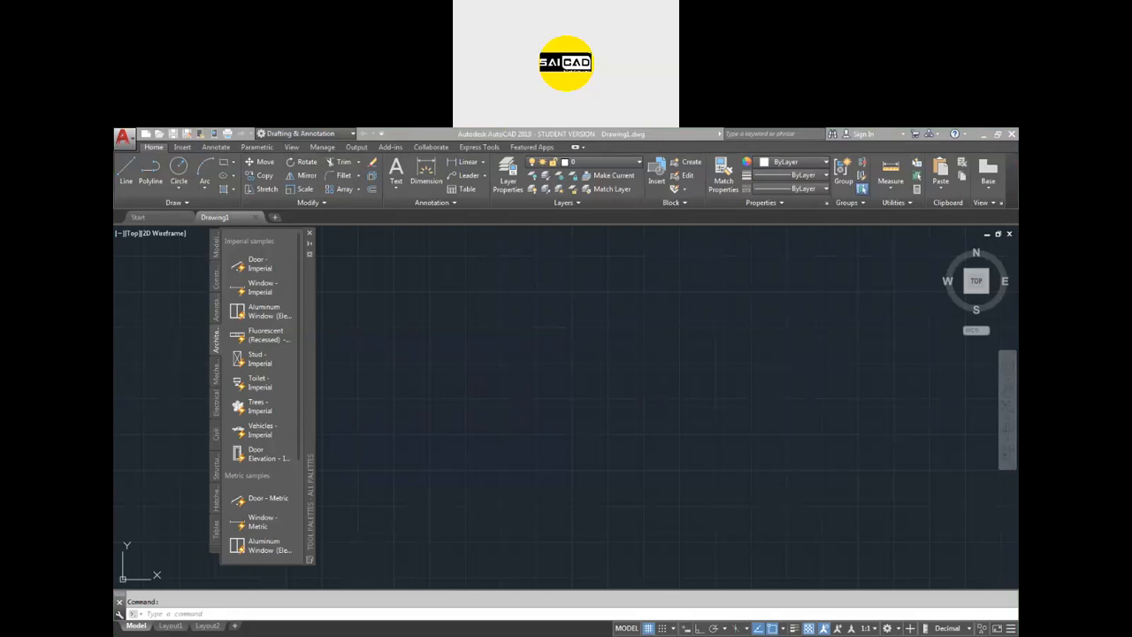
Step: Cancel the stray selection window and close the tool palettes
{"action": "left_click", "coordinate": [481, 360]}
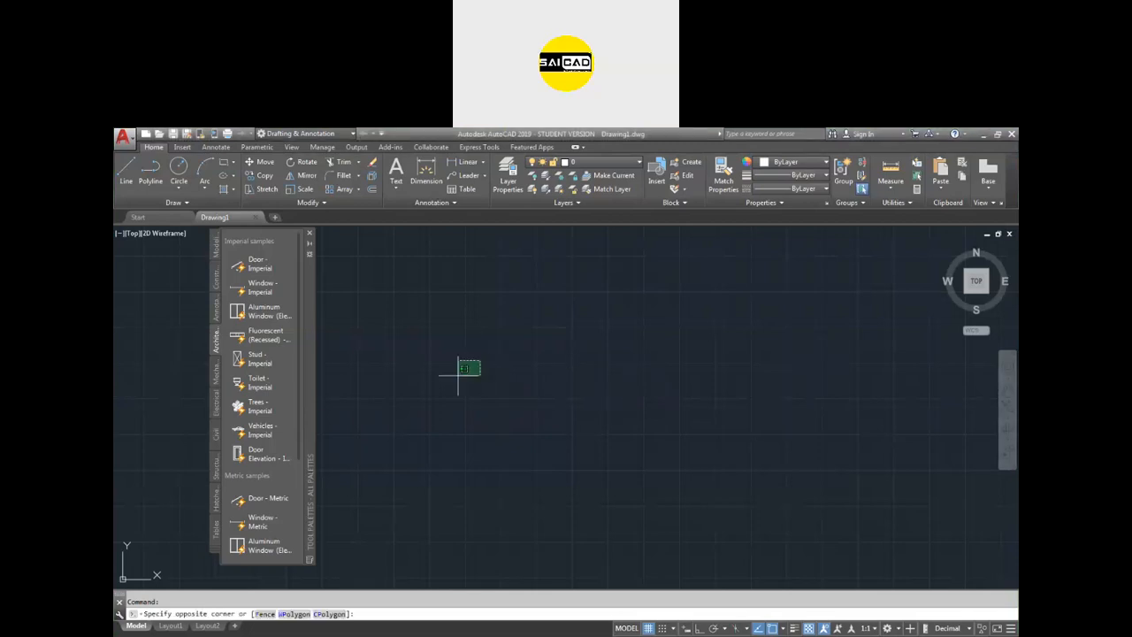
{"action": "key", "text": "Escape"}
{"action": "left_click", "coordinate": [308, 233]}
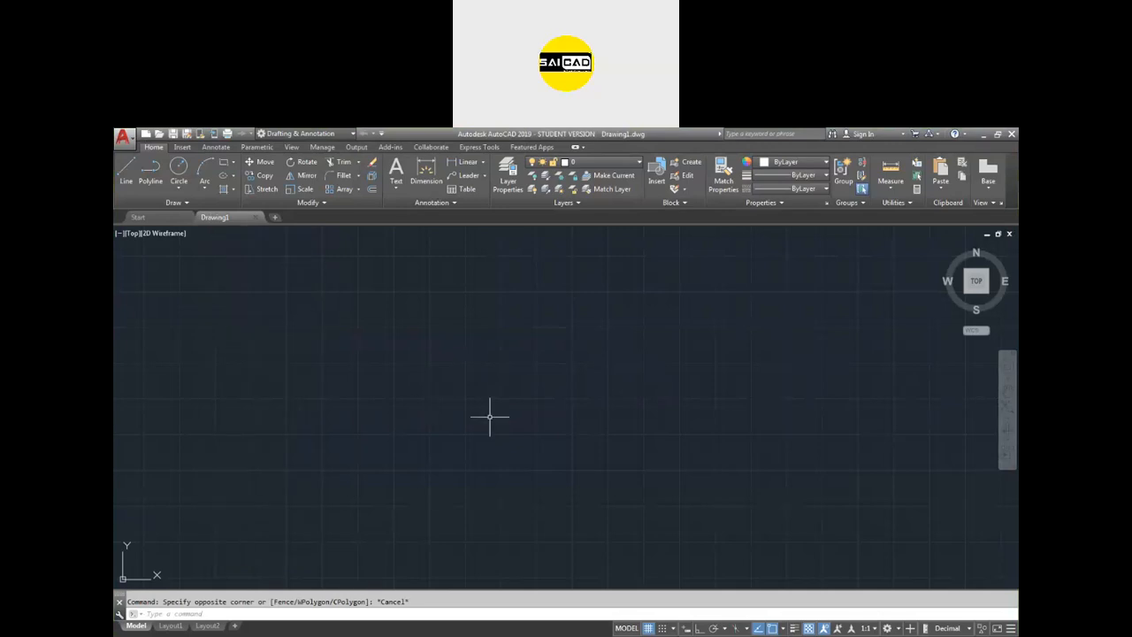
Step: Draw a rectangle in the empty drawing area using the Dimensions option, with length 160 and width 160
{"action": "type", "text": "rec"}
{"action": "key", "text": "Return"}
{"action": "left_click", "coordinate": [533, 447]}
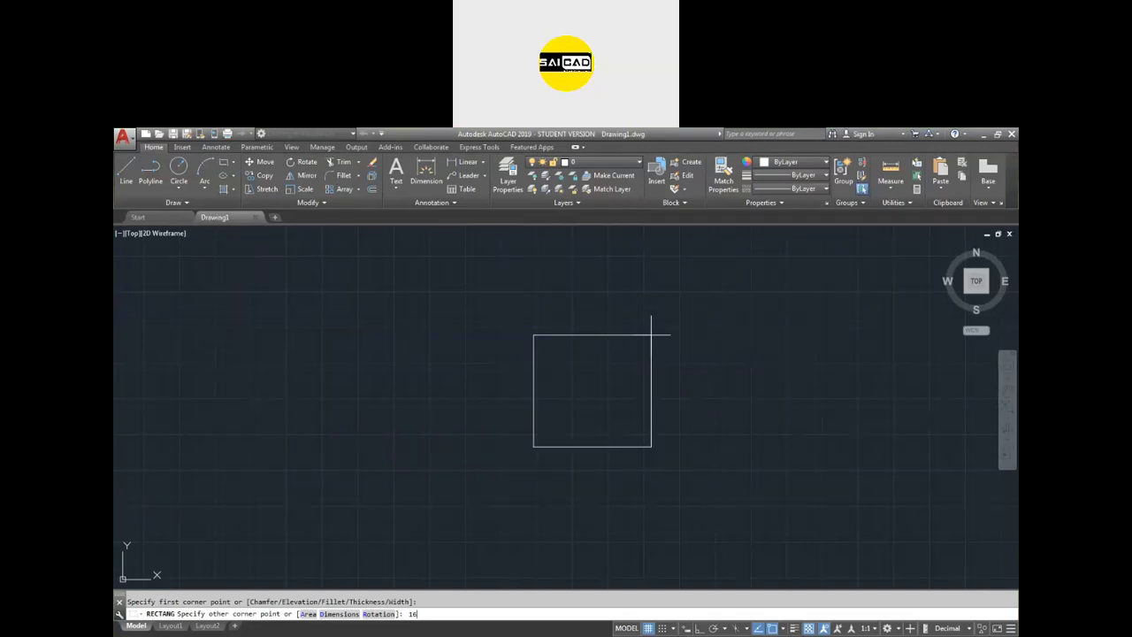
{"action": "type", "text": "d"}
{"action": "key", "text": "Return"}
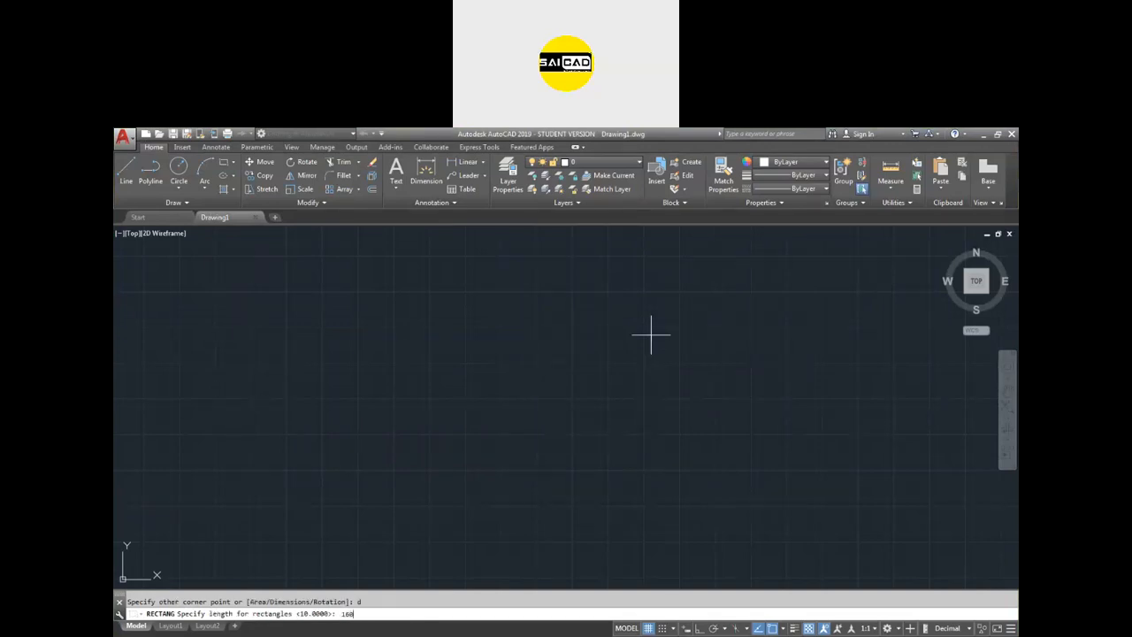
{"action": "key", "text": "Return"}
{"action": "key", "text": "Return"}
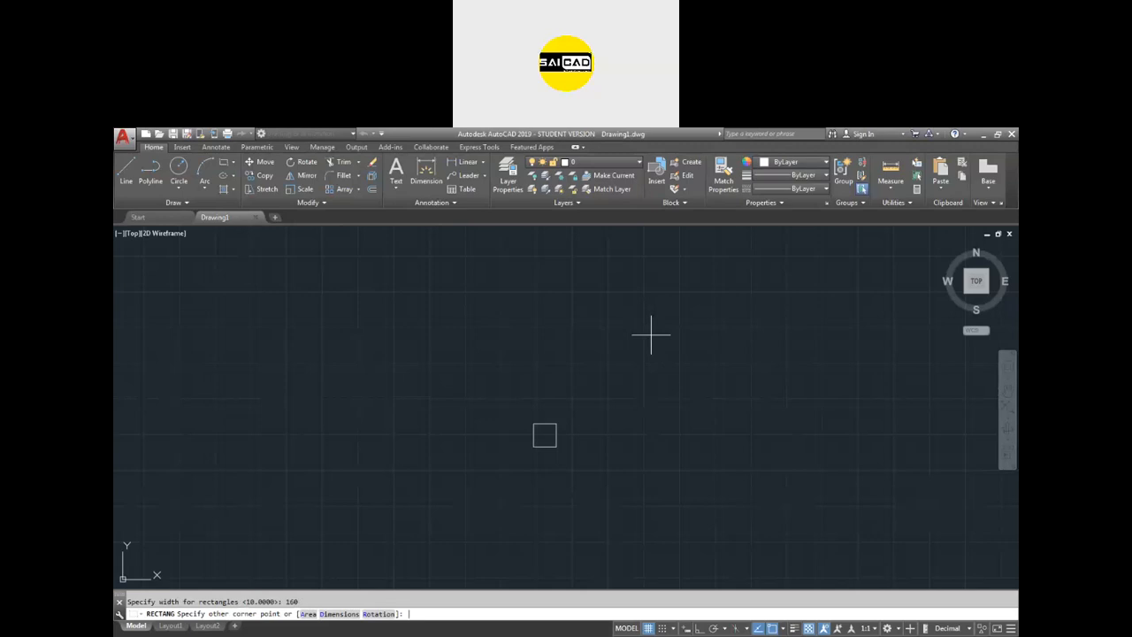
{"action": "left_click", "coordinate": [607, 397]}
{"action": "scroll", "coordinate": [566, 438], "scroll_direction": "up", "scroll_amount": 8}
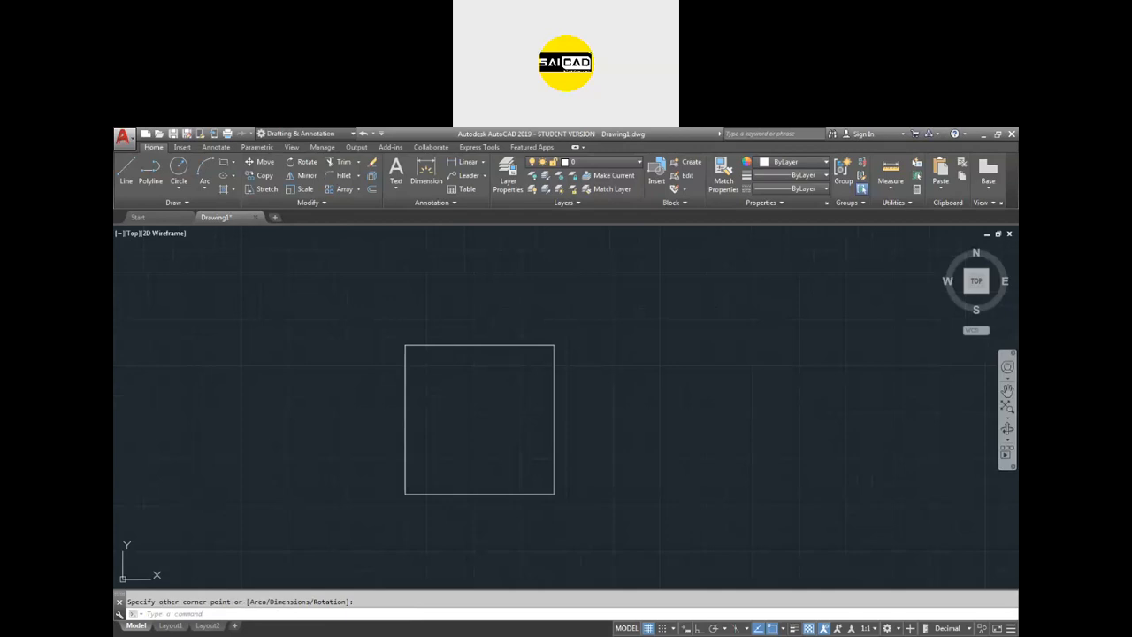
Step: Switch to SaiCad AutoCAD Assignment 4.pdf in Acrobat Reader and examine the page 3 figure of three circles inside a square
{"action": "key", "text": "alt+Tab"}
{"action": "scroll", "coordinate": [733, 398], "scroll_direction": "up", "scroll_amount": 2}
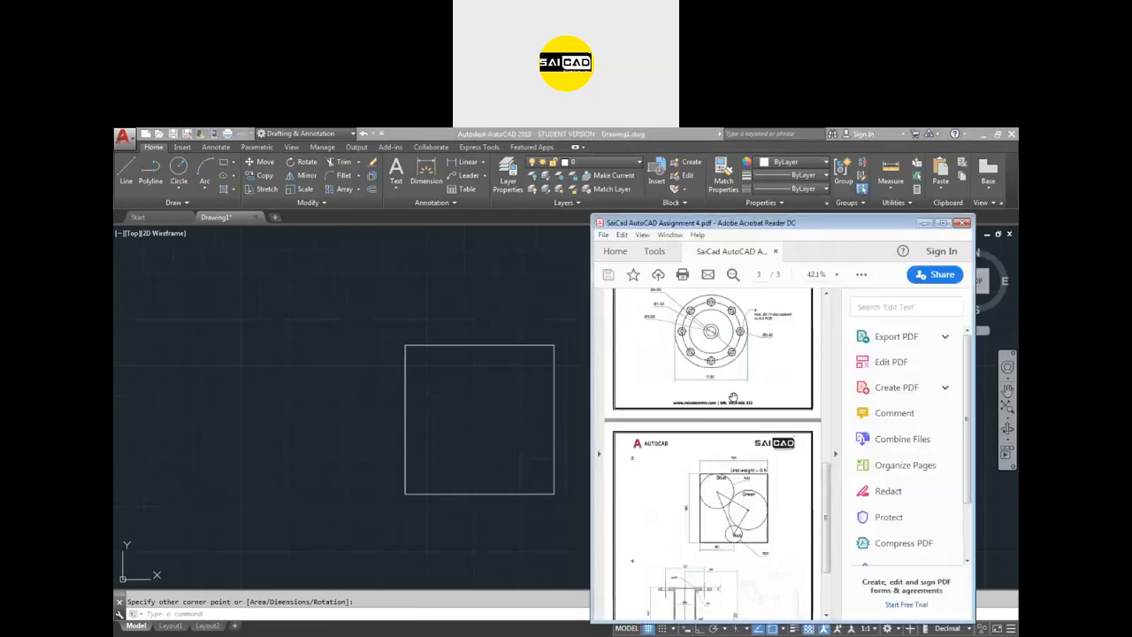
{"action": "scroll", "coordinate": [733, 398], "scroll_direction": "down", "scroll_amount": 2}
{"action": "left_click", "coordinate": [835, 454]}
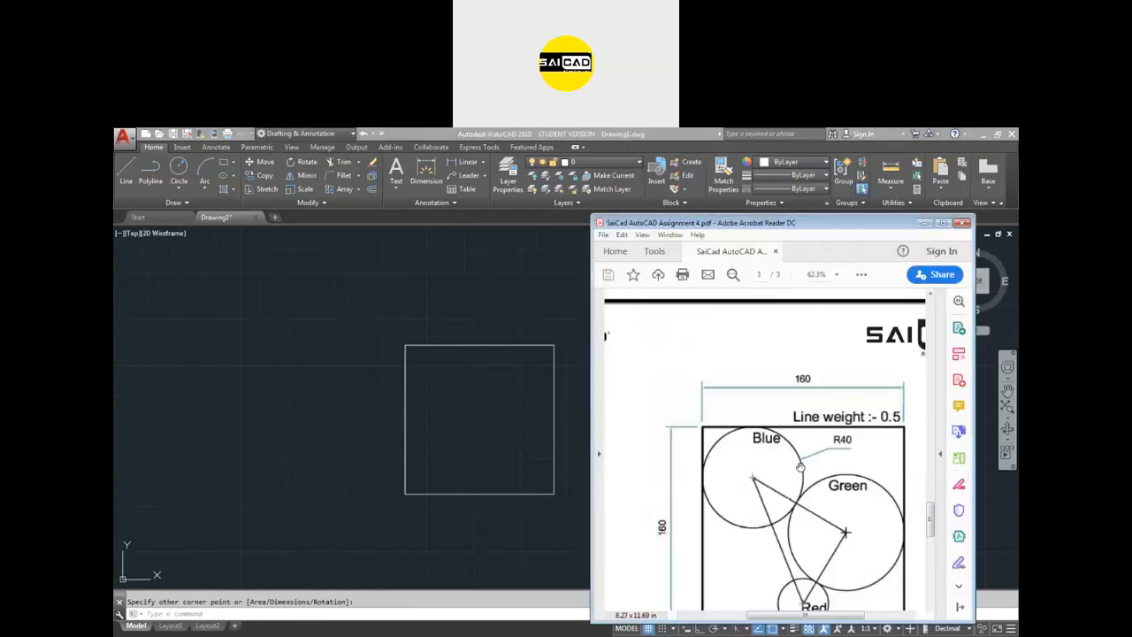
{"action": "scroll", "coordinate": [799, 466], "scroll_direction": "up", "scroll_amount": 5, "text": "ctrl"}
{"action": "scroll", "coordinate": [797, 447], "scroll_direction": "down", "scroll_amount": 4, "text": "ctrl"}
{"action": "scroll", "coordinate": [826, 481], "scroll_direction": "up", "scroll_amount": 3, "text": "ctrl"}
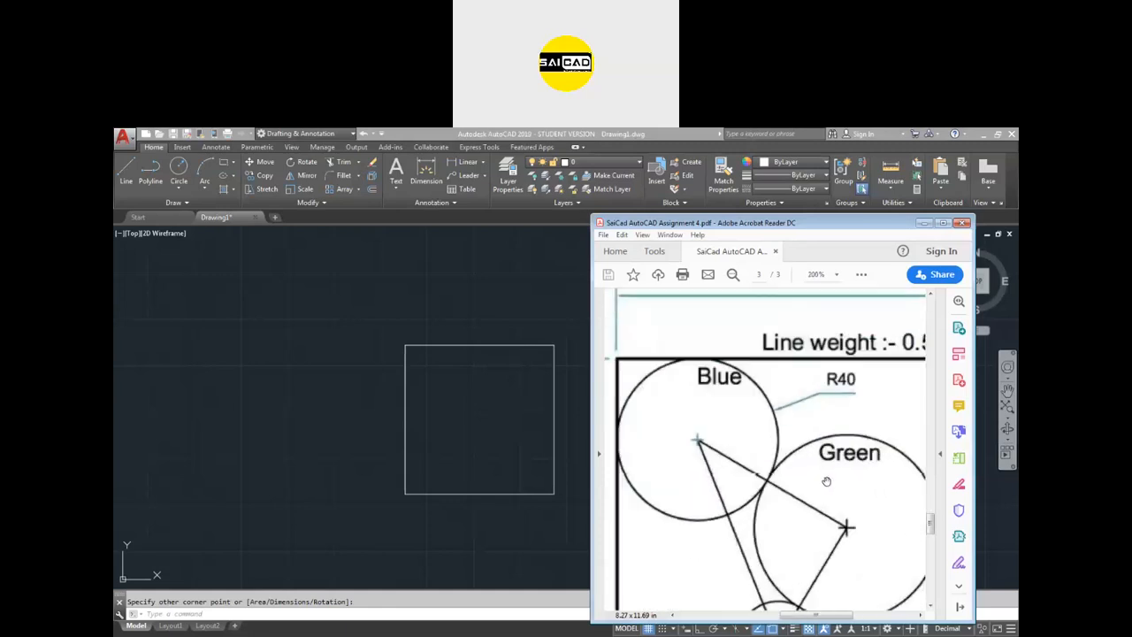
{"action": "scroll", "coordinate": [784, 423], "scroll_direction": "up", "scroll_amount": 4}
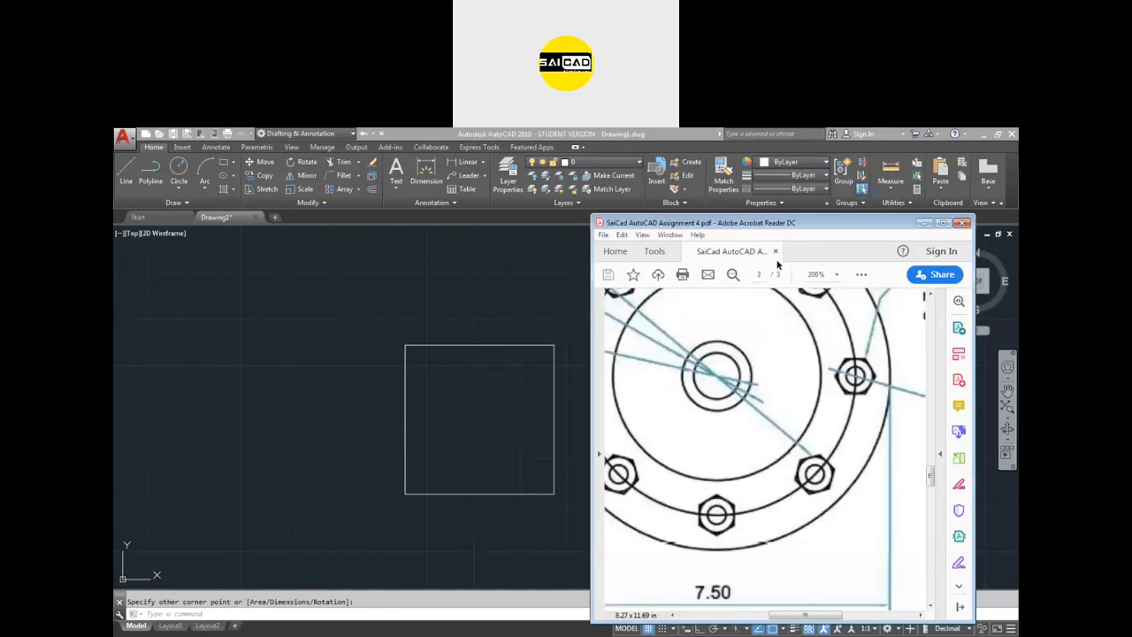
{"action": "double_click", "coordinate": [730, 223]}
{"action": "scroll", "coordinate": [695, 253], "scroll_direction": "down", "scroll_amount": 10}
{"action": "scroll", "coordinate": [637, 427], "scroll_direction": "down", "scroll_amount": 2}
{"action": "scroll", "coordinate": [614, 417], "scroll_direction": "down", "scroll_amount": 1, "text": "ctrl"}
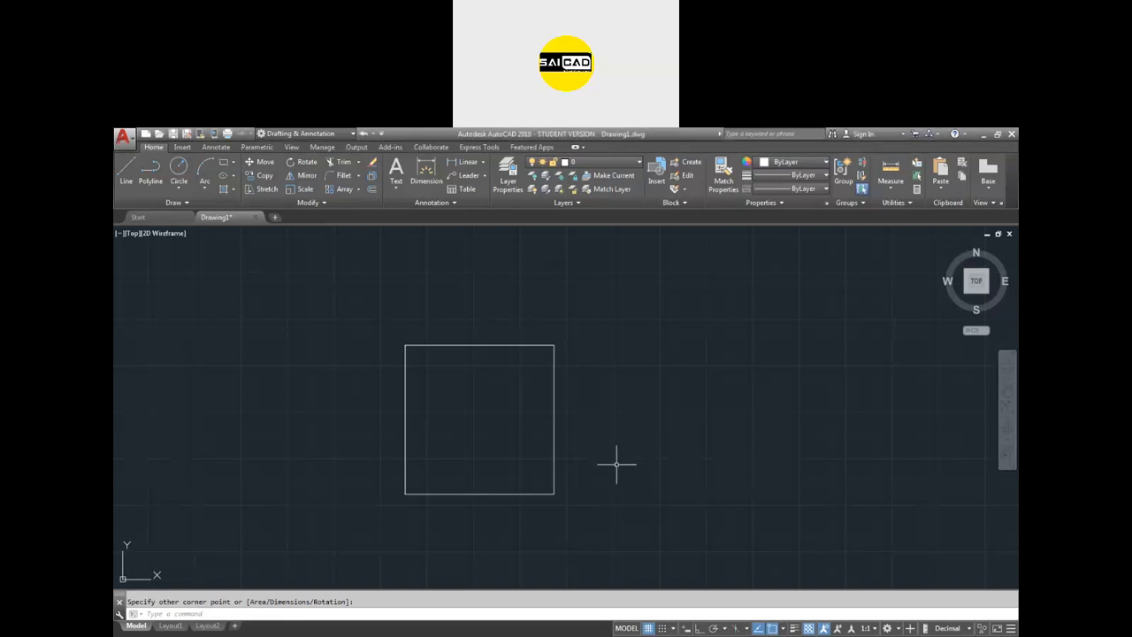
Step: Back in AutoCAD, draw a circle of radius 40 tangent to the square's left and top edges using the Ttr option
{"action": "type", "text": "d"}
{"action": "key", "text": "Return"}
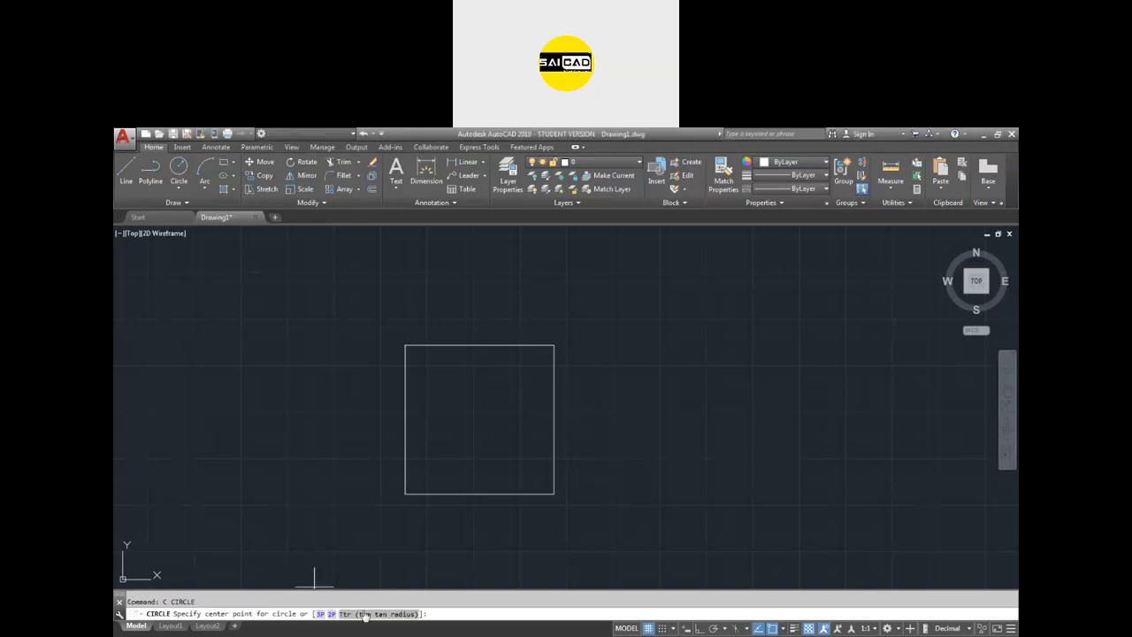
{"action": "left_click", "coordinate": [389, 616]}
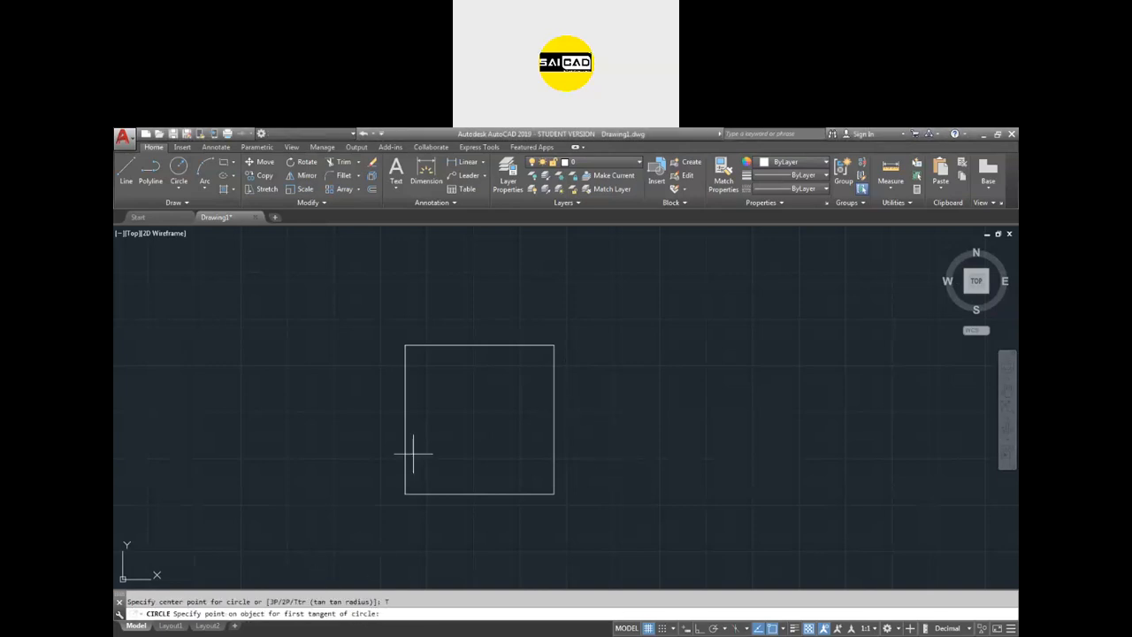
{"action": "left_click", "coordinate": [409, 374]}
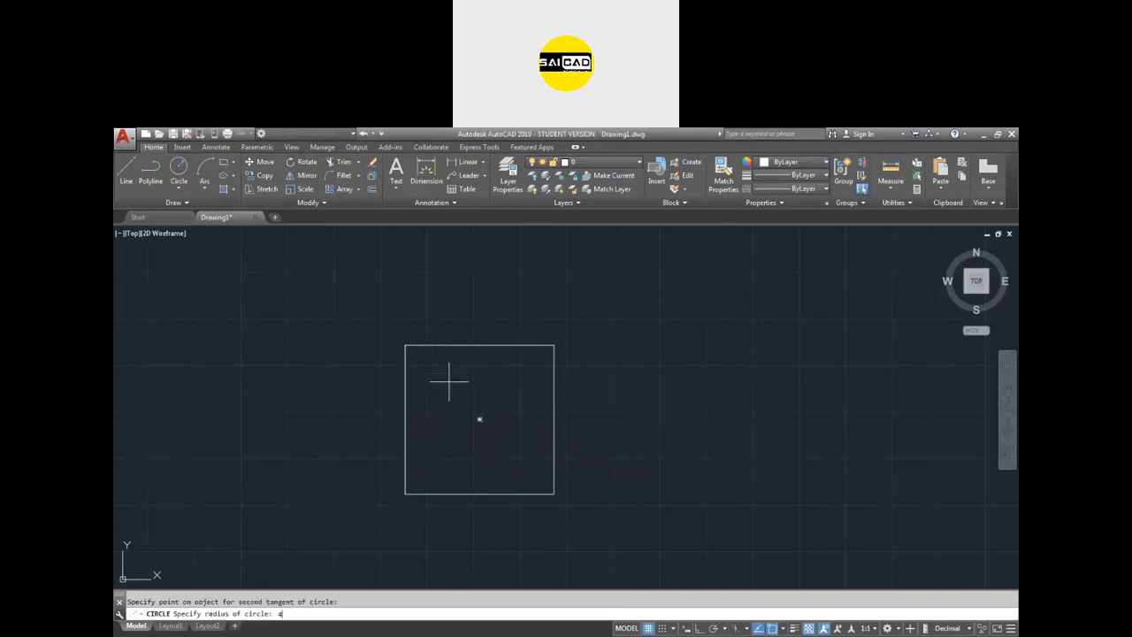
{"action": "type", "text": "40"}
{"action": "key", "text": "Return"}
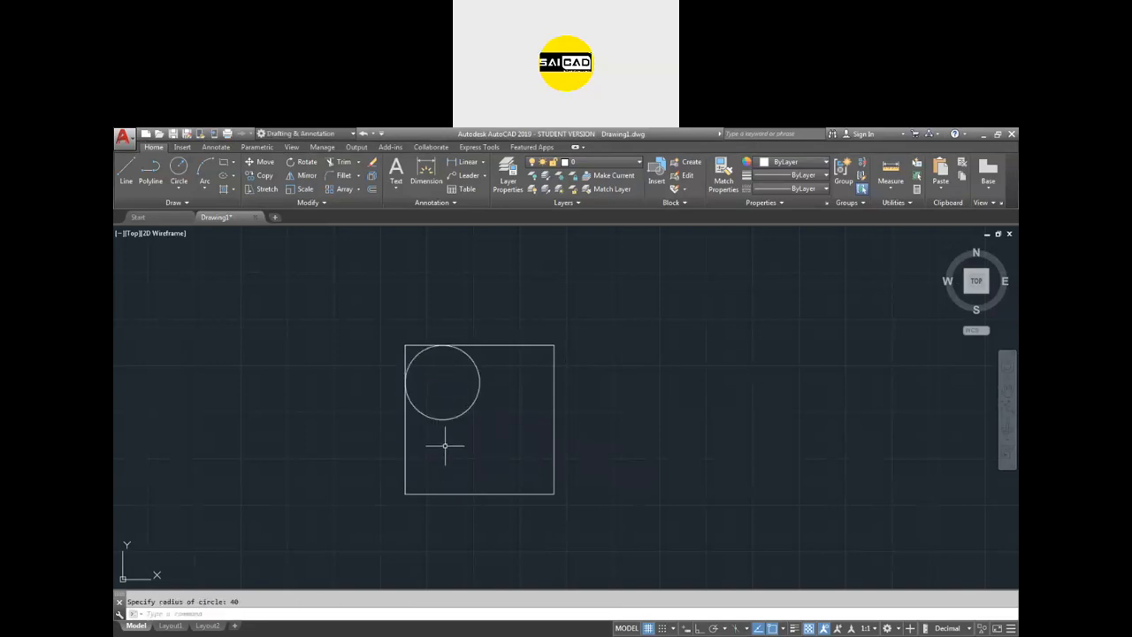
Step: Draw a circle of radius 20, tracking its center 80 across and 20 up from the square's lower-left corner
{"action": "type", "text": "c"}
{"action": "key", "text": "Return"}
{"action": "scroll", "coordinate": [423, 479], "scroll_direction": "up", "scroll_amount": 2}
{"action": "type", "text": "tk"}
{"action": "key", "text": "Return"}
{"action": "left_click", "coordinate": [391, 503]}
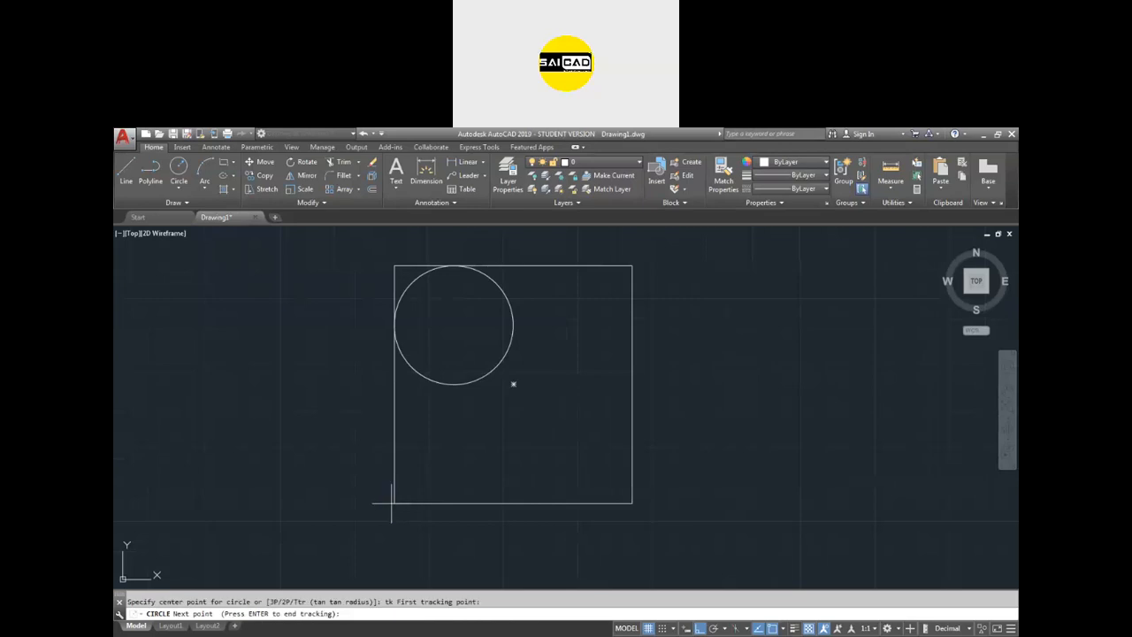
{"action": "type", "text": "80"}
{"action": "key", "text": "Return"}
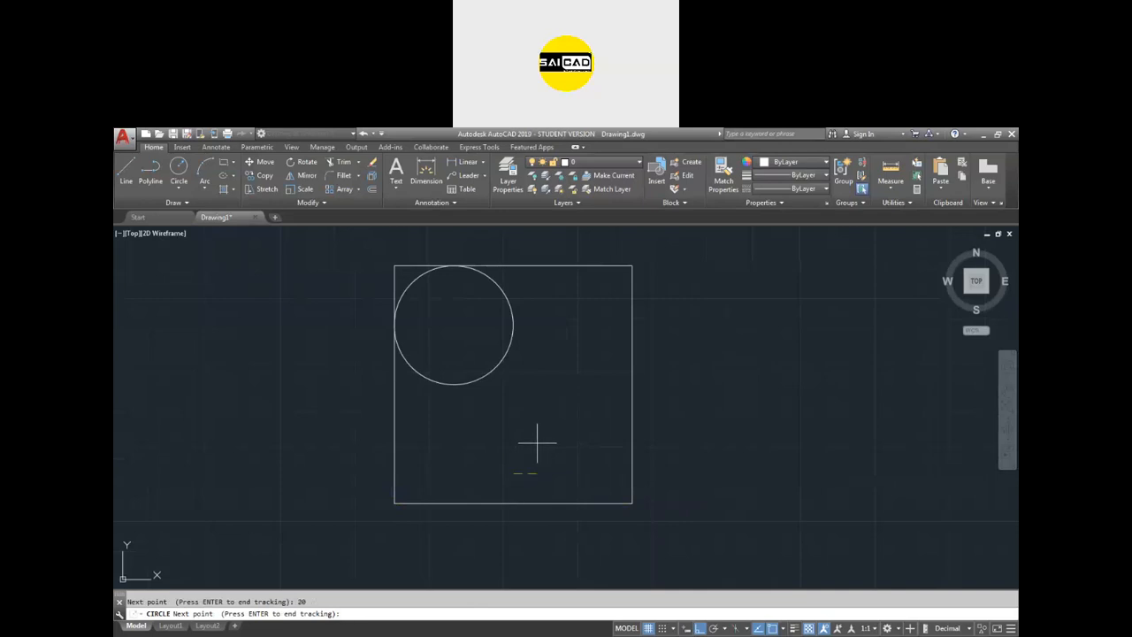
{"action": "key", "text": "Return"}
{"action": "type", "text": "20"}
{"action": "key", "text": "Return"}
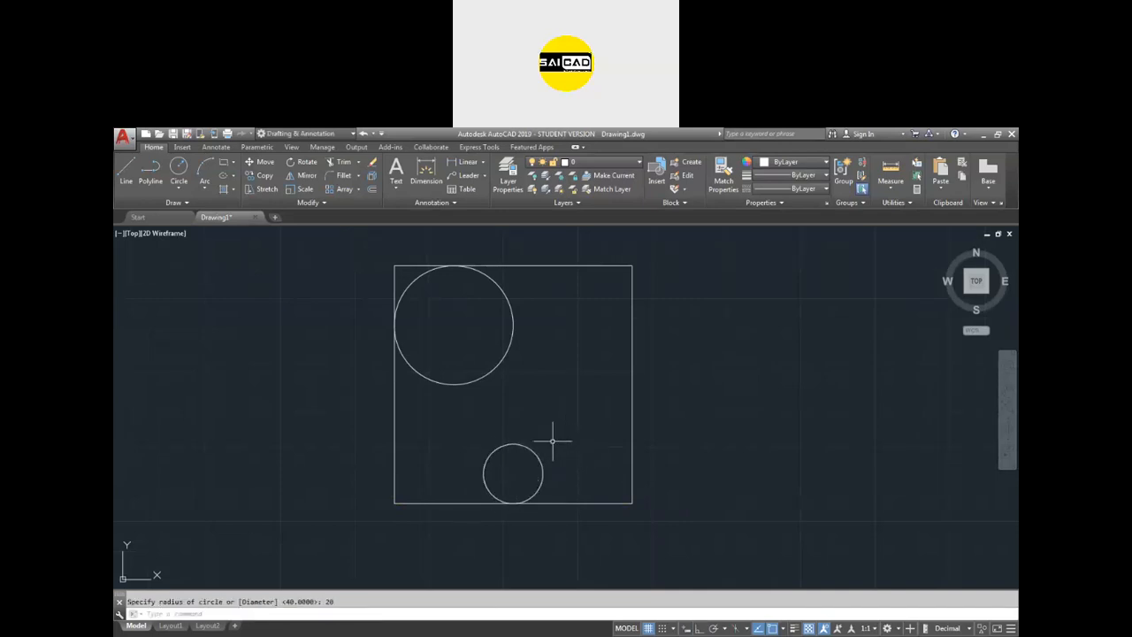
Step: Draw a Tan, Tan, Tan circle touching the upper-left circle, the small bottom circle and the square's right edge
{"action": "left_click", "coordinate": [180, 190]}
{"action": "left_click", "coordinate": [202, 327]}
{"action": "left_click", "coordinate": [496, 375]}
{"action": "left_click", "coordinate": [527, 448]}
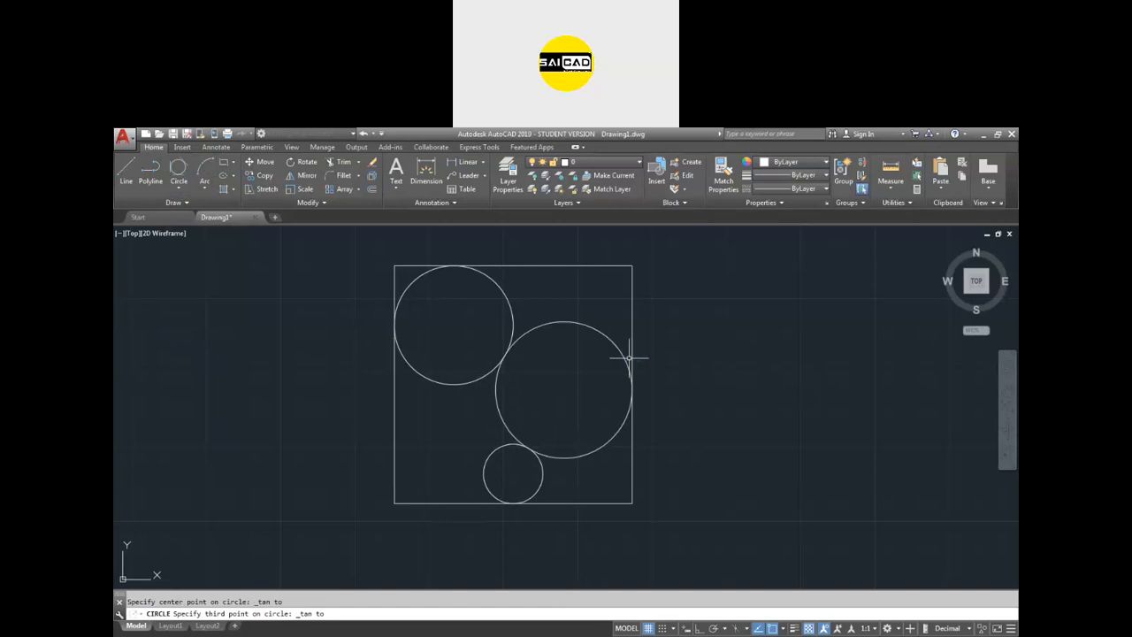
{"action": "left_click", "coordinate": [628, 361]}
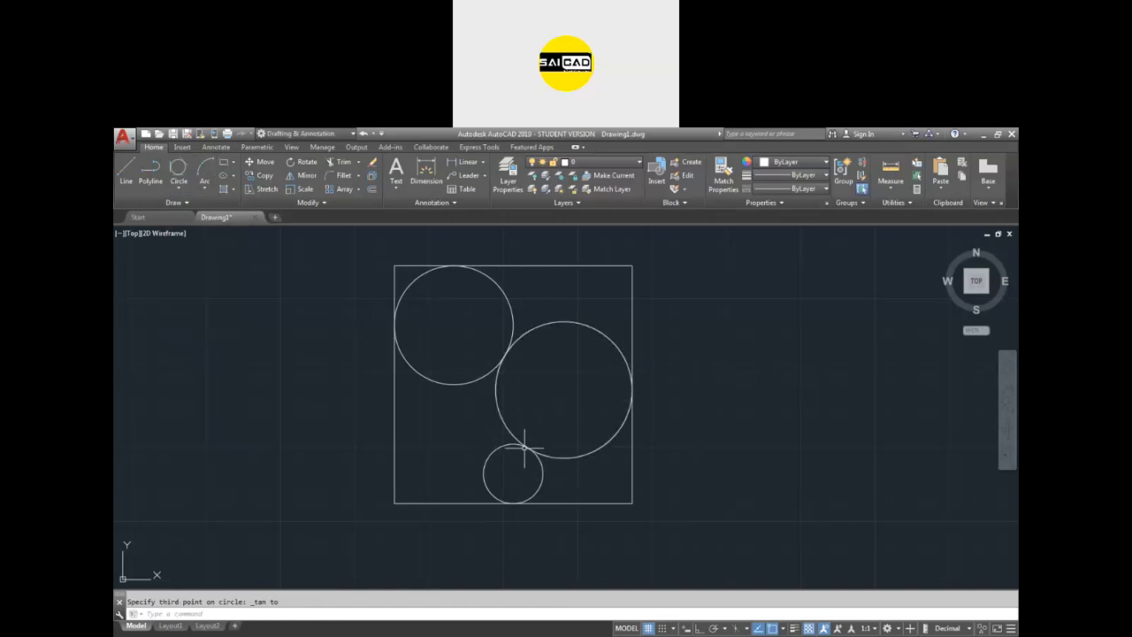
Step: Draw a triangle of lines connecting the centers of the three circles
{"action": "type", "text": "l"}
{"action": "key", "text": "Return"}
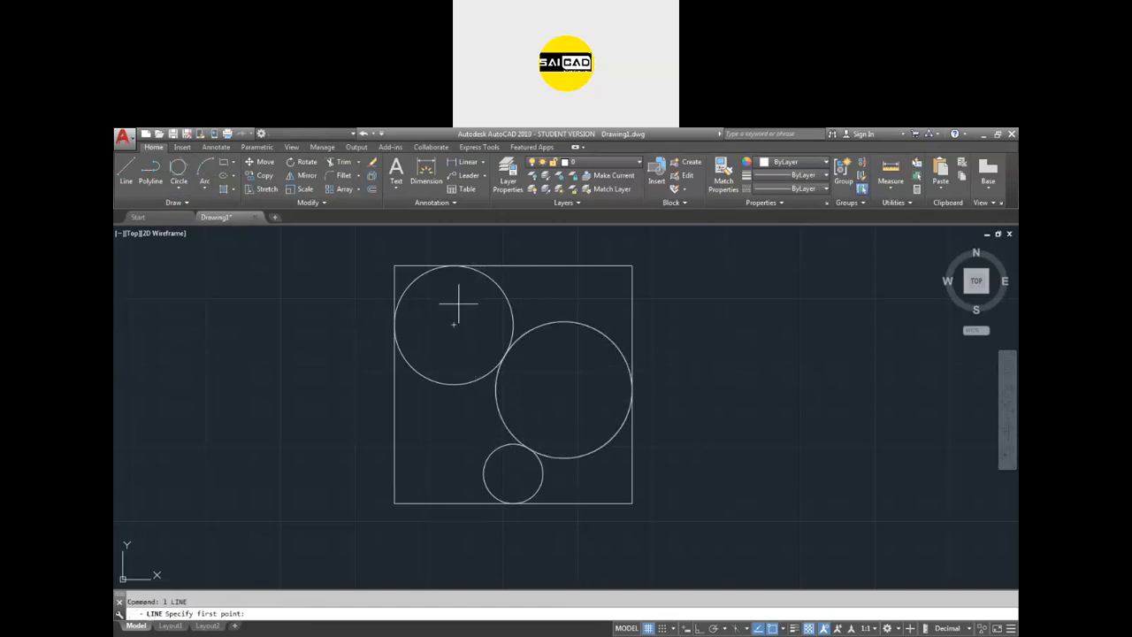
{"action": "left_click", "coordinate": [454, 325]}
{"action": "left_click", "coordinate": [564, 389]}
{"action": "left_click", "coordinate": [514, 472]}
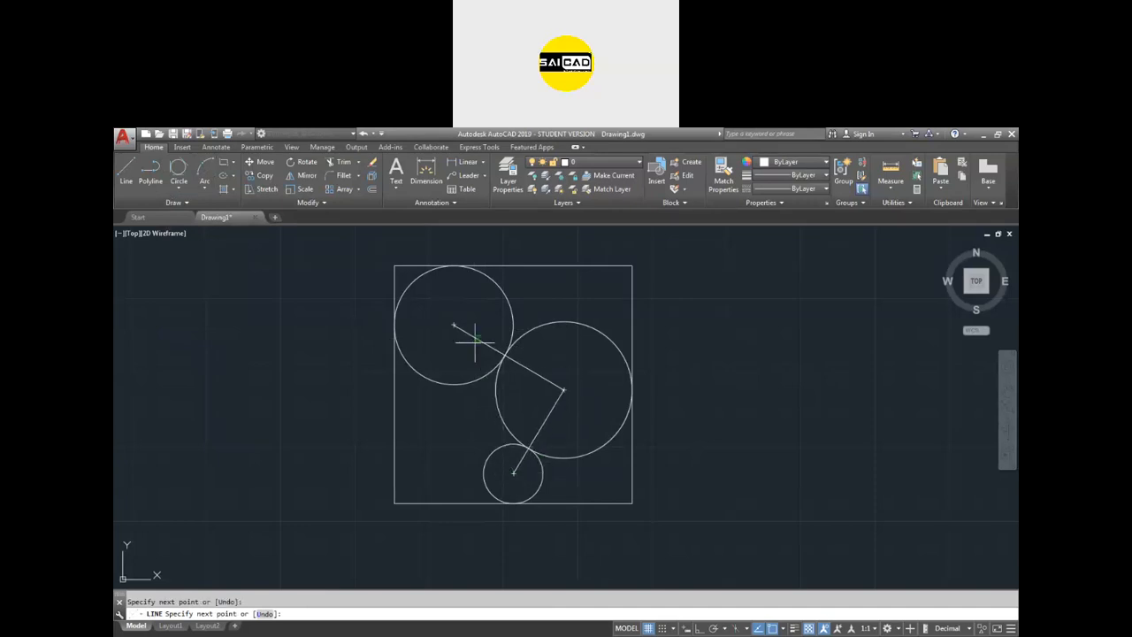
{"action": "left_click", "coordinate": [454, 325]}
{"action": "key", "text": "Return"}
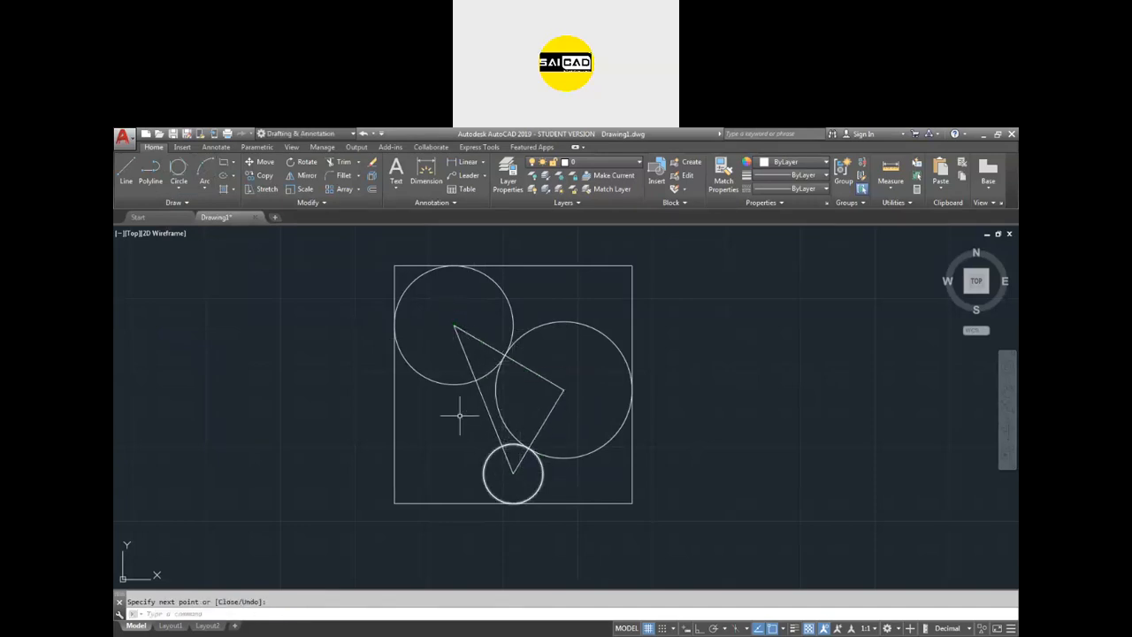
Step: Set the square's lineweight to 0.50 mm and turn on lineweight display
{"action": "scroll", "coordinate": [448, 411], "scroll_direction": "down", "scroll_amount": 2}
{"action": "scroll", "coordinate": [546, 333], "scroll_direction": "up", "scroll_amount": 2}
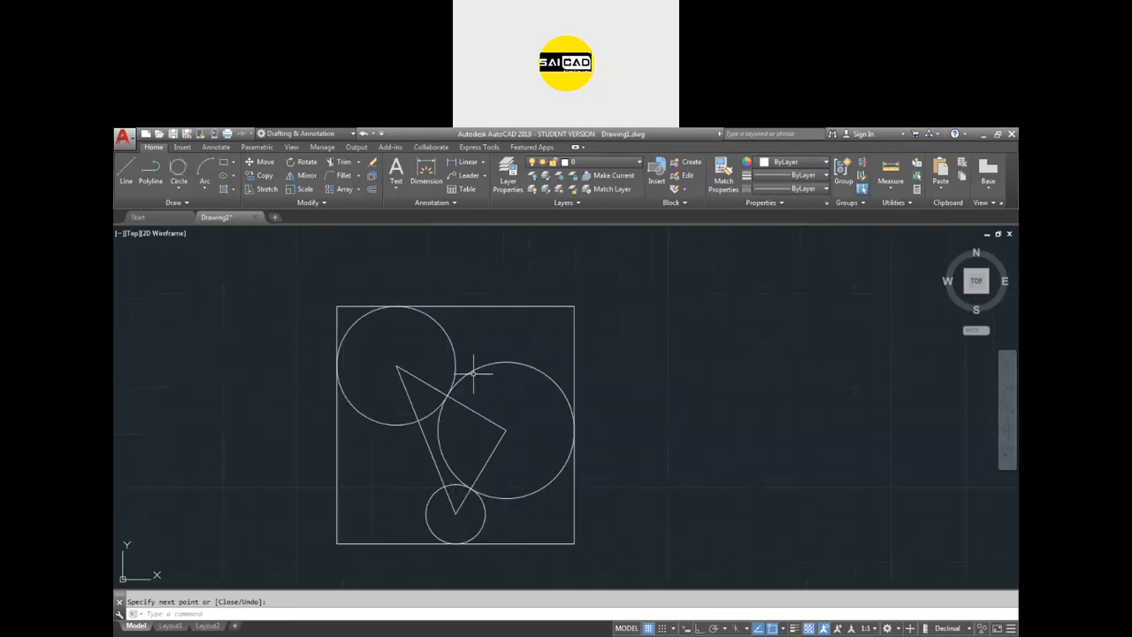
{"action": "left_click", "coordinate": [600, 272]}
{"action": "left_click", "coordinate": [547, 326]}
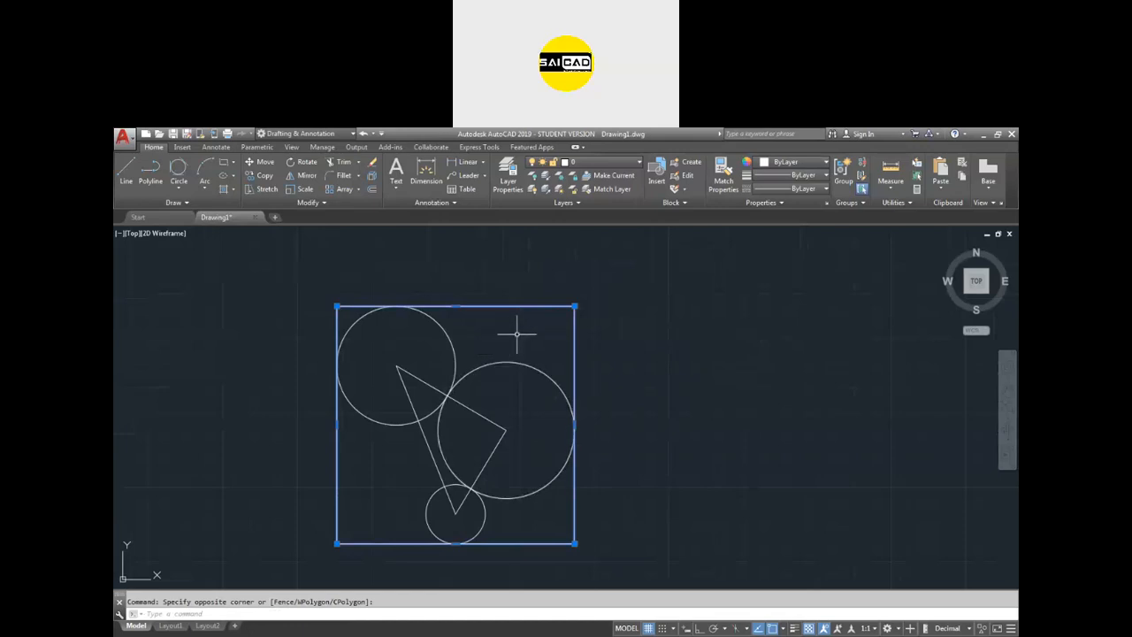
{"action": "left_click", "coordinate": [793, 175]}
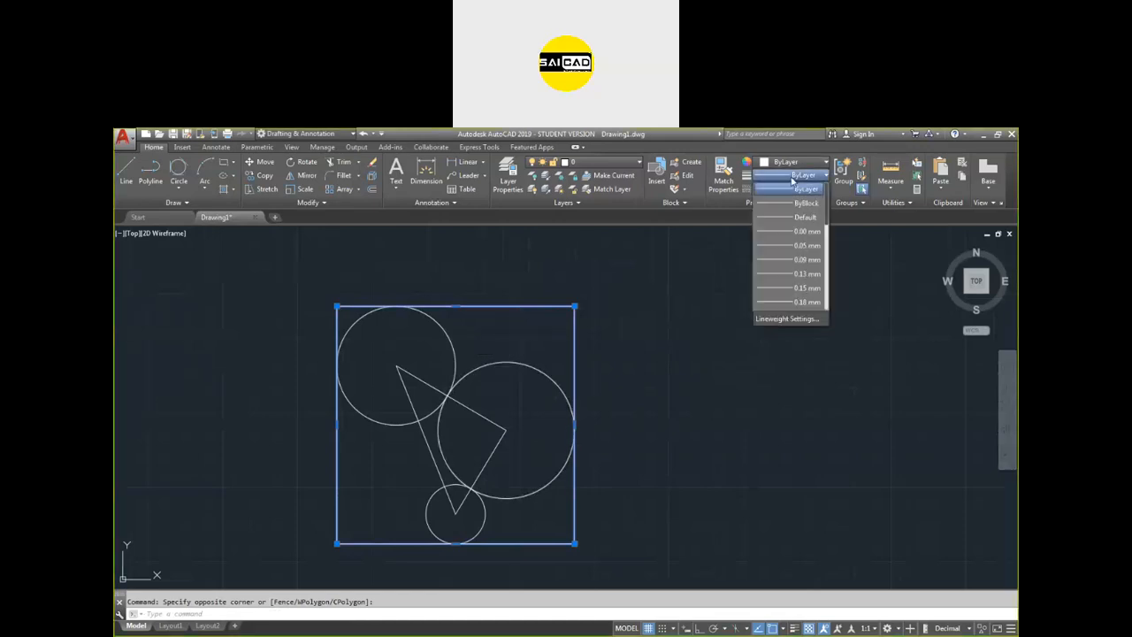
{"action": "scroll", "coordinate": [785, 256], "scroll_direction": "down", "scroll_amount": 3}
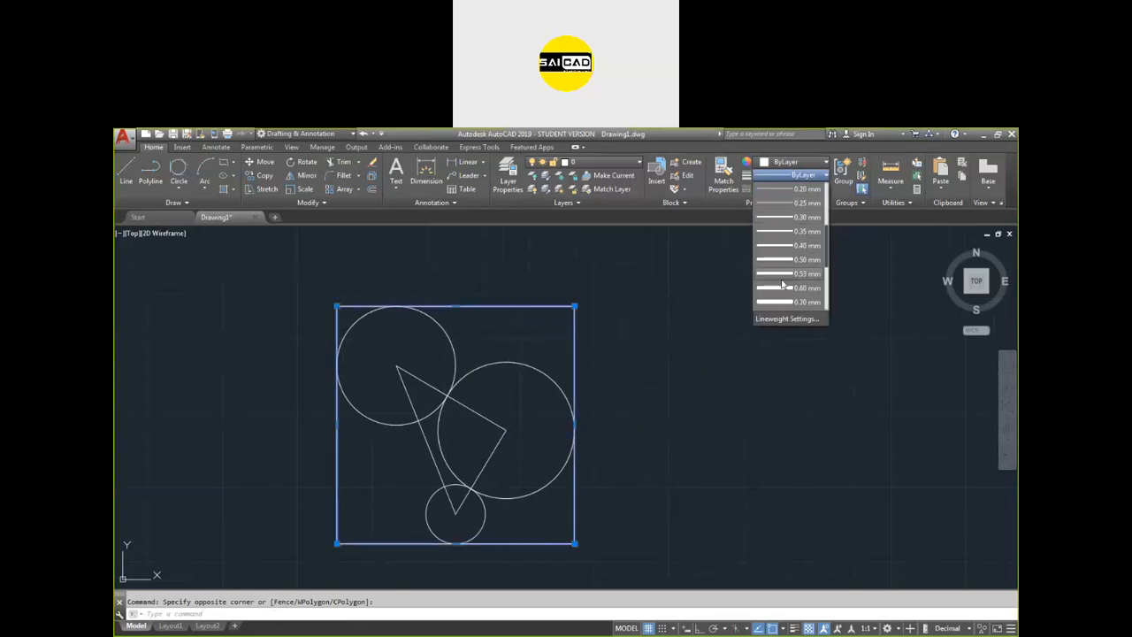
{"action": "left_click", "coordinate": [793, 260]}
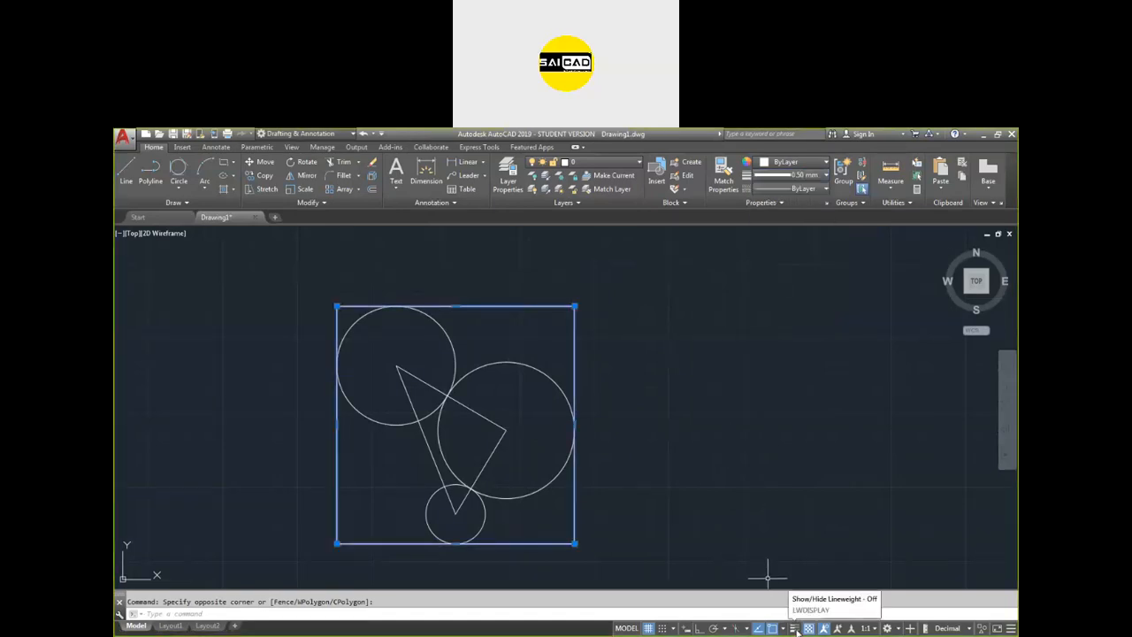
{"action": "left_click", "coordinate": [796, 628]}
{"action": "key", "text": "Escape"}
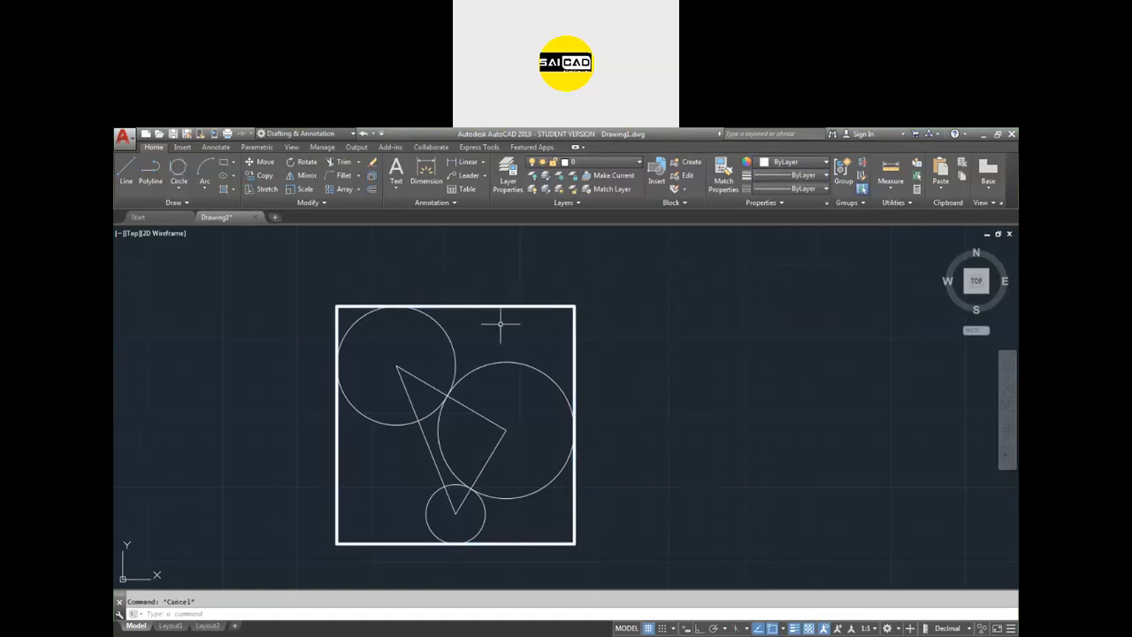
Step: Change the color of the upper-left circle to Blue
{"action": "scroll", "coordinate": [531, 331], "scroll_direction": "up", "scroll_amount": 2}
{"action": "scroll", "coordinate": [540, 306], "scroll_direction": "down", "scroll_amount": 2}
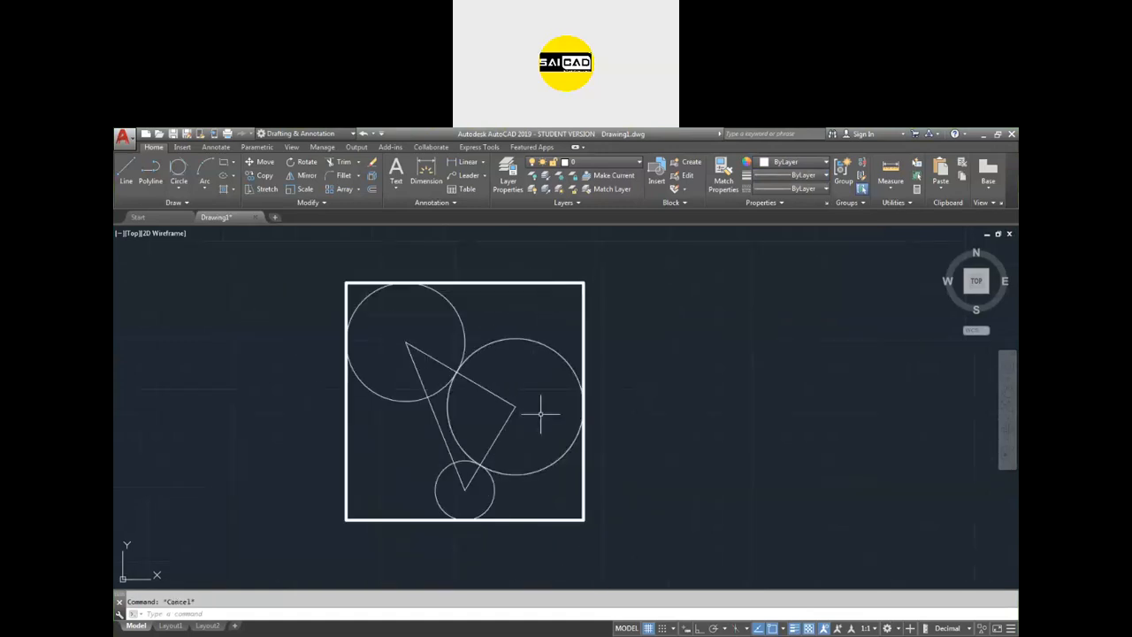
{"action": "left_click", "coordinate": [482, 310]}
{"action": "left_click", "coordinate": [446, 324]}
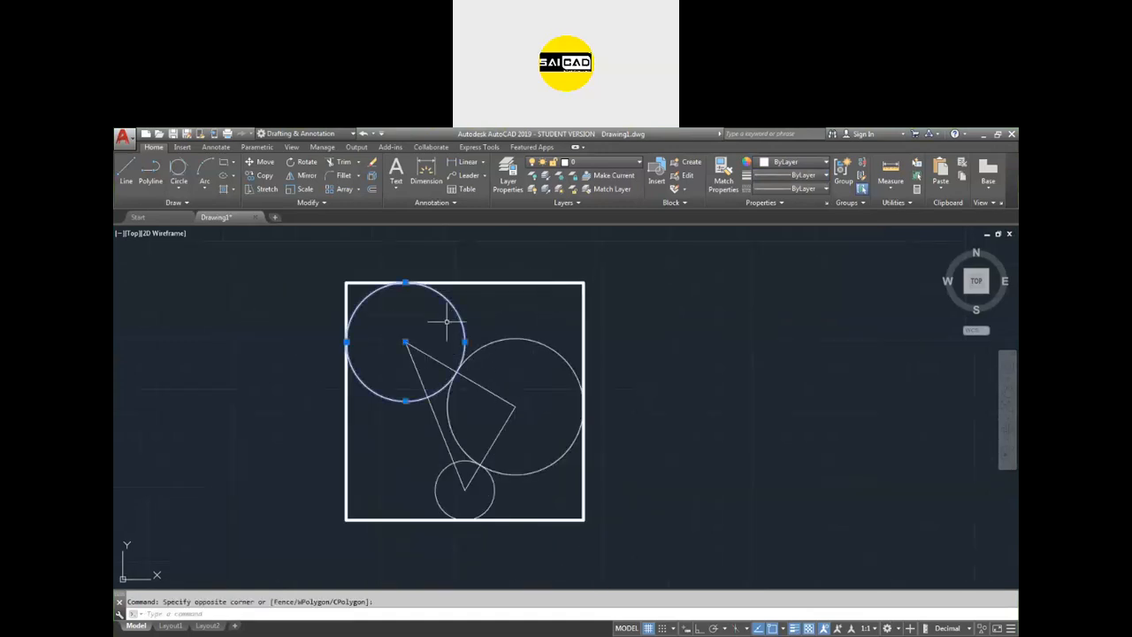
{"action": "left_click", "coordinate": [819, 179]}
{"action": "left_click", "coordinate": [803, 163]}
{"action": "left_click", "coordinate": [803, 163]}
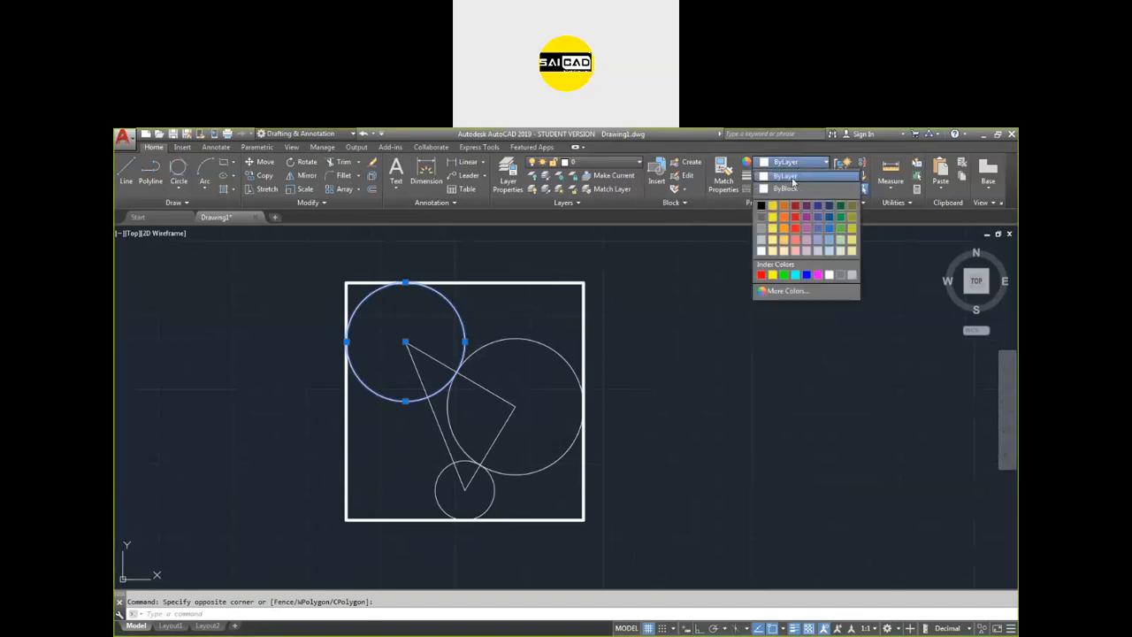
{"action": "left_click", "coordinate": [806, 274]}
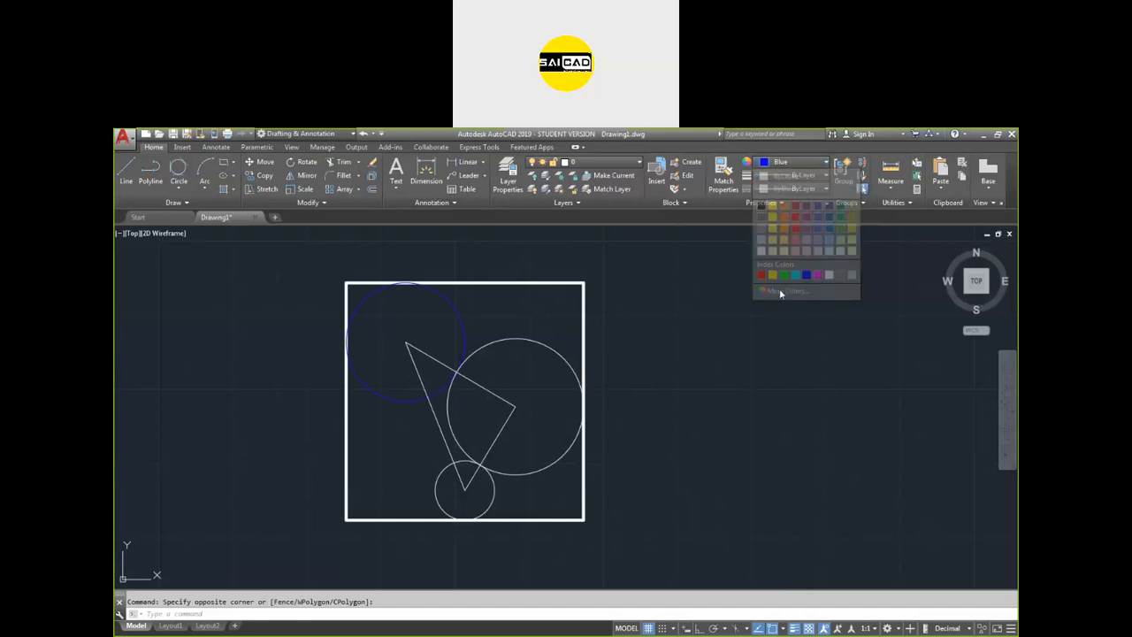
{"action": "key", "text": "Escape"}
Step: Change the color of the large circle touching the square's right edge to green
{"action": "left_click", "coordinate": [552, 320]}
{"action": "left_click", "coordinate": [527, 365]}
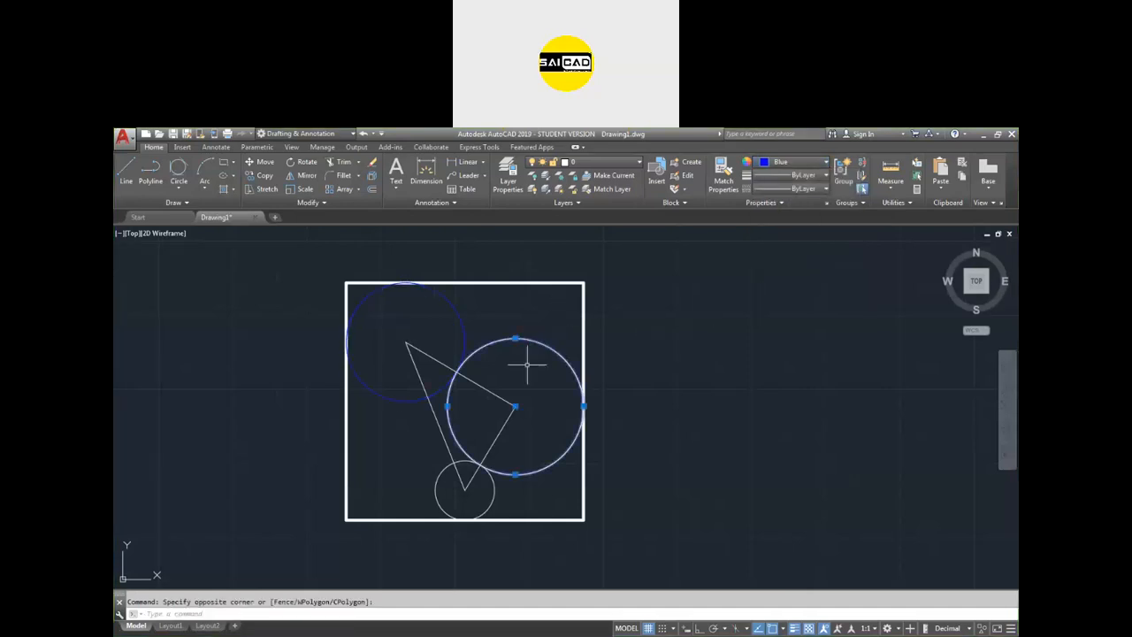
{"action": "left_click", "coordinate": [793, 164]}
{"action": "left_click", "coordinate": [784, 275]}
{"action": "key", "text": "Escape"}
Step: Change the color of the small circle touching the square's lower edge to red
{"action": "left_click", "coordinate": [509, 518]}
{"action": "left_click", "coordinate": [470, 482]}
{"action": "left_click", "coordinate": [793, 163]}
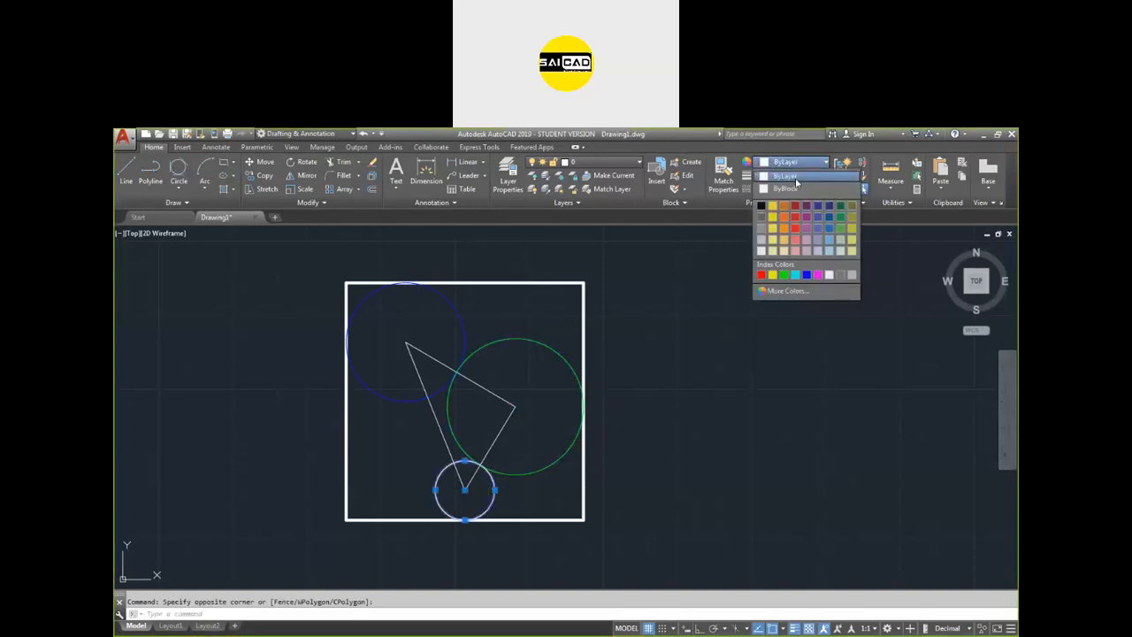
{"action": "left_click", "coordinate": [762, 274]}
{"action": "key", "text": "Escape"}
{"action": "scroll", "coordinate": [493, 431], "scroll_direction": "down", "scroll_amount": 1}
{"action": "scroll", "coordinate": [489, 432], "scroll_direction": "up", "scroll_amount": 1}
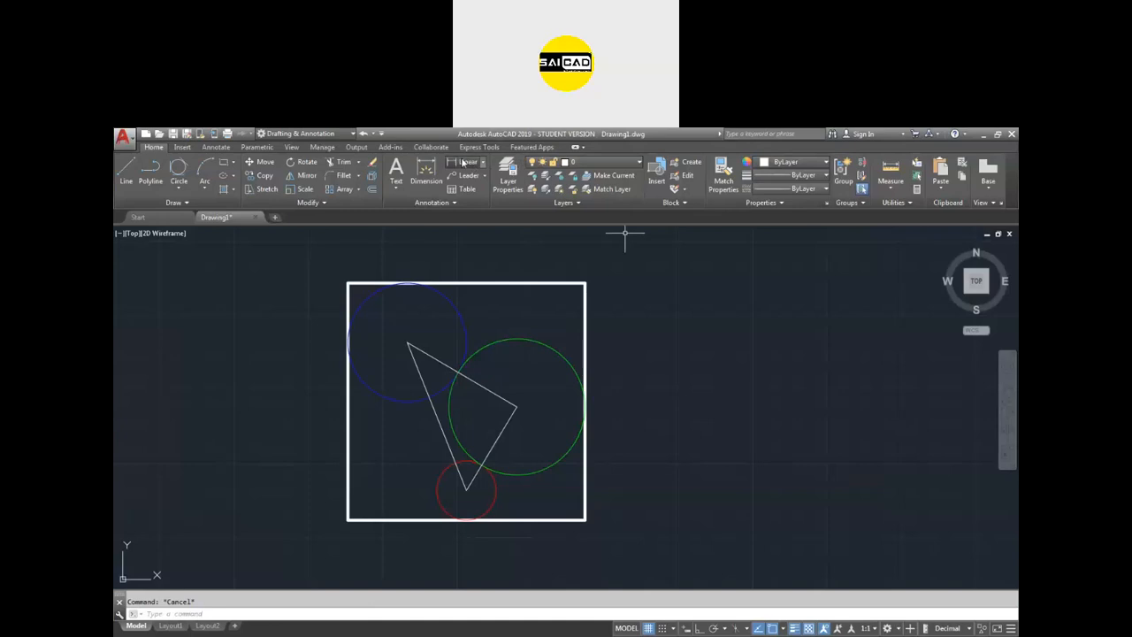
Step: Dimension the square's width above its upper edge and its height beside its right edge
{"action": "left_click", "coordinate": [425, 172]}
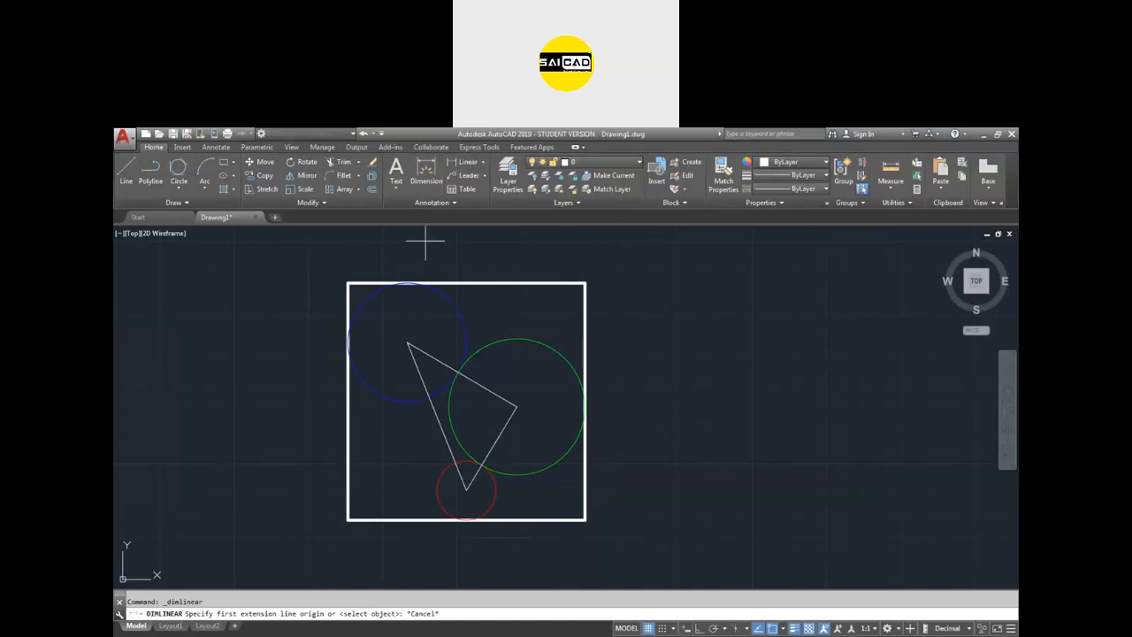
{"action": "left_click", "coordinate": [492, 283]}
{"action": "left_click", "coordinate": [549, 256]}
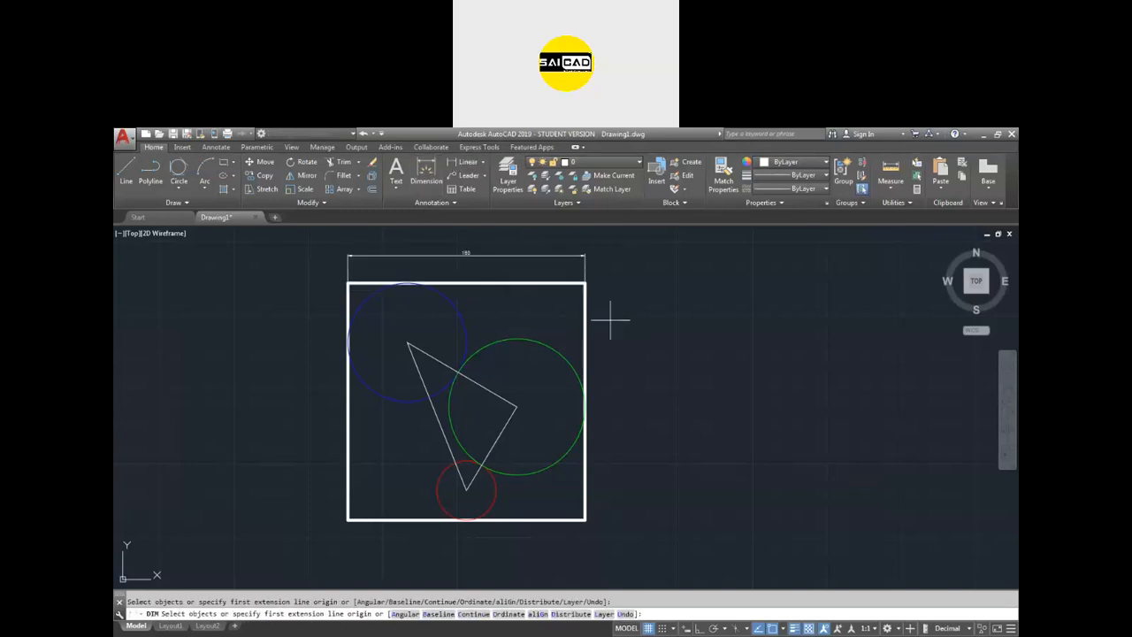
{"action": "left_click", "coordinate": [585, 397]}
{"action": "left_click", "coordinate": [620, 398]}
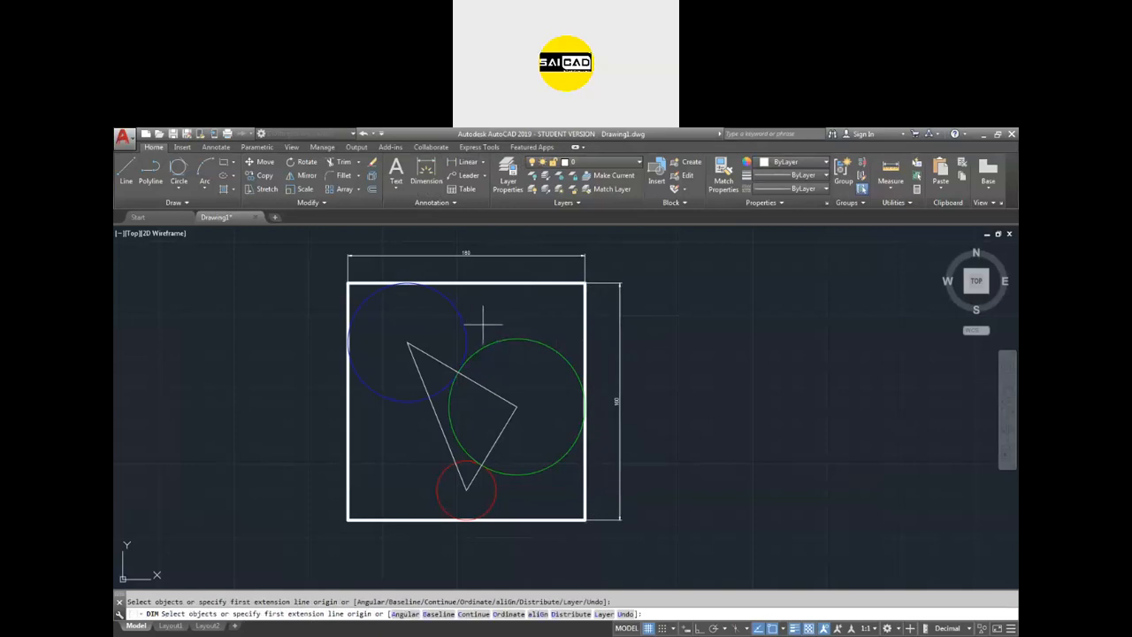
Step: Add diameter dimensions to the blue circle and the small red circle
{"action": "left_click", "coordinate": [462, 319]}
{"action": "left_click", "coordinate": [492, 304]}
{"action": "left_click", "coordinate": [496, 490]}
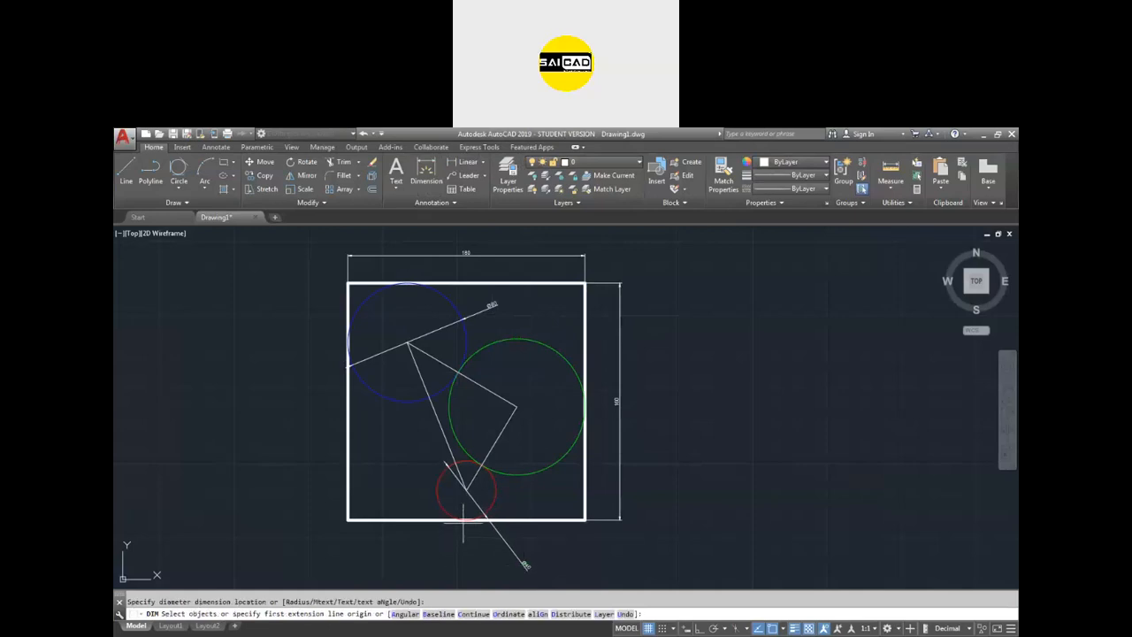
Step: Dimension the horizontal distance from the square's lower-left corner to the red circle's tangent point, placed below the square
{"action": "left_click", "coordinate": [465, 521]}
{"action": "left_click", "coordinate": [347, 520]}
{"action": "left_click", "coordinate": [362, 553]}
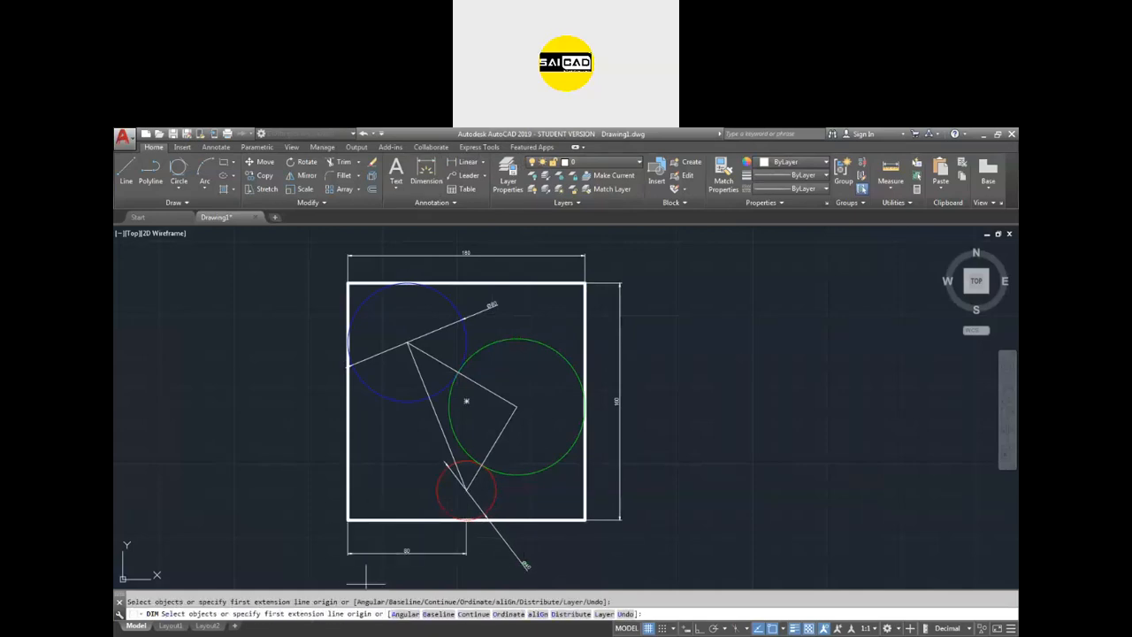
{"action": "key", "text": "Escape"}
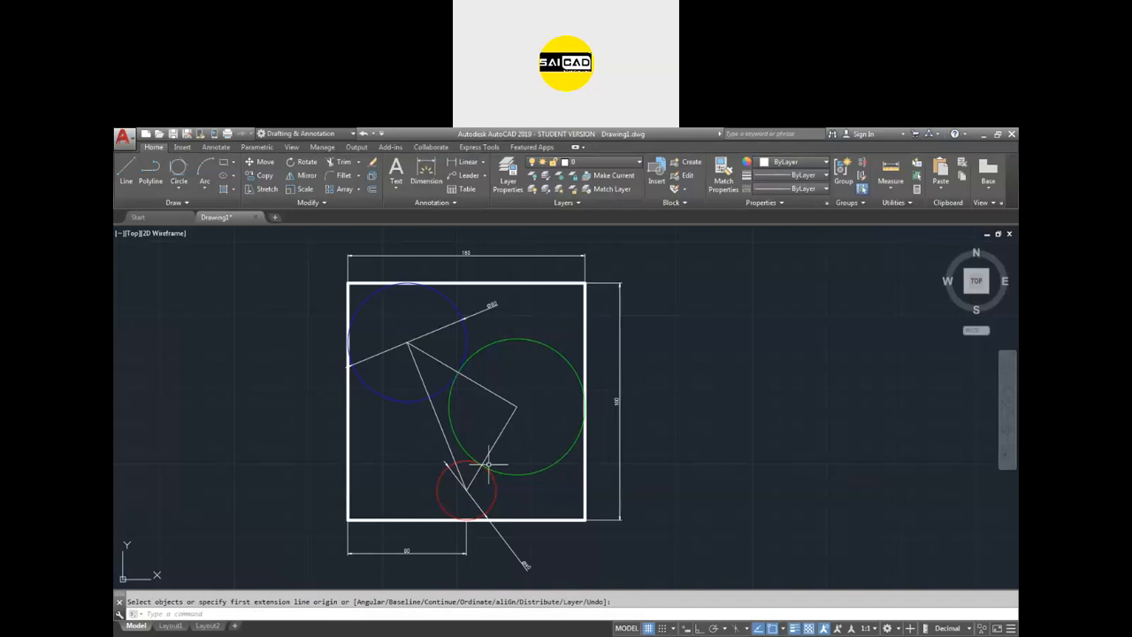
Step: Modify the ISO-25 dimension style to use an overall scale of 3
{"action": "type", "text": "d"}
{"action": "key", "text": "Return"}
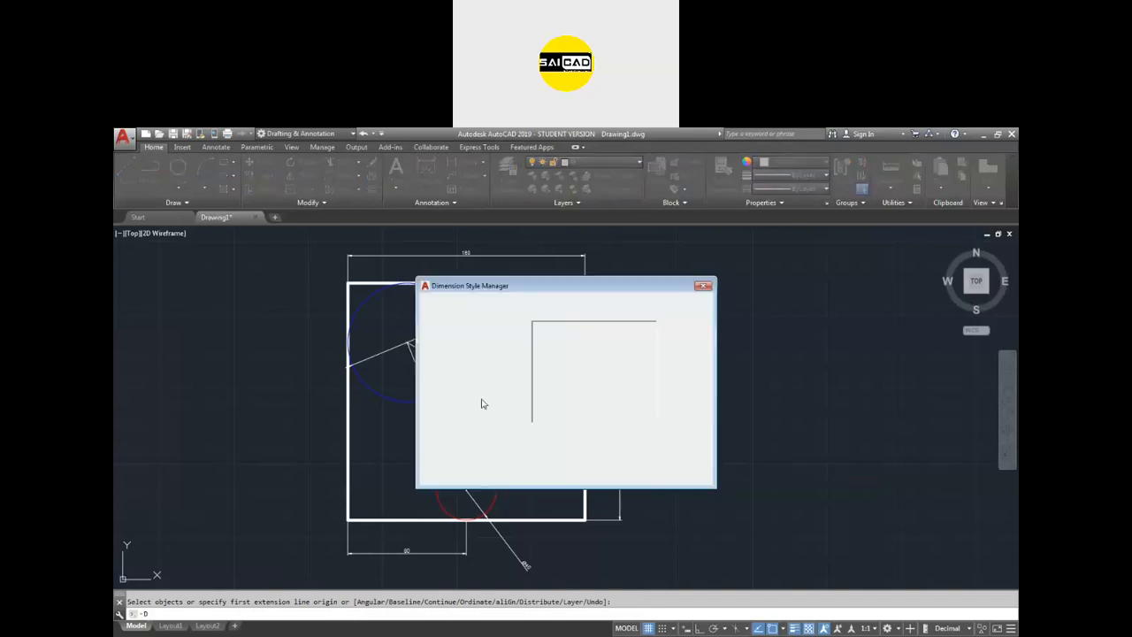
{"action": "left_click", "coordinate": [677, 363]}
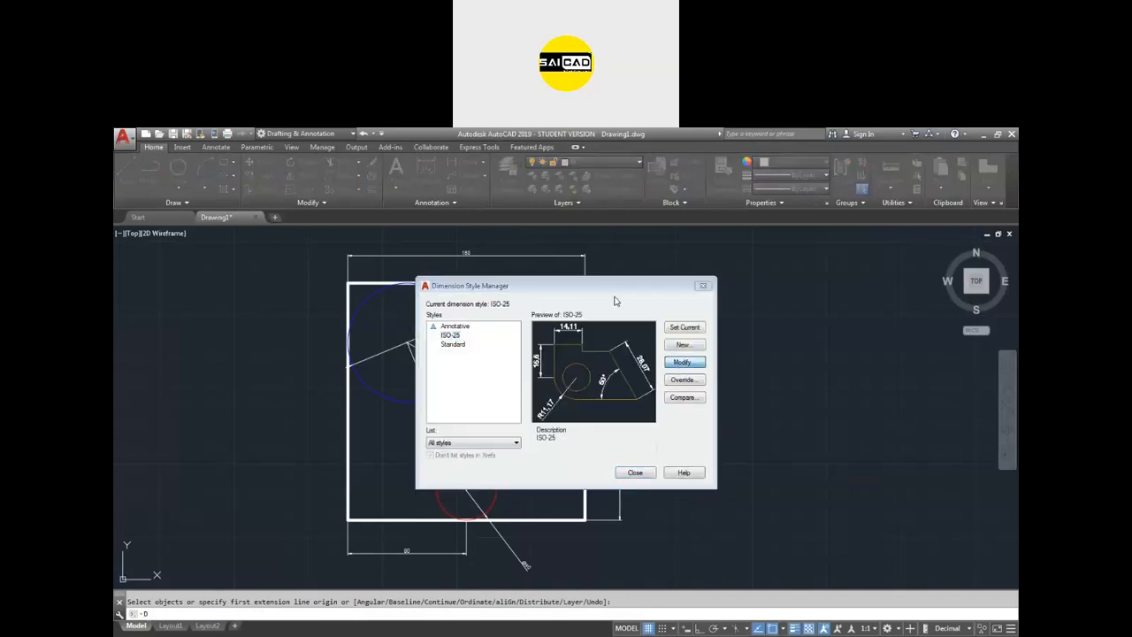
{"action": "left_click", "coordinate": [465, 192]}
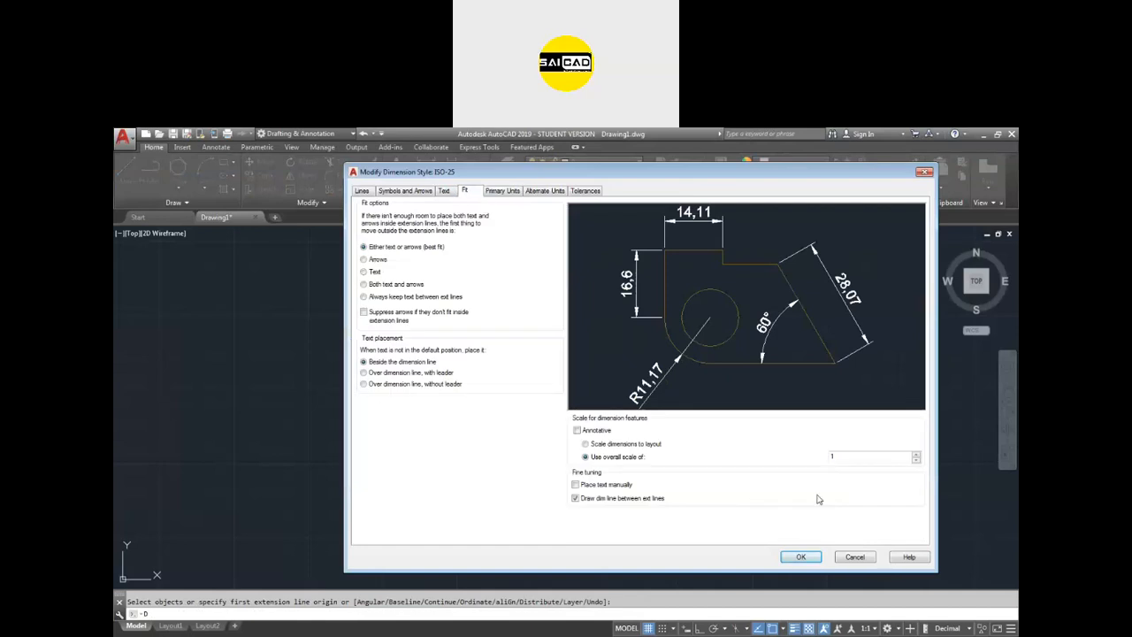
{"action": "type", "text": "3"}
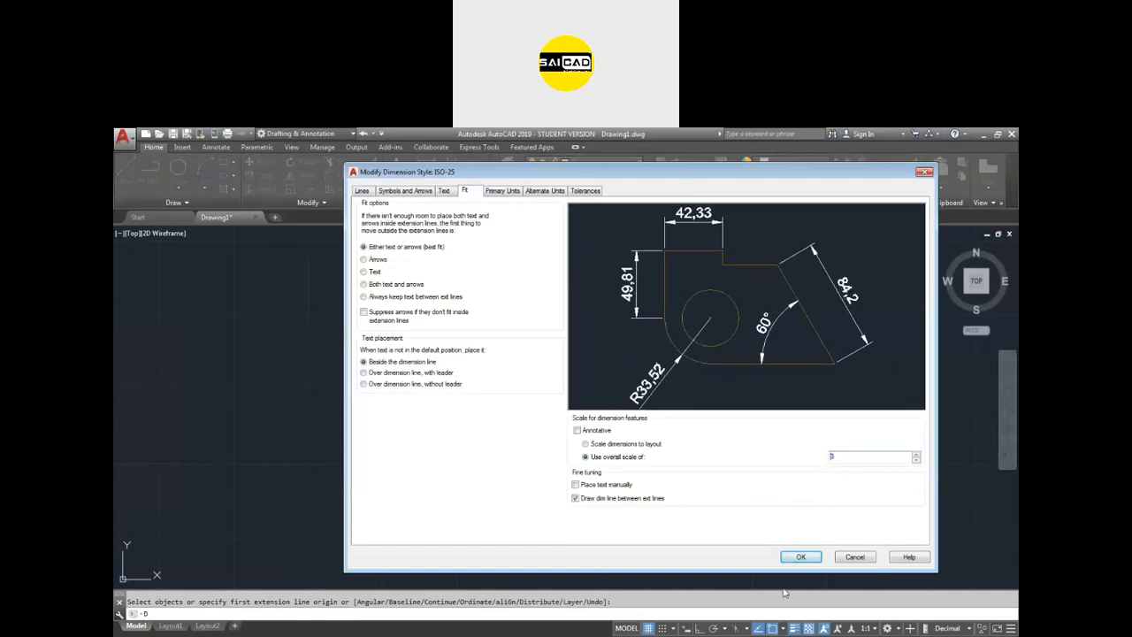
{"action": "left_click", "coordinate": [803, 558]}
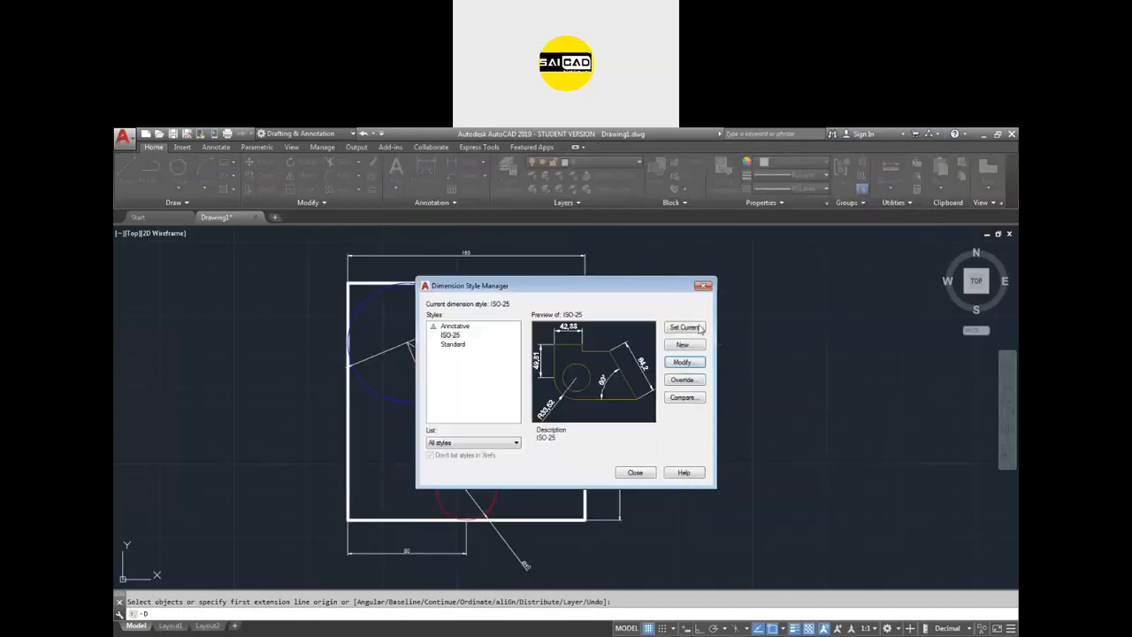
{"action": "left_click", "coordinate": [635, 474]}
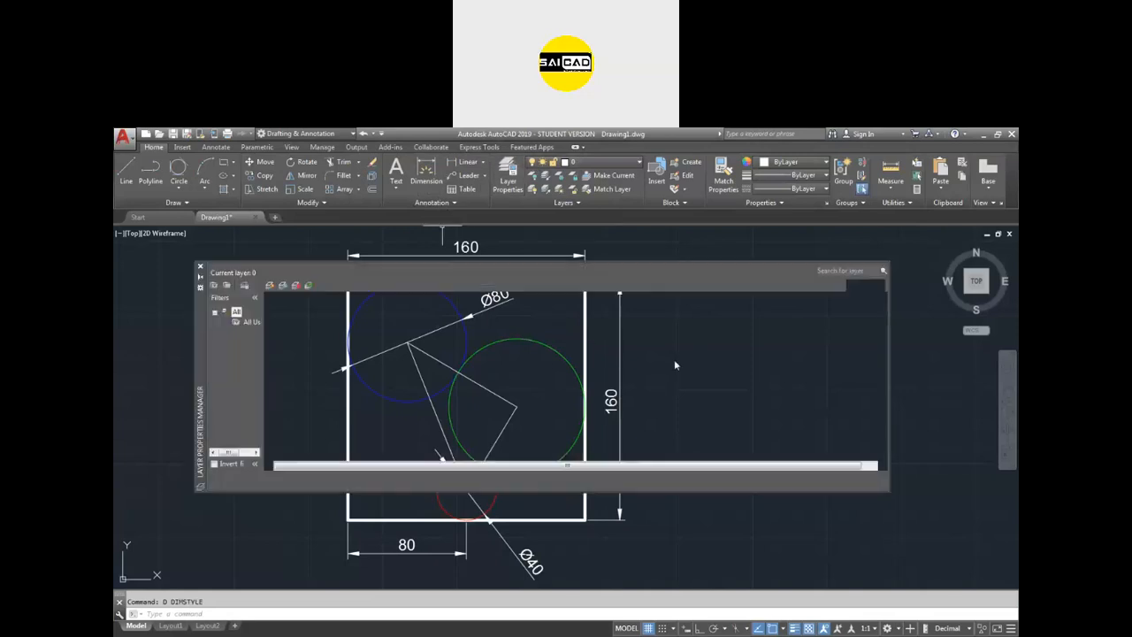
Step: Create two new layers named Dim and Geom
{"action": "right_click", "coordinate": [399, 386]}
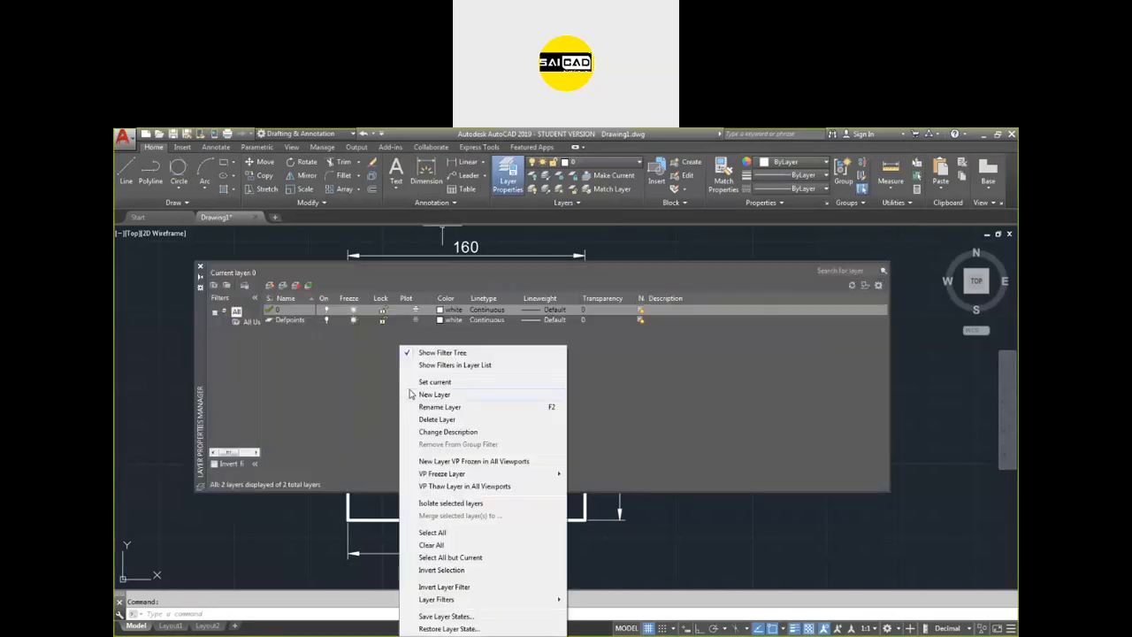
{"action": "left_click", "coordinate": [408, 395]}
{"action": "type", "text": "Dim"}
{"action": "key", "text": "Return"}
{"action": "key", "text": "Return"}
{"action": "type", "text": "Geom"}
{"action": "key", "text": "Return"}
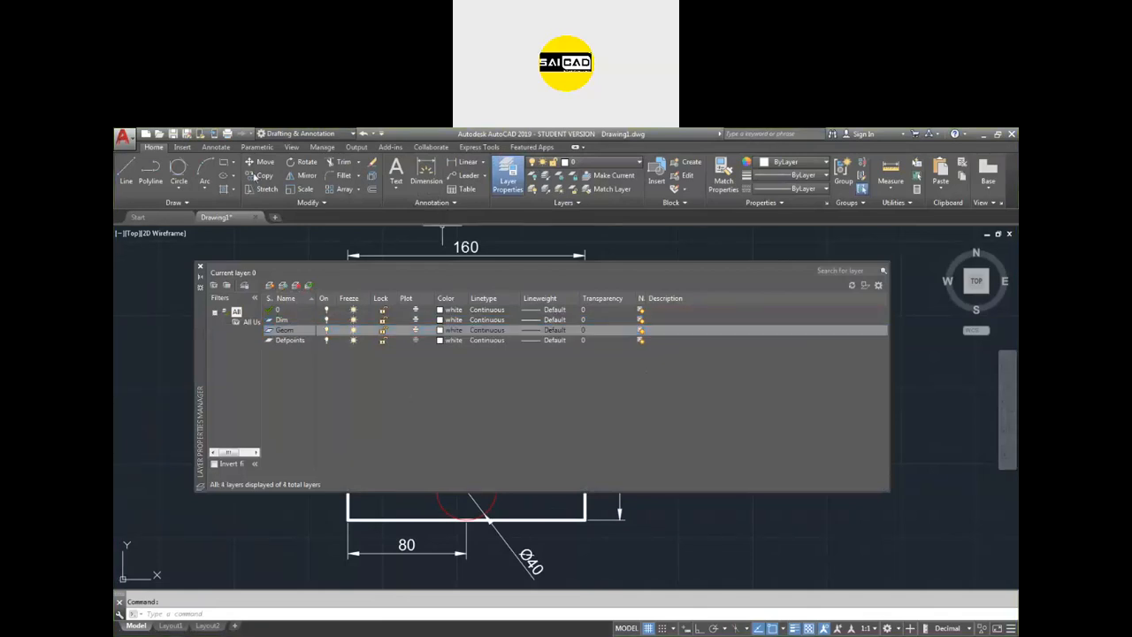
Step: Set the Dim layer's color to red and the Geom layer's color to yellow
{"action": "left_click", "coordinate": [442, 319]}
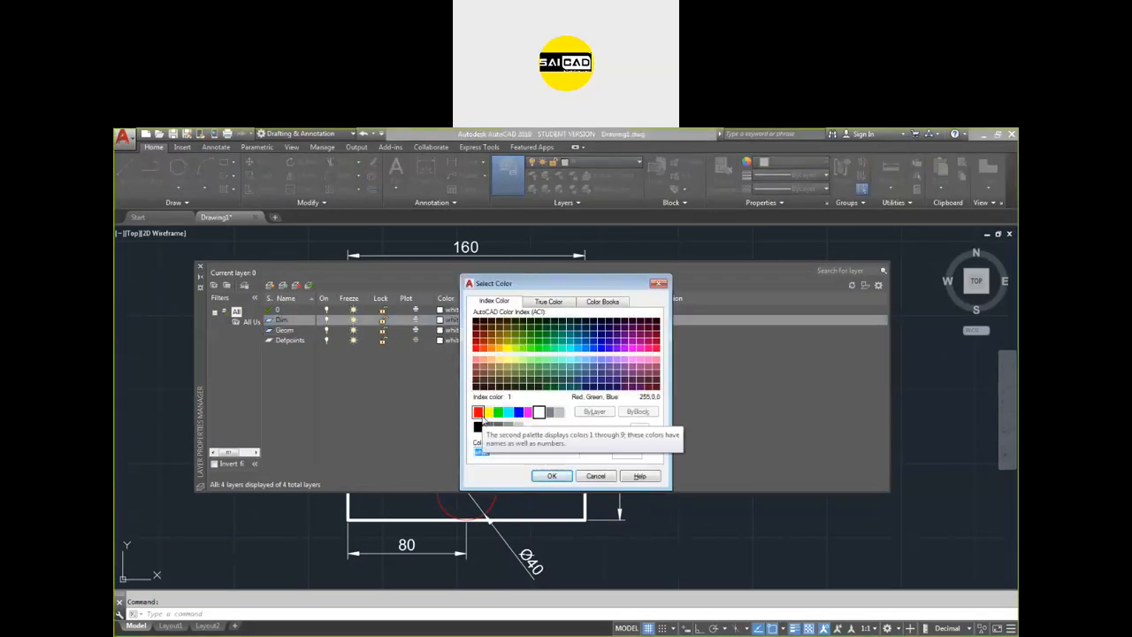
{"action": "left_click", "coordinate": [479, 412]}
{"action": "left_click", "coordinate": [552, 477]}
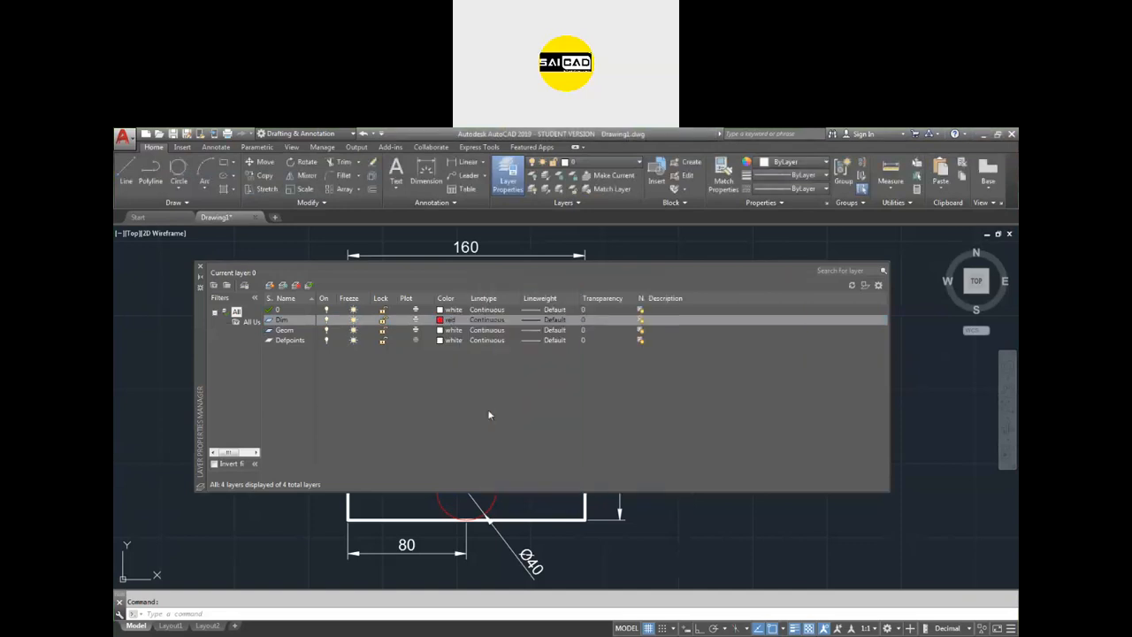
{"action": "left_click", "coordinate": [442, 330]}
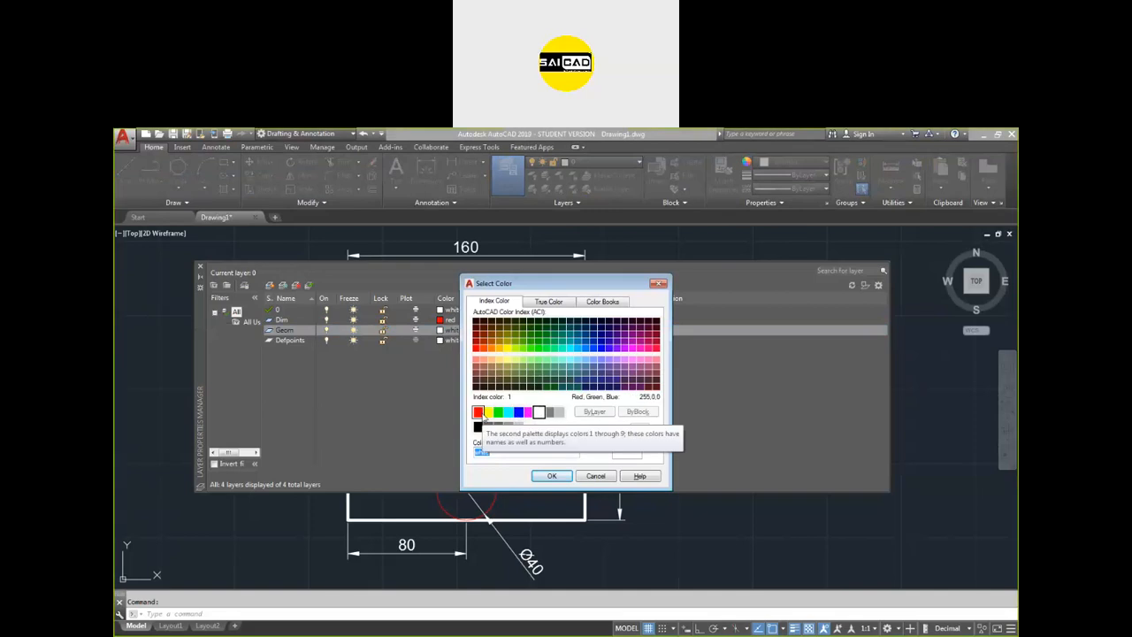
{"action": "left_click", "coordinate": [488, 413]}
{"action": "left_click", "coordinate": [552, 476]}
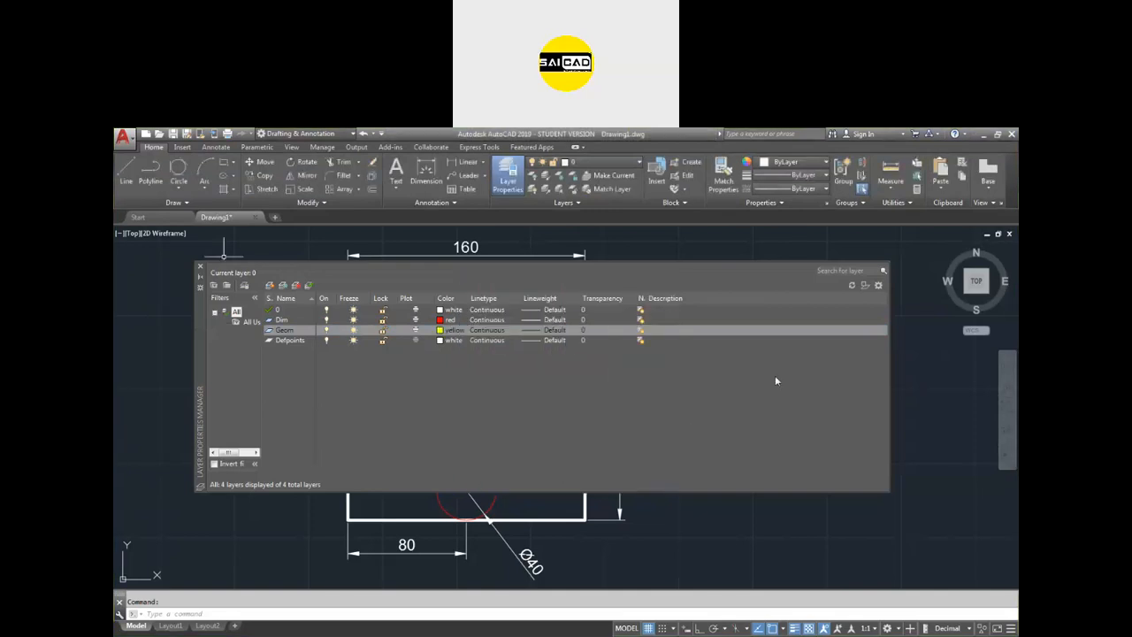
{"action": "left_click", "coordinate": [200, 265]}
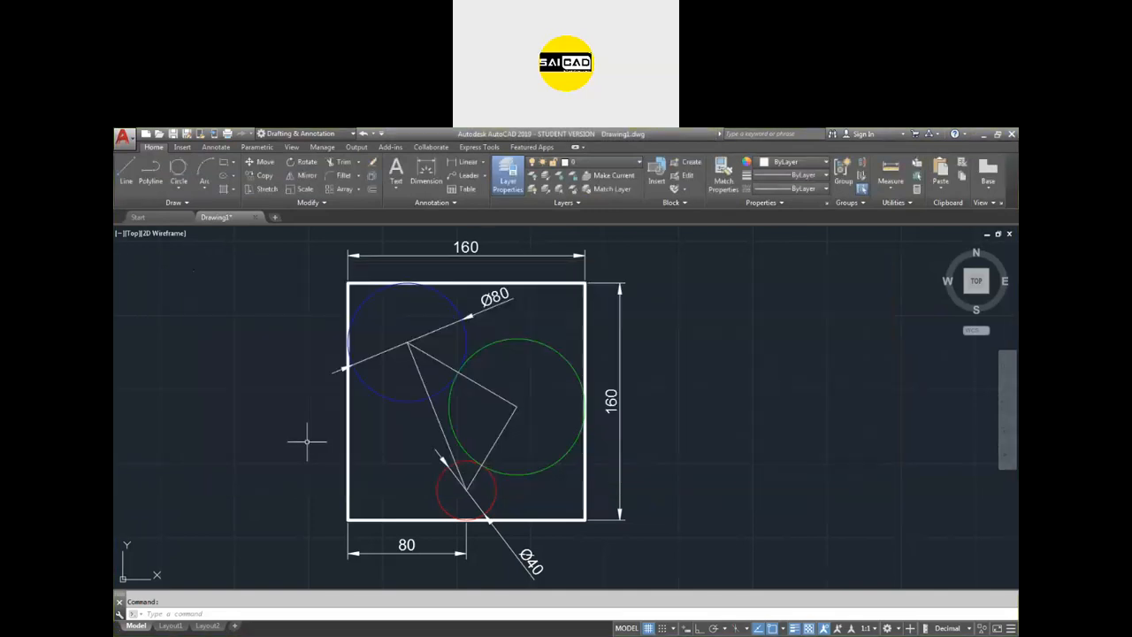
Step: Move the square's width dimension and the blue circle's diameter dimension to the Geom layer
{"action": "left_click", "coordinate": [487, 304]}
{"action": "left_click", "coordinate": [478, 257]}
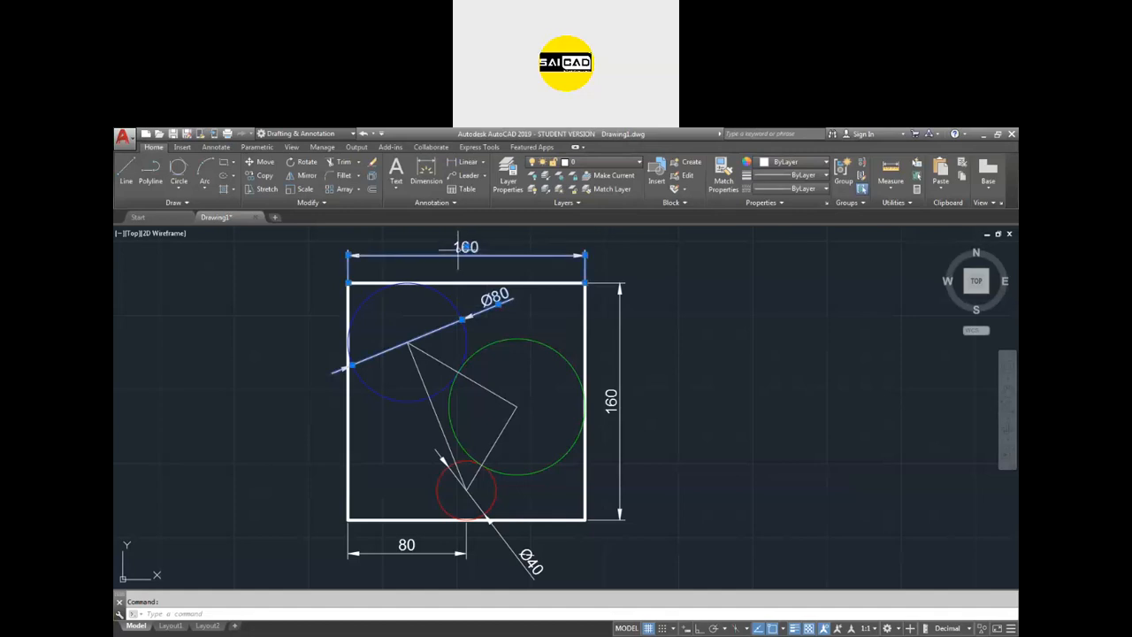
{"action": "left_click", "coordinate": [584, 162]}
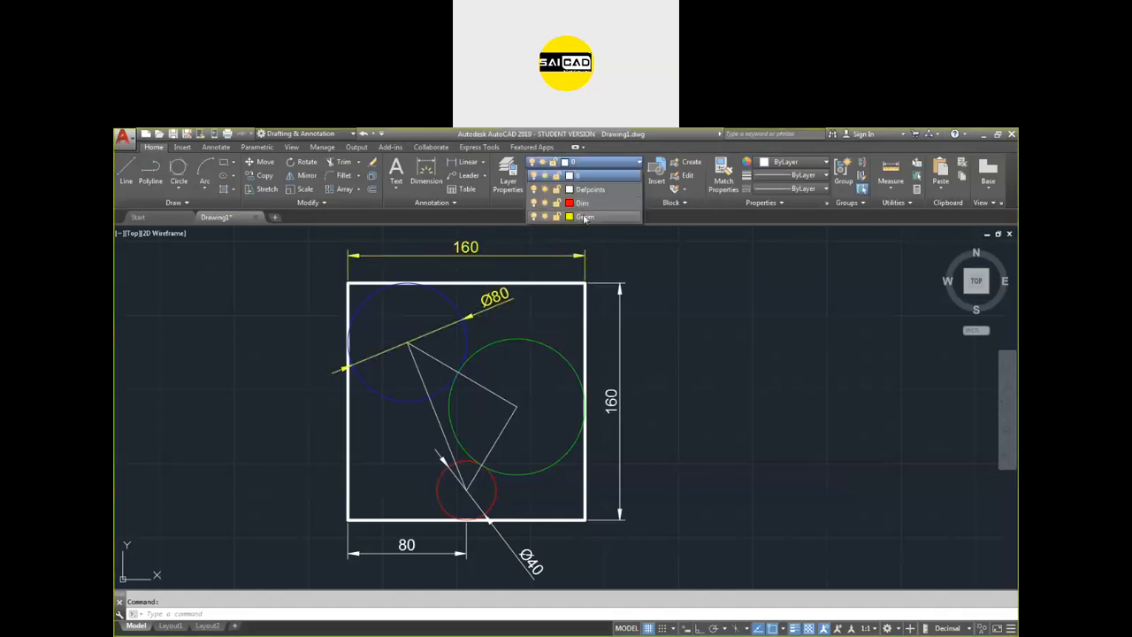
{"action": "left_click", "coordinate": [584, 217]}
{"action": "key", "text": "Escape"}
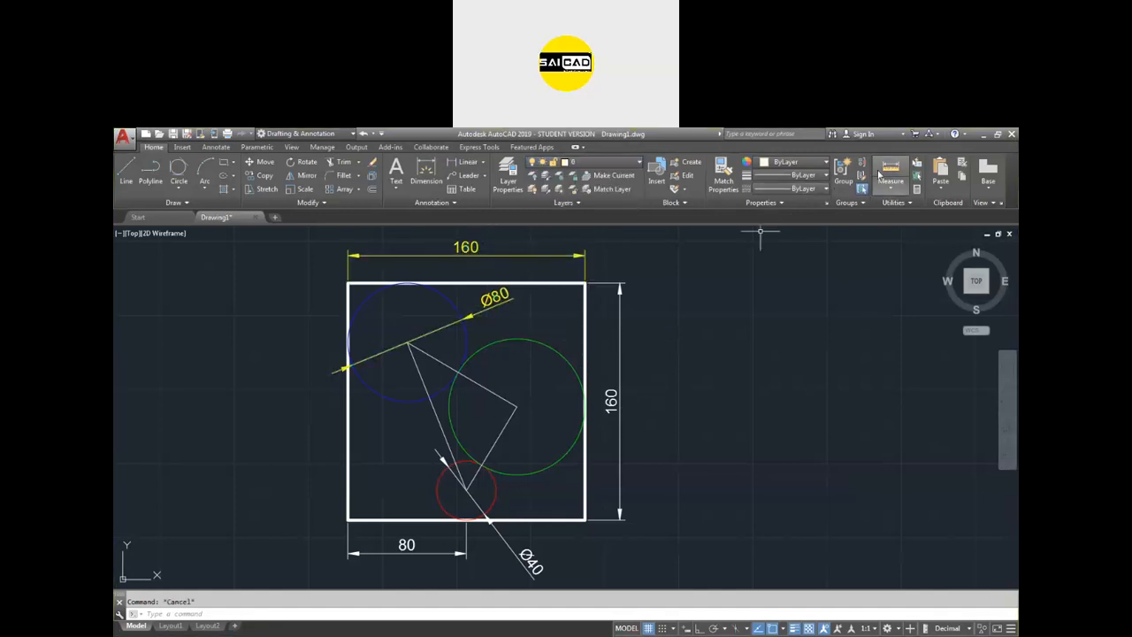
Step: Match the width dimension's Geom layer properties onto the remaining dimensions
{"action": "left_click", "coordinate": [723, 177]}
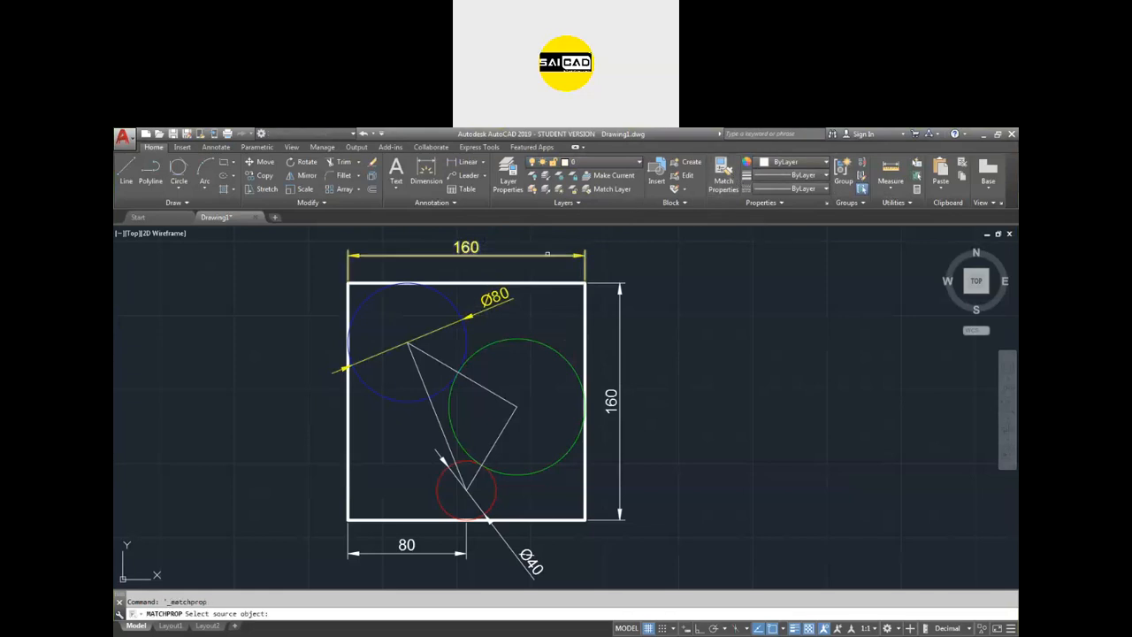
{"action": "left_click", "coordinate": [550, 256]}
{"action": "left_click", "coordinate": [623, 284]}
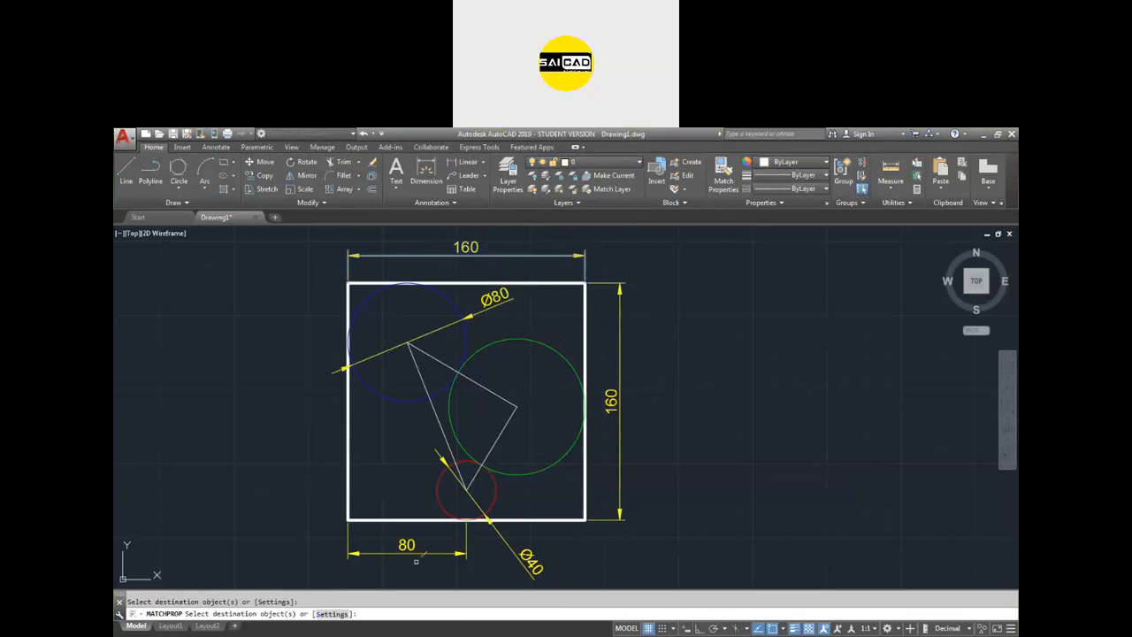
Step: Move the square to the Geom layer
{"action": "left_click", "coordinate": [553, 279]}
{"action": "left_click", "coordinate": [550, 286]}
{"action": "left_click", "coordinate": [607, 163]}
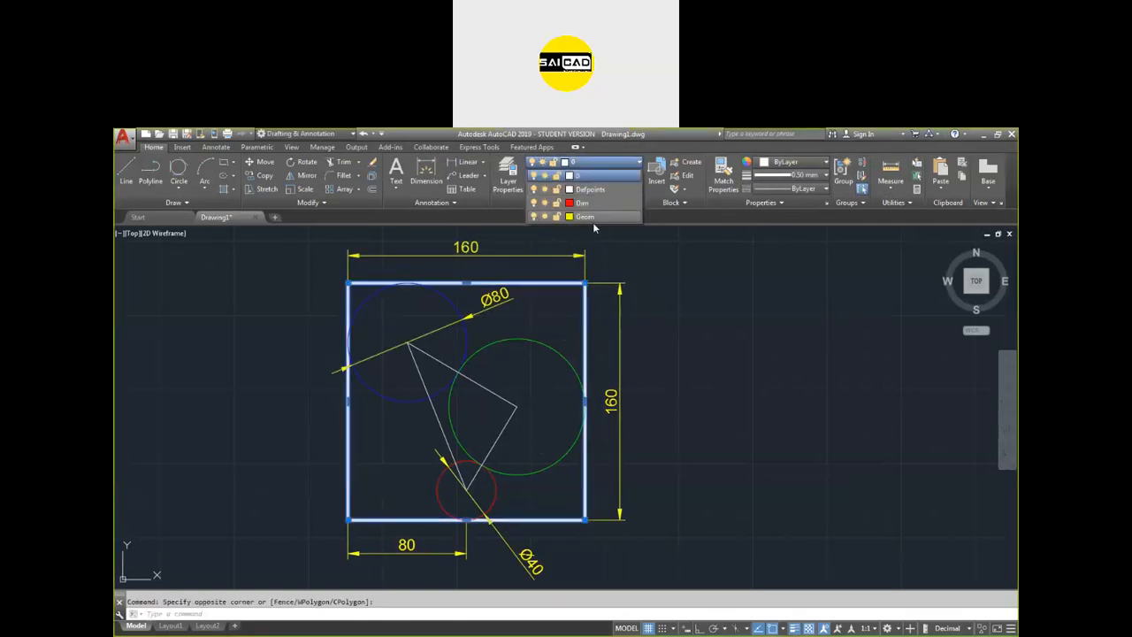
{"action": "left_click", "coordinate": [586, 216]}
{"action": "key", "text": "Escape"}
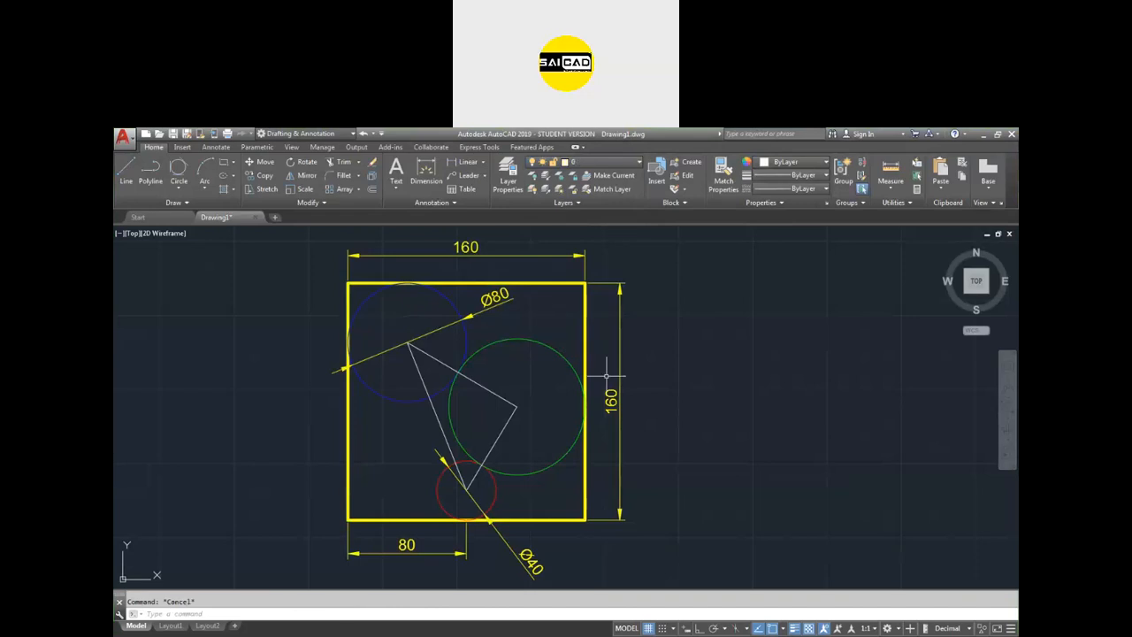
Step: Make Dim the current layer
{"action": "left_click", "coordinate": [601, 163]}
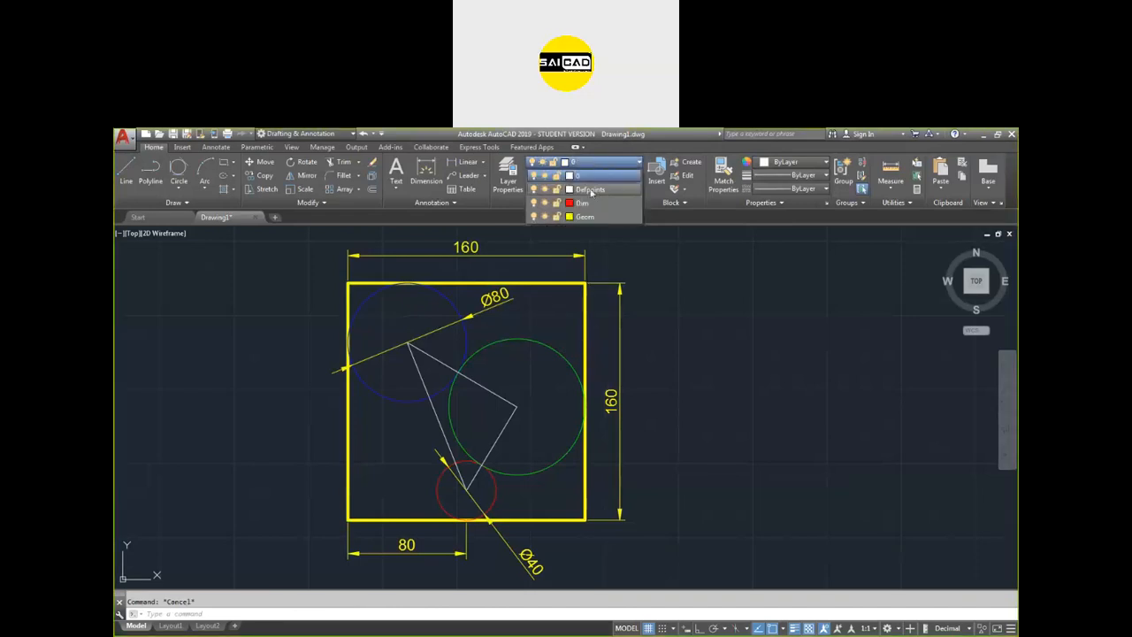
{"action": "left_click", "coordinate": [588, 204]}
{"action": "left_click", "coordinate": [595, 164]}
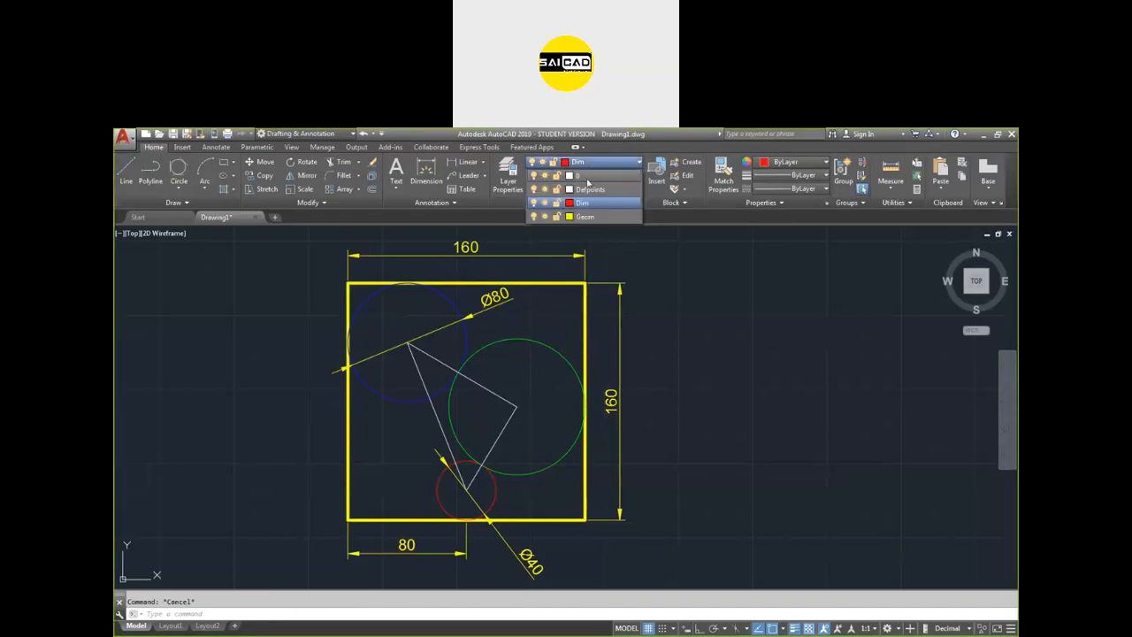
{"action": "left_click", "coordinate": [591, 166]}
Step: Move the square's width dimension to the Dim layer
{"action": "left_click", "coordinate": [517, 255]}
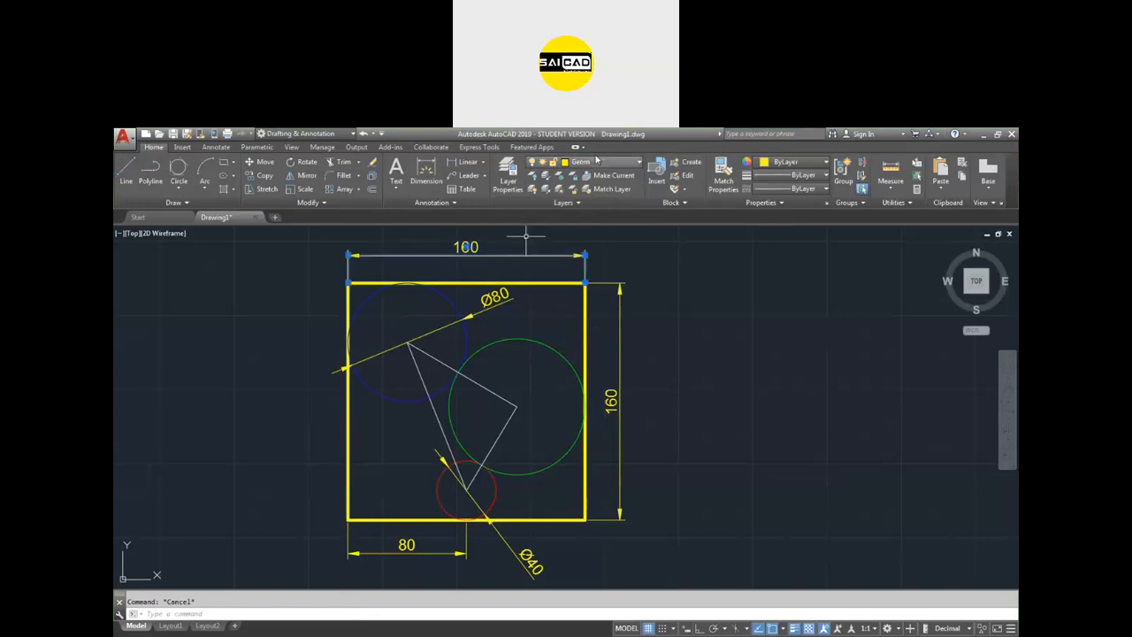
{"action": "left_click", "coordinate": [604, 165]}
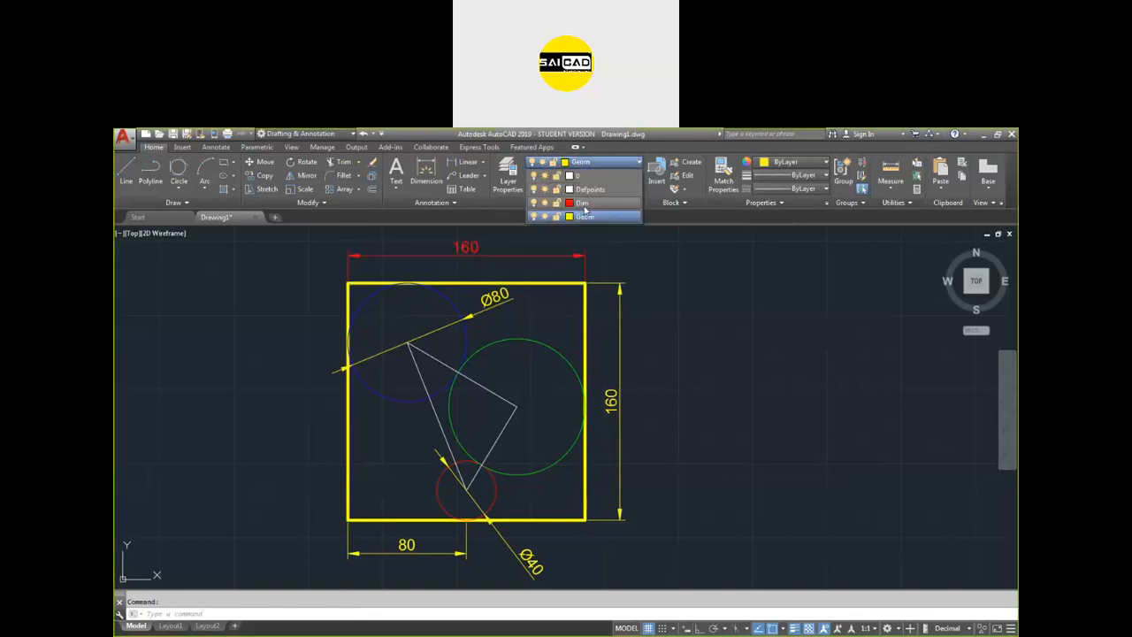
{"action": "left_click", "coordinate": [583, 204]}
Step: Use Match Properties to copy the width dimension's properties to the height, both diameter and lower horizontal dimensions
{"action": "left_click", "coordinate": [724, 177]}
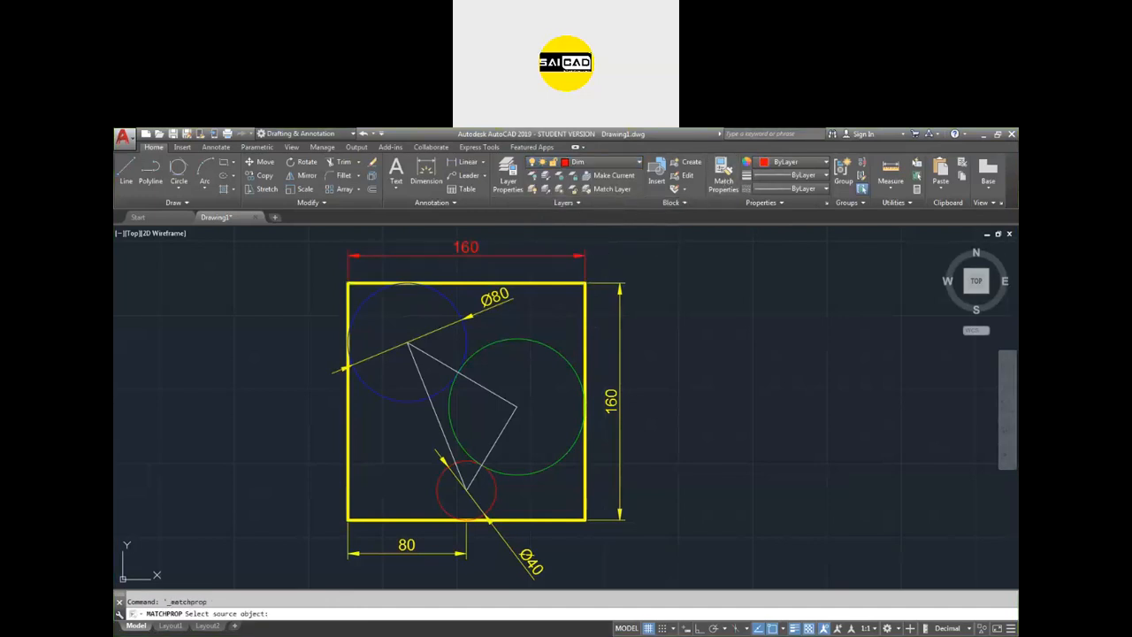
{"action": "left_click", "coordinate": [558, 255]}
{"action": "left_click", "coordinate": [482, 307]}
{"action": "left_click", "coordinate": [620, 286]}
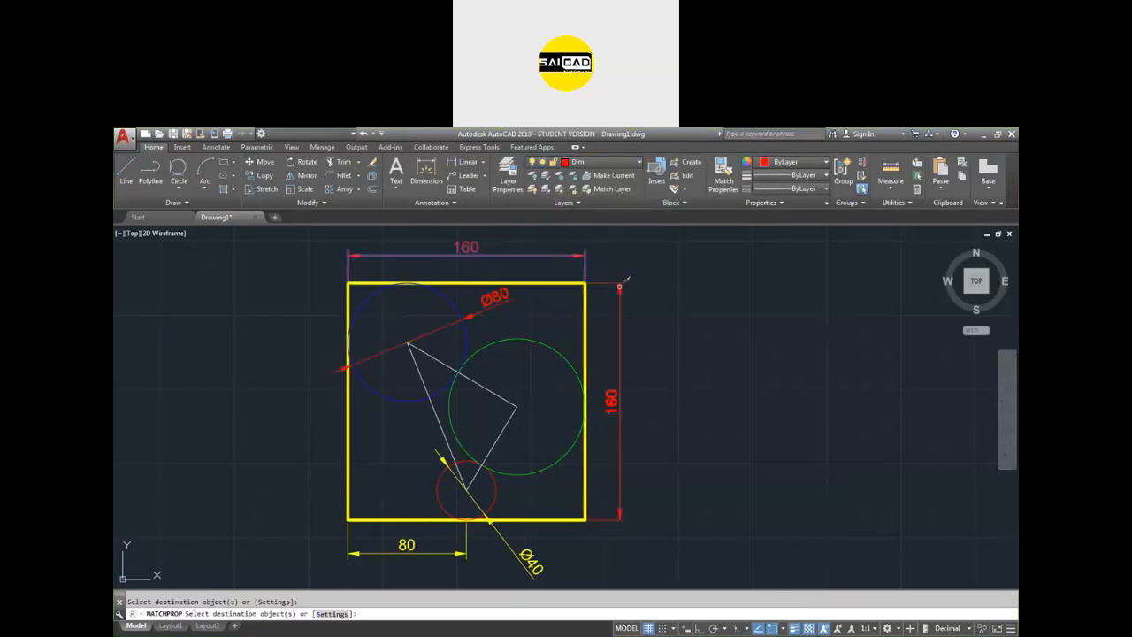
{"action": "left_click", "coordinate": [504, 539]}
{"action": "left_click", "coordinate": [465, 545]}
{"action": "key", "text": "Escape"}
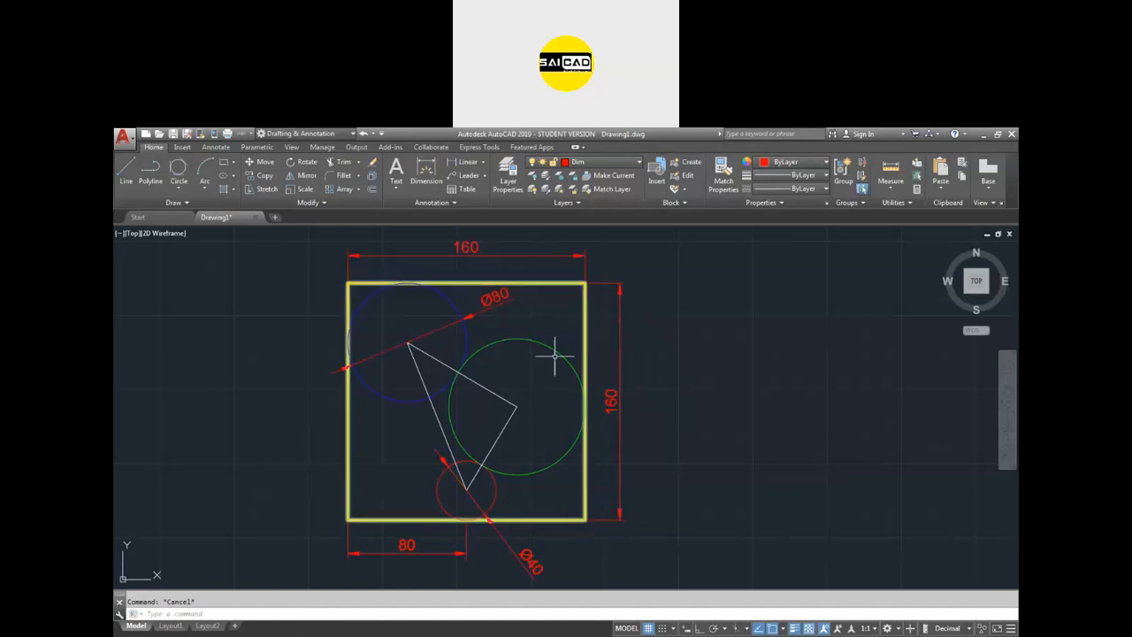
{"action": "left_click", "coordinate": [489, 365]}
{"action": "left_click", "coordinate": [458, 347]}
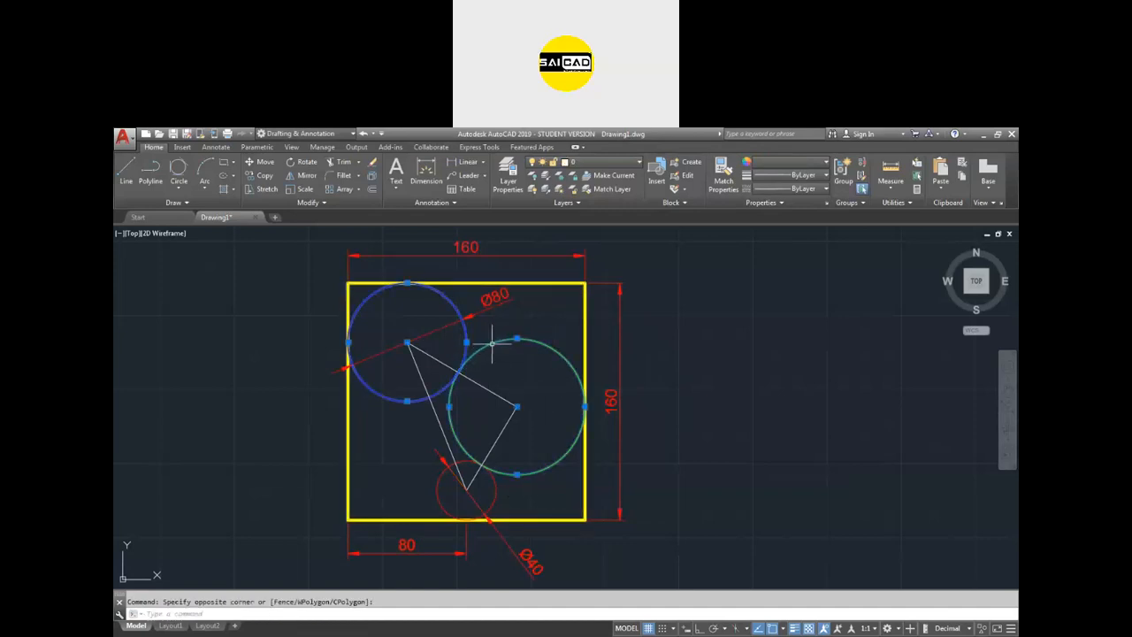
{"action": "key", "text": "Escape"}
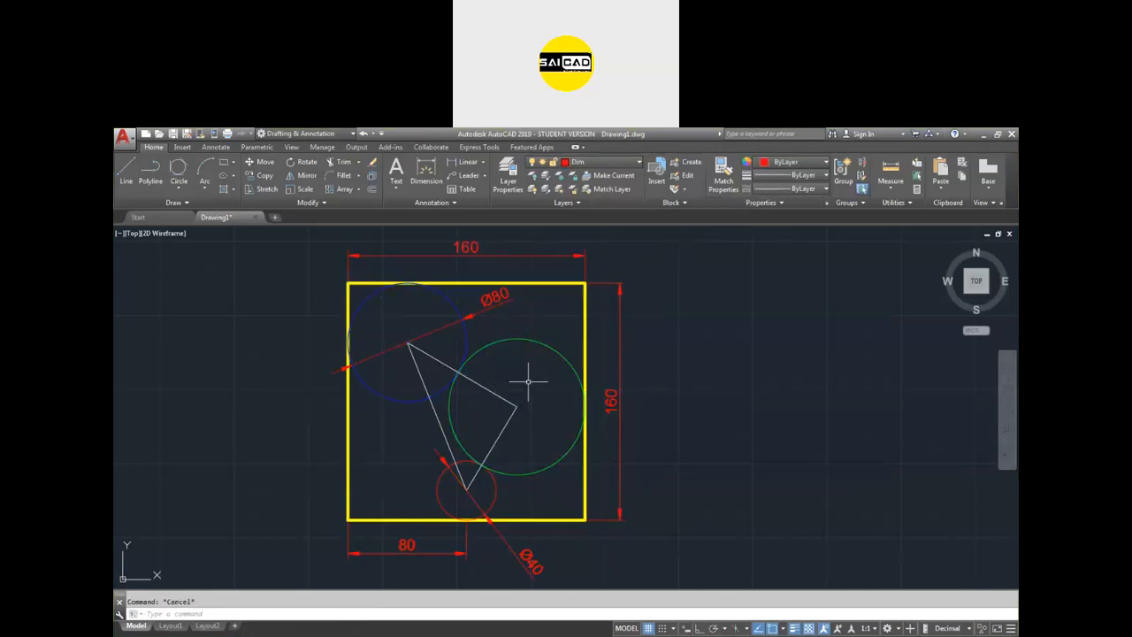
Step: Move the triangle connecting the circle centers to the Geom layer
{"action": "left_click", "coordinate": [437, 414]}
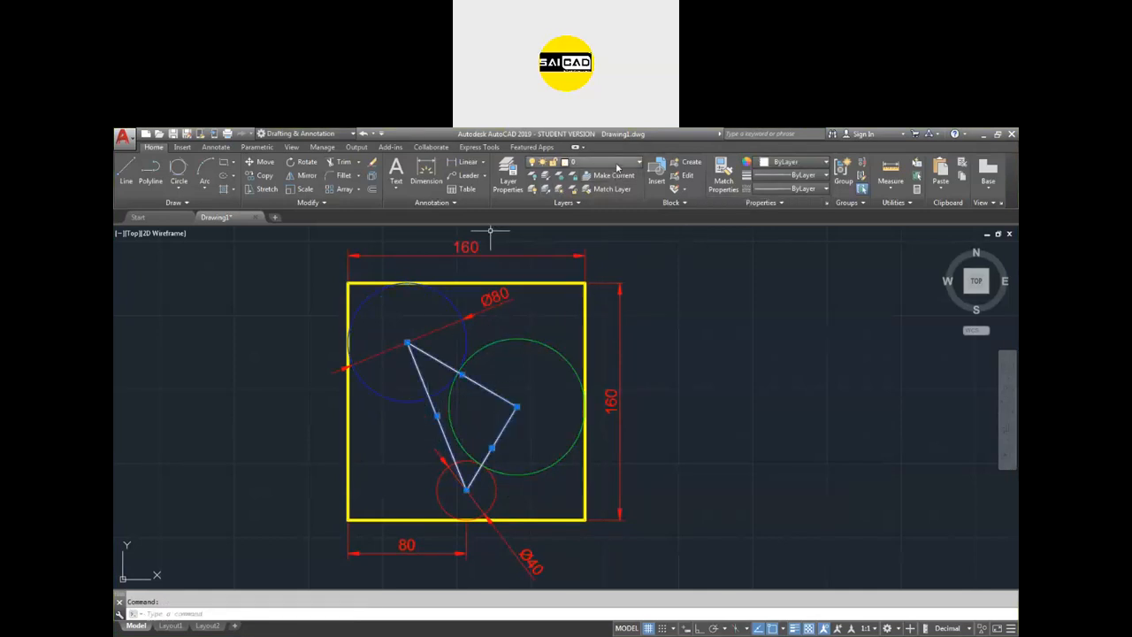
{"action": "left_click", "coordinate": [618, 167]}
{"action": "left_click", "coordinate": [584, 217]}
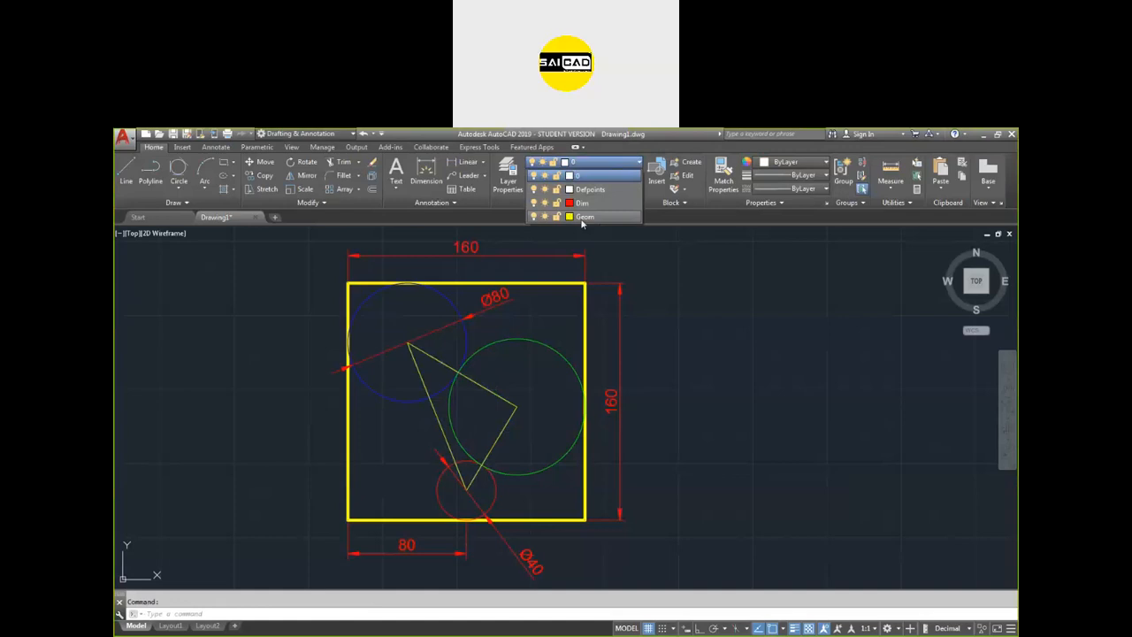
{"action": "key", "text": "Escape"}
Step: Move all three circles to the Geom layer
{"action": "left_click", "coordinate": [506, 357]}
{"action": "left_click", "coordinate": [453, 362]}
{"action": "left_click", "coordinate": [477, 455]}
{"action": "left_click", "coordinate": [472, 470]}
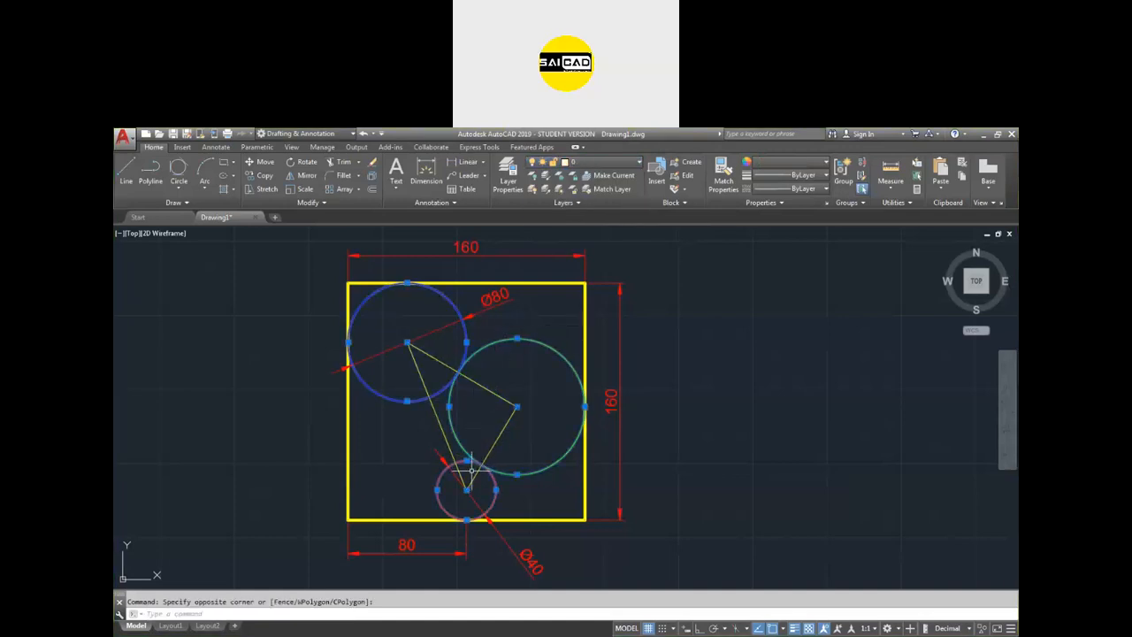
{"action": "left_click", "coordinate": [622, 162]}
{"action": "left_click", "coordinate": [584, 217]}
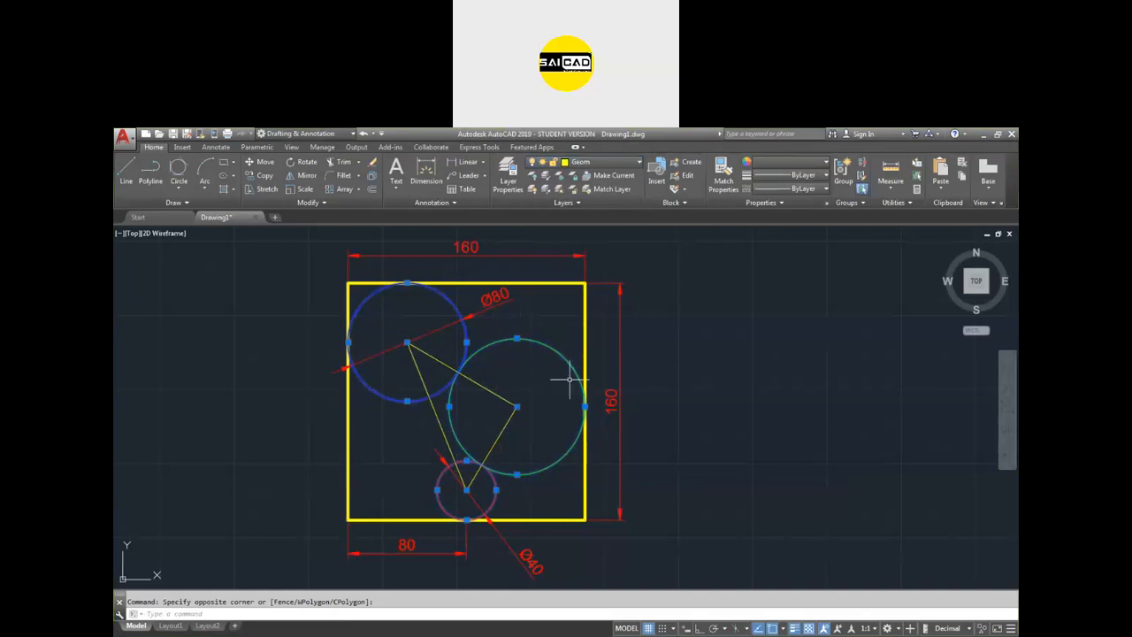
{"action": "key", "text": "Escape"}
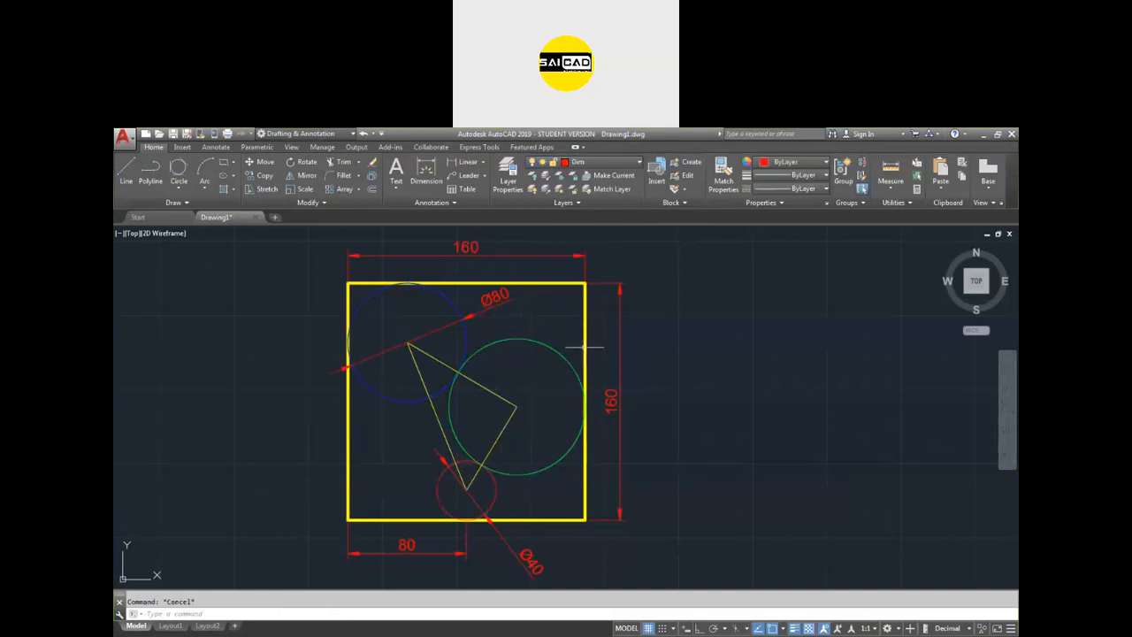
Step: Check the layer of the two larger circles and the color assigned to the largest circle
{"action": "left_click", "coordinate": [505, 370]}
{"action": "left_click", "coordinate": [462, 337]}
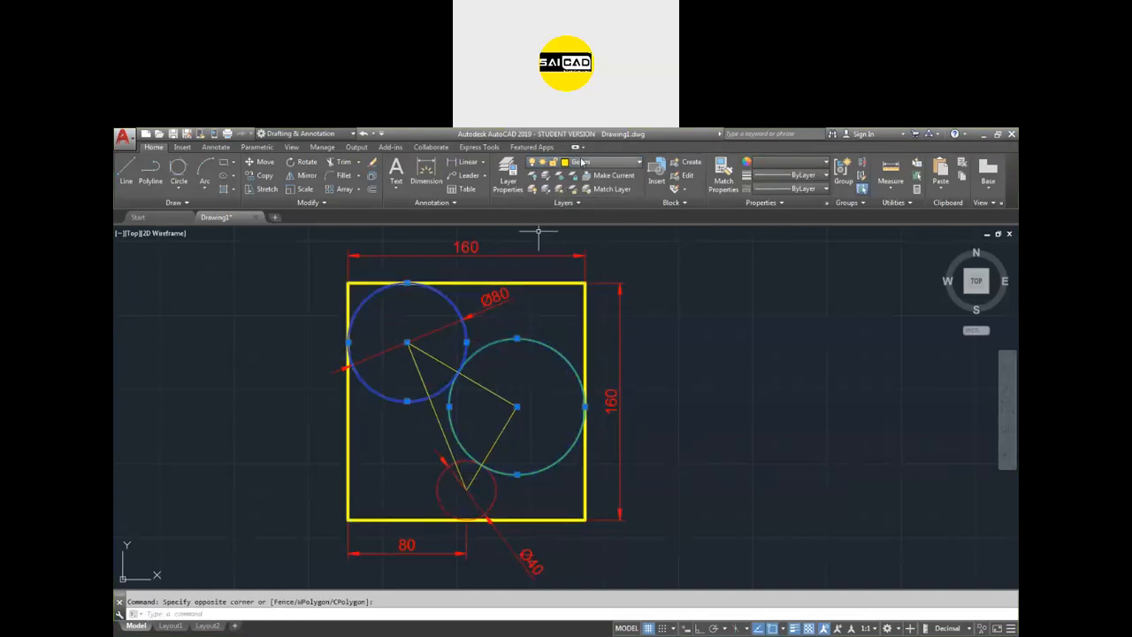
{"action": "key", "text": "Escape"}
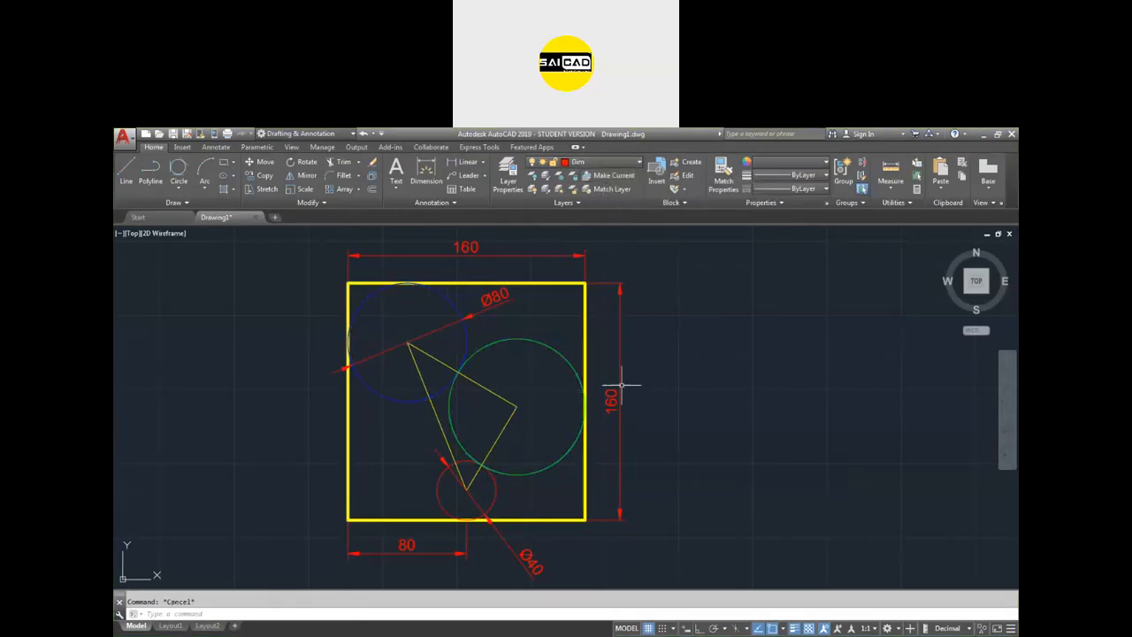
{"action": "left_click", "coordinate": [520, 361]}
{"action": "left_click", "coordinate": [482, 329]}
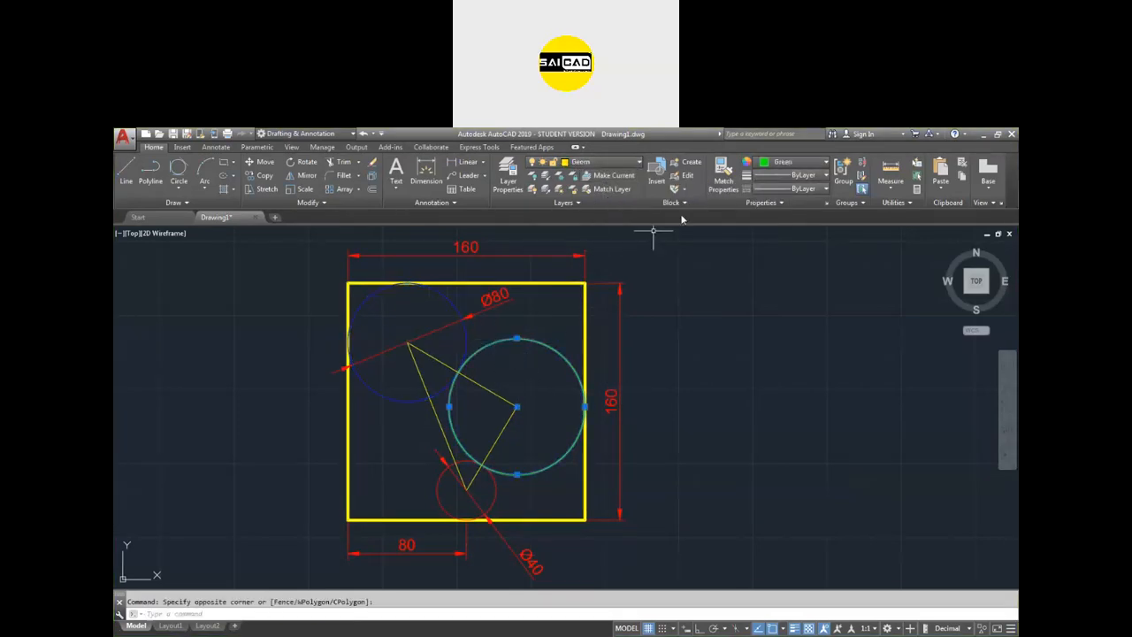
{"action": "left_click", "coordinate": [794, 165]}
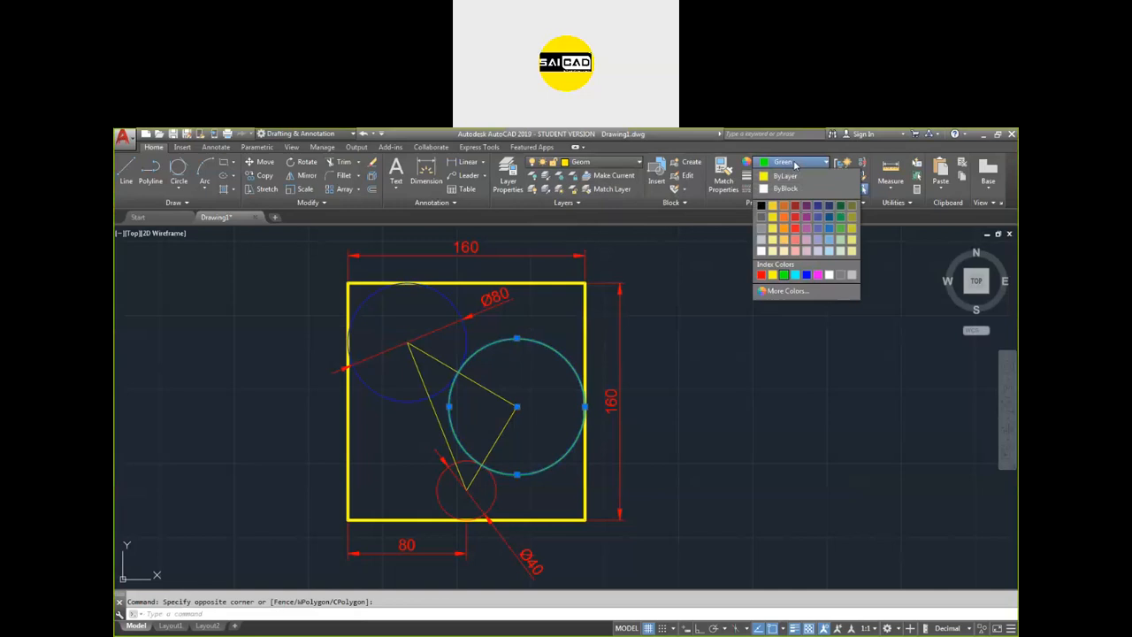
{"action": "left_click", "coordinate": [795, 165]}
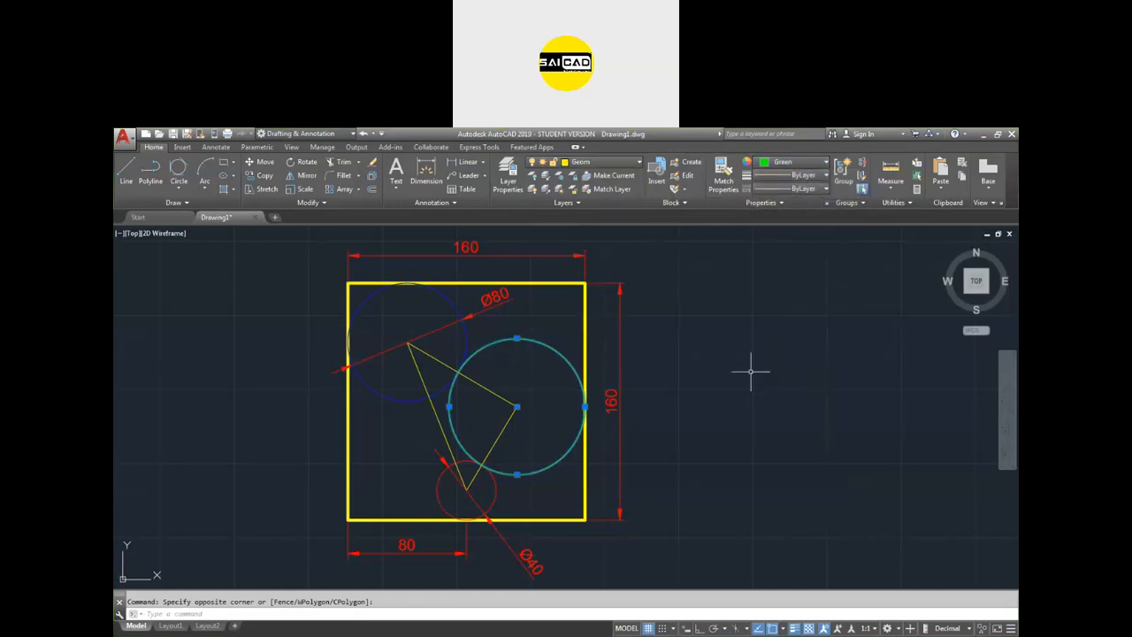
{"action": "key", "text": "Escape"}
Step: Start a line in the empty space beside the square, turn on Ortho mode and cancel the line
{"action": "scroll", "coordinate": [461, 341], "scroll_direction": "down", "scroll_amount": 2}
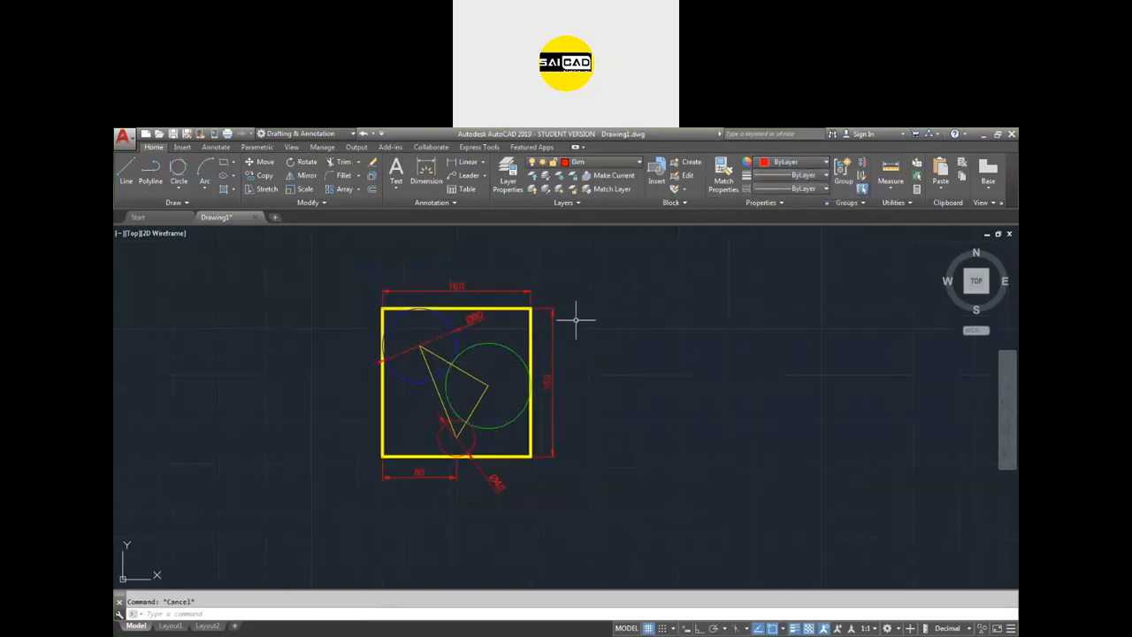
{"action": "scroll", "coordinate": [579, 319], "scroll_direction": "up", "scroll_amount": 2}
{"action": "scroll", "coordinate": [434, 354], "scroll_direction": "down", "scroll_amount": 4}
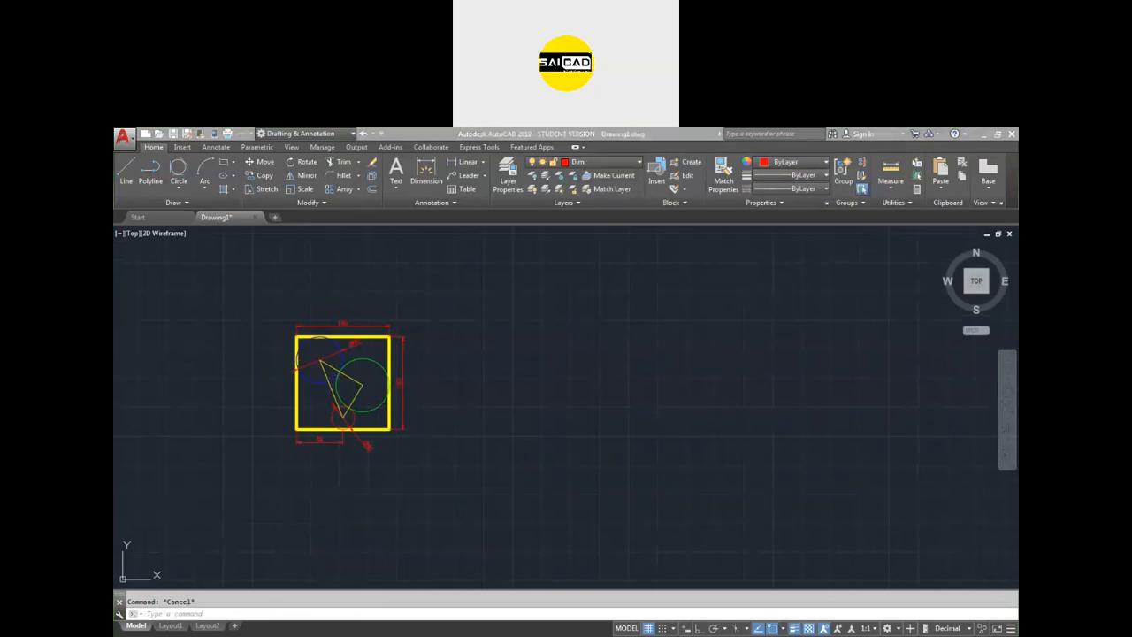
{"action": "left_click", "coordinate": [699, 431]}
{"action": "type", "text": "l"}
{"action": "key", "text": "Return"}
{"action": "left_click", "coordinate": [609, 347]}
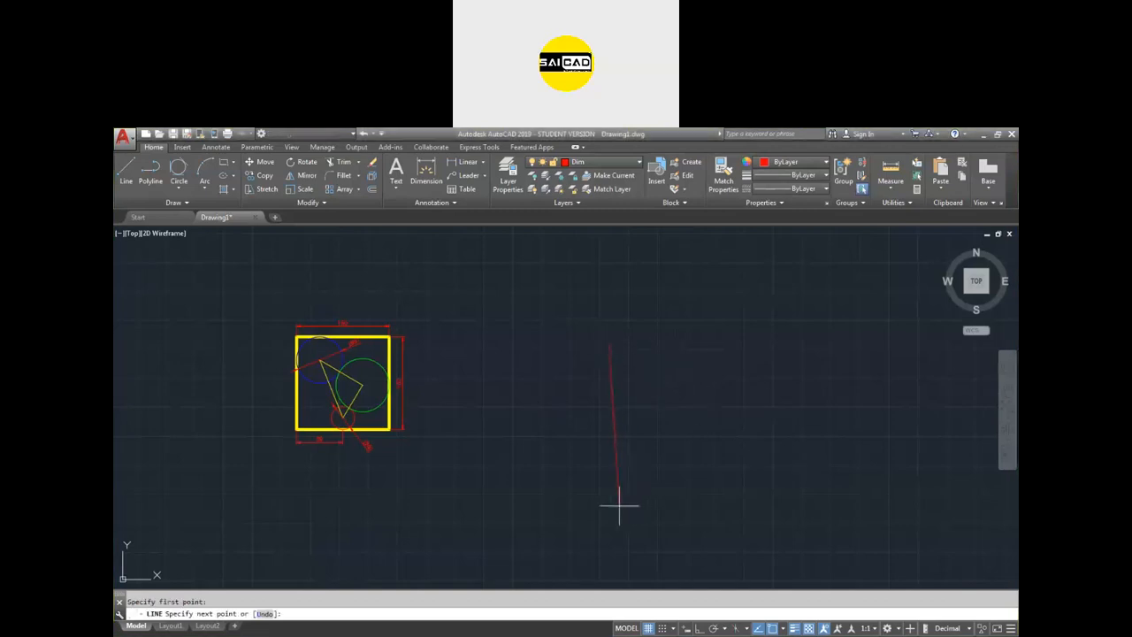
{"action": "key", "text": "F8"}
{"action": "key", "text": "Escape"}
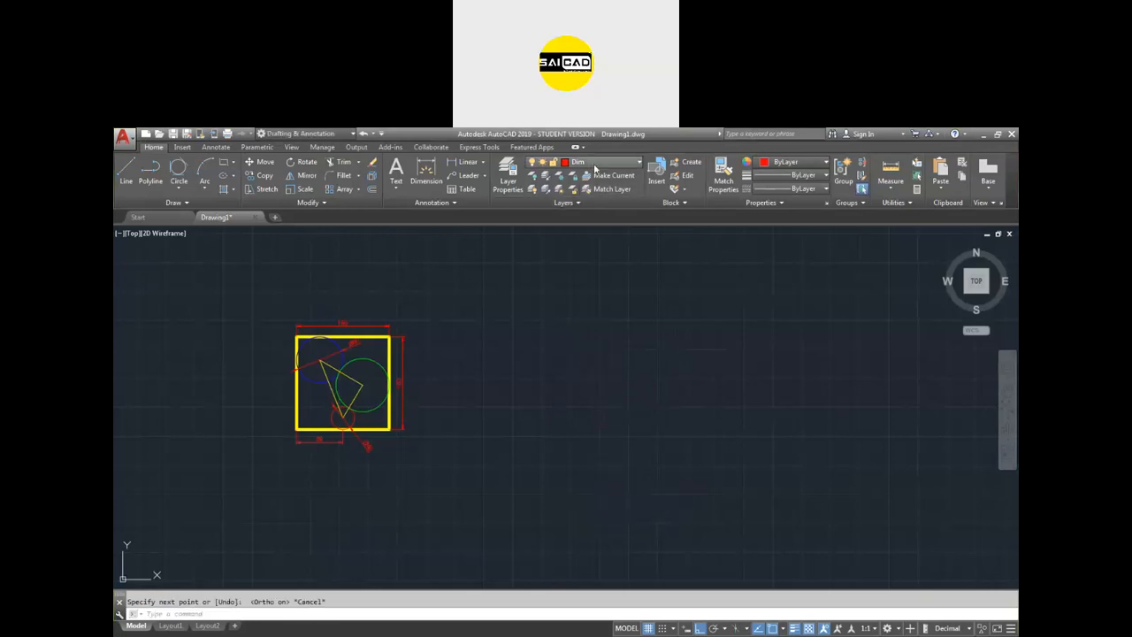
Step: Make Geom the current layer and draw an L shape beside the square: 160 down and 160 to the right
{"action": "left_click", "coordinate": [595, 168]}
{"action": "left_click", "coordinate": [590, 218]}
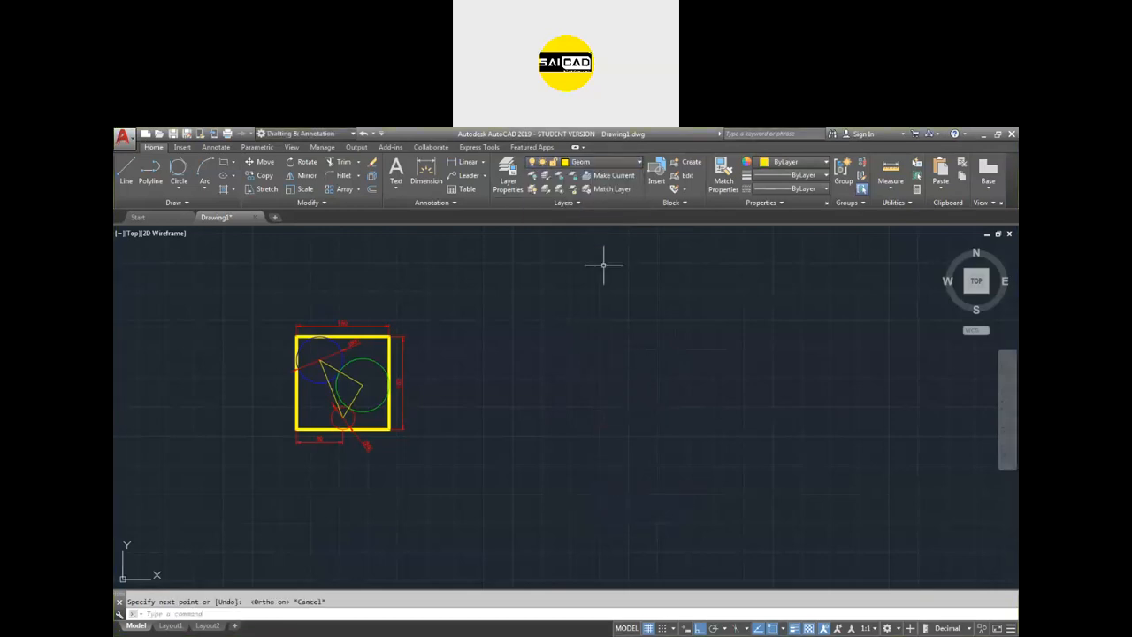
{"action": "type", "text": "l"}
{"action": "key", "text": "Return"}
{"action": "left_click", "coordinate": [608, 329]}
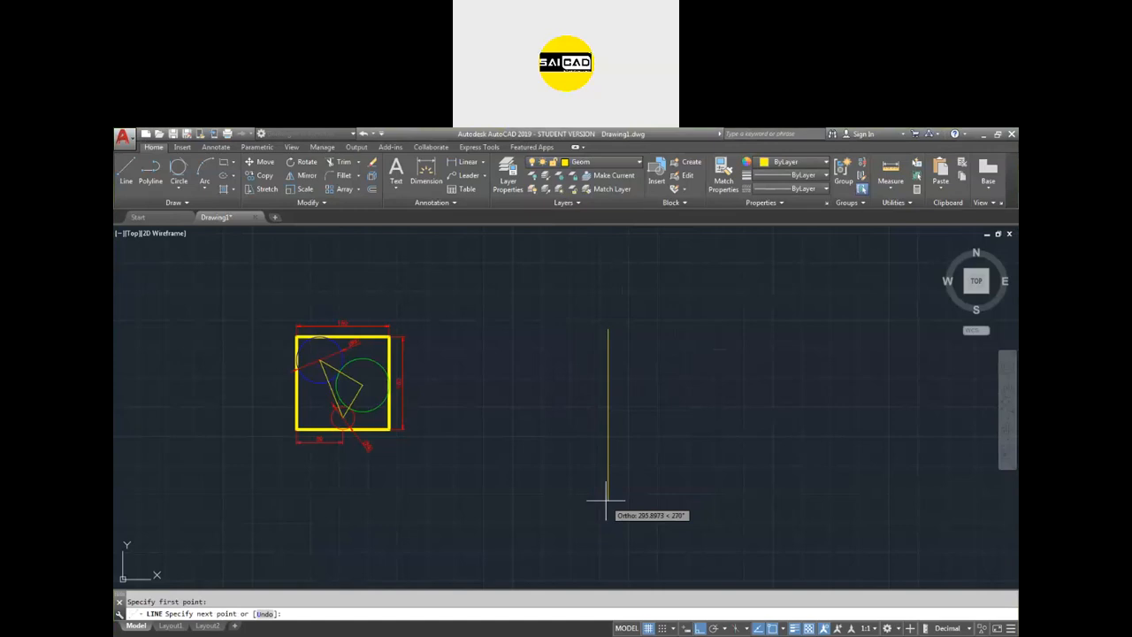
{"action": "type", "text": "160"}
{"action": "key", "text": "Return"}
{"action": "type", "text": "160"}
{"action": "key", "text": "Return"}
{"action": "key", "text": "Return"}
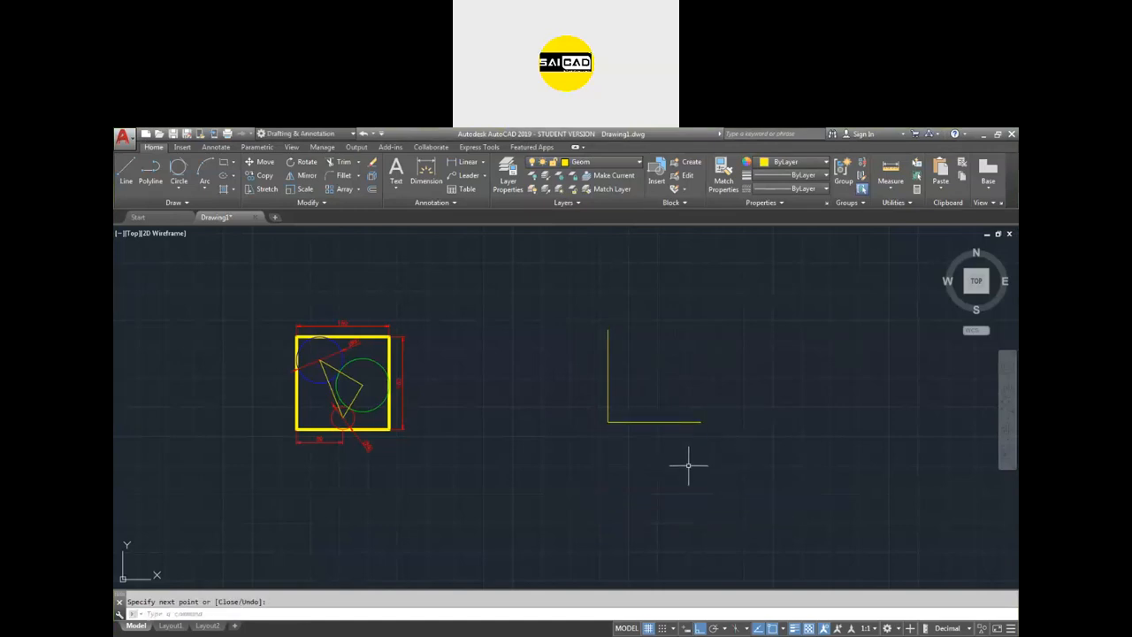
Step: Fillet the corner of the L shape with a radius of 60
{"action": "type", "text": "f"}
{"action": "key", "text": "Return"}
{"action": "type", "text": "r"}
{"action": "key", "text": "Return"}
{"action": "type", "text": "60"}
{"action": "key", "text": "Return"}
{"action": "left_click", "coordinate": [608, 409]}
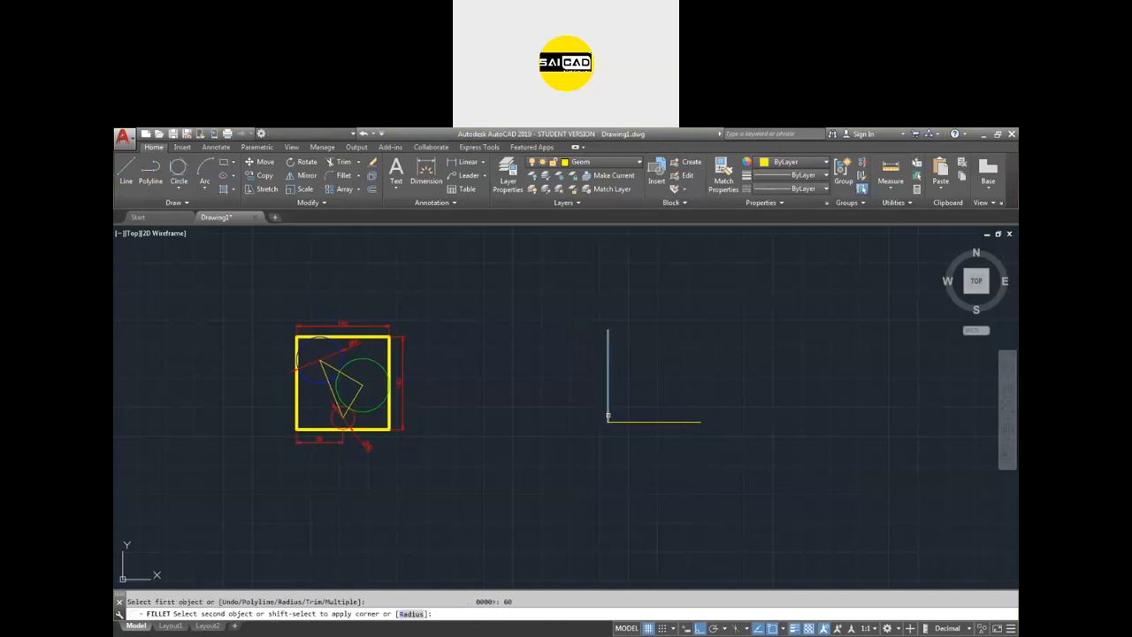
{"action": "left_click", "coordinate": [622, 422]}
{"action": "key", "text": "Escape"}
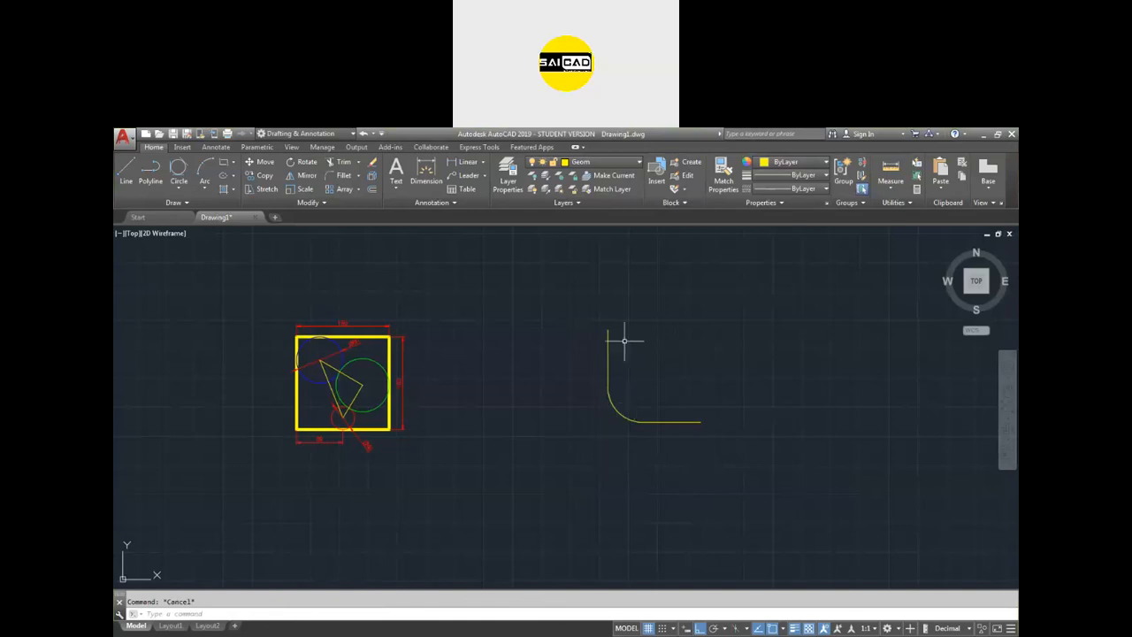
{"action": "left_click", "coordinate": [650, 372]}
{"action": "left_click", "coordinate": [586, 434]}
{"action": "type", "text": "o"}
{"action": "key", "text": "Return"}
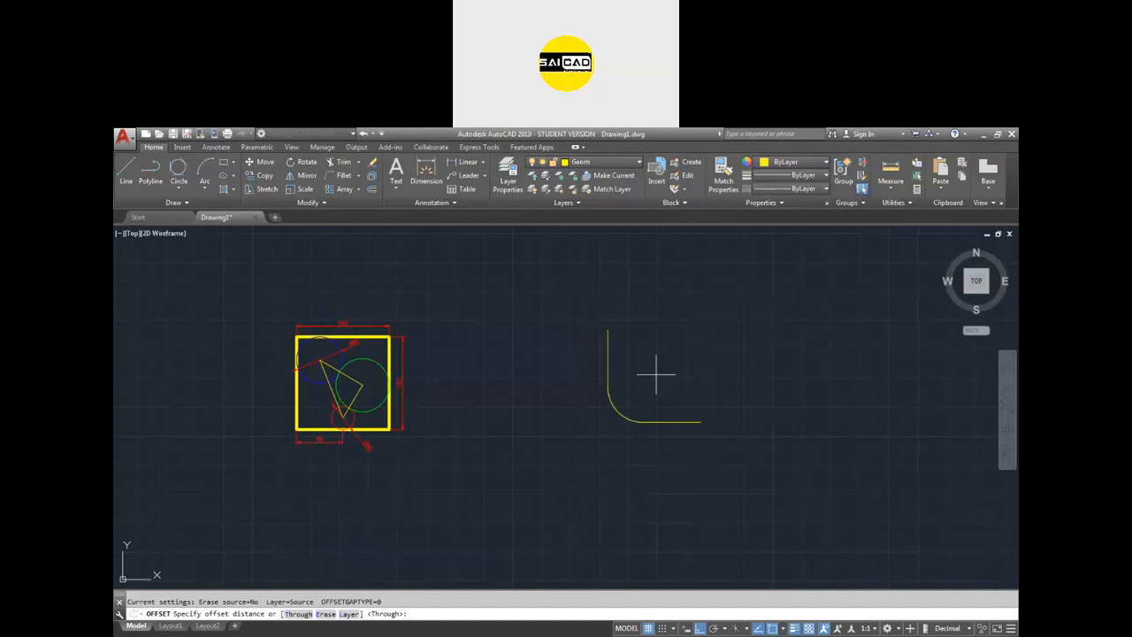
{"action": "key", "text": "Return"}
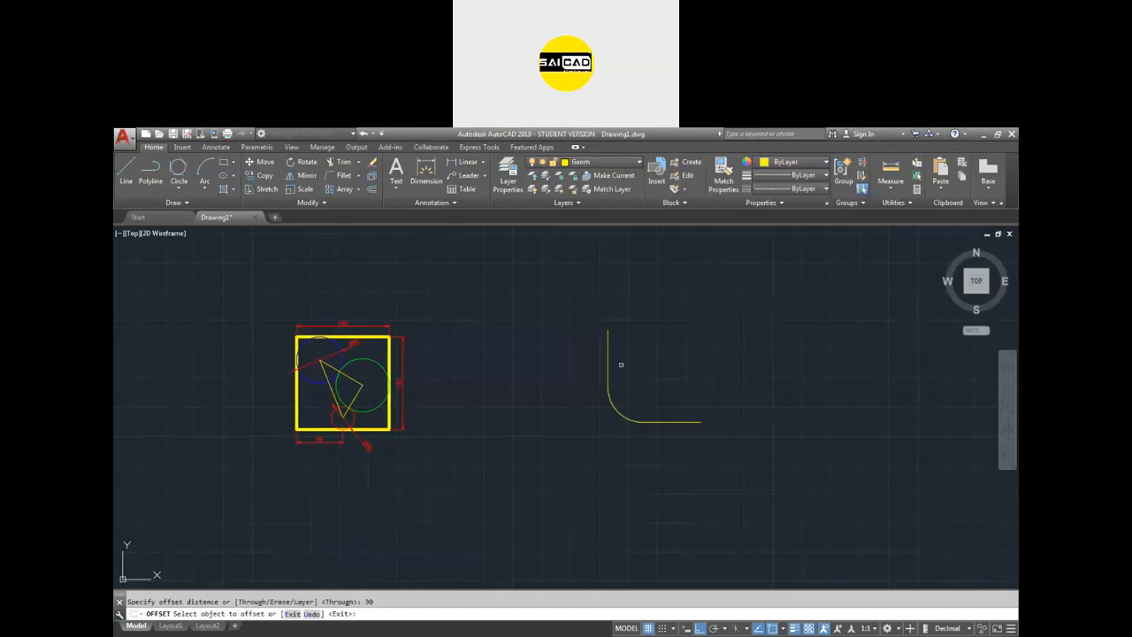
{"action": "left_click", "coordinate": [608, 360]}
{"action": "key", "text": "Escape"}
Step: Join the two lines and fillet arc into one path and offset it by 30 to both sides
{"action": "left_click", "coordinate": [649, 360]}
{"action": "left_click", "coordinate": [575, 440]}
{"action": "key", "text": "BackSpace"}
{"action": "type", "text": "o"}
{"action": "key", "text": "Return"}
{"action": "type", "text": "30"}
{"action": "key", "text": "Return"}
{"action": "left_click", "coordinate": [571, 448]}
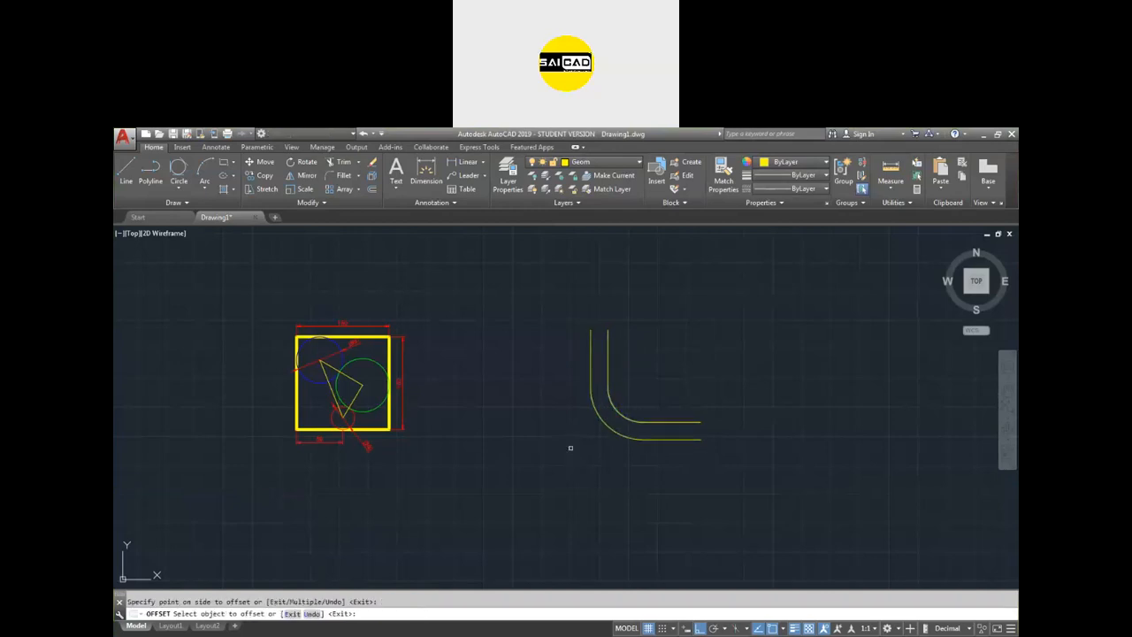
{"action": "left_click", "coordinate": [609, 412]}
{"action": "left_click", "coordinate": [651, 381]}
{"action": "key", "text": "Return"}
Step: Offset the inner path 5 further inward and the outer path 5 further outward
{"action": "key", "text": "Return"}
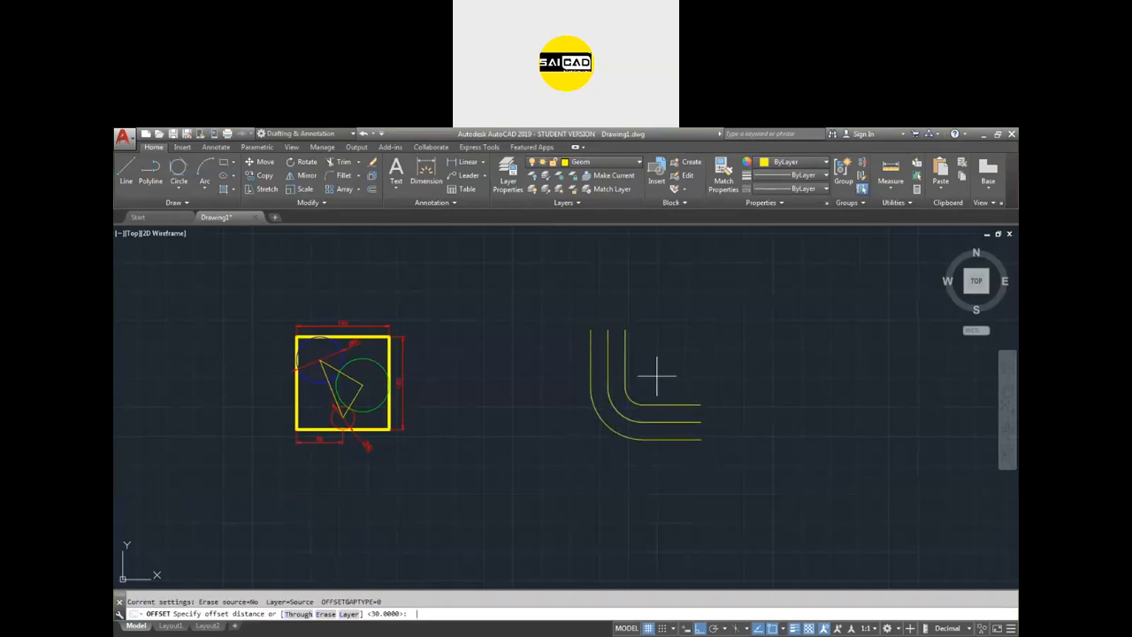
{"action": "key", "text": "Return"}
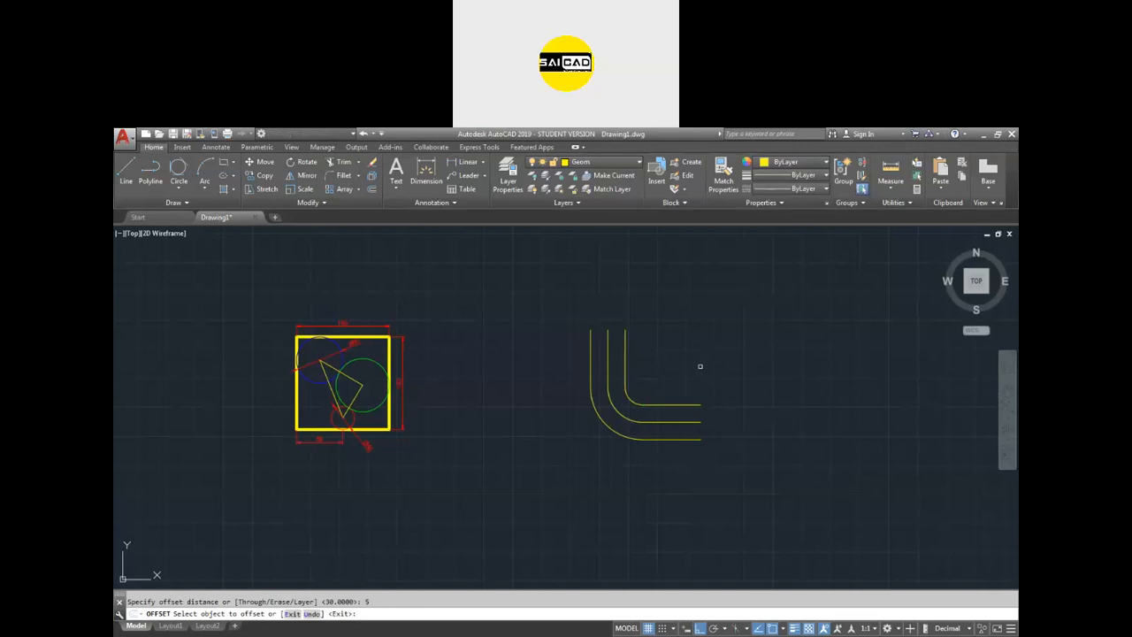
{"action": "left_click", "coordinate": [670, 405]}
{"action": "left_click", "coordinate": [667, 377]}
{"action": "left_click", "coordinate": [607, 414]}
{"action": "left_click", "coordinate": [586, 437]}
{"action": "key", "text": "Escape"}
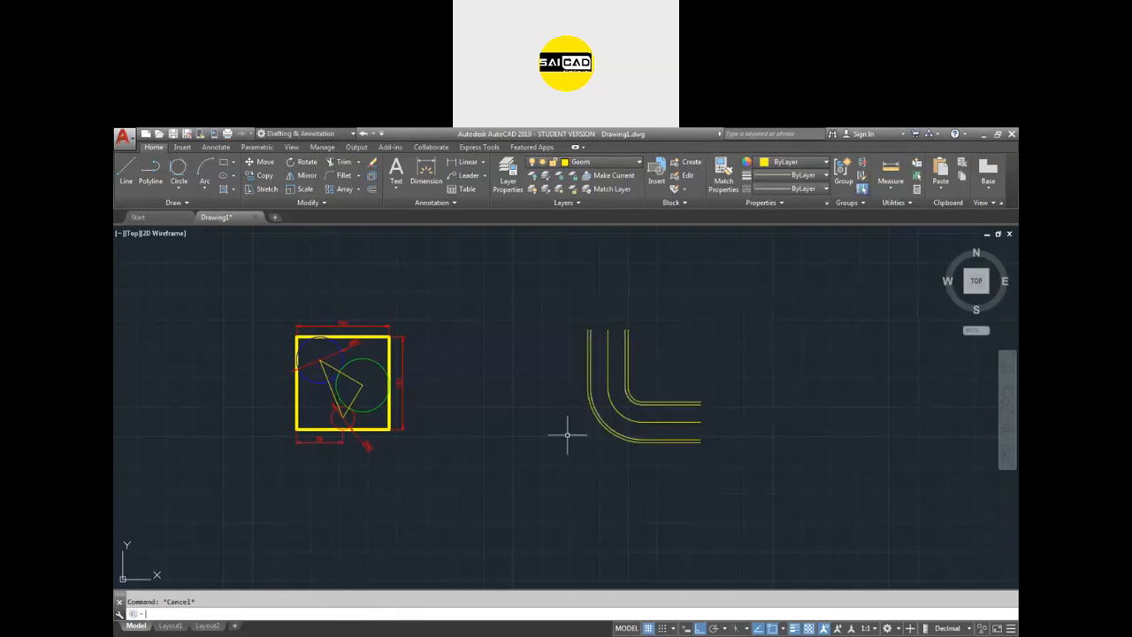
Step: Draw a closed 240 x 10 flange outline from the center path's upper end: 120 right, 10 down, 240 left, 10 up and back to the start
{"action": "key", "text": "l"}
{"action": "key", "text": "Return"}
{"action": "scroll", "coordinate": [601, 327], "scroll_direction": "up", "scroll_amount": 6}
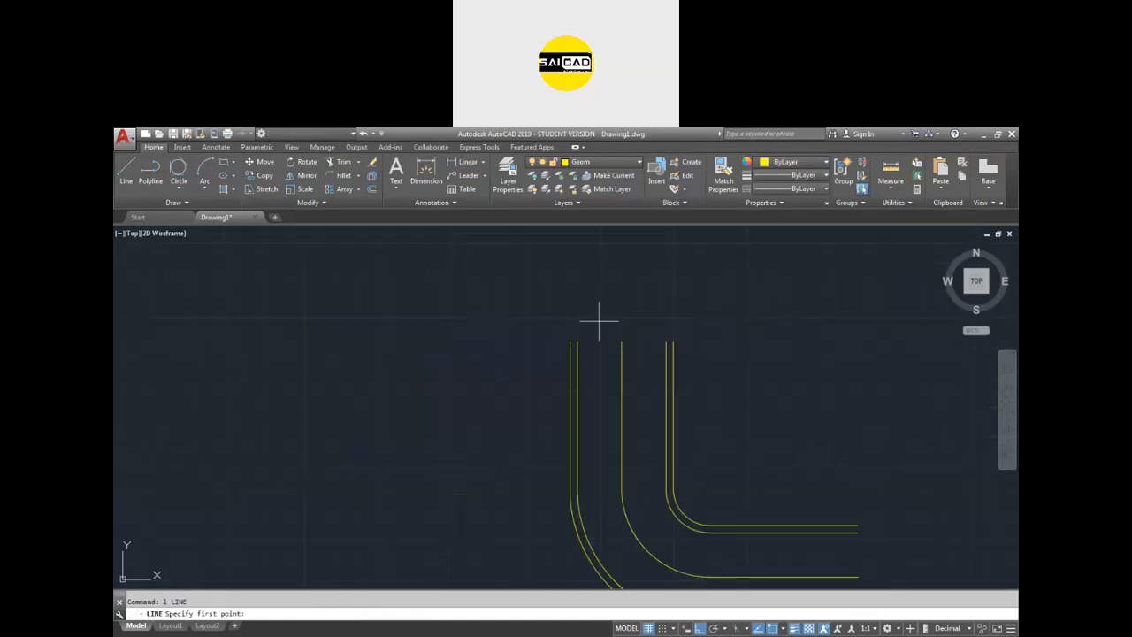
{"action": "left_click", "coordinate": [635, 352]}
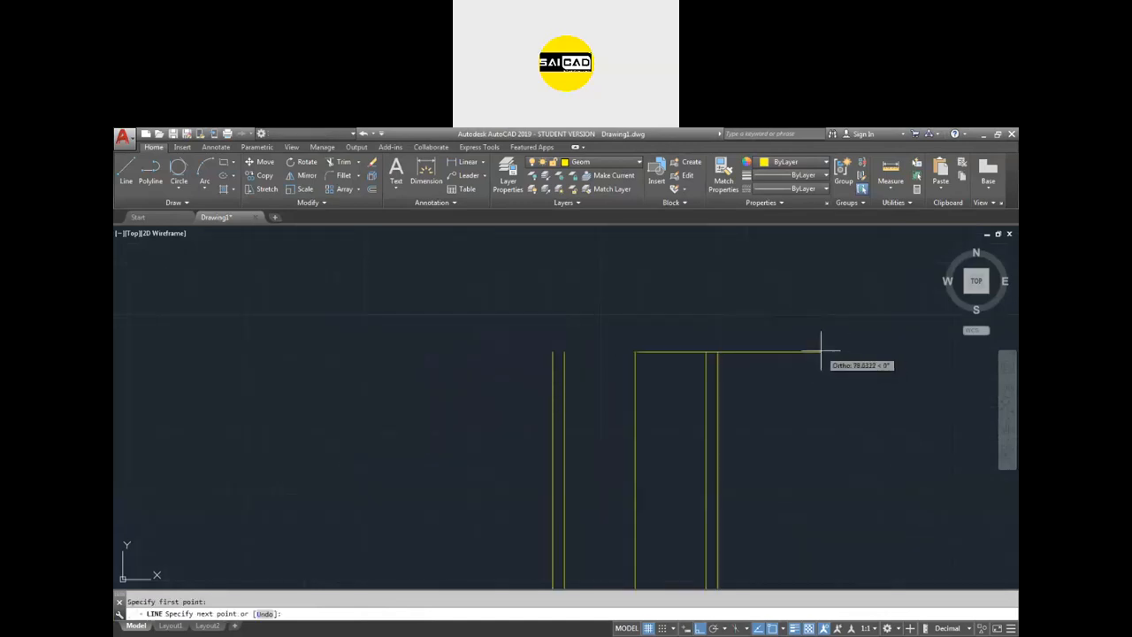
{"action": "type", "text": "120"}
{"action": "key", "text": "Return"}
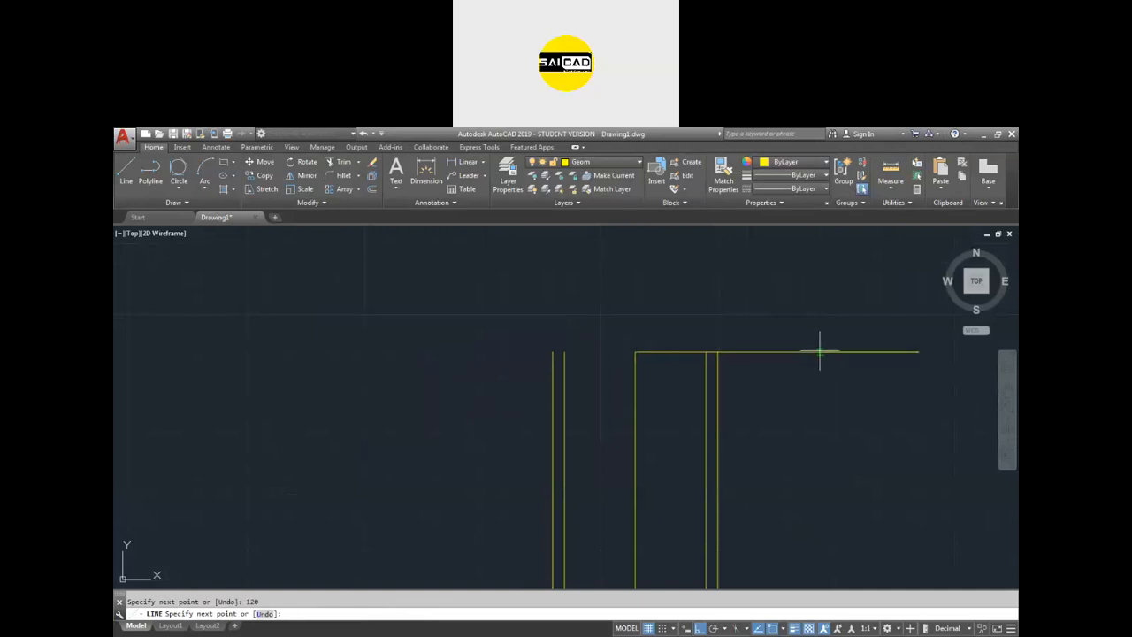
{"action": "type", "text": "1"}
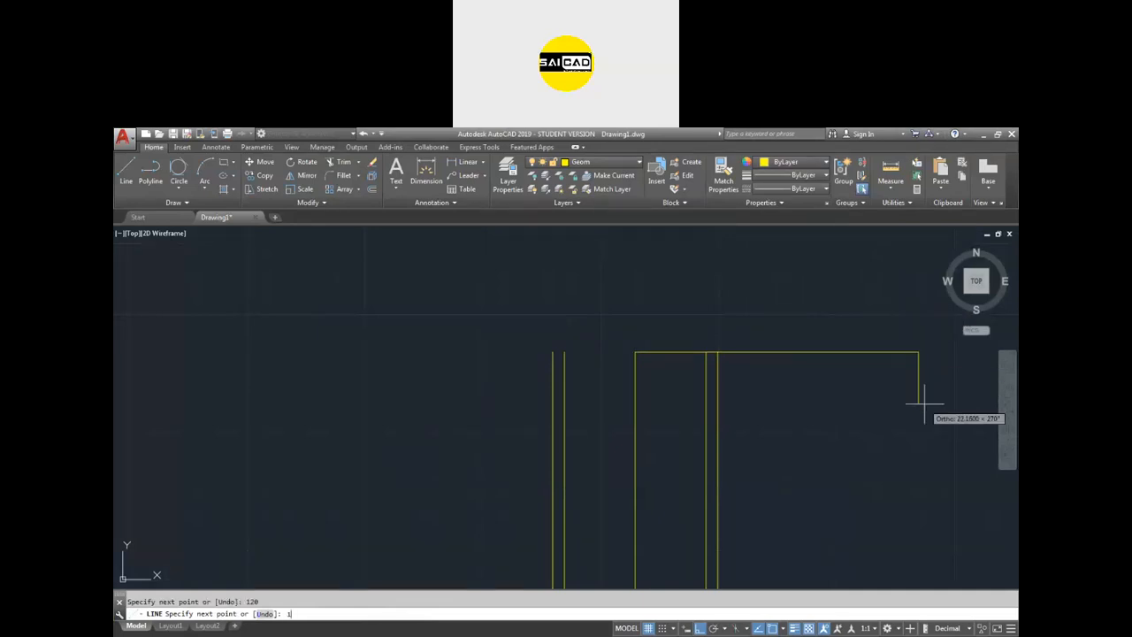
{"action": "type", "text": "0"}
{"action": "key", "text": "Return"}
{"action": "type", "text": "240"}
{"action": "key", "text": "Return"}
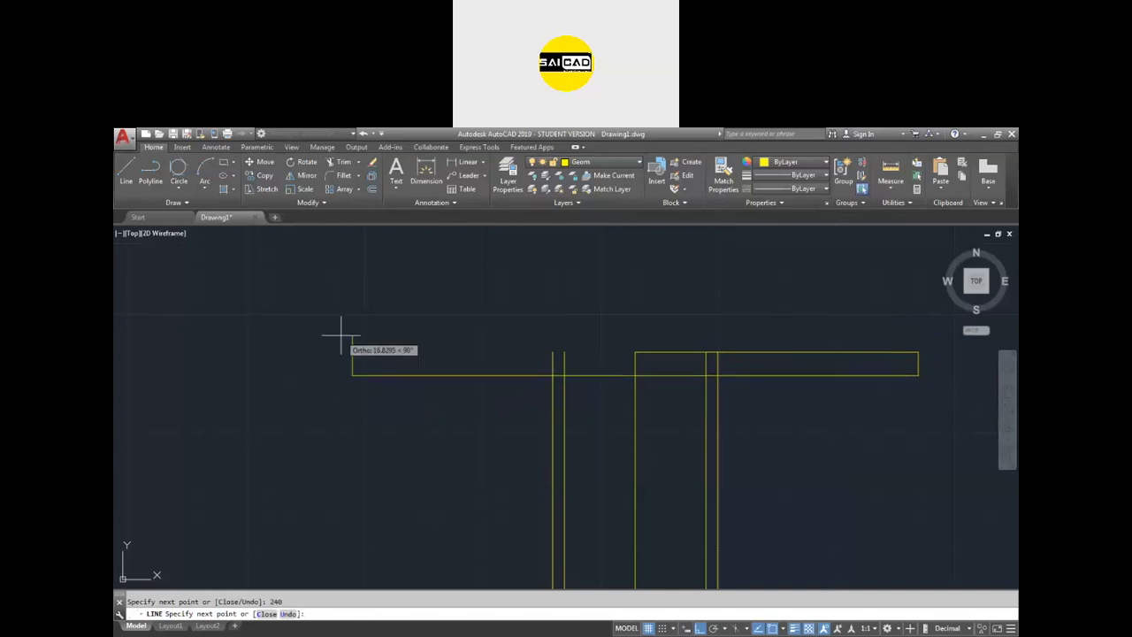
{"action": "type", "text": "10"}
{"action": "key", "text": "Return"}
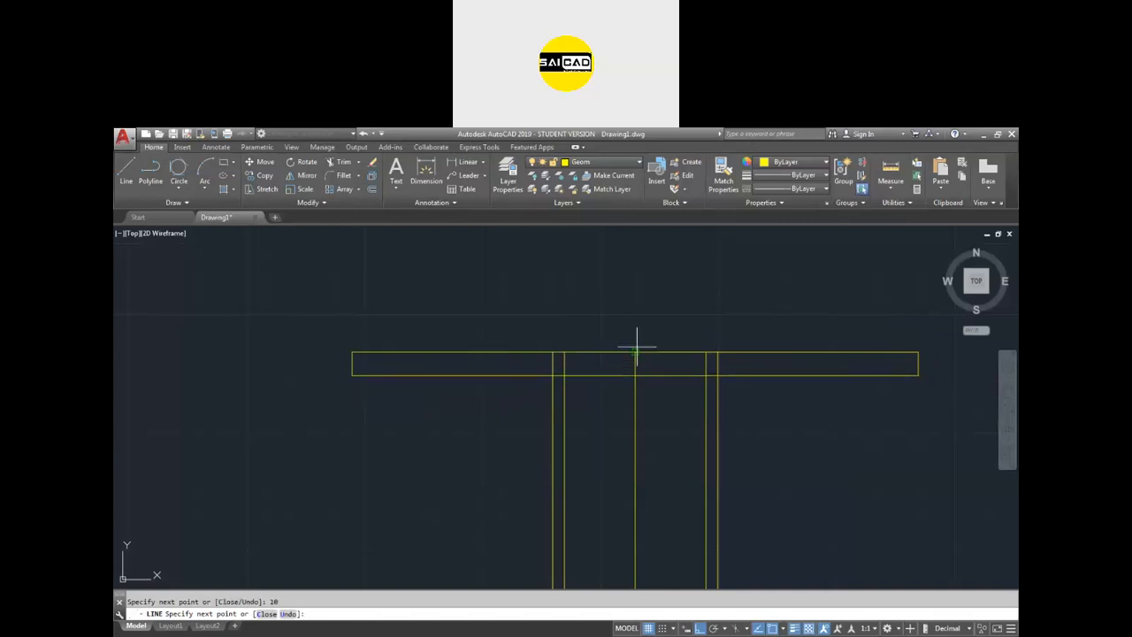
{"action": "key", "text": "Return"}
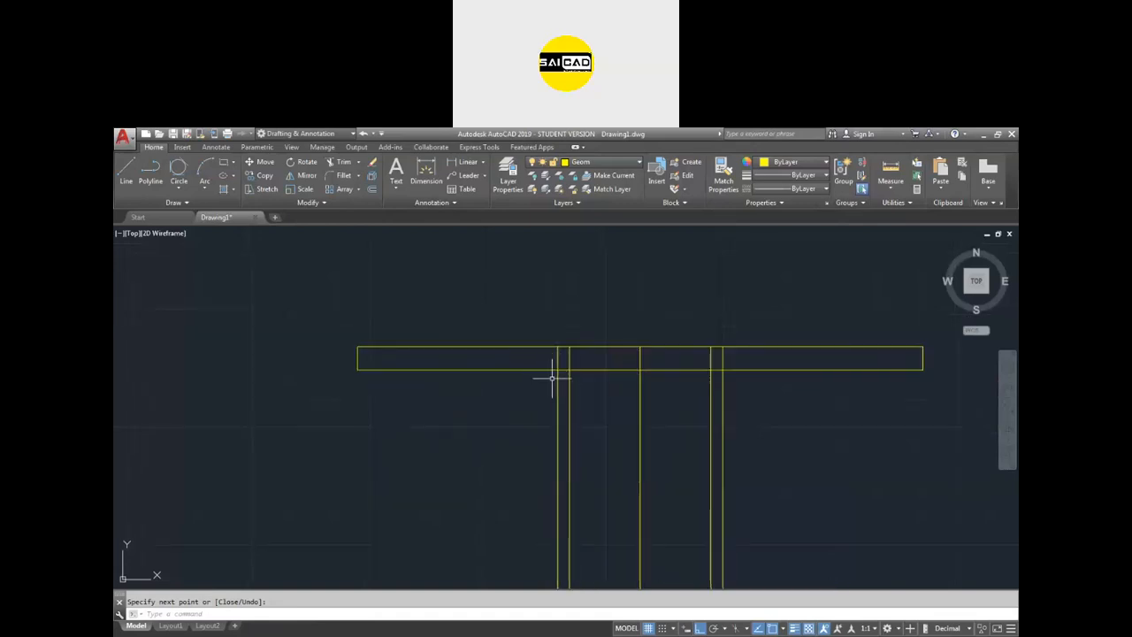
{"action": "type", "text": "f"}
{"action": "key", "text": "Return"}
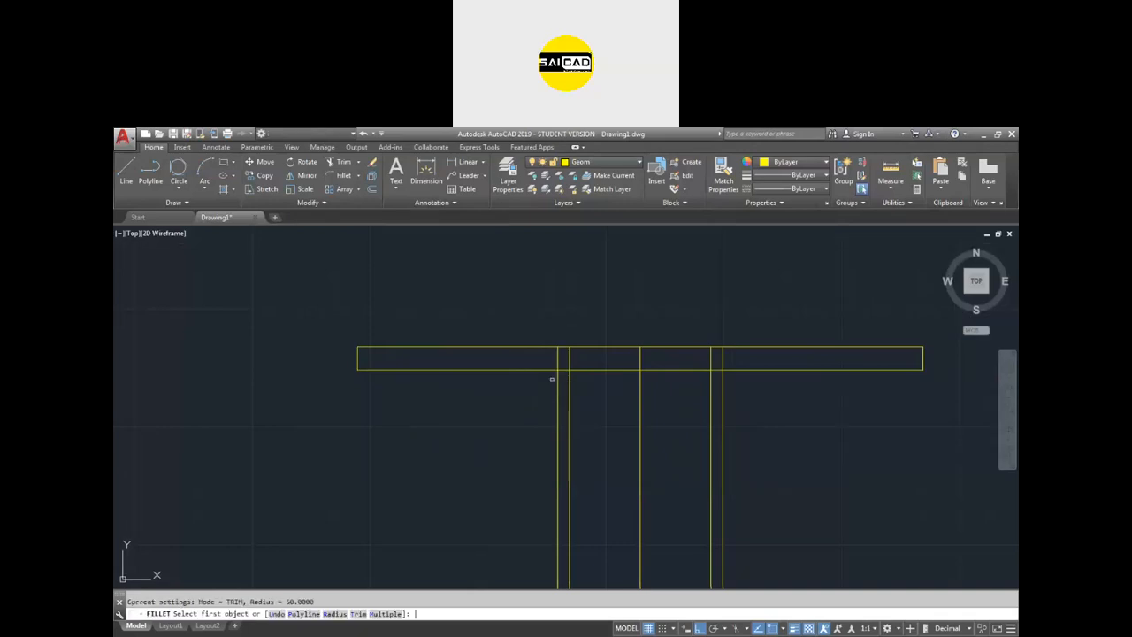
{"action": "type", "text": "r"}
{"action": "key", "text": "Return"}
{"action": "type", "text": "3"}
{"action": "key", "text": "Return"}
{"action": "type", "text": "m"}
{"action": "key", "text": "Return"}
{"action": "left_click", "coordinate": [545, 370]}
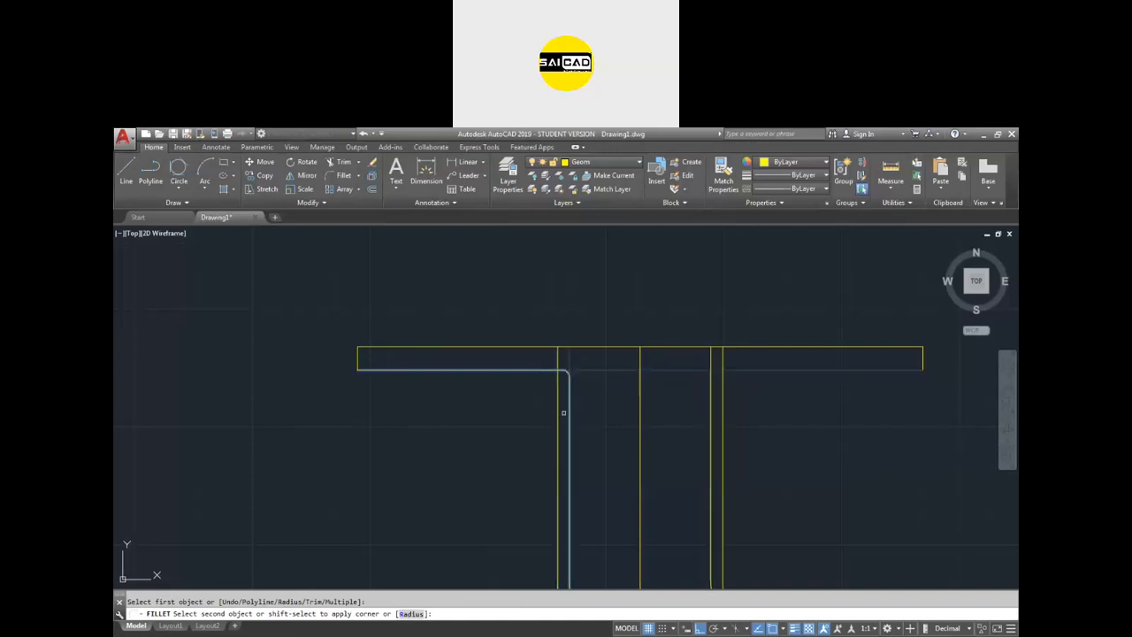
{"action": "key", "text": "Escape"}
Step: Trim the flange's lower edge where it crosses the left pipe wall
{"action": "type", "text": "tr"}
{"action": "key", "text": "Return"}
{"action": "key", "text": "Return"}
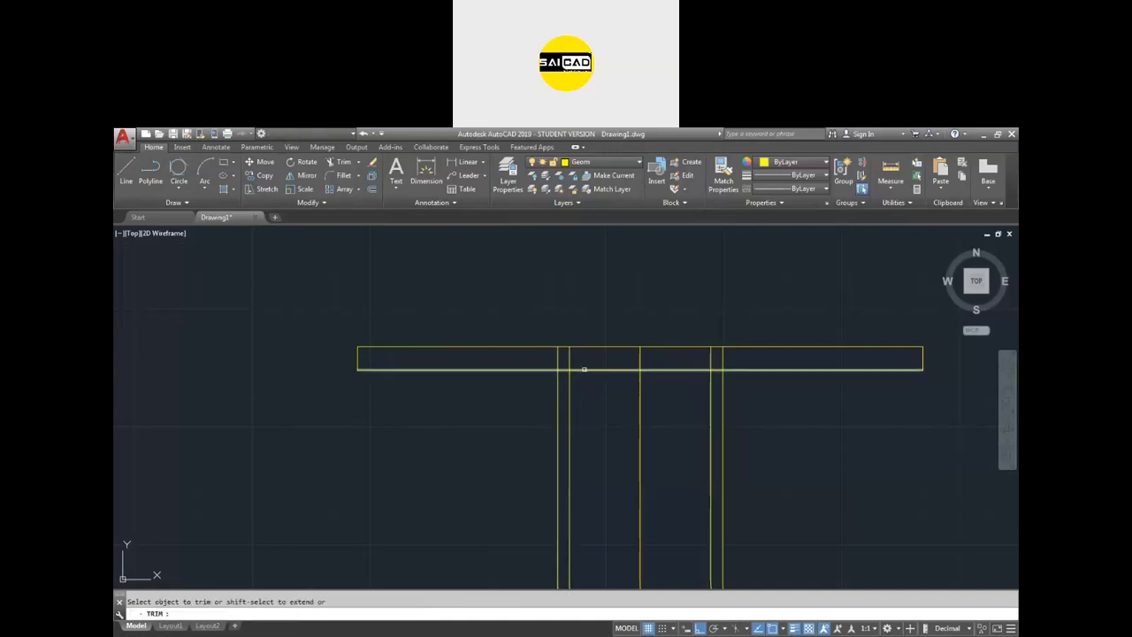
Step: Fillet the two corners between the flange's underside and the pipe's outer walls with a radius of 3
{"action": "type", "text": "f"}
{"action": "key", "text": "Return"}
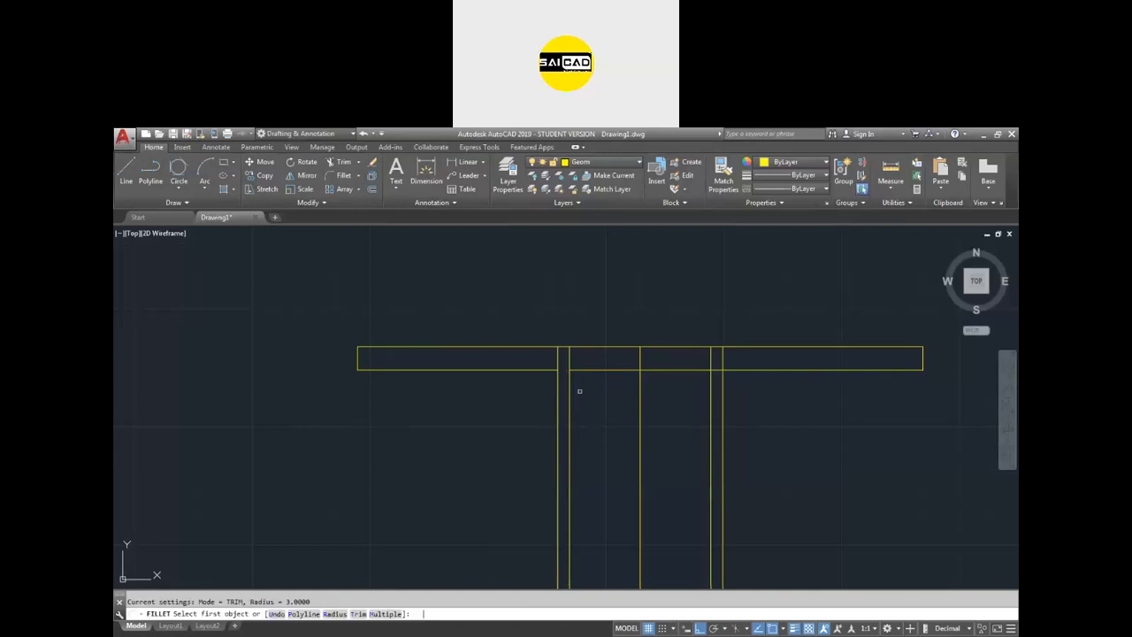
{"action": "type", "text": "r"}
{"action": "key", "text": "Return"}
{"action": "type", "text": "3"}
{"action": "key", "text": "Return"}
{"action": "left_click", "coordinate": [552, 371]}
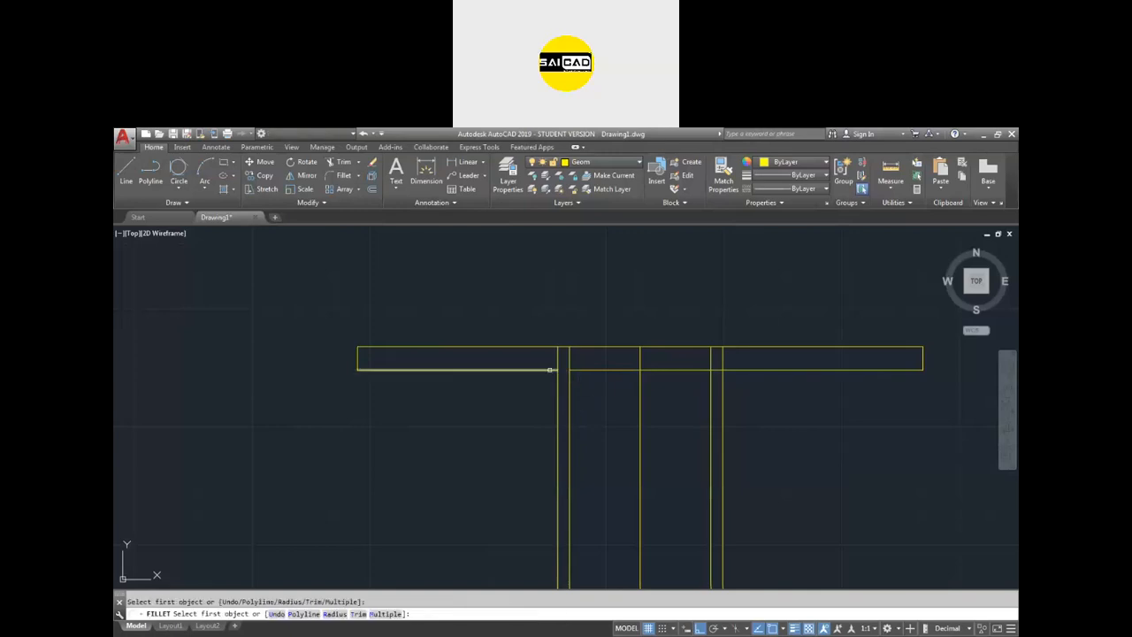
{"action": "left_click", "coordinate": [559, 378]}
{"action": "key", "text": "Return"}
{"action": "left_click", "coordinate": [735, 371]}
{"action": "left_click", "coordinate": [723, 385]}
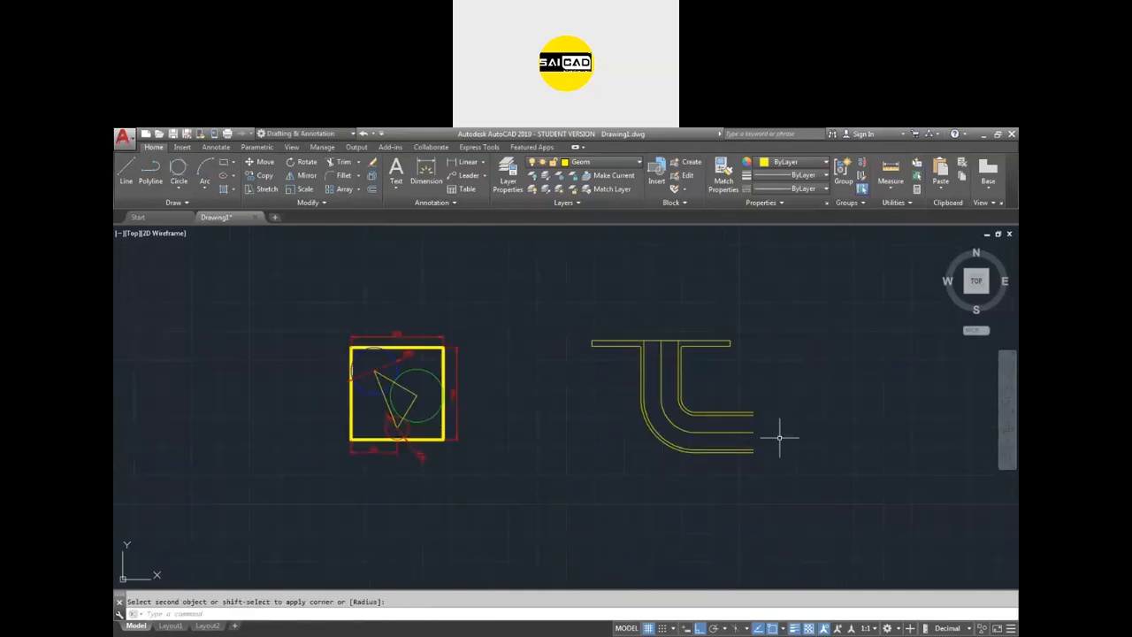
Step: Try to chamfer the left bore corner at the flange's top edge with length 4 and angle 45
{"action": "scroll", "coordinate": [779, 438], "scroll_direction": "up", "scroll_amount": 2}
{"action": "key", "text": "Escape"}
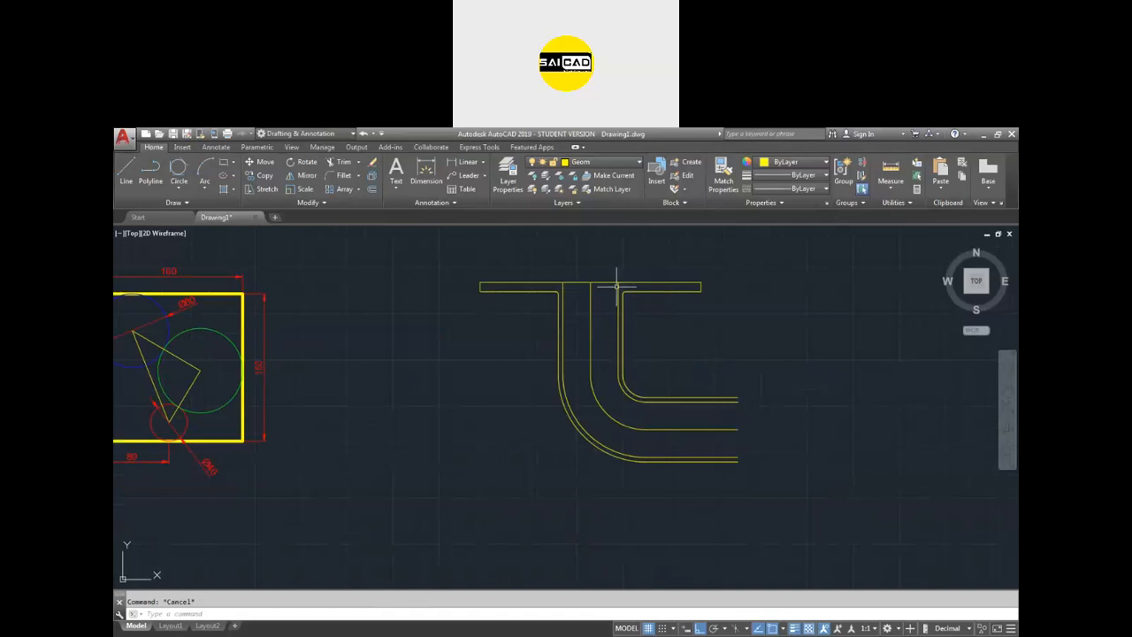
{"action": "scroll", "coordinate": [604, 279], "scroll_direction": "up", "scroll_amount": 3}
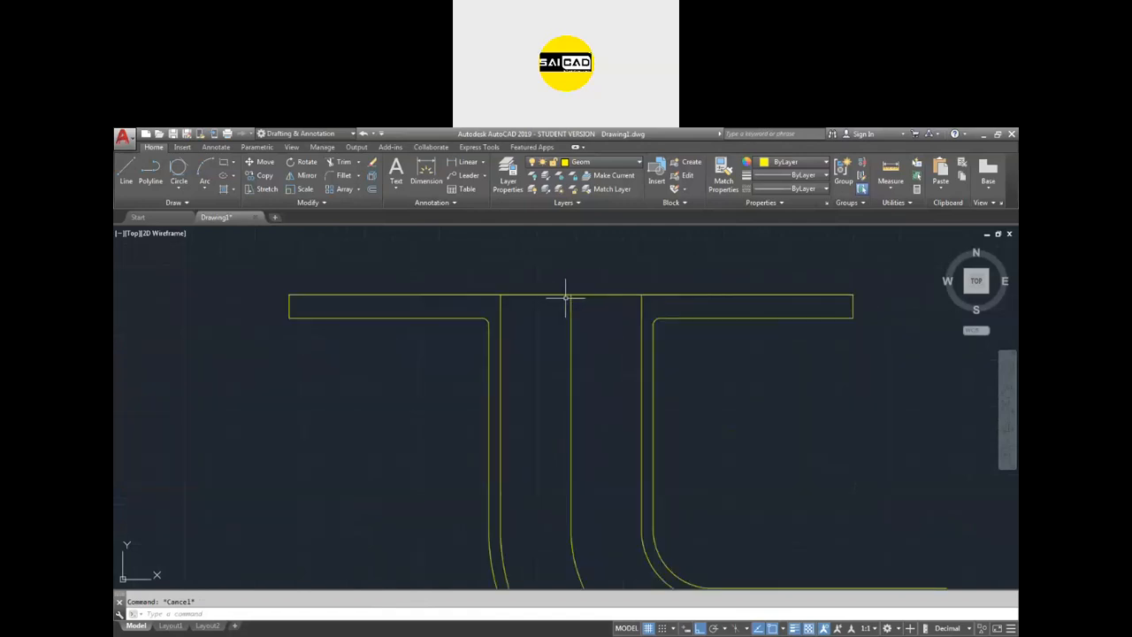
{"action": "scroll", "coordinate": [487, 295], "scroll_direction": "up", "scroll_amount": 4}
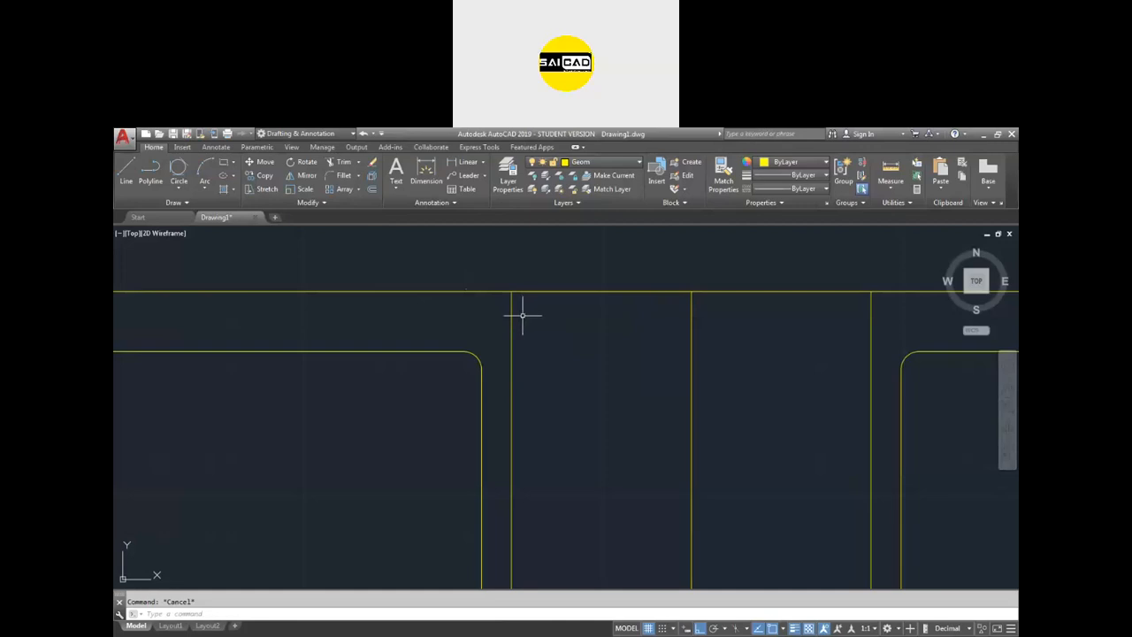
{"action": "type", "text": "cha"}
{"action": "key", "text": "Return"}
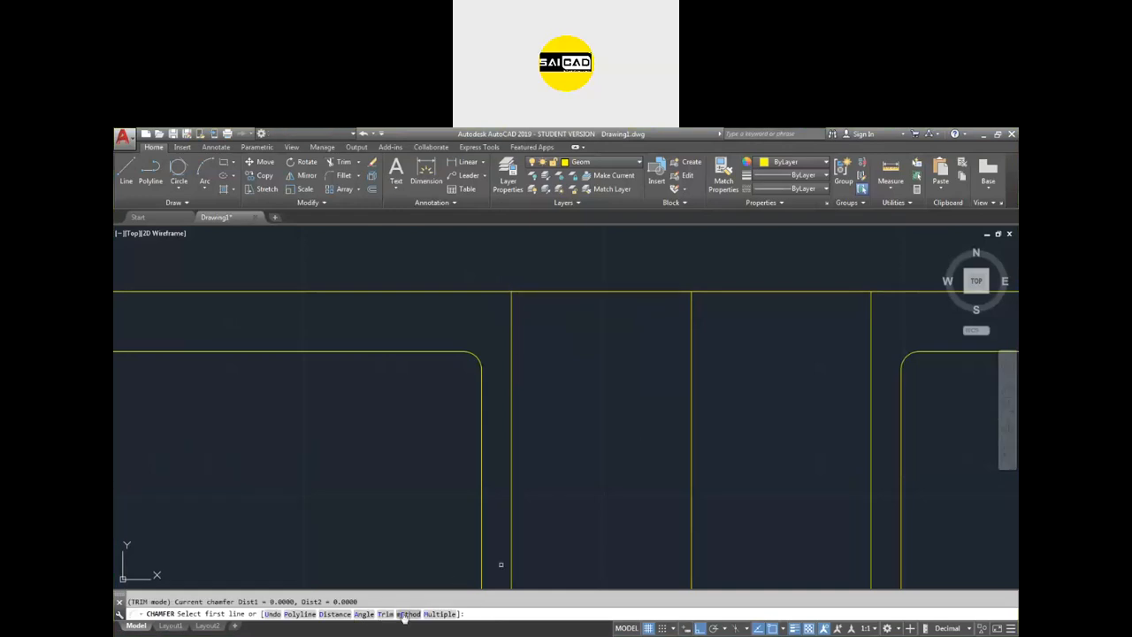
{"action": "left_click", "coordinate": [363, 613]}
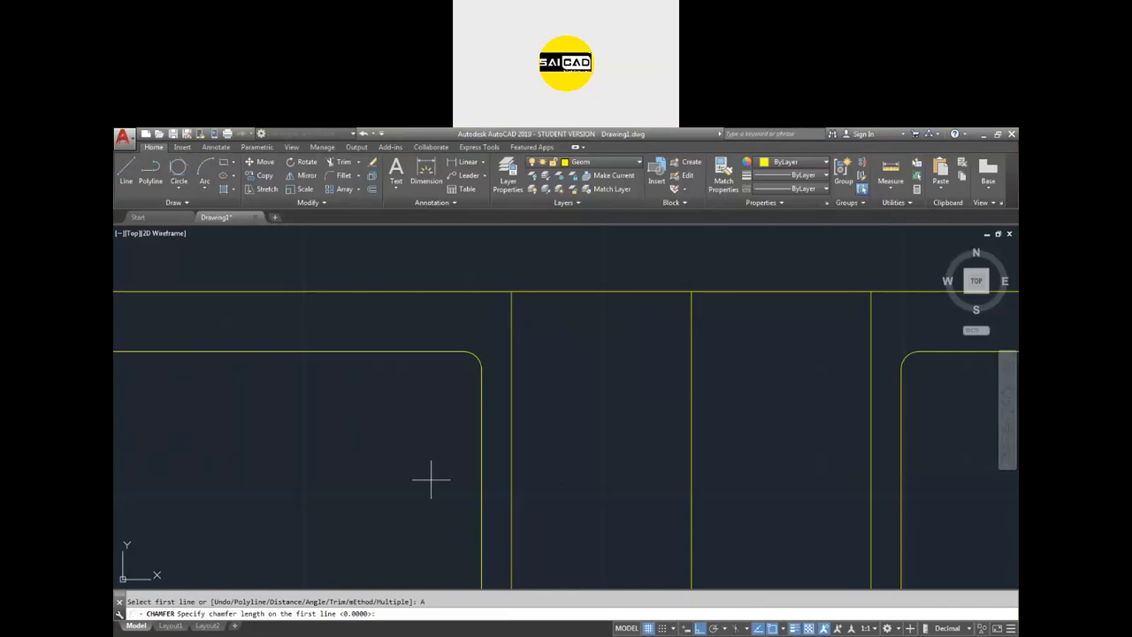
{"action": "type", "text": "4"}
{"action": "key", "text": "Return"}
{"action": "type", "text": "45"}
{"action": "key", "text": "Return"}
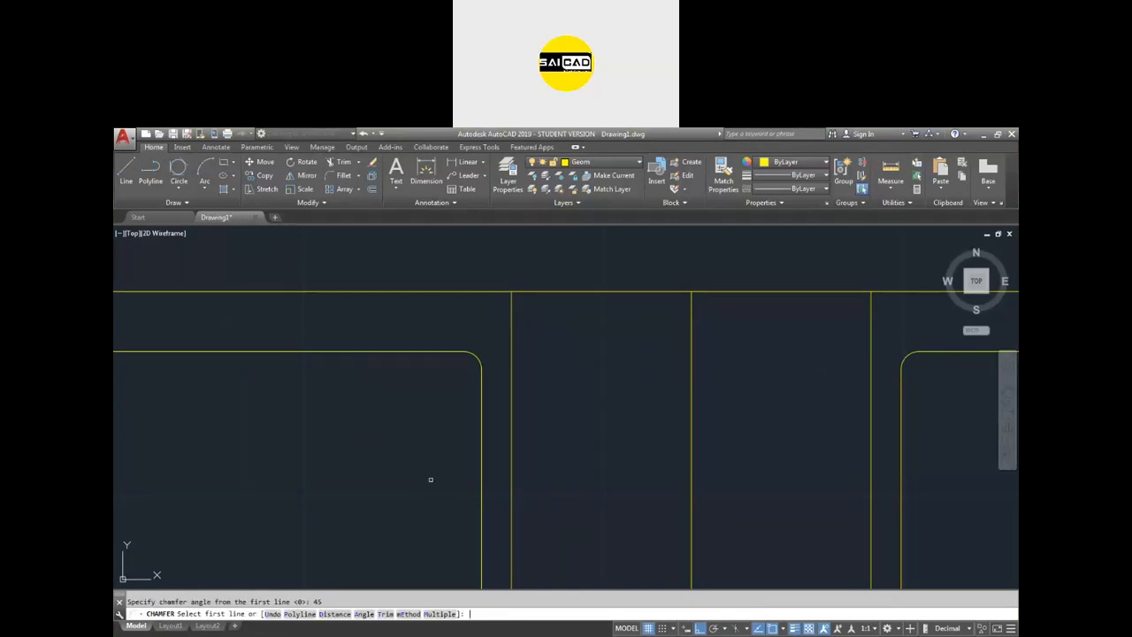
{"action": "left_click", "coordinate": [501, 292]}
{"action": "left_click", "coordinate": [510, 310]}
{"action": "scroll", "coordinate": [571, 306], "scroll_direction": "down", "scroll_amount": 3}
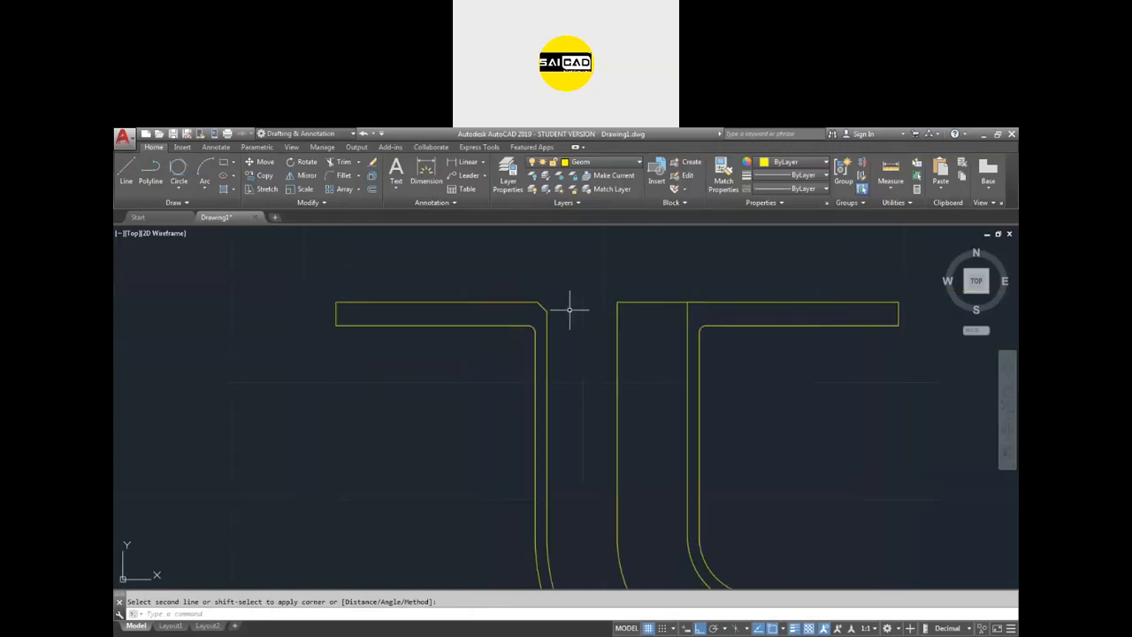
Step: Try the same chamfer on the right bore corner at the flange's top edge
{"action": "scroll", "coordinate": [571, 298], "scroll_direction": "up", "scroll_amount": 2}
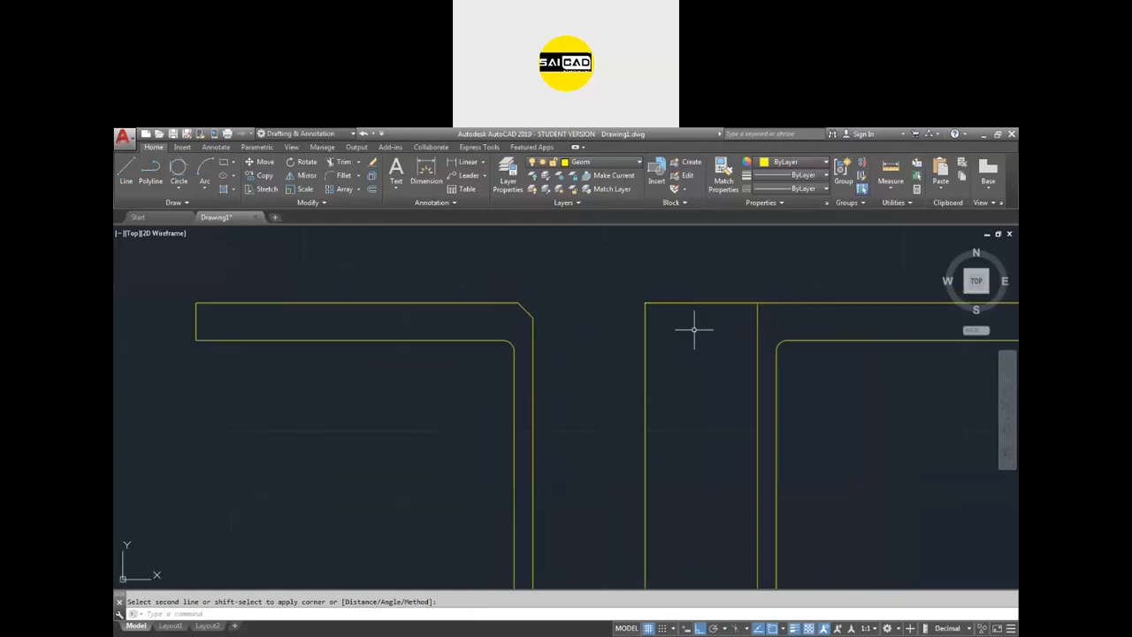
{"action": "key", "text": "Return"}
{"action": "left_click", "coordinate": [764, 302]}
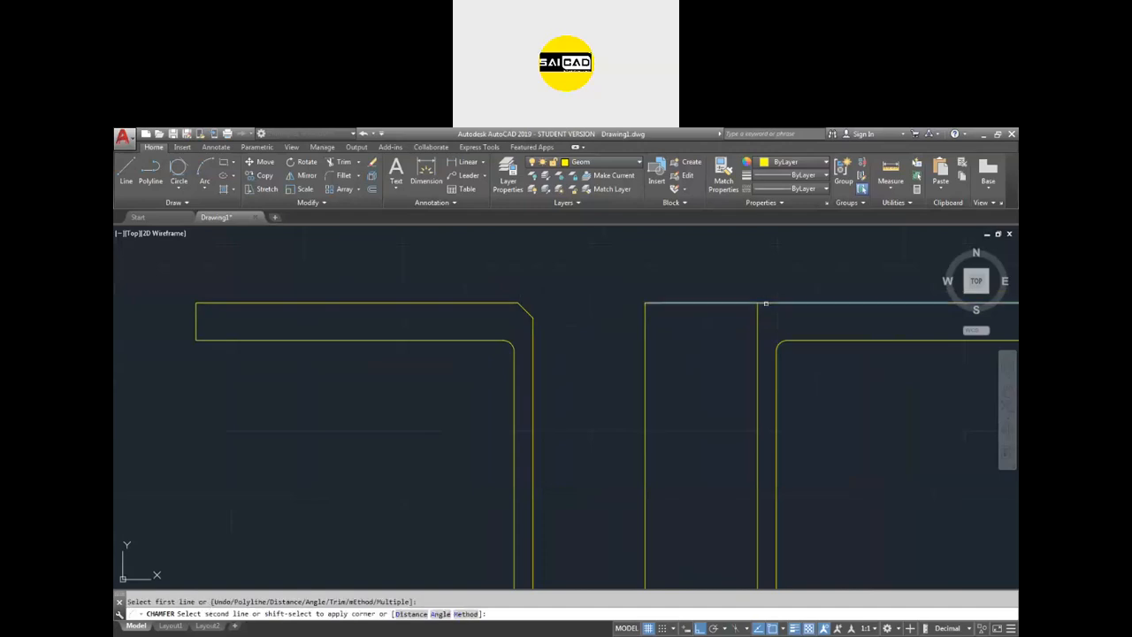
{"action": "left_click", "coordinate": [758, 309]}
Step: Draw lines across the bore joining the upper ends and the lower ends of the two chamfers
{"action": "type", "text": "l"}
{"action": "key", "text": "Return"}
{"action": "left_click", "coordinate": [519, 302]}
{"action": "left_click", "coordinate": [771, 302]}
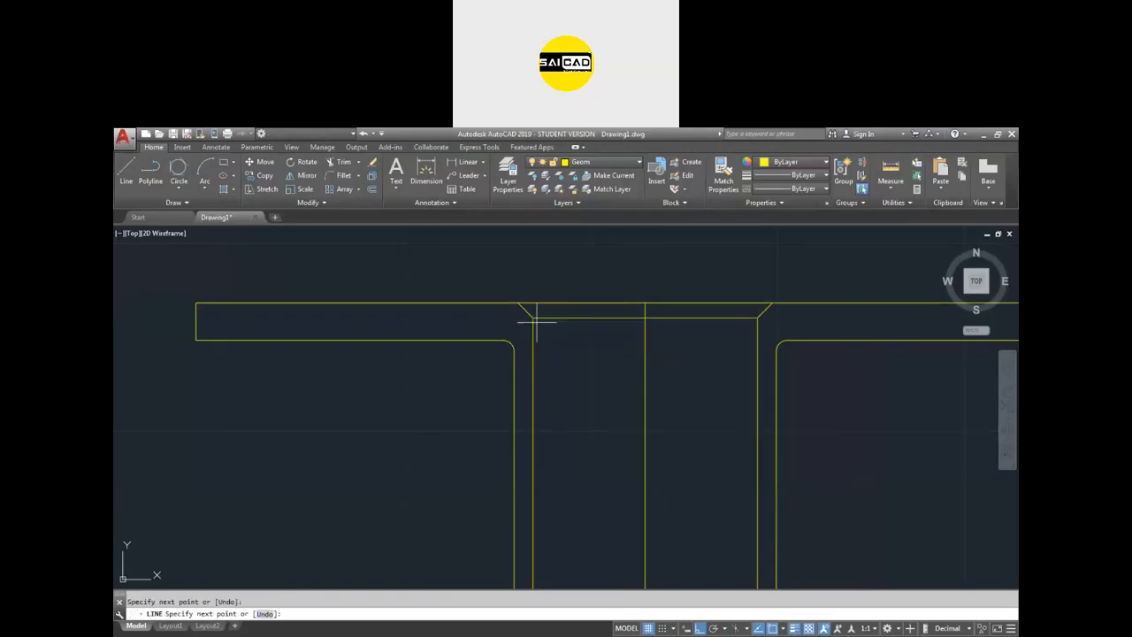
{"action": "key", "text": "Return"}
{"action": "scroll", "coordinate": [566, 258], "scroll_direction": "down", "scroll_amount": 2}
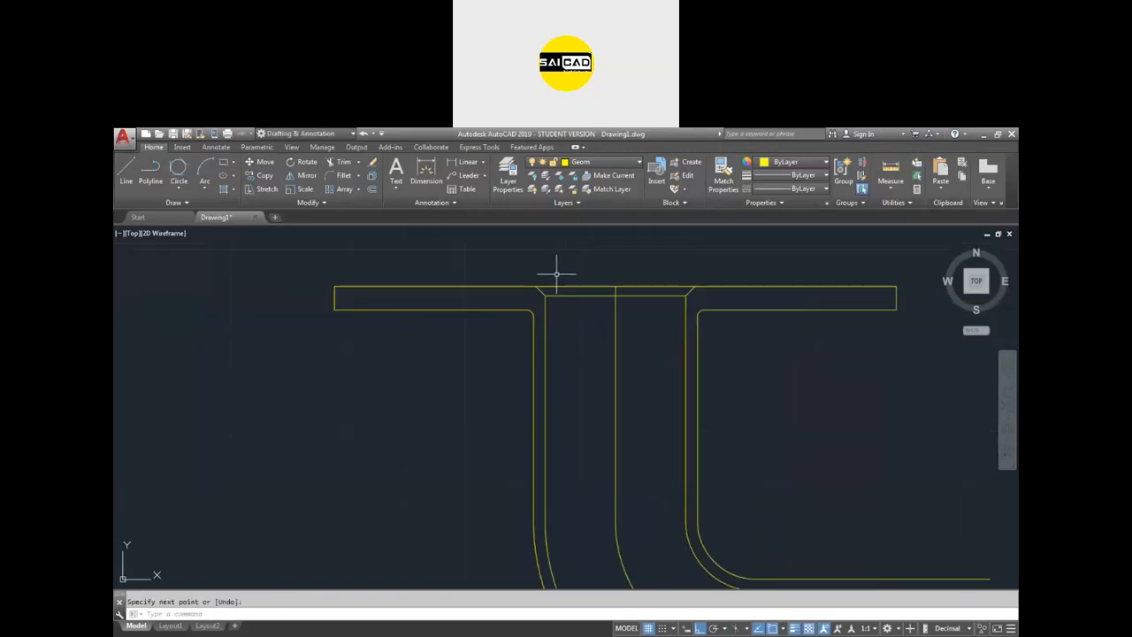
Step: Undo the connecting lines and both bore chamfers
{"action": "scroll", "coordinate": [553, 271], "scroll_direction": "up", "scroll_amount": 2}
{"action": "key", "text": "ctrl+z"}
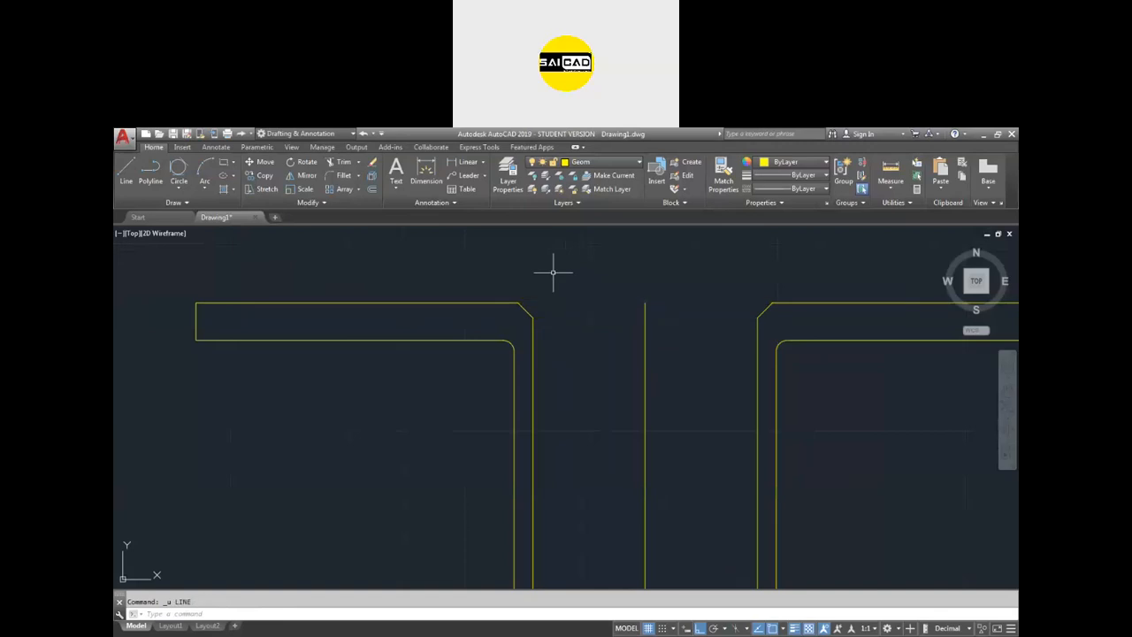
{"action": "scroll", "coordinate": [551, 270], "scroll_direction": "up", "scroll_amount": 2}
{"action": "key", "text": "ctrl+z"}
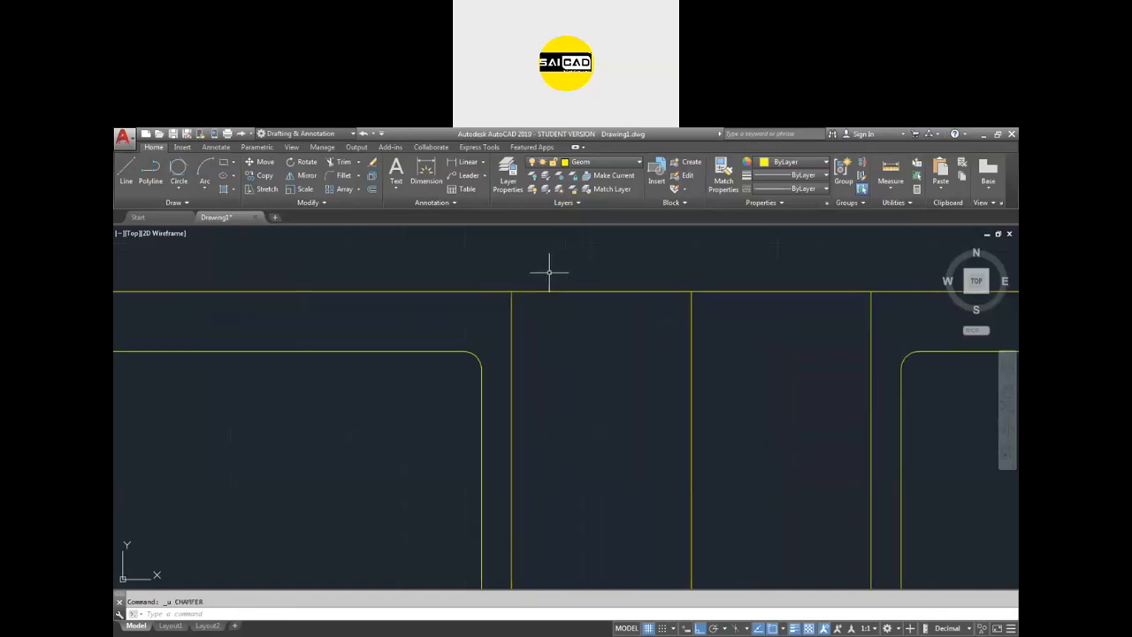
{"action": "key", "text": "Escape"}
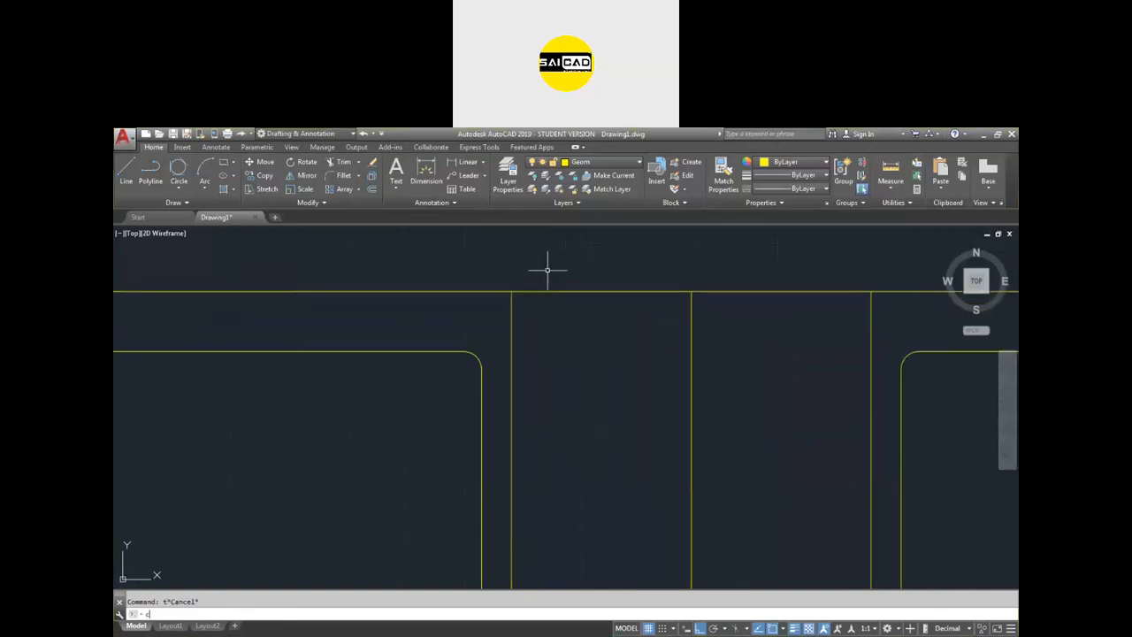
Step: Chamfer the left bore corner at the flange's top edge without trimming, using length 4 and angle 45
{"action": "type", "text": "cha"}
{"action": "key", "text": "Return"}
{"action": "type", "text": "t"}
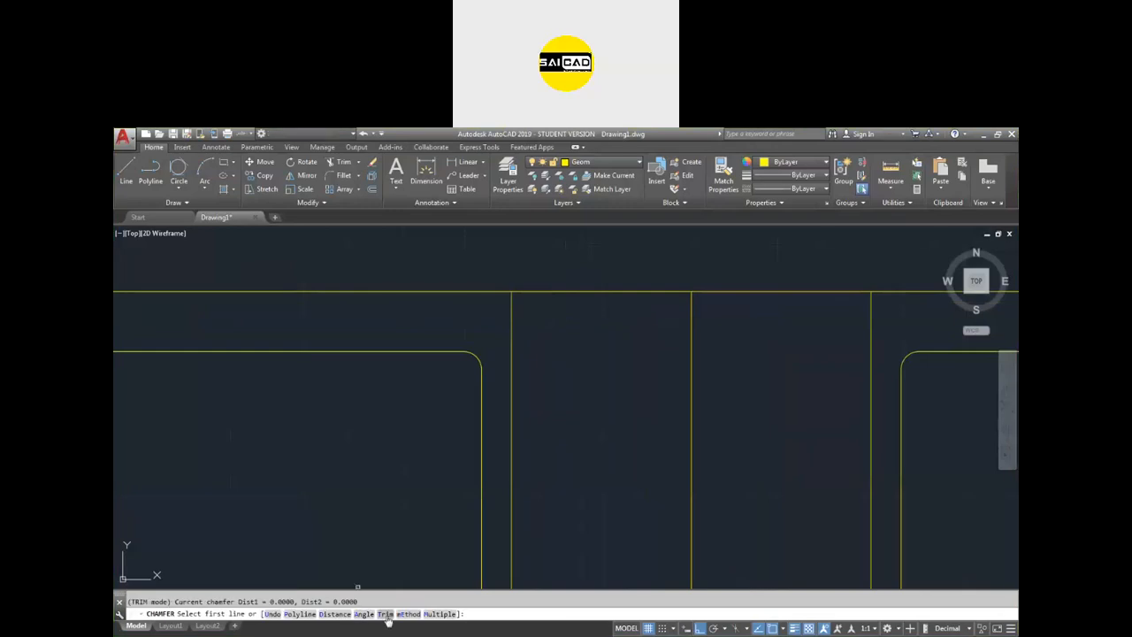
{"action": "key", "text": "Return"}
{"action": "left_click", "coordinate": [306, 614]}
{"action": "type", "text": "a"}
{"action": "key", "text": "Return"}
{"action": "type", "text": "4"}
{"action": "key", "text": "Return"}
{"action": "type", "text": "45"}
{"action": "key", "text": "Return"}
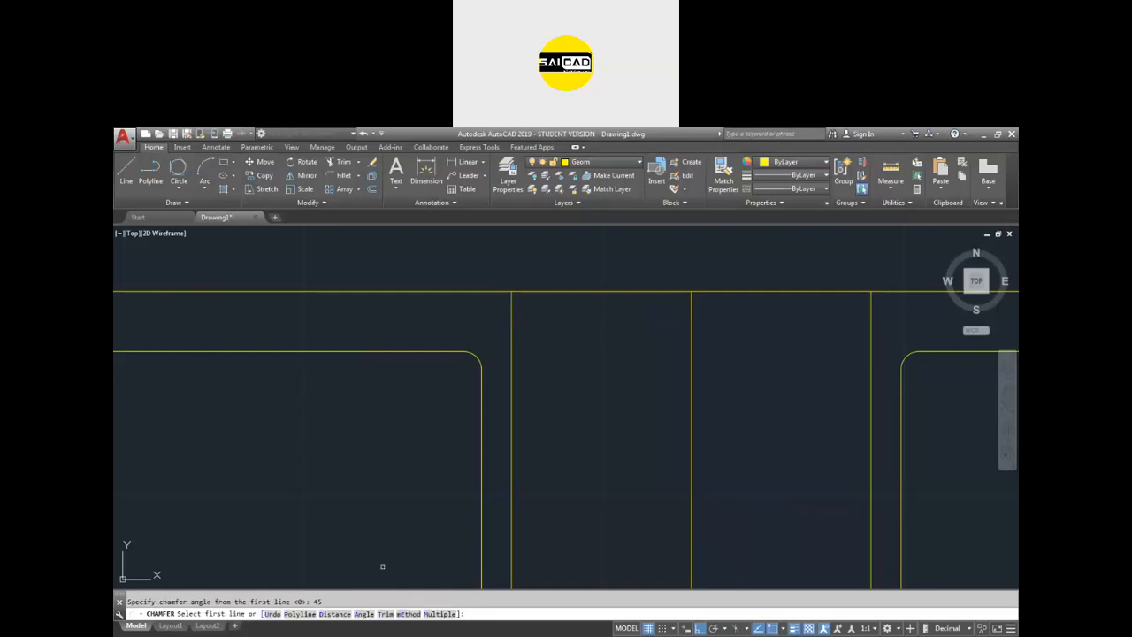
{"action": "left_click", "coordinate": [502, 292]}
{"action": "left_click", "coordinate": [510, 302]}
Step: Apply the same untrimmed chamfer to the right bore corner at the flange's top edge
{"action": "key", "text": "Return"}
{"action": "left_click", "coordinate": [871, 301]}
{"action": "left_click", "coordinate": [881, 293]}
{"action": "key", "text": "Escape"}
Step: Trim the inner wall ends that extend above the two chamfers
{"action": "type", "text": "tr"}
{"action": "key", "text": "Return"}
{"action": "key", "text": "Return"}
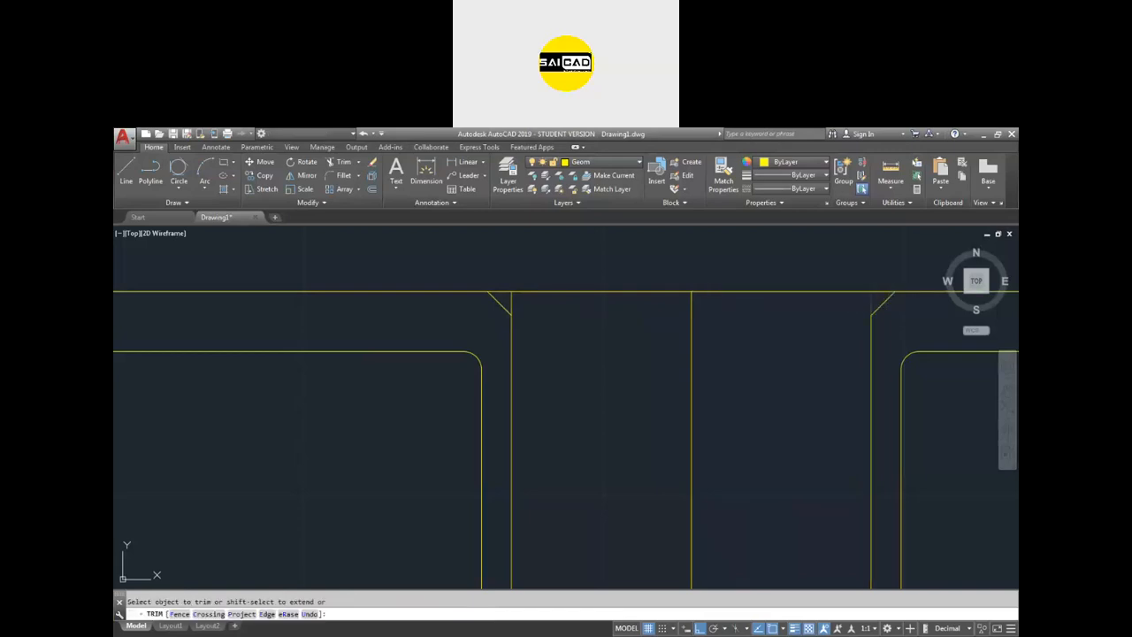
{"action": "key", "text": "Escape"}
Step: Draw a horizontal line across the bore between the lower ends of the two chamfers
{"action": "type", "text": "l"}
{"action": "key", "text": "Return"}
{"action": "left_click", "coordinate": [511, 315]}
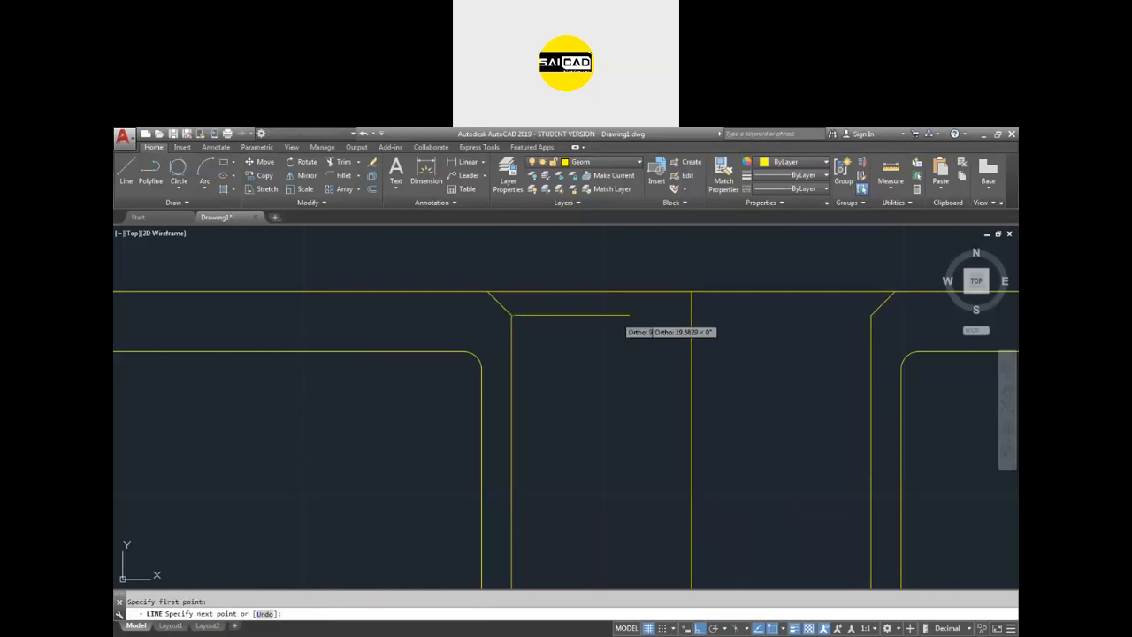
{"action": "left_click", "coordinate": [873, 315]}
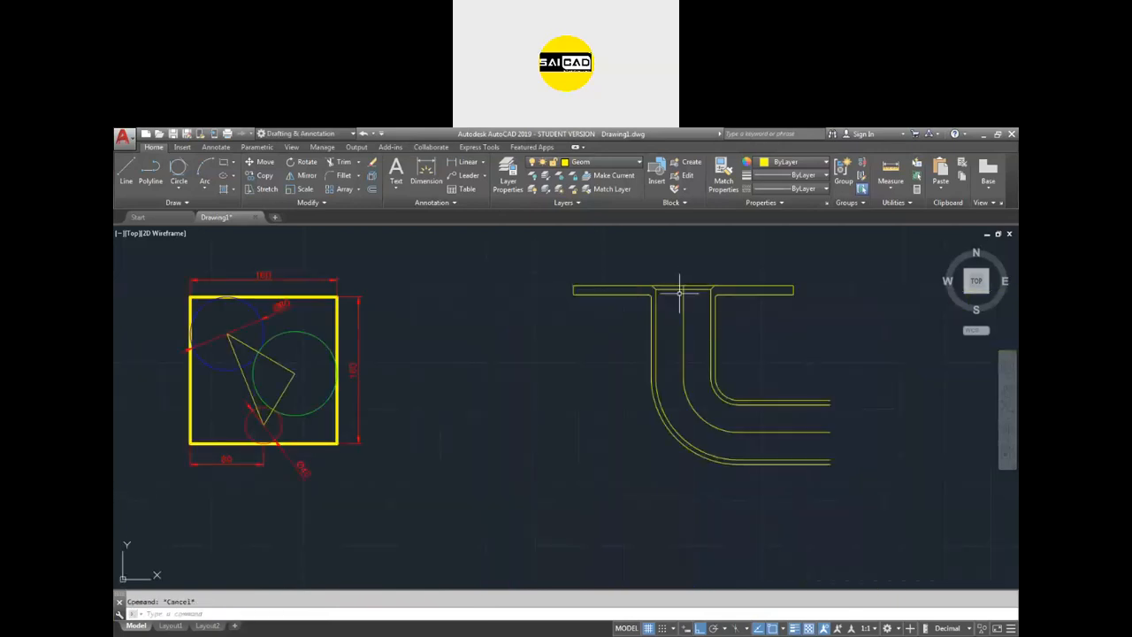
Step: Explode the center path so that its vertical line is a separate segment
{"action": "scroll", "coordinate": [615, 263], "scroll_direction": "up", "scroll_amount": 4}
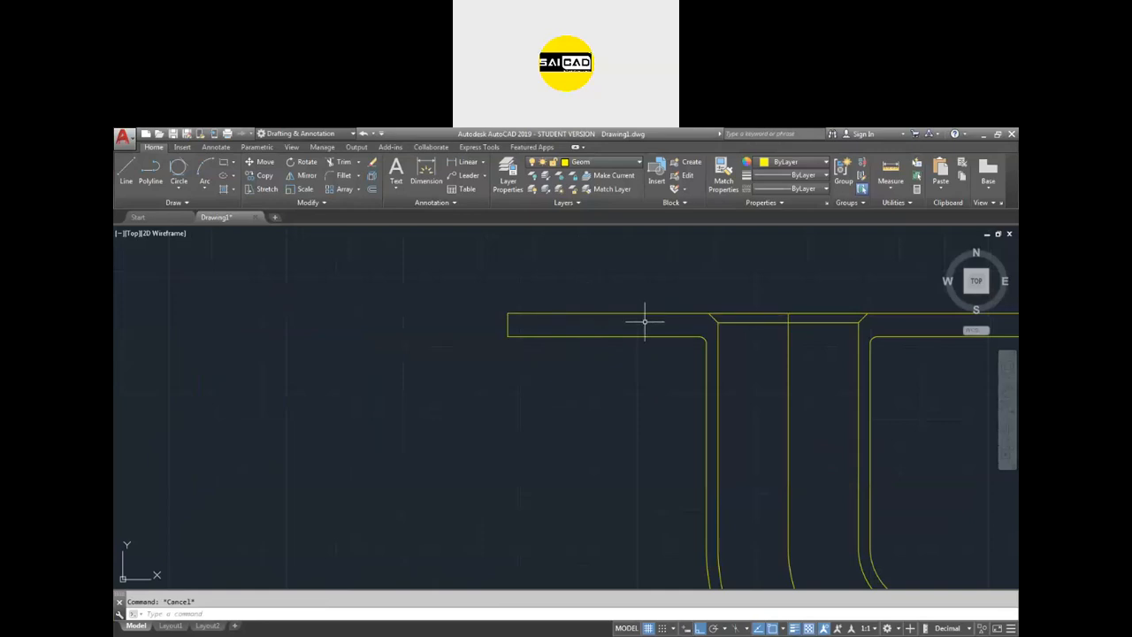
{"action": "left_click", "coordinate": [797, 334]}
{"action": "left_click", "coordinate": [777, 357]}
{"action": "key", "text": "Delete"}
{"action": "left_click", "coordinate": [824, 345]}
{"action": "left_click", "coordinate": [769, 381]}
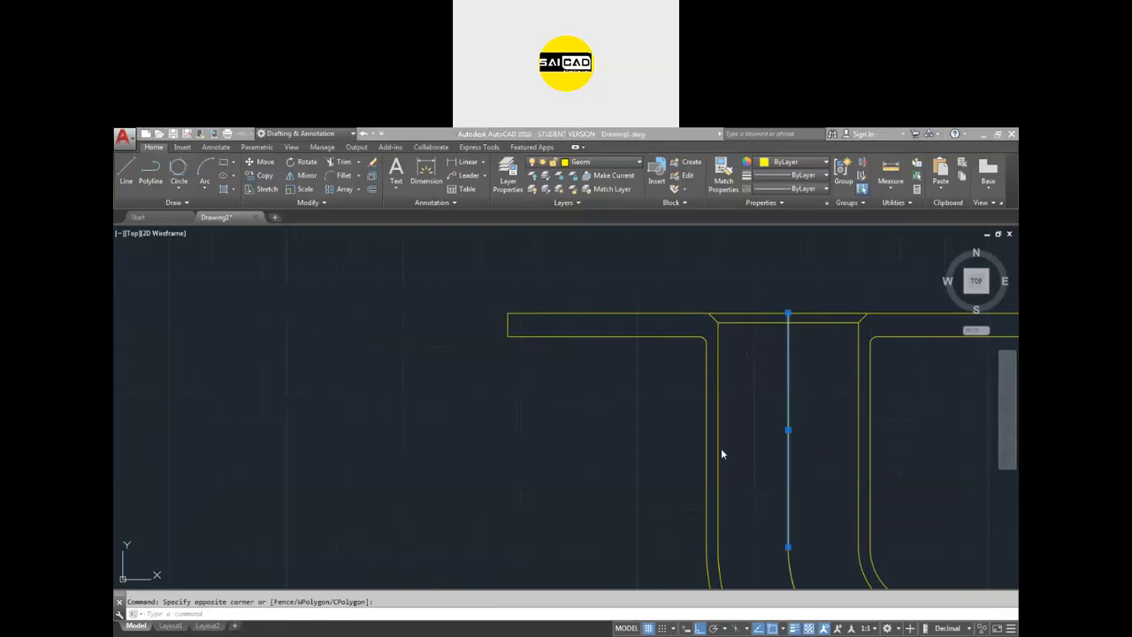
{"action": "key", "text": "Escape"}
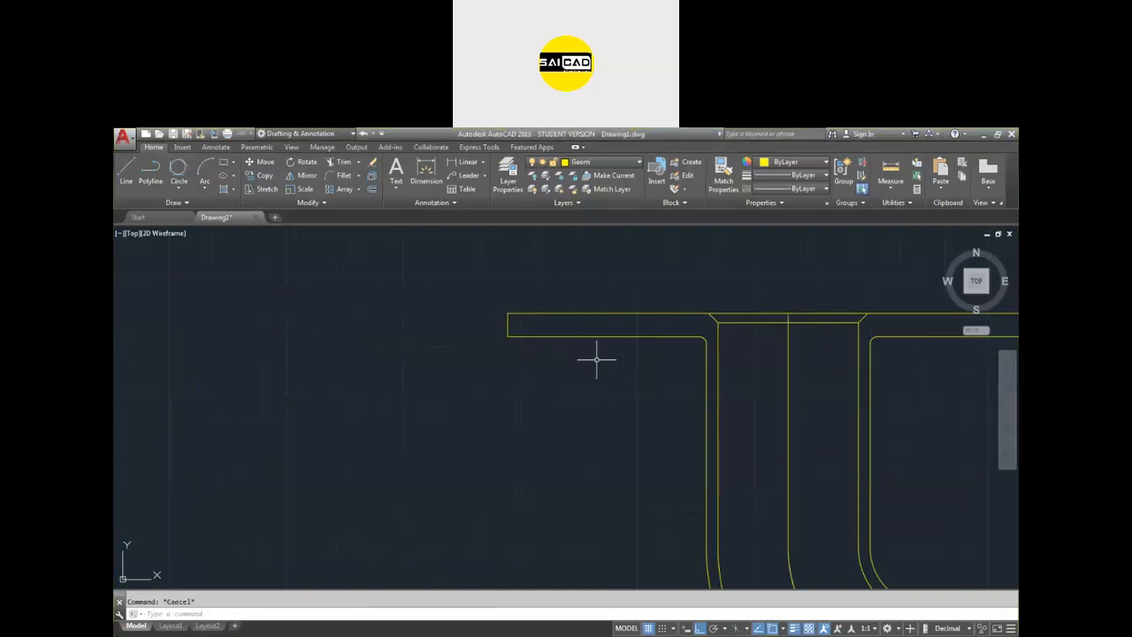
Step: Offset the vertical center line by 60 to both sides
{"action": "type", "text": "o"}
{"action": "key", "text": "Return"}
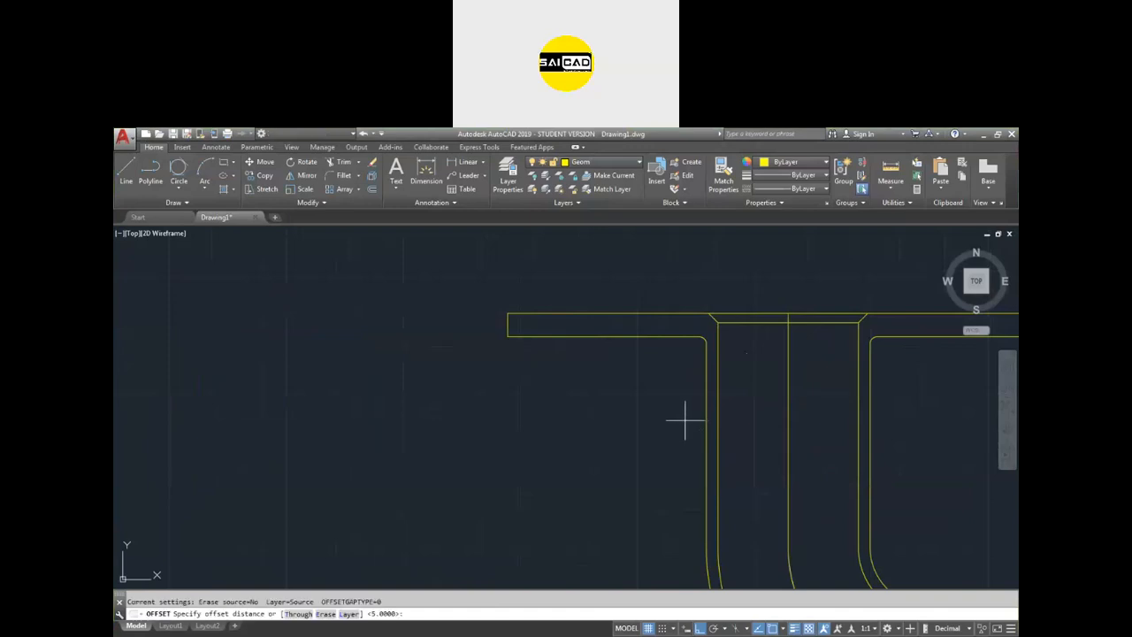
{"action": "type", "text": "60"}
{"action": "key", "text": "Return"}
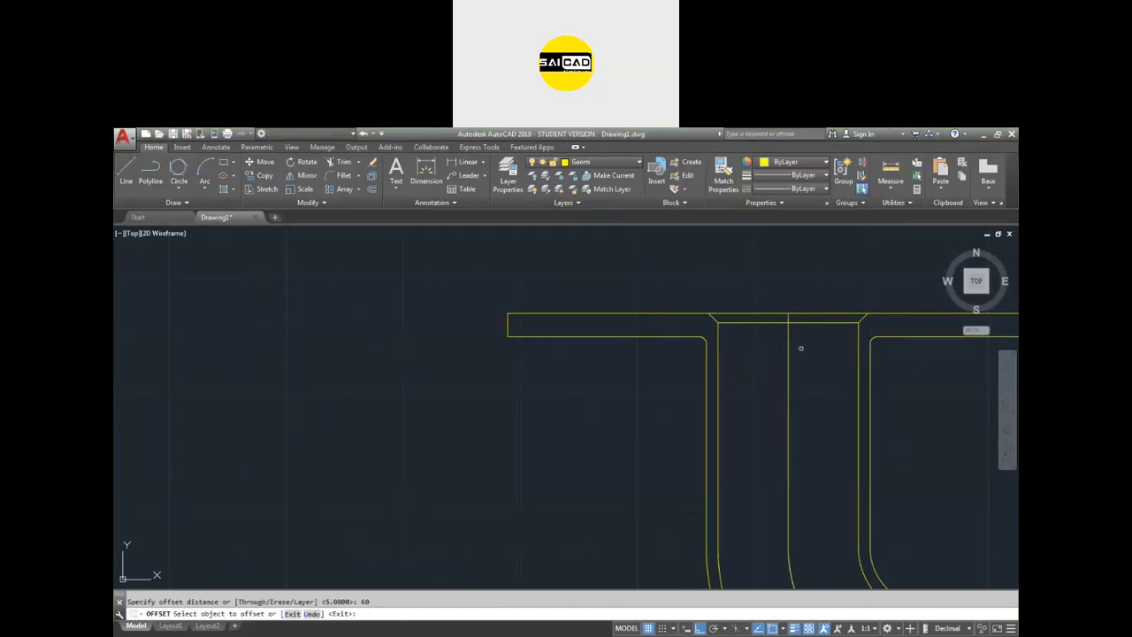
{"action": "left_click", "coordinate": [789, 347]}
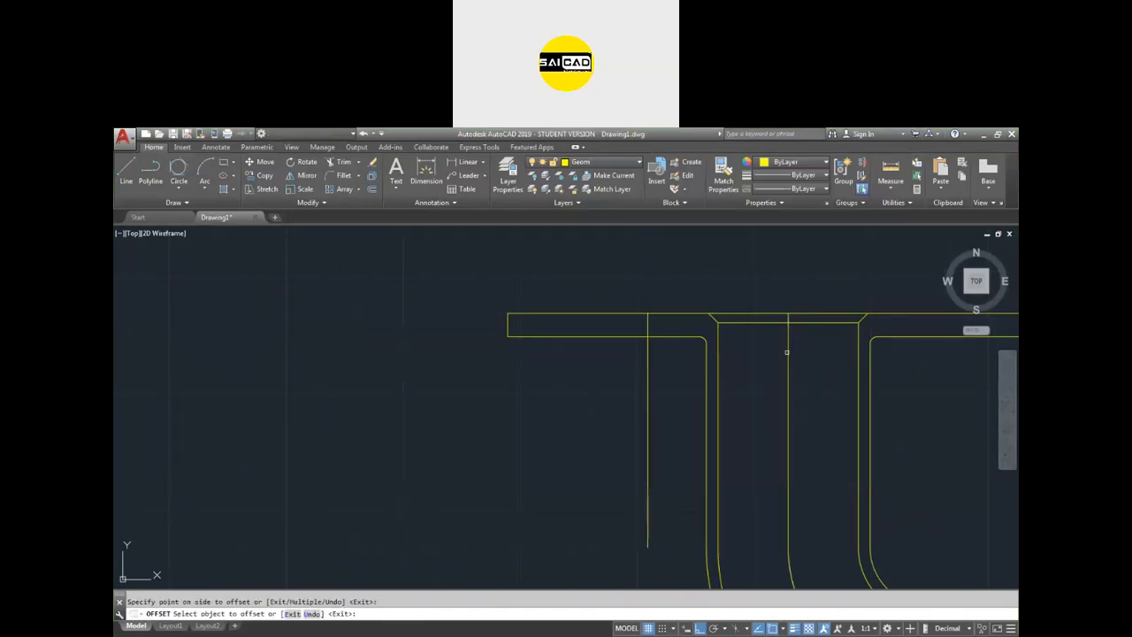
{"action": "left_click", "coordinate": [810, 356]}
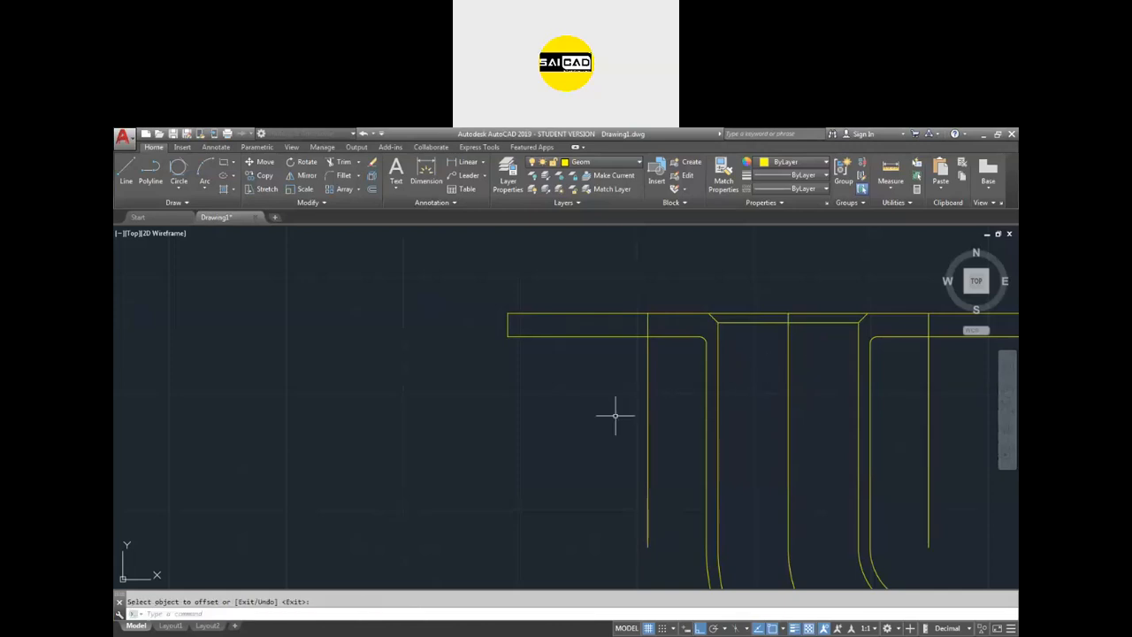
{"action": "key", "text": "Return"}
{"action": "key", "text": "Return"}
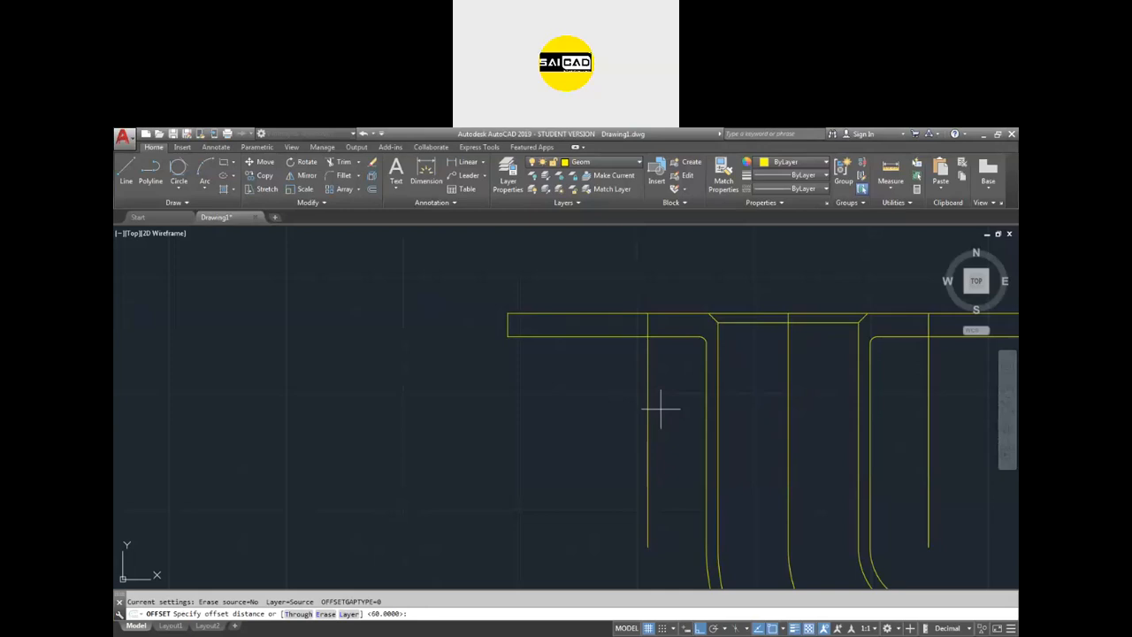
{"action": "scroll", "coordinate": [642, 387], "scroll_direction": "down", "scroll_amount": 2}
{"action": "scroll", "coordinate": [761, 369], "scroll_direction": "up", "scroll_amount": 2}
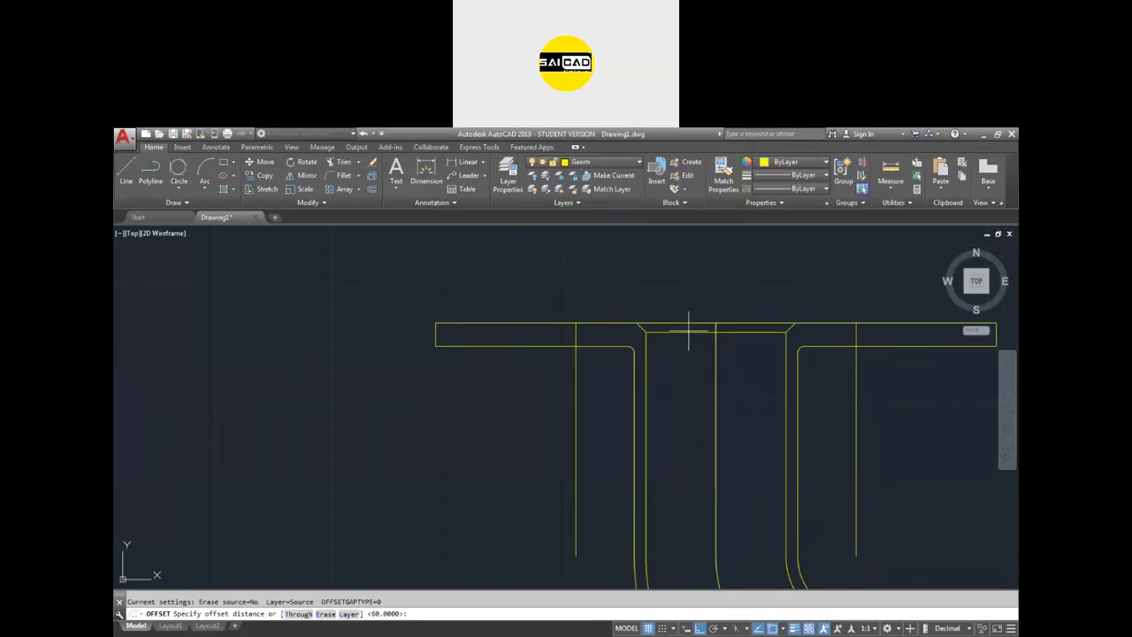
{"action": "left_click", "coordinate": [465, 163]}
{"action": "left_click", "coordinate": [436, 323]}
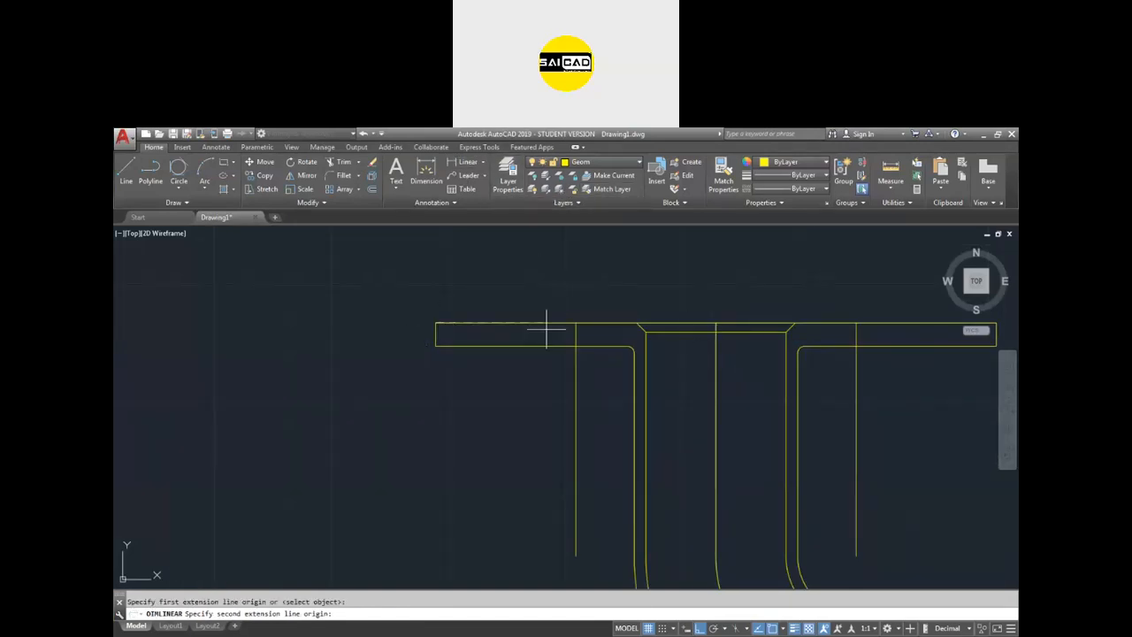
{"action": "left_click", "coordinate": [717, 324]}
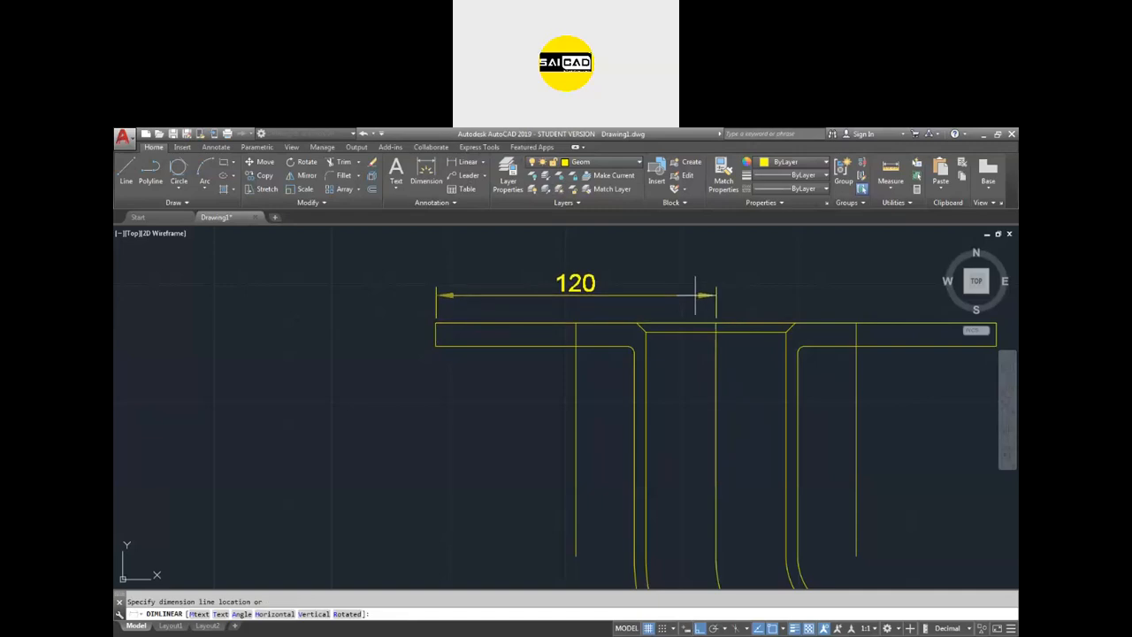
{"action": "key", "text": "Escape"}
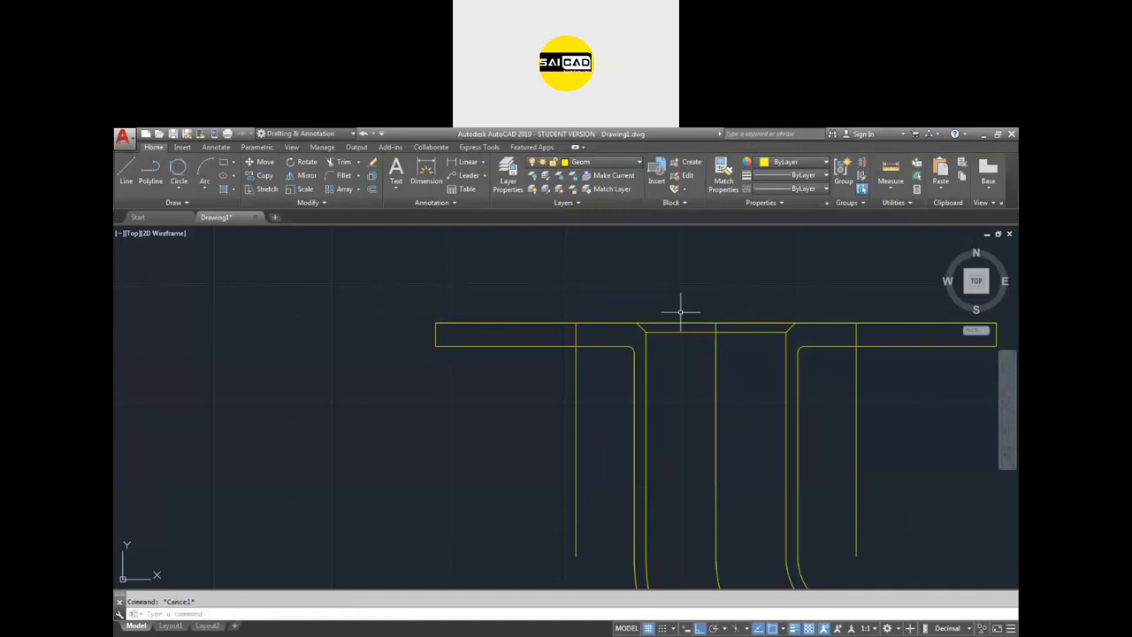
Step: Add a horizontal linear dimension between the two hole center lines, placed above the flange
{"action": "key", "text": "Return"}
{"action": "left_click", "coordinate": [576, 324]}
{"action": "left_click", "coordinate": [857, 323]}
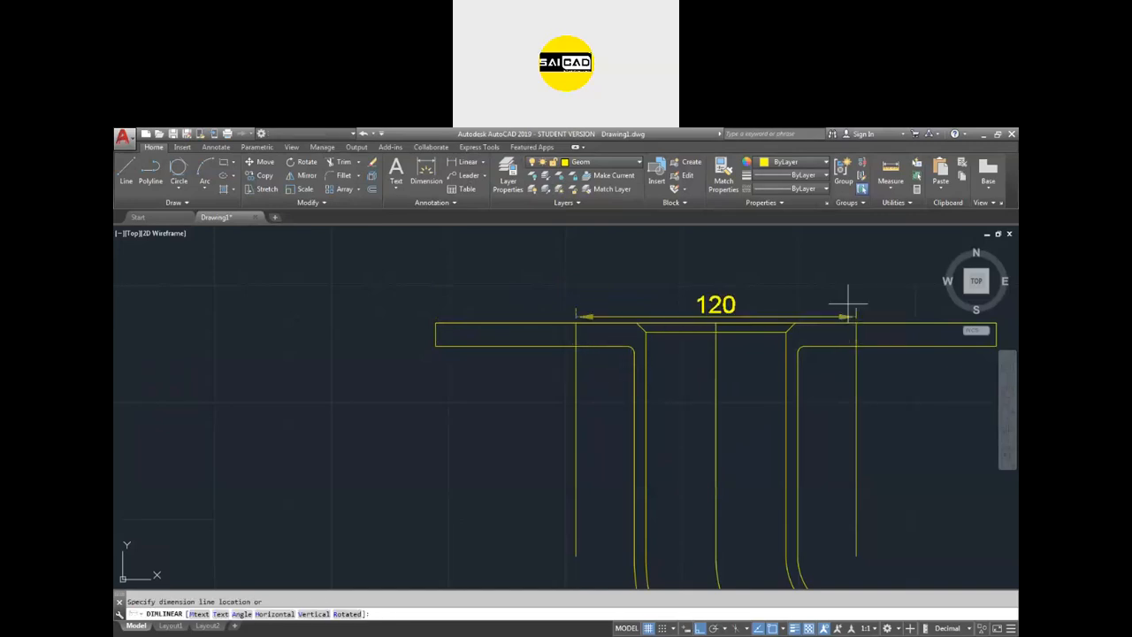
{"action": "left_click", "coordinate": [852, 283]}
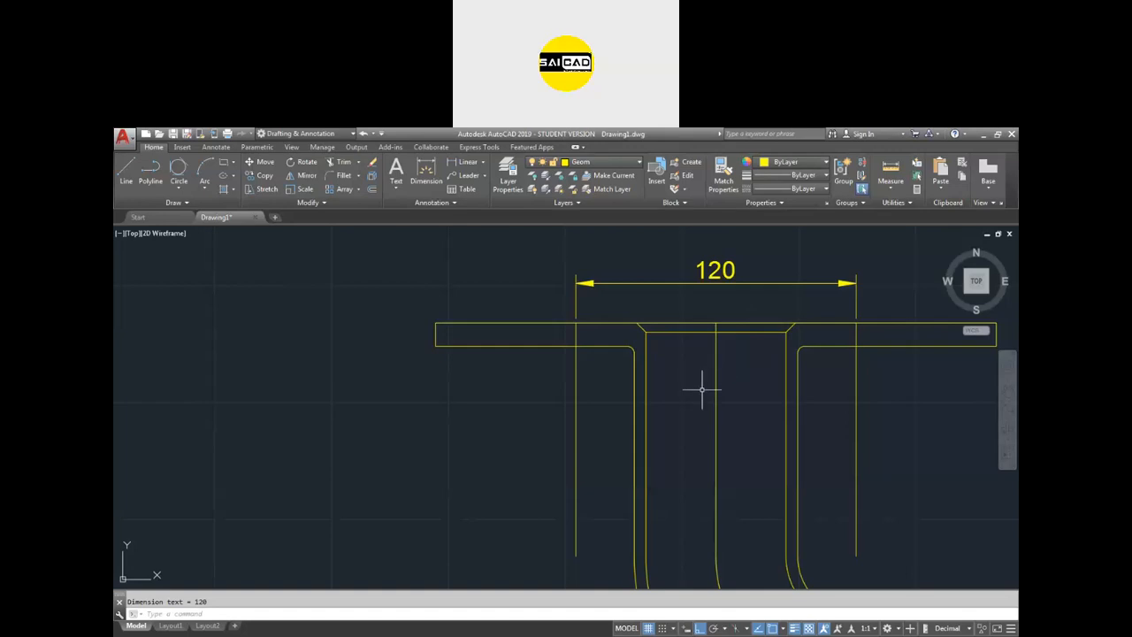
Step: Add a horizontal linear dimension across the bore between the lower chamfer ends, placed inside the pipe
{"action": "key", "text": "Return"}
{"action": "left_click", "coordinate": [647, 333]}
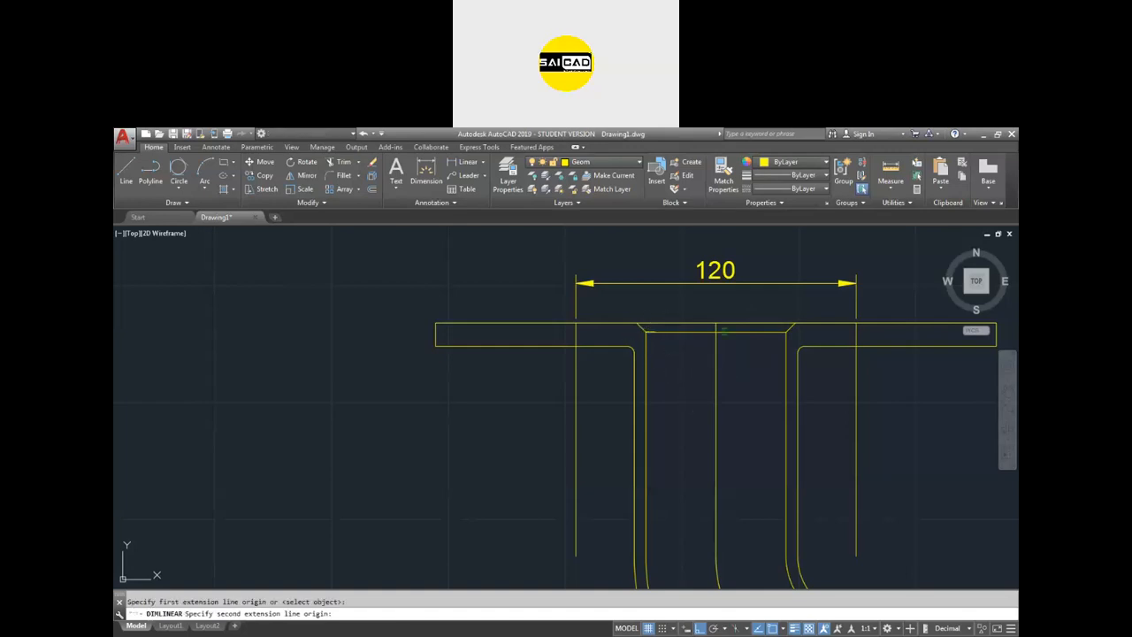
{"action": "left_click", "coordinate": [786, 333]}
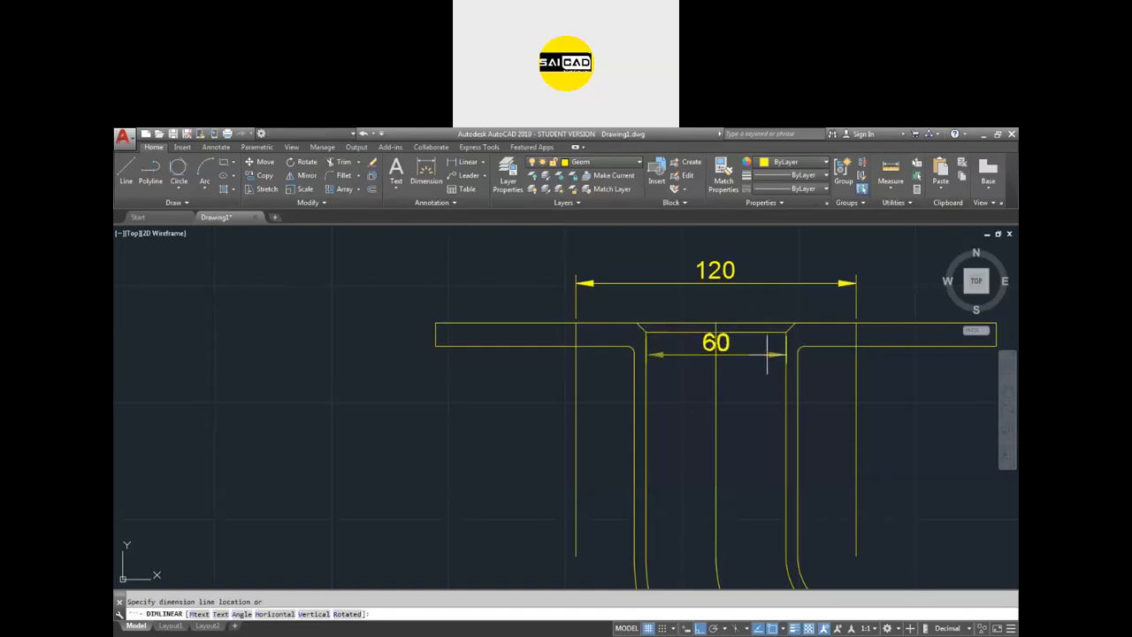
{"action": "left_click", "coordinate": [752, 397]}
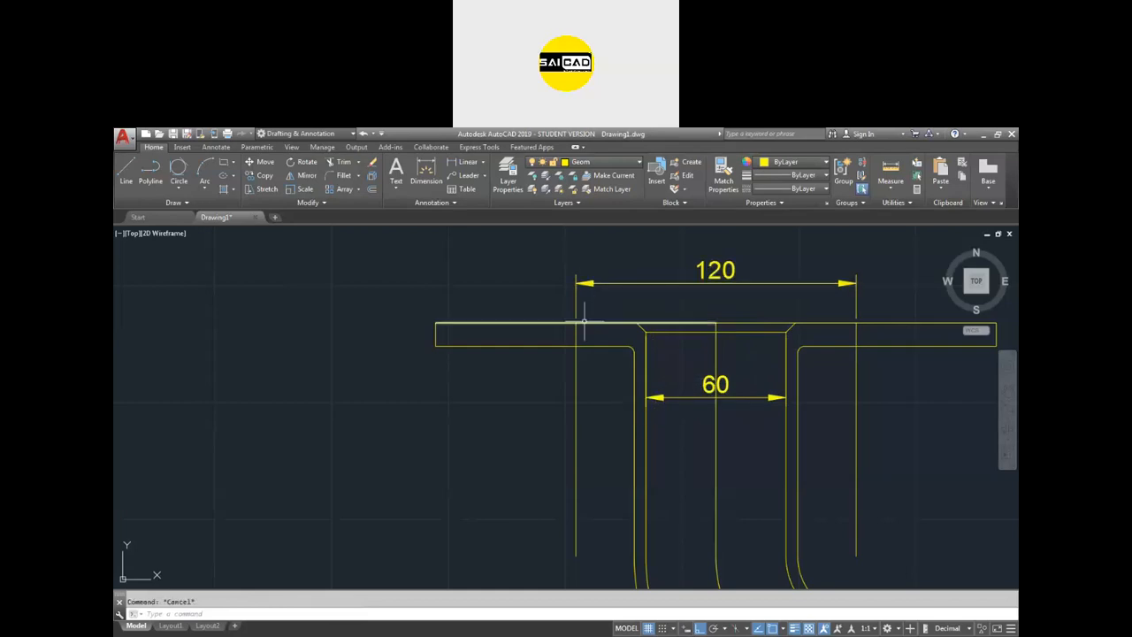
Step: Offset the left and right hole center lines by 10 to both sides to form the hole edges
{"action": "left_click", "coordinate": [576, 371]}
{"action": "left_click", "coordinate": [561, 401]}
{"action": "key", "text": "Escape"}
{"action": "type", "text": "o"}
{"action": "key", "text": "Return"}
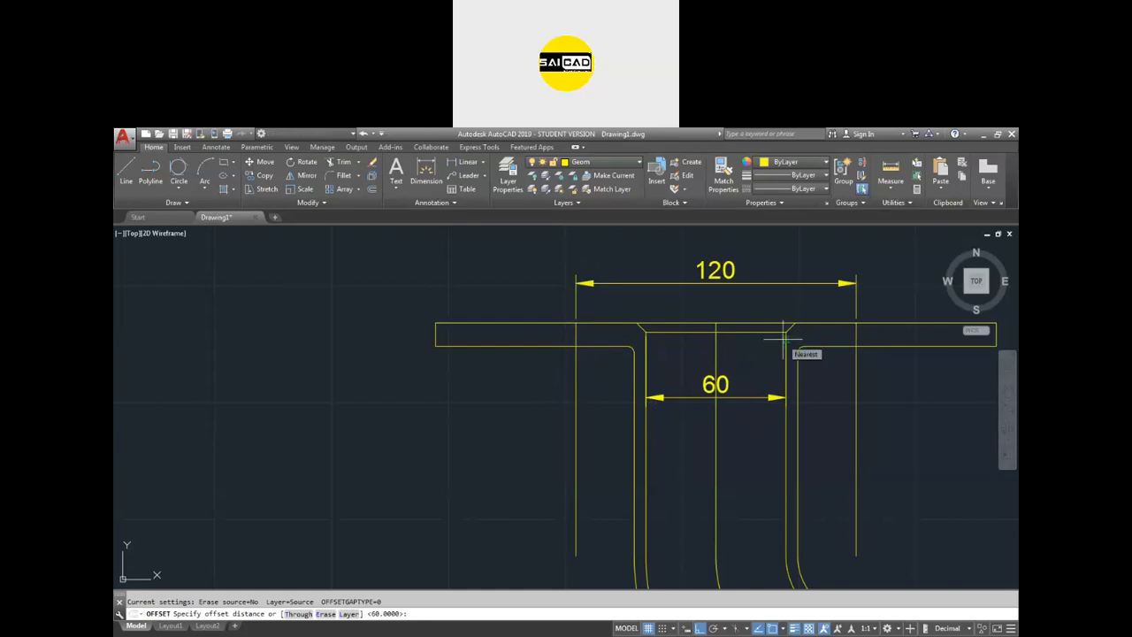
{"action": "type", "text": "10"}
{"action": "key", "text": "Return"}
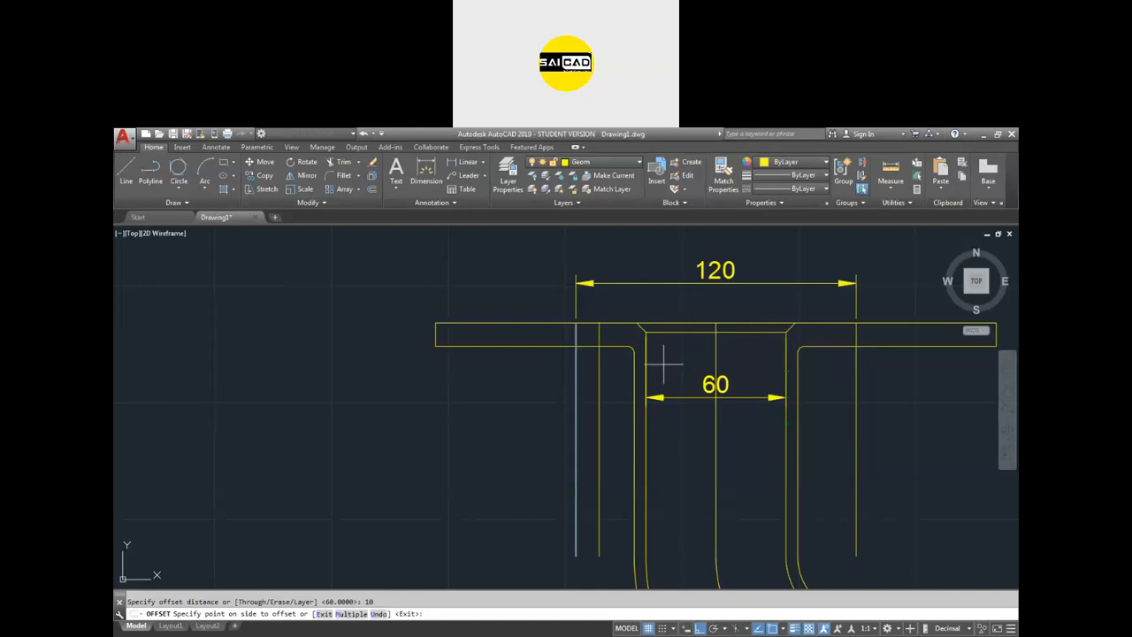
{"action": "left_click", "coordinate": [542, 365]}
{"action": "left_click", "coordinate": [531, 366]}
{"action": "left_click", "coordinate": [856, 356]}
{"action": "left_click", "coordinate": [884, 358]}
{"action": "left_click", "coordinate": [856, 359]}
{"action": "left_click", "coordinate": [827, 362]}
Step: Trim the hole edges and hole center lines that extend below the flange on both sides
{"action": "key", "text": "Escape"}
{"action": "type", "text": "tr"}
{"action": "key", "text": "space"}
{"action": "key", "text": "space"}
{"action": "left_click", "coordinate": [891, 376]}
{"action": "left_click", "coordinate": [816, 402]}
{"action": "left_click", "coordinate": [604, 391]}
{"action": "left_click", "coordinate": [506, 431]}
{"action": "key", "text": "Escape"}
Step: Stretch the short edge at the flange's left end inward by 30
{"action": "left_click", "coordinate": [475, 279]}
{"action": "left_click", "coordinate": [394, 388]}
{"action": "scroll", "coordinate": [416, 389], "scroll_direction": "down", "scroll_amount": 2}
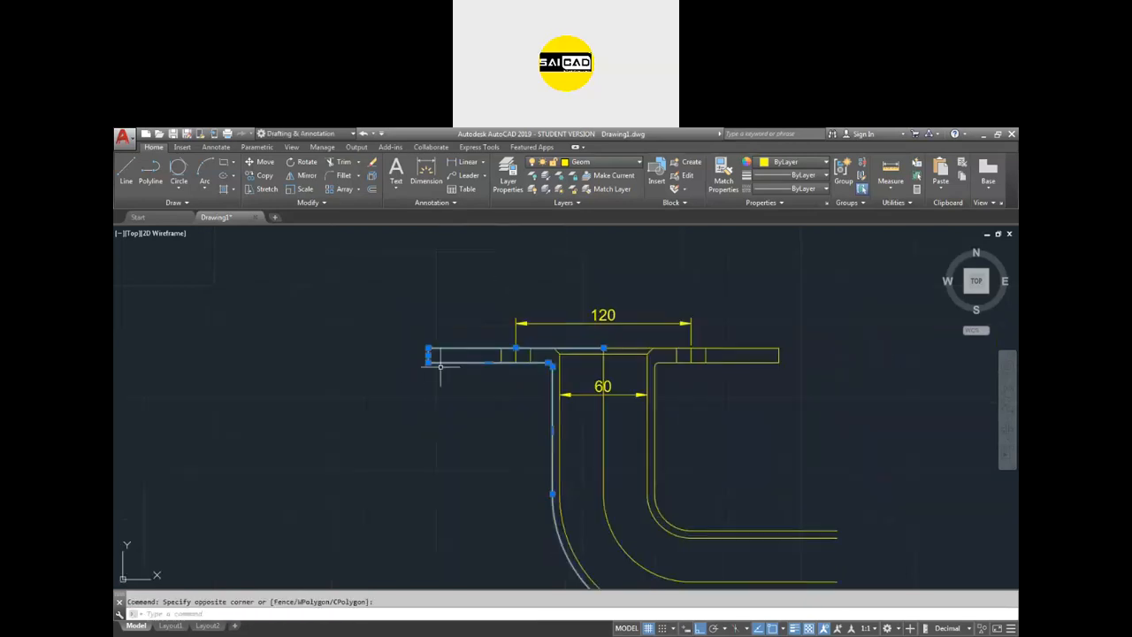
{"action": "scroll", "coordinate": [439, 362], "scroll_direction": "up", "scroll_amount": 4}
{"action": "left_click", "coordinate": [405, 340]}
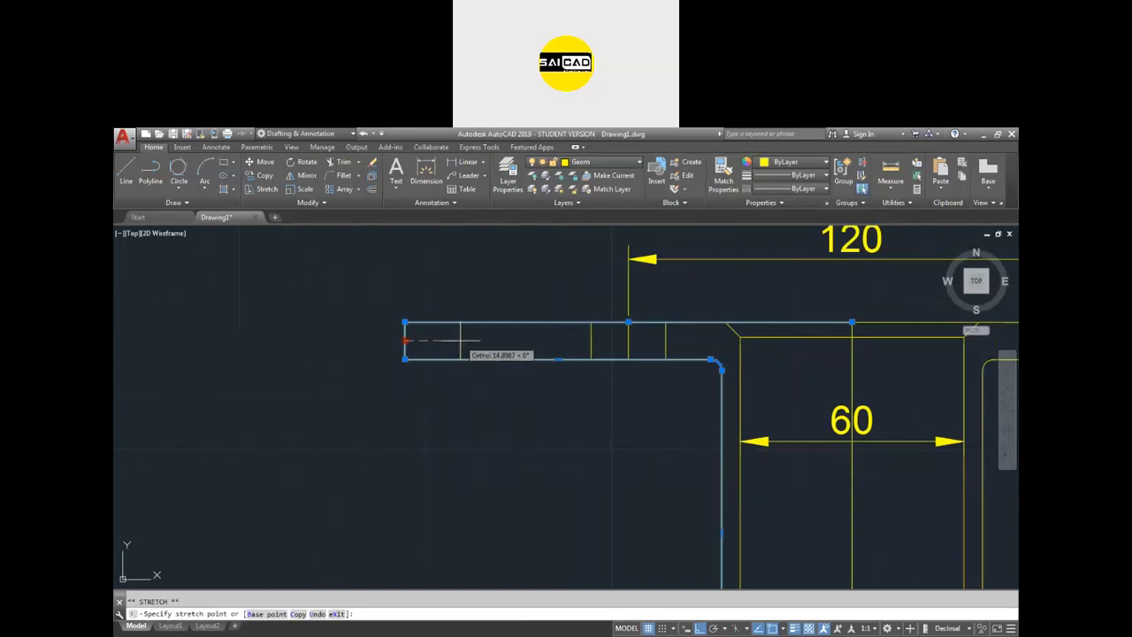
{"action": "type", "text": "30"}
{"action": "key", "text": "Return"}
Step: Stretch the short edge at the flange's right end inward by 30
{"action": "scroll", "coordinate": [434, 354], "scroll_direction": "down", "scroll_amount": 2}
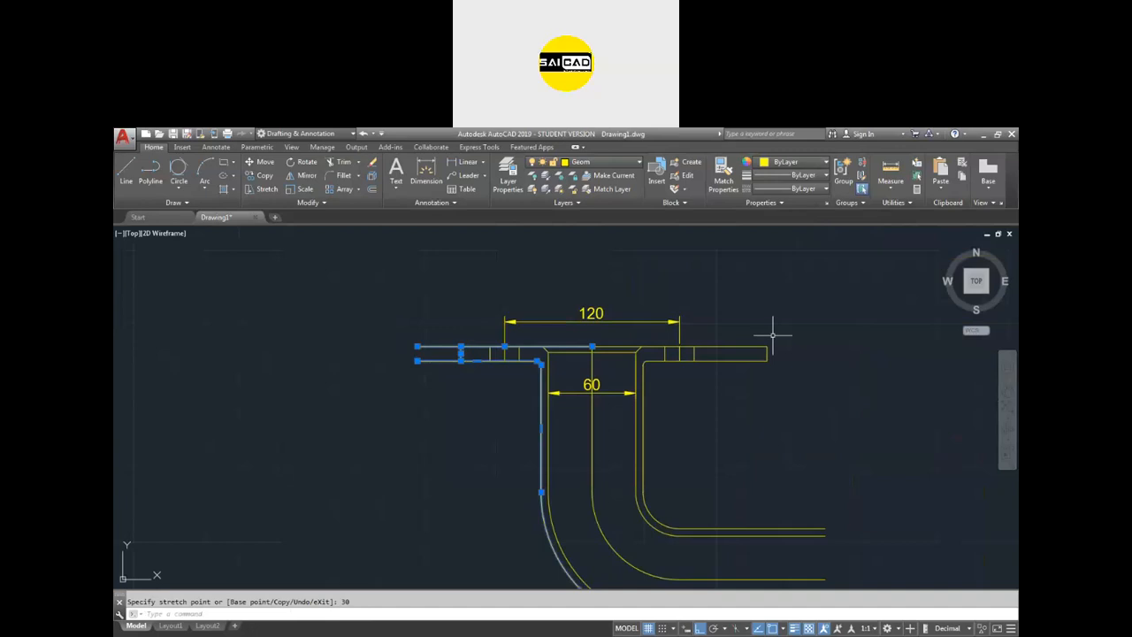
{"action": "scroll", "coordinate": [770, 328], "scroll_direction": "up", "scroll_amount": 2}
{"action": "left_click", "coordinate": [769, 347]}
{"action": "left_click", "coordinate": [756, 378]}
{"action": "left_click", "coordinate": [764, 360]}
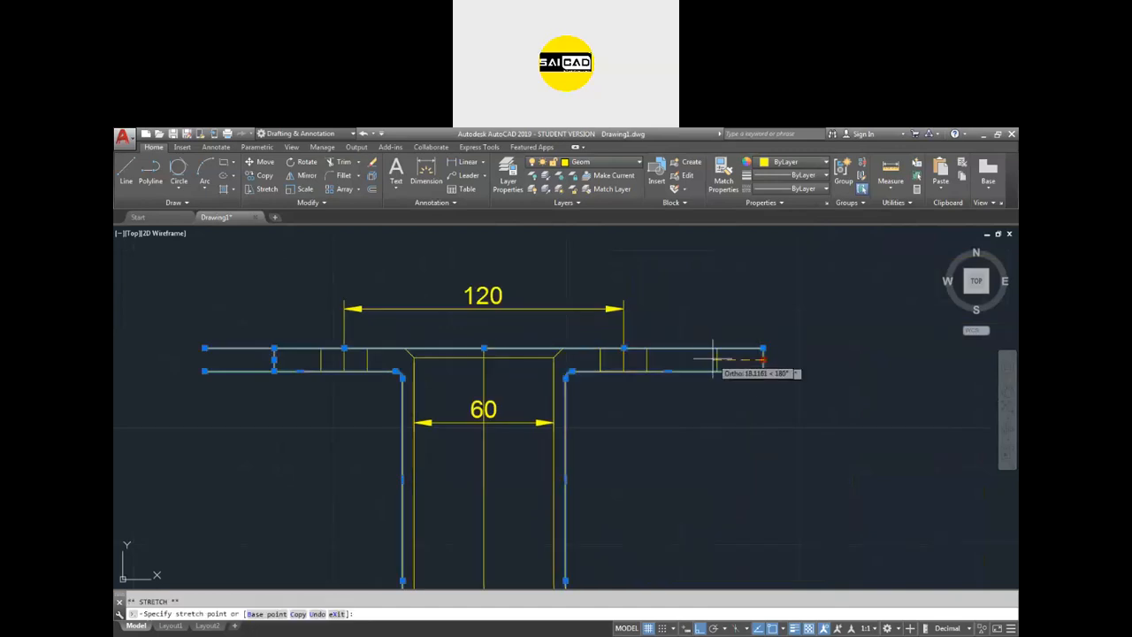
{"action": "type", "text": "30"}
{"action": "key", "text": "Return"}
{"action": "key", "text": "Escape"}
Step: Trim the horizontal flange lines that project beyond the new left and right end edges
{"action": "type", "text": "tr"}
{"action": "key", "text": "Return"}
{"action": "key", "text": "Return"}
{"action": "left_click", "coordinate": [782, 316]}
{"action": "left_click", "coordinate": [731, 388]}
{"action": "left_click", "coordinate": [217, 336]}
{"action": "left_click", "coordinate": [211, 378]}
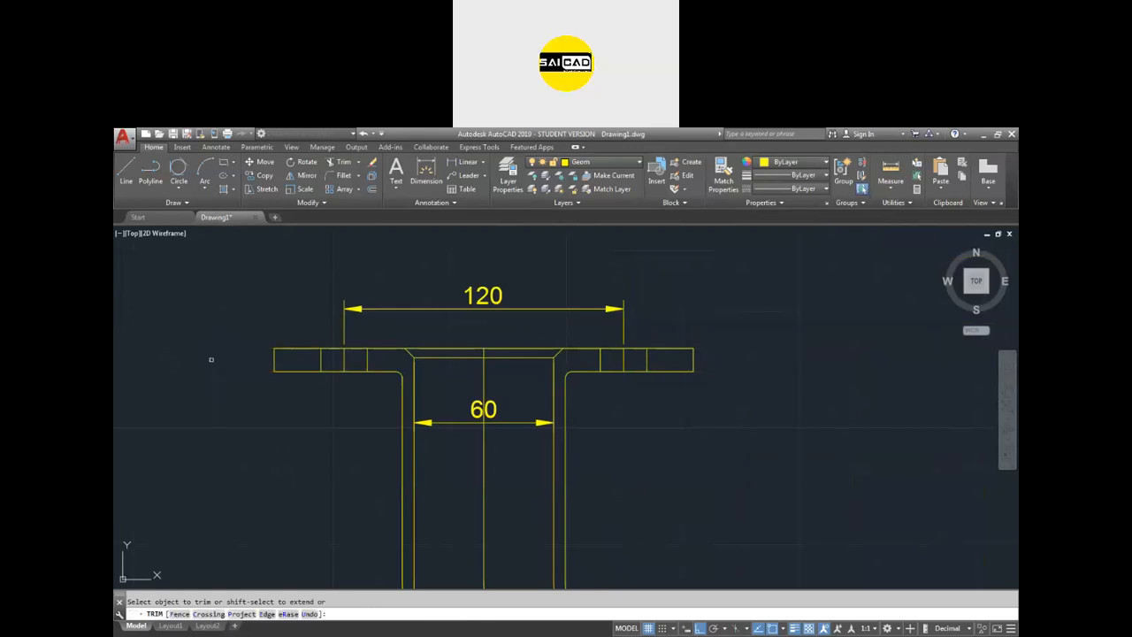
{"action": "scroll", "coordinate": [563, 283], "scroll_direction": "down", "scroll_amount": 4}
{"action": "scroll", "coordinate": [557, 292], "scroll_direction": "up", "scroll_amount": 4}
{"action": "key", "text": "Escape"}
Step: Explode the top flange outline and its adjoining outer wall polylines into separate segments
{"action": "scroll", "coordinate": [610, 292], "scroll_direction": "down", "scroll_amount": 2}
{"action": "scroll", "coordinate": [644, 316], "scroll_direction": "up", "scroll_amount": 4}
{"action": "scroll", "coordinate": [630, 325], "scroll_direction": "down", "scroll_amount": 2}
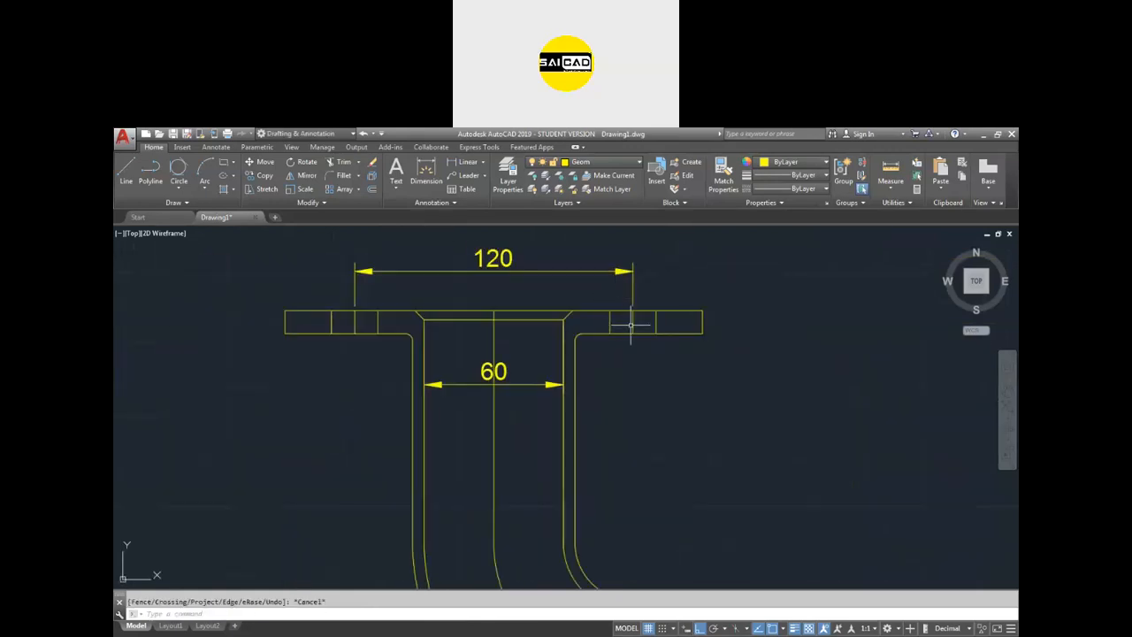
{"action": "scroll", "coordinate": [520, 305], "scroll_direction": "down", "scroll_amount": 4}
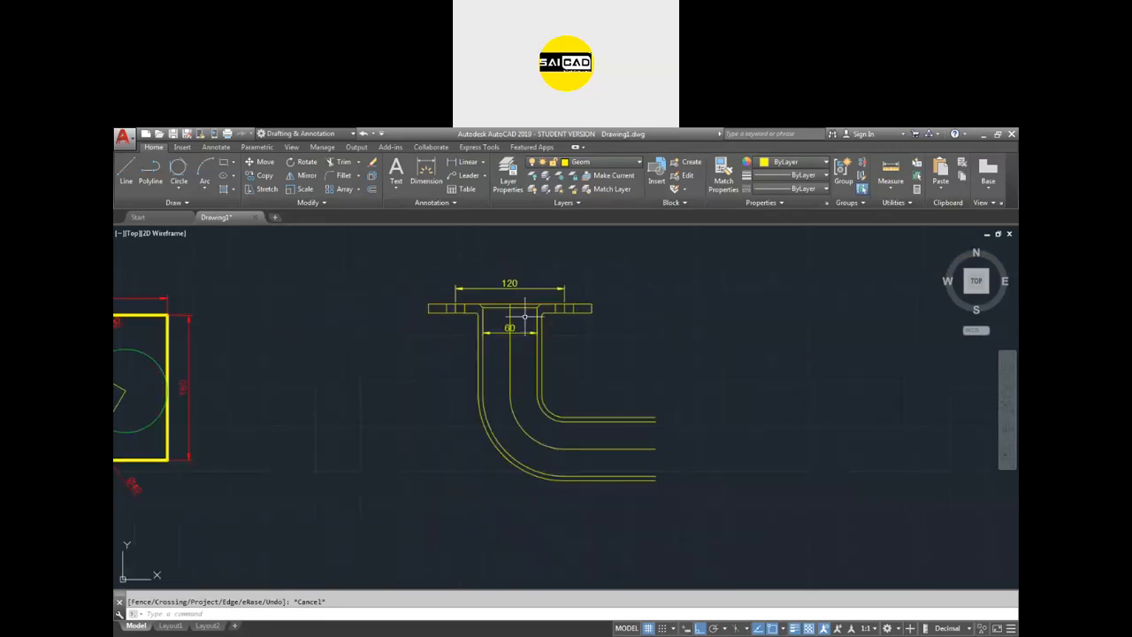
{"action": "scroll", "coordinate": [509, 309], "scroll_direction": "up", "scroll_amount": 2}
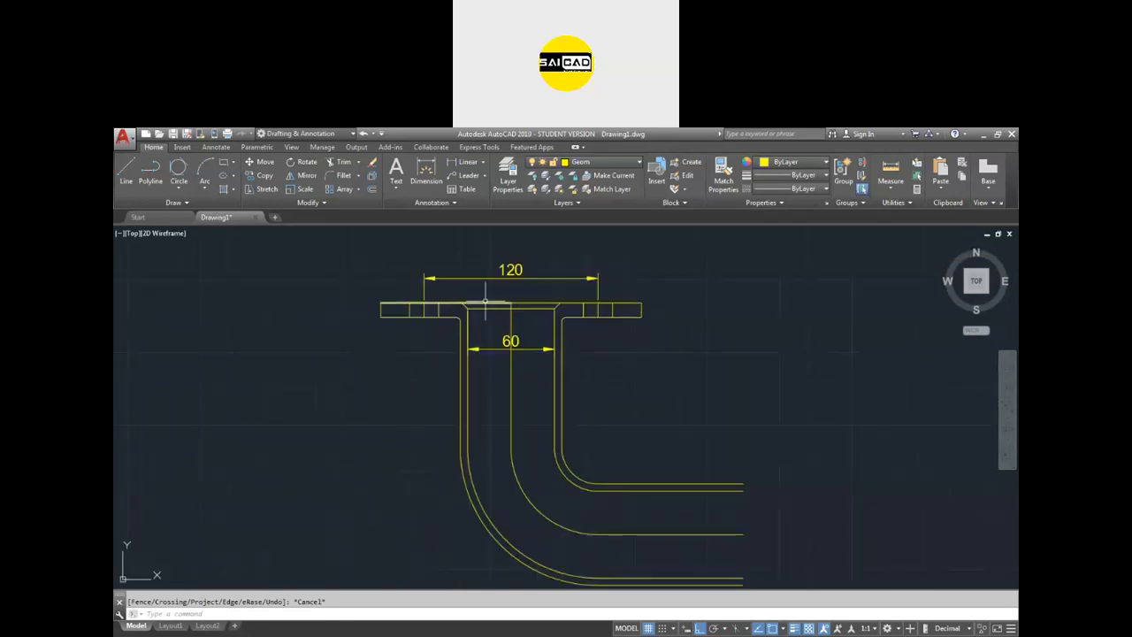
{"action": "left_click", "coordinate": [333, 288]}
{"action": "left_click", "coordinate": [672, 326]}
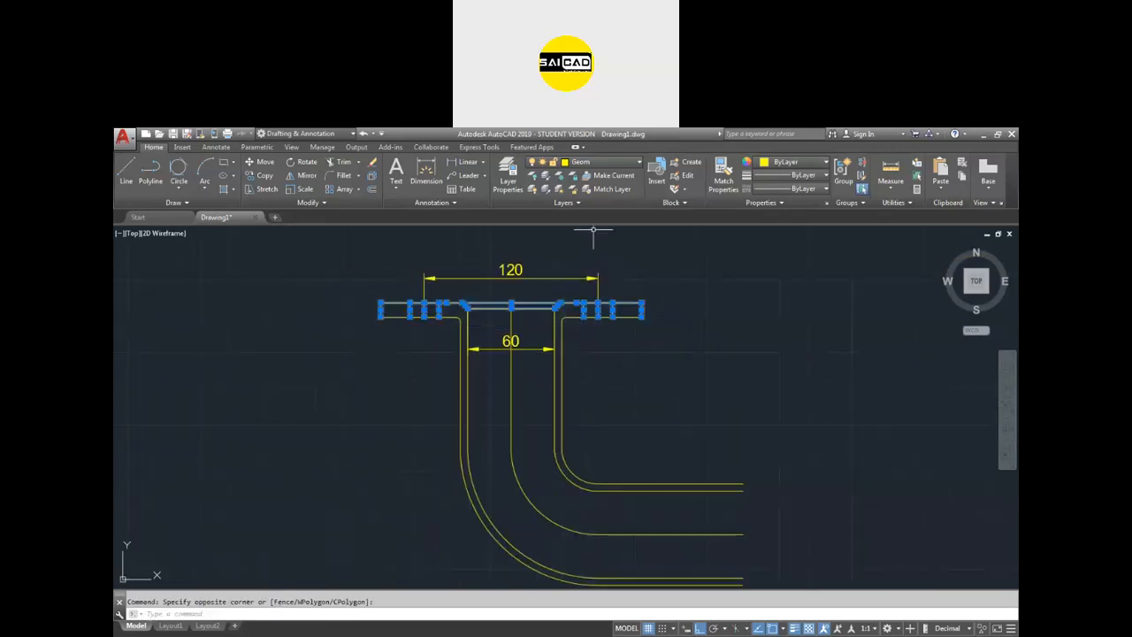
{"action": "scroll", "coordinate": [495, 314], "scroll_direction": "up", "scroll_amount": 2}
{"action": "left_click", "coordinate": [447, 323]}
{"action": "left_click", "coordinate": [610, 322]}
{"action": "key", "text": "Escape"}
Step: Mirror the complete top flange with its holes, fillets and chamfers about the bend's diagonal onto the horizontal pipe end, keeping the original
{"action": "left_click", "coordinate": [286, 277]}
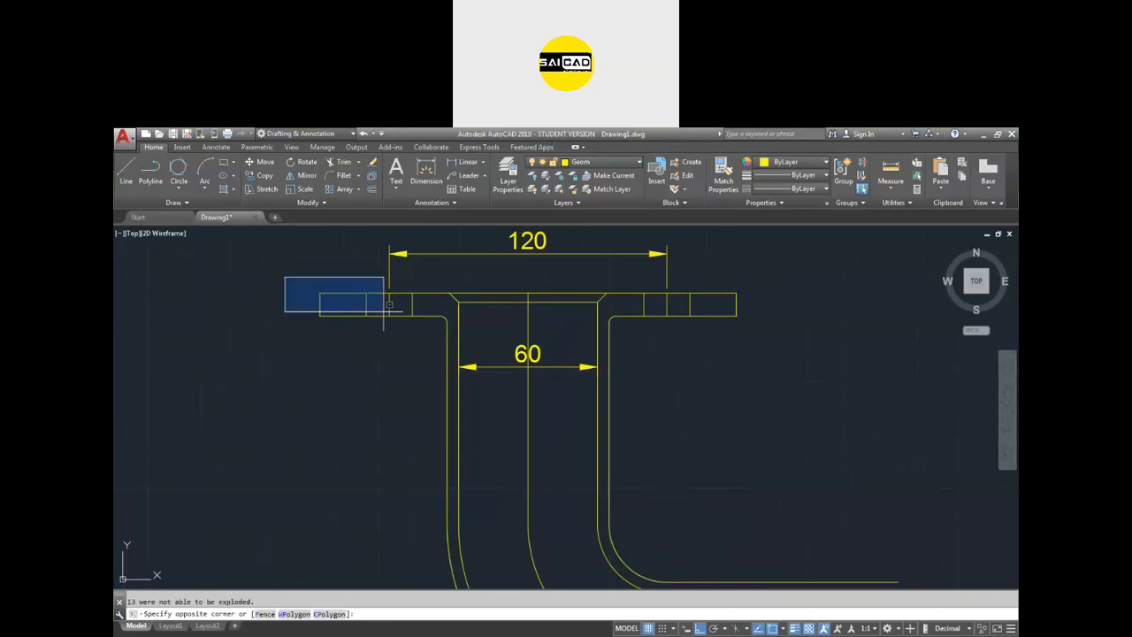
{"action": "left_click", "coordinate": [763, 343]}
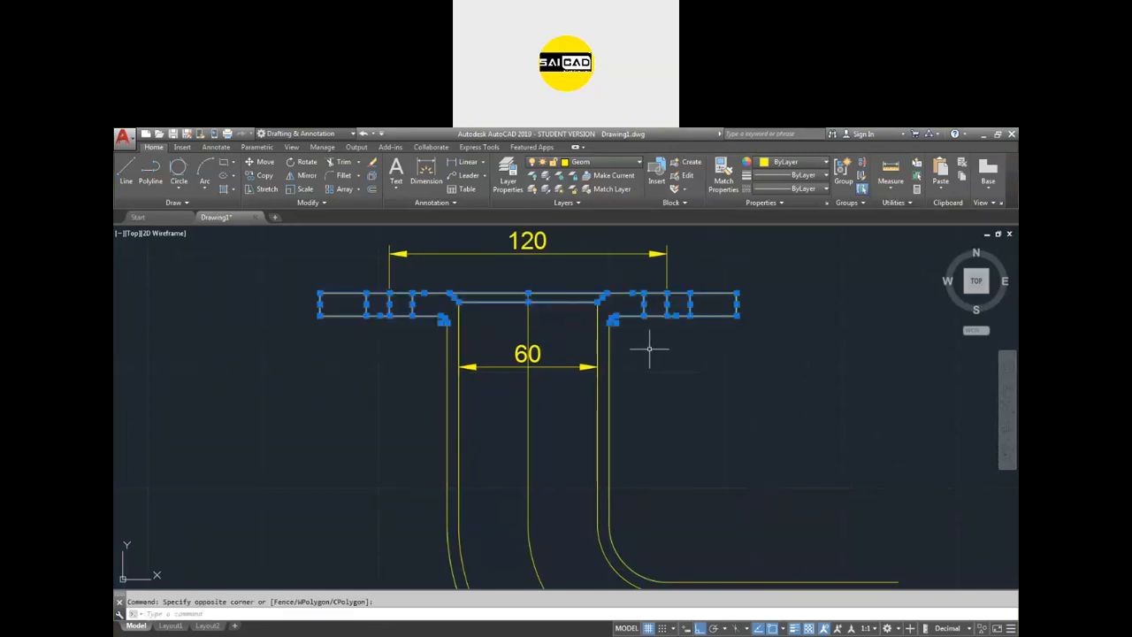
{"action": "type", "text": "mi"}
{"action": "key", "text": "Return"}
{"action": "scroll", "coordinate": [646, 347], "scroll_direction": "down", "scroll_amount": 2}
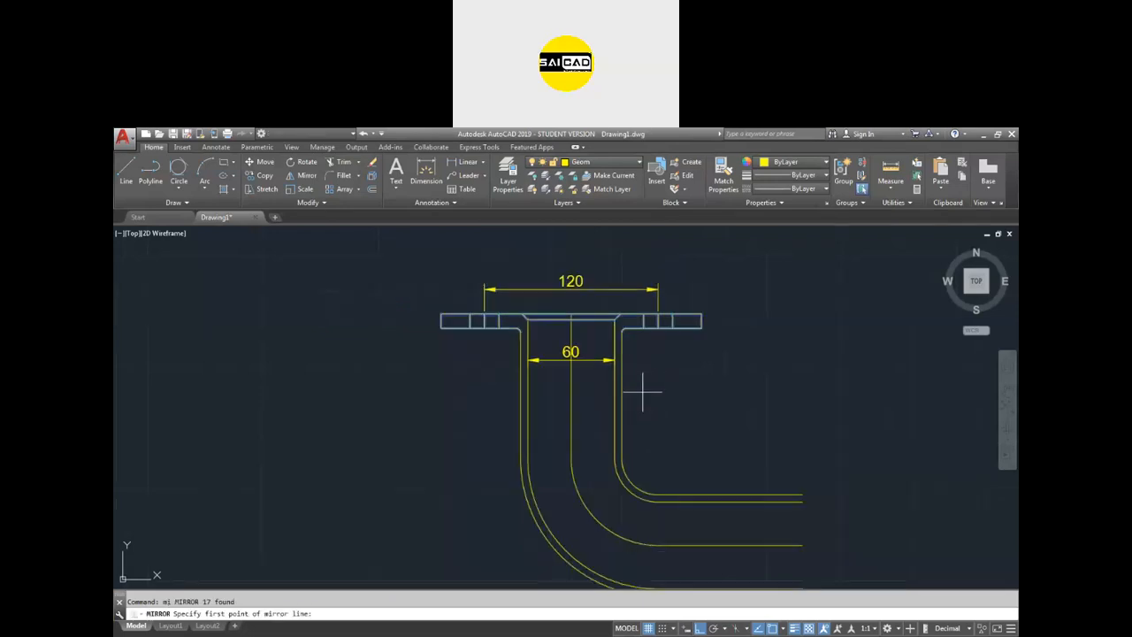
{"action": "left_click", "coordinate": [658, 457]}
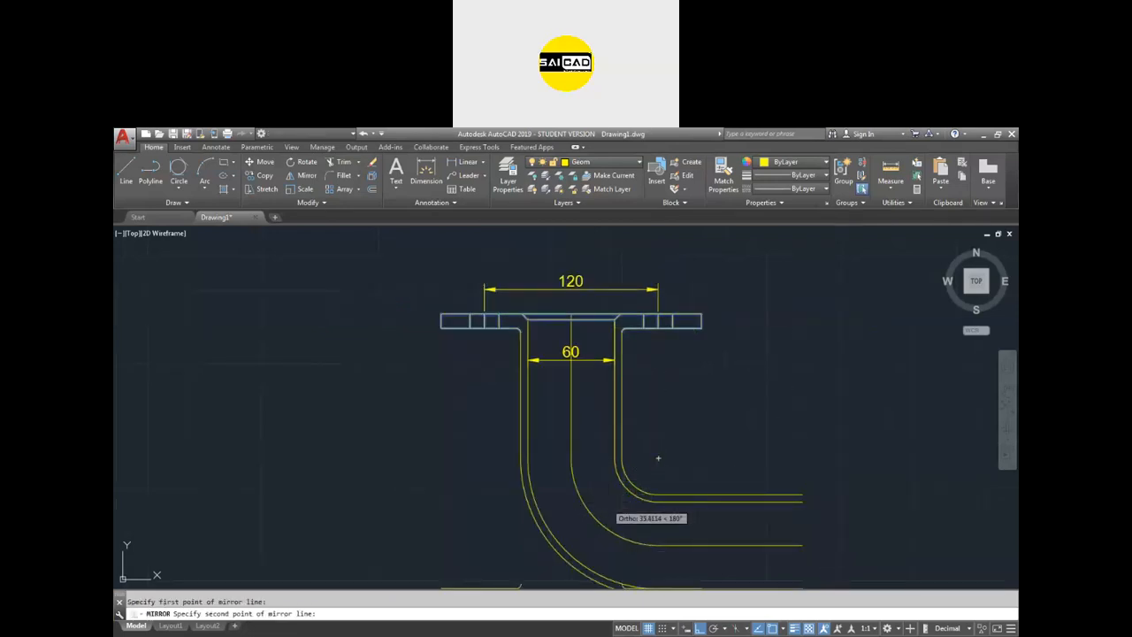
{"action": "left_click", "coordinate": [596, 522]}
{"action": "scroll", "coordinate": [603, 434], "scroll_direction": "down", "scroll_amount": 3}
{"action": "scroll", "coordinate": [717, 413], "scroll_direction": "up", "scroll_amount": 3}
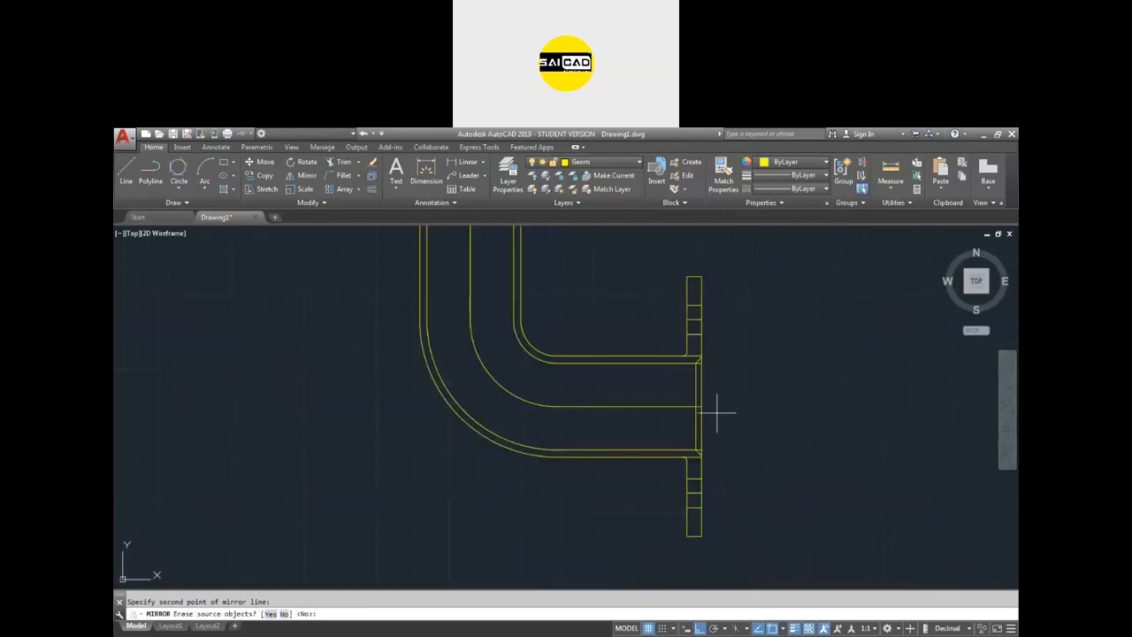
{"action": "key", "text": "Return"}
{"action": "scroll", "coordinate": [681, 463], "scroll_direction": "down", "scroll_amount": 3}
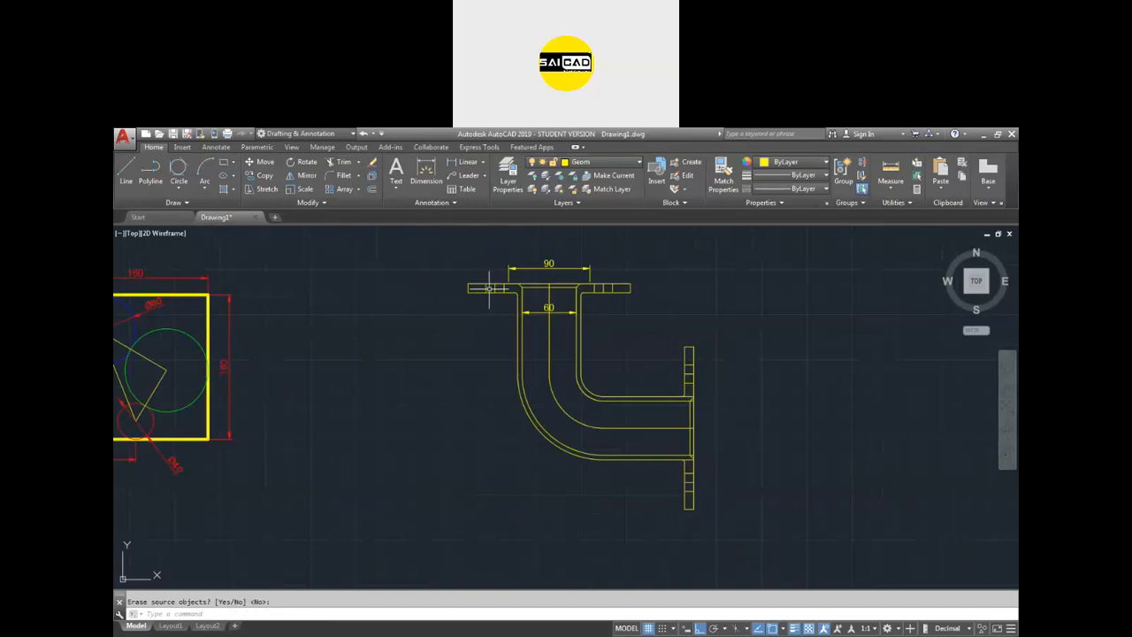
Step: Trim the inner and outer pipe wall ends that run through the mirrored flange past its chamfers and fillets
{"action": "scroll", "coordinate": [686, 394], "scroll_direction": "up", "scroll_amount": 2}
{"action": "type", "text": "tr"}
{"action": "key", "text": "Return"}
{"action": "scroll", "coordinate": [707, 412], "scroll_direction": "up", "scroll_amount": 4}
{"action": "scroll", "coordinate": [708, 413], "scroll_direction": "down", "scroll_amount": 5}
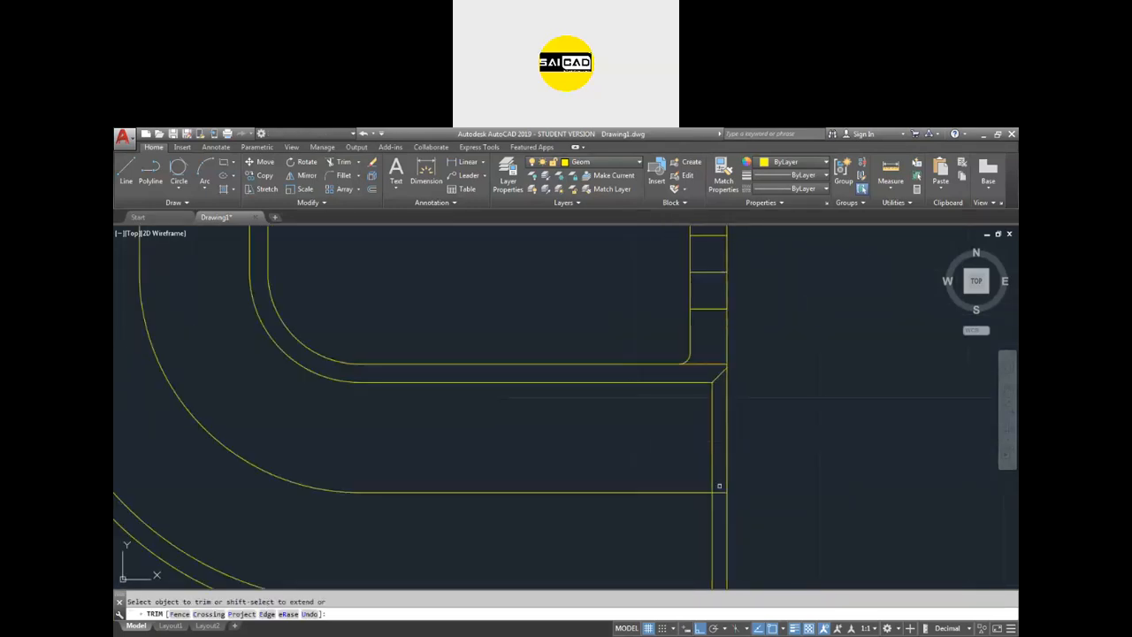
{"action": "left_click", "coordinate": [726, 472]}
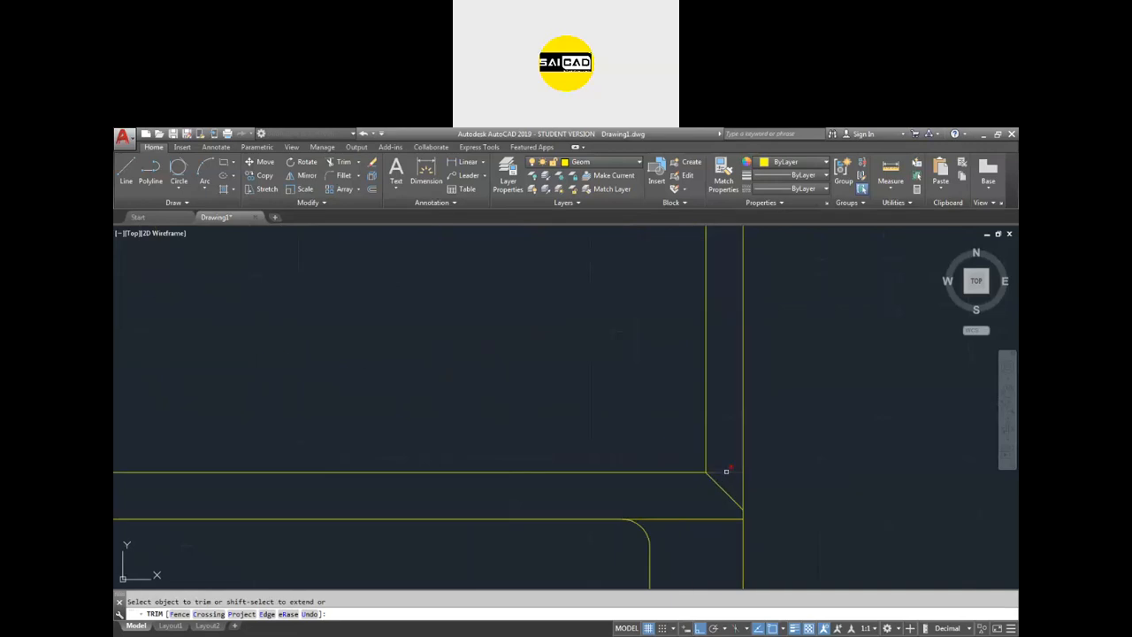
{"action": "scroll", "coordinate": [727, 471], "scroll_direction": "down", "scroll_amount": 4}
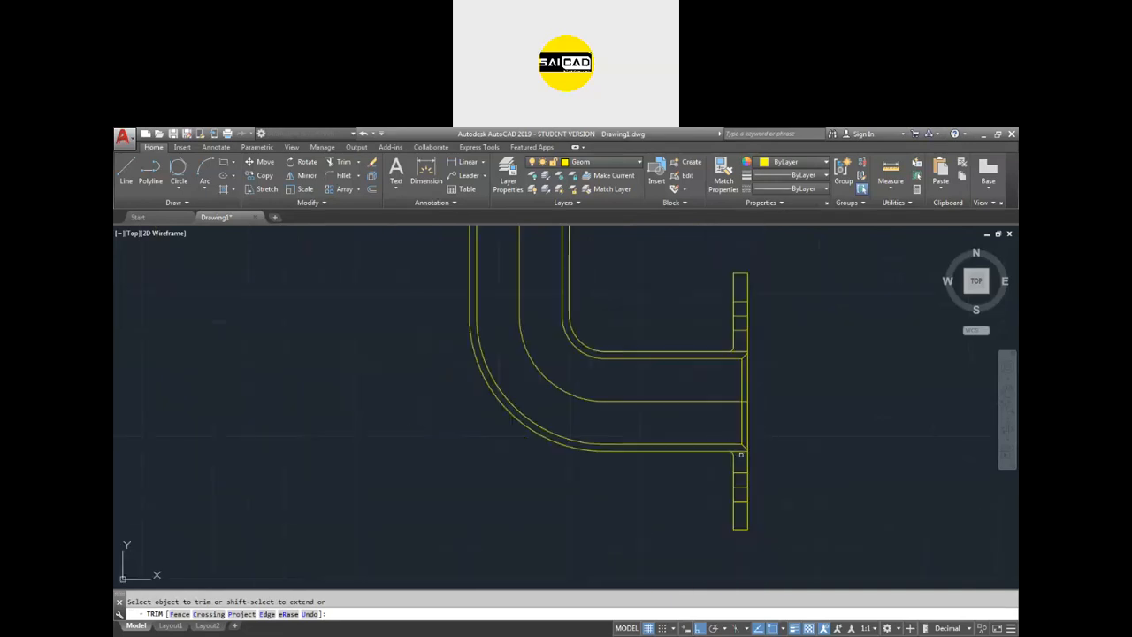
{"action": "left_click", "coordinate": [738, 451]}
{"action": "scroll", "coordinate": [785, 362], "scroll_direction": "down", "scroll_amount": 4}
{"action": "key", "text": "Escape"}
Step: Create a new layer named Ref for the reference lines
{"action": "scroll", "coordinate": [713, 300], "scroll_direction": "up", "scroll_amount": 3}
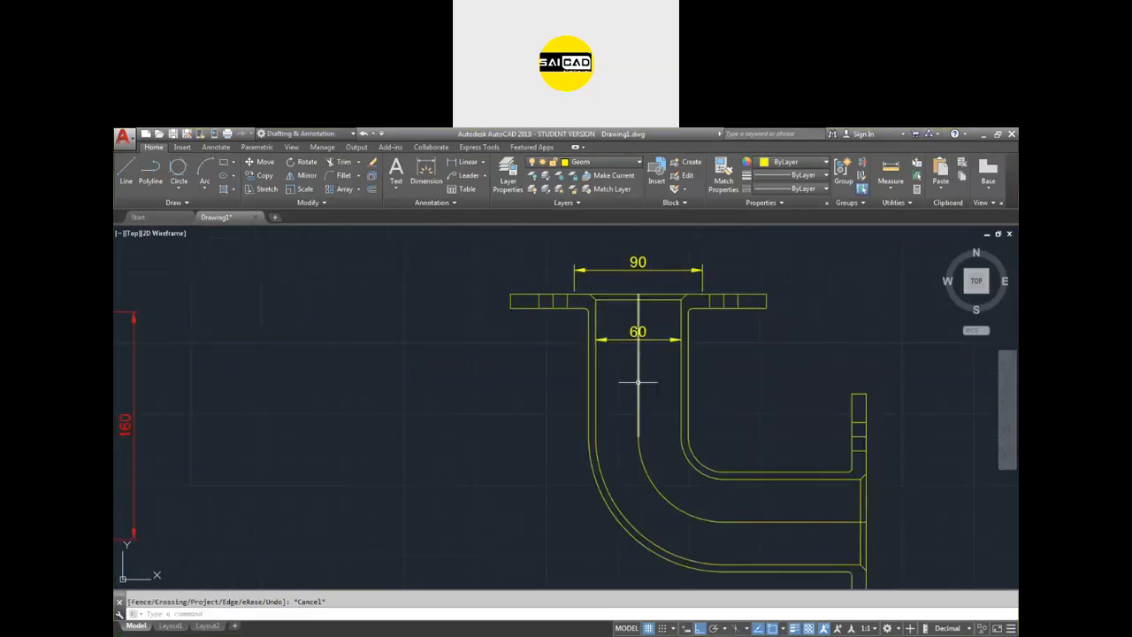
{"action": "scroll", "coordinate": [637, 382], "scroll_direction": "down", "scroll_amount": 2}
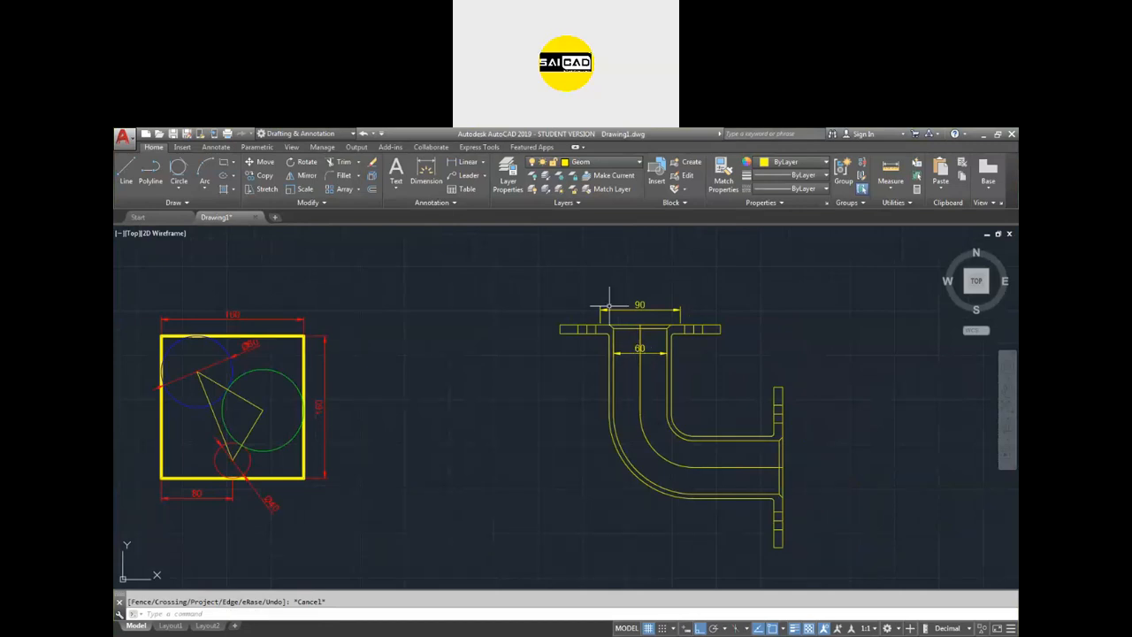
{"action": "left_click", "coordinate": [508, 177]}
{"action": "right_click", "coordinate": [417, 366]}
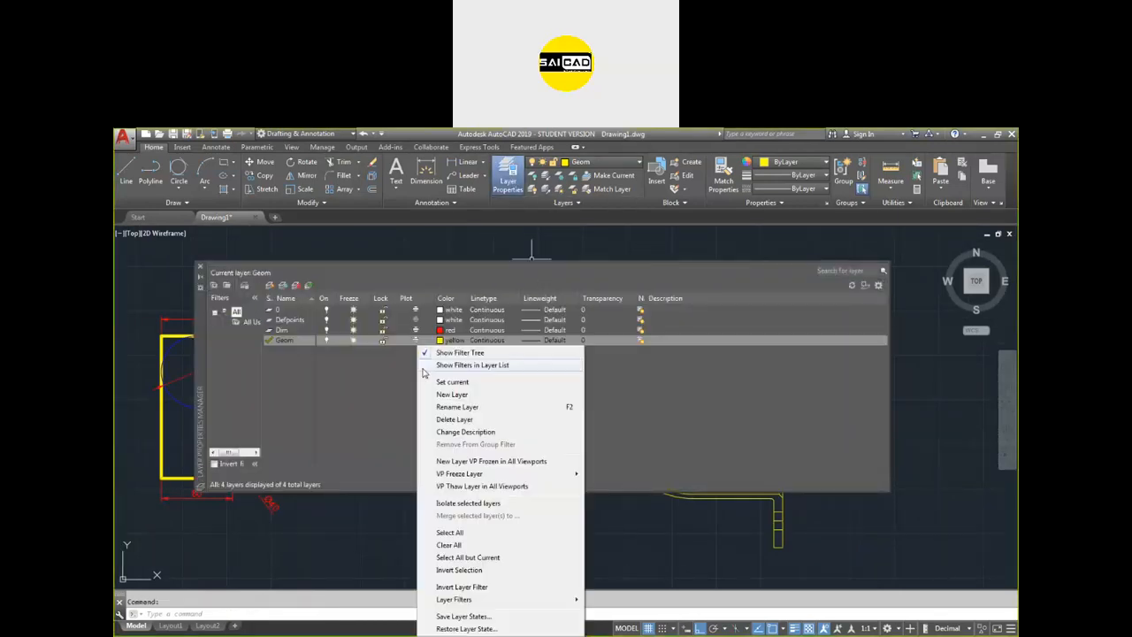
{"action": "left_click", "coordinate": [451, 395]}
{"action": "type", "text": "Ref"}
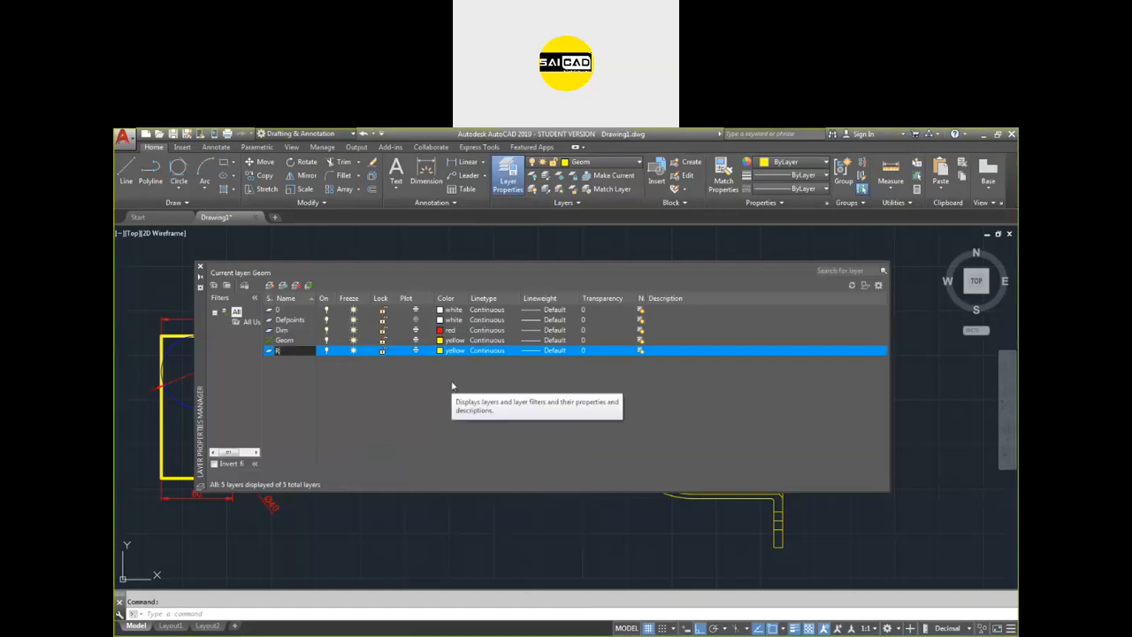
{"action": "key", "text": "alt+n"}
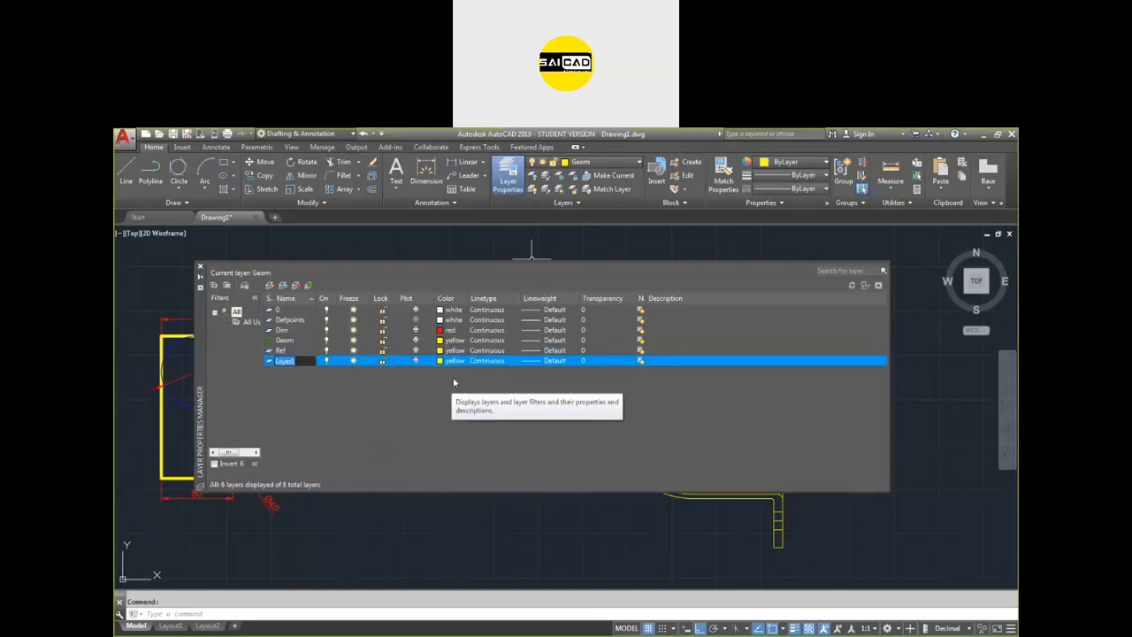
{"action": "key", "text": "Return"}
{"action": "right_click", "coordinate": [400, 361]}
{"action": "left_click", "coordinate": [438, 420]}
Step: Set the Ref layer's colour to red
{"action": "left_click", "coordinate": [442, 352]}
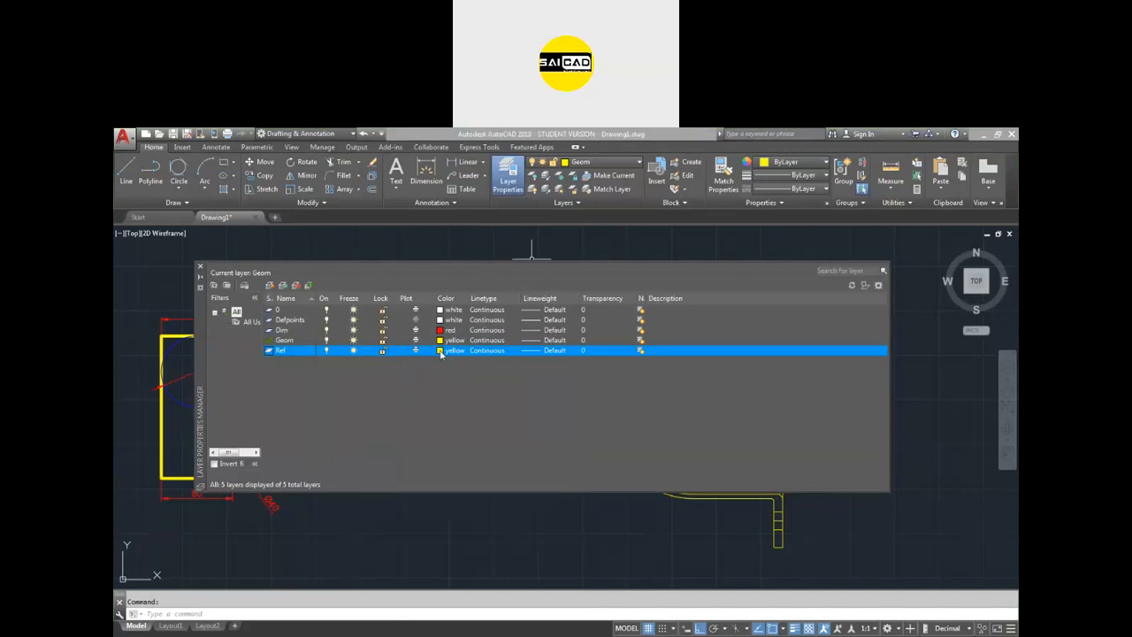
{"action": "left_click", "coordinate": [479, 412]}
{"action": "left_click", "coordinate": [550, 475]}
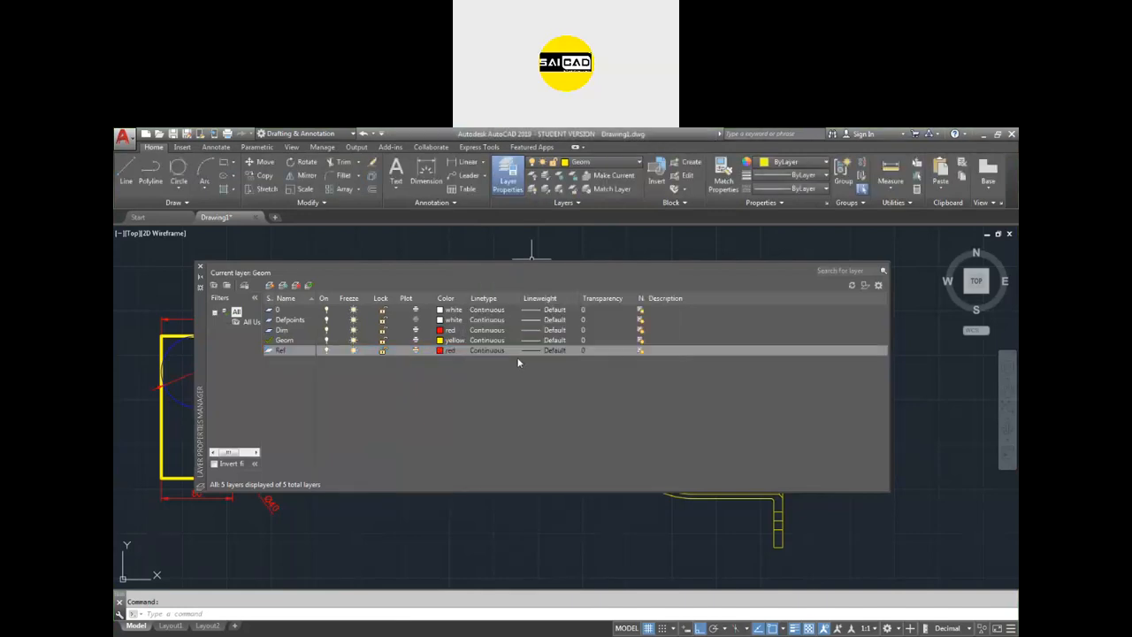
Step: Load the CENTER linetype from acadiso.lin and assign it to the Ref layer
{"action": "left_click", "coordinate": [488, 351]}
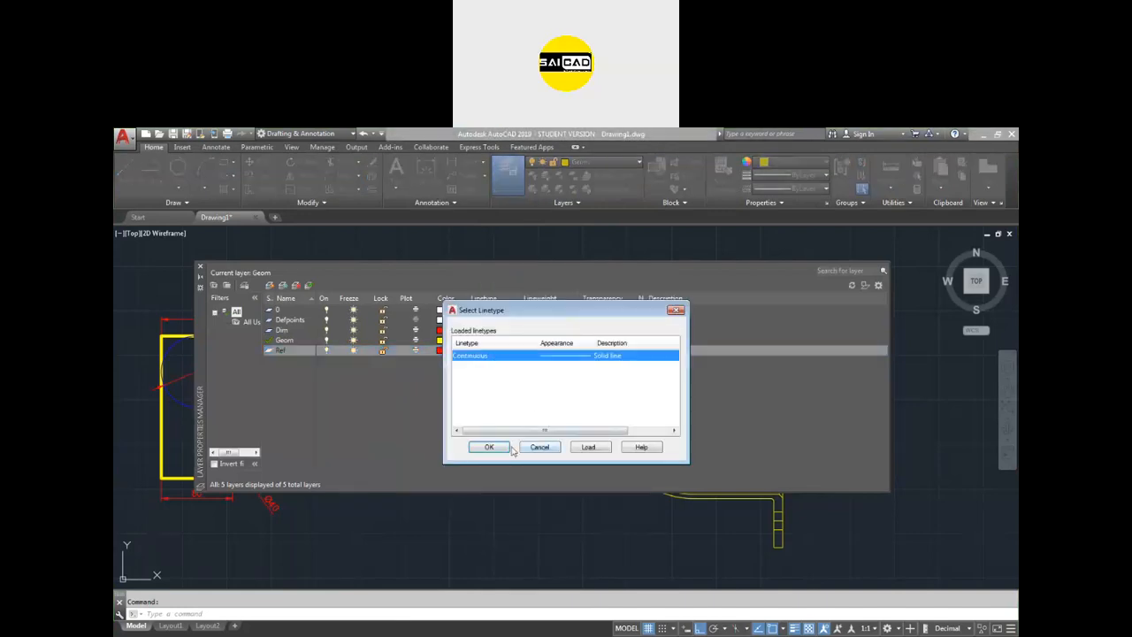
{"action": "left_click", "coordinate": [605, 393]}
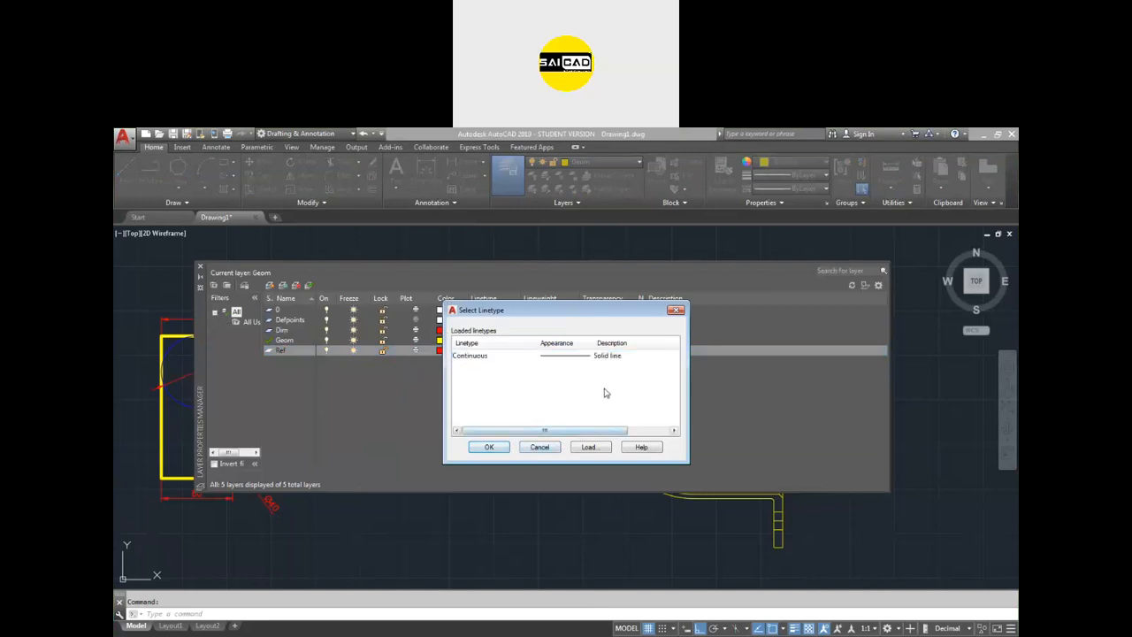
{"action": "left_click", "coordinate": [589, 447]}
{"action": "left_click", "coordinate": [554, 330]}
{"action": "scroll", "coordinate": [554, 380], "scroll_direction": "down", "scroll_amount": 4}
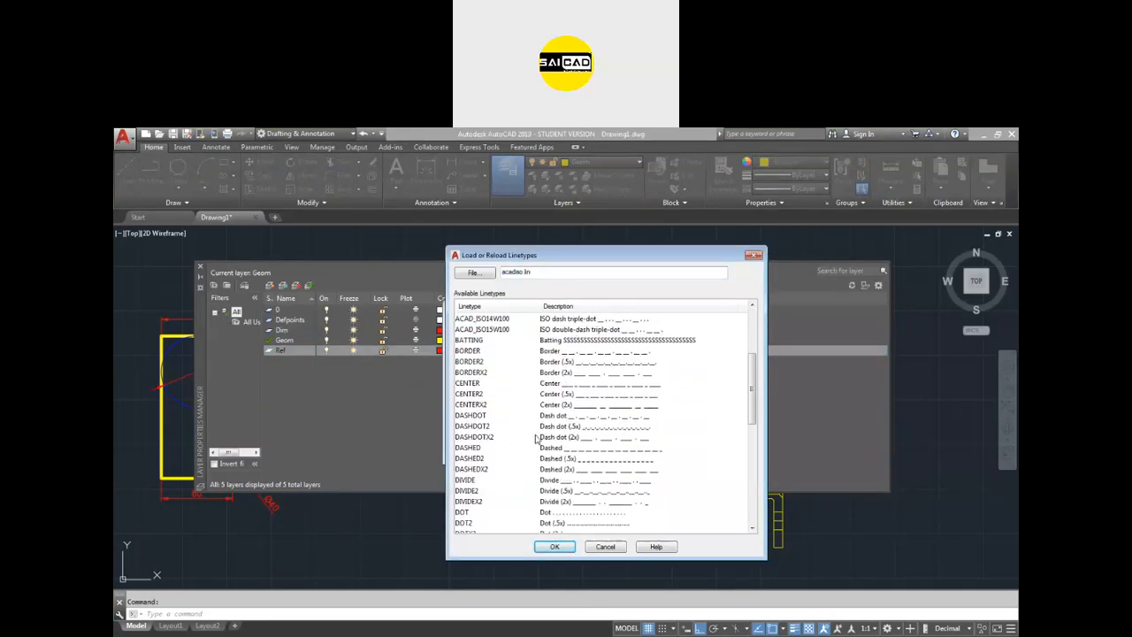
{"action": "left_click", "coordinate": [552, 386]}
{"action": "left_click", "coordinate": [555, 547]}
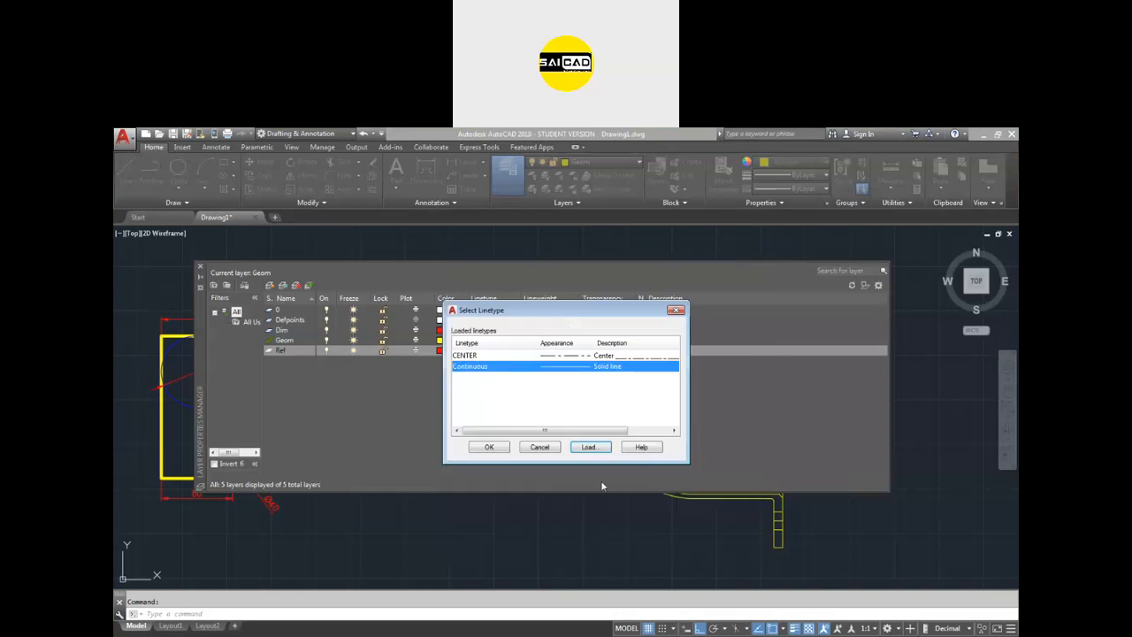
{"action": "left_click", "coordinate": [486, 448]}
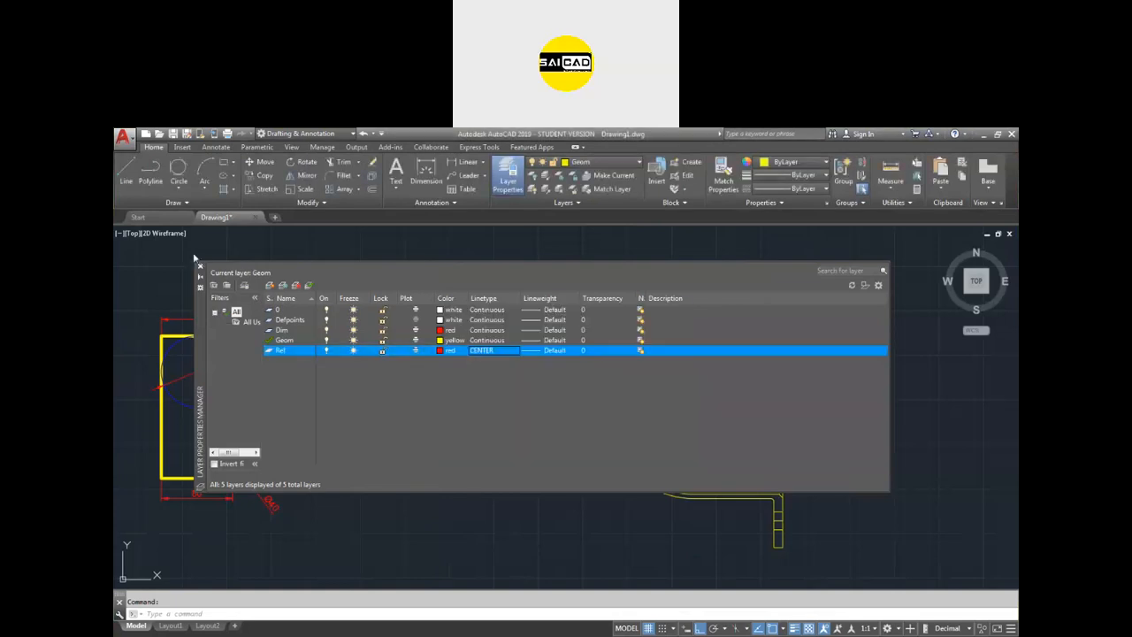
{"action": "left_click", "coordinate": [200, 266]}
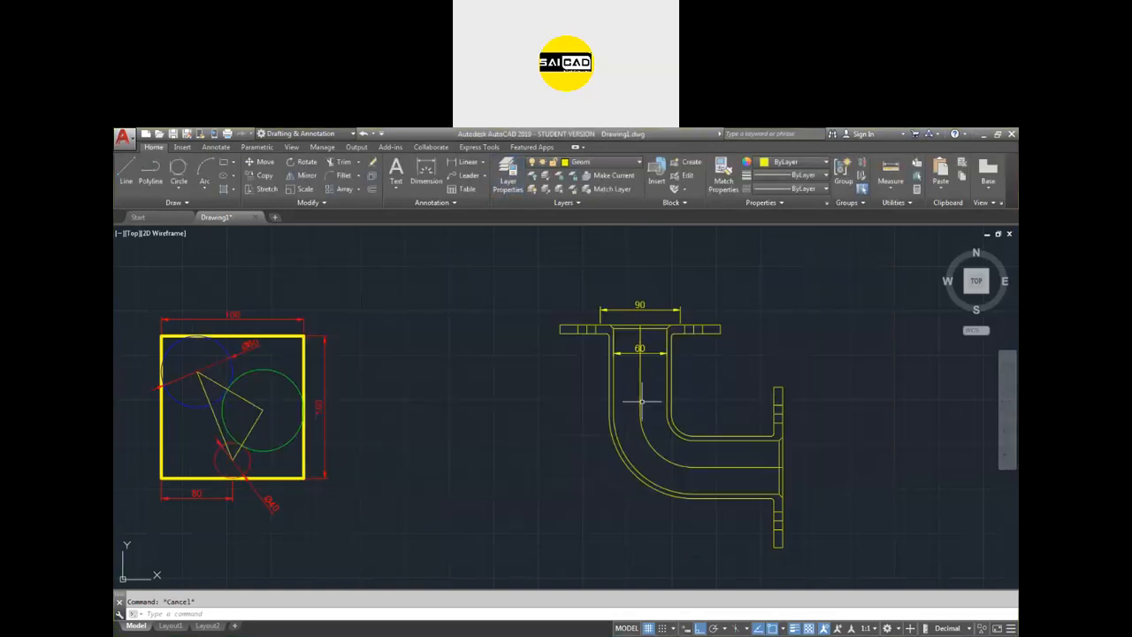
Step: Join the vertical line, bend arc and horizontal line of the pipe's centreline into one object
{"action": "left_click", "coordinate": [650, 442]}
{"action": "left_click", "coordinate": [708, 466]}
{"action": "left_click", "coordinate": [640, 394]}
{"action": "type", "text": "j"}
{"action": "key", "text": "Return"}
Step: Move the pipe bend's joined centreline to the Ref layer
{"action": "left_click", "coordinate": [640, 400]}
{"action": "left_click", "coordinate": [624, 164]}
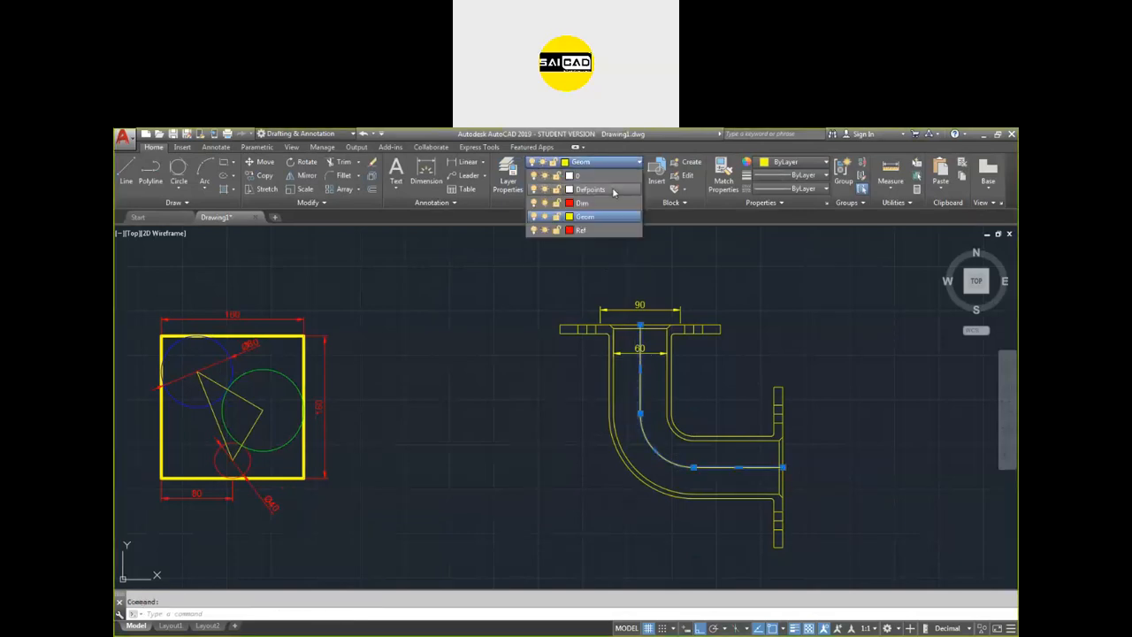
{"action": "left_click", "coordinate": [584, 209]}
{"action": "key", "text": "Escape"}
Step: Move the middle lines of the bolt holes in both flanges to the Ref layer
{"action": "scroll", "coordinate": [600, 339], "scroll_direction": "up", "scroll_amount": 3}
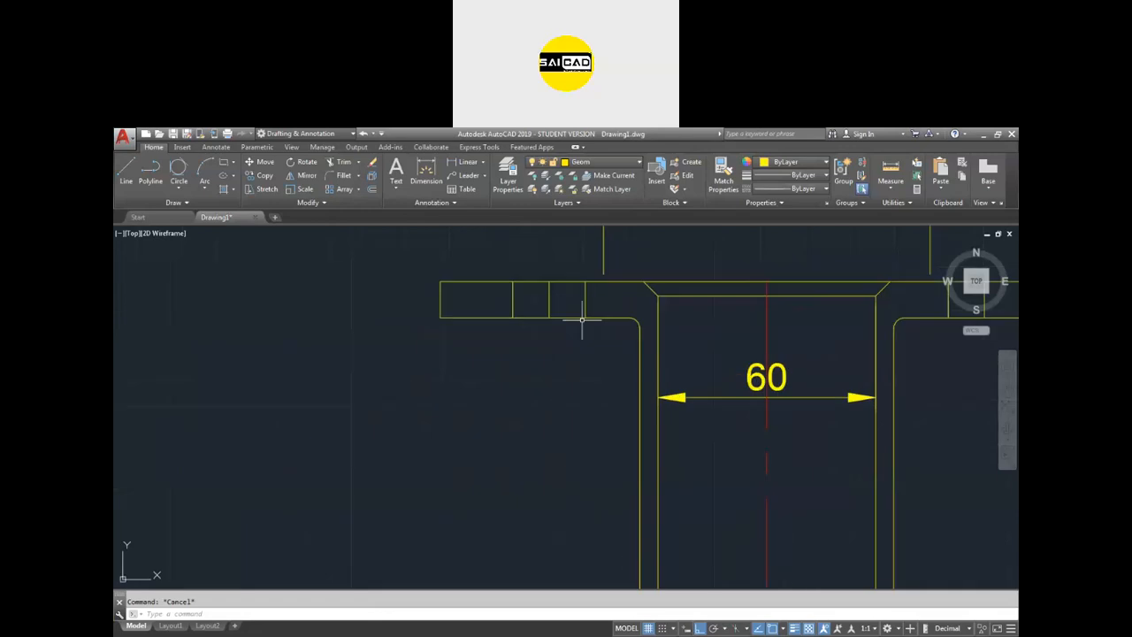
{"action": "left_click", "coordinate": [571, 309]}
{"action": "left_click", "coordinate": [542, 305]}
{"action": "scroll", "coordinate": [666, 324], "scroll_direction": "down", "scroll_amount": 2}
{"action": "left_click", "coordinate": [794, 312]}
{"action": "left_click", "coordinate": [788, 315]}
{"action": "left_click", "coordinate": [920, 455]}
{"action": "scroll", "coordinate": [918, 522], "scroll_direction": "down", "scroll_amount": 2}
{"action": "scroll", "coordinate": [907, 553], "scroll_direction": "up", "scroll_amount": 4}
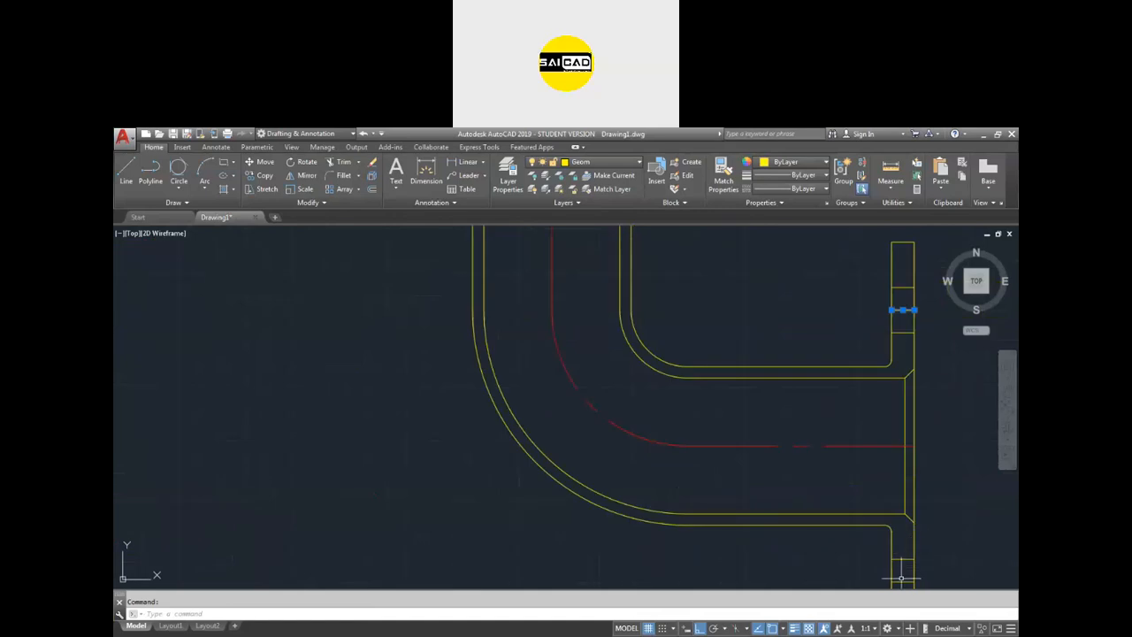
{"action": "left_click", "coordinate": [903, 578]}
{"action": "left_click", "coordinate": [911, 584]}
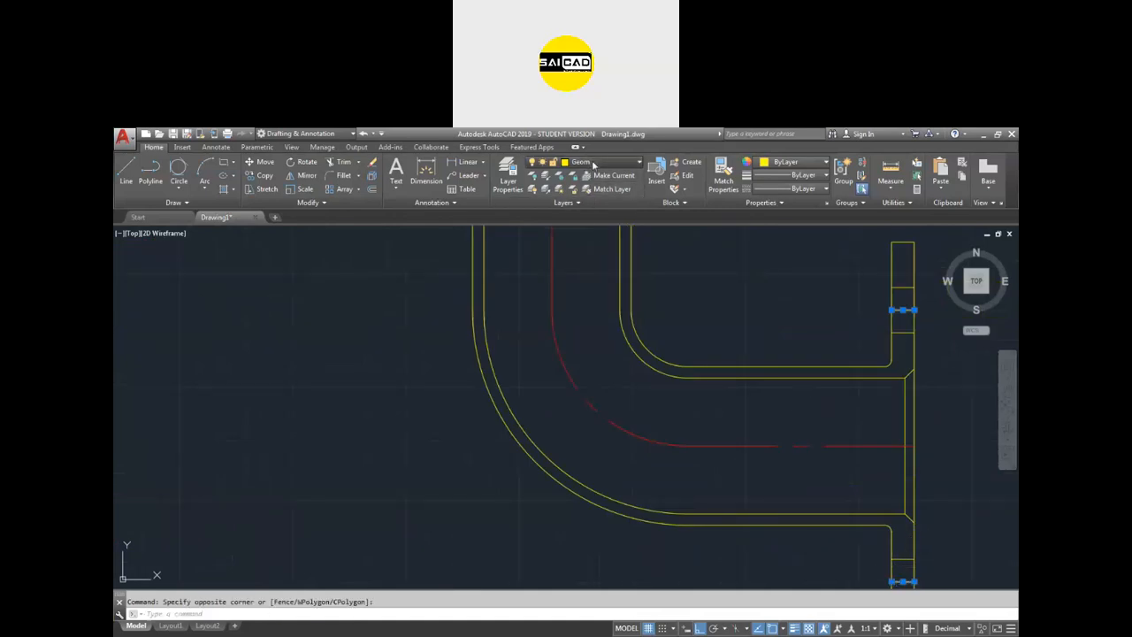
{"action": "left_click", "coordinate": [602, 162]}
{"action": "left_click", "coordinate": [589, 230]}
{"action": "scroll", "coordinate": [677, 319], "scroll_direction": "down", "scroll_amount": 2}
{"action": "key", "text": "Escape"}
Step: Move the 90 and 60 dimensions at the top flange to the Dim layer
{"action": "scroll", "coordinate": [637, 343], "scroll_direction": "down", "scroll_amount": 5}
{"action": "scroll", "coordinate": [602, 292], "scroll_direction": "up", "scroll_amount": 8}
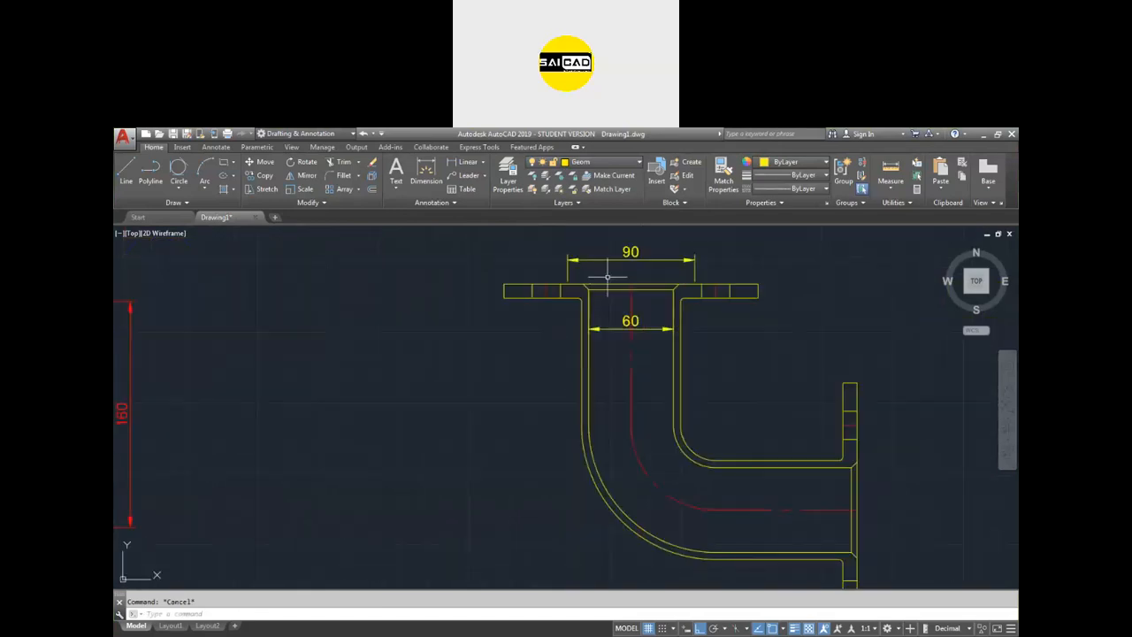
{"action": "left_click", "coordinate": [632, 271]}
{"action": "left_click", "coordinate": [614, 249]}
{"action": "left_click", "coordinate": [649, 330]}
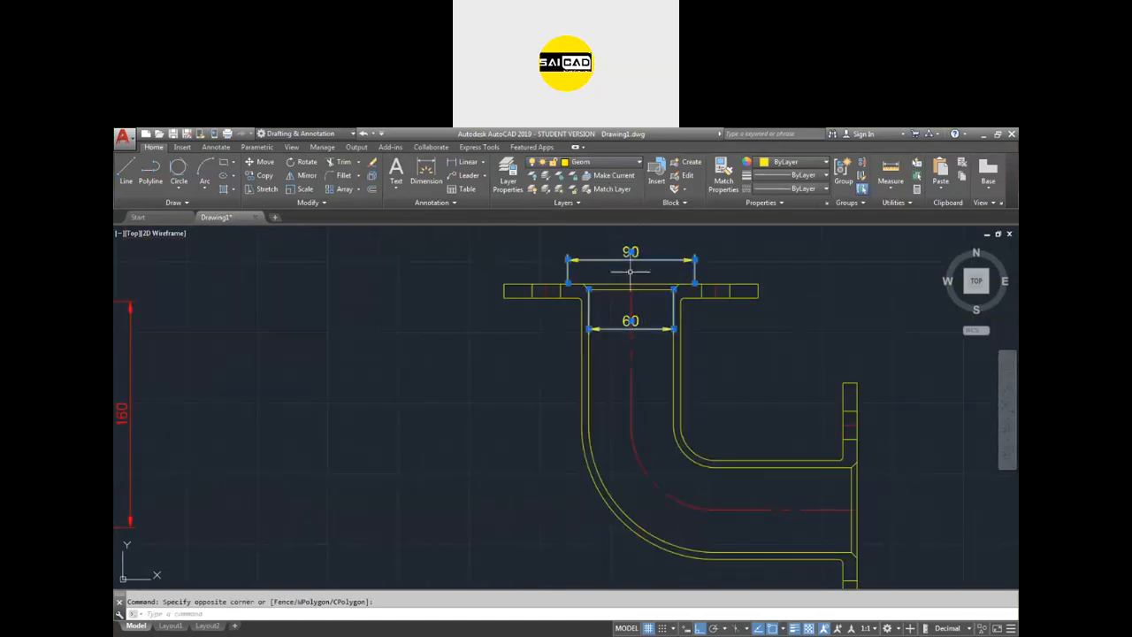
{"action": "left_click", "coordinate": [602, 162]}
{"action": "left_click", "coordinate": [584, 182]}
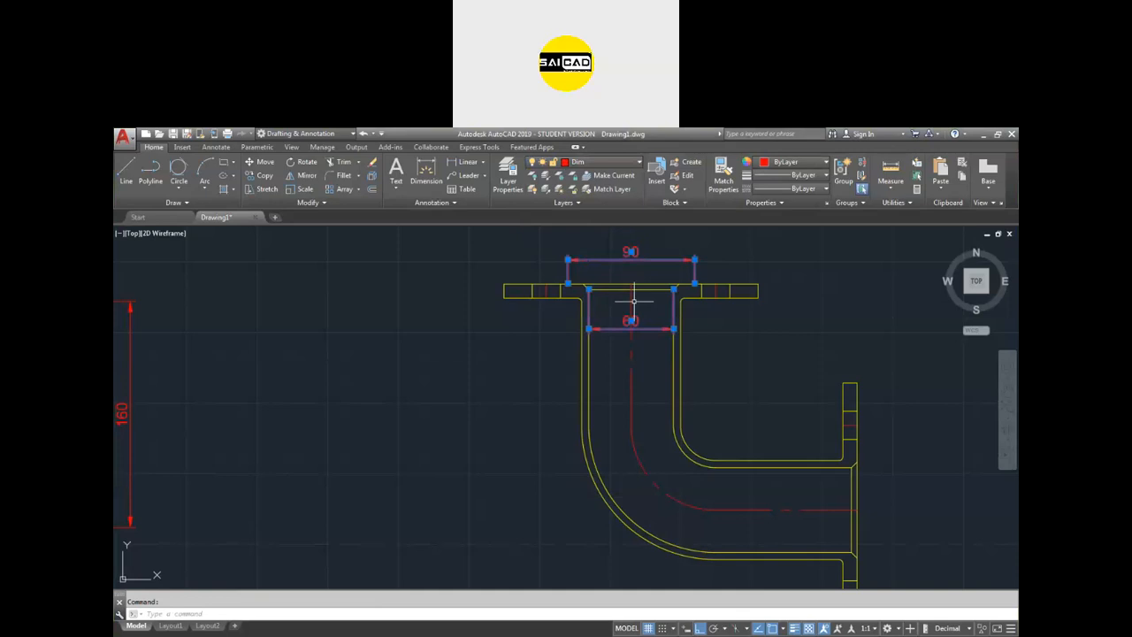
Step: Start a hatch that fills the outer and inner pipe walls together with the adjoining flange sections between the bolt holes
{"action": "scroll", "coordinate": [627, 292], "scroll_direction": "down", "scroll_amount": 2}
{"action": "scroll", "coordinate": [663, 336], "scroll_direction": "up", "scroll_amount": 2}
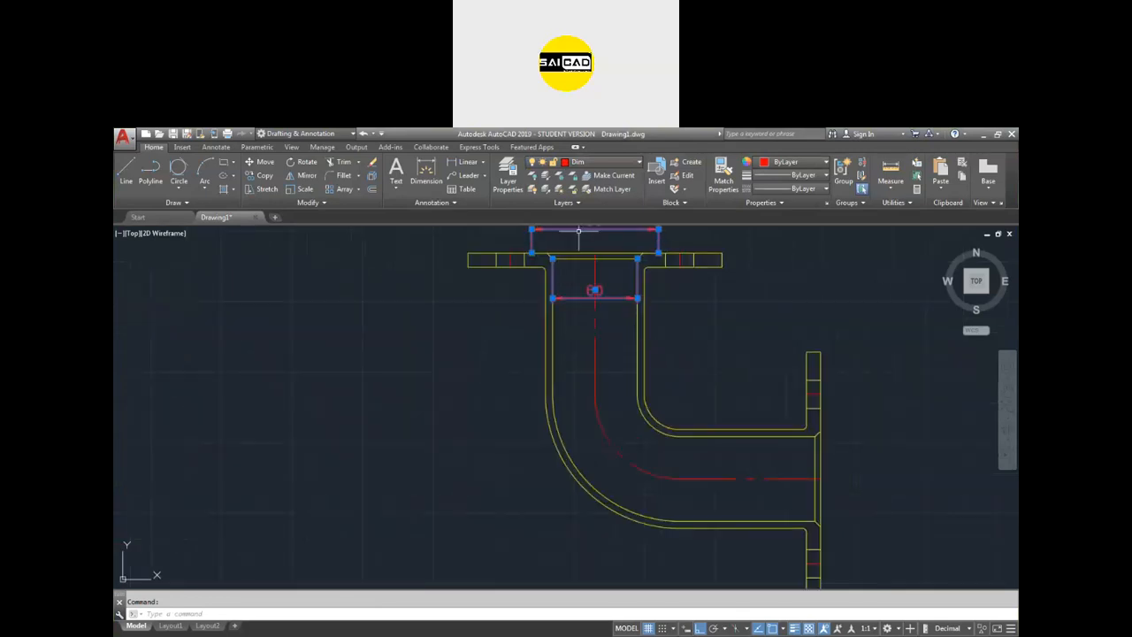
{"action": "scroll", "coordinate": [531, 330], "scroll_direction": "down", "scroll_amount": 2}
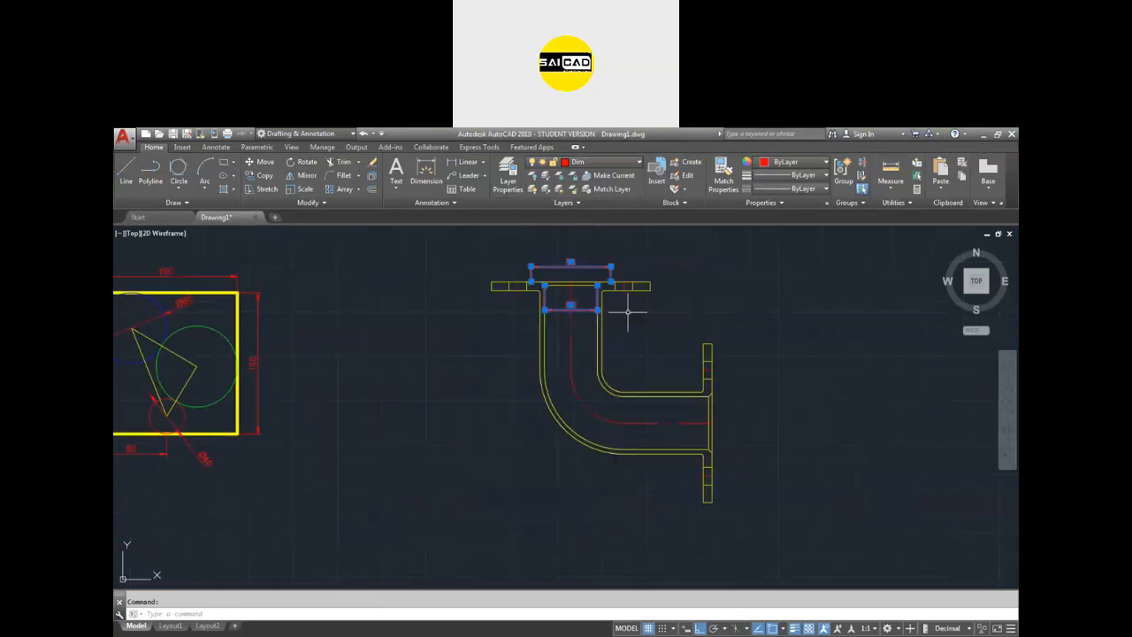
{"action": "type", "text": "h"}
{"action": "key", "text": "Return"}
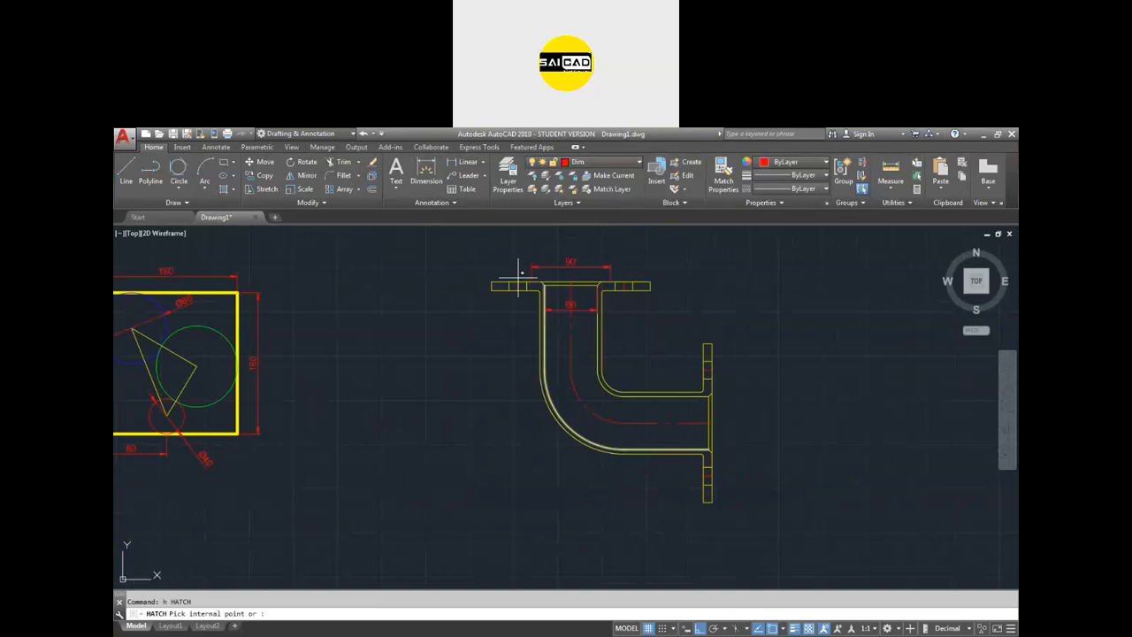
{"action": "scroll", "coordinate": [519, 275], "scroll_direction": "up", "scroll_amount": 2}
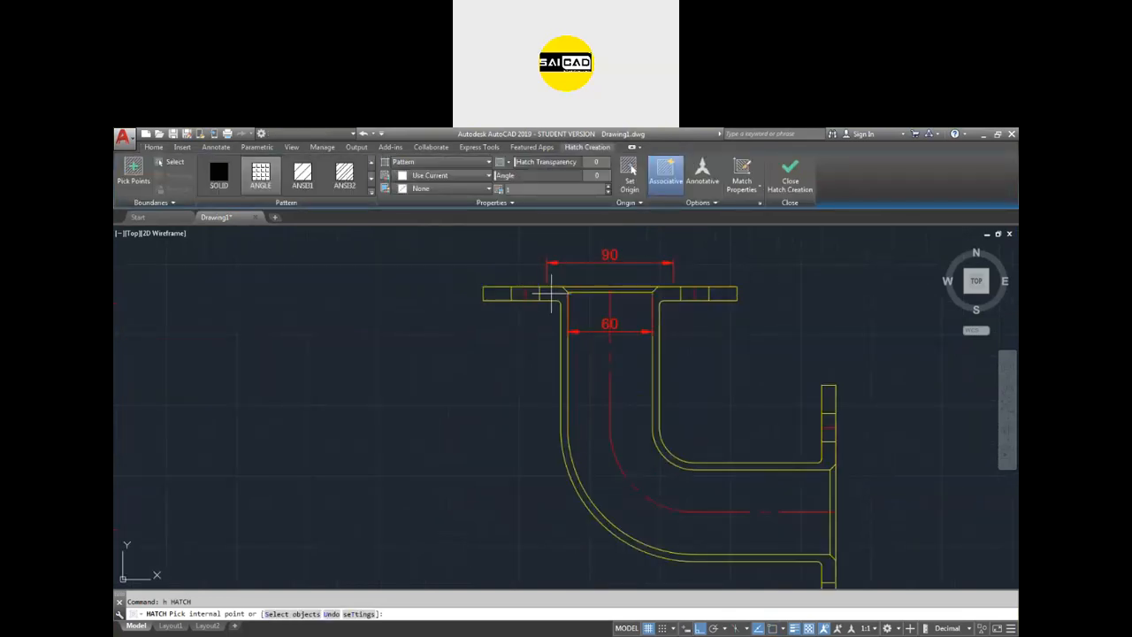
{"action": "left_click", "coordinate": [553, 295]}
{"action": "scroll", "coordinate": [667, 295], "scroll_direction": "up", "scroll_amount": 2}
{"action": "left_click", "coordinate": [665, 293]}
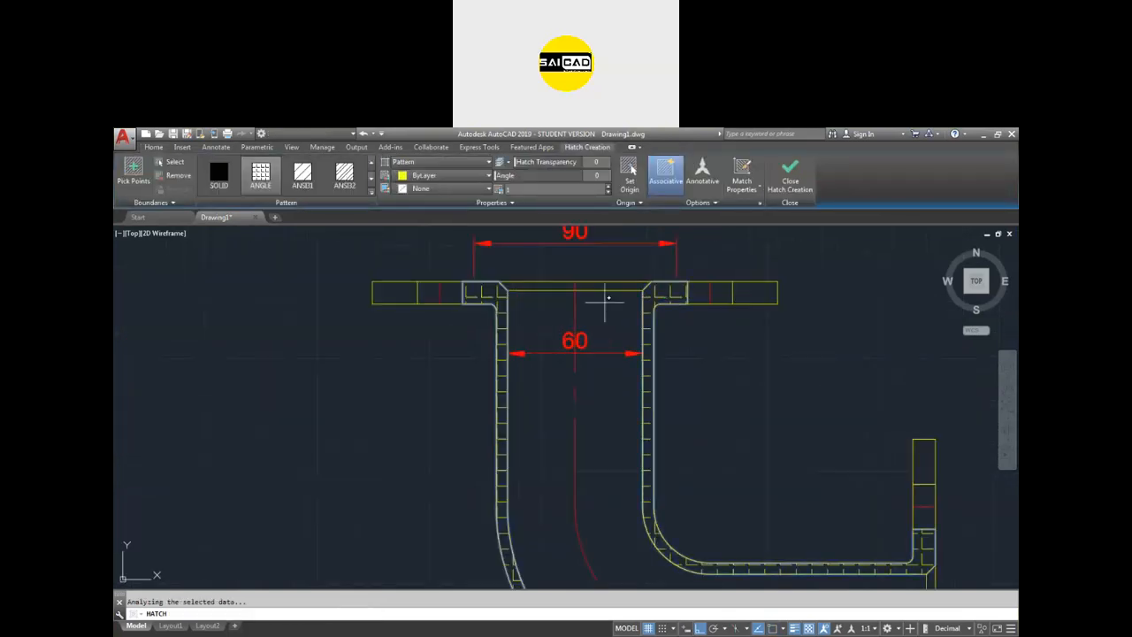
Step: Extend the hatch to the outer ends of both flanges beyond the bolt holes and finish it with the ANSI31 pattern
{"action": "left_click", "coordinate": [398, 291]}
{"action": "left_click", "coordinate": [769, 296]}
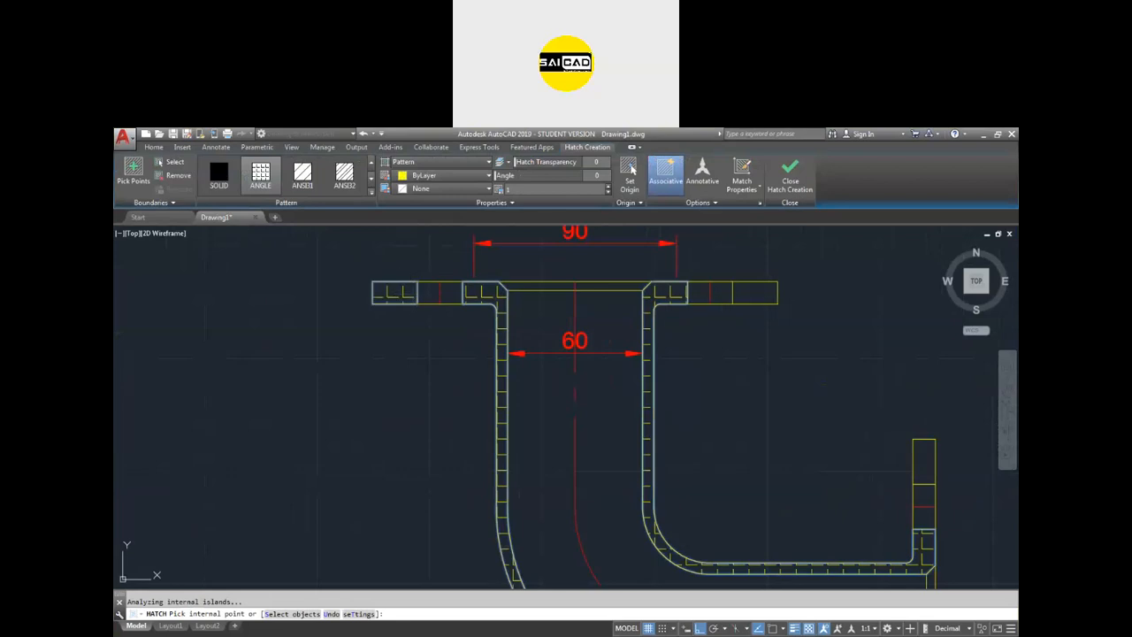
{"action": "left_click", "coordinate": [916, 460]}
{"action": "middle_click_drag", "start_coordinate": [859, 435], "coordinate": [755, 281]}
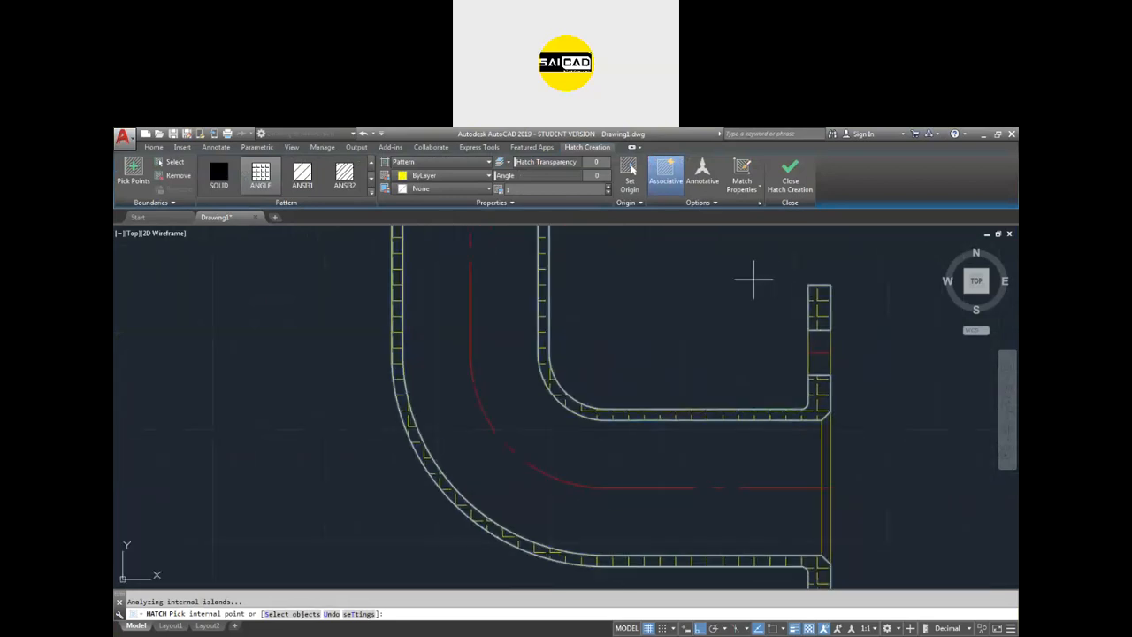
{"action": "middle_click_drag", "start_coordinate": [832, 549], "coordinate": [808, 416]}
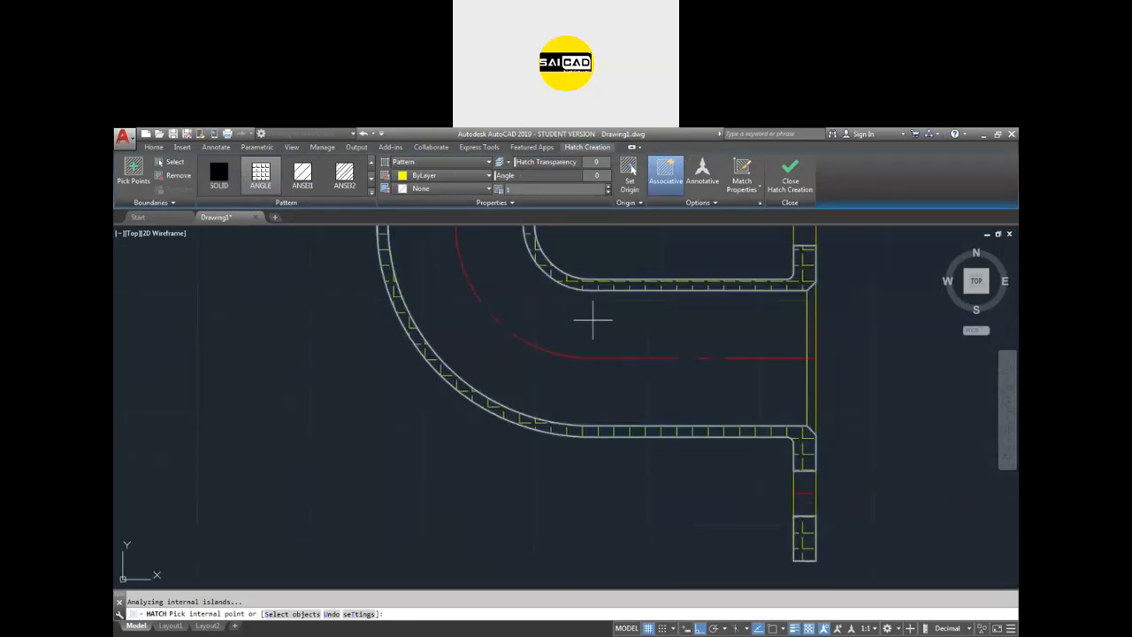
{"action": "left_click", "coordinate": [302, 175]}
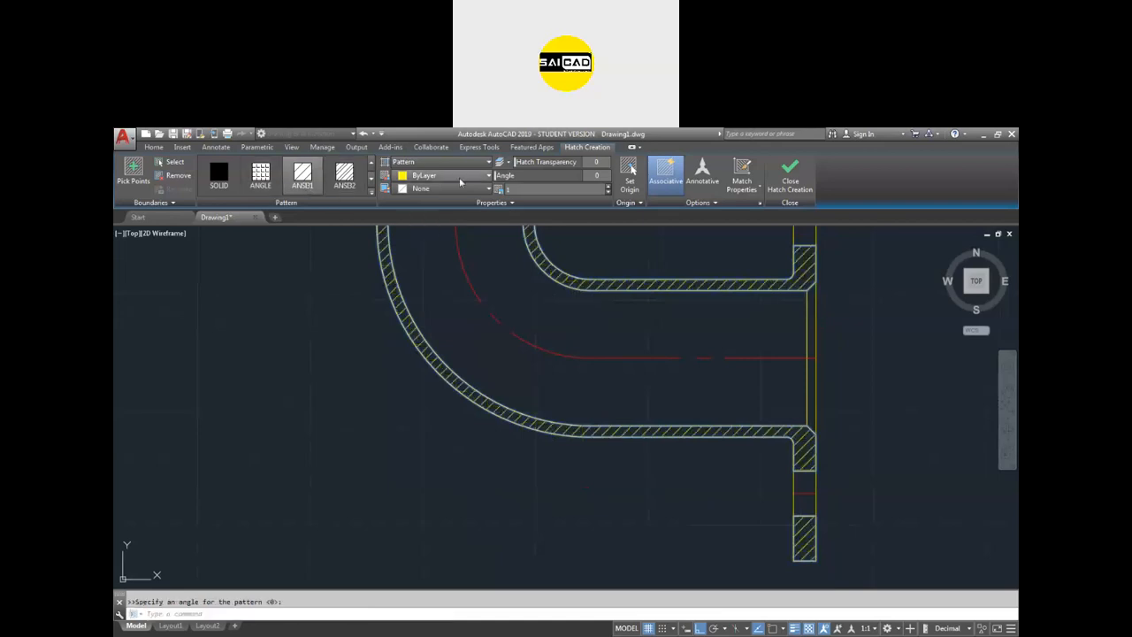
{"action": "left_click", "coordinate": [777, 182]}
Step: Create a new layer named Hatch for the section hatching
{"action": "scroll", "coordinate": [577, 505], "scroll_direction": "down", "scroll_amount": 4}
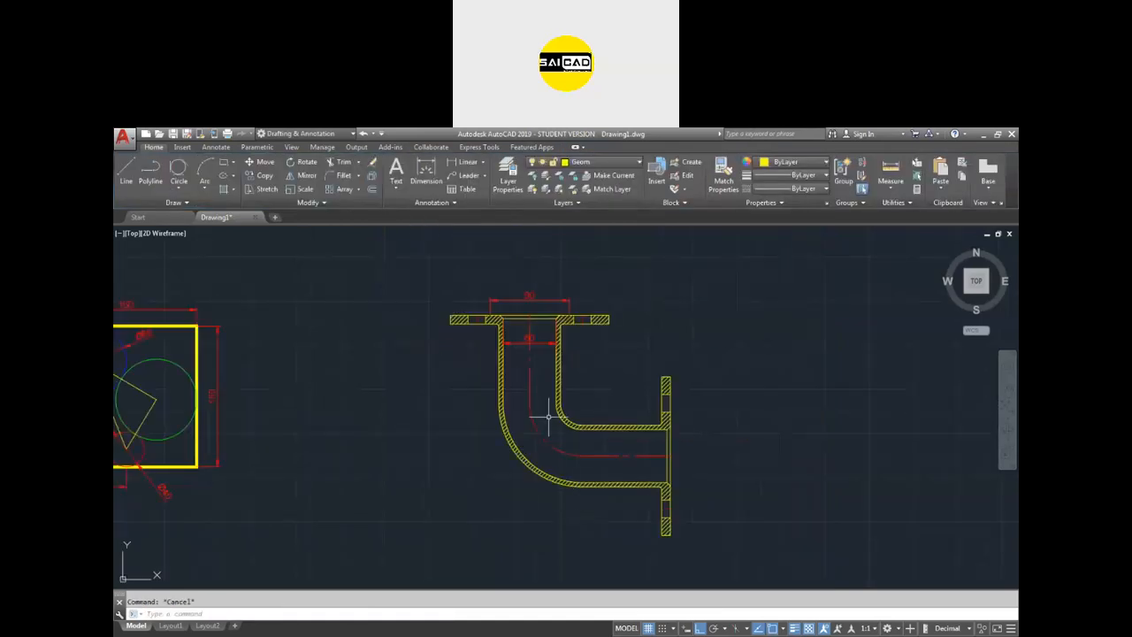
{"action": "scroll", "coordinate": [552, 413], "scroll_direction": "up", "scroll_amount": 6}
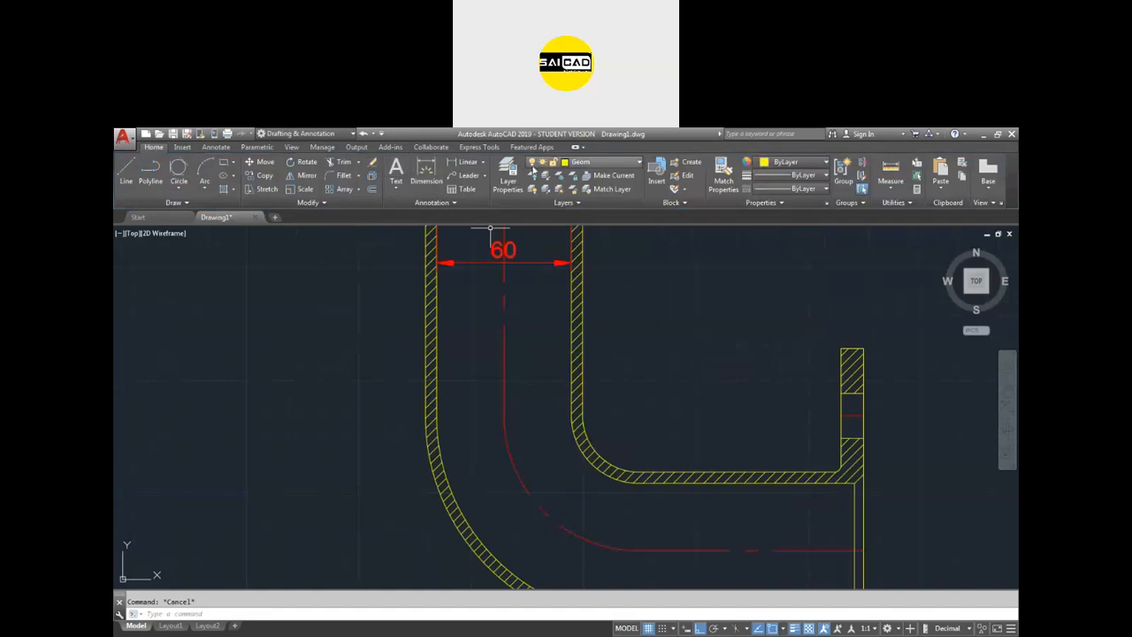
{"action": "left_click", "coordinate": [508, 173]}
{"action": "right_click", "coordinate": [567, 428]}
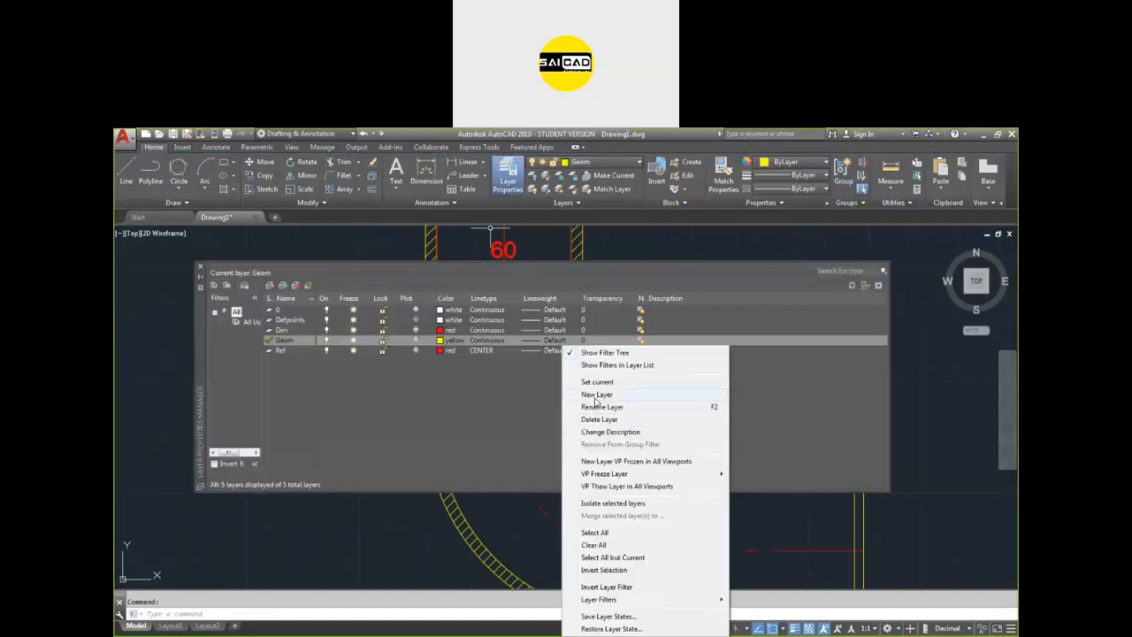
{"action": "left_click", "coordinate": [597, 394]}
{"action": "type", "text": "Hatch"}
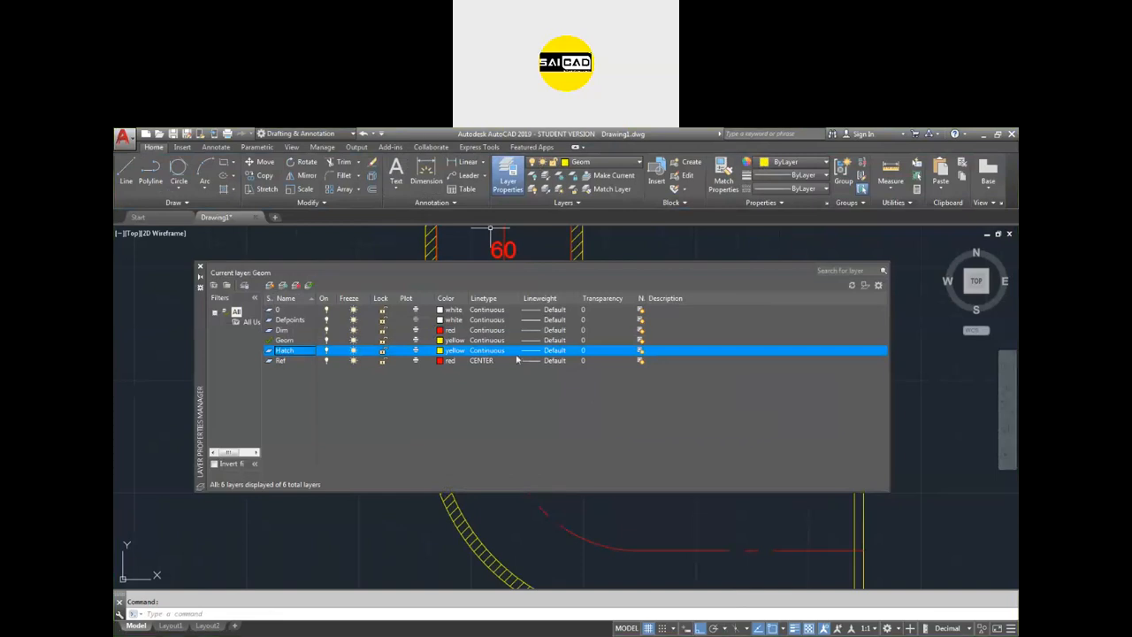
Step: Set the Hatch layer's colour to green and close the layer manager
{"action": "left_click", "coordinate": [441, 350]}
{"action": "left_click", "coordinate": [493, 408]}
{"action": "left_click", "coordinate": [548, 476]}
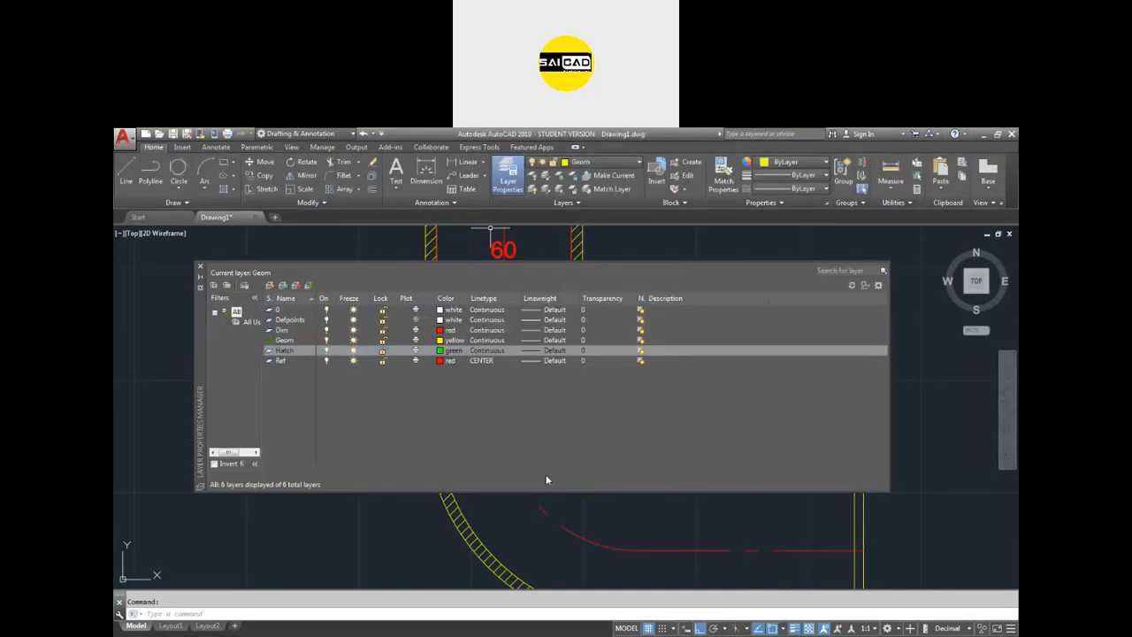
{"action": "left_click", "coordinate": [200, 267]}
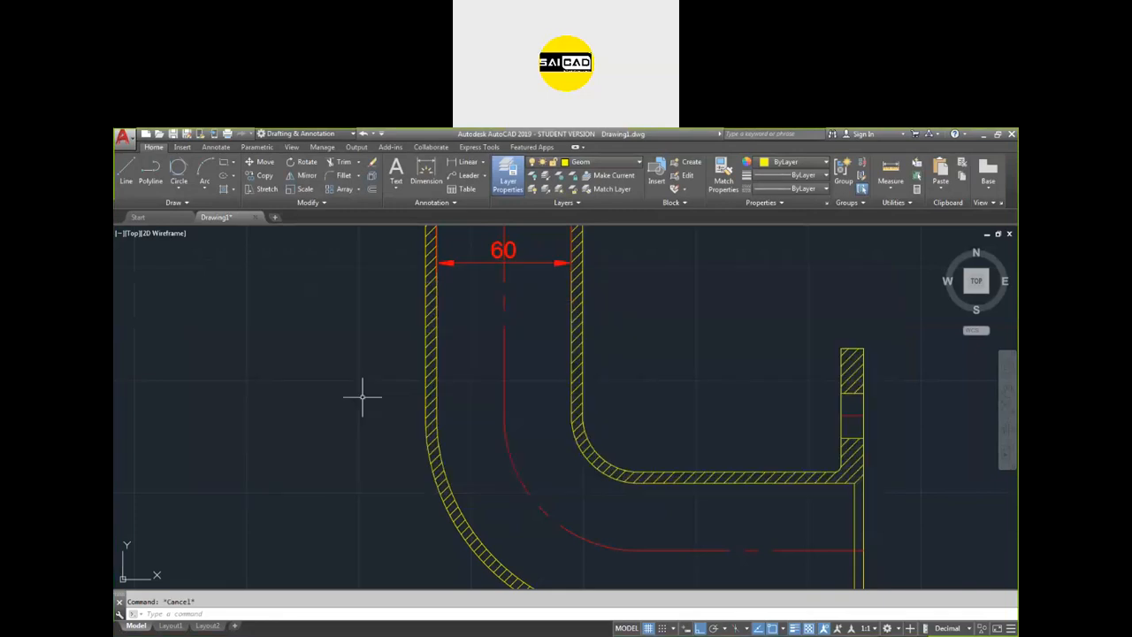
Step: Move the section hatch of the pipe bend and flanges from the Geom layer to the Hatch layer
{"action": "left_click", "coordinate": [428, 375]}
{"action": "left_click", "coordinate": [154, 146]}
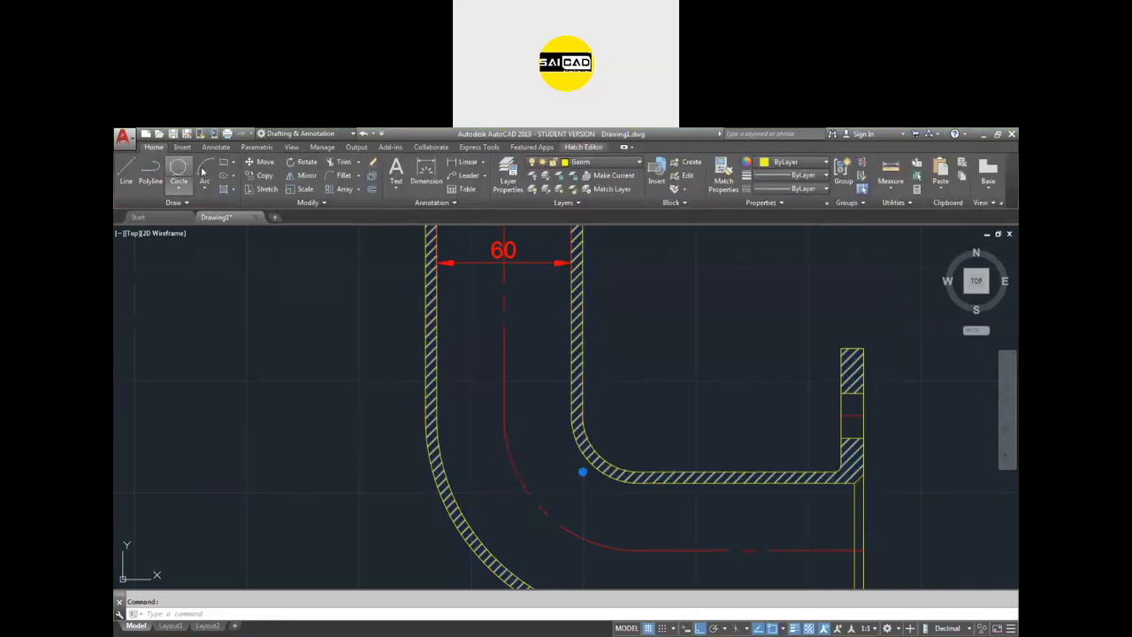
{"action": "left_click", "coordinate": [602, 162]}
{"action": "left_click", "coordinate": [596, 230]}
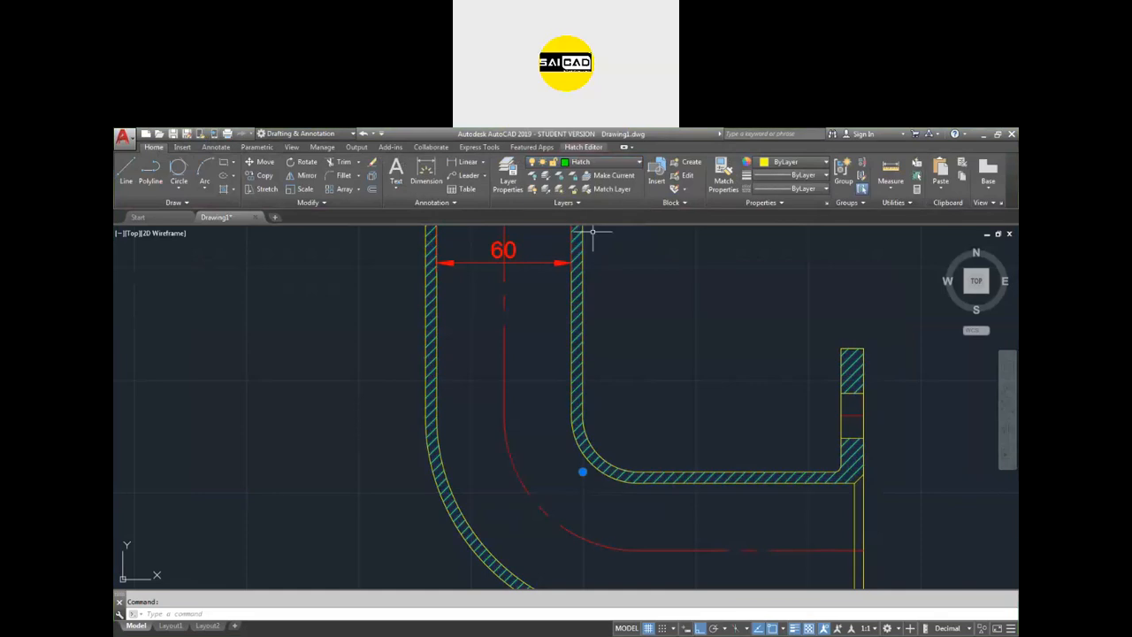
{"action": "key", "text": "Escape"}
{"action": "scroll", "coordinate": [588, 384], "scroll_direction": "down", "scroll_amount": 5}
{"action": "scroll", "coordinate": [589, 384], "scroll_direction": "up", "scroll_amount": 4}
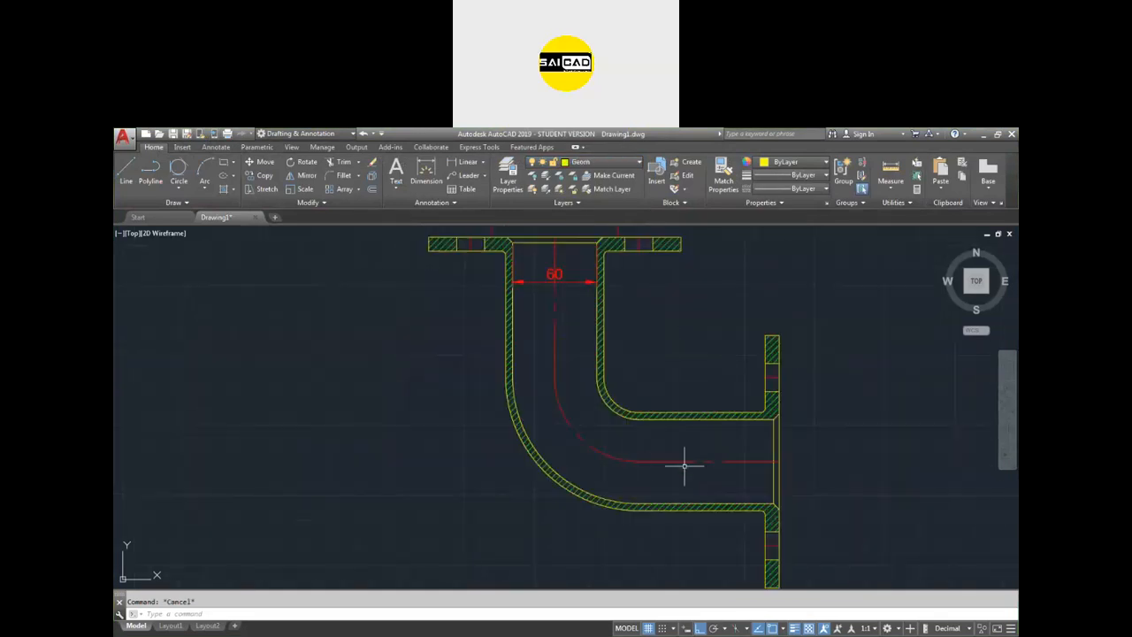
{"action": "scroll", "coordinate": [670, 435], "scroll_direction": "down", "scroll_amount": 2}
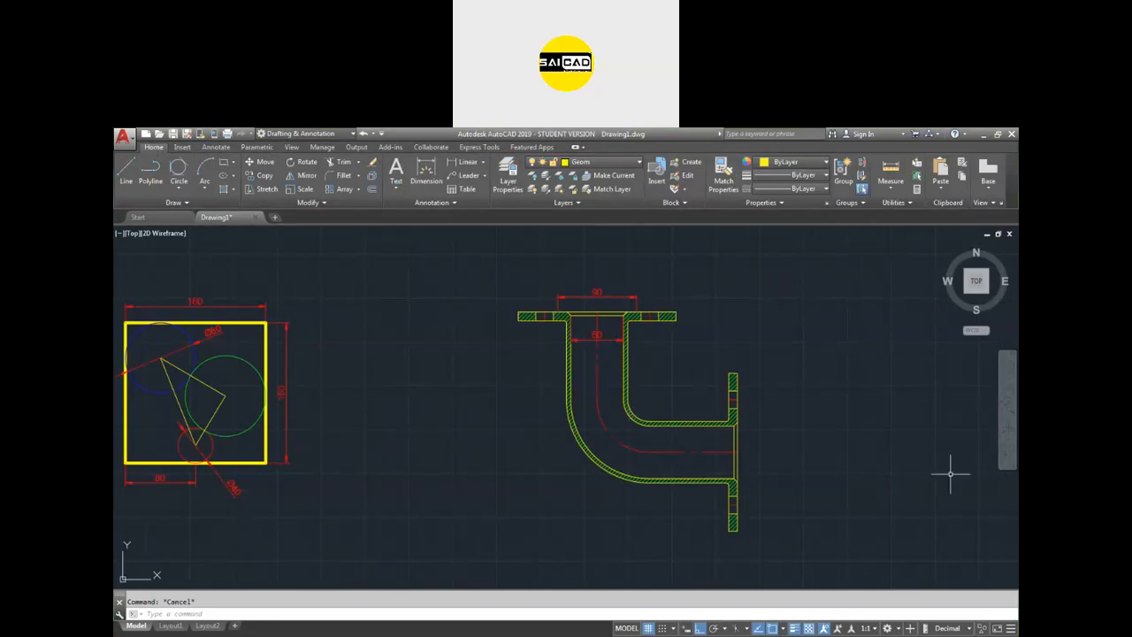
{"action": "key", "text": "alt+Tab"}
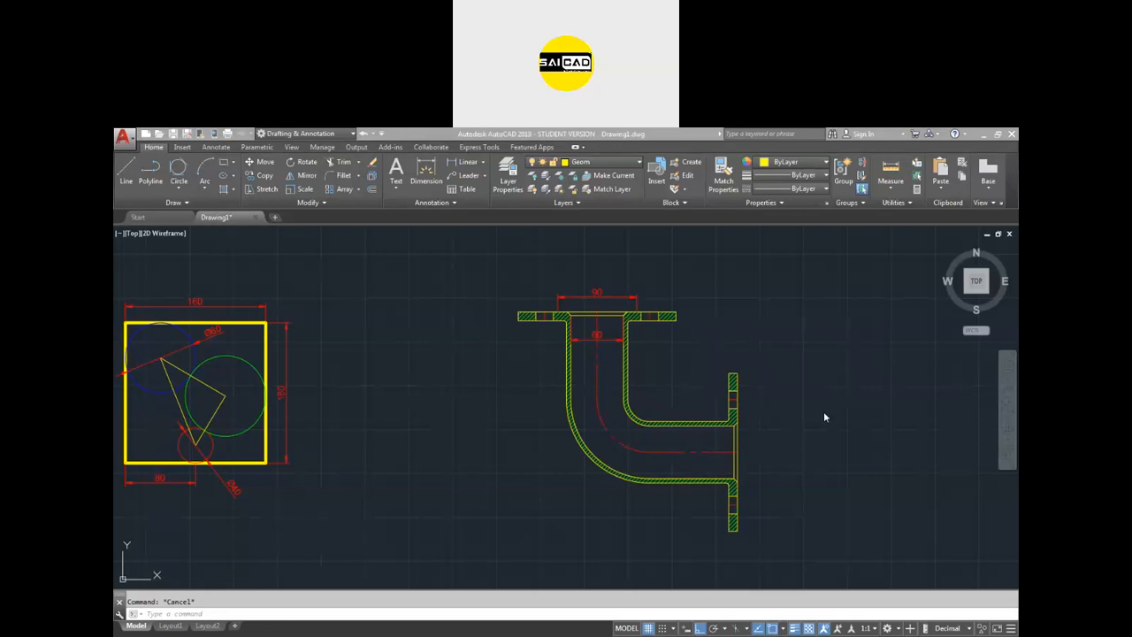
Step: Add a multileader with the text dsfsdfsdf, pointing at an angle to the top edge of the upper flange, with Ortho off
{"action": "scroll", "coordinate": [776, 355], "scroll_direction": "down", "scroll_amount": 3}
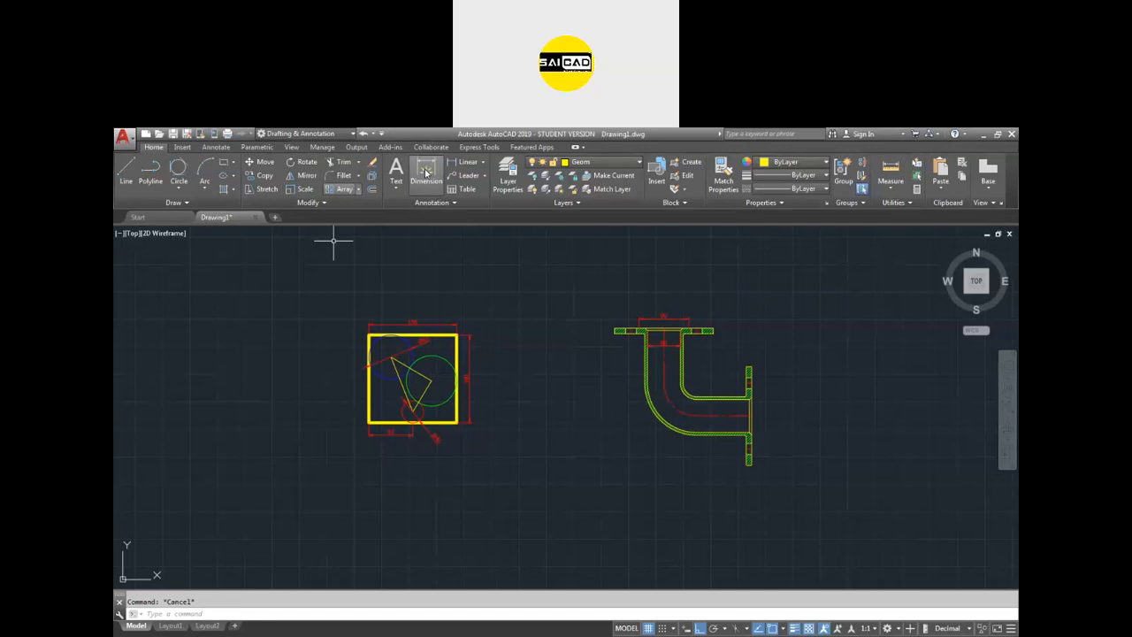
{"action": "left_click", "coordinate": [464, 175]}
{"action": "scroll", "coordinate": [619, 354], "scroll_direction": "up", "scroll_amount": 5}
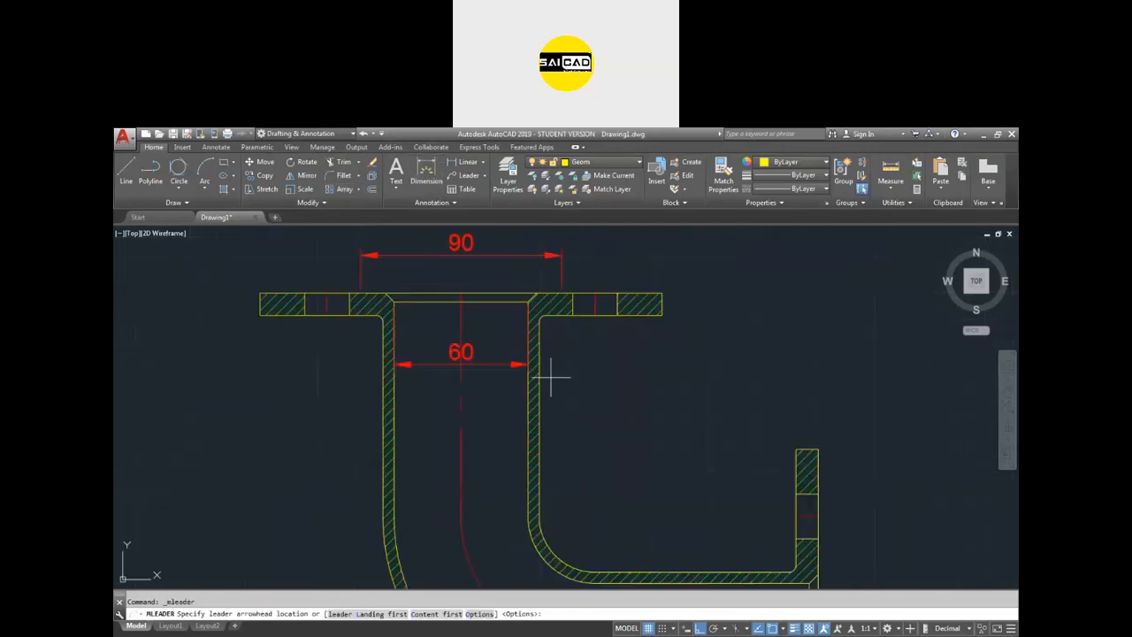
{"action": "scroll", "coordinate": [584, 328], "scroll_direction": "up", "scroll_amount": 2}
{"action": "left_click", "coordinate": [608, 367]}
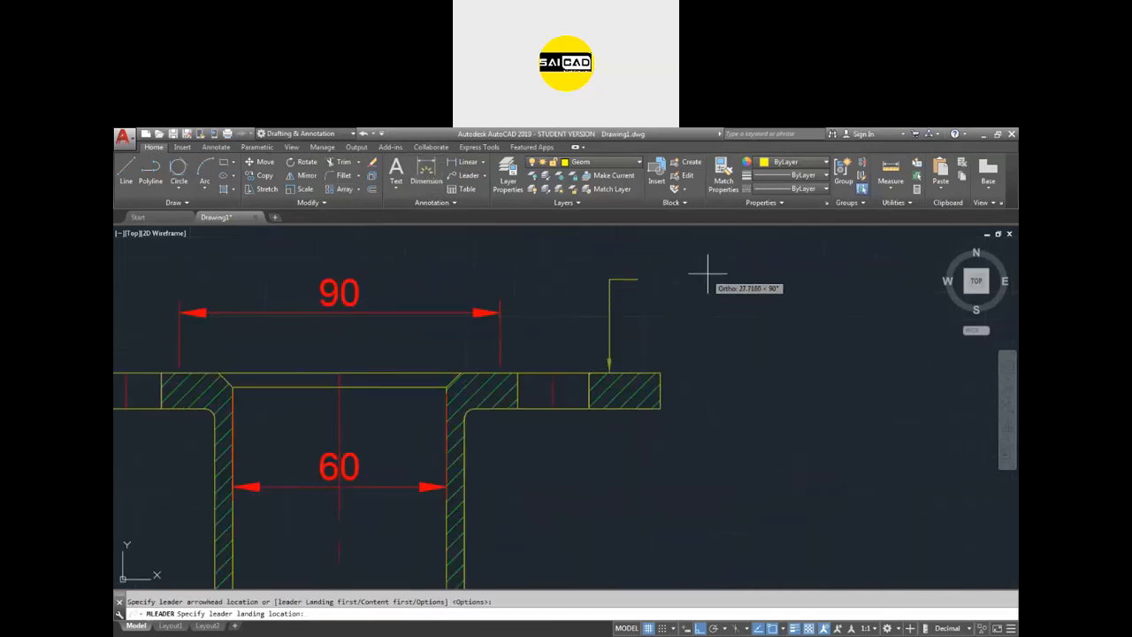
{"action": "key", "text": "F8"}
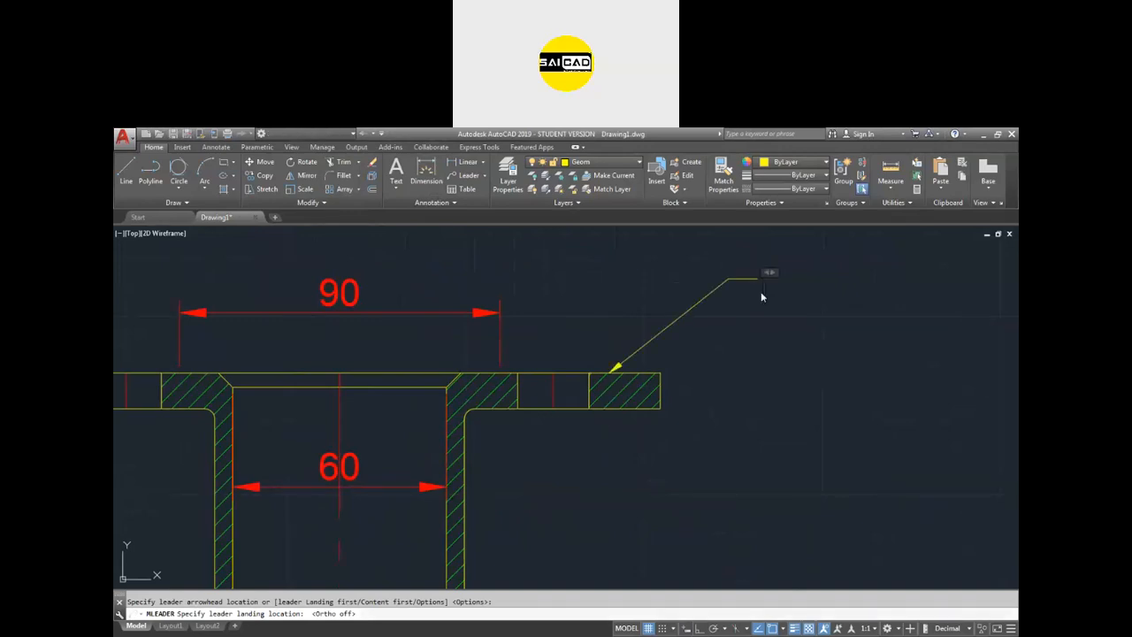
{"action": "left_click", "coordinate": [792, 316]}
{"action": "type", "text": "dsfsdfsdf"}
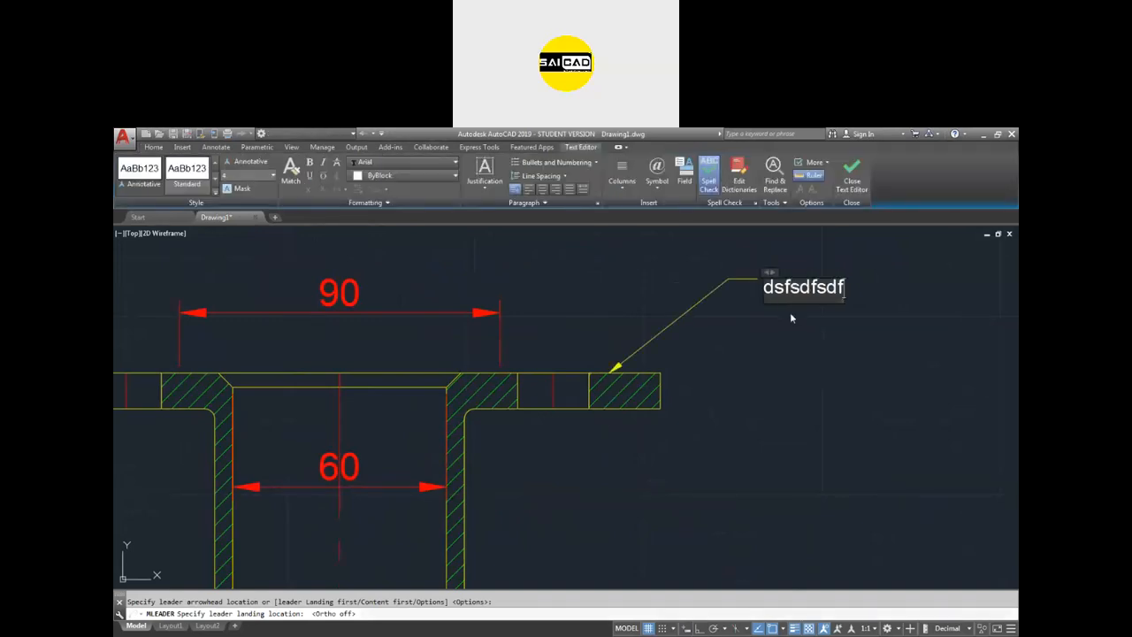
{"action": "left_click", "coordinate": [791, 316]}
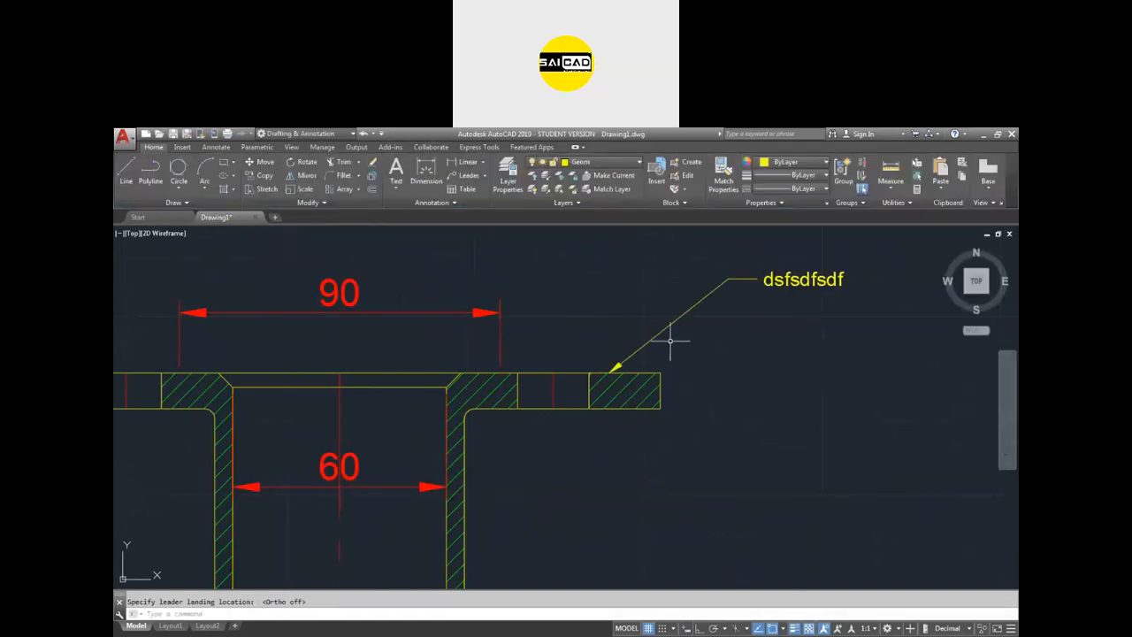
{"action": "scroll", "coordinate": [708, 327], "scroll_direction": "down", "scroll_amount": 2}
{"action": "scroll", "coordinate": [740, 329], "scroll_direction": "up", "scroll_amount": 2}
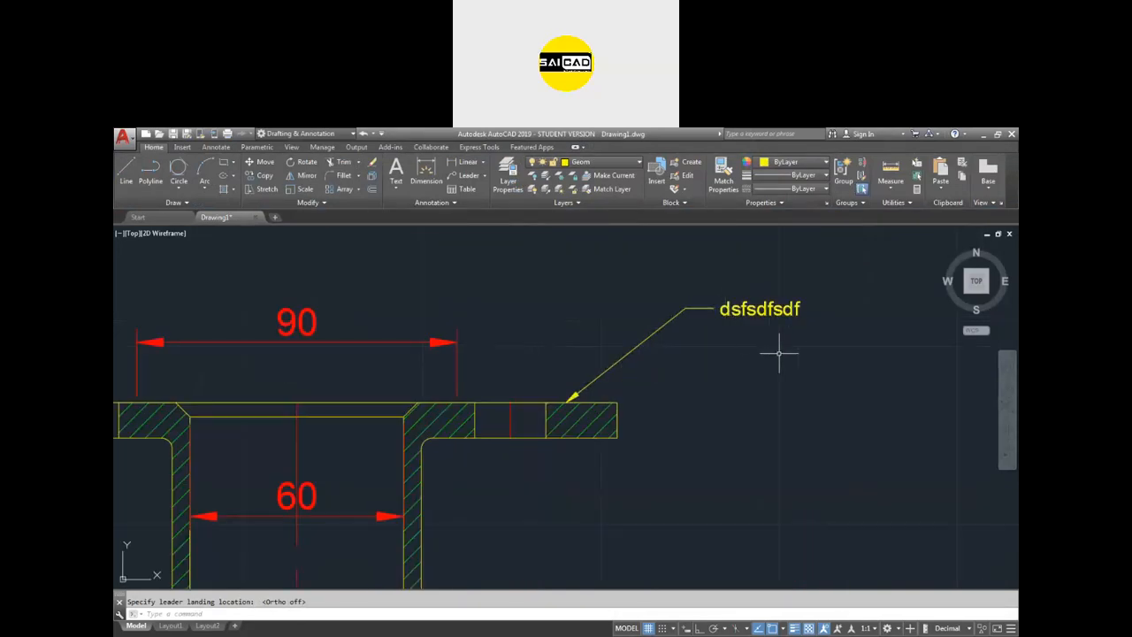
Step: Set the overall scale of the ISO-25 dimension style to 2.5 and close the style manager
{"action": "scroll", "coordinate": [624, 316], "scroll_direction": "down", "scroll_amount": 2}
{"action": "type", "text": "d"}
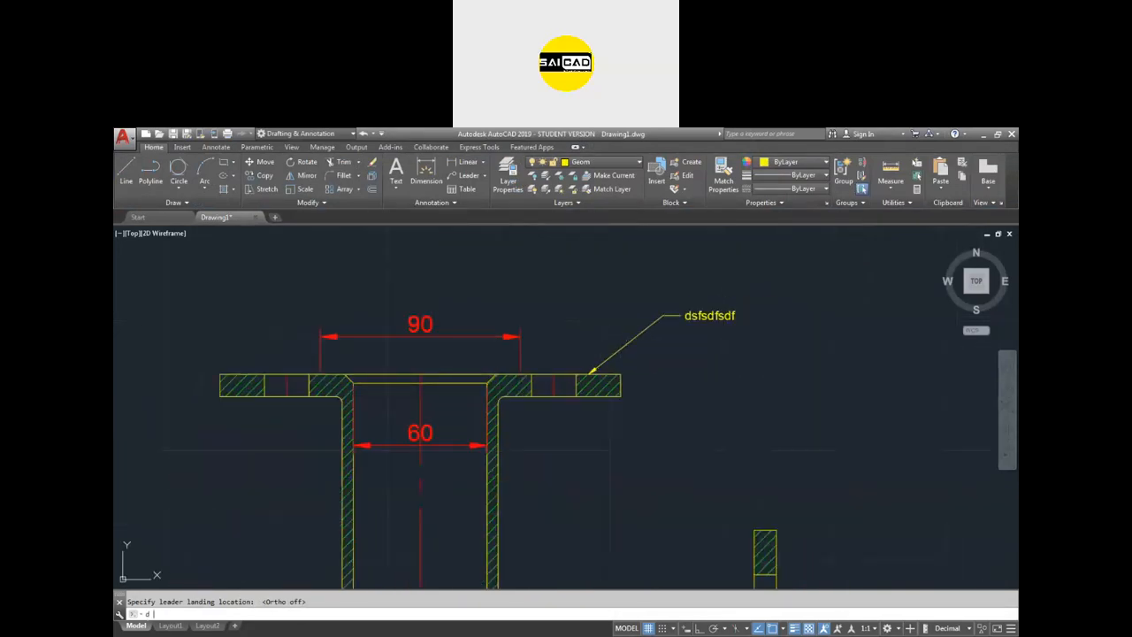
{"action": "key", "text": "Return"}
{"action": "left_click_drag", "start_coordinate": [506, 283], "coordinate": [204, 274]}
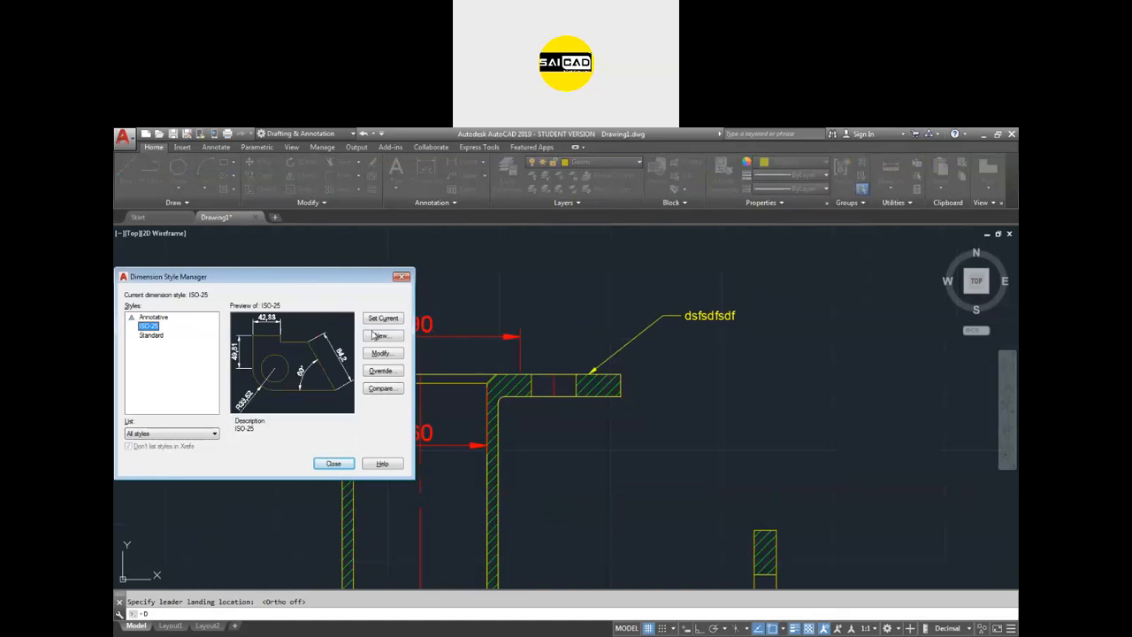
{"action": "left_click", "coordinate": [380, 352]}
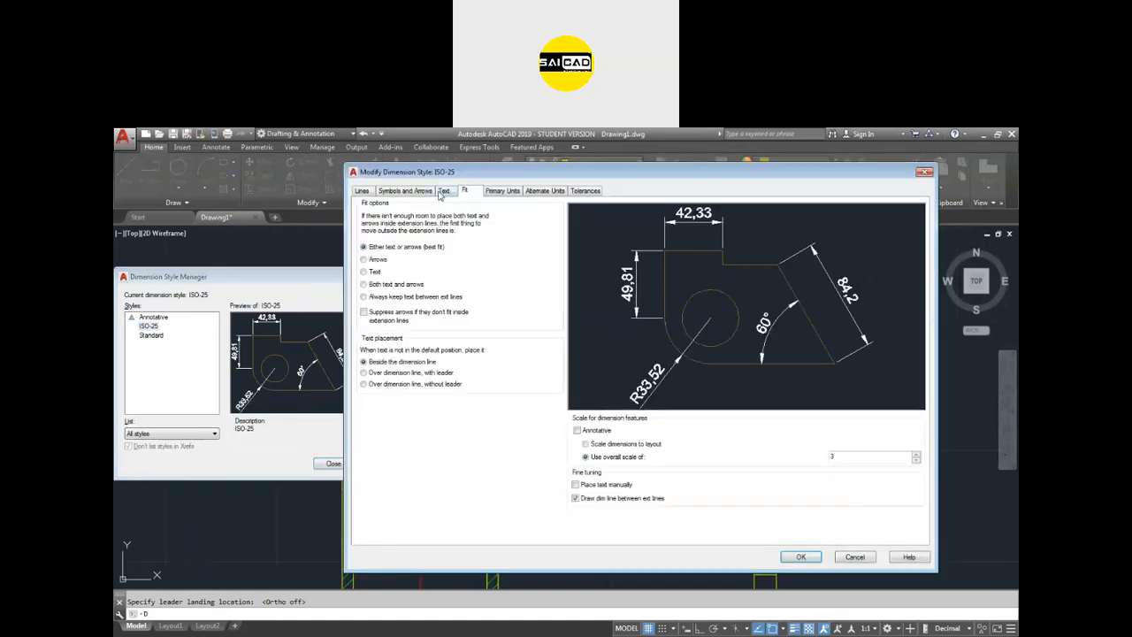
{"action": "left_click", "coordinate": [444, 191]}
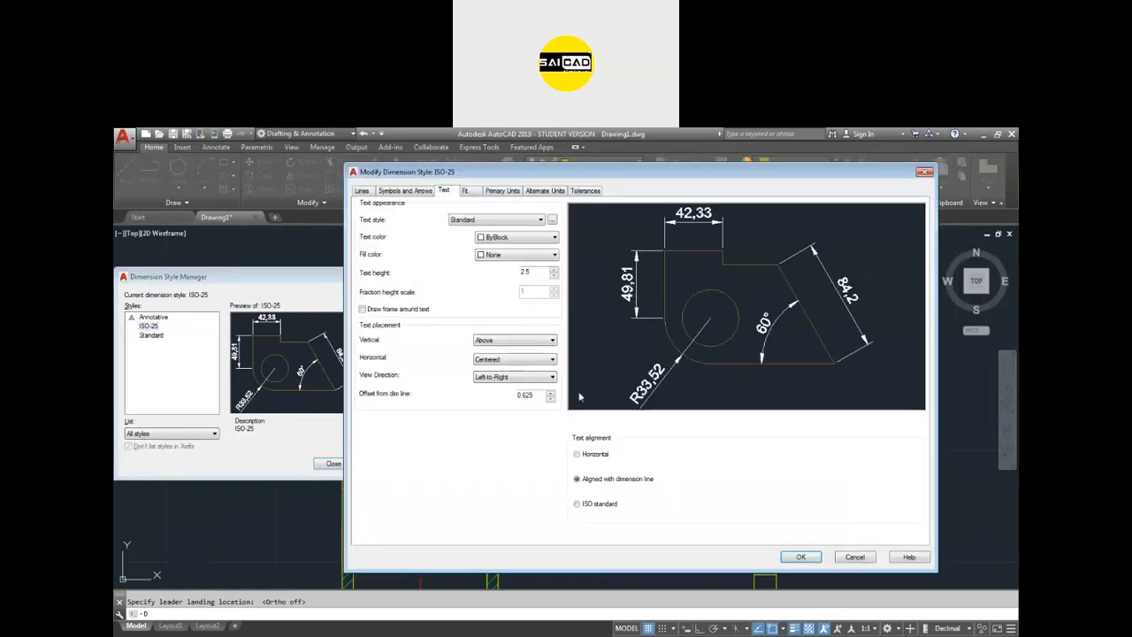
{"action": "left_click", "coordinate": [466, 191]}
{"action": "double_click", "coordinate": [836, 457]}
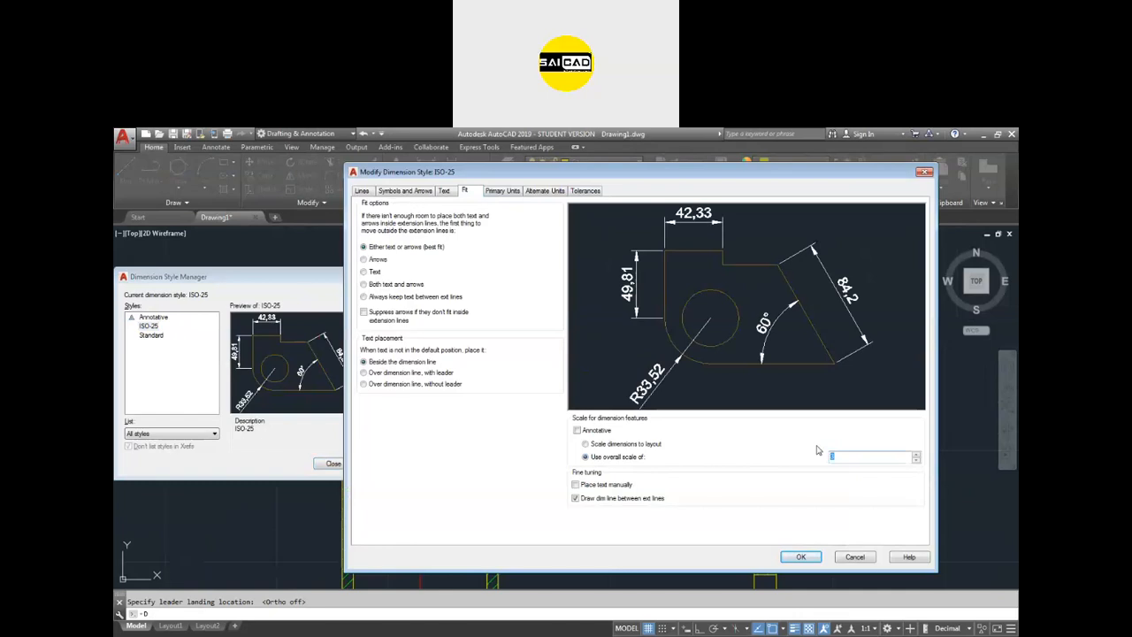
{"action": "type", "text": "2.5"}
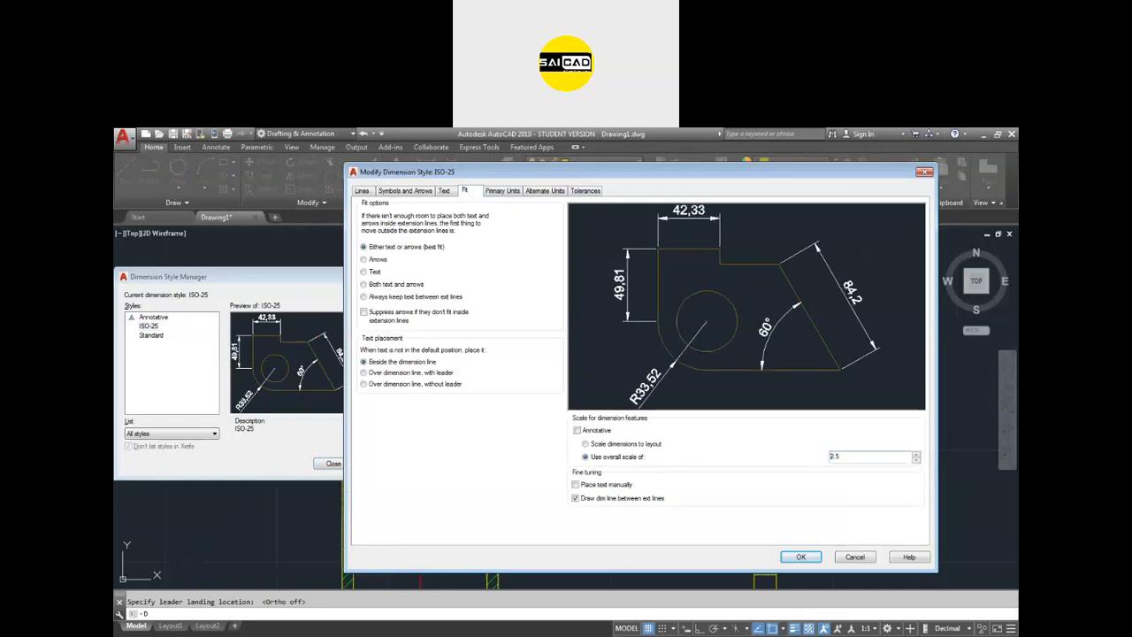
{"action": "left_click", "coordinate": [800, 560]}
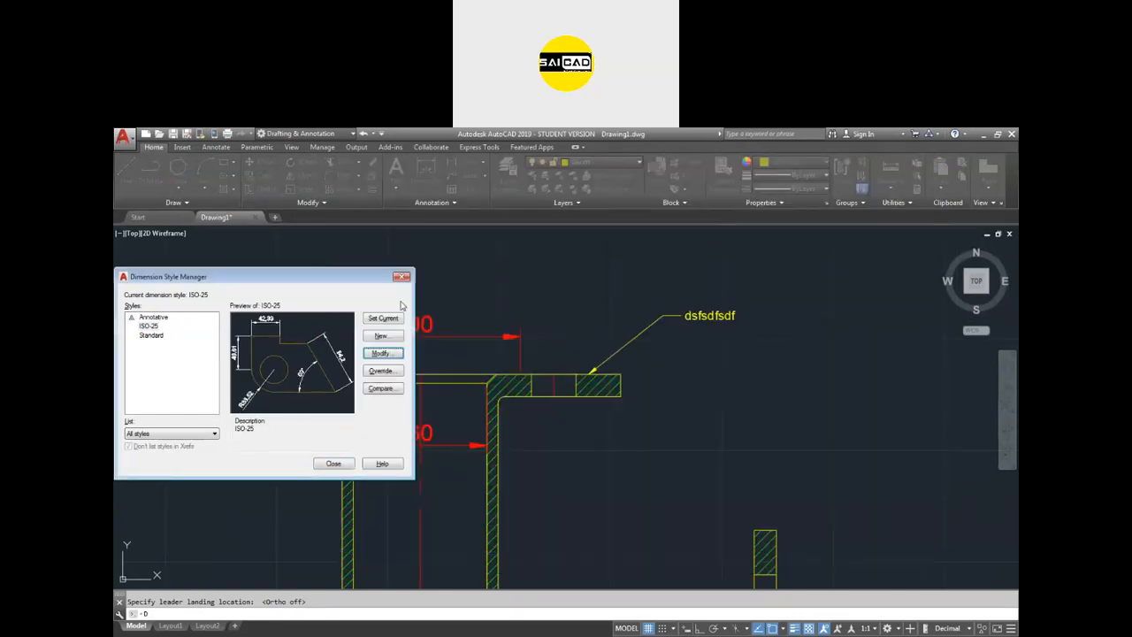
{"action": "mouse_move", "coordinate": [363, 279]}
{"action": "left_mouse_down"}
{"action": "mouse_move", "coordinate": [728, 404]}
{"action": "mouse_move", "coordinate": [829, 406]}
{"action": "left_mouse_up"}
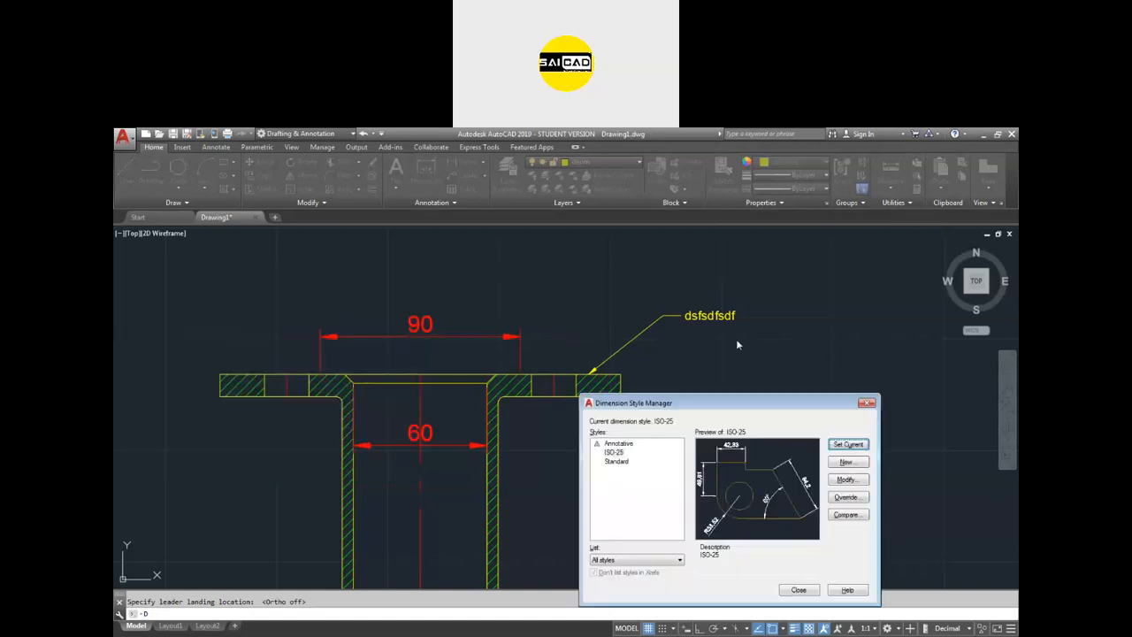
{"action": "left_click", "coordinate": [797, 590]}
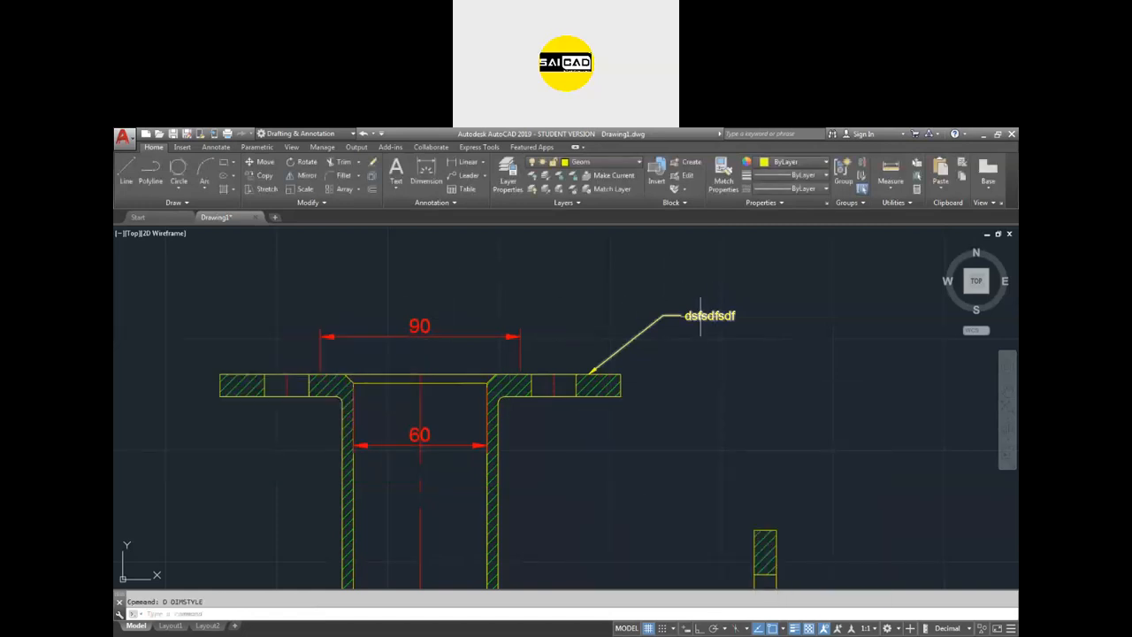
Step: Enlarge the leader by raising the specified scale in the Standard multileader style to match the dimension scale
{"action": "mouse_move", "coordinate": [701, 316]}
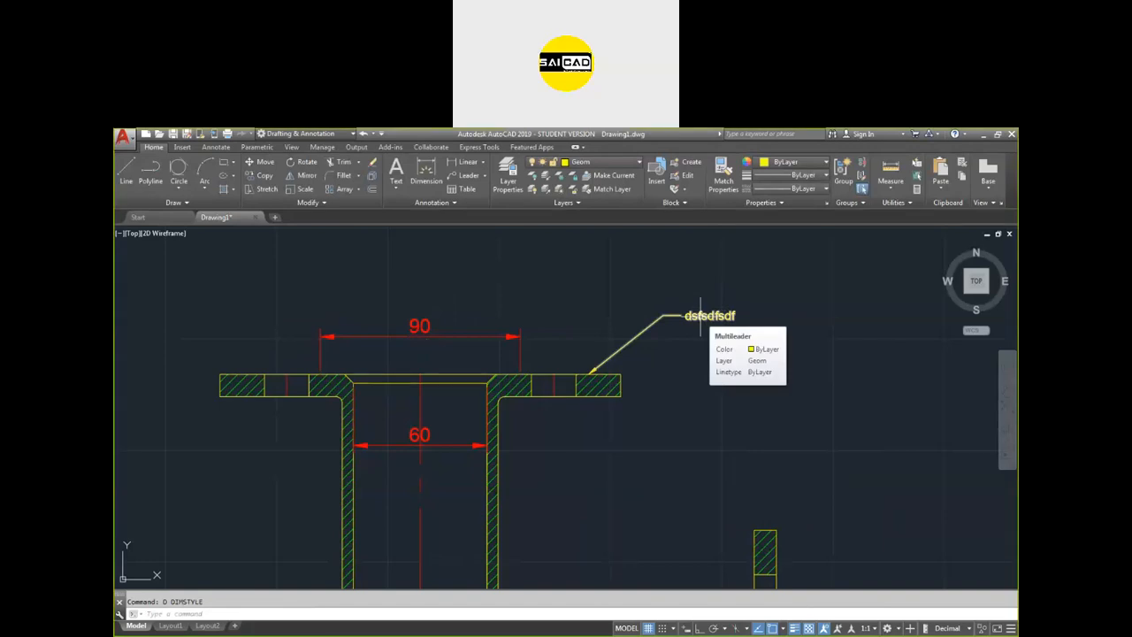
{"action": "left_click", "coordinate": [769, 292]}
{"action": "left_click", "coordinate": [668, 343]}
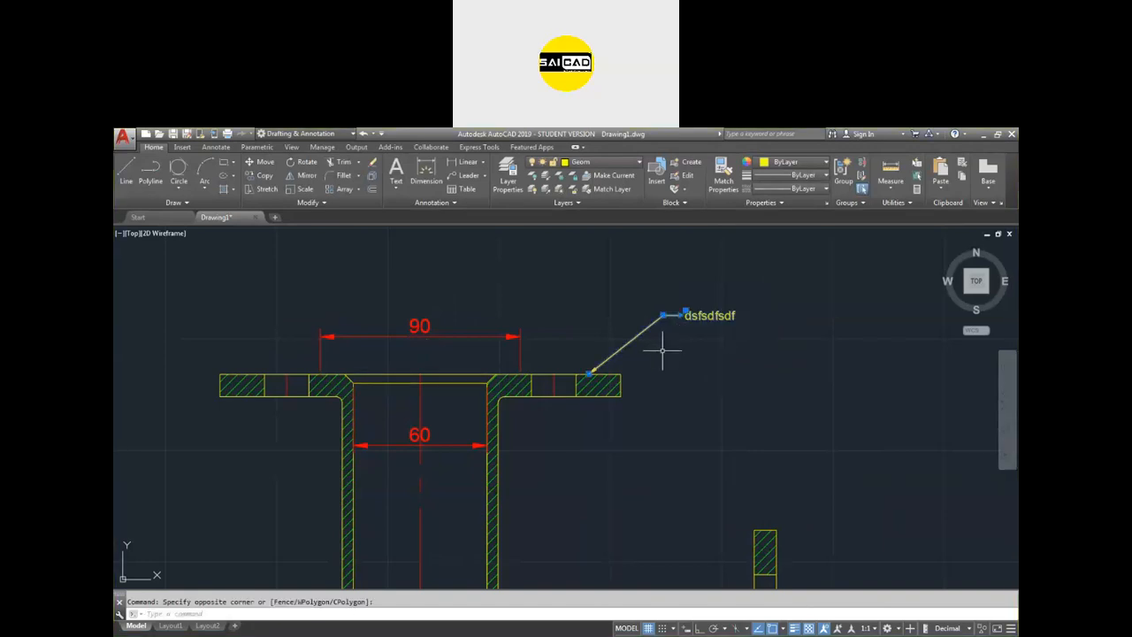
{"action": "type", "text": "MLs"}
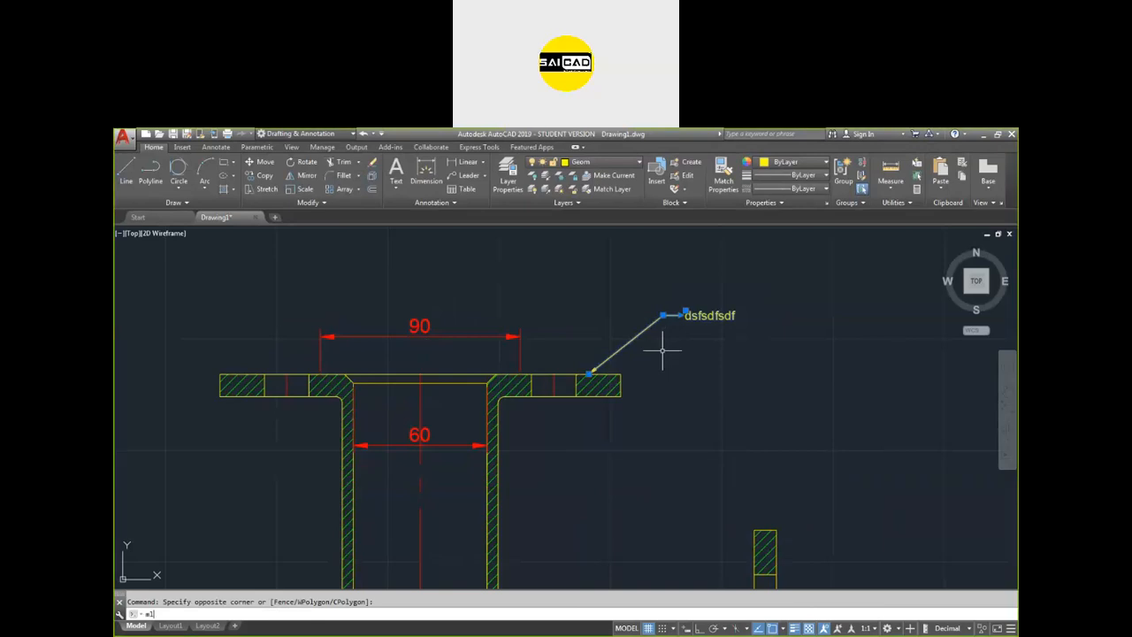
{"action": "key", "text": "Return"}
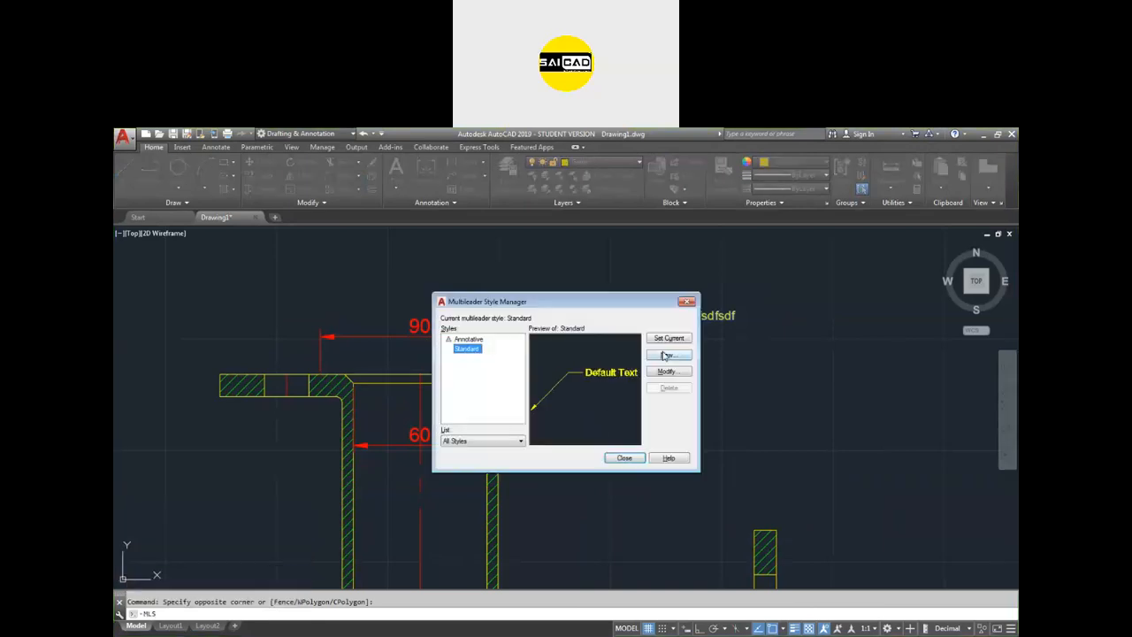
{"action": "left_click_drag", "start_coordinate": [535, 308], "coordinate": [525, 269]}
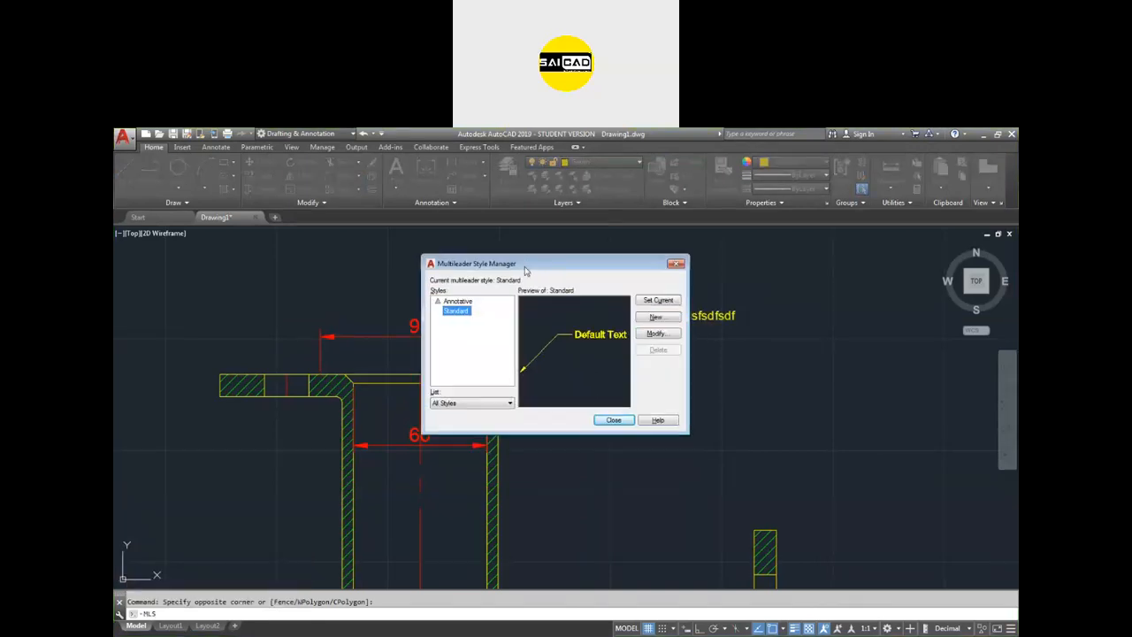
{"action": "left_click", "coordinate": [662, 334]}
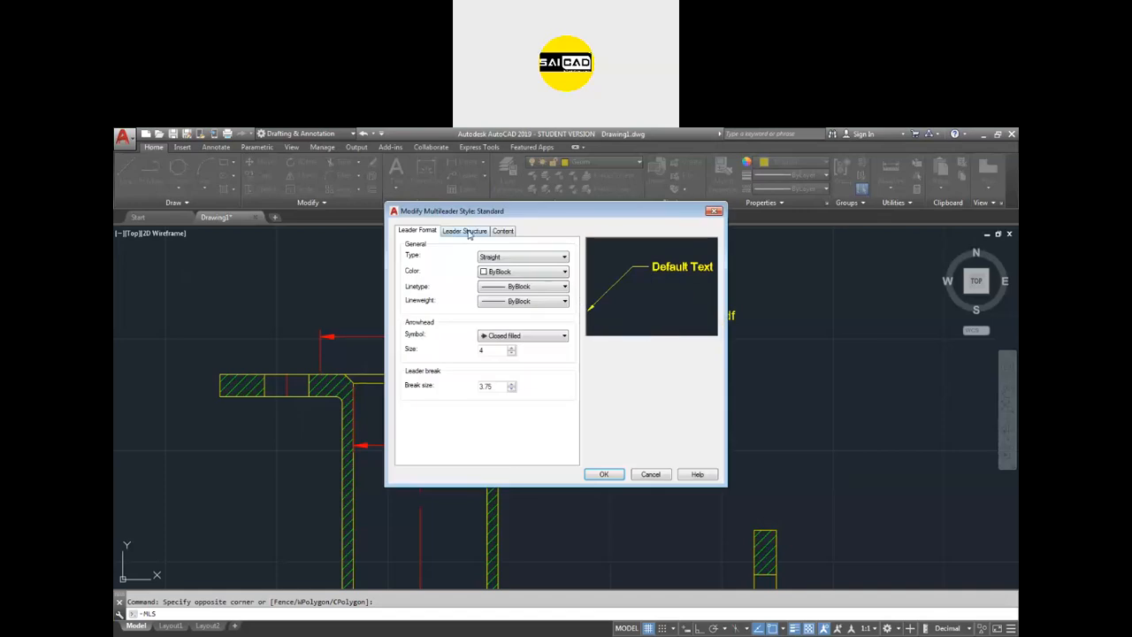
{"action": "left_click", "coordinate": [469, 231]}
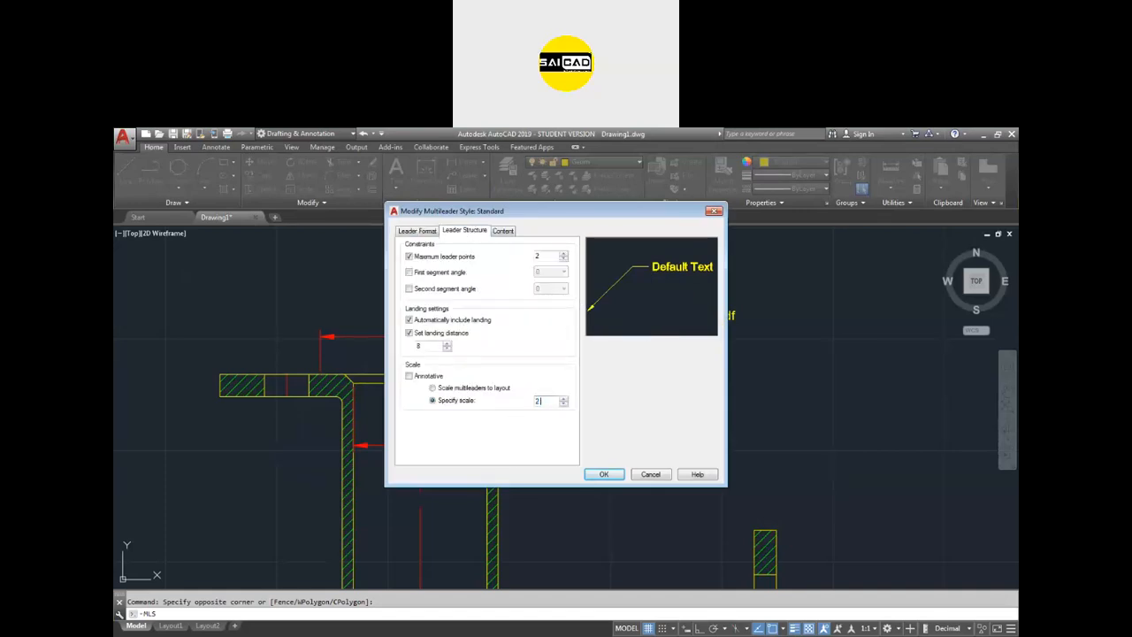
{"action": "left_click", "coordinate": [600, 478]}
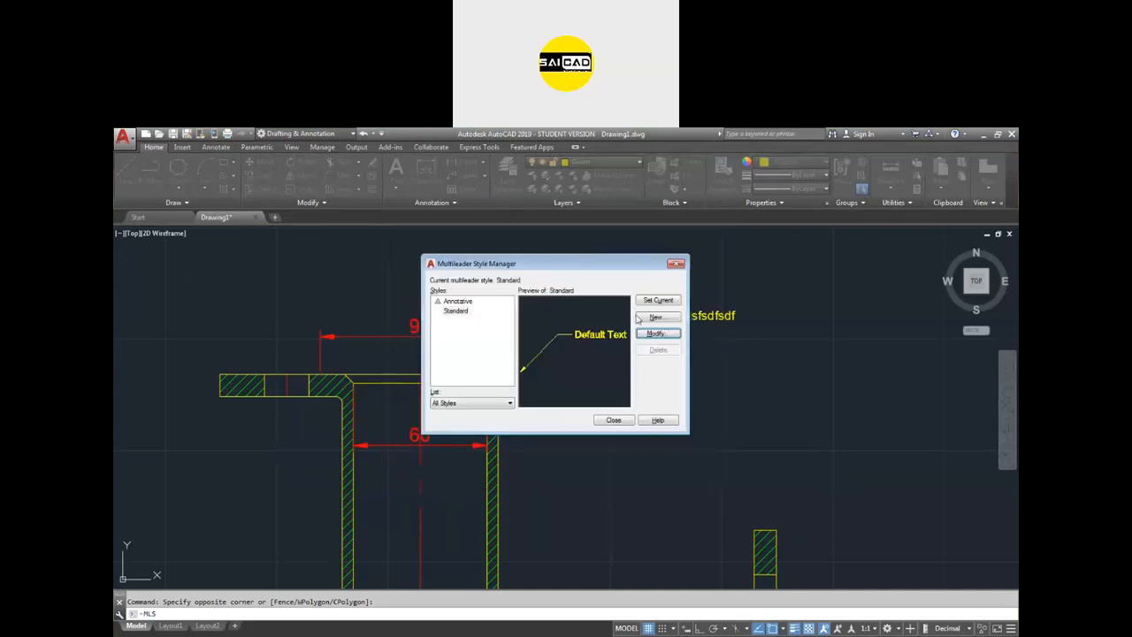
{"action": "left_click", "coordinate": [614, 421]}
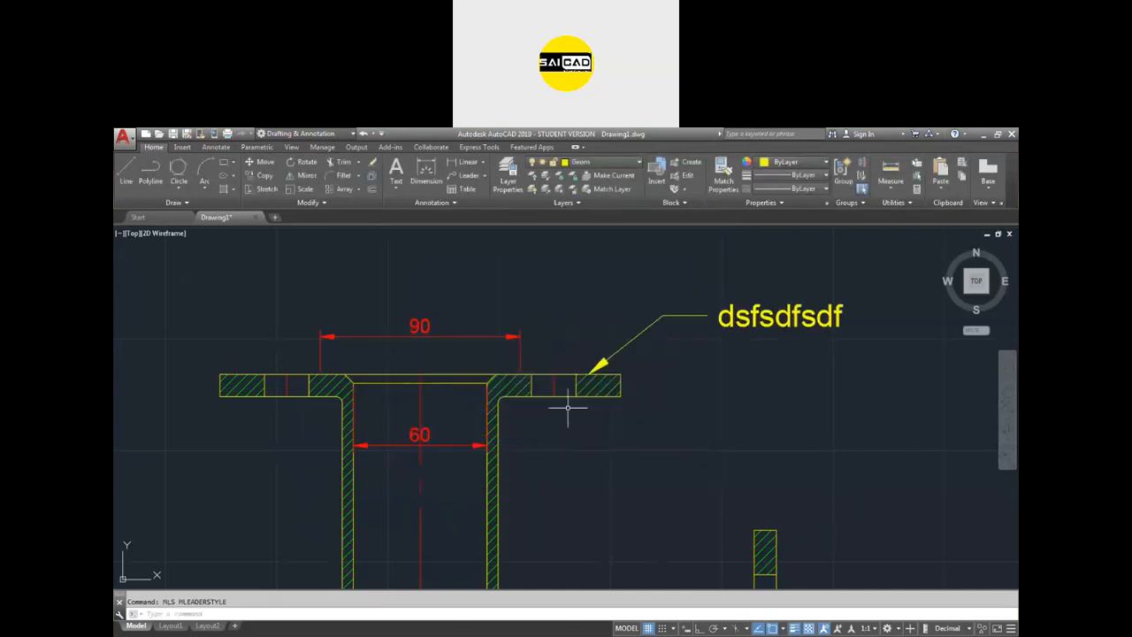
{"action": "left_click", "coordinate": [794, 336]}
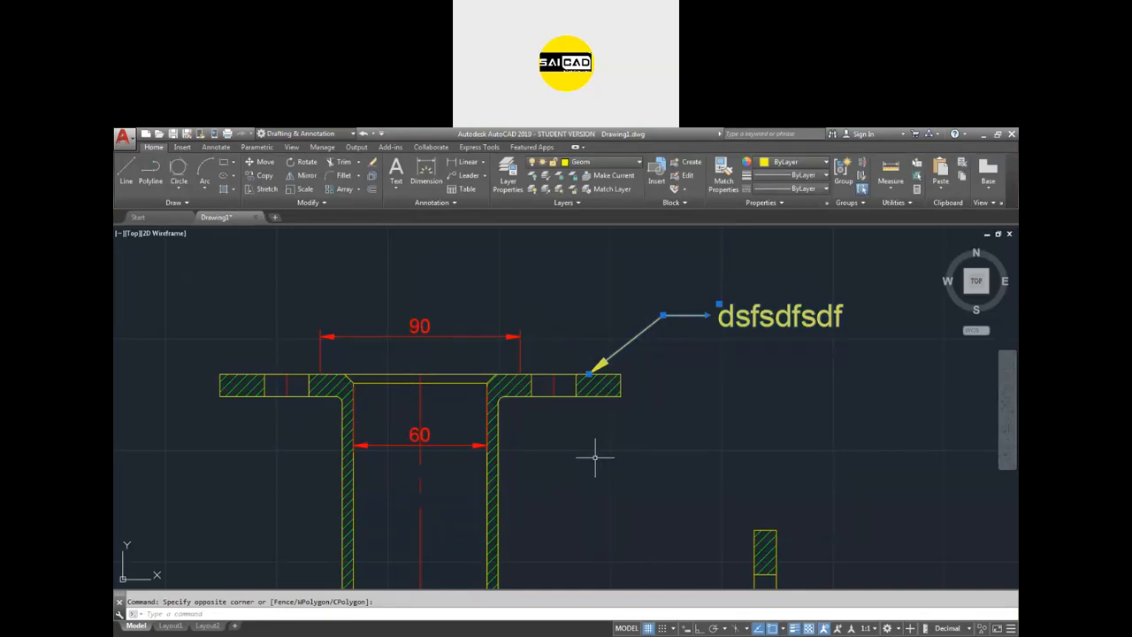
{"action": "scroll", "coordinate": [590, 354], "scroll_direction": "down", "scroll_amount": 3}
{"action": "scroll", "coordinate": [589, 336], "scroll_direction": "up", "scroll_amount": 5}
{"action": "scroll", "coordinate": [574, 354], "scroll_direction": "down", "scroll_amount": 4}
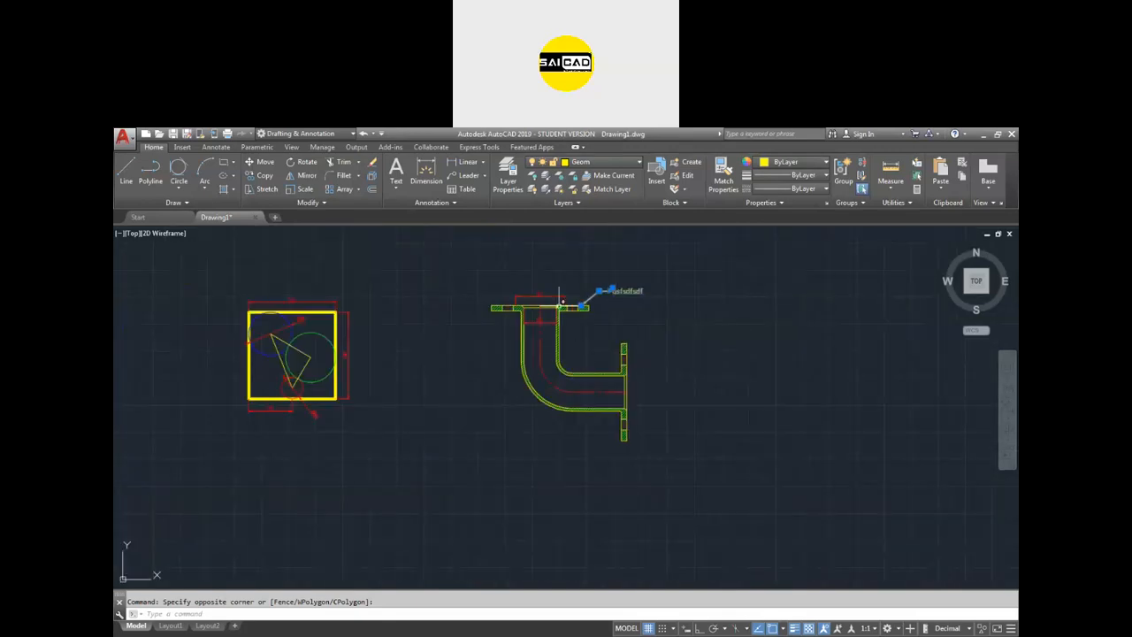
{"action": "scroll", "coordinate": [559, 302], "scroll_direction": "up", "scroll_amount": 2}
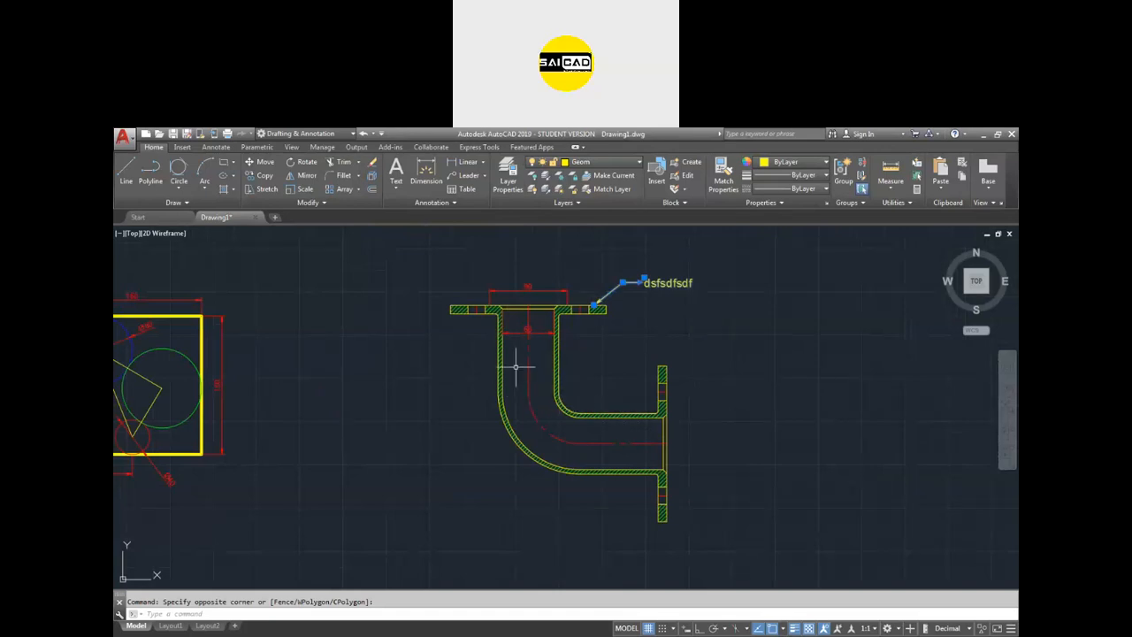
{"action": "key", "text": "Escape"}
Step: Draw a freehand-sized rectangle in the empty space to the right of the pipe bend
{"action": "type", "text": "rec"}
{"action": "key", "text": "Return"}
{"action": "left_click", "coordinate": [792, 377]}
{"action": "left_click", "coordinate": [900, 495]}
Step: Dimension the height and width of the rectangle beside the pipe bend, placing both dimensions outside its edges
{"action": "left_click", "coordinate": [935, 531]}
{"action": "left_click", "coordinate": [845, 475]}
{"action": "scroll", "coordinate": [581, 495], "scroll_direction": "down", "scroll_amount": 4}
{"action": "scroll", "coordinate": [734, 493], "scroll_direction": "up", "scroll_amount": 4}
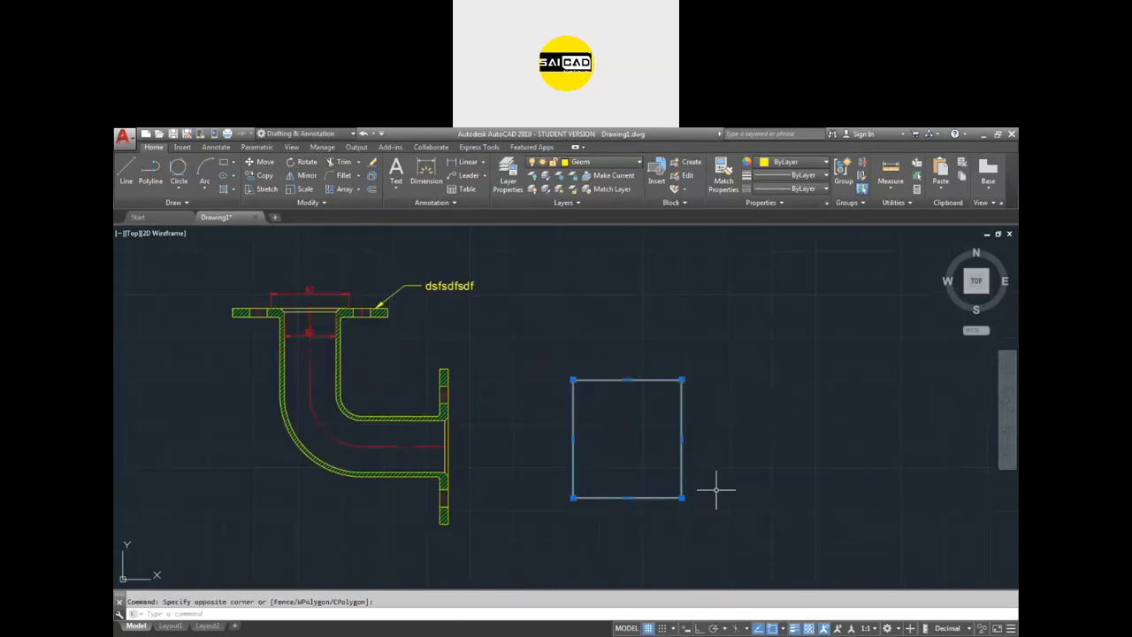
{"action": "type", "text": "dim"}
{"action": "key", "text": "Return"}
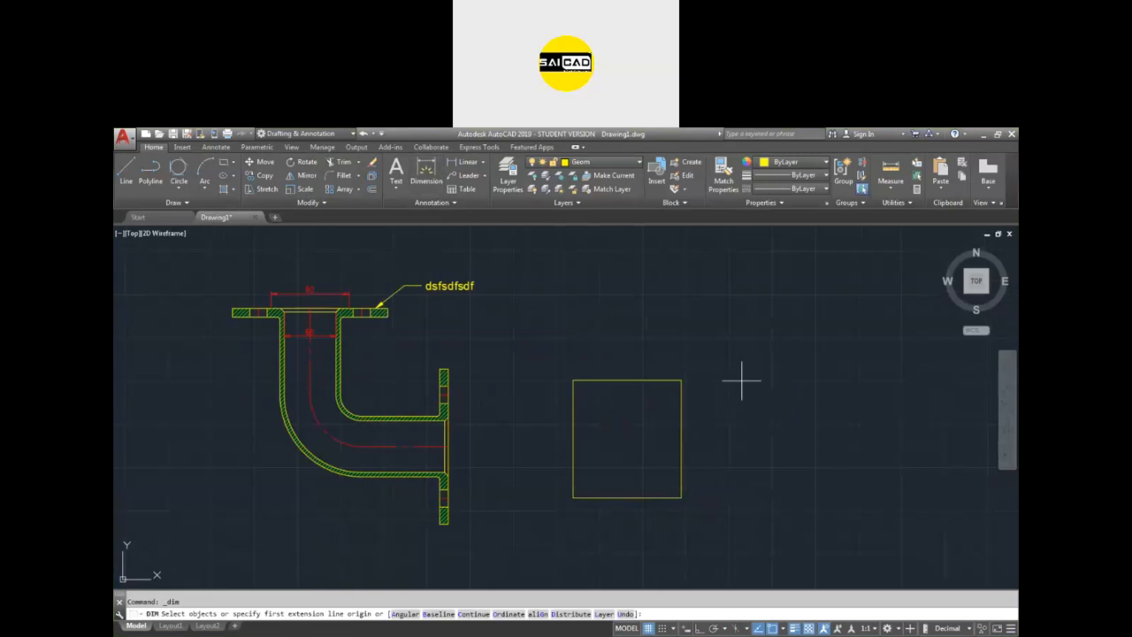
{"action": "key", "text": "Return"}
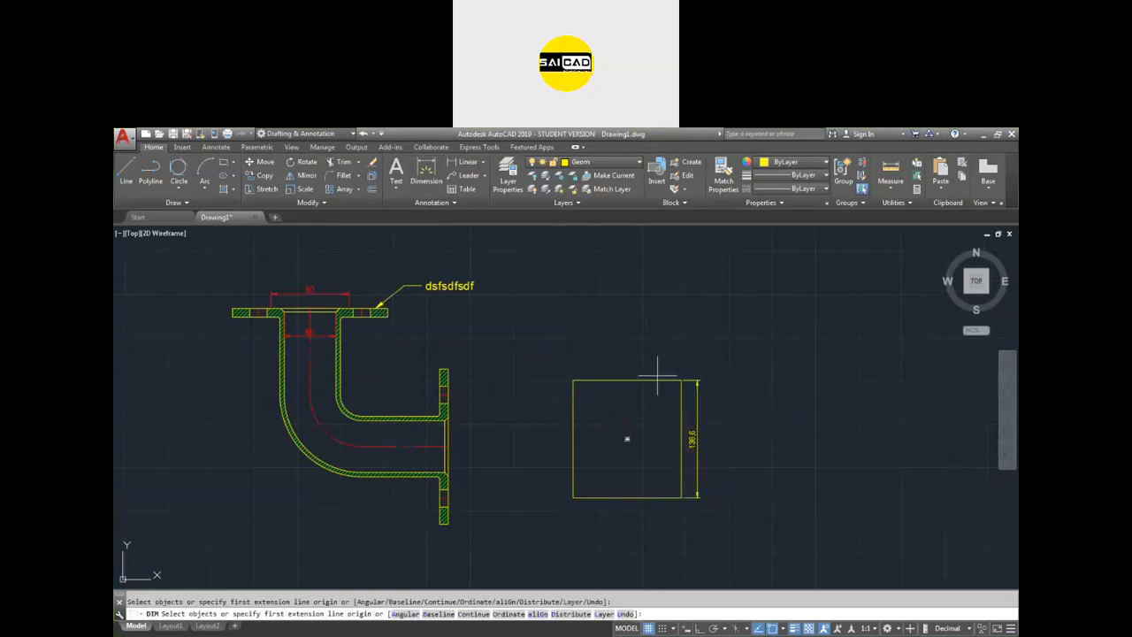
{"action": "left_click", "coordinate": [663, 379]}
{"action": "left_click", "coordinate": [660, 365]}
{"action": "scroll", "coordinate": [681, 398], "scroll_direction": "up", "scroll_amount": 4}
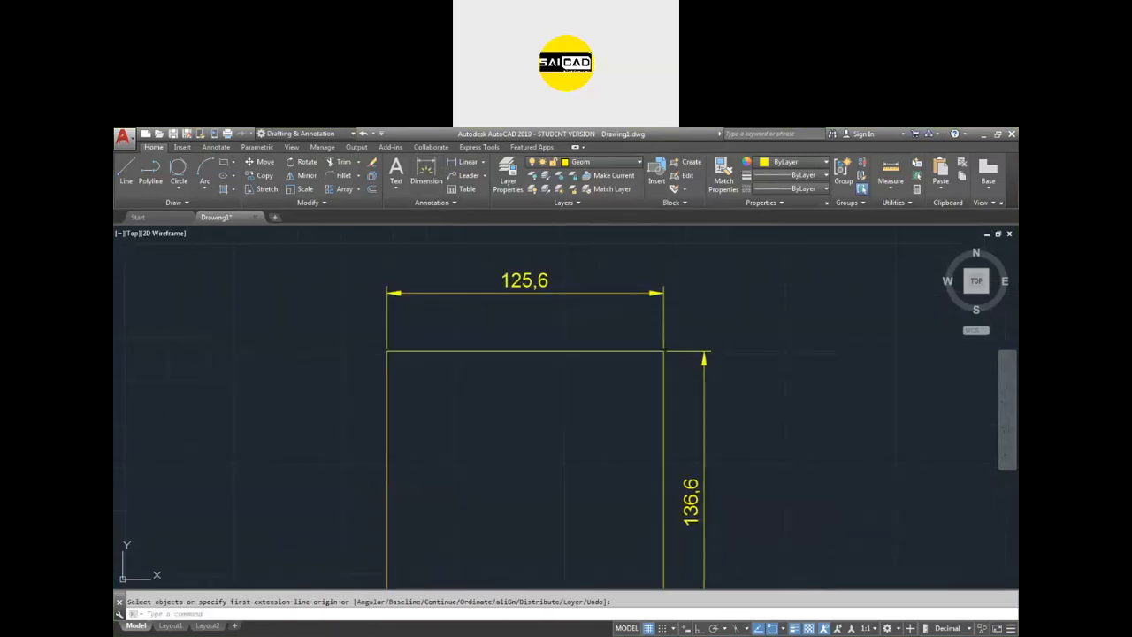
{"action": "scroll", "coordinate": [652, 397], "scroll_direction": "down", "scroll_amount": 2}
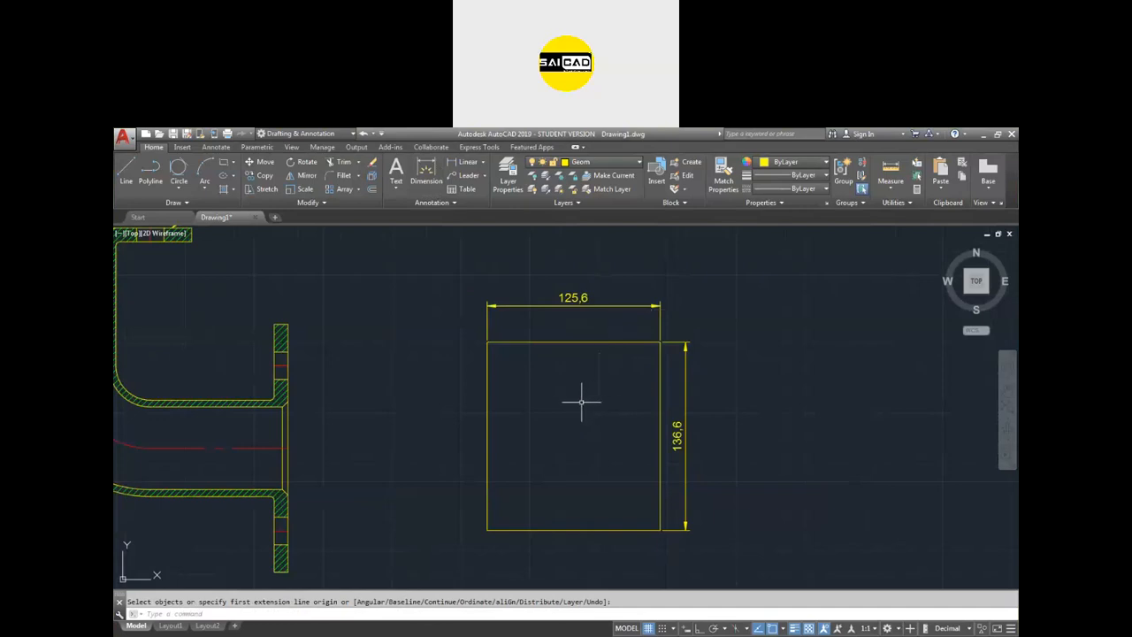
Step: Scale the rectangle together with its dimensions by a factor of 0.5 from its lower-left corner
{"action": "type", "text": "sc"}
{"action": "key", "text": "Return"}
{"action": "left_click", "coordinate": [753, 288]}
{"action": "left_click", "coordinate": [507, 519]}
{"action": "key", "text": "Return"}
{"action": "left_click", "coordinate": [486, 530]}
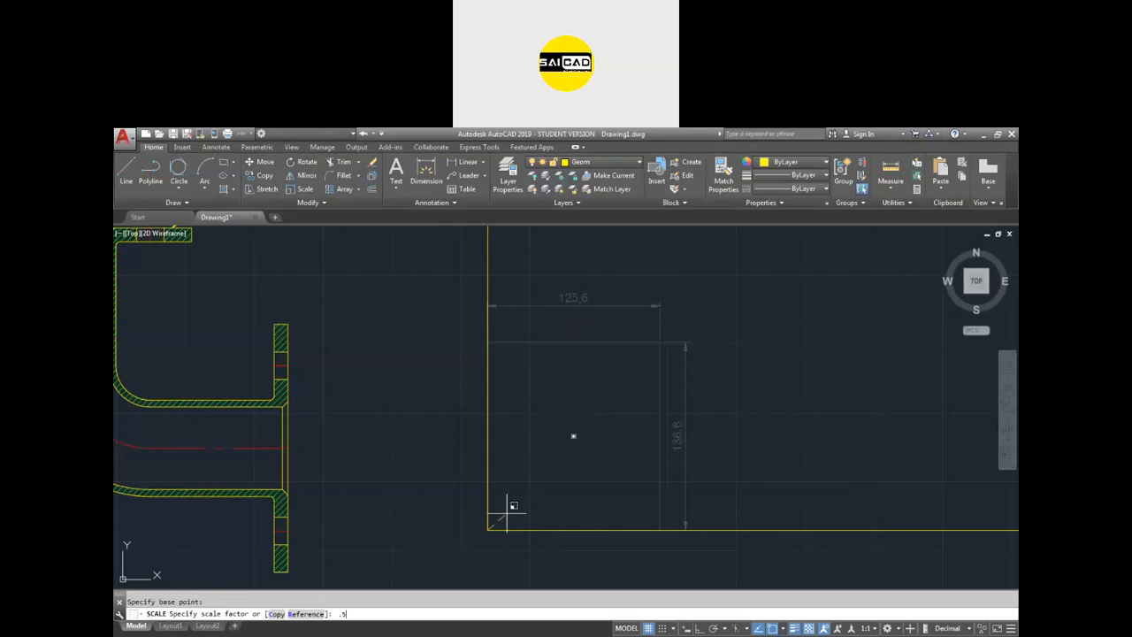
{"action": "key", "text": "Return"}
{"action": "scroll", "coordinate": [544, 487], "scroll_direction": "up", "scroll_amount": 1}
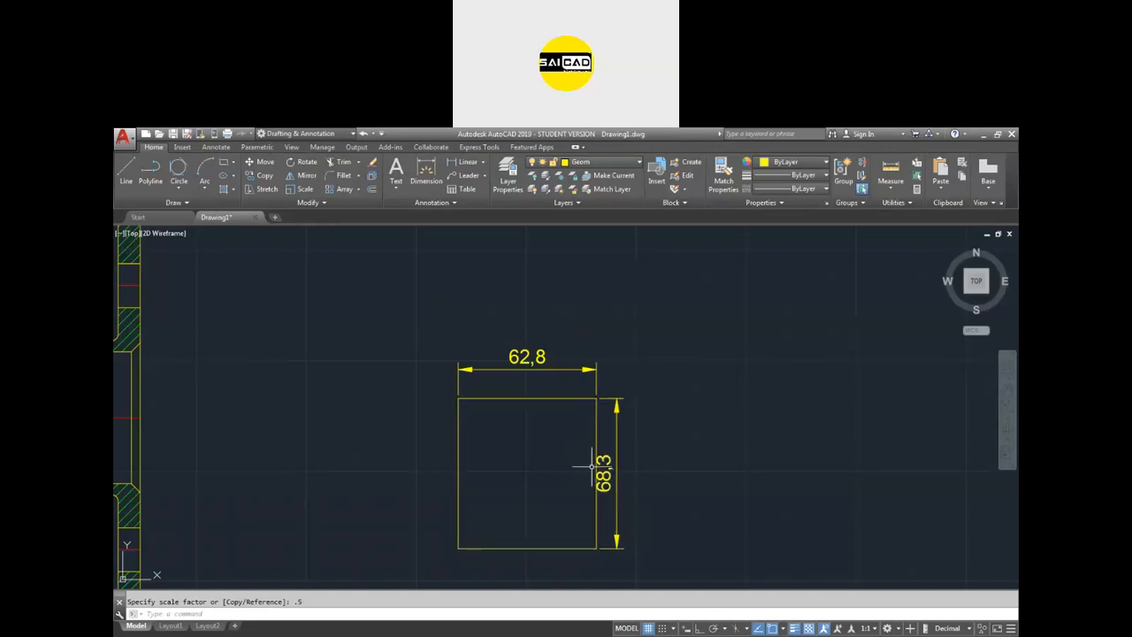
Step: Scale the rectangle and its dimensions by reference from the lower-left corner, using the right side as reference length and 50 as new length
{"action": "type", "text": "sc"}
{"action": "key", "text": "Return"}
{"action": "left_click", "coordinate": [682, 339]}
{"action": "left_click", "coordinate": [618, 392]}
{"action": "key", "text": "Return"}
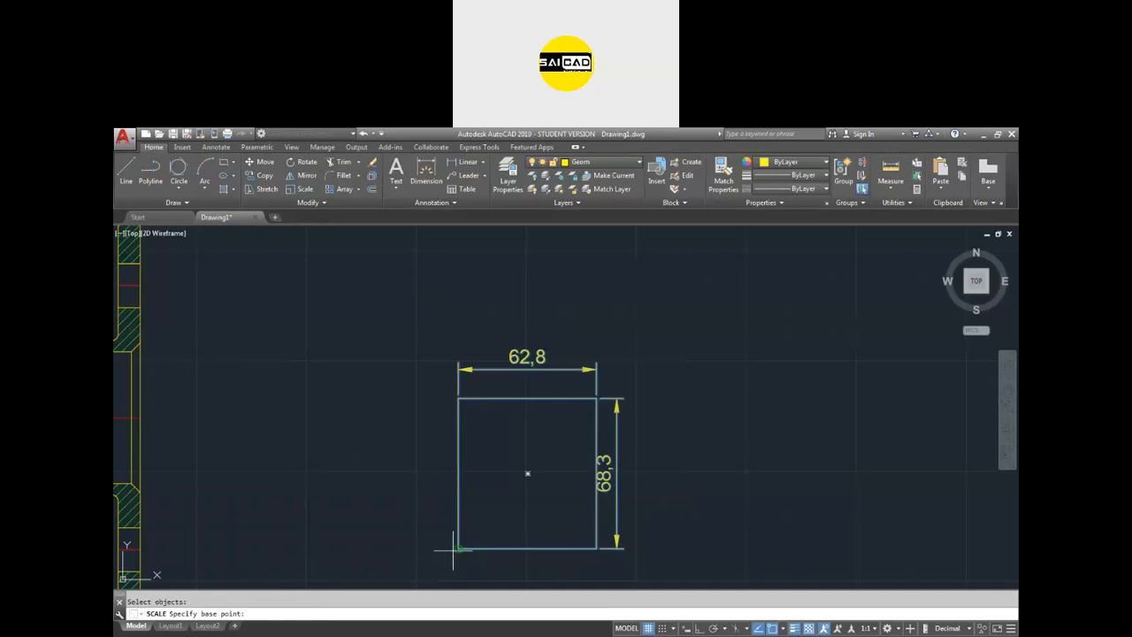
{"action": "left_click", "coordinate": [457, 549]}
{"action": "type", "text": "r"}
{"action": "key", "text": "Return"}
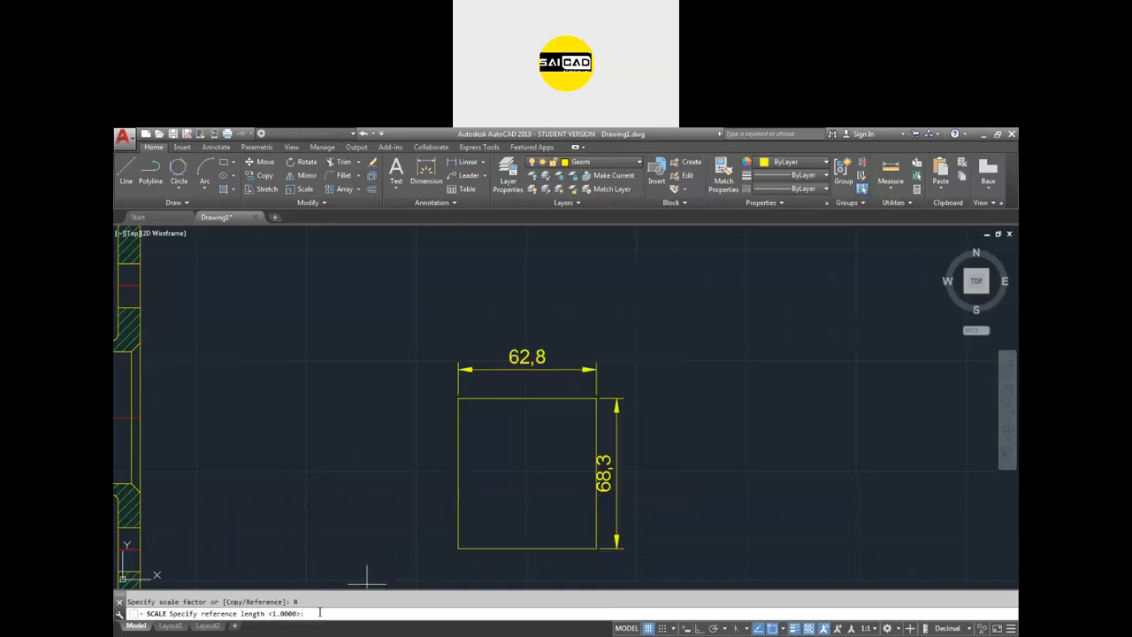
{"action": "left_click", "coordinate": [597, 549]}
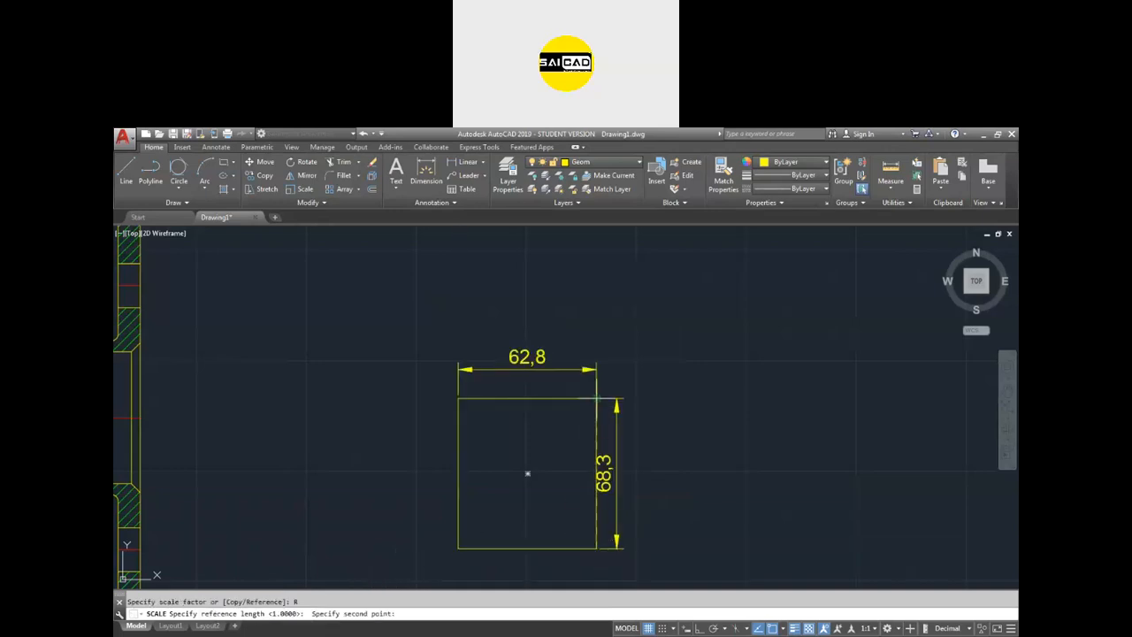
{"action": "left_click", "coordinate": [596, 398]}
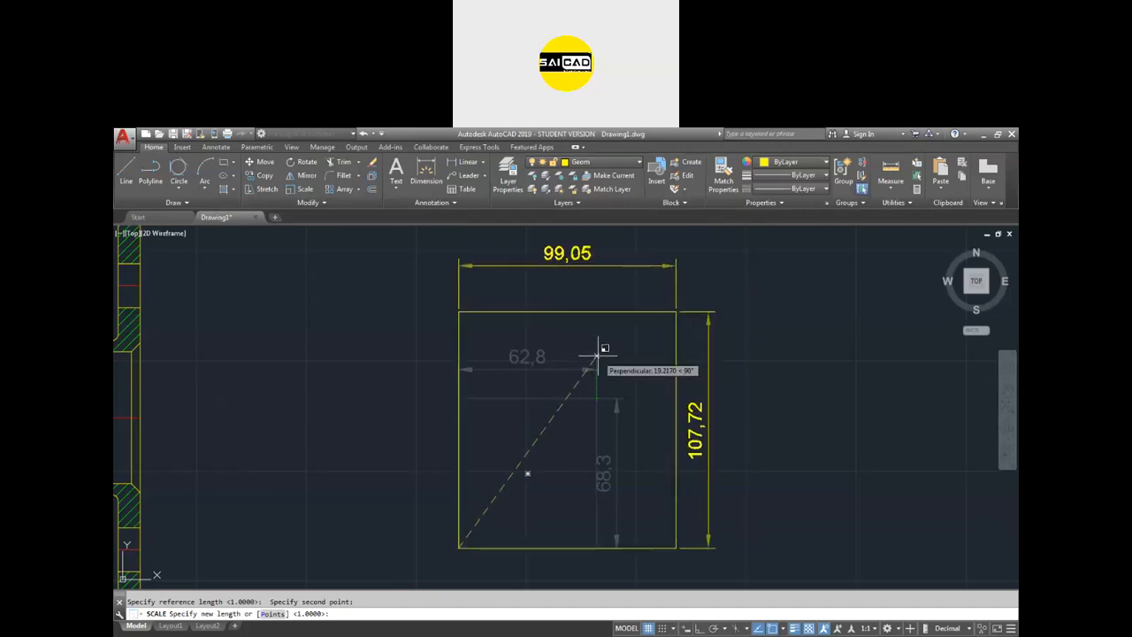
{"action": "key", "text": "Return"}
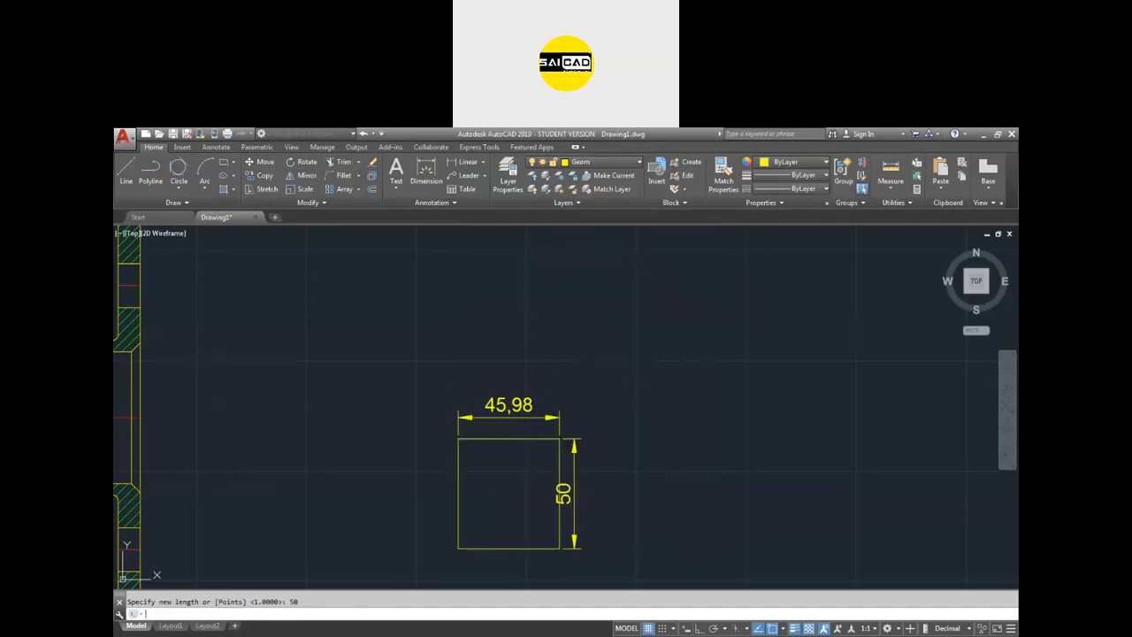
Step: Move the rectangle's vertical dimension farther away from its right edge
{"action": "left_click", "coordinate": [563, 494]}
{"action": "left_click", "coordinate": [564, 493]}
{"action": "left_click", "coordinate": [589, 494]}
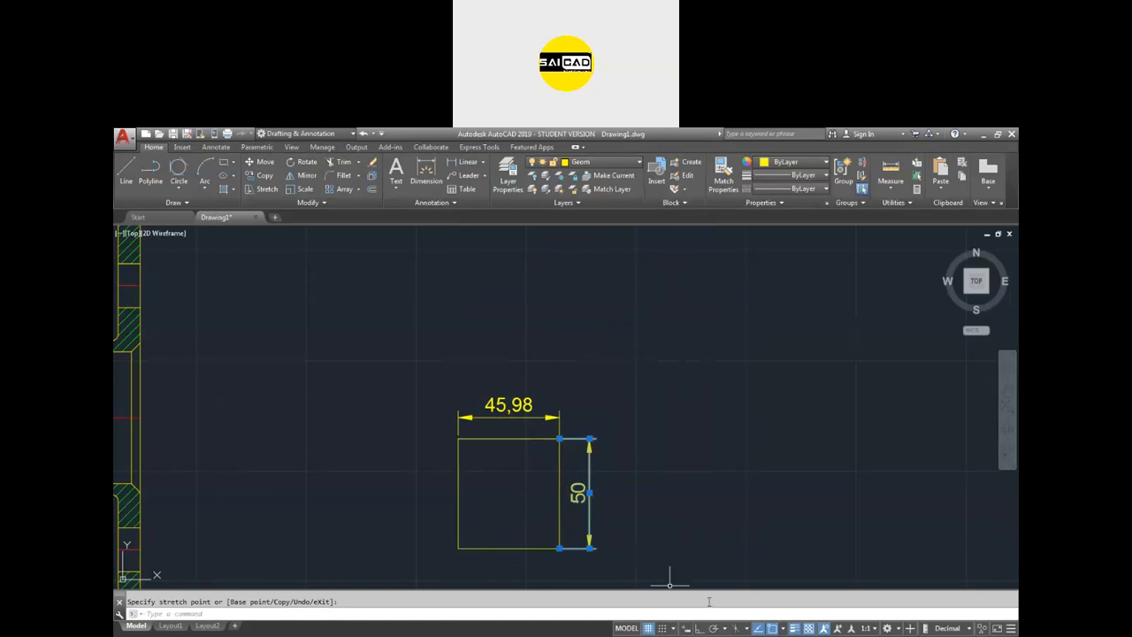
{"action": "key", "text": "Escape"}
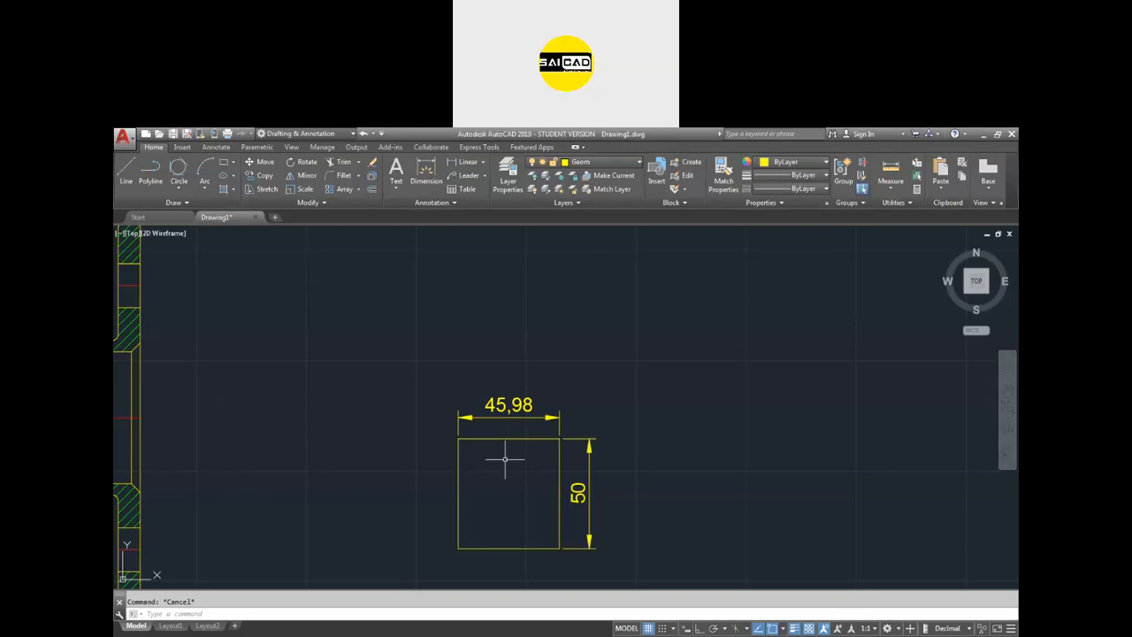
Step: Erase the small rectangle and its two dimensions beside the pipe bend
{"action": "scroll", "coordinate": [505, 458], "scroll_direction": "down", "scroll_amount": 4}
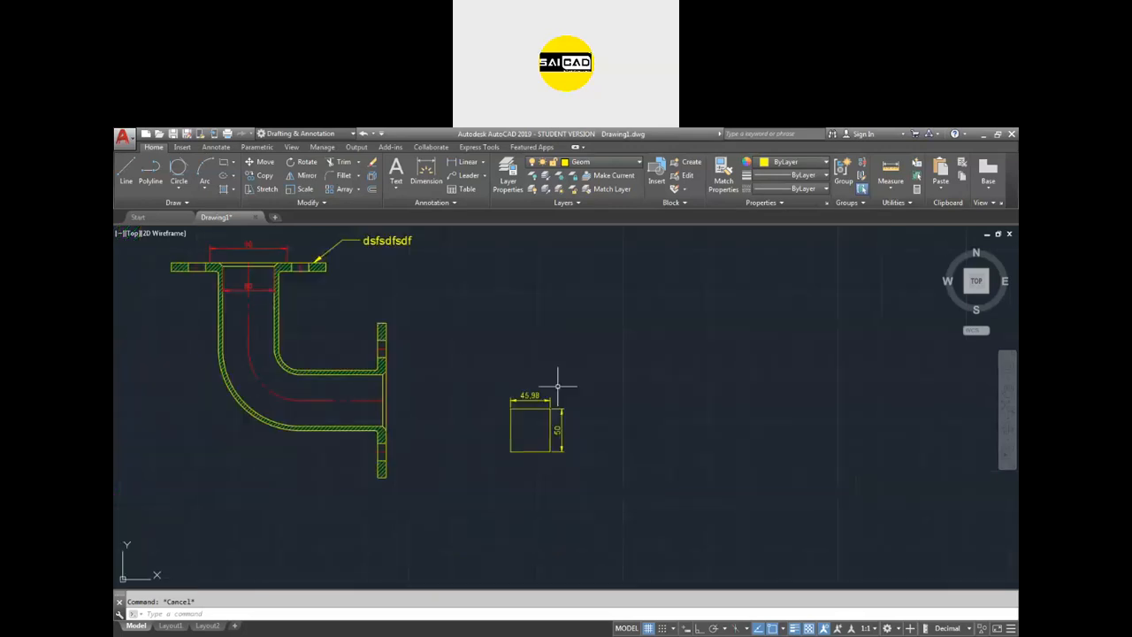
{"action": "left_click_drag", "start_coordinate": [619, 366], "coordinate": [450, 493]}
{"action": "key", "text": "Delete"}
{"action": "scroll", "coordinate": [537, 458], "scroll_direction": "down", "scroll_amount": 3}
{"action": "scroll", "coordinate": [454, 413], "scroll_direction": "up", "scroll_amount": 3}
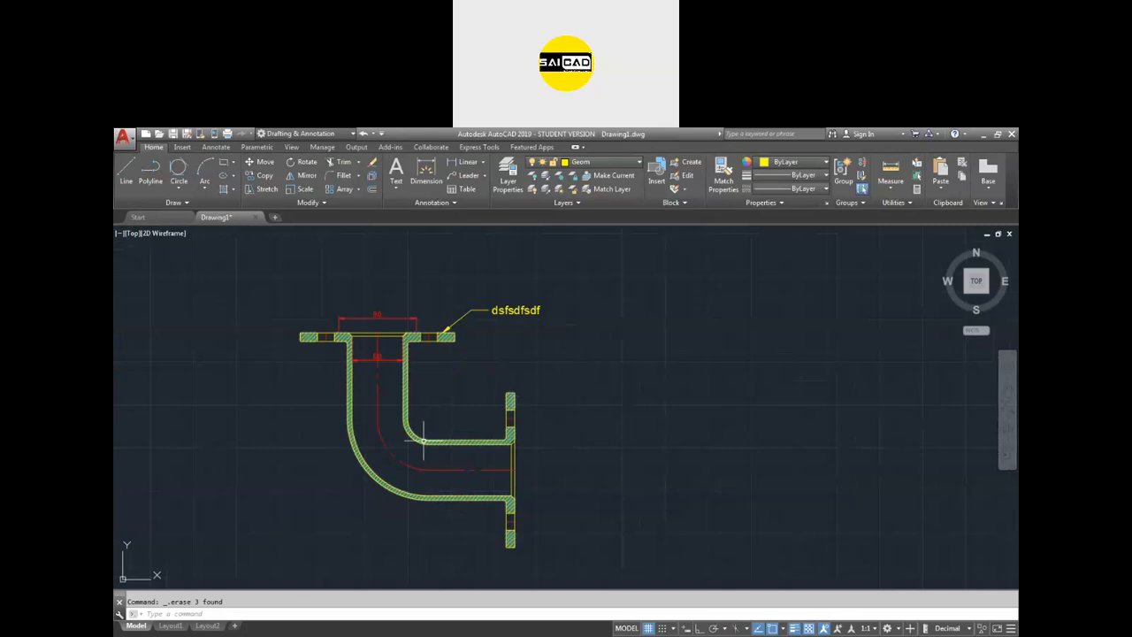
{"action": "scroll", "coordinate": [365, 479], "scroll_direction": "down", "scroll_amount": 3}
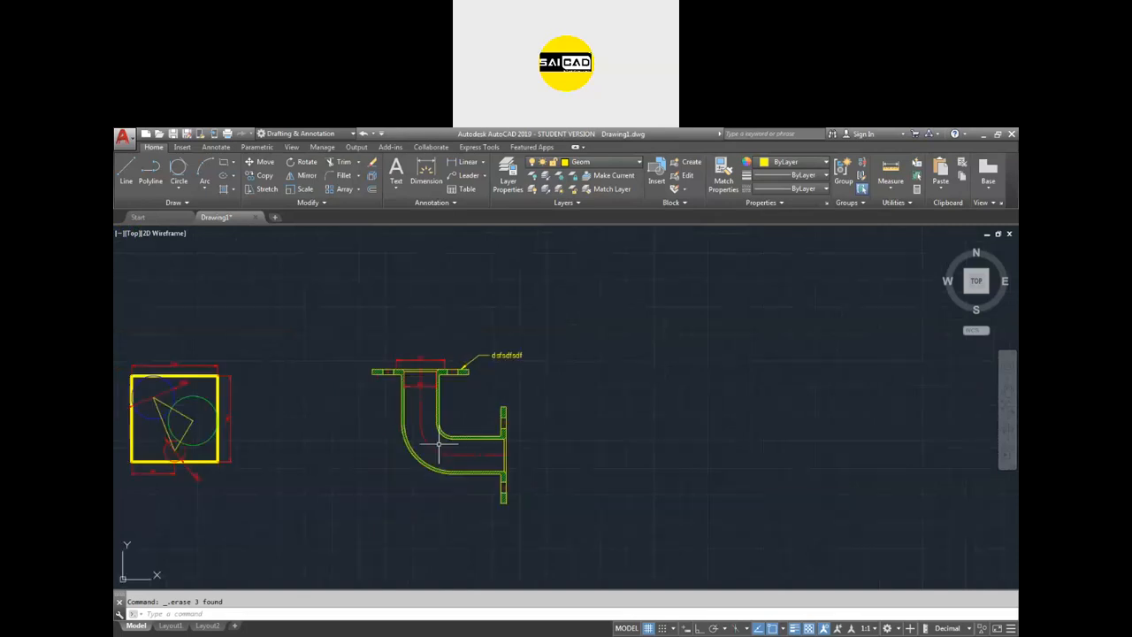
{"action": "scroll", "coordinate": [442, 435], "scroll_direction": "up", "scroll_amount": 3}
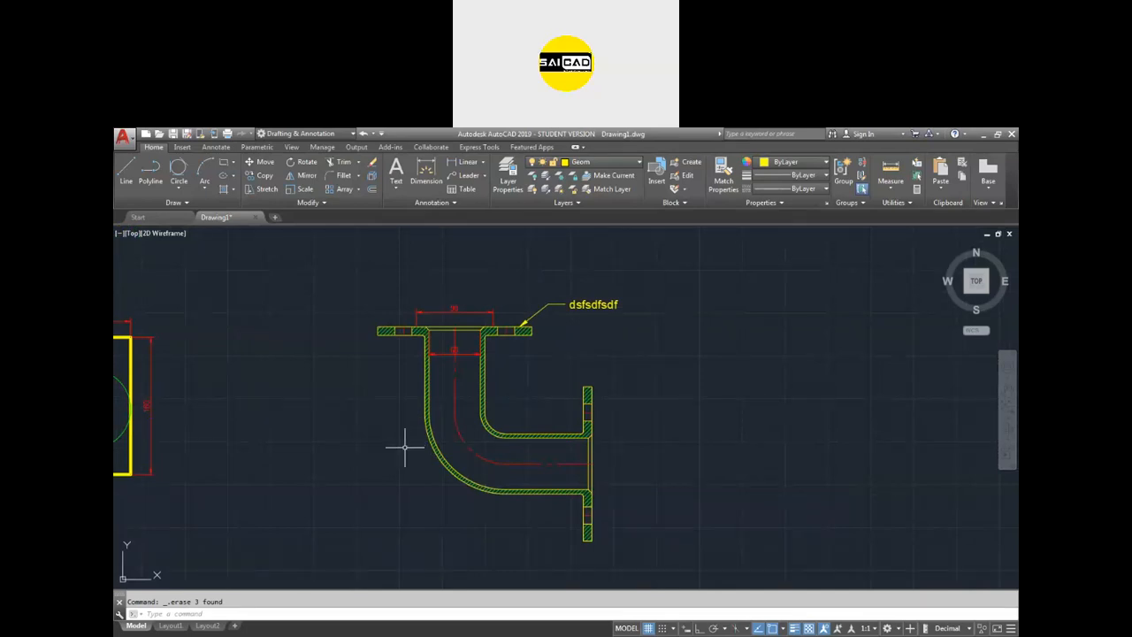
Step: Open the tool palettes and insert a door block and the Vehicles - Imperial block from the architectural samples
{"action": "type", "text": "p"}
{"action": "key", "text": "Return"}
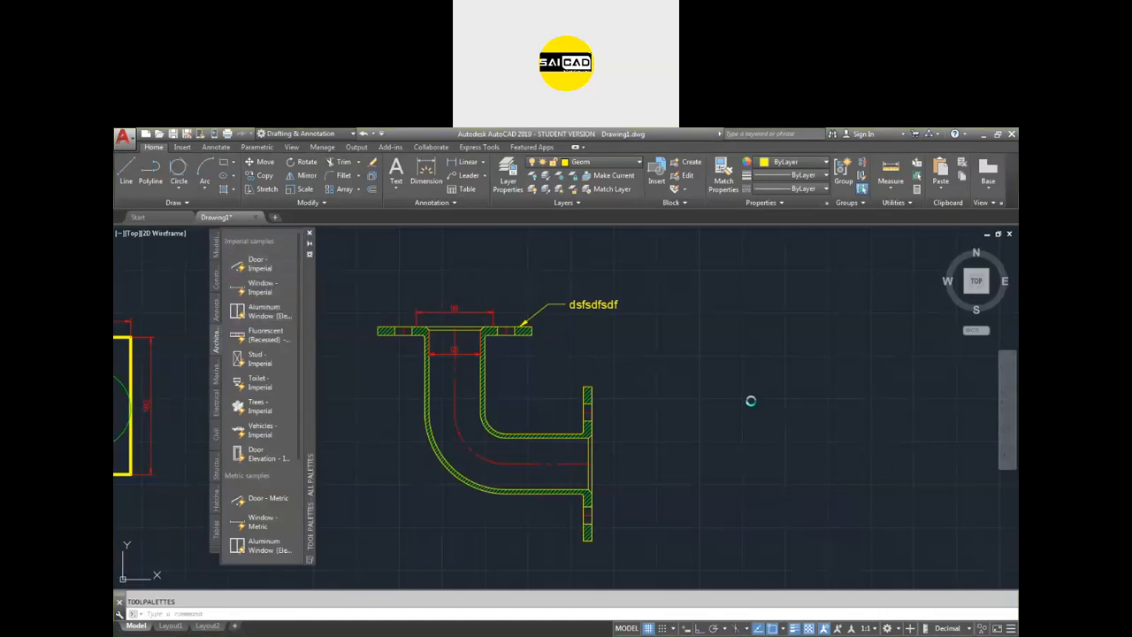
{"action": "scroll", "coordinate": [738, 379], "scroll_direction": "down", "scroll_amount": 3}
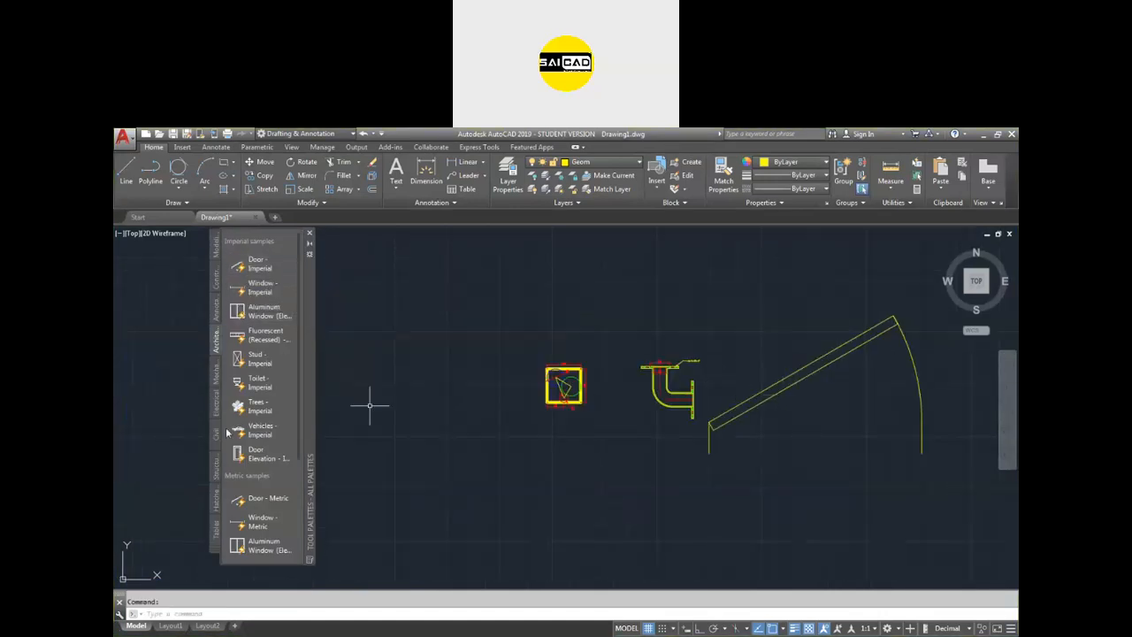
{"action": "left_click_drag", "start_coordinate": [241, 431], "coordinate": [410, 528]}
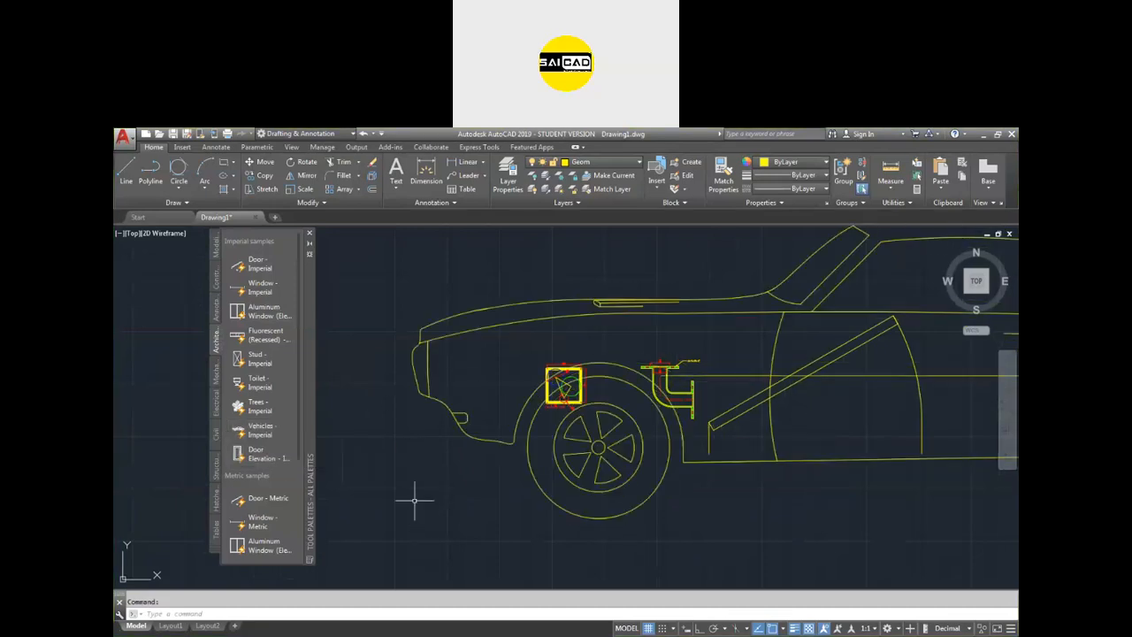
{"action": "scroll", "coordinate": [392, 502], "scroll_direction": "down", "scroll_amount": 5}
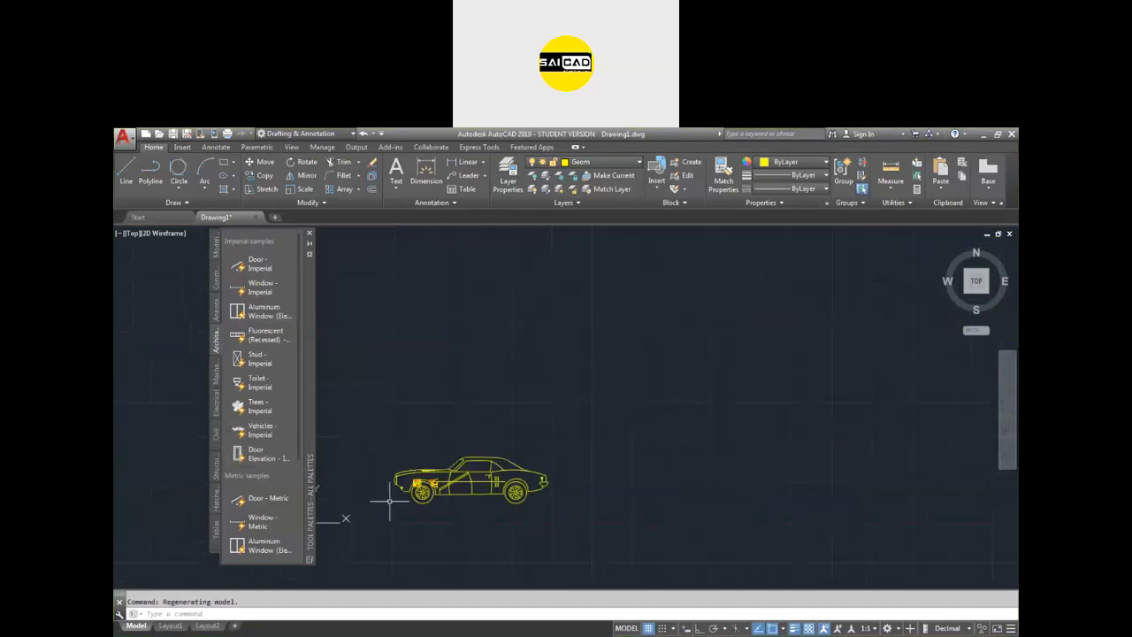
Step: Insert a shoulder screw block from the mechanical samples into empty space and select it
{"action": "left_click", "coordinate": [218, 383]}
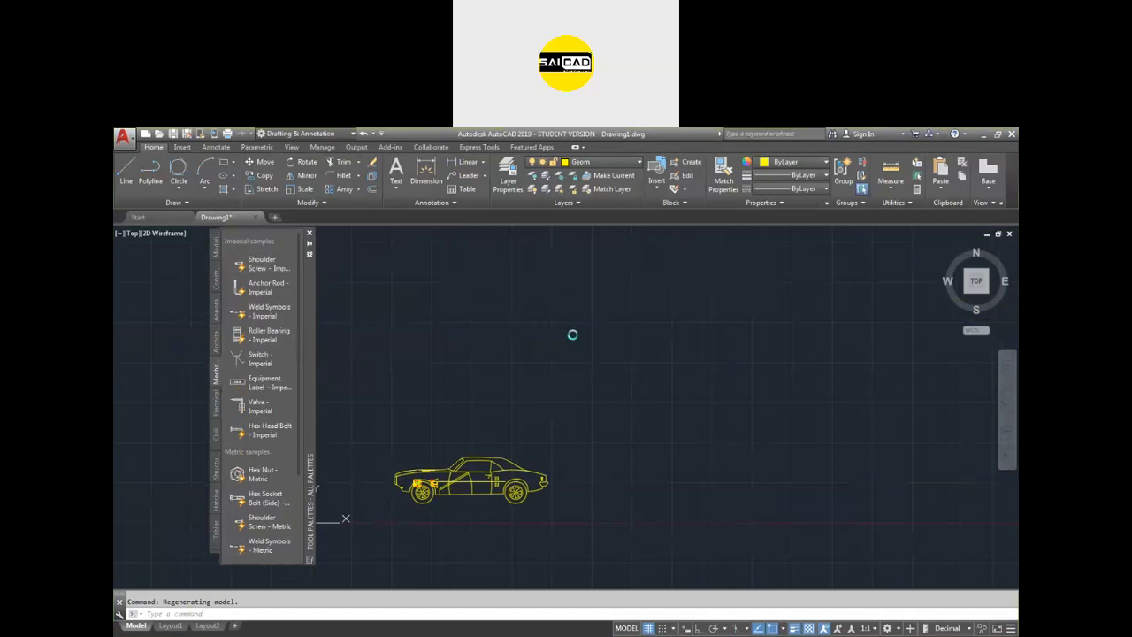
{"action": "scroll", "coordinate": [602, 336], "scroll_direction": "down", "scroll_amount": 8}
{"action": "scroll", "coordinate": [583, 361], "scroll_direction": "up", "scroll_amount": 3}
{"action": "left_click", "coordinate": [668, 389]}
{"action": "left_click", "coordinate": [493, 525]}
{"action": "scroll", "coordinate": [546, 466], "scroll_direction": "down", "scroll_amount": 1}
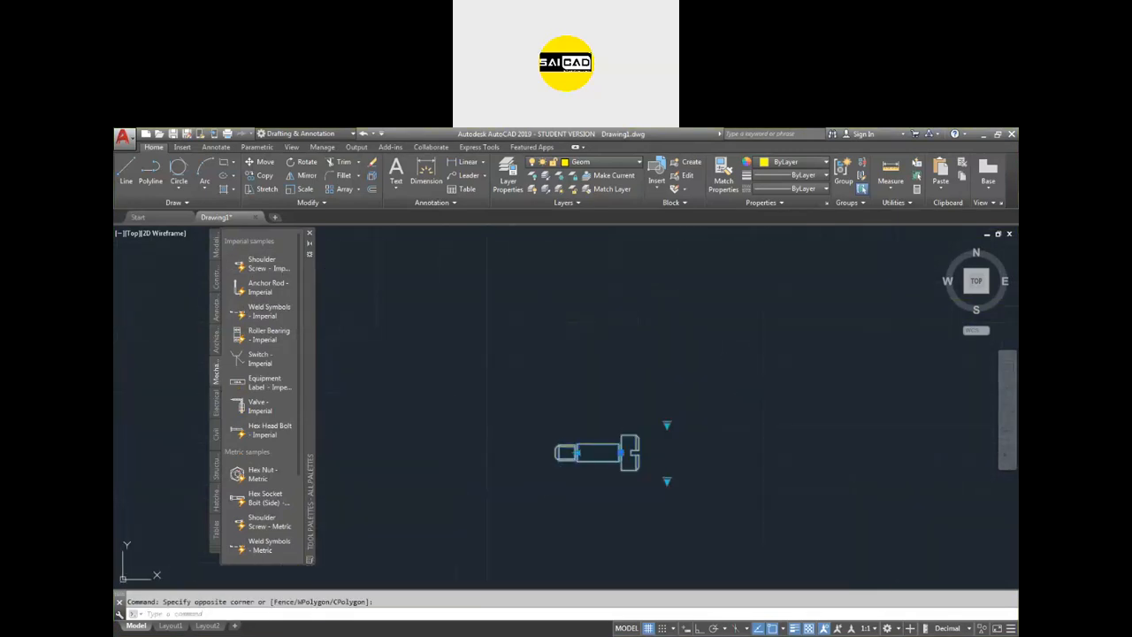
Step: Insert the Roller Bearing - Imperial and Hex Head Bolt - Imperial blocks near the shoulder screw
{"action": "left_click", "coordinate": [259, 335]}
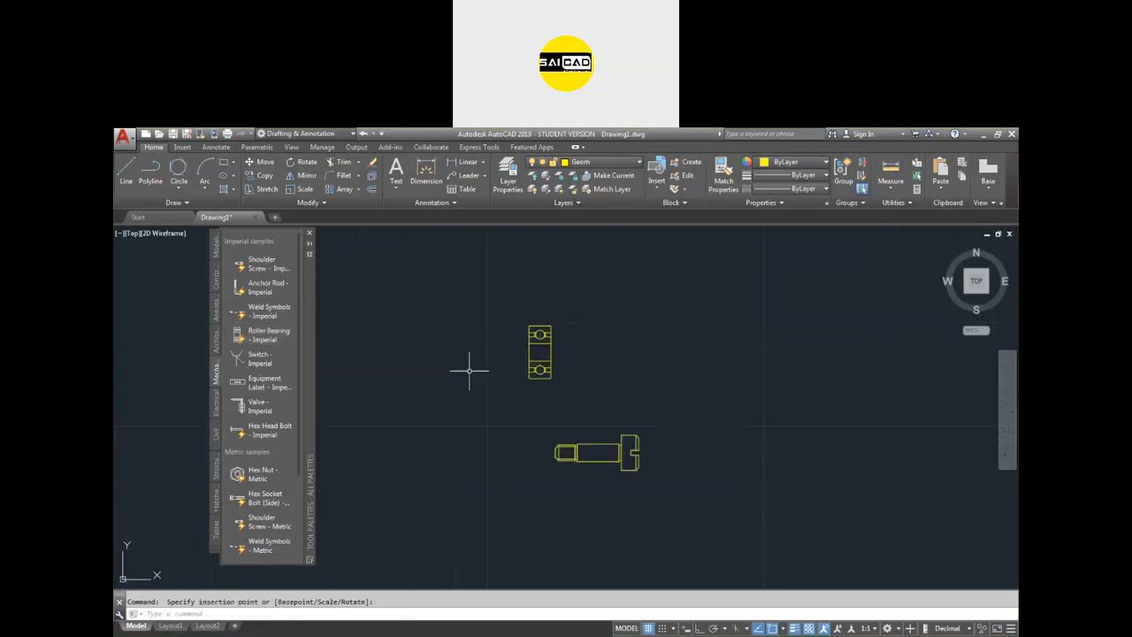
{"action": "left_click", "coordinate": [244, 435]}
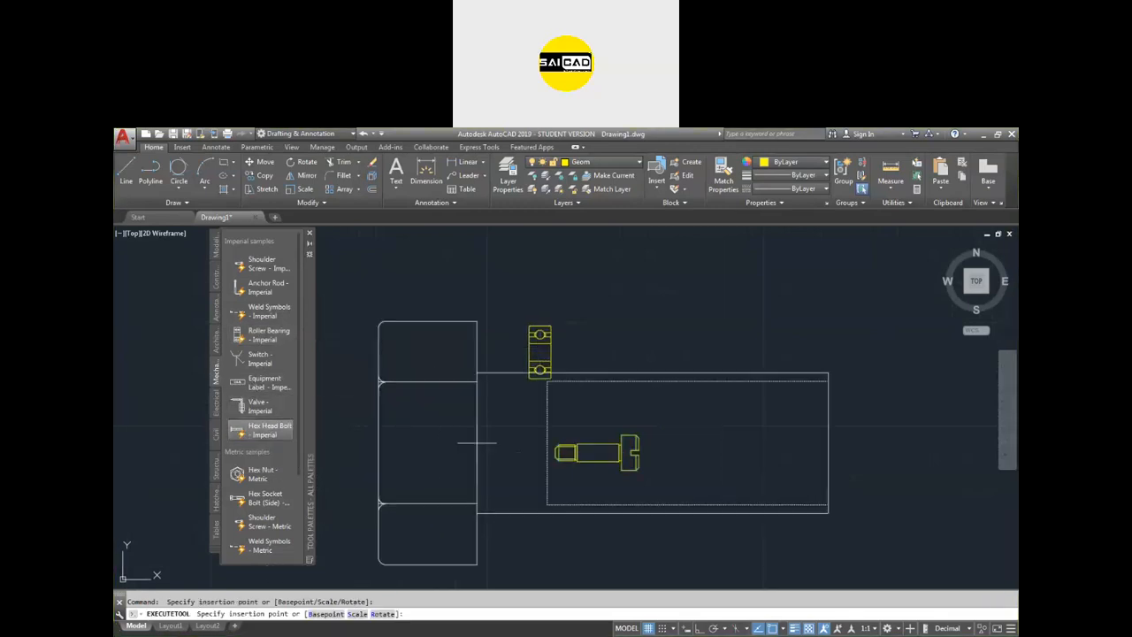
{"action": "scroll", "coordinate": [443, 449], "scroll_direction": "down", "scroll_amount": 3}
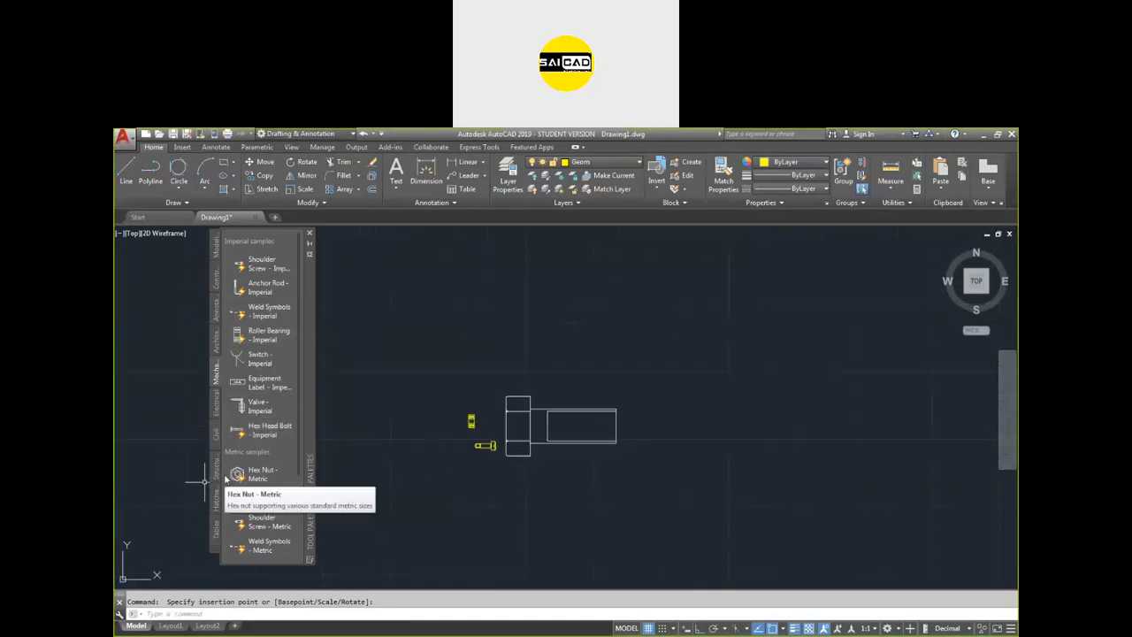
Step: Look through the civil and mechanical sample blocks and close the tool palettes
{"action": "left_click", "coordinate": [218, 414]}
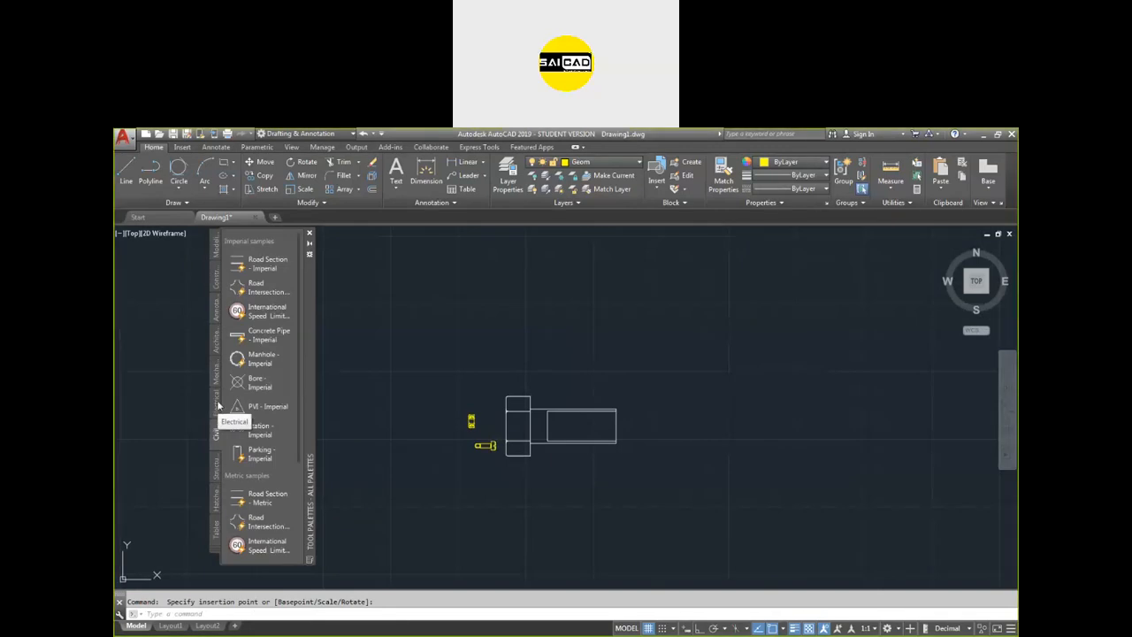
{"action": "left_click", "coordinate": [217, 379]}
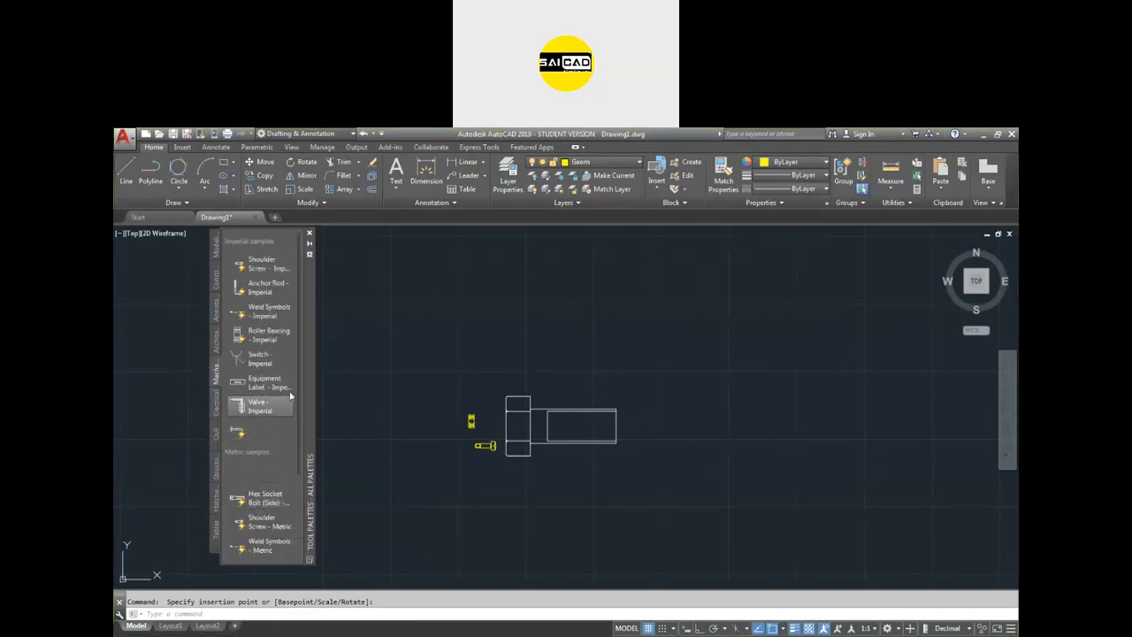
{"action": "left_click", "coordinate": [309, 234]}
Step: Open DesignCenter and insert the side-view Hex Head Screw block from the sample file Fasteners - Metric.dwg into empty drawing space
{"action": "type", "text": "dc"}
{"action": "key", "text": "Return"}
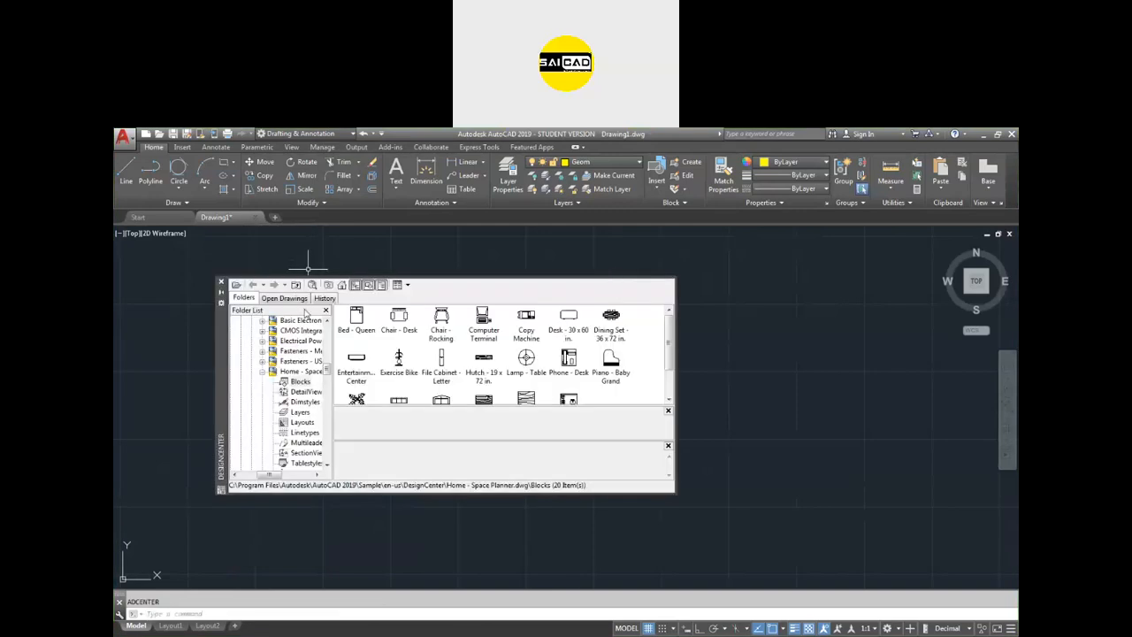
{"action": "left_click", "coordinate": [341, 287]}
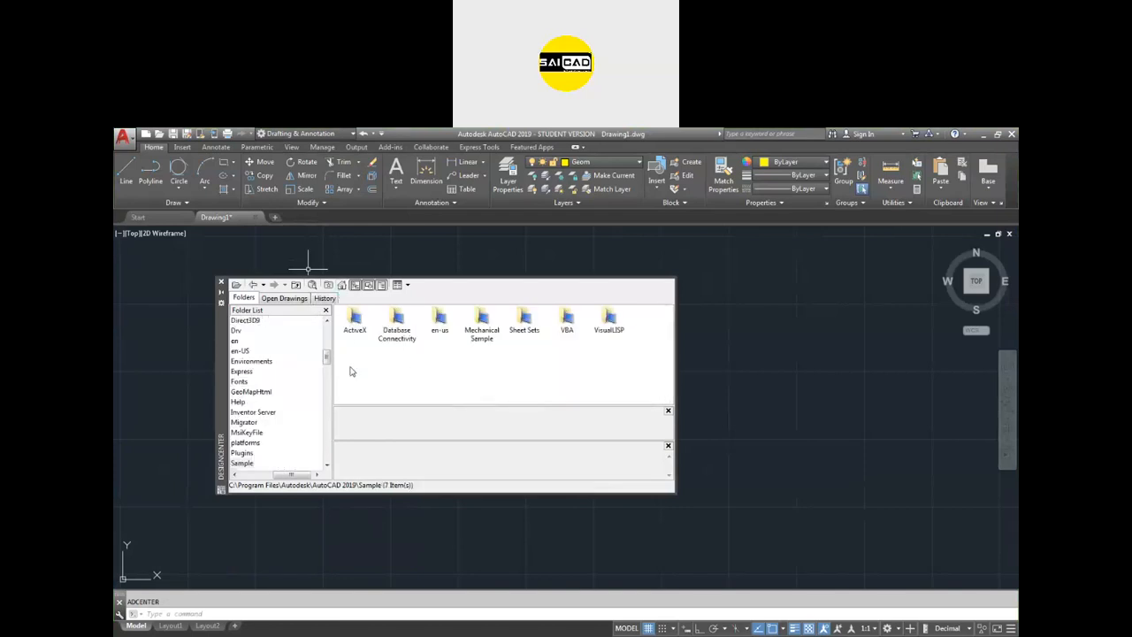
{"action": "left_click", "coordinate": [445, 325]}
{"action": "double_click", "coordinate": [442, 325]}
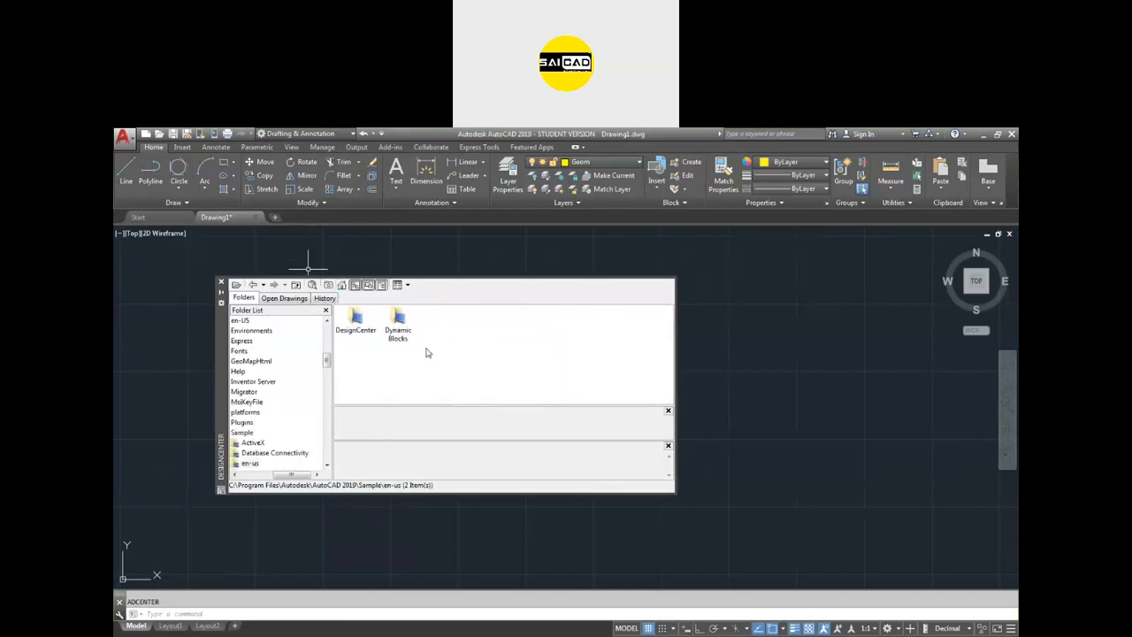
{"action": "double_click", "coordinate": [357, 320]}
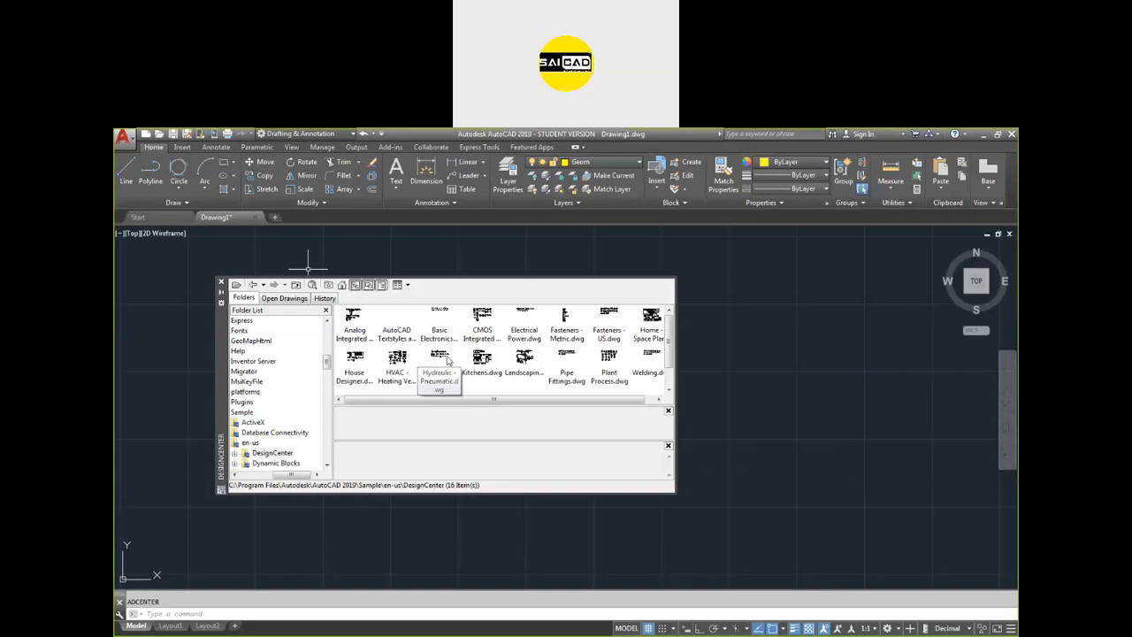
{"action": "double_click", "coordinate": [563, 332]}
{"action": "double_click", "coordinate": [352, 323]}
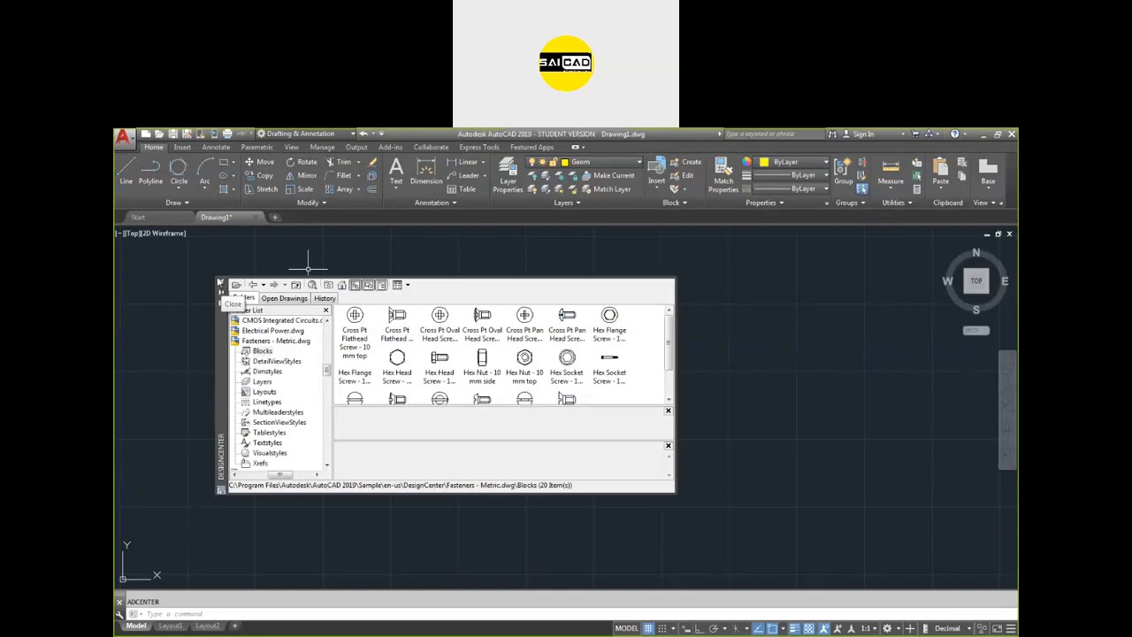
{"action": "left_click_drag", "start_coordinate": [439, 357], "coordinate": [898, 390]}
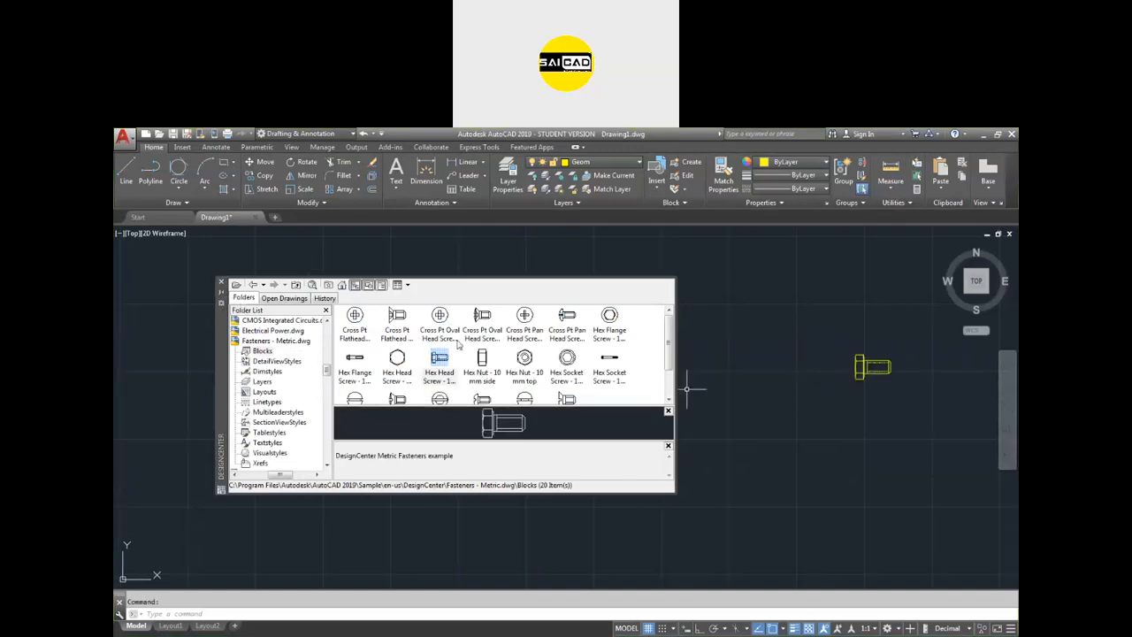
Step: Insert the Hex Nut - 10 mm side block beside the small hex head screw and close DesignCenter
{"action": "left_click_drag", "start_coordinate": [483, 360], "coordinate": [916, 359]}
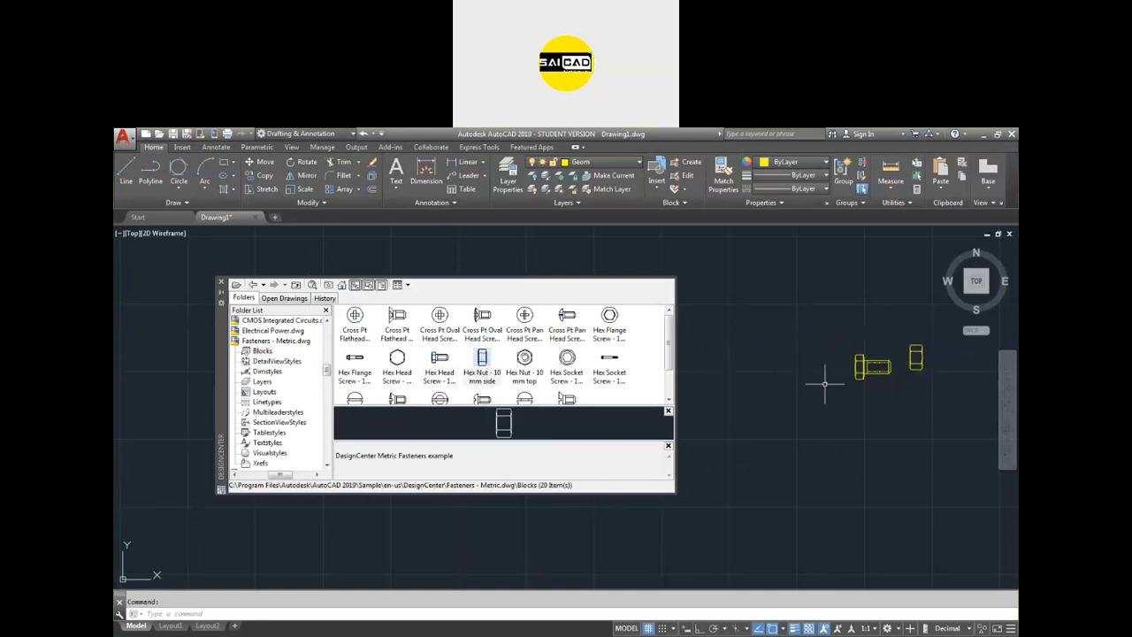
{"action": "left_click", "coordinate": [221, 282]}
Step: Erase the sample blocks from the empty drawing space, including the large bolt and the small screw and nut beside it
{"action": "scroll", "coordinate": [586, 358], "scroll_direction": "down", "scroll_amount": 3}
{"action": "left_click", "coordinate": [774, 313]}
{"action": "left_click", "coordinate": [646, 420]}
{"action": "key", "text": "Delete"}
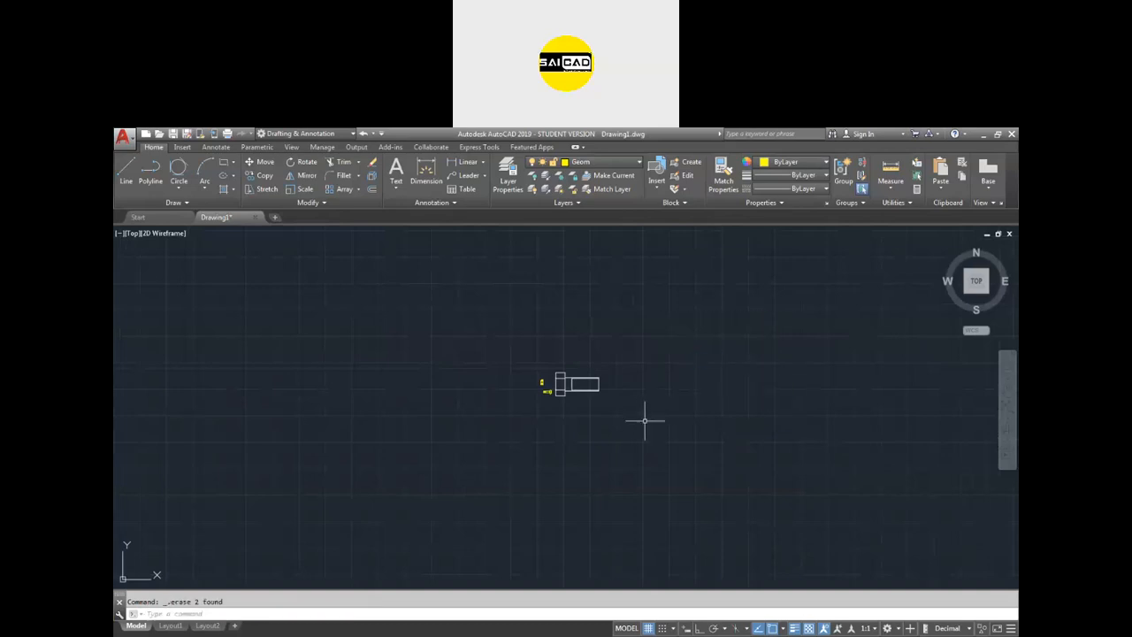
{"action": "scroll", "coordinate": [671, 403], "scroll_direction": "down", "scroll_amount": 3}
{"action": "left_click", "coordinate": [650, 363]}
{"action": "left_click", "coordinate": [520, 454]}
{"action": "scroll", "coordinate": [580, 407], "scroll_direction": "up", "scroll_amount": 6}
{"action": "middle_click_drag", "start_coordinate": [686, 390], "coordinate": [723, 392]}
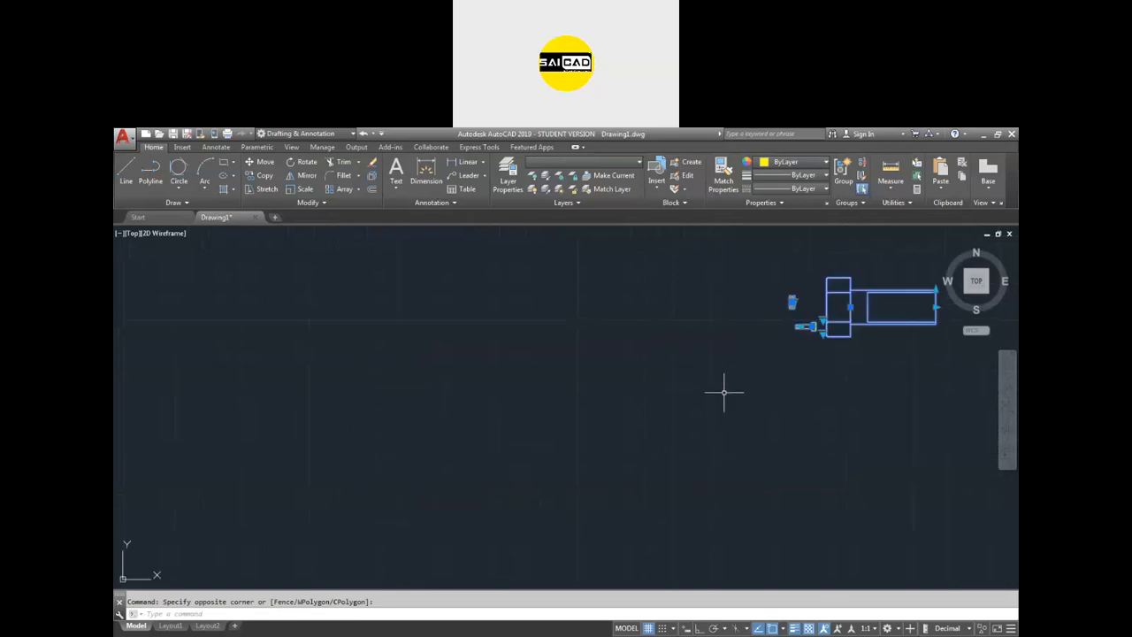
{"action": "key", "text": "Delete"}
Step: Erase the leftover objects remaining in two other areas of the empty drawing space
{"action": "scroll", "coordinate": [780, 376], "scroll_direction": "down", "scroll_amount": 8}
{"action": "left_click", "coordinate": [771, 375]}
{"action": "left_click", "coordinate": [716, 430]}
{"action": "key", "text": "Delete"}
{"action": "scroll", "coordinate": [716, 430], "scroll_direction": "up", "scroll_amount": 10}
{"action": "left_click", "coordinate": [689, 379]}
{"action": "left_click", "coordinate": [632, 425]}
{"action": "key", "text": "Delete"}
Step: Dimension the full height of the pipe elbow's vertical flange at the end of the horizontal leg
{"action": "scroll", "coordinate": [522, 392], "scroll_direction": "up", "scroll_amount": 4}
{"action": "scroll", "coordinate": [498, 391], "scroll_direction": "up", "scroll_amount": 4}
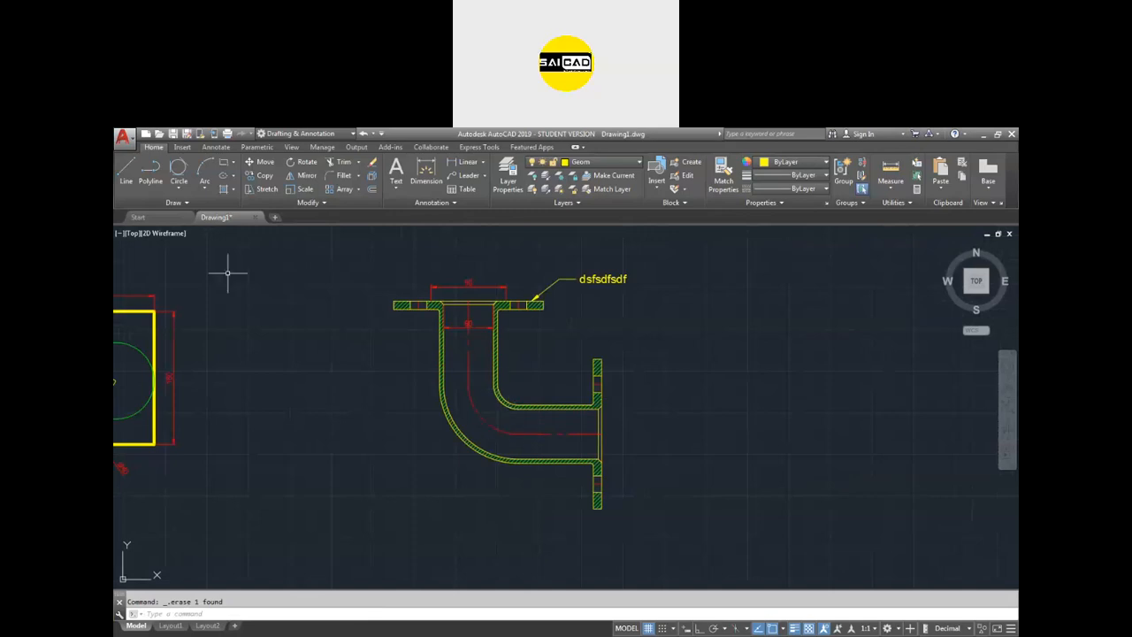
{"action": "left_click", "coordinate": [425, 170]}
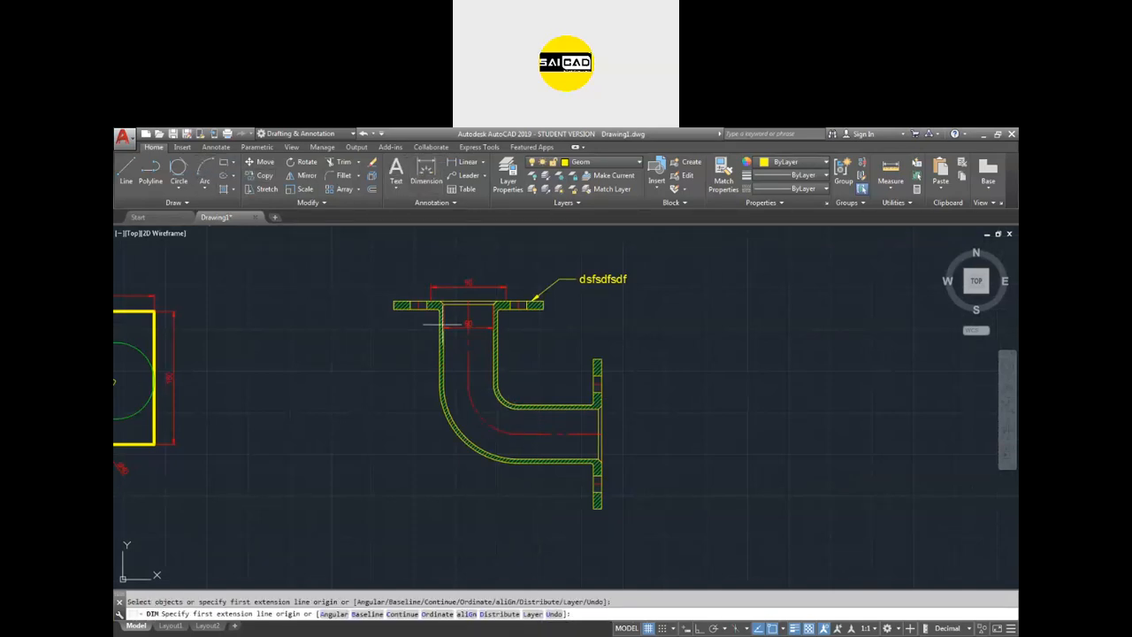
{"action": "scroll", "coordinate": [615, 399], "scroll_direction": "up", "scroll_amount": 5}
{"action": "left_click", "coordinate": [589, 311]}
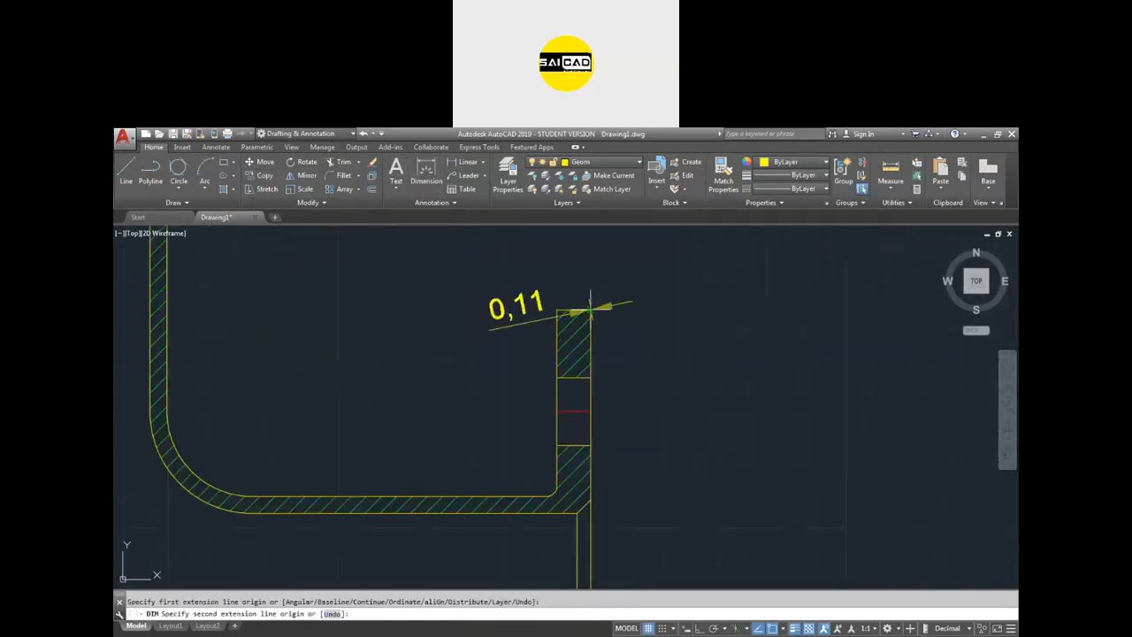
{"action": "scroll", "coordinate": [589, 312], "scroll_direction": "down", "scroll_amount": 4}
{"action": "left_click", "coordinate": [595, 458]}
{"action": "left_click", "coordinate": [609, 380]}
Step: Add a radius dimension to the centerline arc of the pipe elbow's bend
{"action": "scroll", "coordinate": [591, 387], "scroll_direction": "up", "scroll_amount": 2}
{"action": "scroll", "coordinate": [586, 361], "scroll_direction": "up", "scroll_amount": 4}
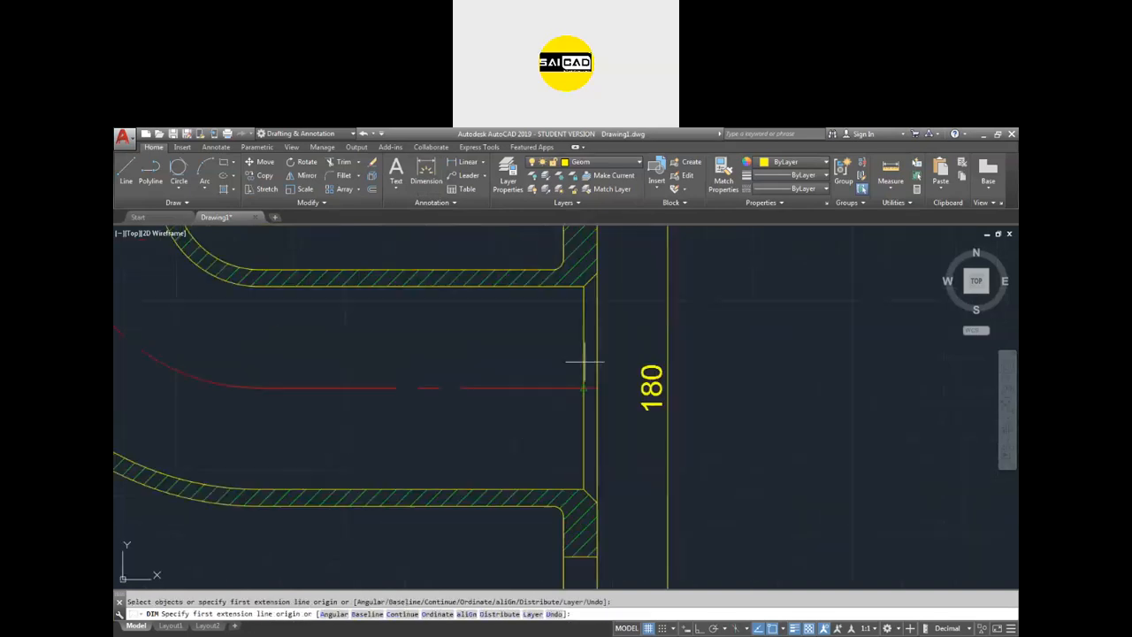
{"action": "scroll", "coordinate": [603, 388], "scroll_direction": "down", "scroll_amount": 2}
{"action": "scroll", "coordinate": [494, 378], "scroll_direction": "down", "scroll_amount": 5}
{"action": "scroll", "coordinate": [416, 381], "scroll_direction": "up", "scroll_amount": 5}
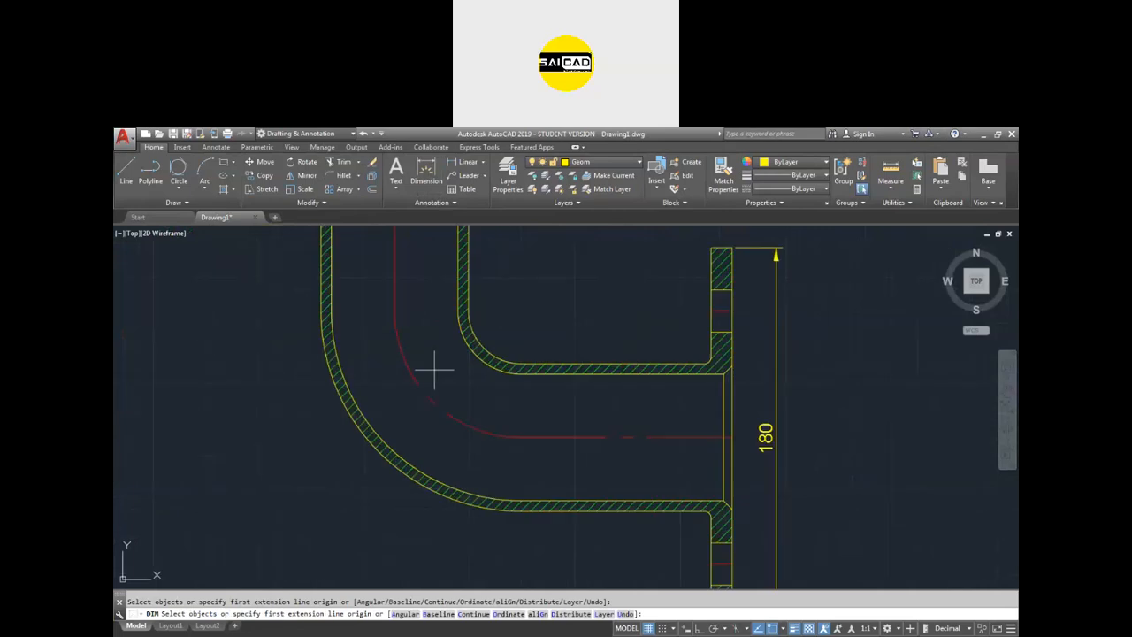
{"action": "left_click", "coordinate": [412, 381]}
{"action": "left_click", "coordinate": [451, 380]}
{"action": "key", "text": "Escape"}
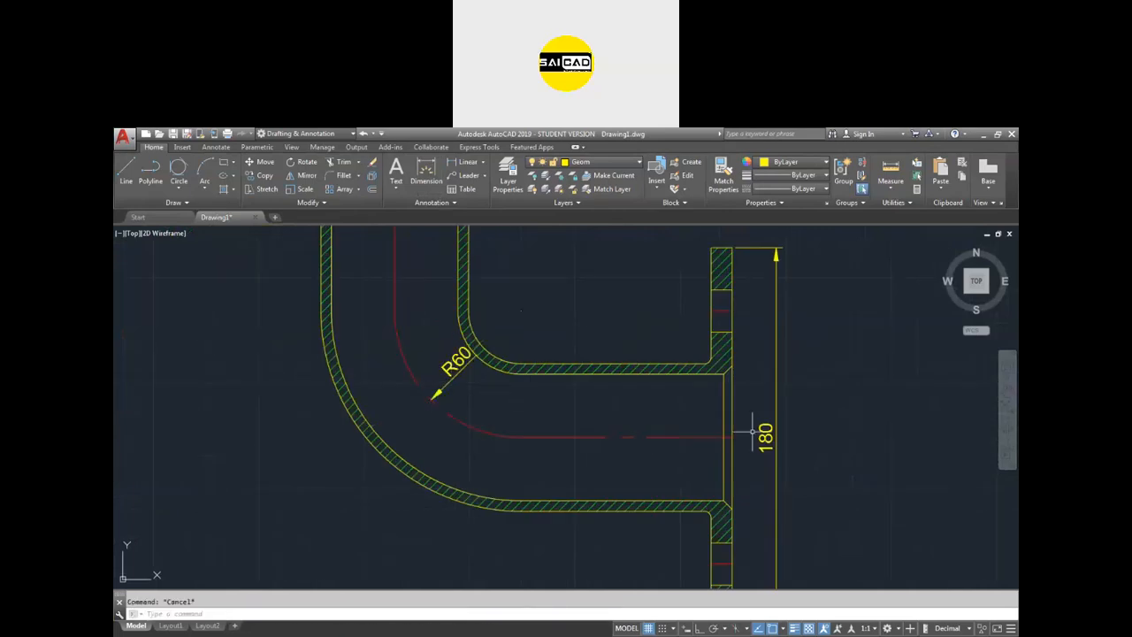
Step: Make the Dim layer current
{"action": "left_click", "coordinate": [584, 162]}
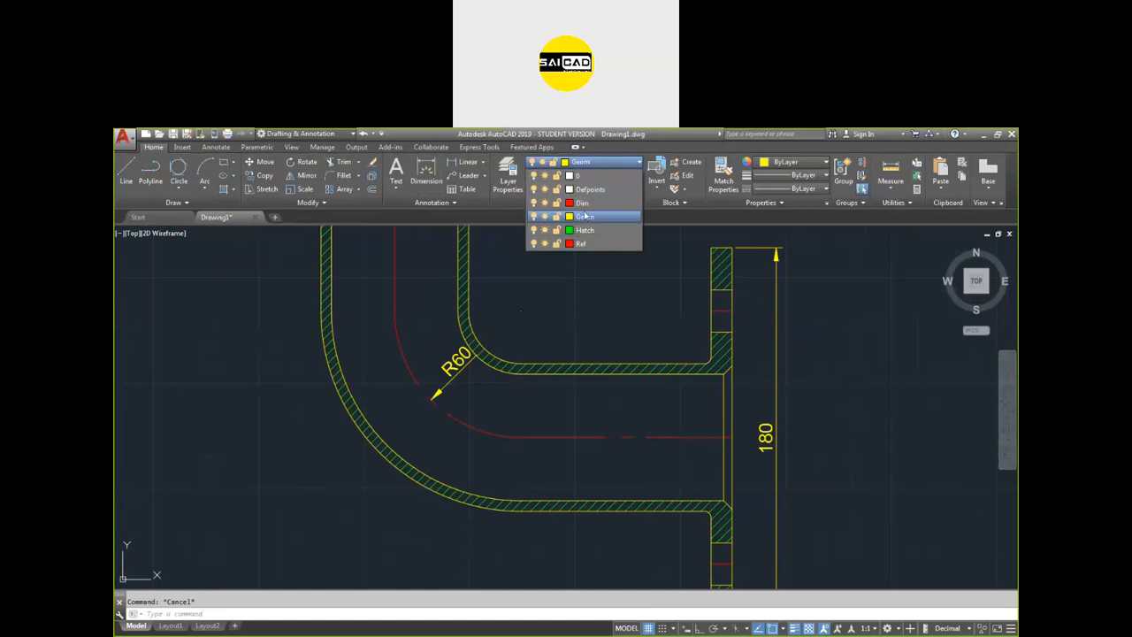
{"action": "left_click", "coordinate": [582, 203]}
Step: Place a trial radius dimension on the wall arc inside the elbow's bend and erase it
{"action": "scroll", "coordinate": [379, 327], "scroll_direction": "down", "scroll_amount": 4}
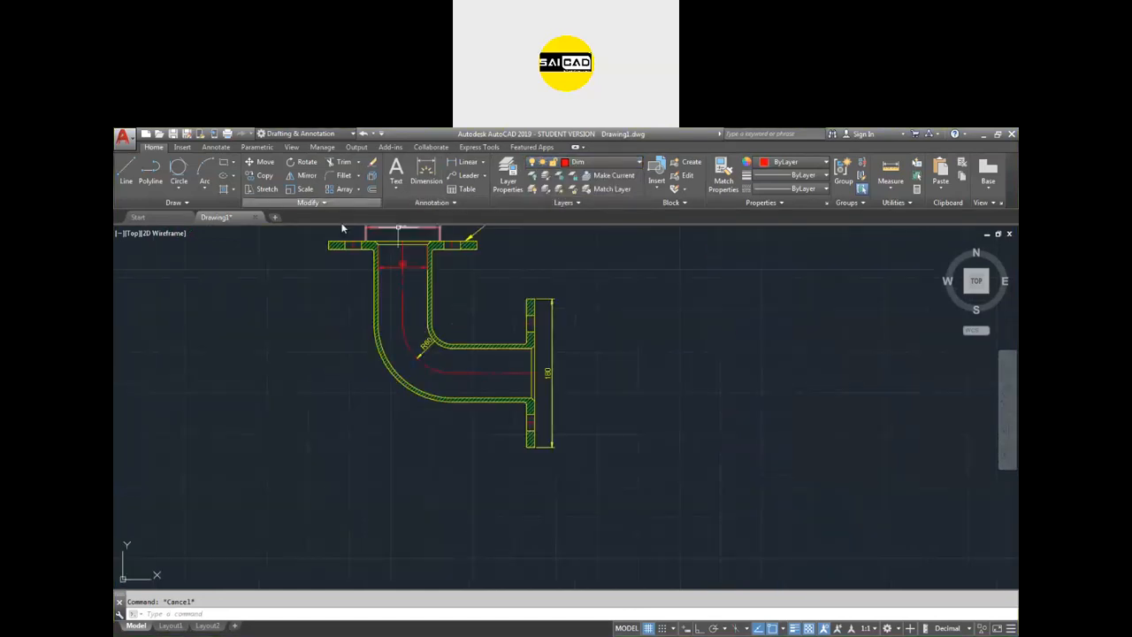
{"action": "scroll", "coordinate": [383, 292], "scroll_direction": "up", "scroll_amount": 4}
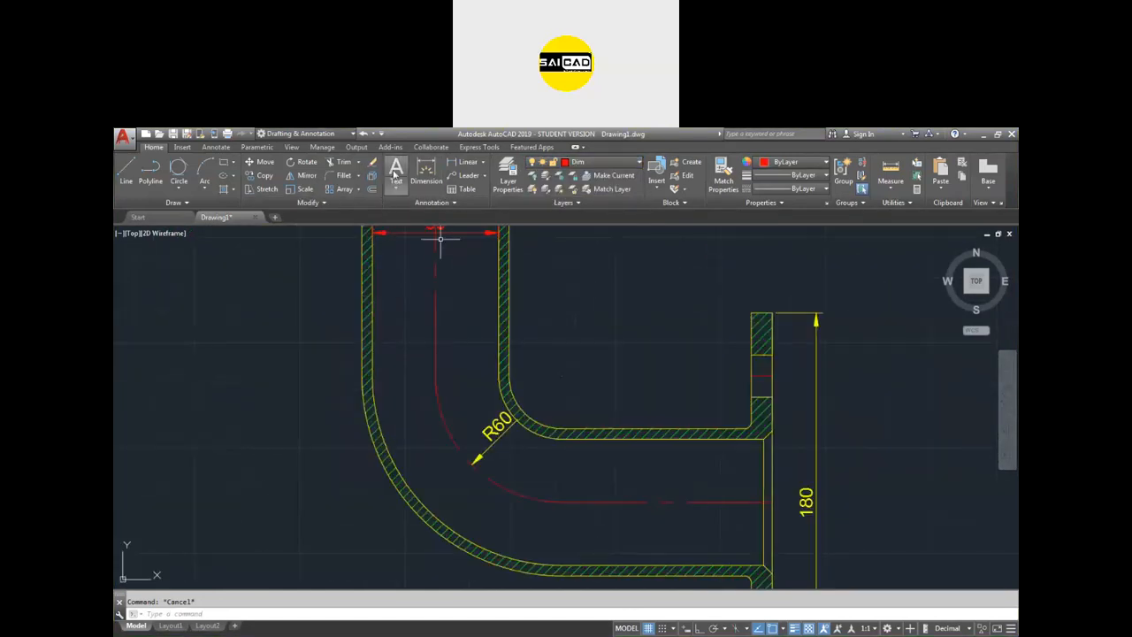
{"action": "left_click", "coordinate": [426, 174]}
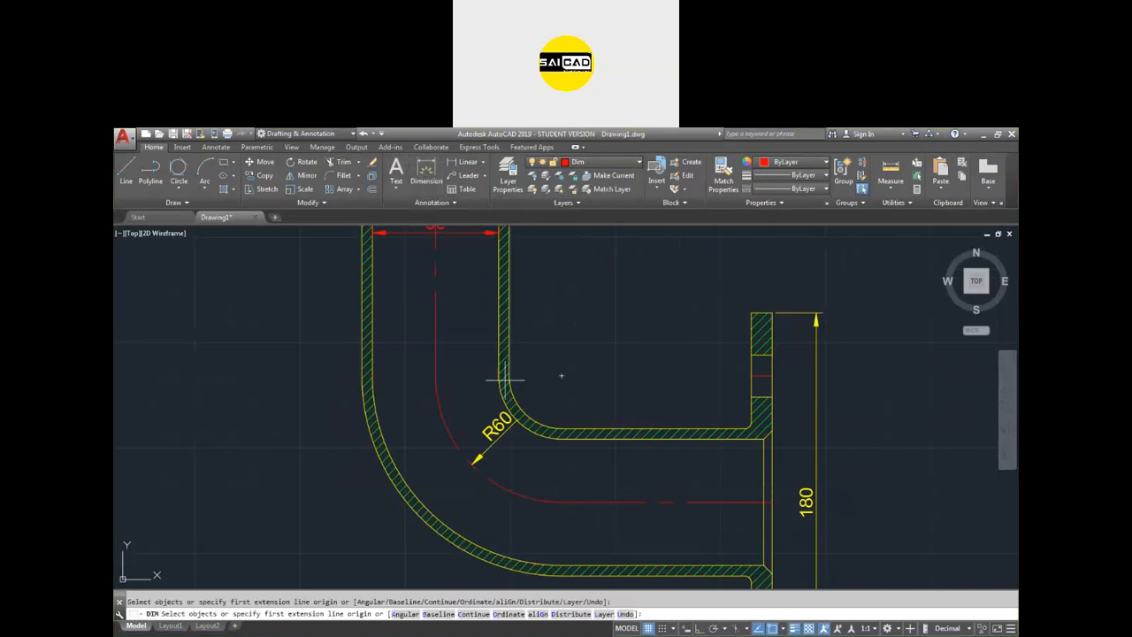
{"action": "scroll", "coordinate": [508, 364], "scroll_direction": "up", "scroll_amount": 3}
{"action": "left_click", "coordinate": [509, 364]}
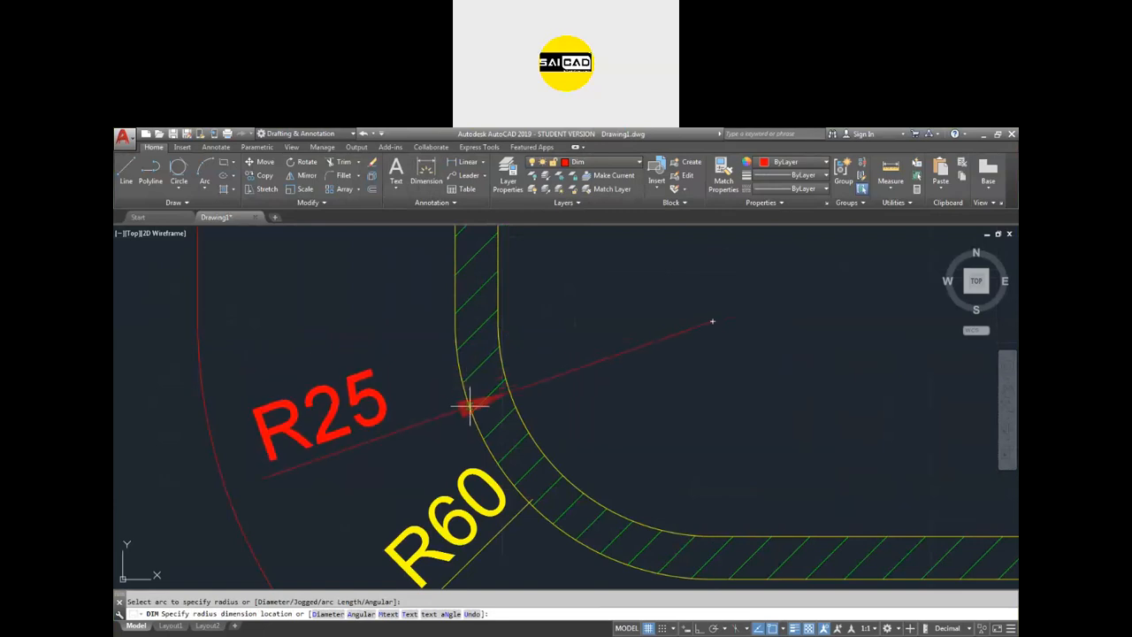
{"action": "left_click", "coordinate": [467, 400]}
{"action": "key", "text": "Escape"}
{"action": "left_click", "coordinate": [538, 387]}
{"action": "key", "text": "Delete"}
Step: Try to dimension the thickness of the vertical pipe's wall above the bend, and undo the dimension
{"action": "scroll", "coordinate": [535, 396], "scroll_direction": "down", "scroll_amount": 5}
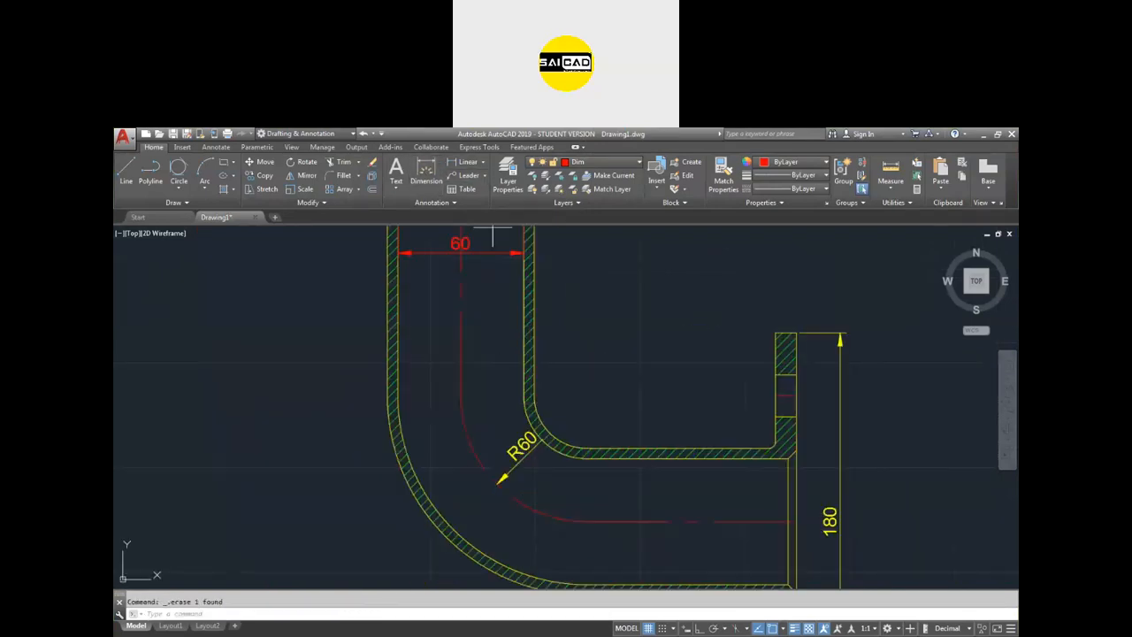
{"action": "left_click", "coordinate": [425, 172]}
{"action": "scroll", "coordinate": [531, 372], "scroll_direction": "up", "scroll_amount": 6}
{"action": "left_click", "coordinate": [749, 377]}
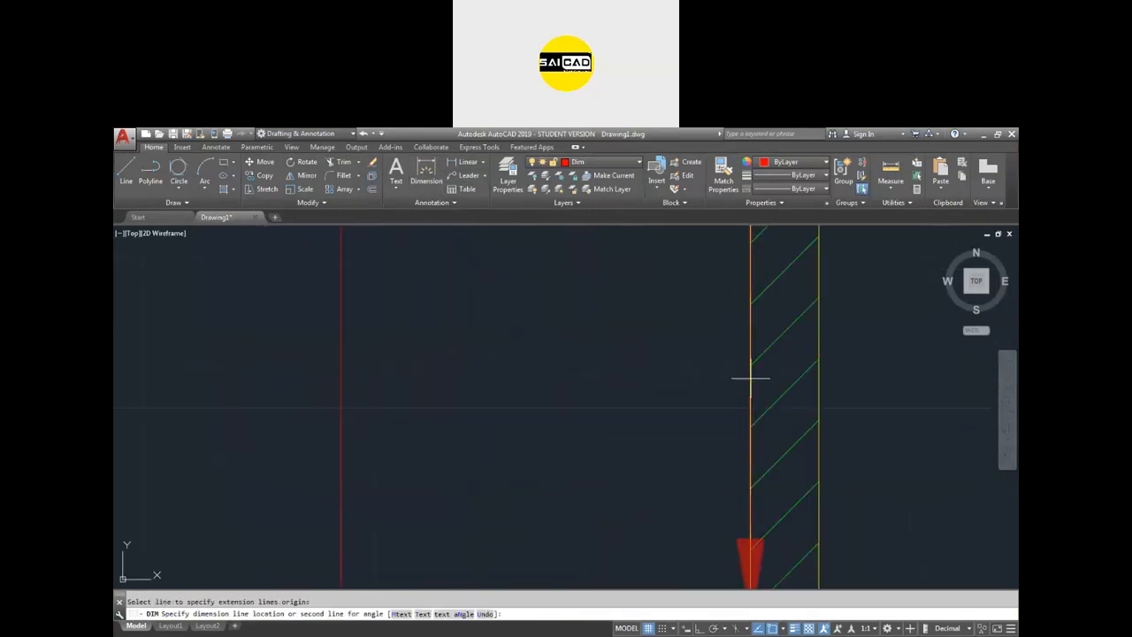
{"action": "left_click", "coordinate": [818, 378]}
{"action": "scroll", "coordinate": [657, 397], "scroll_direction": "down", "scroll_amount": 5}
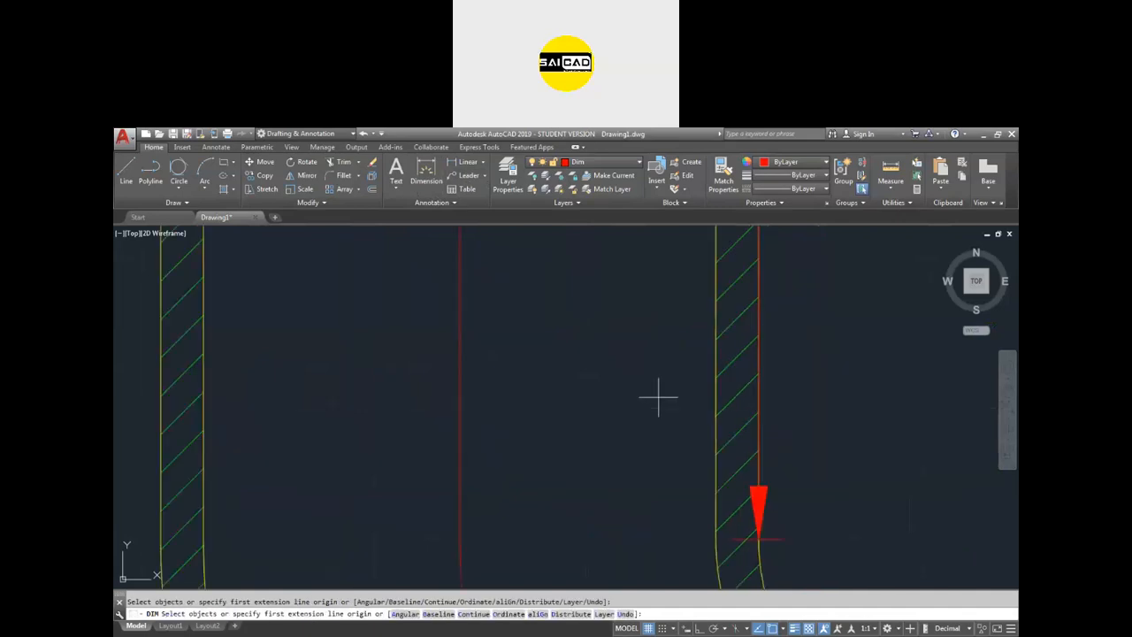
{"action": "key", "text": "Escape"}
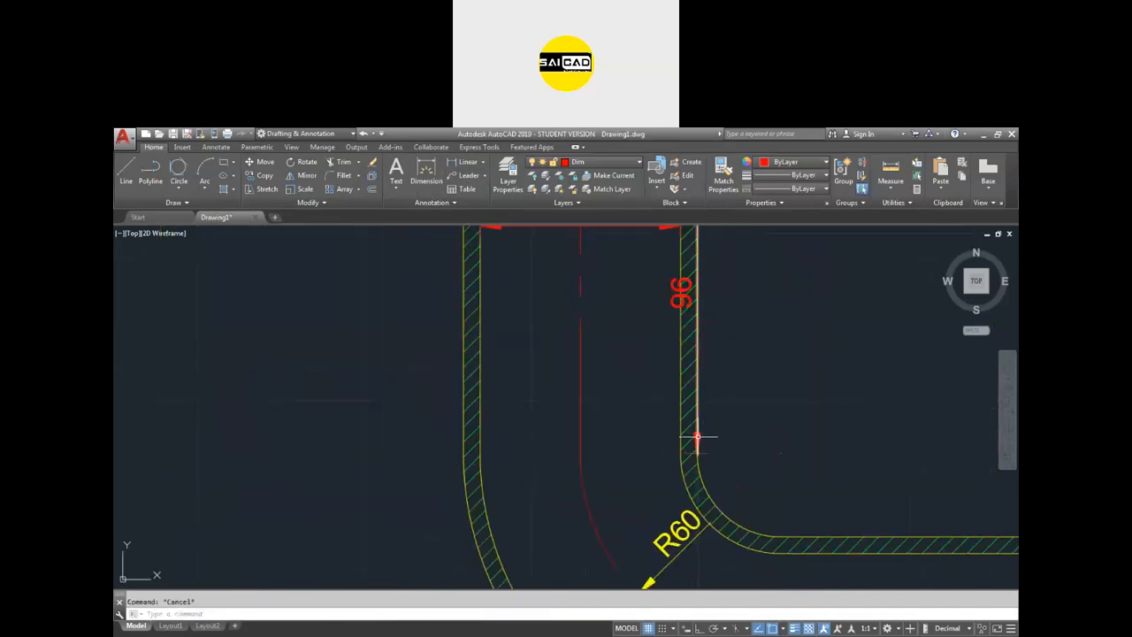
{"action": "key", "text": "ctrl+z"}
Step: Dimension the wall thickness of the vertical pipe between its two parallel edges, above the inner bend
{"action": "scroll", "coordinate": [705, 392], "scroll_direction": "down", "scroll_amount": 3}
{"action": "scroll", "coordinate": [460, 237], "scroll_direction": "up", "scroll_amount": 2}
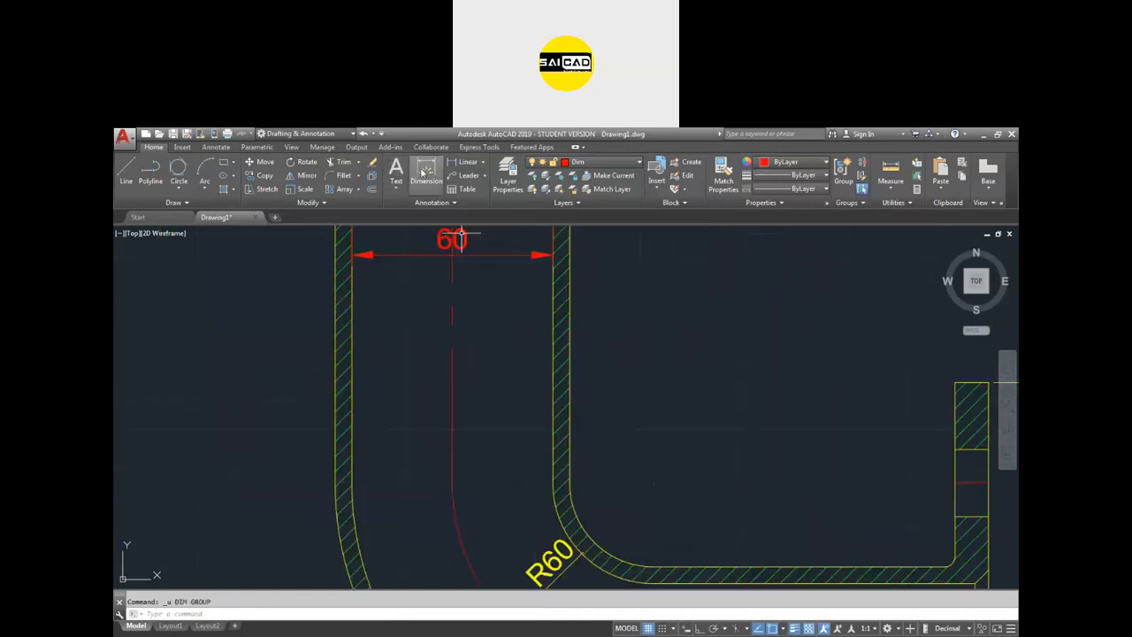
{"action": "left_click", "coordinate": [426, 173]}
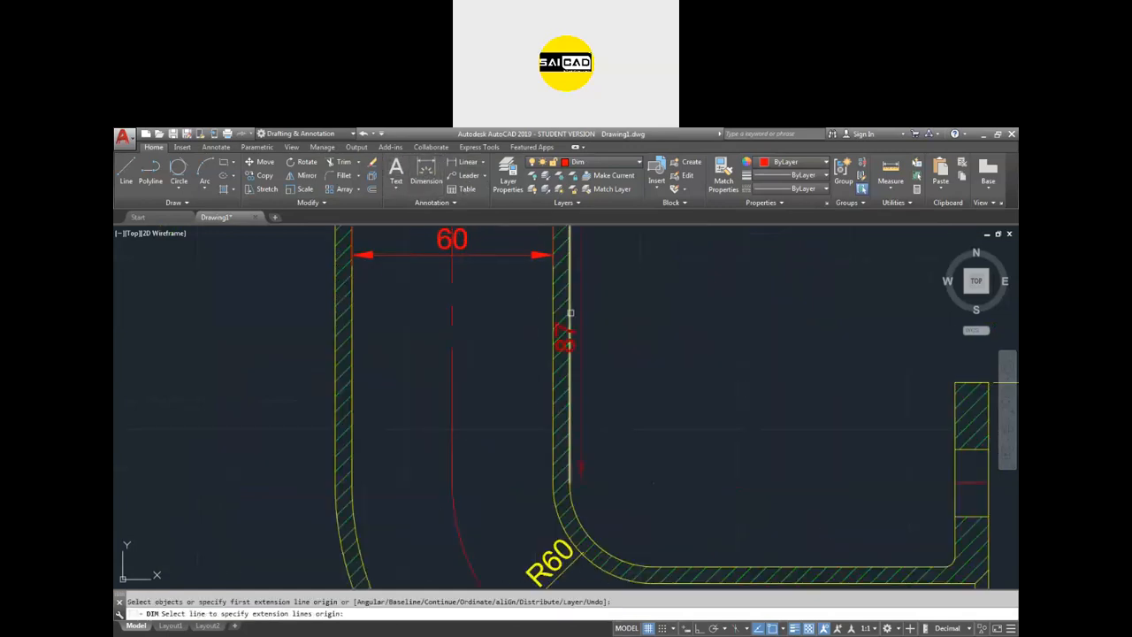
{"action": "scroll", "coordinate": [569, 313], "scroll_direction": "up", "scroll_amount": 5}
{"action": "left_click", "coordinate": [505, 319]}
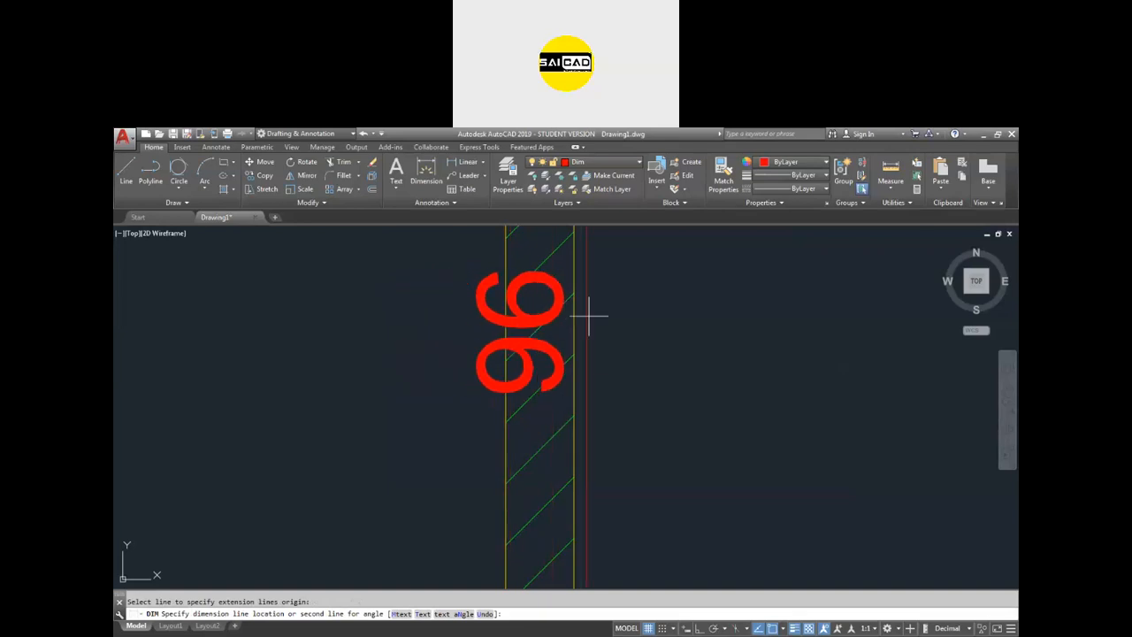
{"action": "scroll", "coordinate": [581, 311], "scroll_direction": "up", "scroll_amount": 6}
{"action": "left_click", "coordinate": [570, 323]}
{"action": "scroll", "coordinate": [566, 333], "scroll_direction": "down", "scroll_amount": 4}
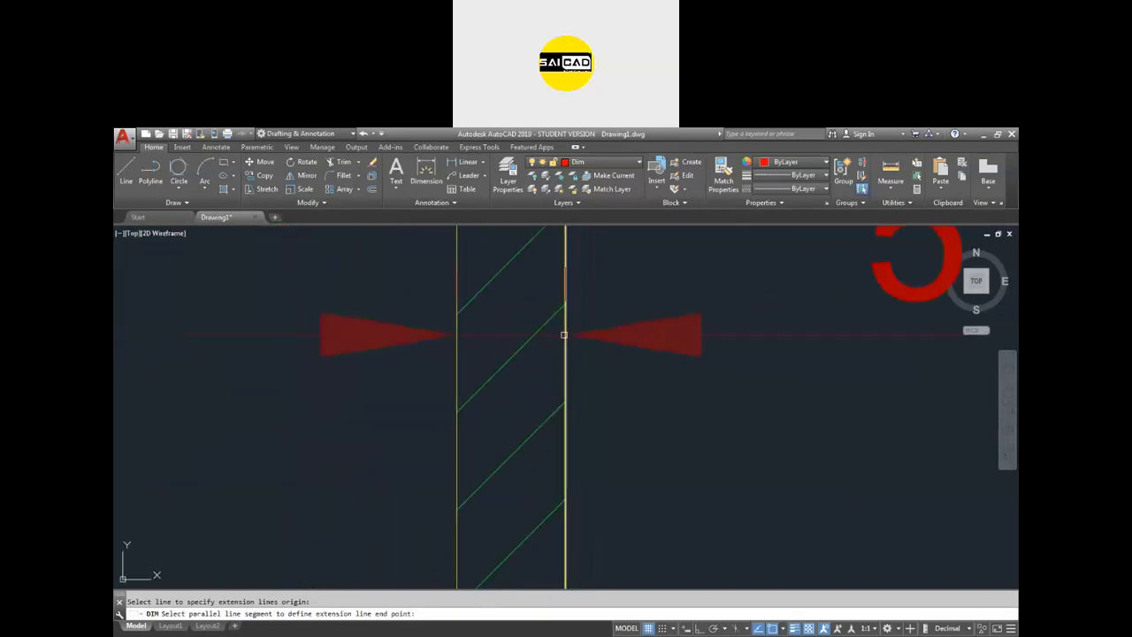
{"action": "left_click", "coordinate": [564, 335]}
{"action": "scroll", "coordinate": [579, 340], "scroll_direction": "down", "scroll_amount": 8}
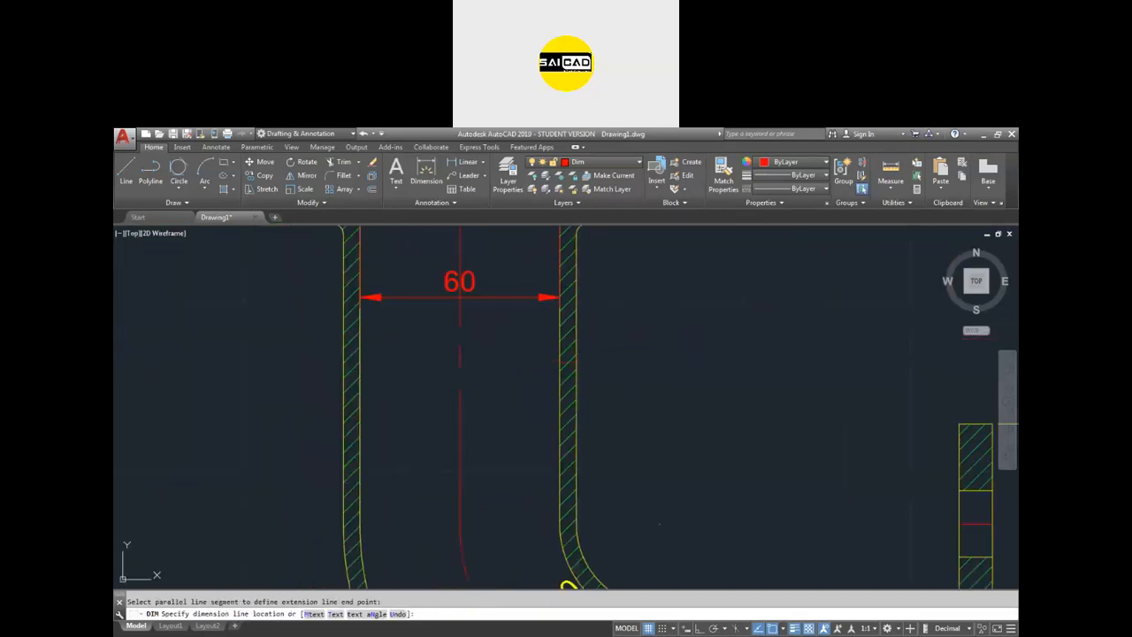
{"action": "left_click", "coordinate": [580, 363]}
{"action": "scroll", "coordinate": [614, 301], "scroll_direction": "down", "scroll_amount": 2}
Step: Add an angular dimension between the bore's upper chamfer and the vertical flange's outer face, placed inside the bore
{"action": "scroll", "coordinate": [614, 301], "scroll_direction": "down", "scroll_amount": 5}
{"action": "scroll", "coordinate": [784, 392], "scroll_direction": "up", "scroll_amount": 4}
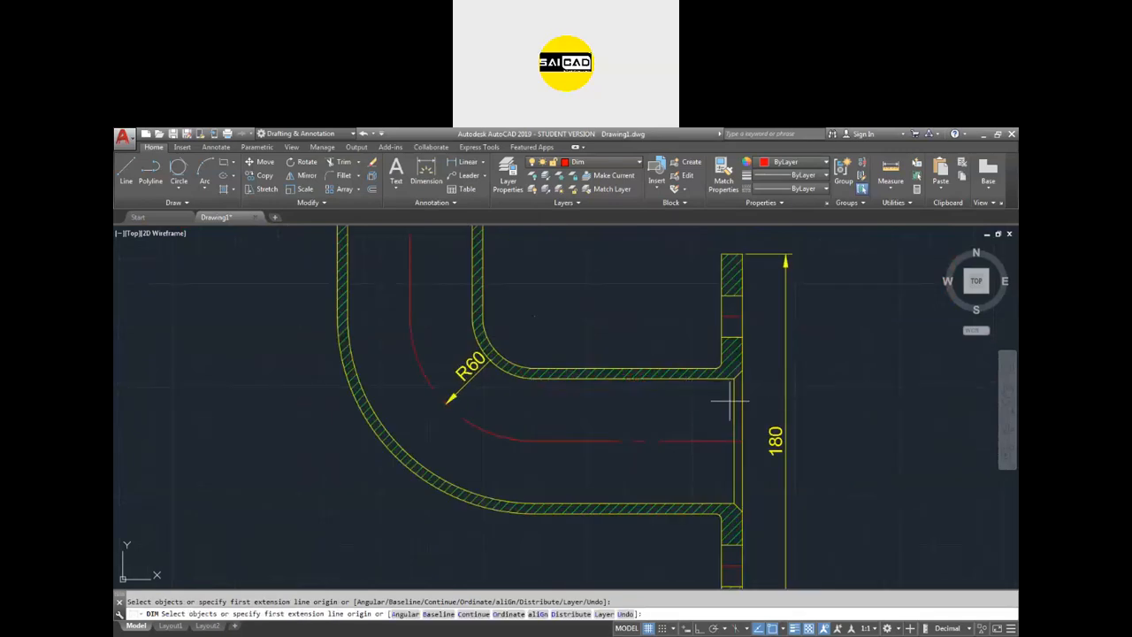
{"action": "scroll", "coordinate": [734, 380], "scroll_direction": "up", "scroll_amount": 4}
{"action": "scroll", "coordinate": [734, 380], "scroll_direction": "up", "scroll_amount": 4}
{"action": "left_click", "coordinate": [784, 288]}
{"action": "scroll", "coordinate": [797, 327], "scroll_direction": "down", "scroll_amount": 2}
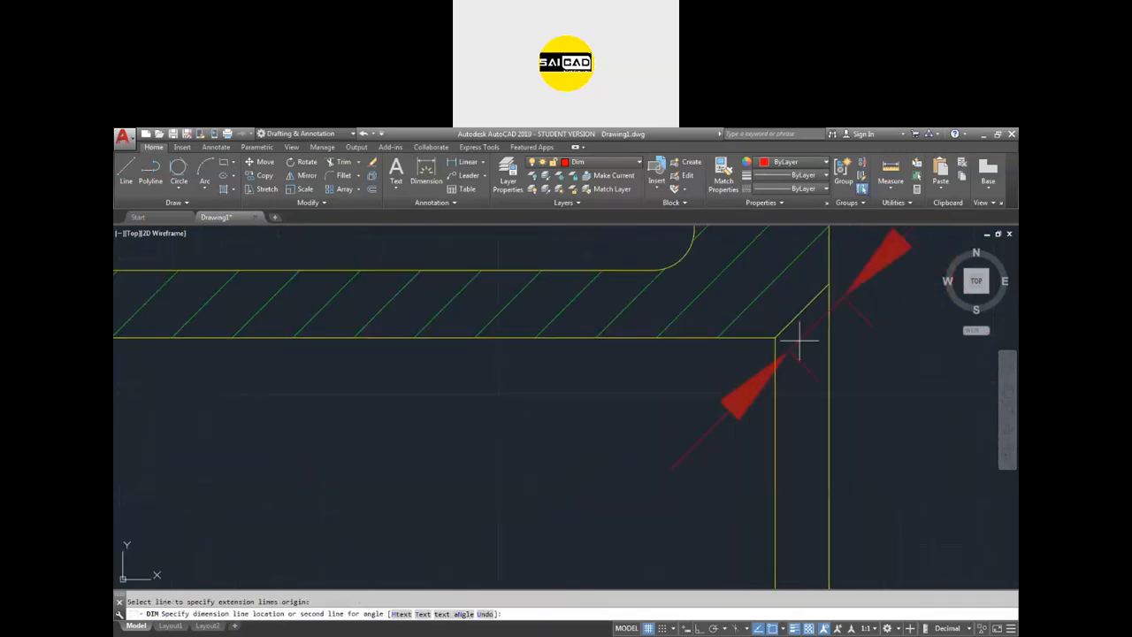
{"action": "left_click", "coordinate": [825, 334]}
{"action": "scroll", "coordinate": [814, 336], "scroll_direction": "down", "scroll_amount": 4}
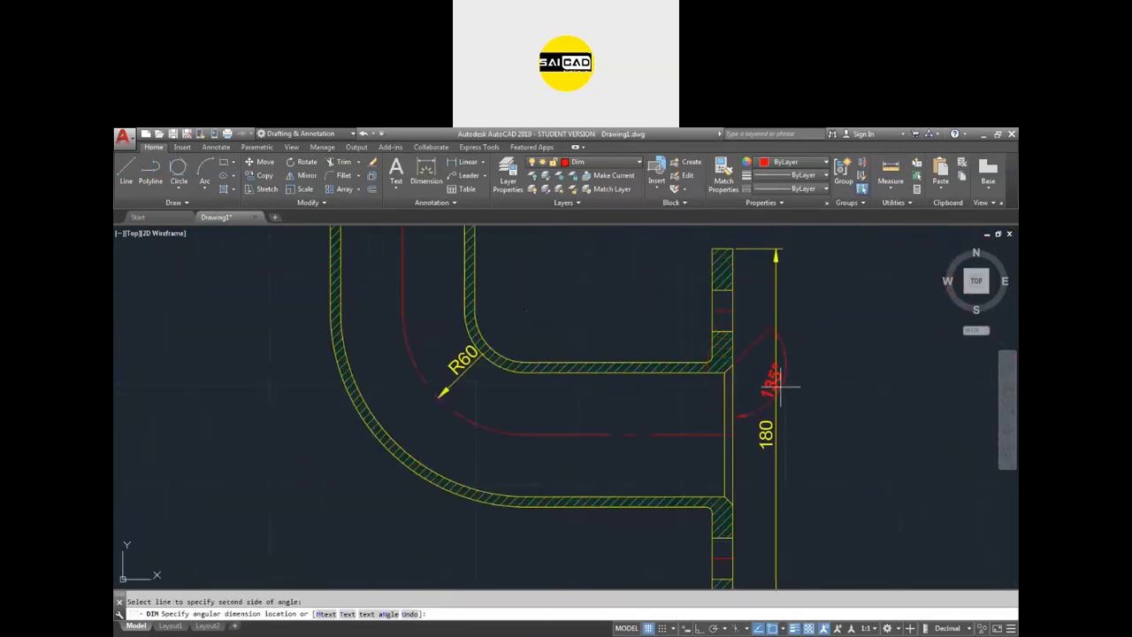
{"action": "left_click", "coordinate": [721, 398]}
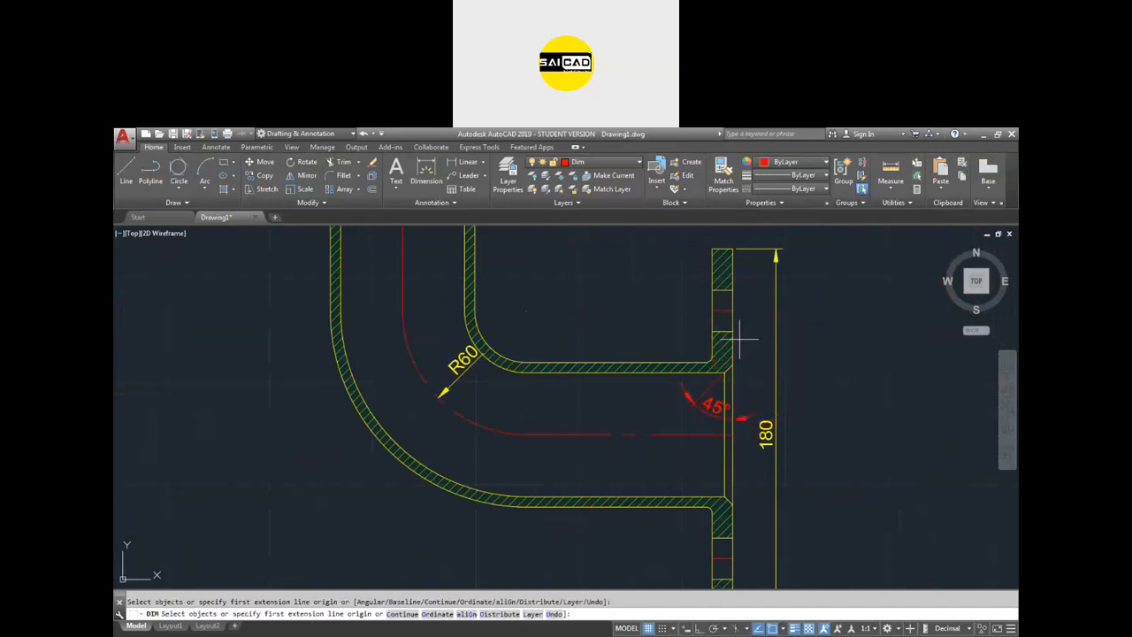
Step: Add a vertical dimension for the chamfer's height, placed just outside the flange face
{"action": "scroll", "coordinate": [710, 367], "scroll_direction": "up", "scroll_amount": 4}
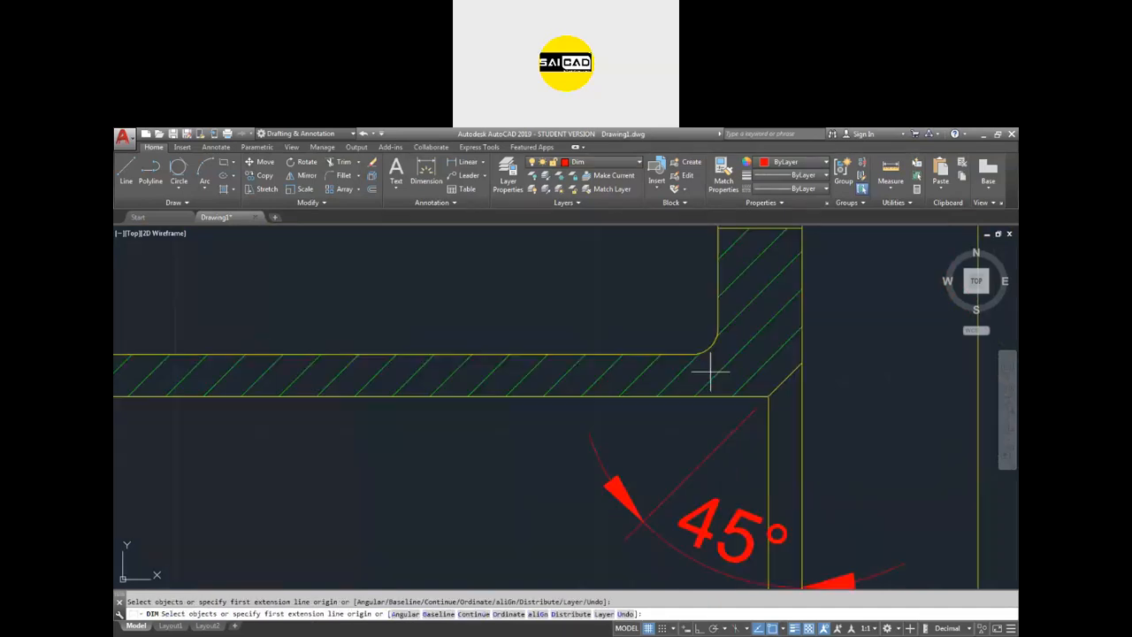
{"action": "scroll", "coordinate": [797, 379], "scroll_direction": "up", "scroll_amount": 3}
{"action": "left_click", "coordinate": [791, 366]}
{"action": "scroll", "coordinate": [768, 370], "scroll_direction": "down", "scroll_amount": 4}
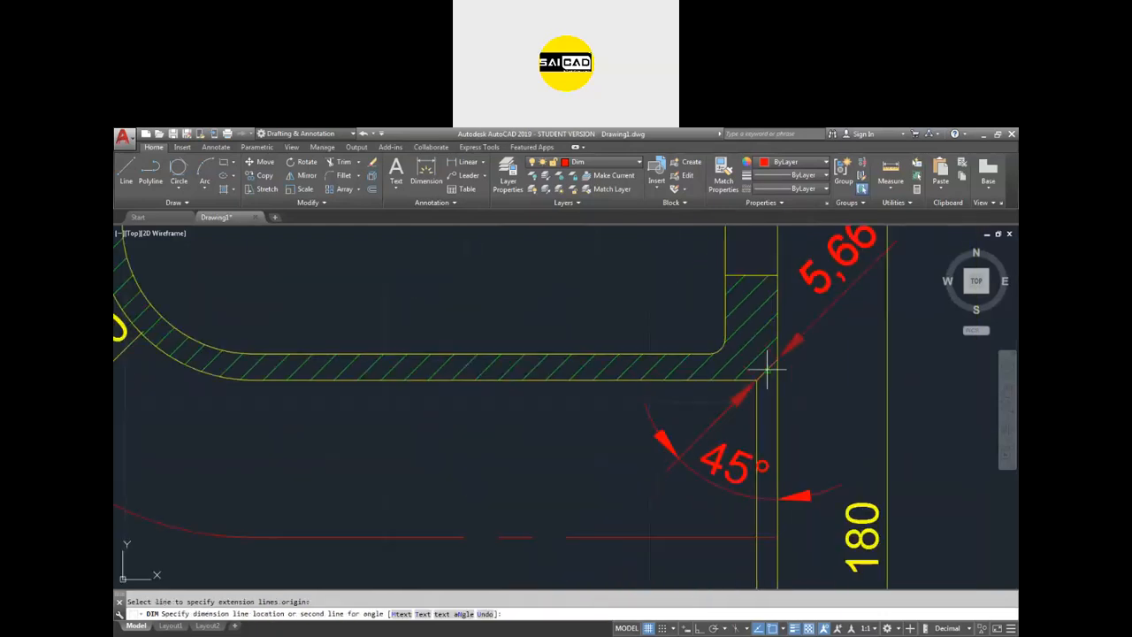
{"action": "left_click", "coordinate": [835, 353]}
Step: Dimension the diameter of the upper bolt hole on the inner side of the vertical flange
{"action": "scroll", "coordinate": [708, 389], "scroll_direction": "down", "scroll_amount": 3}
{"action": "scroll", "coordinate": [669, 260], "scroll_direction": "up", "scroll_amount": 5}
{"action": "left_click", "coordinate": [657, 265]}
{"action": "left_click", "coordinate": [658, 432]}
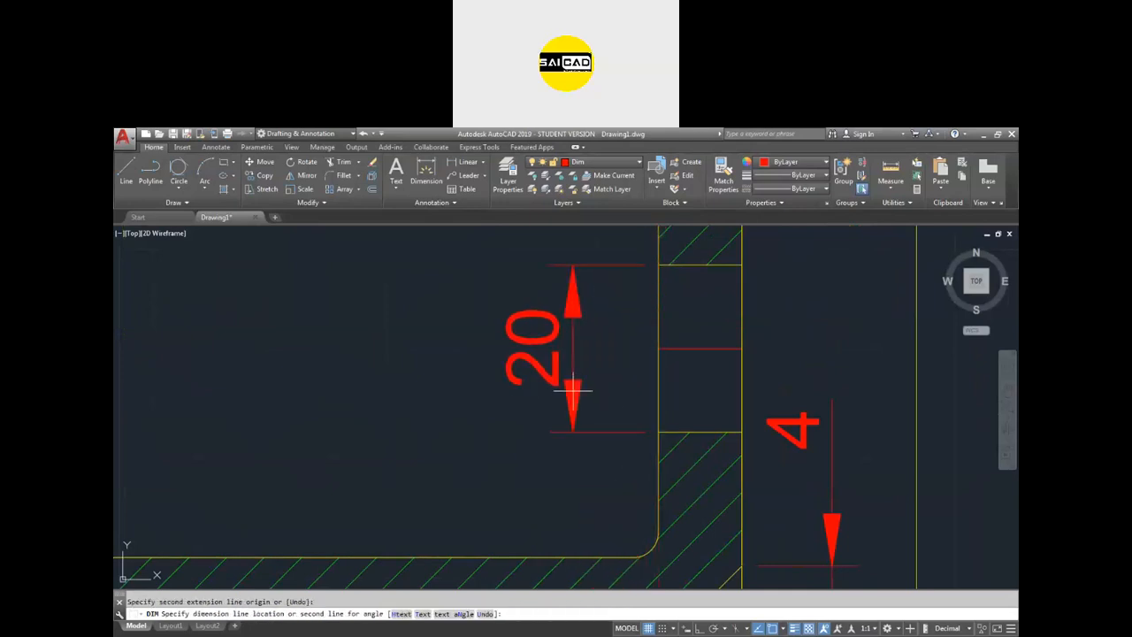
{"action": "left_click", "coordinate": [573, 390]}
Step: Dimension the distance between the vertical flange's upper and lower bolt hole centerlines and end the dimension command
{"action": "scroll", "coordinate": [672, 304], "scroll_direction": "down", "scroll_amount": 2}
{"action": "left_click", "coordinate": [698, 321]}
{"action": "scroll", "coordinate": [694, 304], "scroll_direction": "down", "scroll_amount": 3}
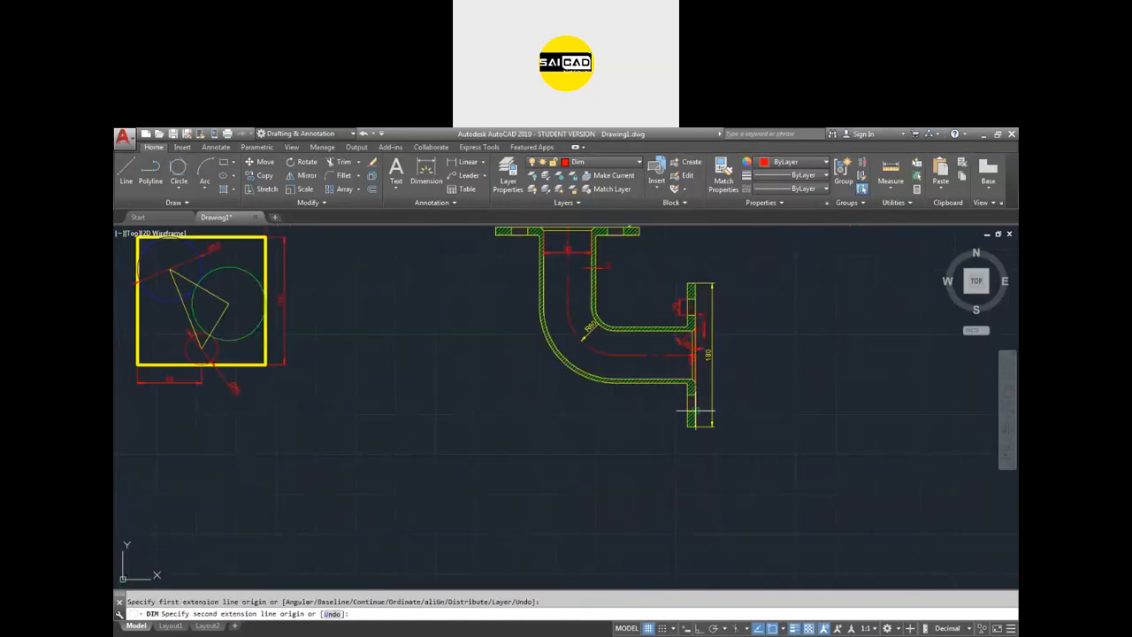
{"action": "left_click", "coordinate": [702, 402]}
{"action": "left_click", "coordinate": [719, 380]}
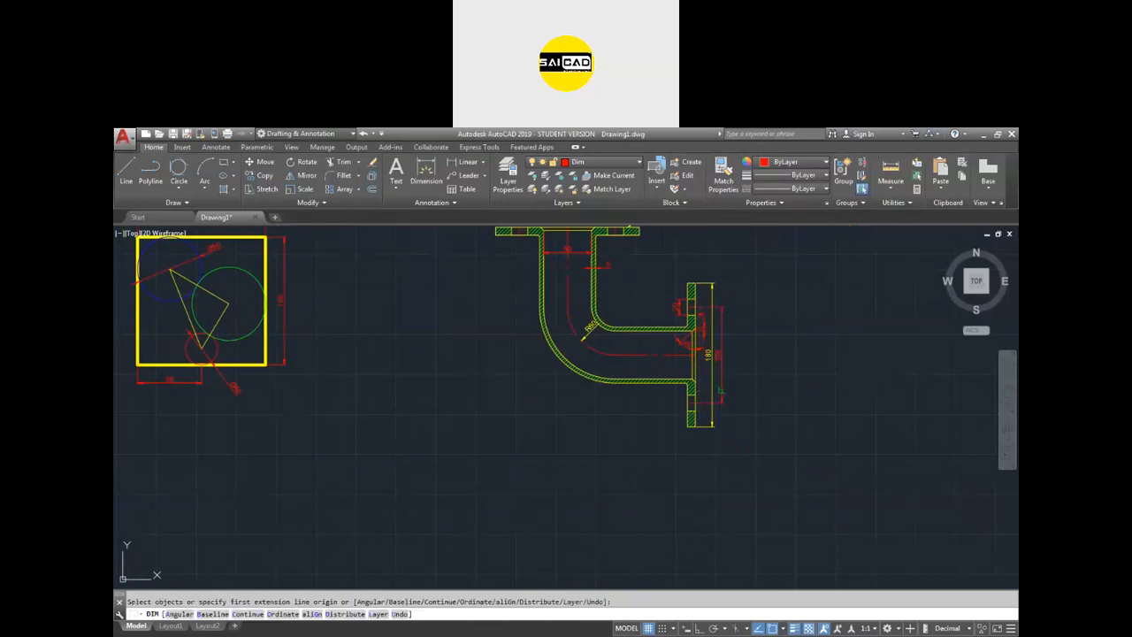
{"action": "scroll", "coordinate": [717, 375], "scroll_direction": "up", "scroll_amount": 4}
{"action": "key", "text": "Escape"}
Step: Move the flange's overall height dimension line outward, beyond the bolt hole spacing dimension
{"action": "left_click", "coordinate": [704, 331]}
{"action": "left_click", "coordinate": [705, 330]}
{"action": "left_click", "coordinate": [782, 331]}
Step: Match the properties of the bolt hole spacing dimension onto the flange height and bend radius dimensions
{"action": "left_click", "coordinate": [724, 173]}
{"action": "left_click", "coordinate": [726, 328]}
{"action": "left_click", "coordinate": [773, 331]}
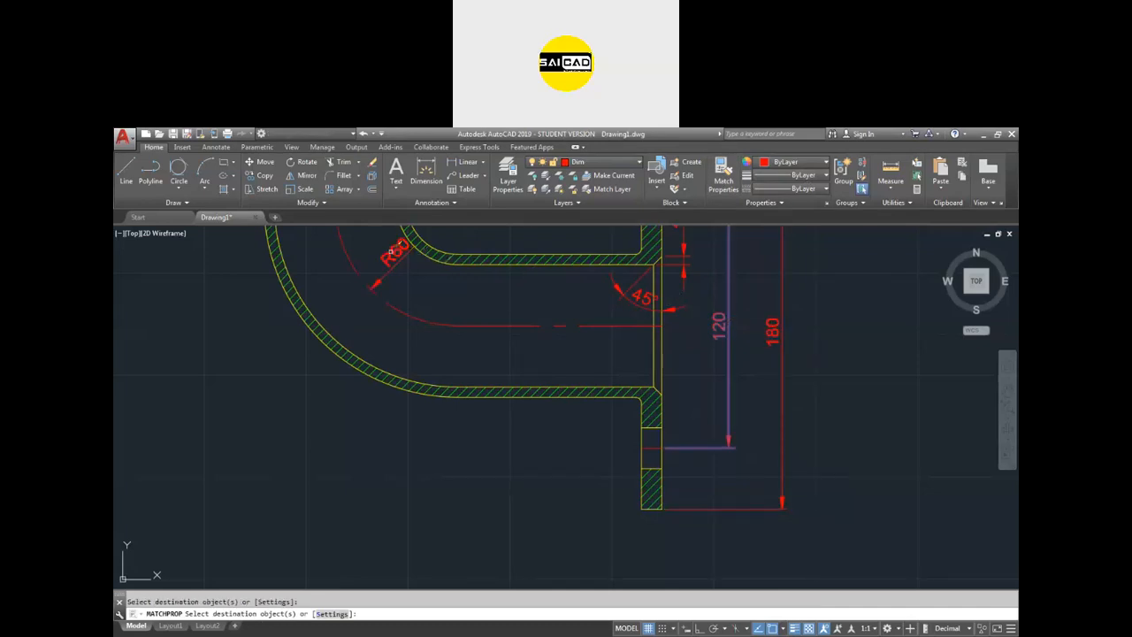
{"action": "scroll", "coordinate": [458, 317], "scroll_direction": "down", "scroll_amount": 4}
{"action": "key", "text": "Escape"}
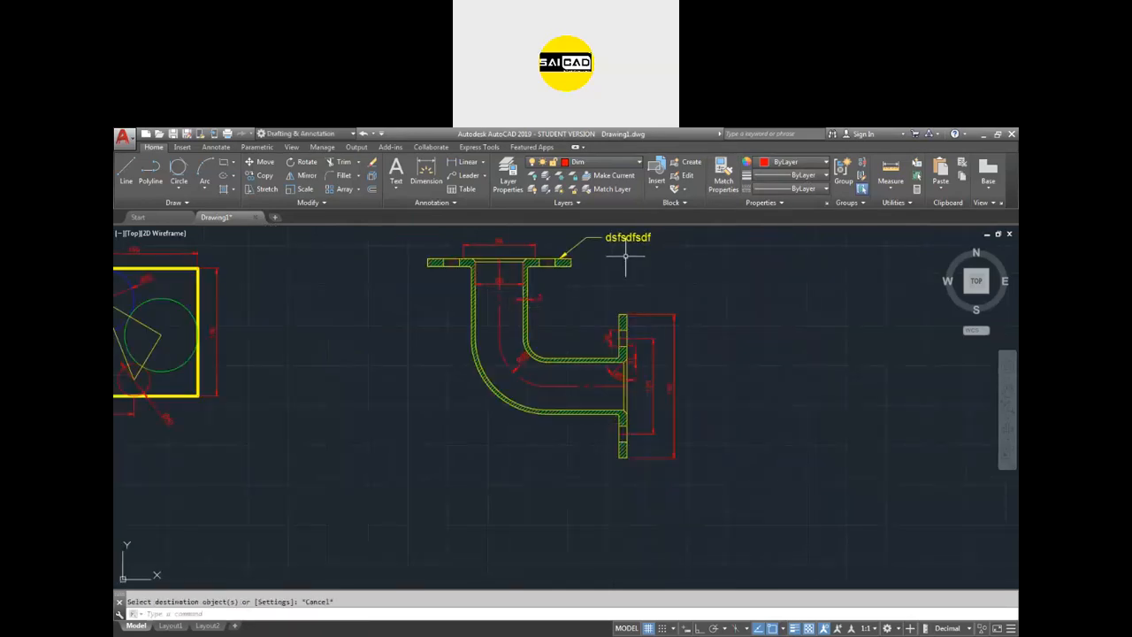
Step: Erase the leader with the text "dsfsdfsdf" from the upper flange
{"action": "left_click", "coordinate": [623, 239]}
{"action": "key", "text": "Delete"}
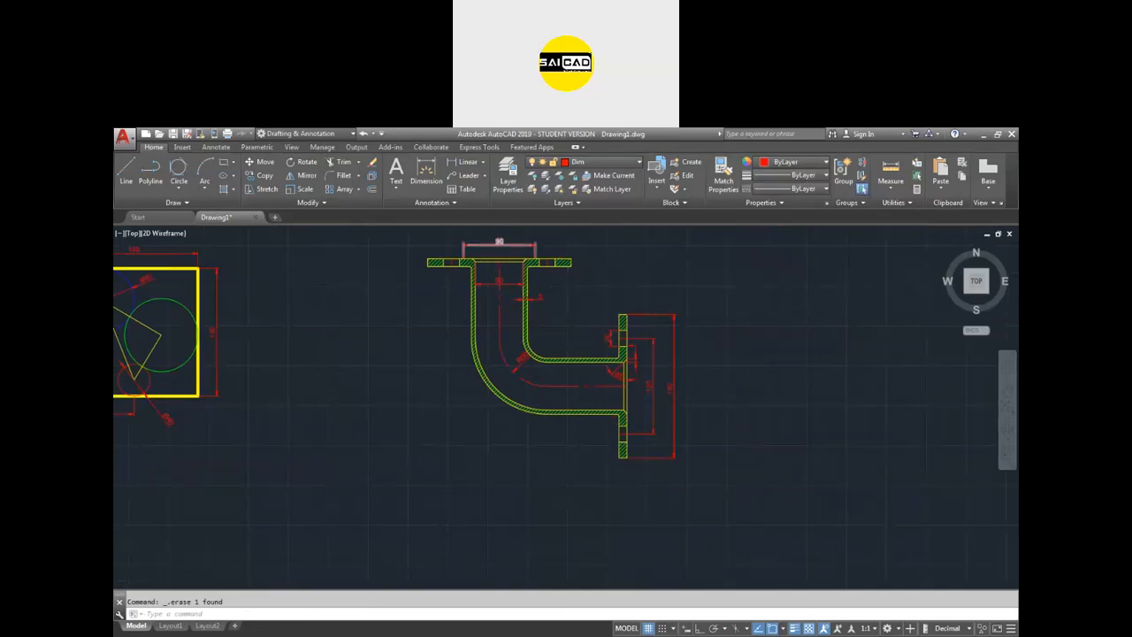
Step: Dimension the radius of the small fillet where the upper flange's underside meets the pipe's outer wall
{"action": "scroll", "coordinate": [492, 242], "scroll_direction": "up", "scroll_amount": 4}
{"action": "left_click", "coordinate": [425, 172]}
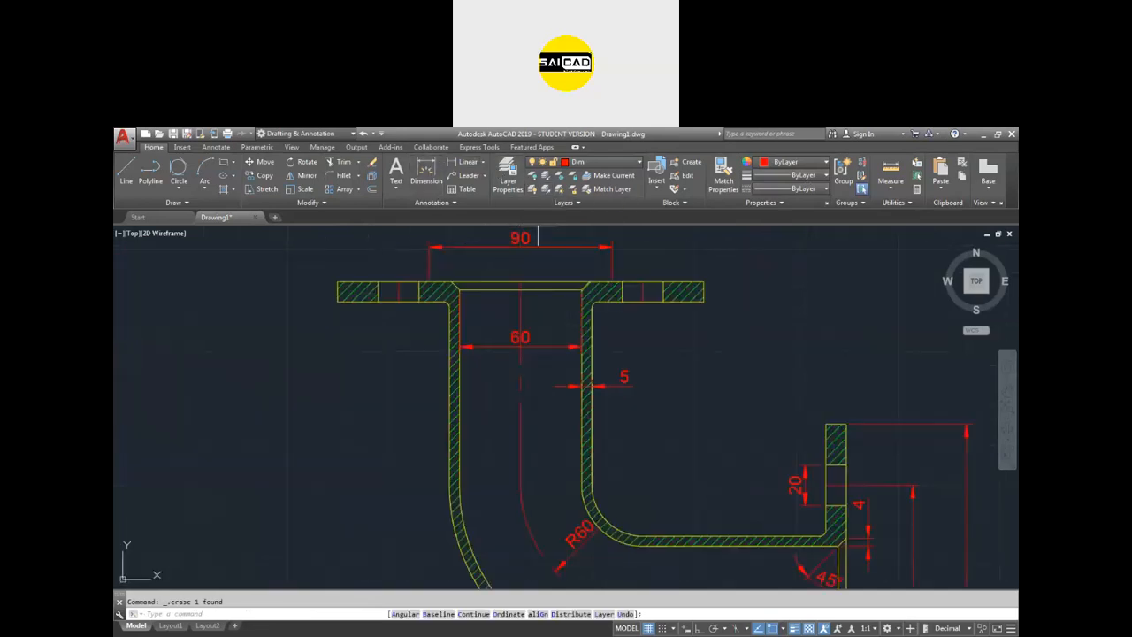
{"action": "scroll", "coordinate": [551, 309], "scroll_direction": "up", "scroll_amount": 6}
{"action": "left_click", "coordinate": [434, 257]}
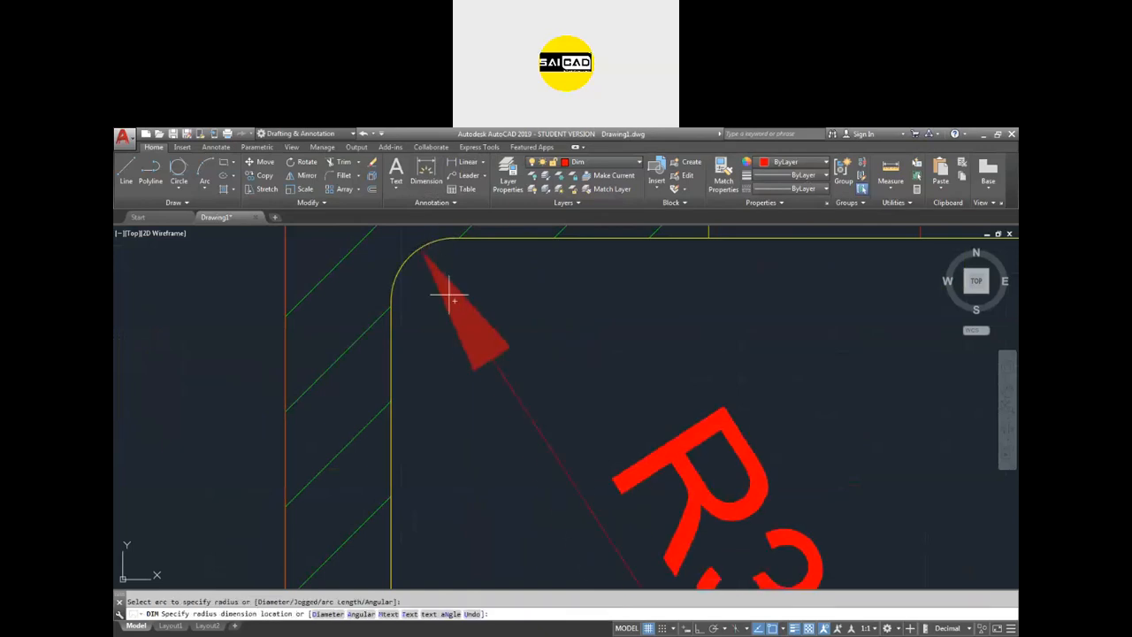
{"action": "left_click", "coordinate": [437, 276]}
{"action": "scroll", "coordinate": [690, 345], "scroll_direction": "down", "scroll_amount": 5}
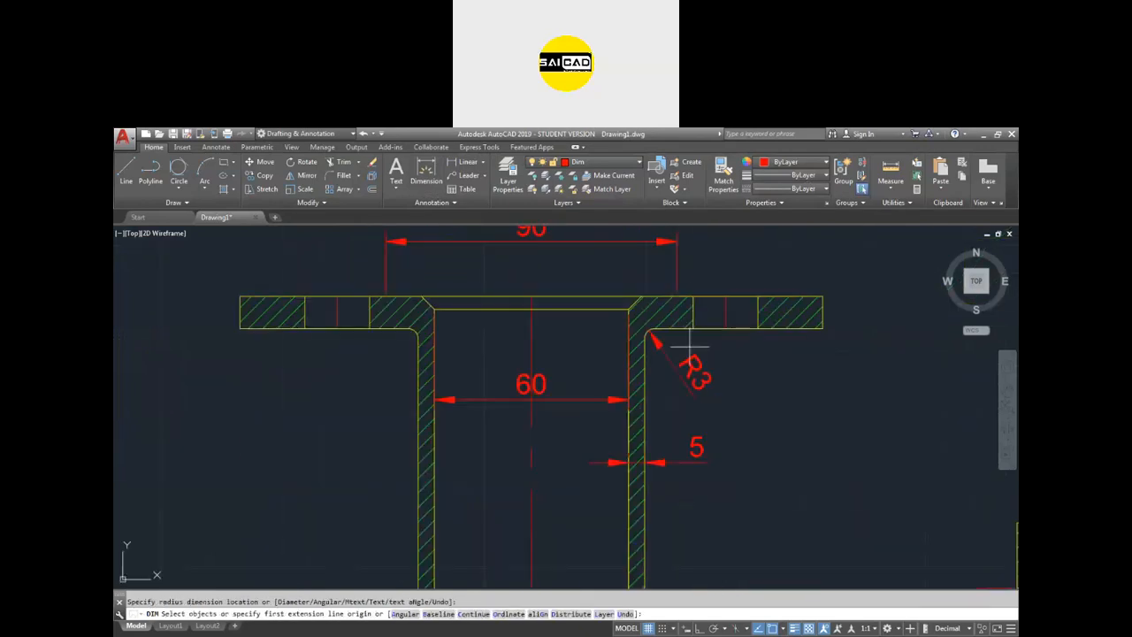
{"action": "left_click", "coordinate": [679, 352]}
{"action": "scroll", "coordinate": [610, 359], "scroll_direction": "down", "scroll_amount": 2}
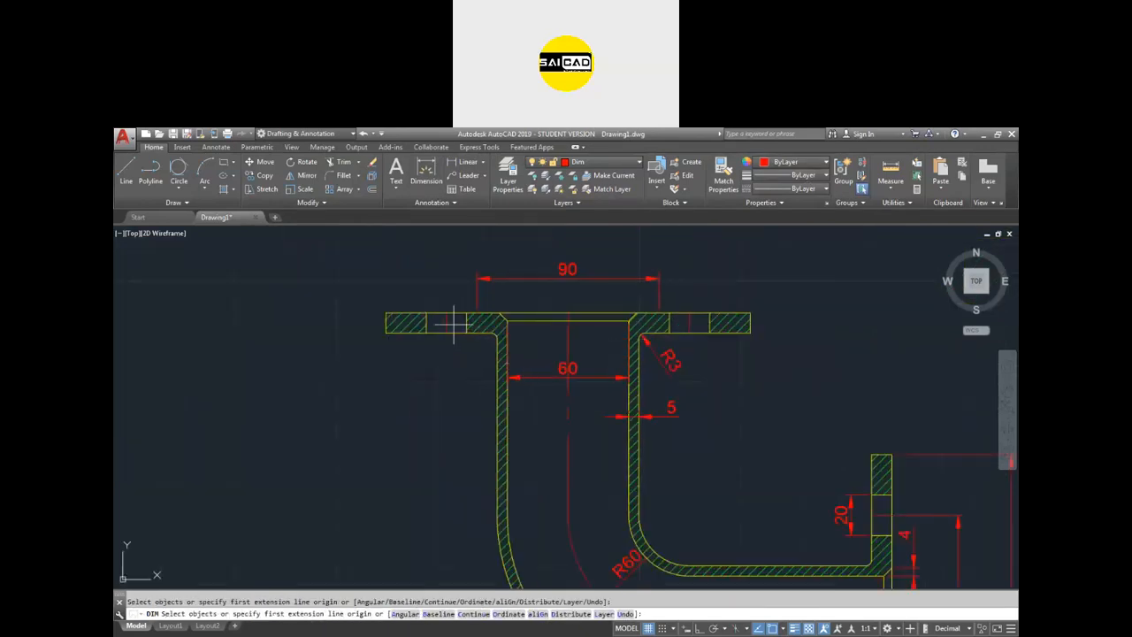
Step: Dimension the vertical distance from the upper flange's face to the centerline of the horizontal pipe, placing it beside the elbow
{"action": "key", "text": "Return"}
{"action": "left_click", "coordinate": [567, 311]}
{"action": "scroll", "coordinate": [567, 311], "scroll_direction": "down", "scroll_amount": 5}
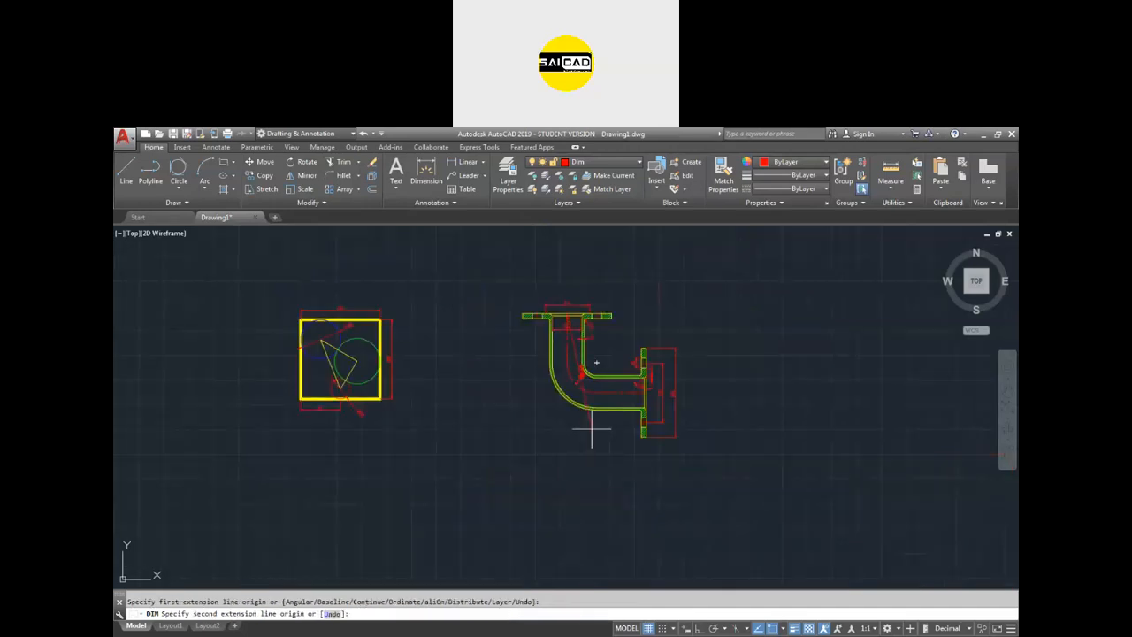
{"action": "left_click", "coordinate": [644, 392]}
{"action": "left_click", "coordinate": [473, 357]}
Step: Dimension the horizontal distance from the vertical pipe's centerline to the vertical flange's face below the elbow and end the command
{"action": "scroll", "coordinate": [559, 352], "scroll_direction": "up", "scroll_amount": 2}
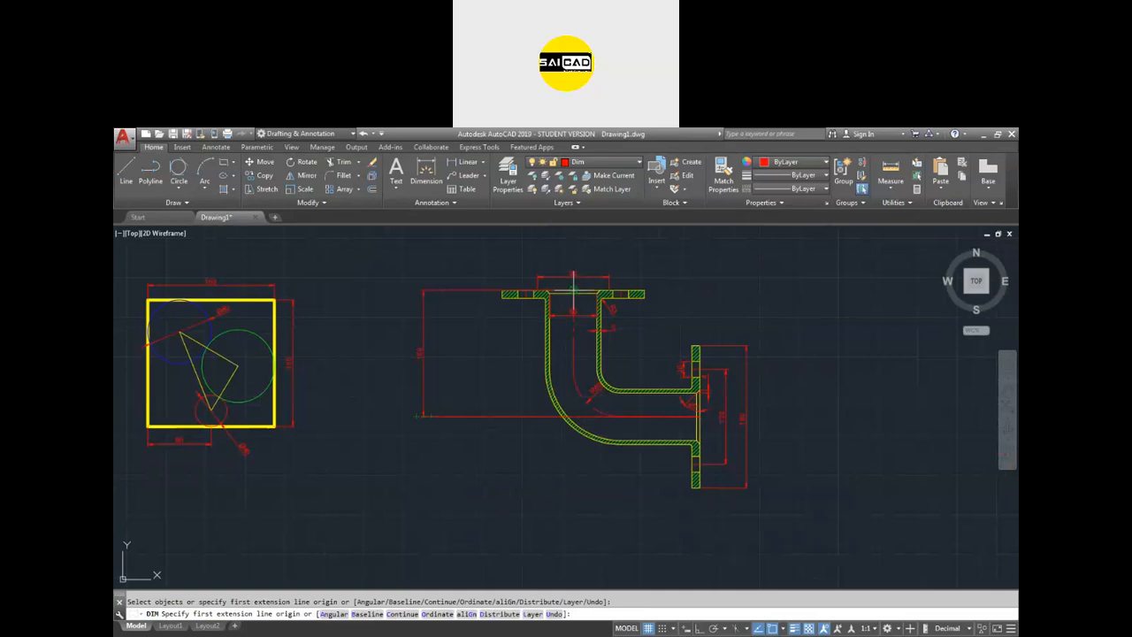
{"action": "left_click", "coordinate": [573, 292]}
{"action": "left_click", "coordinate": [699, 414]}
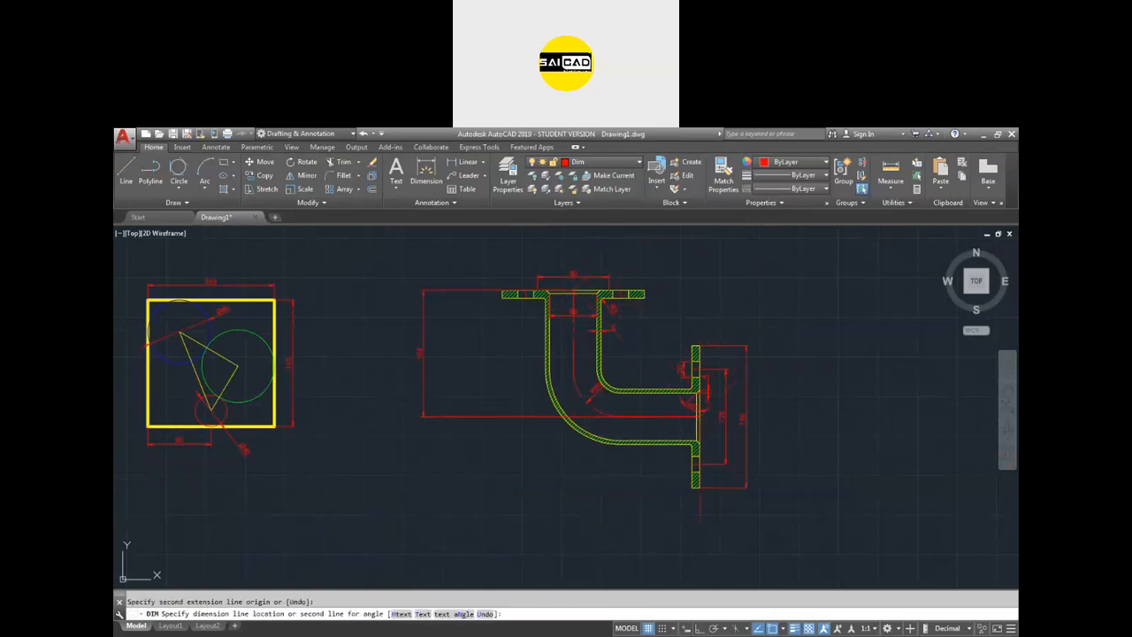
{"action": "left_click", "coordinate": [619, 527]}
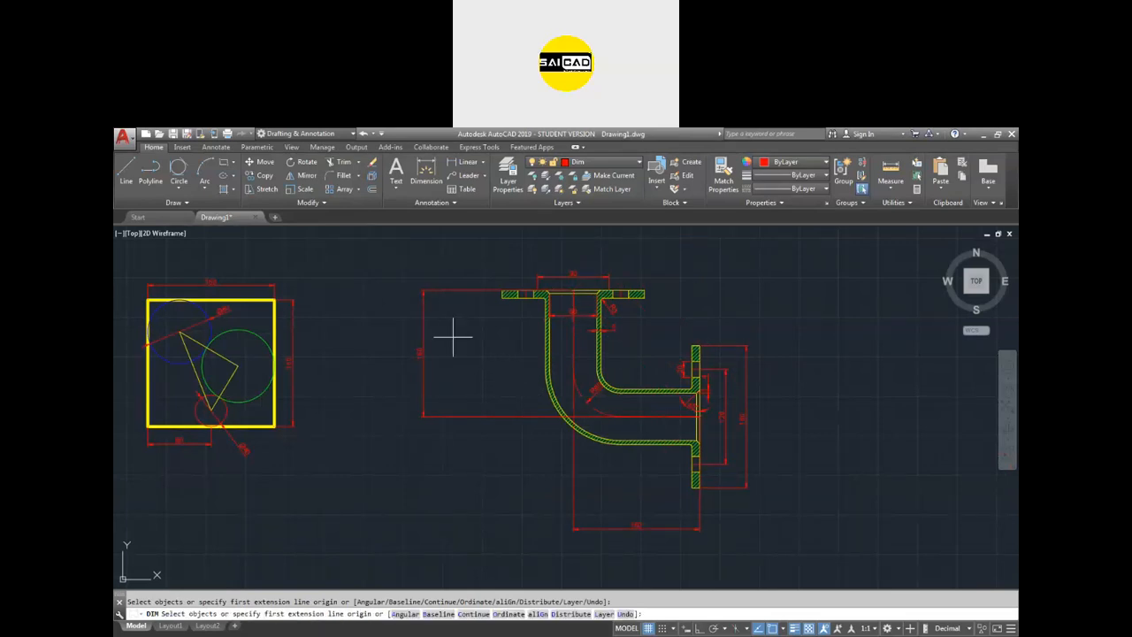
{"action": "key", "text": "Escape"}
Step: Move the elbow's vertical and horizontal face-to-centerline dimension lines closer to the part
{"action": "left_click_drag", "start_coordinate": [453, 336], "coordinate": [399, 400]}
{"action": "left_click", "coordinate": [421, 353]}
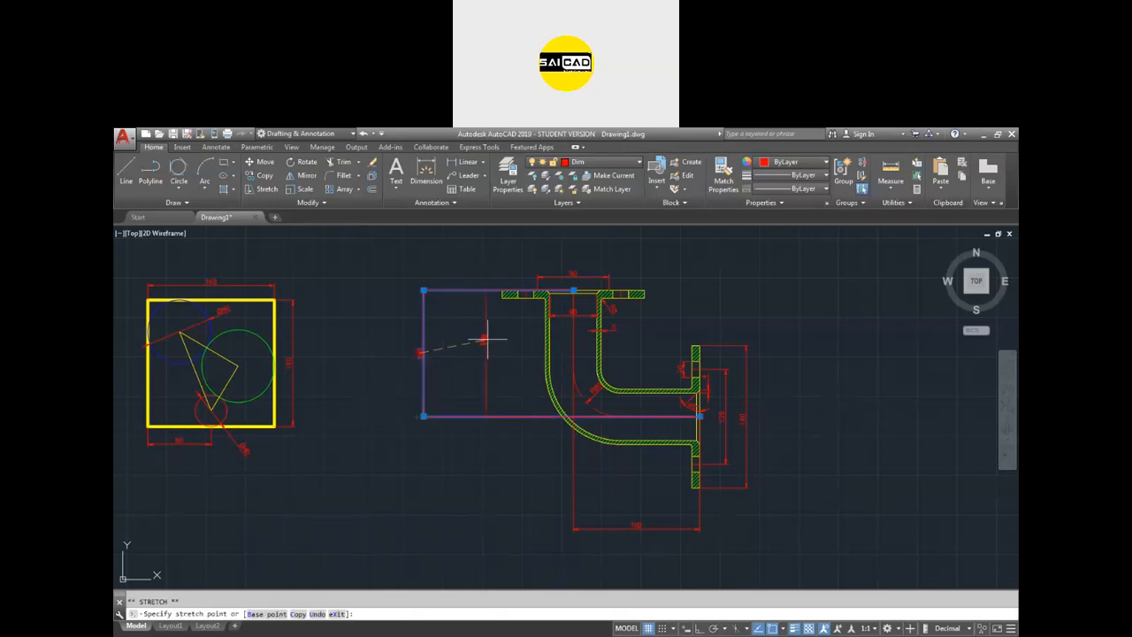
{"action": "left_click", "coordinate": [624, 527]}
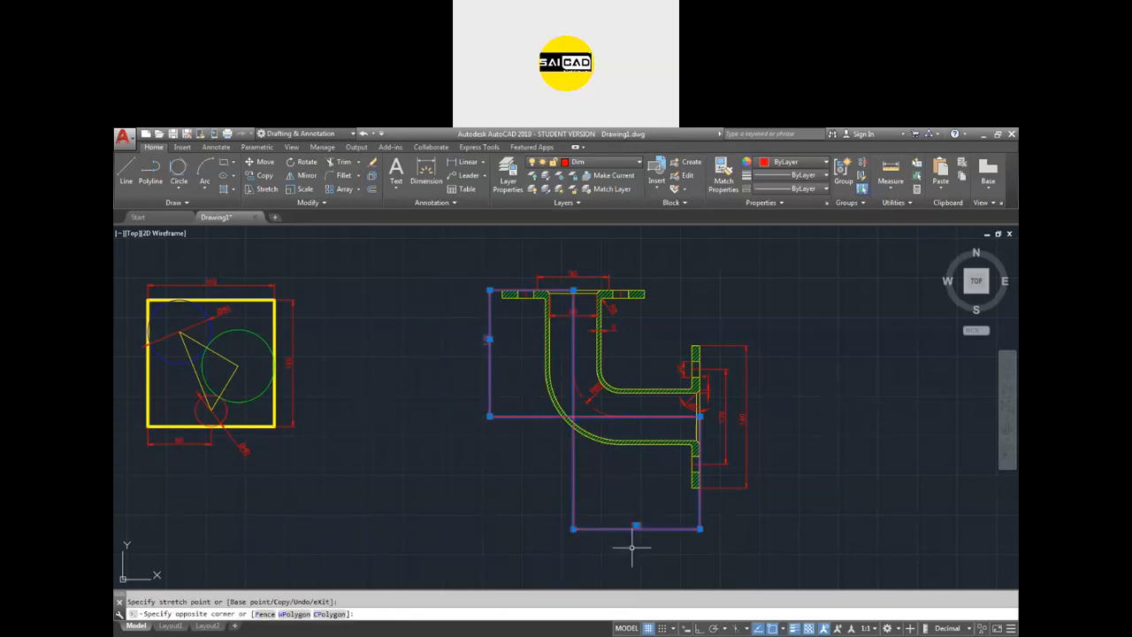
{"action": "left_click", "coordinate": [637, 527]}
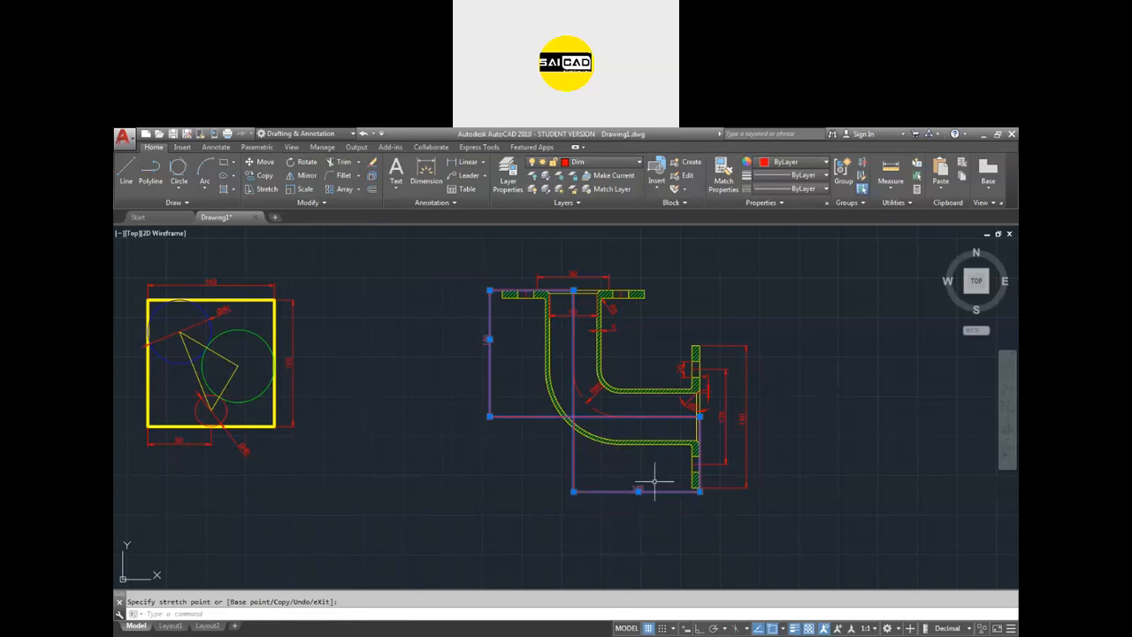
{"action": "left_click", "coordinate": [637, 494]}
Step: Try moving the vertical face-to-centerline dimension's lower origin to the vertical flange's bottom corner
{"action": "scroll", "coordinate": [690, 407], "scroll_direction": "up", "scroll_amount": 5}
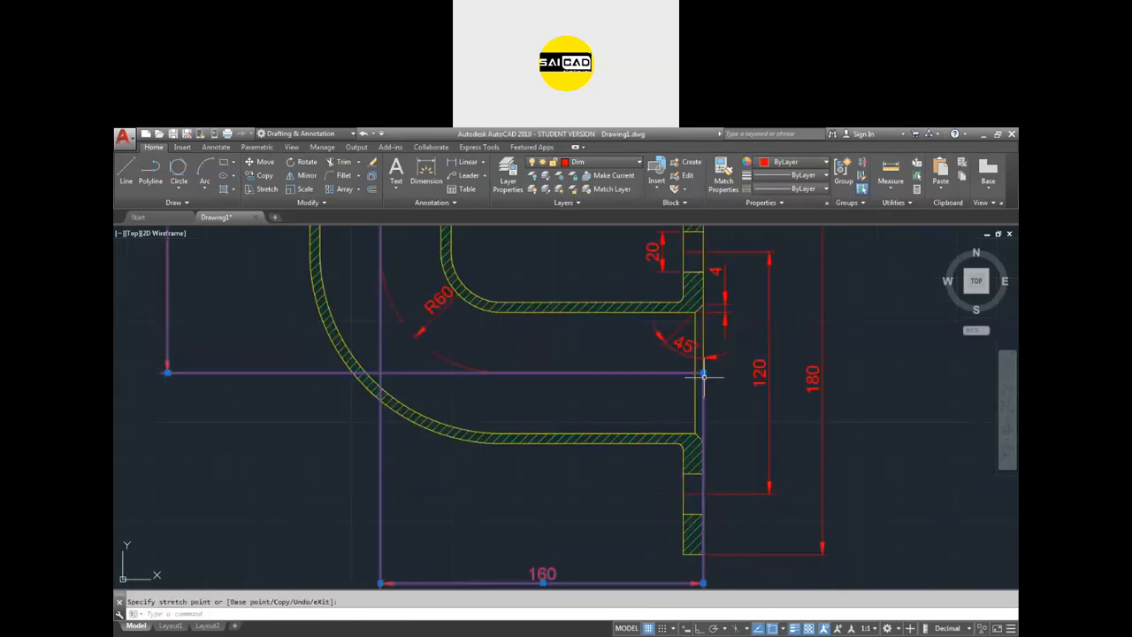
{"action": "left_click", "coordinate": [703, 372]}
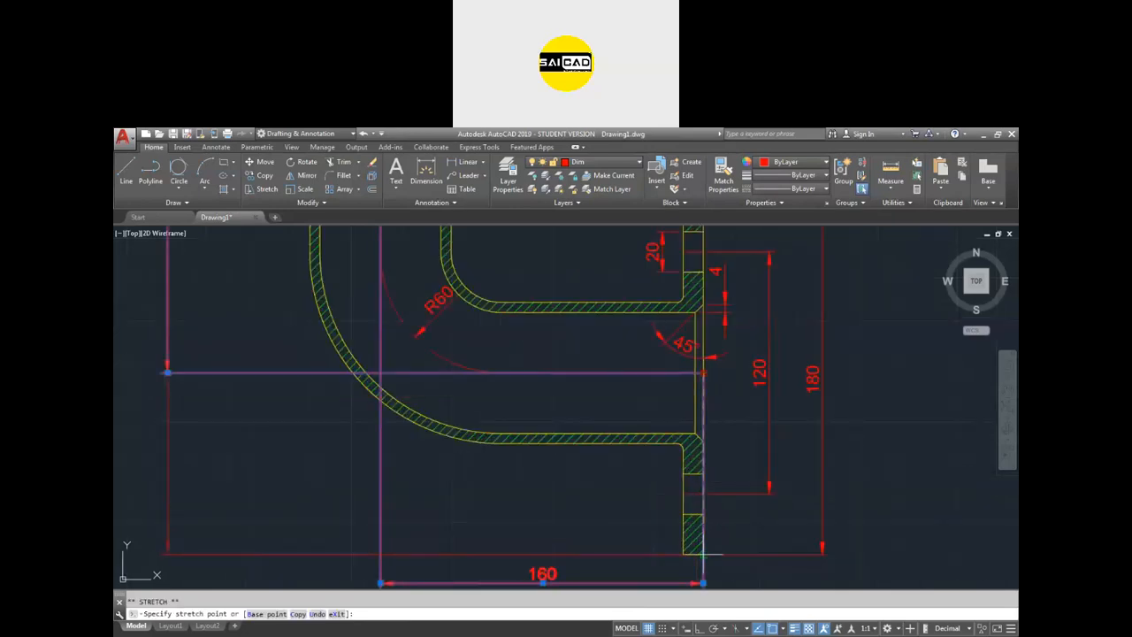
{"action": "left_click", "coordinate": [704, 555]}
{"action": "key", "text": "Escape"}
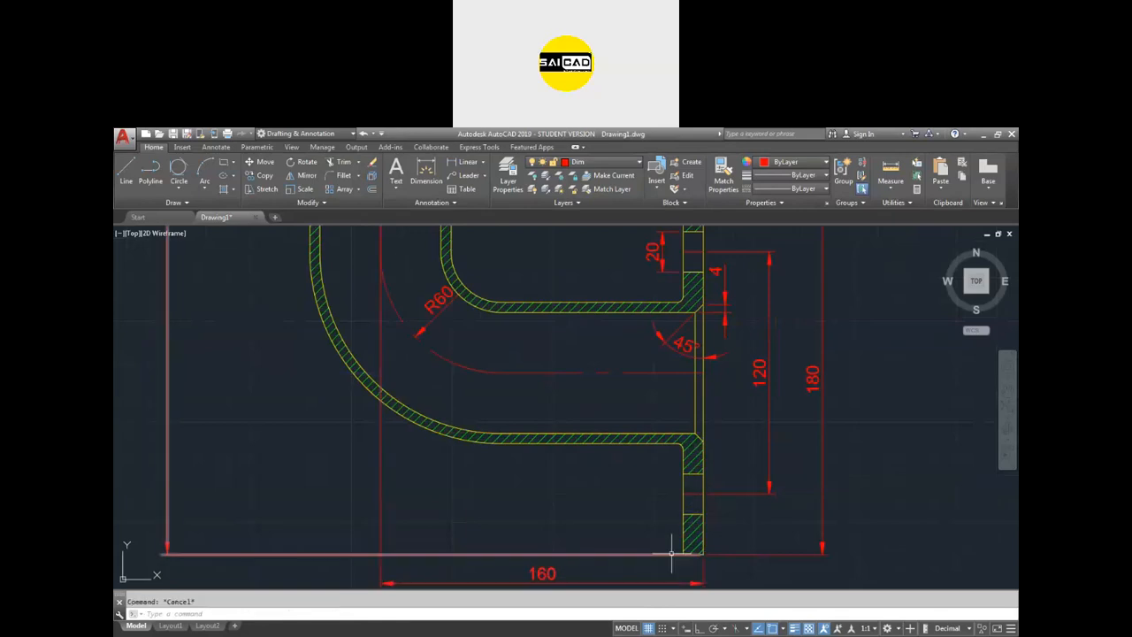
Step: Relocate the vertical face-to-centerline dimension's lower origin to the end of the bend's centerline arc
{"action": "left_click", "coordinate": [672, 555]}
{"action": "left_click", "coordinate": [703, 555]}
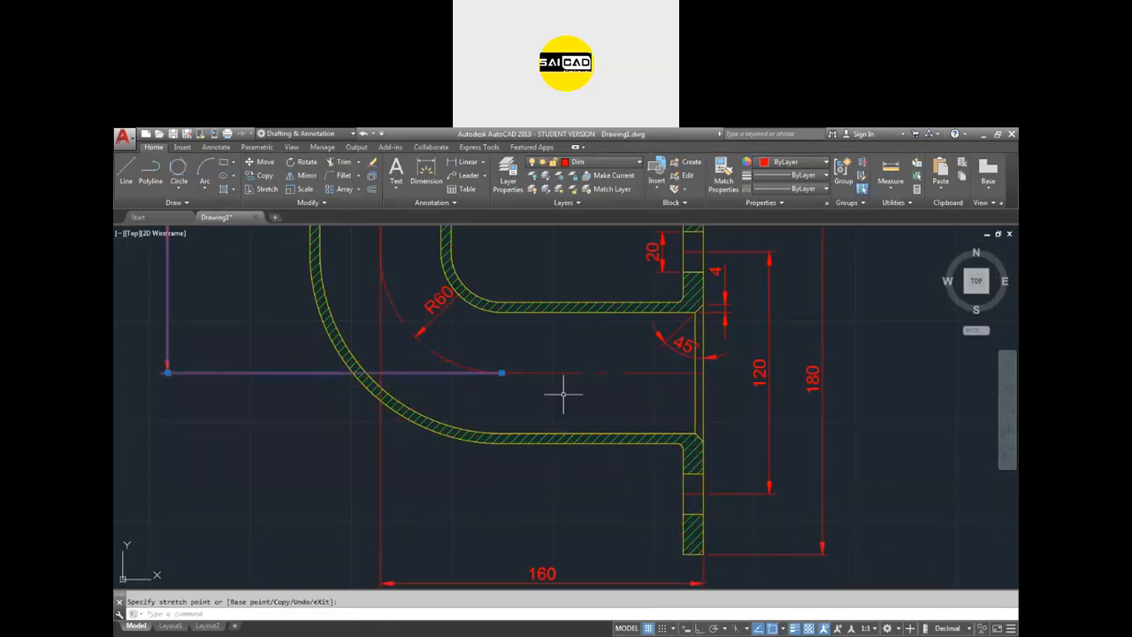
{"action": "key", "text": "Escape"}
Step: Move the horizontal face-to-centerline dimension's upper origin down to the start of the bend's centerline arc
{"action": "scroll", "coordinate": [588, 440], "scroll_direction": "down", "scroll_amount": 5}
{"action": "scroll", "coordinate": [523, 328], "scroll_direction": "up", "scroll_amount": 6}
{"action": "scroll", "coordinate": [546, 340], "scroll_direction": "down", "scroll_amount": 2}
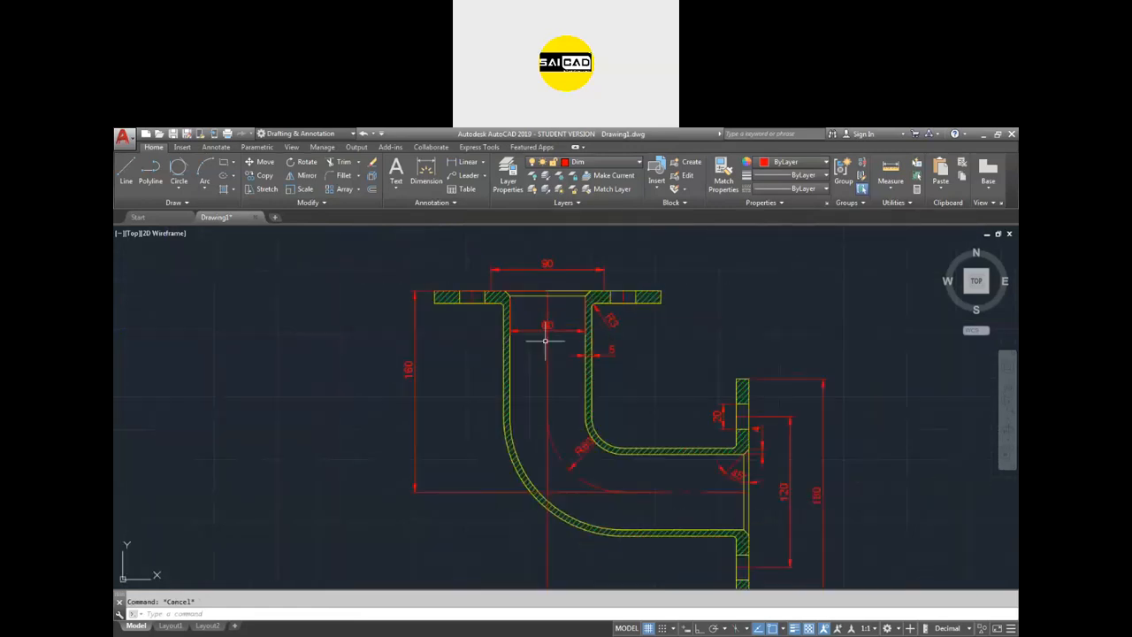
{"action": "left_click", "coordinate": [549, 290]}
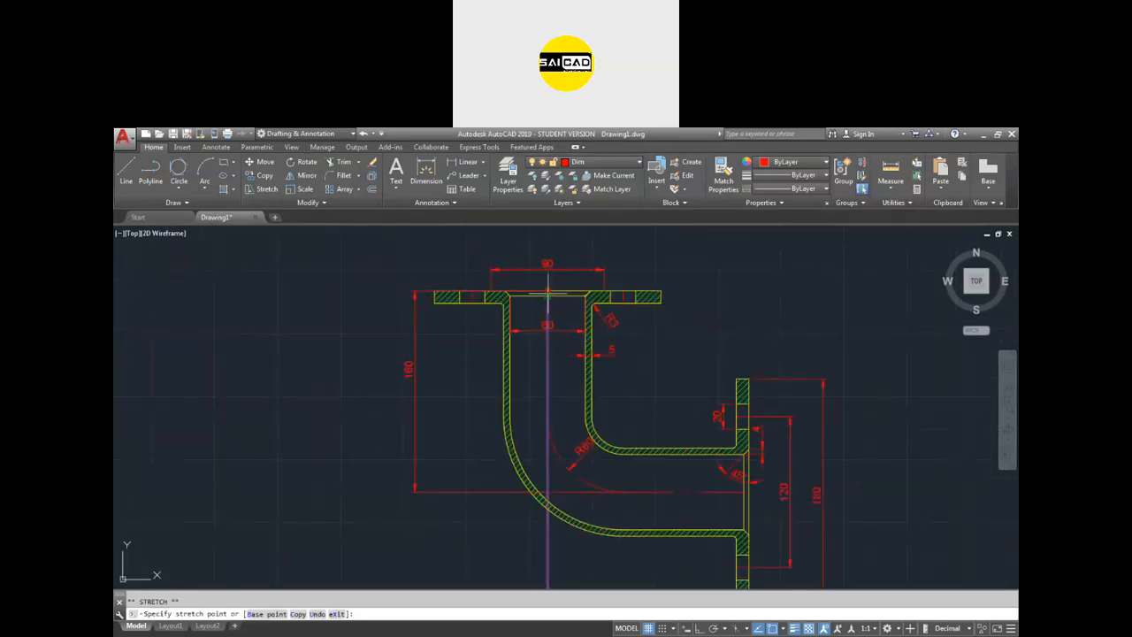
{"action": "left_click", "coordinate": [549, 427]}
Step: Move the vertical face-to-centerline dimension's upper origin to the upper flange's nearest outer corner and inspect the extension line gap
{"action": "left_click", "coordinate": [524, 292]}
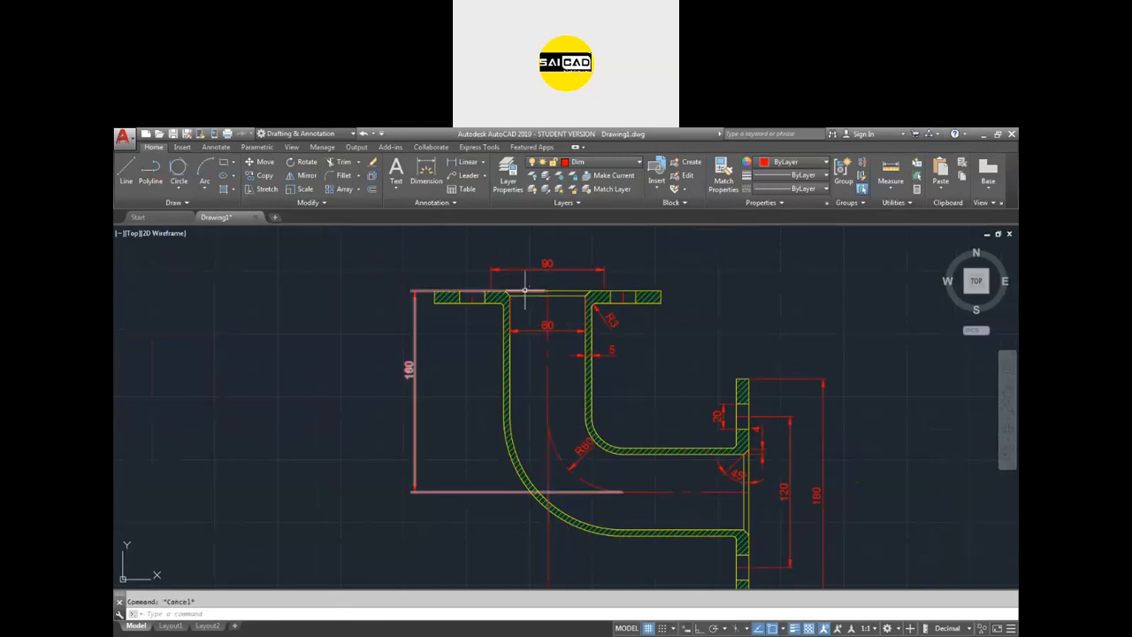
{"action": "left_click", "coordinate": [549, 290]}
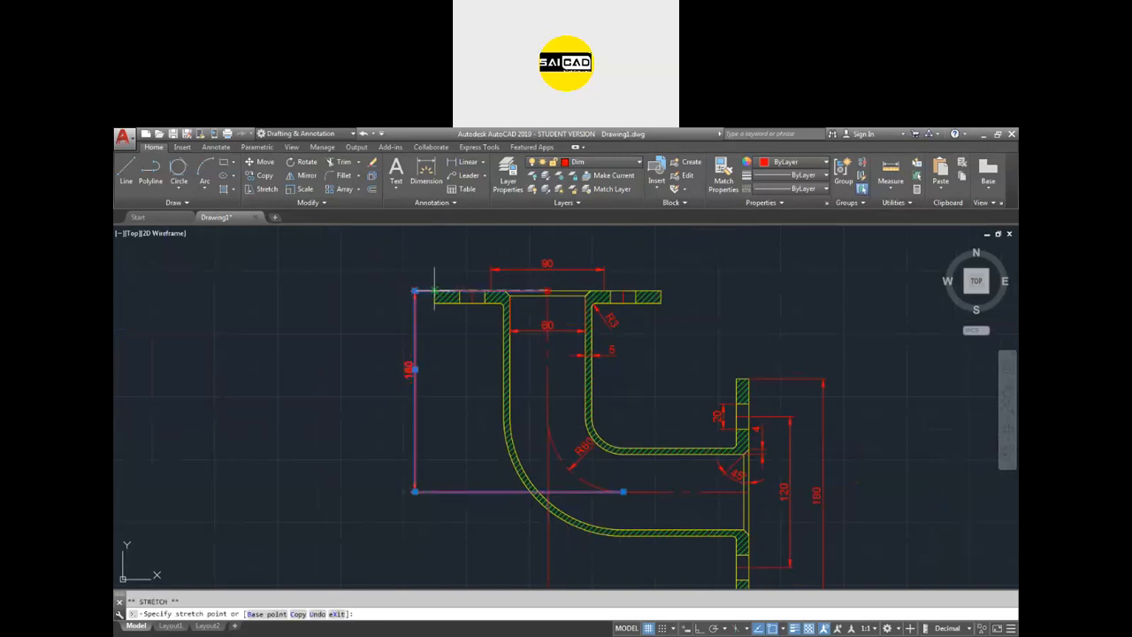
{"action": "key", "text": "Escape"}
{"action": "scroll", "coordinate": [460, 272], "scroll_direction": "down", "scroll_amount": 4}
{"action": "scroll", "coordinate": [467, 267], "scroll_direction": "up", "scroll_amount": 7}
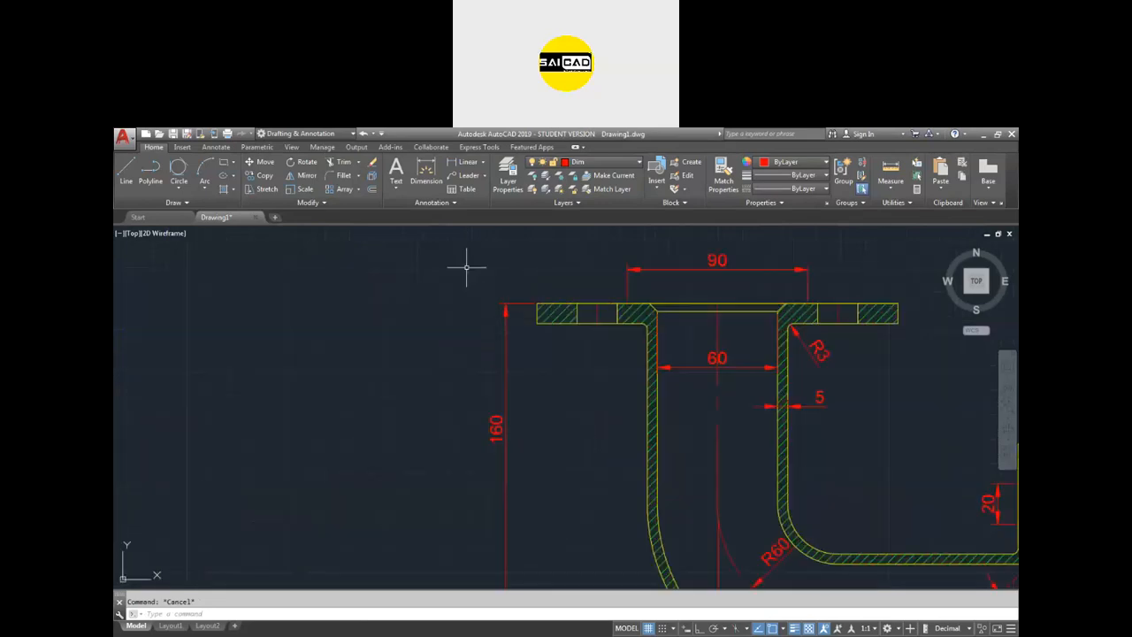
{"action": "scroll", "coordinate": [504, 290], "scroll_direction": "up", "scroll_amount": 6}
{"action": "scroll", "coordinate": [539, 302], "scroll_direction": "down", "scroll_amount": 2}
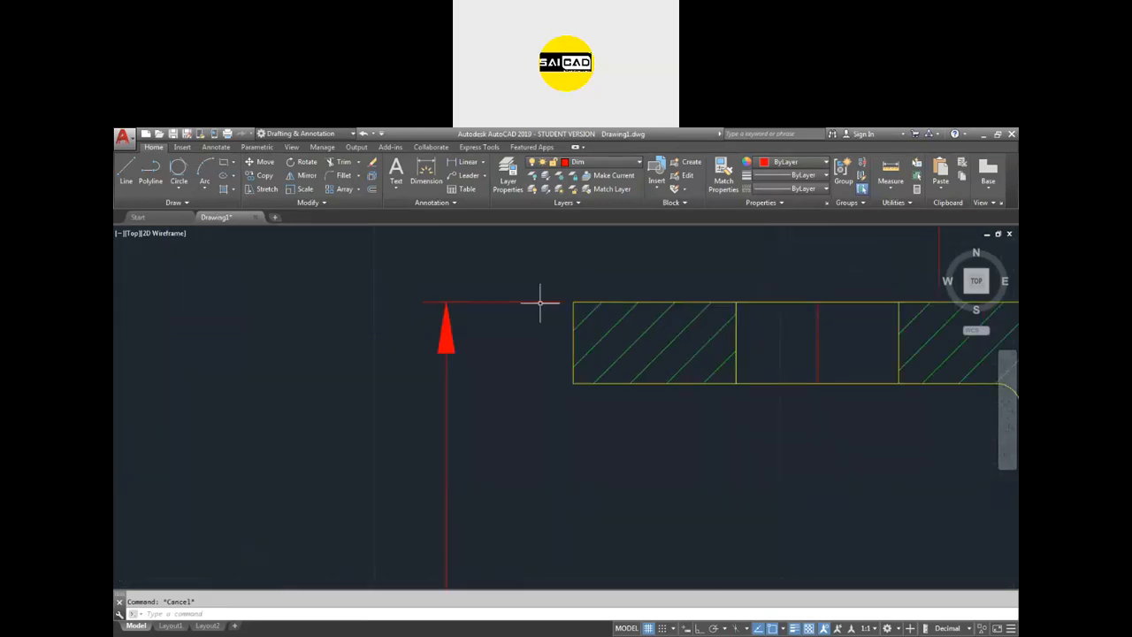
Step: Raise the pipe bore's dimension line toward the upper flange and shift its text off the centerline
{"action": "scroll", "coordinate": [540, 302], "scroll_direction": "down", "scroll_amount": 5}
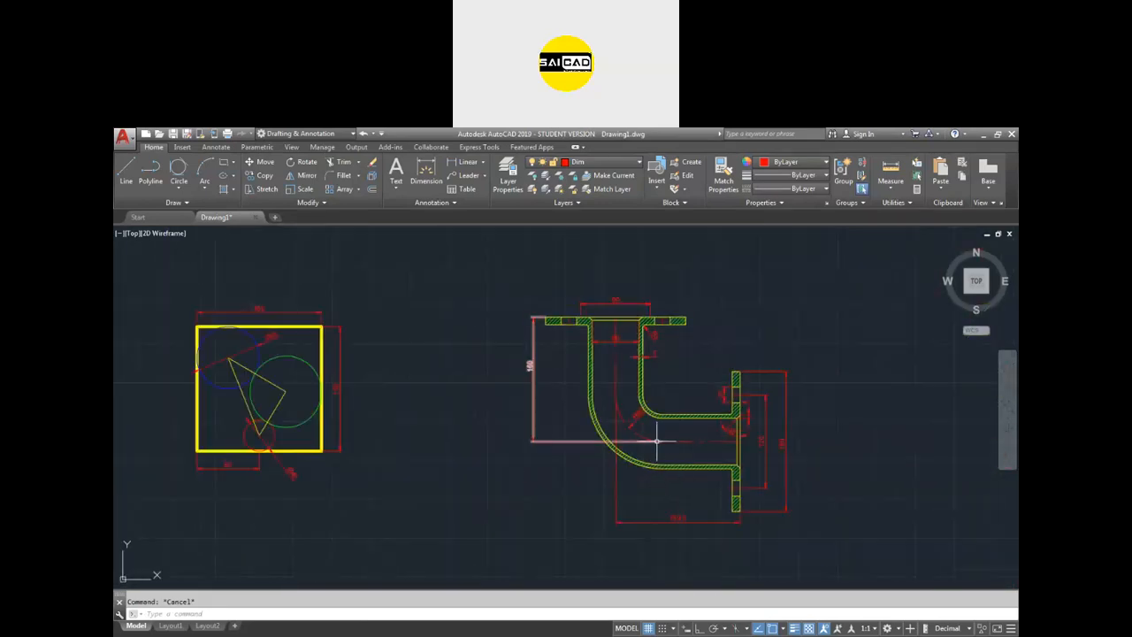
{"action": "scroll", "coordinate": [614, 318], "scroll_direction": "up", "scroll_amount": 6}
{"action": "left_click", "coordinate": [649, 352]}
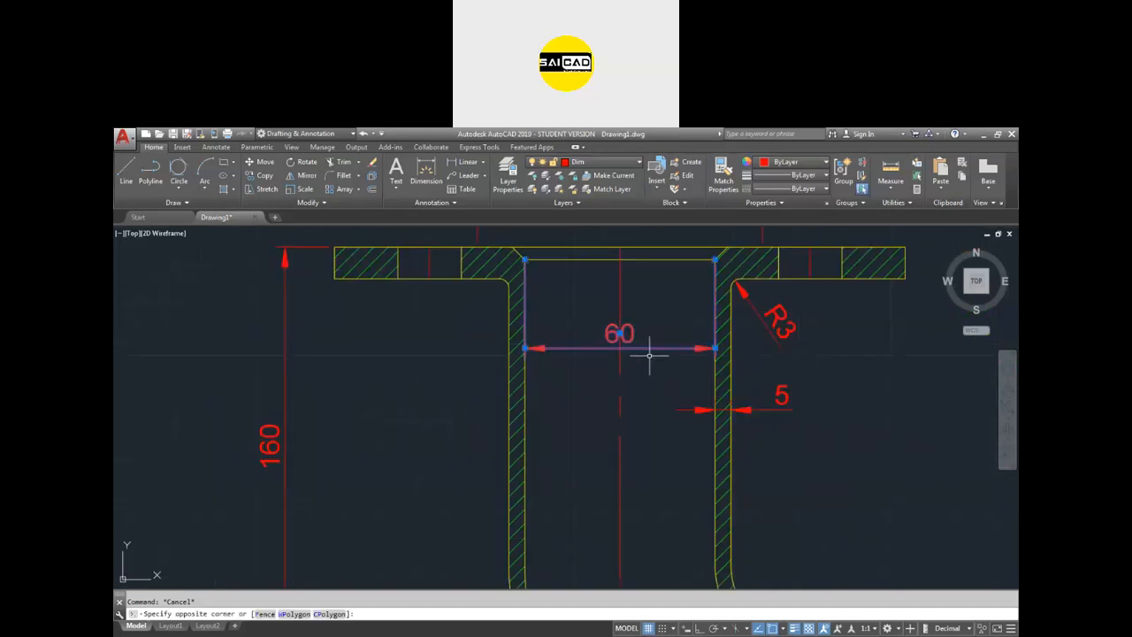
{"action": "left_click", "coordinate": [619, 348]}
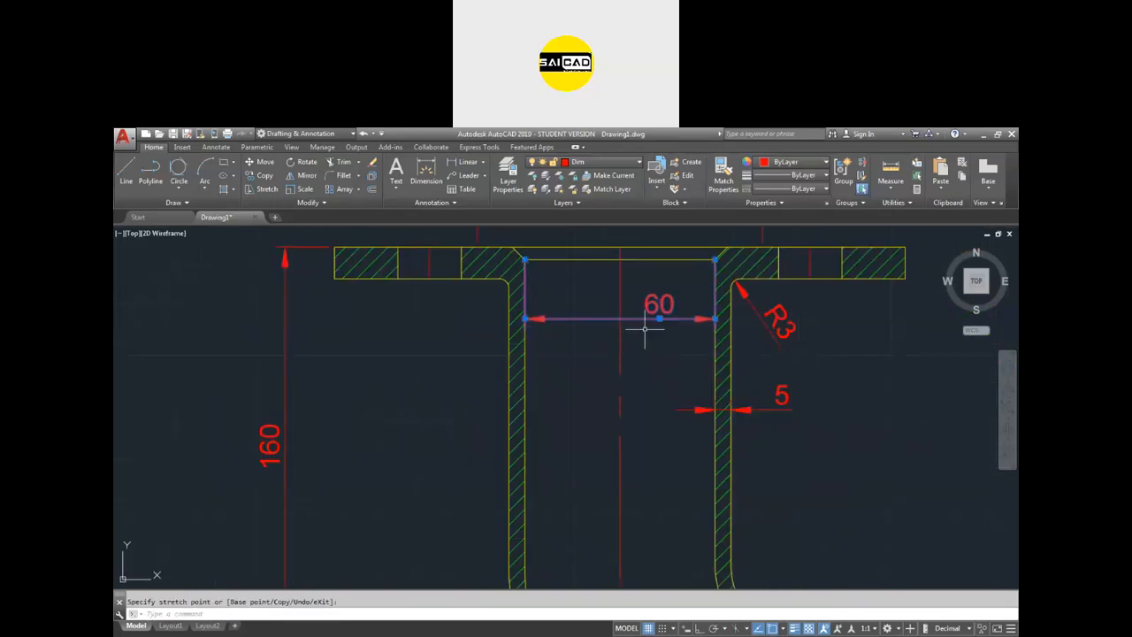
{"action": "key", "text": "Escape"}
{"action": "scroll", "coordinate": [513, 316], "scroll_direction": "down", "scroll_amount": 4}
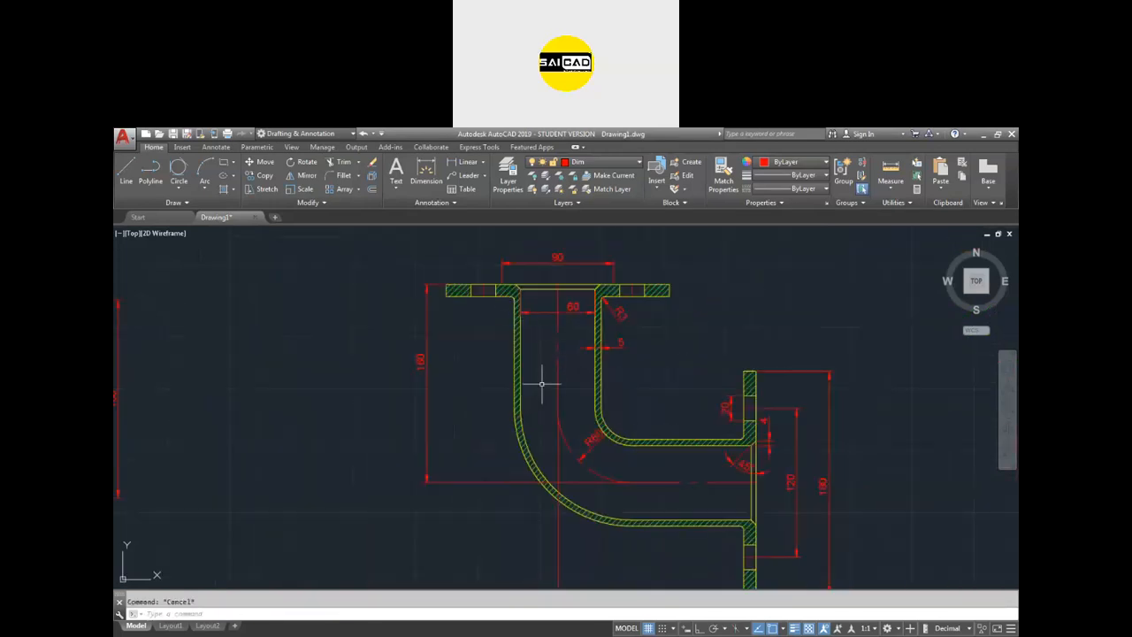
Step: Snap the horizontal face-to-centerline dimension's upper origin to the endpoint where the vertical centerline meets the bend's arc
{"action": "scroll", "coordinate": [530, 372], "scroll_direction": "down", "scroll_amount": 3}
{"action": "scroll", "coordinate": [608, 442], "scroll_direction": "up", "scroll_amount": 2}
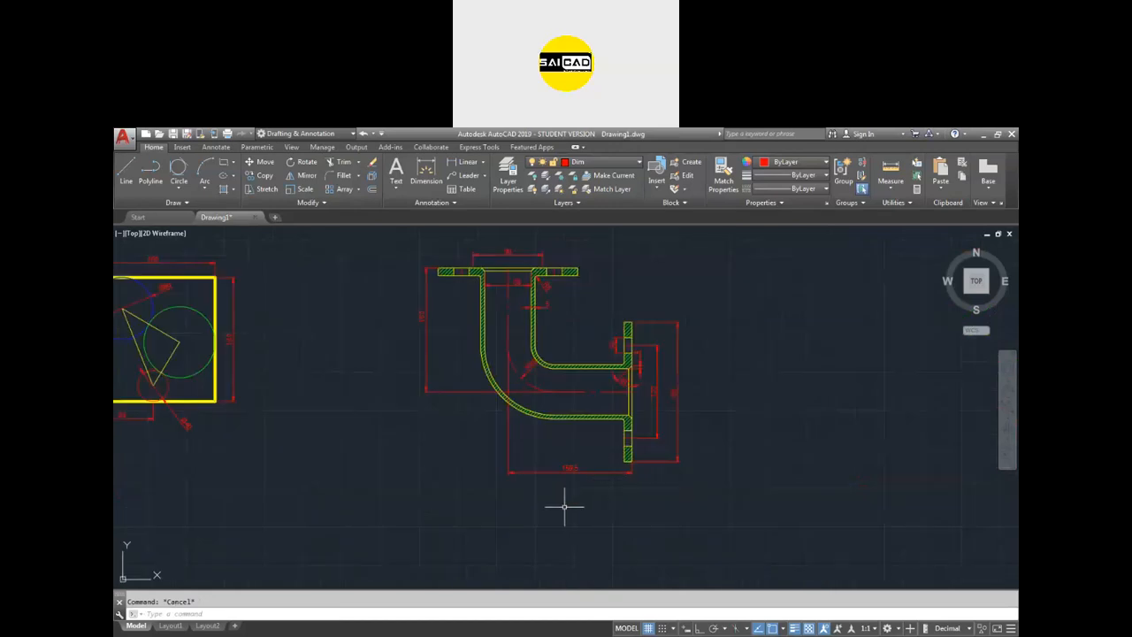
{"action": "left_click", "coordinate": [584, 469]}
{"action": "scroll", "coordinate": [463, 374], "scroll_direction": "up", "scroll_amount": 5}
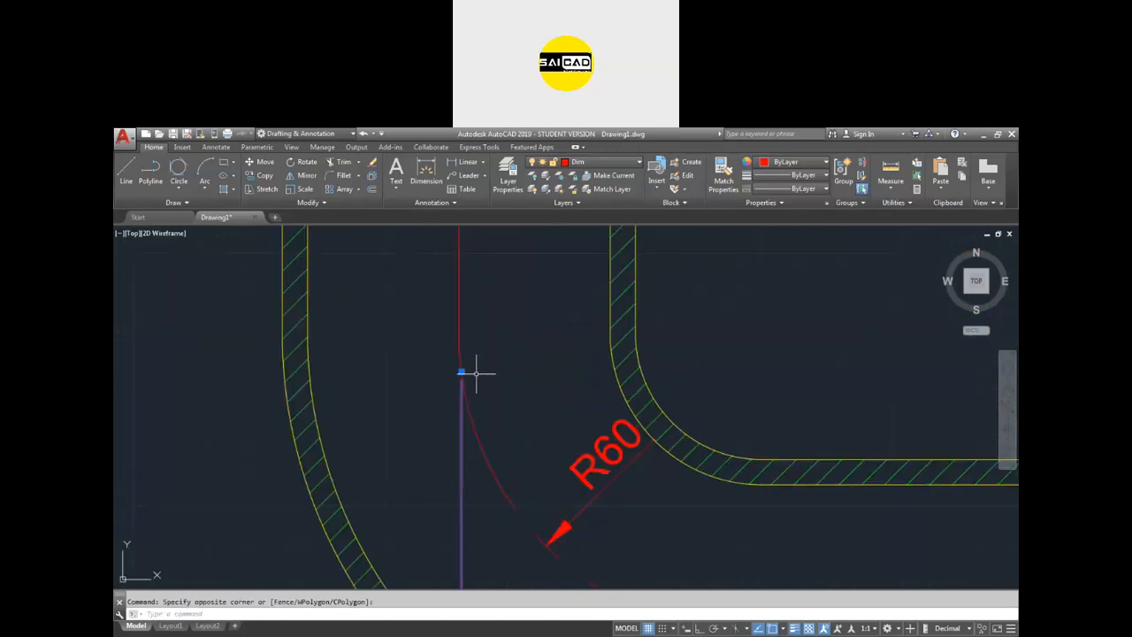
{"action": "left_click", "coordinate": [462, 368]}
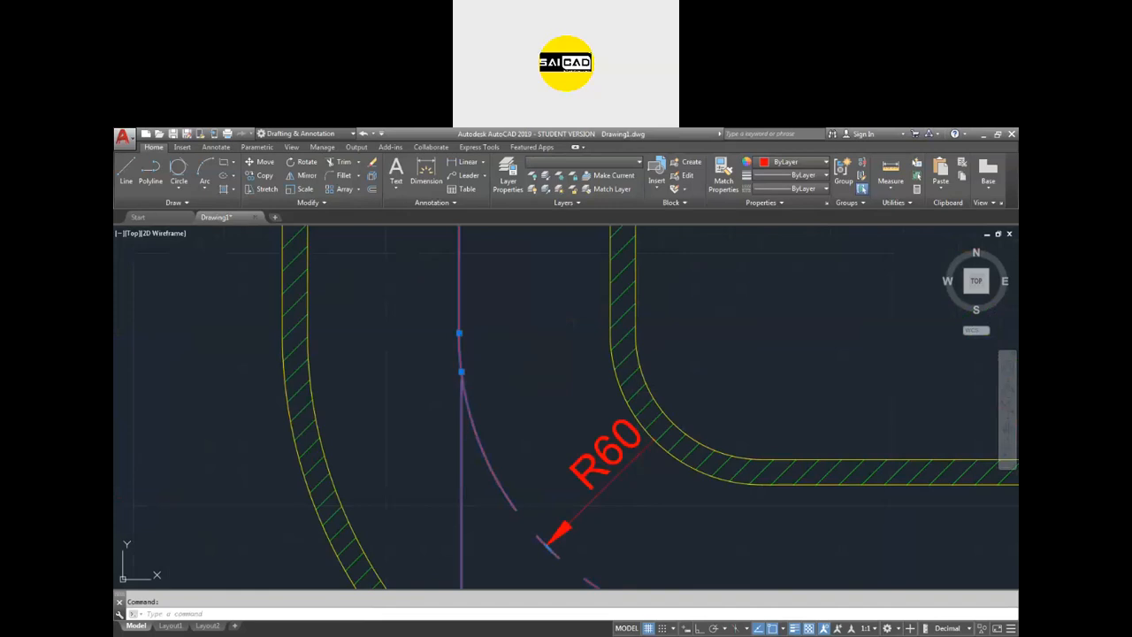
{"action": "left_click", "coordinate": [460, 333]}
{"action": "scroll", "coordinate": [460, 341], "scroll_direction": "down", "scroll_amount": 4}
{"action": "key", "text": "Escape"}
{"action": "scroll", "coordinate": [560, 387], "scroll_direction": "down", "scroll_amount": 2}
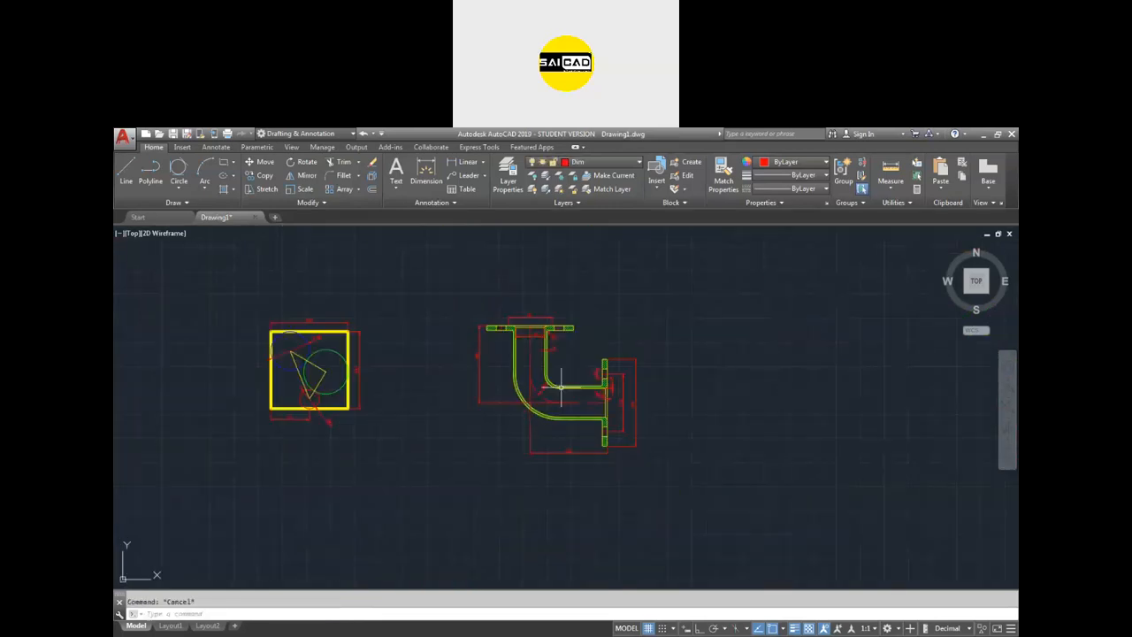
Step: Start a plot of the model and set the plotter to DWG To PDF.pc3, checking its plotter configuration
{"action": "key", "text": "ctrl+p"}
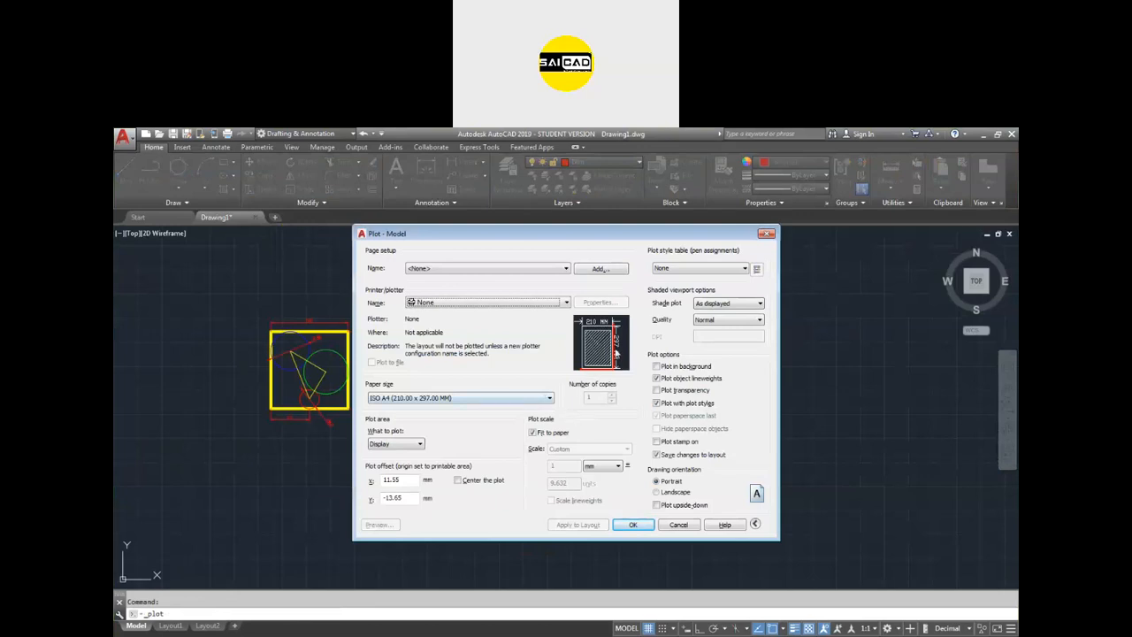
{"action": "left_click", "coordinate": [566, 269]}
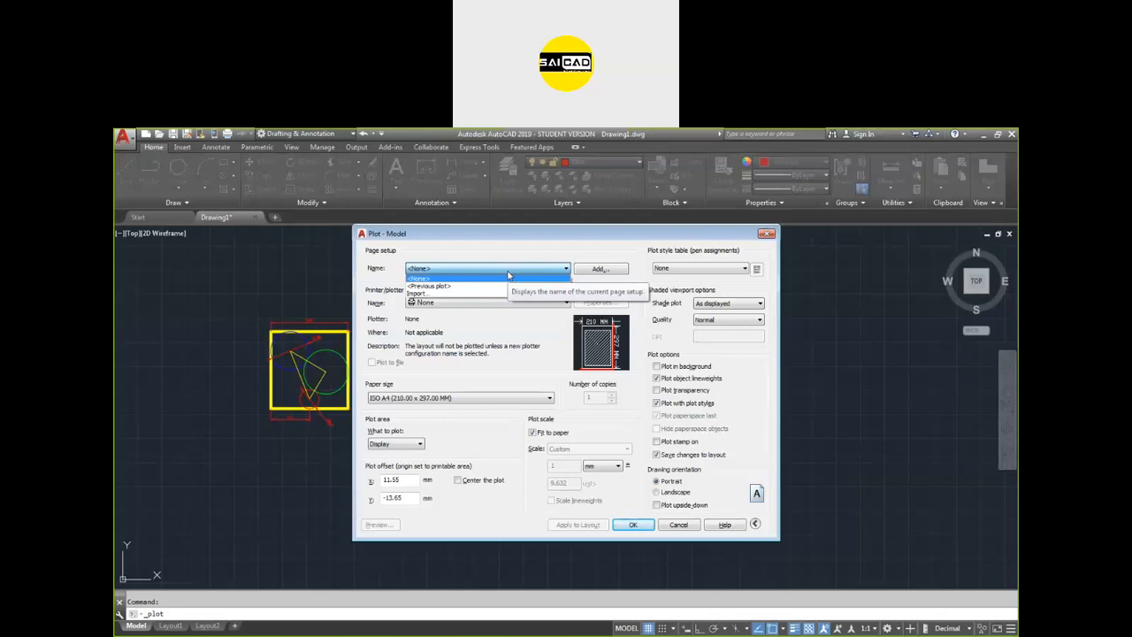
{"action": "left_click", "coordinate": [525, 257]}
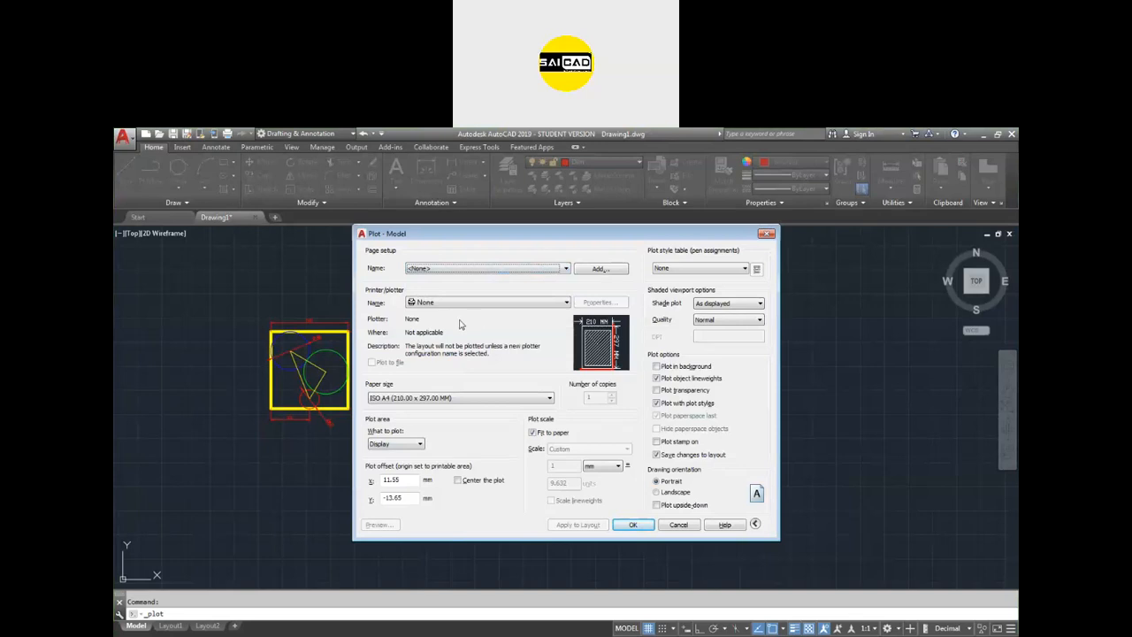
{"action": "left_click_drag", "start_coordinate": [596, 240], "coordinate": [615, 248]}
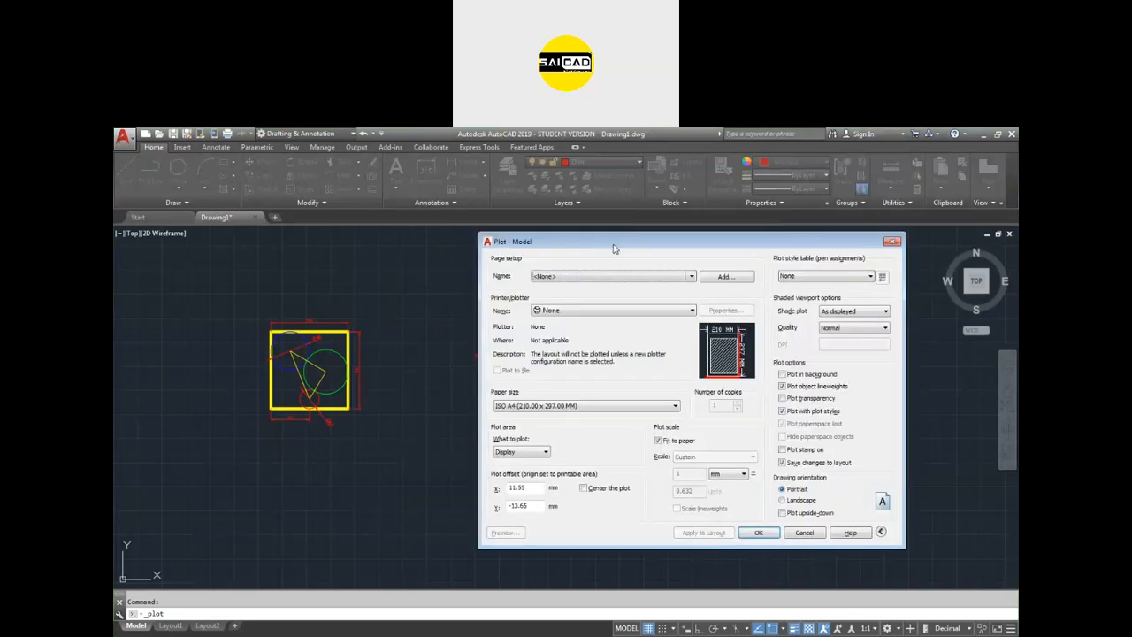
{"action": "left_click", "coordinate": [558, 311]}
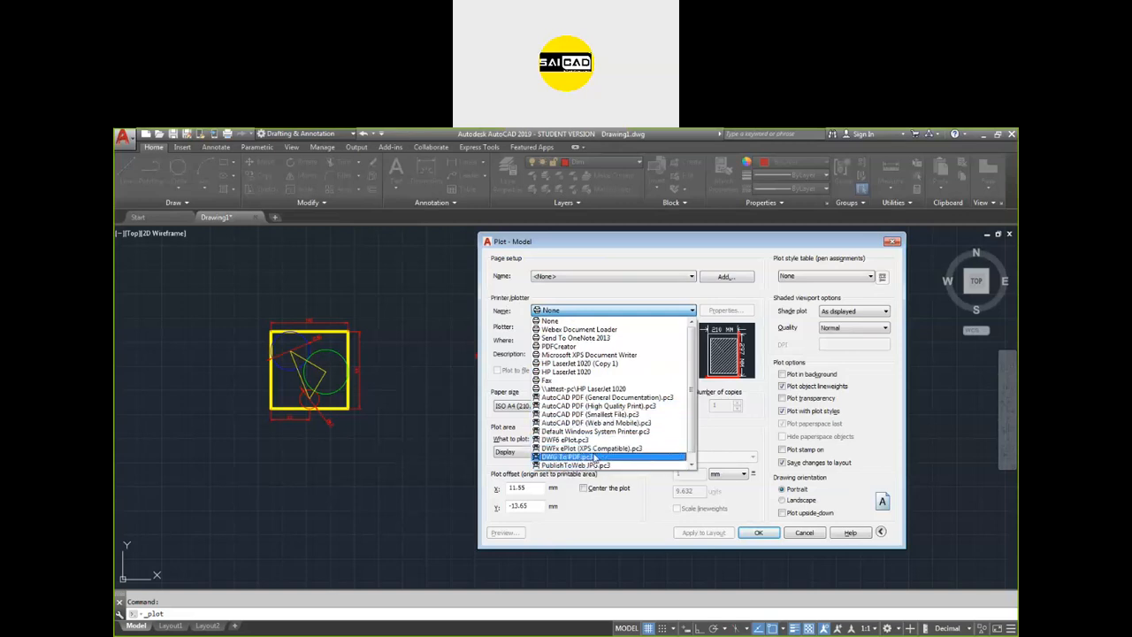
{"action": "left_click", "coordinate": [592, 458]}
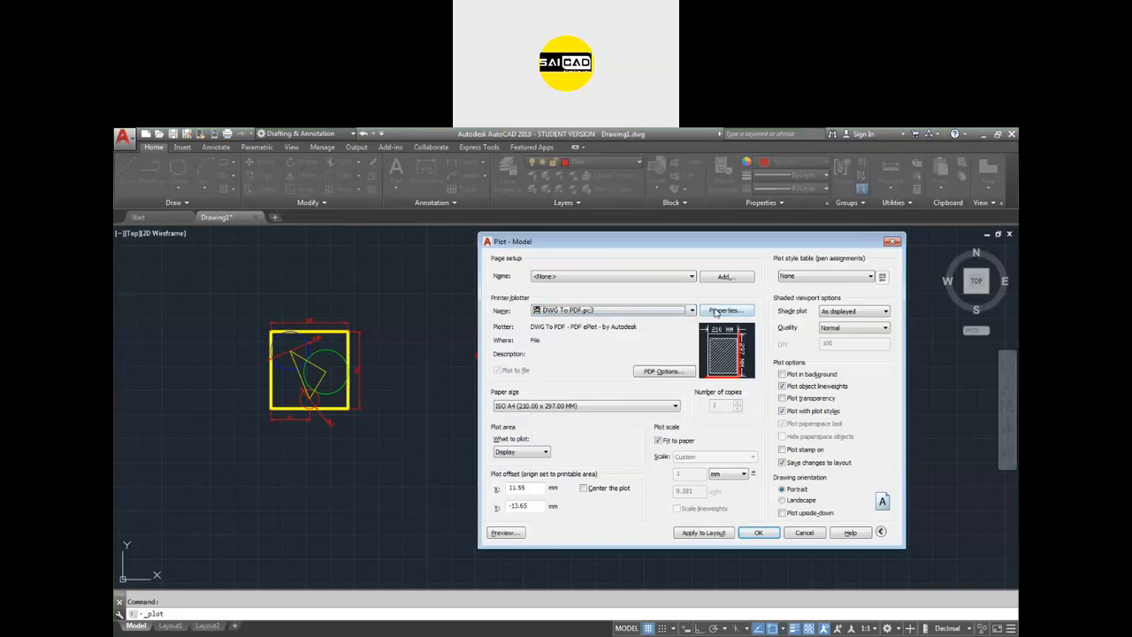
{"action": "left_click", "coordinate": [719, 311]}
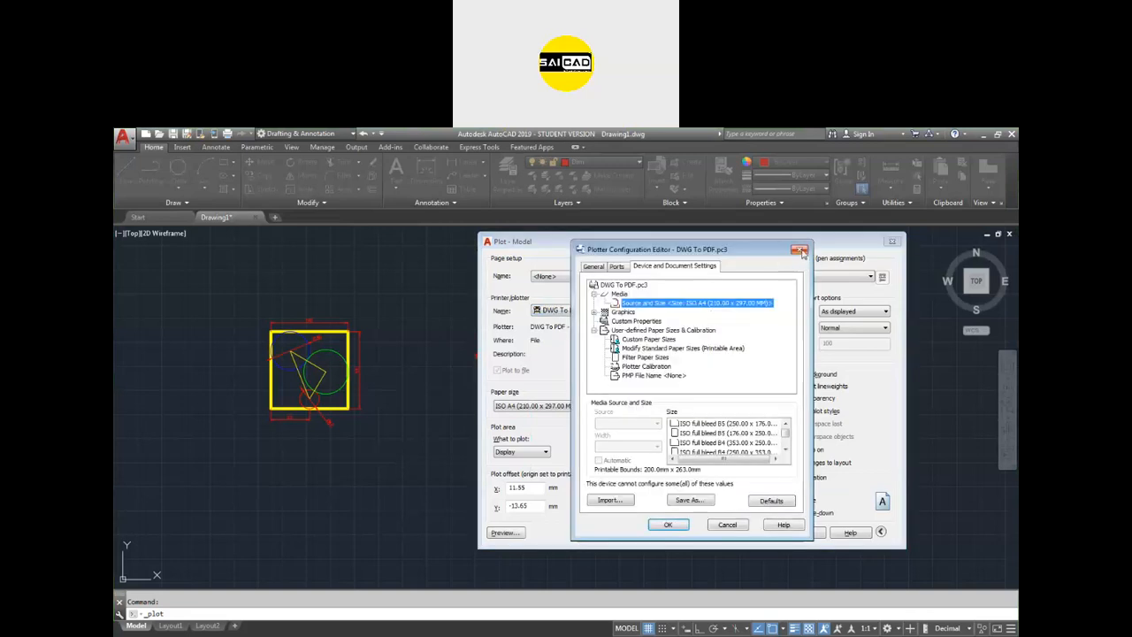
{"action": "left_click", "coordinate": [799, 251]}
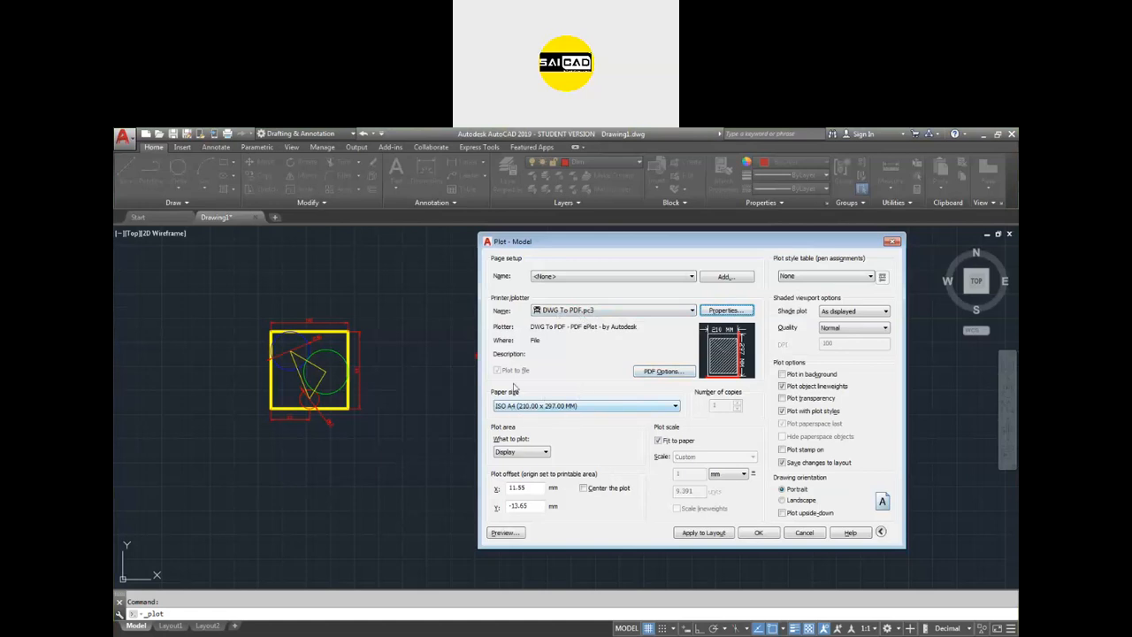
Step: Try the ISO A4 (297.00 x 210.00 MM) paper size and return to ISO A4 (210.00 x 297.00 MM)
{"action": "left_click", "coordinate": [532, 409]}
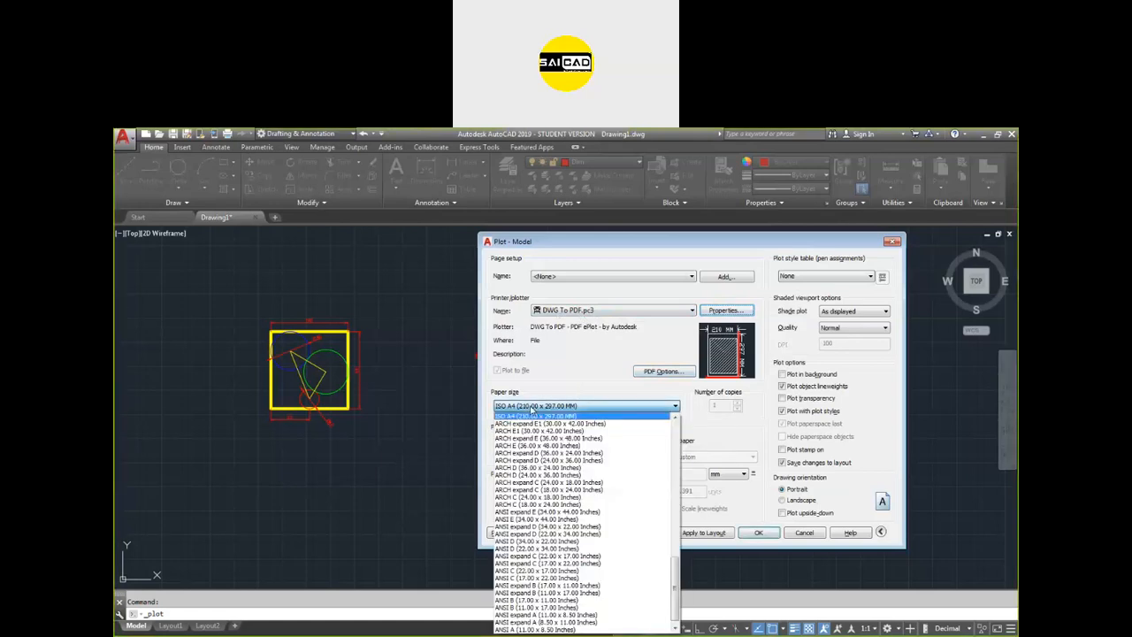
{"action": "scroll", "coordinate": [535, 430], "scroll_direction": "up", "scroll_amount": 1}
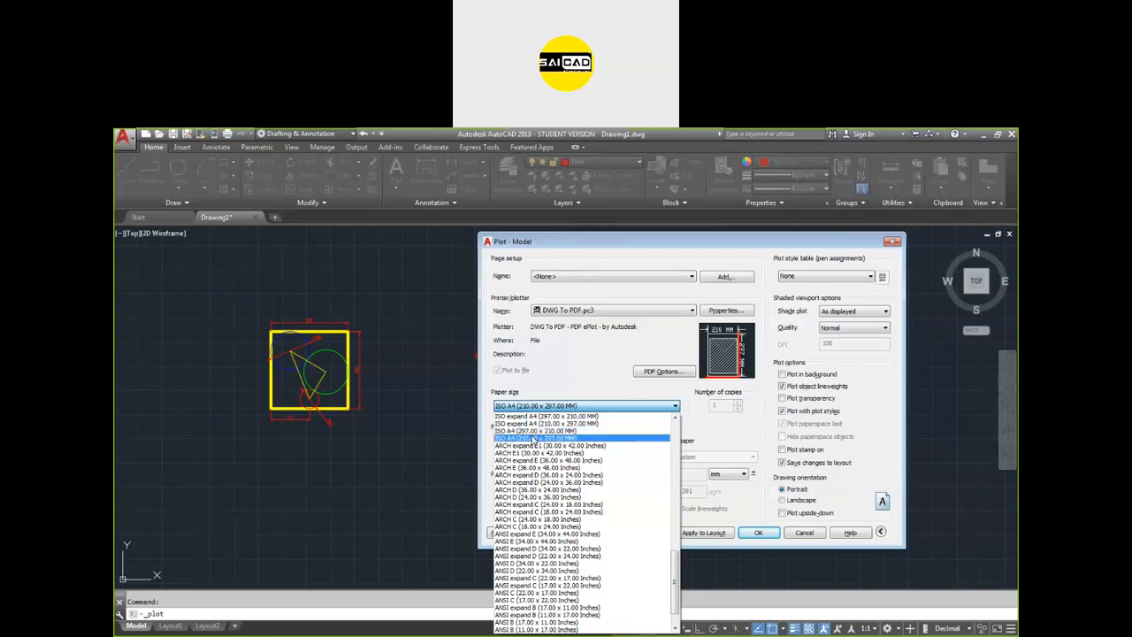
{"action": "left_click", "coordinate": [534, 431]}
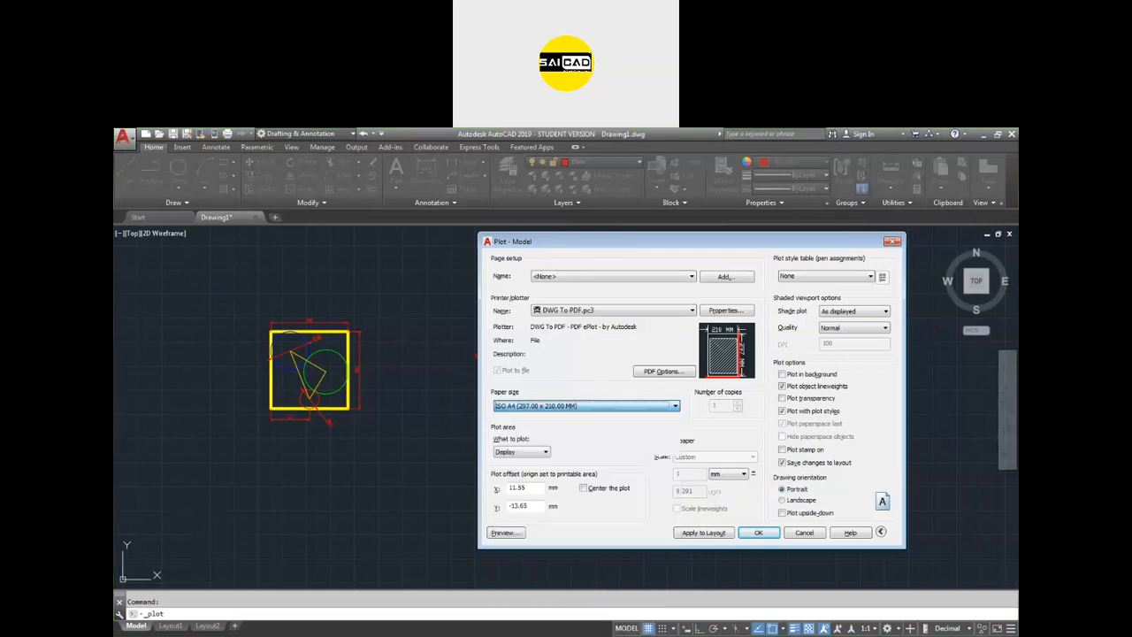
{"action": "left_click", "coordinate": [577, 407]}
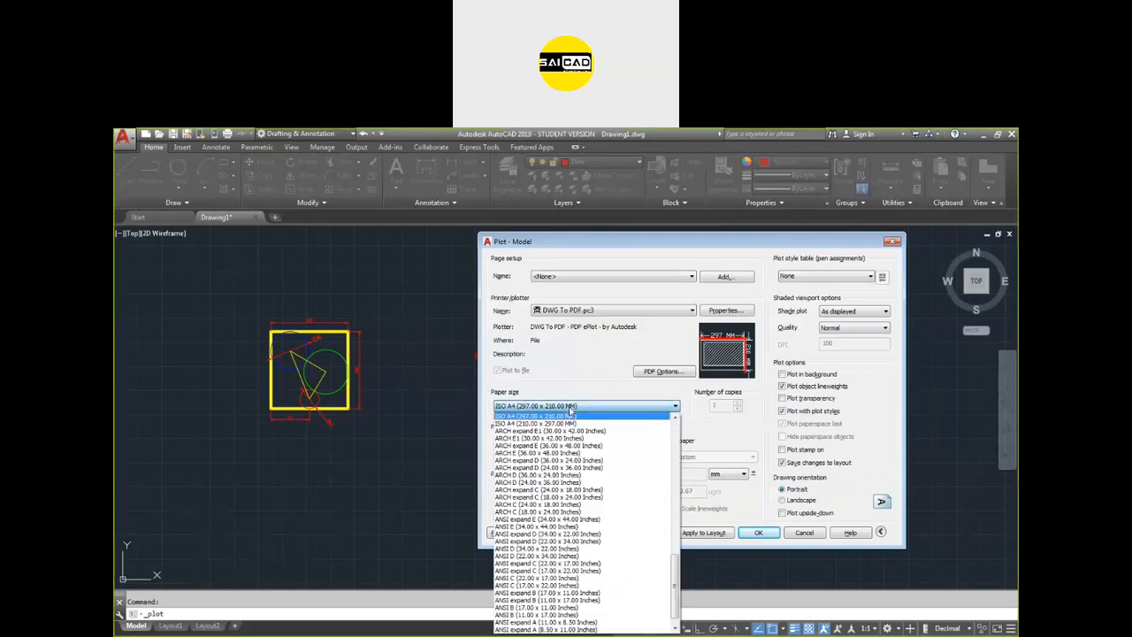
{"action": "left_click", "coordinate": [566, 423]}
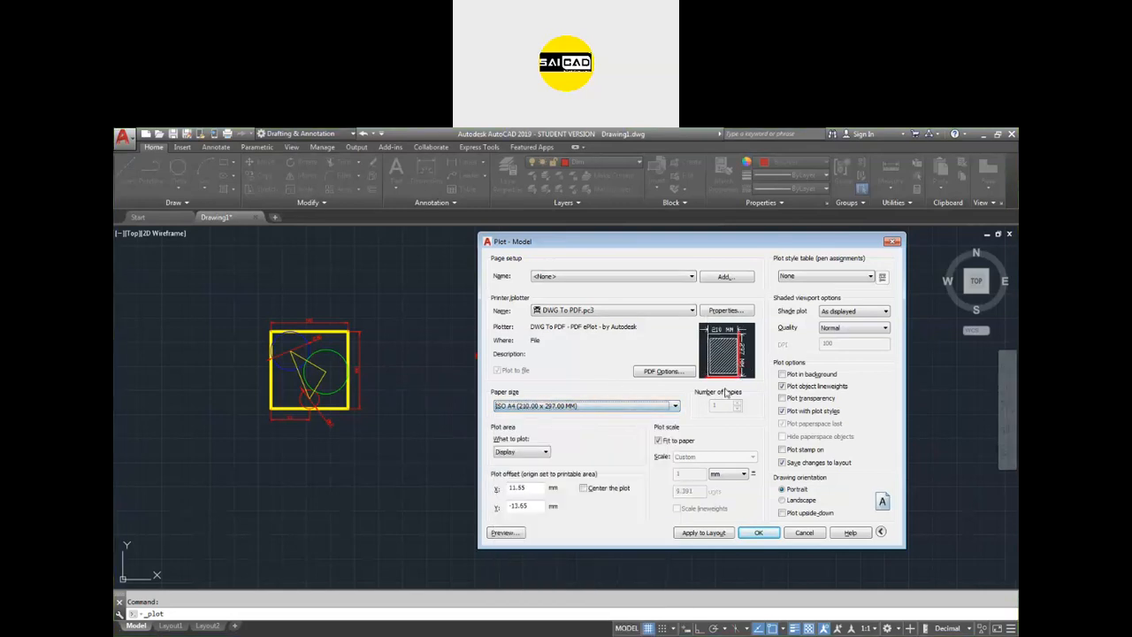
Step: Set the paper size to ISO expand A4 (297.00 x 210.00 MM) and preview the plot
{"action": "left_click", "coordinate": [571, 407]}
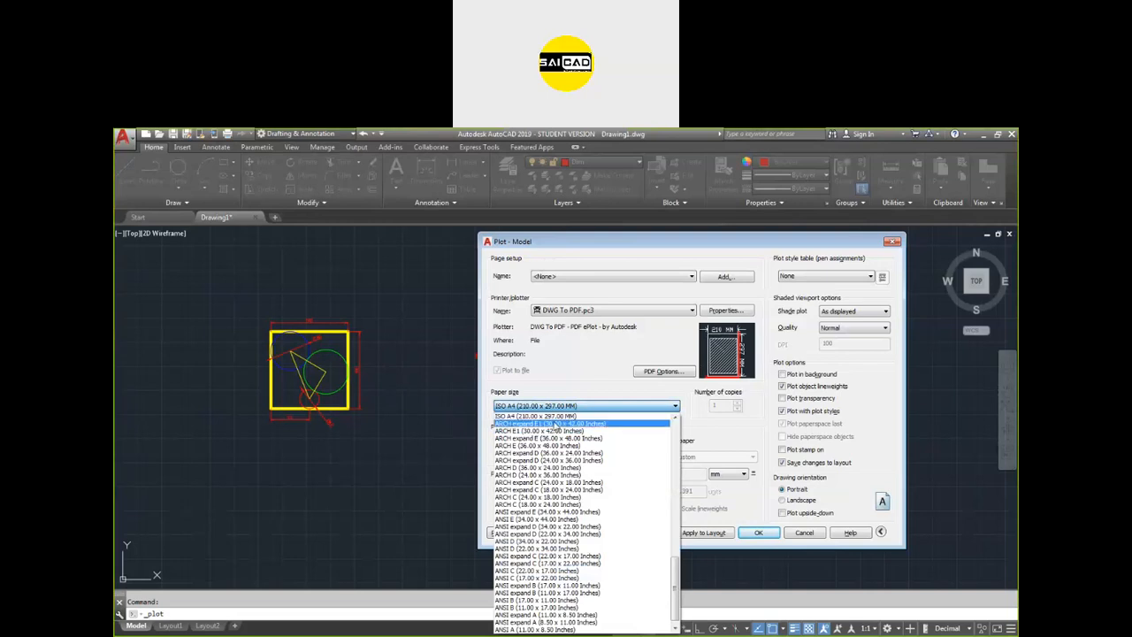
{"action": "scroll", "coordinate": [557, 431], "scroll_direction": "up", "scroll_amount": 1}
{"action": "left_click", "coordinate": [546, 416]}
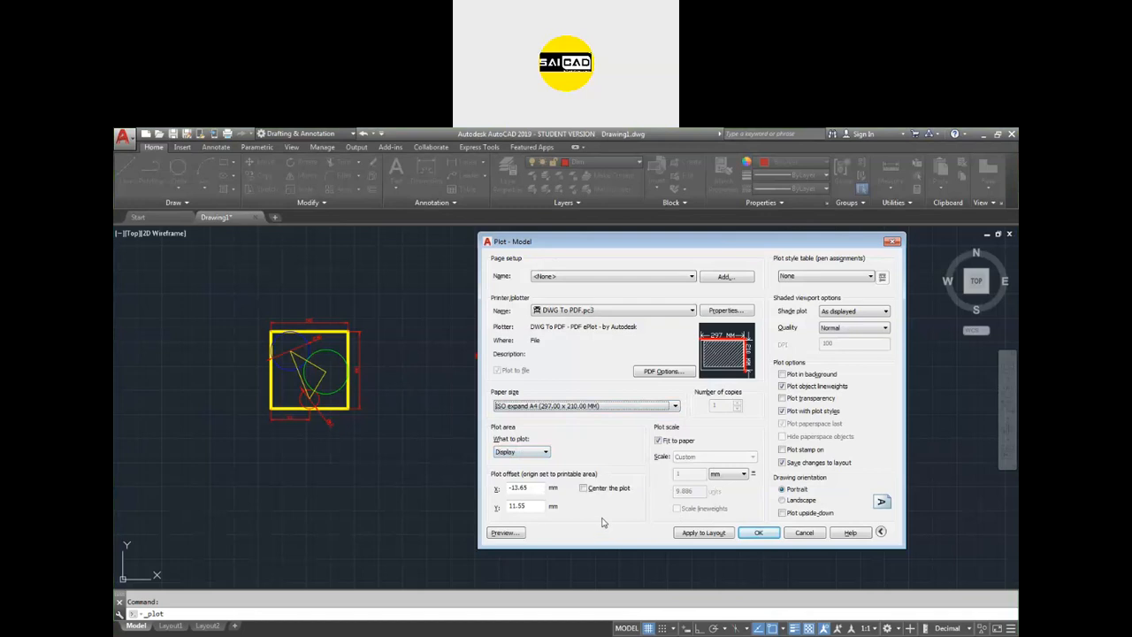
{"action": "left_click", "coordinate": [506, 533]}
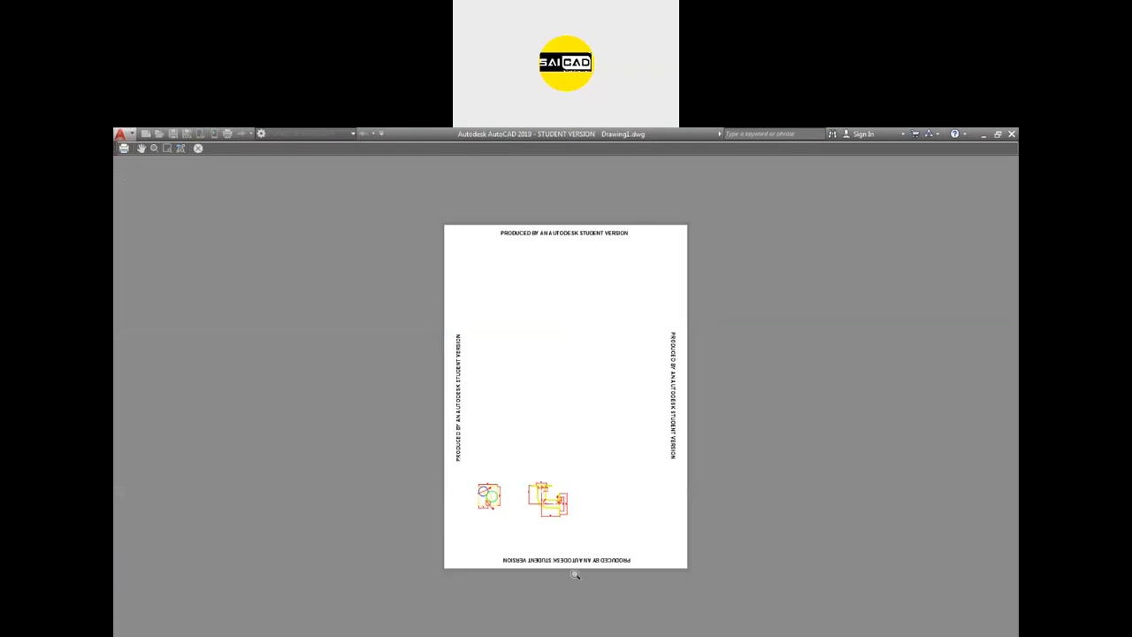
{"action": "key", "text": "Escape"}
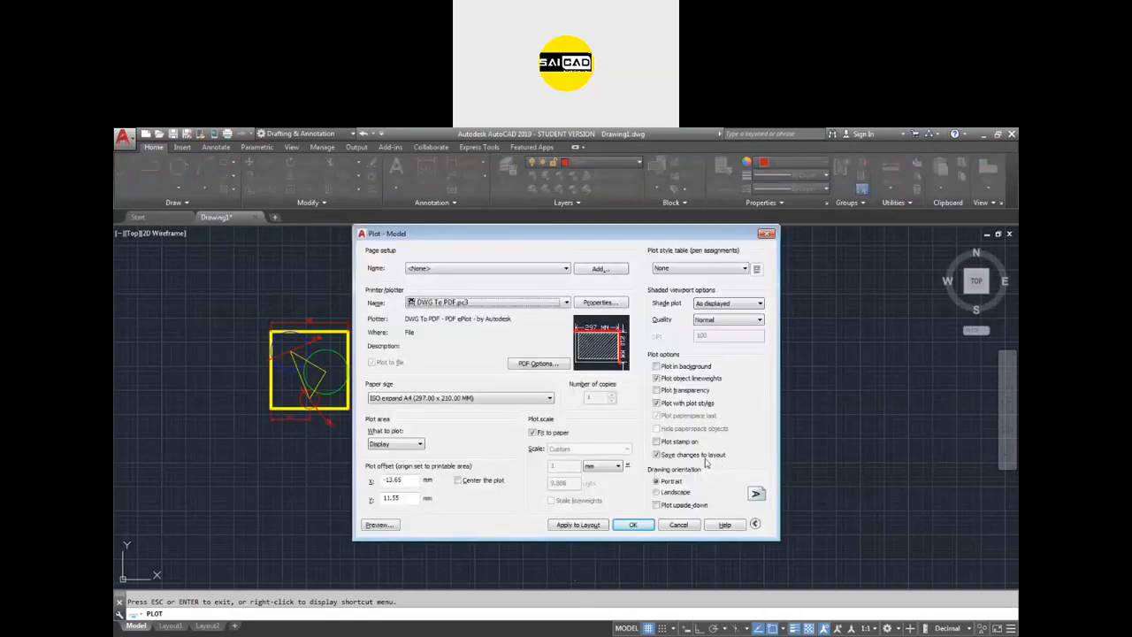
Step: Set the drawing orientation to Landscape and preview the plot
{"action": "left_click", "coordinate": [675, 493]}
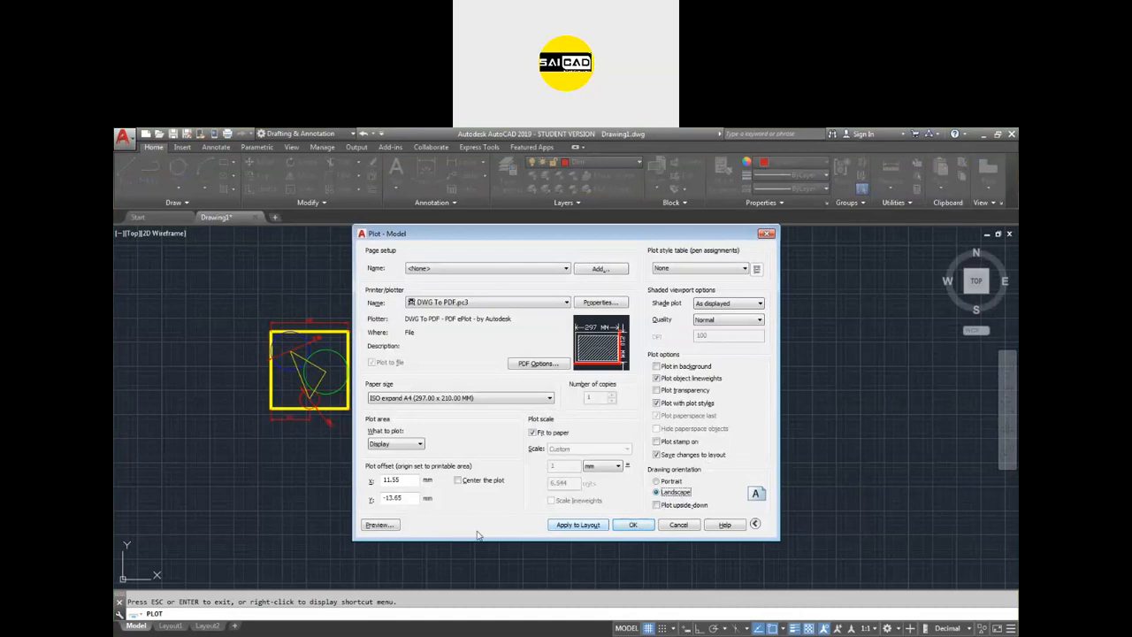
{"action": "left_click", "coordinate": [394, 526]}
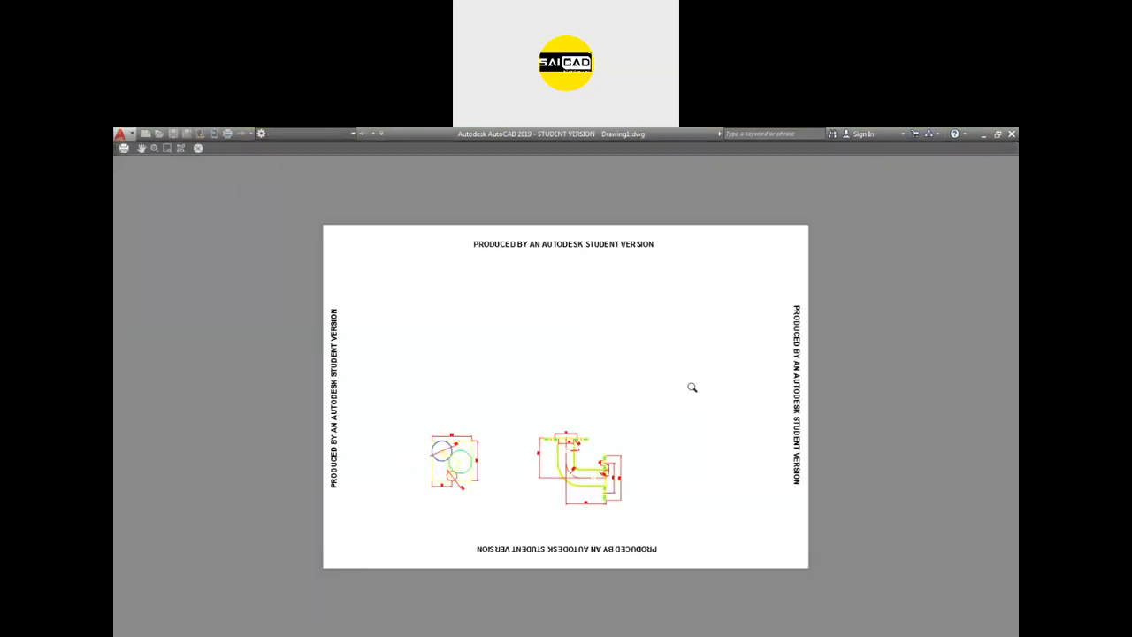
{"action": "key", "text": "Escape"}
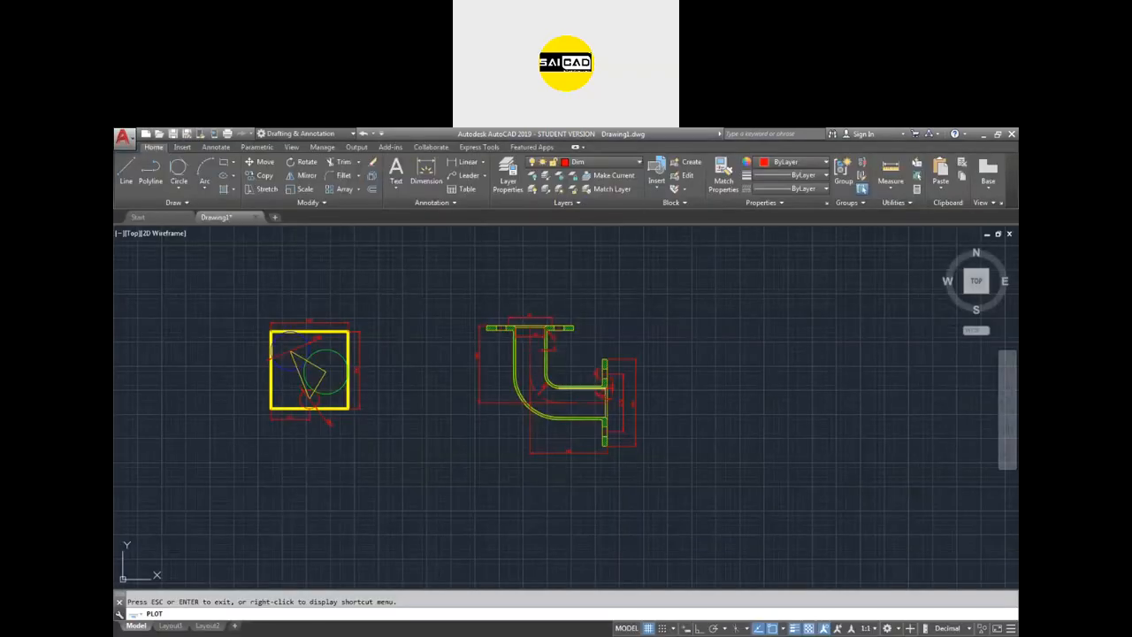
Step: Set the plot area to Extents and preview the plot
{"action": "left_click", "coordinate": [392, 445]}
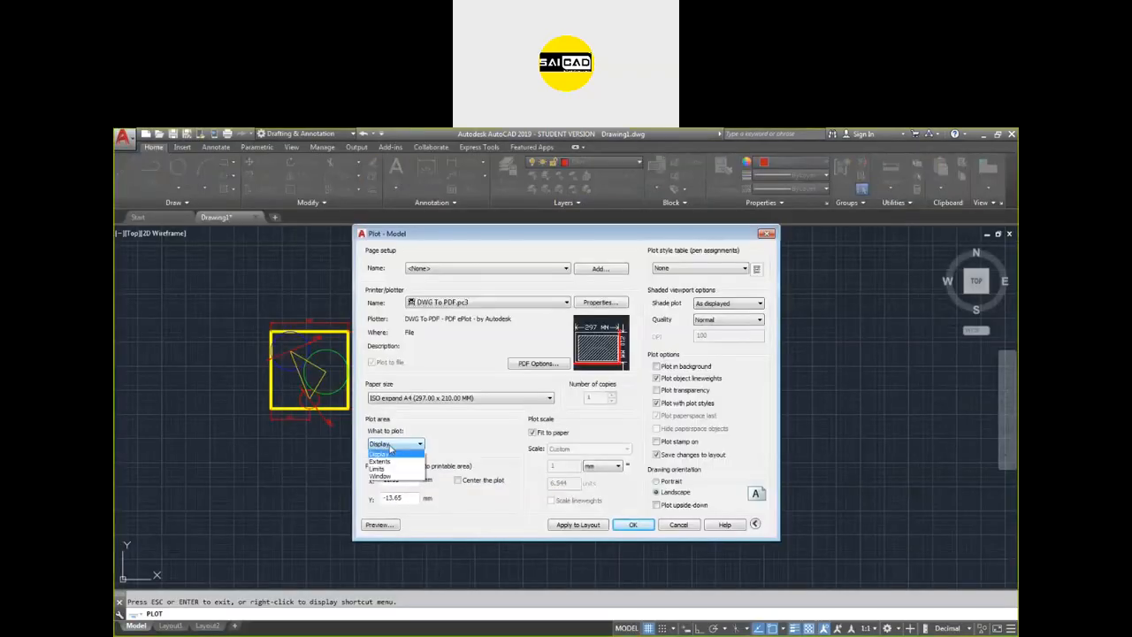
{"action": "left_click", "coordinate": [390, 464]}
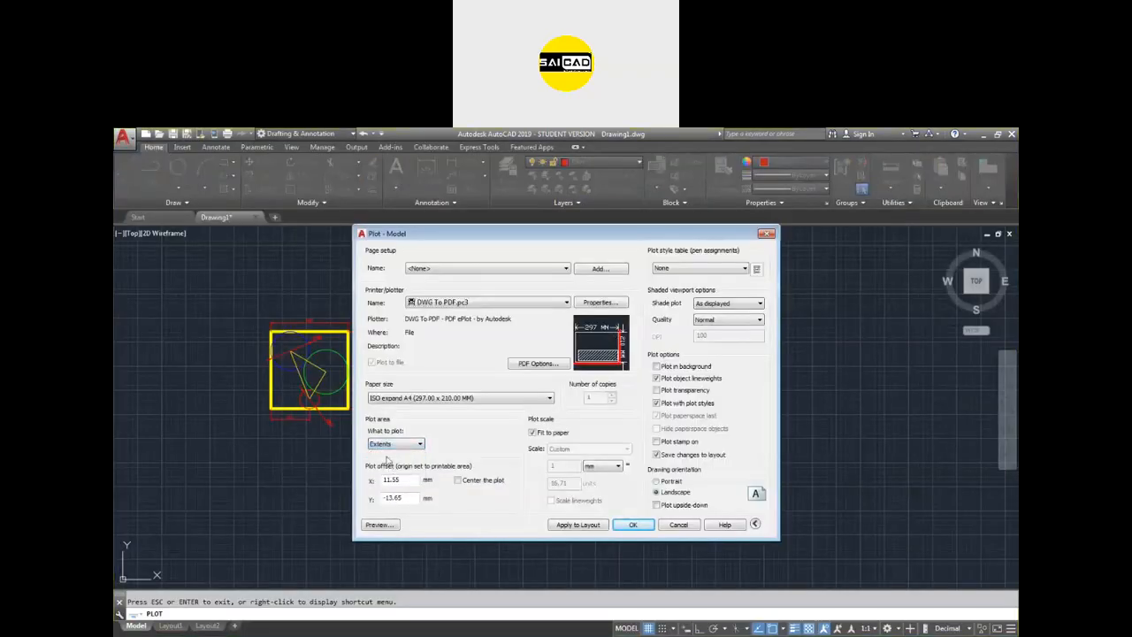
{"action": "left_click", "coordinate": [380, 525]}
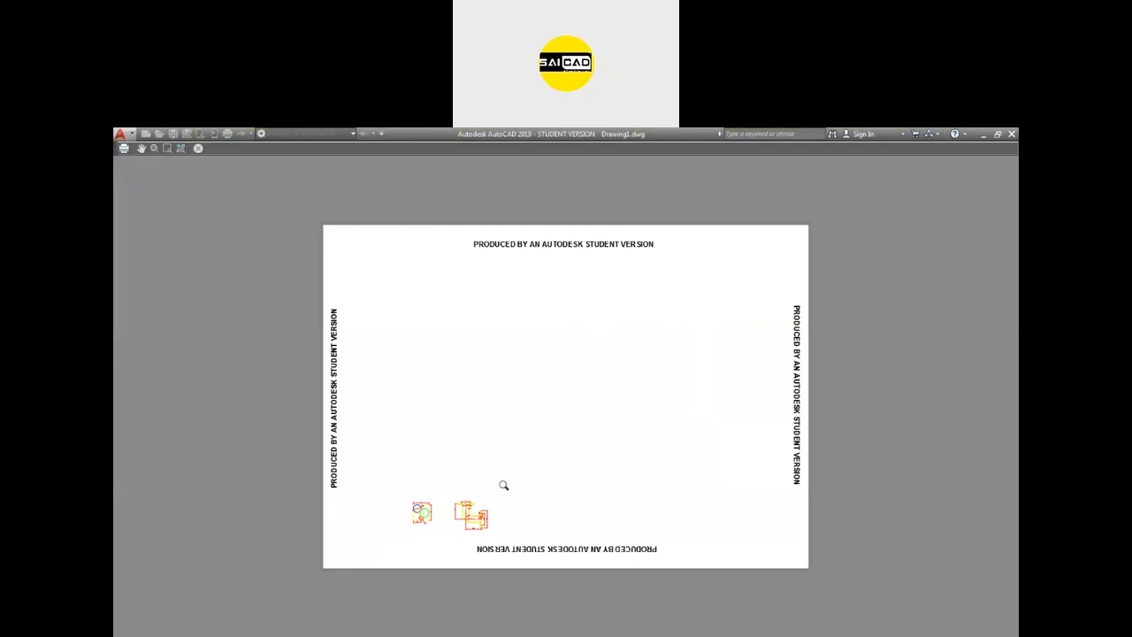
{"action": "key", "text": "Escape"}
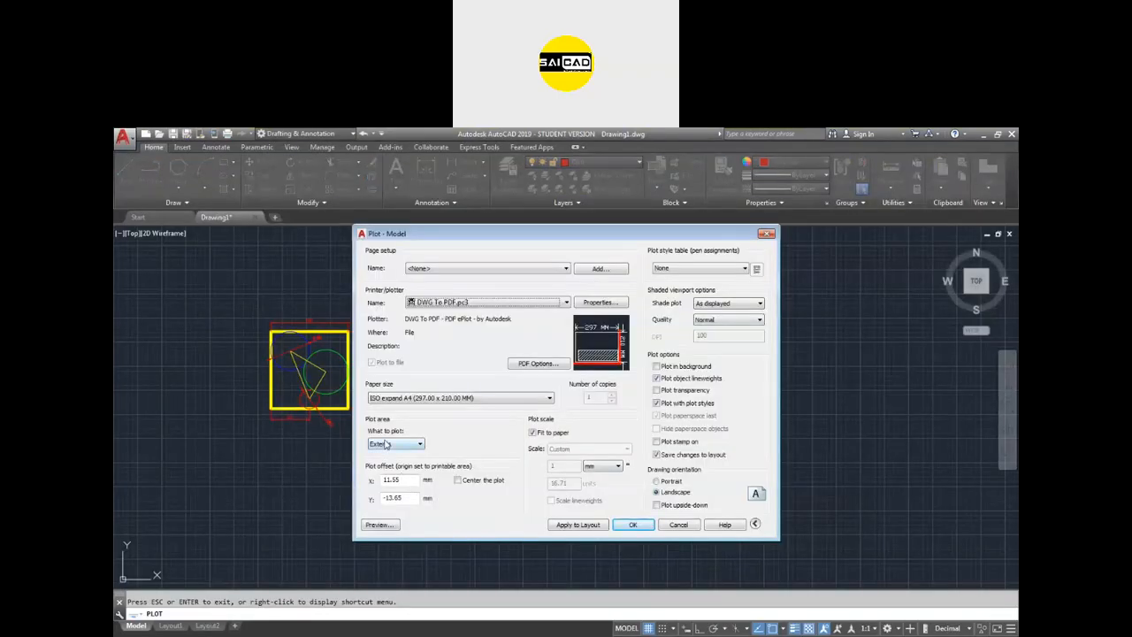
Step: Set the plot area to a Window enclosing the dimensioned pipe elbow and preview the plot
{"action": "left_click", "coordinate": [387, 444]}
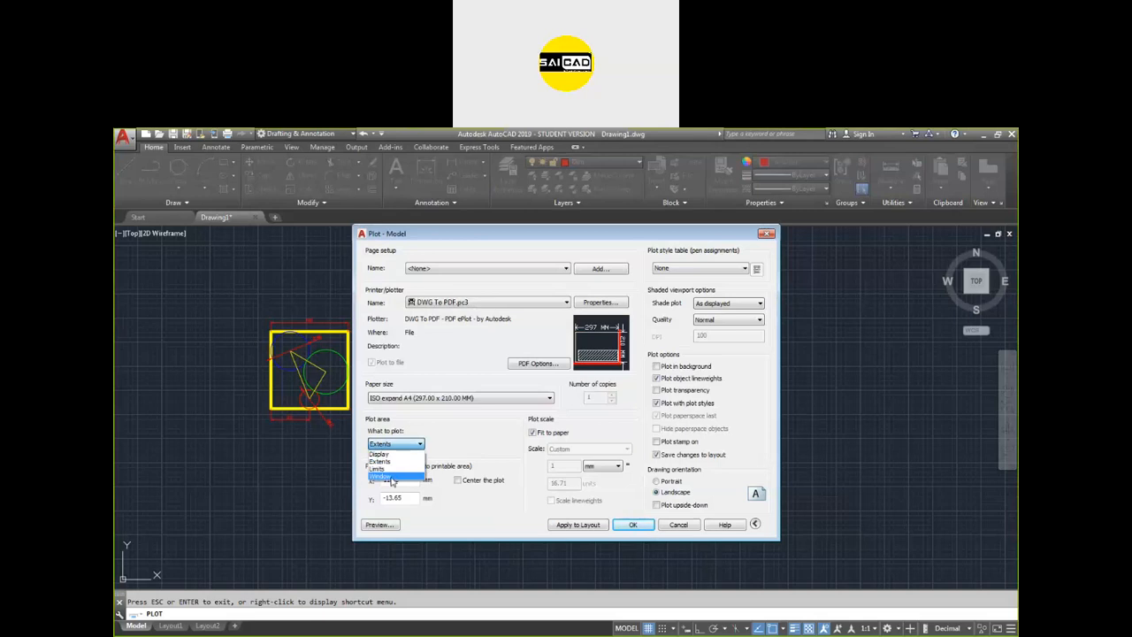
{"action": "left_click", "coordinate": [392, 479]}
{"action": "left_click", "coordinate": [426, 295]}
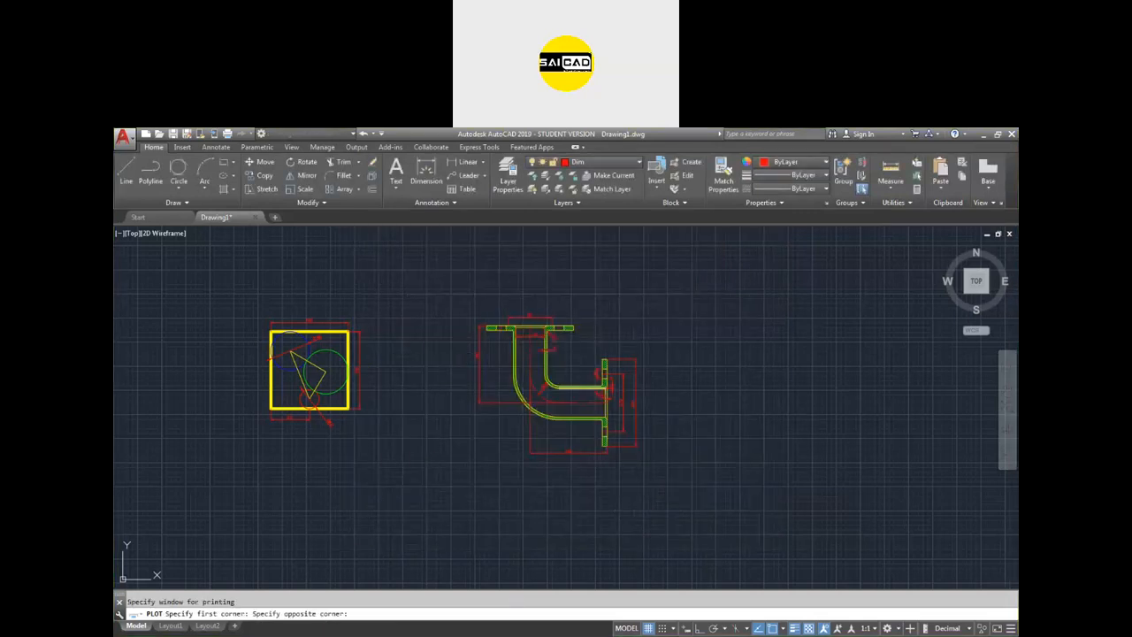
{"action": "left_click", "coordinate": [682, 493]}
{"action": "left_click", "coordinate": [381, 524]}
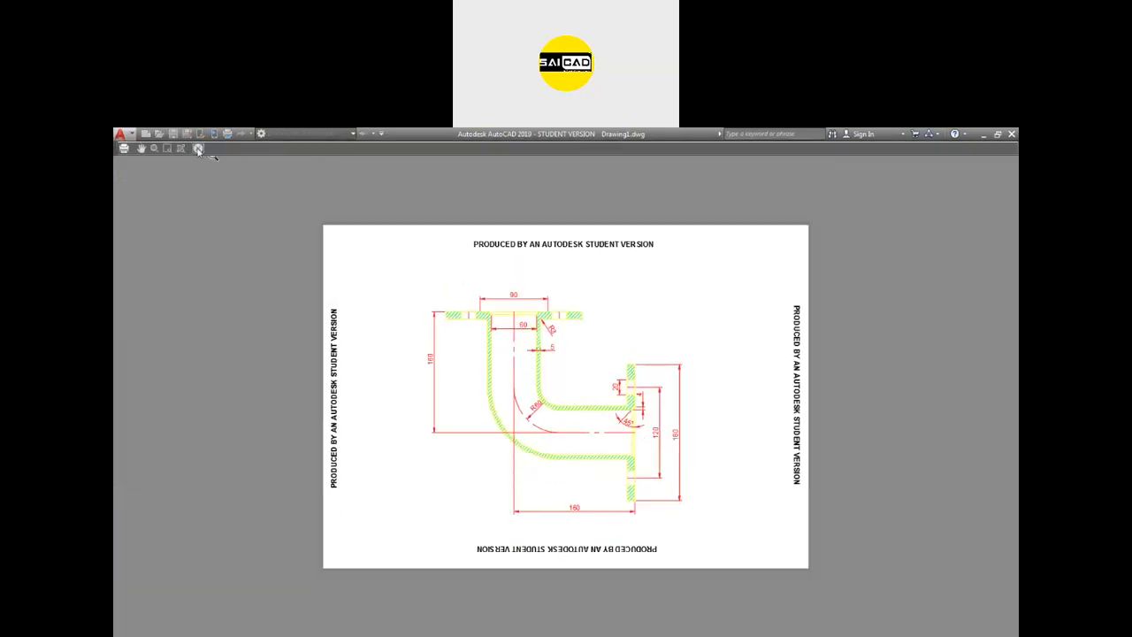
{"action": "key", "text": "Escape"}
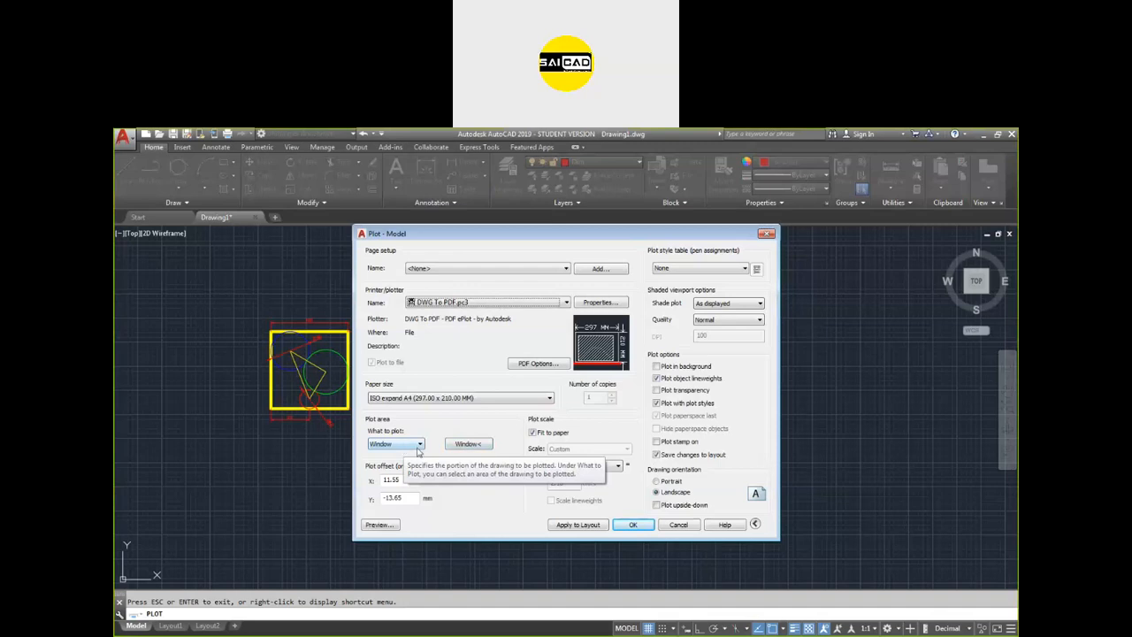
Step: Redefine the plot window with a larger area around the pipe elbow and preview the plot
{"action": "left_click", "coordinate": [468, 443]}
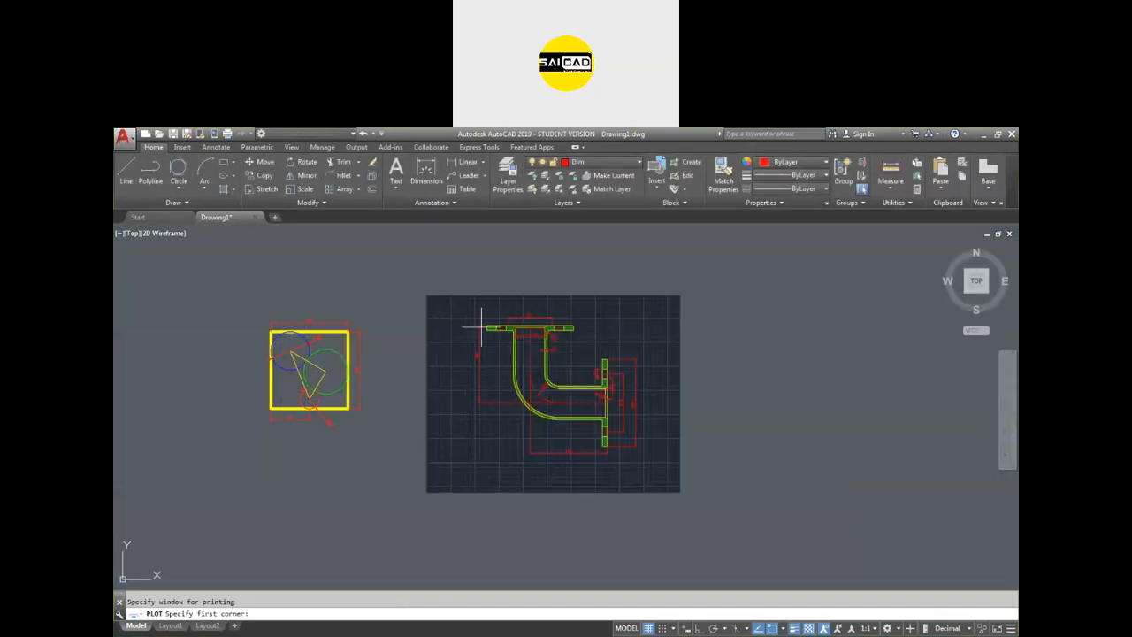
{"action": "scroll", "coordinate": [480, 319], "scroll_direction": "up", "scroll_amount": 2}
{"action": "left_click", "coordinate": [322, 281]}
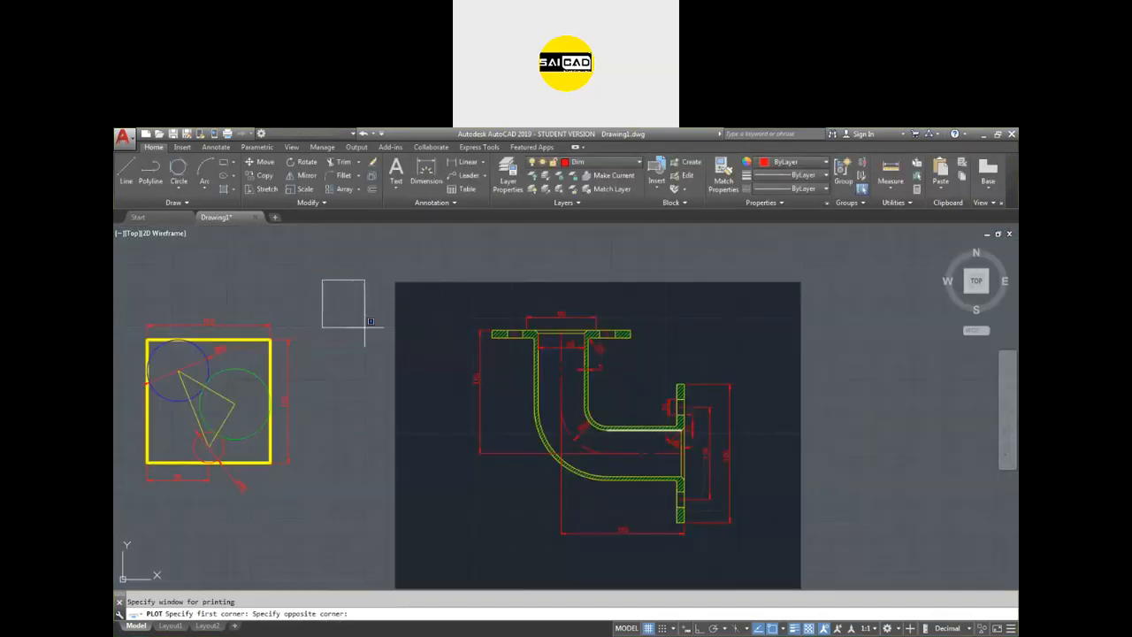
{"action": "scroll", "coordinate": [722, 507], "scroll_direction": "down", "scroll_amount": 2}
{"action": "left_click", "coordinate": [821, 543]}
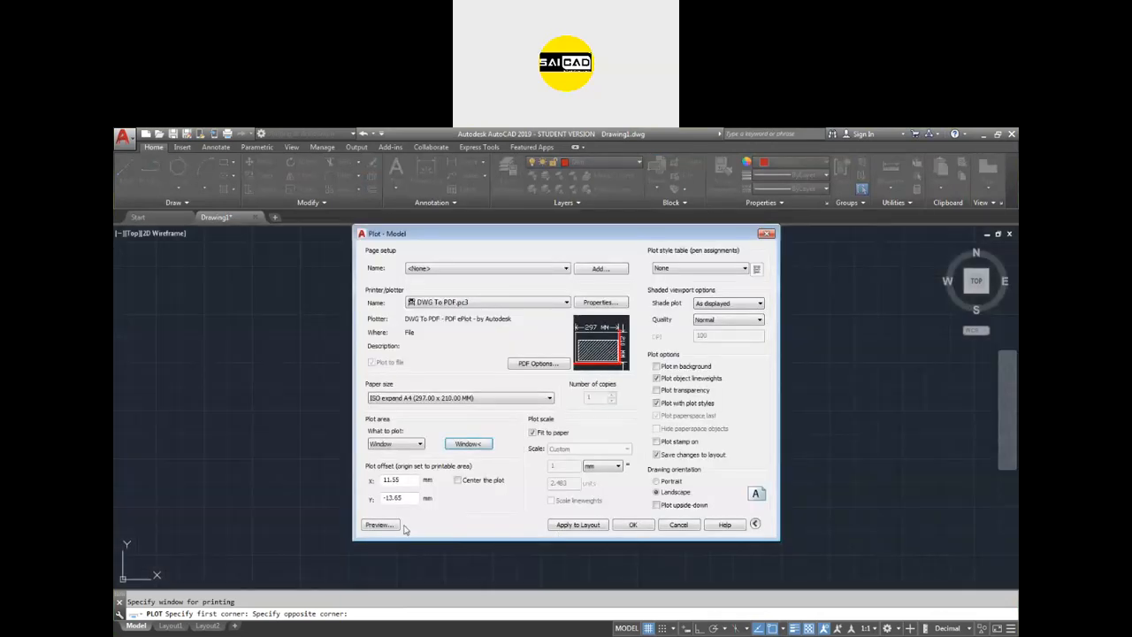
{"action": "left_click", "coordinate": [383, 526]}
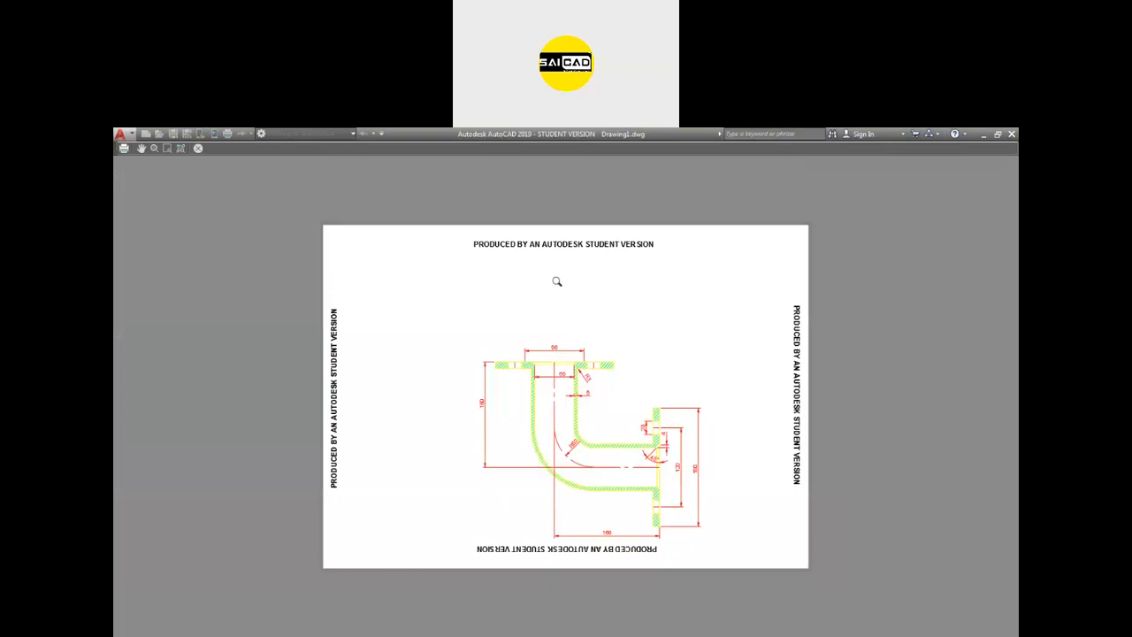
{"action": "key", "text": "Escape"}
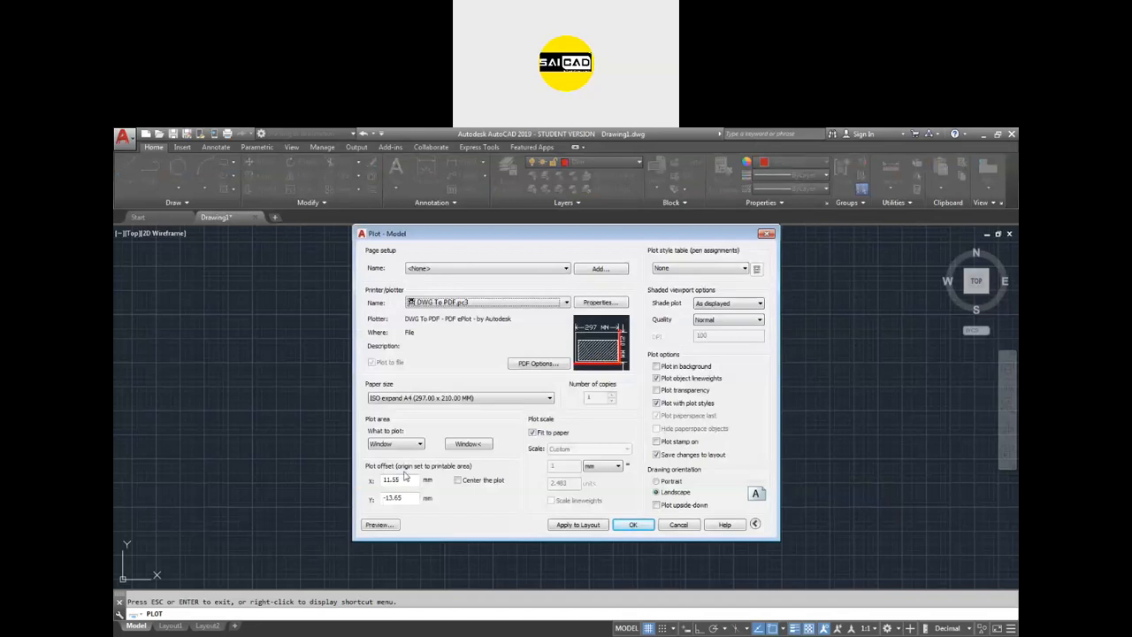
Step: Center the plot on the paper and preview it
{"action": "left_click", "coordinate": [458, 481]}
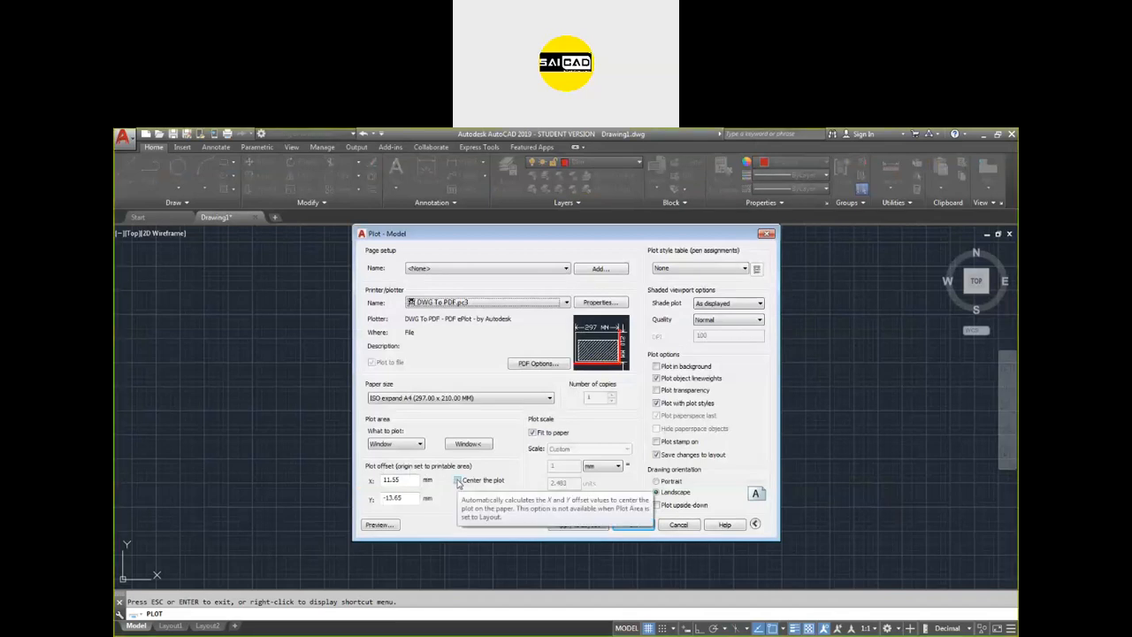
{"action": "left_click", "coordinate": [385, 527]}
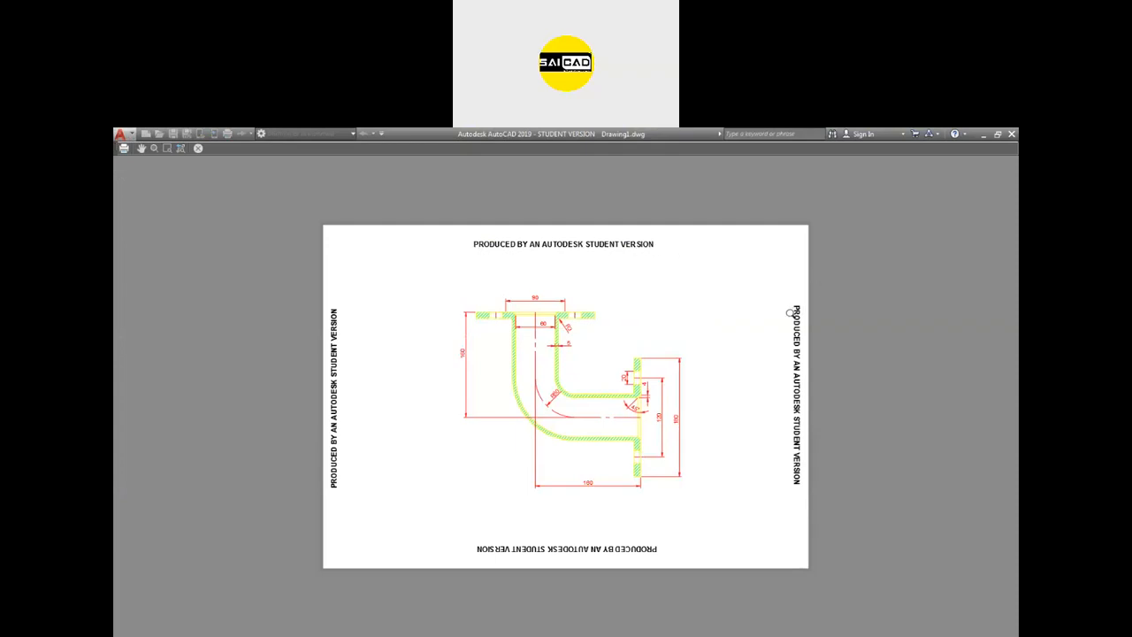
Step: Turn off Fit to paper, keep the custom plot scale despite the annotation scale mismatch, and preview the plot
{"action": "key", "text": "Escape"}
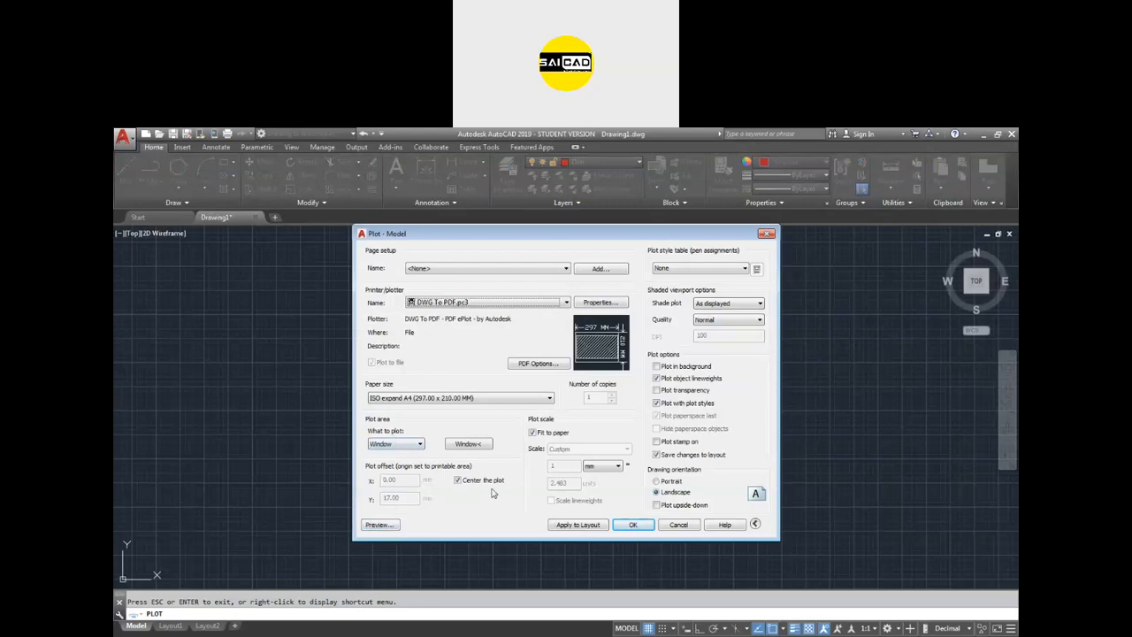
{"action": "left_click", "coordinate": [535, 433]}
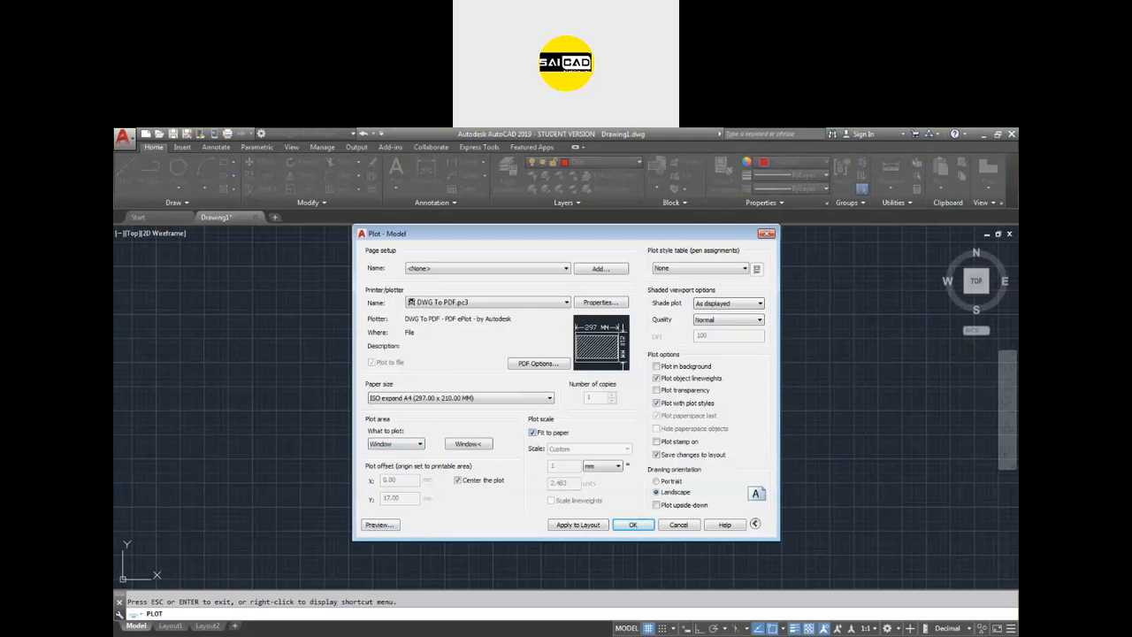
{"action": "left_click", "coordinate": [394, 523]}
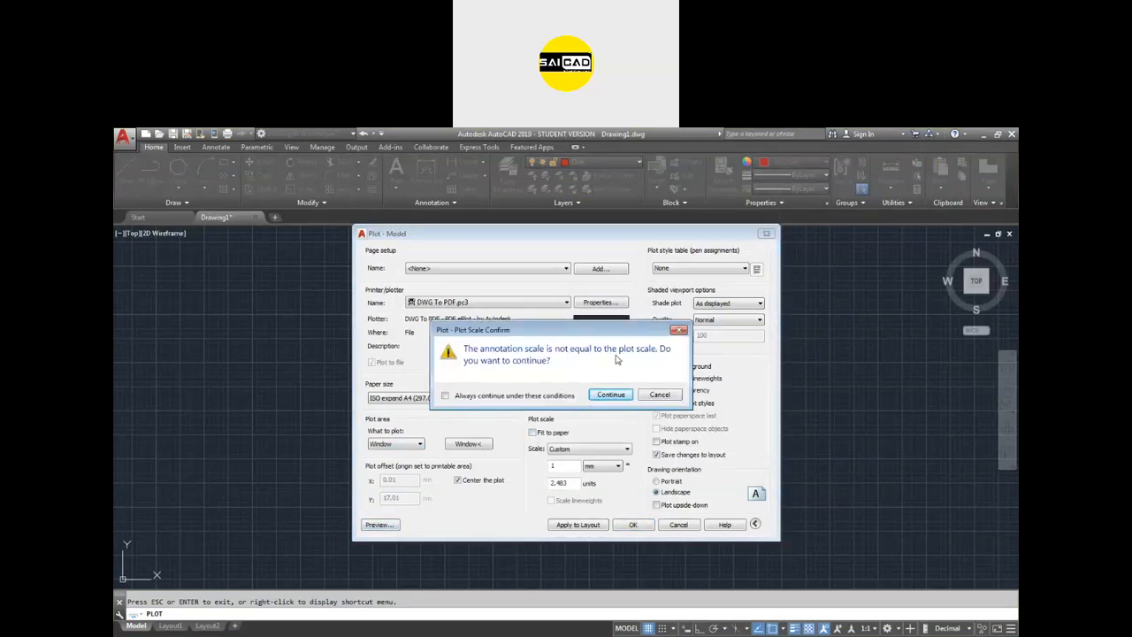
{"action": "left_click", "coordinate": [612, 400]}
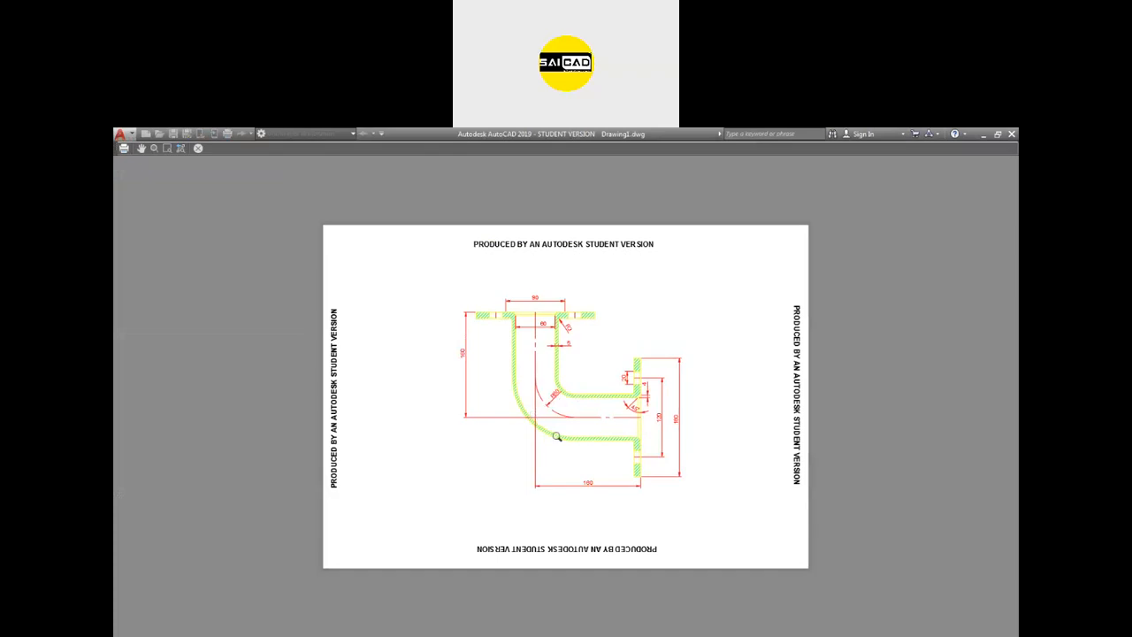
{"action": "key", "text": "Escape"}
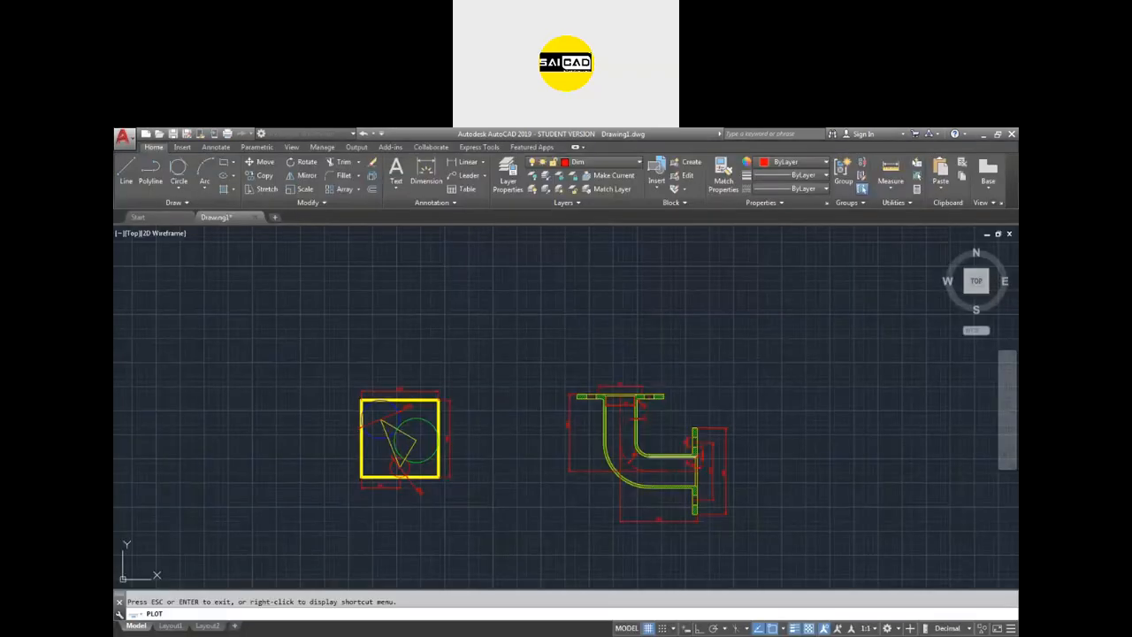
Step: Set the plot scale to 1:1 and preview the plot
{"action": "left_click", "coordinate": [577, 450]}
{"action": "left_click", "coordinate": [571, 469]}
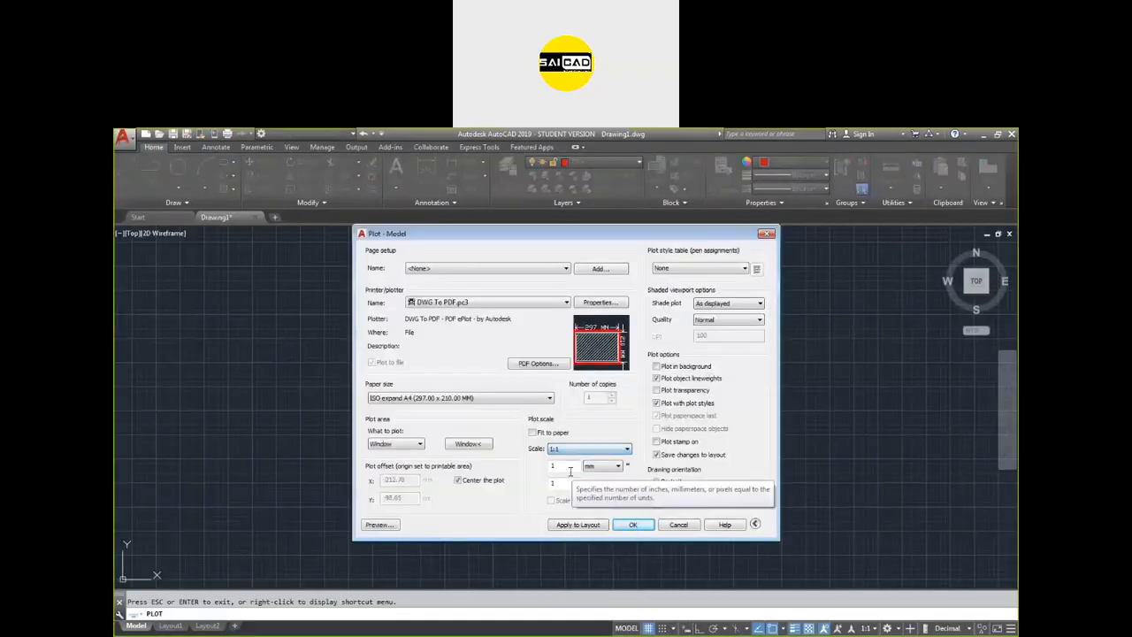
{"action": "left_click", "coordinate": [381, 525]}
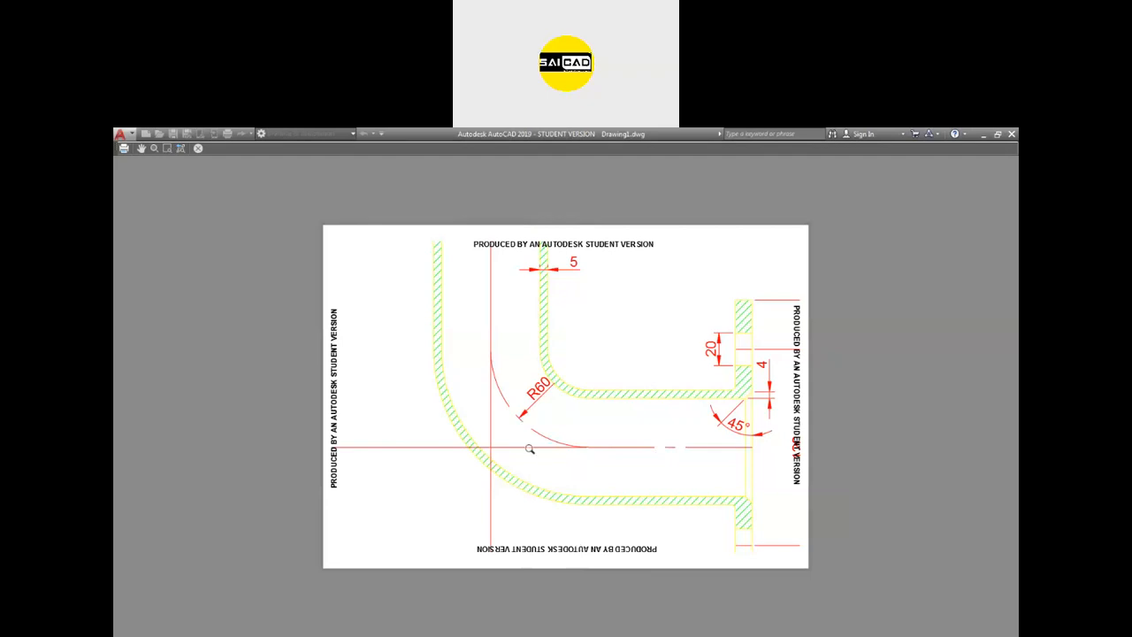
{"action": "key", "text": "Escape"}
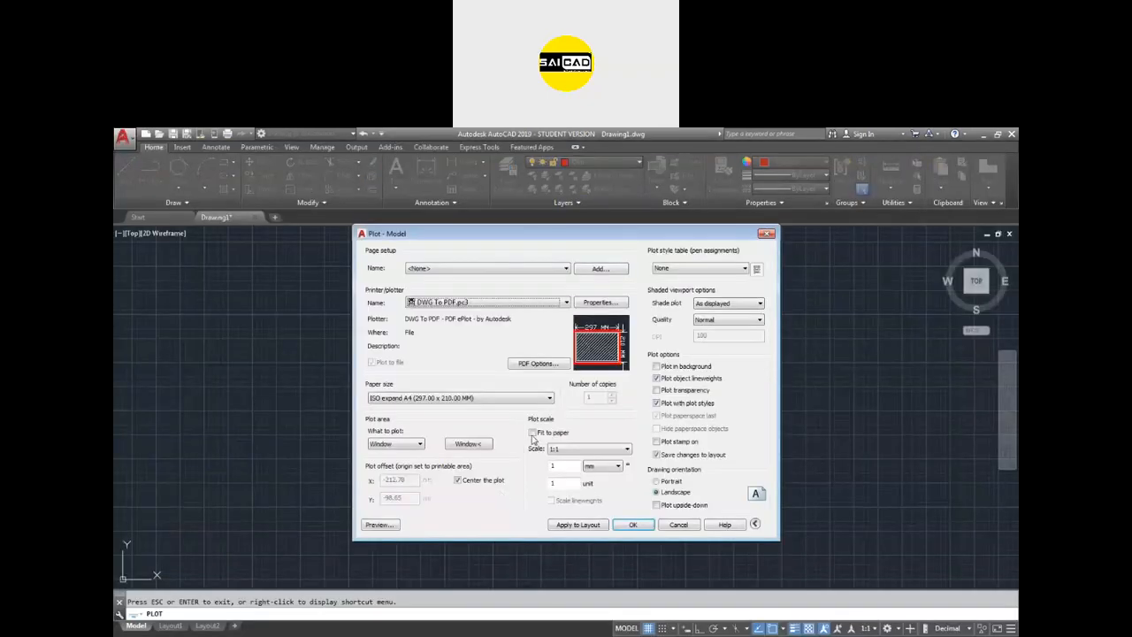
Step: Fit the plot to the paper again and preview it
{"action": "left_click", "coordinate": [533, 433]}
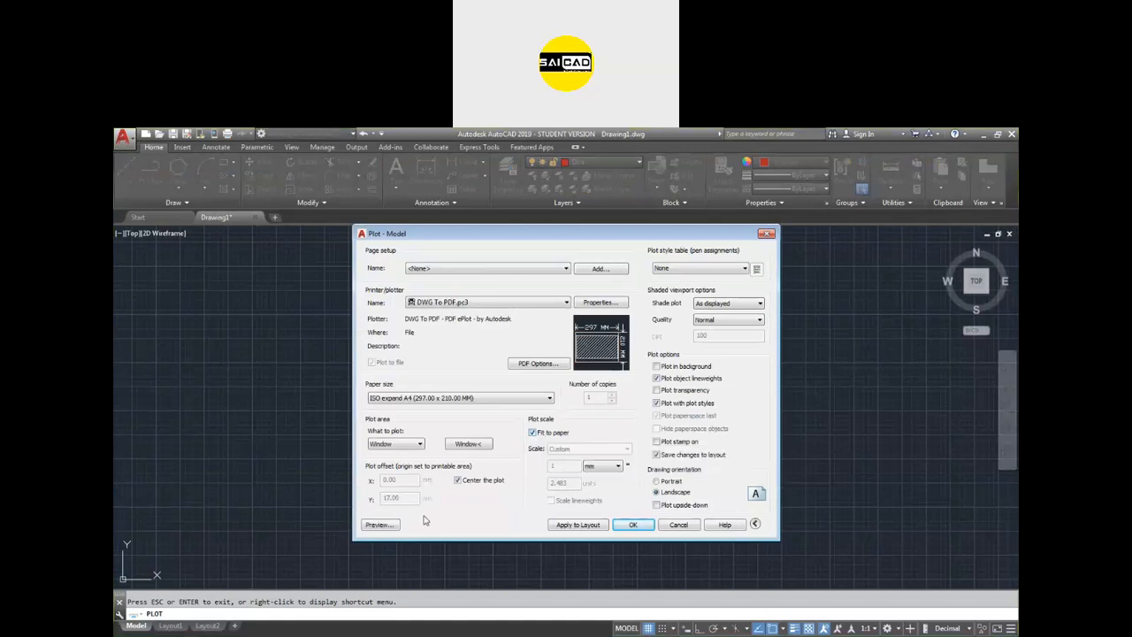
{"action": "left_click", "coordinate": [379, 525]}
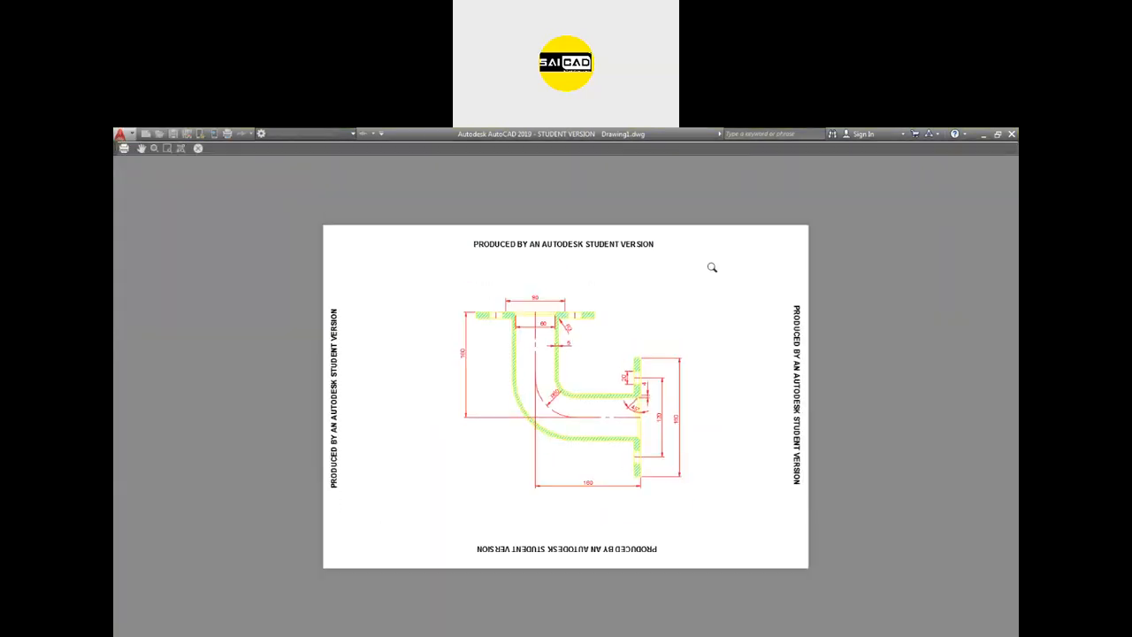
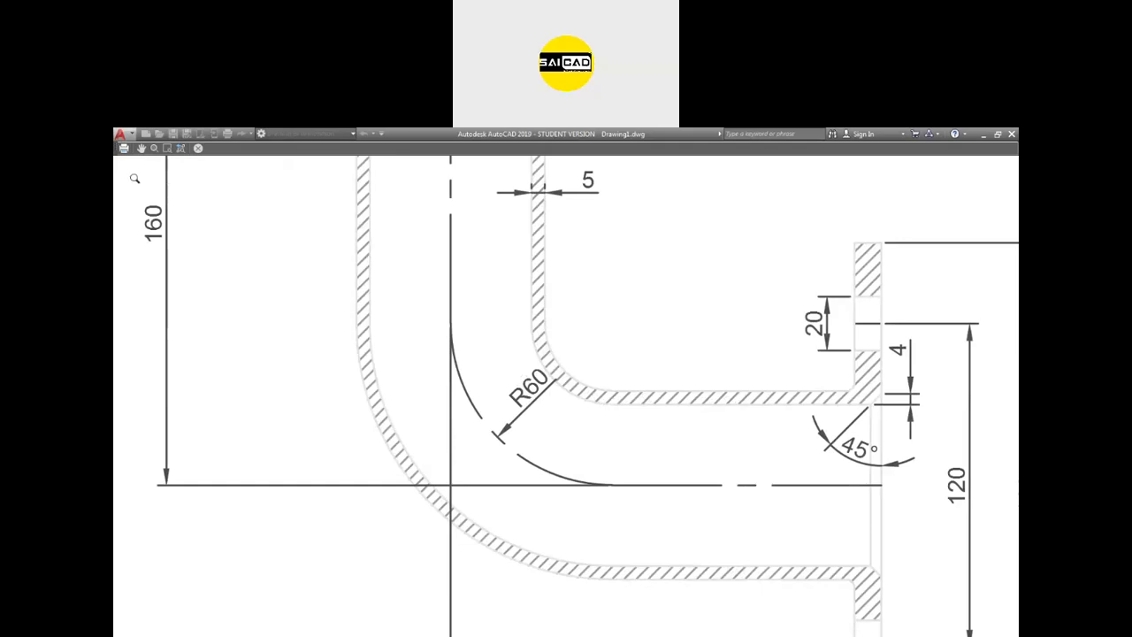
{"action": "left_click", "coordinate": [199, 148]}
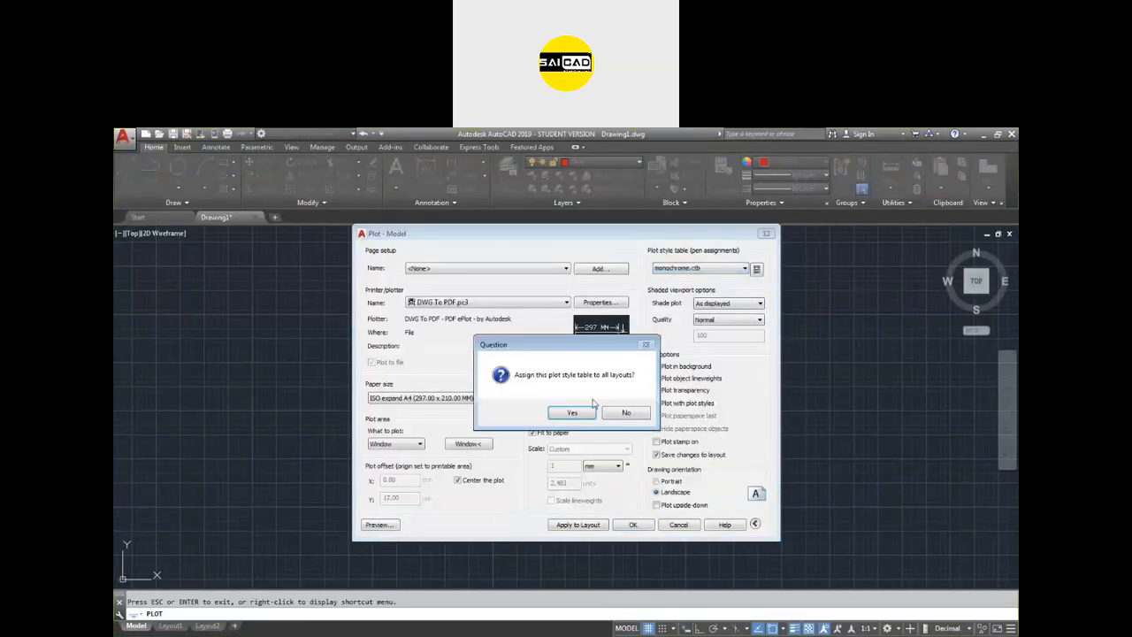
Step: Assign the monochrome.ctb plot style table to all layouts and inspect the pipe elbow in the plot preview
{"action": "left_click", "coordinate": [579, 411]}
{"action": "left_click", "coordinate": [379, 525]}
{"action": "scroll", "coordinate": [568, 335], "scroll_direction": "up", "scroll_amount": 5}
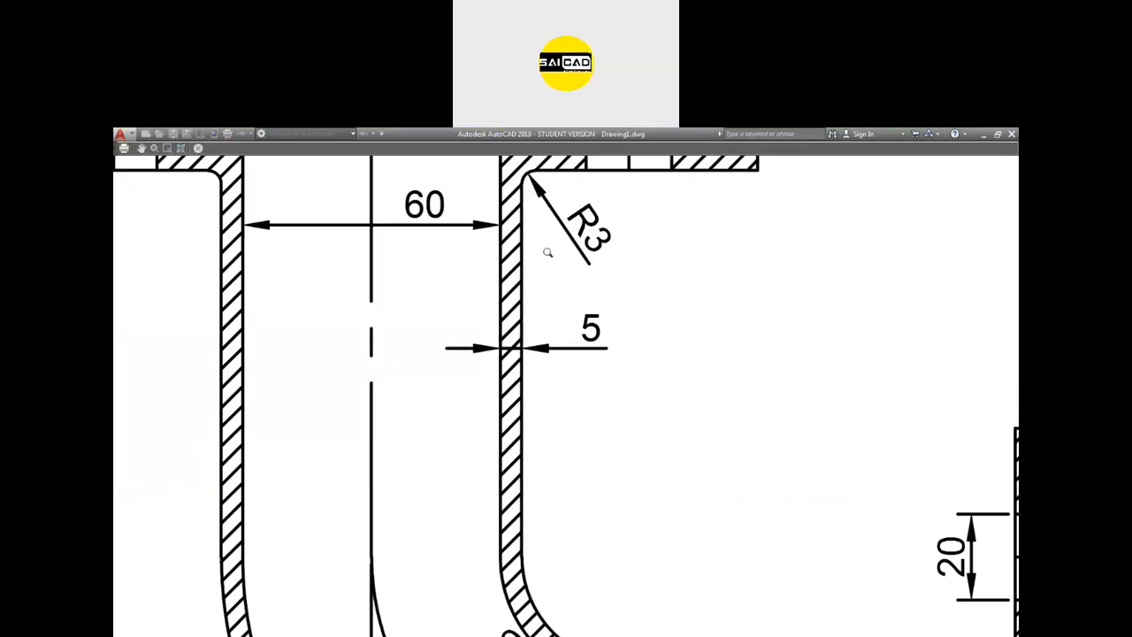
{"action": "scroll", "coordinate": [539, 292], "scroll_direction": "down", "scroll_amount": 2}
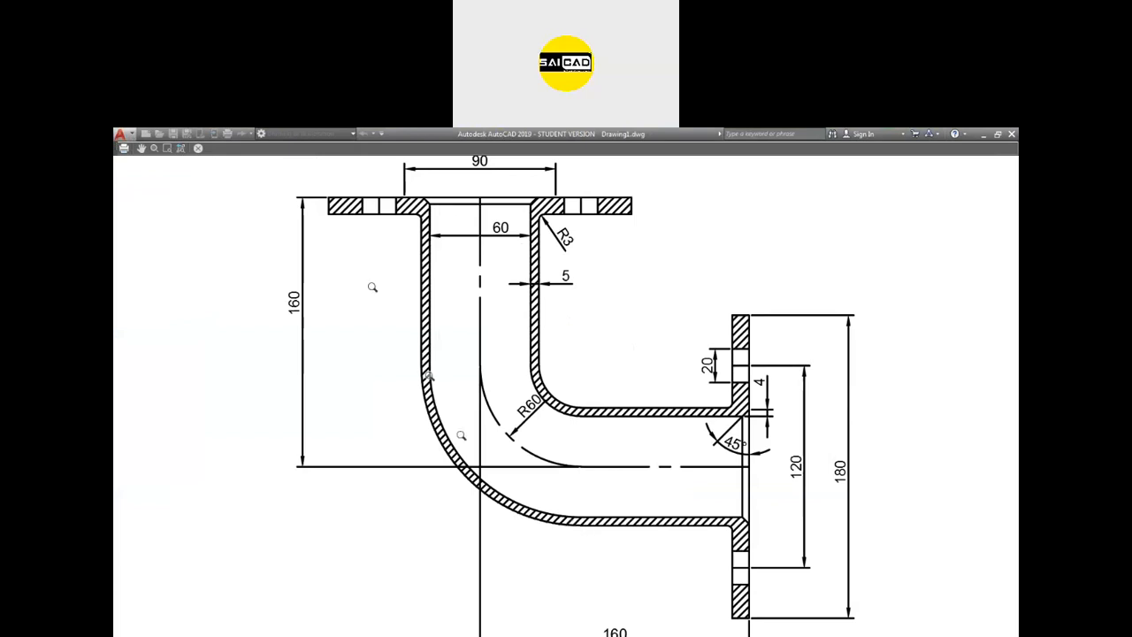
{"action": "left_click", "coordinate": [198, 149]}
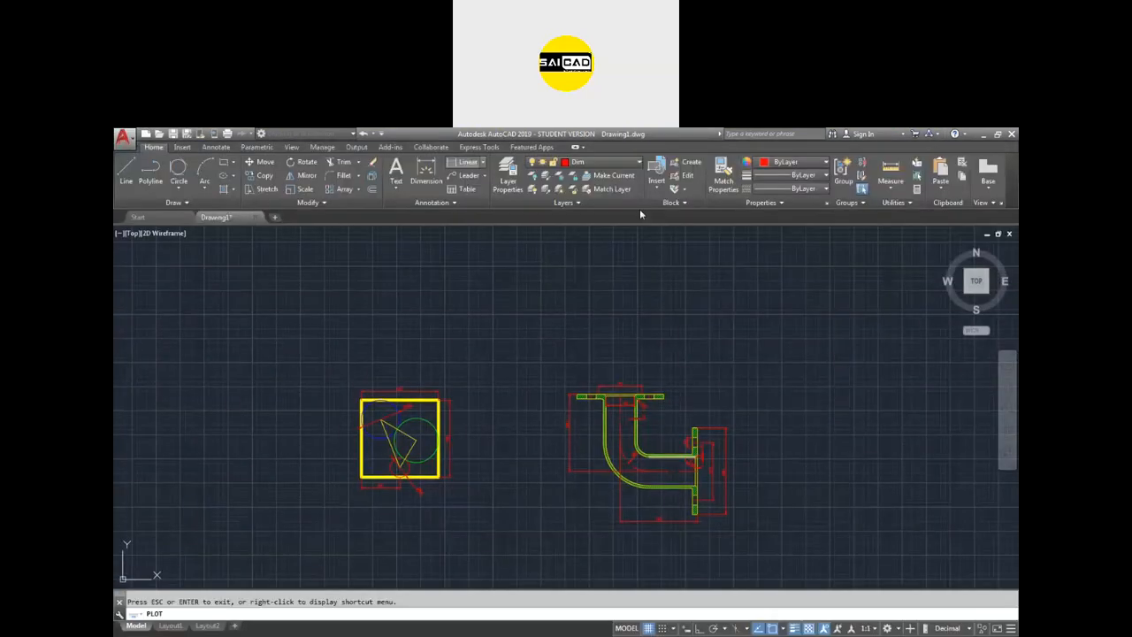
Step: Assign the acad.ctb plot style table to all layouts and inspect the pipe elbow in the plot preview
{"action": "left_click", "coordinate": [678, 271]}
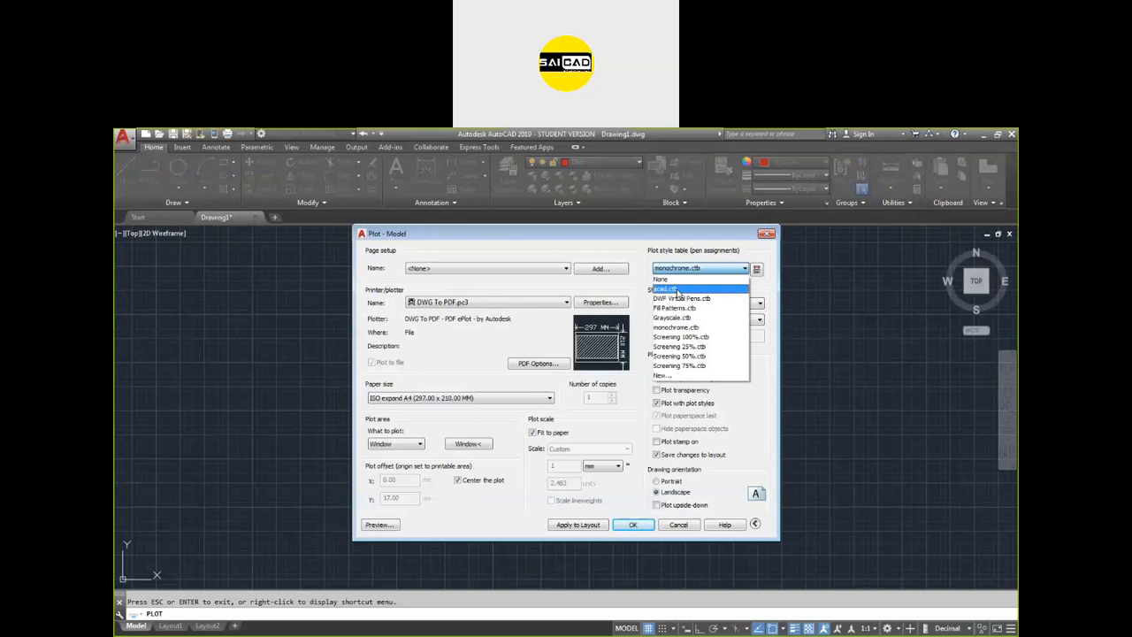
{"action": "left_click", "coordinate": [680, 289]}
{"action": "left_click", "coordinate": [567, 414]}
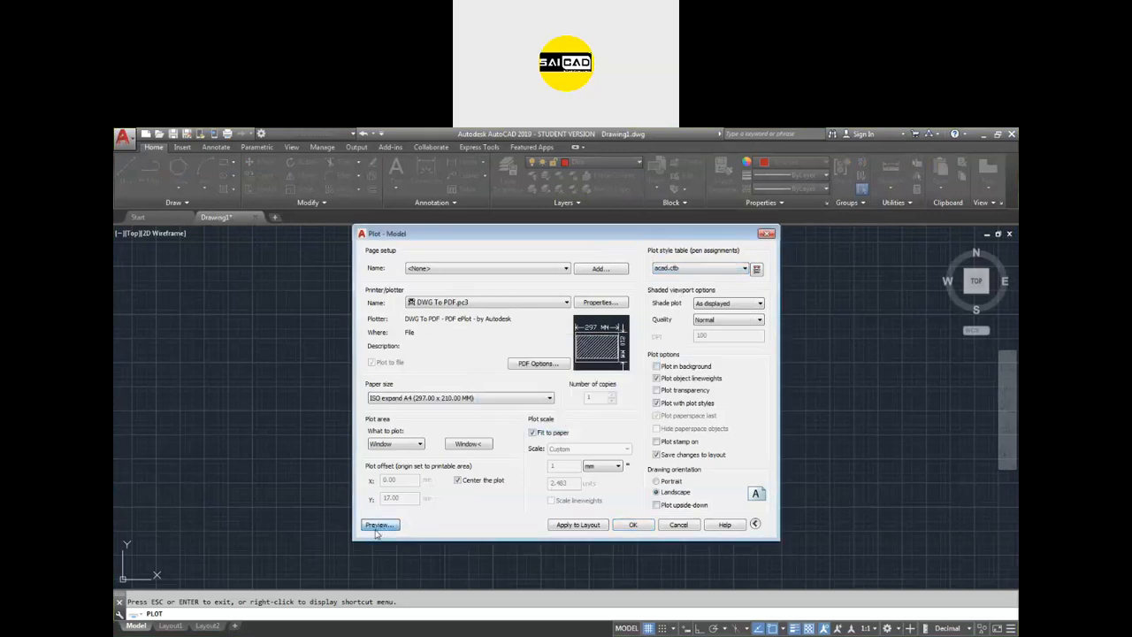
{"action": "left_click", "coordinate": [379, 525]}
{"action": "scroll", "coordinate": [636, 385], "scroll_direction": "up", "scroll_amount": 10}
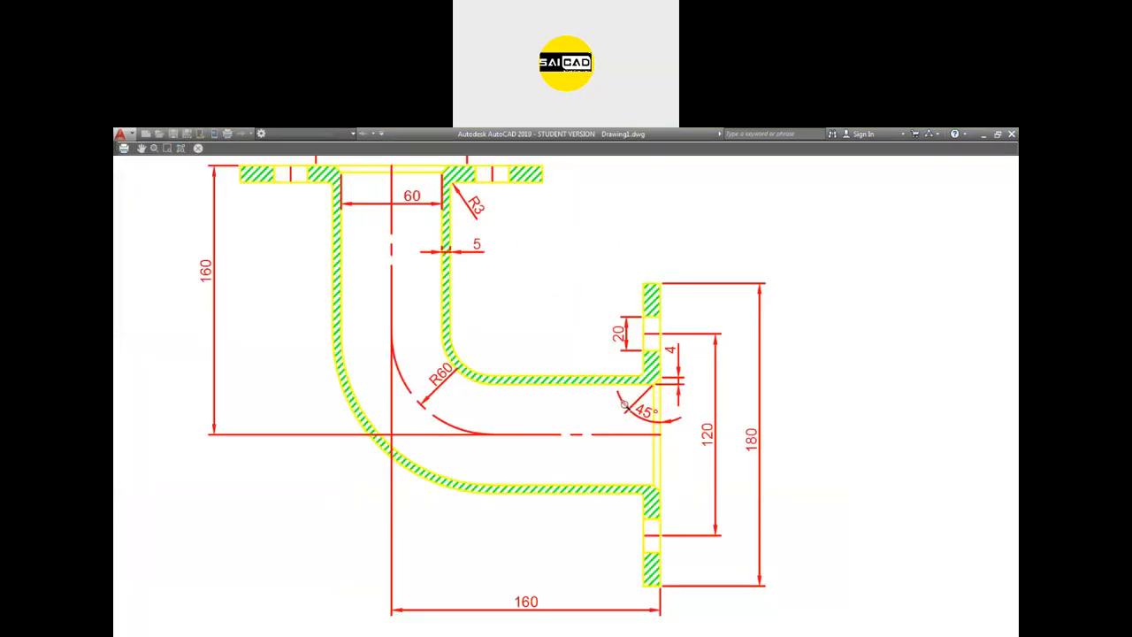
{"action": "scroll", "coordinate": [614, 385], "scroll_direction": "down", "scroll_amount": 10}
{"action": "left_click", "coordinate": [199, 148]}
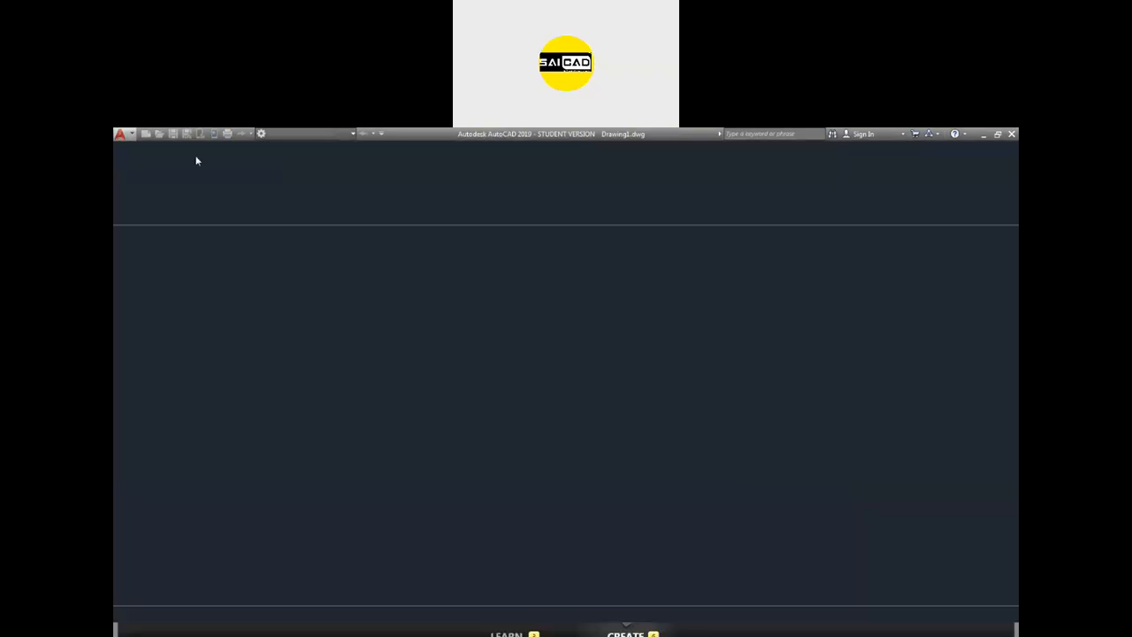
Step: Switch the plot style table back to monochrome.ctb and assign it to all layouts
{"action": "left_click", "coordinate": [699, 268]}
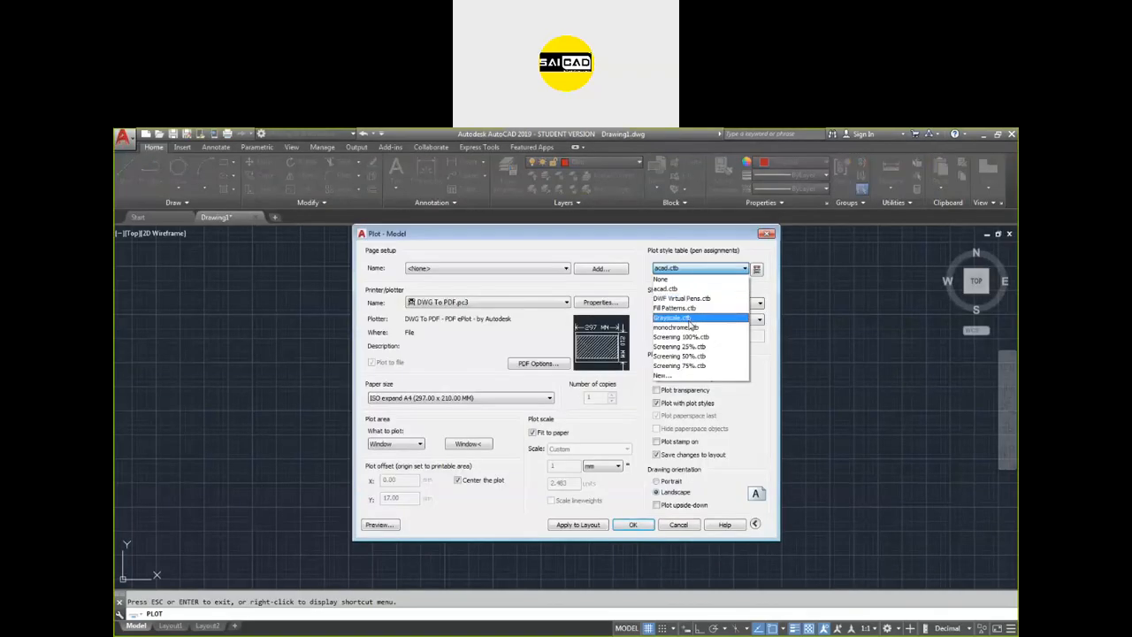
{"action": "left_click", "coordinate": [690, 322]}
{"action": "left_click", "coordinate": [574, 413]}
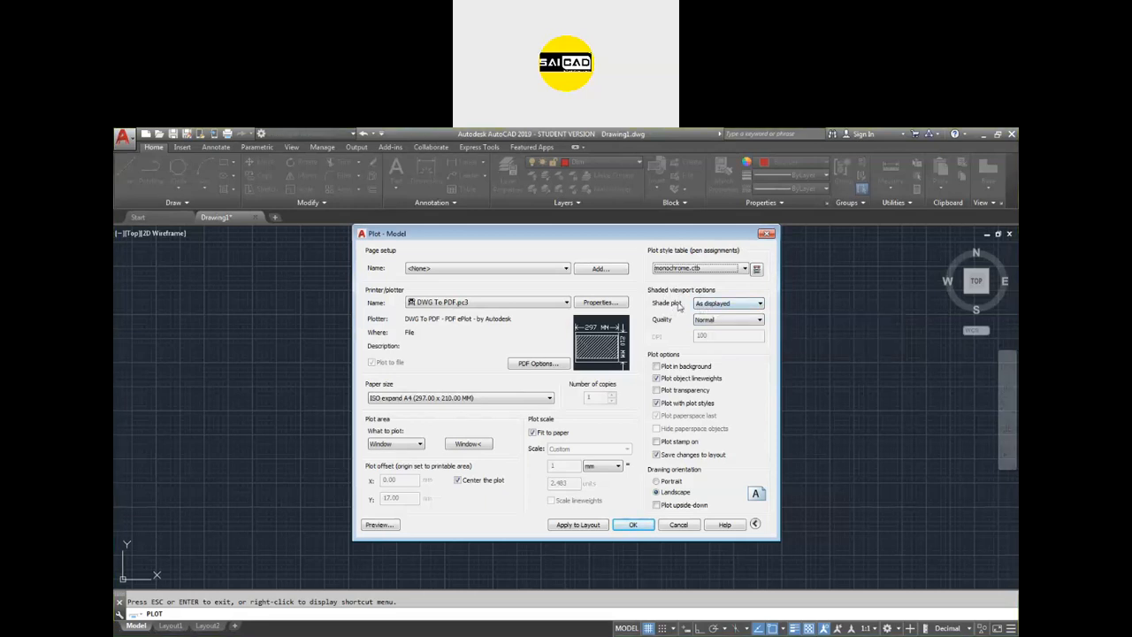
Step: Keep the shade plot As displayed and set the shaded viewport quality to Maximum
{"action": "left_click", "coordinate": [732, 303]}
{"action": "left_click", "coordinate": [731, 303]}
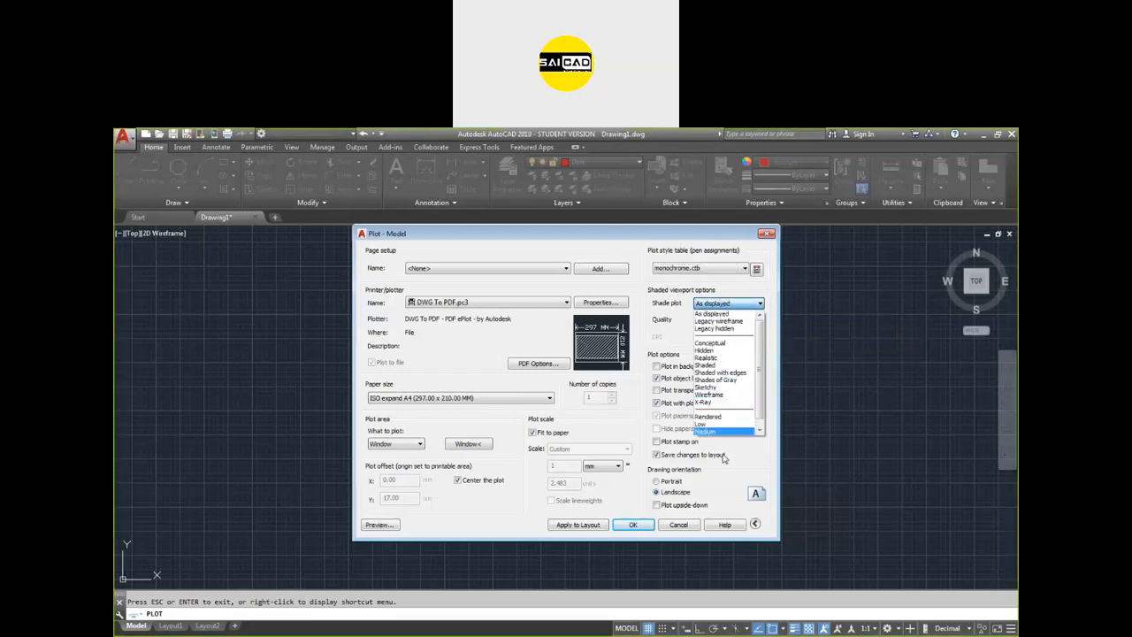
{"action": "left_click", "coordinate": [716, 303]}
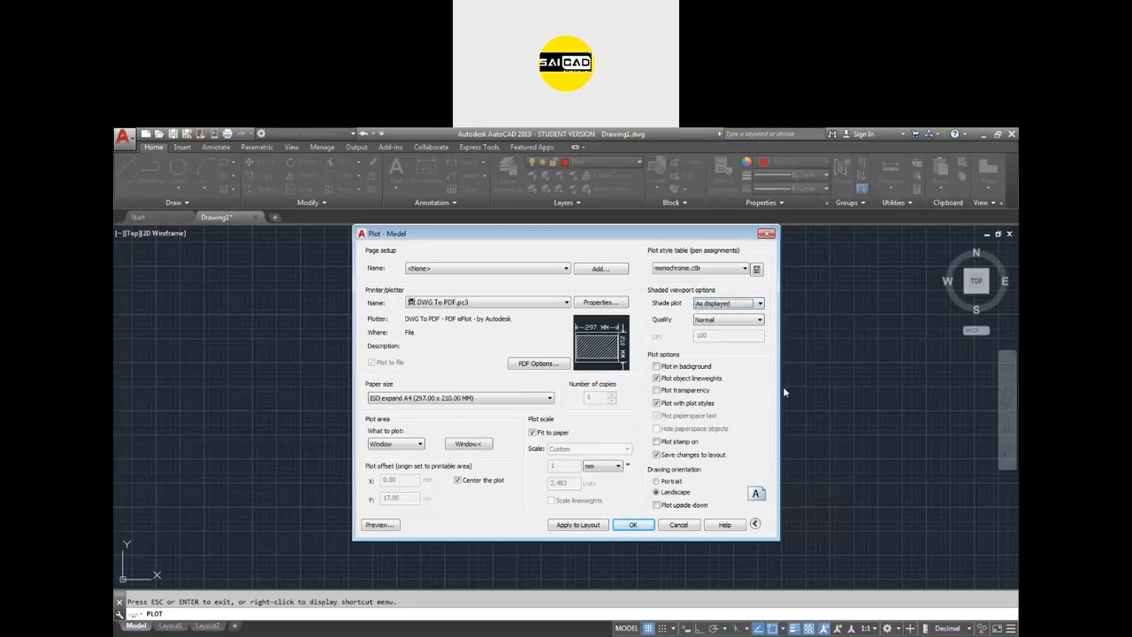
{"action": "left_click", "coordinate": [712, 320]}
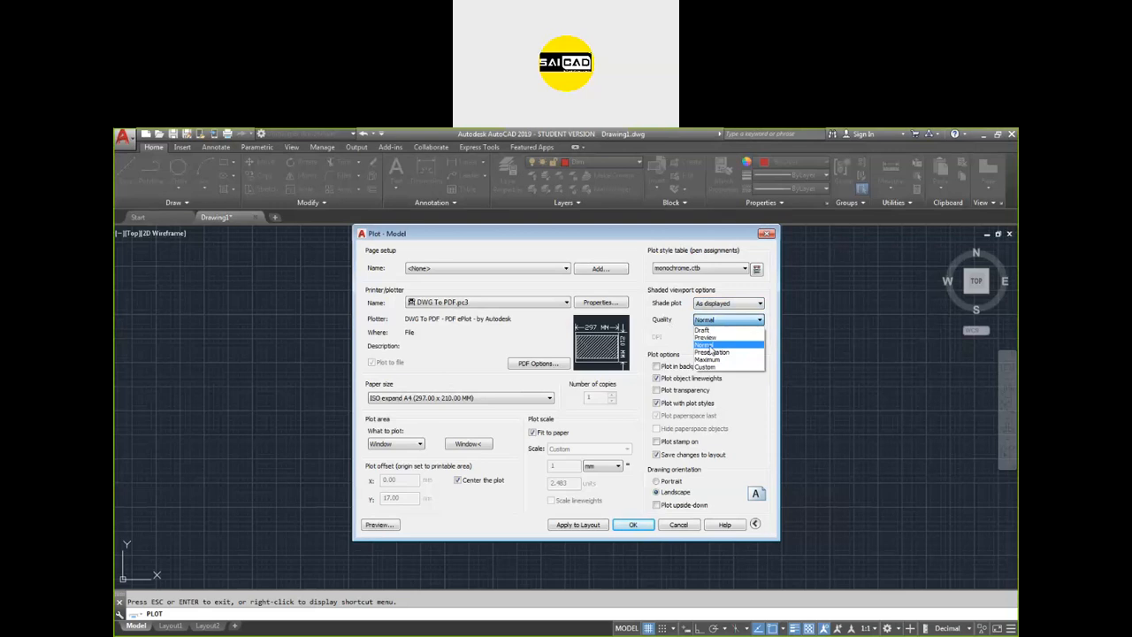
{"action": "left_click", "coordinate": [708, 359]}
{"action": "left_click", "coordinate": [721, 322]}
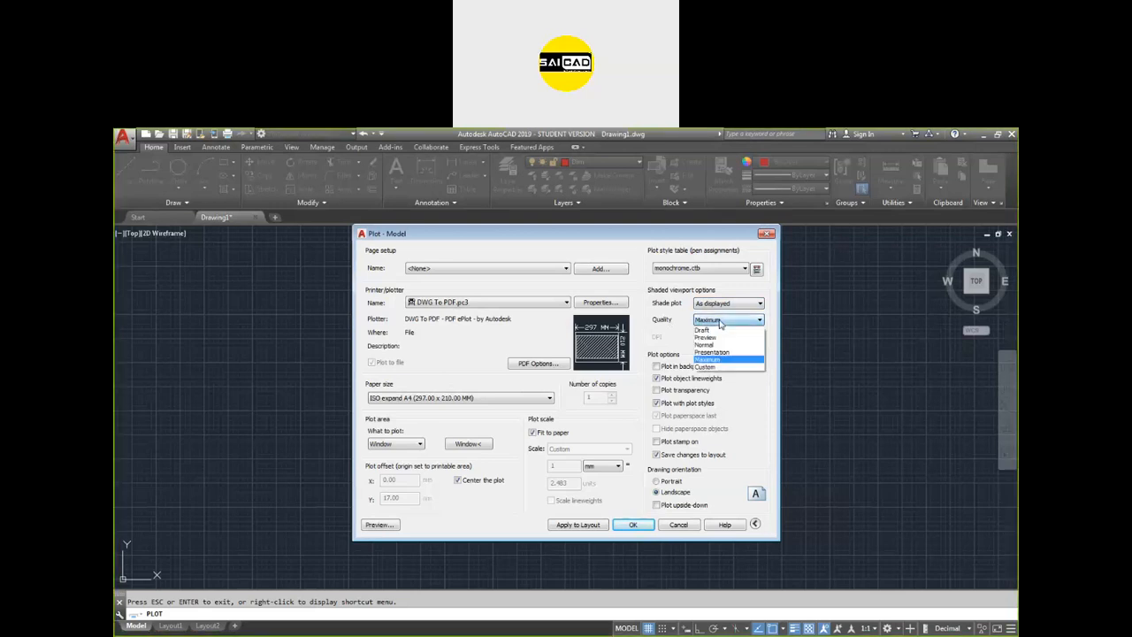
{"action": "left_click", "coordinate": [720, 322]}
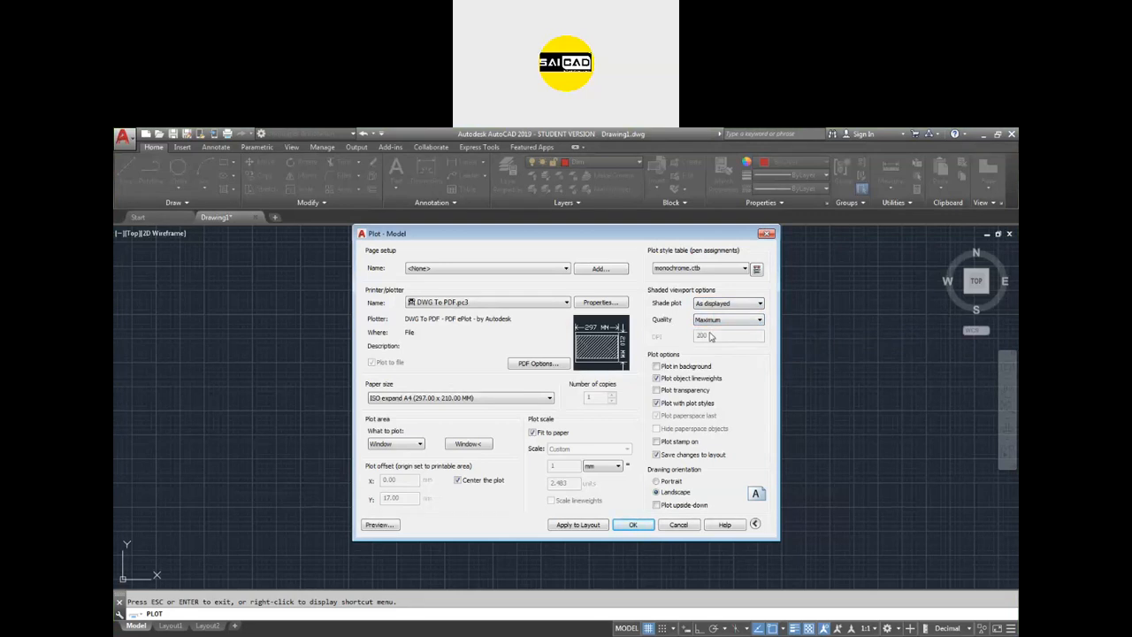
{"action": "left_click", "coordinate": [710, 322]}
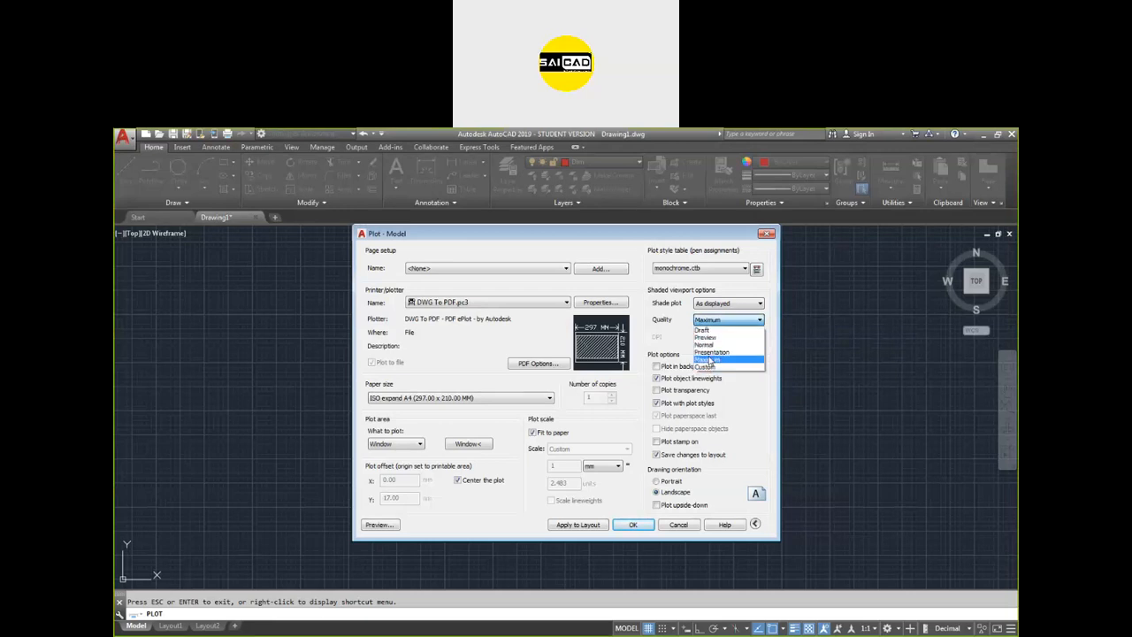
{"action": "left_click", "coordinate": [709, 360]}
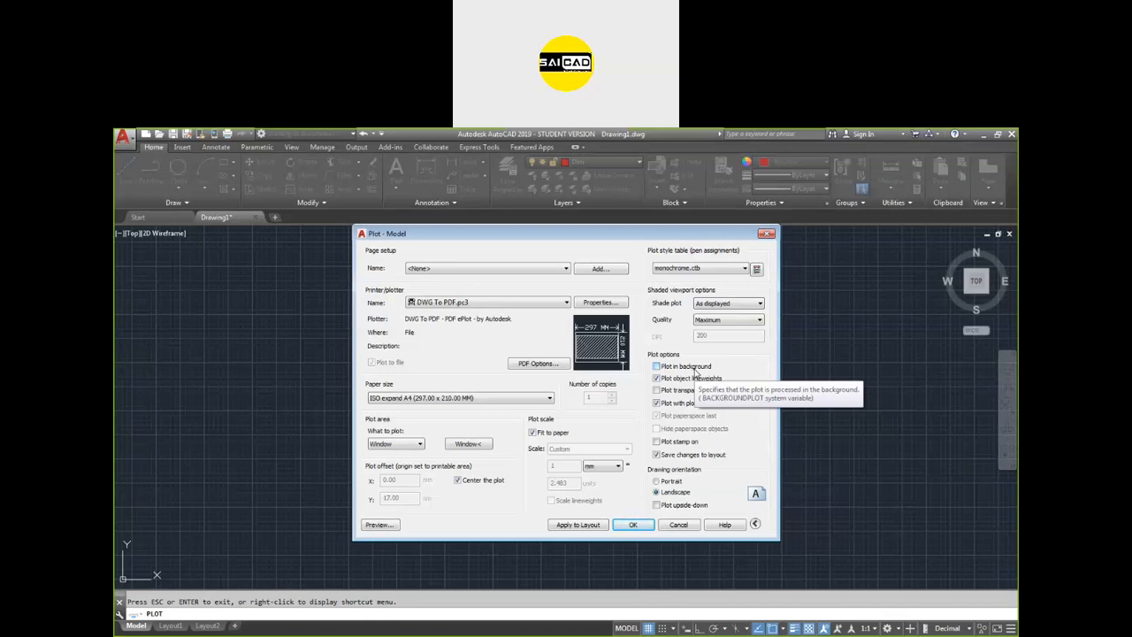
Step: Leave background plotting off and turn on plot transparency
{"action": "left_click", "coordinate": [695, 372]}
{"action": "left_click", "coordinate": [694, 372]}
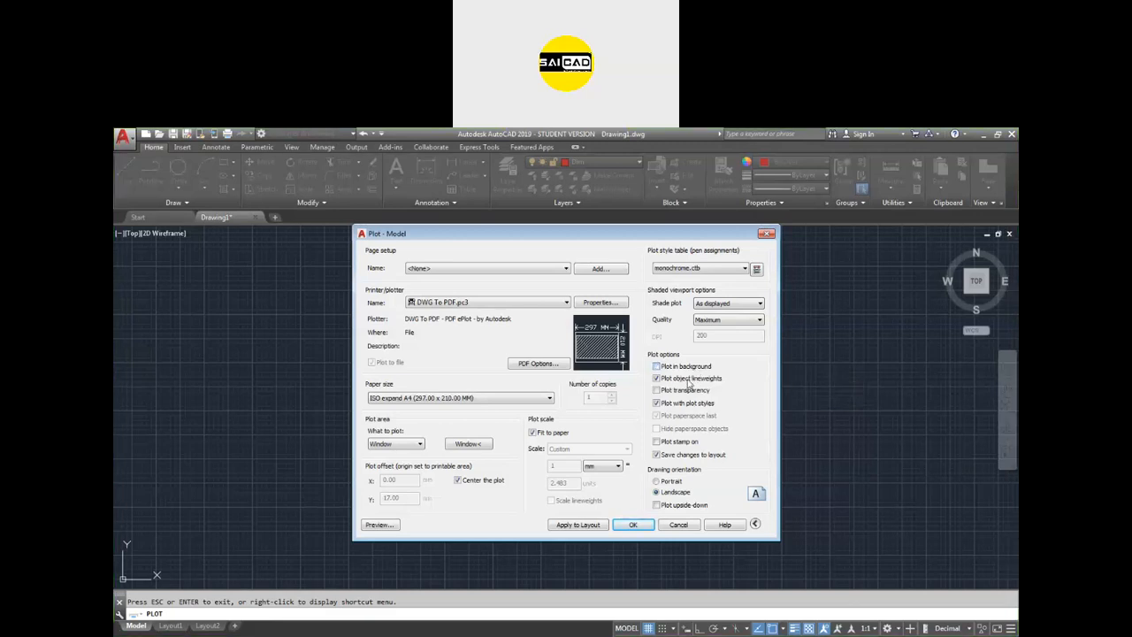
{"action": "left_click", "coordinate": [657, 391]}
Step: Turn on the plot stamp with drawing, layout, login and device names, date and time, paper size and plot scale, and preview the plot
{"action": "left_click", "coordinate": [657, 443]}
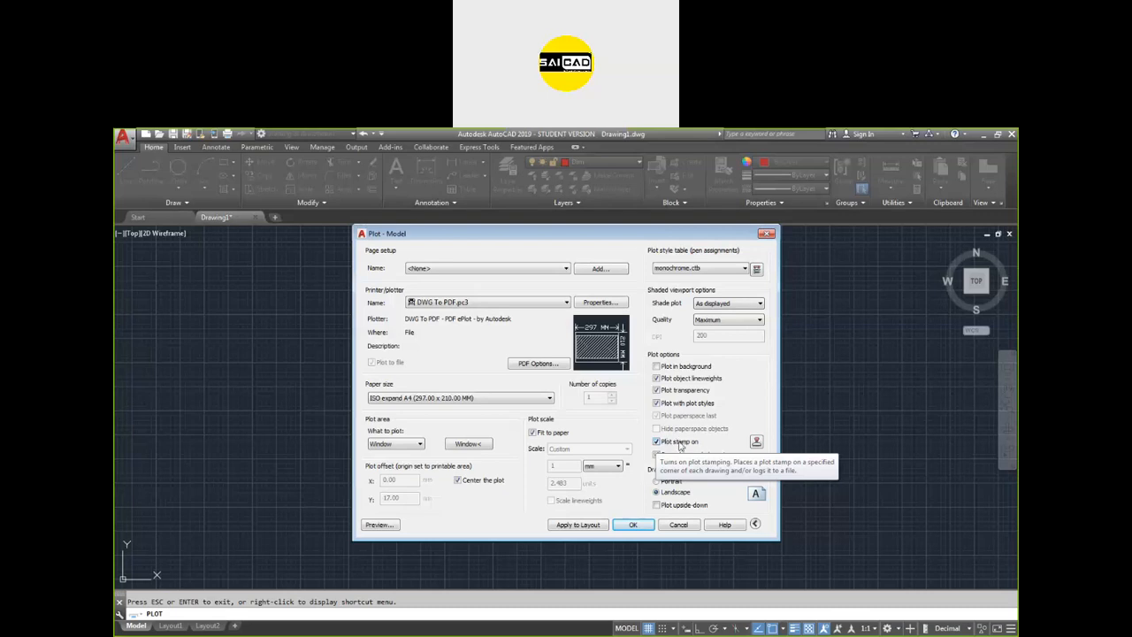
{"action": "left_click", "coordinate": [757, 442]}
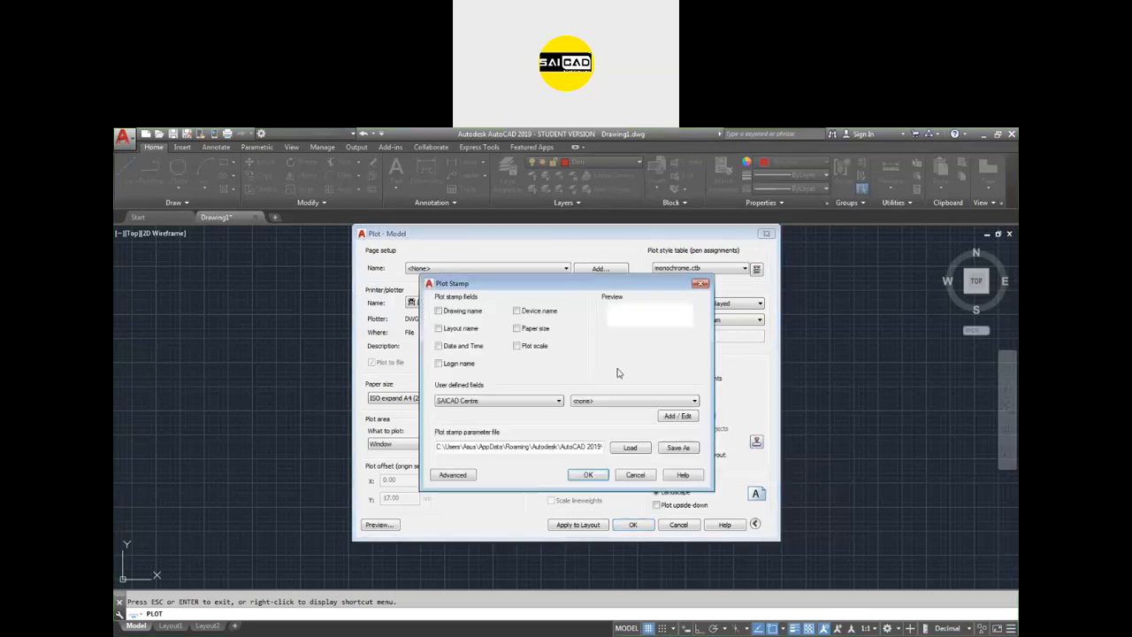
{"action": "left_click", "coordinate": [464, 329]}
{"action": "left_click", "coordinate": [471, 347]}
{"action": "left_click", "coordinate": [471, 365]}
{"action": "left_click", "coordinate": [516, 347]}
{"action": "left_click", "coordinate": [520, 329]}
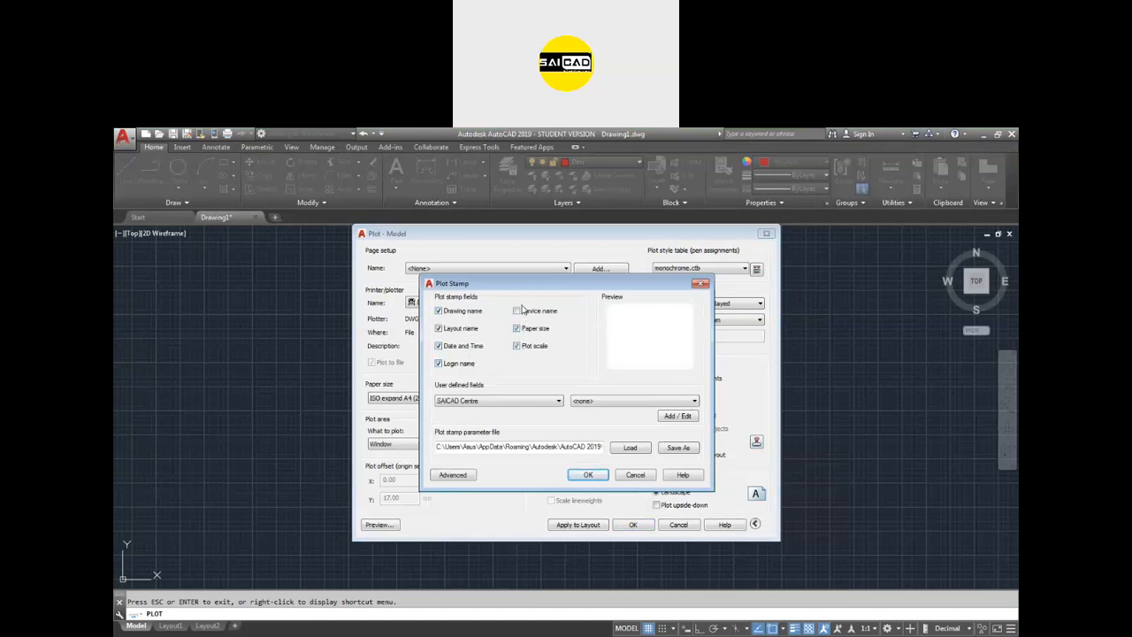
{"action": "left_click", "coordinate": [589, 476]}
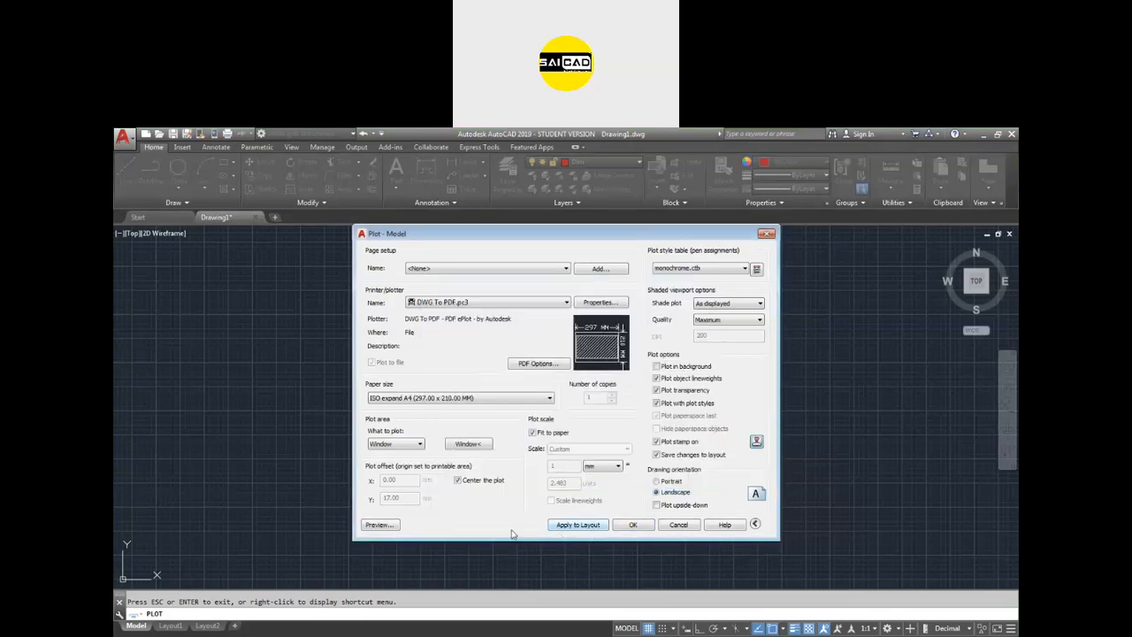
{"action": "left_click", "coordinate": [379, 526]}
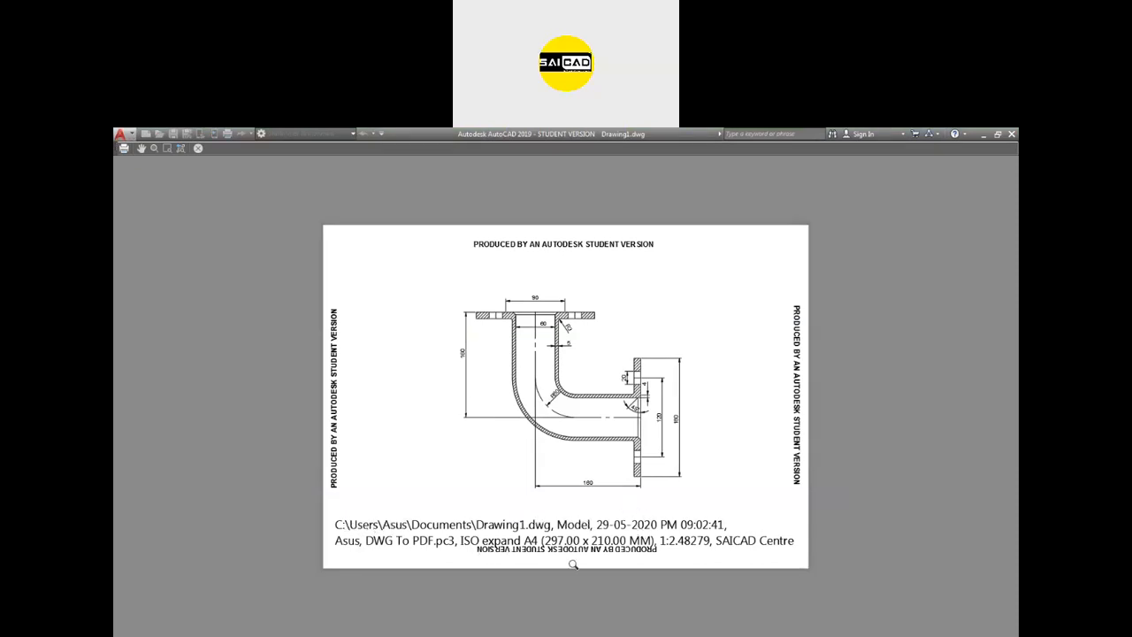
{"action": "key", "text": "Escape"}
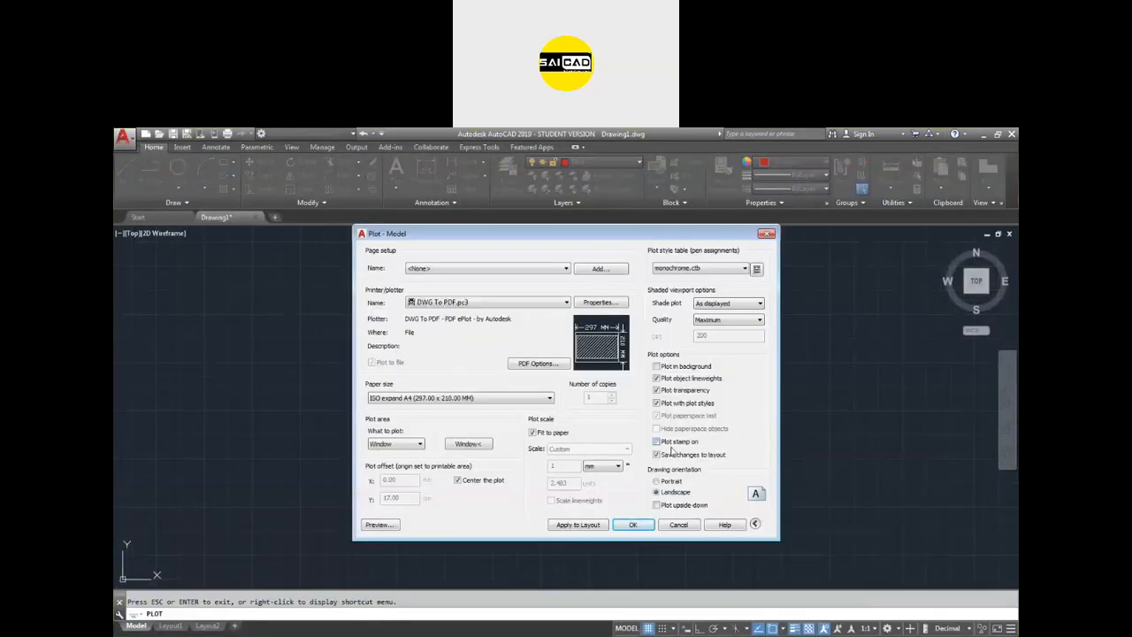
Step: Preview the plot without the stamp, close the preview, and turn the plot stamp back on
{"action": "left_click", "coordinate": [379, 524]}
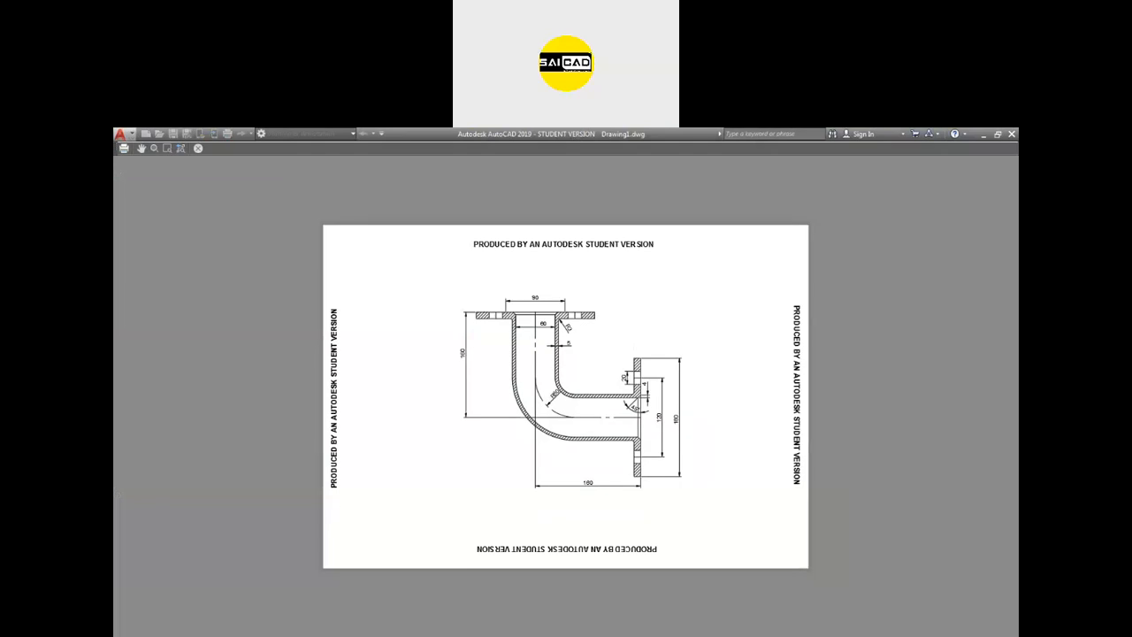
{"action": "key", "text": "Escape"}
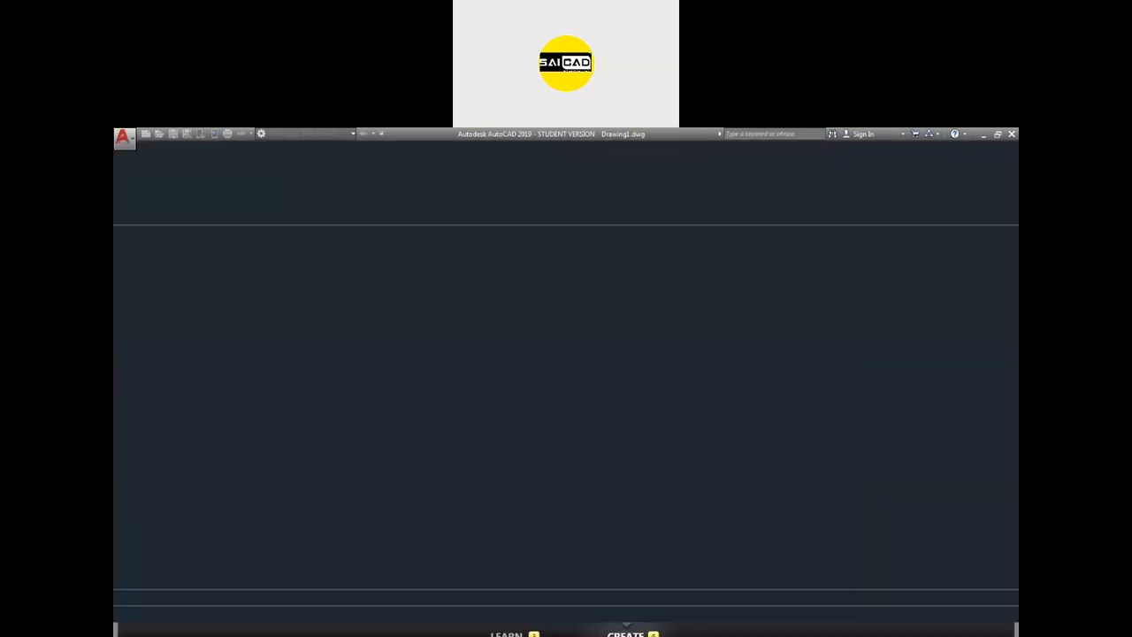
{"action": "left_click", "coordinate": [699, 445]}
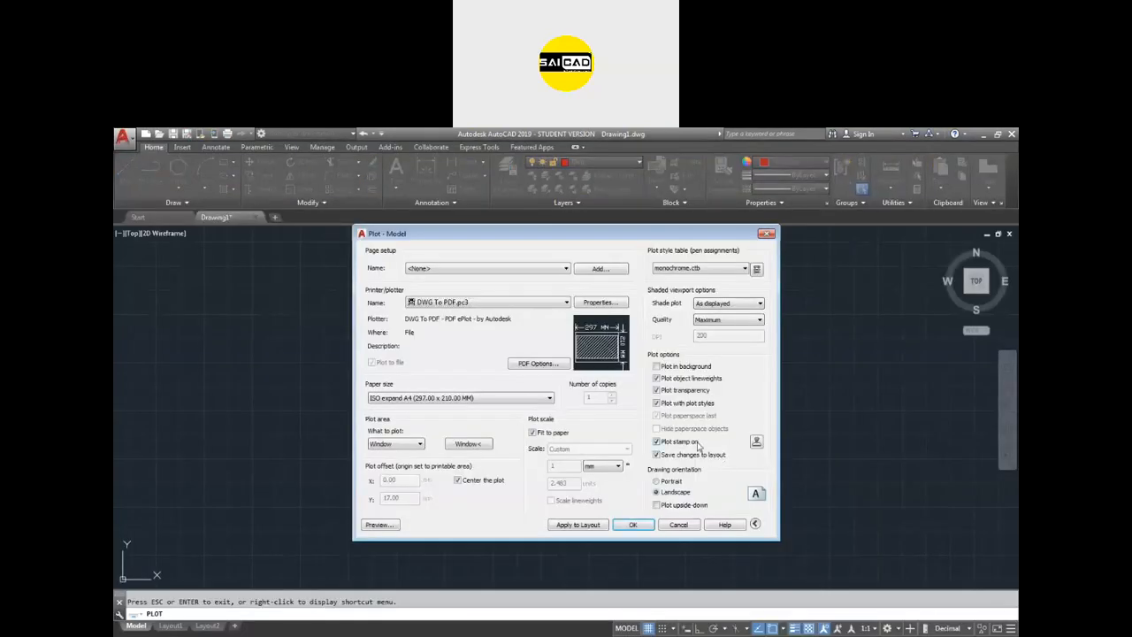
Step: Clear the plot stamp's drawing name, layout name, login name, date and time, plot scale, paper size and device name fields
{"action": "left_click", "coordinate": [756, 443]}
{"action": "left_click", "coordinate": [455, 311]}
{"action": "left_click", "coordinate": [459, 328]}
{"action": "left_click", "coordinate": [459, 364]}
{"action": "left_click", "coordinate": [467, 346]}
{"action": "left_click", "coordinate": [533, 346]}
{"action": "left_click", "coordinate": [534, 328]}
{"action": "left_click", "coordinate": [534, 317]}
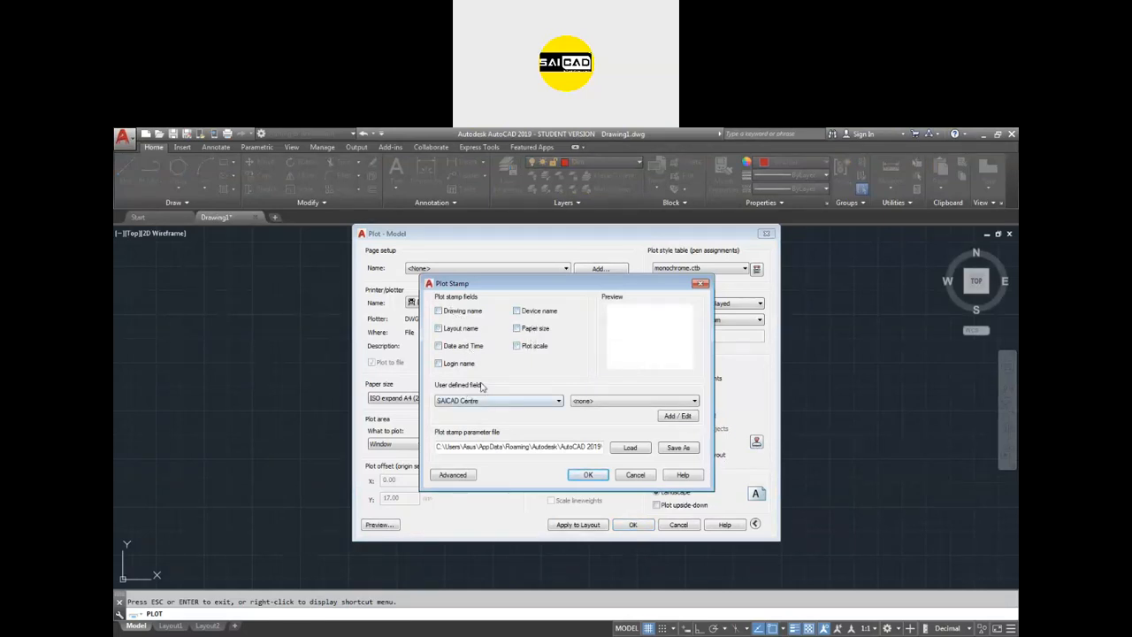
Step: Keep SAICAD Centre as the plot stamp's user-defined field, accept the stamp settings, and check them in a plot preview
{"action": "left_click", "coordinate": [456, 404]}
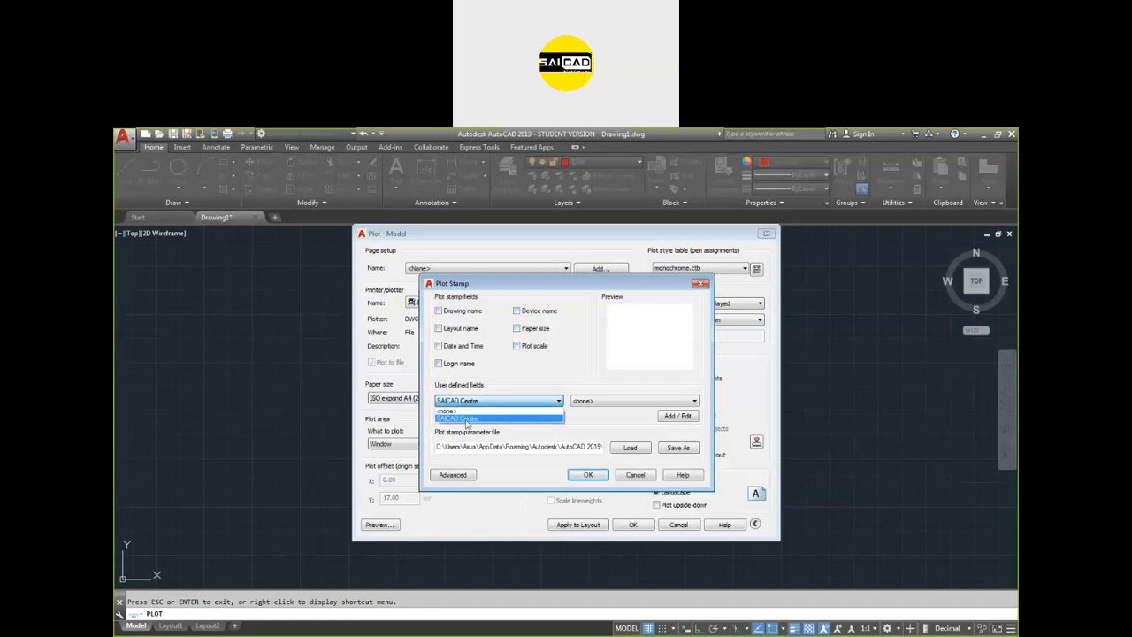
{"action": "left_click", "coordinate": [466, 418]}
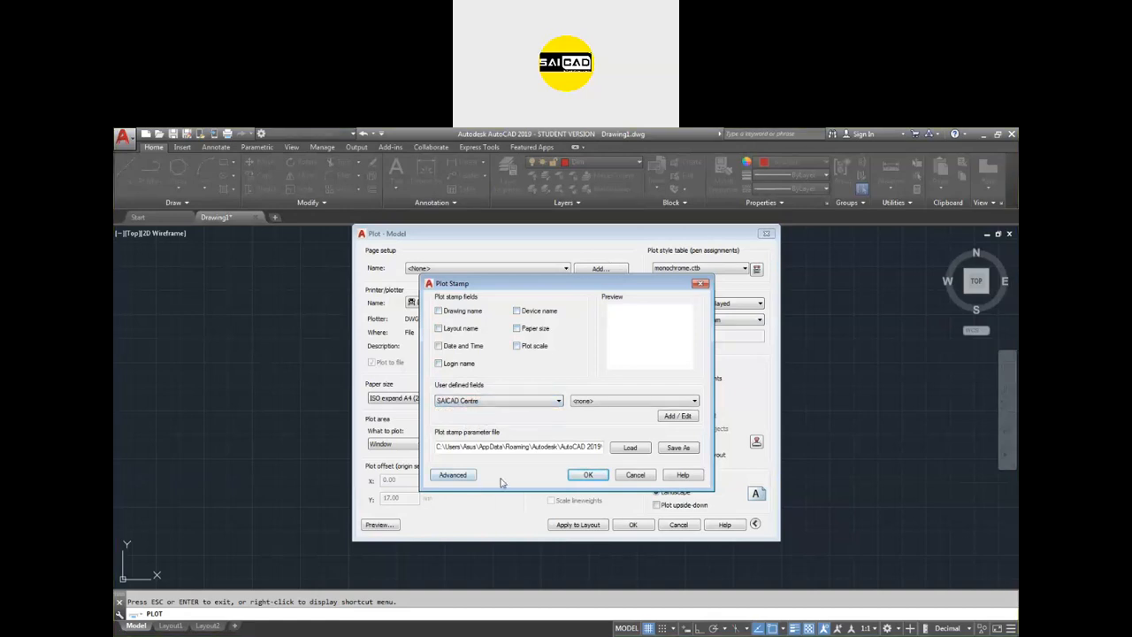
{"action": "left_click", "coordinate": [579, 476]}
{"action": "left_click", "coordinate": [379, 524]}
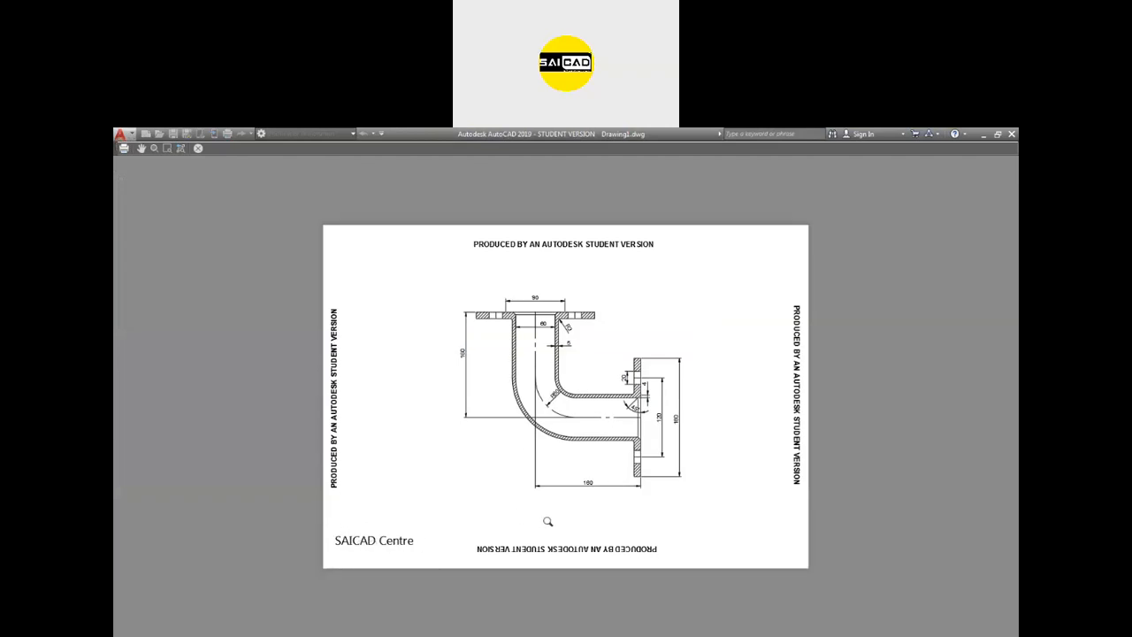
{"action": "key", "text": "Escape"}
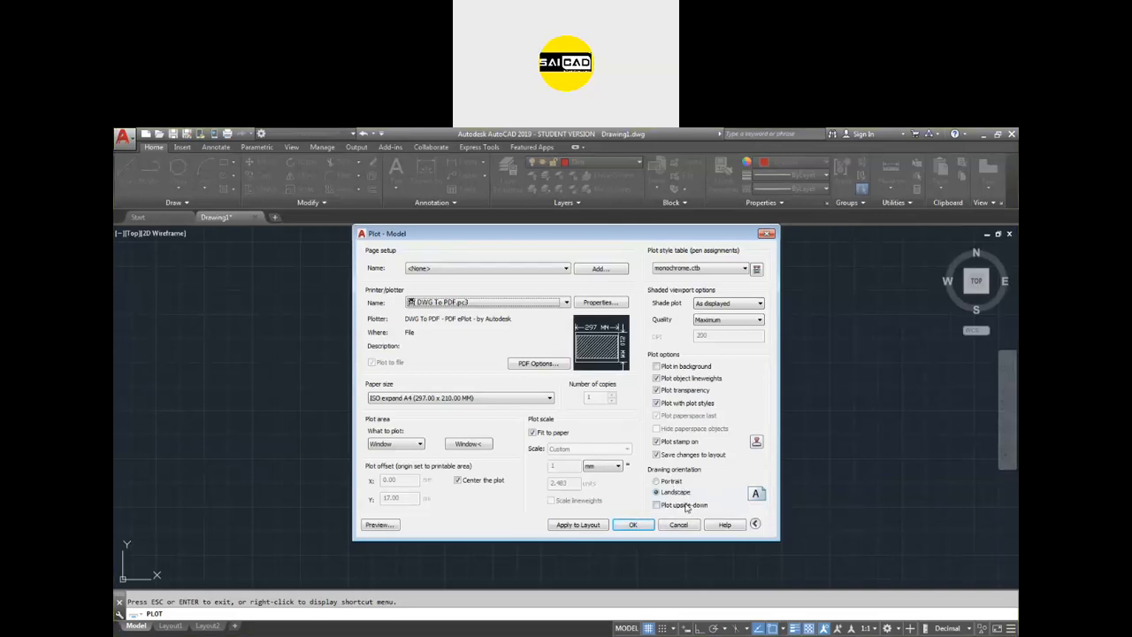
Step: Try the upside-down plot orientation, check it in a preview, and turn the option off again
{"action": "left_click", "coordinate": [681, 506]}
{"action": "left_click", "coordinate": [379, 524]}
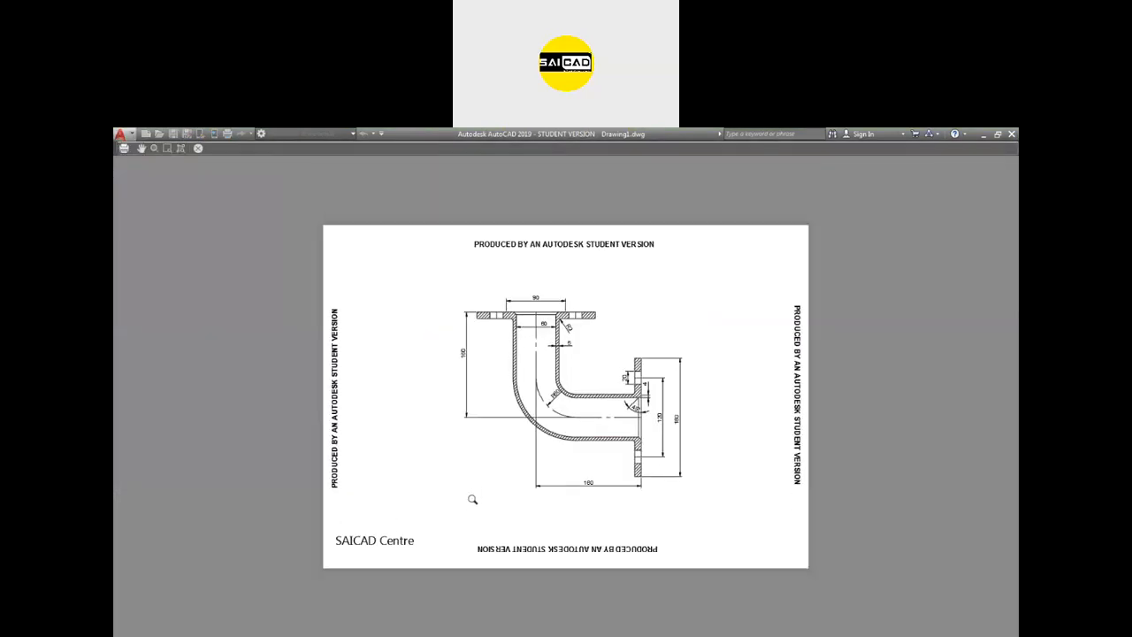
{"action": "key", "text": "Escape"}
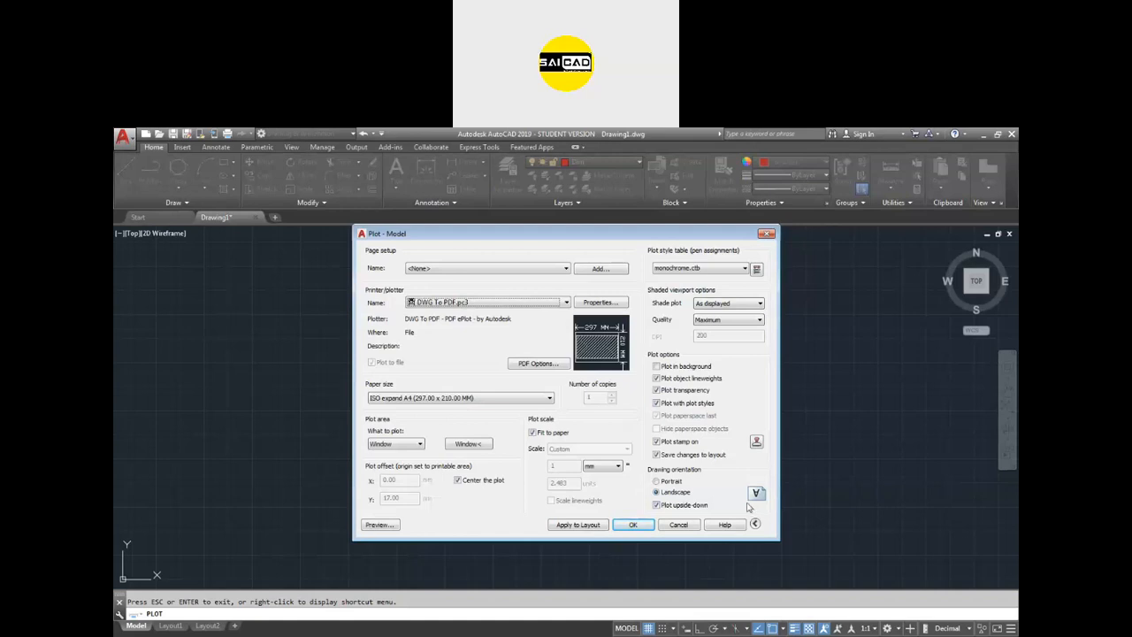
{"action": "left_click", "coordinate": [696, 510]}
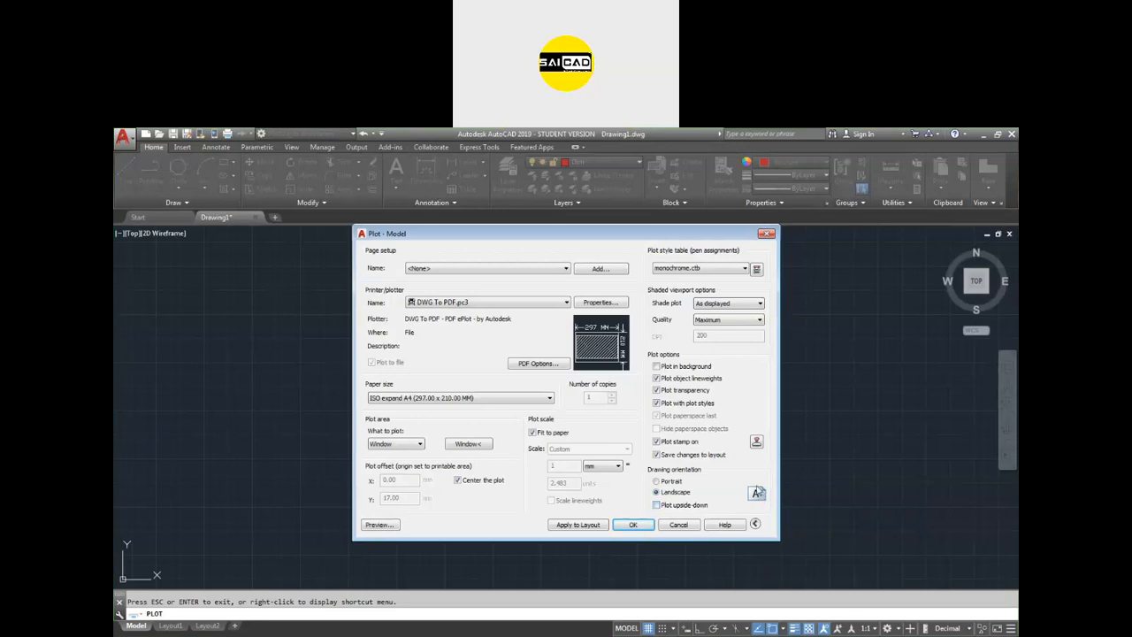
{"action": "left_click", "coordinate": [679, 505]}
Step: Plot the drawing to the Desktop as Drawing1-Model.pdf
{"action": "left_click", "coordinate": [634, 525]}
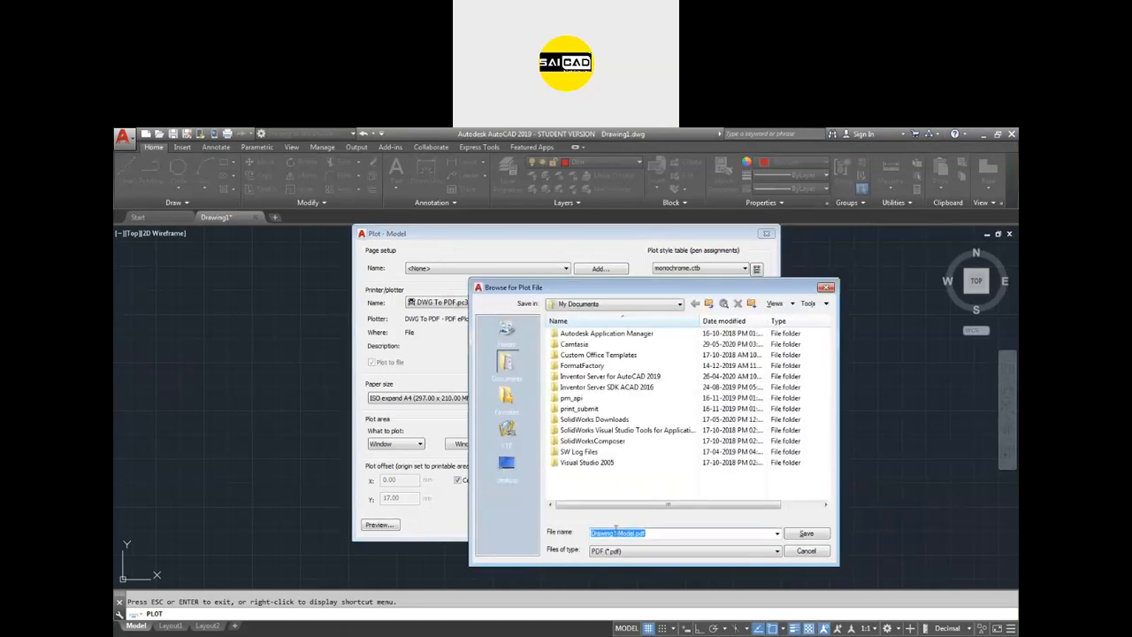
{"action": "left_click", "coordinate": [507, 462]}
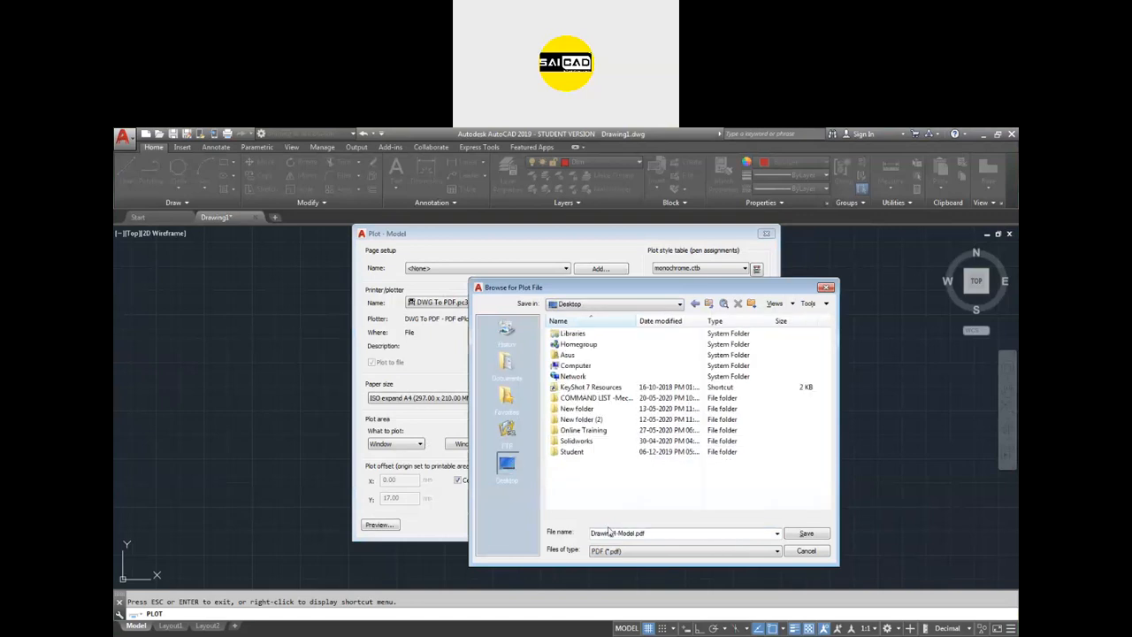
{"action": "left_click", "coordinate": [806, 533]}
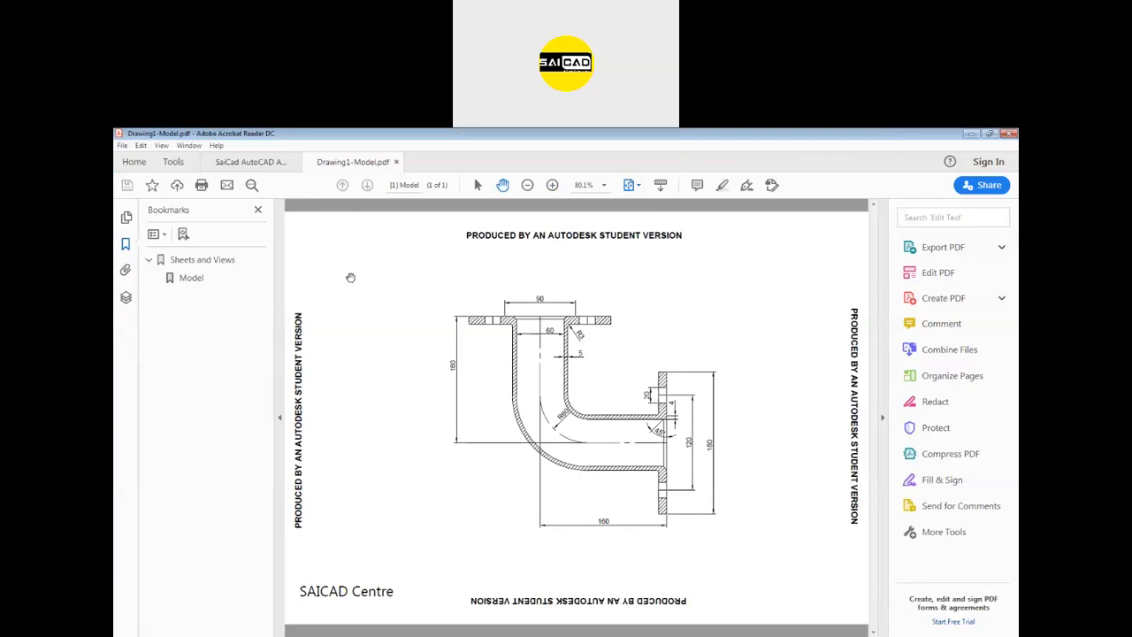
Step: Collapse the bookmarks and tools panes of the plotted PDF and set its zoom to 100%
{"action": "left_click", "coordinate": [279, 417]}
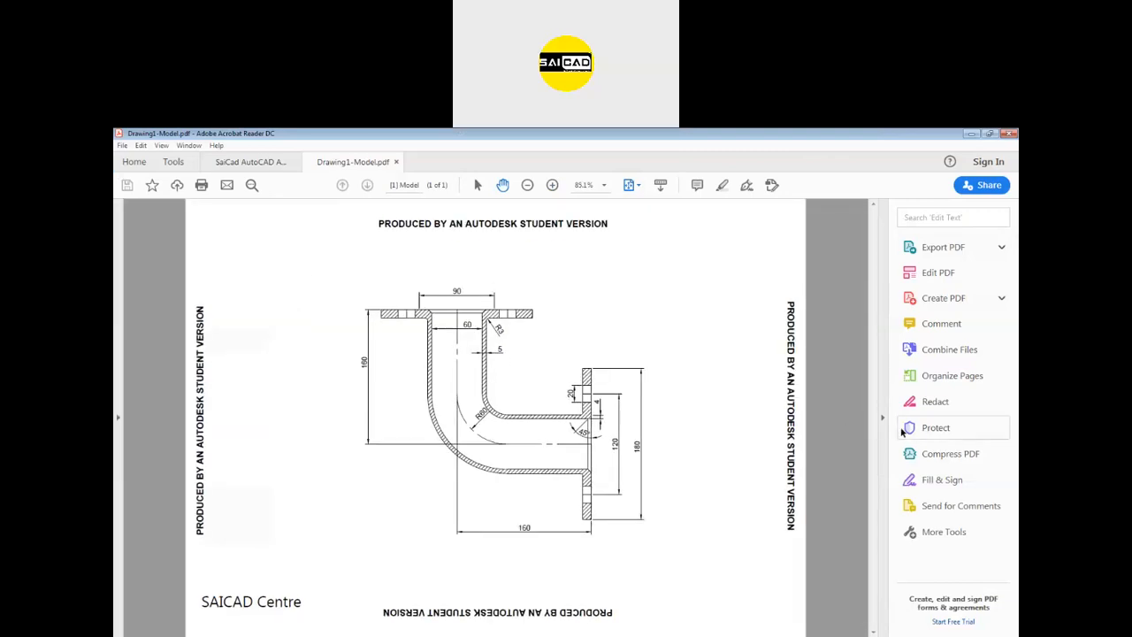
{"action": "left_click", "coordinate": [882, 417]}
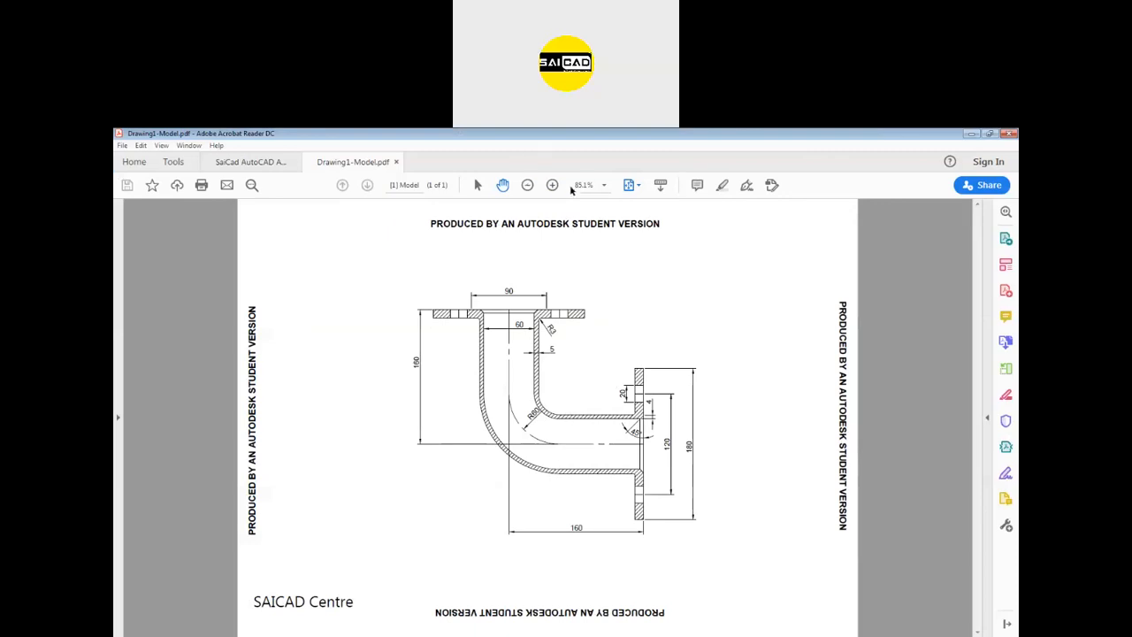
{"action": "left_click", "coordinate": [604, 186]}
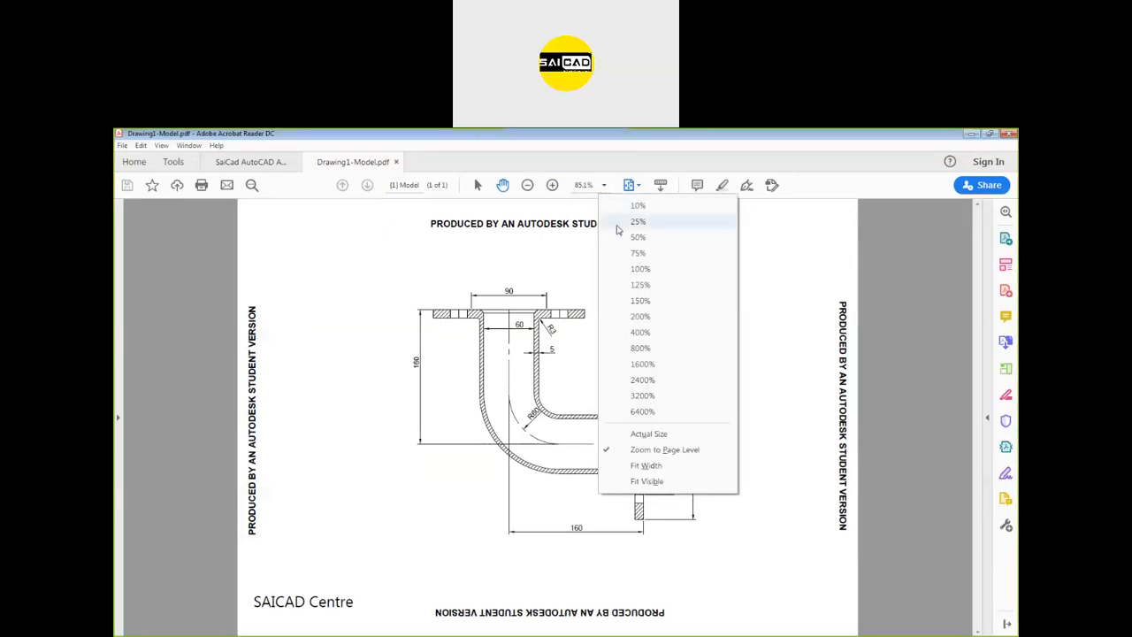
{"action": "left_click", "coordinate": [639, 269]}
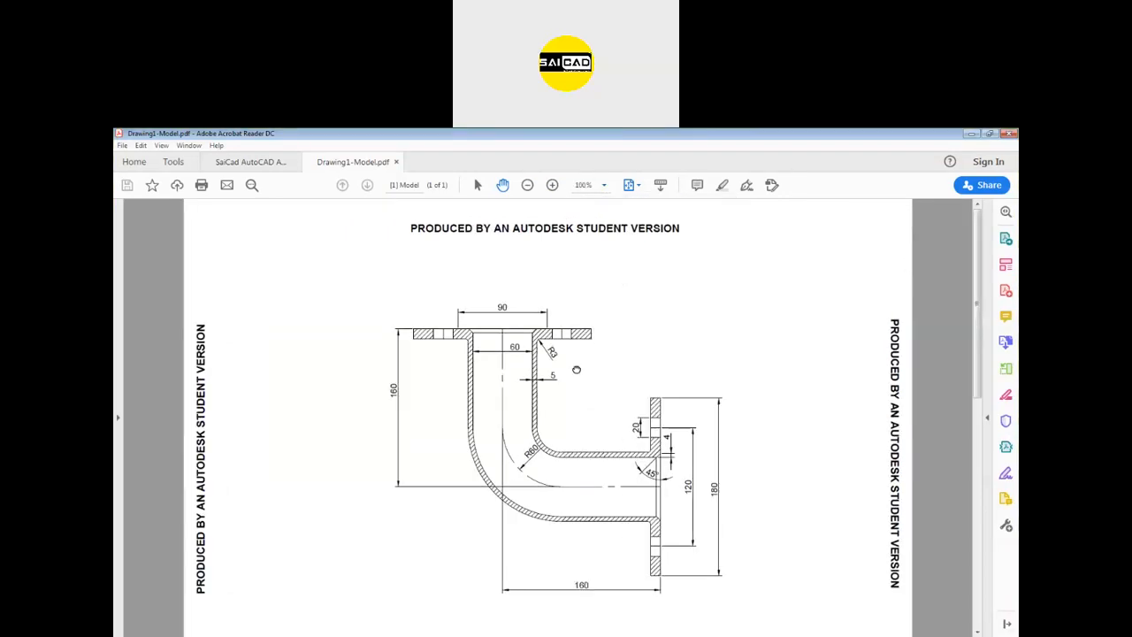
Step: Examine the PDF's line quality up close around the R60 bend and the 45° chamfer dimension
{"action": "scroll", "coordinate": [578, 369], "scroll_direction": "down", "scroll_amount": 2}
{"action": "left_click_drag", "start_coordinate": [570, 255], "coordinate": [594, 405]}
{"action": "left_click_drag", "start_coordinate": [590, 352], "coordinate": [628, 379]}
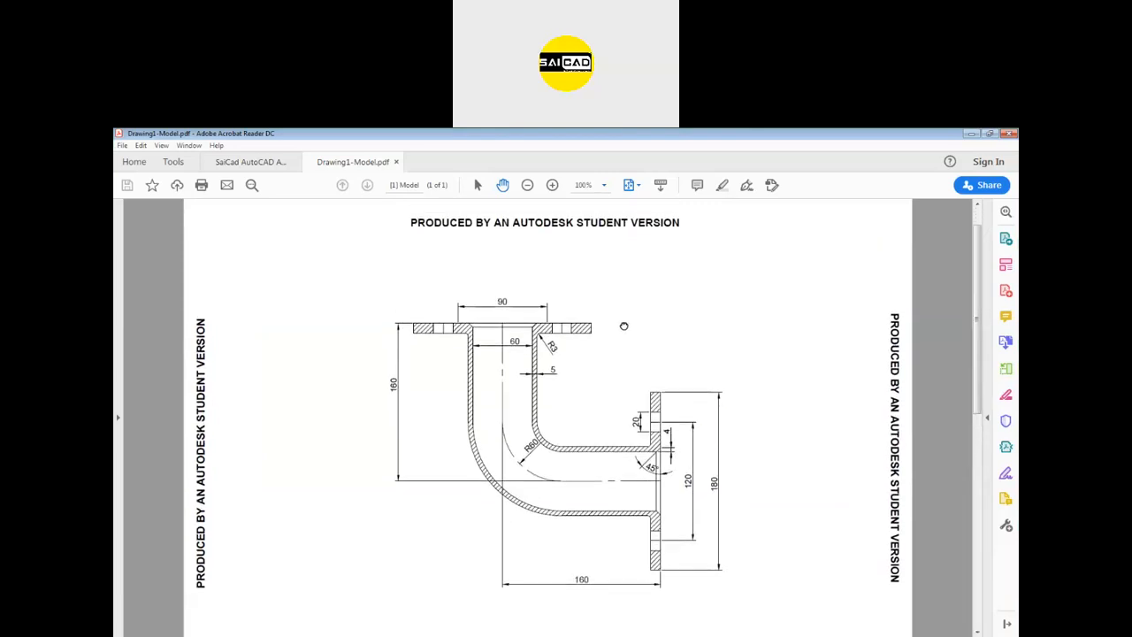
{"action": "scroll", "coordinate": [507, 389], "scroll_direction": "down", "scroll_amount": 1}
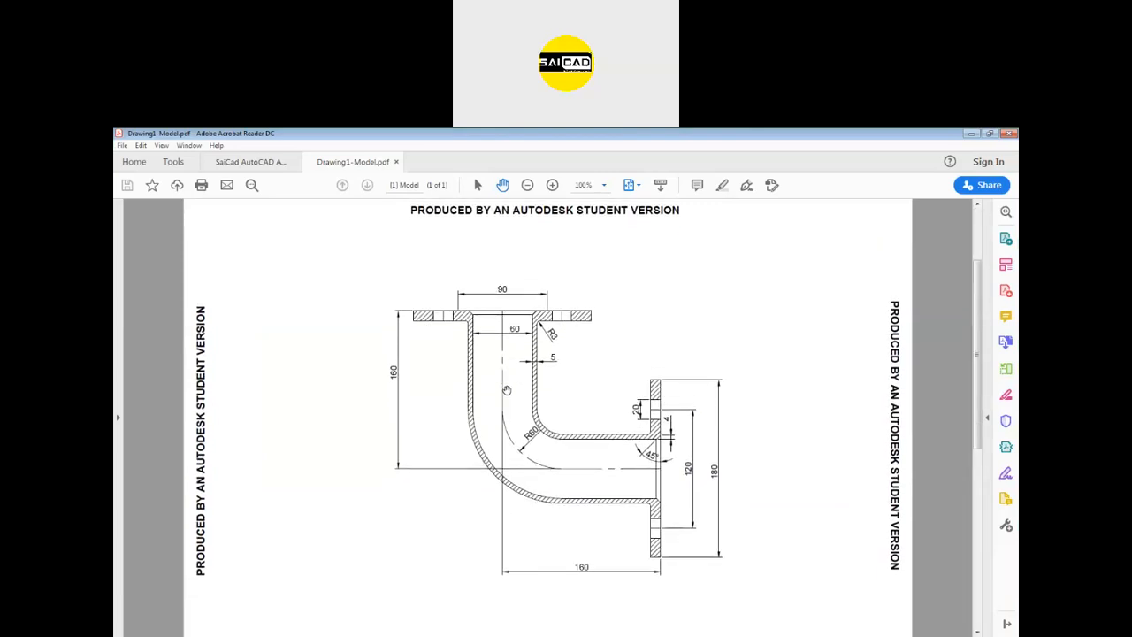
{"action": "scroll", "coordinate": [555, 445], "scroll_direction": "up", "scroll_amount": 1, "text": "ctrl"}
{"action": "scroll", "coordinate": [555, 445], "scroll_direction": "up", "scroll_amount": 3, "text": "ctrl"}
{"action": "scroll", "coordinate": [569, 366], "scroll_direction": "down", "scroll_amount": 4, "text": "ctrl"}
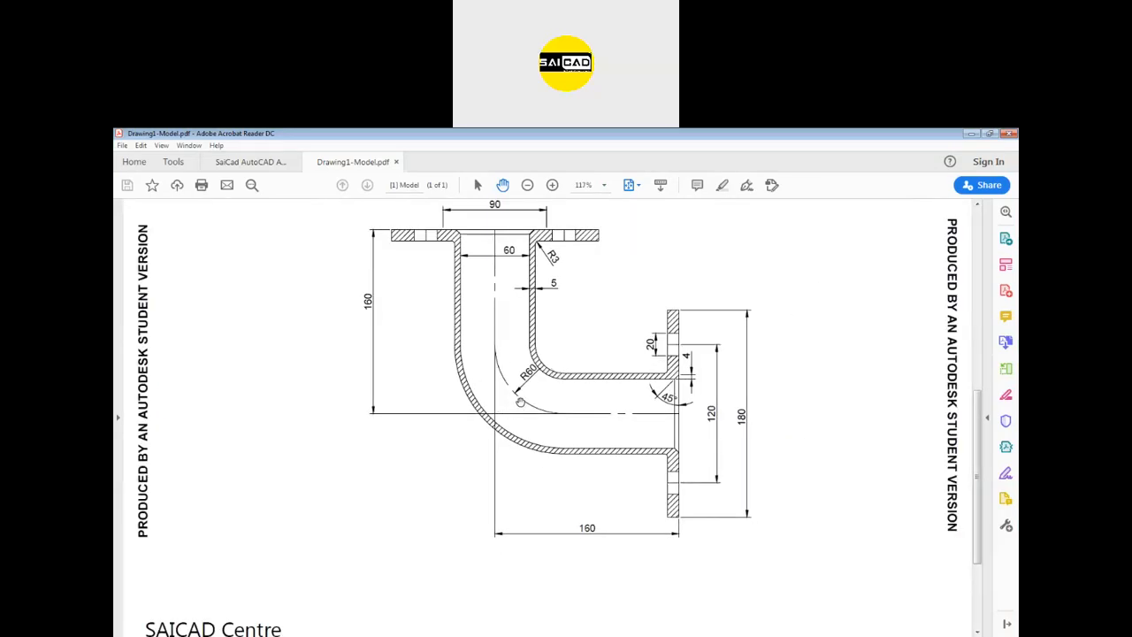
{"action": "scroll", "coordinate": [541, 361], "scroll_direction": "up", "scroll_amount": 4, "text": "ctrl"}
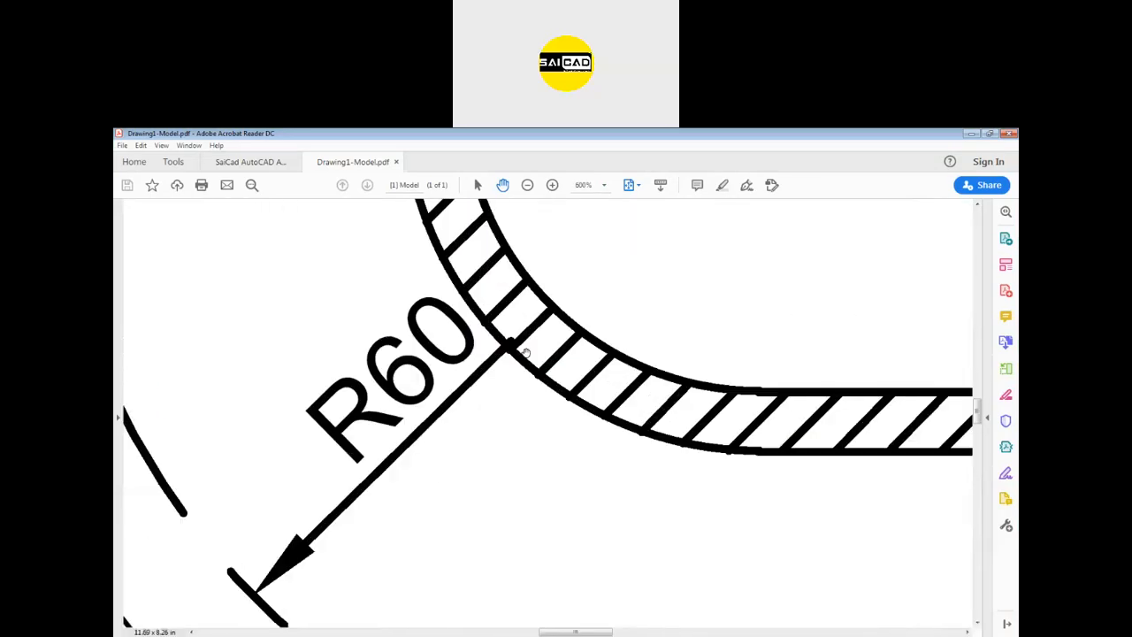
{"action": "scroll", "coordinate": [526, 353], "scroll_direction": "up", "scroll_amount": 1, "text": "ctrl"}
{"action": "scroll", "coordinate": [522, 344], "scroll_direction": "down", "scroll_amount": 5, "text": "ctrl"}
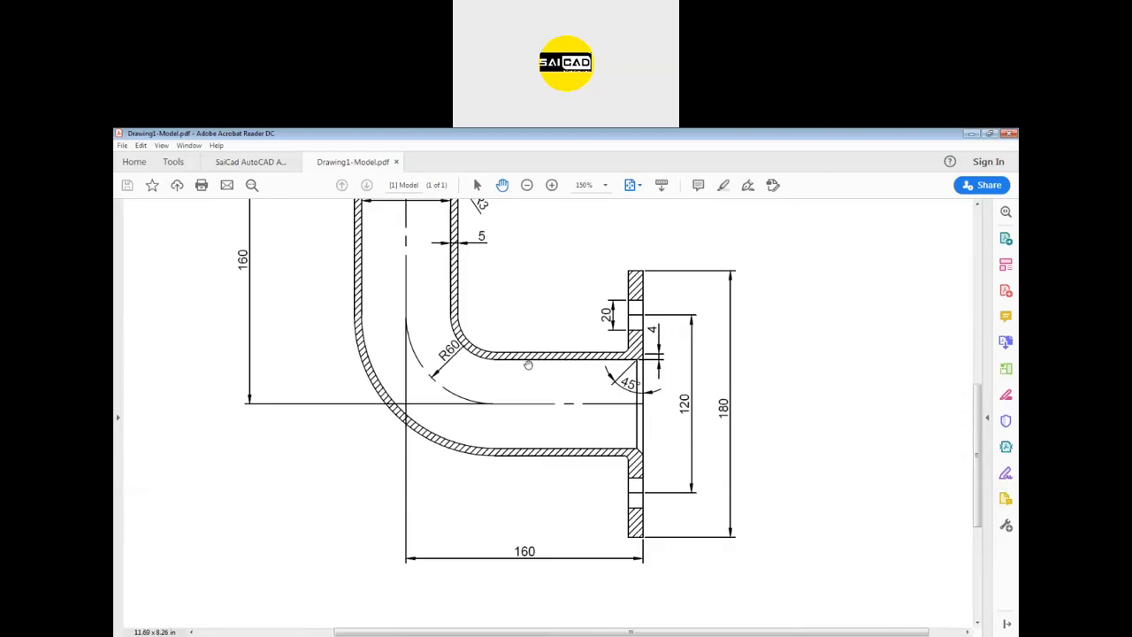
{"action": "scroll", "coordinate": [635, 363], "scroll_direction": "up", "scroll_amount": 6, "text": "ctrl"}
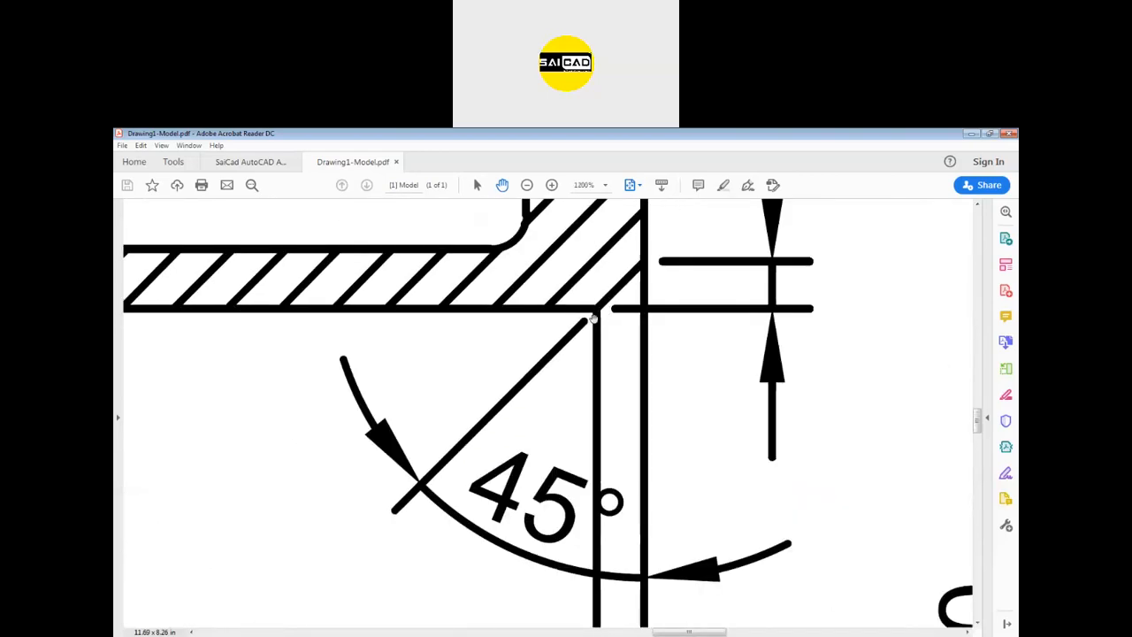
{"action": "scroll", "coordinate": [593, 319], "scroll_direction": "down", "scroll_amount": 5, "text": "ctrl"}
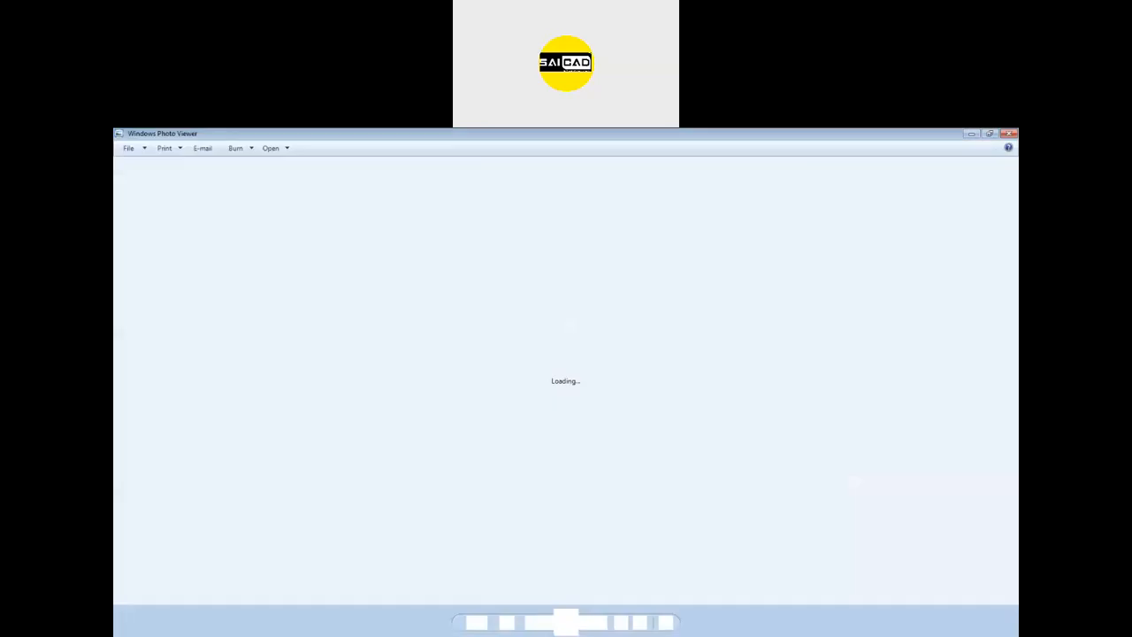
Step: Examine the lettering of the Presentation1 image up close in Windows Photo Viewer for comparison, and close the viewer
{"action": "scroll", "coordinate": [454, 499], "scroll_direction": "up", "scroll_amount": 4}
{"action": "scroll", "coordinate": [456, 489], "scroll_direction": "up", "scroll_amount": 2}
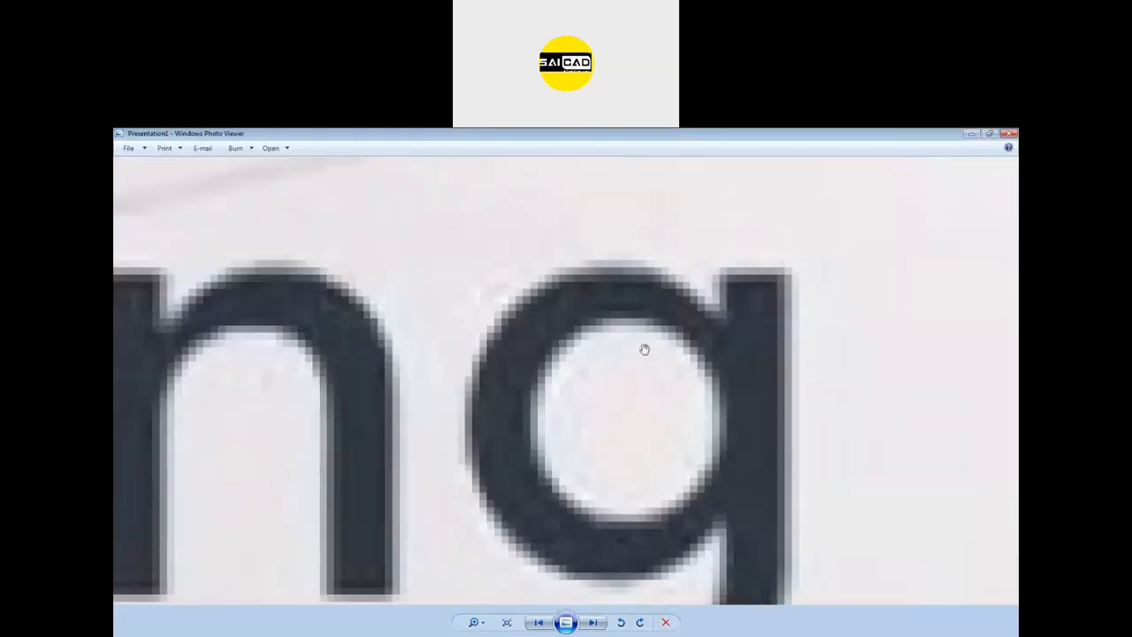
{"action": "scroll", "coordinate": [645, 349], "scroll_direction": "down", "scroll_amount": 2}
{"action": "left_click", "coordinate": [1009, 133]}
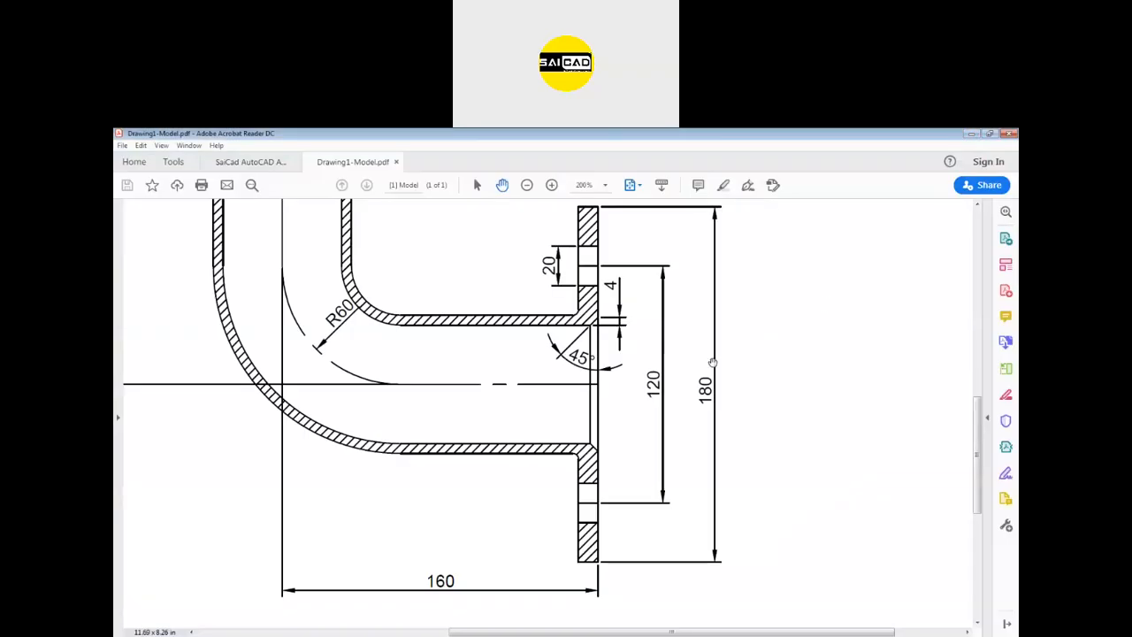
Step: Inspect the line sharpness of the hatched horizontal pipe wall and its fillet at the vertical flange in the PDF
{"action": "scroll", "coordinate": [553, 451], "scroll_direction": "up", "scroll_amount": 10, "text": "ctrl"}
{"action": "scroll", "coordinate": [614, 430], "scroll_direction": "down", "scroll_amount": 4, "text": "ctrl"}
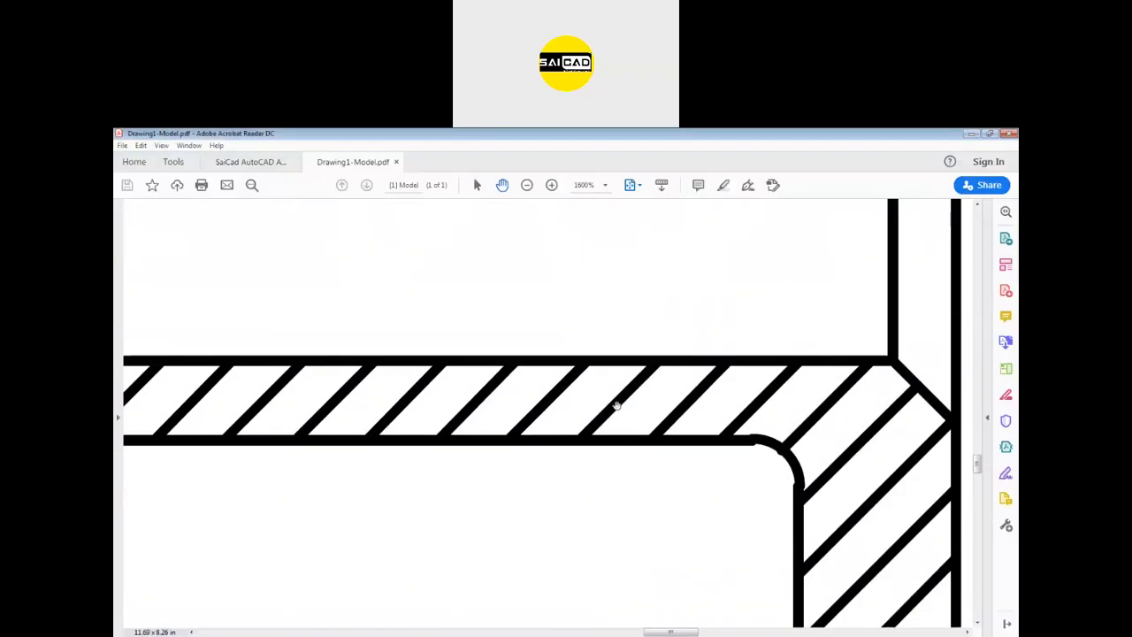
{"action": "scroll", "coordinate": [614, 404], "scroll_direction": "up", "scroll_amount": 2, "text": "ctrl"}
{"action": "scroll", "coordinate": [678, 348], "scroll_direction": "down", "scroll_amount": 1, "text": "ctrl"}
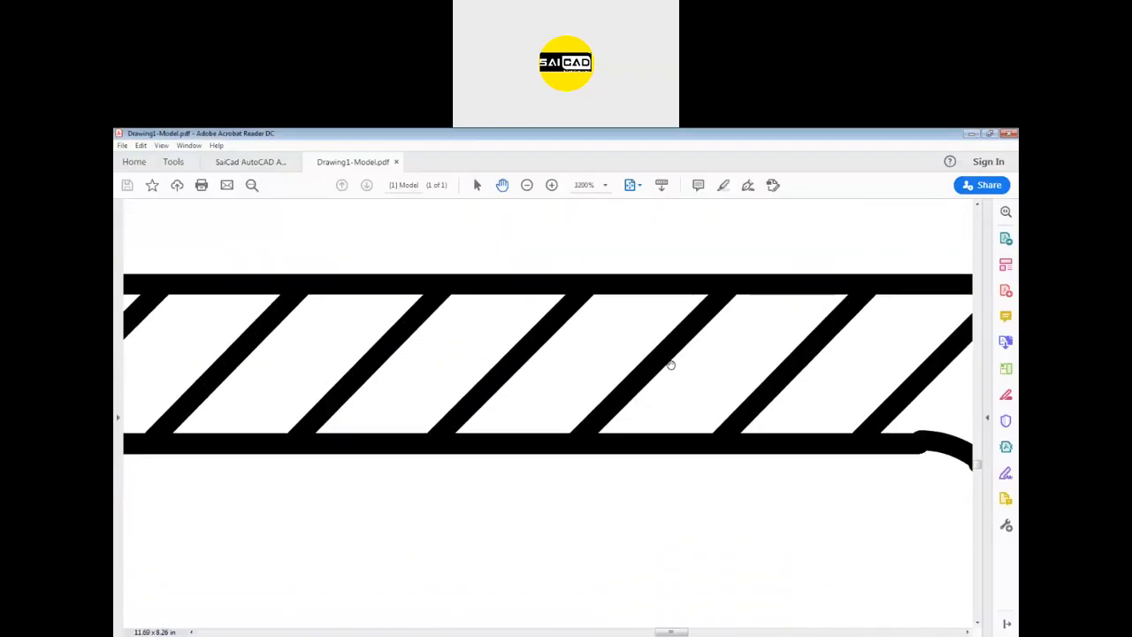
{"action": "scroll", "coordinate": [668, 362], "scroll_direction": "up", "scroll_amount": 1, "text": "ctrl"}
{"action": "scroll", "coordinate": [599, 372], "scroll_direction": "down", "scroll_amount": 2, "text": "ctrl"}
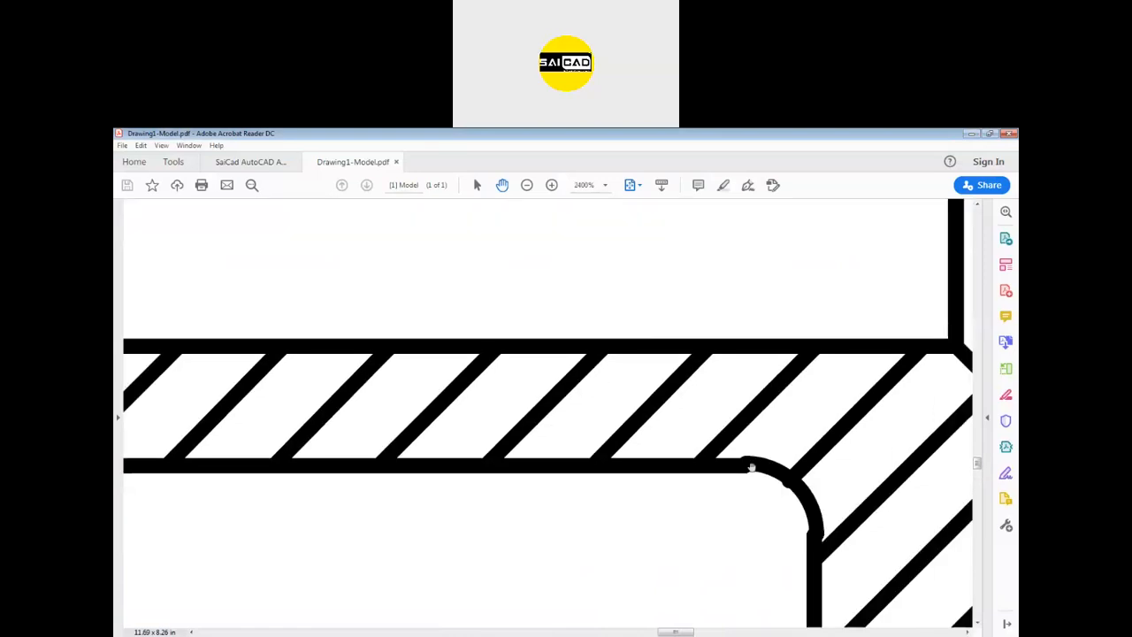
{"action": "scroll", "coordinate": [811, 517], "scroll_direction": "up", "scroll_amount": 3, "text": "ctrl"}
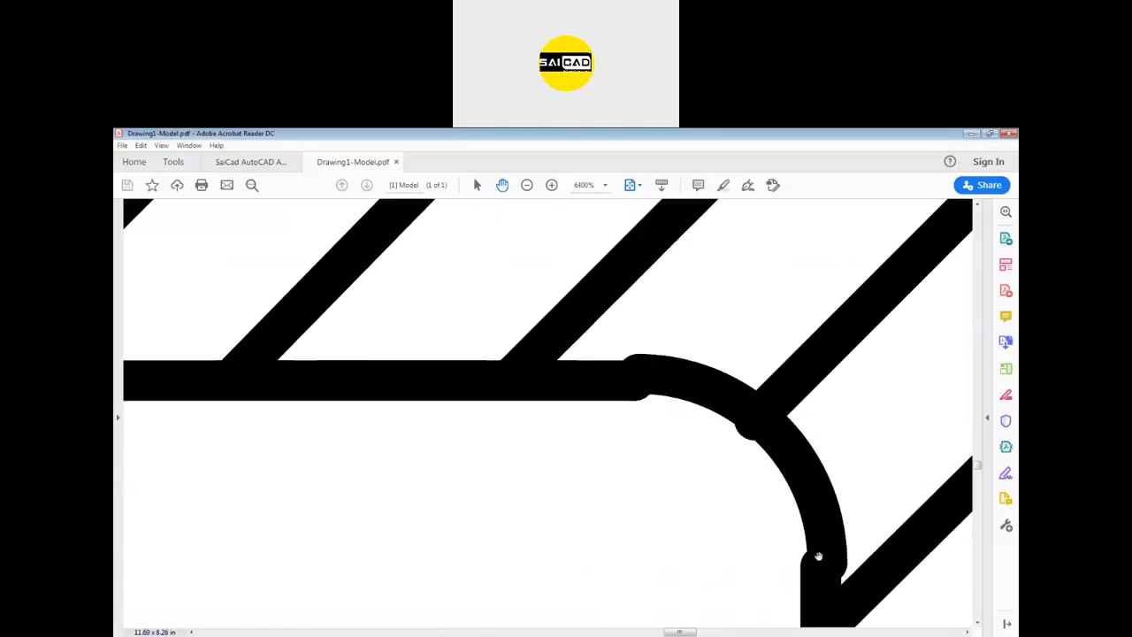
{"action": "scroll", "coordinate": [705, 483], "scroll_direction": "down", "scroll_amount": 6, "text": "ctrl"}
{"action": "scroll", "coordinate": [581, 458], "scroll_direction": "down", "scroll_amount": 3, "text": "ctrl"}
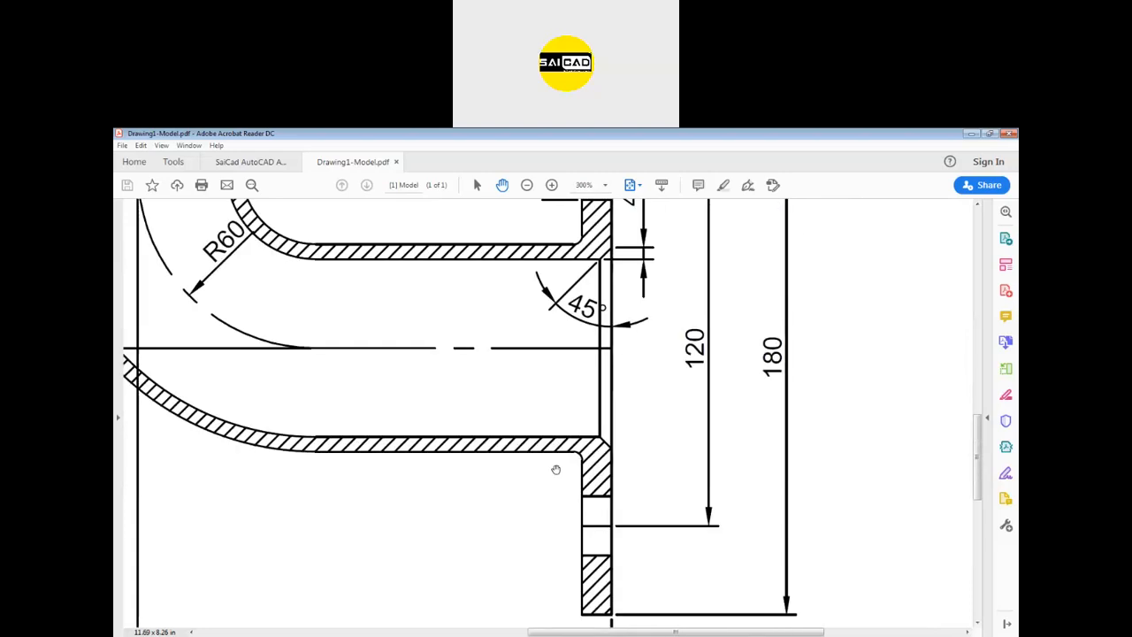
{"action": "scroll", "coordinate": [622, 455], "scroll_direction": "down", "scroll_amount": 1, "text": "ctrl"}
{"action": "scroll", "coordinate": [594, 310], "scroll_direction": "up", "scroll_amount": 2, "text": "ctrl"}
{"action": "scroll", "coordinate": [594, 306], "scroll_direction": "up", "scroll_amount": 5, "text": "ctrl"}
{"action": "scroll", "coordinate": [548, 472], "scroll_direction": "down", "scroll_amount": 1, "text": "ctrl"}
{"action": "scroll", "coordinate": [705, 457], "scroll_direction": "down", "scroll_amount": 1, "text": "ctrl"}
{"action": "scroll", "coordinate": [708, 440], "scroll_direction": "up", "scroll_amount": 2, "text": "ctrl"}
{"action": "scroll", "coordinate": [754, 392], "scroll_direction": "down", "scroll_amount": 10, "text": "ctrl"}
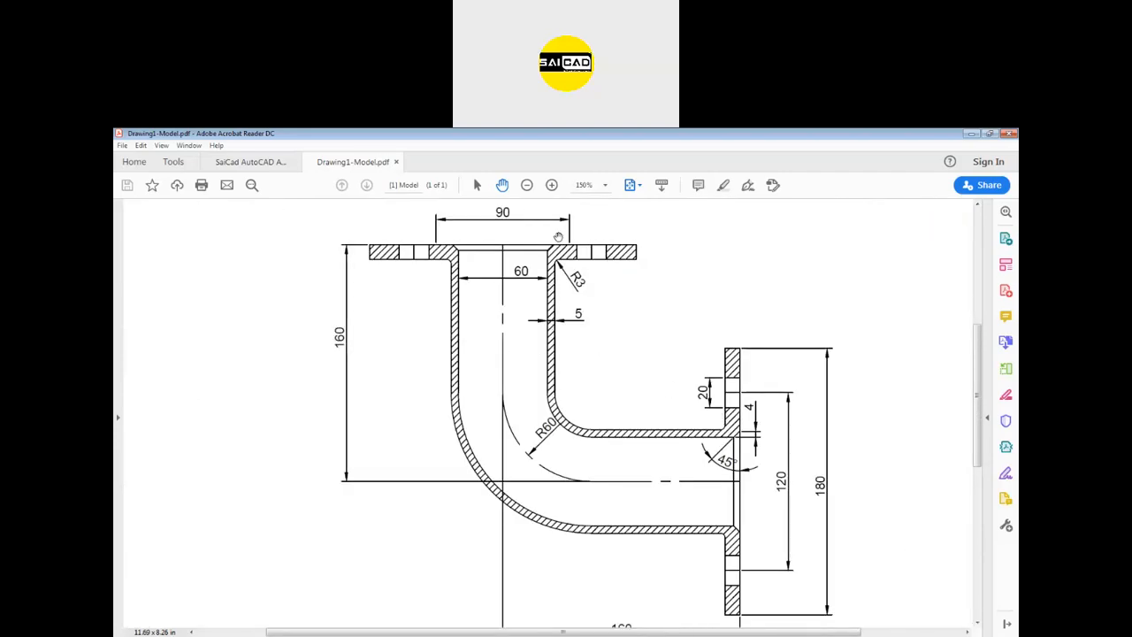
Step: Inspect the R3 fillet beneath the horizontal flange up close and return to a wider view of the elbow
{"action": "scroll", "coordinate": [559, 234], "scroll_direction": "up", "scroll_amount": 4, "text": "ctrl"}
{"action": "scroll", "coordinate": [550, 294], "scroll_direction": "up", "scroll_amount": 3, "text": "ctrl"}
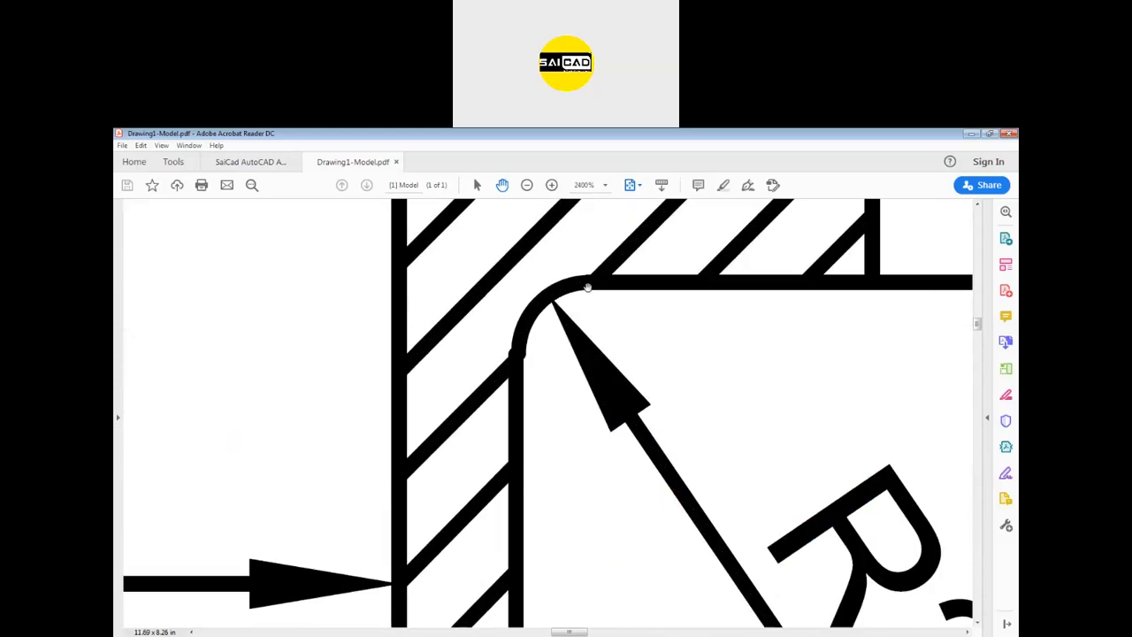
{"action": "scroll", "coordinate": [588, 286], "scroll_direction": "down", "scroll_amount": 8, "text": "ctrl"}
{"action": "scroll", "coordinate": [656, 374], "scroll_direction": "up", "scroll_amount": 1, "text": "ctrl"}
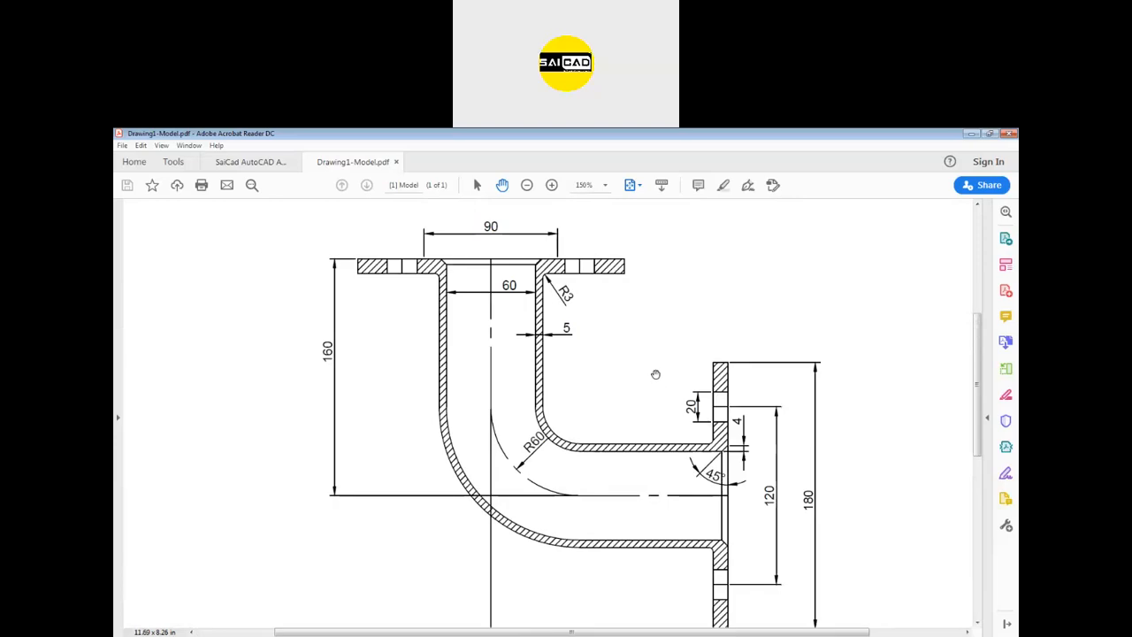
Step: Close the plotted PDF in Acrobat Reader and return to the AutoCAD drawing
{"action": "scroll", "coordinate": [656, 374], "scroll_direction": "down", "scroll_amount": 1, "text": "ctrl"}
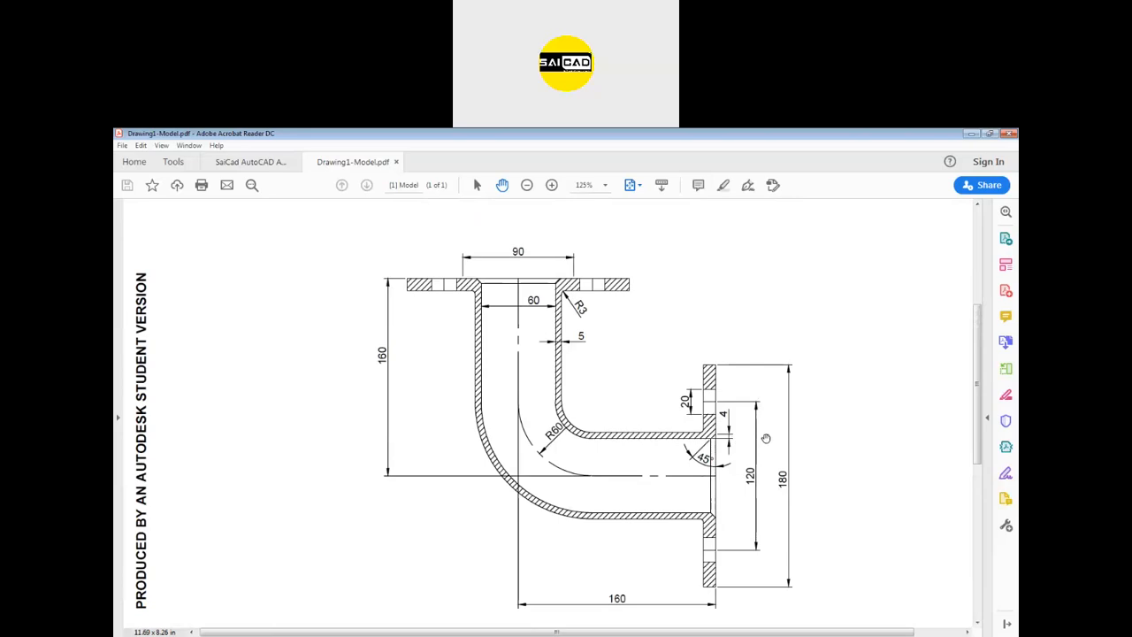
{"action": "left_click", "coordinate": [1009, 133]}
{"action": "left_click", "coordinate": [505, 410]}
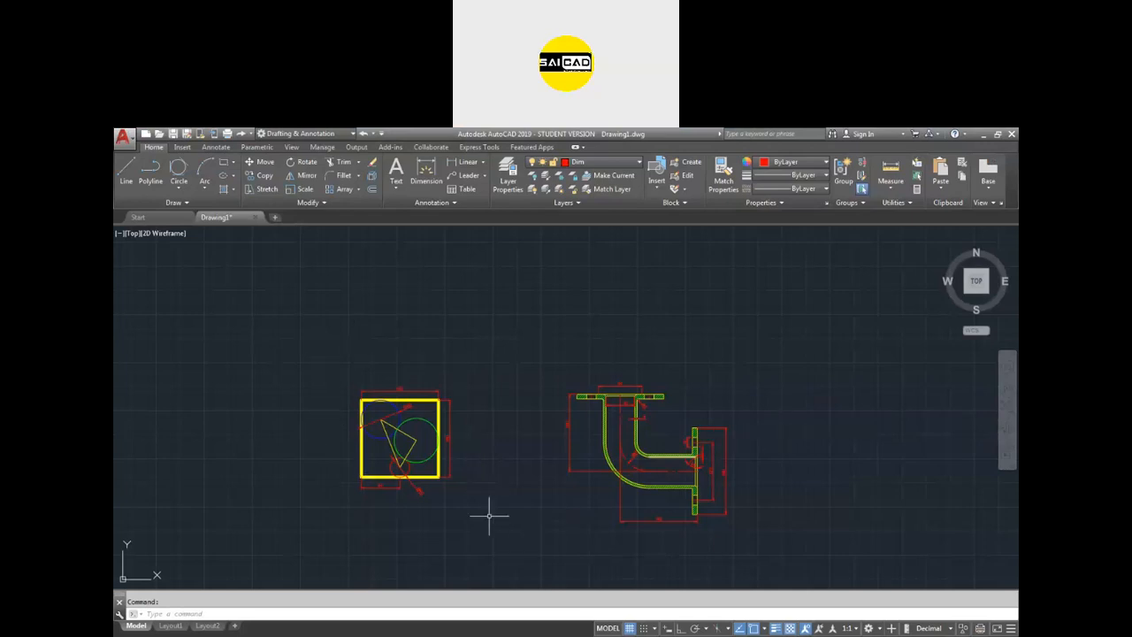
Step: Move the whole dimensioned pipe elbow closer to the dimensioned square with circles
{"action": "left_click", "coordinate": [555, 384]}
{"action": "left_click", "coordinate": [785, 539]}
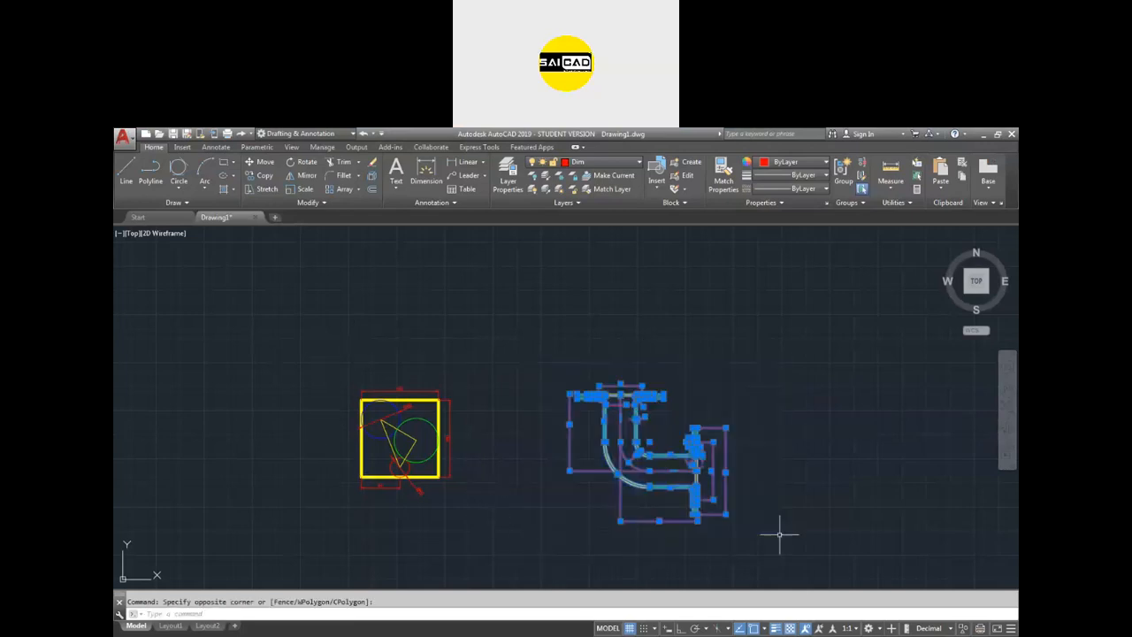
{"action": "type", "text": "m"}
{"action": "key", "text": "Return"}
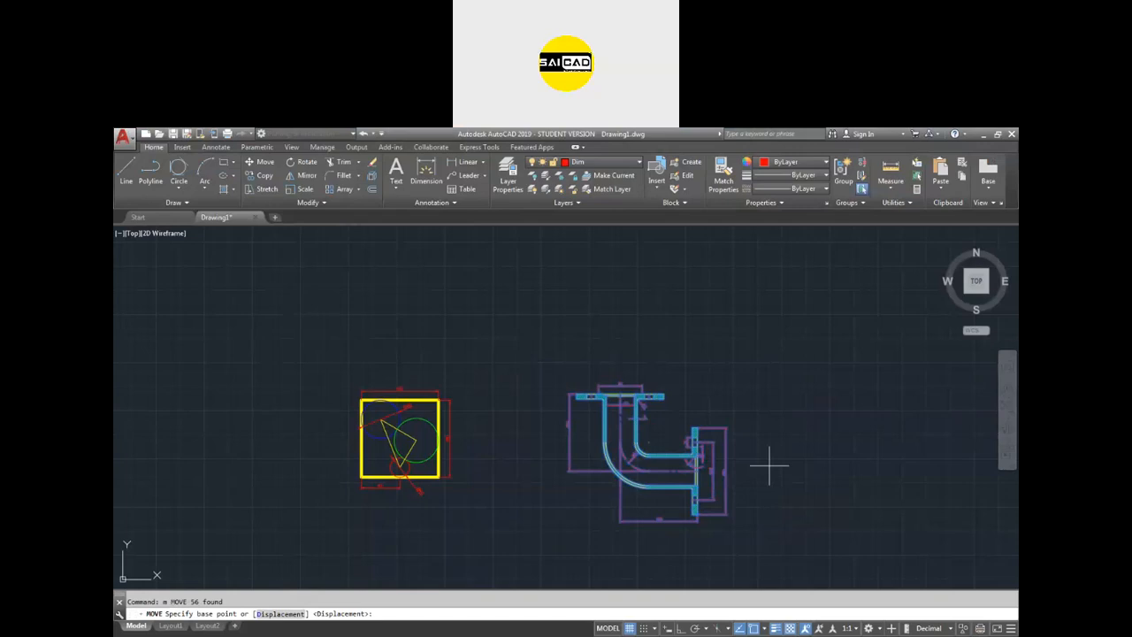
{"action": "left_click", "coordinate": [769, 466]}
{"action": "left_click", "coordinate": [692, 462]}
{"action": "key", "text": "Escape"}
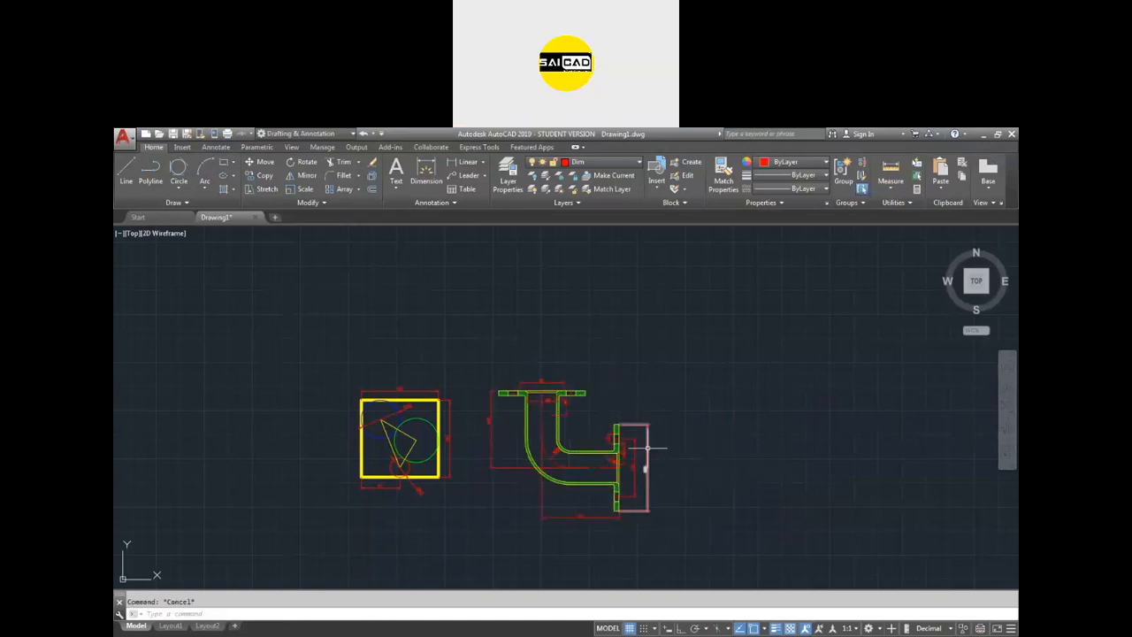
Step: Preview a plot of a window enclosing both the square and the elbow, and close the plot settings without plotting
{"action": "key", "text": "ctrl+p"}
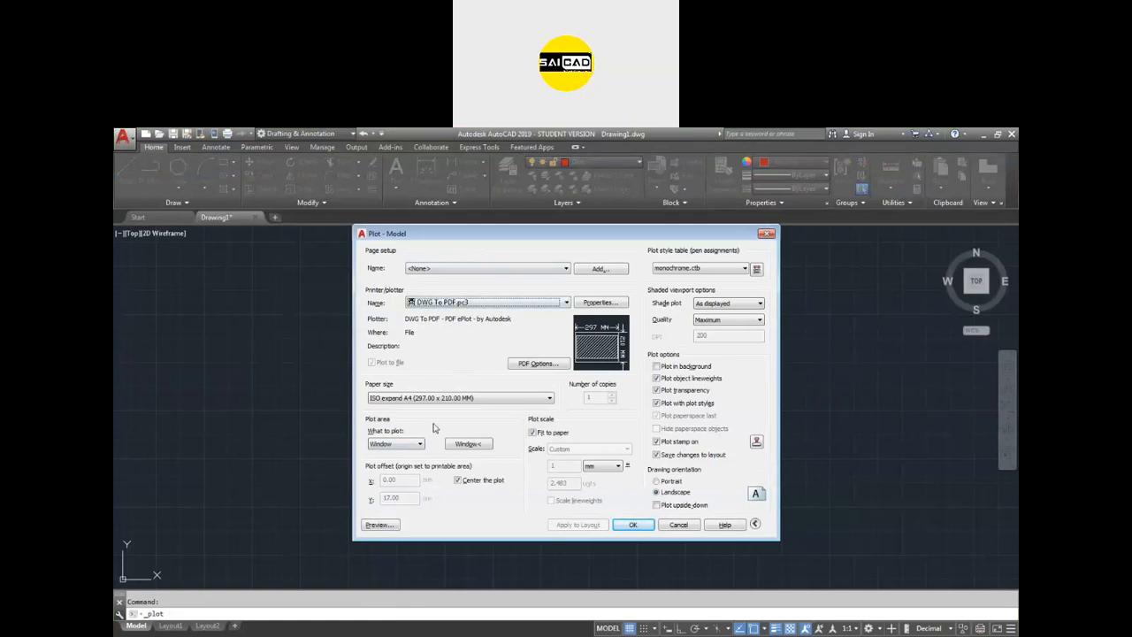
{"action": "left_click", "coordinate": [469, 443]}
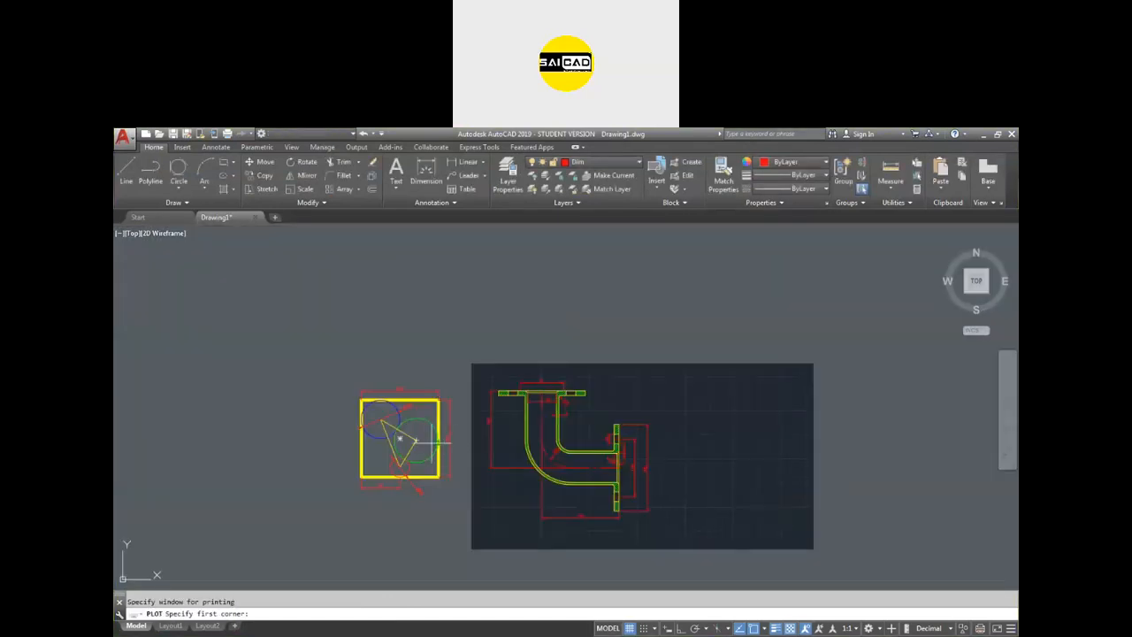
{"action": "left_click", "coordinate": [336, 365]}
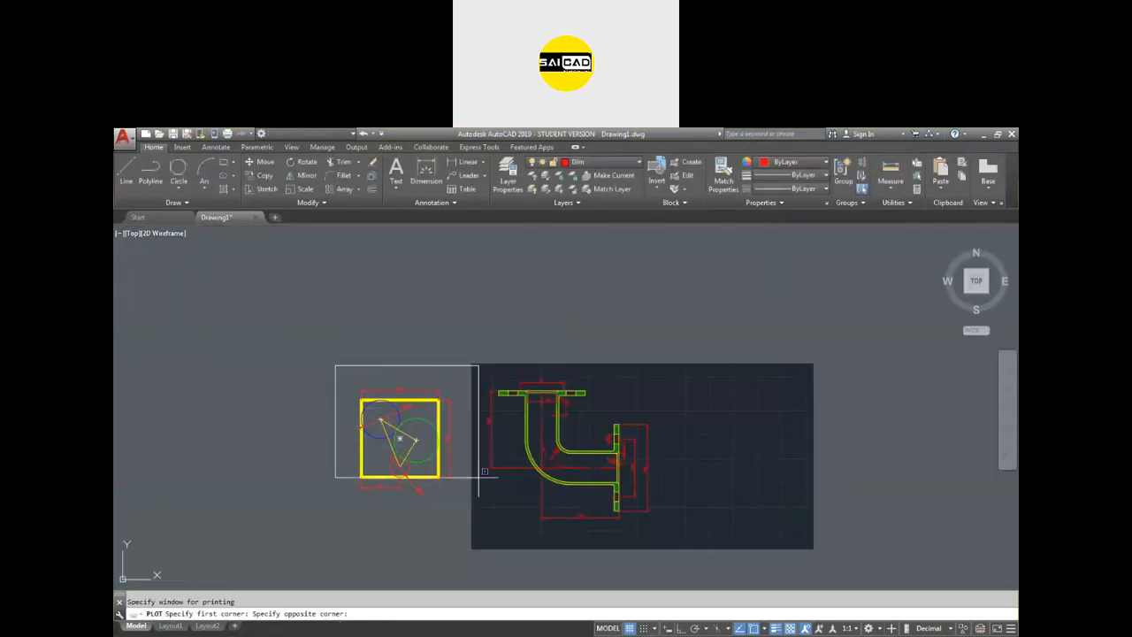
{"action": "left_click", "coordinate": [664, 553]}
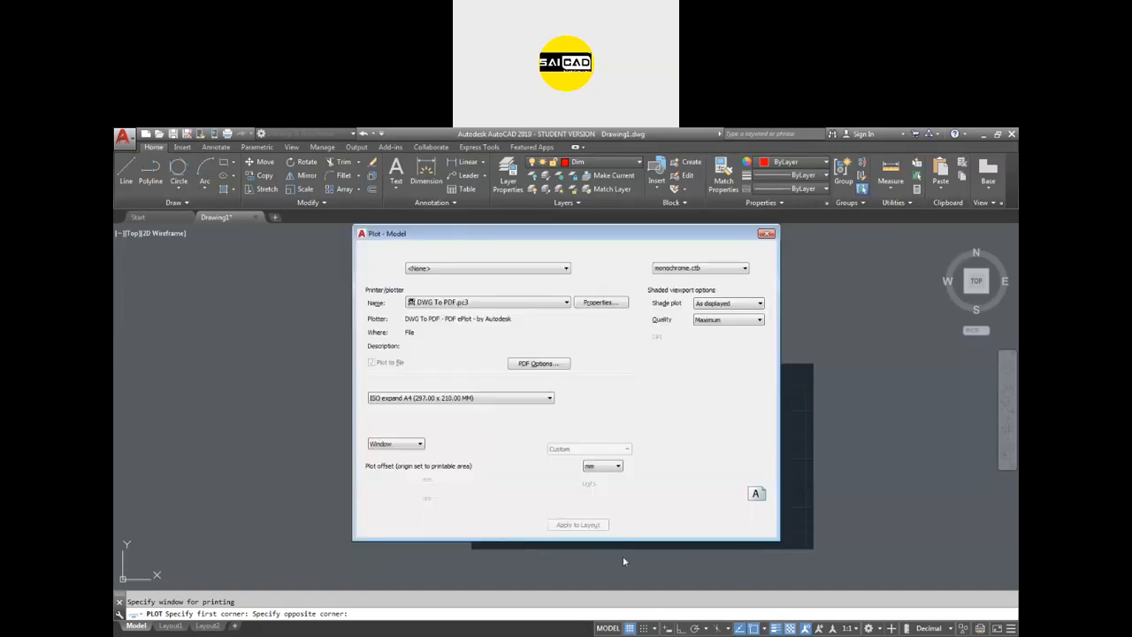
{"action": "left_click", "coordinate": [383, 526]}
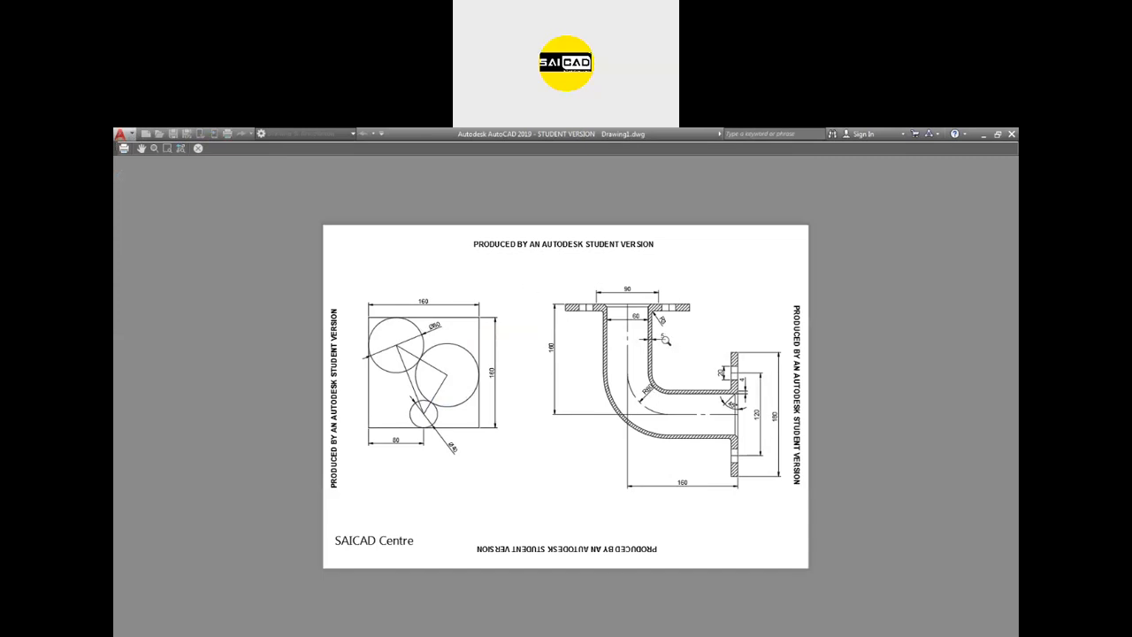
{"action": "key", "text": "Escape"}
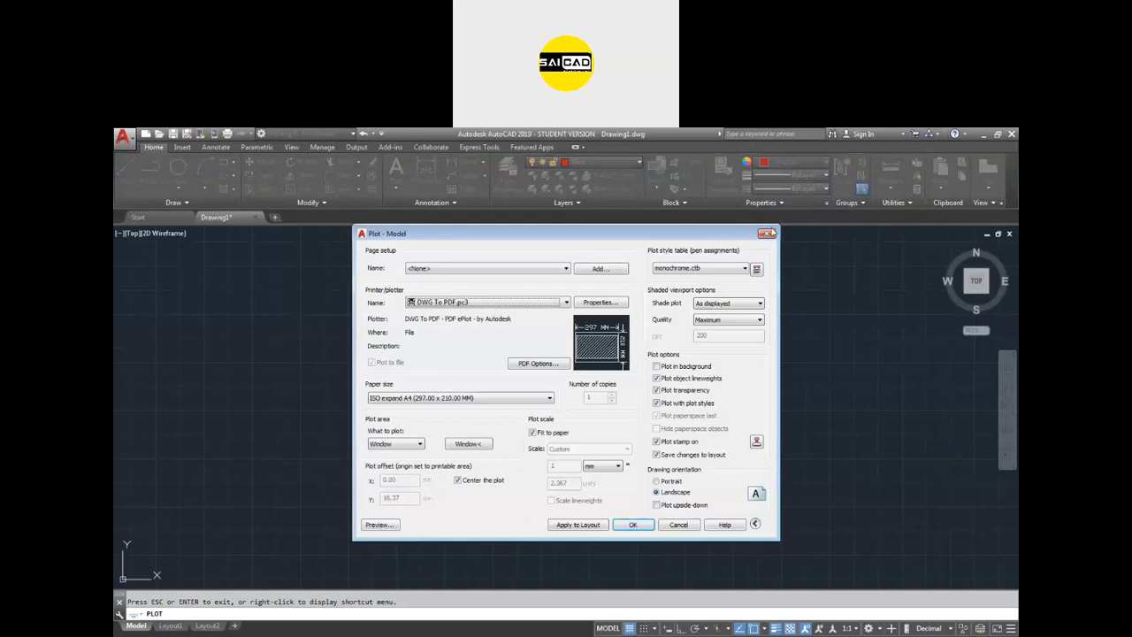
{"action": "left_click", "coordinate": [768, 233]}
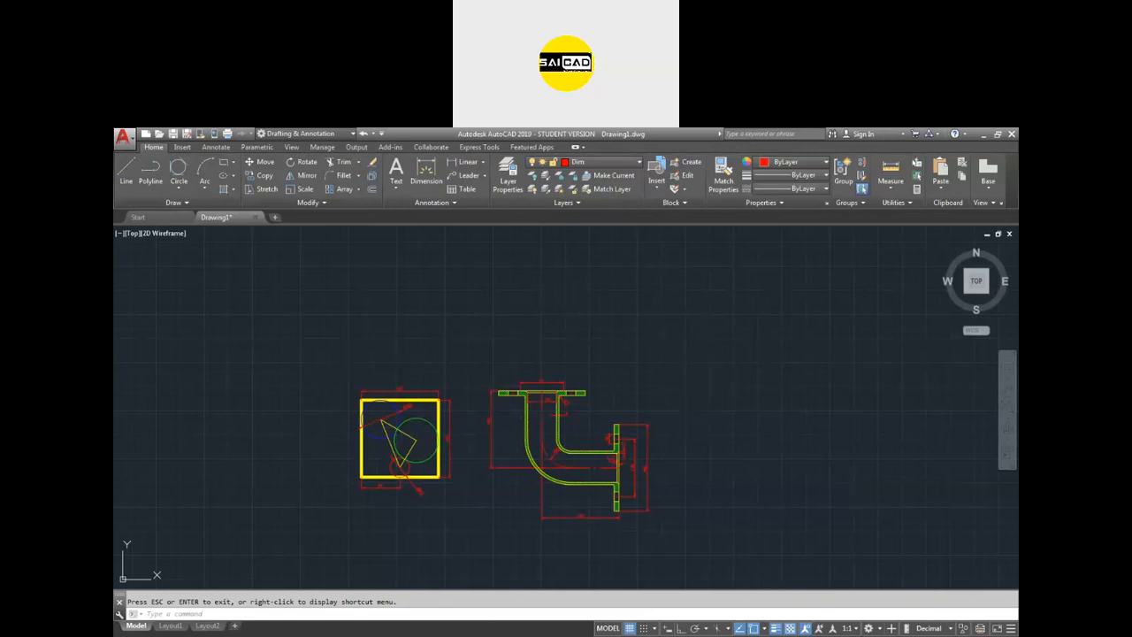
Step: View Layout2 and model space for comparison, and open Layout1
{"action": "left_click", "coordinate": [175, 626]}
{"action": "left_click", "coordinate": [207, 627]}
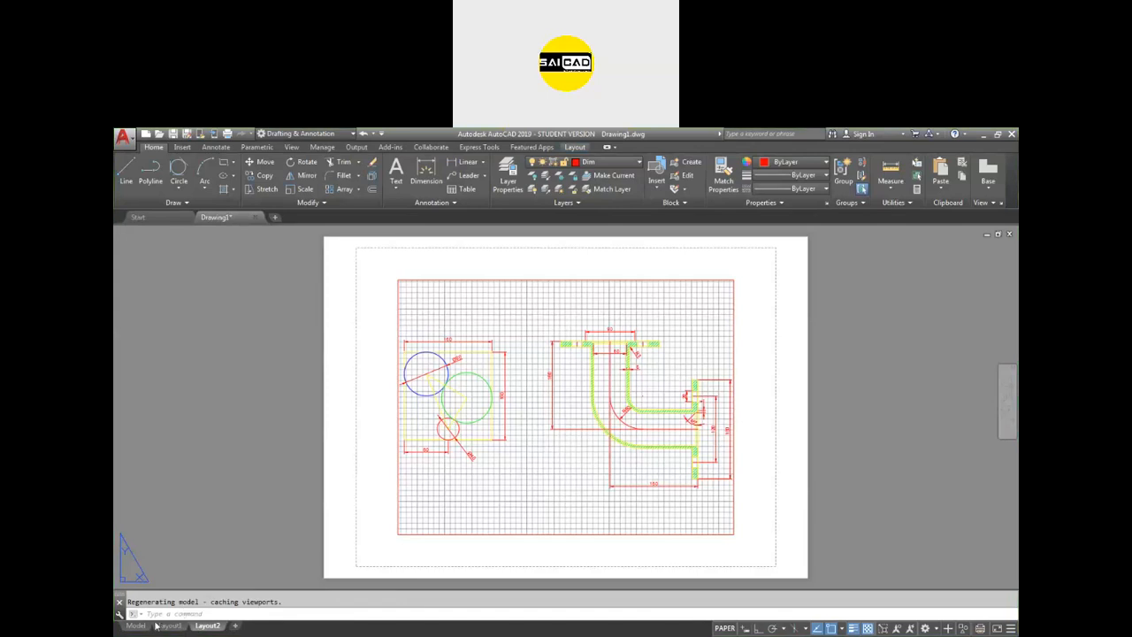
{"action": "left_click", "coordinate": [135, 625]}
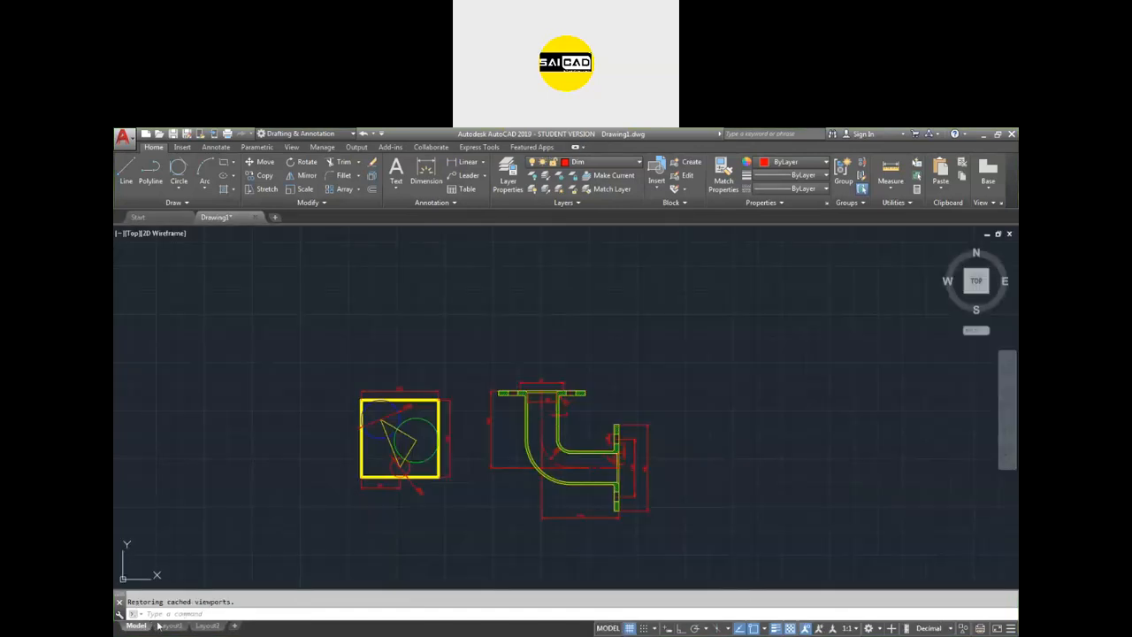
{"action": "left_click", "coordinate": [166, 626]}
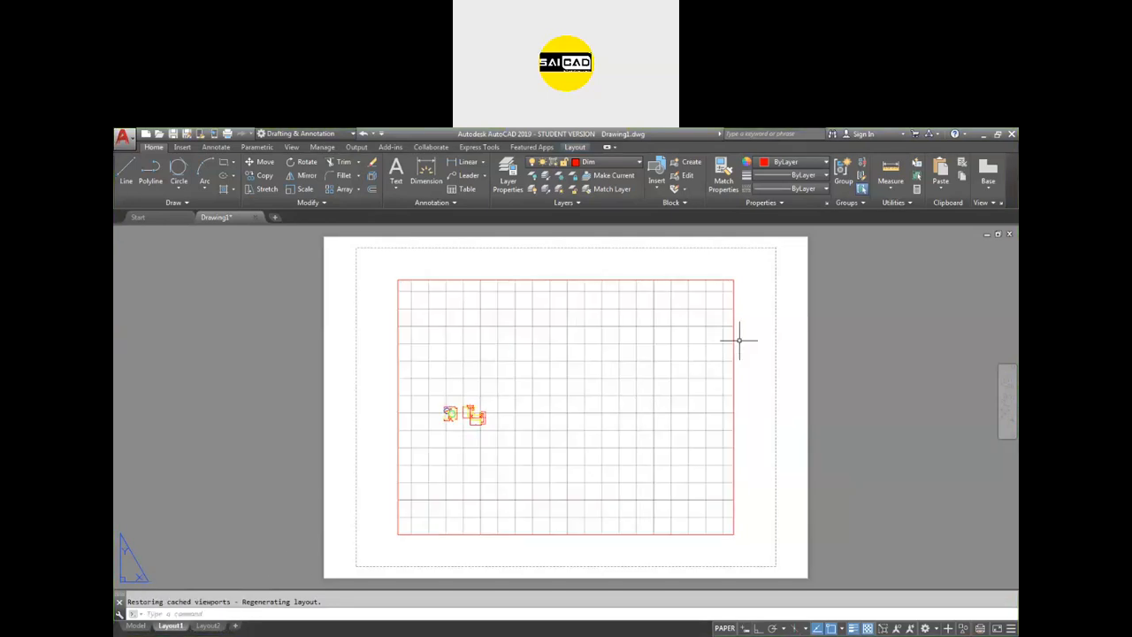
Step: Turn off the grid in Layout1's viewport and enlarge both drawings inside it
{"action": "double_click", "coordinate": [675, 339]}
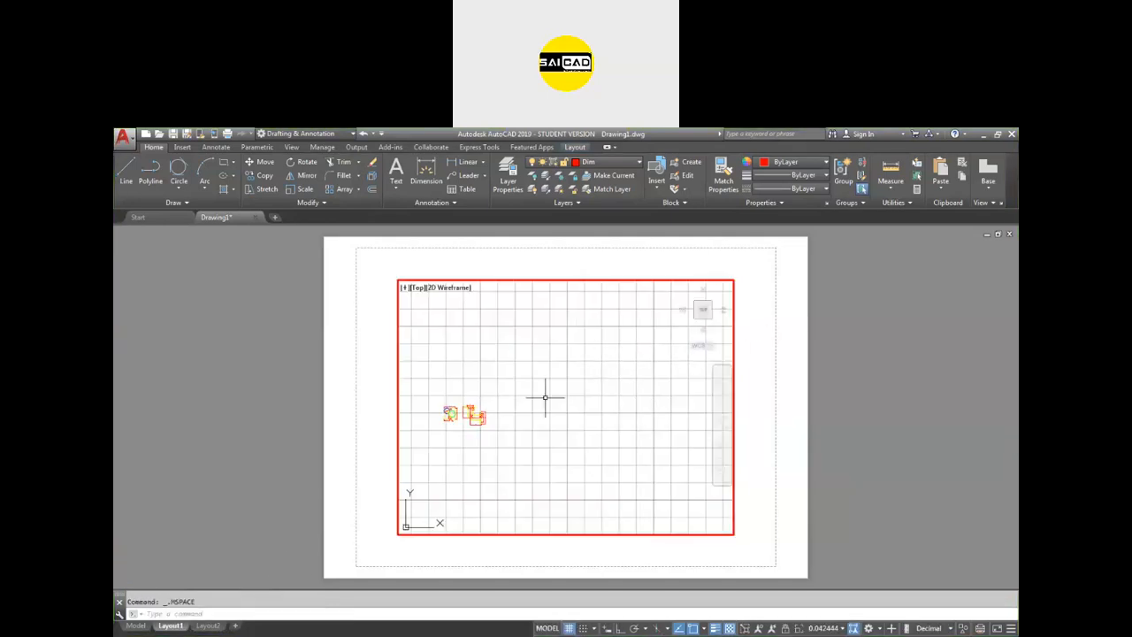
{"action": "scroll", "coordinate": [518, 389], "scroll_direction": "down", "scroll_amount": 3}
{"action": "scroll", "coordinate": [484, 402], "scroll_direction": "up", "scroll_amount": 3}
{"action": "scroll", "coordinate": [577, 357], "scroll_direction": "up", "scroll_amount": 1}
{"action": "scroll", "coordinate": [556, 367], "scroll_direction": "up", "scroll_amount": 2}
{"action": "scroll", "coordinate": [600, 374], "scroll_direction": "down", "scroll_amount": 1}
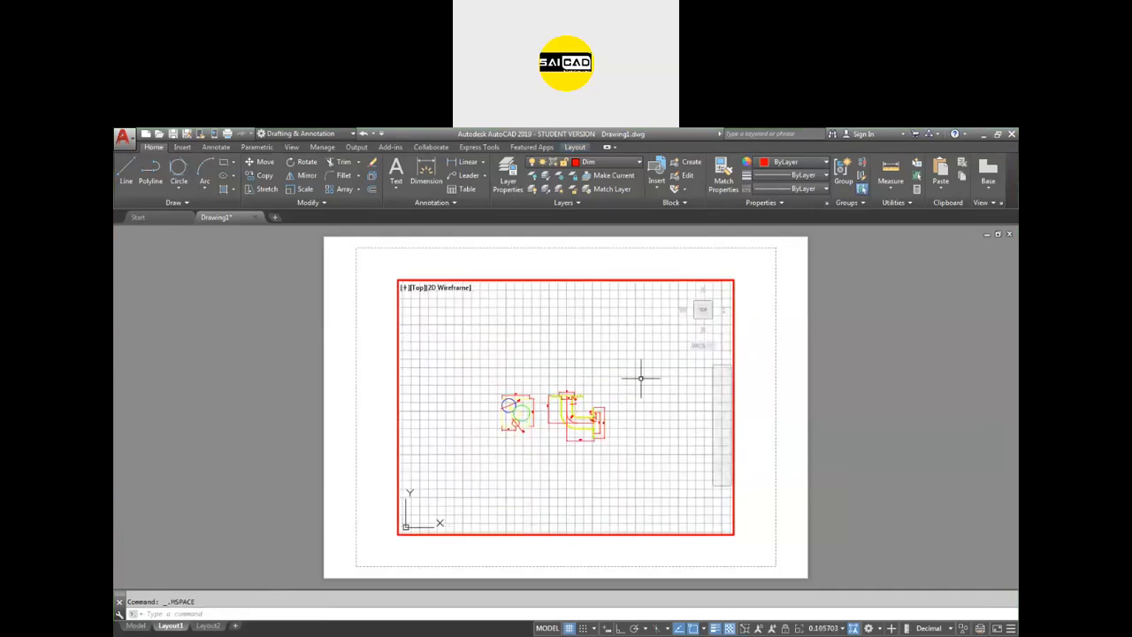
{"action": "left_click", "coordinate": [570, 628]}
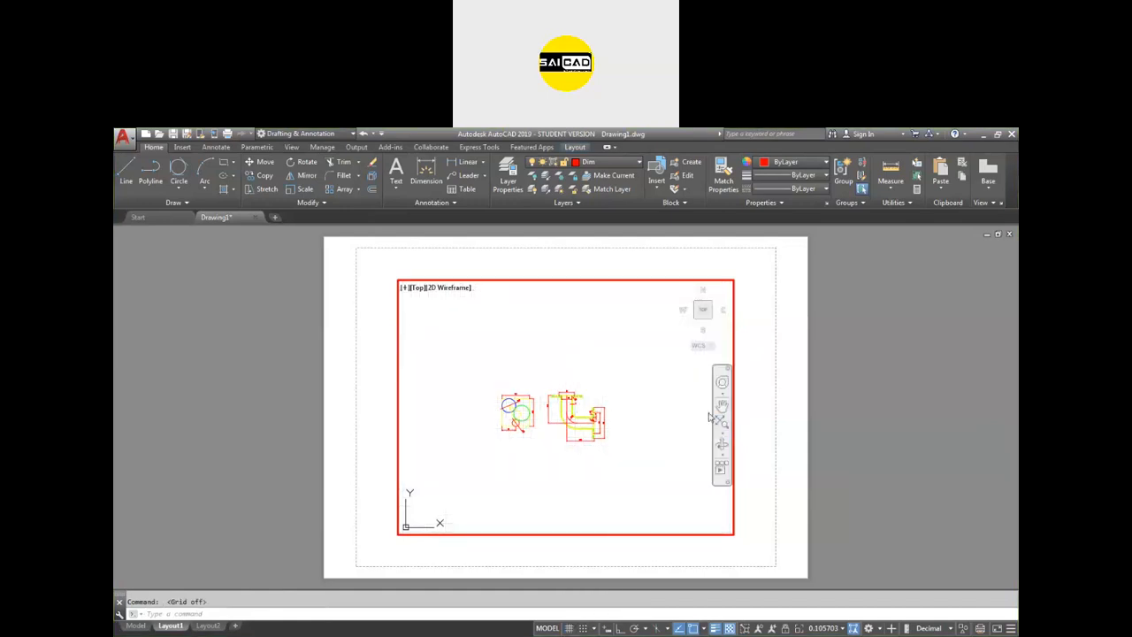
{"action": "scroll", "coordinate": [539, 416], "scroll_direction": "up", "scroll_amount": 2}
{"action": "scroll", "coordinate": [544, 416], "scroll_direction": "down", "scroll_amount": 1}
{"action": "scroll", "coordinate": [543, 416], "scroll_direction": "up", "scroll_amount": 2}
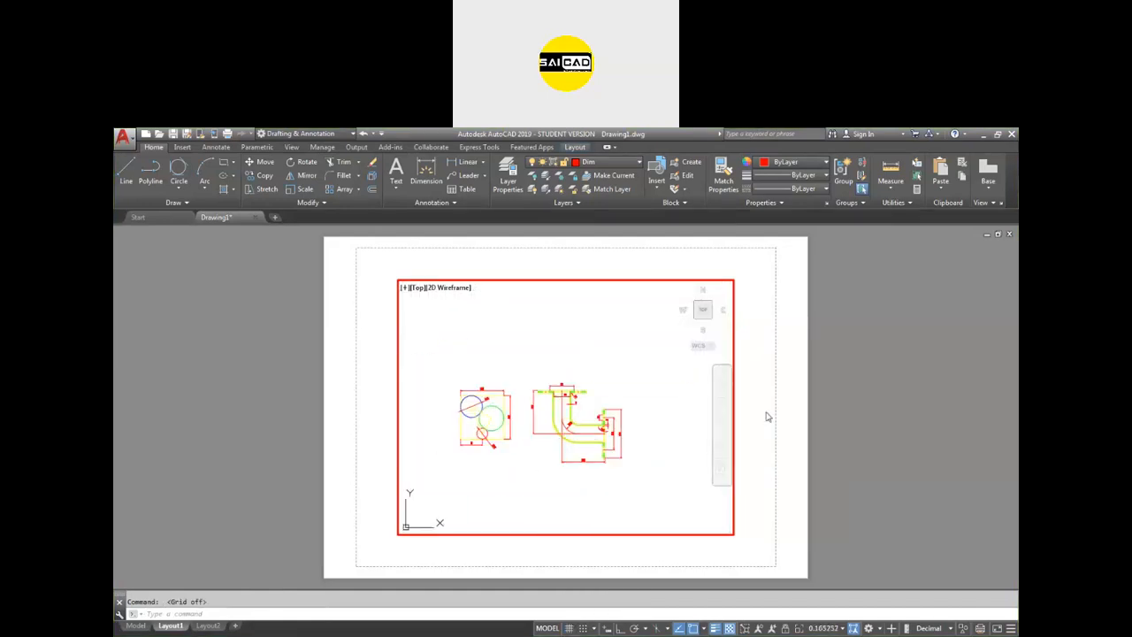
Step: Return to paper space and examine the Layout1 sheet with its viewport at different magnifications
{"action": "double_click", "coordinate": [844, 391]}
{"action": "scroll", "coordinate": [607, 437], "scroll_direction": "down", "scroll_amount": 5}
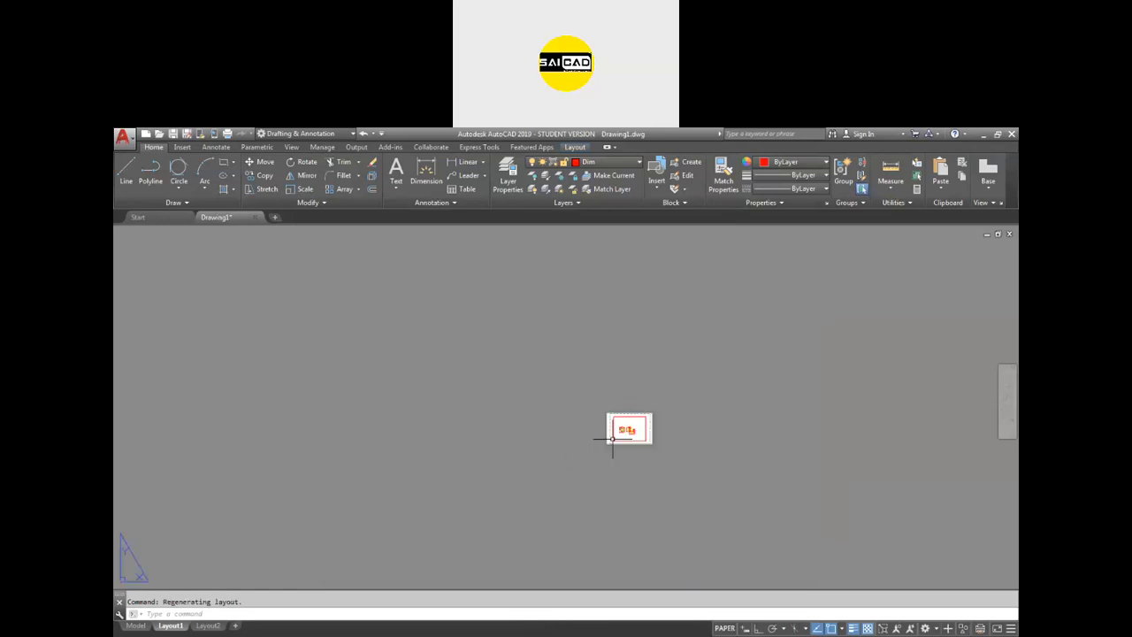
{"action": "scroll", "coordinate": [644, 414], "scroll_direction": "up", "scroll_amount": 3}
{"action": "scroll", "coordinate": [644, 414], "scroll_direction": "up", "scroll_amount": 3}
{"action": "scroll", "coordinate": [566, 416], "scroll_direction": "down", "scroll_amount": 4}
{"action": "scroll", "coordinate": [566, 420], "scroll_direction": "up", "scroll_amount": 3}
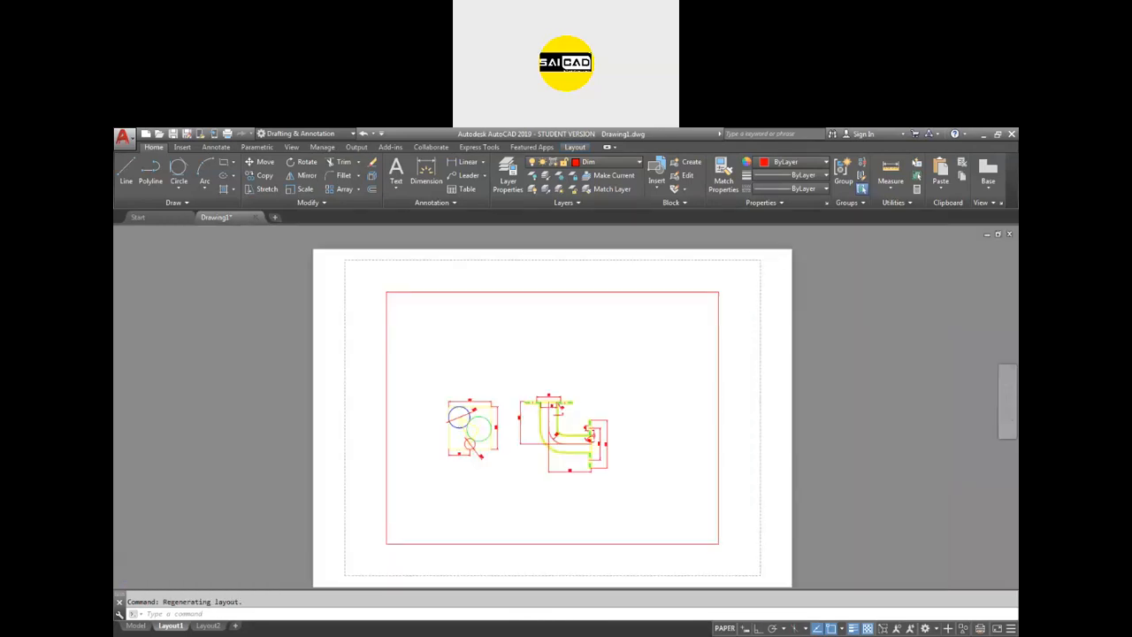
{"action": "scroll", "coordinate": [577, 433], "scroll_direction": "down", "scroll_amount": 2}
{"action": "scroll", "coordinate": [577, 434], "scroll_direction": "up", "scroll_amount": 3}
Step: Adjust the view inside Layout1's viewport so only the pipe elbow shows, enlarged in its lower-left corner
{"action": "double_click", "coordinate": [627, 337]}
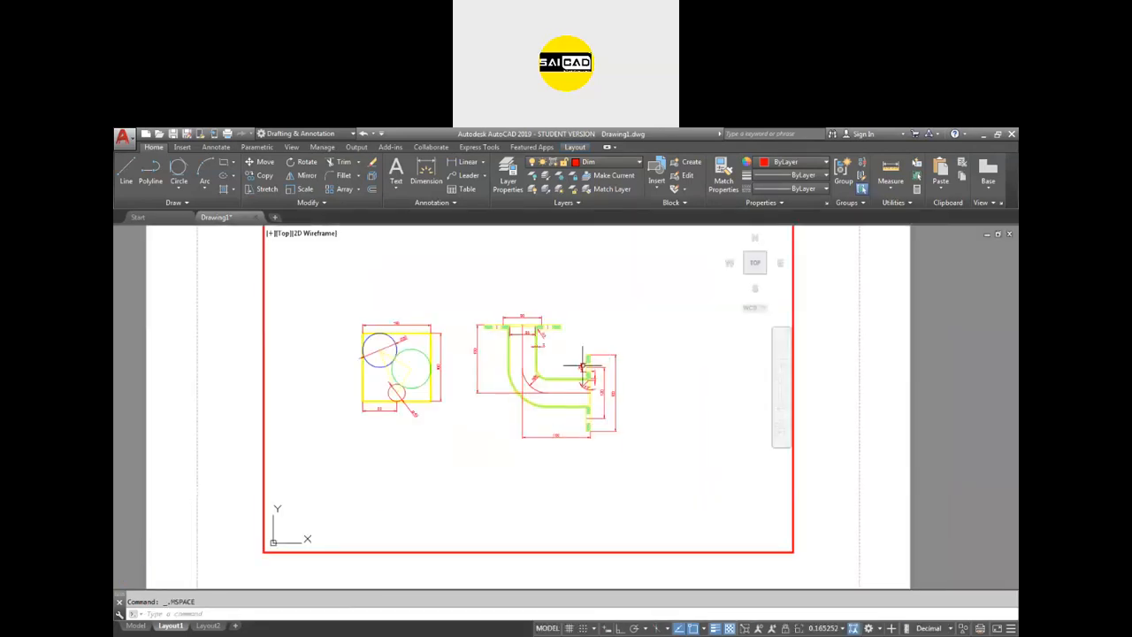
{"action": "scroll", "coordinate": [487, 407], "scroll_direction": "down", "scroll_amount": 1}
{"action": "scroll", "coordinate": [487, 407], "scroll_direction": "up", "scroll_amount": 4}
{"action": "scroll", "coordinate": [498, 387], "scroll_direction": "down", "scroll_amount": 4}
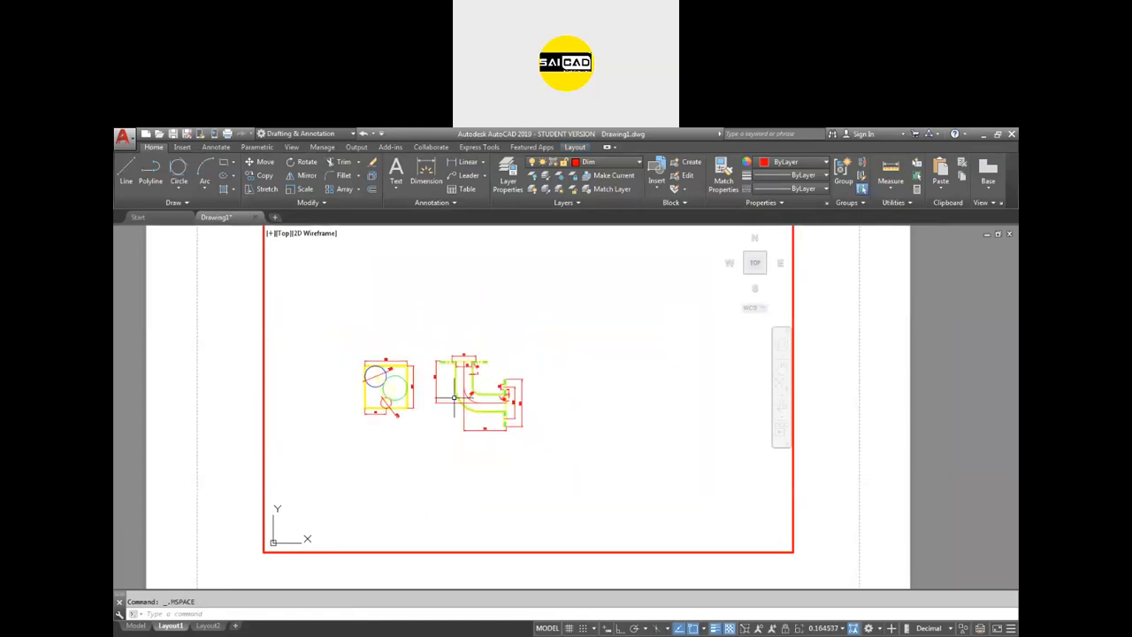
{"action": "scroll", "coordinate": [510, 382], "scroll_direction": "up", "scroll_amount": 3}
{"action": "mouse_move", "coordinate": [518, 384]}
{"action": "middle_mouse_down"}
{"action": "mouse_move", "coordinate": [468, 434]}
{"action": "mouse_move", "coordinate": [478, 425]}
{"action": "middle_mouse_up"}
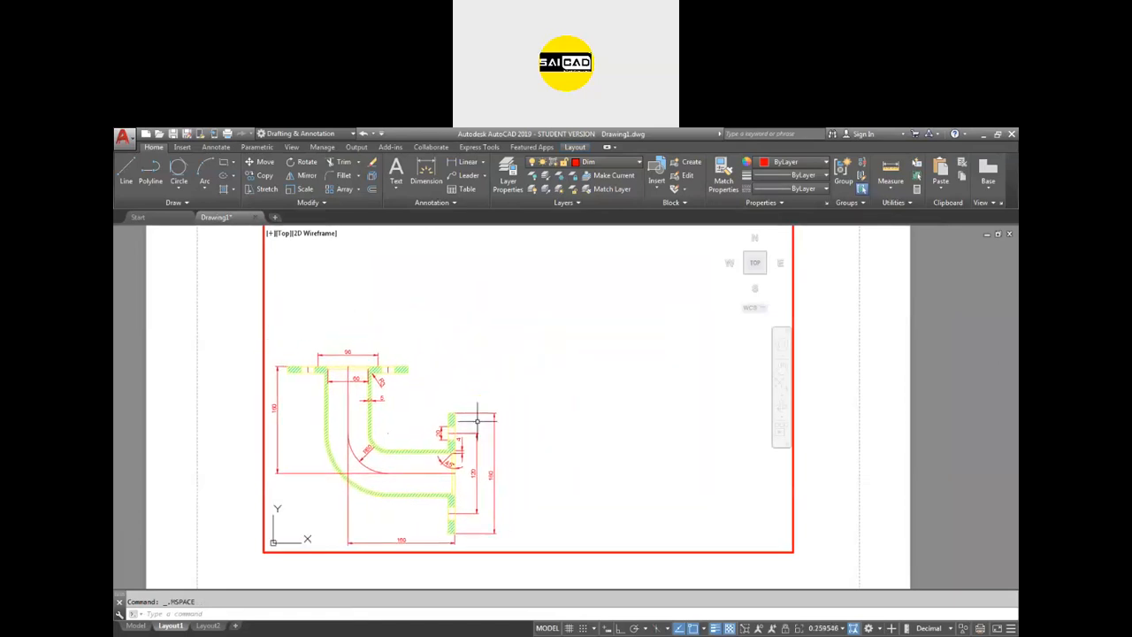
Step: Return to paper space and shrink the viewport frame from its upper-right corner to fit around the elbow
{"action": "double_click", "coordinate": [856, 355]}
{"action": "scroll", "coordinate": [583, 408], "scroll_direction": "down", "scroll_amount": 4}
{"action": "left_click", "coordinate": [667, 346]}
{"action": "left_click", "coordinate": [637, 370]}
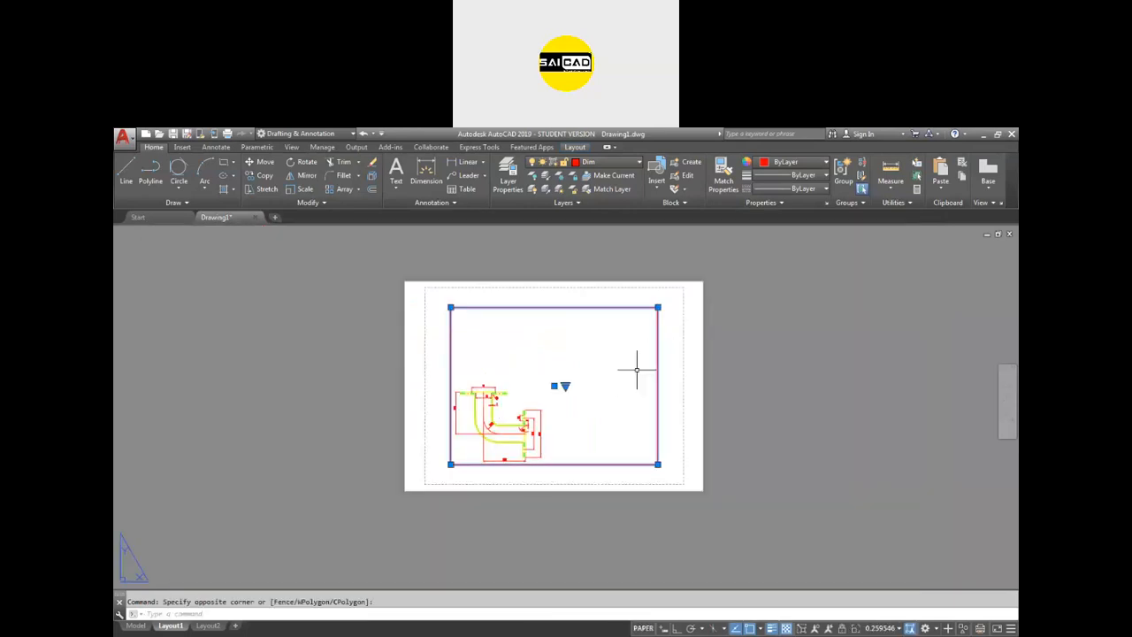
{"action": "left_click", "coordinate": [657, 308]}
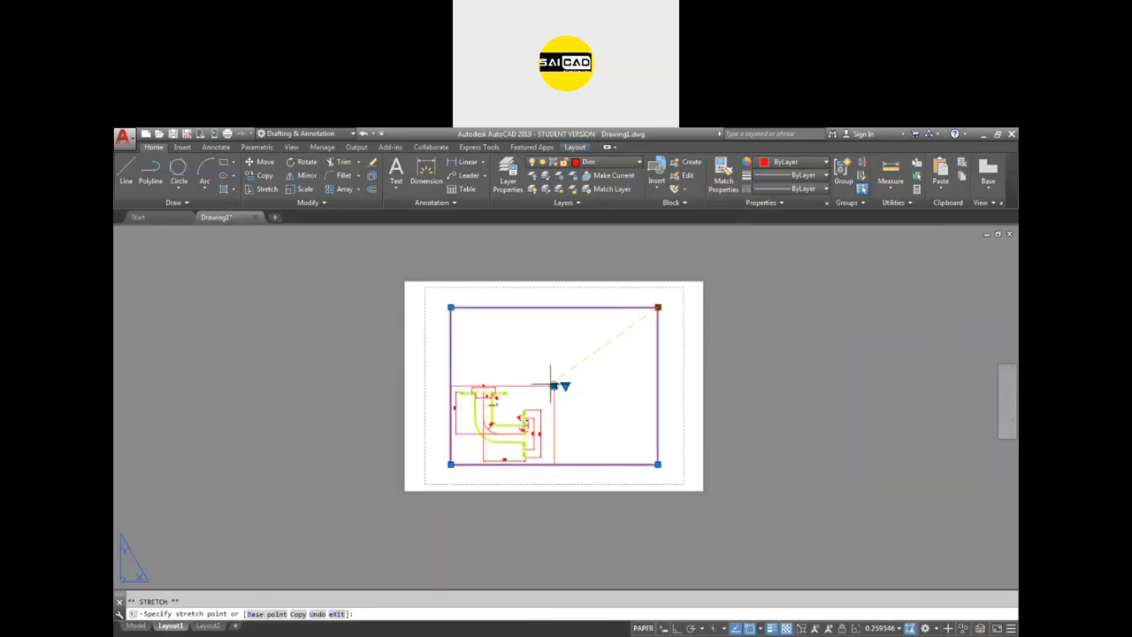
{"action": "left_click", "coordinate": [548, 378]}
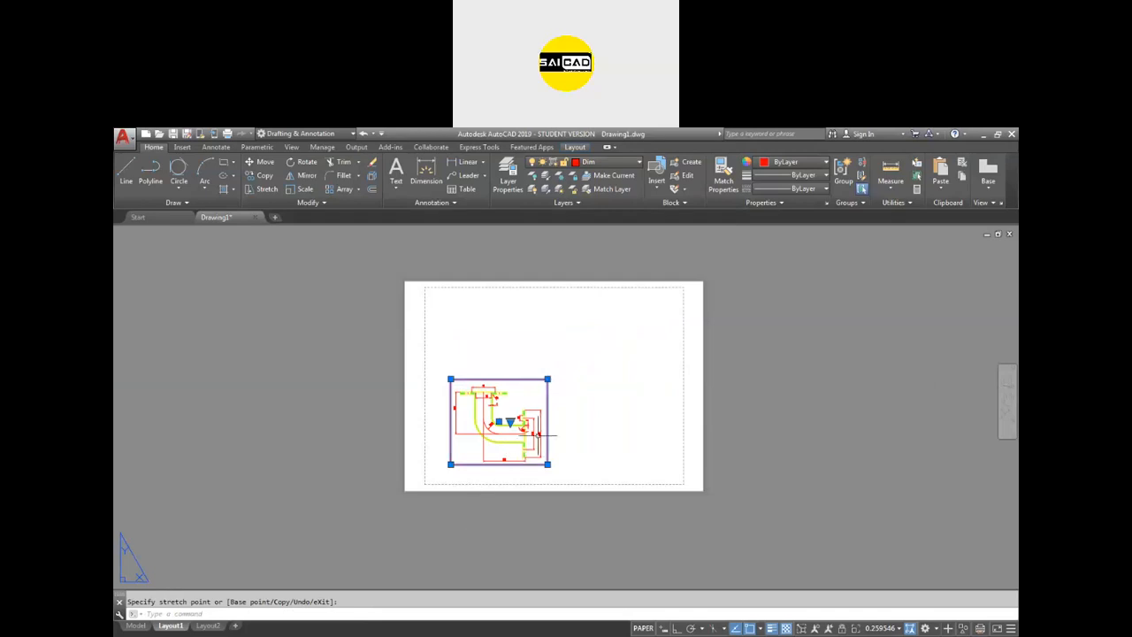
{"action": "key", "text": "Escape"}
Step: Copy the elbow viewport diagonally up and to the right so the two frames meet at a corner
{"action": "scroll", "coordinate": [531, 417], "scroll_direction": "up", "scroll_amount": 6}
{"action": "left_click", "coordinate": [624, 341]}
{"action": "left_click", "coordinate": [577, 380]}
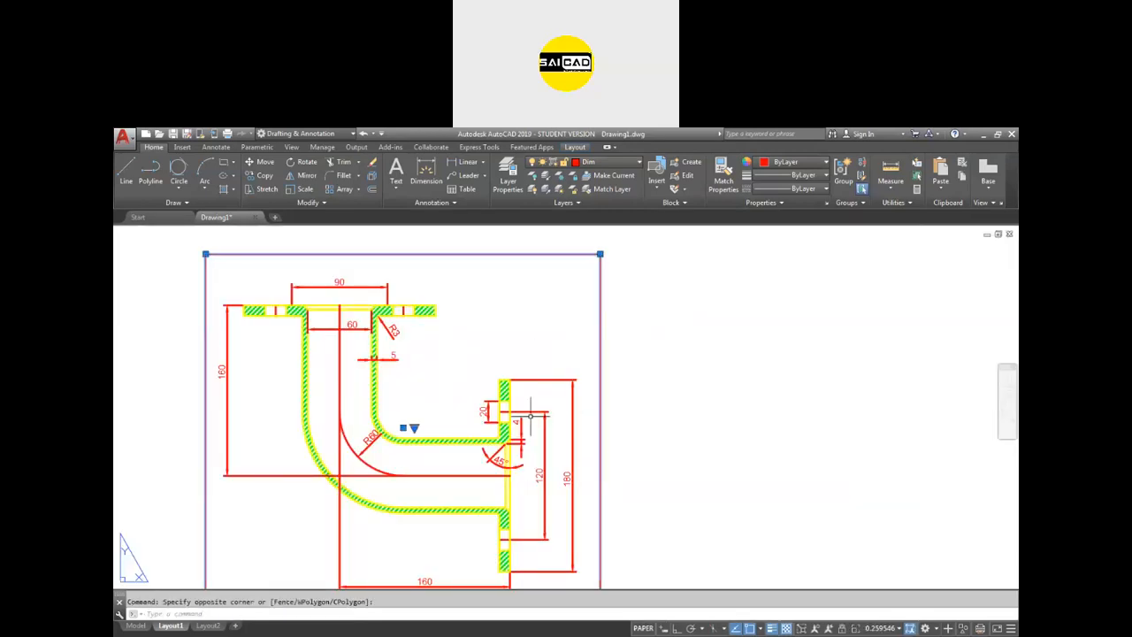
{"action": "scroll", "coordinate": [531, 411], "scroll_direction": "down", "scroll_amount": 4}
{"action": "type", "text": "co"}
{"action": "key", "text": "Return"}
{"action": "left_click", "coordinate": [516, 391]}
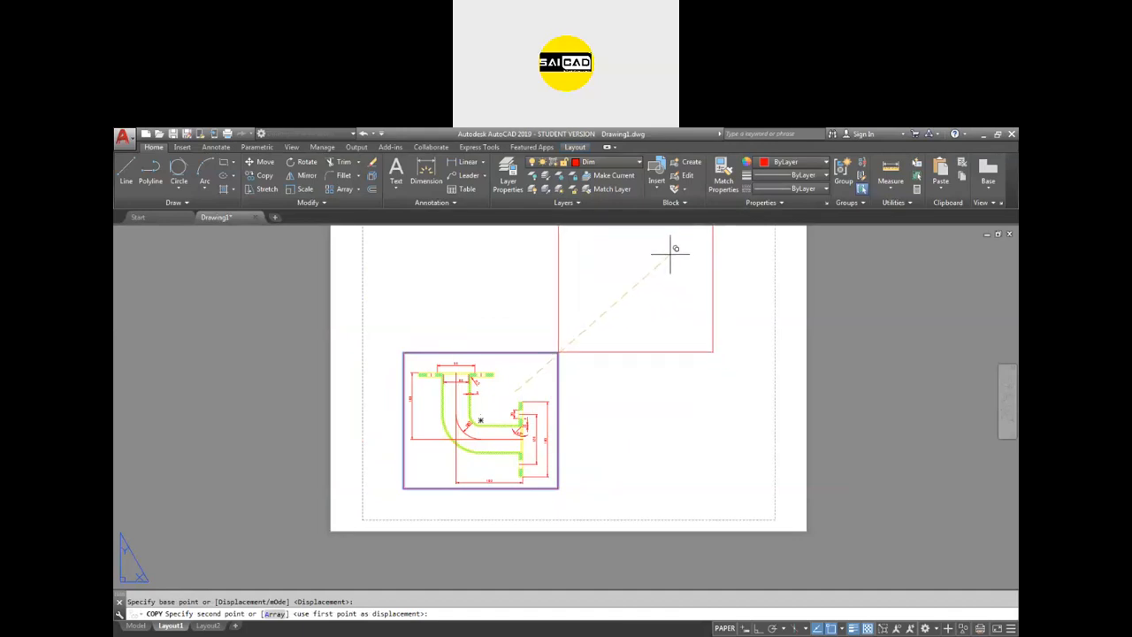
{"action": "left_click", "coordinate": [670, 252]}
{"action": "scroll", "coordinate": [596, 372], "scroll_direction": "down", "scroll_amount": 3}
{"action": "key", "text": "Escape"}
{"action": "scroll", "coordinate": [596, 363], "scroll_direction": "up", "scroll_amount": 2}
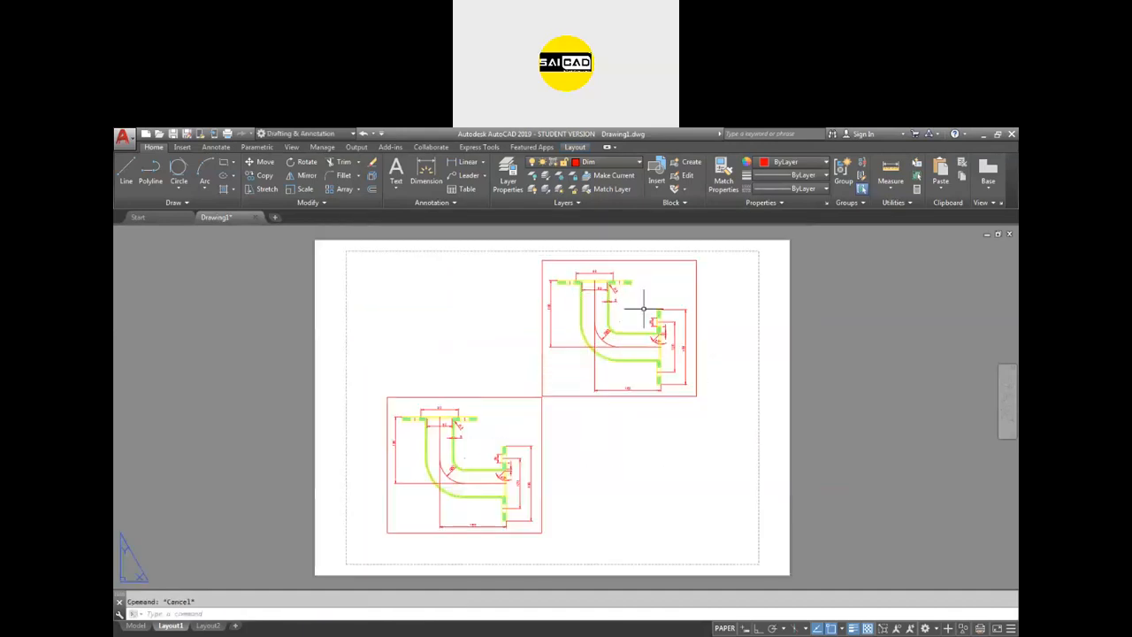
Step: Shift the view inside the copied viewport to show the dimensioned square with circles, and return to paper space
{"action": "double_click", "coordinate": [644, 310]}
{"action": "middle_click_drag", "start_coordinate": [587, 363], "coordinate": [667, 337], "text": "shift"}
{"action": "double_click", "coordinate": [630, 461]}
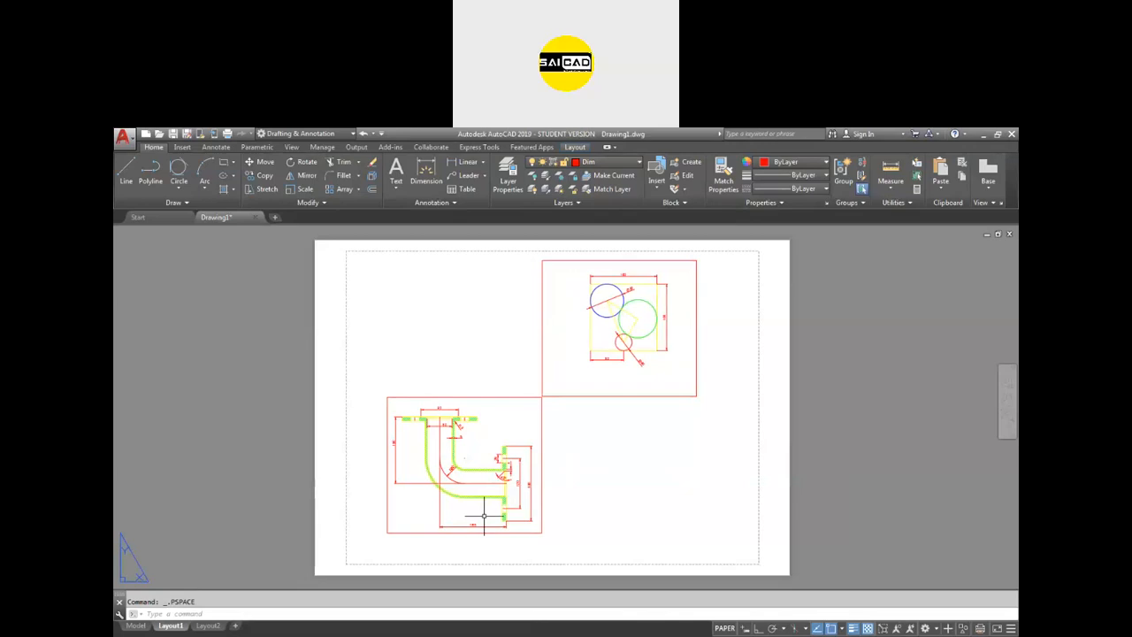
{"action": "left_click", "coordinate": [692, 422]}
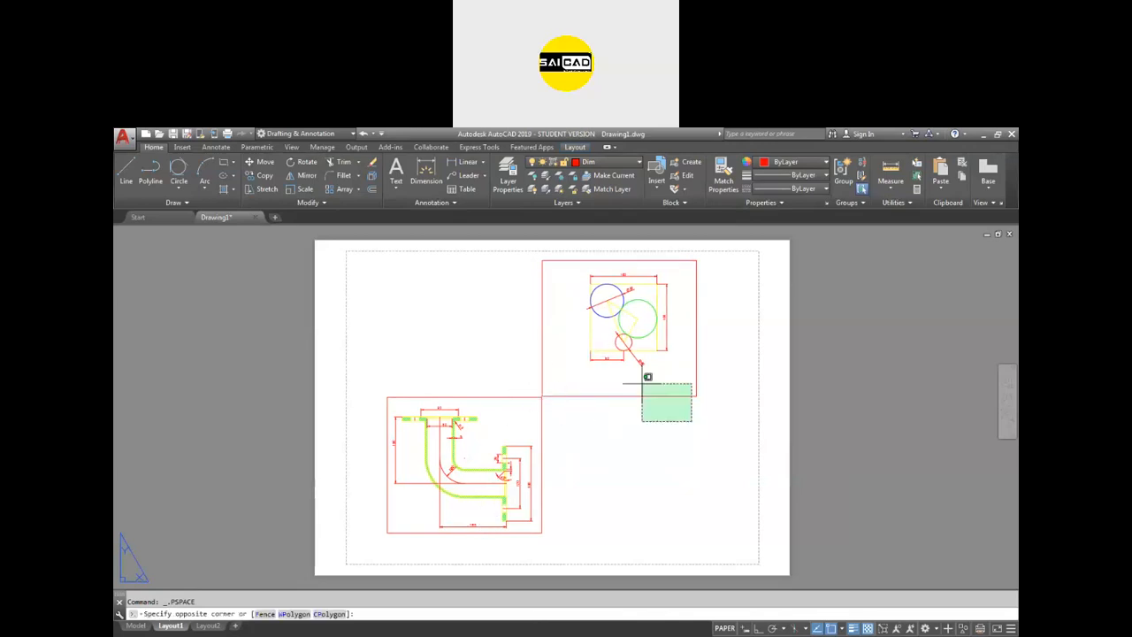
{"action": "left_click", "coordinate": [579, 342]}
{"action": "left_click", "coordinate": [576, 471]}
{"action": "left_click", "coordinate": [476, 522]}
{"action": "key", "text": "Escape"}
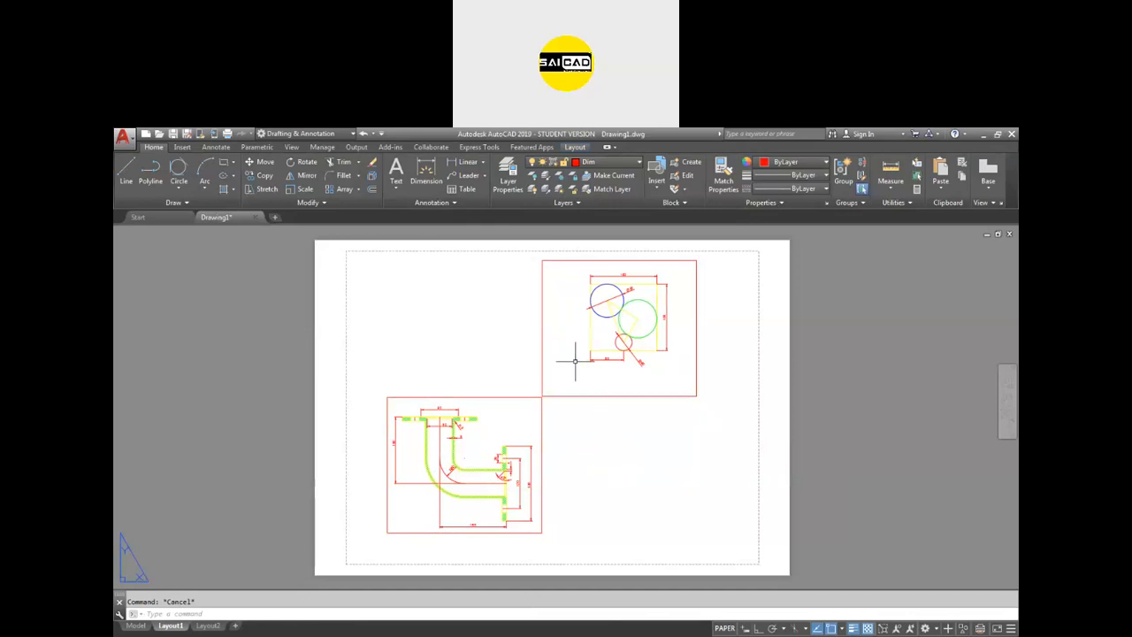
{"action": "scroll", "coordinate": [541, 381], "scroll_direction": "down", "scroll_amount": 2}
{"action": "scroll", "coordinate": [559, 389], "scroll_direction": "up", "scroll_amount": 2}
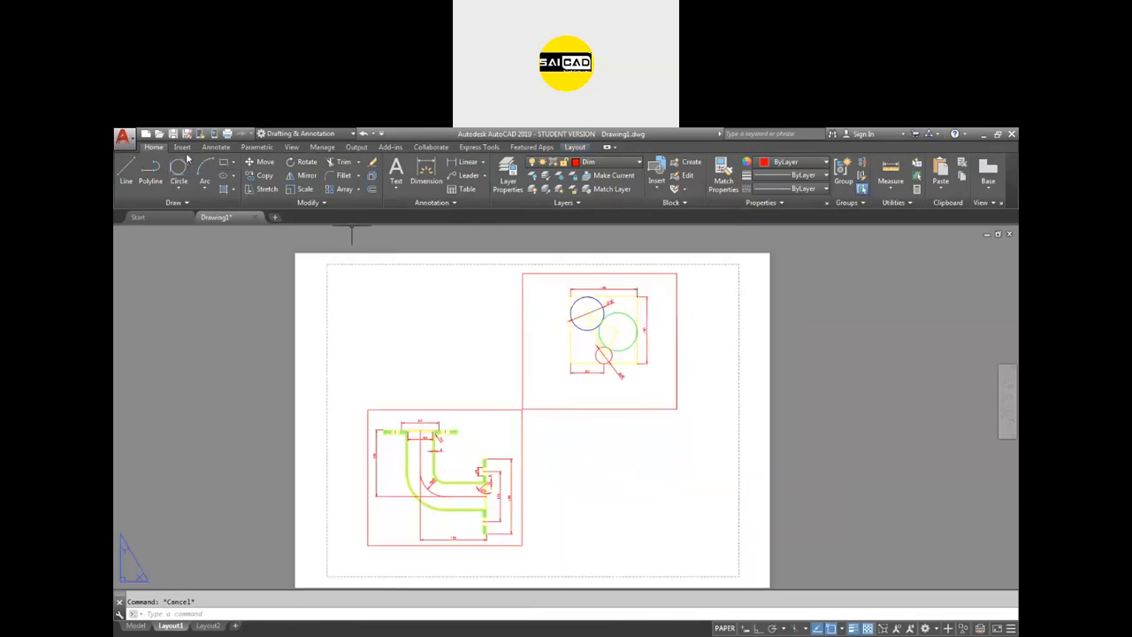
{"action": "left_click", "coordinate": [576, 148]}
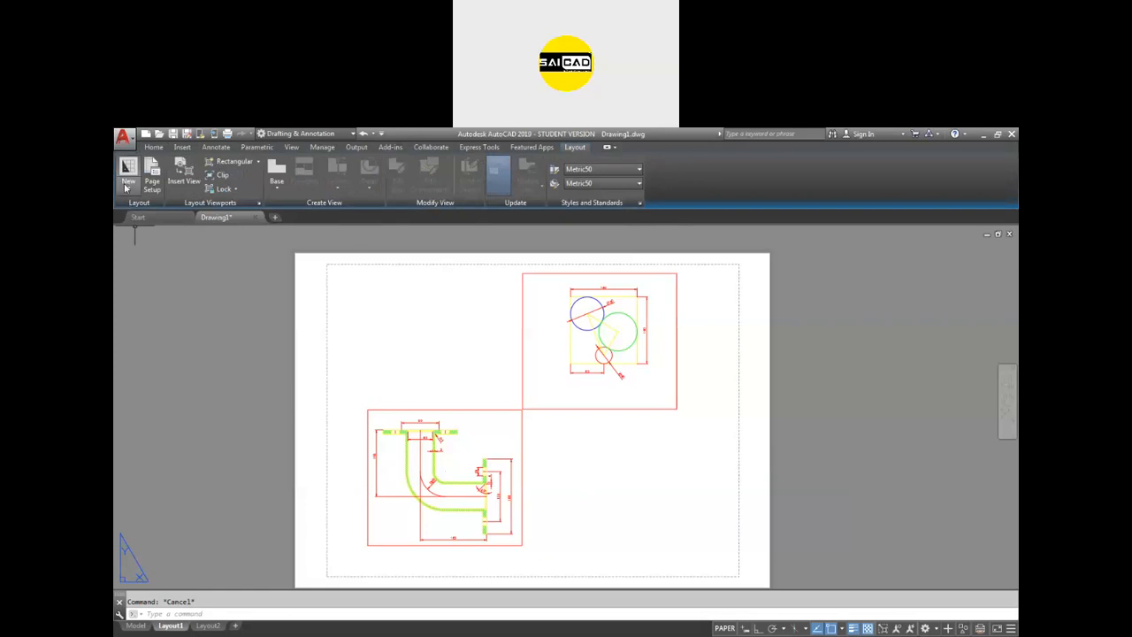
{"action": "mouse_move", "coordinate": [209, 628]}
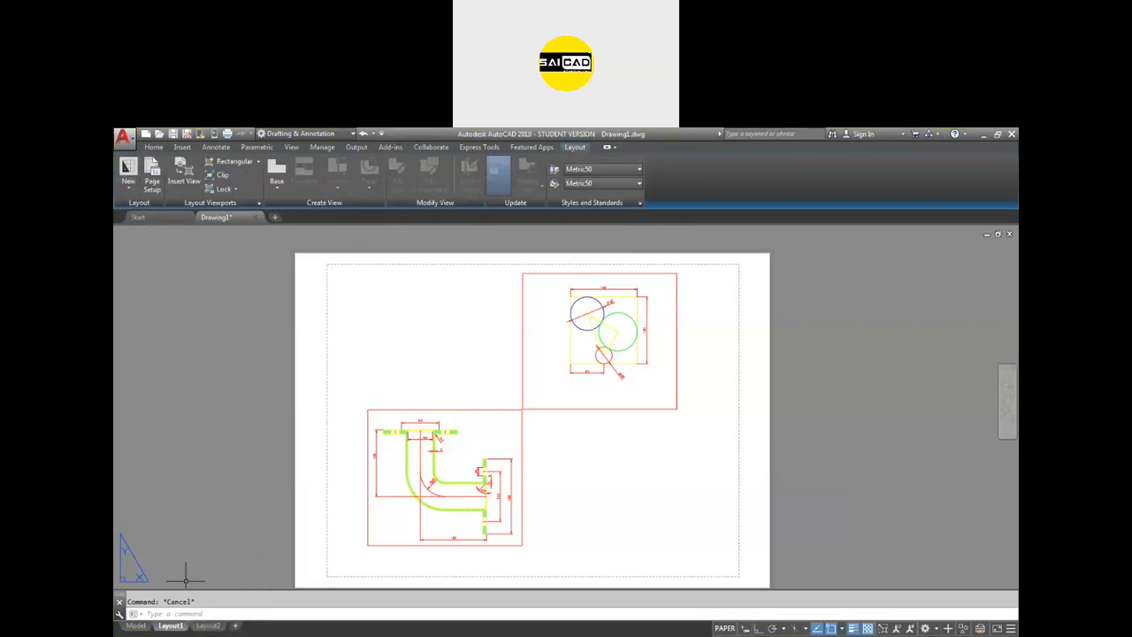
{"action": "left_click", "coordinate": [133, 169]}
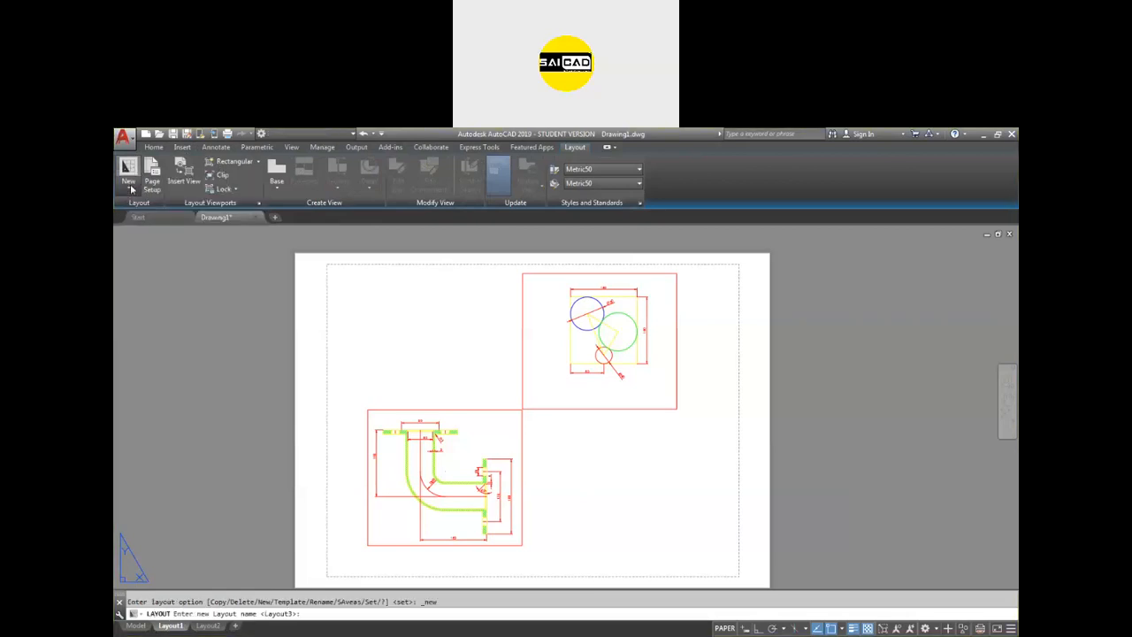
{"action": "left_click", "coordinate": [128, 187]}
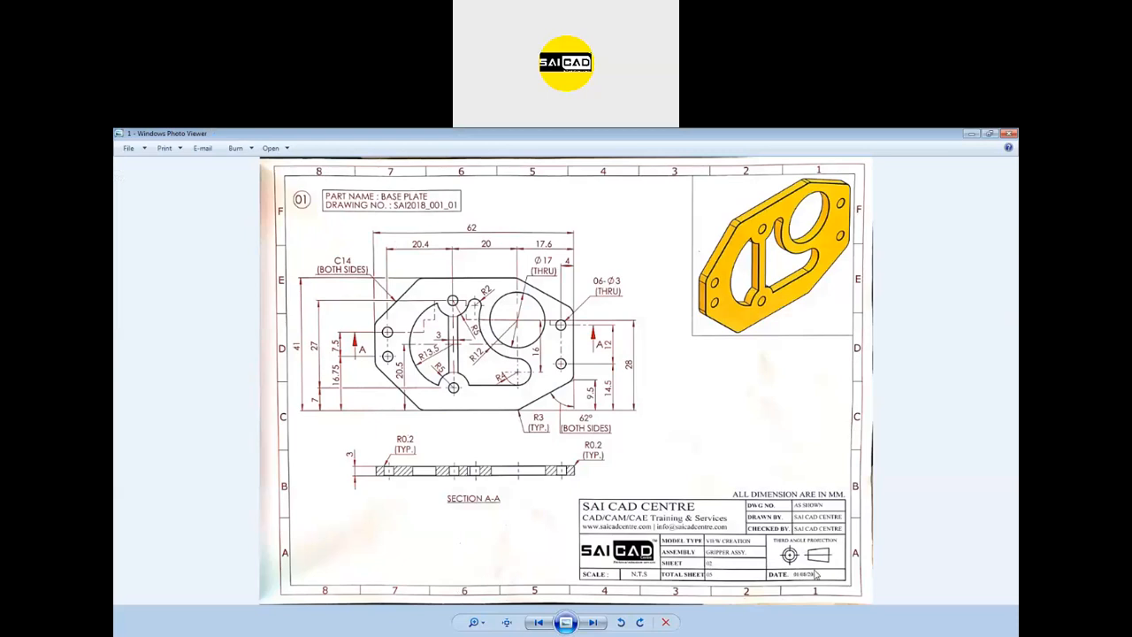
Step: Examine the title block of the base plate reference drawing in Windows Photo Viewer, and close the image
{"action": "scroll", "coordinate": [815, 574], "scroll_direction": "up", "scroll_amount": 5}
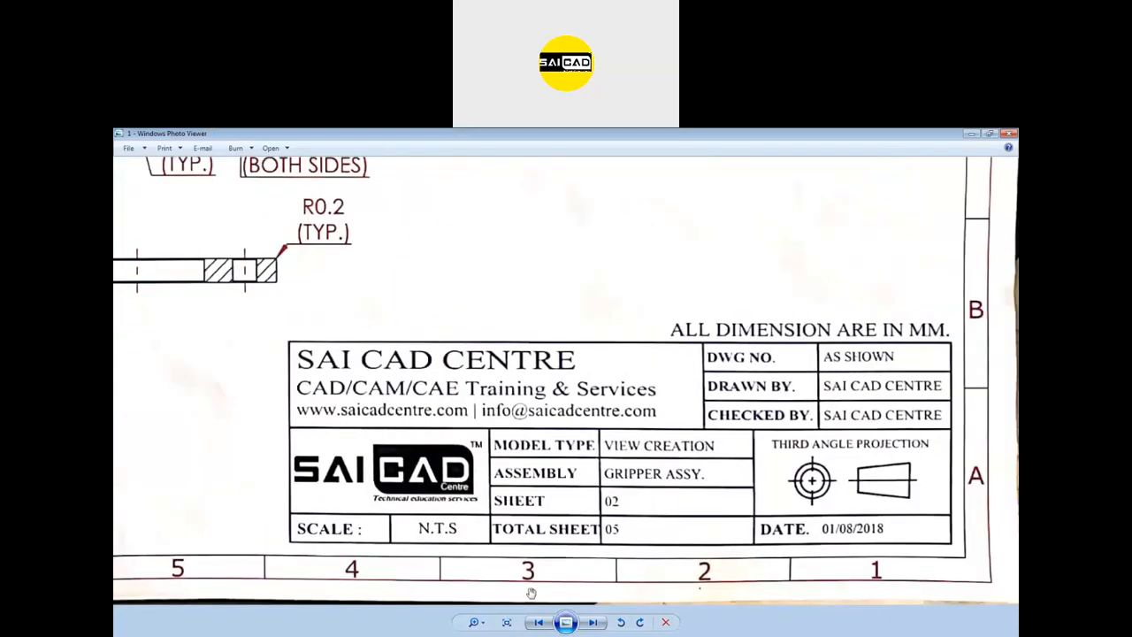
{"action": "scroll", "coordinate": [786, 451], "scroll_direction": "down", "scroll_amount": 2}
{"action": "scroll", "coordinate": [786, 451], "scroll_direction": "down", "scroll_amount": 2}
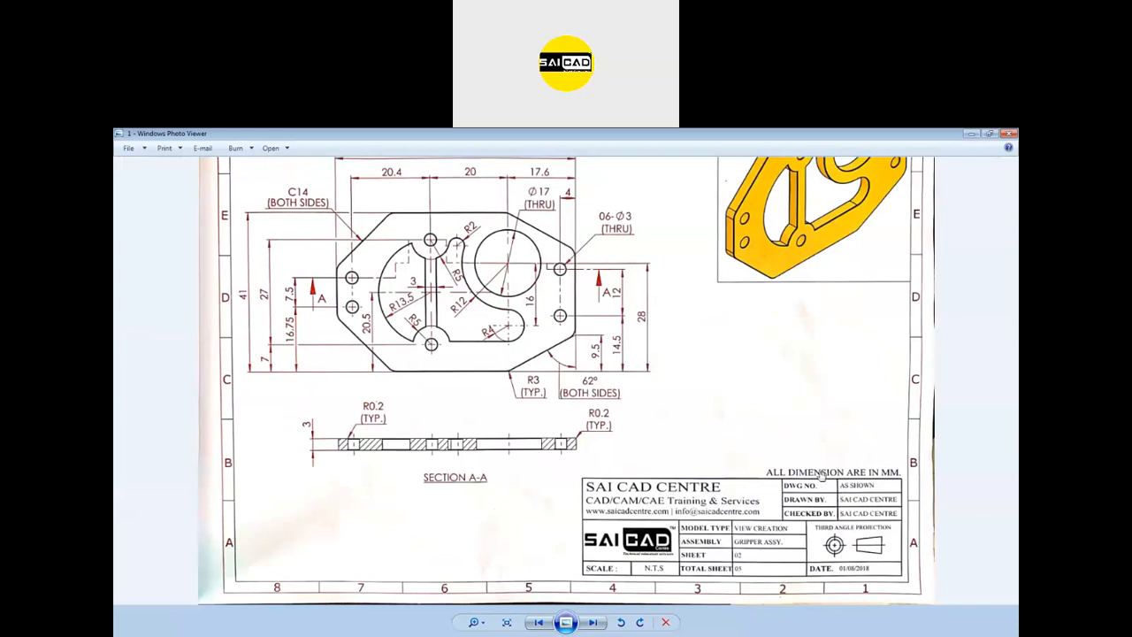
{"action": "left_click", "coordinate": [1009, 133]}
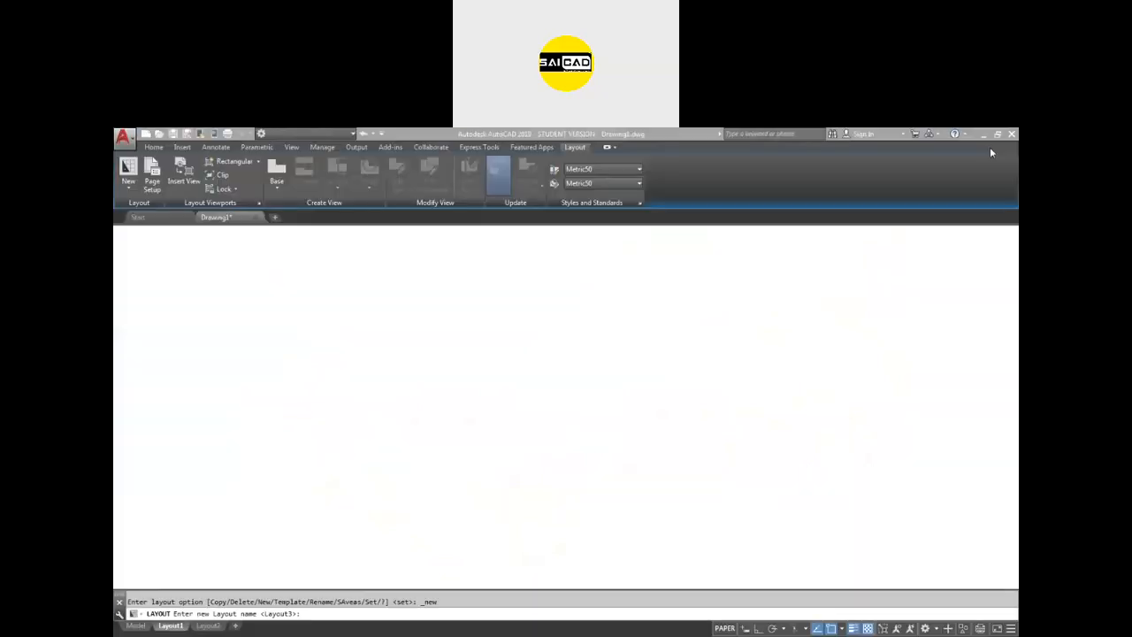
{"action": "left_click", "coordinate": [130, 187]}
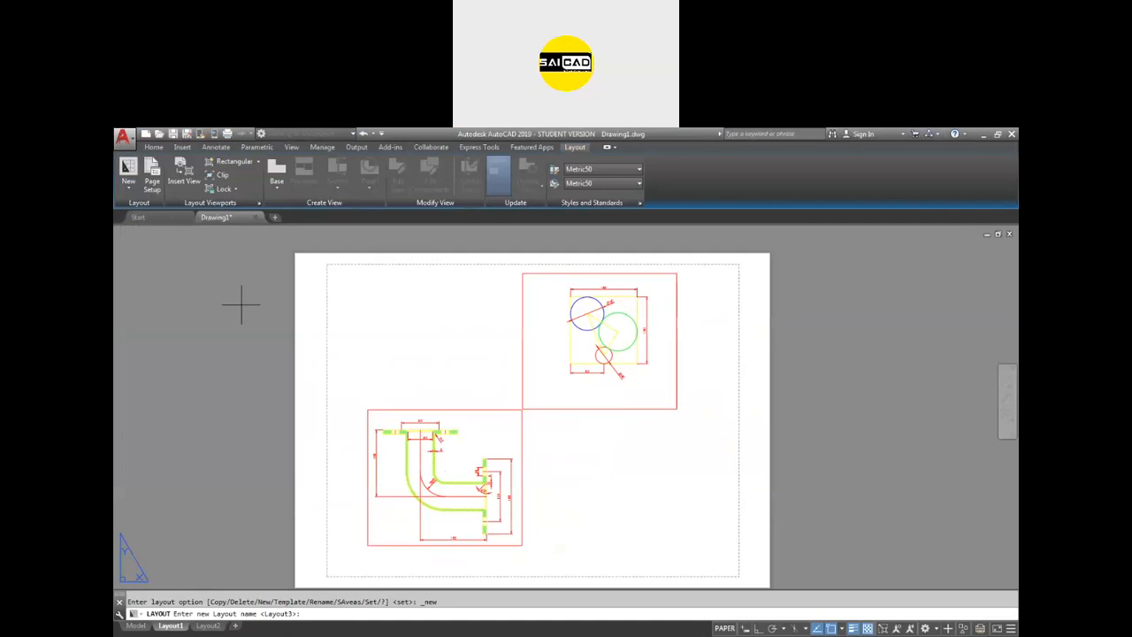
{"action": "scroll", "coordinate": [645, 371], "scroll_direction": "down", "scroll_amount": 2}
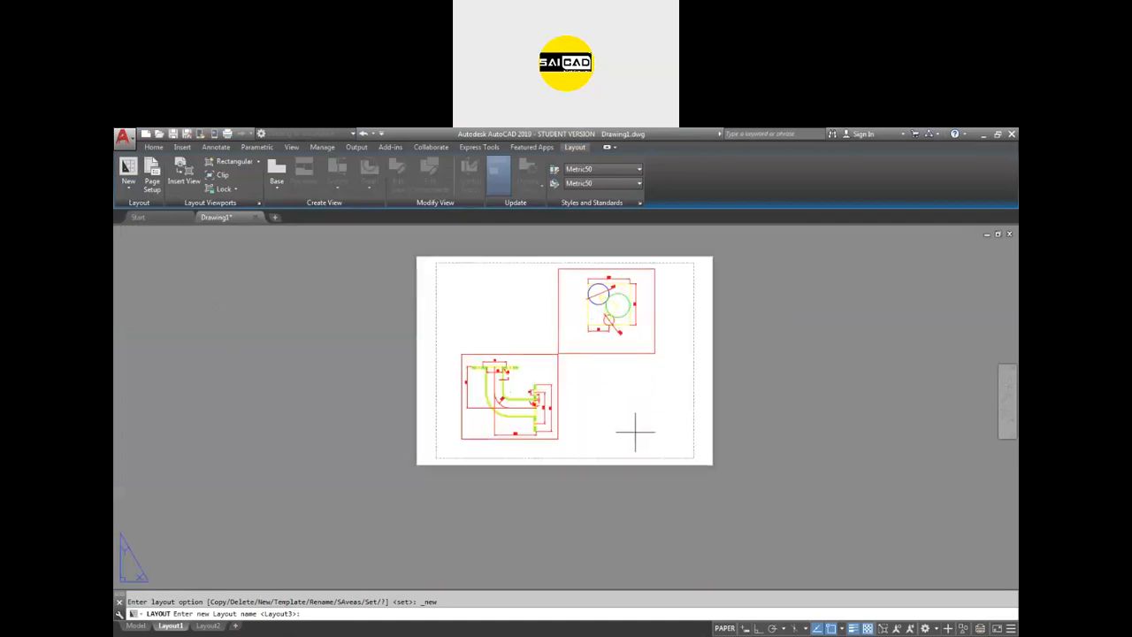
{"action": "left_click", "coordinate": [133, 191]}
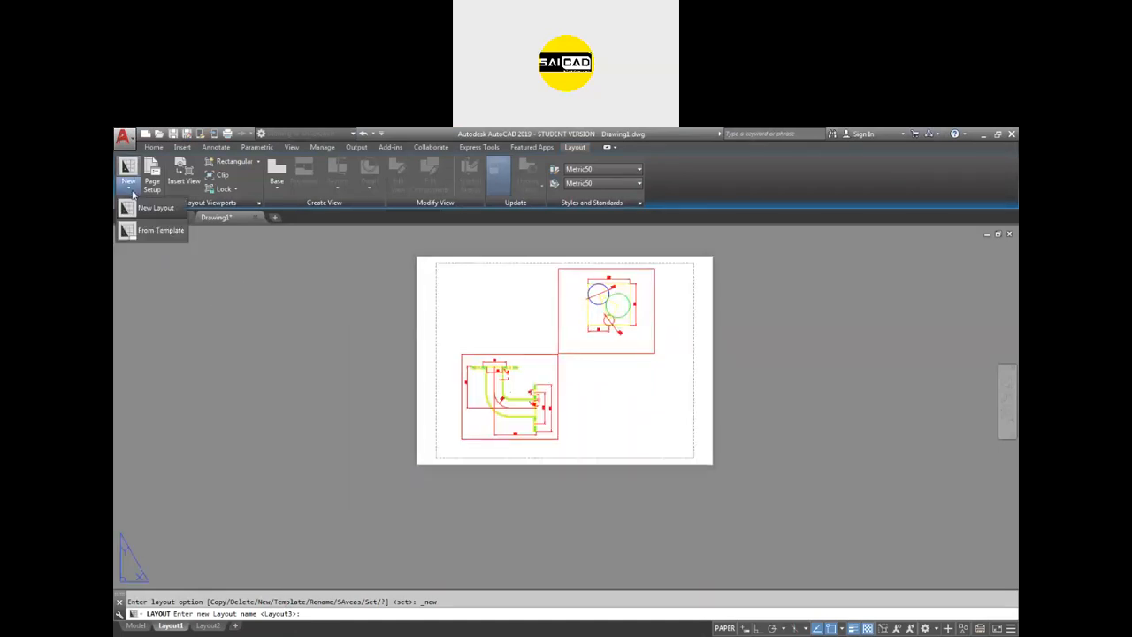
{"action": "left_click", "coordinate": [161, 232]}
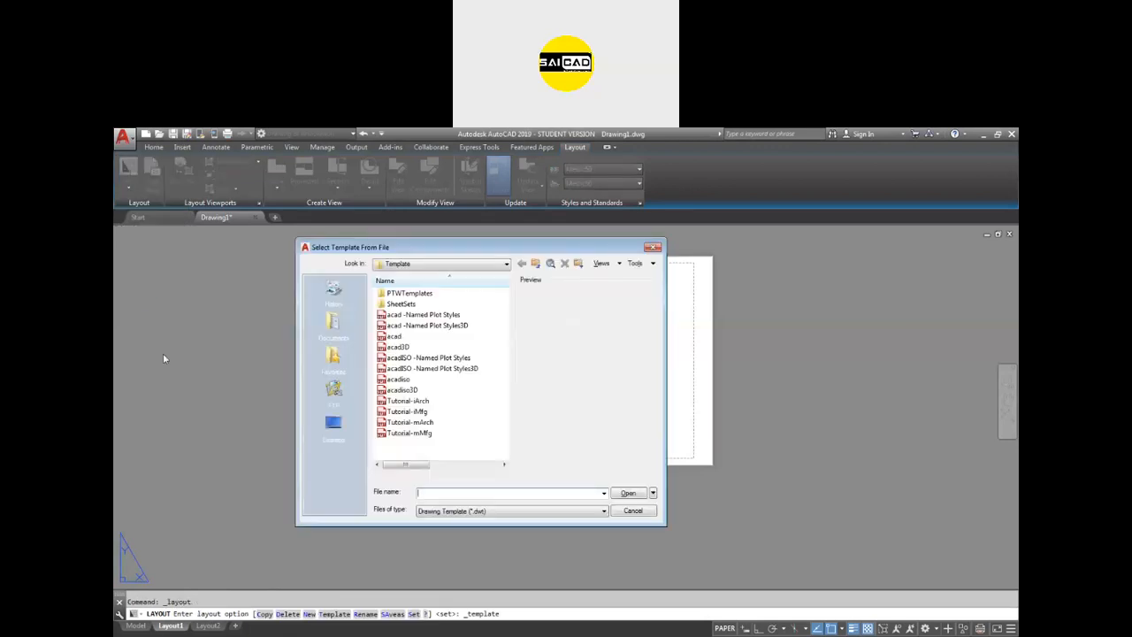
{"action": "left_click", "coordinate": [653, 247]}
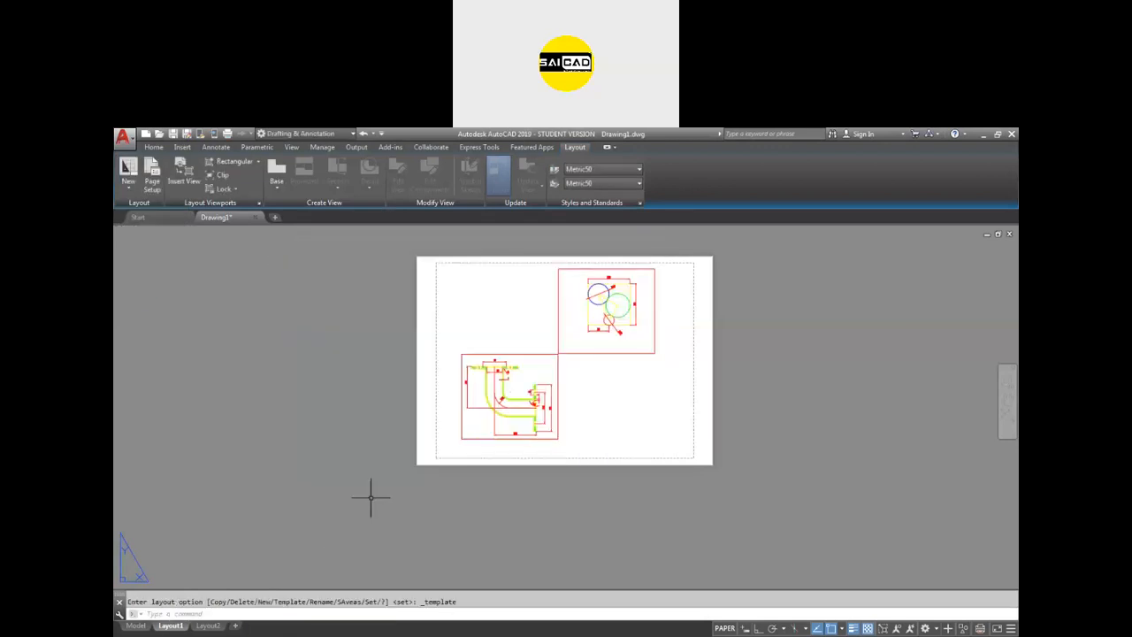
Step: Preview the available layout templates and insert the ISO A1 Layout from the Tutorial-mMfg template
{"action": "right_click", "coordinate": [203, 626]}
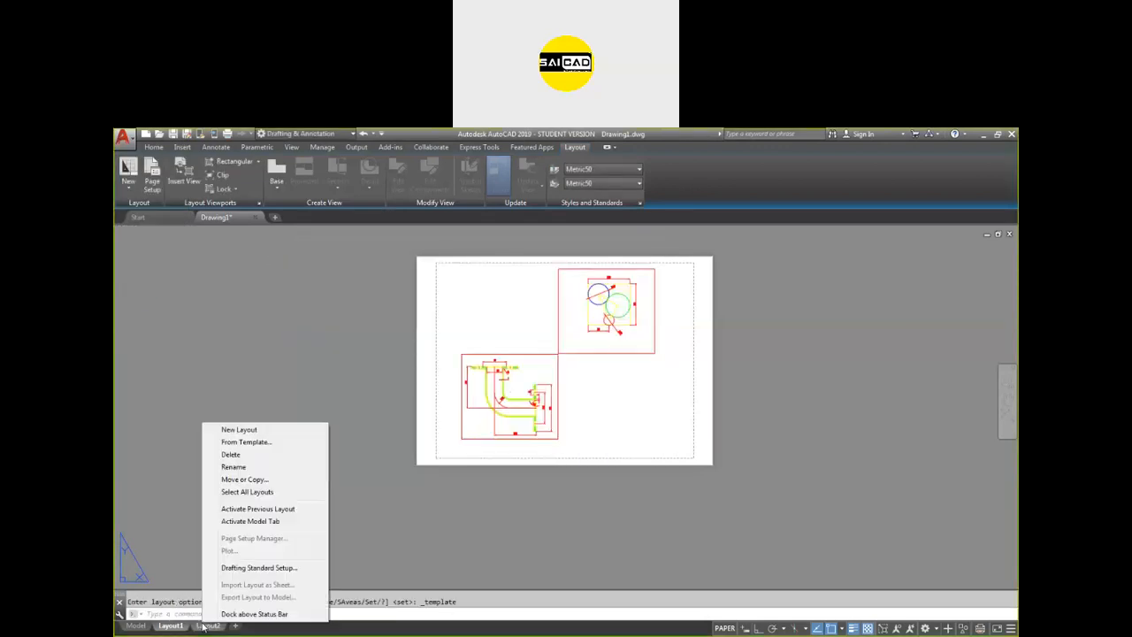
{"action": "left_click", "coordinate": [241, 442]}
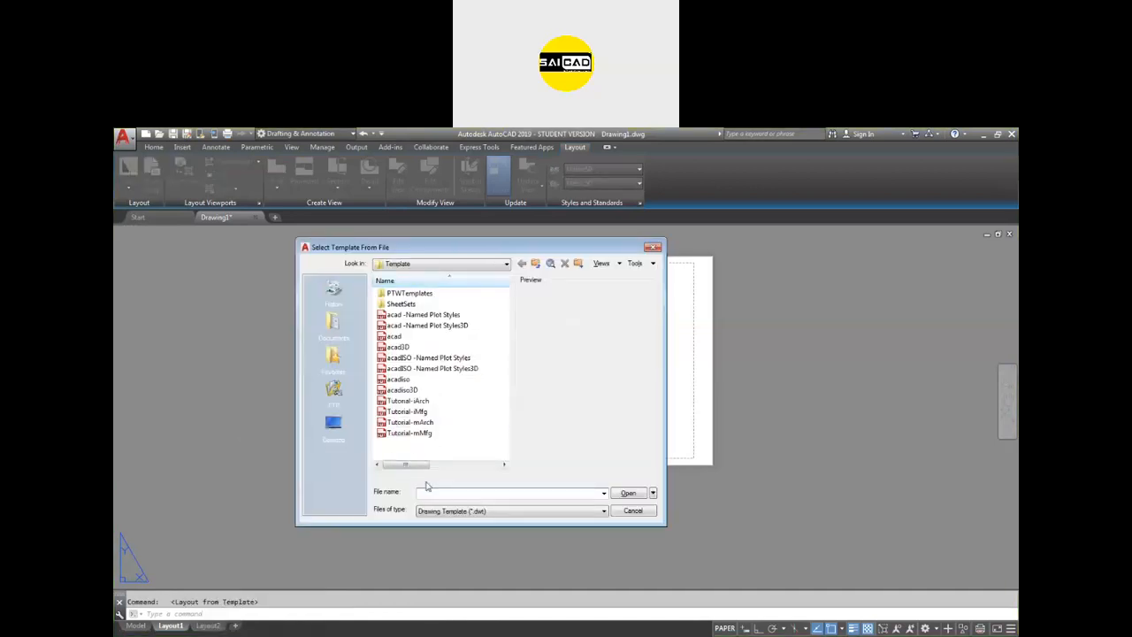
{"action": "left_click", "coordinate": [429, 368]}
{"action": "left_click", "coordinate": [402, 390]}
{"action": "left_click", "coordinate": [407, 401]}
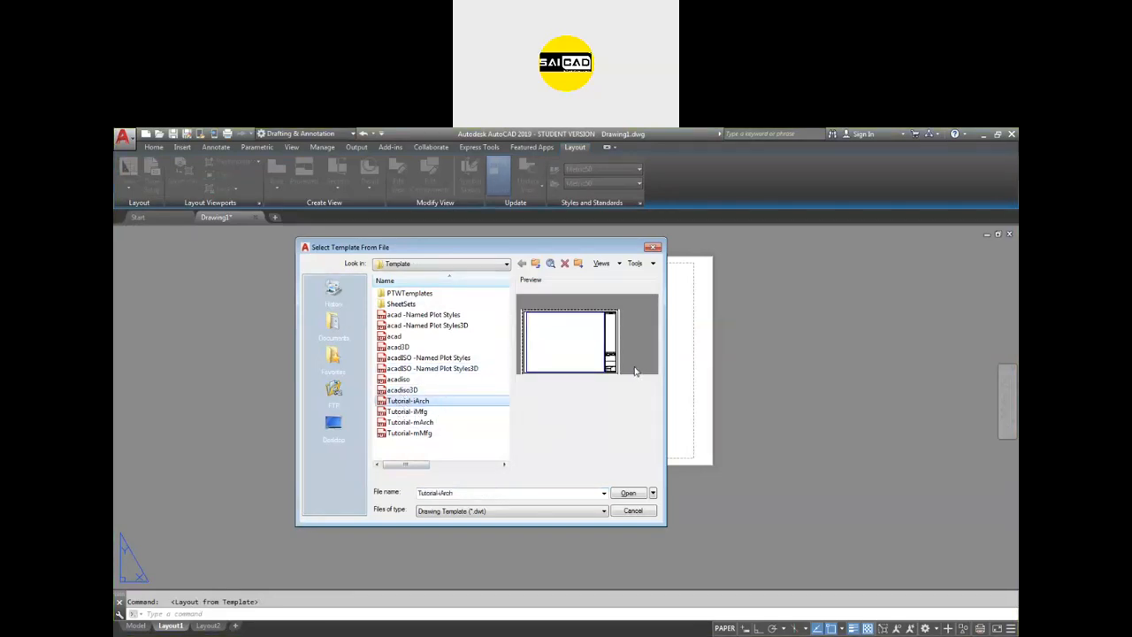
{"action": "left_click", "coordinate": [429, 412]}
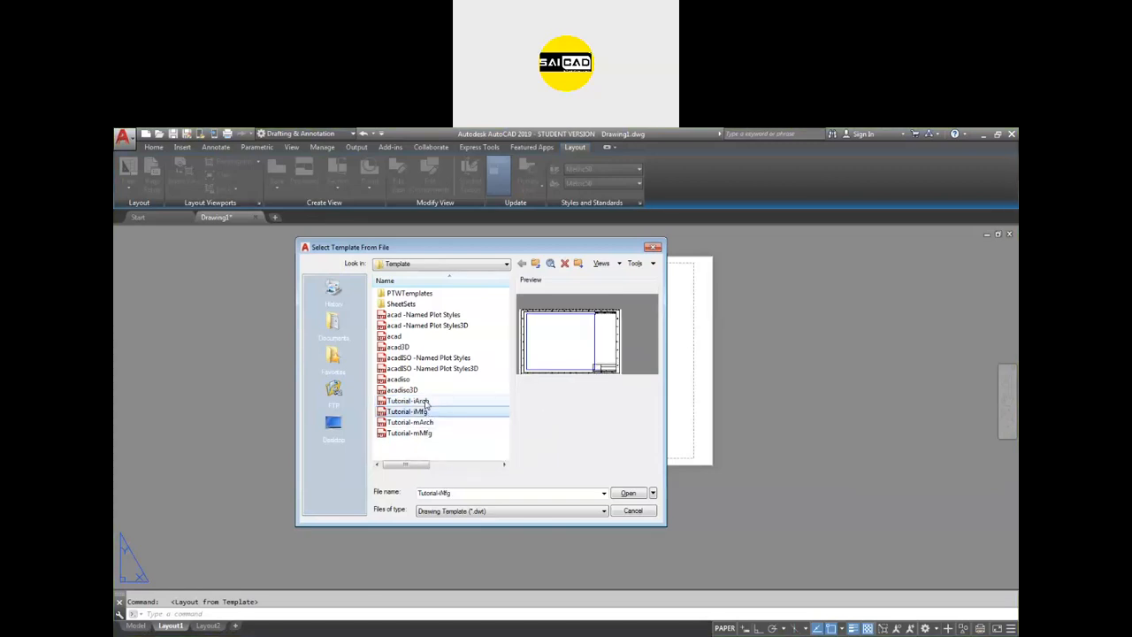
{"action": "left_click", "coordinate": [427, 403]}
{"action": "left_click", "coordinate": [423, 412]}
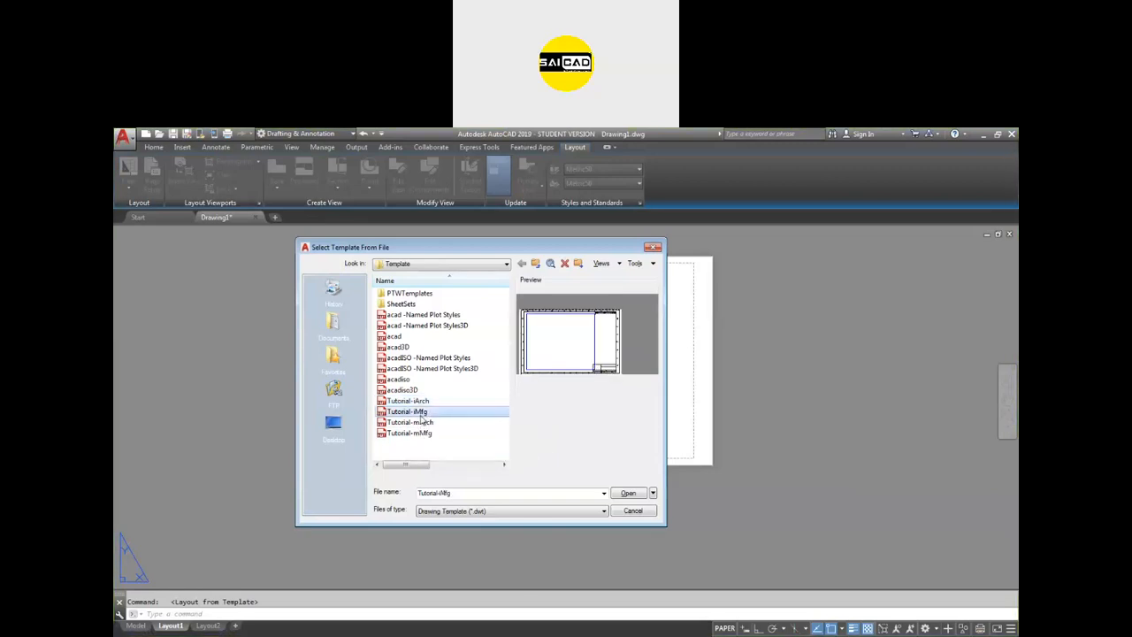
{"action": "left_click", "coordinate": [423, 422]}
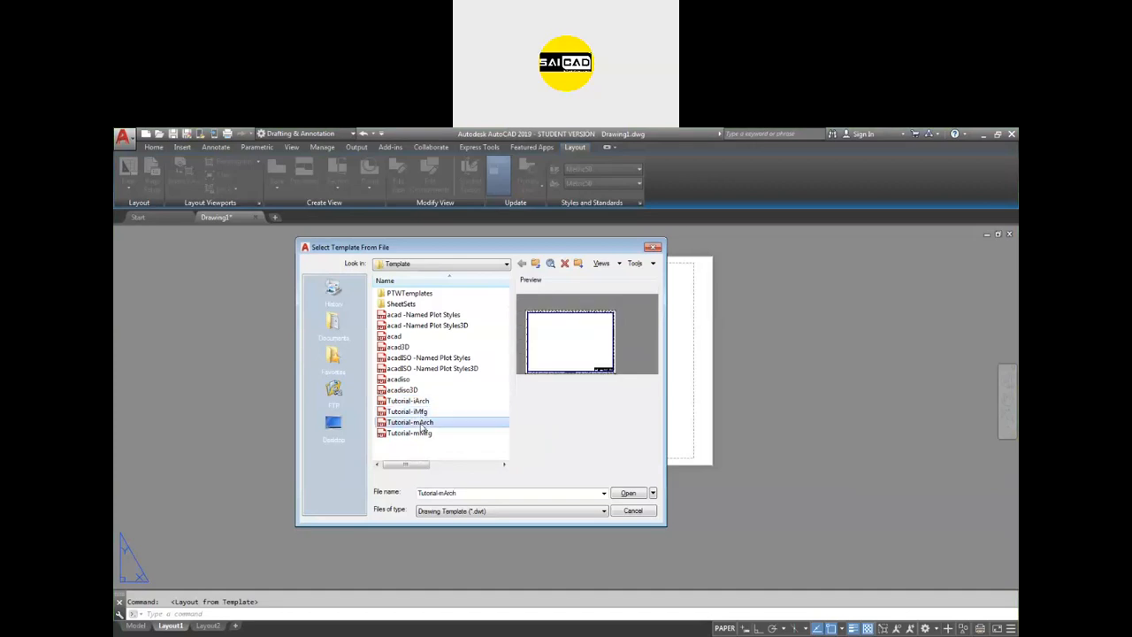
{"action": "left_click", "coordinate": [424, 435]}
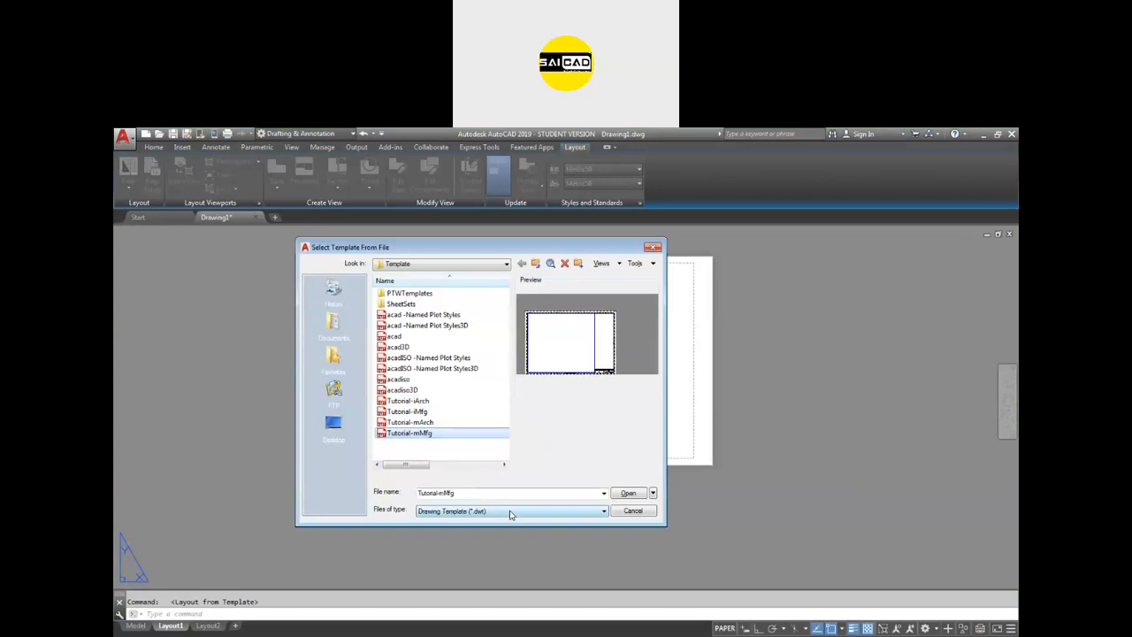
{"action": "left_click", "coordinate": [628, 493]}
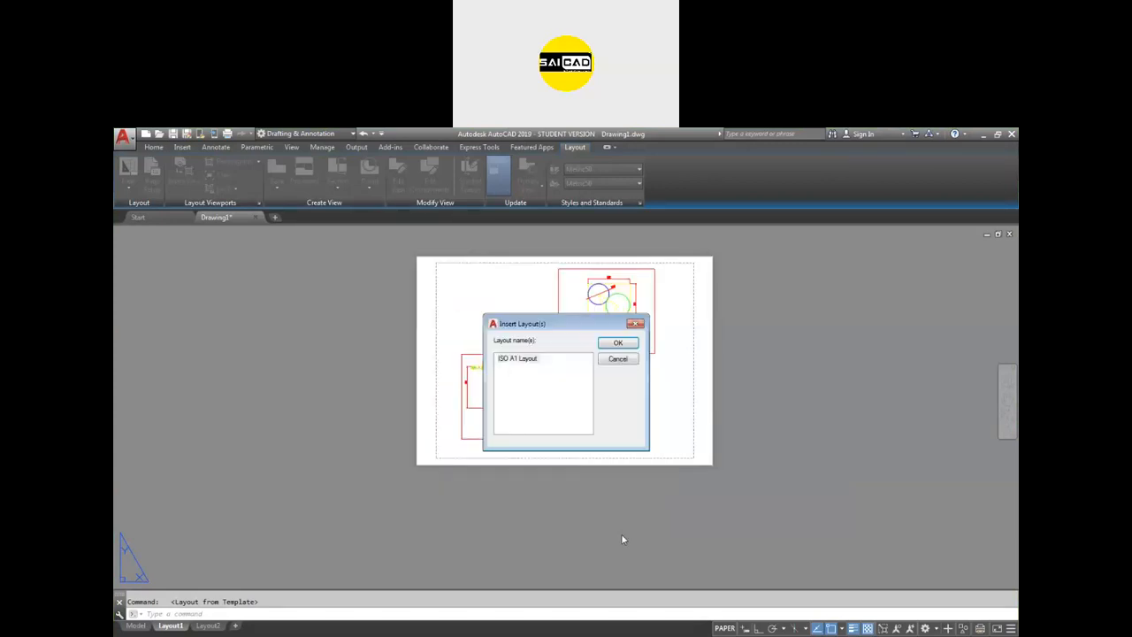
{"action": "left_click", "coordinate": [620, 344]}
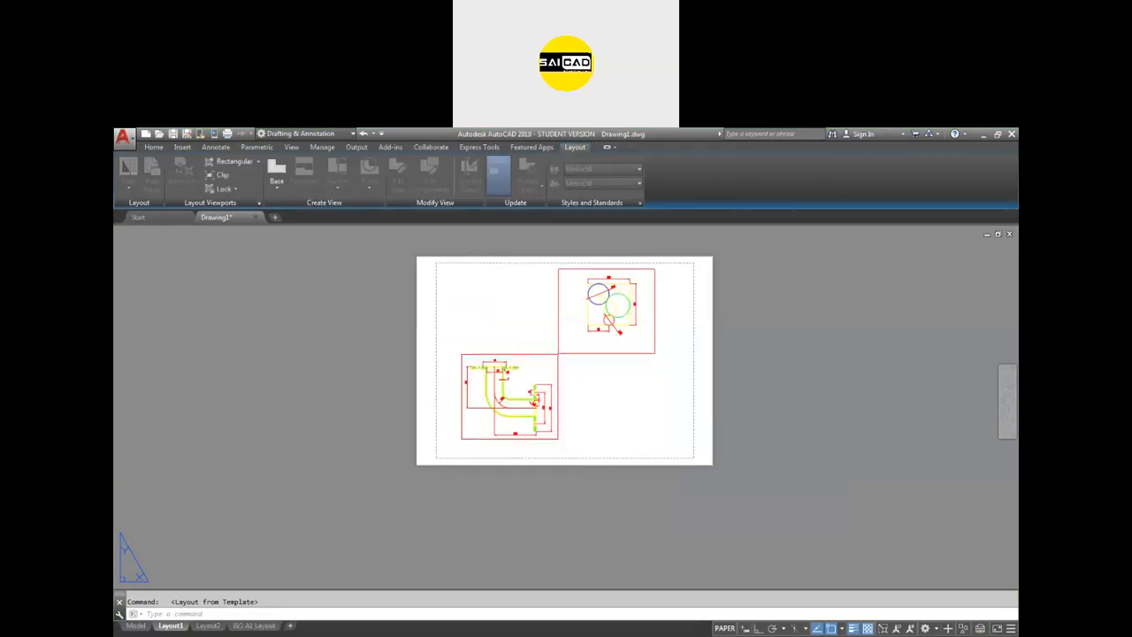
Step: Open the ISO A1 Layout and examine the fields of its title block and the sheet border
{"action": "left_click", "coordinate": [256, 625]}
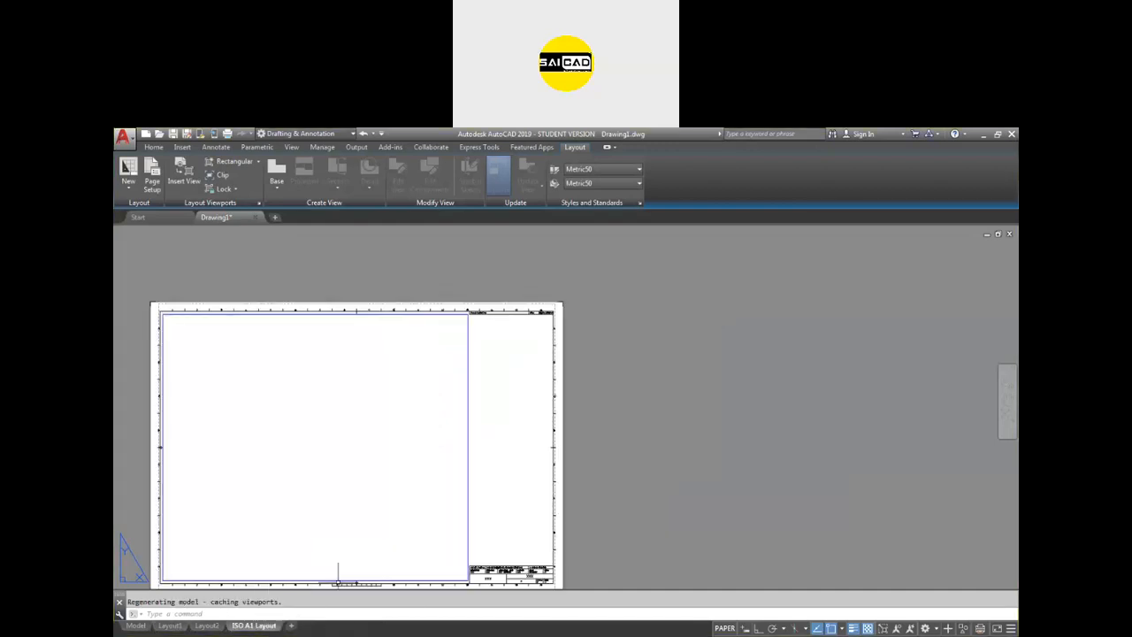
{"action": "scroll", "coordinate": [719, 297], "scroll_direction": "down", "scroll_amount": 2}
{"action": "middle_click_drag", "start_coordinate": [548, 422], "coordinate": [611, 371]}
{"action": "scroll", "coordinate": [623, 382], "scroll_direction": "up", "scroll_amount": 2}
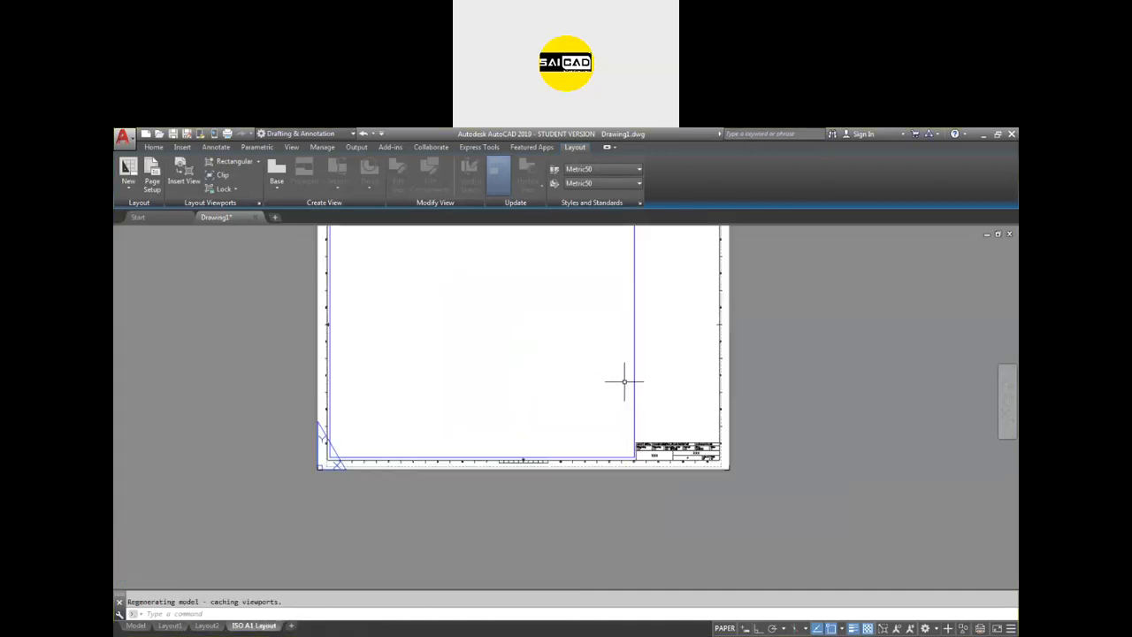
{"action": "scroll", "coordinate": [612, 399], "scroll_direction": "down", "scroll_amount": 1}
{"action": "scroll", "coordinate": [655, 434], "scroll_direction": "up", "scroll_amount": 5}
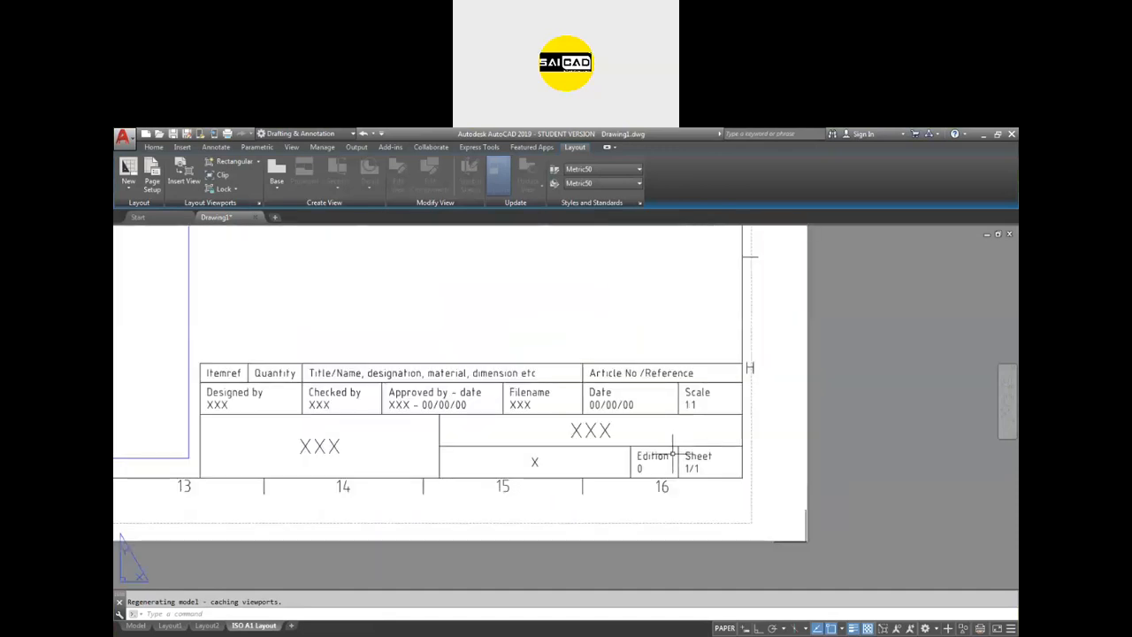
{"action": "scroll", "coordinate": [758, 425], "scroll_direction": "down", "scroll_amount": 2}
{"action": "scroll", "coordinate": [556, 439], "scroll_direction": "up", "scroll_amount": 2}
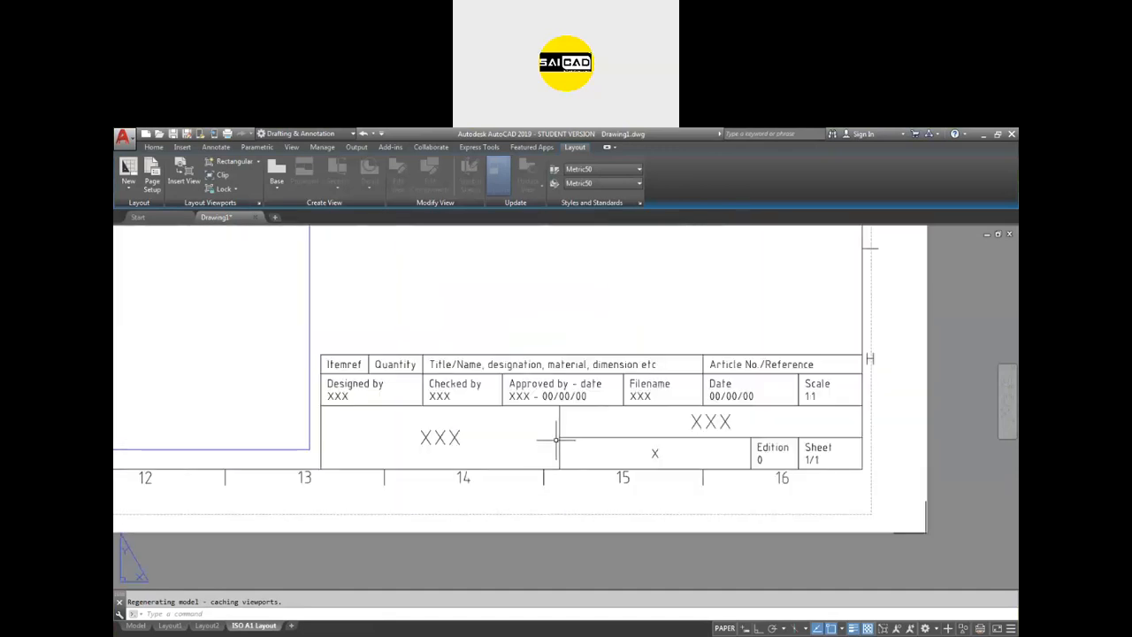
{"action": "scroll", "coordinate": [806, 486], "scroll_direction": "down", "scroll_amount": 3}
{"action": "scroll", "coordinate": [292, 477], "scroll_direction": "up", "scroll_amount": 2}
{"action": "scroll", "coordinate": [505, 480], "scroll_direction": "down", "scroll_amount": 6}
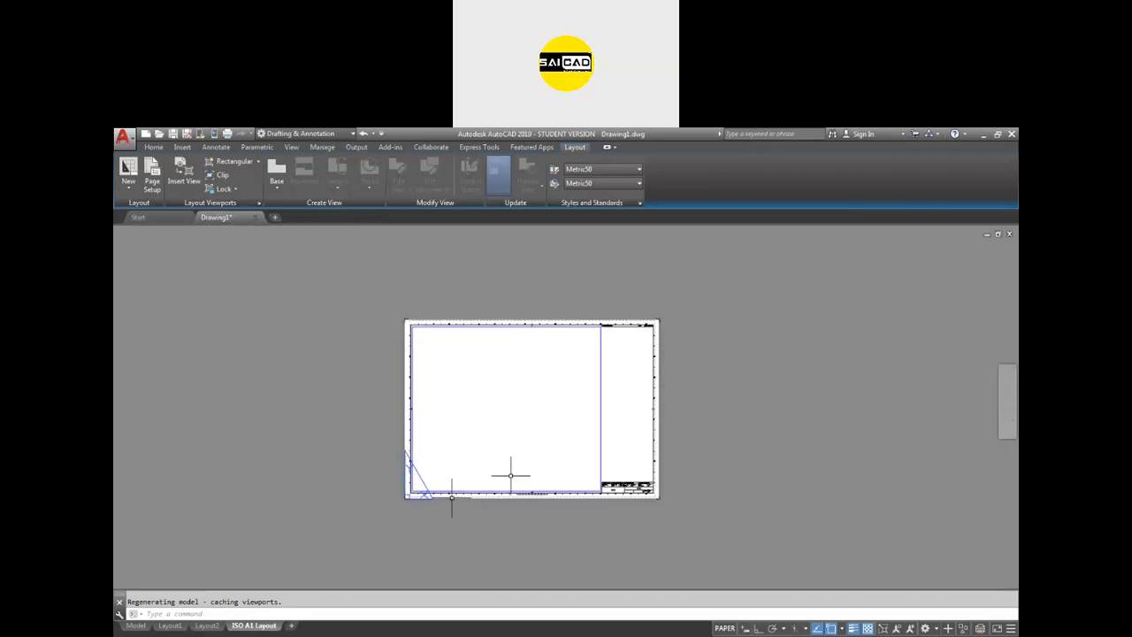
Step: Delete the template's existing viewport from the ISO A1 Layout, keeping the border and title block
{"action": "scroll", "coordinate": [549, 455], "scroll_direction": "up", "scroll_amount": 2}
{"action": "left_click", "coordinate": [670, 341]}
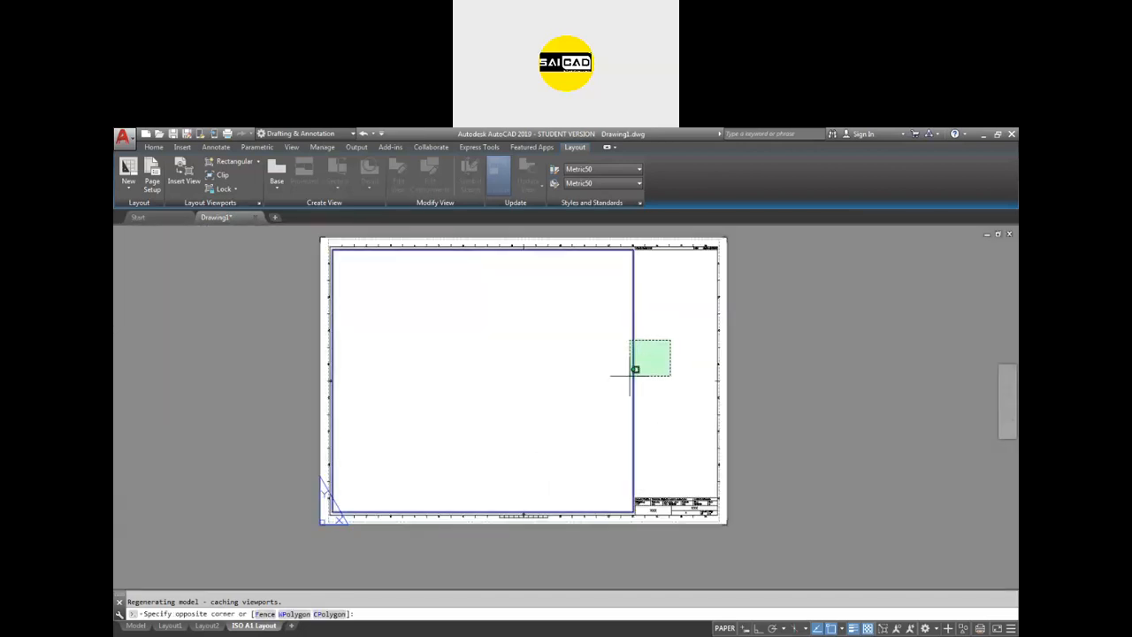
{"action": "left_click", "coordinate": [637, 366]}
{"action": "key", "text": "Delete"}
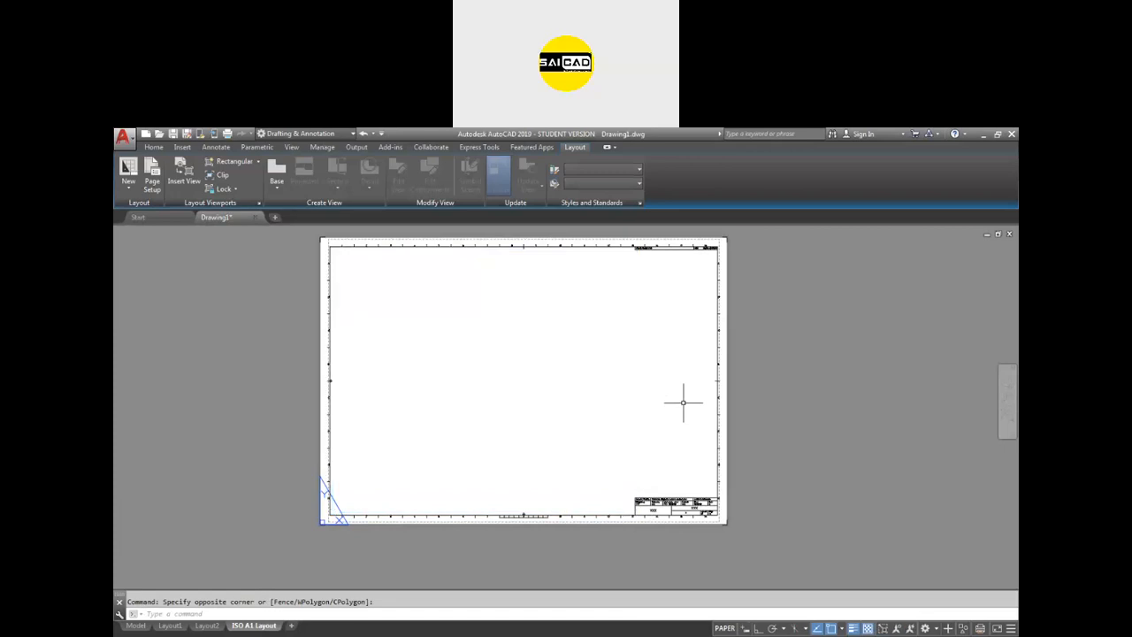
Step: Review the two viewports on Layout1 and return to the ISO A1 Layout
{"action": "left_click", "coordinate": [170, 625]}
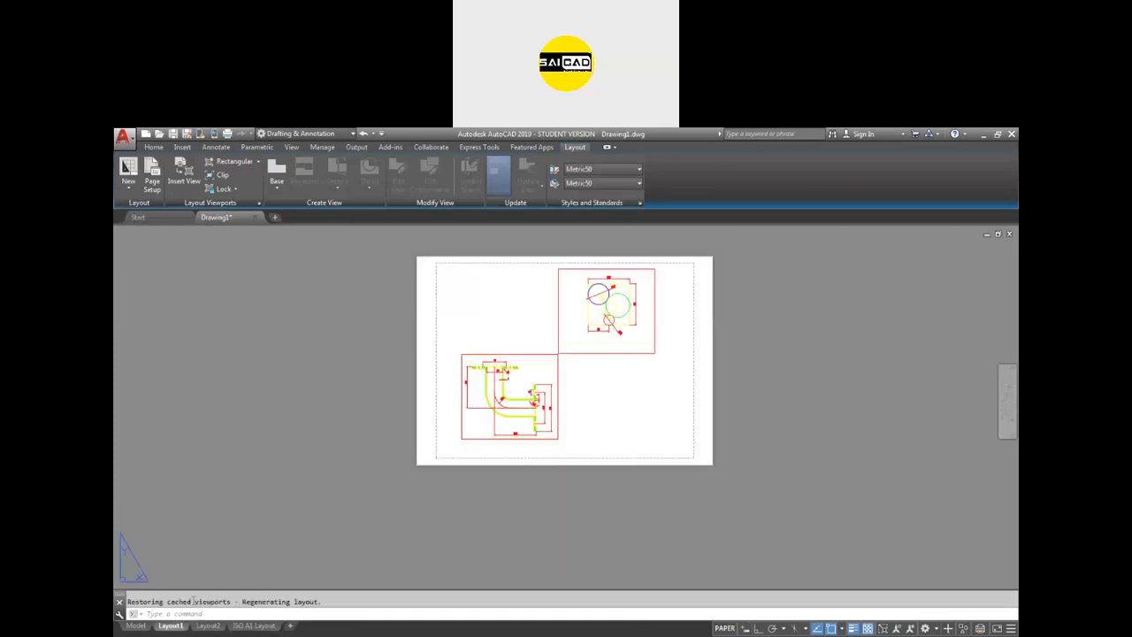
{"action": "left_click", "coordinate": [639, 359]}
{"action": "left_click", "coordinate": [613, 338]}
{"action": "left_click", "coordinate": [567, 400]}
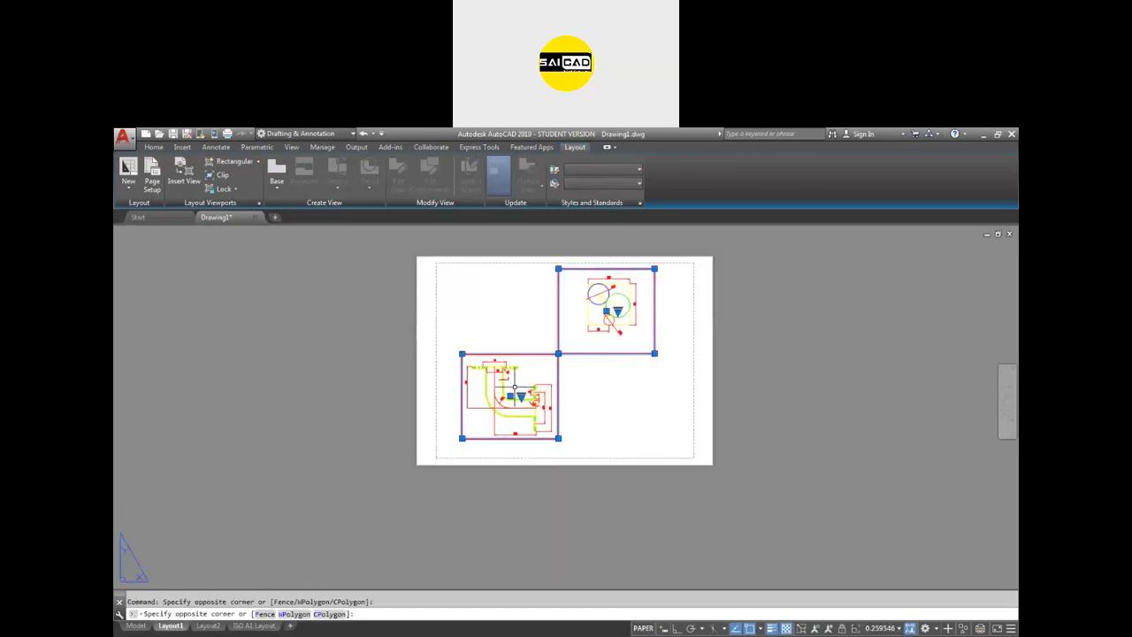
{"action": "key", "text": "Escape"}
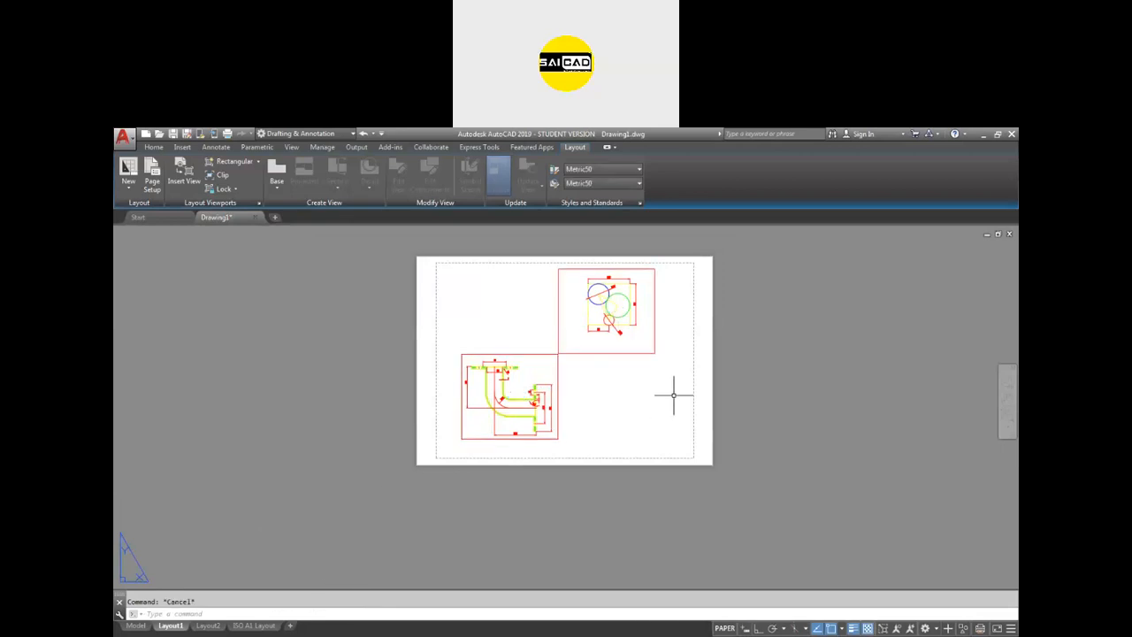
{"action": "left_click", "coordinate": [253, 625]}
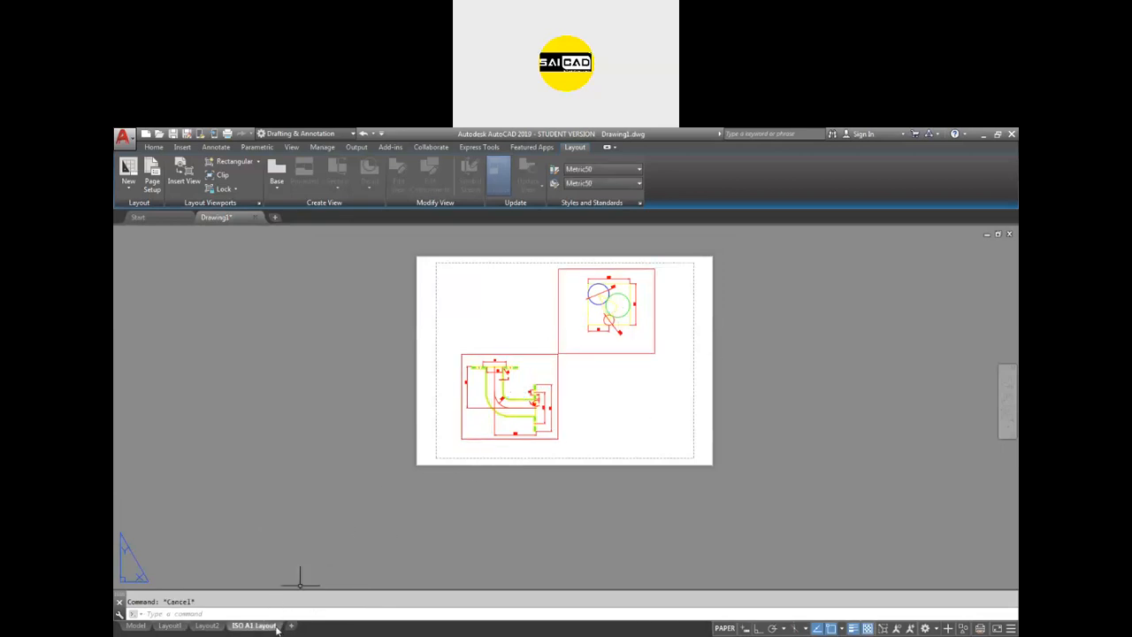
{"action": "left_click", "coordinate": [508, 381]}
{"action": "scroll", "coordinate": [422, 392], "scroll_direction": "down", "scroll_amount": 5}
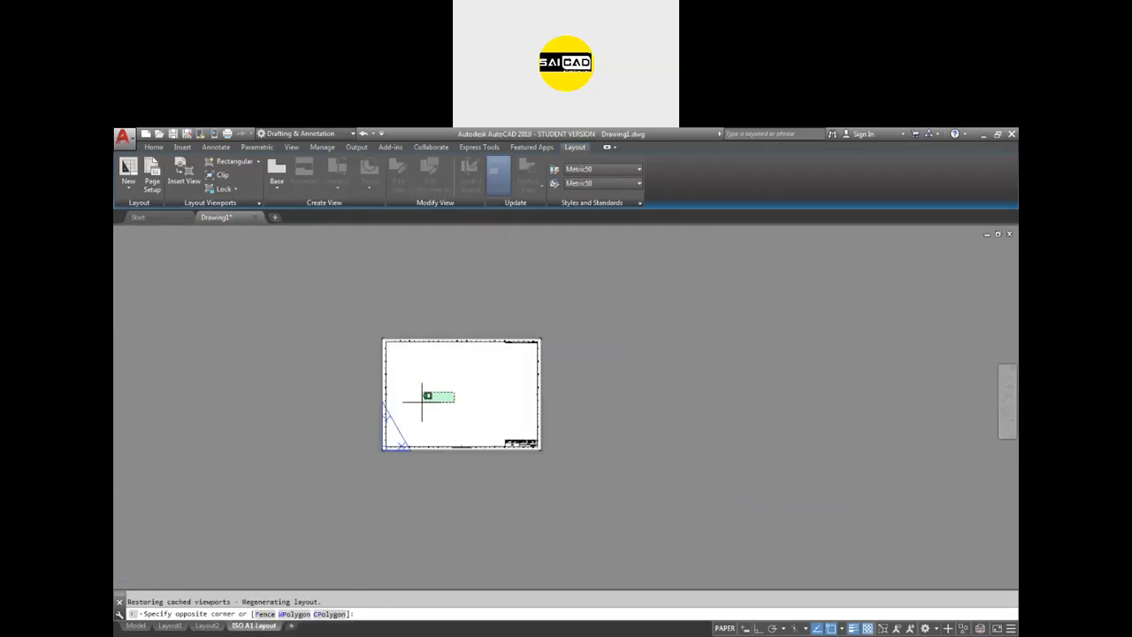
{"action": "scroll", "coordinate": [422, 387], "scroll_direction": "up", "scroll_amount": 5}
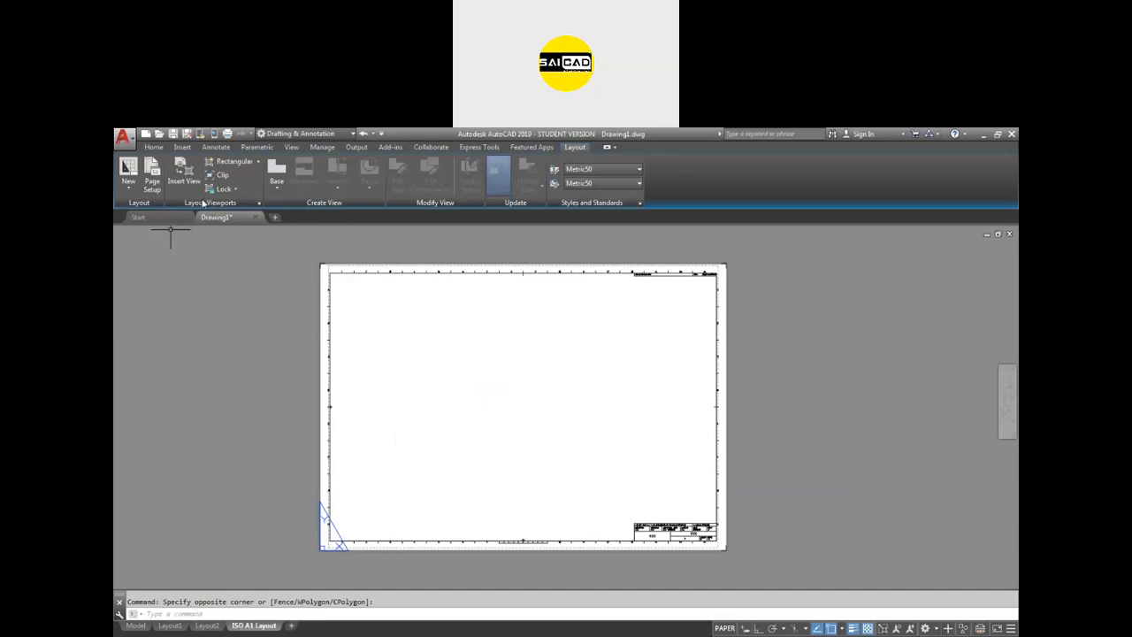
Step: Create a rectangular viewport covering the left half of the ISO A1 sheet, inside its border
{"action": "left_click", "coordinate": [257, 162]}
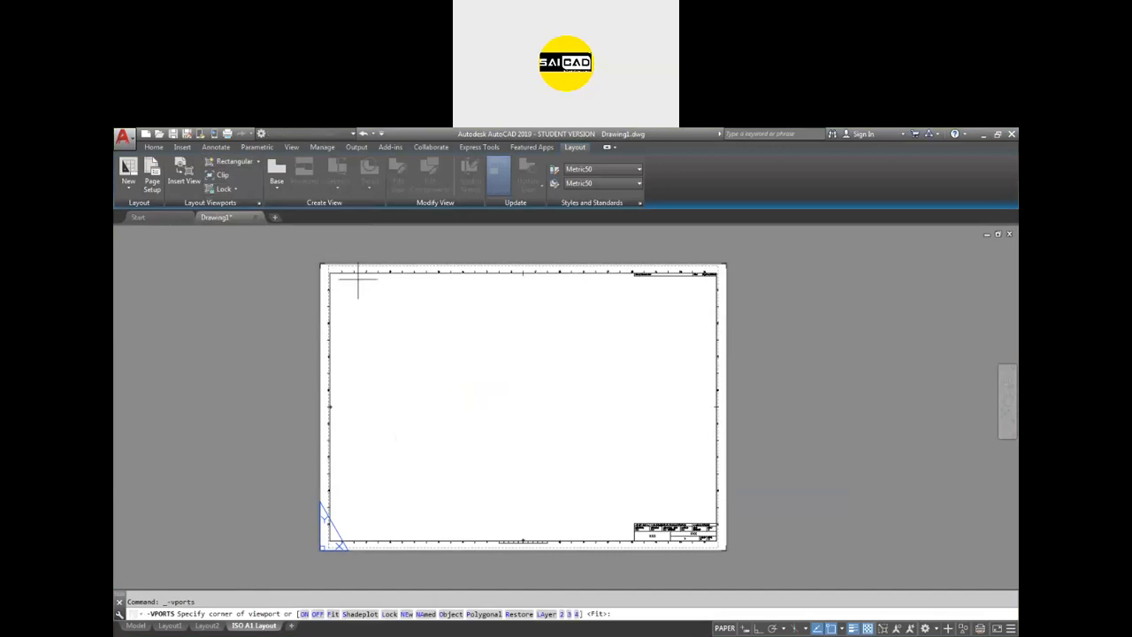
{"action": "left_click", "coordinate": [329, 273]}
{"action": "left_click", "coordinate": [522, 540]}
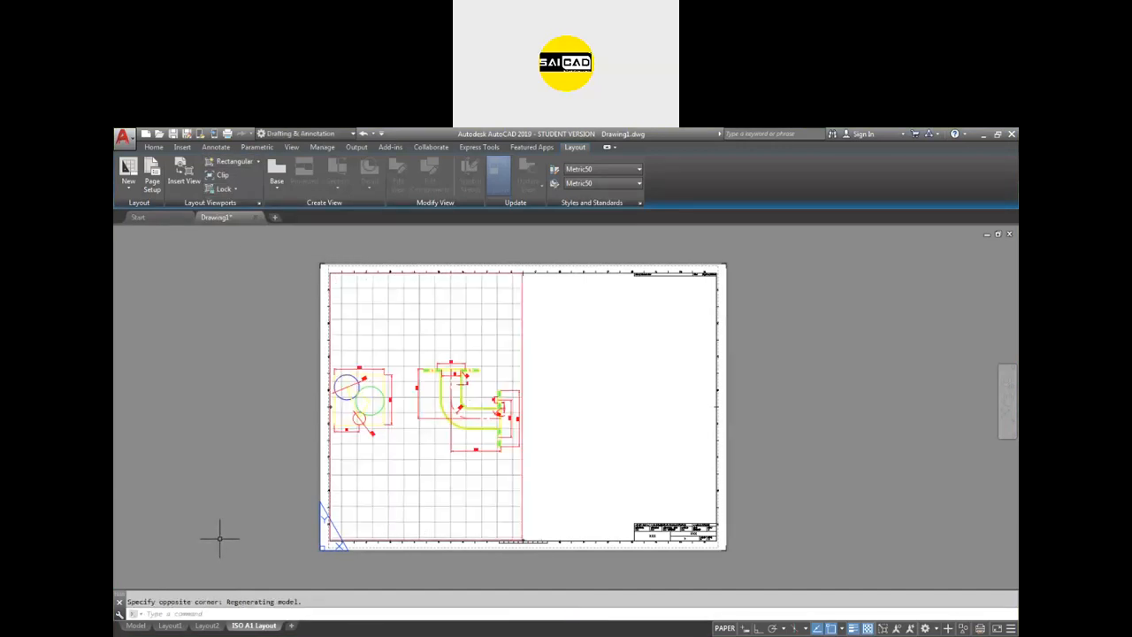
Step: Frame only the pipe elbow in the left viewport, turn its grid off and return to paper space
{"action": "double_click", "coordinate": [422, 460]}
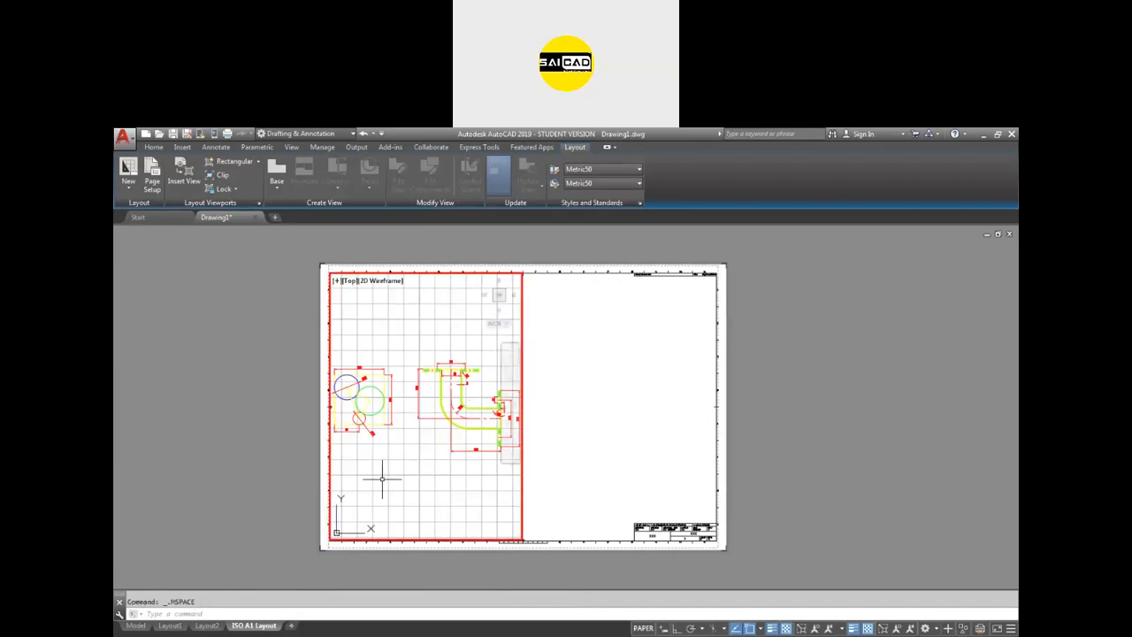
{"action": "mouse_move", "coordinate": [464, 391]}
{"action": "middle_mouse_down"}
{"action": "mouse_move", "coordinate": [381, 436]}
{"action": "mouse_move", "coordinate": [397, 419]}
{"action": "middle_mouse_up"}
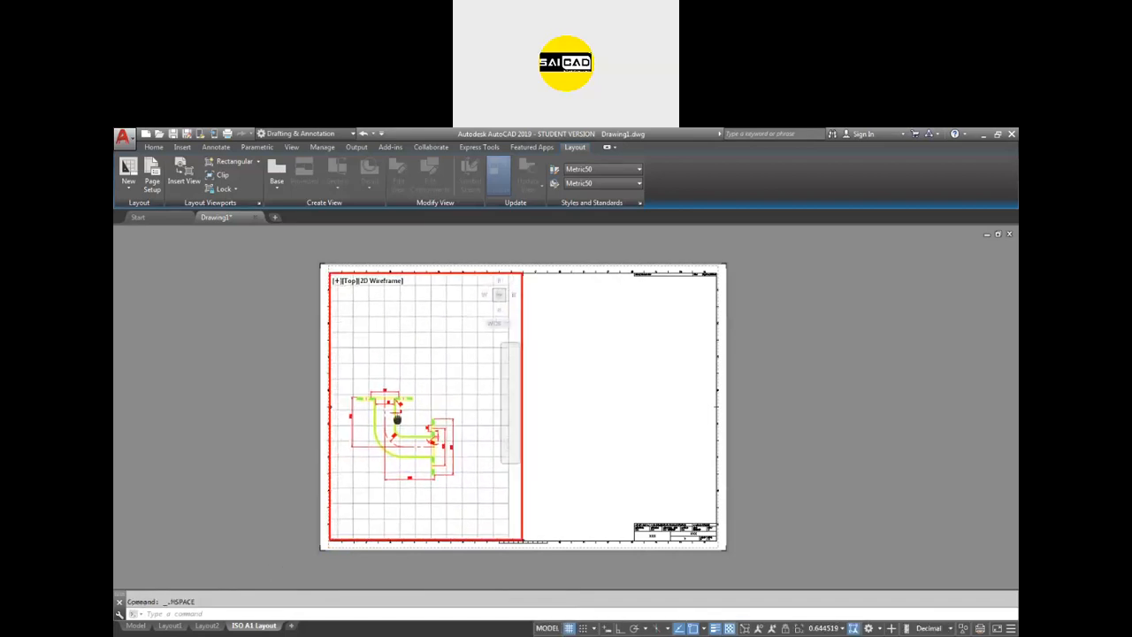
{"action": "left_click", "coordinate": [568, 628]}
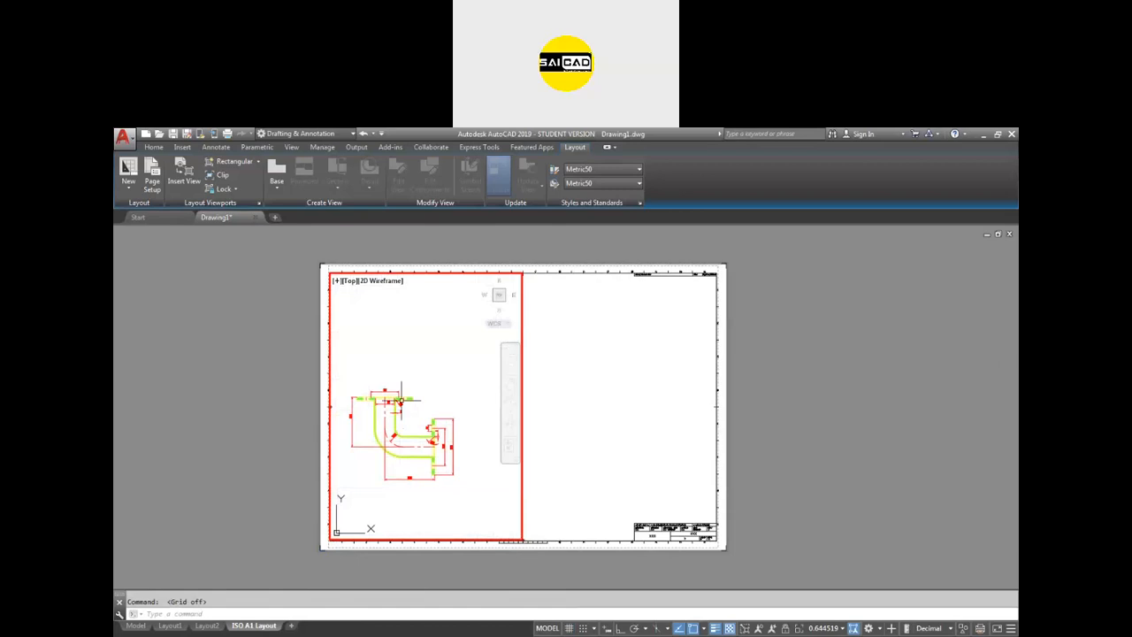
{"action": "middle_click_drag", "start_coordinate": [425, 431], "coordinate": [436, 422]}
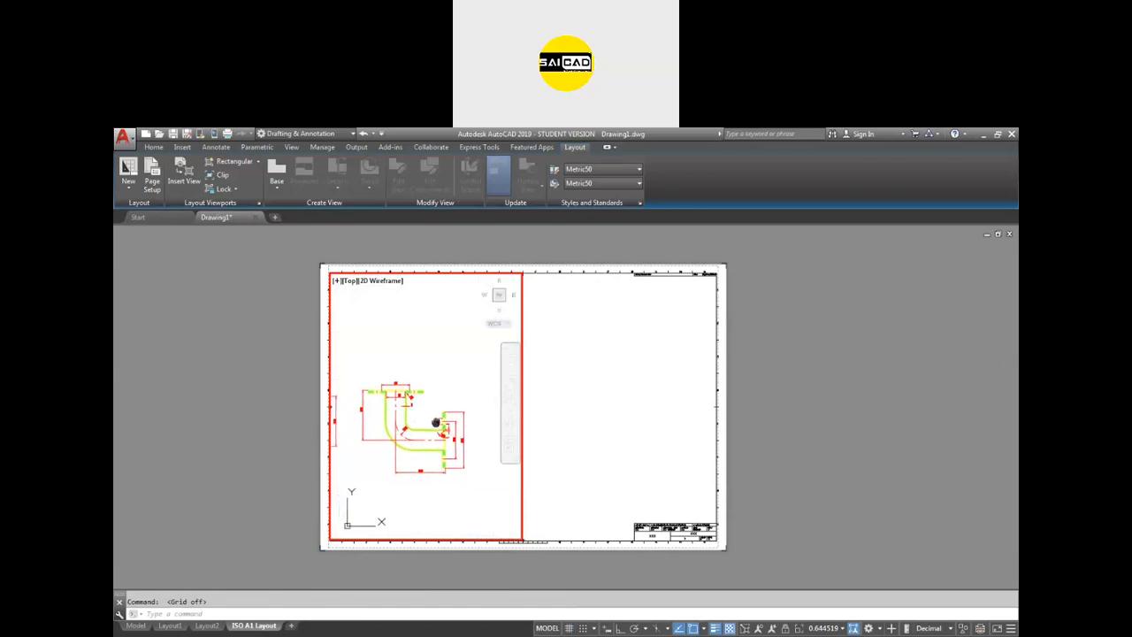
{"action": "scroll", "coordinate": [432, 416], "scroll_direction": "up", "scroll_amount": 2}
{"action": "scroll", "coordinate": [427, 415], "scroll_direction": "down", "scroll_amount": 1}
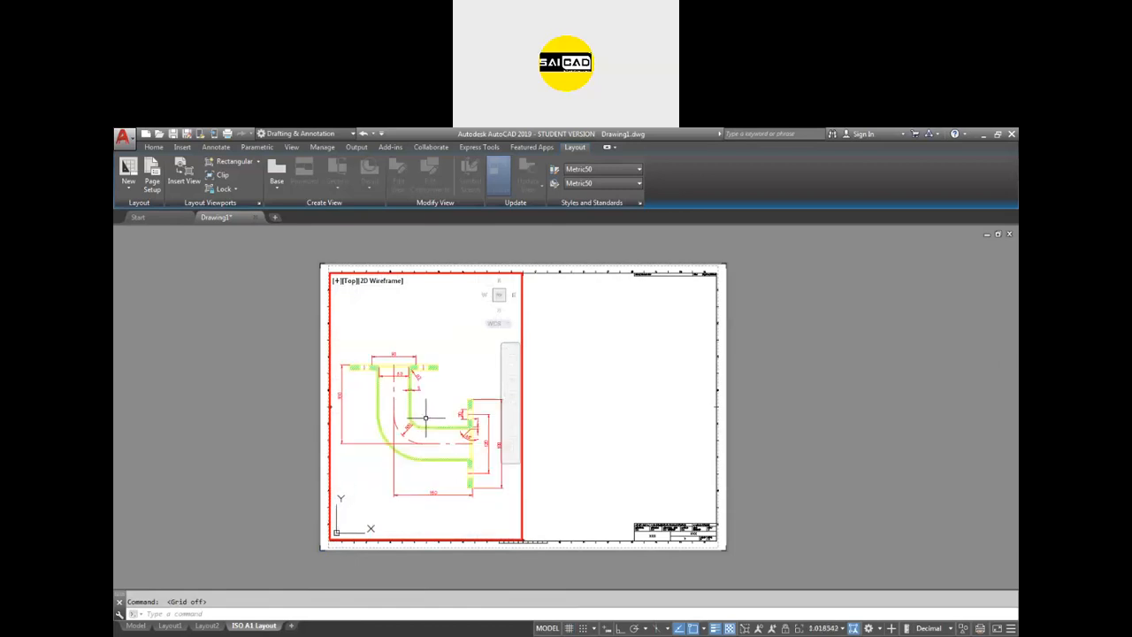
{"action": "double_click", "coordinate": [594, 426]}
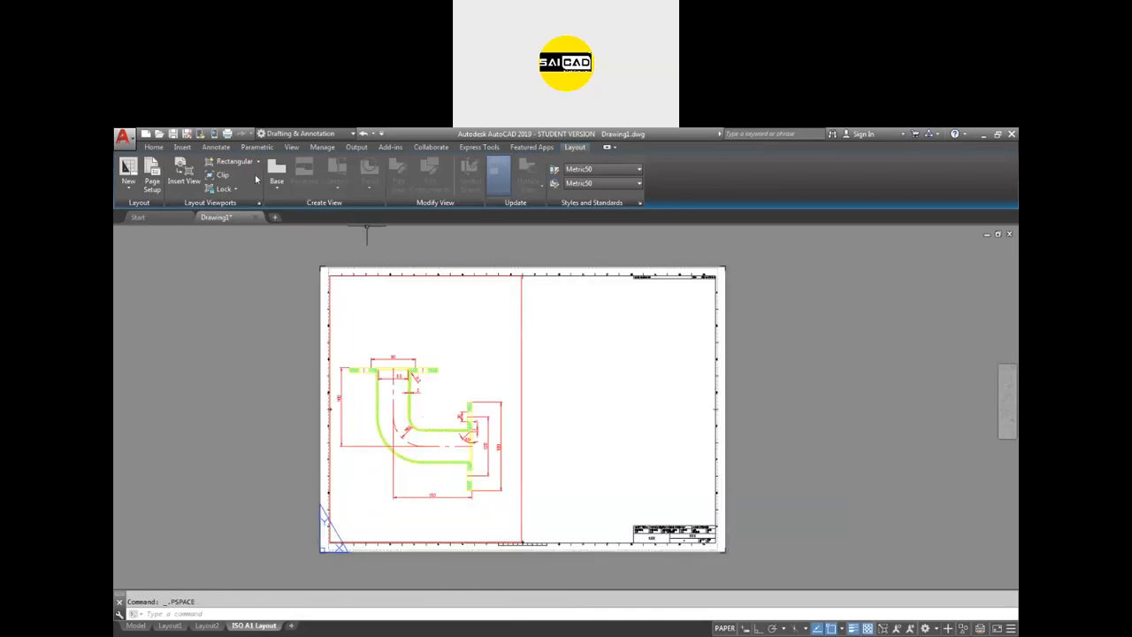
Step: Create a rectangular viewport over the sheet's right half and adjust its lower-left corner where it meets the left viewport
{"action": "left_click", "coordinate": [228, 162]}
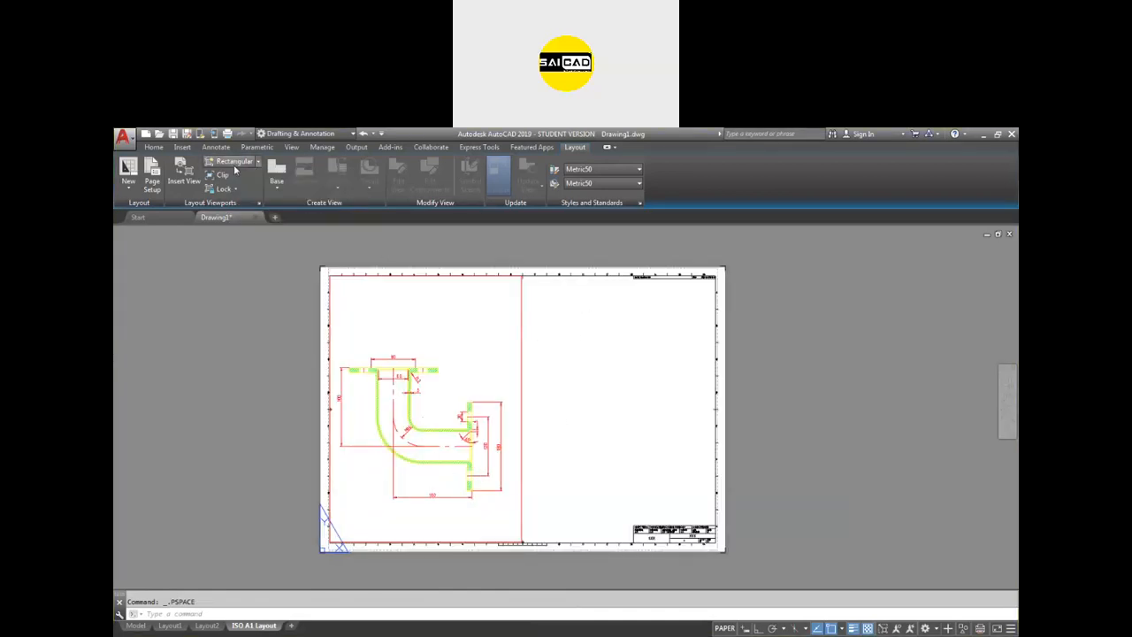
{"action": "left_click", "coordinate": [523, 275]}
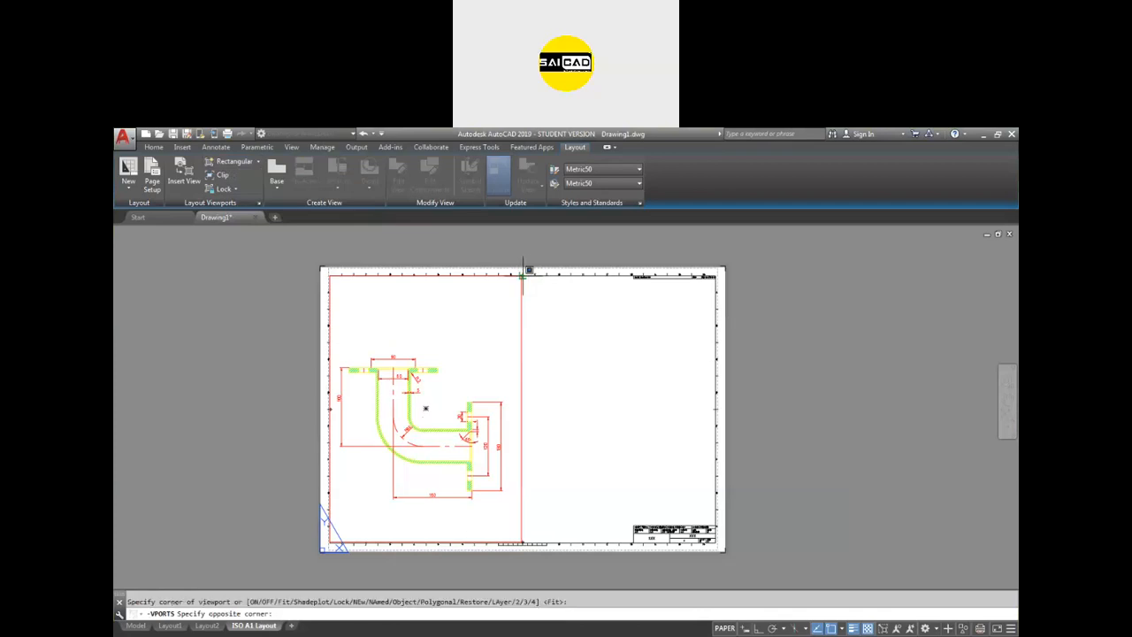
{"action": "left_click", "coordinate": [721, 543]}
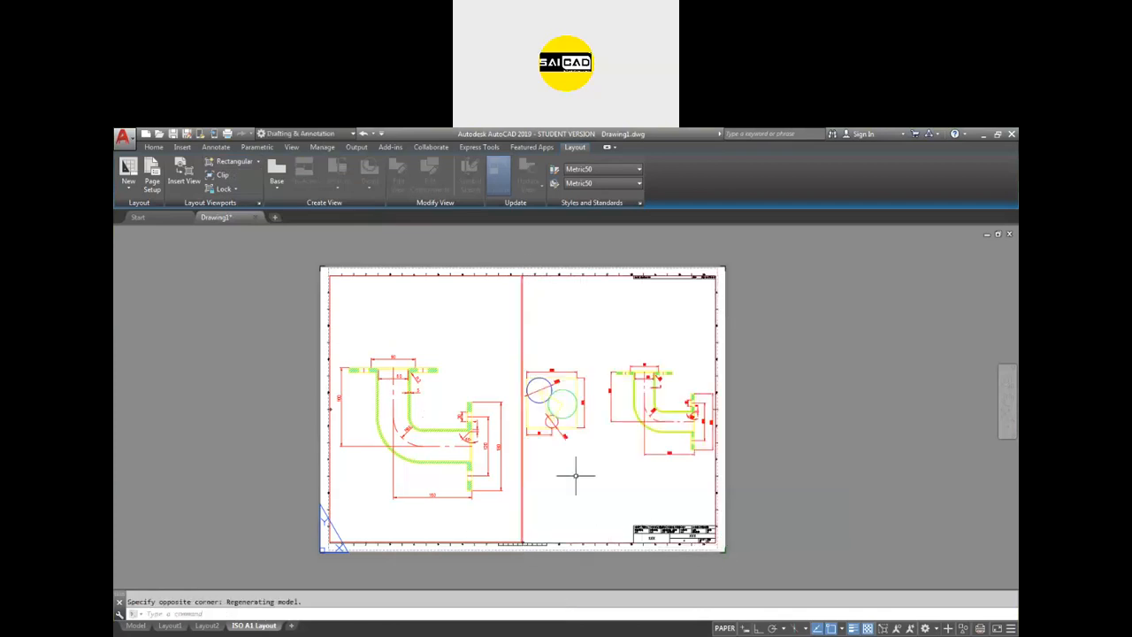
{"action": "scroll", "coordinate": [575, 474], "scroll_direction": "up", "scroll_amount": 2}
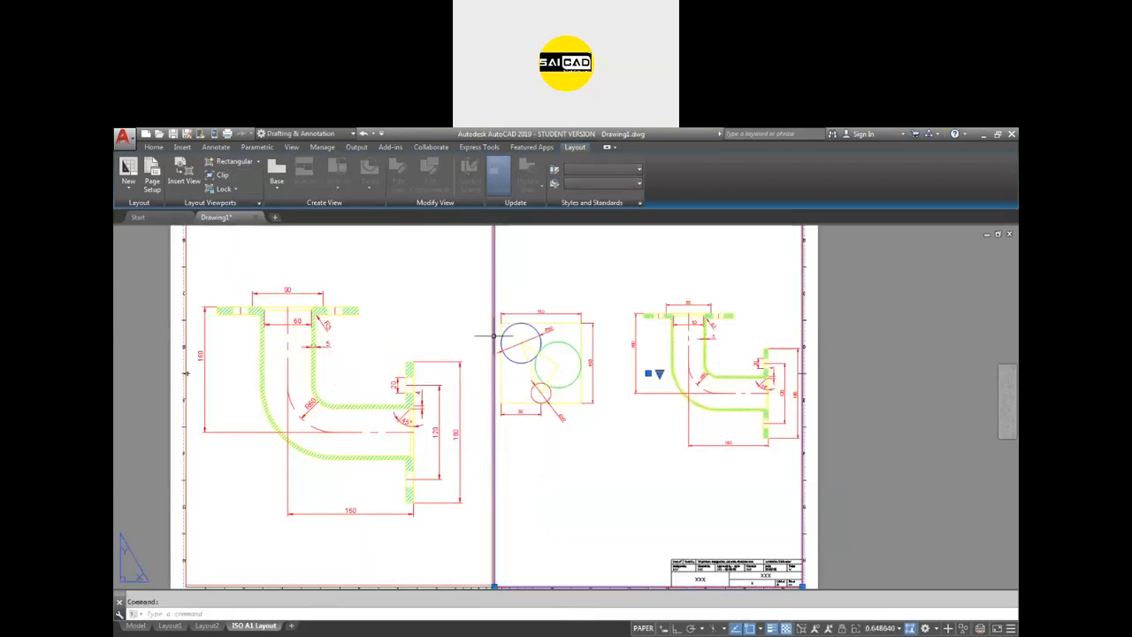
{"action": "scroll", "coordinate": [494, 418], "scroll_direction": "down", "scroll_amount": 1}
{"action": "scroll", "coordinate": [495, 518], "scroll_direction": "up", "scroll_amount": 5}
{"action": "left_click", "coordinate": [493, 482]}
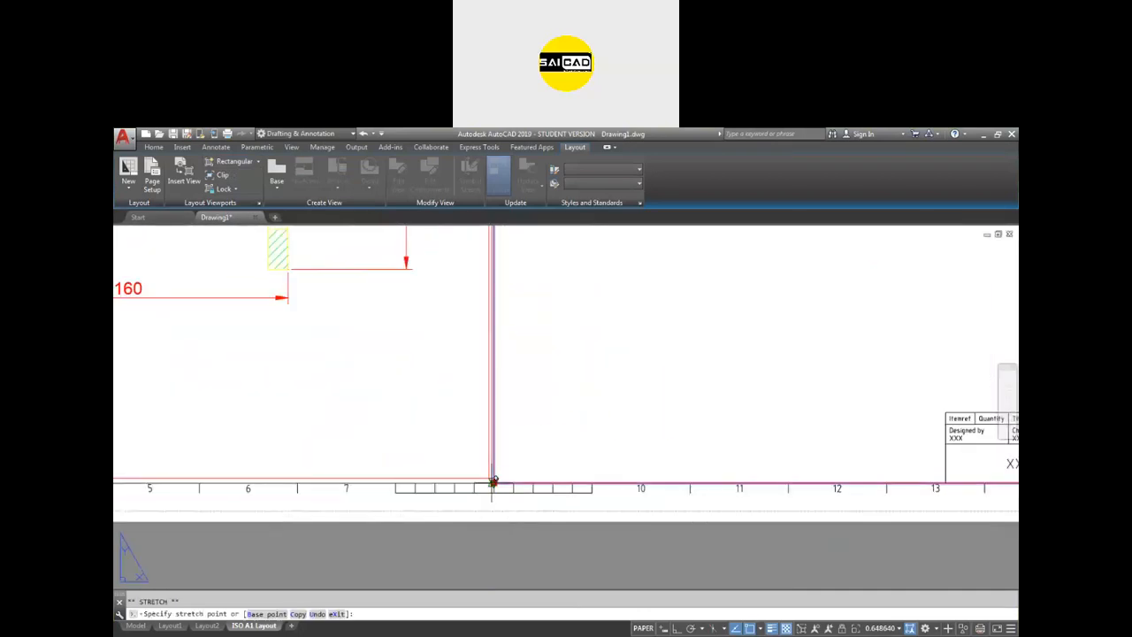
{"action": "scroll", "coordinate": [490, 480], "scroll_direction": "down", "scroll_amount": 5}
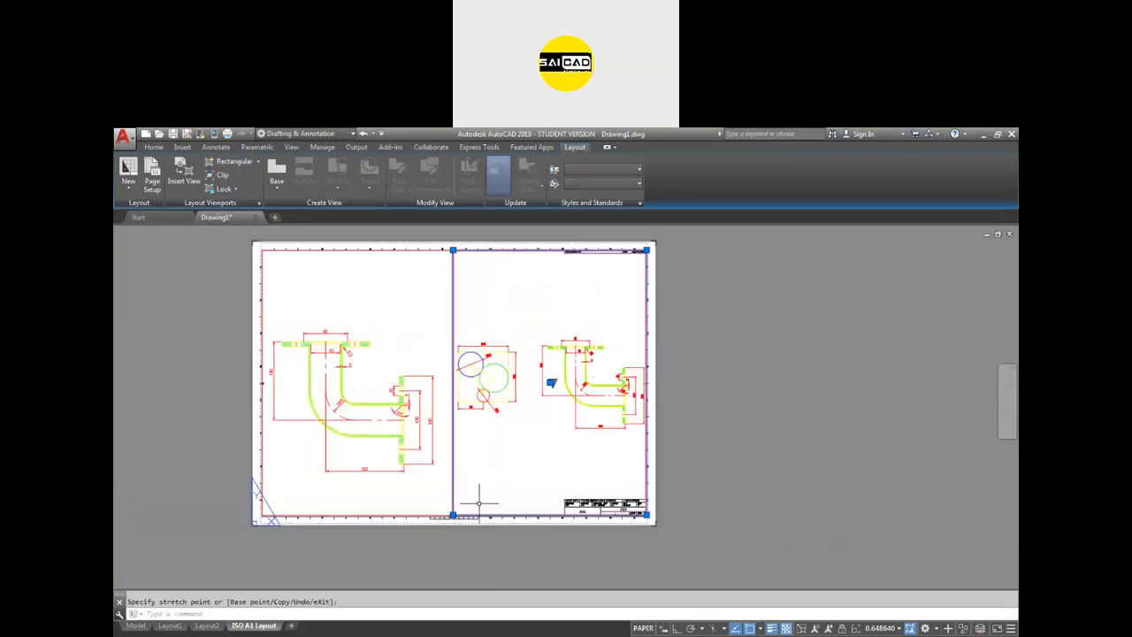
{"action": "key", "text": "Escape"}
Step: Frame only the square with circles in the right viewport, enlarged to fill it, and return to paper space
{"action": "scroll", "coordinate": [536, 359], "scroll_direction": "up", "scroll_amount": 2}
{"action": "double_click", "coordinate": [558, 424]}
{"action": "scroll", "coordinate": [588, 393], "scroll_direction": "down", "scroll_amount": 4}
{"action": "scroll", "coordinate": [507, 390], "scroll_direction": "up", "scroll_amount": 6}
{"action": "scroll", "coordinate": [513, 393], "scroll_direction": "down", "scroll_amount": 4}
{"action": "scroll", "coordinate": [567, 389], "scroll_direction": "up", "scroll_amount": 6}
{"action": "scroll", "coordinate": [541, 401], "scroll_direction": "up", "scroll_amount": 2}
{"action": "mouse_move", "coordinate": [540, 401]}
{"action": "middle_mouse_down"}
{"action": "mouse_move", "coordinate": [575, 401]}
{"action": "mouse_move", "coordinate": [546, 412]}
{"action": "mouse_move", "coordinate": [556, 406]}
{"action": "middle_mouse_up"}
{"action": "scroll", "coordinate": [575, 400], "scroll_direction": "down", "scroll_amount": 2}
{"action": "double_click", "coordinate": [875, 364]}
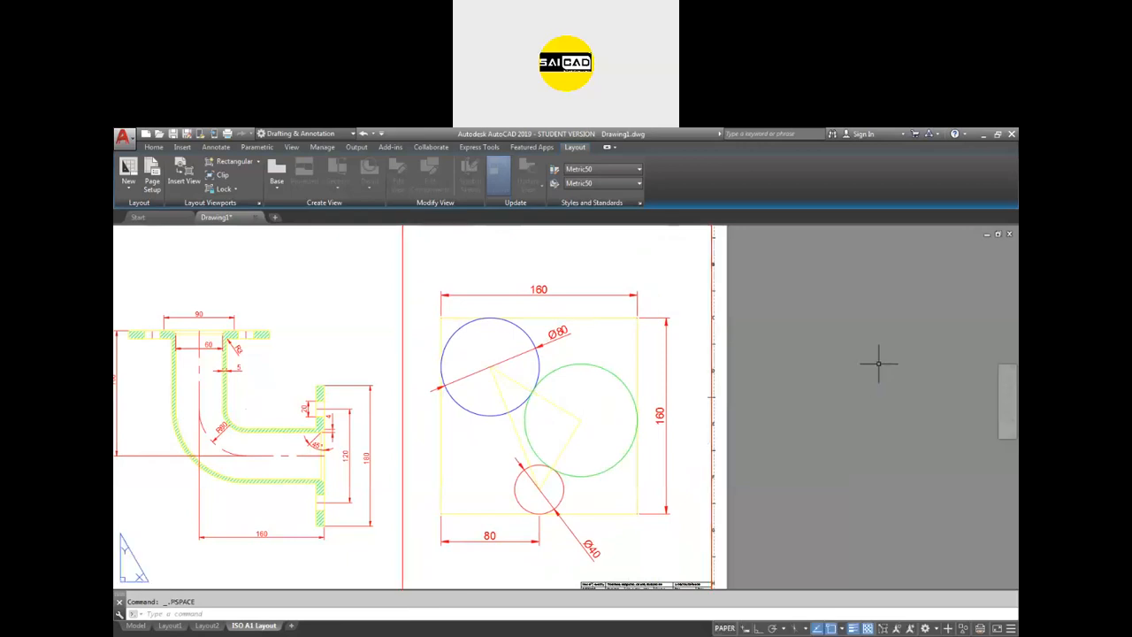
{"action": "scroll", "coordinate": [768, 362], "scroll_direction": "down", "scroll_amount": 4}
{"action": "scroll", "coordinate": [796, 339], "scroll_direction": "up", "scroll_amount": 2}
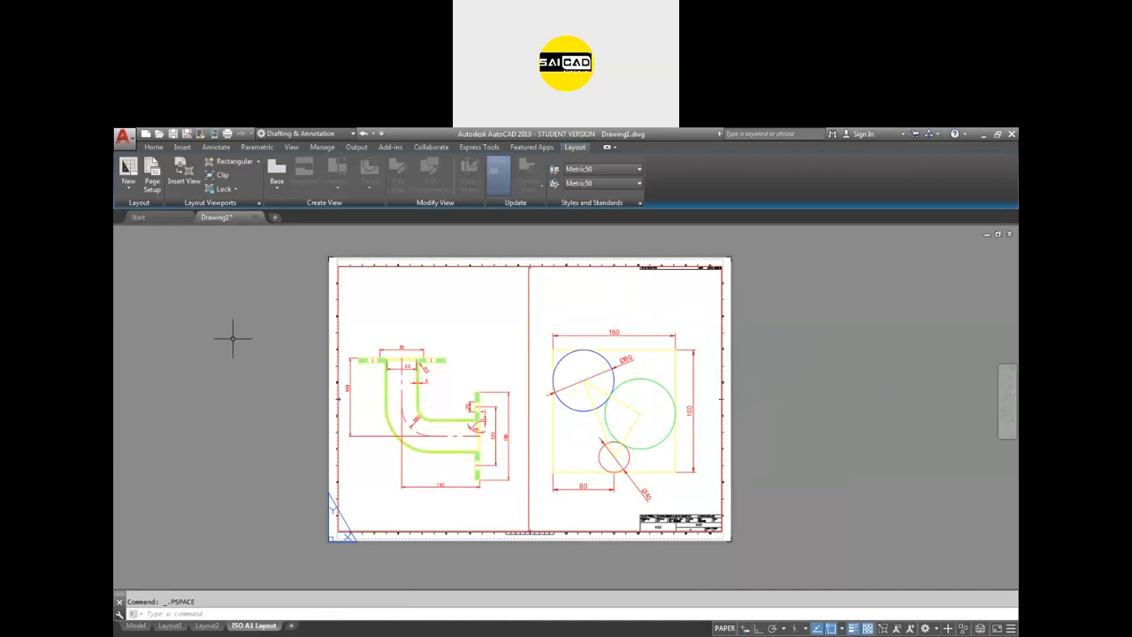
Step: Start a single-sheet plot of the ISO A1 Layout and stop the Batch Plot notice from being shown again
{"action": "key", "text": "ctrl+p"}
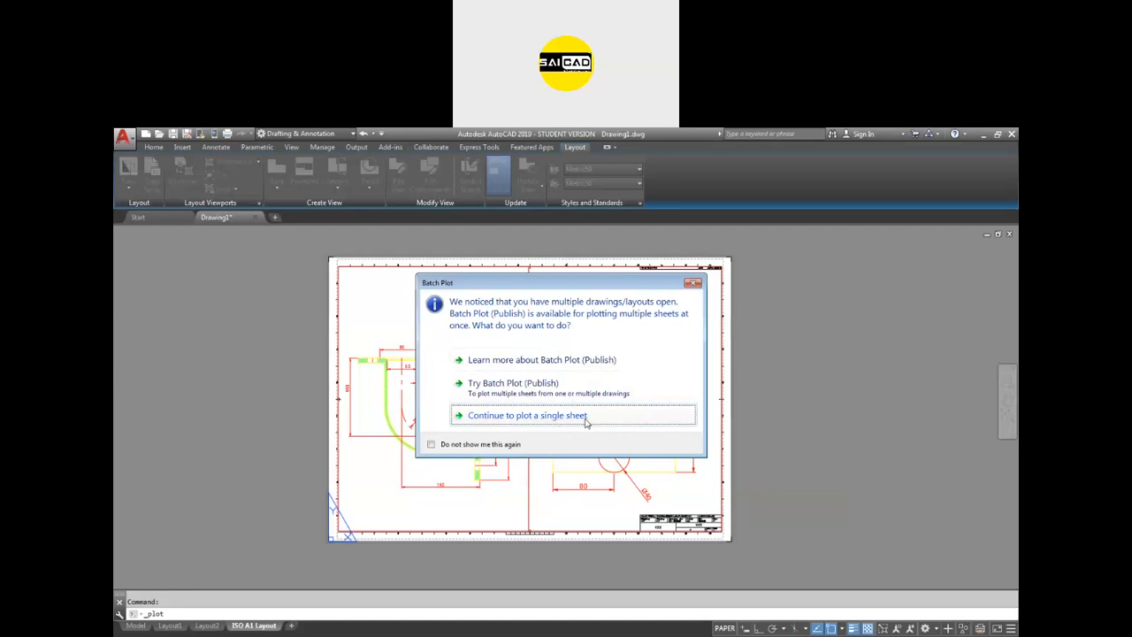
{"action": "left_click", "coordinate": [473, 445]}
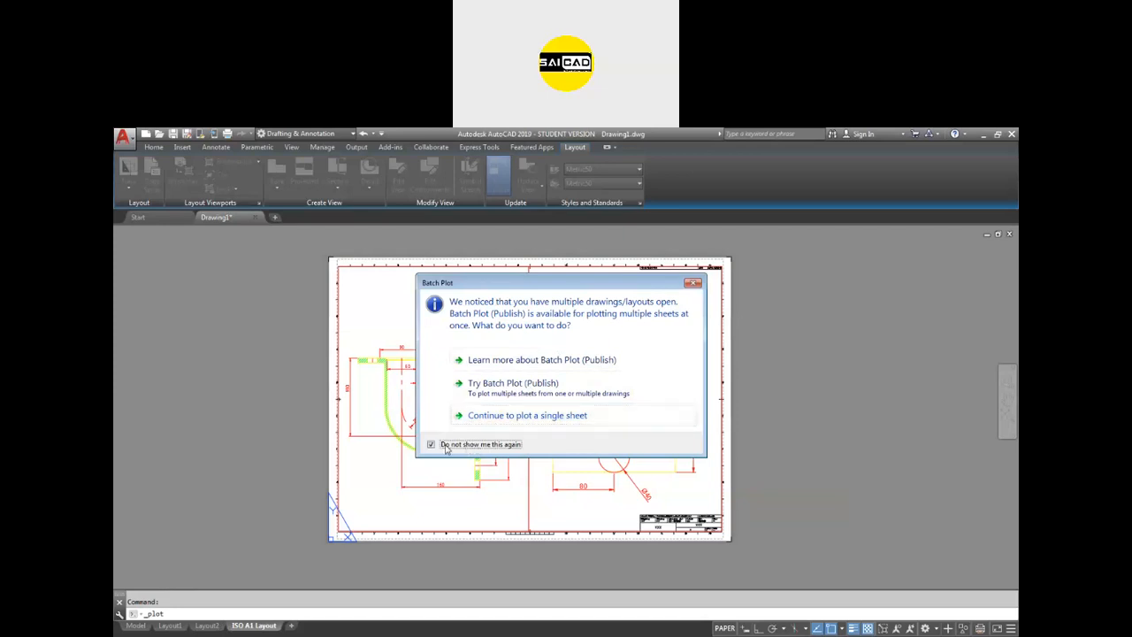
{"action": "left_click", "coordinate": [496, 415]}
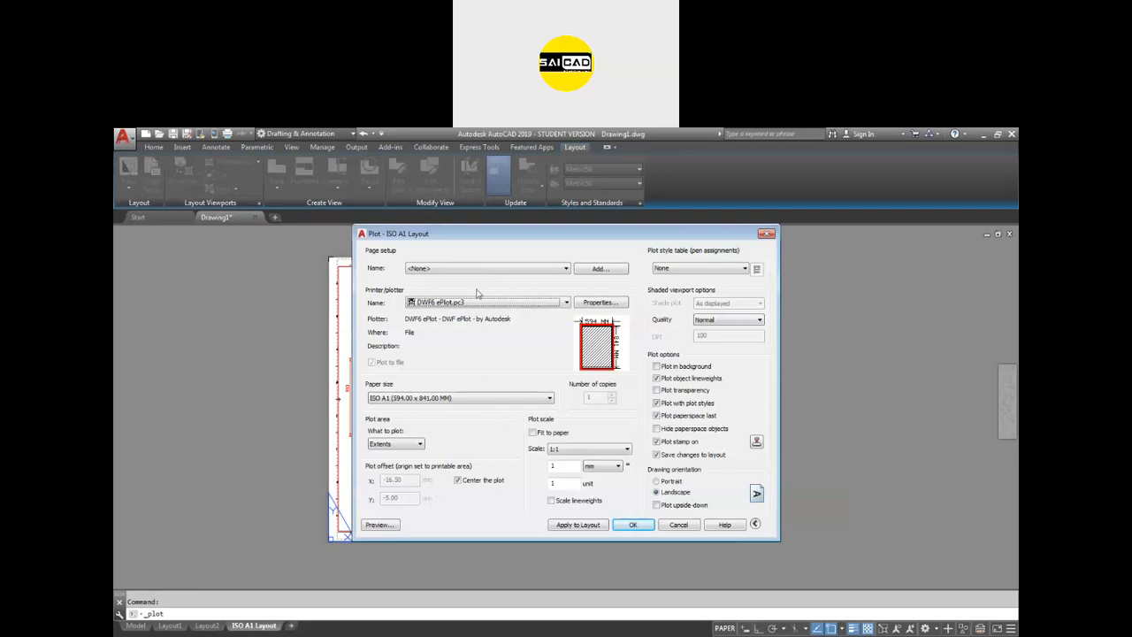
Step: Set the plotter to DWG To PDF.pc3 with paper size ISO A1 (594.00 x 841.00 MM)
{"action": "left_click", "coordinate": [439, 302]}
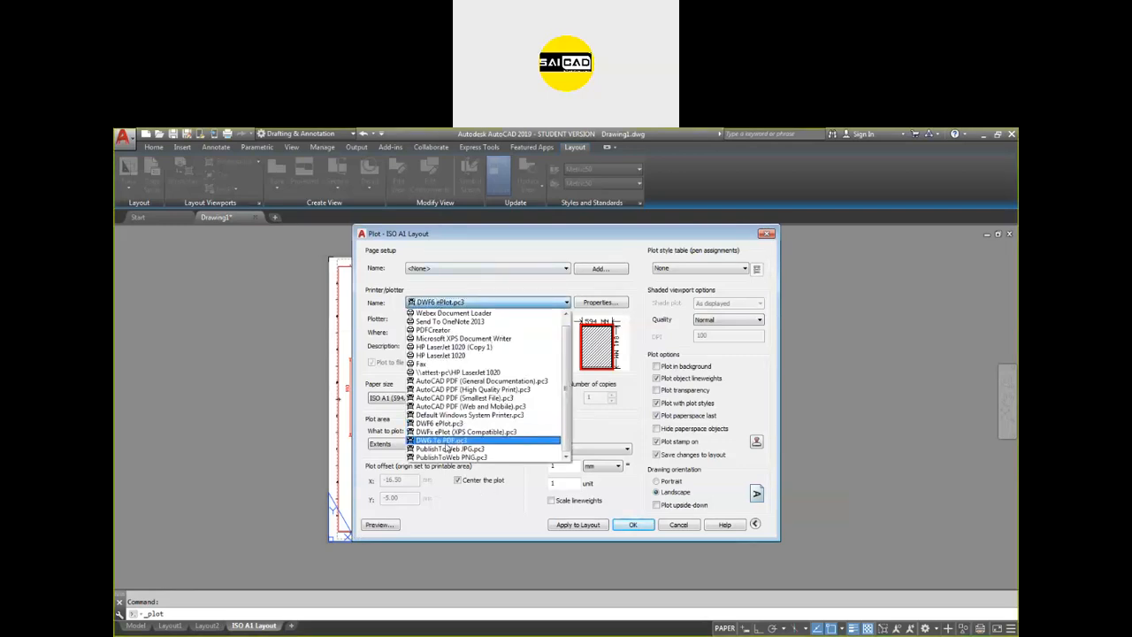
{"action": "left_click", "coordinate": [447, 441]}
{"action": "left_click", "coordinate": [424, 399]}
{"action": "left_click", "coordinate": [405, 403]}
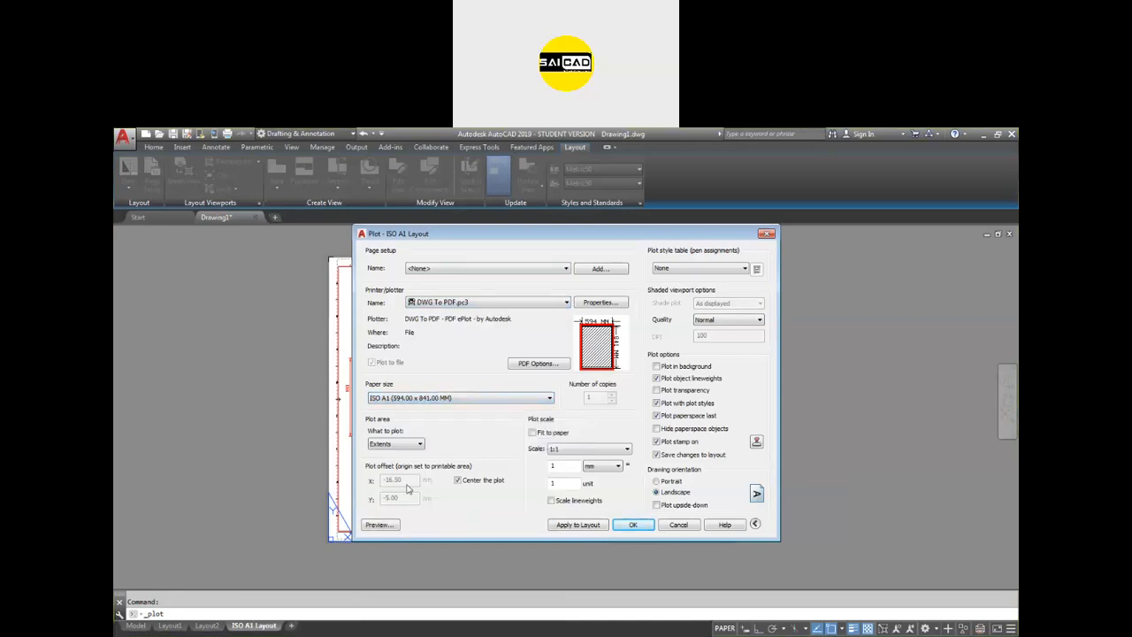
Step: Define the plot area as a window spanning the whole sheet from corner to corner
{"action": "left_click", "coordinate": [398, 443]}
{"action": "left_click", "coordinate": [389, 482]}
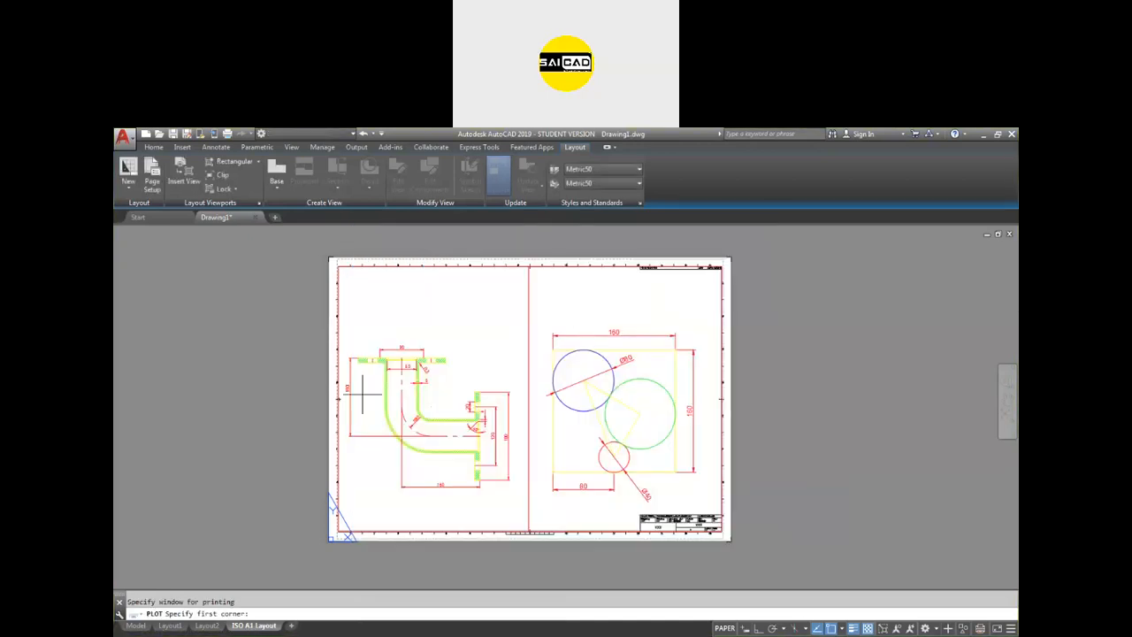
{"action": "left_click", "coordinate": [328, 257]}
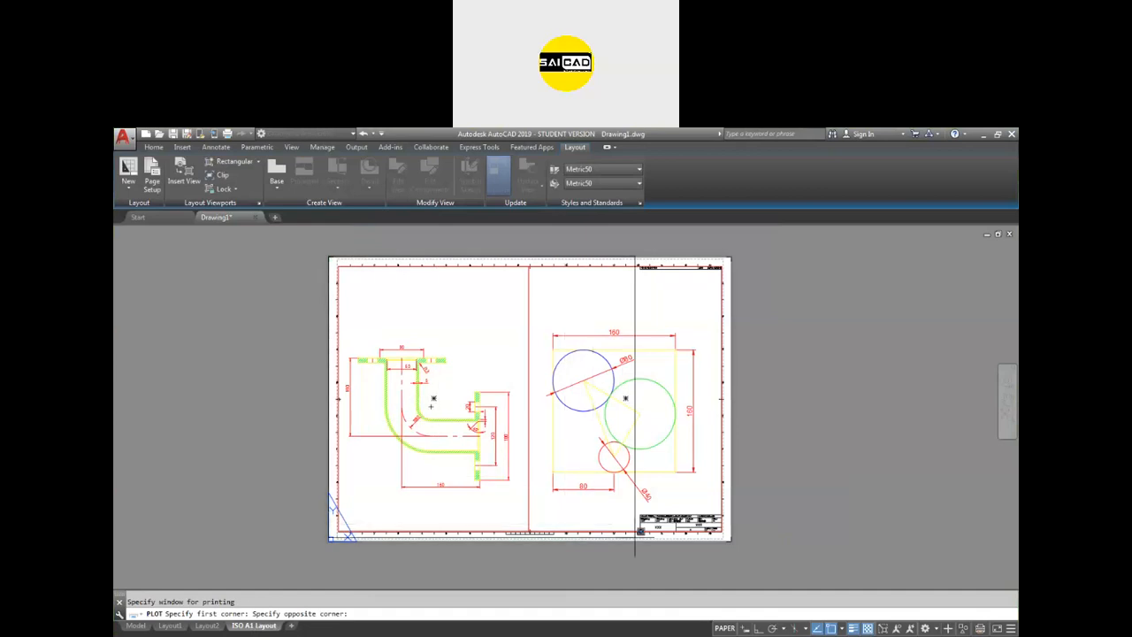
{"action": "left_click", "coordinate": [733, 539]}
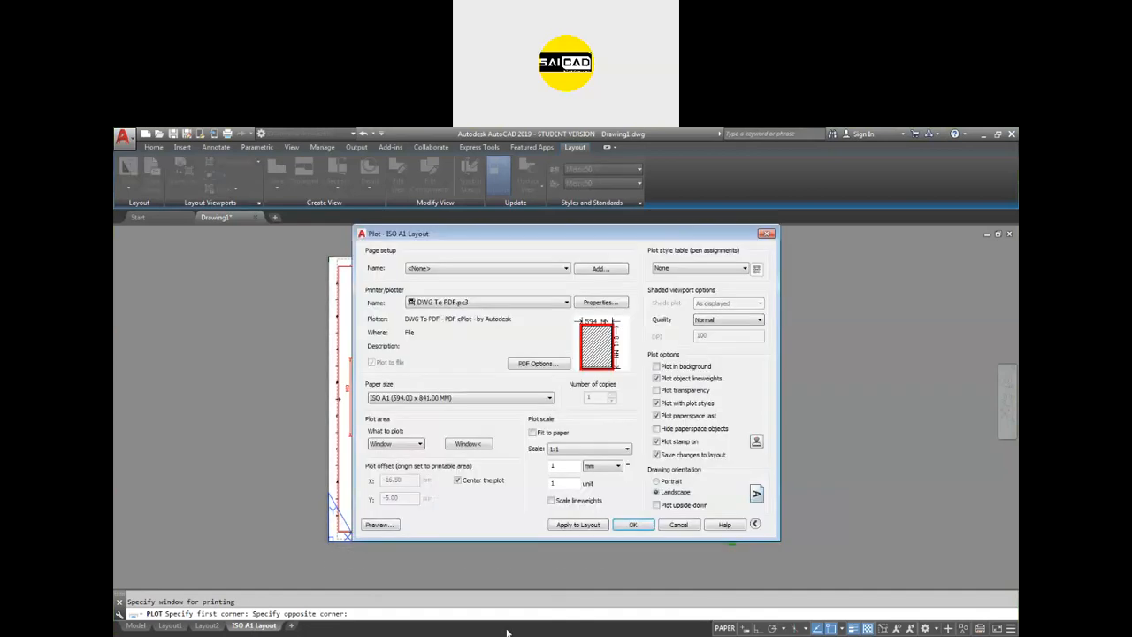
Step: Preview the plot, examine the title block and both viewports, and return to the plot settings
{"action": "left_click", "coordinate": [380, 525]}
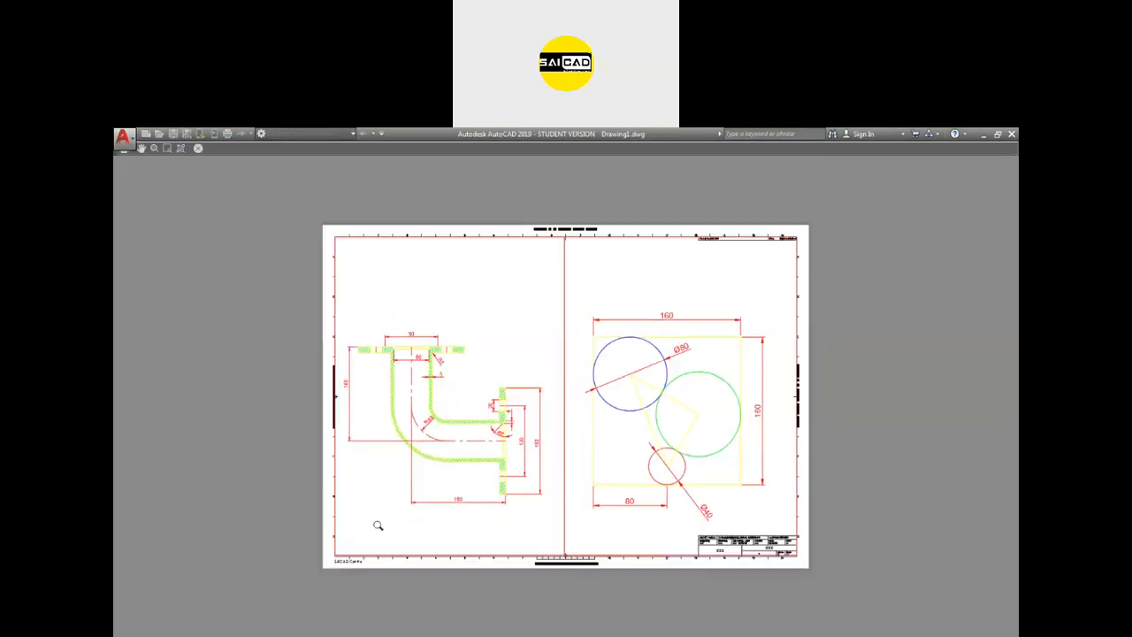
{"action": "scroll", "coordinate": [756, 556], "scroll_direction": "up", "scroll_amount": 8}
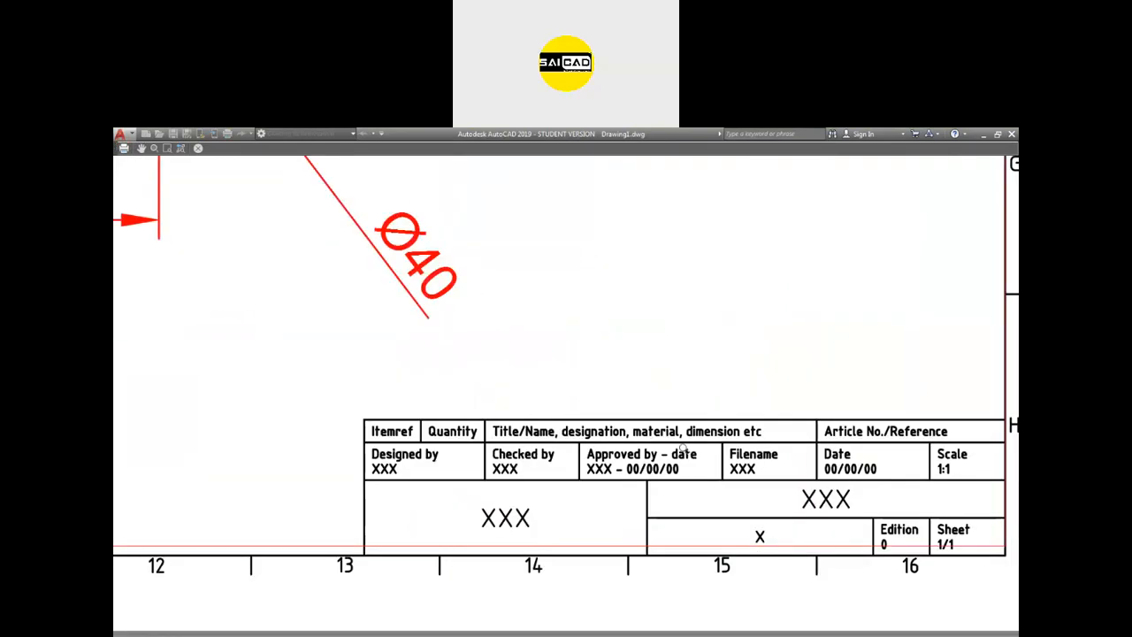
{"action": "scroll", "coordinate": [748, 525], "scroll_direction": "down", "scroll_amount": 8}
{"action": "scroll", "coordinate": [675, 366], "scroll_direction": "up", "scroll_amount": 3}
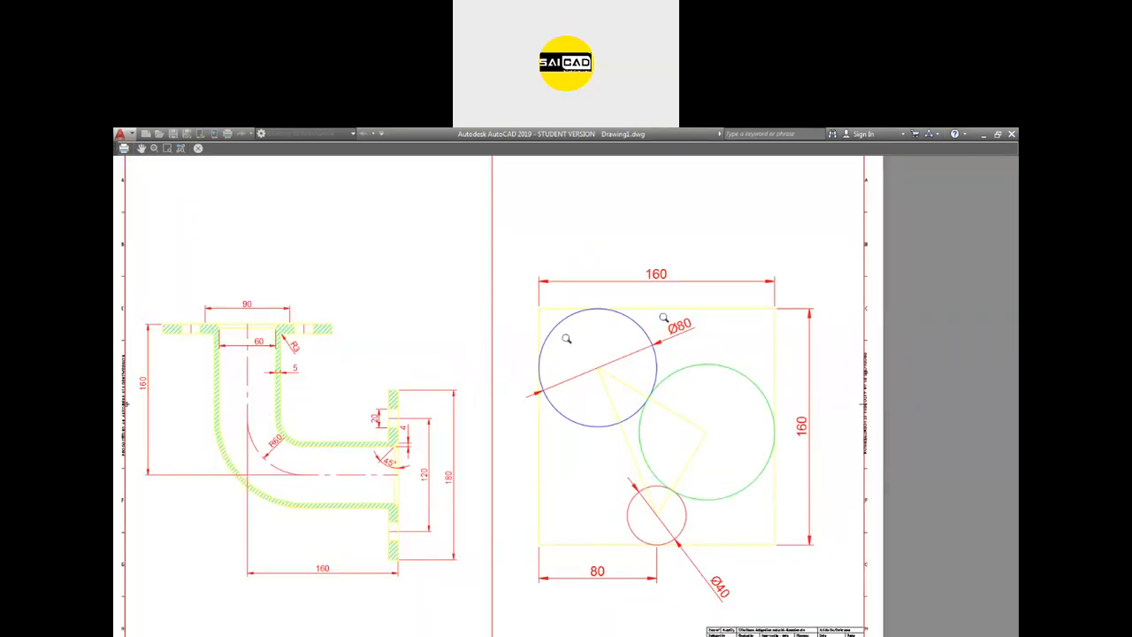
{"action": "scroll", "coordinate": [528, 343], "scroll_direction": "down", "scroll_amount": 2}
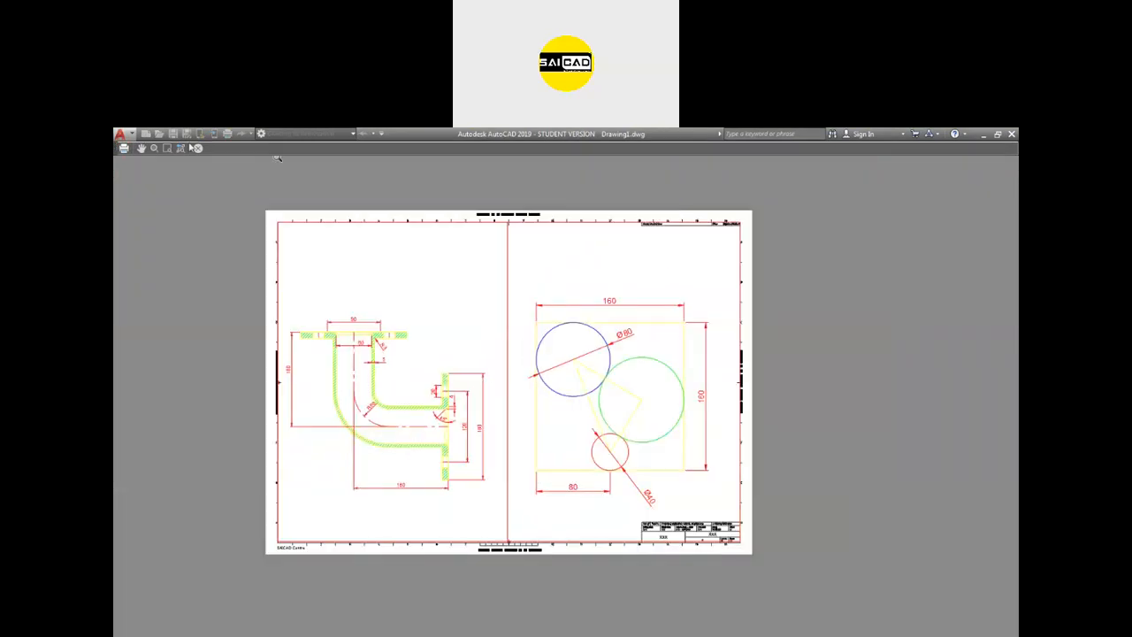
{"action": "left_click", "coordinate": [196, 148]}
Step: Assign the monochrome.ctb plot style table and check both drawings in the plot preview
{"action": "left_click", "coordinate": [687, 269]}
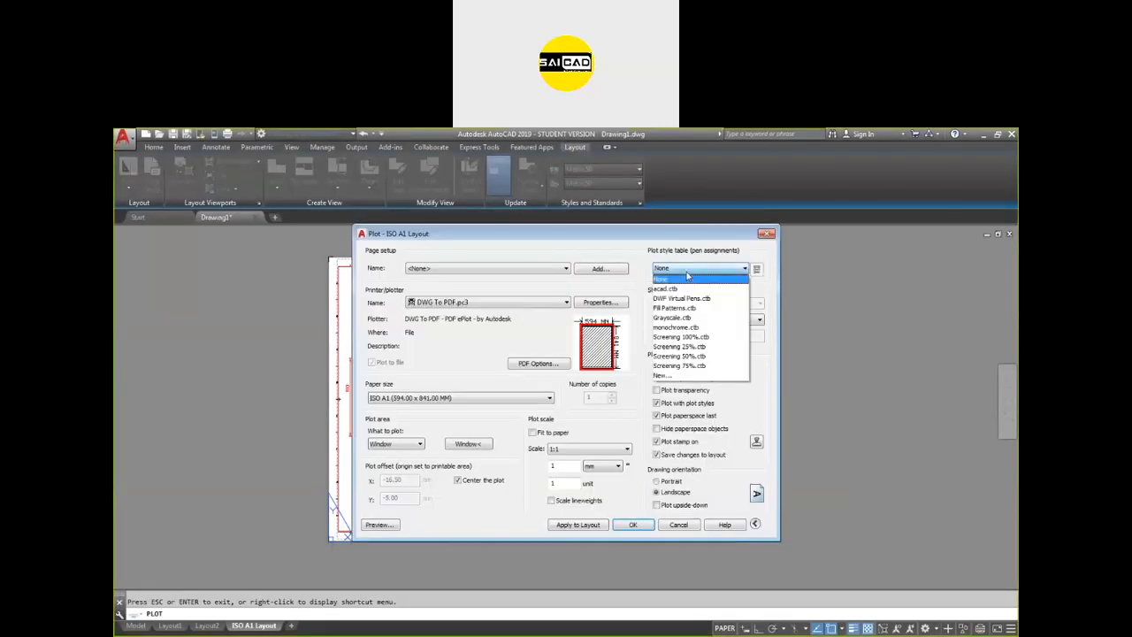
{"action": "left_click", "coordinate": [681, 327]}
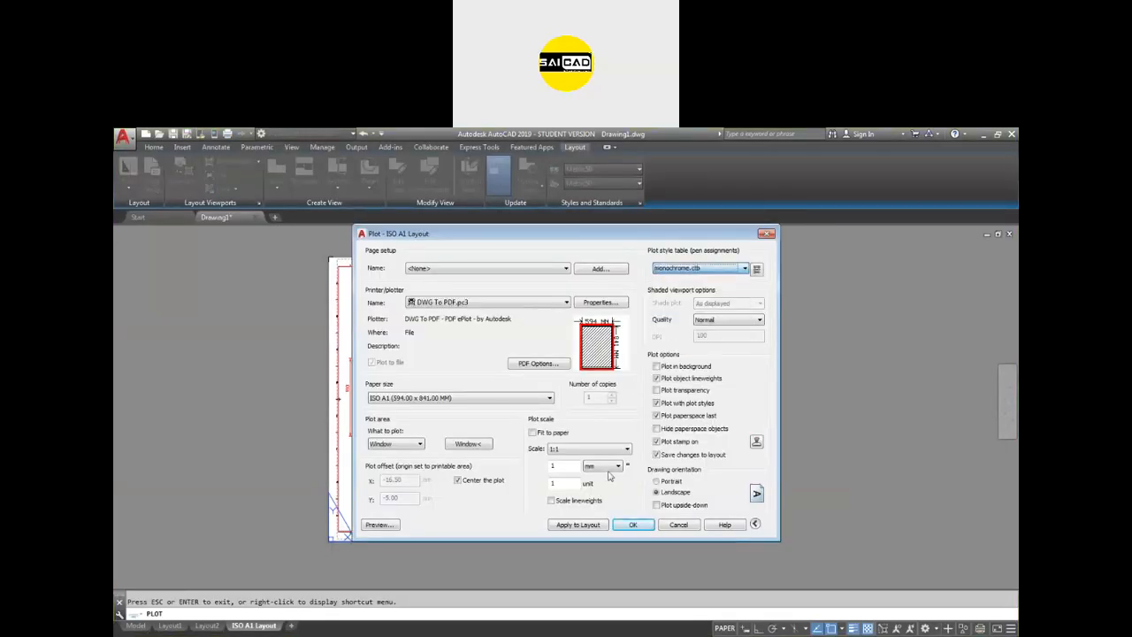
{"action": "left_click", "coordinate": [381, 526]}
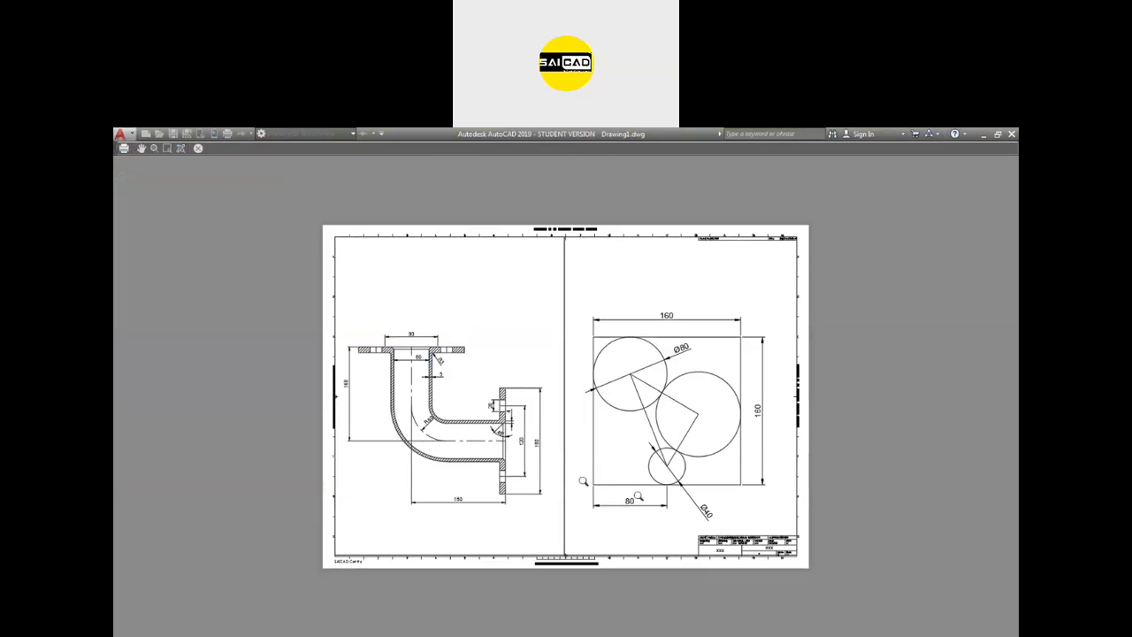
{"action": "scroll", "coordinate": [721, 524], "scroll_direction": "up", "scroll_amount": 6}
{"action": "scroll", "coordinate": [696, 459], "scroll_direction": "down", "scroll_amount": 2}
{"action": "scroll", "coordinate": [581, 386], "scroll_direction": "down", "scroll_amount": 5}
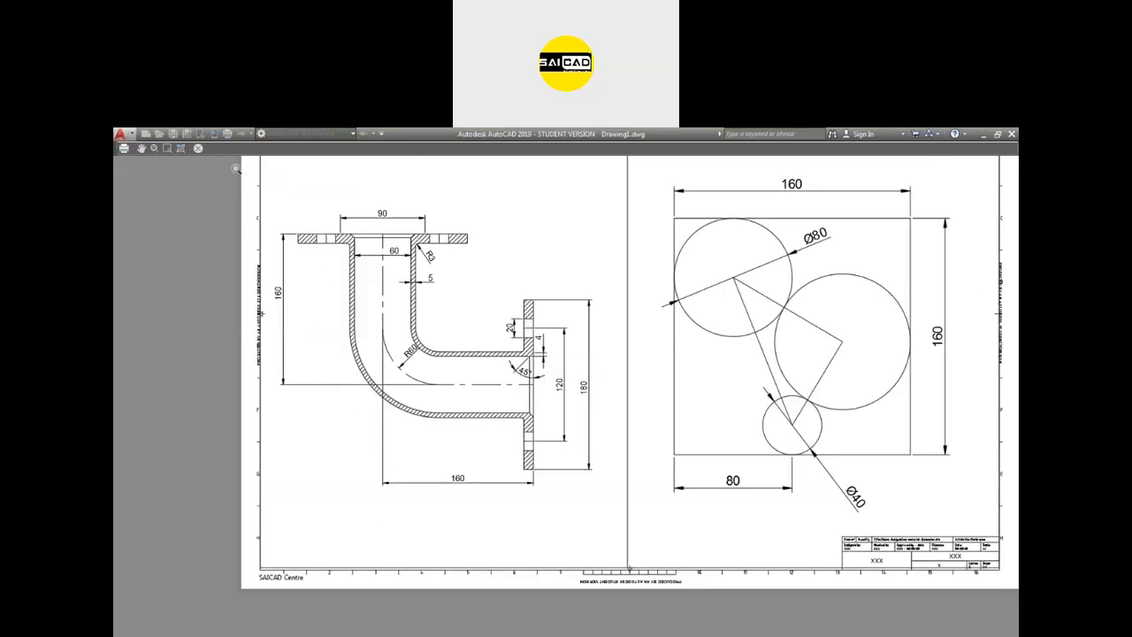
{"action": "left_click", "coordinate": [199, 149]}
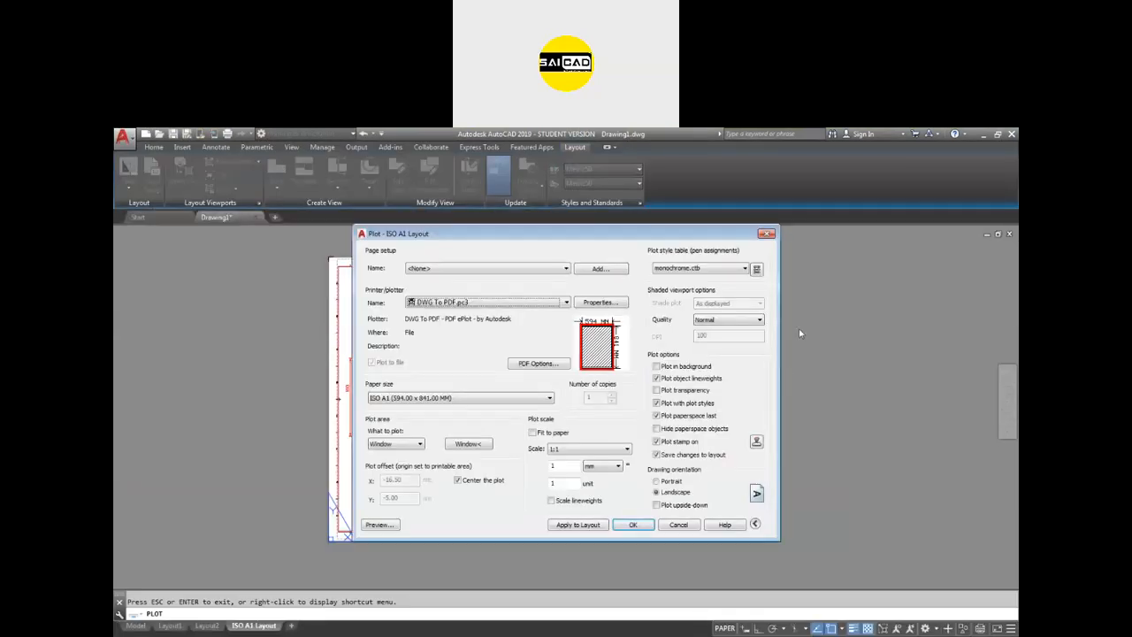
Step: Enable plot transparency and plot the sheet to the desktop as Drawing1-ISO A1 Layout.pdf
{"action": "left_click", "coordinate": [681, 395]}
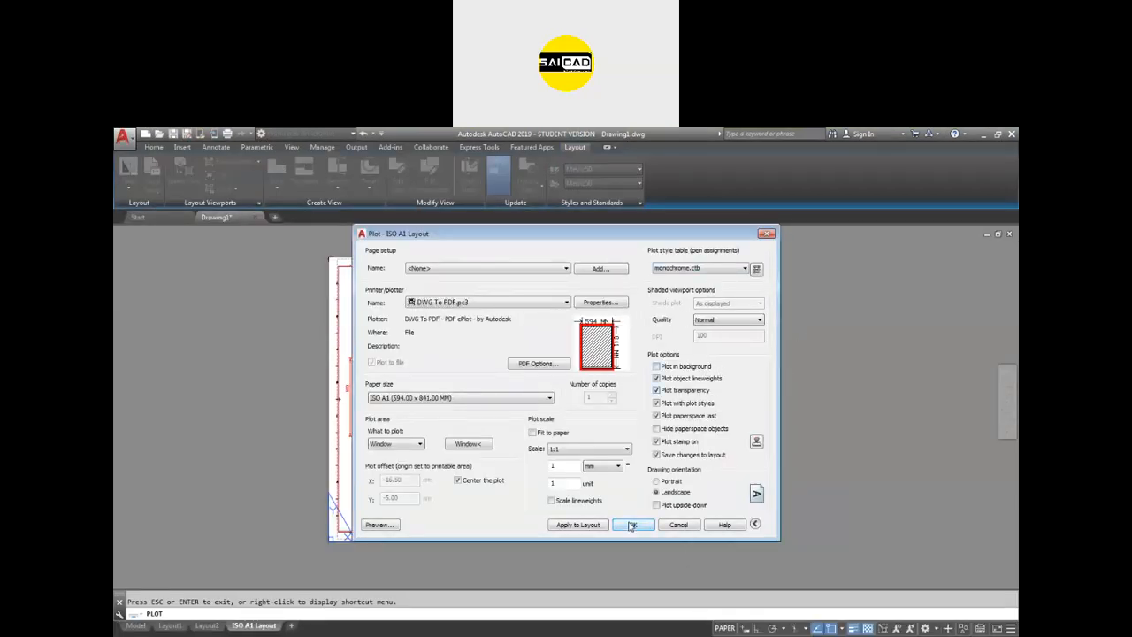
{"action": "left_click", "coordinate": [632, 526]}
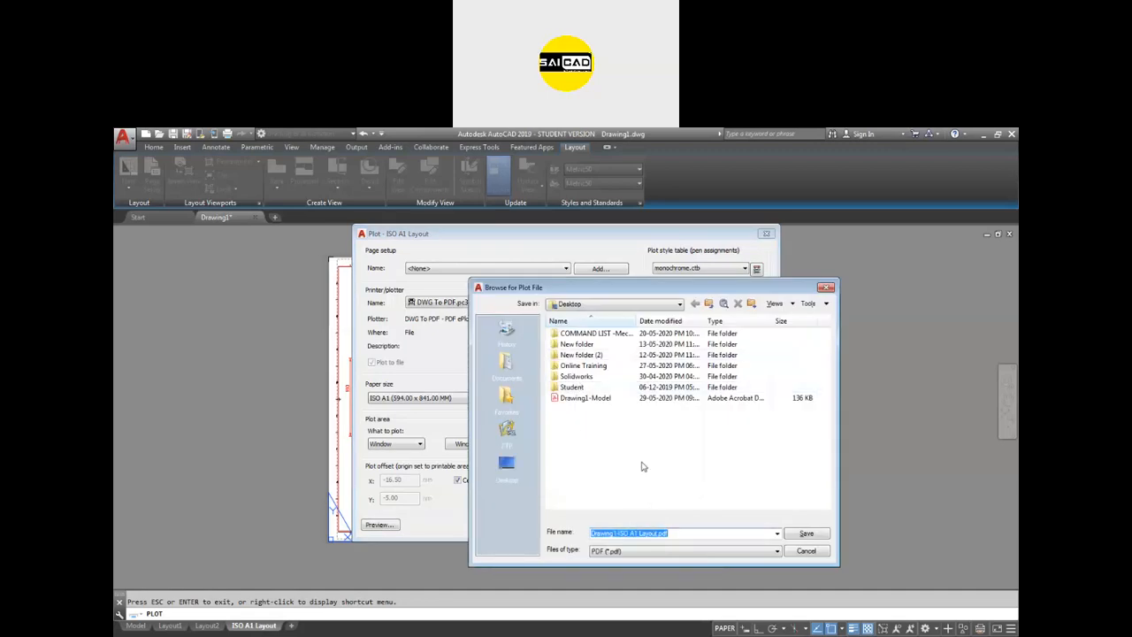
{"action": "left_click", "coordinate": [518, 472]}
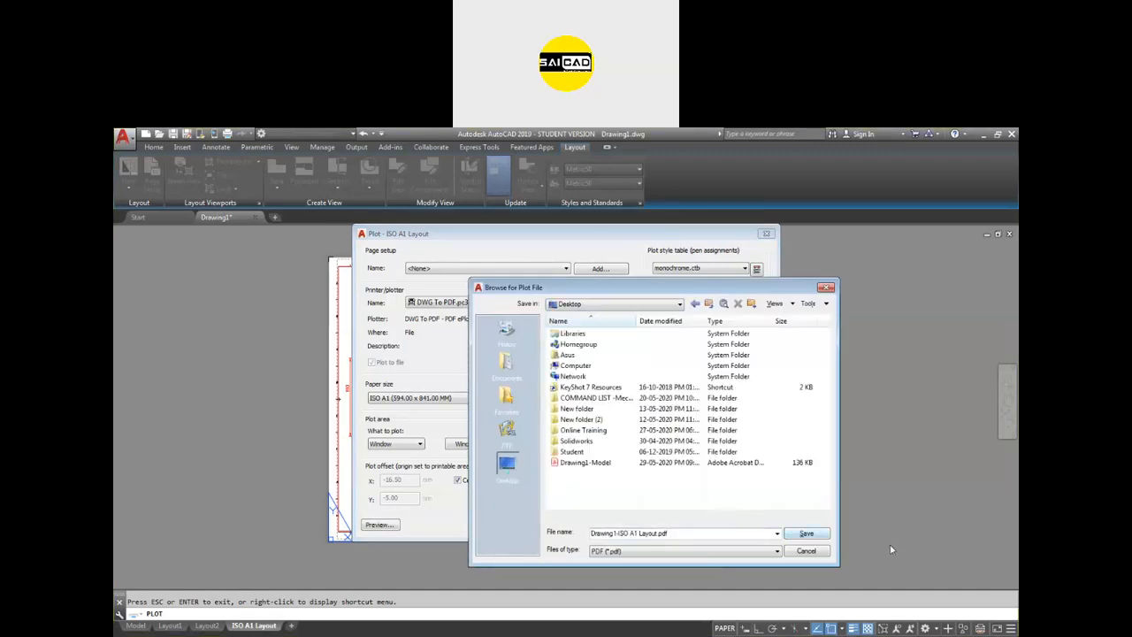
{"action": "left_click", "coordinate": [806, 534]}
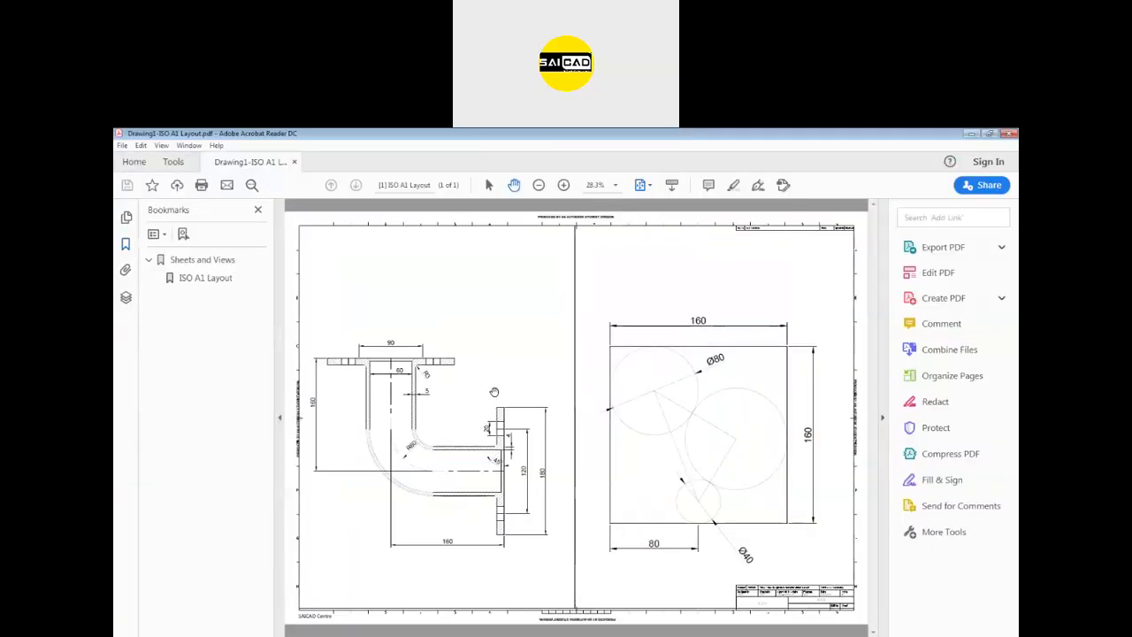
Step: Examine the pipe elbow and its dimensions in the plotted PDF at 100% magnification
{"action": "left_click", "coordinate": [280, 417]}
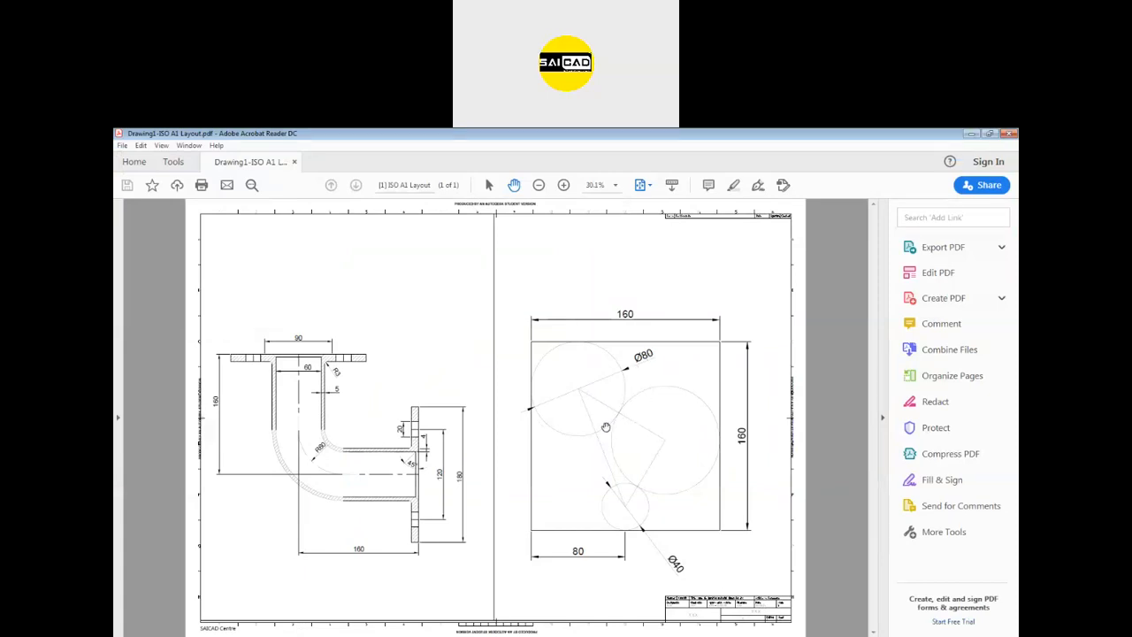
{"action": "left_click", "coordinate": [616, 185]}
{"action": "left_click", "coordinate": [649, 271]}
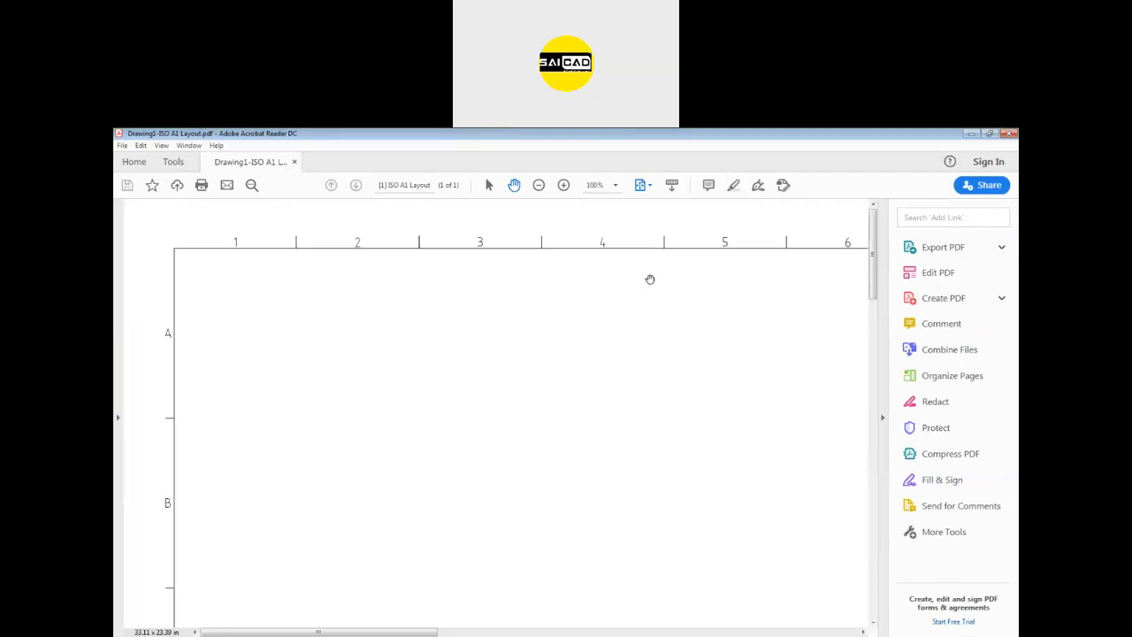
{"action": "left_click_drag", "start_coordinate": [709, 471], "coordinate": [647, 222]}
{"action": "left_click_drag", "start_coordinate": [647, 538], "coordinate": [680, 276]}
{"action": "left_click_drag", "start_coordinate": [621, 485], "coordinate": [554, 336]}
{"action": "mouse_move", "coordinate": [690, 434]}
{"action": "left_mouse_down"}
{"action": "mouse_move", "coordinate": [649, 428]}
{"action": "mouse_move", "coordinate": [578, 324]}
{"action": "mouse_move", "coordinate": [576, 505]}
{"action": "left_mouse_up"}
{"action": "left_click_drag", "start_coordinate": [562, 448], "coordinate": [587, 471]}
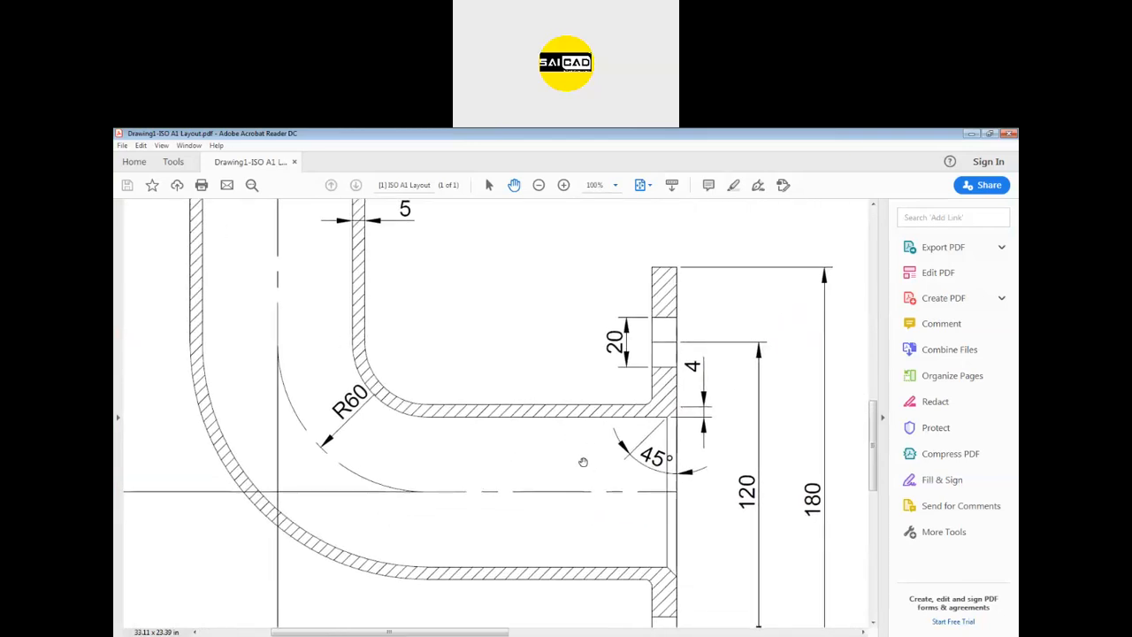
{"action": "left_click_drag", "start_coordinate": [557, 476], "coordinate": [556, 349]}
{"action": "mouse_move", "coordinate": [626, 521]}
{"action": "left_mouse_down"}
{"action": "mouse_move", "coordinate": [483, 451]}
{"action": "mouse_move", "coordinate": [537, 445]}
{"action": "left_mouse_up"}
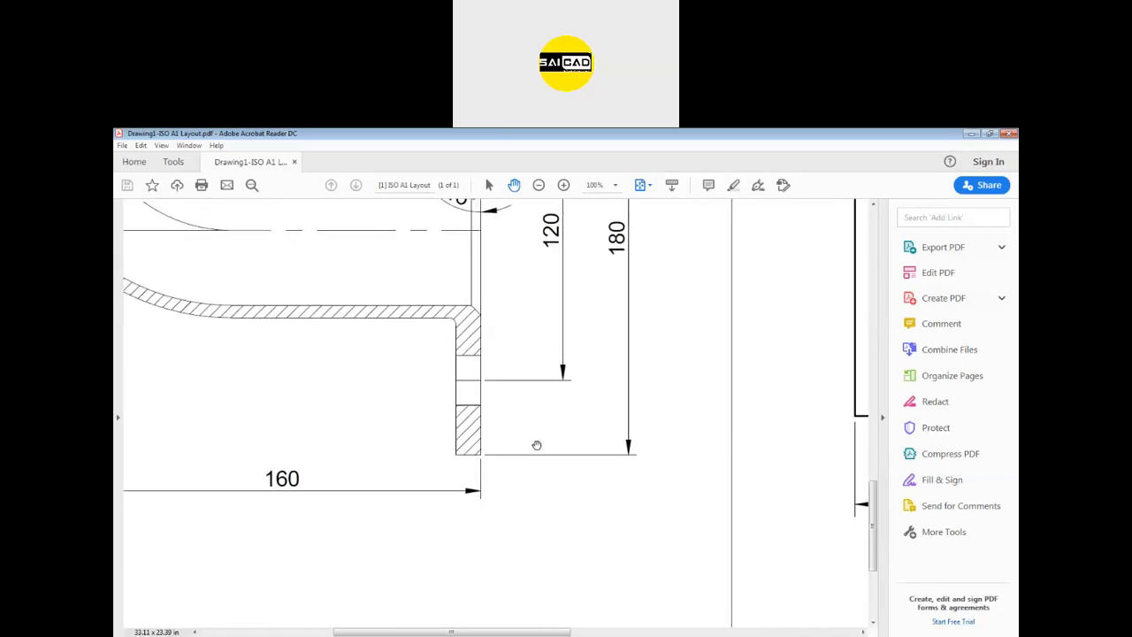
Step: Inspect the square with circles, its dimensions and the surrounding sheet border in the plotted PDF
{"action": "left_click_drag", "start_coordinate": [657, 538], "coordinate": [414, 516]}
{"action": "left_click_drag", "start_coordinate": [670, 518], "coordinate": [390, 487]}
{"action": "mouse_move", "coordinate": [665, 487]}
{"action": "left_mouse_down"}
{"action": "mouse_move", "coordinate": [566, 528]}
{"action": "mouse_move", "coordinate": [530, 595]}
{"action": "left_mouse_up"}
{"action": "mouse_move", "coordinate": [588, 417]}
{"action": "left_mouse_down"}
{"action": "mouse_move", "coordinate": [561, 468]}
{"action": "mouse_move", "coordinate": [542, 587]}
{"action": "left_mouse_up"}
{"action": "mouse_move", "coordinate": [580, 399]}
{"action": "left_mouse_down"}
{"action": "mouse_move", "coordinate": [571, 479]}
{"action": "mouse_move", "coordinate": [592, 554]}
{"action": "mouse_move", "coordinate": [579, 508]}
{"action": "mouse_move", "coordinate": [547, 532]}
{"action": "mouse_move", "coordinate": [518, 326]}
{"action": "left_mouse_up"}
{"action": "left_click_drag", "start_coordinate": [581, 540], "coordinate": [522, 601]}
{"action": "left_click_drag", "start_coordinate": [575, 364], "coordinate": [582, 521]}
{"action": "scroll", "coordinate": [649, 309], "scroll_direction": "up", "scroll_amount": 15}
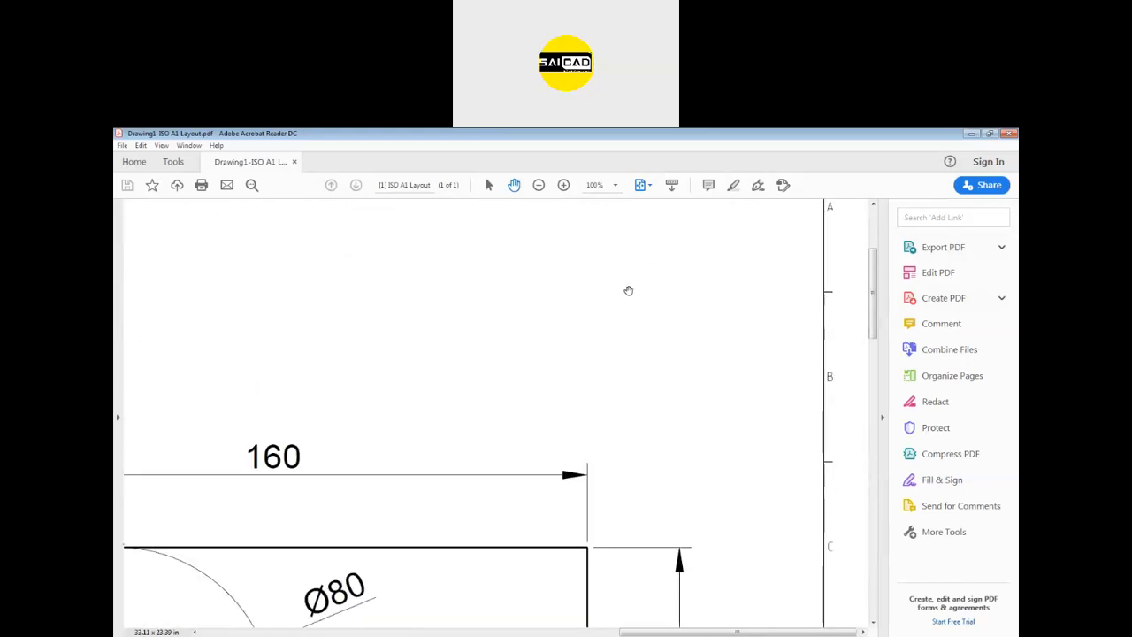
{"action": "scroll", "coordinate": [639, 309], "scroll_direction": "left", "scroll_amount": 15}
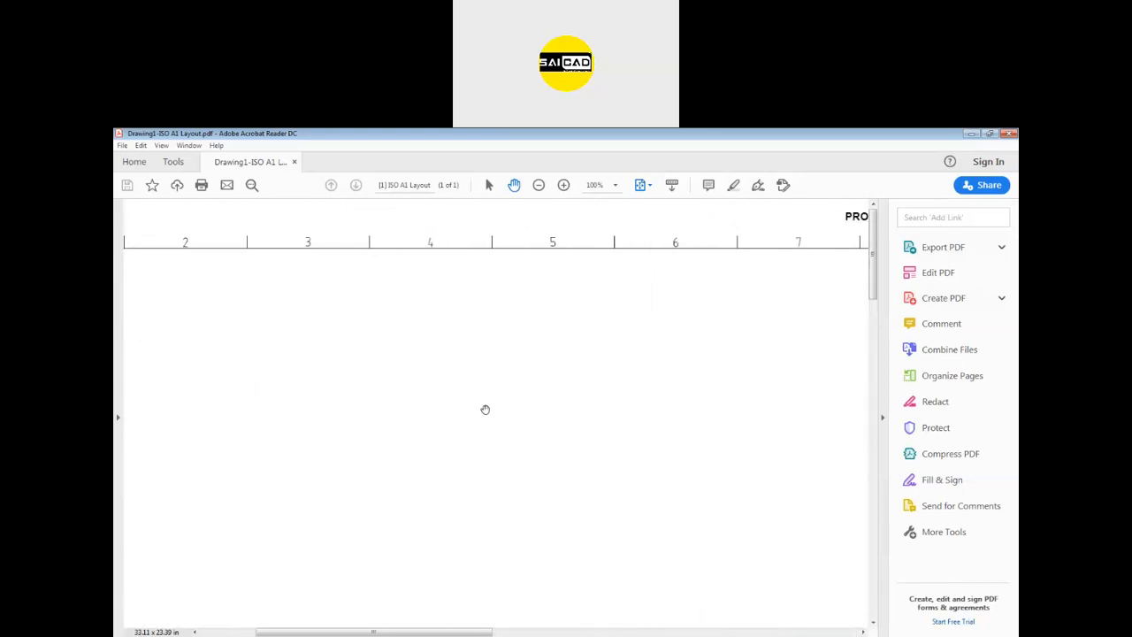
{"action": "left_click_drag", "start_coordinate": [617, 492], "coordinate": [507, 260]}
{"action": "left_click_drag", "start_coordinate": [621, 510], "coordinate": [483, 268]}
{"action": "left_click_drag", "start_coordinate": [624, 482], "coordinate": [458, 359]}
{"action": "left_click_drag", "start_coordinate": [620, 425], "coordinate": [321, 269]}
{"action": "left_click_drag", "start_coordinate": [614, 366], "coordinate": [336, 505]}
{"action": "left_click_drag", "start_coordinate": [558, 339], "coordinate": [667, 425]}
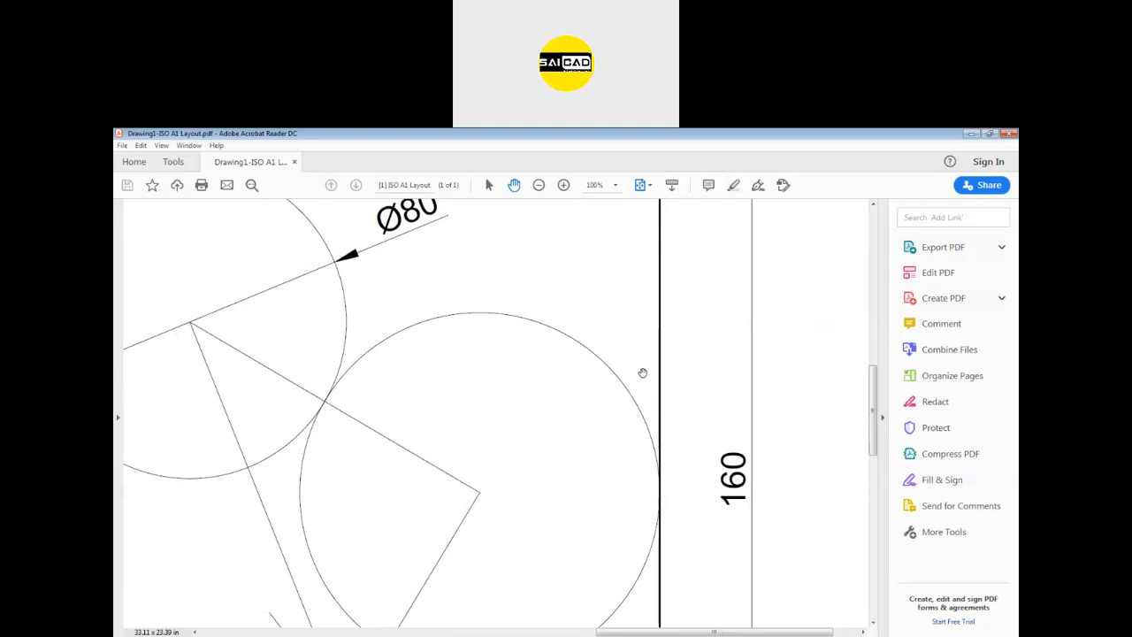
Step: Check the whole plotted sheet and its title block, and close the PDF
{"action": "scroll", "coordinate": [642, 373], "scroll_direction": "down", "scroll_amount": 5, "text": "ctrl"}
{"action": "scroll", "coordinate": [663, 367], "scroll_direction": "up", "scroll_amount": 3, "text": "ctrl"}
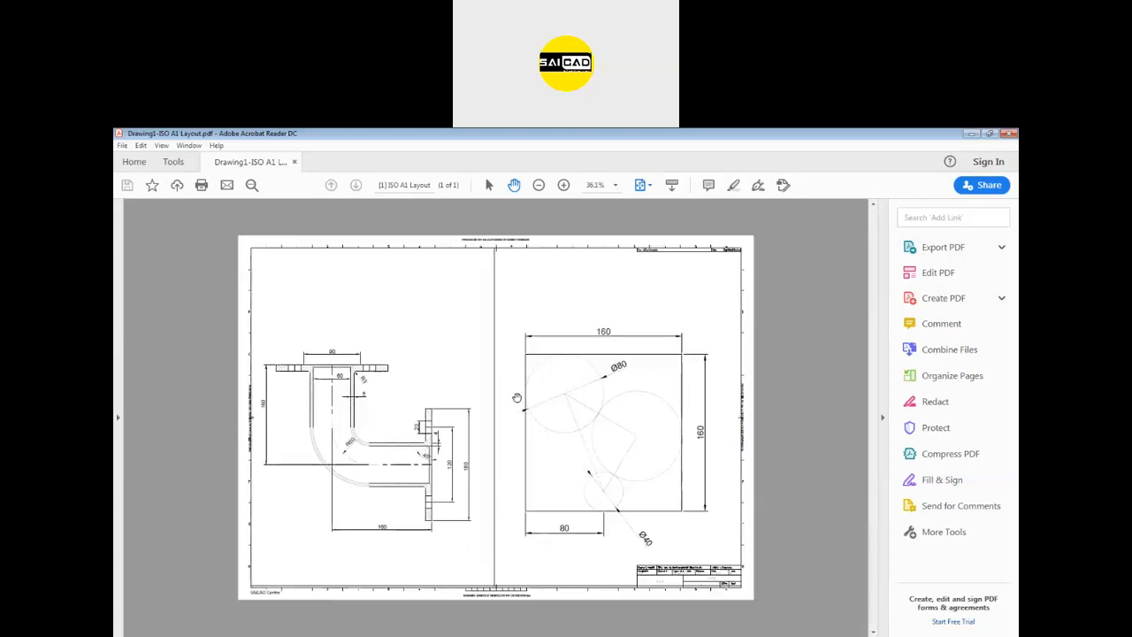
{"action": "scroll", "coordinate": [572, 383], "scroll_direction": "up", "scroll_amount": 8, "text": "ctrl"}
{"action": "scroll", "coordinate": [595, 496], "scroll_direction": "down", "scroll_amount": 9, "text": "ctrl"}
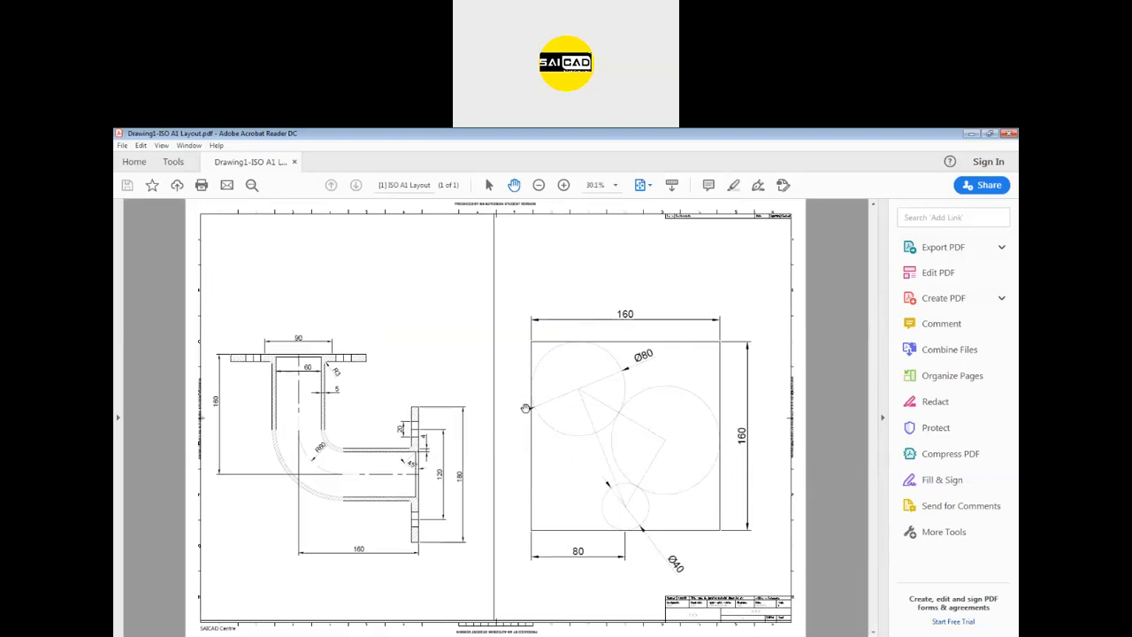
{"action": "scroll", "coordinate": [525, 408], "scroll_direction": "down", "scroll_amount": 1, "text": "ctrl"}
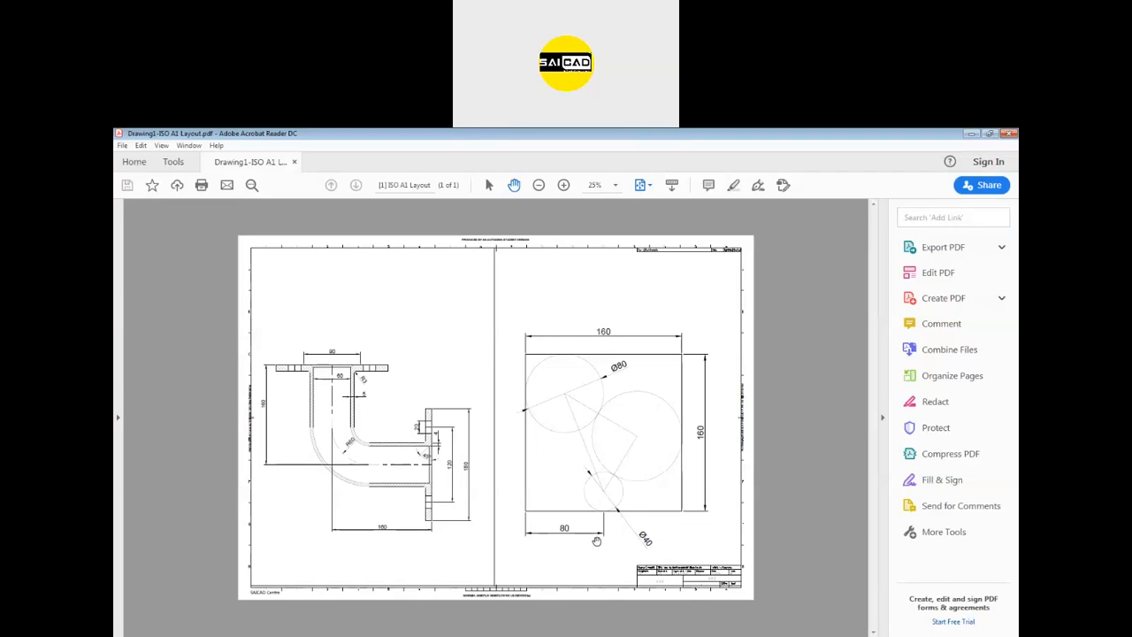
{"action": "scroll", "coordinate": [704, 577], "scroll_direction": "up", "scroll_amount": 4, "text": "ctrl"}
{"action": "scroll", "coordinate": [827, 612], "scroll_direction": "up", "scroll_amount": 6, "text": "ctrl"}
{"action": "scroll", "coordinate": [771, 557], "scroll_direction": "down", "scroll_amount": 2, "text": "ctrl"}
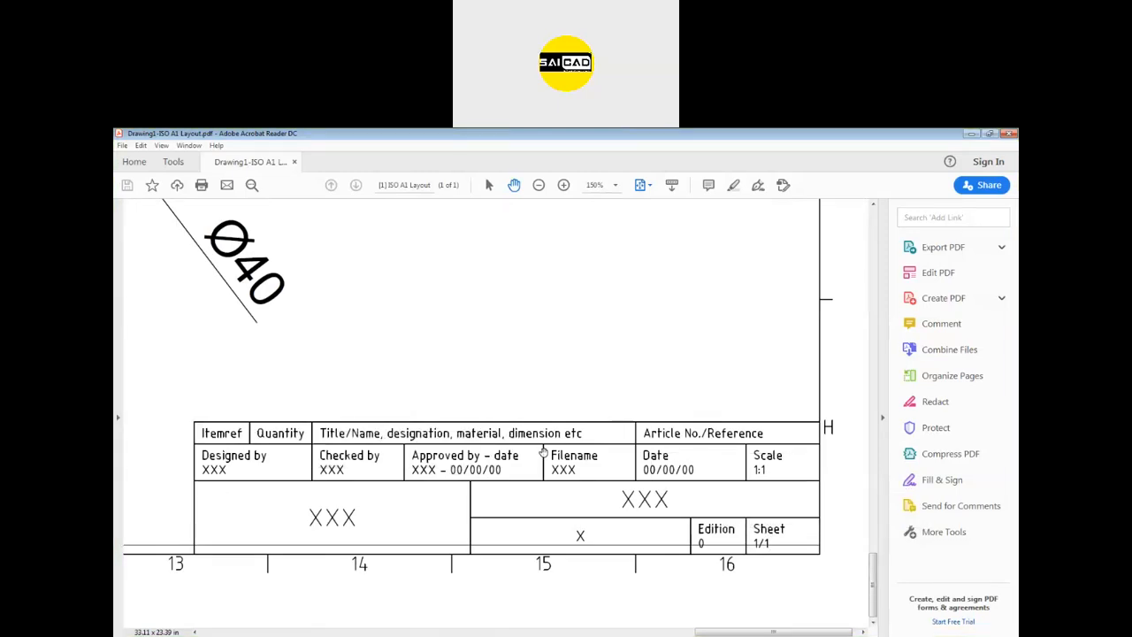
{"action": "scroll", "coordinate": [543, 451], "scroll_direction": "down", "scroll_amount": 3, "text": "ctrl"}
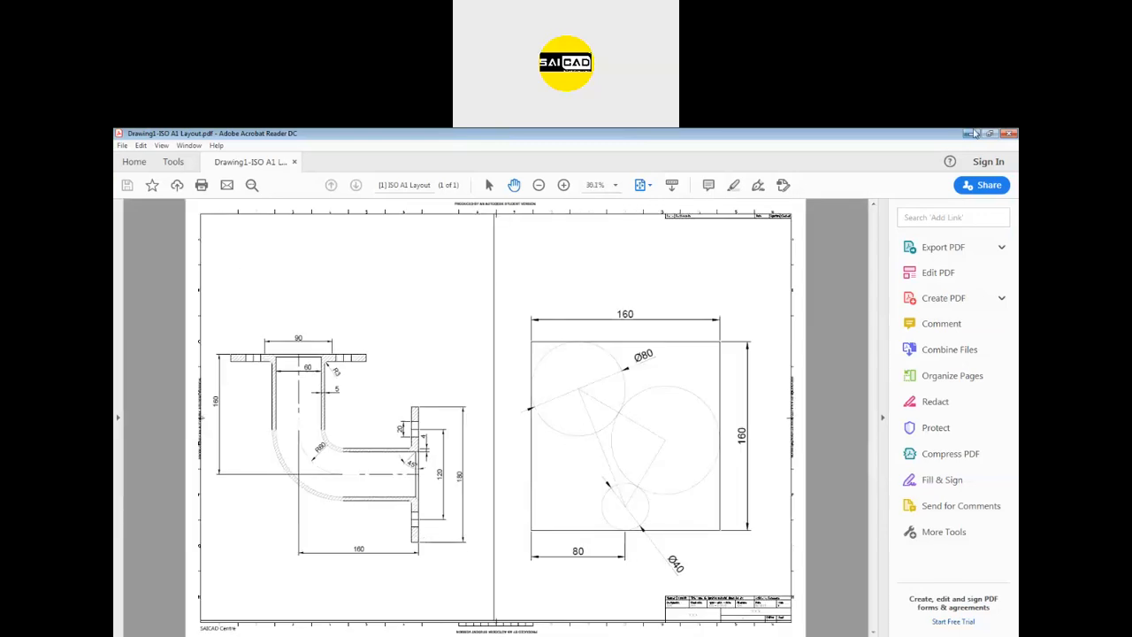
{"action": "left_click", "coordinate": [1008, 133]}
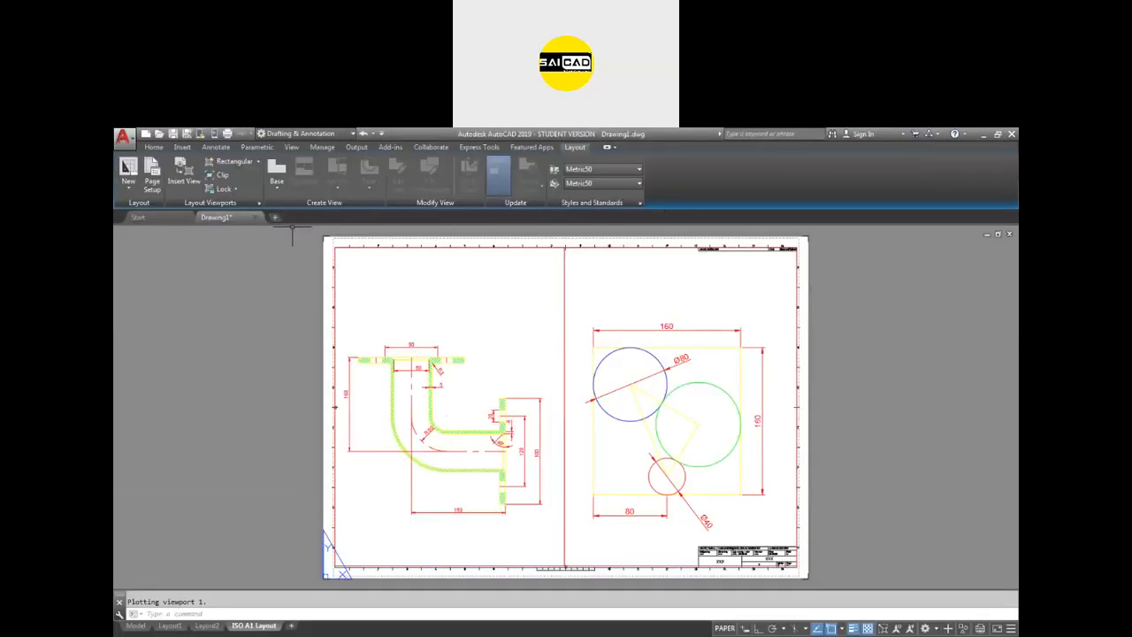
Step: Delete the ISO A1 Layout from the drawing
{"action": "right_click", "coordinate": [264, 628]}
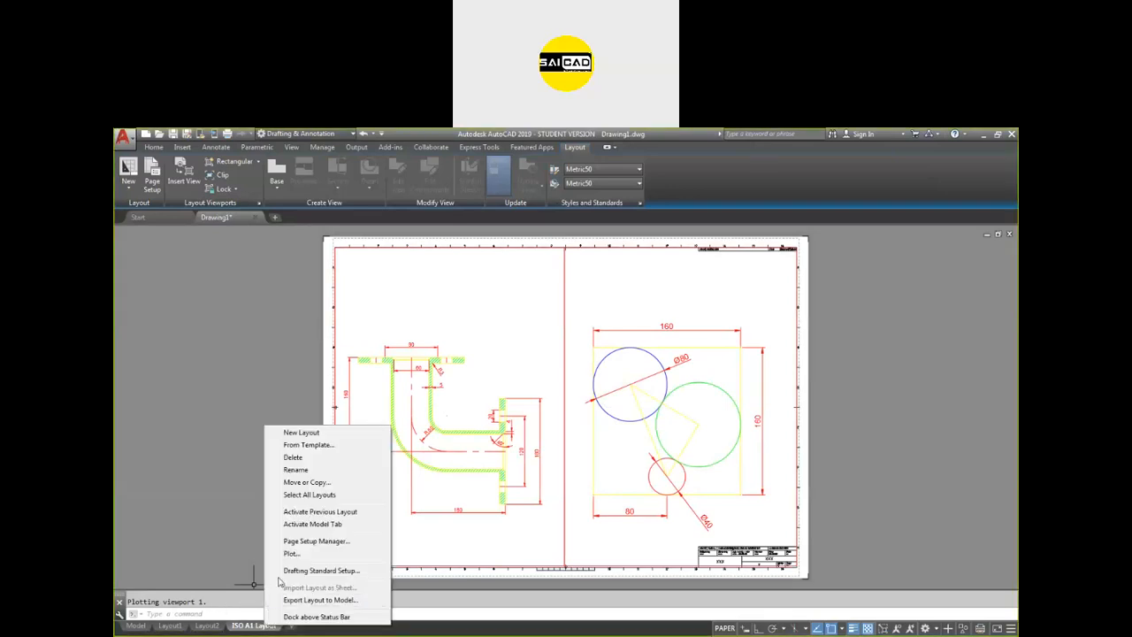
{"action": "left_click", "coordinate": [303, 458]}
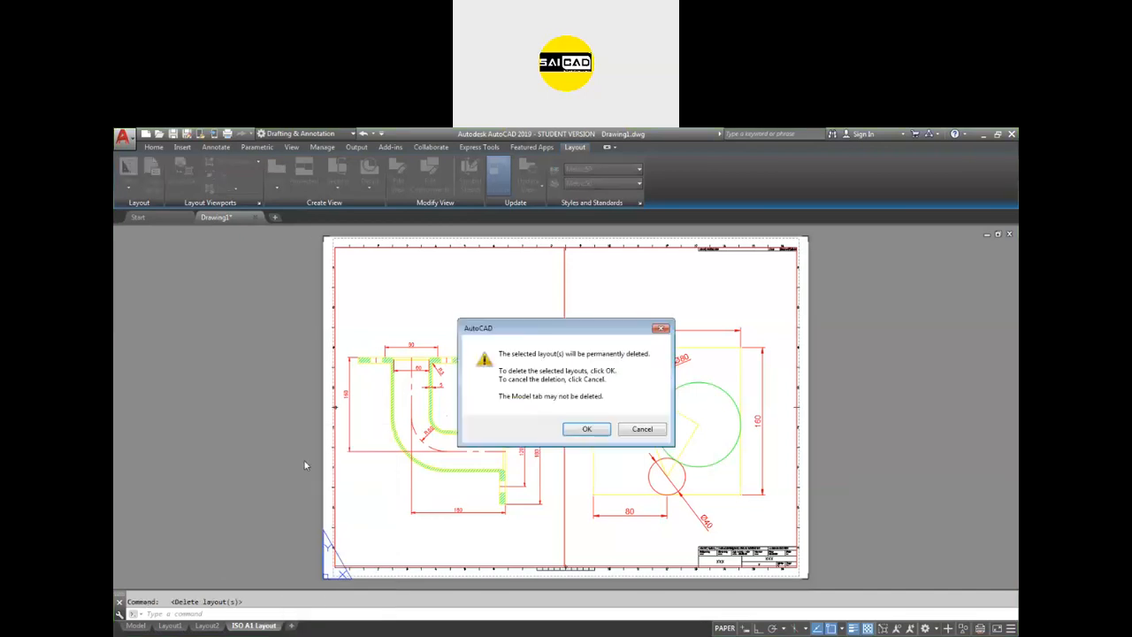
{"action": "left_click", "coordinate": [566, 433]}
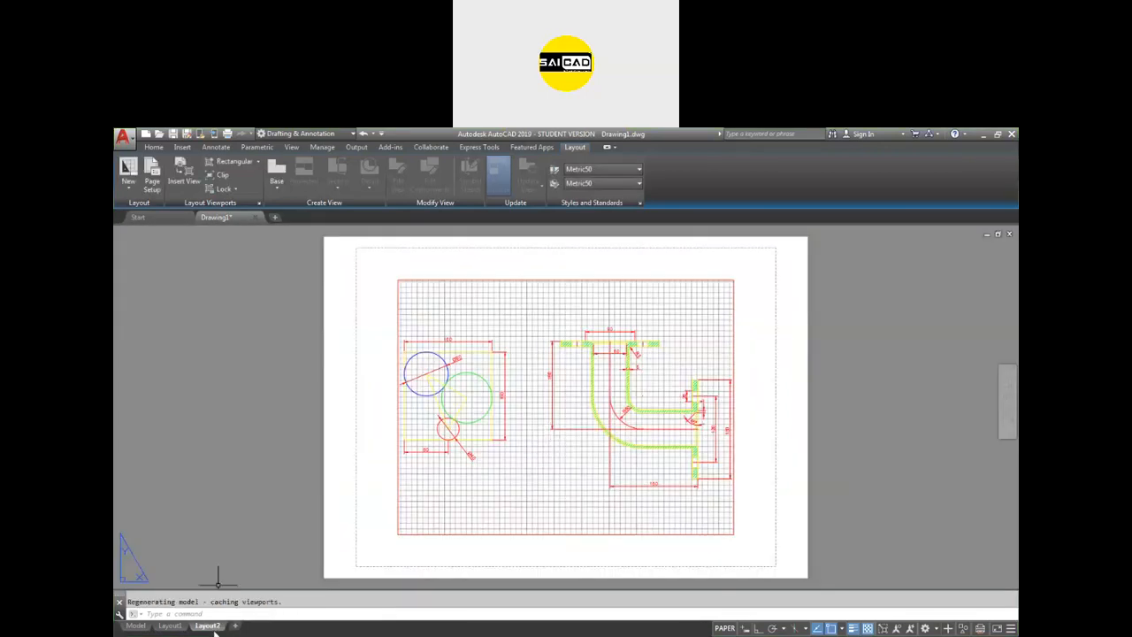
{"action": "right_click", "coordinate": [211, 627]}
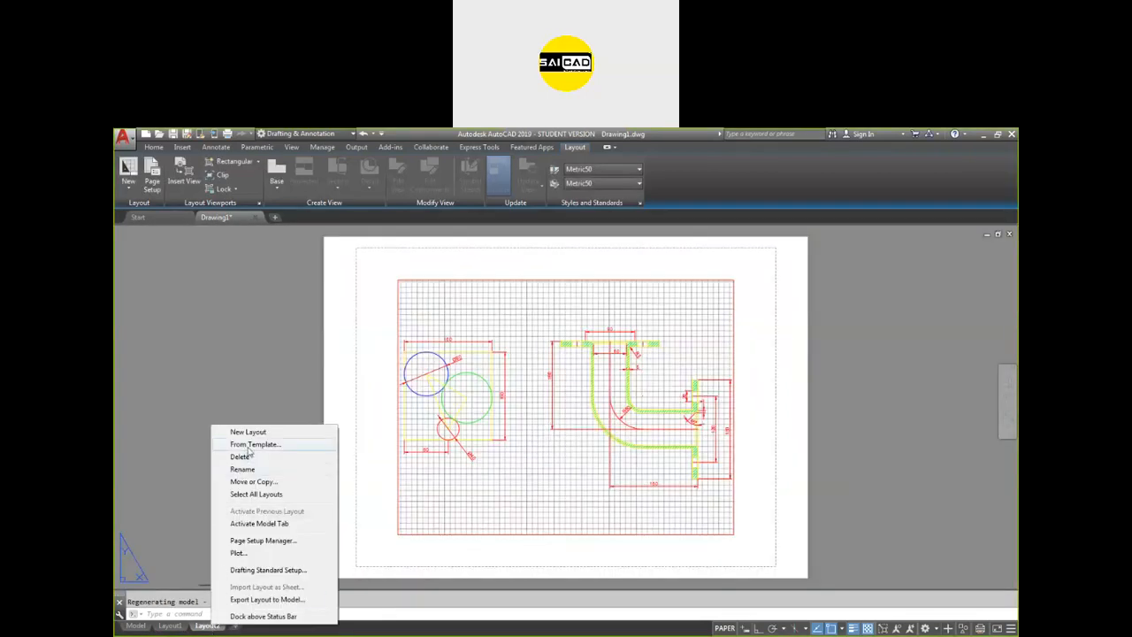
{"action": "left_click", "coordinate": [180, 359]}
{"action": "left_click", "coordinate": [240, 298]}
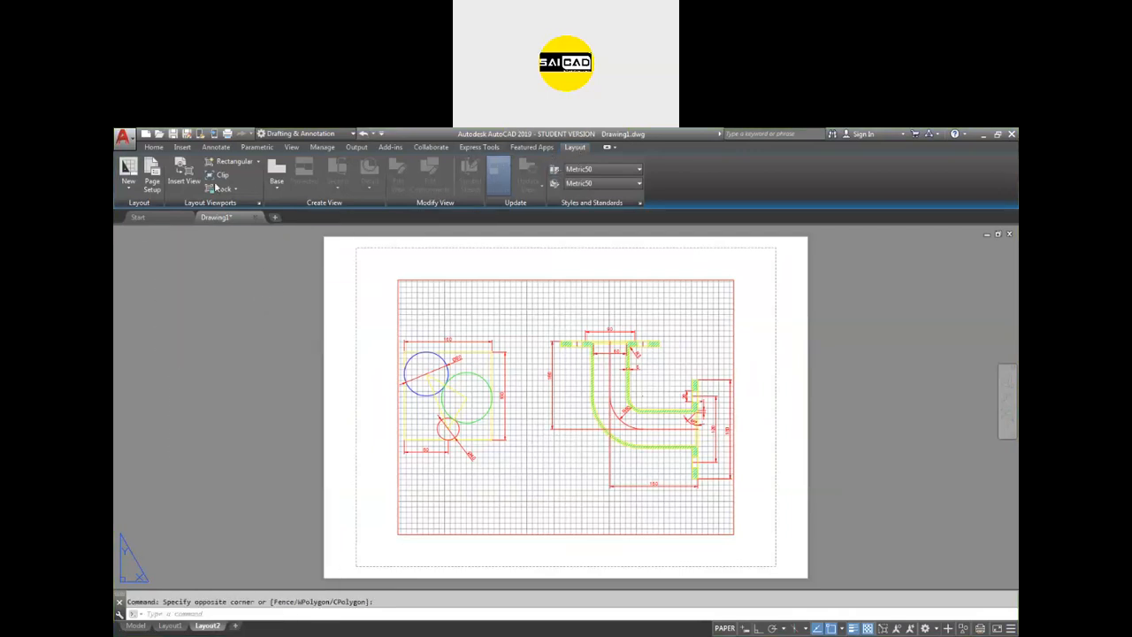
Step: Insert the ISO A1 Layout from the Tutorial-mMfg template and make it the current layout
{"action": "left_click", "coordinate": [128, 187]}
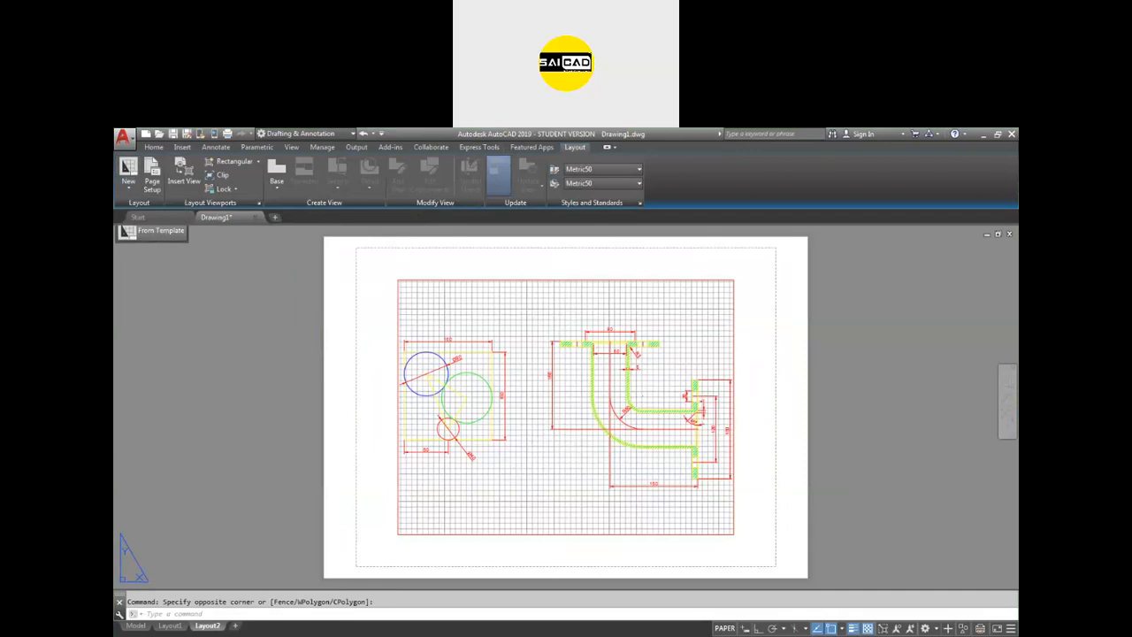
{"action": "left_click", "coordinate": [159, 230]}
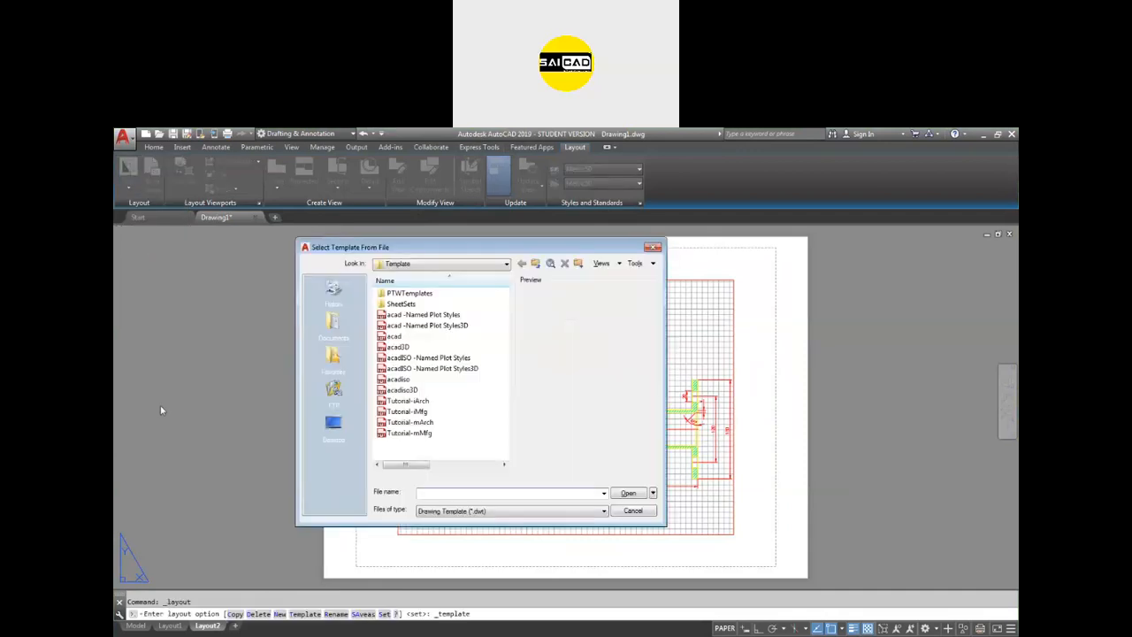
{"action": "left_click", "coordinate": [397, 434]}
{"action": "key", "text": "Up"}
{"action": "key", "text": "Up"}
{"action": "key", "text": "Up"}
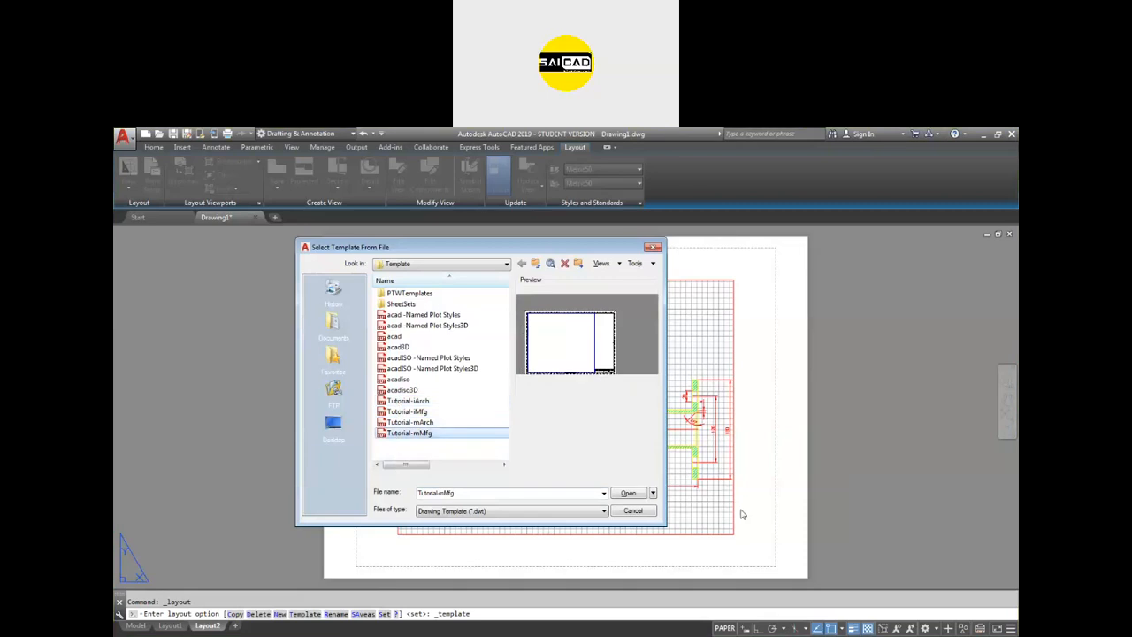
{"action": "left_click", "coordinate": [629, 494]}
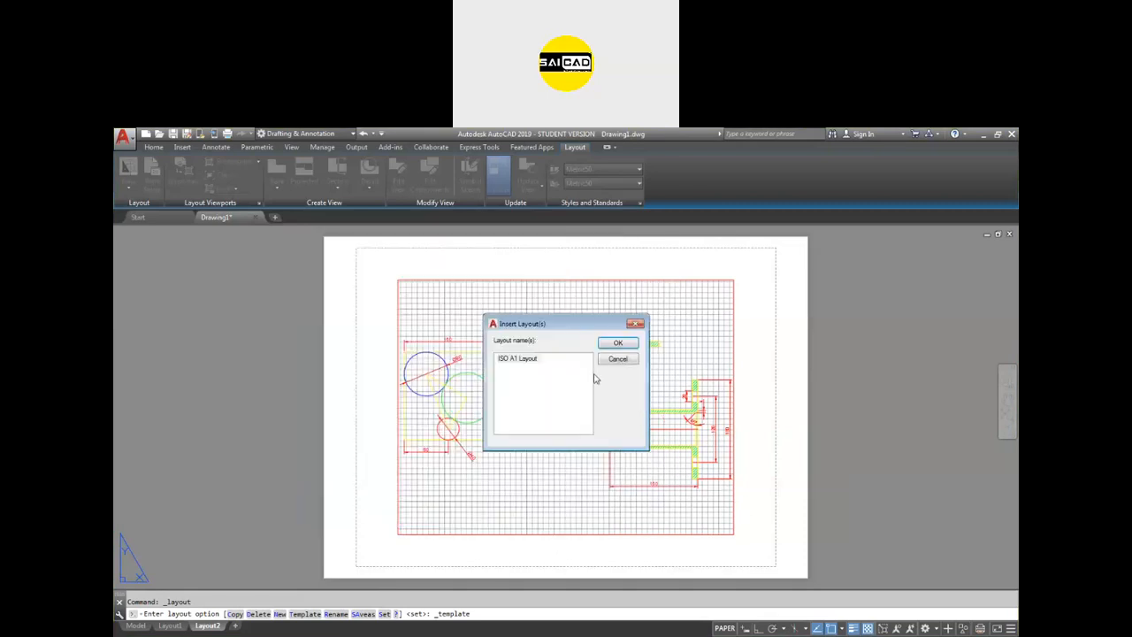
{"action": "left_click", "coordinate": [616, 344]}
{"action": "left_click", "coordinate": [265, 626]}
{"action": "scroll", "coordinate": [642, 345], "scroll_direction": "down", "scroll_amount": 2}
{"action": "scroll", "coordinate": [554, 402], "scroll_direction": "up", "scroll_amount": 2}
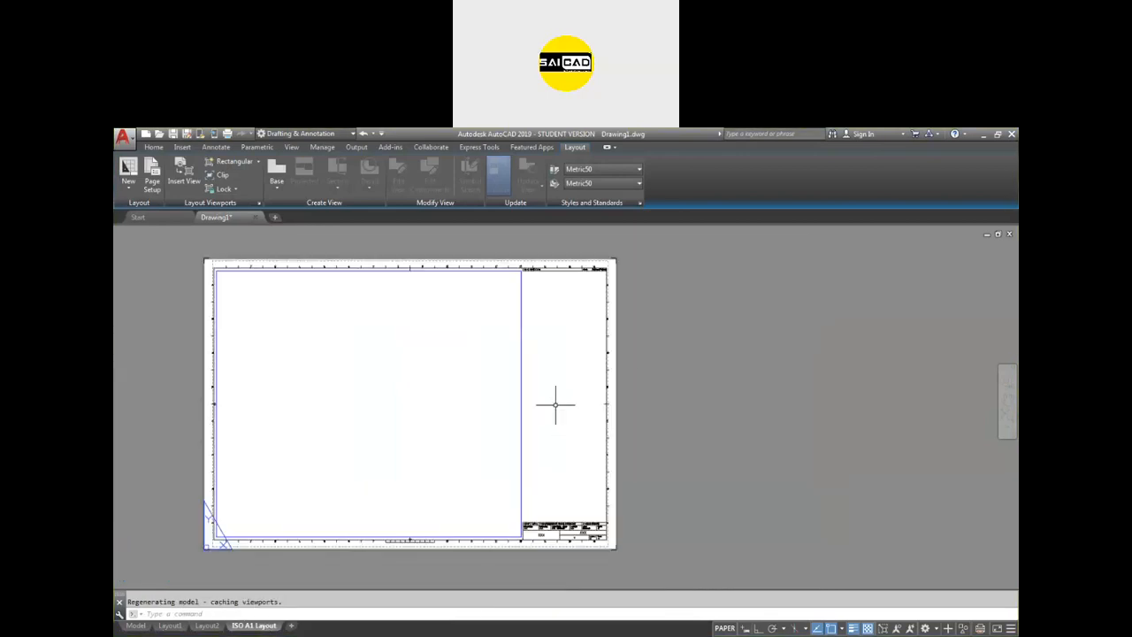
Step: Delete the template's viewport and create one rectangular viewport spanning the sheet border from corner to corner
{"action": "left_click", "coordinate": [481, 447]}
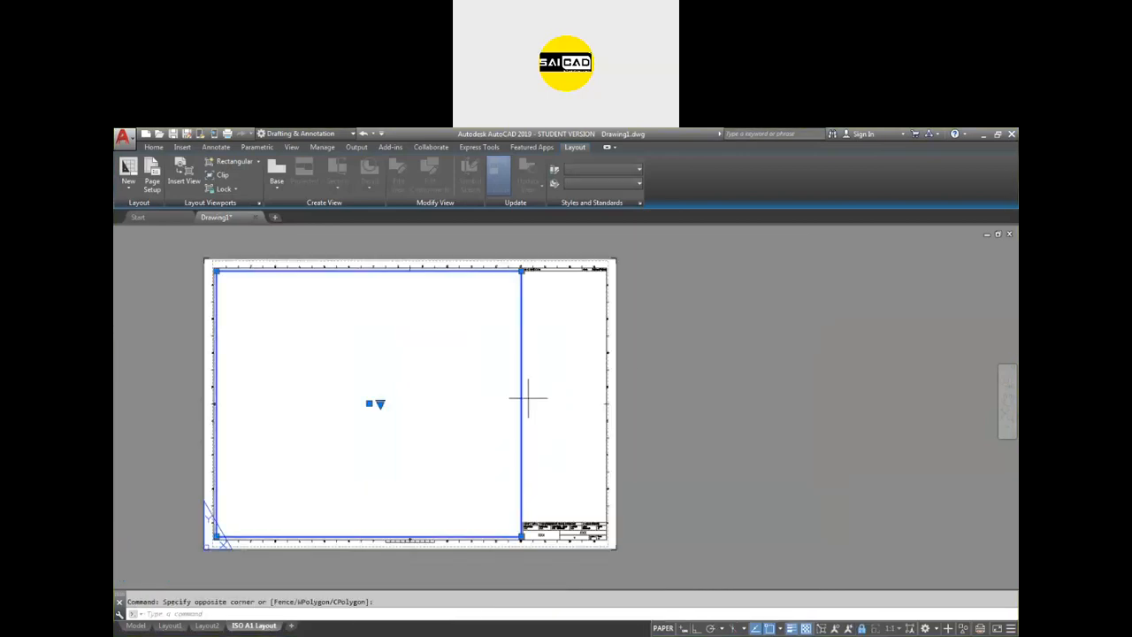
{"action": "key", "text": "Delete"}
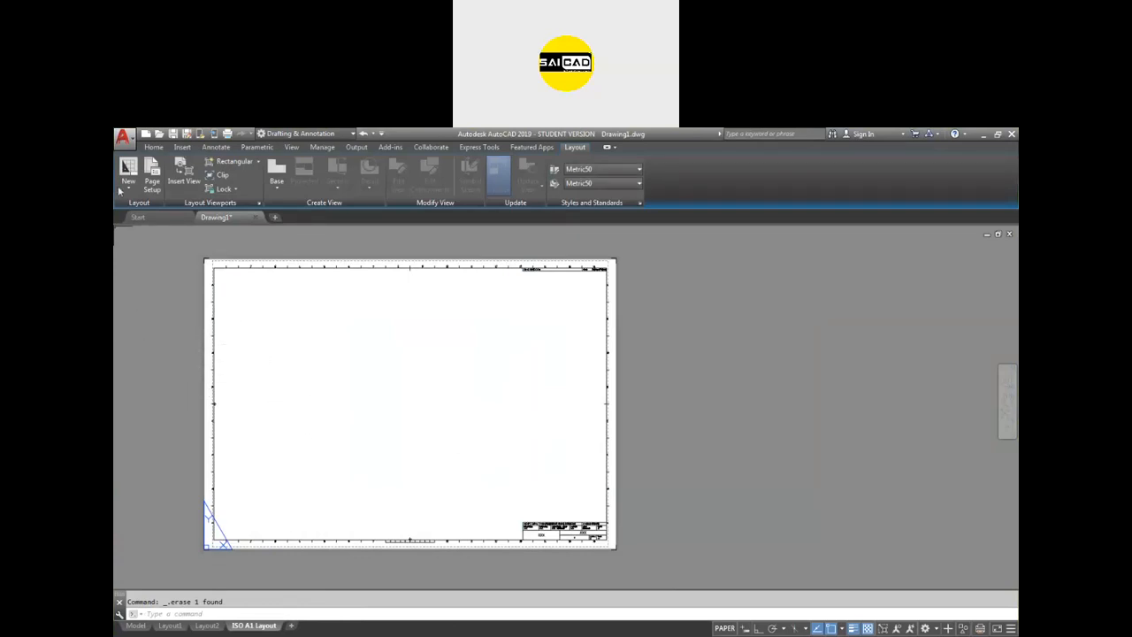
{"action": "left_click", "coordinate": [258, 162]}
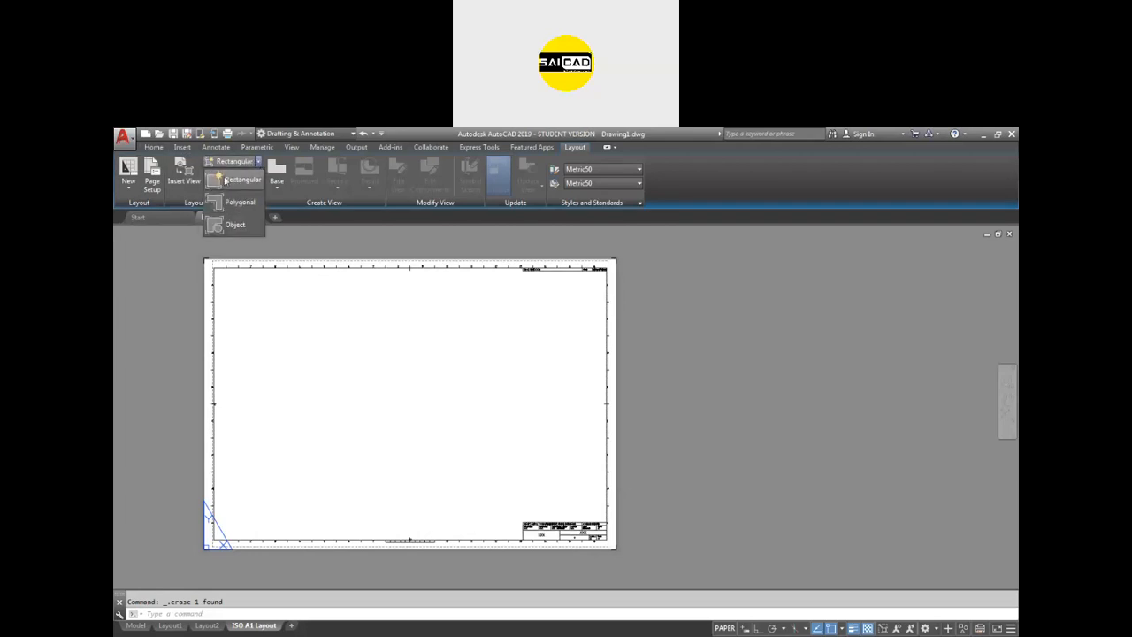
{"action": "left_click", "coordinate": [226, 180]}
{"action": "left_click", "coordinate": [213, 267]}
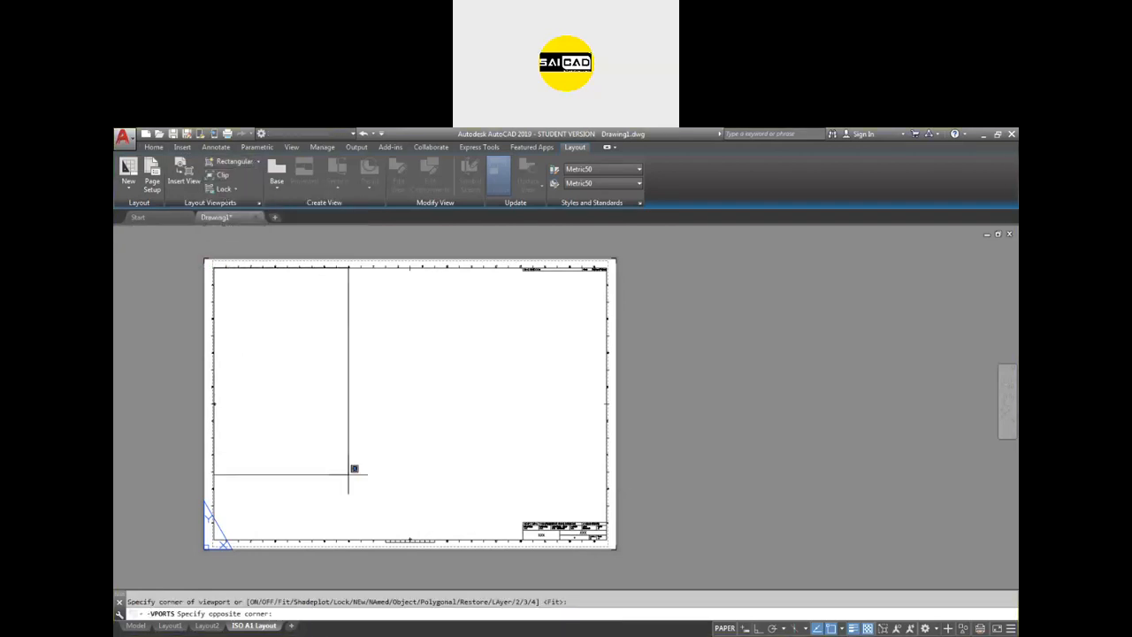
{"action": "left_click", "coordinate": [605, 544]}
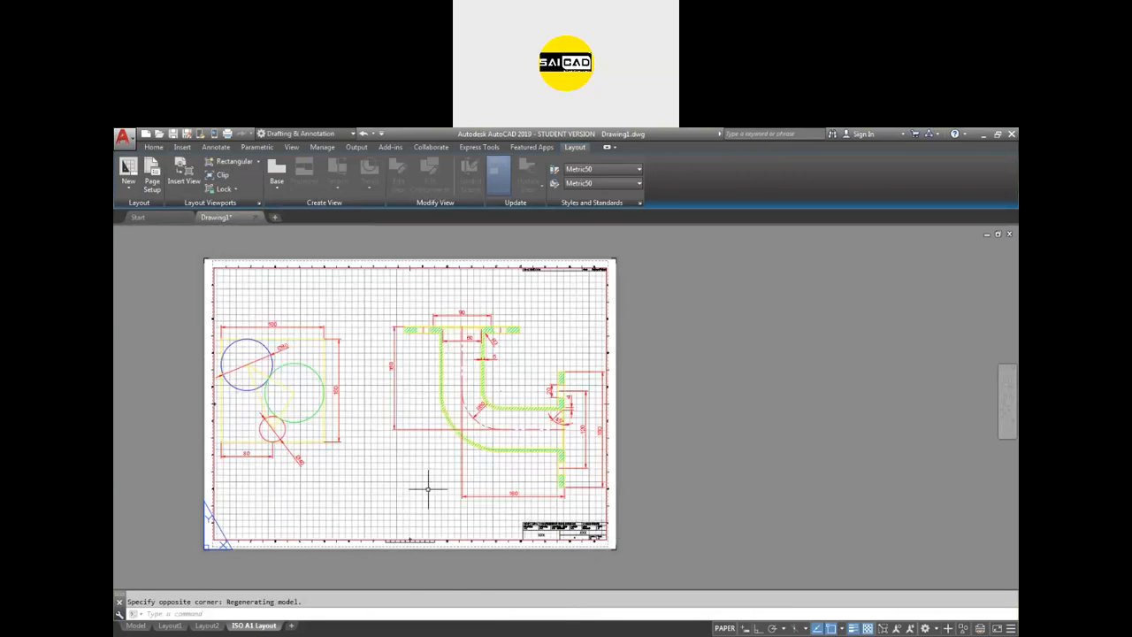
Step: Activate the new viewport's model space and turn off its grid
{"action": "double_click", "coordinate": [365, 488]}
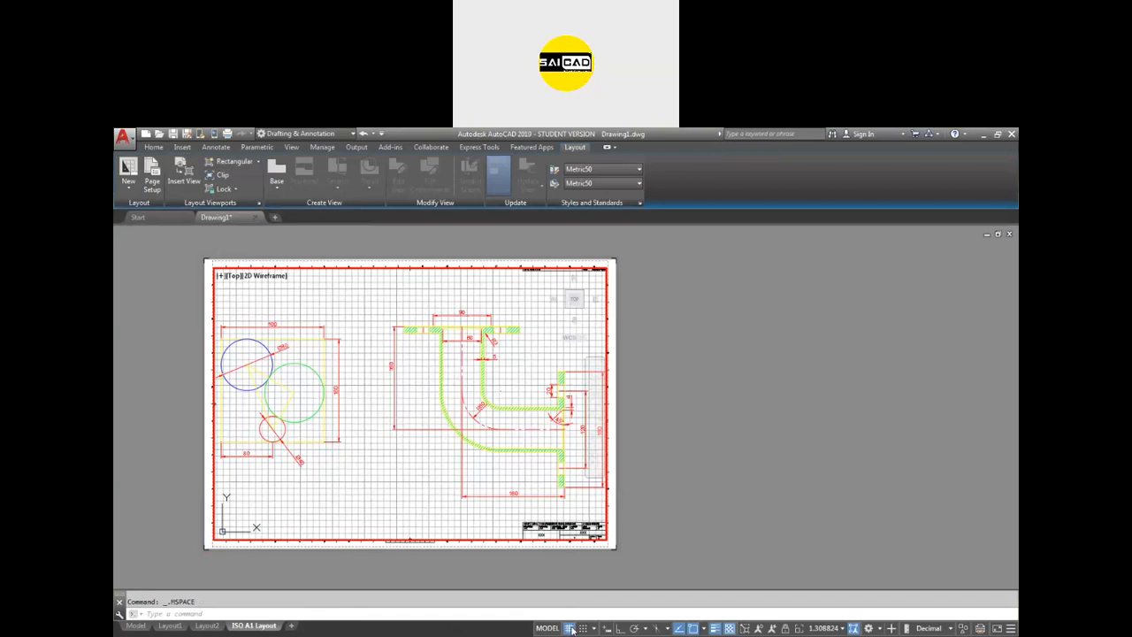
{"action": "left_click", "coordinate": [570, 629]}
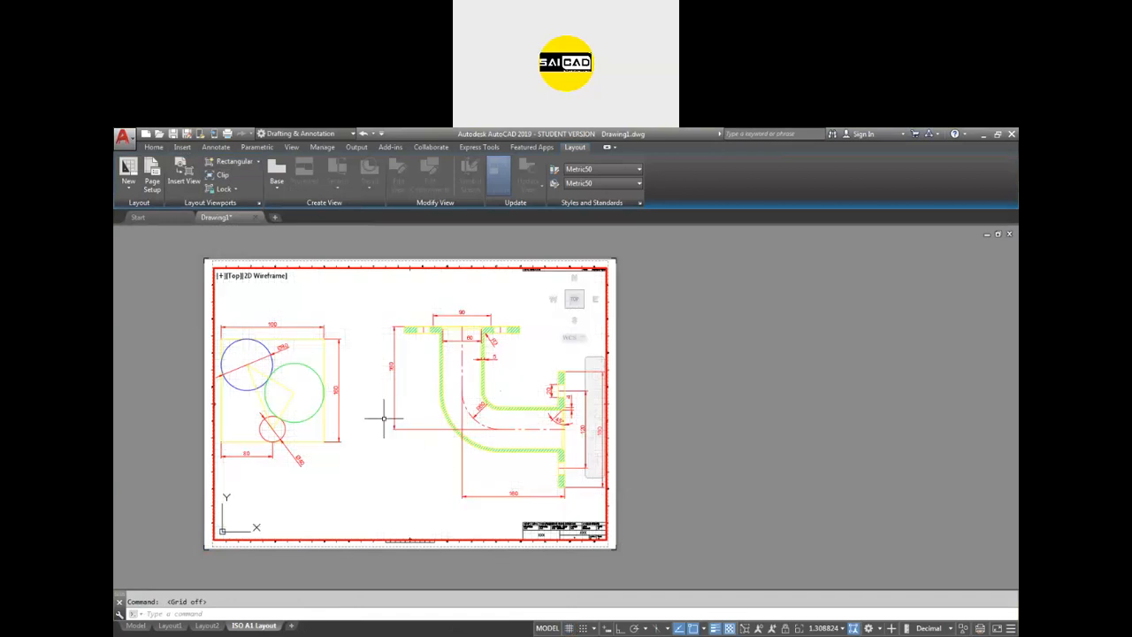
{"action": "scroll", "coordinate": [380, 421], "scroll_direction": "down", "scroll_amount": 2}
{"action": "scroll", "coordinate": [352, 427], "scroll_direction": "up", "scroll_amount": 2}
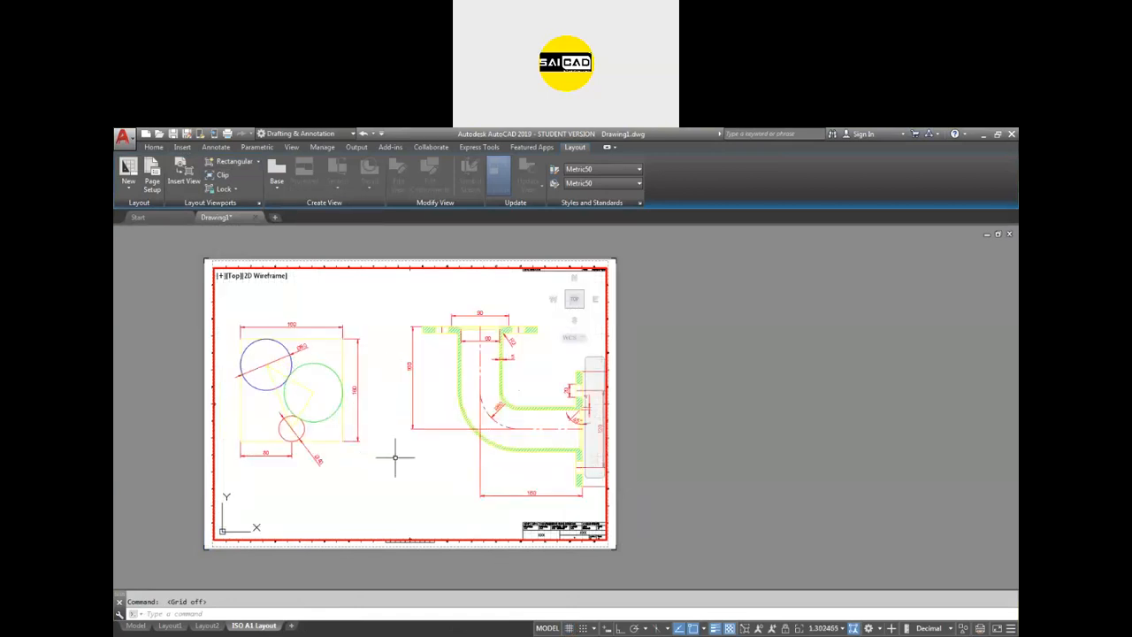
Step: Pan the drawings within the viewport so the elbow's outer dimensions fit inside the sheet border, and return to paper space
{"action": "double_click", "coordinate": [749, 361]}
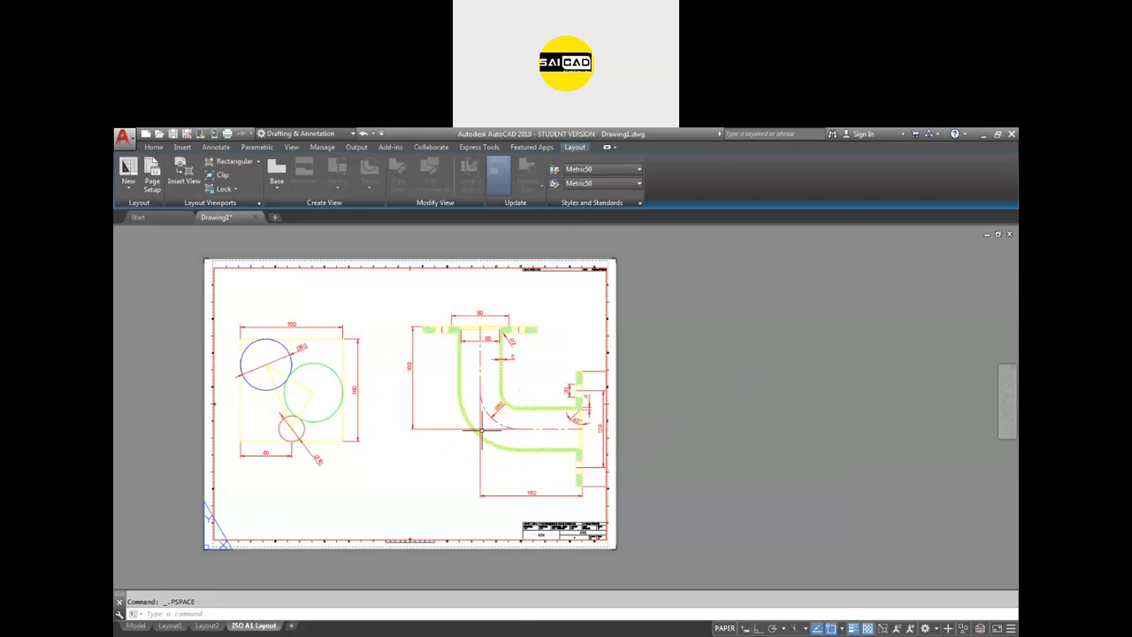
{"action": "double_click", "coordinate": [428, 448]}
{"action": "middle_click_drag", "start_coordinate": [451, 459], "coordinate": [435, 462]}
{"action": "double_click", "coordinate": [730, 483]}
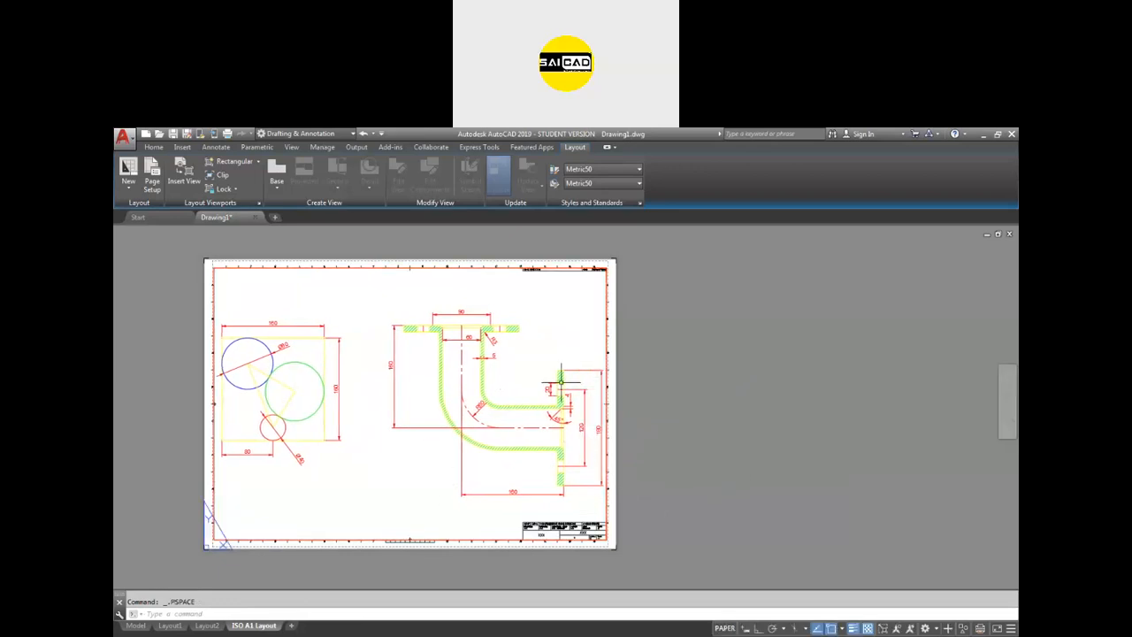
Step: Move the viewport frame from the Dim layer to layer 0
{"action": "left_click", "coordinate": [607, 295]}
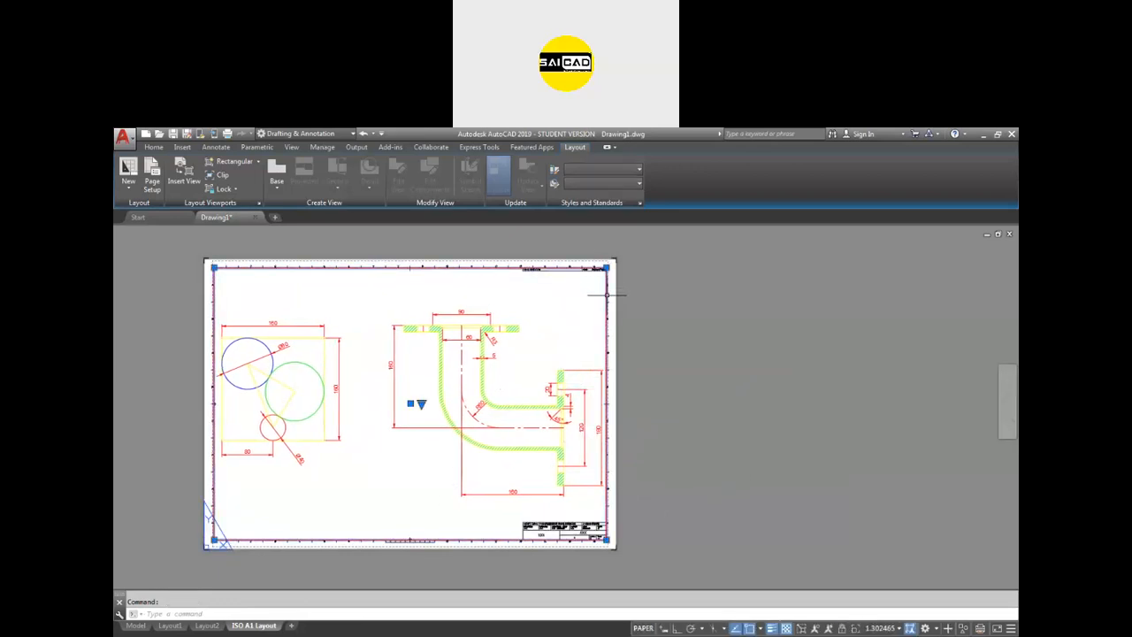
{"action": "left_click", "coordinate": [154, 147]}
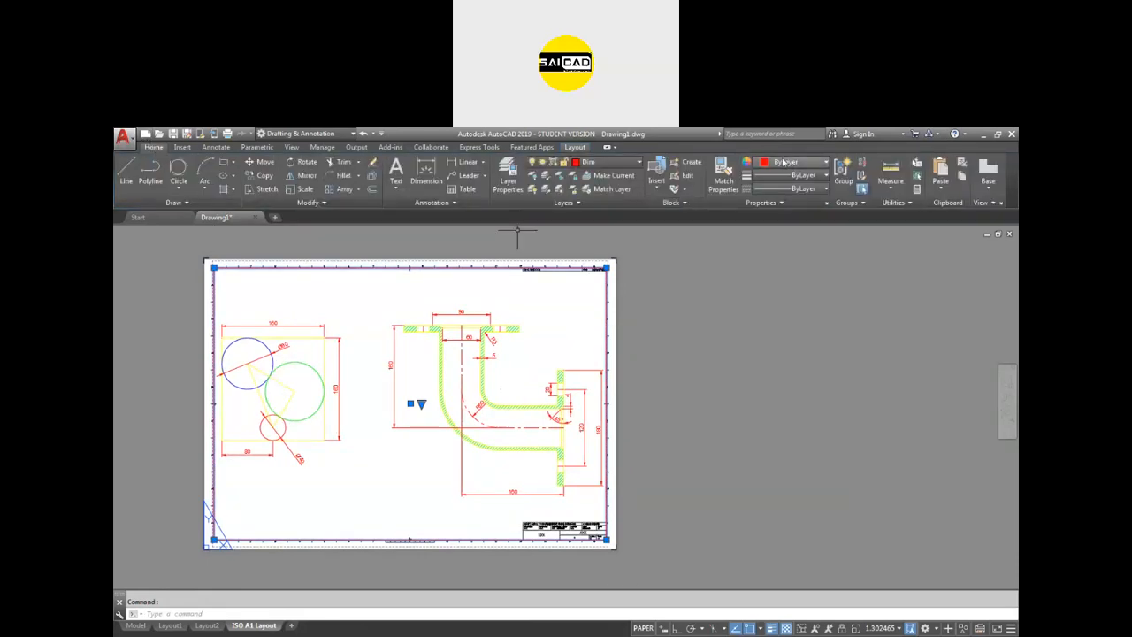
{"action": "left_click", "coordinate": [601, 162]}
{"action": "left_click", "coordinate": [575, 172]}
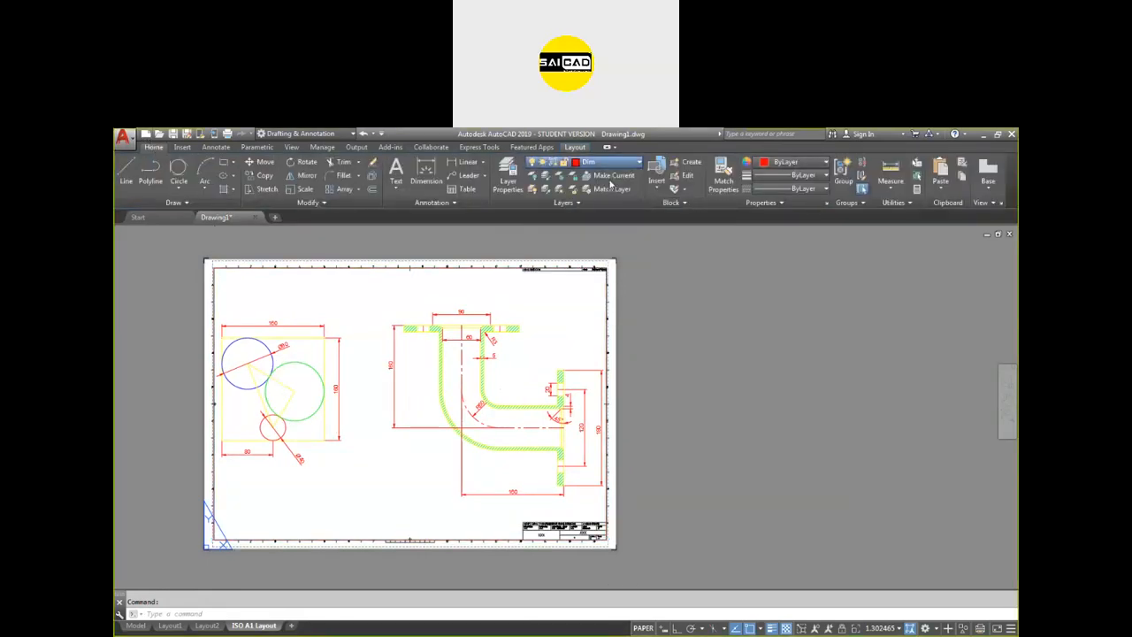
{"action": "left_click", "coordinate": [703, 345]}
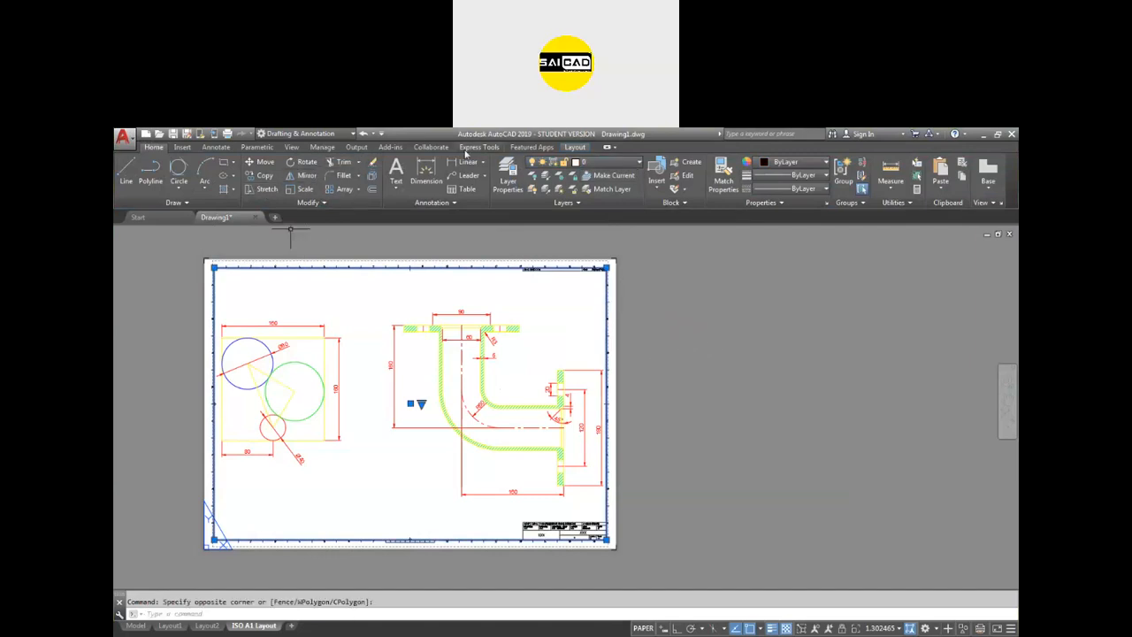
{"action": "left_click", "coordinate": [576, 147]}
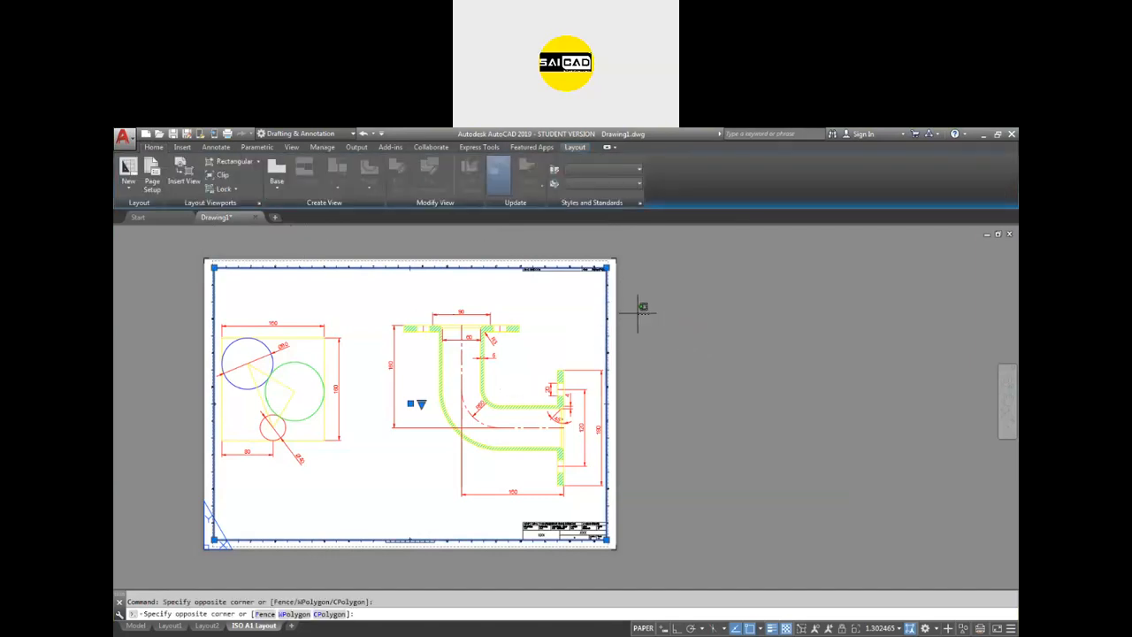
{"action": "left_click", "coordinate": [631, 240]}
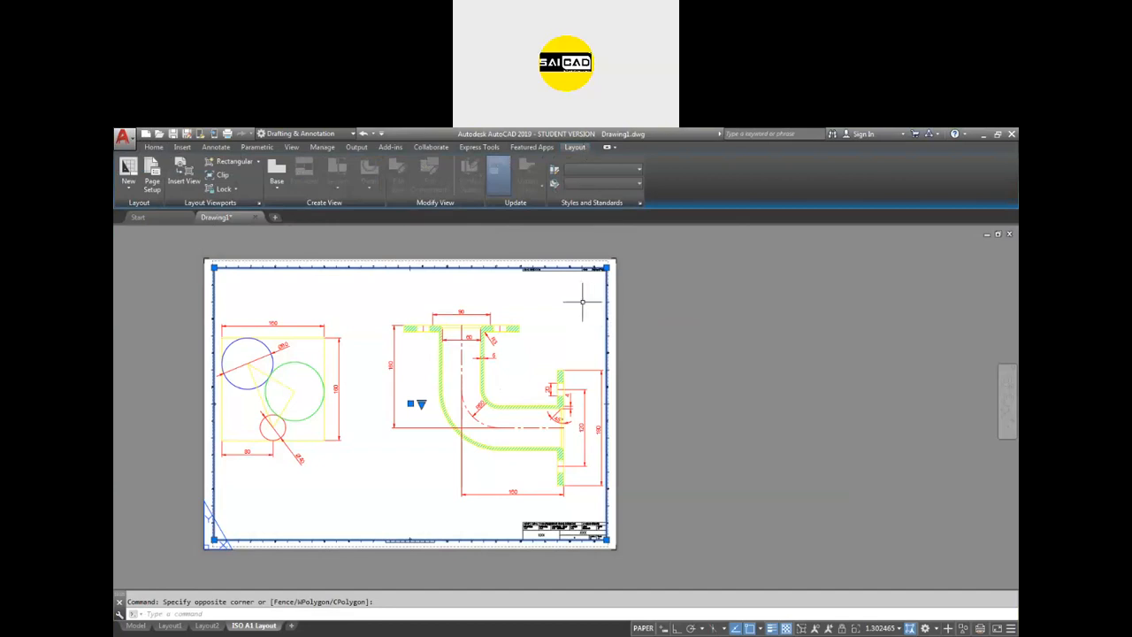
{"action": "double_click", "coordinate": [582, 303]}
{"action": "double_click", "coordinate": [659, 315]}
{"action": "scroll", "coordinate": [605, 318], "scroll_direction": "up", "scroll_amount": 2}
{"action": "scroll", "coordinate": [601, 305], "scroll_direction": "down", "scroll_amount": 4}
{"action": "scroll", "coordinate": [532, 489], "scroll_direction": "up", "scroll_amount": 4}
{"action": "scroll", "coordinate": [532, 489], "scroll_direction": "down", "scroll_amount": 2}
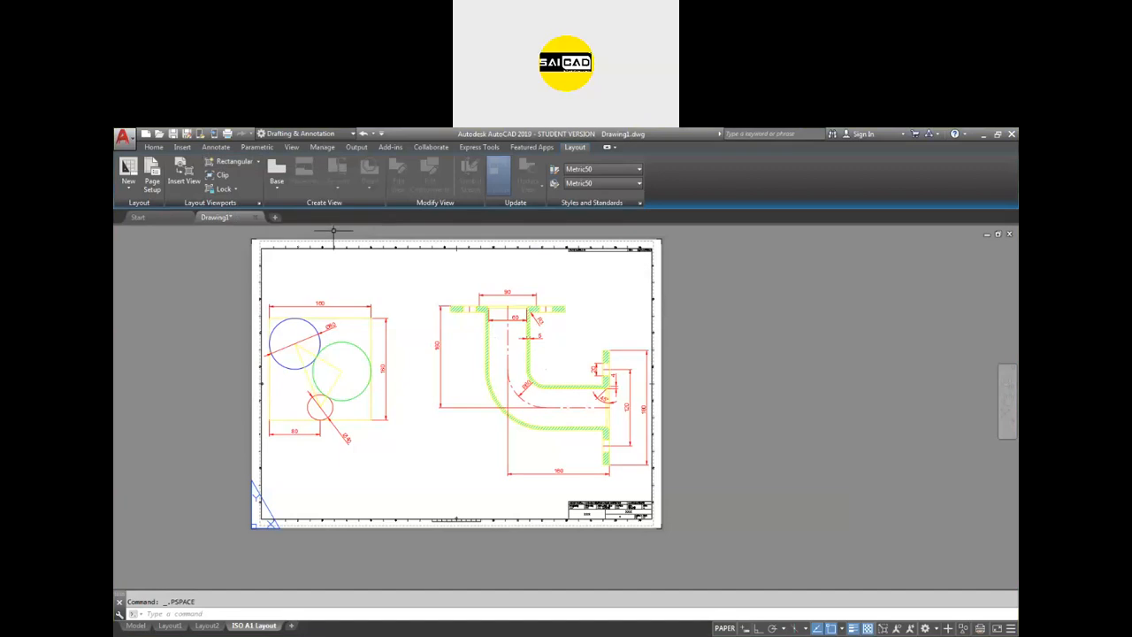
Step: Shrink the viewport to the left half of the sheet and pan the circle drawing to its centre
{"action": "left_click", "coordinate": [475, 519]}
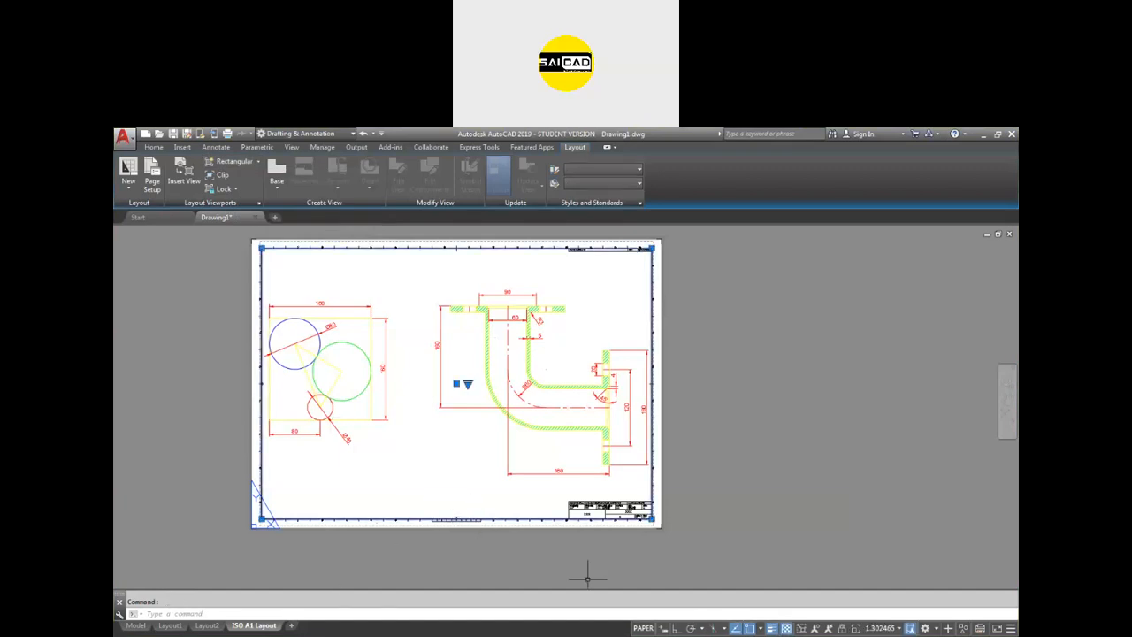
{"action": "left_click", "coordinate": [654, 521]}
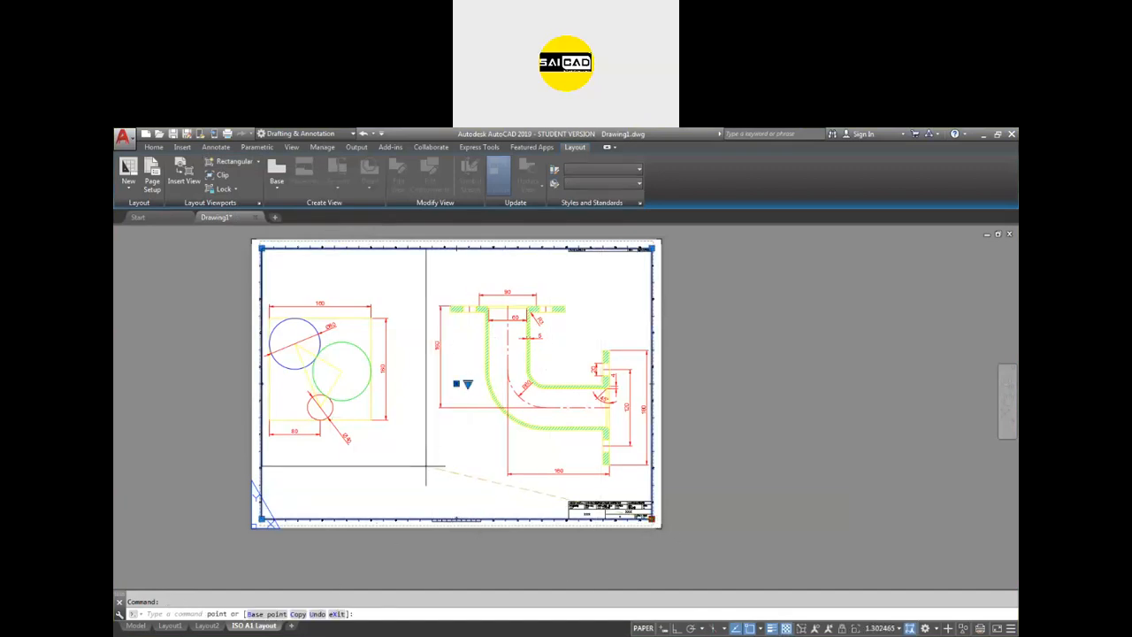
{"action": "left_click", "coordinate": [452, 520]}
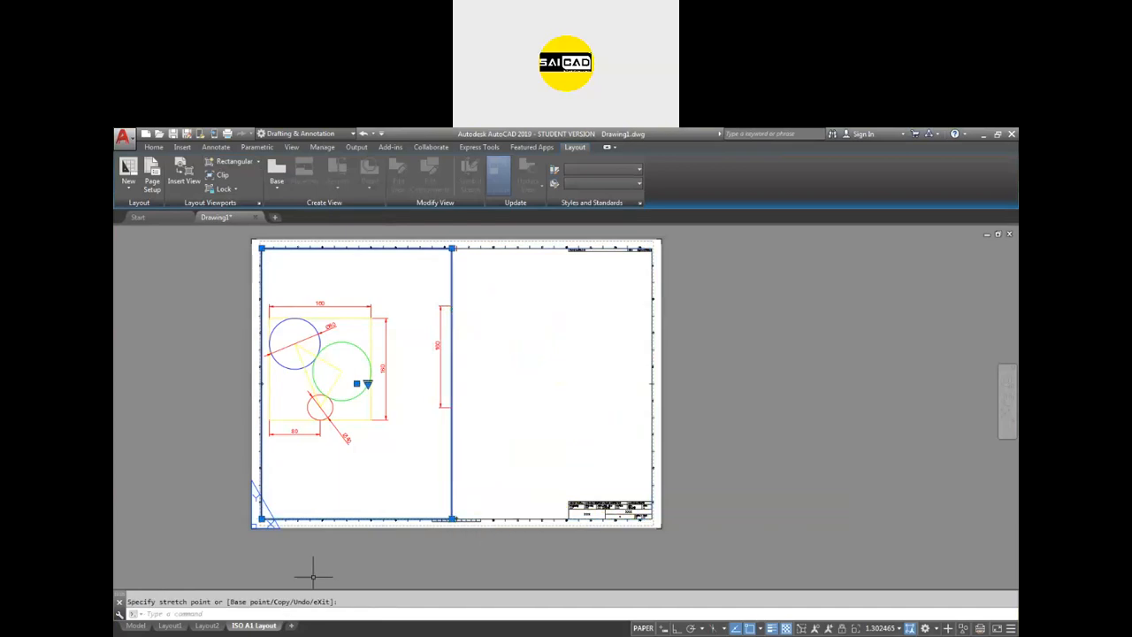
{"action": "double_click", "coordinate": [362, 383]}
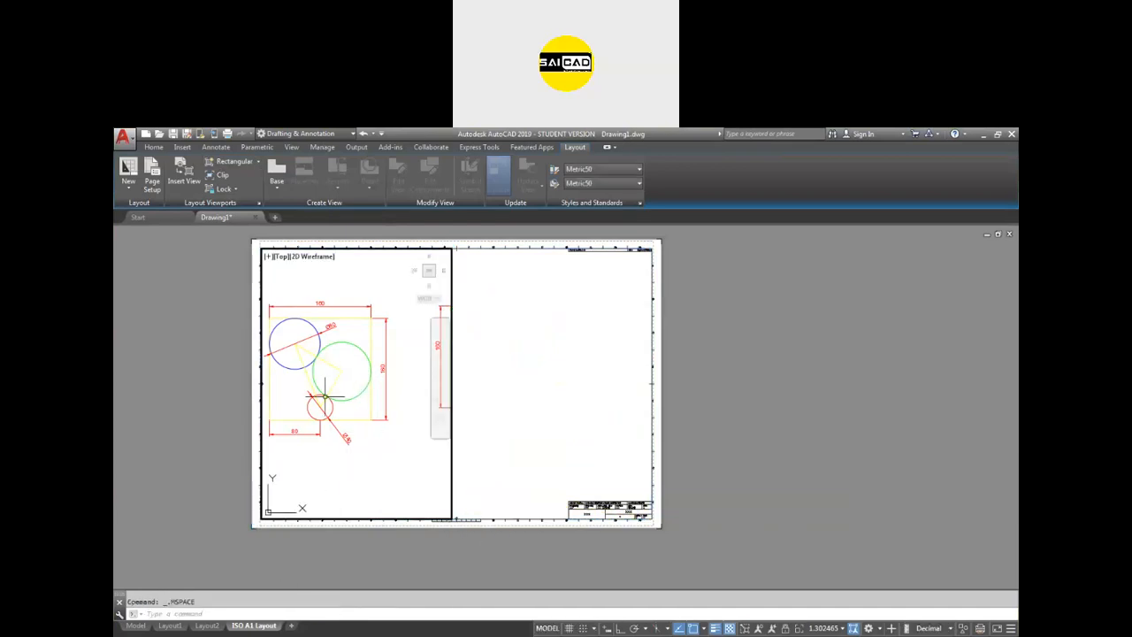
{"action": "double_click", "coordinate": [504, 325]}
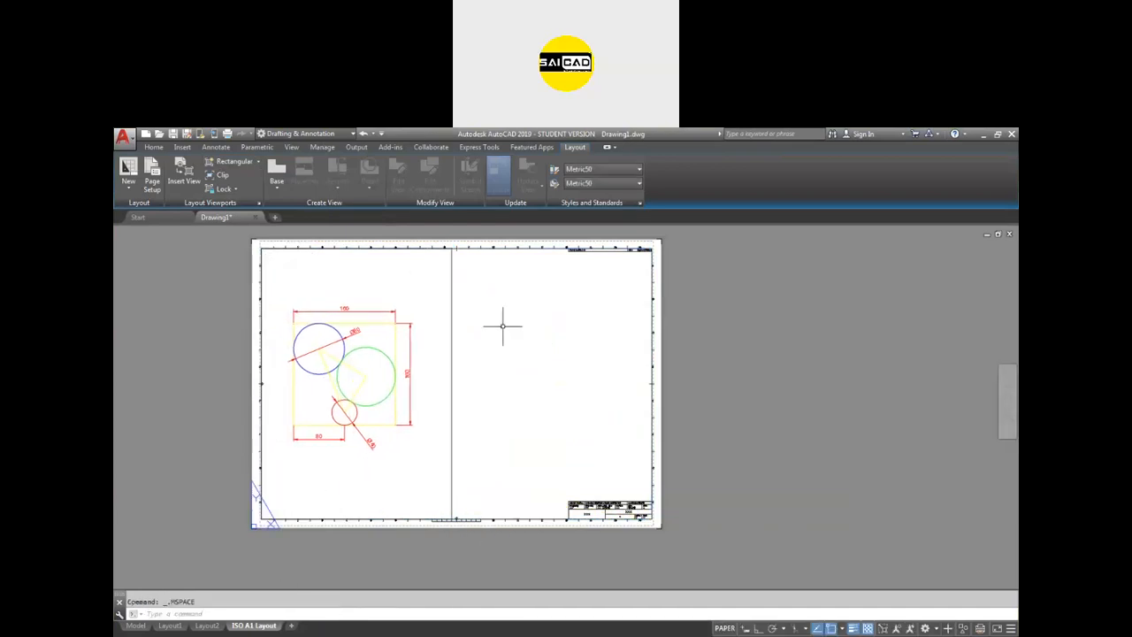
Step: Create a second rectangular viewport from the first viewport's top-right corner to the midpoint of the sheet's right border
{"action": "left_click", "coordinate": [235, 162]}
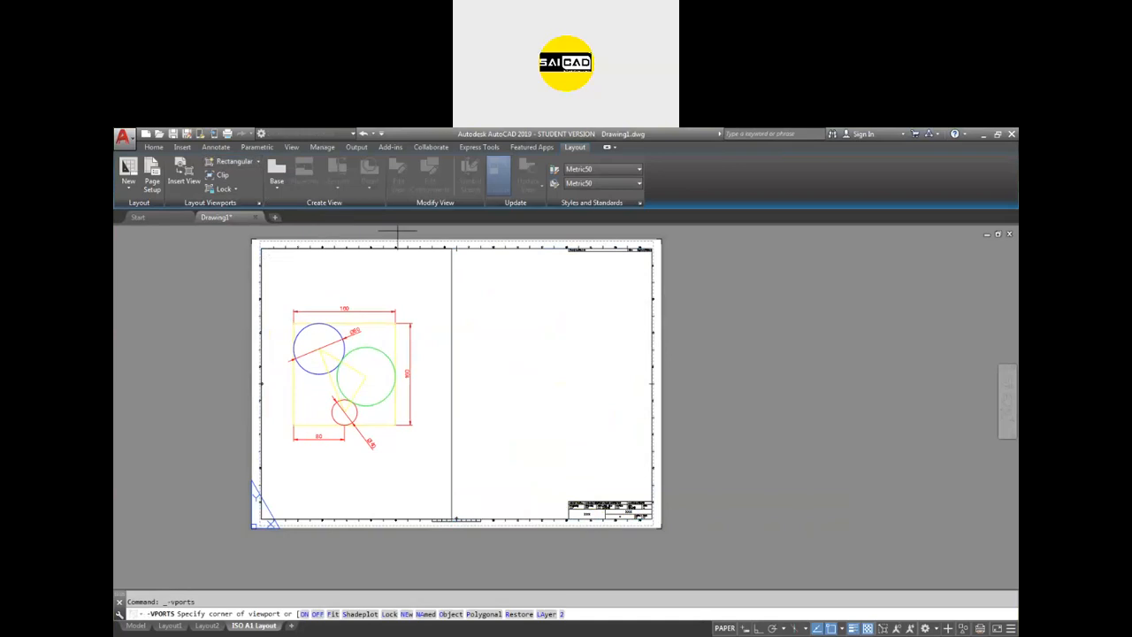
{"action": "left_click", "coordinate": [451, 249]}
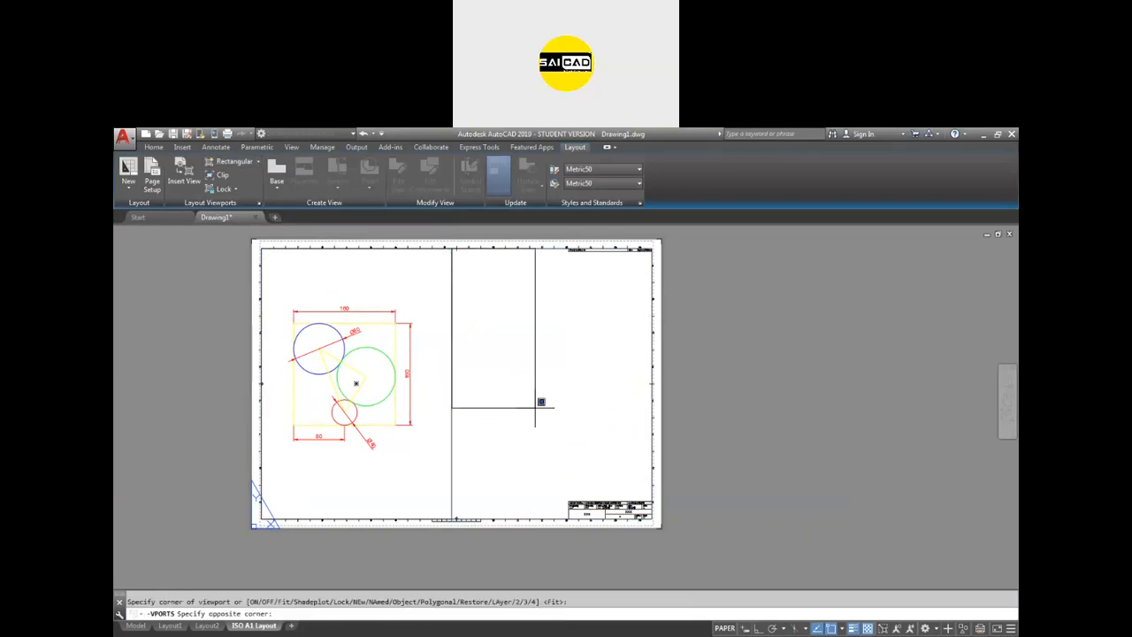
{"action": "left_click", "coordinate": [656, 373]}
Step: Zoom and pan the second viewport so it shows only the circle drawing, and return to paper space
{"action": "double_click", "coordinate": [546, 325]}
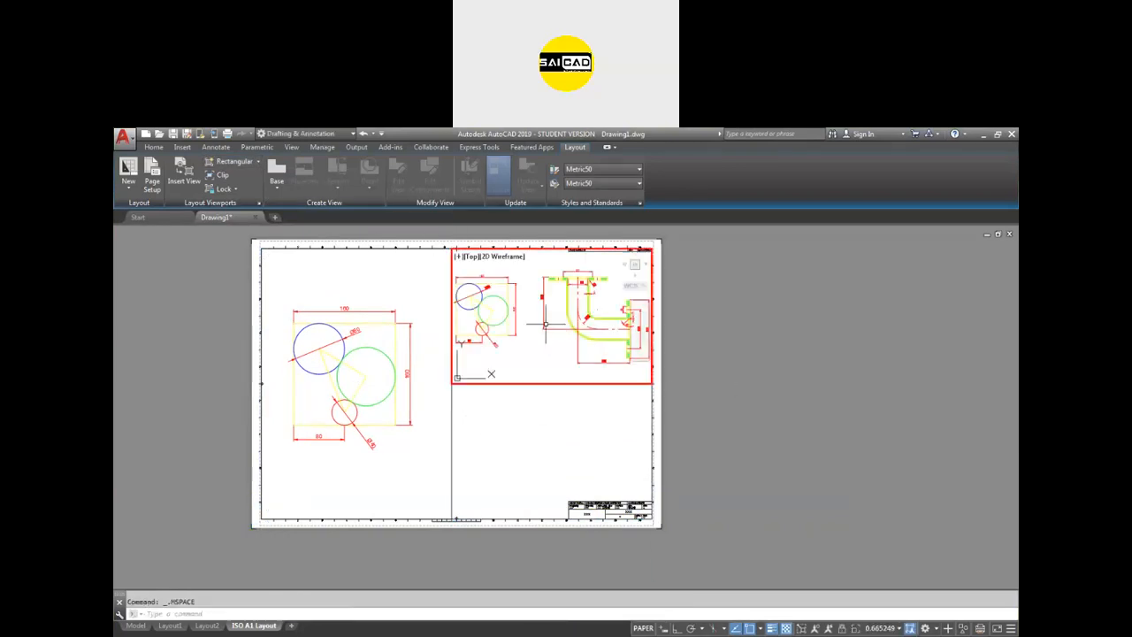
{"action": "middle_click_drag", "start_coordinate": [588, 318], "coordinate": [543, 322]}
{"action": "scroll", "coordinate": [564, 316], "scroll_direction": "up", "scroll_amount": 3}
{"action": "scroll", "coordinate": [556, 320], "scroll_direction": "down", "scroll_amount": 3}
{"action": "scroll", "coordinate": [556, 320], "scroll_direction": "down", "scroll_amount": 5}
{"action": "scroll", "coordinate": [559, 326], "scroll_direction": "up", "scroll_amount": 5}
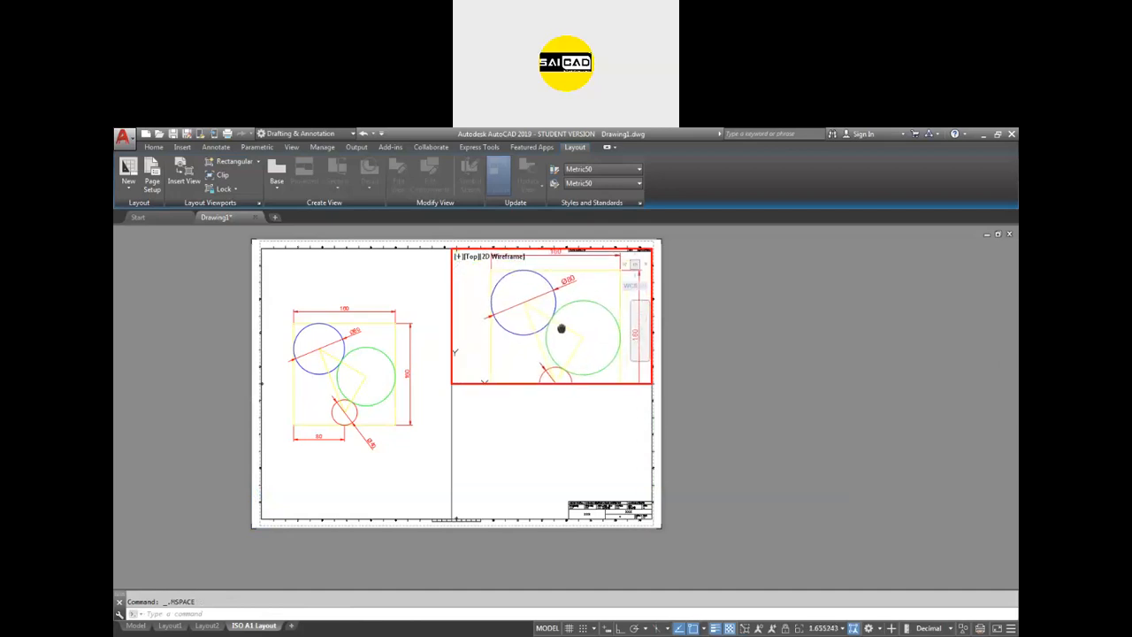
{"action": "double_click", "coordinate": [794, 392]}
Step: Stretch the second viewport's lower edge down until the whole circle drawing and its dimensions fit, ending above the title block
{"action": "left_click", "coordinate": [631, 385]}
{"action": "left_click", "coordinate": [452, 384]}
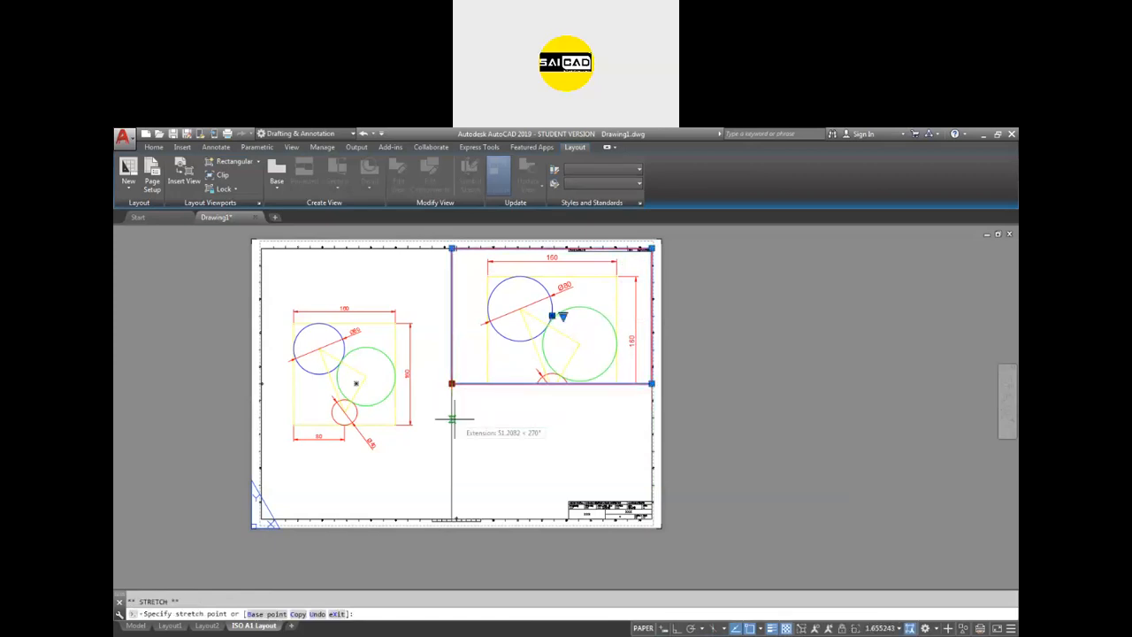
{"action": "left_click", "coordinate": [451, 438]}
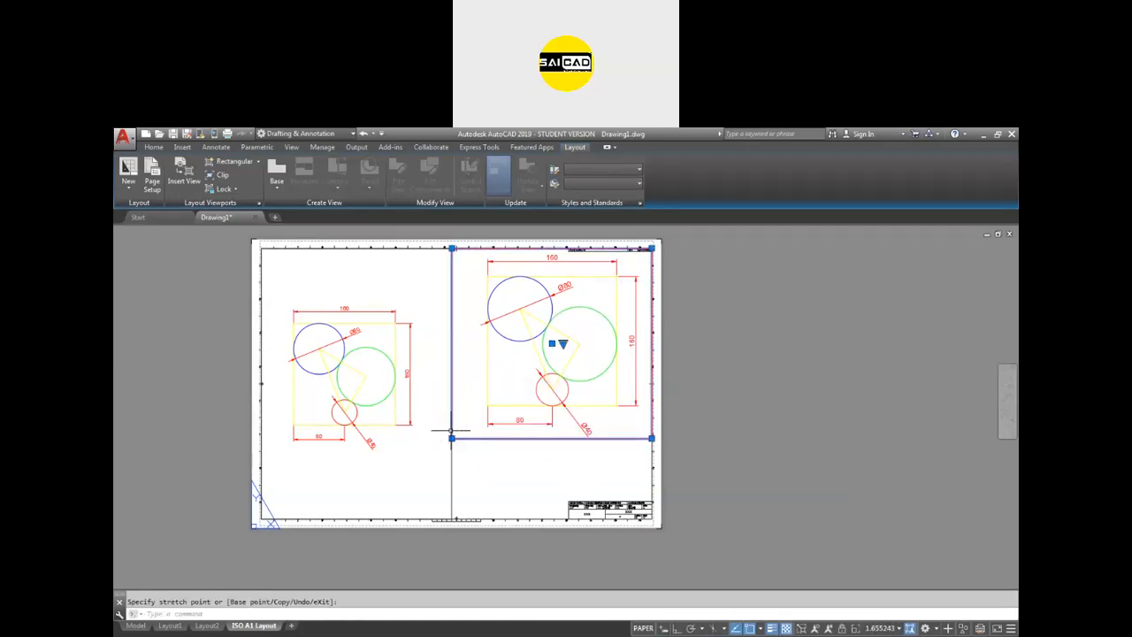
{"action": "left_click", "coordinate": [452, 438]}
{"action": "left_click", "coordinate": [452, 456]}
{"action": "left_click", "coordinate": [721, 451]}
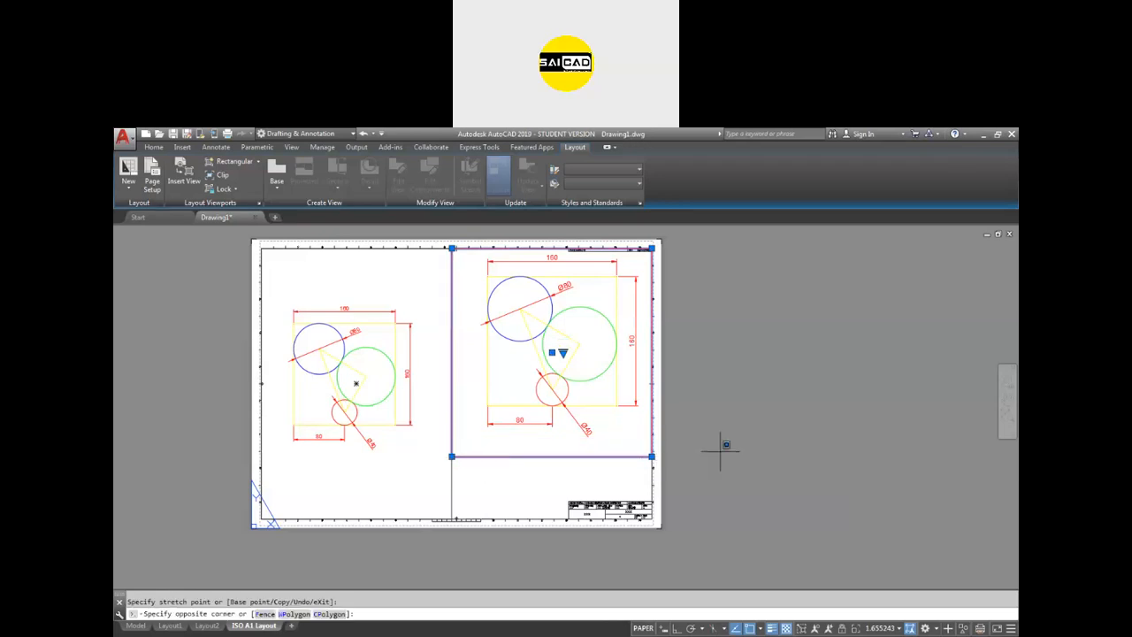
{"action": "left_click", "coordinate": [412, 475]}
Step: Pan the left viewport so it shows the pipe elbow instead of the circle drawing, and return to paper space
{"action": "double_click", "coordinate": [410, 479]}
{"action": "middle_click_drag", "start_coordinate": [409, 480], "coordinate": [312, 419]}
{"action": "mouse_move", "coordinate": [416, 399]}
{"action": "middle_mouse_down"}
{"action": "mouse_move", "coordinate": [356, 419]}
{"action": "mouse_move", "coordinate": [340, 392]}
{"action": "middle_mouse_up"}
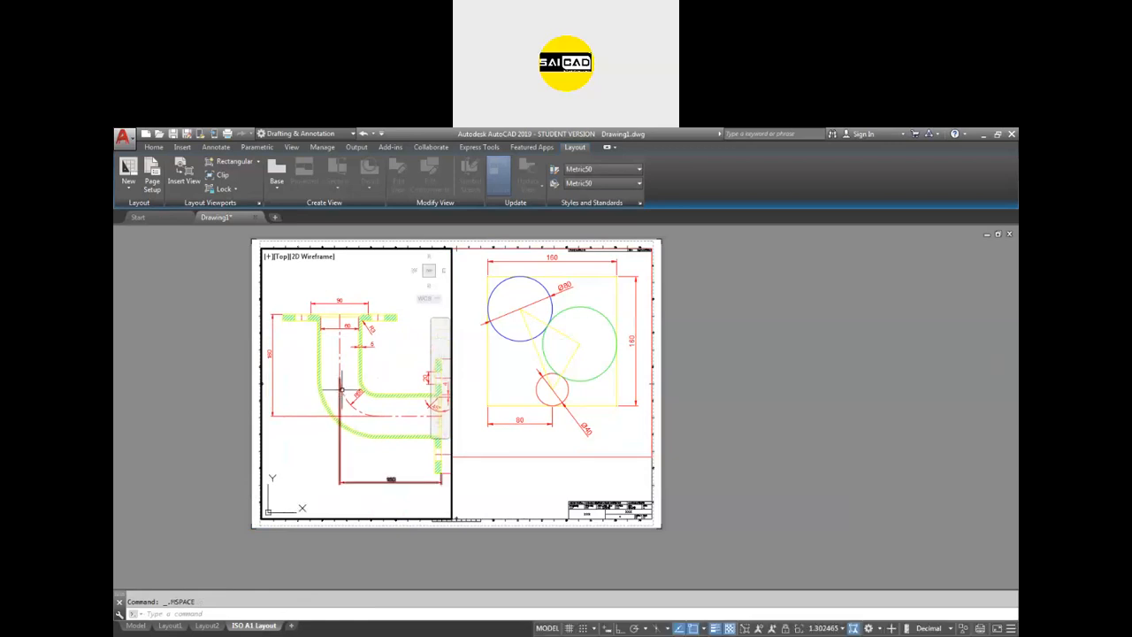
{"action": "double_click", "coordinate": [494, 485]}
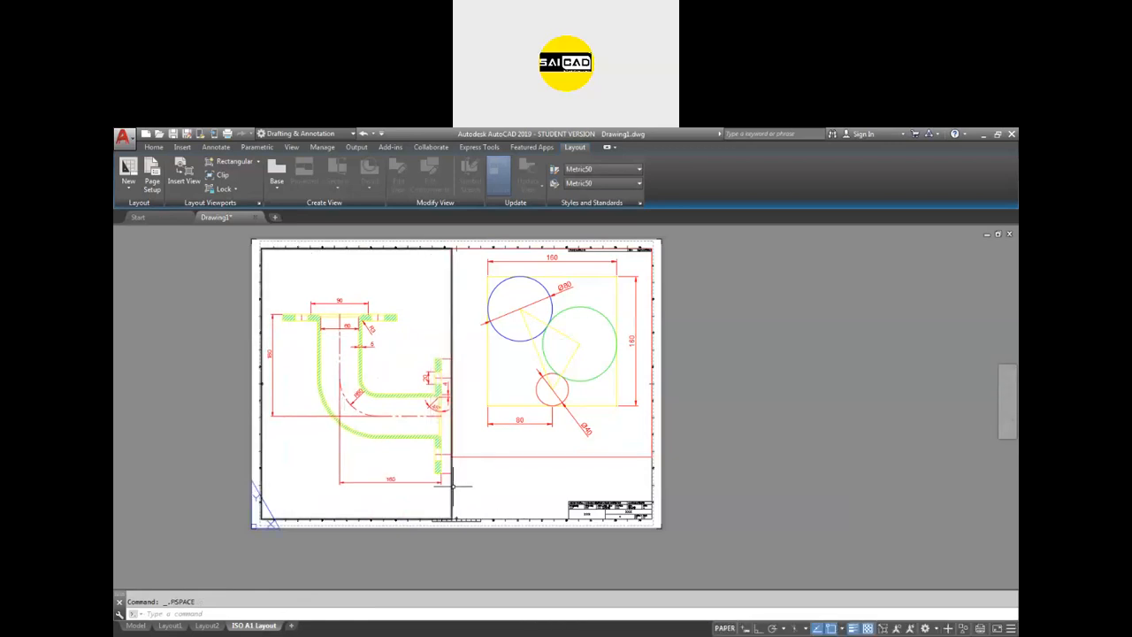
Step: Widen the left viewport by stretching its right edge until it just clears the circle drawing
{"action": "left_click", "coordinate": [454, 477]}
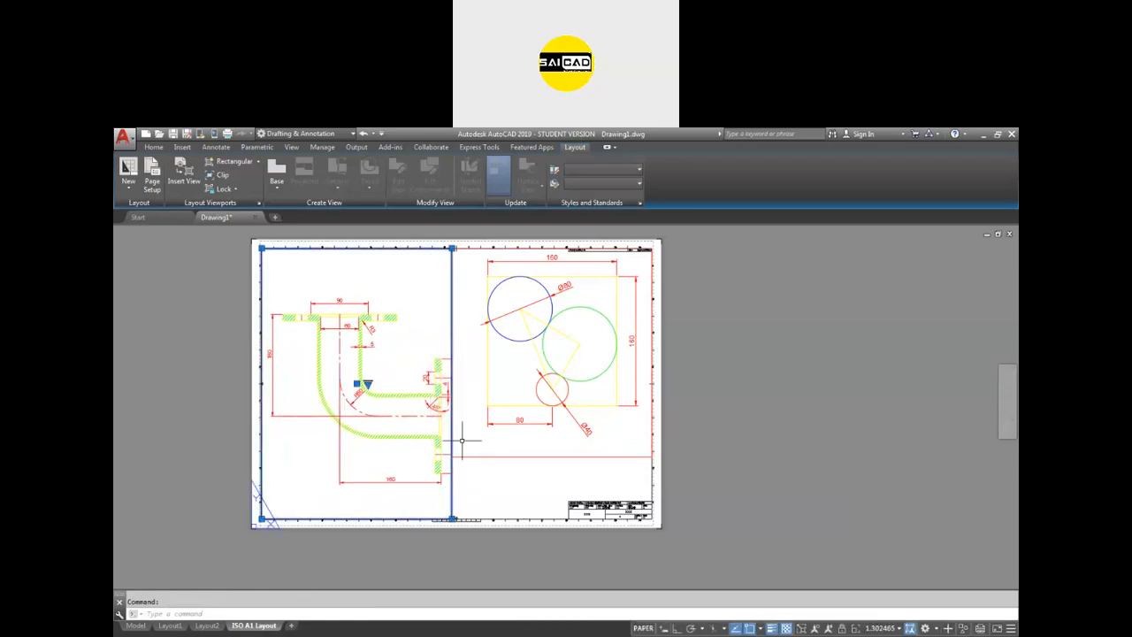
{"action": "left_click", "coordinate": [452, 518]}
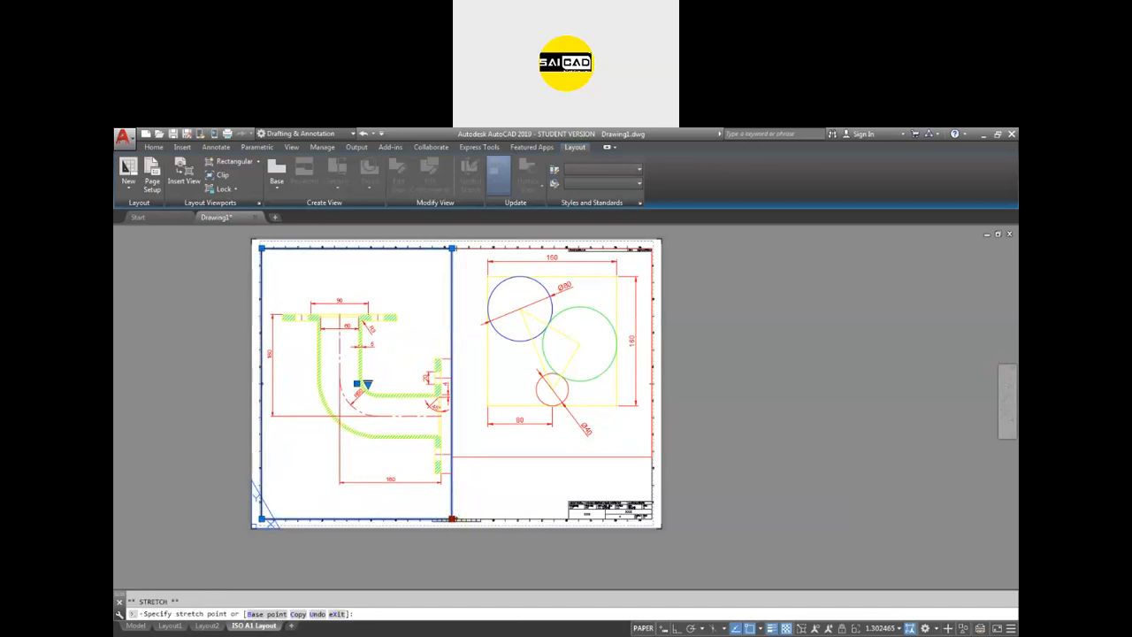
{"action": "left_click", "coordinate": [471, 518]}
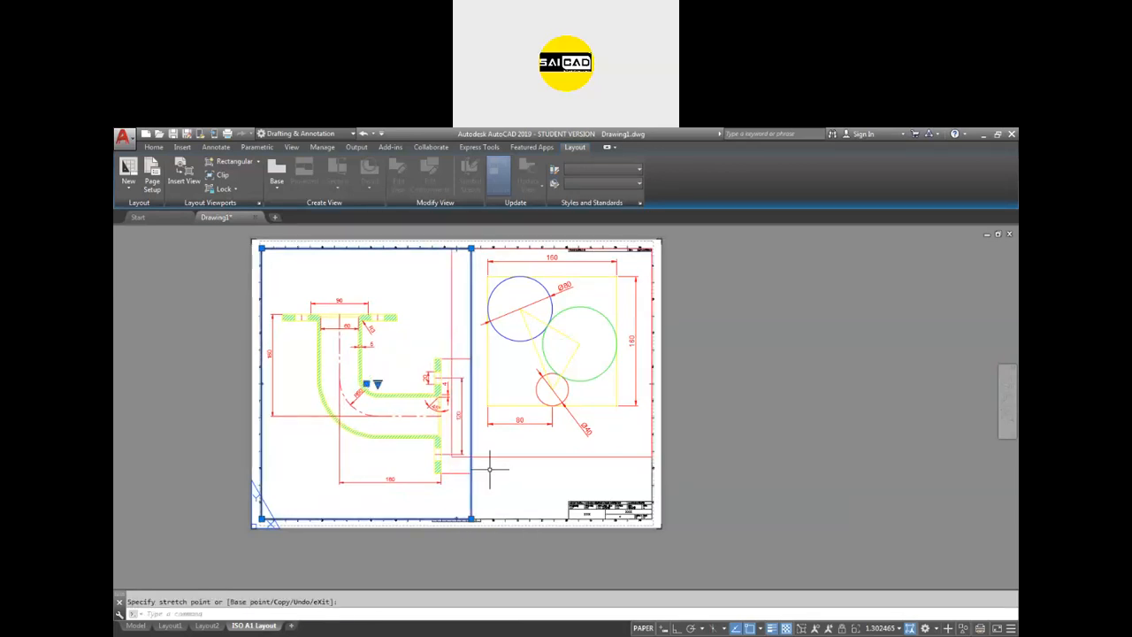
{"action": "left_click", "coordinate": [471, 520]}
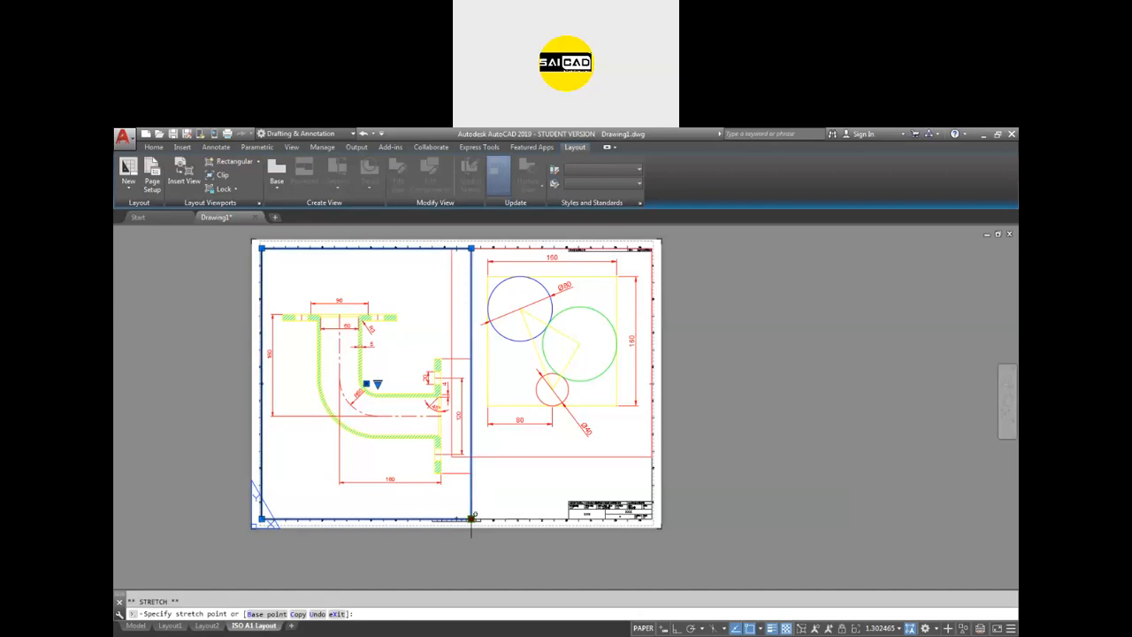
{"action": "left_click", "coordinate": [475, 520]}
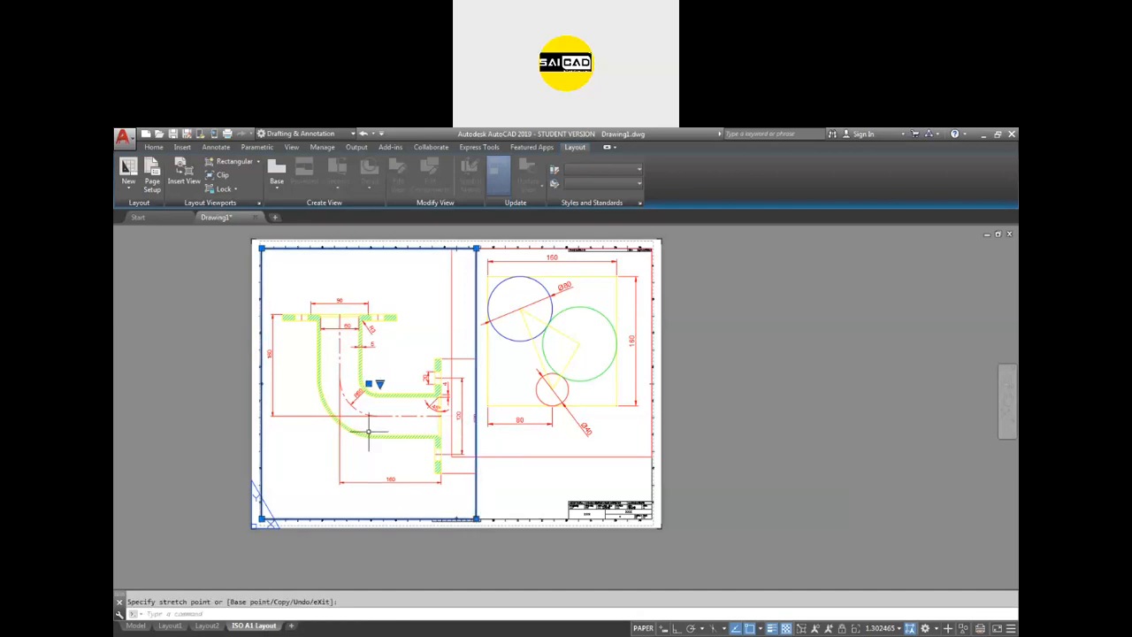
Step: Stretch the right viewport's left edge to meet the widened left viewport's right edge, and clear the selection
{"action": "left_click", "coordinate": [509, 455]}
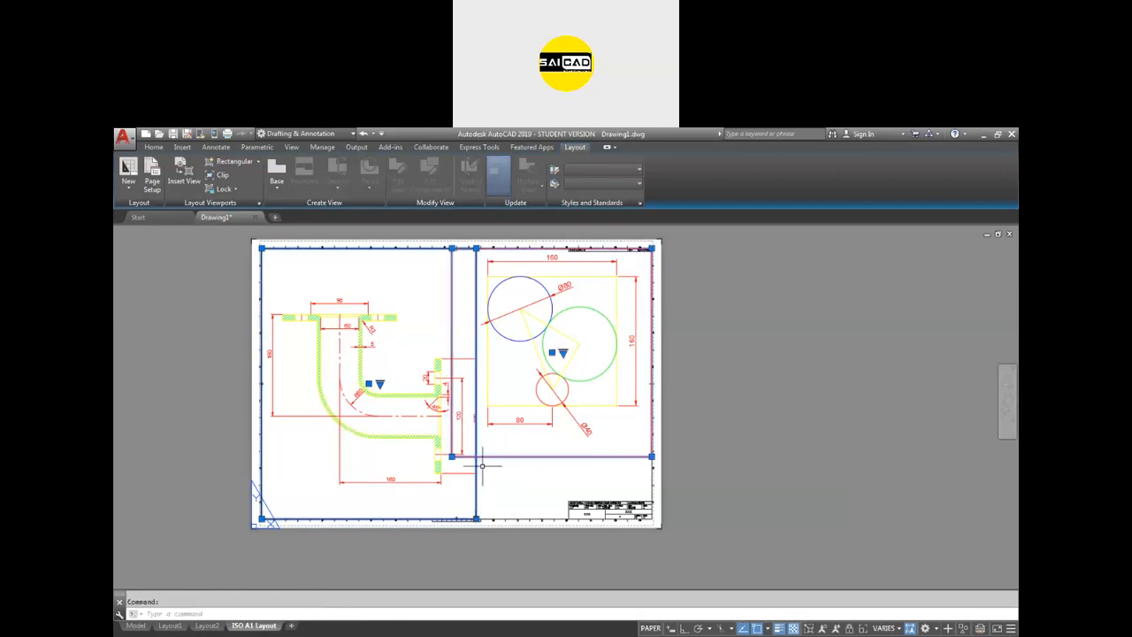
{"action": "left_click", "coordinate": [451, 456]}
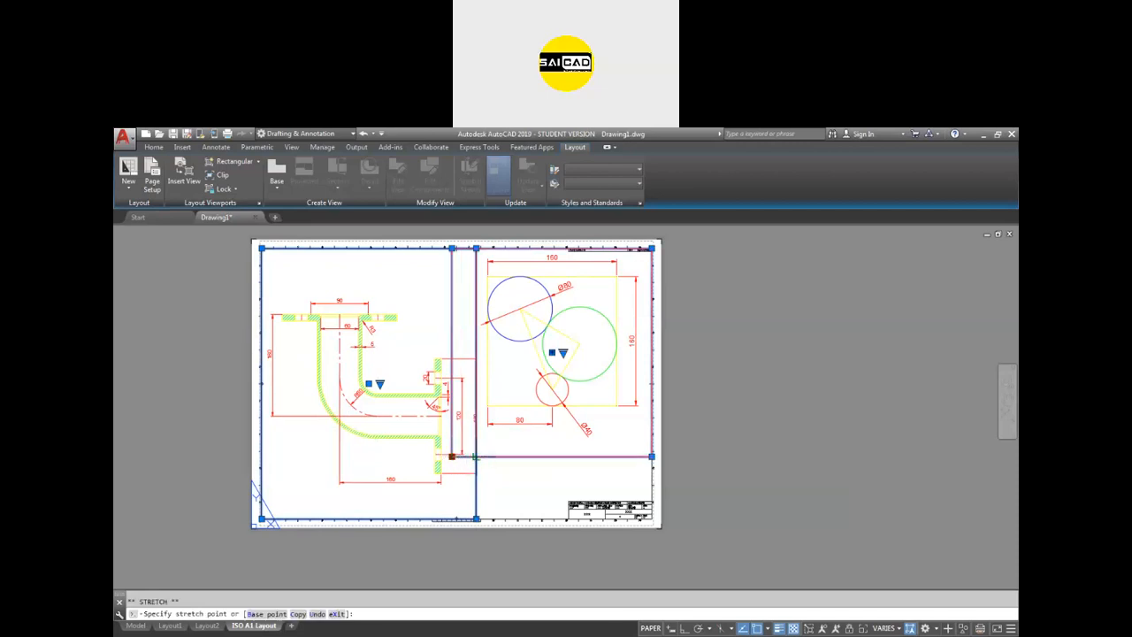
{"action": "left_click", "coordinate": [476, 457]}
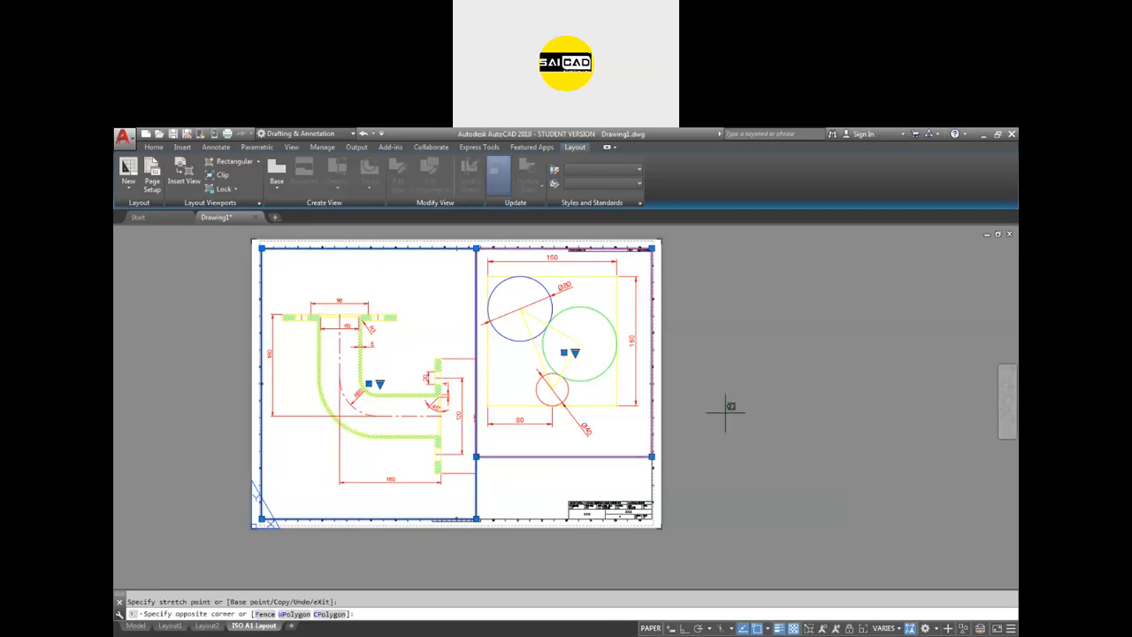
{"action": "left_click", "coordinate": [628, 480]}
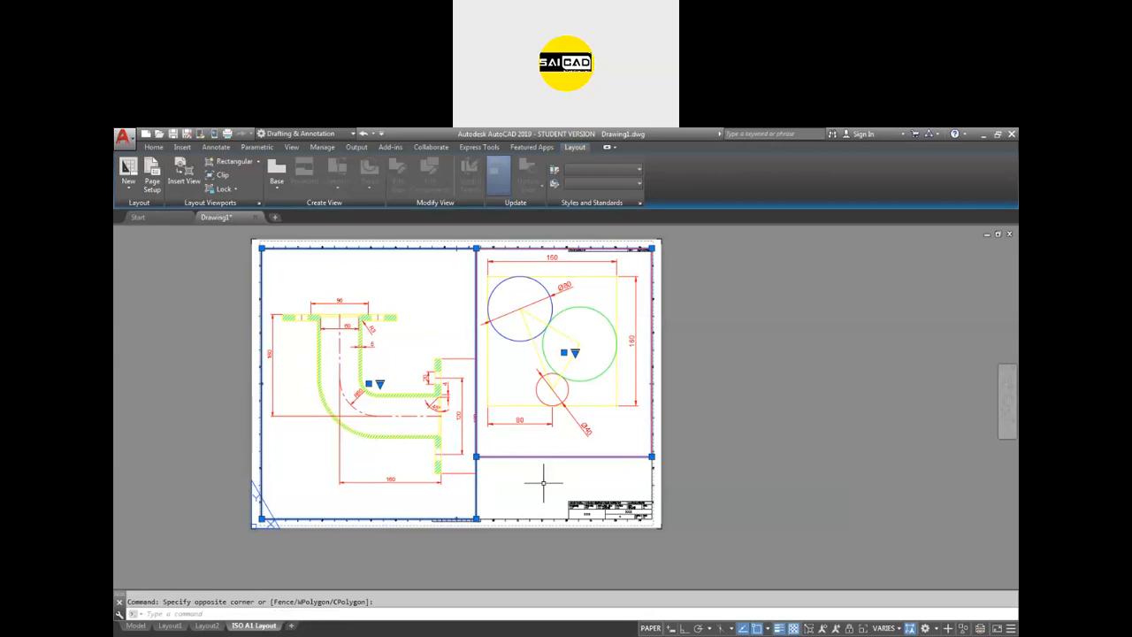
{"action": "key", "text": "Escape"}
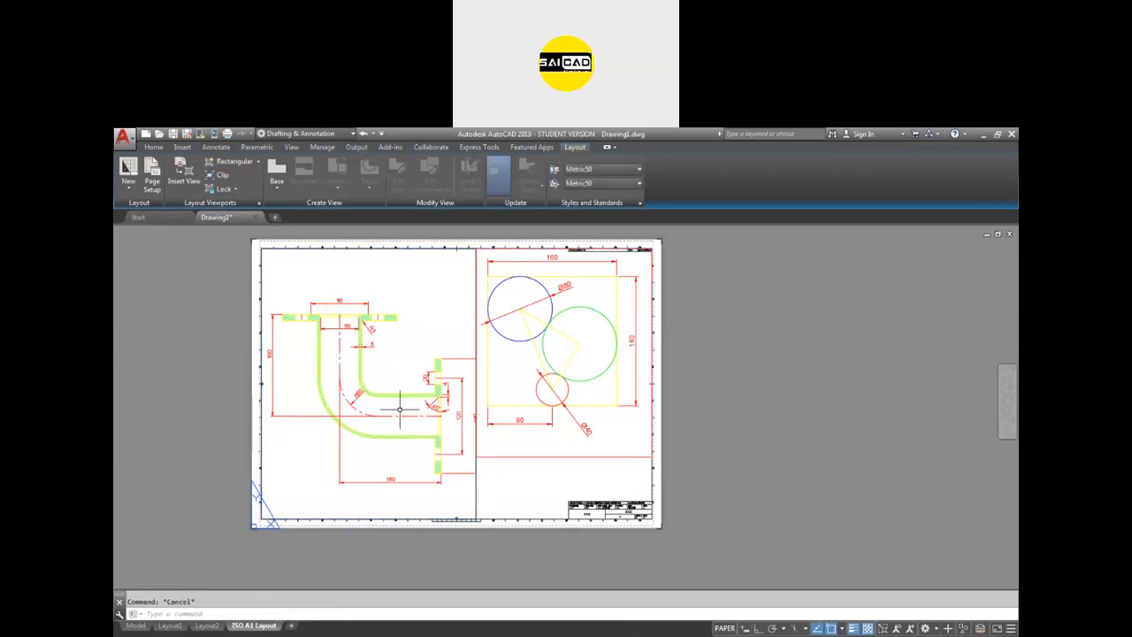
Step: Inside the left viewport, move the elbow's 180 flange dimension closer to the flange, centre the elbow, and return to paper space
{"action": "double_click", "coordinate": [467, 358]}
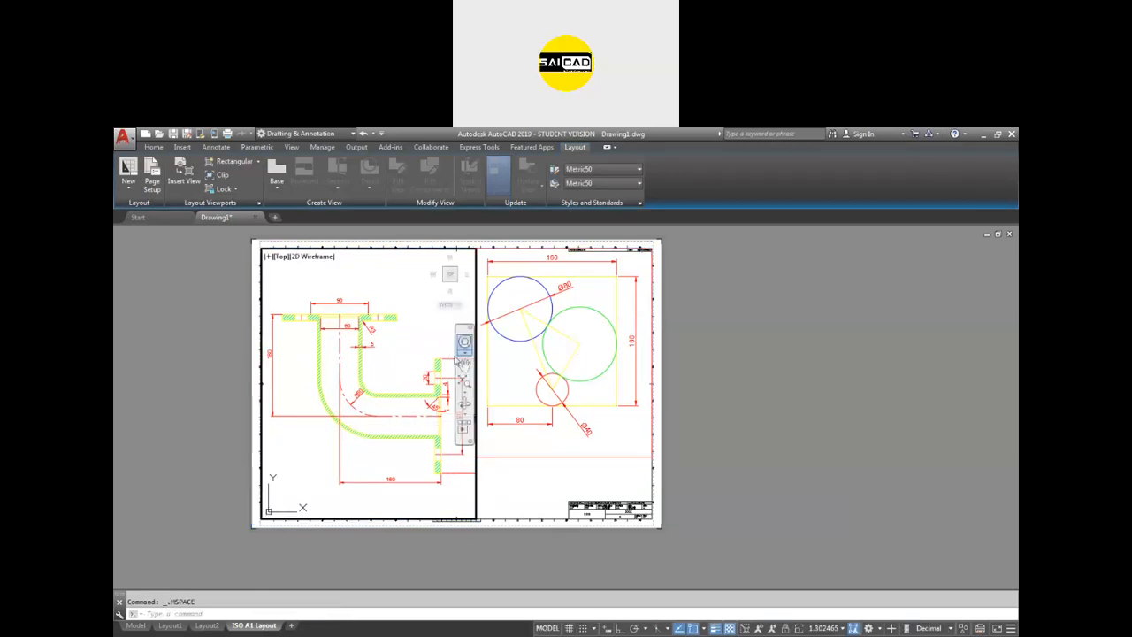
{"action": "left_click", "coordinate": [447, 358]}
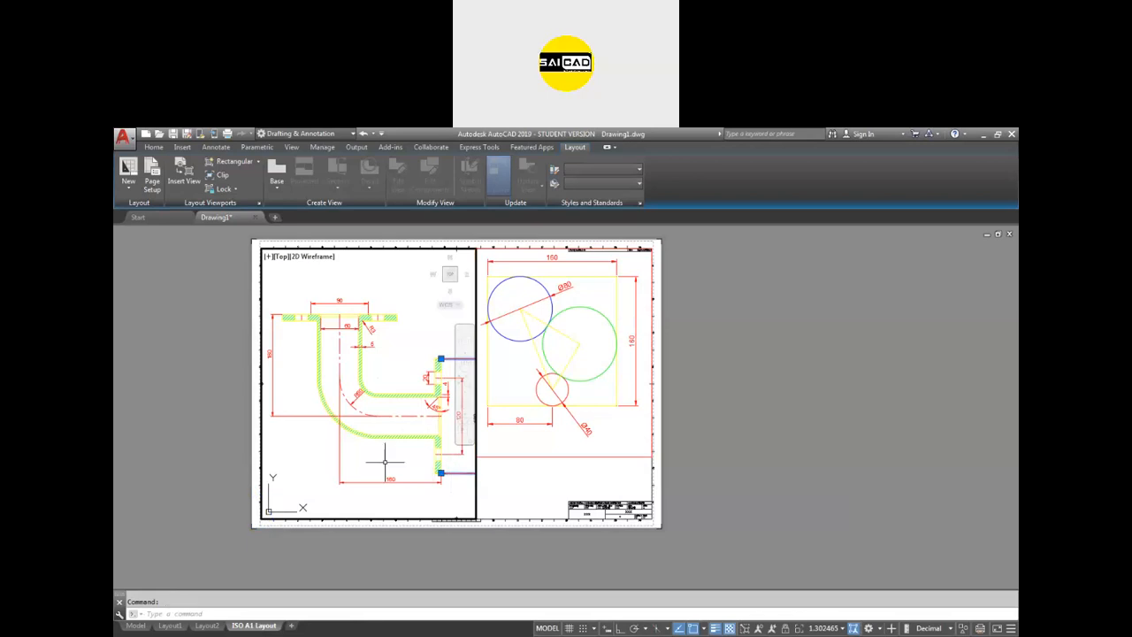
{"action": "middle_click_drag", "start_coordinate": [406, 455], "coordinate": [382, 455]}
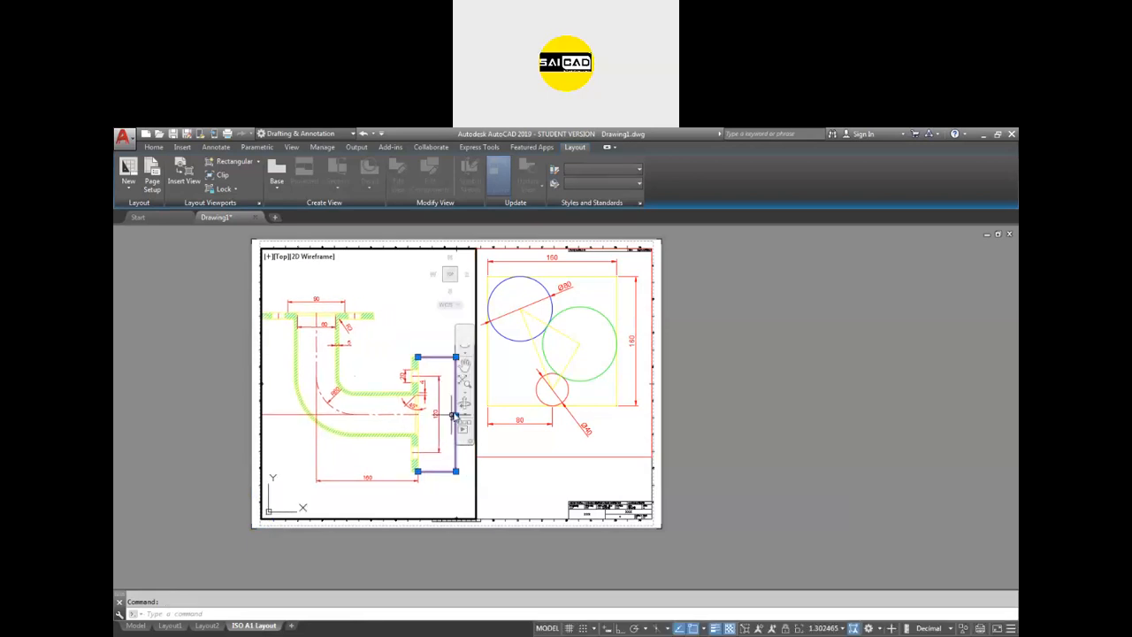
{"action": "middle_click_drag", "start_coordinate": [423, 419], "coordinate": [386, 422]}
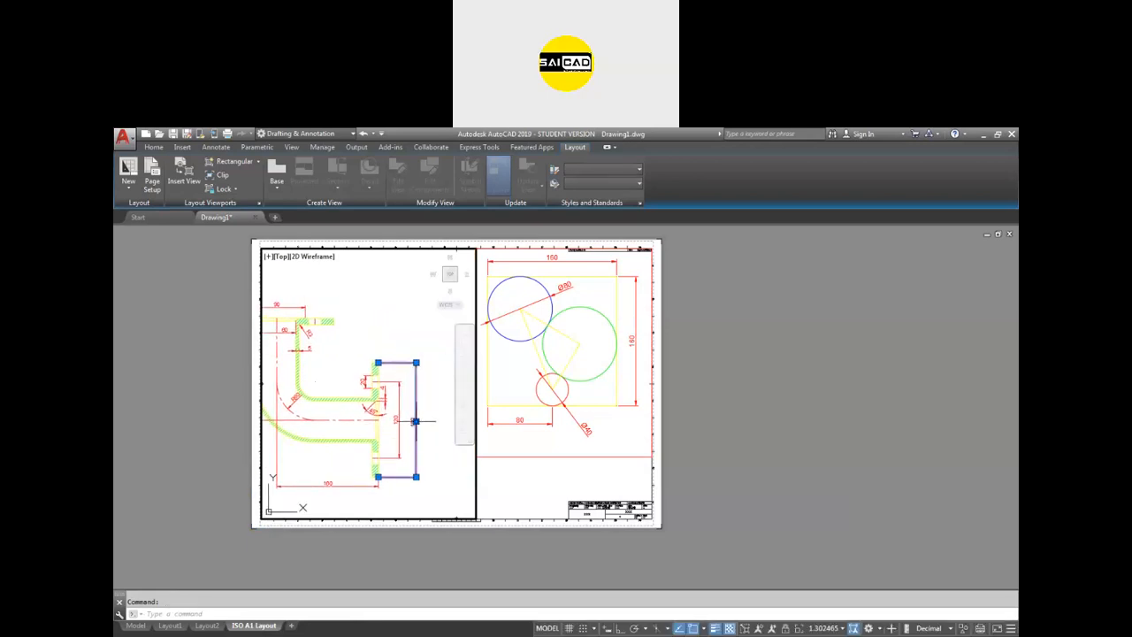
{"action": "left_click", "coordinate": [415, 421]}
{"action": "middle_click_drag", "start_coordinate": [372, 440], "coordinate": [426, 434]}
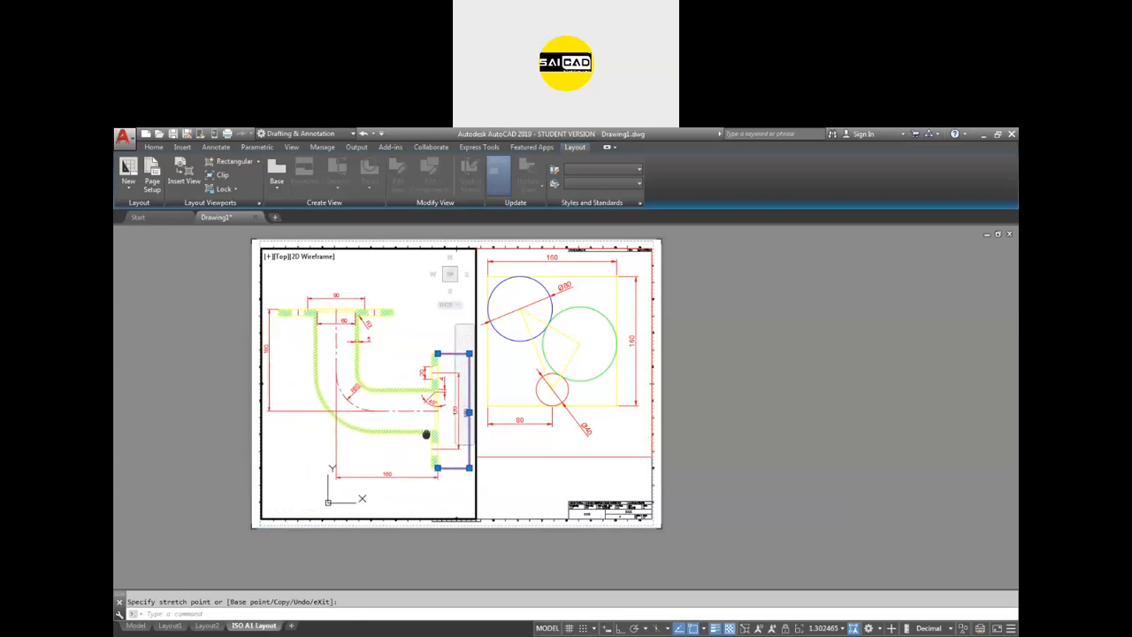
{"action": "double_click", "coordinate": [517, 493]}
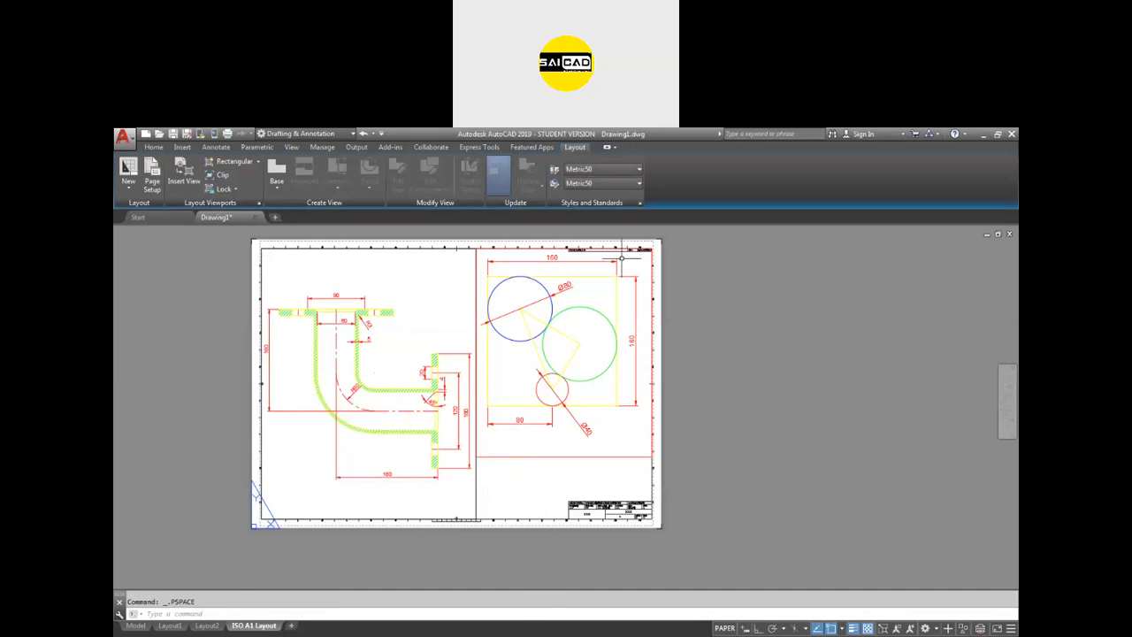
Step: Set the title block's owner to SAICAD and its title to Flange
{"action": "scroll", "coordinate": [624, 522], "scroll_direction": "up", "scroll_amount": 5}
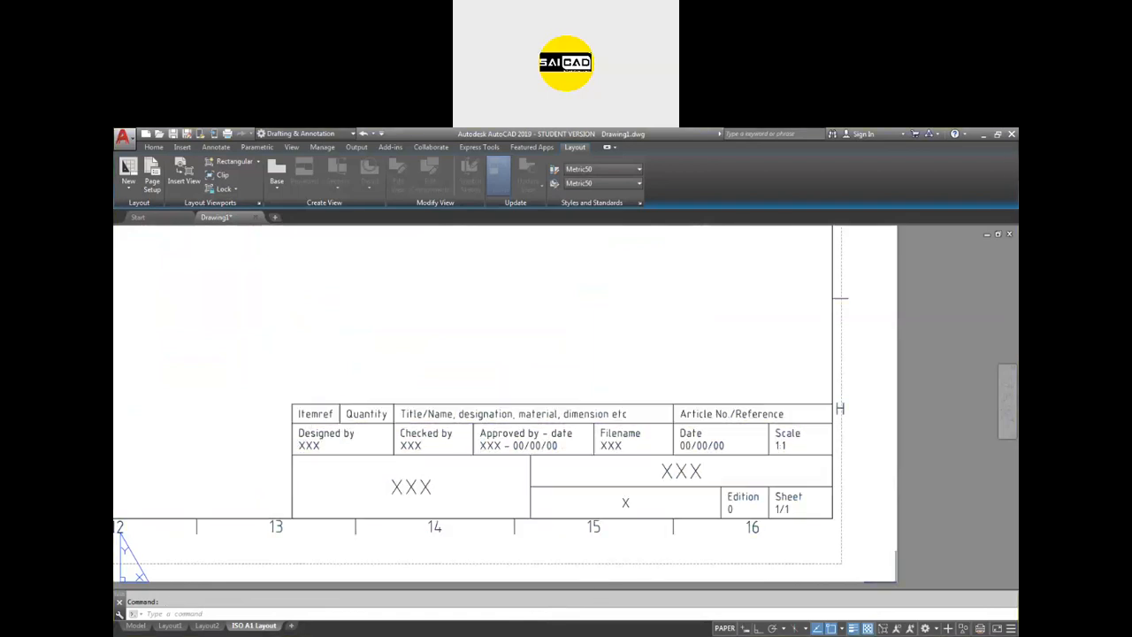
{"action": "double_click", "coordinate": [358, 482]}
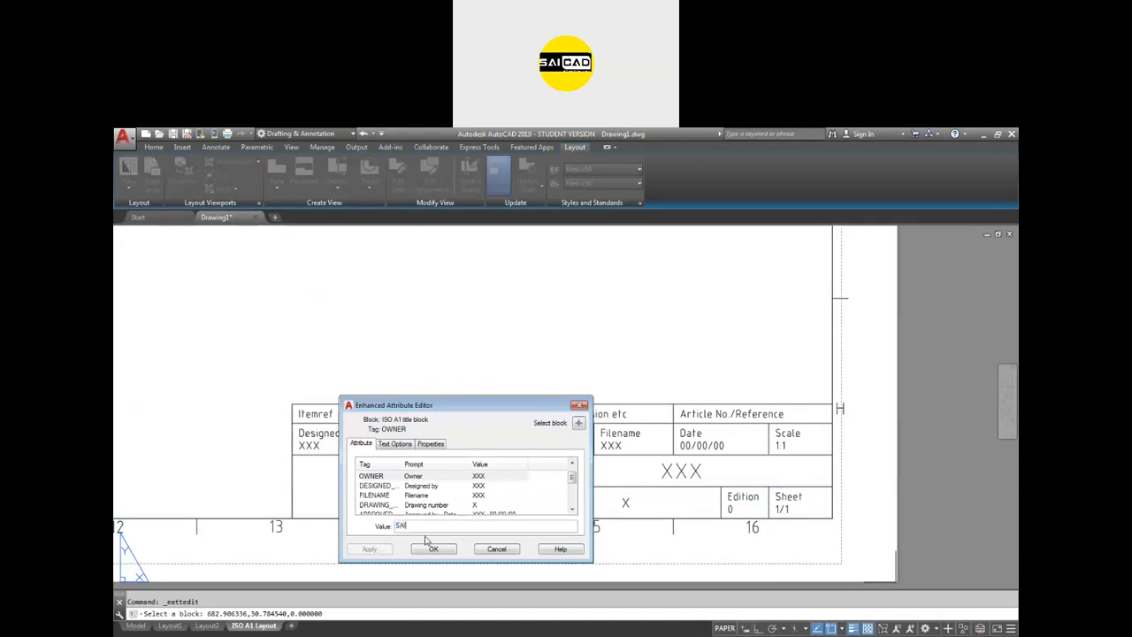
{"action": "left_click", "coordinate": [432, 549]}
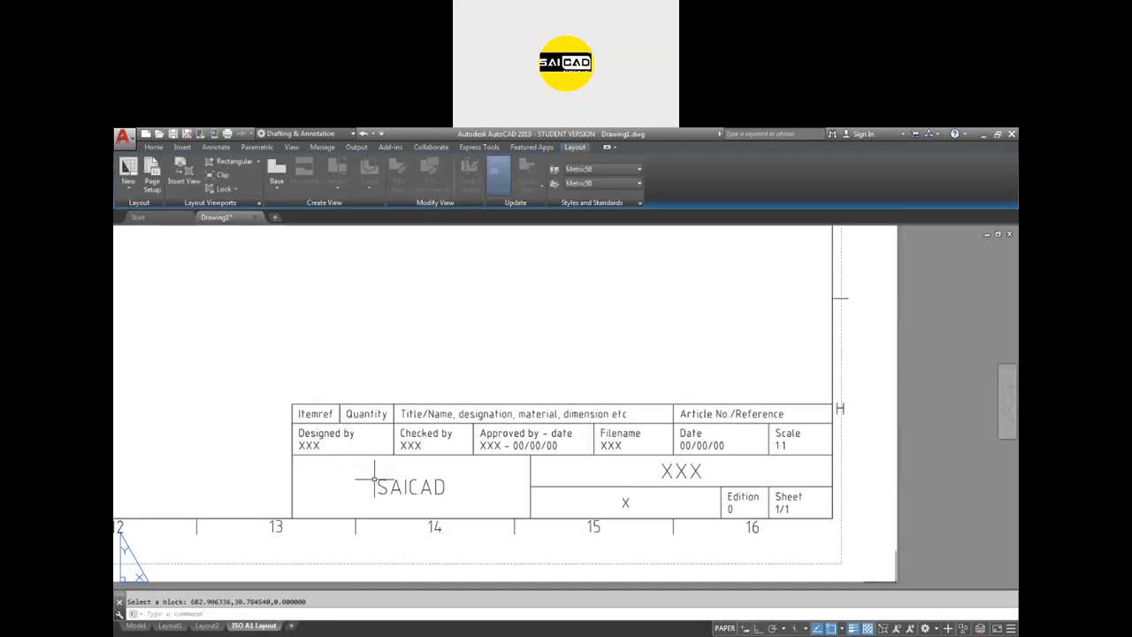
{"action": "double_click", "coordinate": [681, 471]}
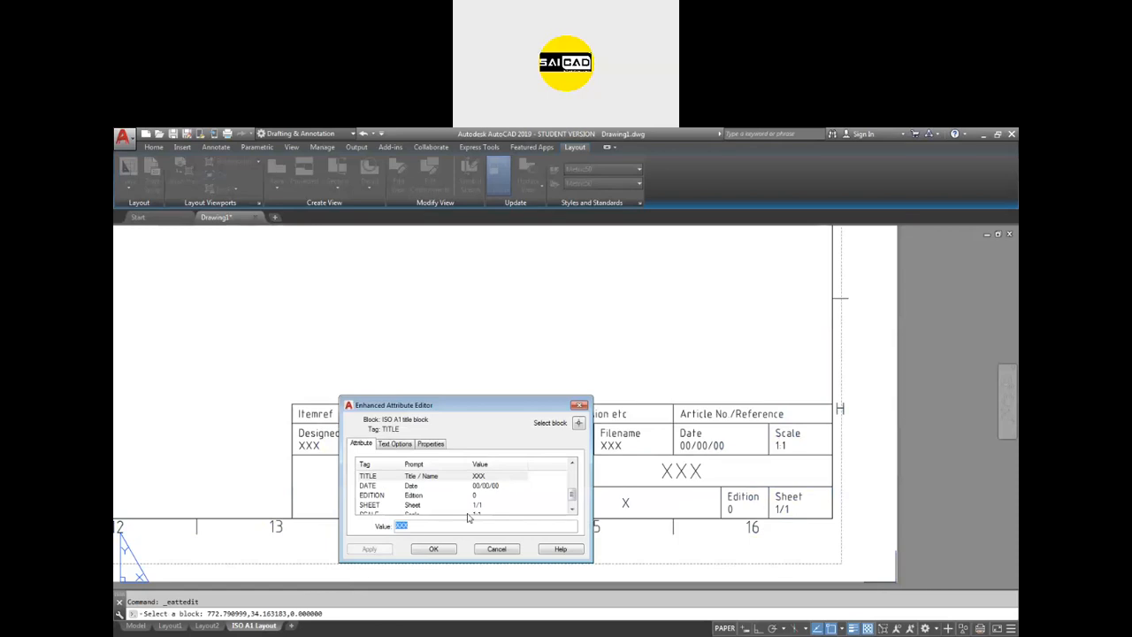
{"action": "type", "text": "Flange"}
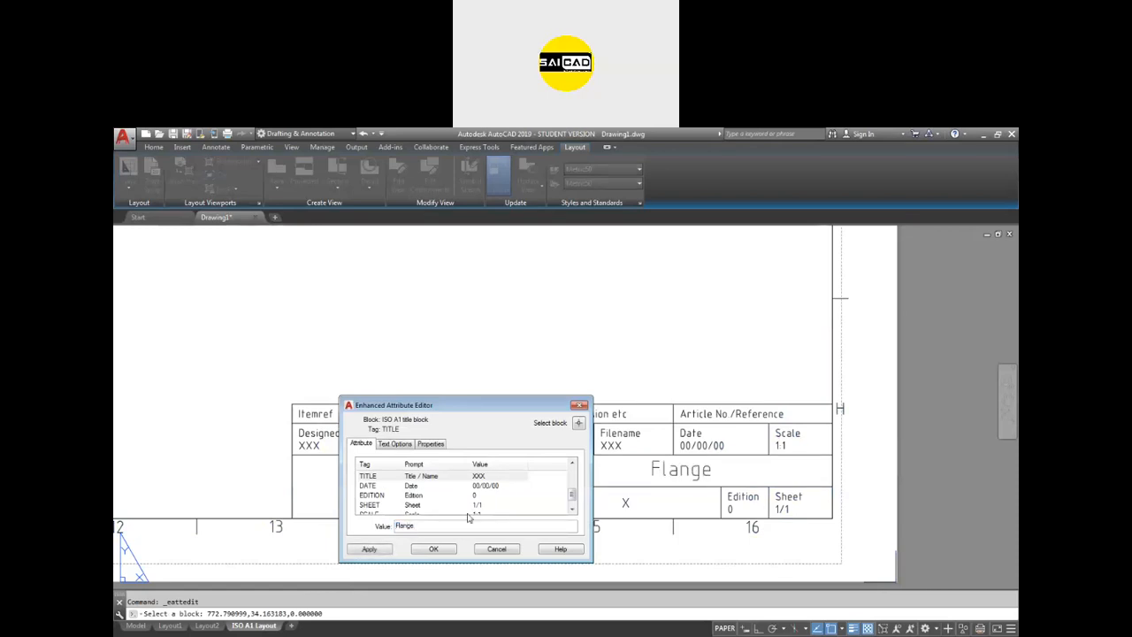
{"action": "key", "text": "Return"}
Step: Fill in the checker's and the designer's names in the title block attributes
{"action": "left_click_drag", "start_coordinate": [574, 501], "coordinate": [573, 469]}
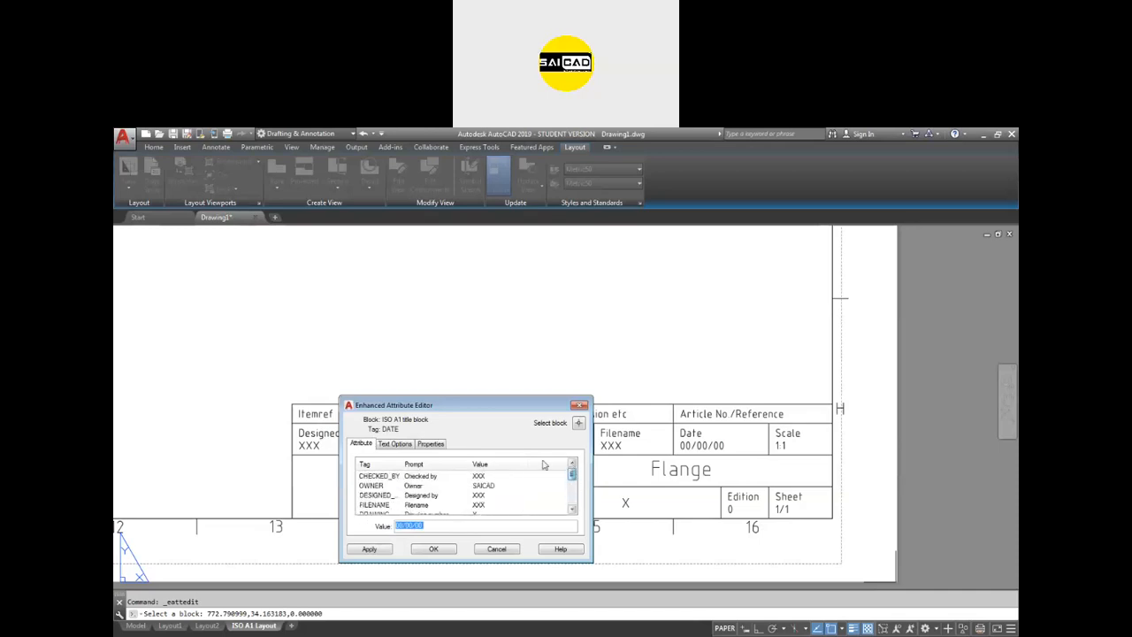
{"action": "left_click", "coordinate": [478, 478]}
{"action": "left_click", "coordinate": [404, 526]}
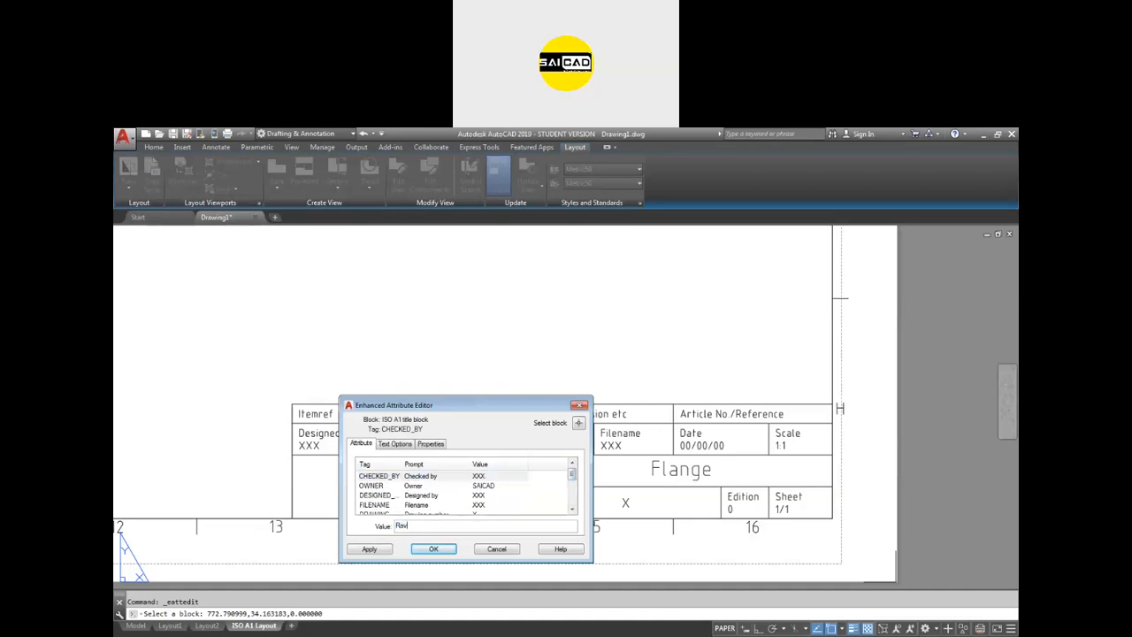
{"action": "key", "text": "Return"}
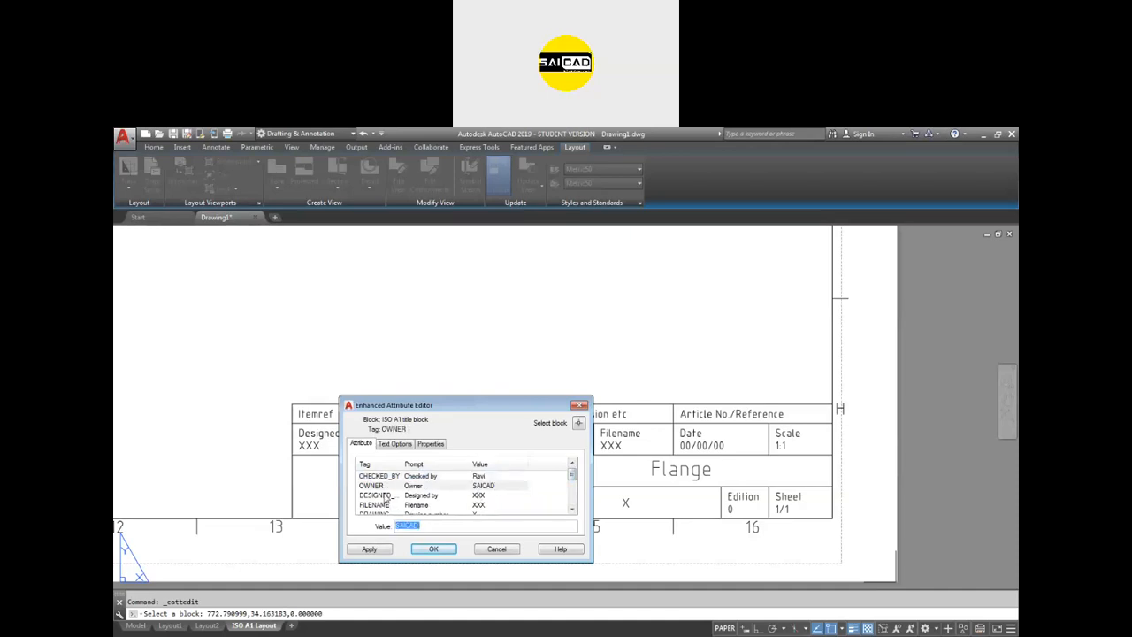
{"action": "left_click", "coordinate": [418, 497]}
{"action": "left_click_drag", "start_coordinate": [432, 525], "coordinate": [385, 526]}
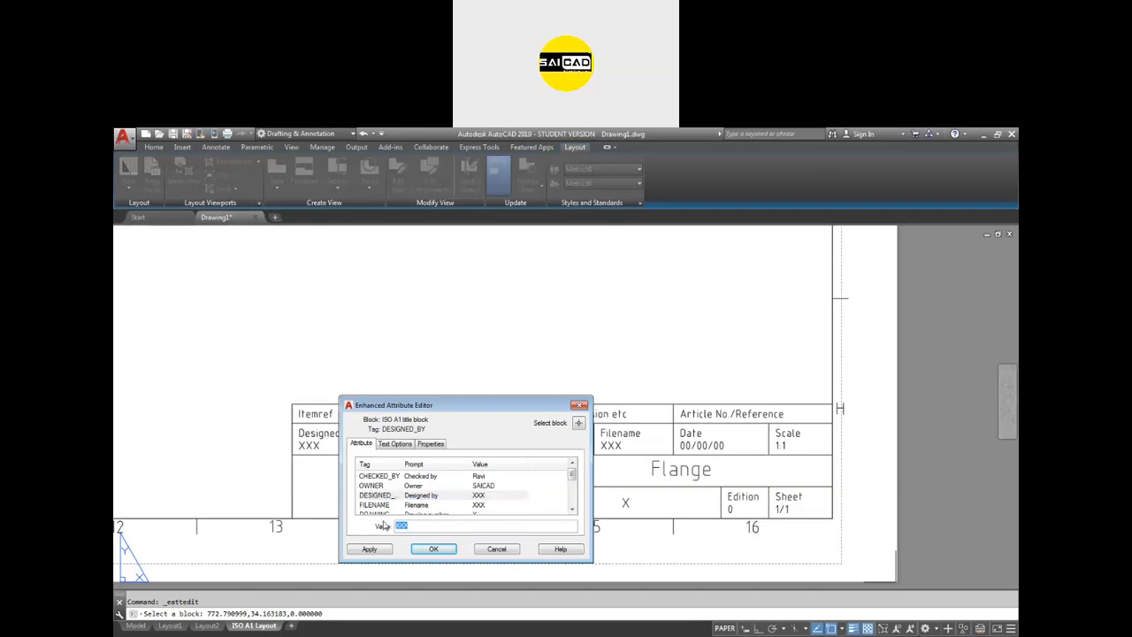
{"action": "key", "text": "Return"}
Step: Set the title block's filename to Drawing 001 and its drawing number to 05
{"action": "left_click", "coordinate": [486, 508]}
{"action": "left_click", "coordinate": [423, 526]}
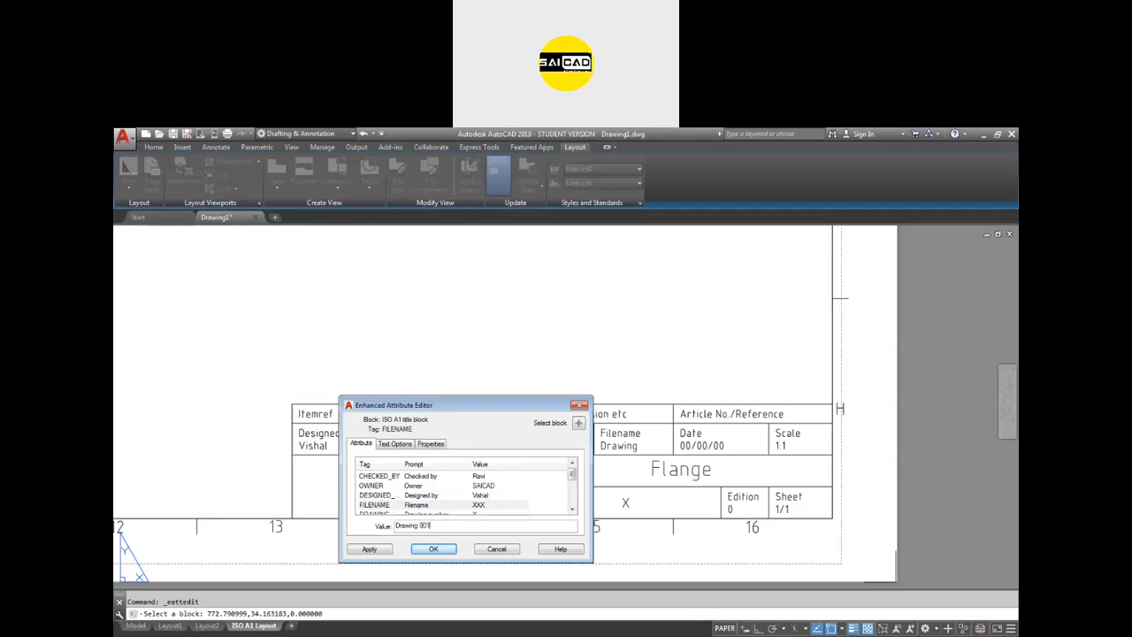
{"action": "key", "text": "Return"}
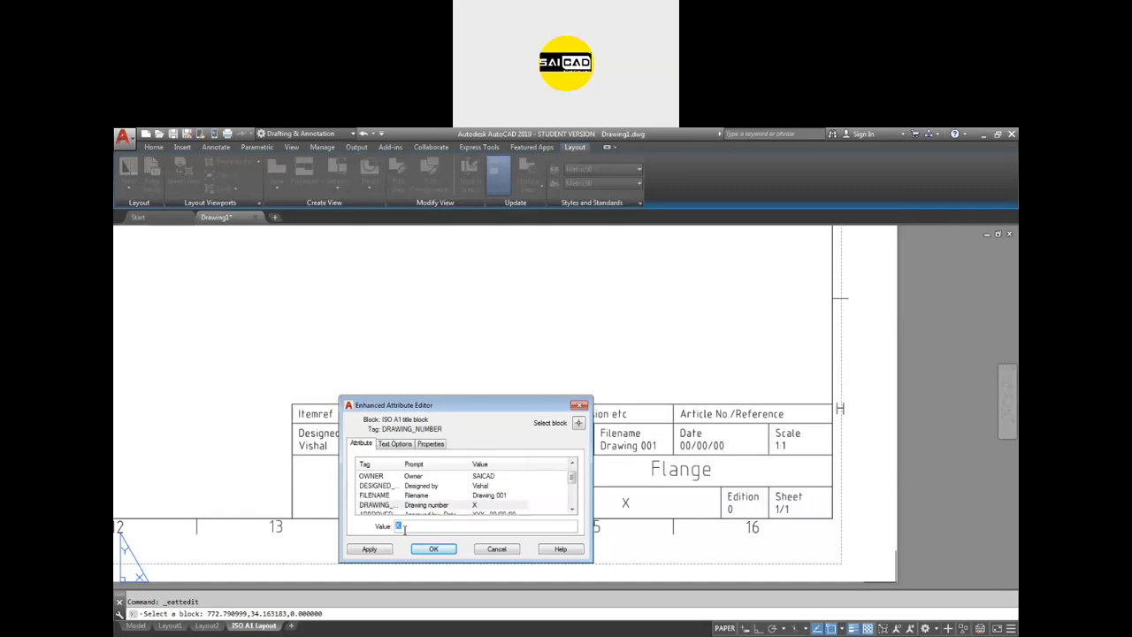
{"action": "type", "text": "5"}
{"action": "key", "text": "Return"}
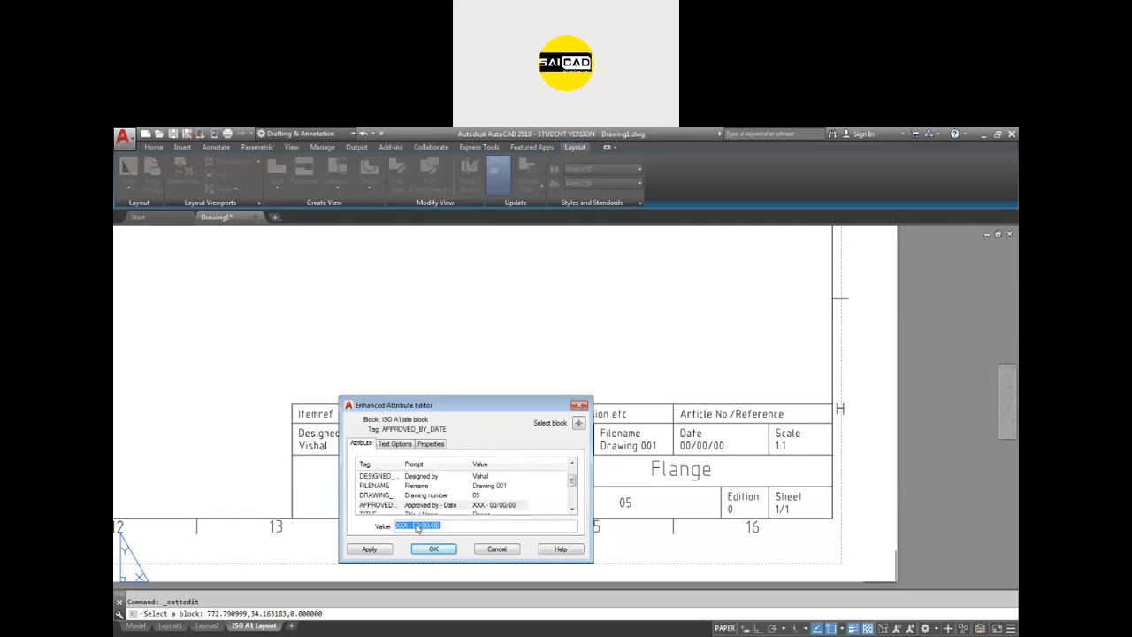
Step: Replace the title block's approved-by and date entry with the approver's initials, and accept the attribute edits
{"action": "type", "text": "MC"}
{"action": "key", "text": "Return"}
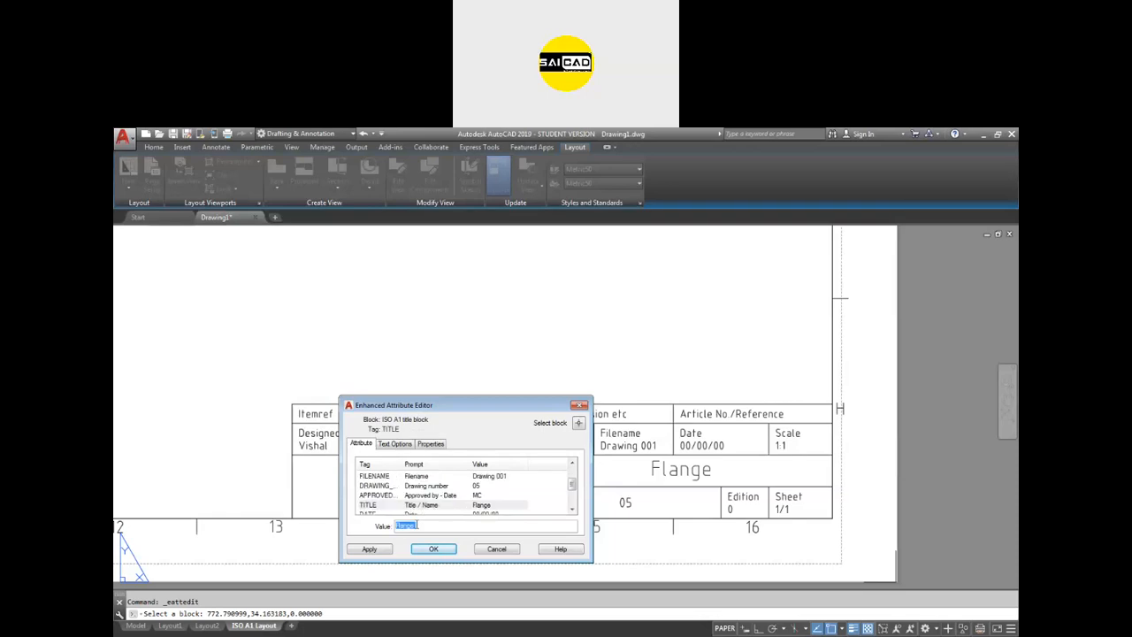
{"action": "left_click", "coordinate": [423, 549]}
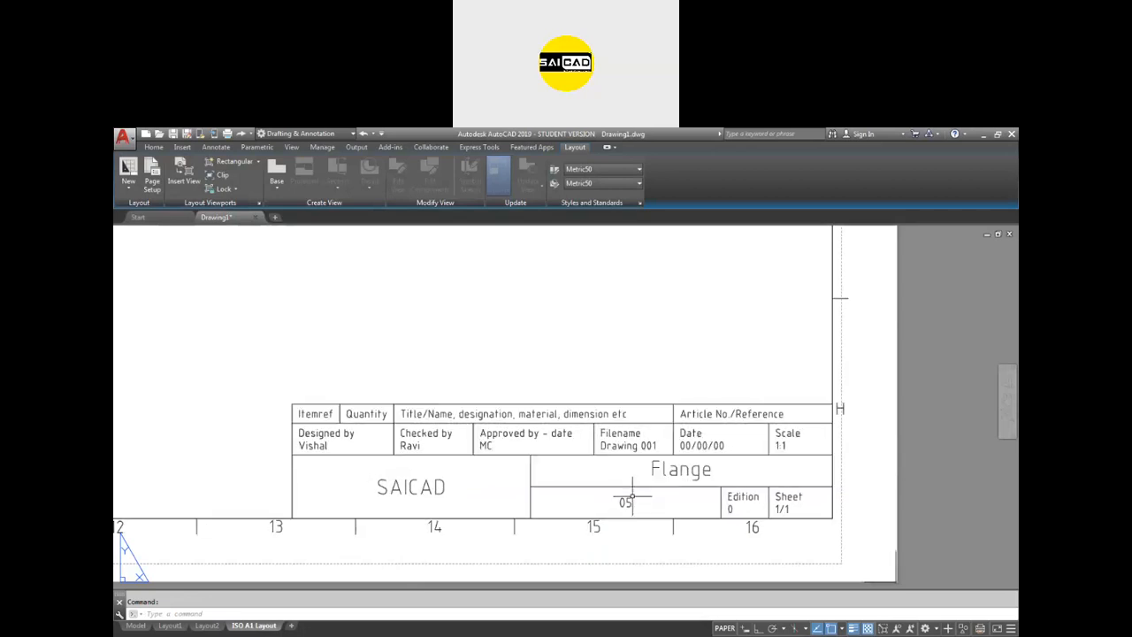
Step: Start plotting the ISO A1 layout with DWG To PDF.pc3 as the plotter
{"action": "scroll", "coordinate": [623, 500], "scroll_direction": "down", "scroll_amount": 4}
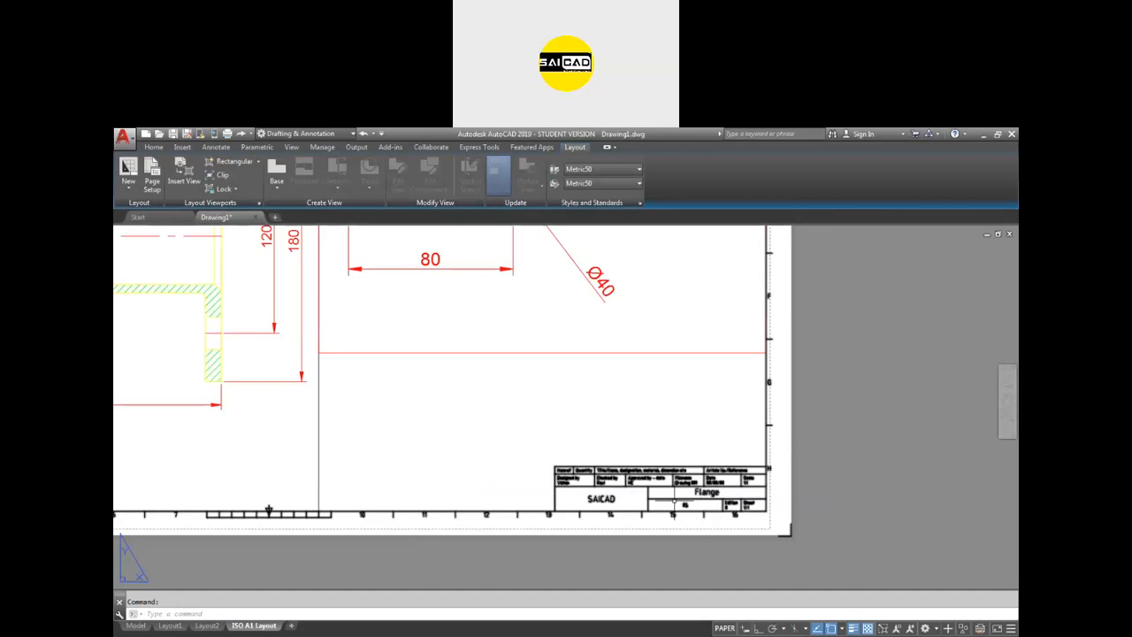
{"action": "scroll", "coordinate": [674, 503], "scroll_direction": "down", "scroll_amount": 4}
{"action": "key", "text": "ctrl+p"}
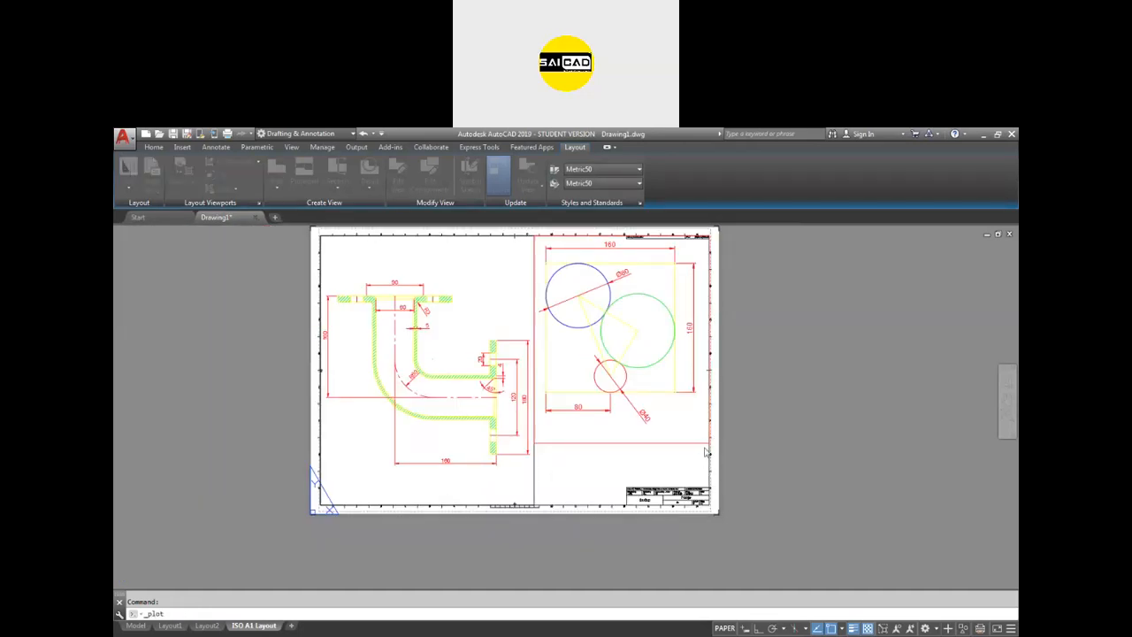
{"action": "left_click", "coordinate": [485, 303]}
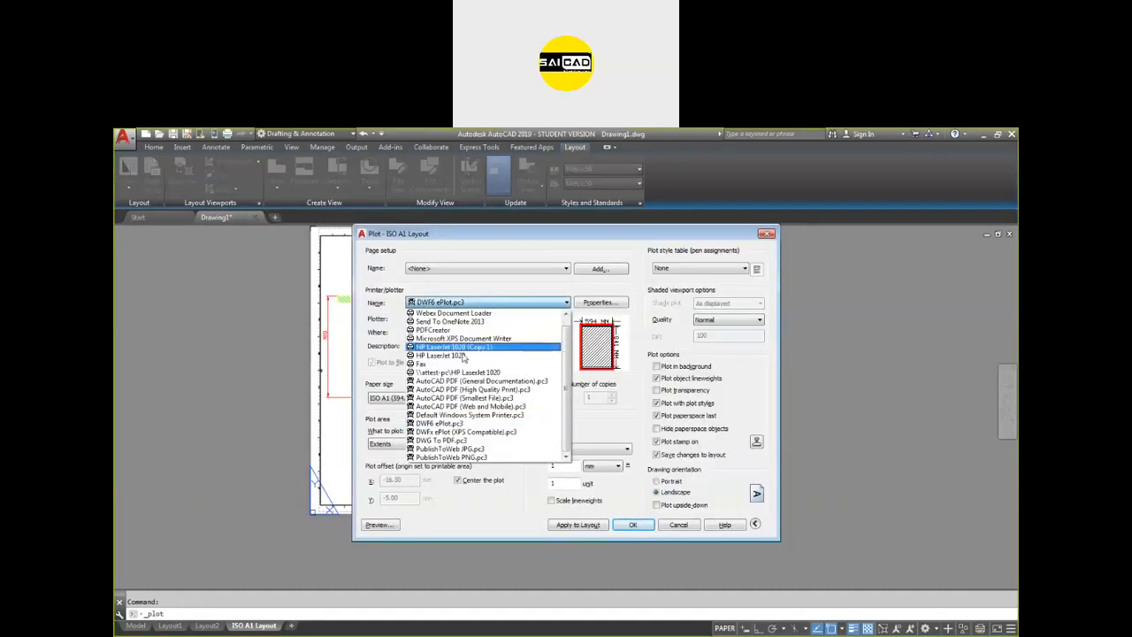
{"action": "left_click", "coordinate": [455, 440]}
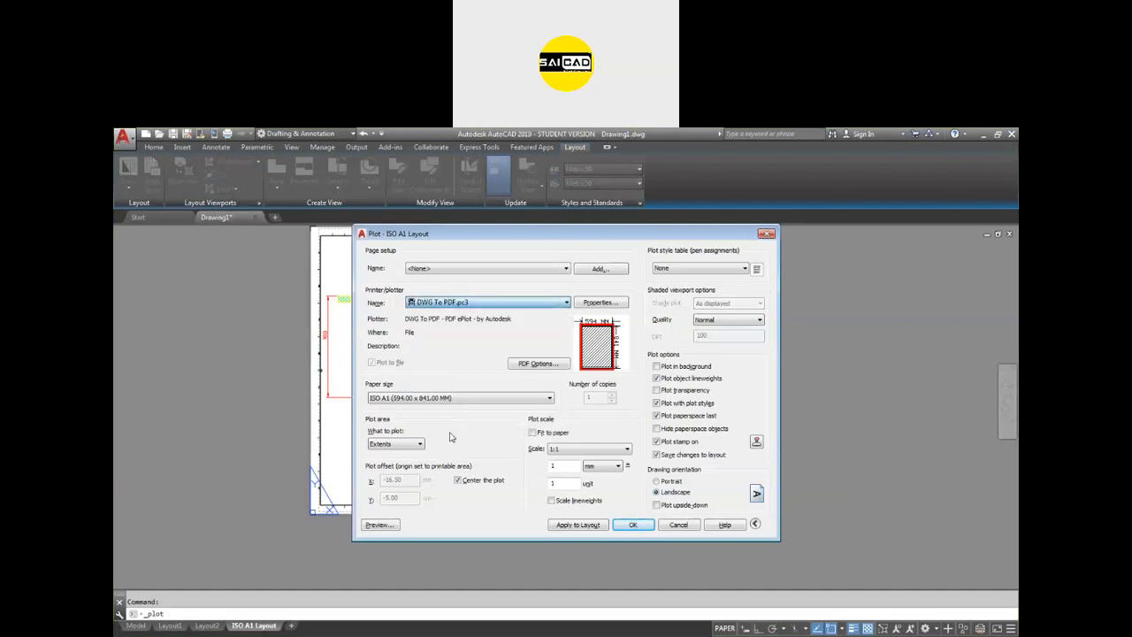
Step: Set the plot area to a window spanning the whole sheet from its lower-left to its upper-right corner
{"action": "left_click", "coordinate": [395, 443]}
{"action": "left_click", "coordinate": [397, 480]}
{"action": "left_click", "coordinate": [310, 512]}
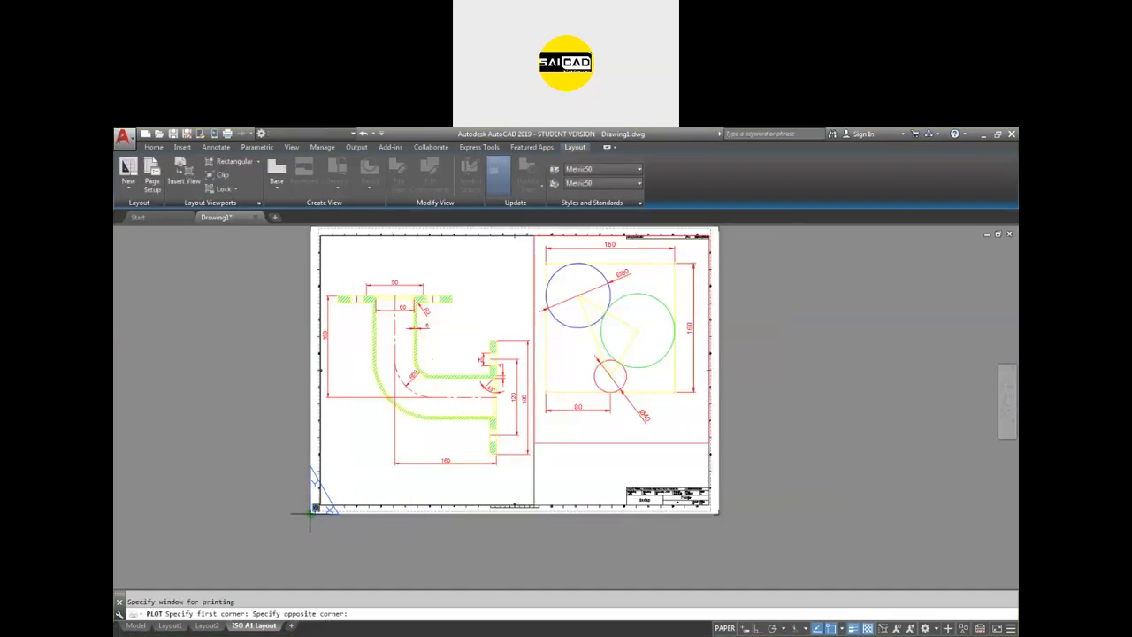
{"action": "scroll", "coordinate": [310, 515], "scroll_direction": "down", "scroll_amount": 4}
{"action": "scroll", "coordinate": [468, 435], "scroll_direction": "up", "scroll_amount": 4}
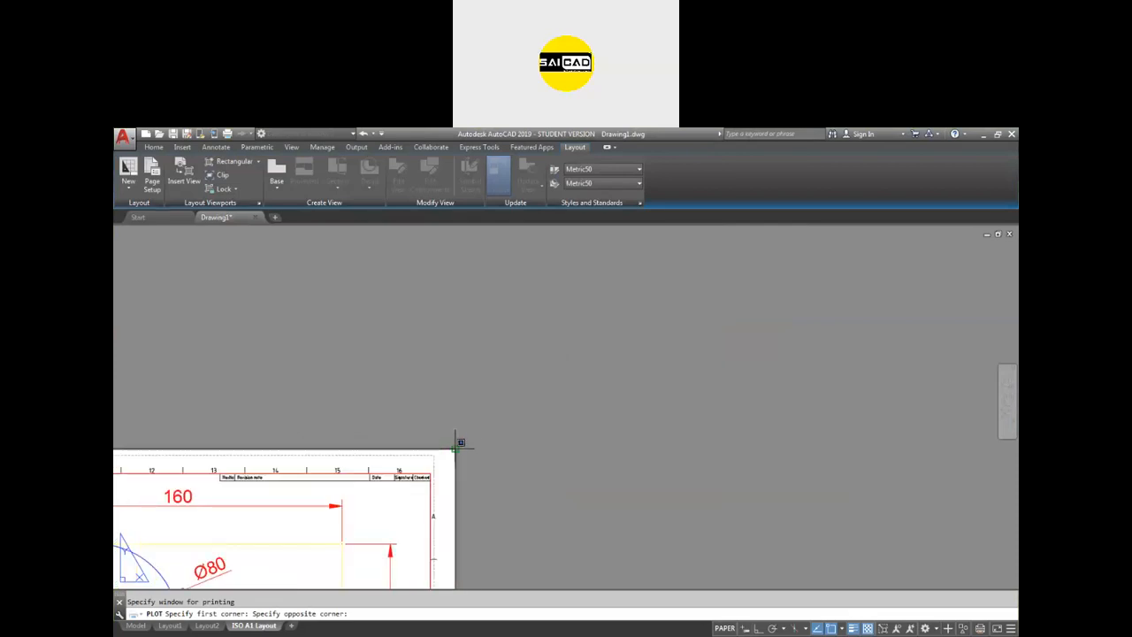
{"action": "left_click", "coordinate": [460, 443]}
Step: Preview the plot, return to the plot settings, and scale the plot to fit the paper
{"action": "left_click", "coordinate": [384, 524]}
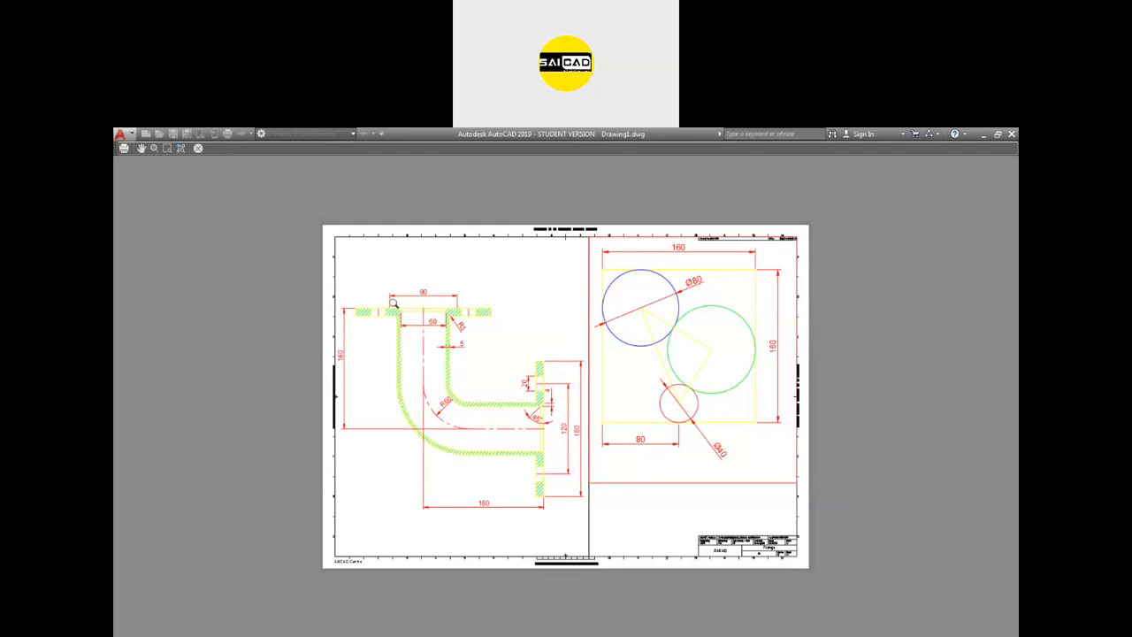
{"action": "left_click", "coordinate": [198, 149]}
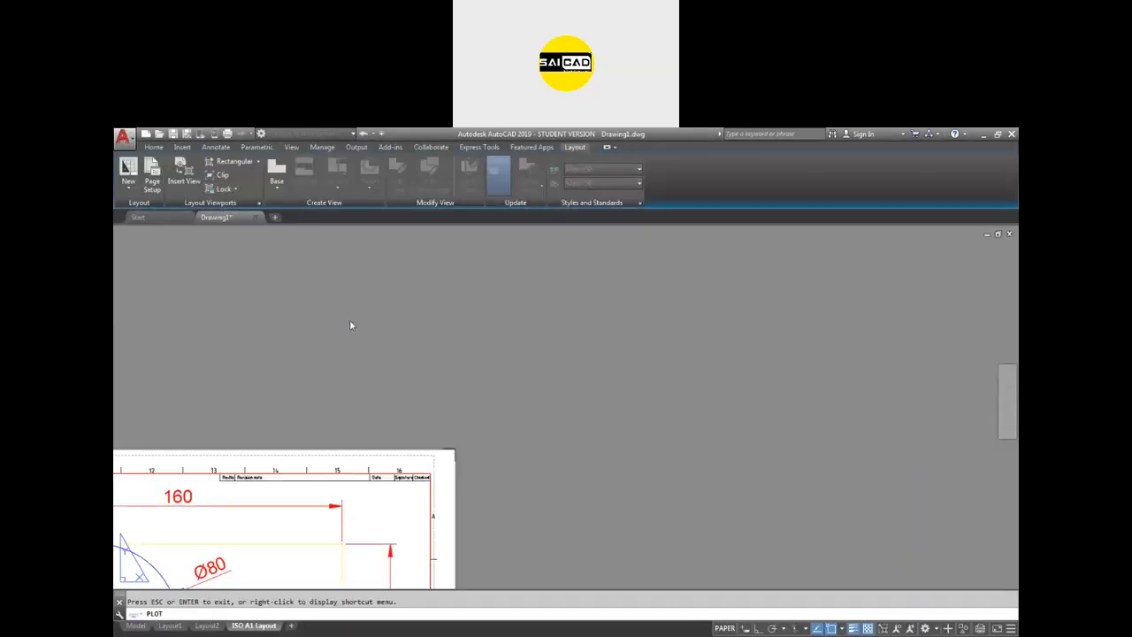
{"action": "left_click", "coordinate": [534, 433]}
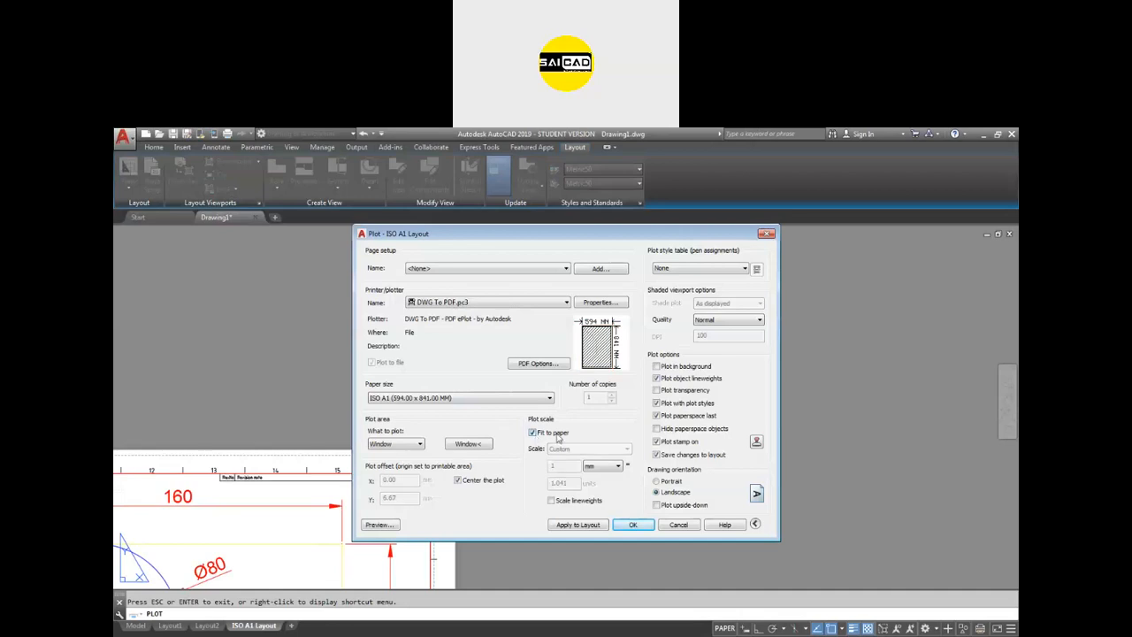
{"action": "left_click", "coordinate": [538, 433]}
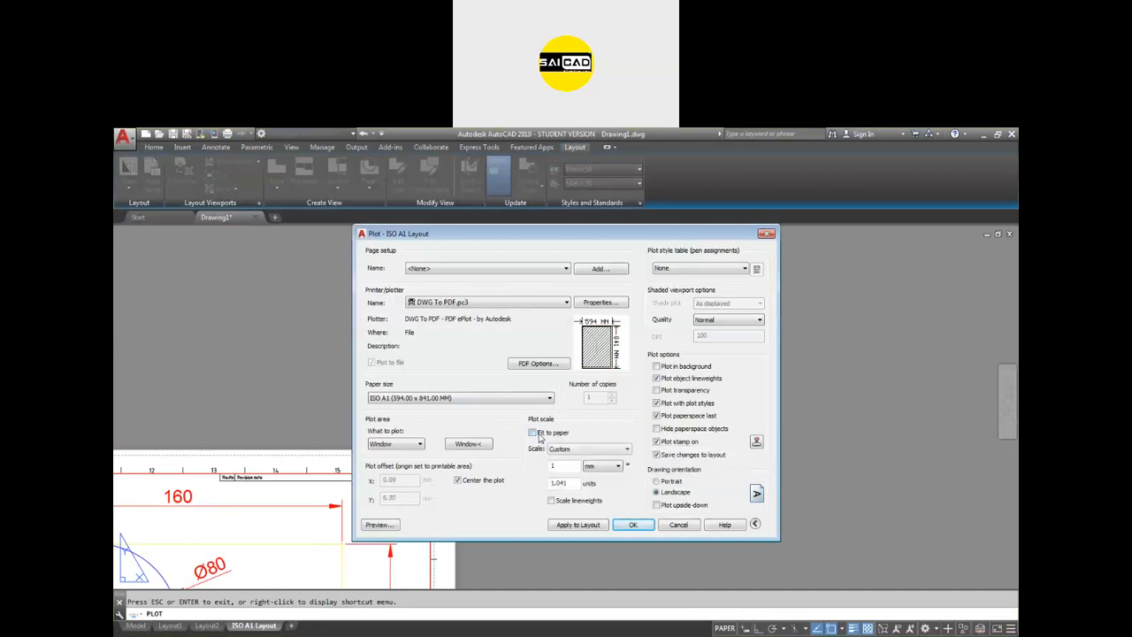
{"action": "left_click", "coordinate": [543, 434]}
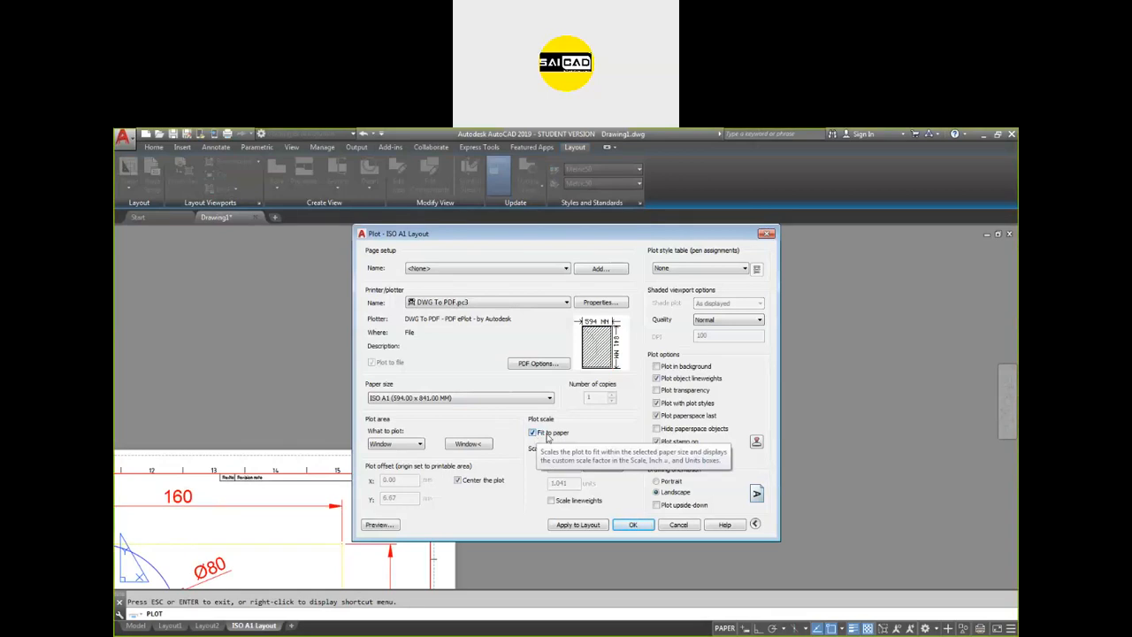
Step: Assign the monochrome.ctb plot style table, enable plot transparency, and proceed to choosing the plot file
{"action": "left_click", "coordinate": [726, 268]}
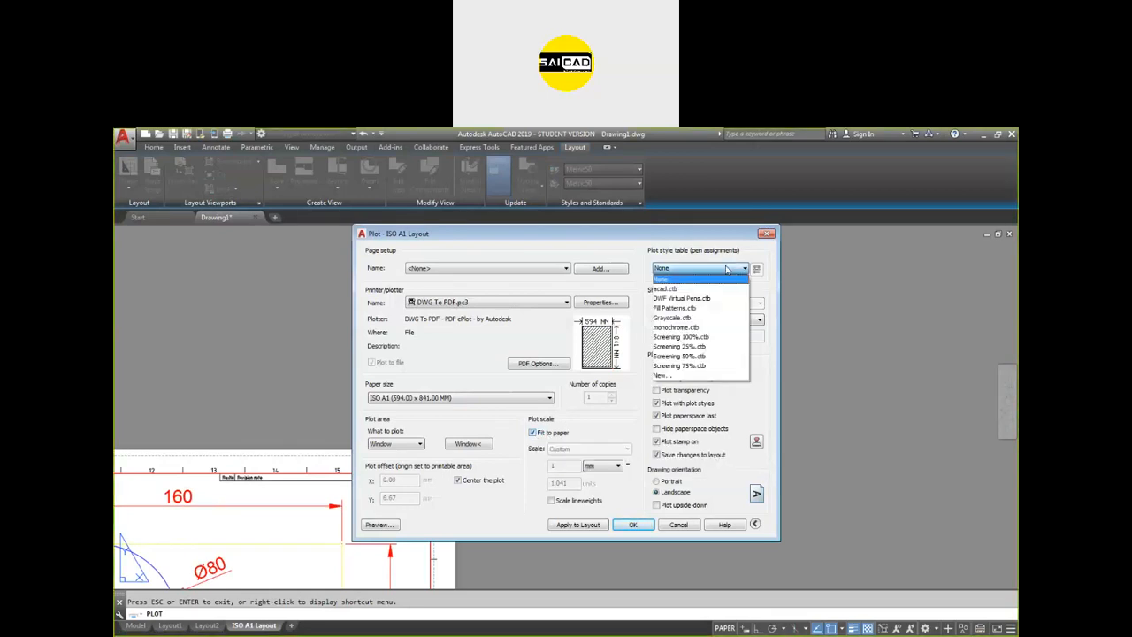
{"action": "left_click", "coordinate": [699, 328]}
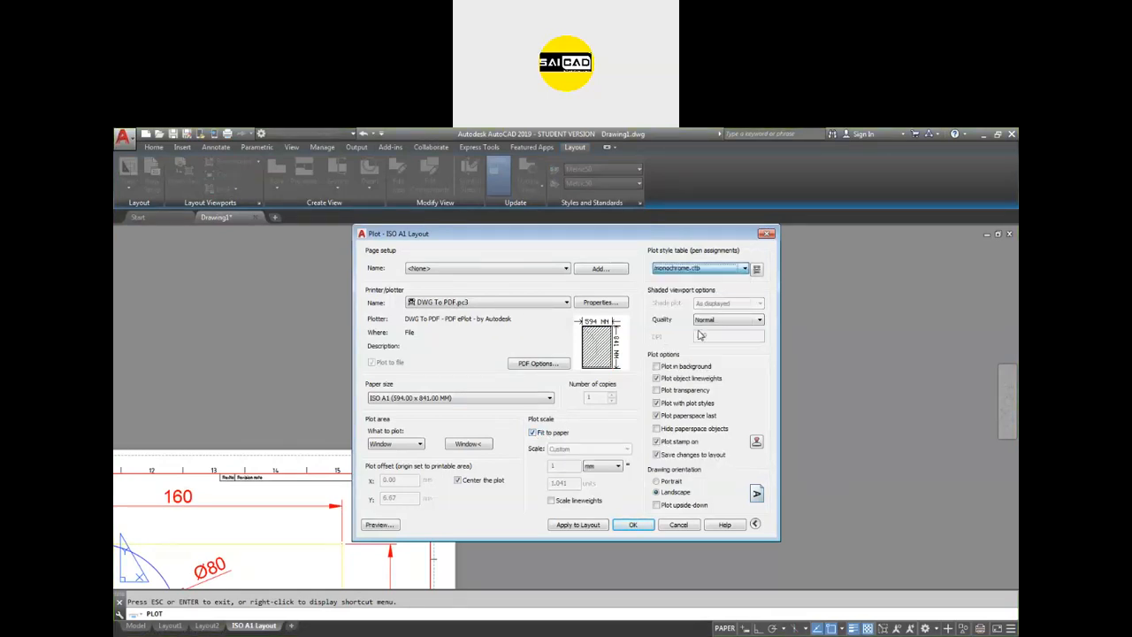
{"action": "left_click", "coordinate": [662, 392]}
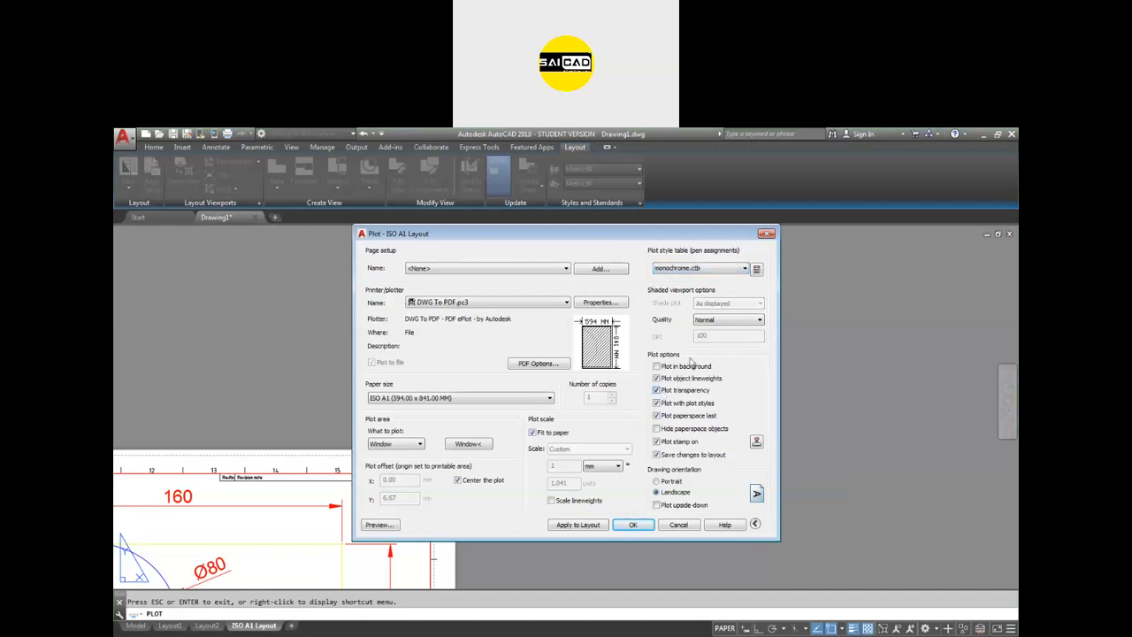
{"action": "left_click", "coordinate": [627, 525]}
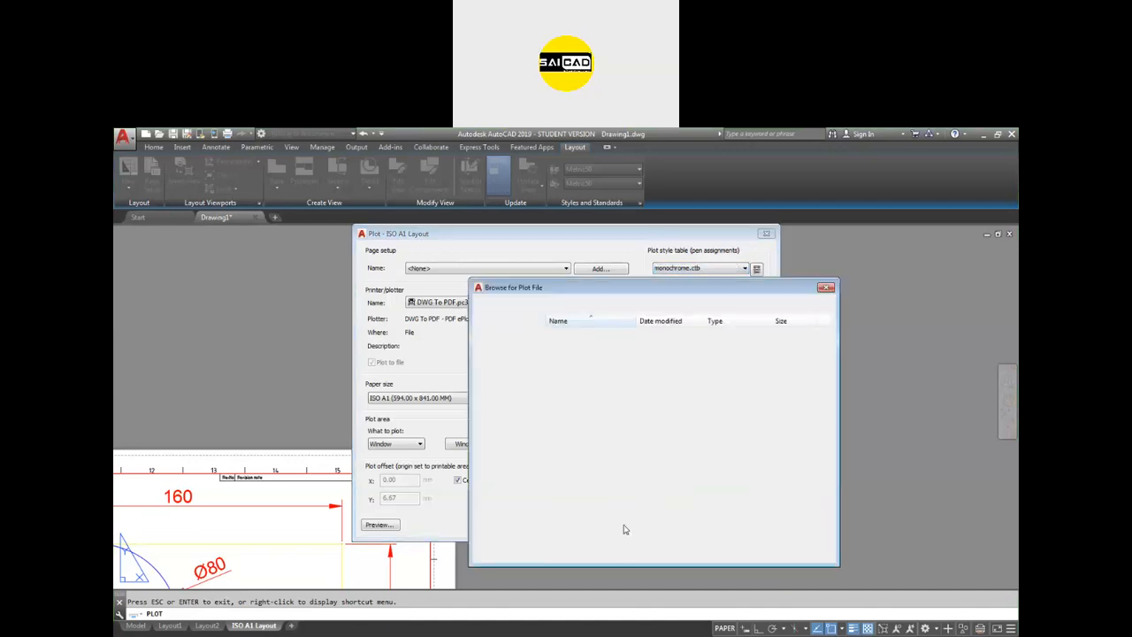
Step: Save the plot file as Drawing1-ISO A1 Layout, overwriting the existing file
{"action": "left_click", "coordinate": [801, 534]}
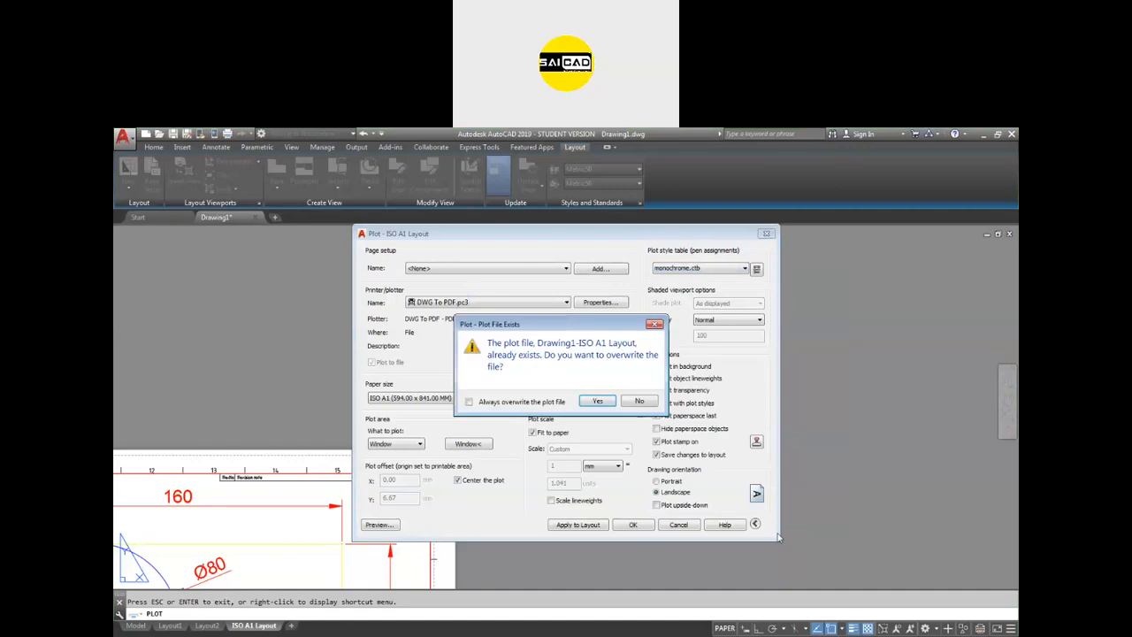
{"action": "left_click", "coordinate": [598, 402]}
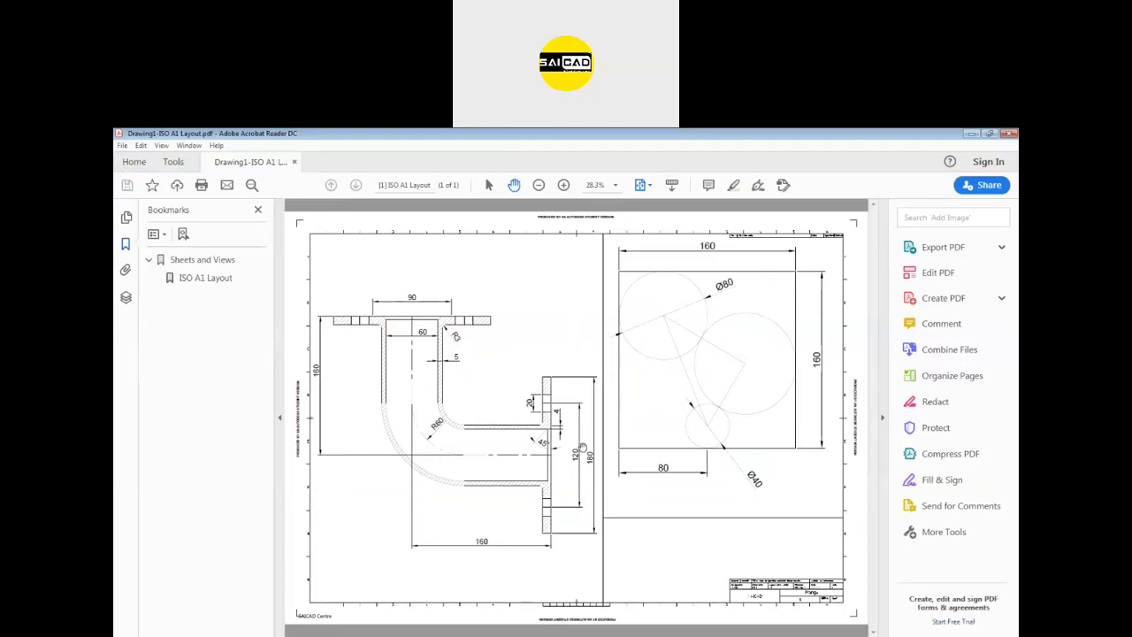
Step: Hide both side panes of the plotted PDF and examine the elbow drawing and its dimensions at 100% zoom
{"action": "left_click", "coordinate": [282, 423]}
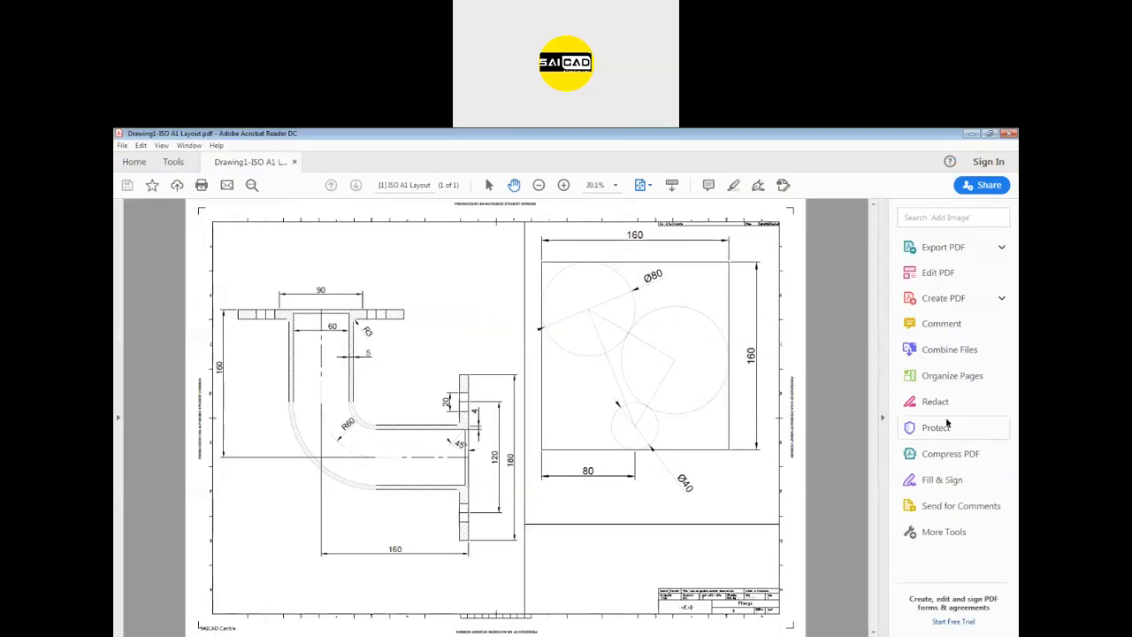
{"action": "left_click", "coordinate": [884, 422]}
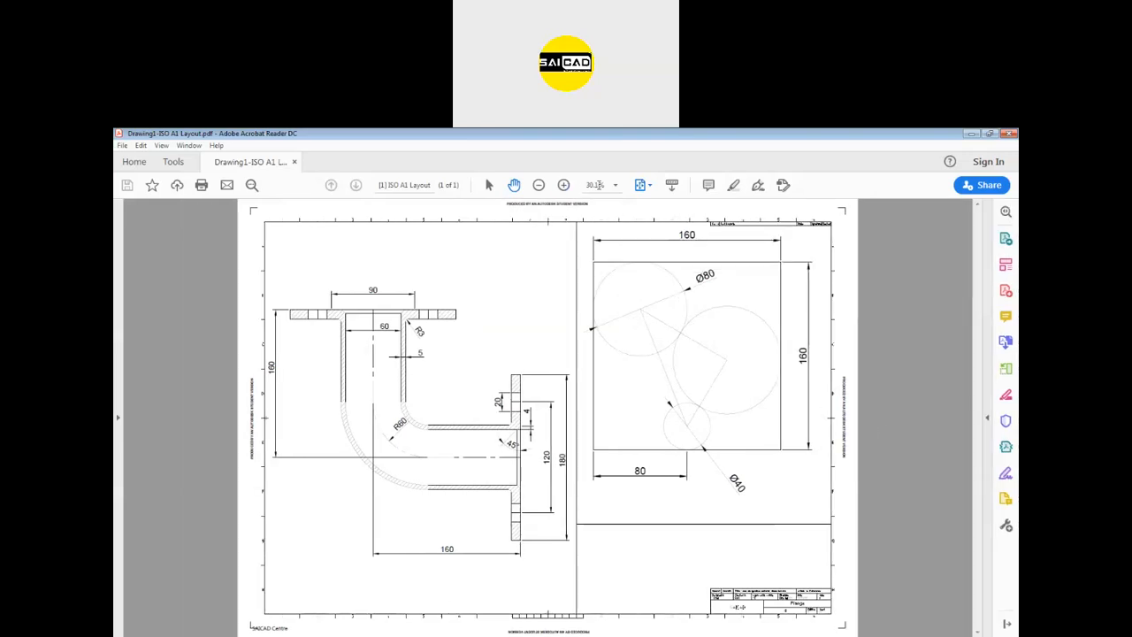
{"action": "left_click", "coordinate": [616, 186]}
{"action": "left_click", "coordinate": [645, 270]}
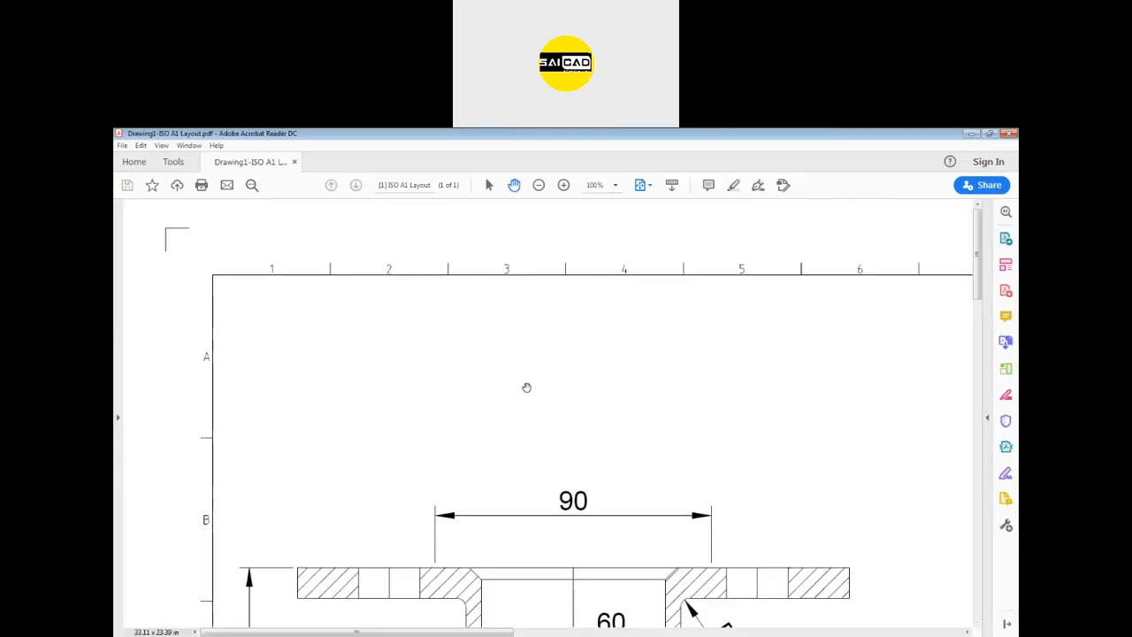
{"action": "scroll", "coordinate": [589, 523], "scroll_direction": "down", "scroll_amount": 8}
{"action": "left_click_drag", "start_coordinate": [625, 475], "coordinate": [613, 316]}
{"action": "left_click_drag", "start_coordinate": [791, 582], "coordinate": [424, 523]}
{"action": "left_click_drag", "start_coordinate": [672, 489], "coordinate": [627, 323]}
{"action": "left_click_drag", "start_coordinate": [683, 510], "coordinate": [641, 331]}
{"action": "left_click_drag", "start_coordinate": [440, 376], "coordinate": [627, 506]}
{"action": "left_click_drag", "start_coordinate": [674, 301], "coordinate": [592, 511]}
{"action": "left_click_drag", "start_coordinate": [758, 387], "coordinate": [723, 472]}
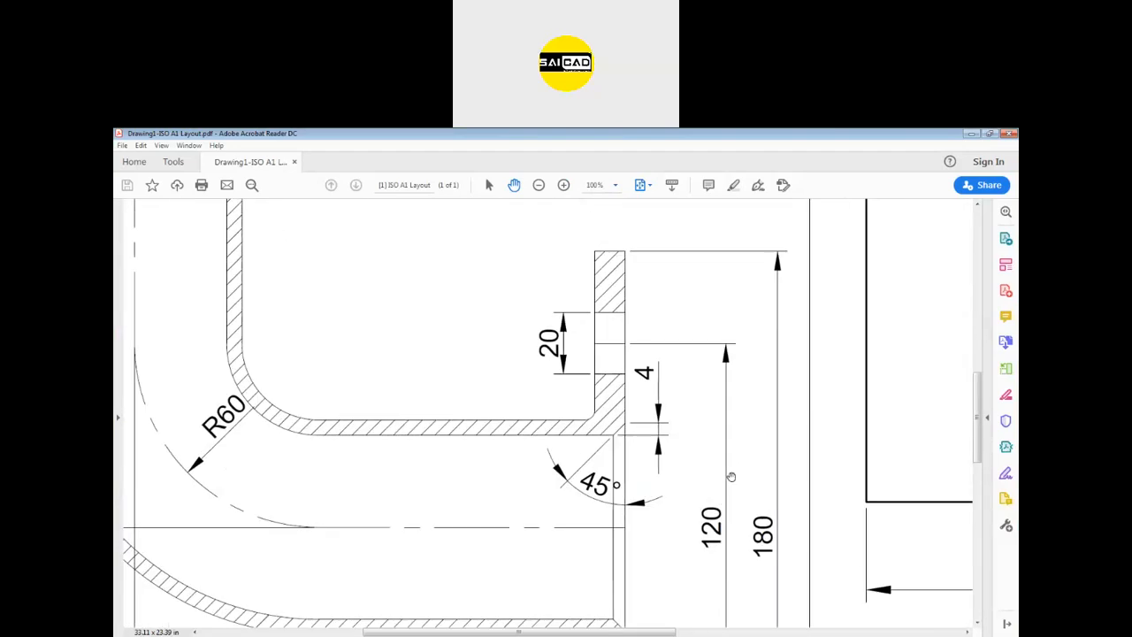
Step: Examine the circle drawing and its dimensions in the plotted PDF
{"action": "left_click_drag", "start_coordinate": [779, 548], "coordinate": [680, 394]}
{"action": "left_click_drag", "start_coordinate": [945, 373], "coordinate": [756, 358]}
{"action": "left_click_drag", "start_coordinate": [816, 261], "coordinate": [687, 465]}
{"action": "left_click_drag", "start_coordinate": [887, 215], "coordinate": [730, 549]}
{"action": "left_click_drag", "start_coordinate": [790, 215], "coordinate": [823, 408]}
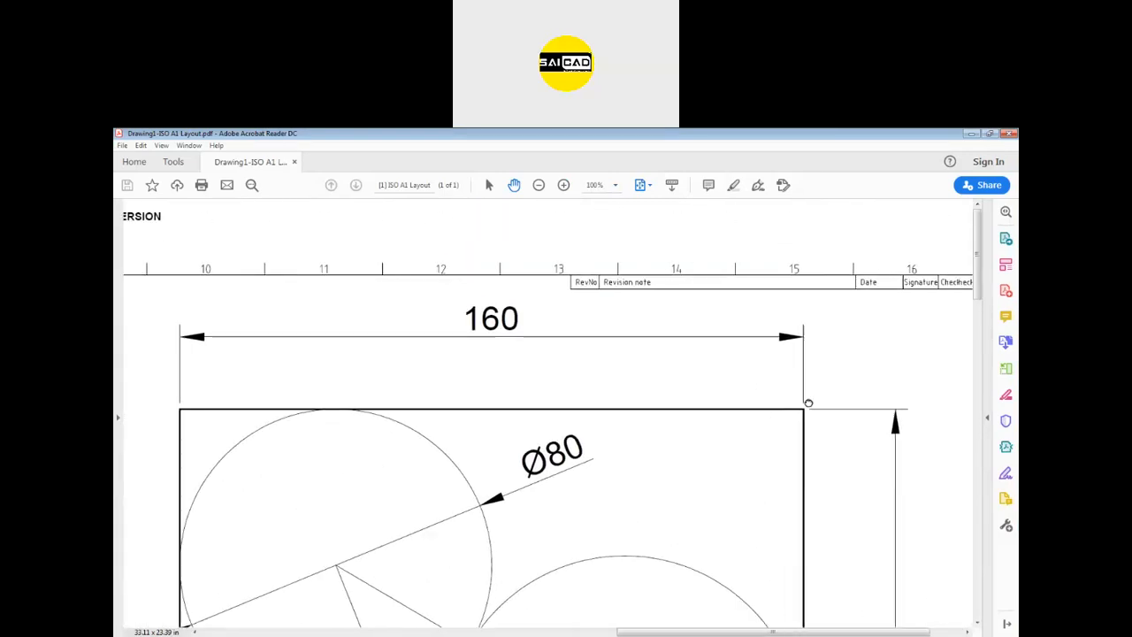
{"action": "left_click_drag", "start_coordinate": [858, 602], "coordinate": [748, 360]}
Step: Examine the title block entries in the plotted PDF up close, then close the PDF and return to AutoCAD
{"action": "scroll", "coordinate": [748, 360], "scroll_direction": "down", "scroll_amount": 15}
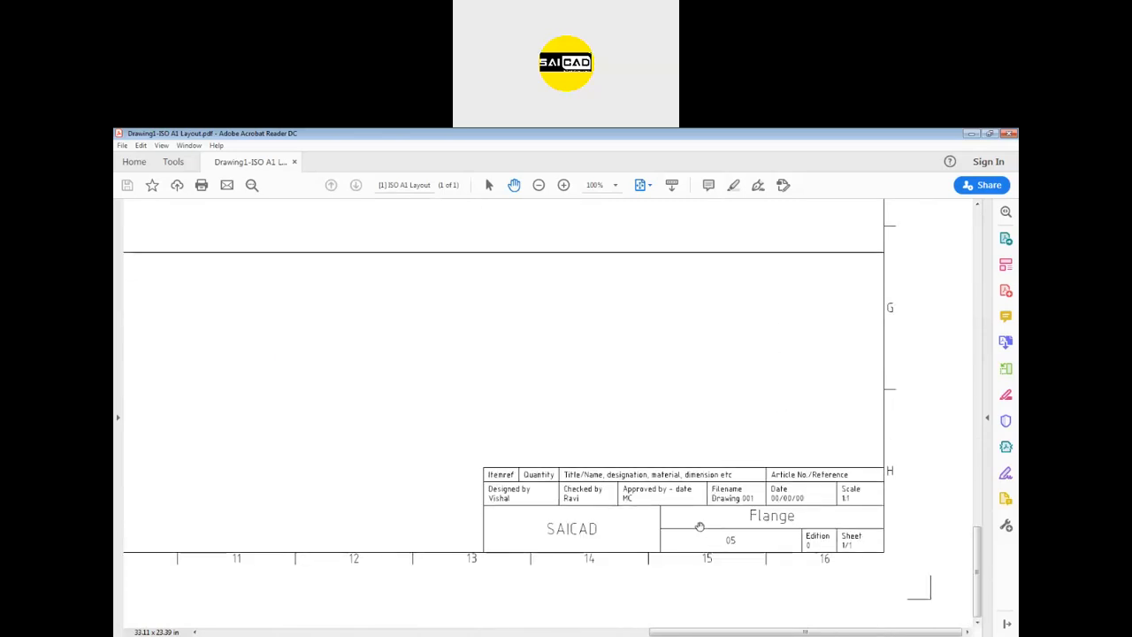
{"action": "scroll", "coordinate": [703, 514], "scroll_direction": "up", "scroll_amount": 5, "text": "ctrl"}
{"action": "scroll", "coordinate": [678, 430], "scroll_direction": "down", "scroll_amount": 2, "text": "ctrl"}
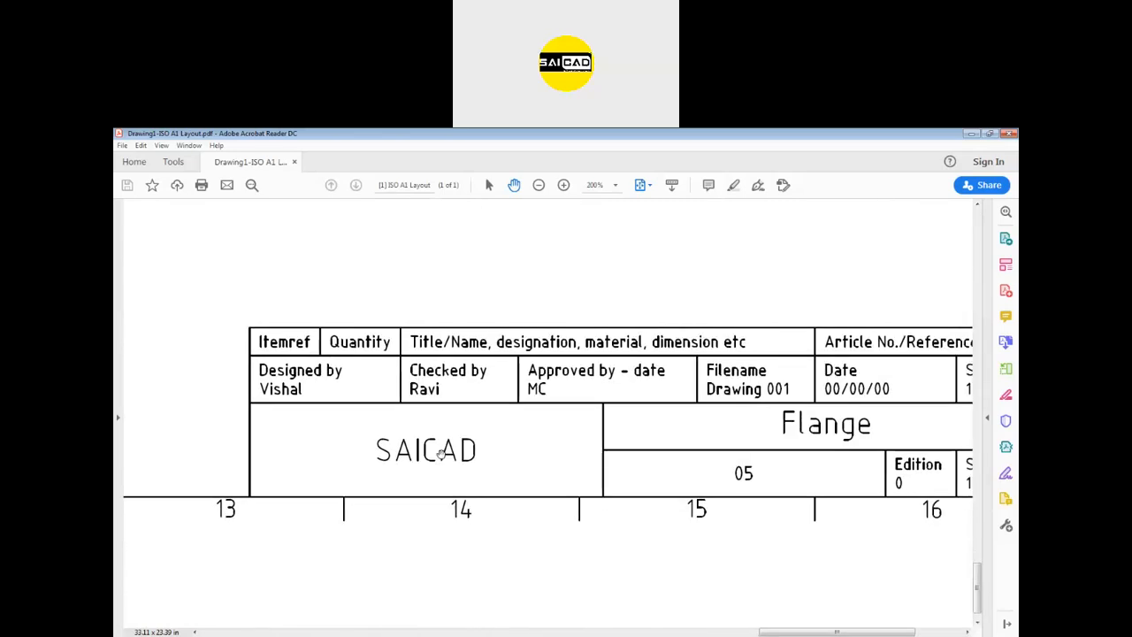
{"action": "left_click_drag", "start_coordinate": [857, 414], "coordinate": [782, 424]}
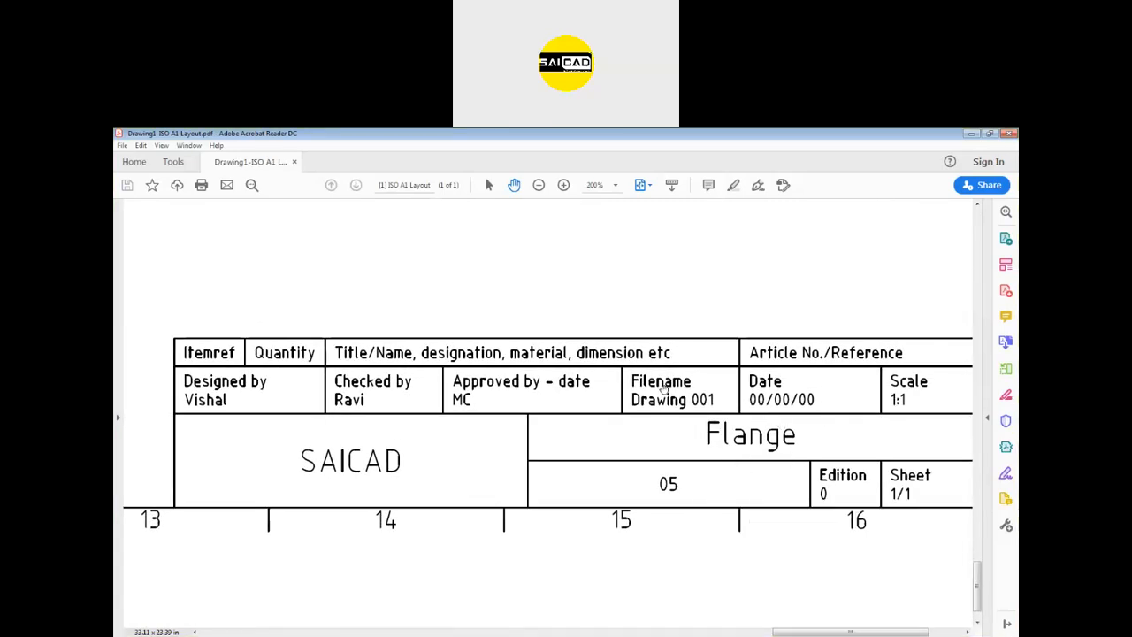
{"action": "left_click_drag", "start_coordinate": [884, 413], "coordinate": [847, 435]}
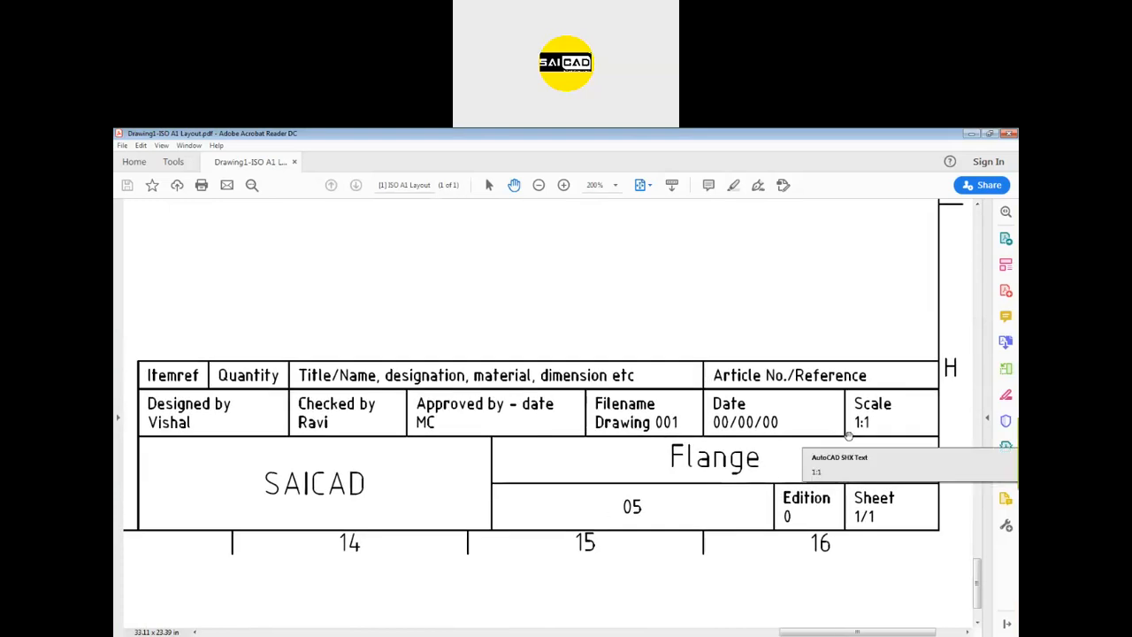
{"action": "scroll", "coordinate": [847, 435], "scroll_direction": "down", "scroll_amount": 2, "text": "ctrl"}
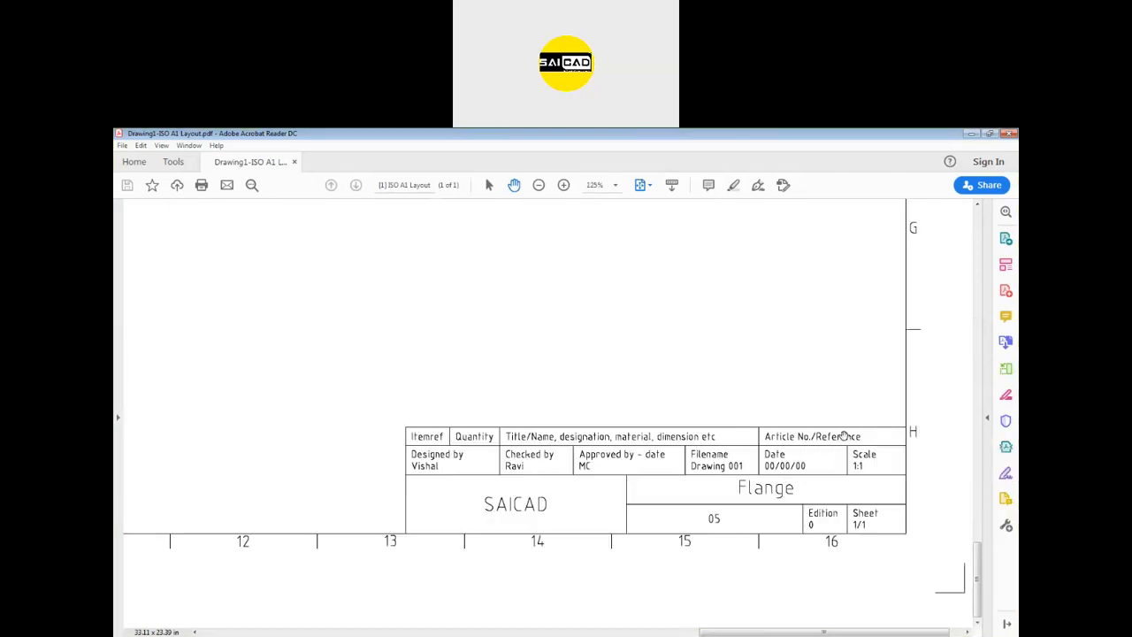
{"action": "mouse_move", "coordinate": [845, 434]}
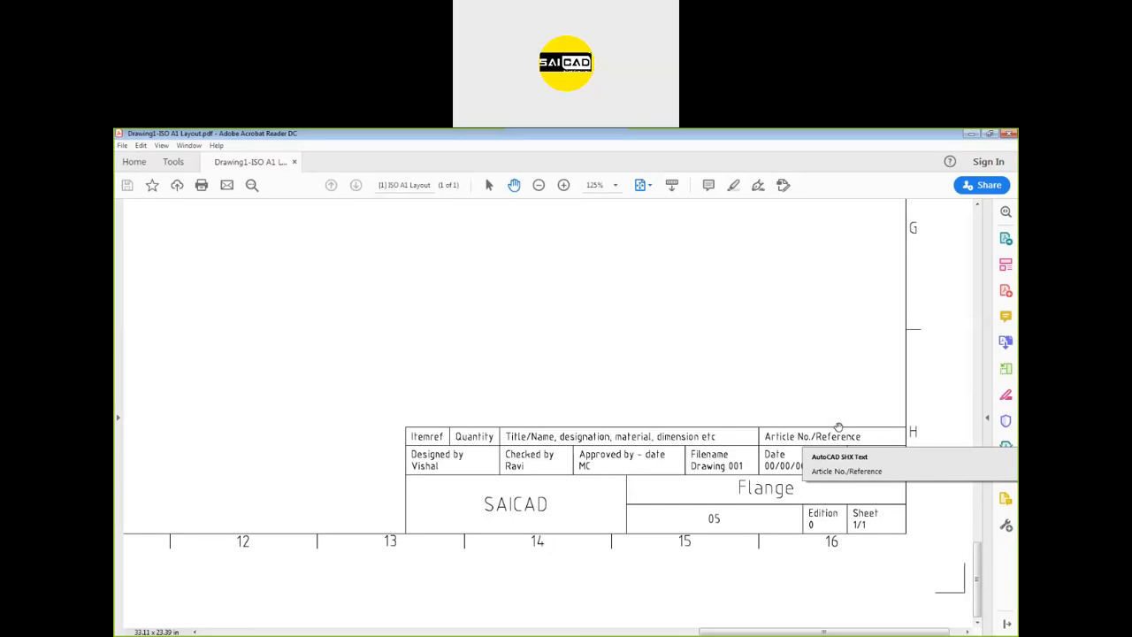
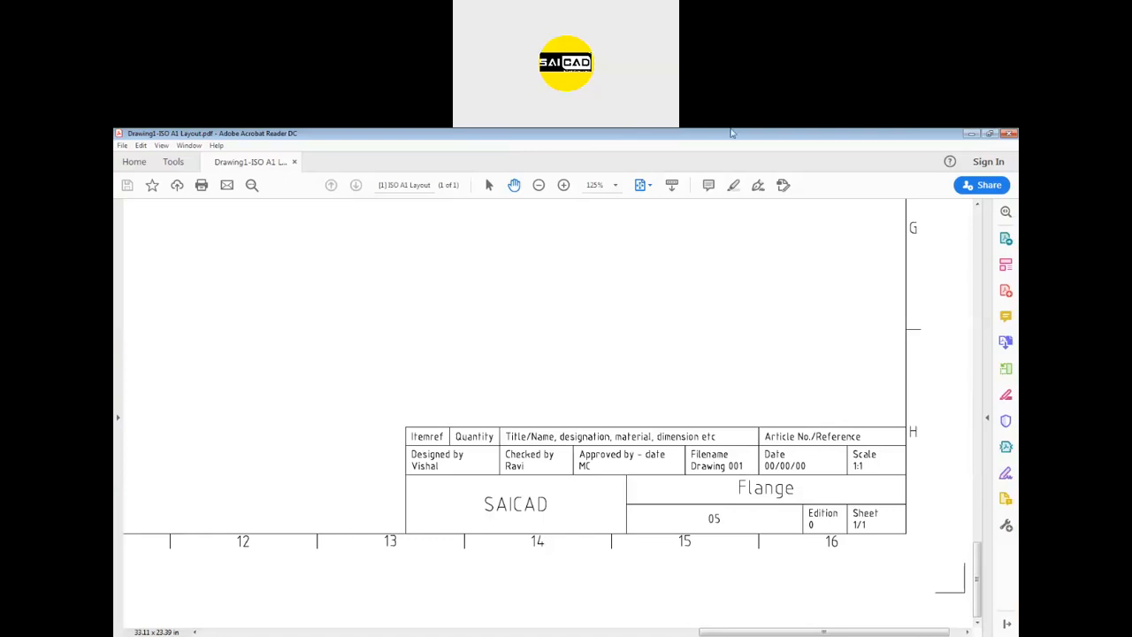
{"action": "left_click", "coordinate": [1009, 134]}
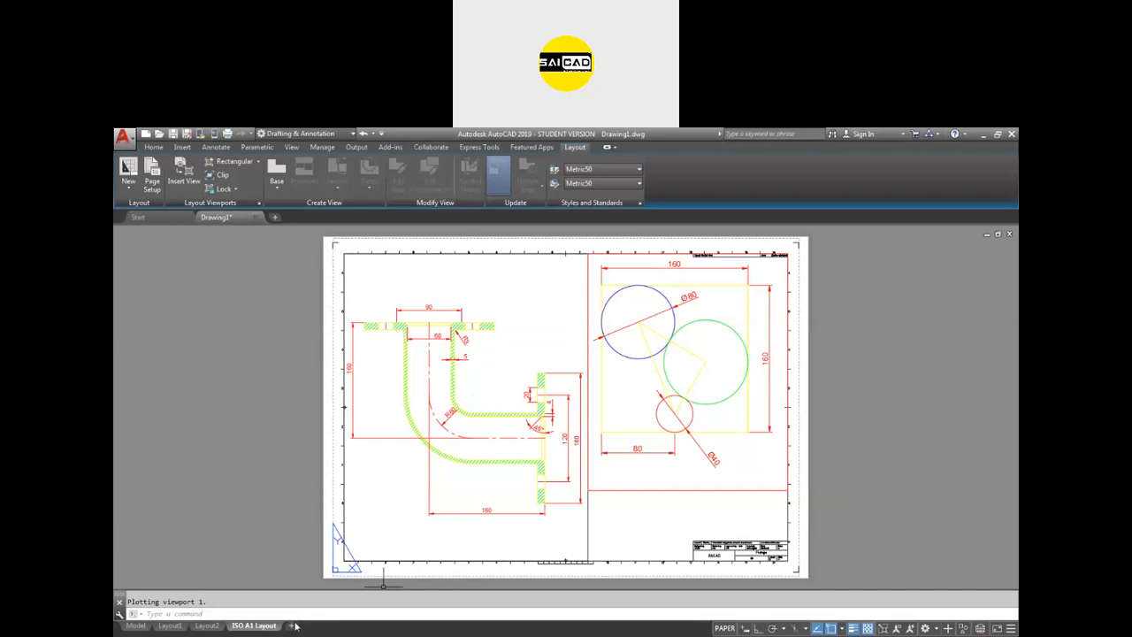
Step: Reorder the layouts so that ISO A1 Layout comes directly before Layout2
{"action": "left_click", "coordinate": [207, 626]}
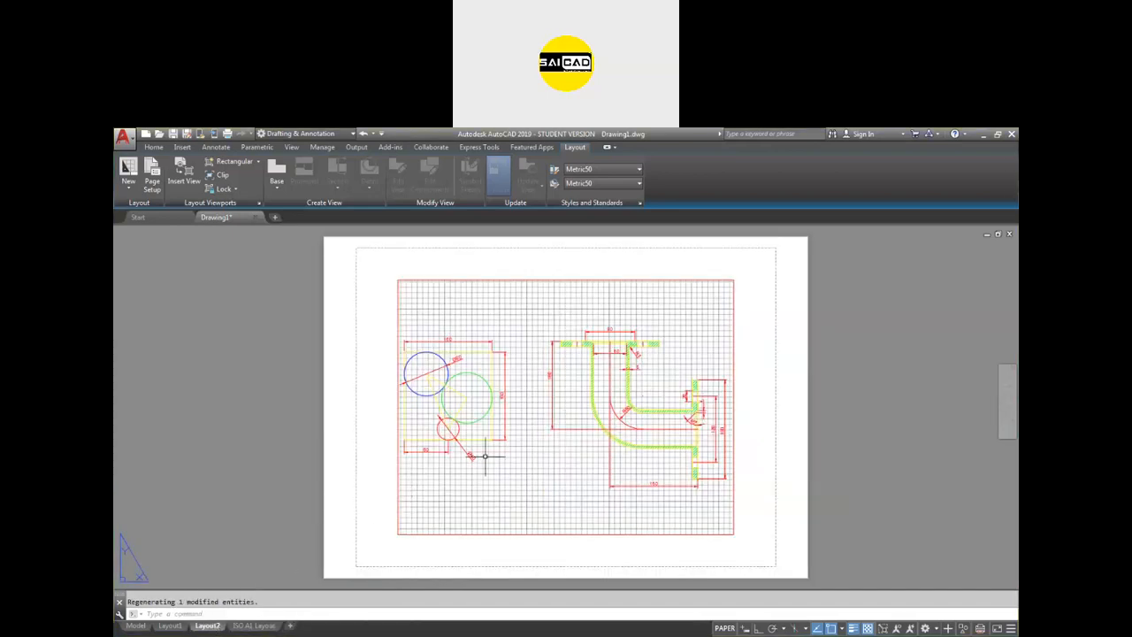
{"action": "left_click", "coordinate": [254, 626]}
{"action": "left_click_drag", "start_coordinate": [191, 627], "coordinate": [190, 626]}
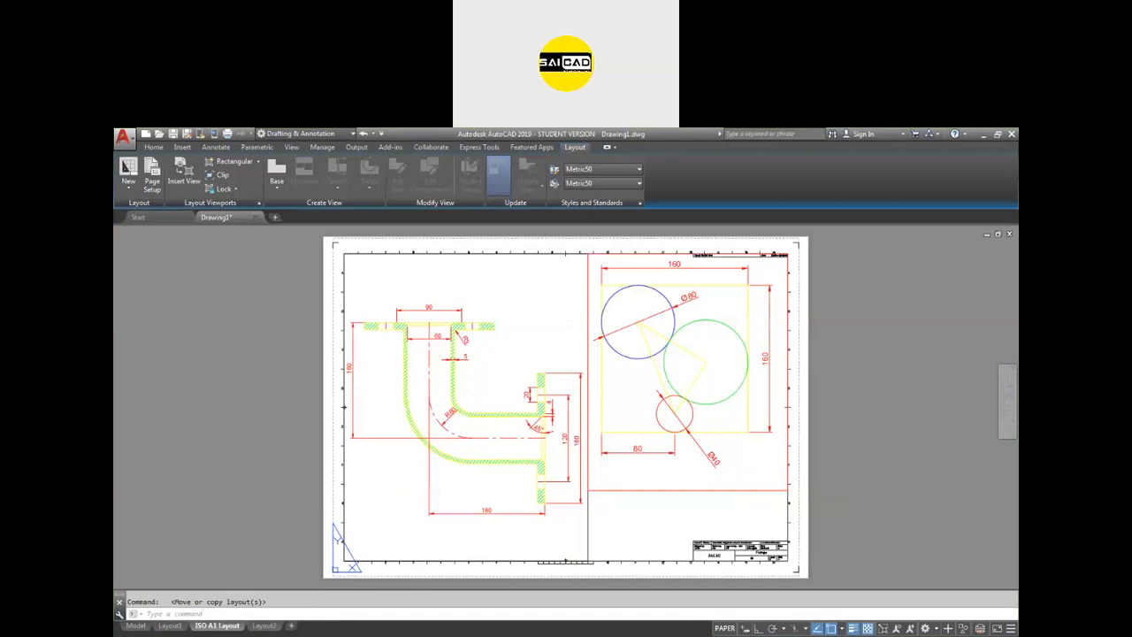
Step: Turn off the grid inside the Layout2 viewport and return to paper space
{"action": "left_click", "coordinate": [258, 626]}
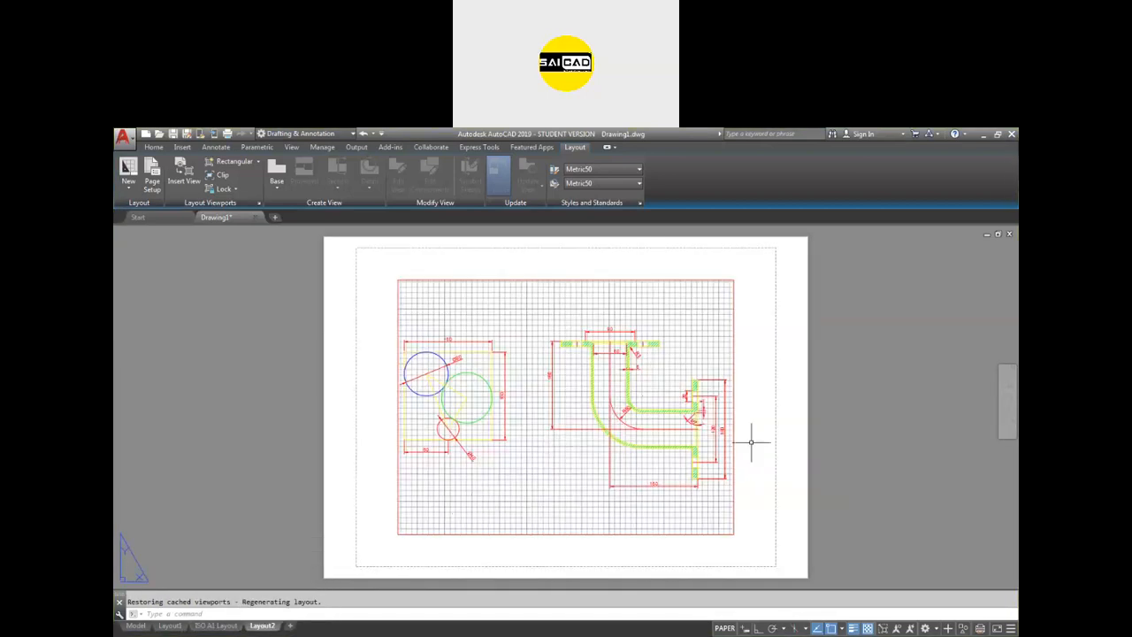
{"action": "double_click", "coordinate": [587, 487]}
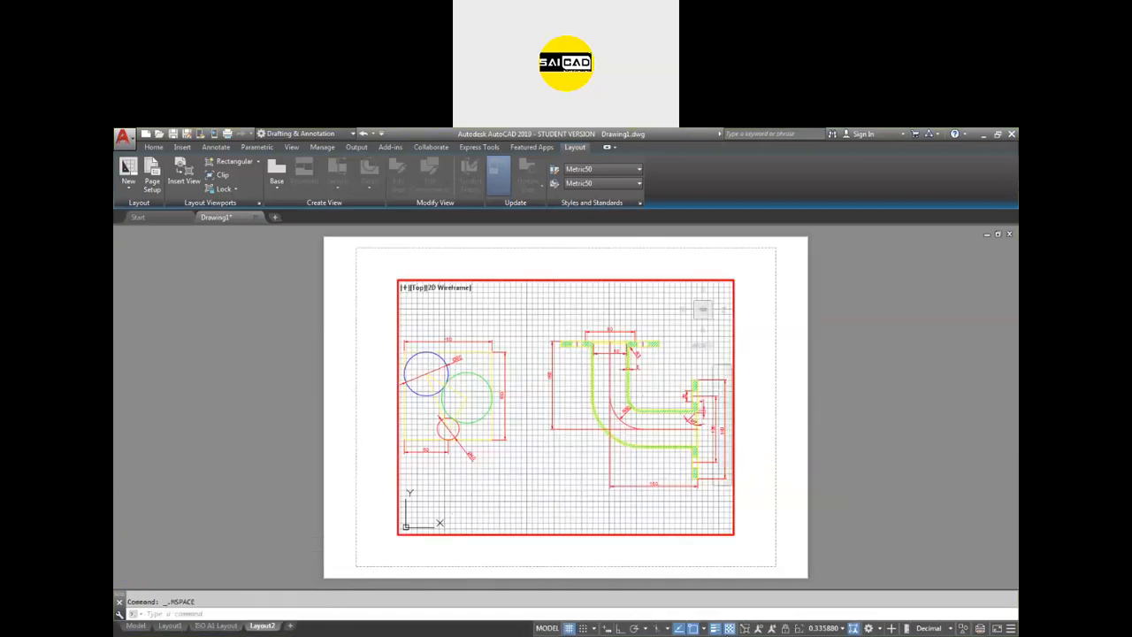
{"action": "left_click", "coordinate": [569, 629]}
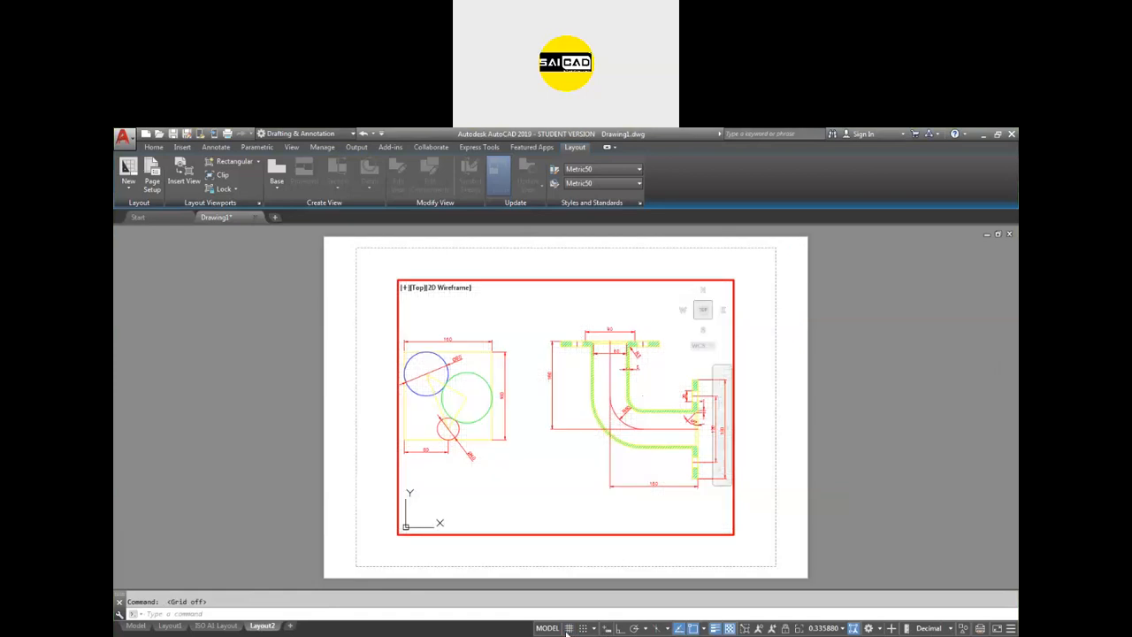
{"action": "double_click", "coordinate": [873, 478]}
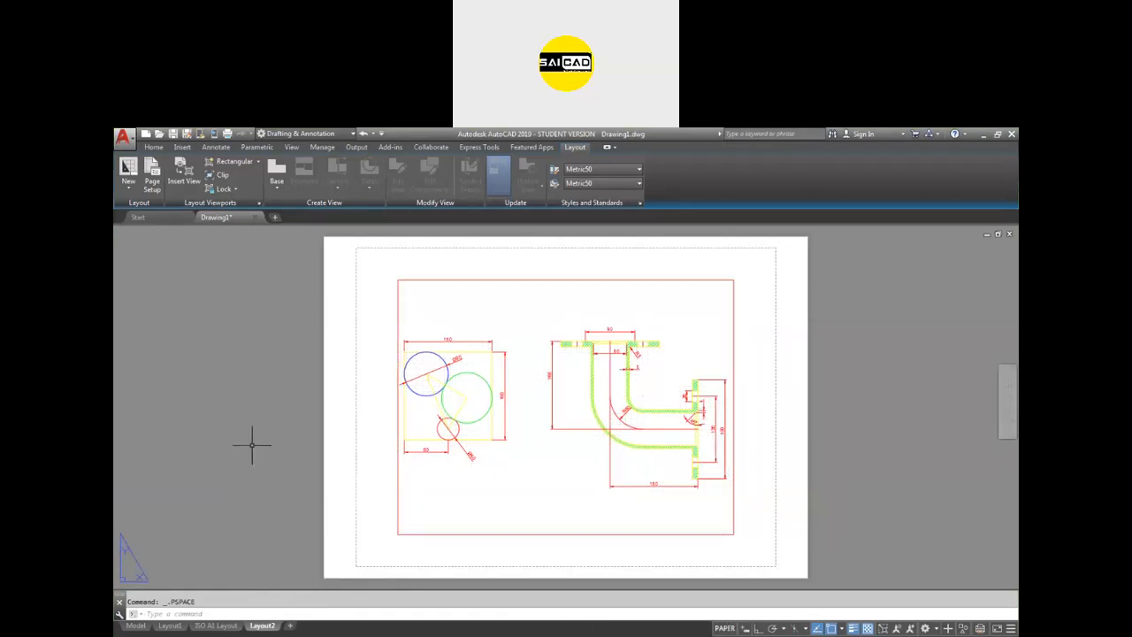
Step: Start plotting ISO A1 Layout again and open the properties of the DWG To PDF.pc3 plotter
{"action": "left_click", "coordinate": [228, 626]}
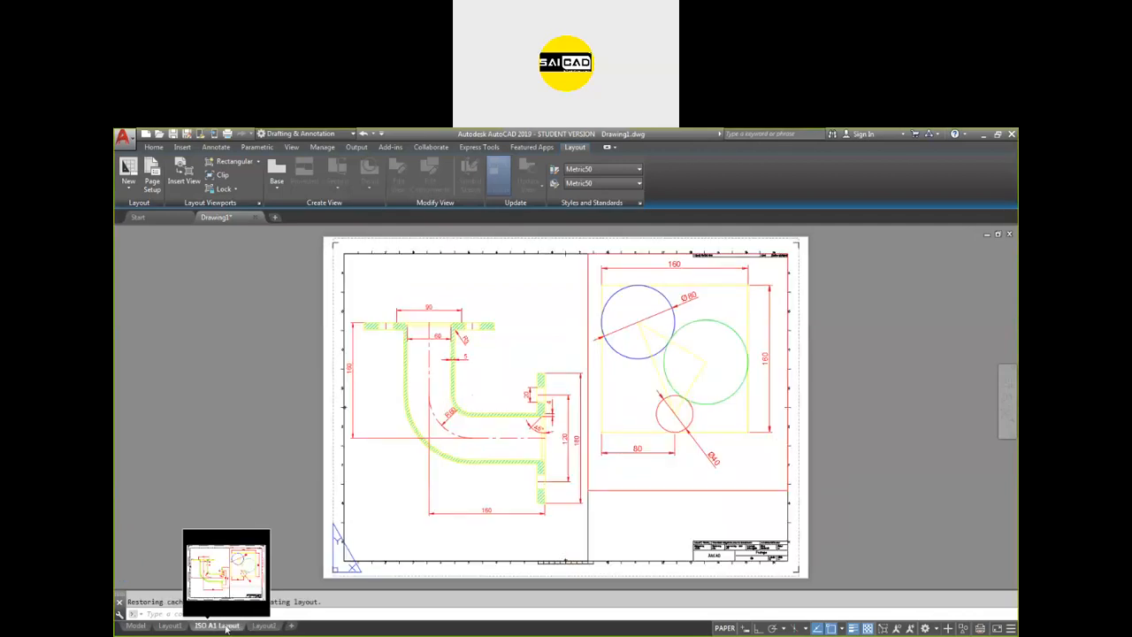
{"action": "key", "text": "ctrl+p"}
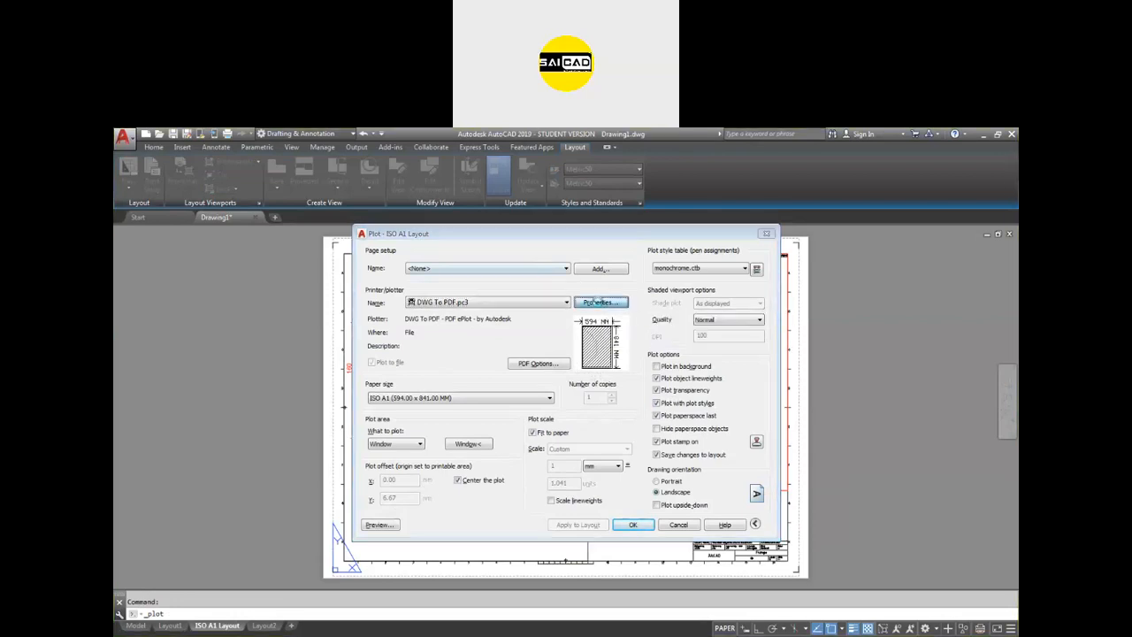
{"action": "left_click", "coordinate": [601, 301]}
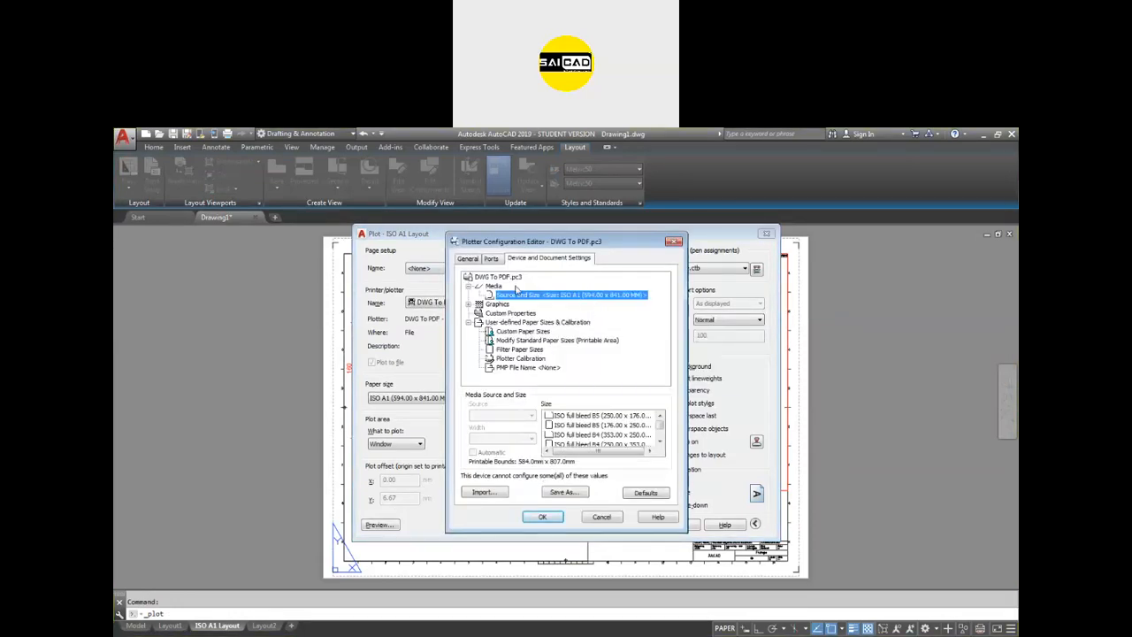
Step: Review the DWG To PDF plotter's port, media source and size settings, and its PDF options
{"action": "left_click", "coordinate": [478, 263]}
{"action": "left_click", "coordinate": [489, 265]}
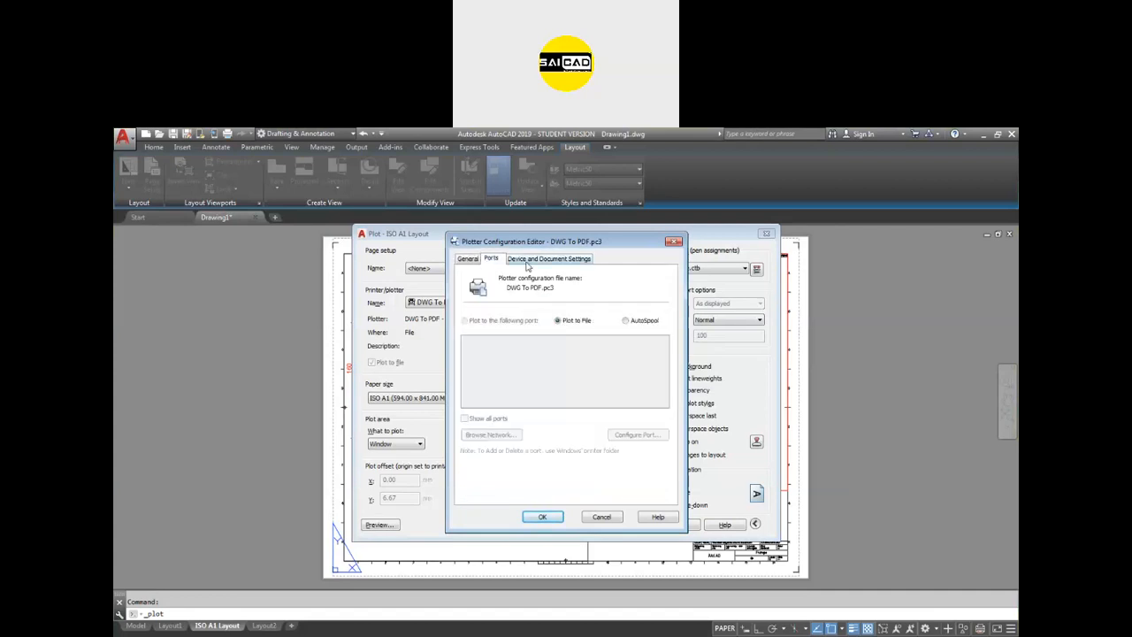
{"action": "left_click", "coordinate": [528, 265]}
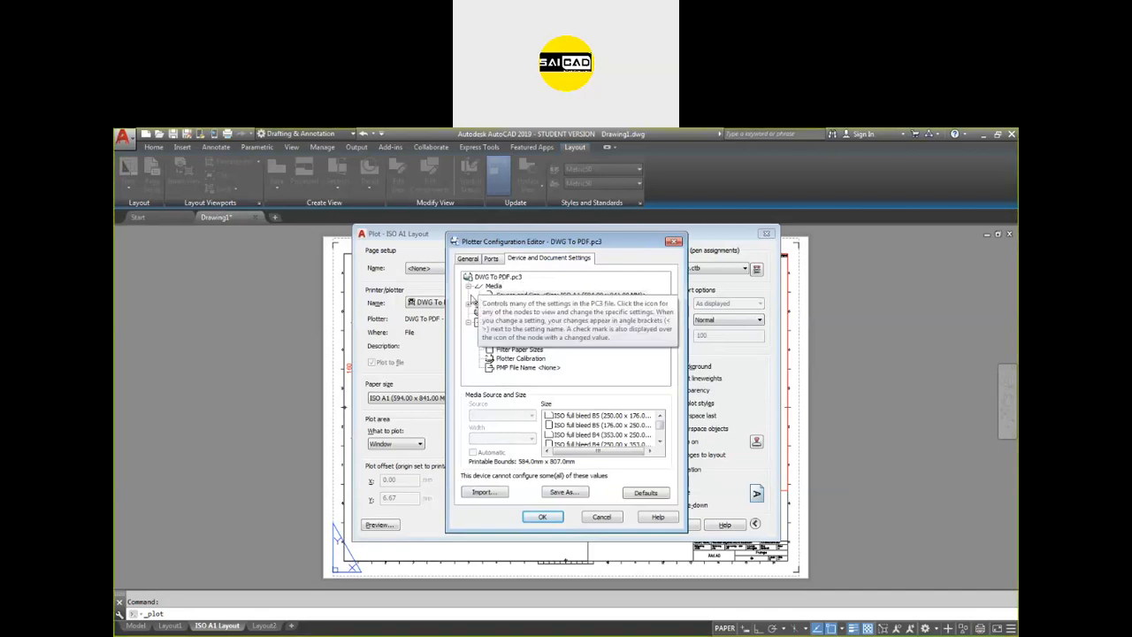
{"action": "left_click", "coordinate": [539, 294]}
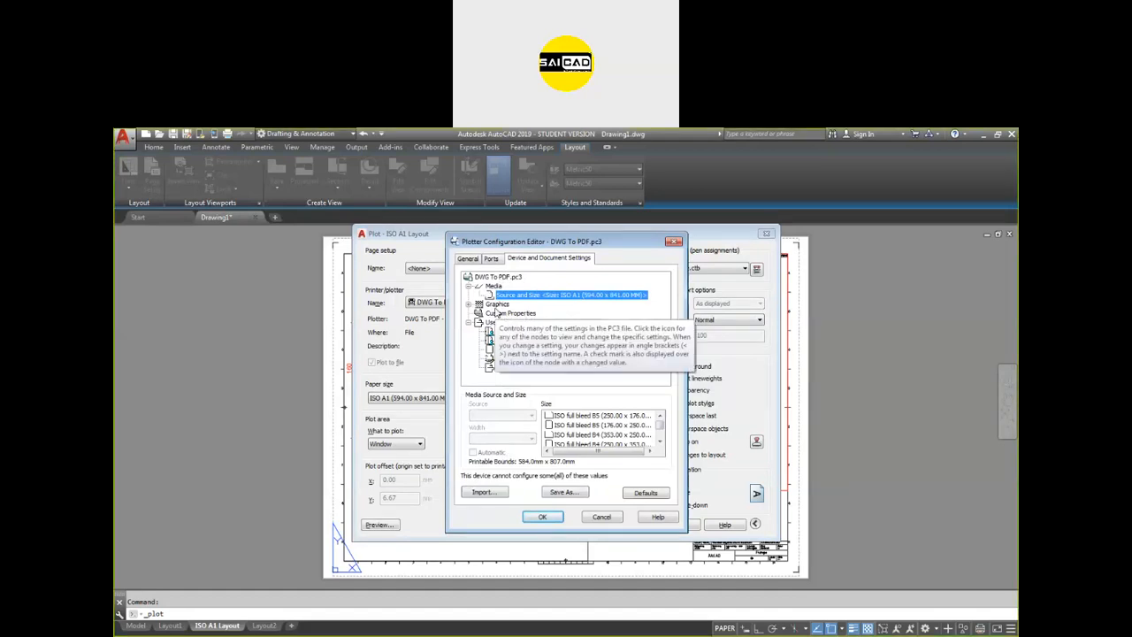
{"action": "left_click", "coordinate": [538, 517]}
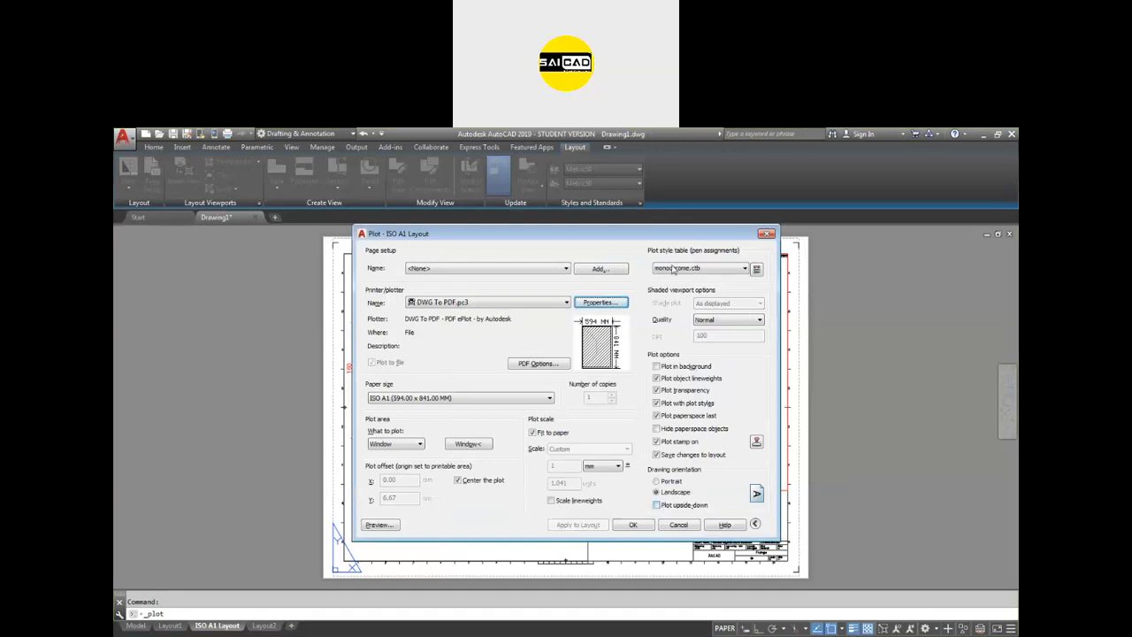
{"action": "left_click", "coordinate": [538, 363]}
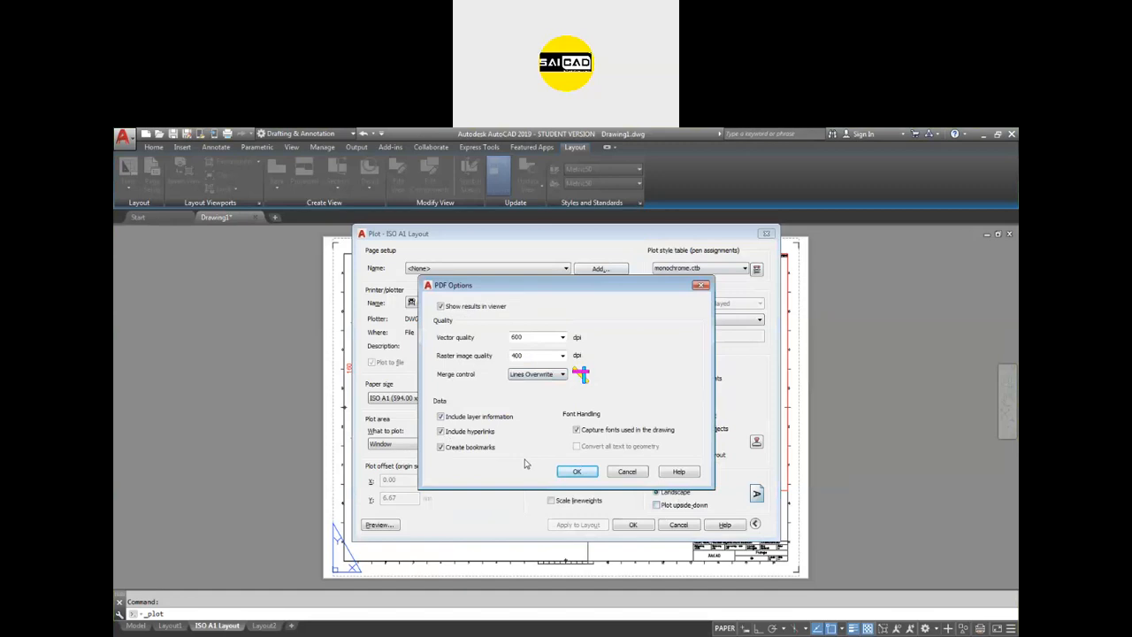
{"action": "left_click", "coordinate": [576, 472]}
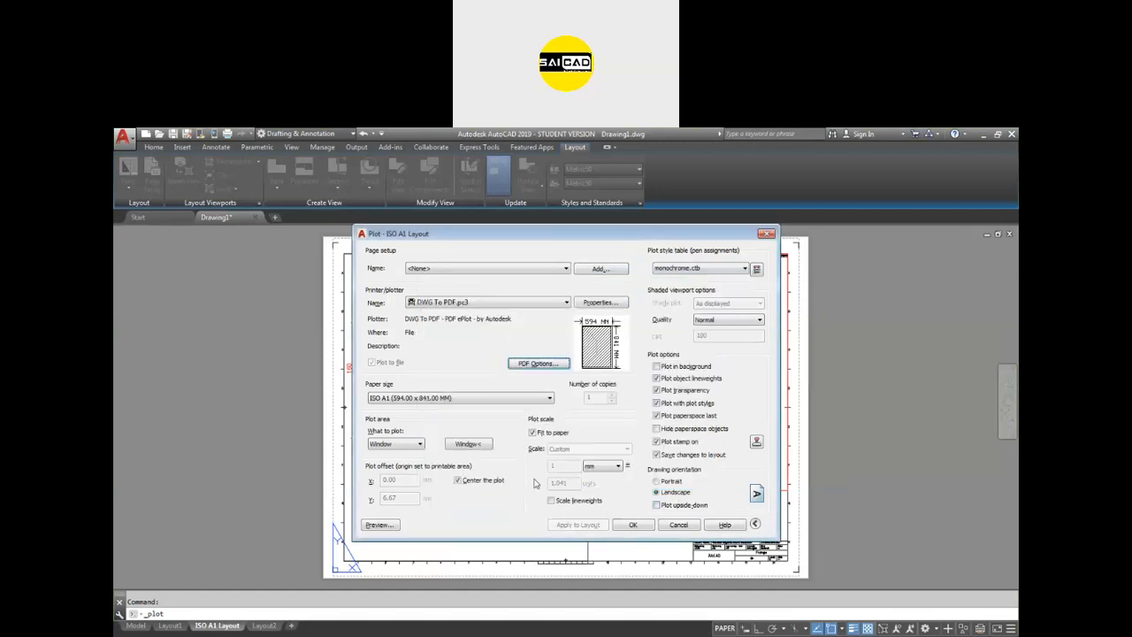
Step: Check the plot area and paper size, preview the ISO A1 Layout plot, and cancel saving its PDF
{"action": "left_click", "coordinate": [417, 445]}
{"action": "left_click", "coordinate": [418, 445]}
{"action": "left_click", "coordinate": [445, 400]}
{"action": "left_click", "coordinate": [447, 400]}
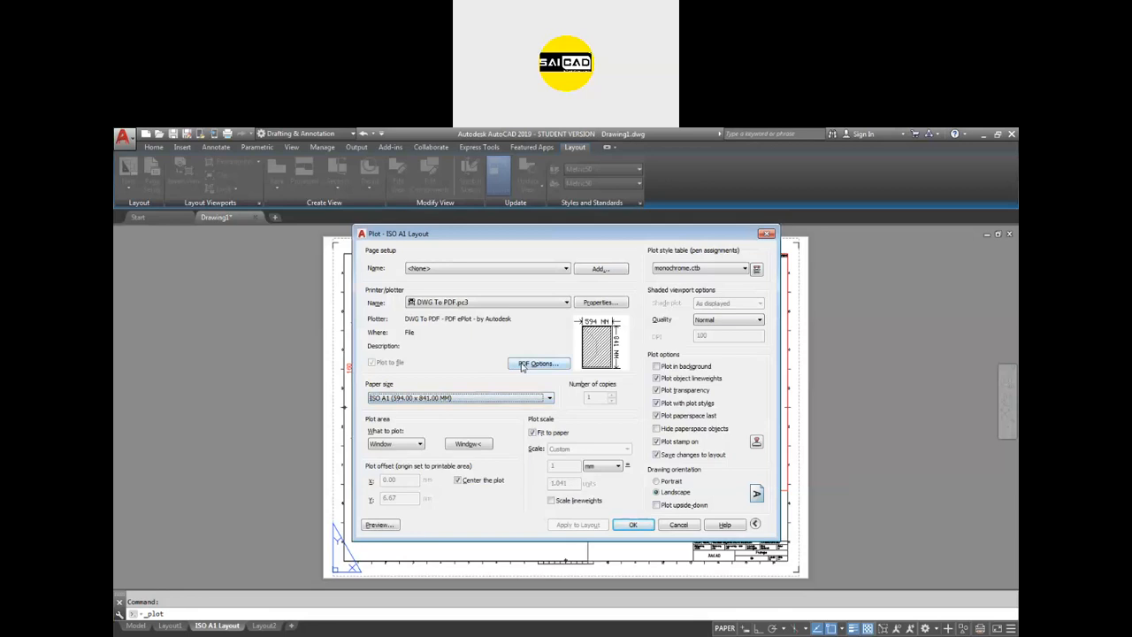
{"action": "left_click", "coordinate": [378, 525]}
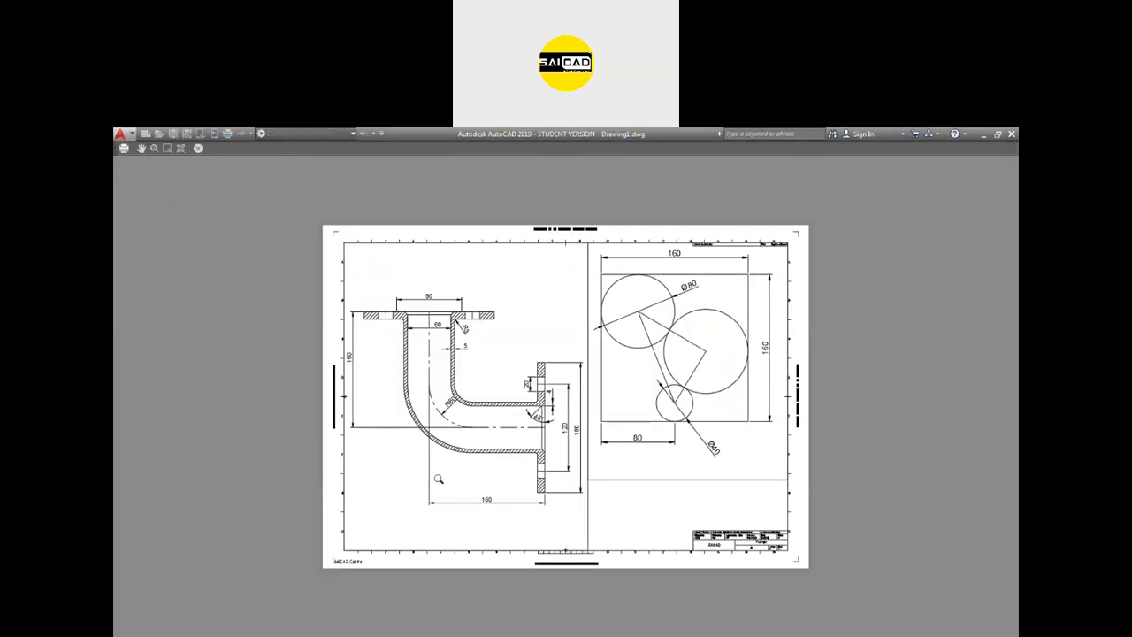
{"action": "left_click", "coordinate": [125, 148]}
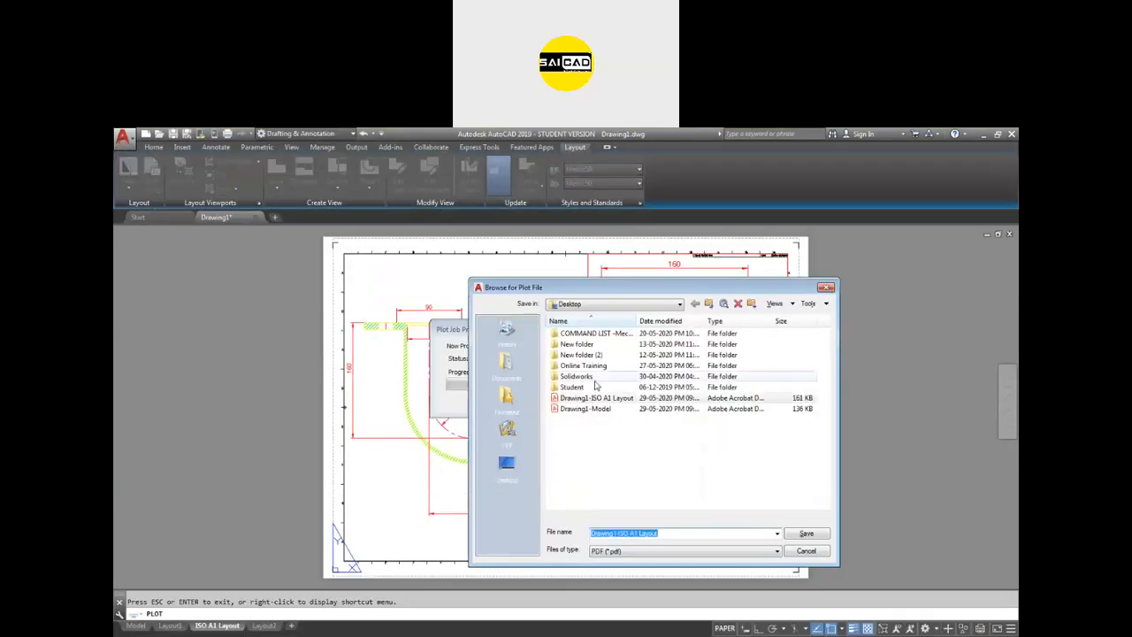
{"action": "left_click", "coordinate": [806, 551]}
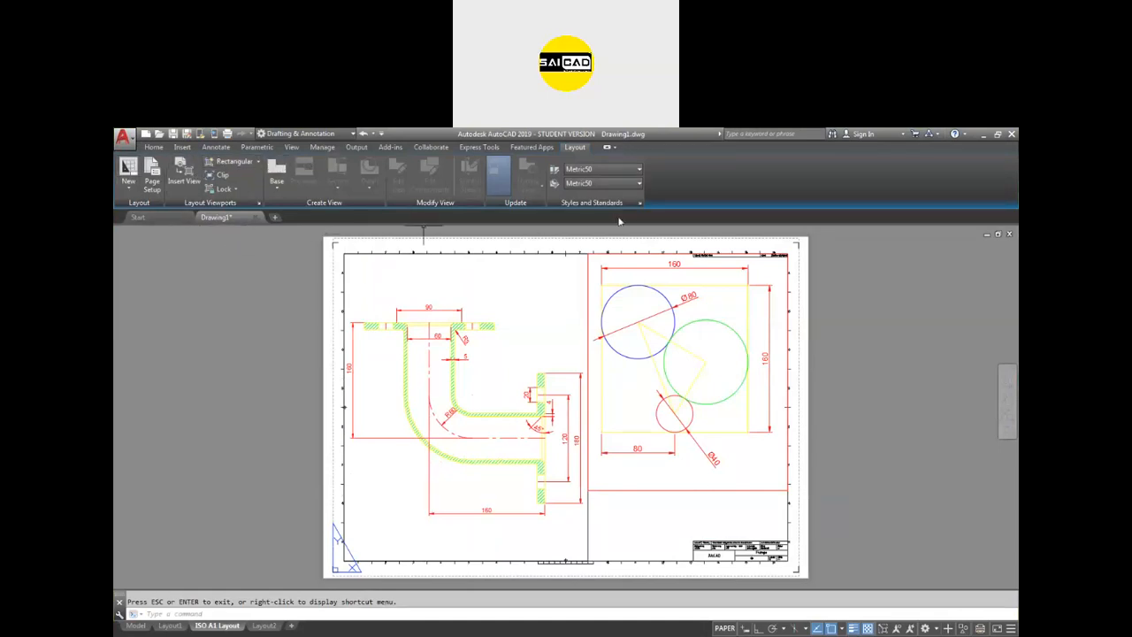
{"action": "left_click", "coordinate": [277, 184]}
{"action": "scroll", "coordinate": [259, 309], "scroll_direction": "down", "scroll_amount": 7}
{"action": "scroll", "coordinate": [264, 320], "scroll_direction": "up", "scroll_amount": 7}
{"action": "scroll", "coordinate": [313, 295], "scroll_direction": "down", "scroll_amount": 6}
{"action": "scroll", "coordinate": [327, 283], "scroll_direction": "up", "scroll_amount": 6}
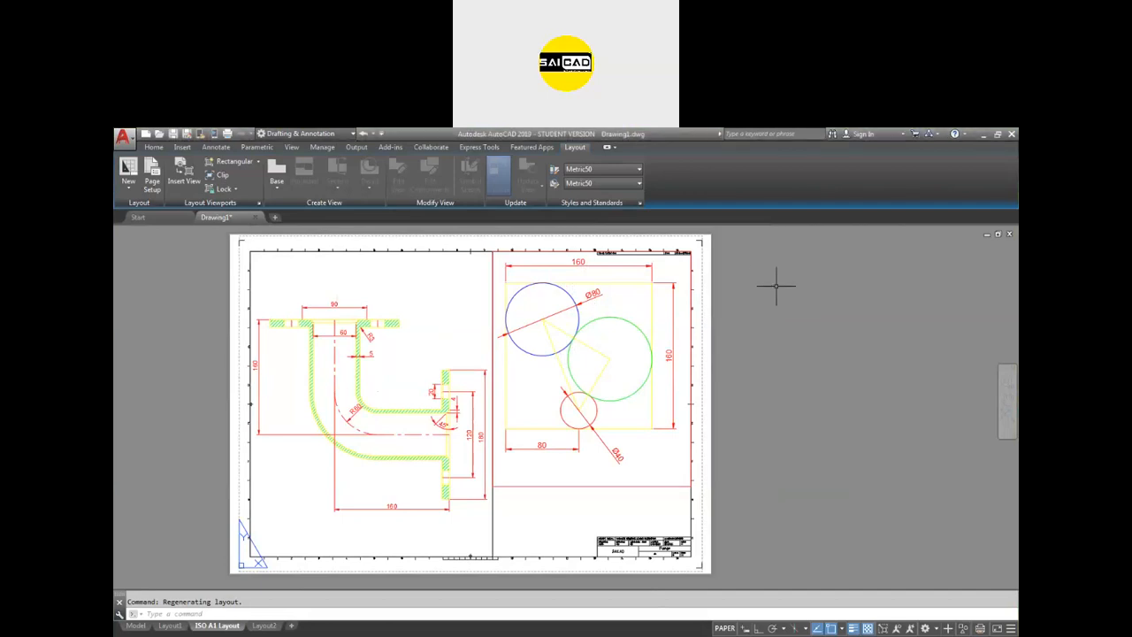
Step: Save the drawing to the Desktop as Drawing1.dwg in AutoCAD 2018 Drawing format
{"action": "key", "text": "ctrl+s"}
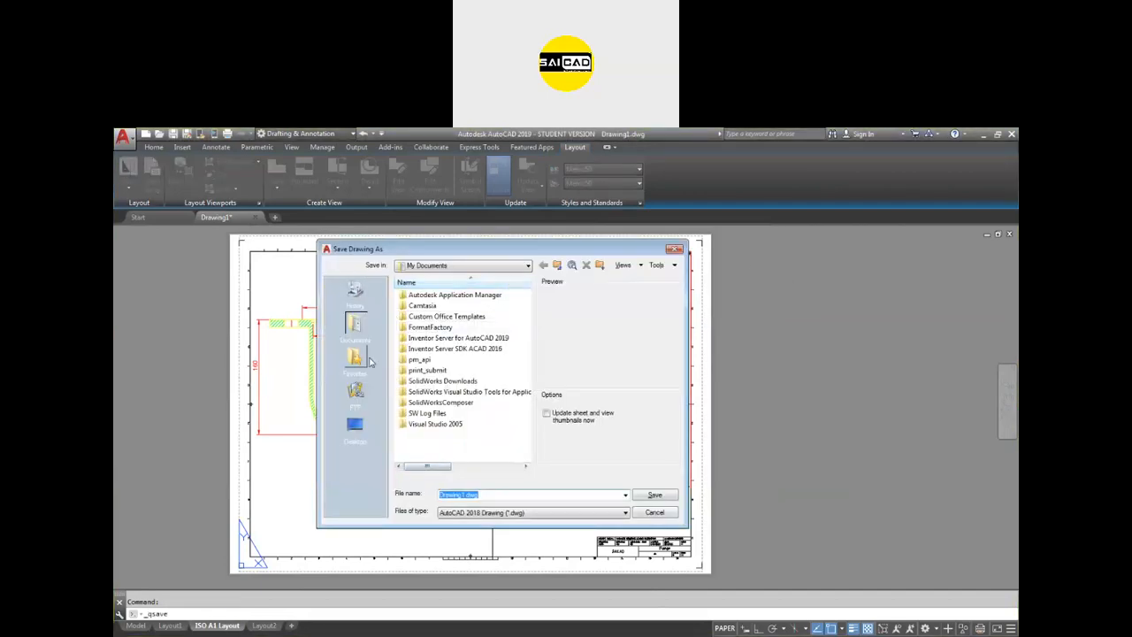
{"action": "left_click", "coordinate": [355, 425]}
{"action": "left_click", "coordinate": [655, 496]}
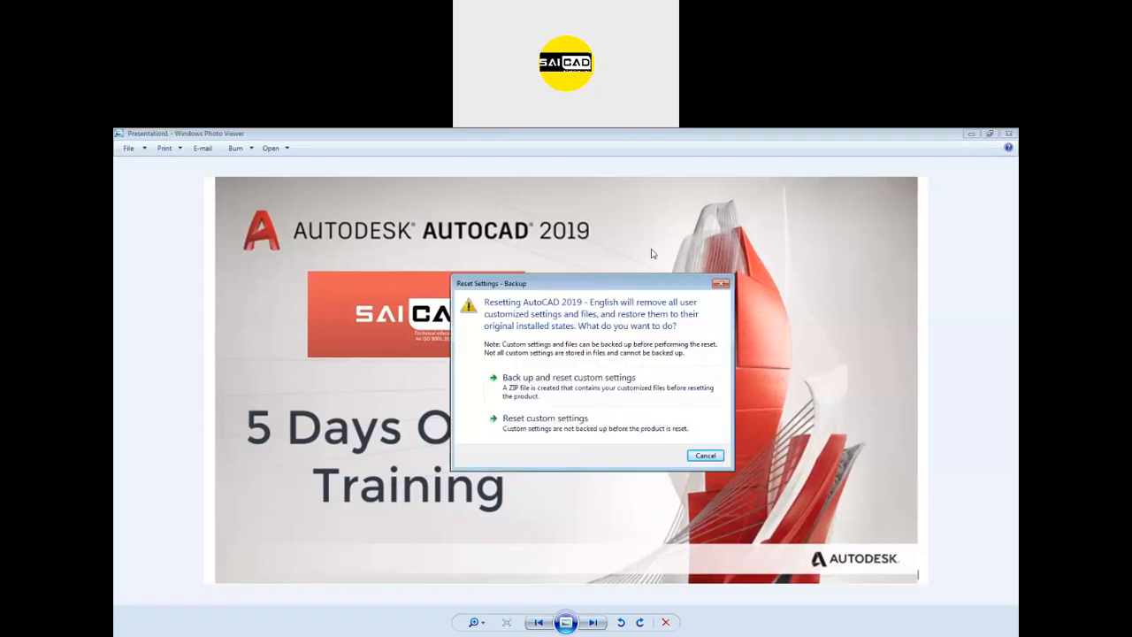
Step: Reset AutoCAD 2019's custom settings without backing them up, and switch to the restarted AutoCAD
{"action": "left_click", "coordinate": [532, 429]}
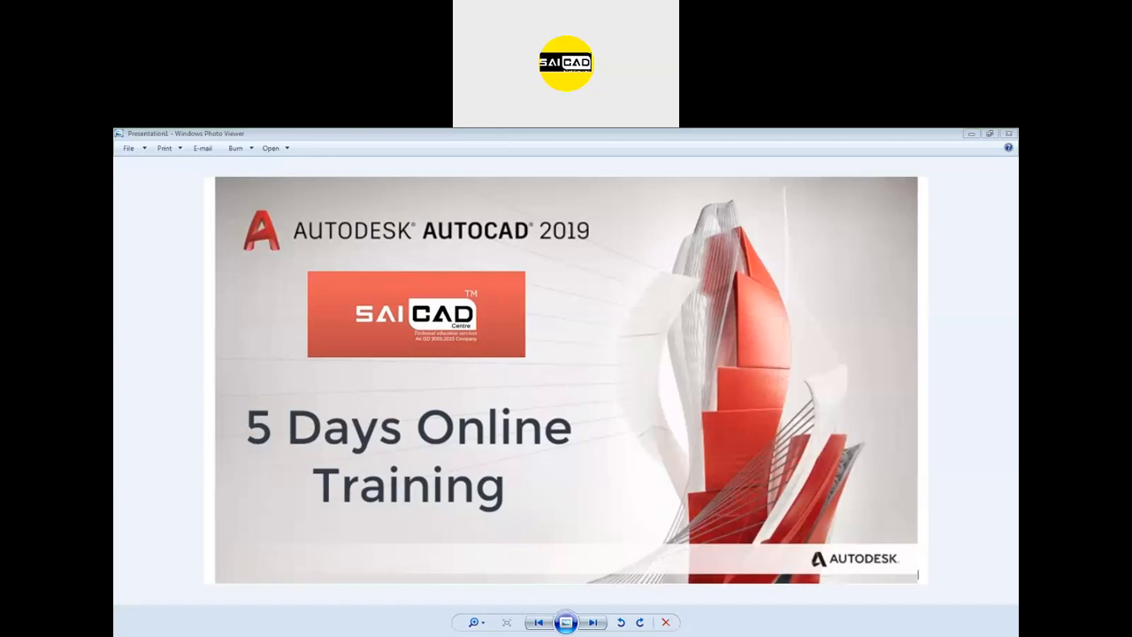
{"action": "key", "text": "alt+Tab"}
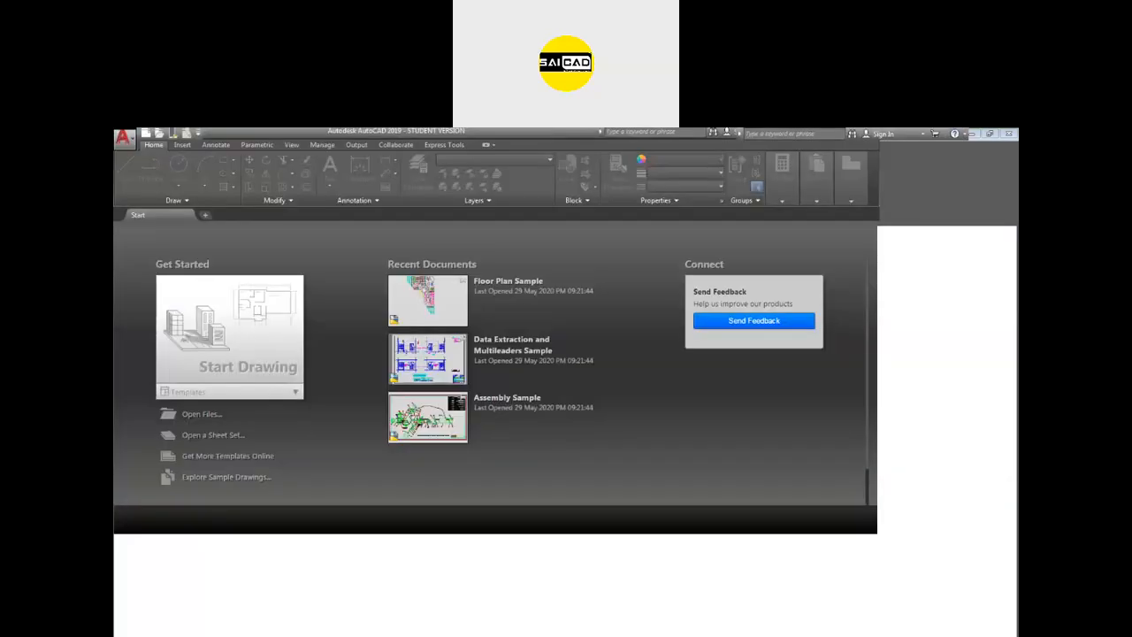
Step: Open the Drawing1 file from the Desktop
{"action": "left_click", "coordinate": [159, 134]}
{"action": "left_click", "coordinate": [419, 423]}
{"action": "left_click", "coordinate": [491, 425]}
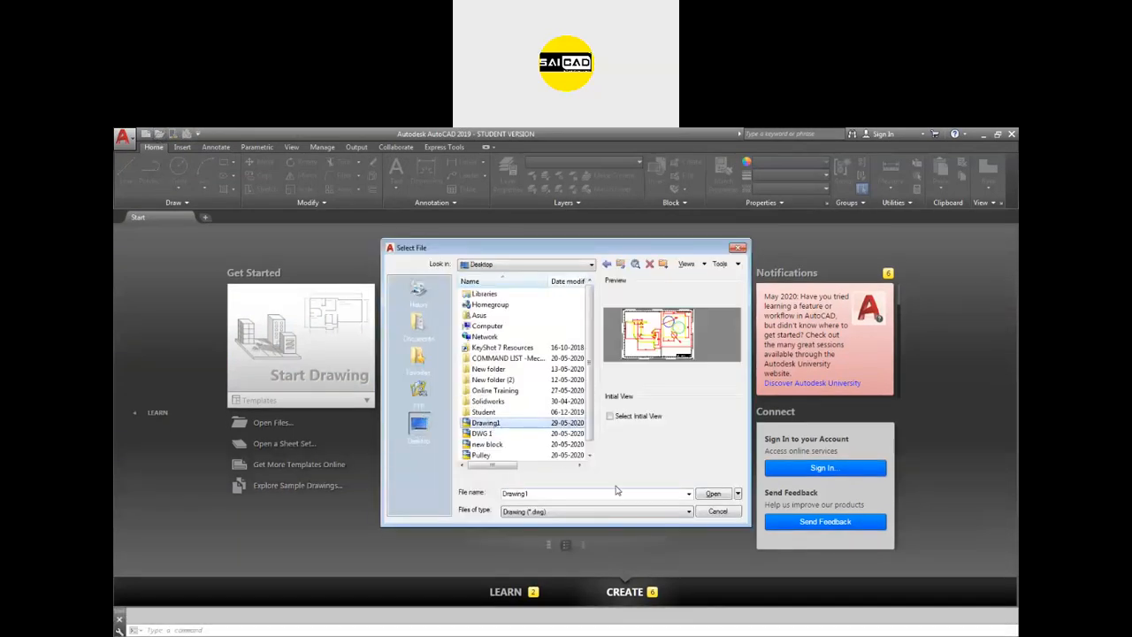
{"action": "left_click", "coordinate": [713, 493]}
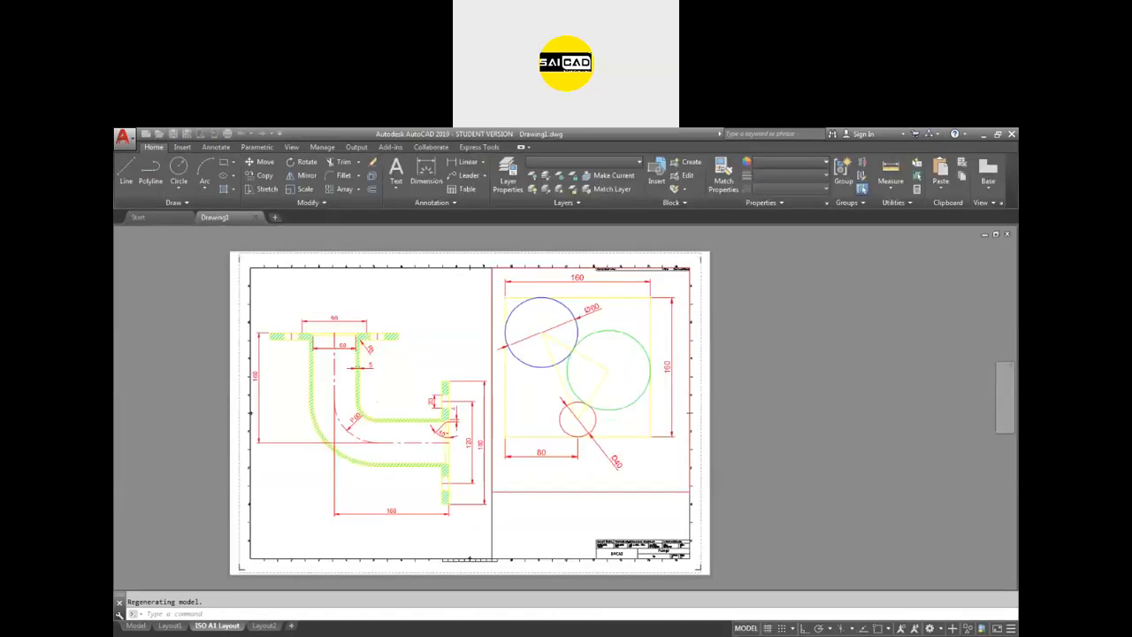
Step: Start Batch Plot (Publish) for the open drawing and select the Drawing1-ISO A1 Layout and Drawing1-Layout2 sheets
{"action": "key", "text": "ctrl+p"}
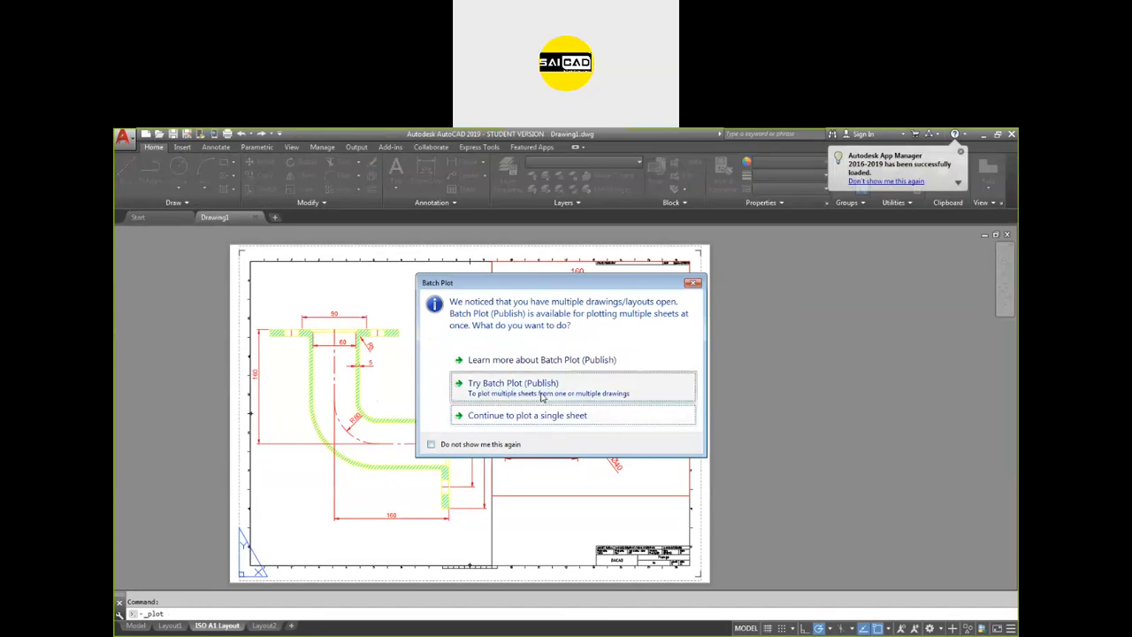
{"action": "left_click", "coordinate": [522, 415]}
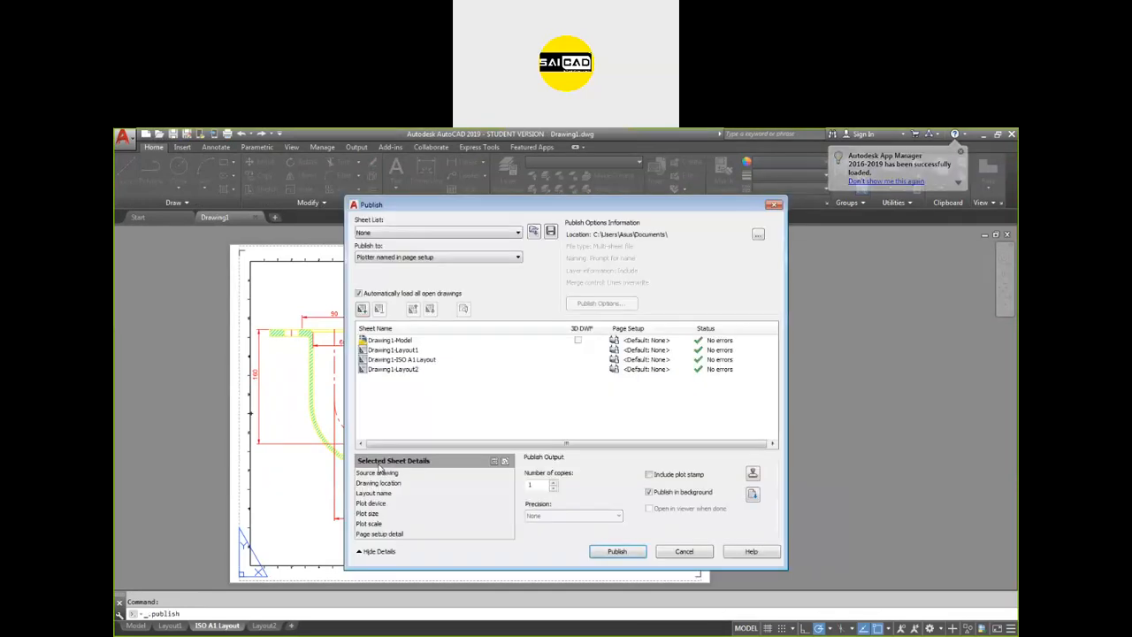
{"action": "left_click", "coordinate": [402, 361]}
{"action": "left_click", "coordinate": [403, 370], "text": "shift"}
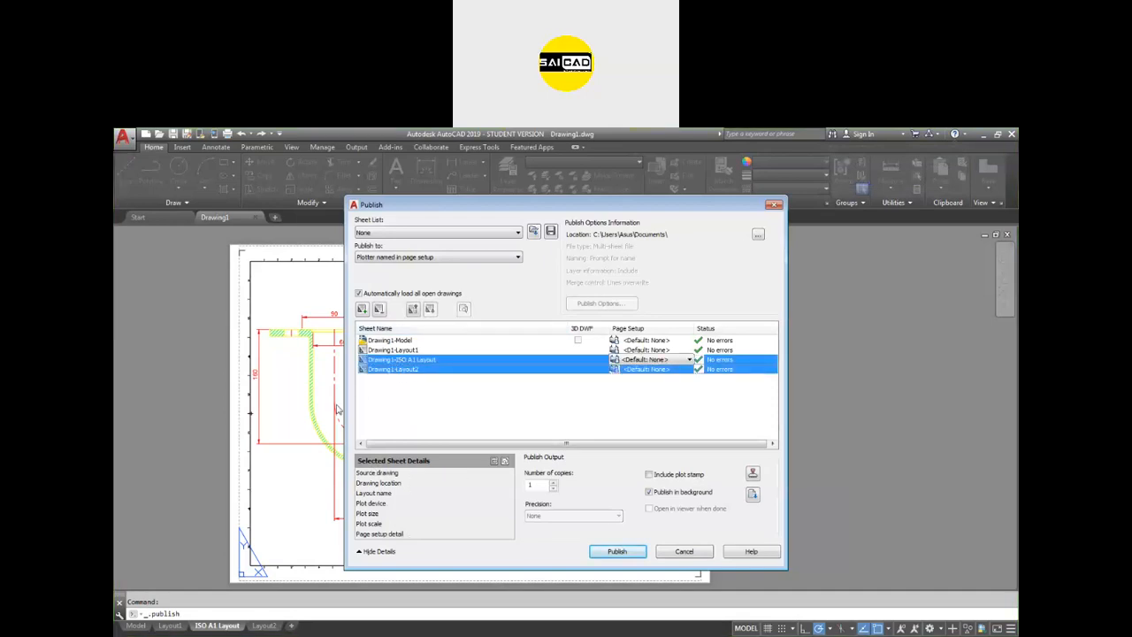
{"action": "left_click", "coordinate": [640, 391]}
{"action": "left_click", "coordinate": [662, 363]}
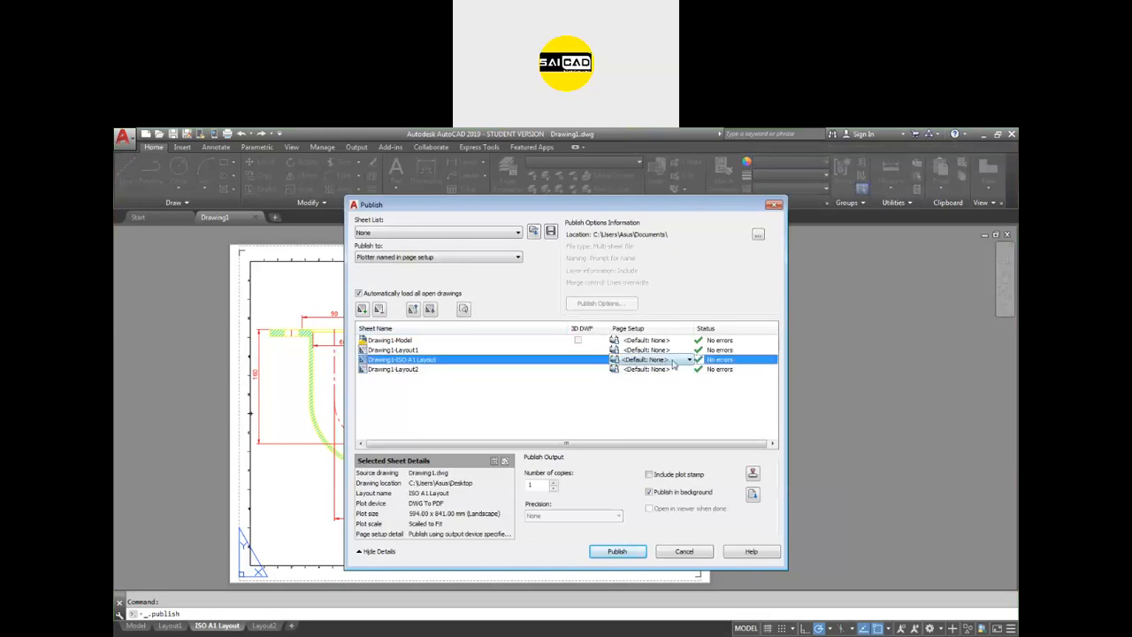
{"action": "left_click", "coordinate": [662, 363]}
{"action": "left_click", "coordinate": [664, 371]}
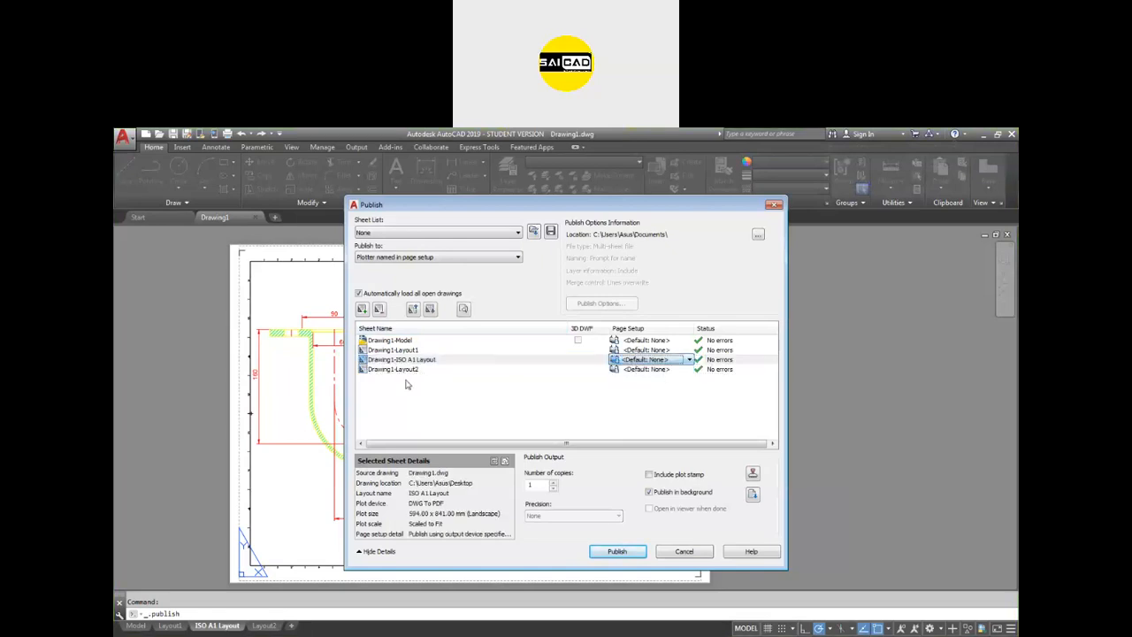
{"action": "left_click", "coordinate": [389, 370], "text": "shift"}
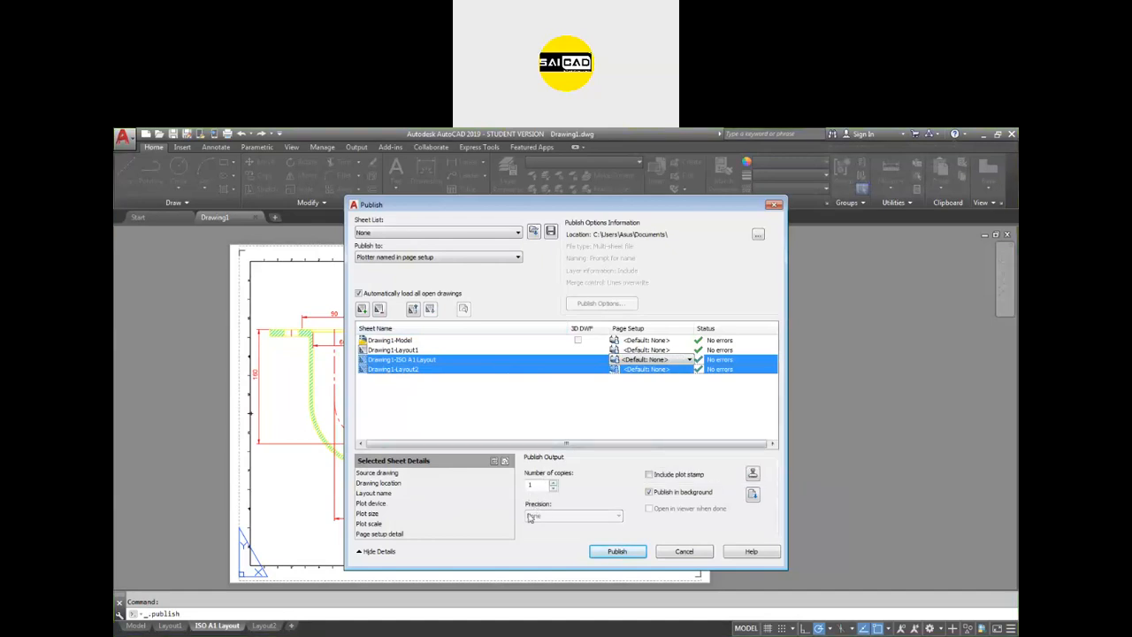
Step: Set the publish output to PDF with For Manufacturing precision, accepting the existing PDF publish options
{"action": "left_click", "coordinate": [442, 258]}
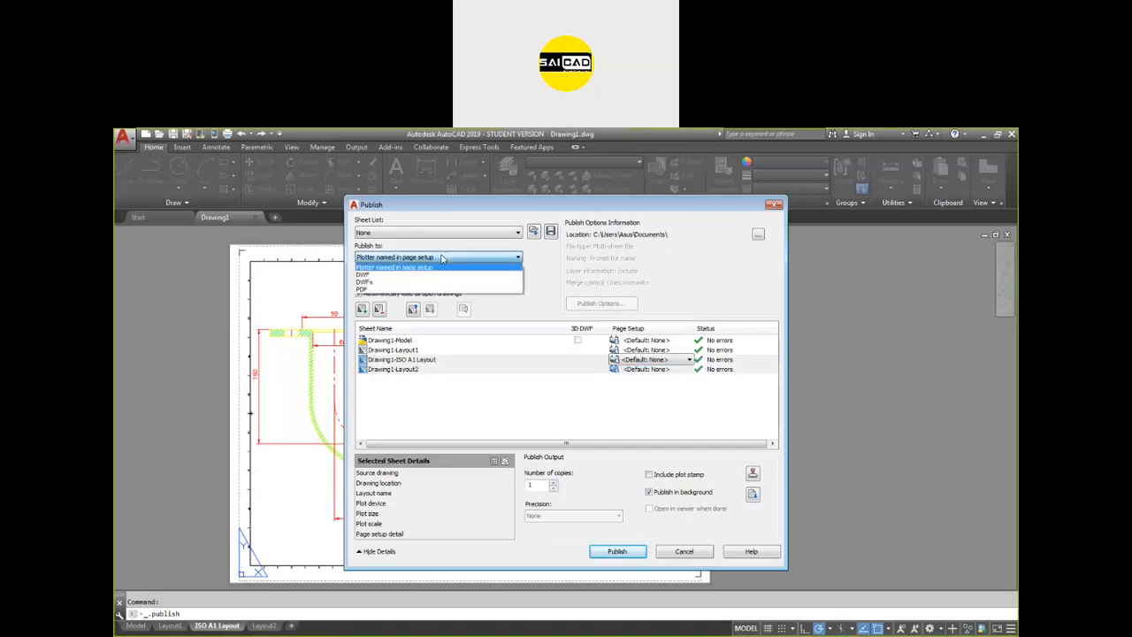
{"action": "left_click", "coordinate": [411, 292]}
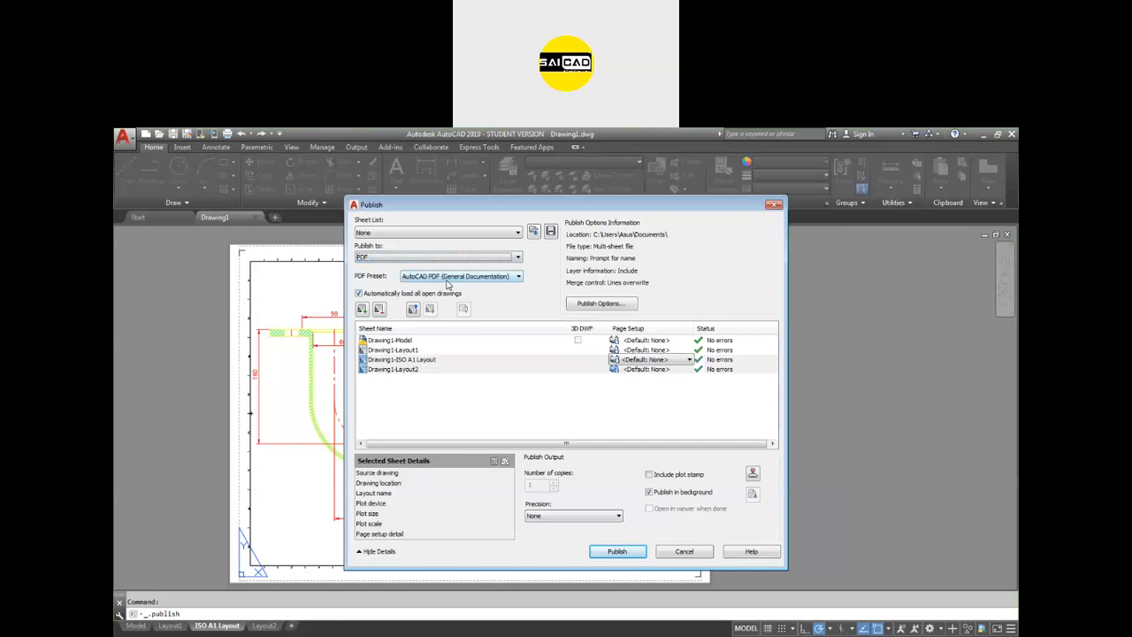
{"action": "left_click", "coordinate": [574, 306]}
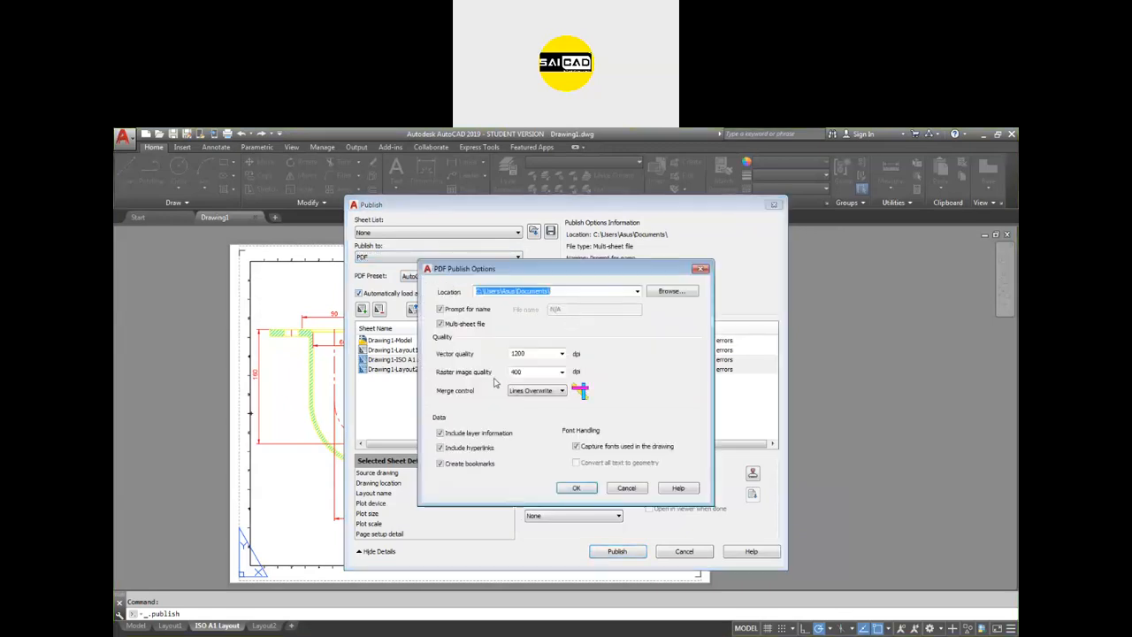
{"action": "left_click", "coordinate": [561, 487]}
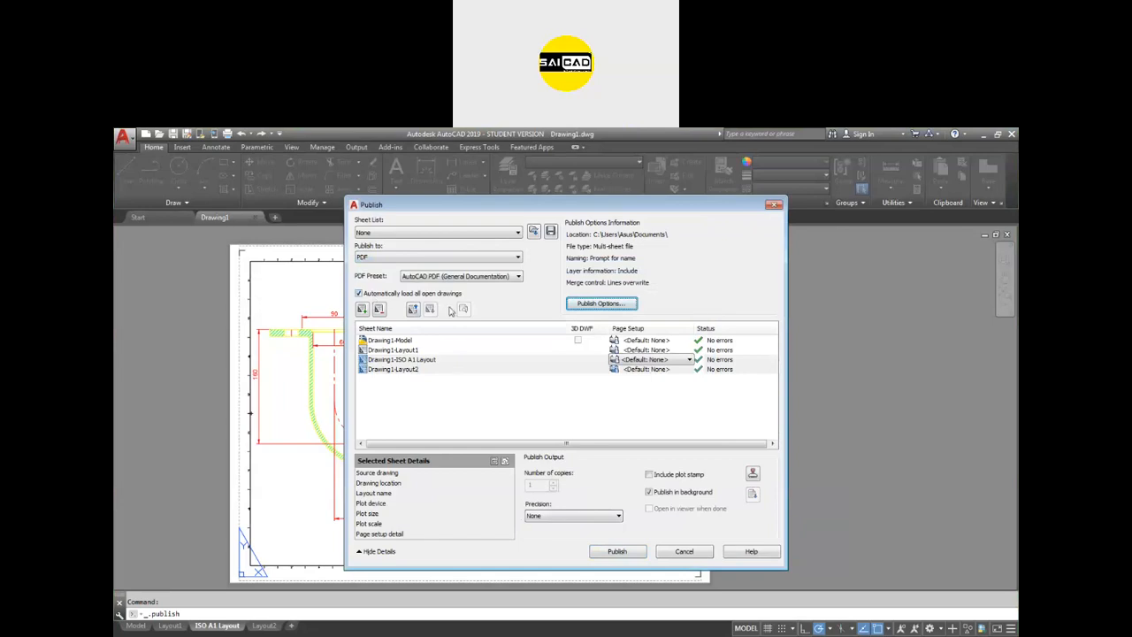
{"action": "left_click", "coordinate": [603, 517]}
{"action": "left_click", "coordinate": [584, 545]}
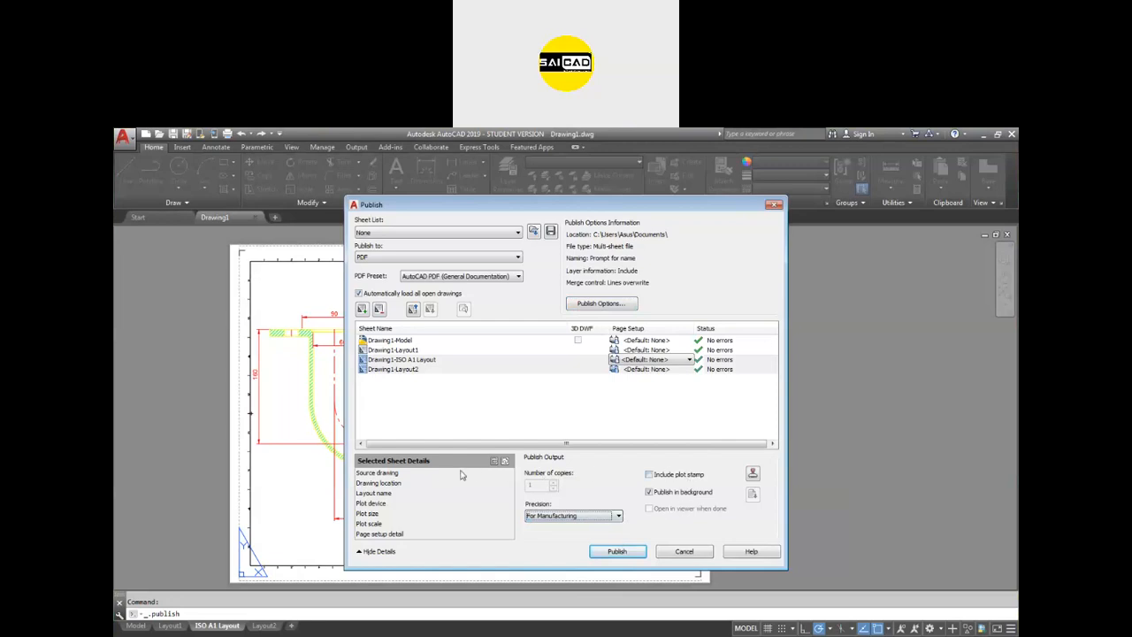
Step: Examine the sheet details of ISO A1 Layout and Layout2, including source drawing, plot device, plot size, scale and page setup
{"action": "left_click", "coordinate": [378, 474]}
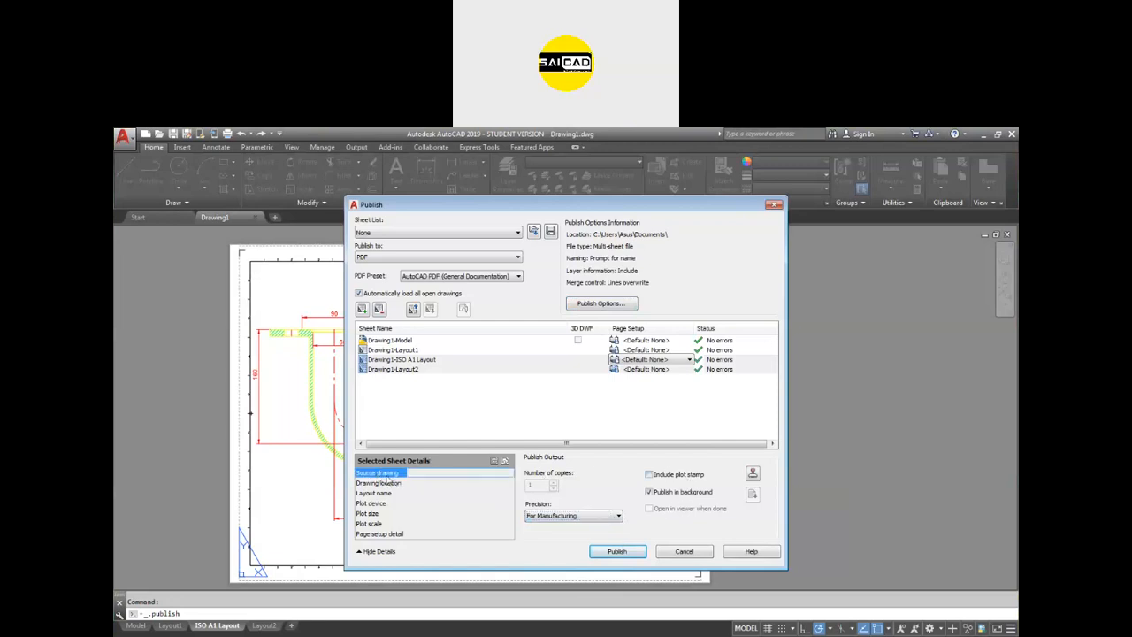
{"action": "left_click", "coordinate": [377, 484]}
{"action": "left_click", "coordinate": [373, 492]}
{"action": "left_click", "coordinate": [371, 504]}
{"action": "left_click", "coordinate": [368, 514]}
{"action": "left_click", "coordinate": [369, 524]}
{"action": "left_click", "coordinate": [376, 535]}
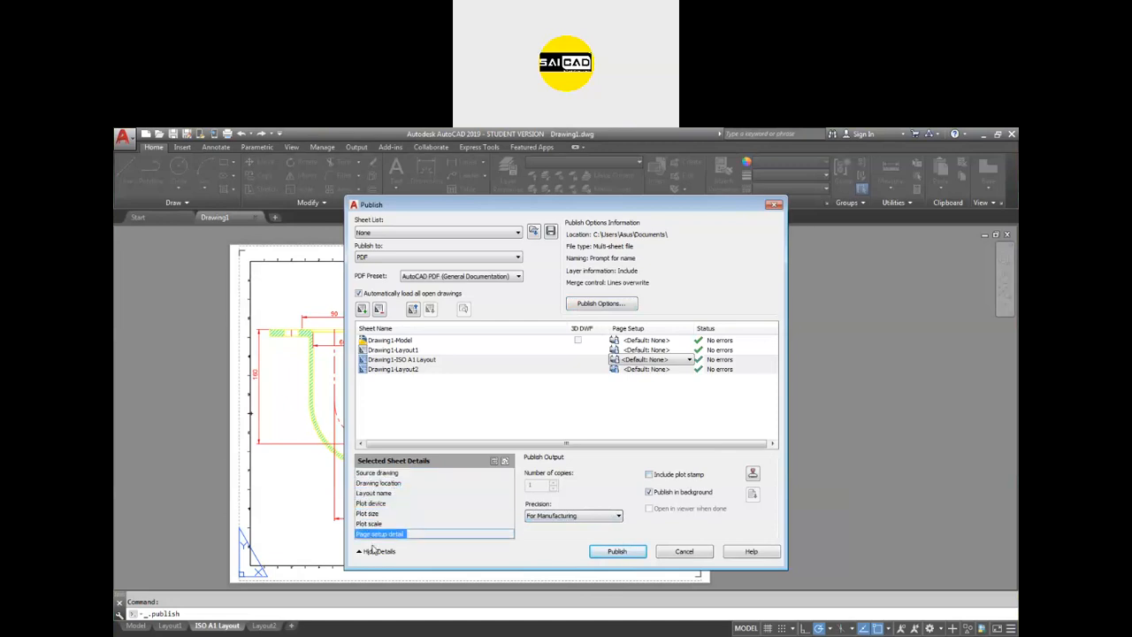
{"action": "left_click", "coordinate": [374, 551]}
{"action": "left_click", "coordinate": [375, 465]}
{"action": "left_click", "coordinate": [719, 431]}
{"action": "left_click", "coordinate": [389, 370]}
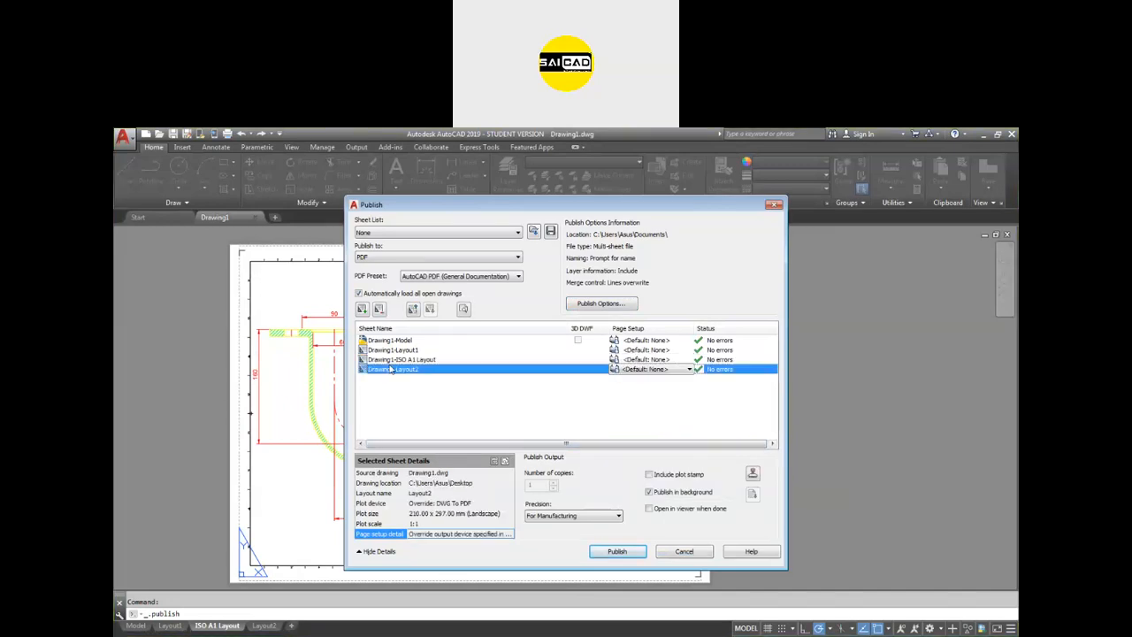
{"action": "left_click", "coordinate": [392, 360]}
{"action": "left_click", "coordinate": [394, 370]}
Step: Turn off automatic loading of all open drawings, keeping the ISO A1 Layout and Layout2 sheets selected and the sheet list at None
{"action": "left_click", "coordinate": [415, 360]}
{"action": "left_click", "coordinate": [408, 370], "text": "shift"}
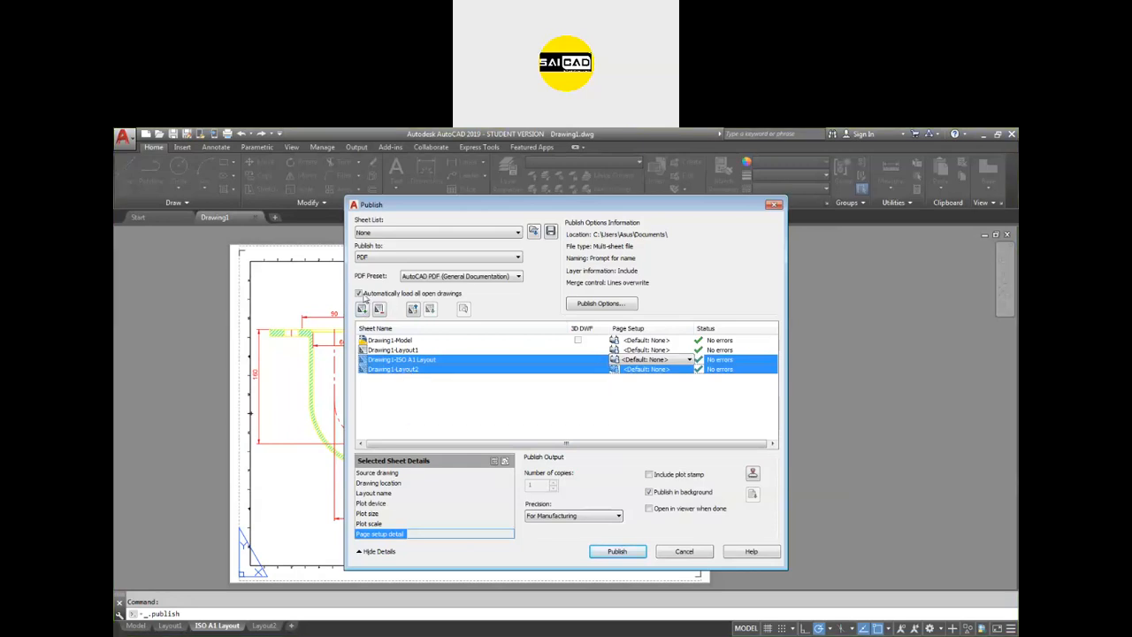
{"action": "left_click", "coordinate": [449, 294]}
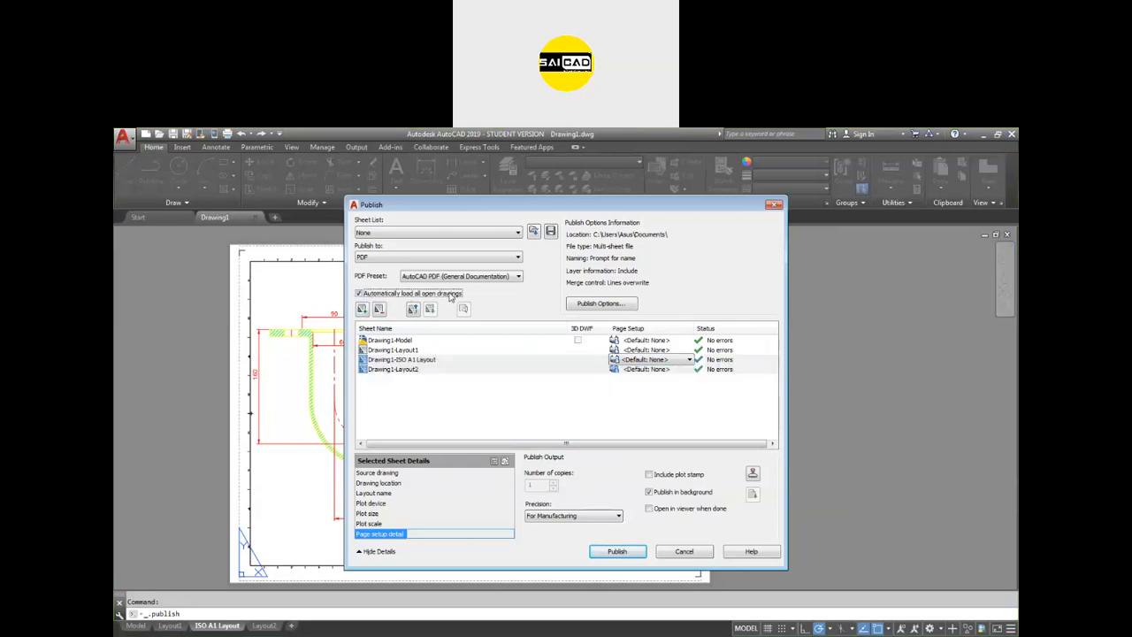
{"action": "left_click", "coordinate": [395, 360]}
{"action": "left_click", "coordinate": [391, 370], "text": "shift"}
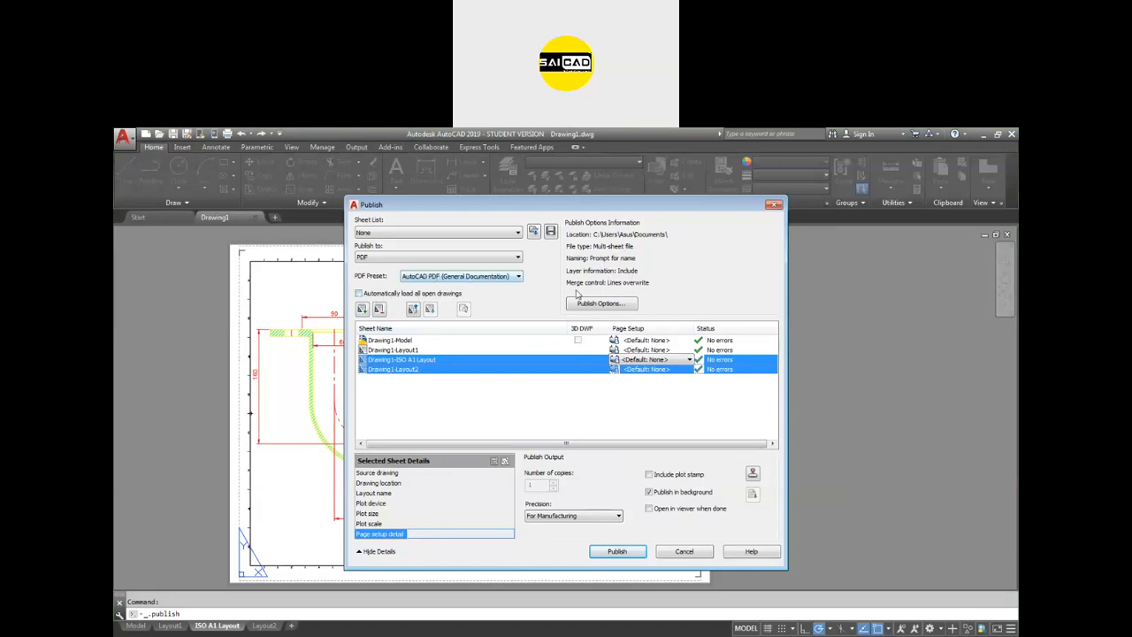
{"action": "left_click", "coordinate": [397, 236]}
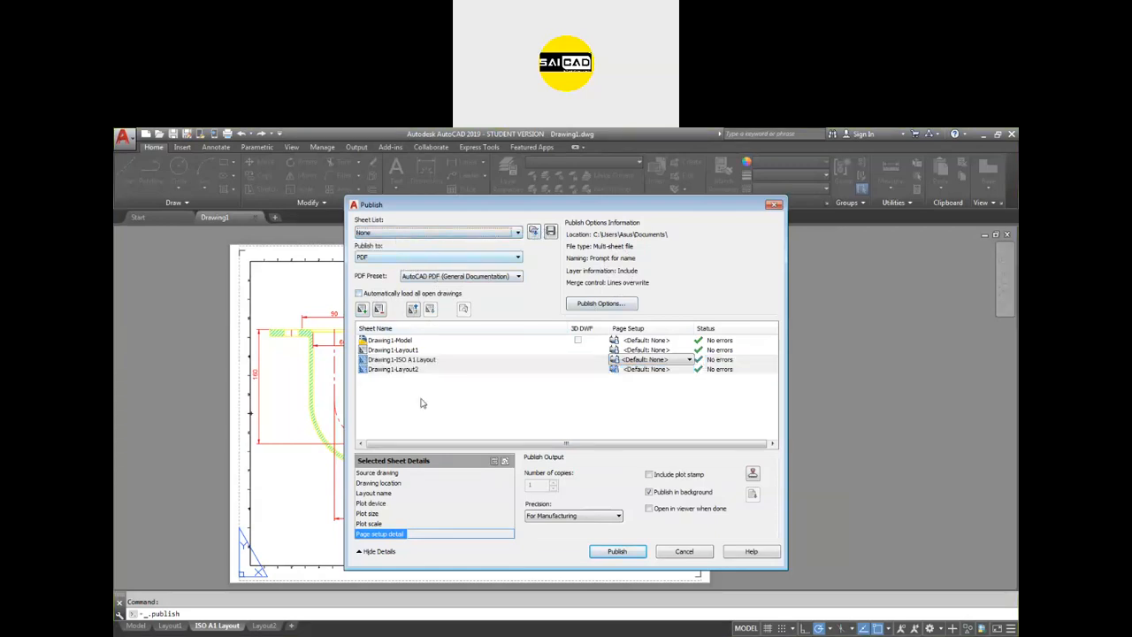
Step: Publish the sheets to Drawing1.pdf in My Documents and dismiss the unsaved-changes and background-job notices
{"action": "left_click", "coordinate": [617, 551]}
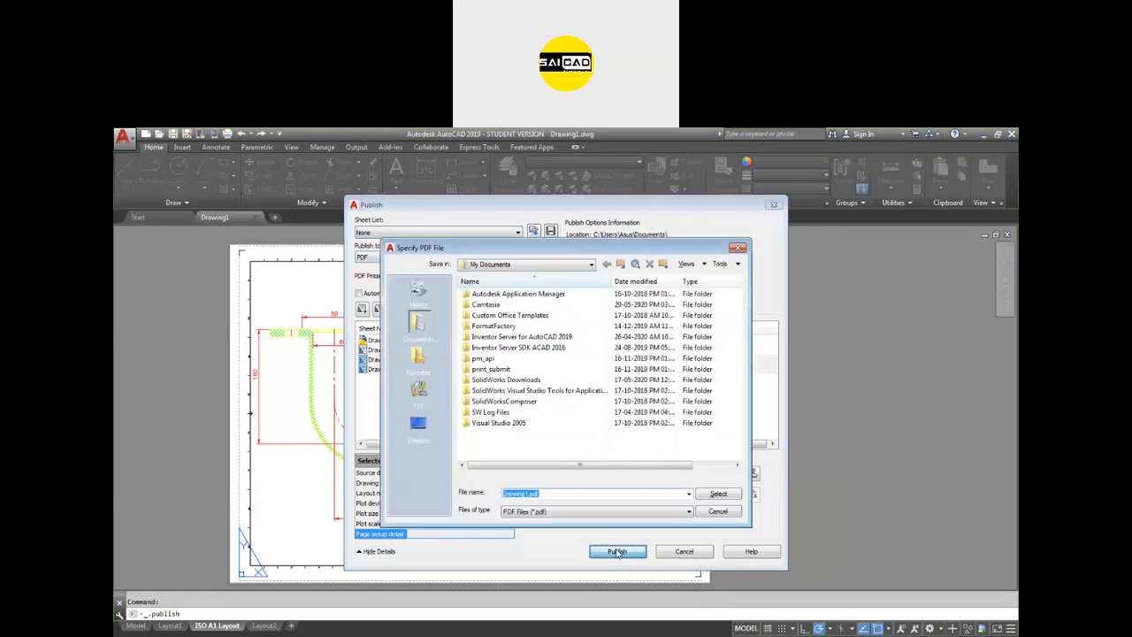
{"action": "left_click", "coordinate": [719, 494]}
{"action": "left_click", "coordinate": [601, 391]}
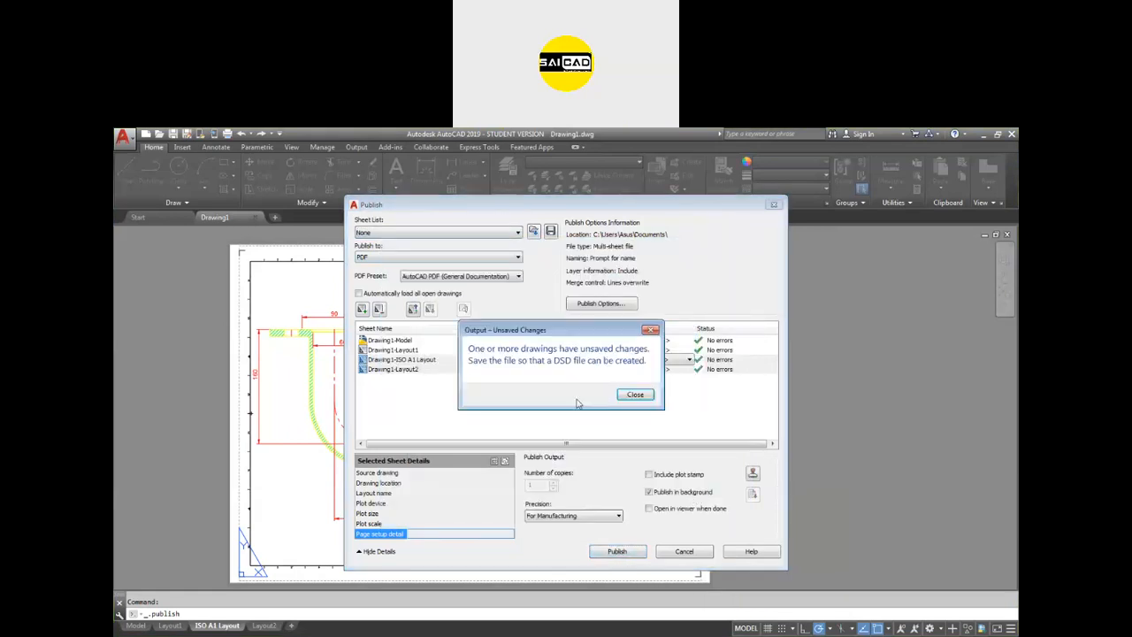
{"action": "left_click", "coordinate": [633, 395]}
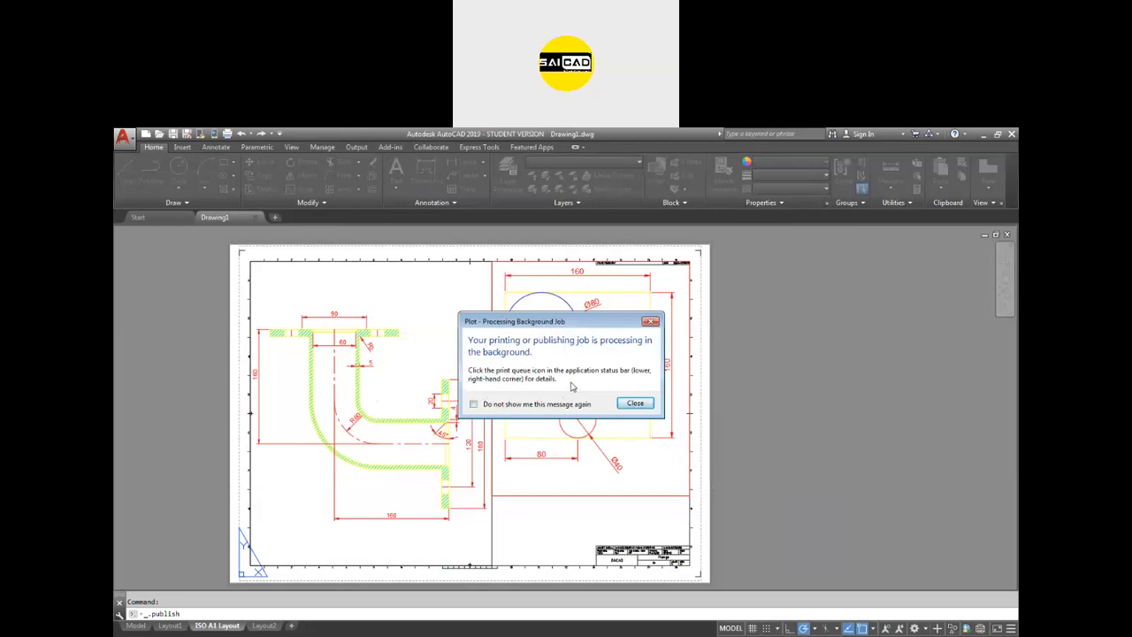
{"action": "left_click", "coordinate": [645, 405]}
{"action": "left_click", "coordinate": [802, 389]}
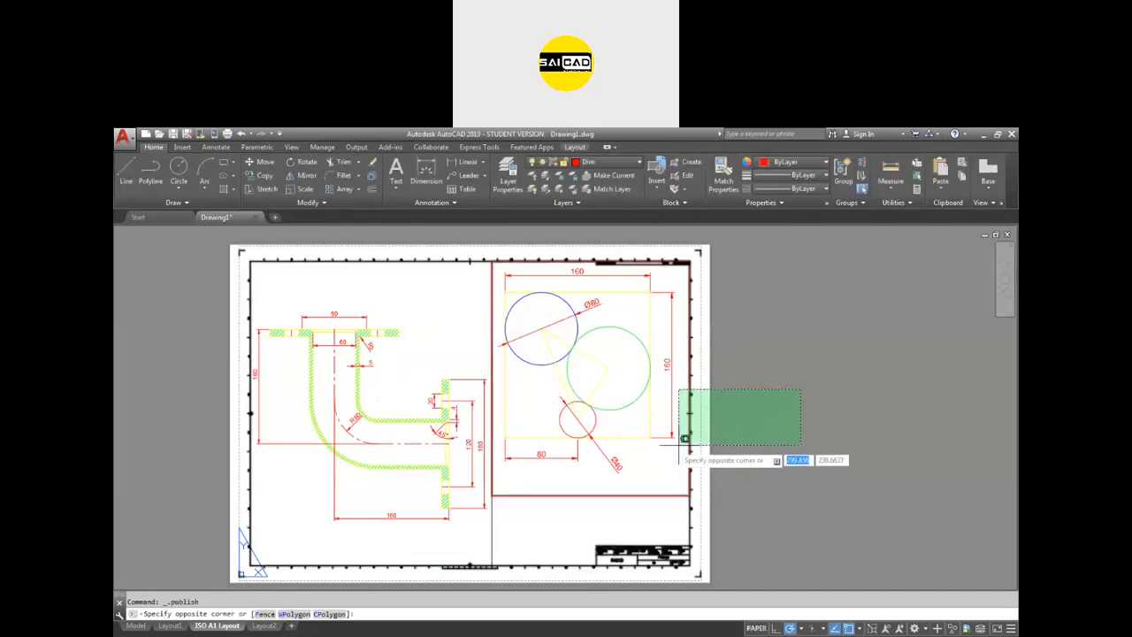
{"action": "left_click", "coordinate": [679, 446]}
{"action": "double_click", "coordinate": [351, 421]}
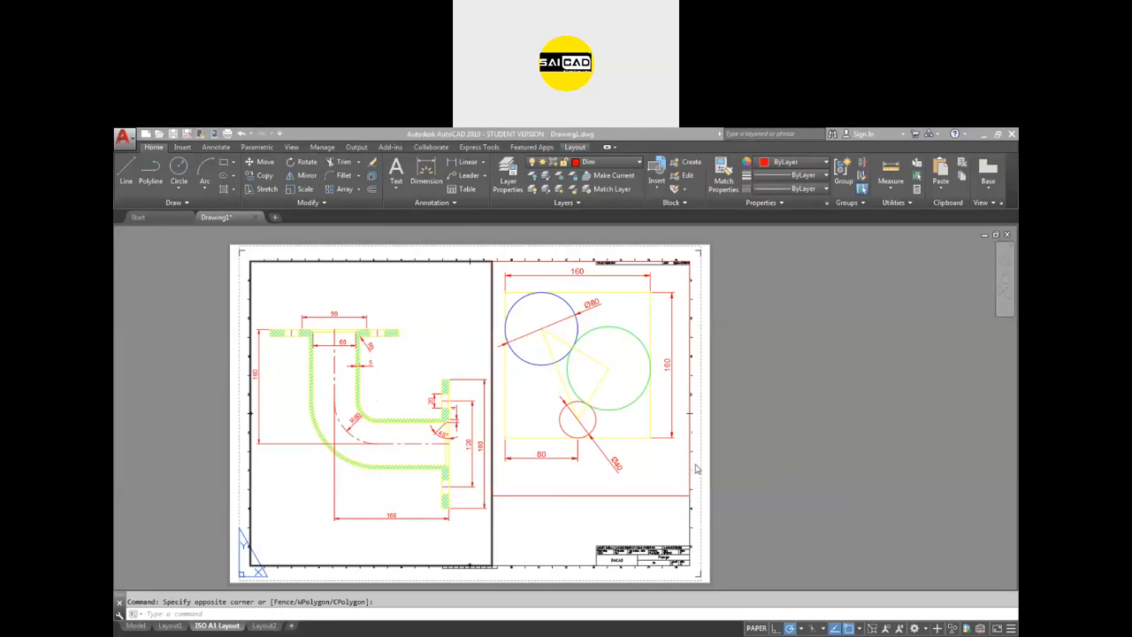
{"action": "double_click", "coordinate": [886, 418]}
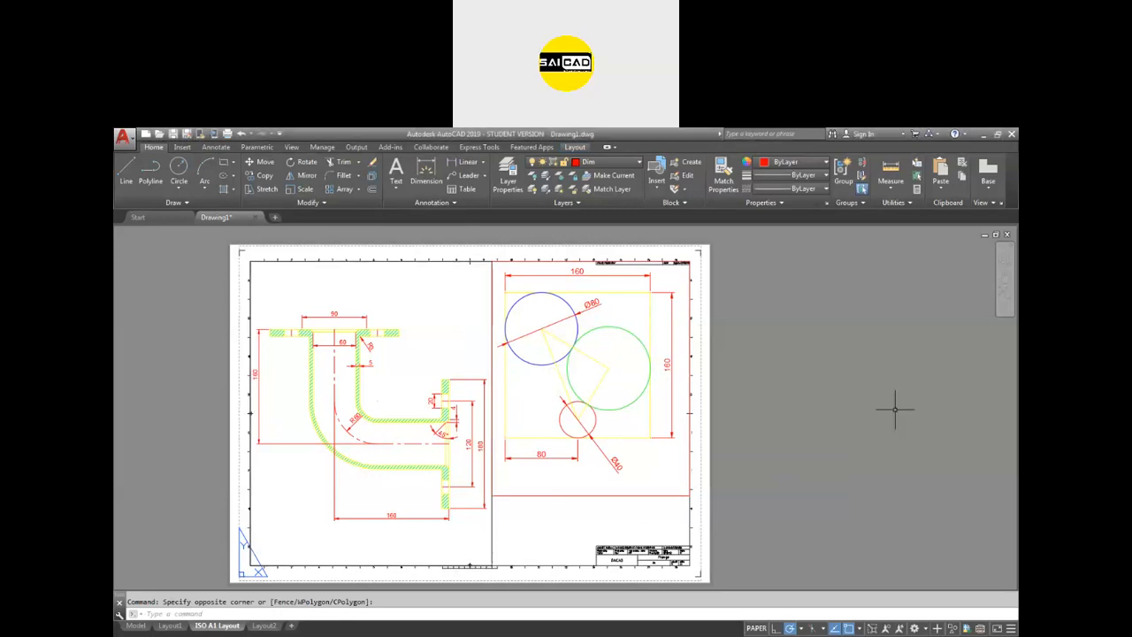
{"action": "left_click", "coordinate": [155, 217]}
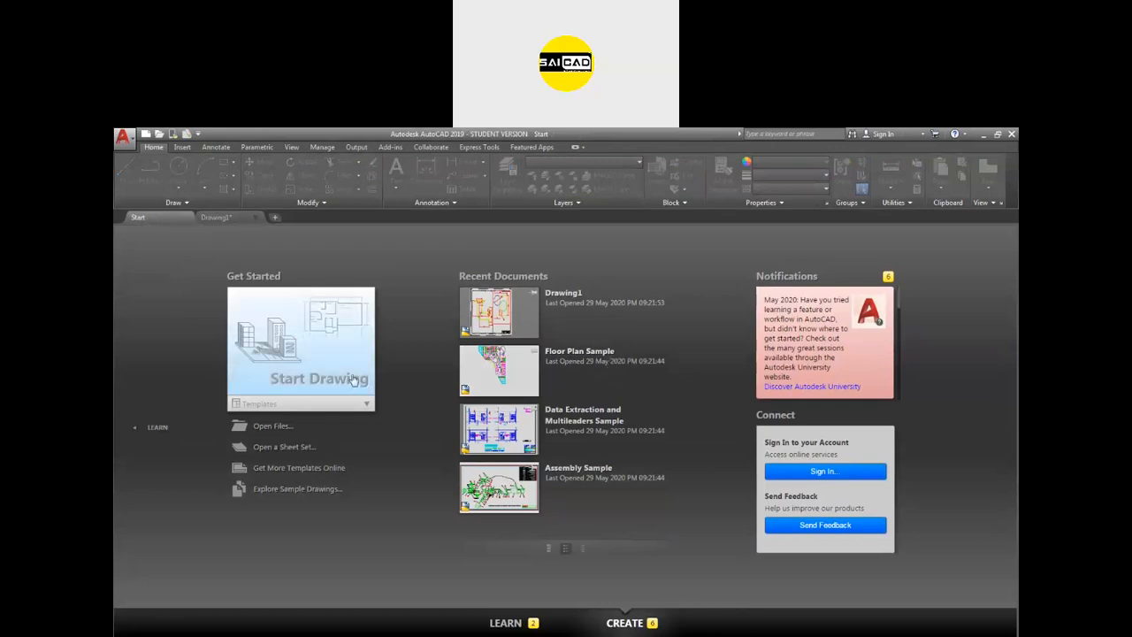
{"action": "left_click", "coordinate": [482, 321]}
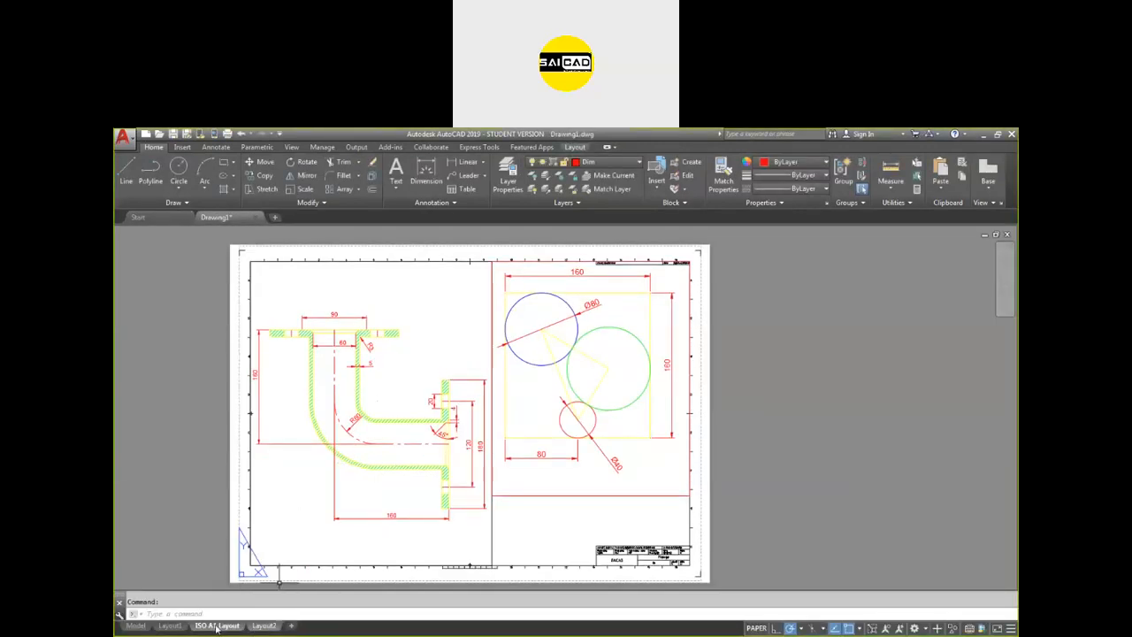
Step: Select the ISO A1 Layout and Layout2 tabs, review the publish setup for only those layouts, and close it without publishing
{"action": "left_click", "coordinate": [171, 626]}
{"action": "left_click", "coordinate": [217, 625]}
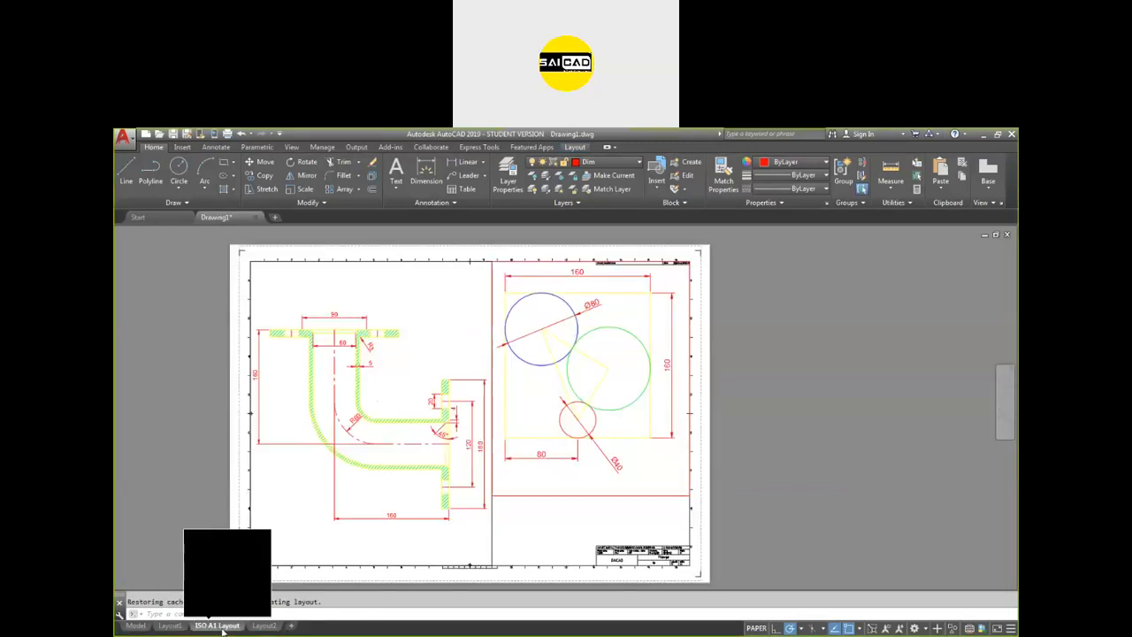
{"action": "mouse_move", "coordinate": [258, 626]}
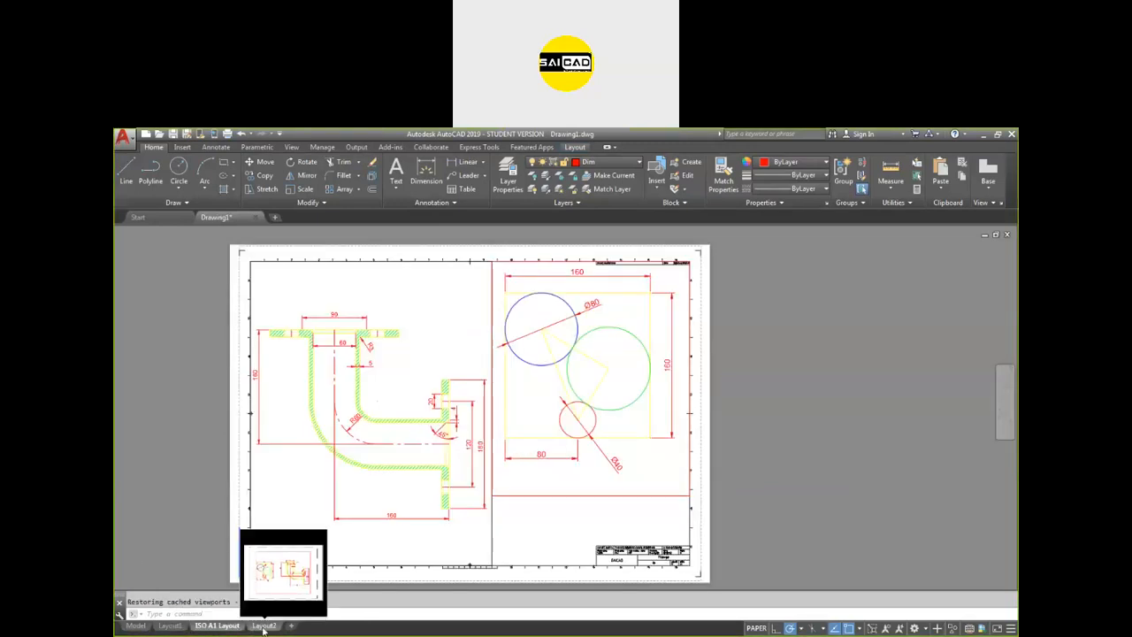
{"action": "right_click", "coordinate": [262, 629]}
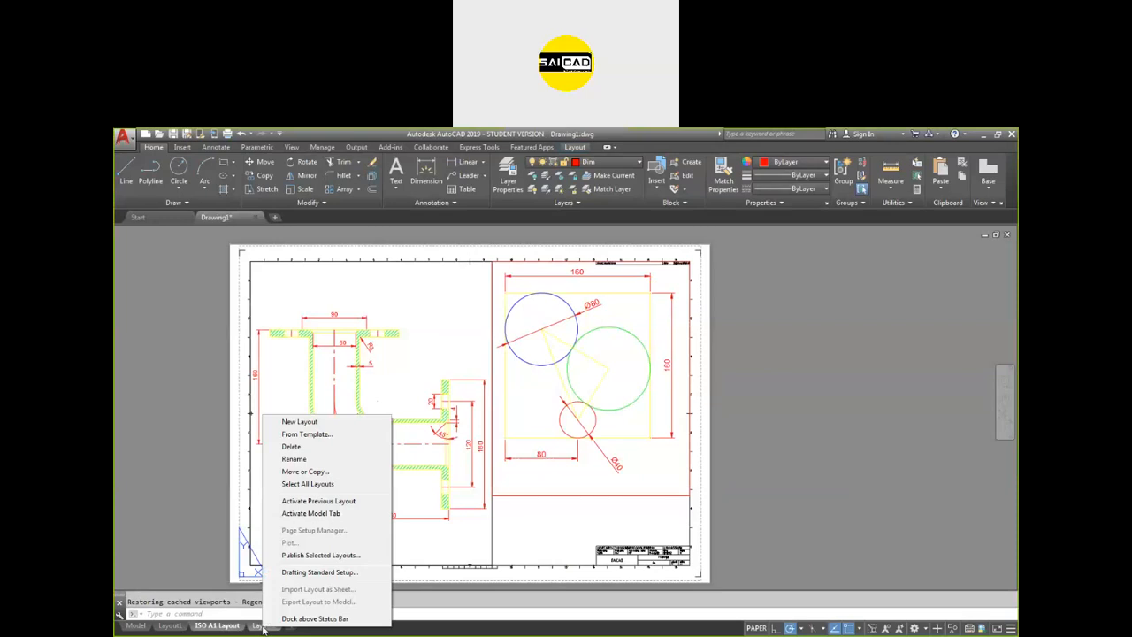
{"action": "left_click", "coordinate": [339, 557]}
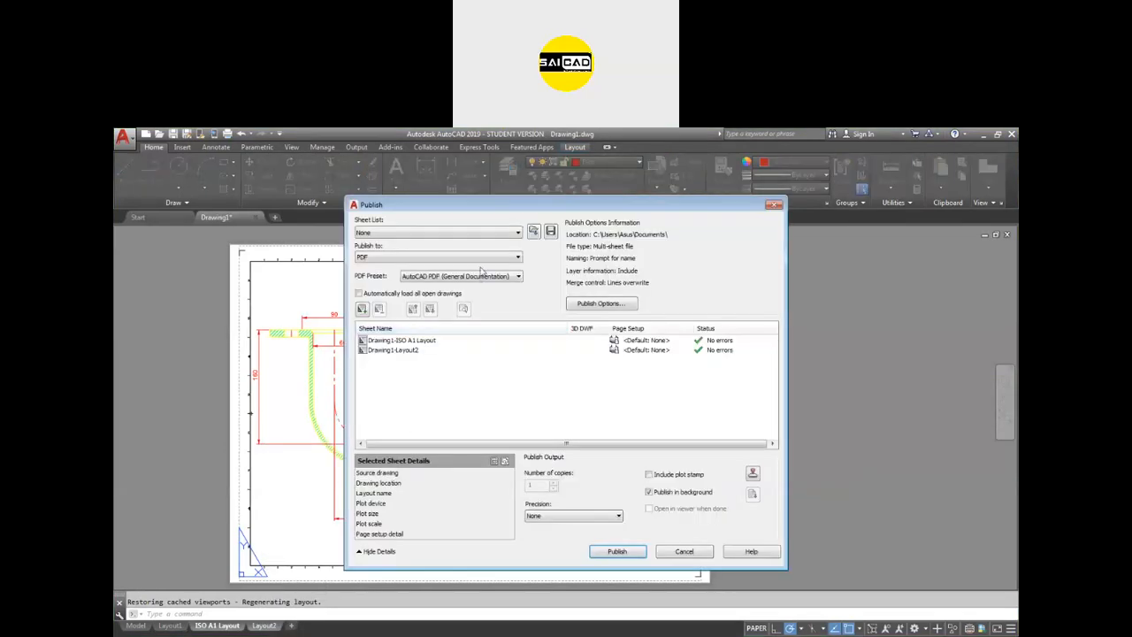
{"action": "left_click", "coordinate": [774, 205]}
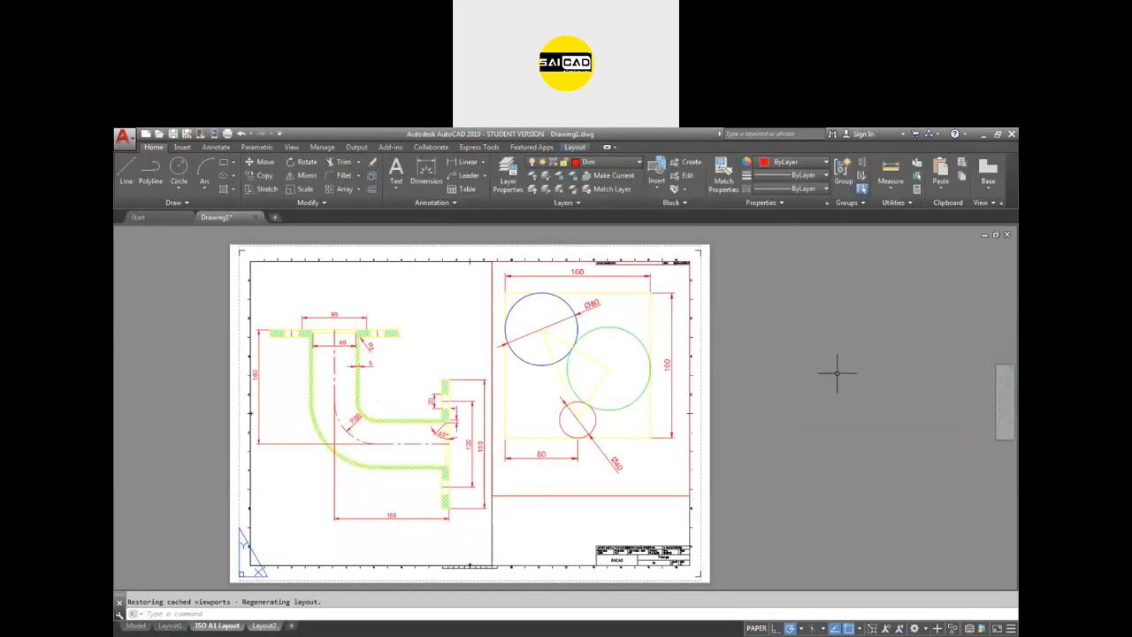
Step: Examine the Plot and Publish Details report for the publishing job's summary and the result of each sheet
{"action": "left_click", "coordinate": [840, 378]}
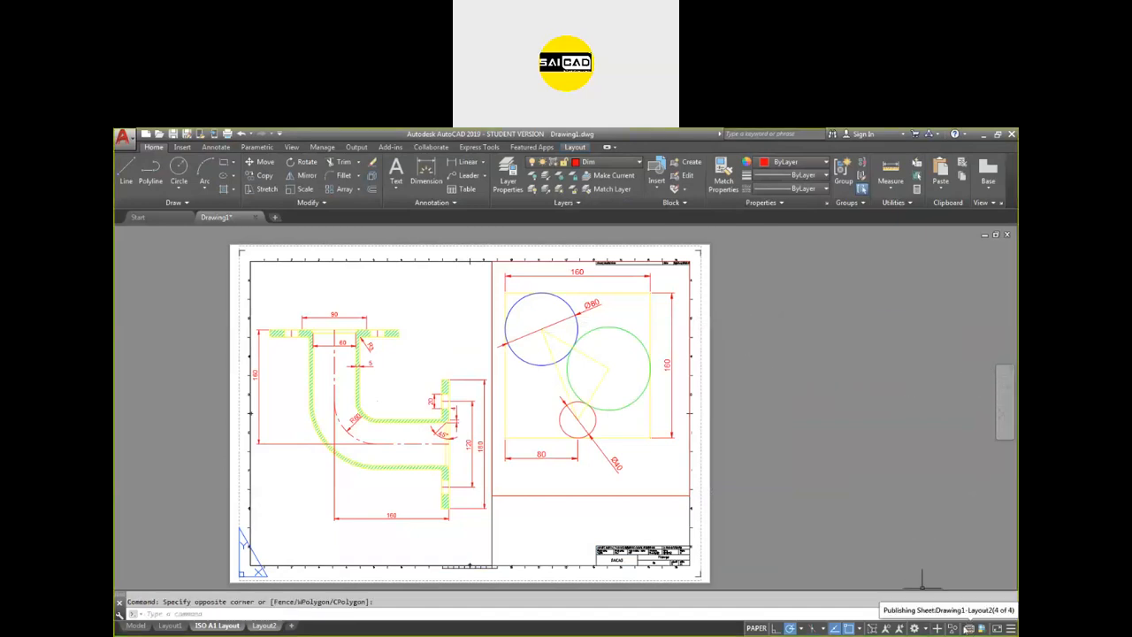
{"action": "left_click", "coordinate": [971, 630]}
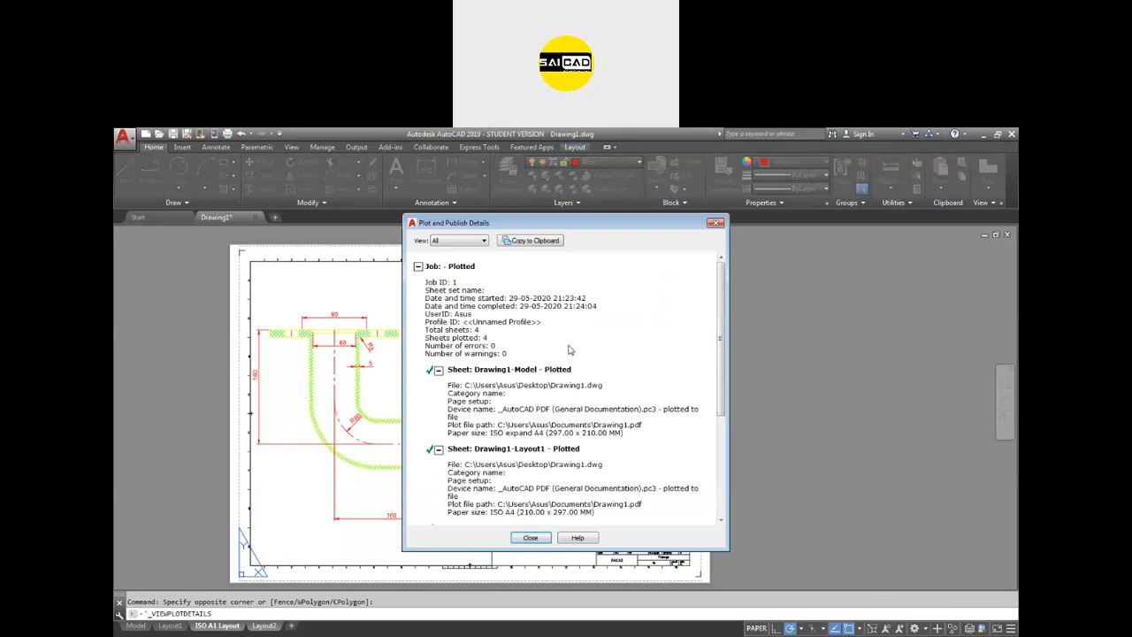
{"action": "left_click", "coordinate": [531, 539]}
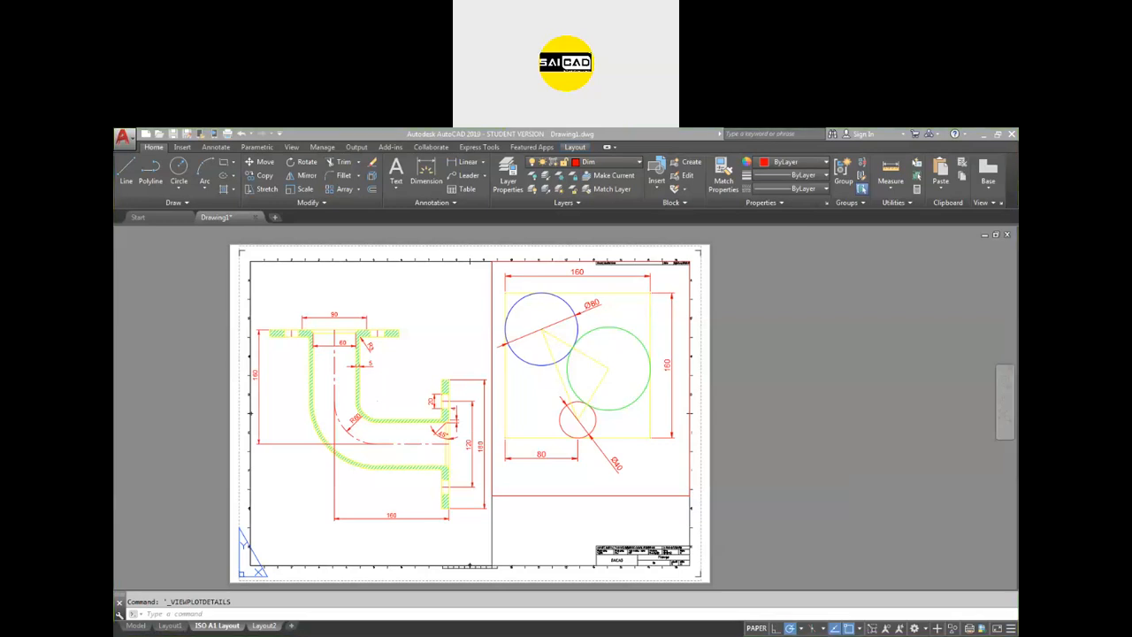
{"action": "left_click", "coordinate": [971, 628]}
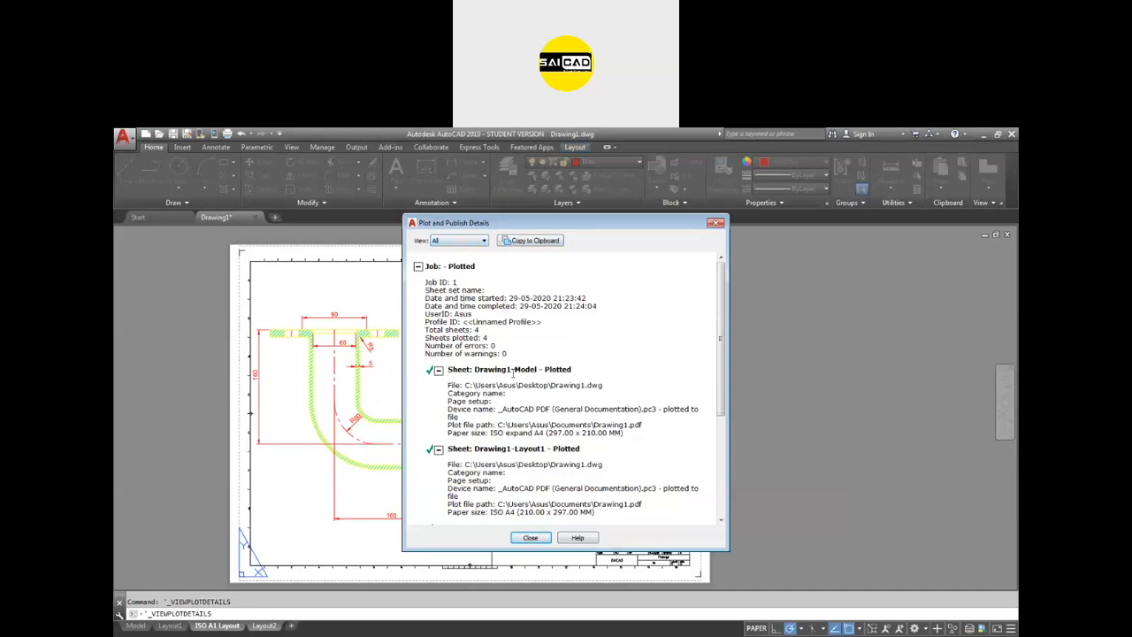
{"action": "scroll", "coordinate": [502, 409], "scroll_direction": "down", "scroll_amount": 2}
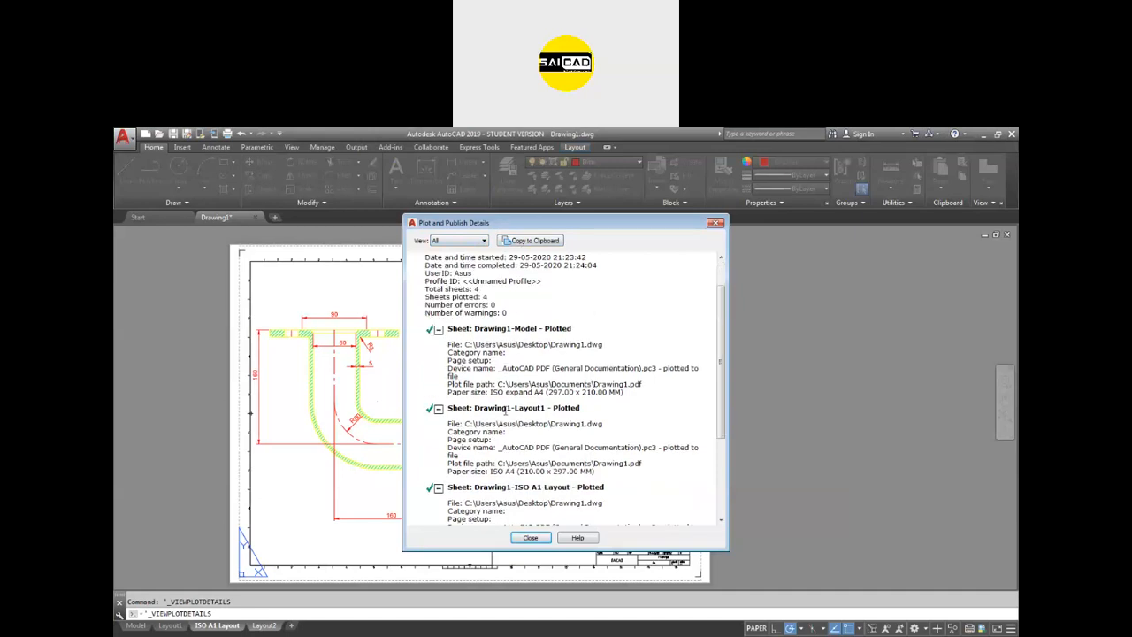
{"action": "scroll", "coordinate": [504, 409], "scroll_direction": "up", "scroll_amount": 2}
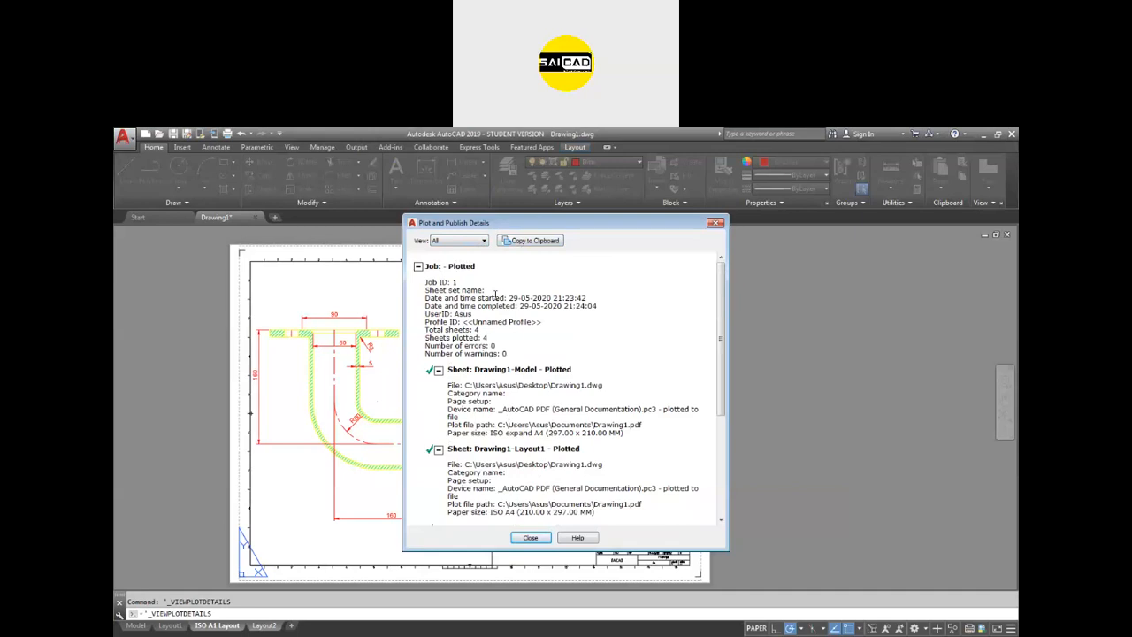
Step: Check the plot file path of the Drawing1-Model sheet in the Plot and Publish Details report to locate the PDF
{"action": "left_click_drag", "start_coordinate": [553, 424], "coordinate": [682, 421]}
{"action": "left_click", "coordinate": [649, 426]}
{"action": "key", "text": "alt+Tab"}
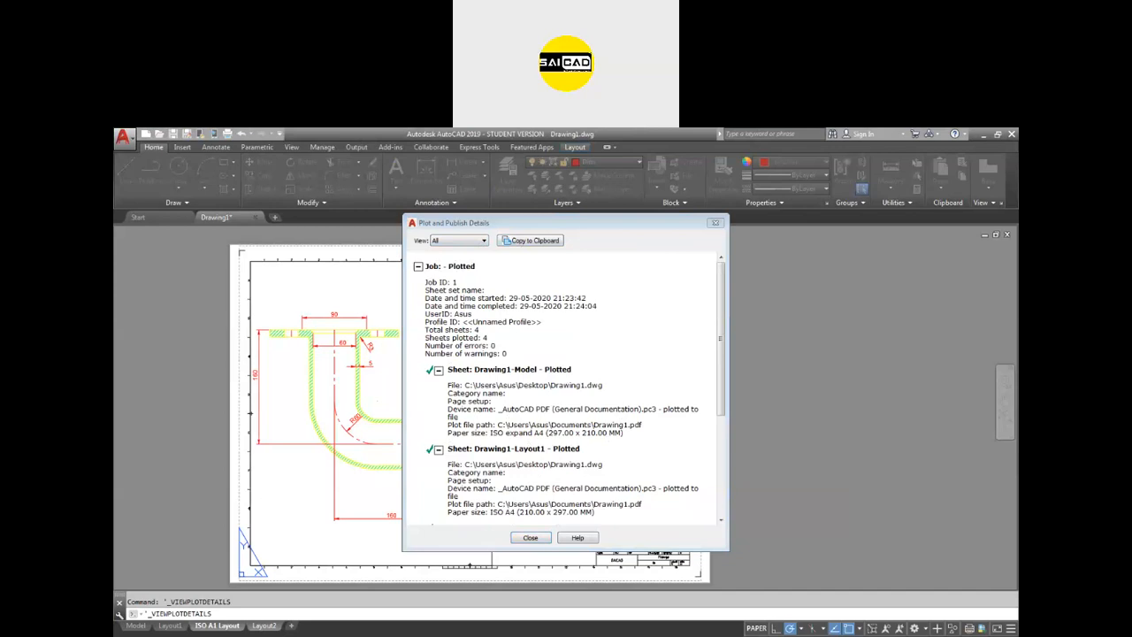
{"action": "left_click", "coordinate": [557, 461]}
{"action": "left_click", "coordinate": [972, 630]}
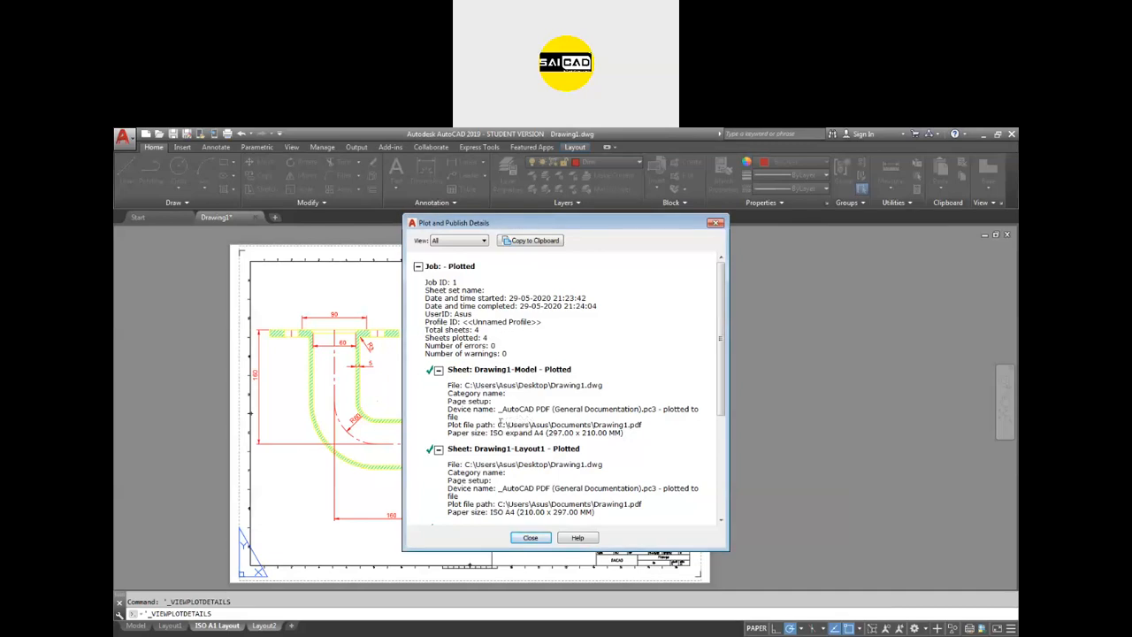
{"action": "left_click_drag", "start_coordinate": [498, 424], "coordinate": [644, 425]}
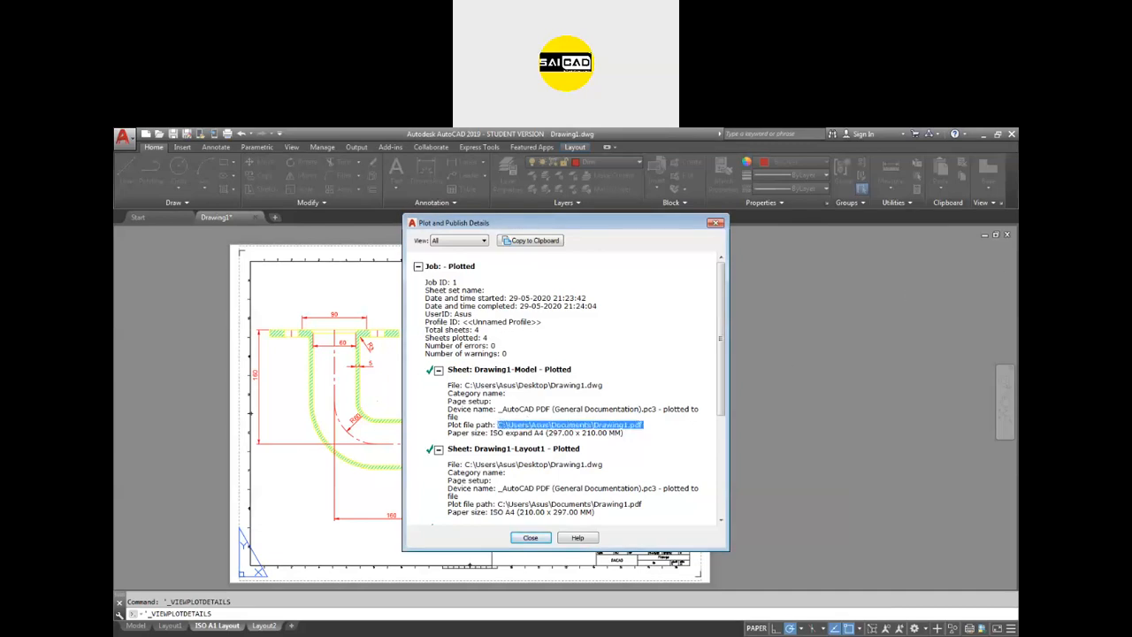
Step: Switch to Adobe Acrobat Reader and look through all pages of the published Drawing1.pdf
{"action": "key", "text": "alt+Tab"}
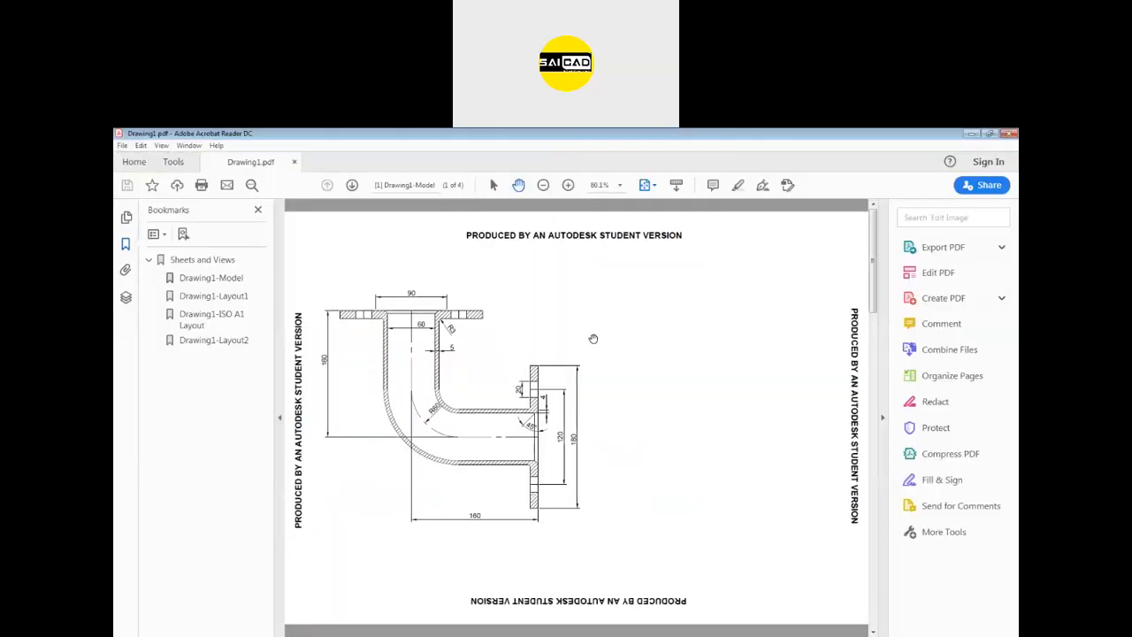
{"action": "scroll", "coordinate": [579, 335], "scroll_direction": "down", "scroll_amount": 2, "text": "ctrl"}
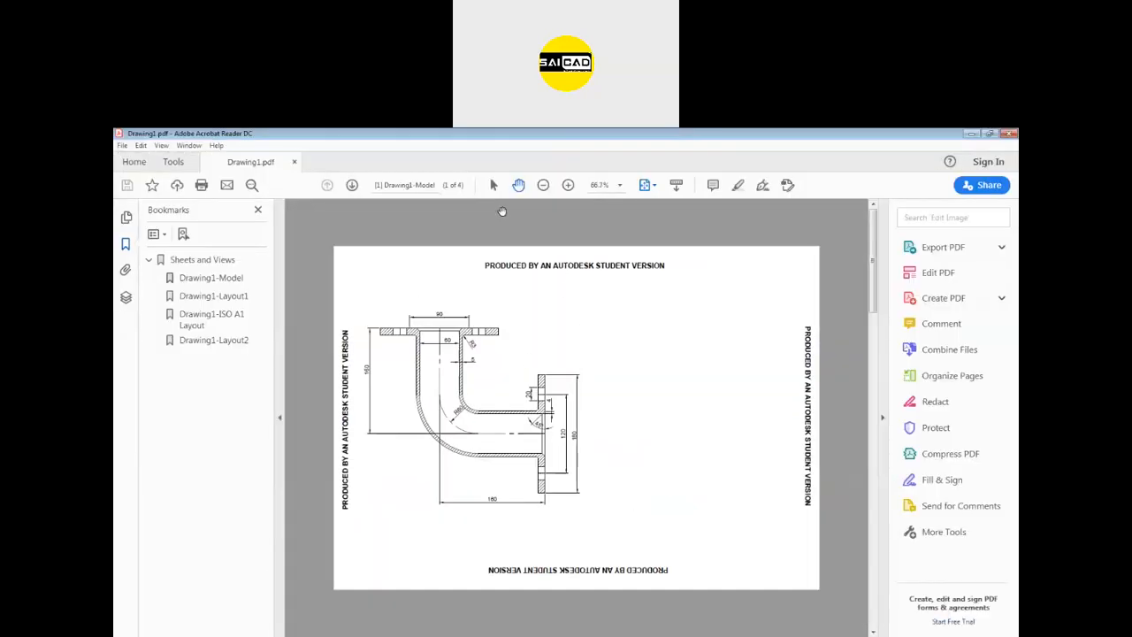
{"action": "scroll", "coordinate": [507, 241], "scroll_direction": "down", "scroll_amount": 2}
{"action": "scroll", "coordinate": [506, 270], "scroll_direction": "up", "scroll_amount": 2}
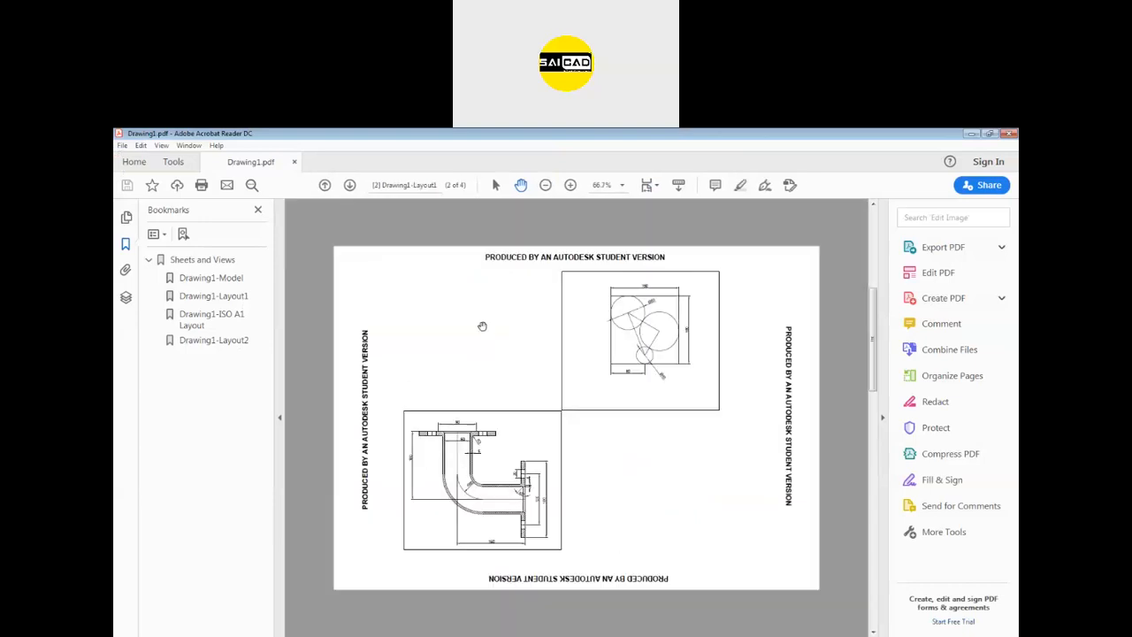
{"action": "scroll", "coordinate": [489, 312], "scroll_direction": "down", "scroll_amount": 1, "text": "ctrl"}
{"action": "scroll", "coordinate": [552, 317], "scroll_direction": "down", "scroll_amount": 2, "text": "ctrl"}
{"action": "scroll", "coordinate": [566, 382], "scroll_direction": "up", "scroll_amount": 2}
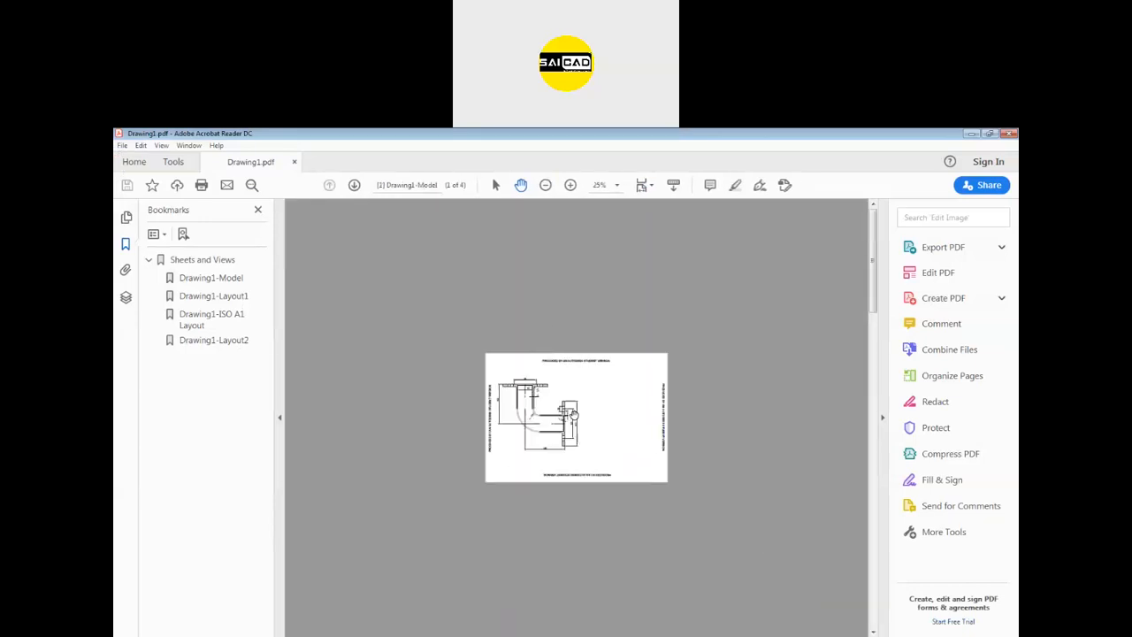
{"action": "scroll", "coordinate": [566, 417], "scroll_direction": "down", "scroll_amount": 2}
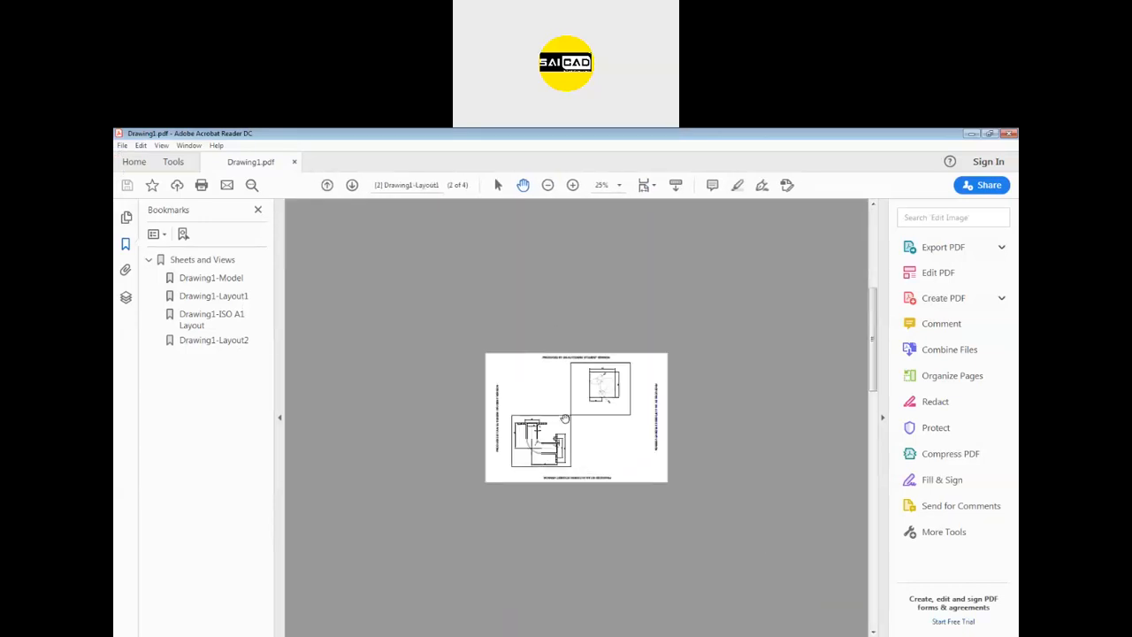
{"action": "scroll", "coordinate": [565, 417], "scroll_direction": "down", "scroll_amount": 2}
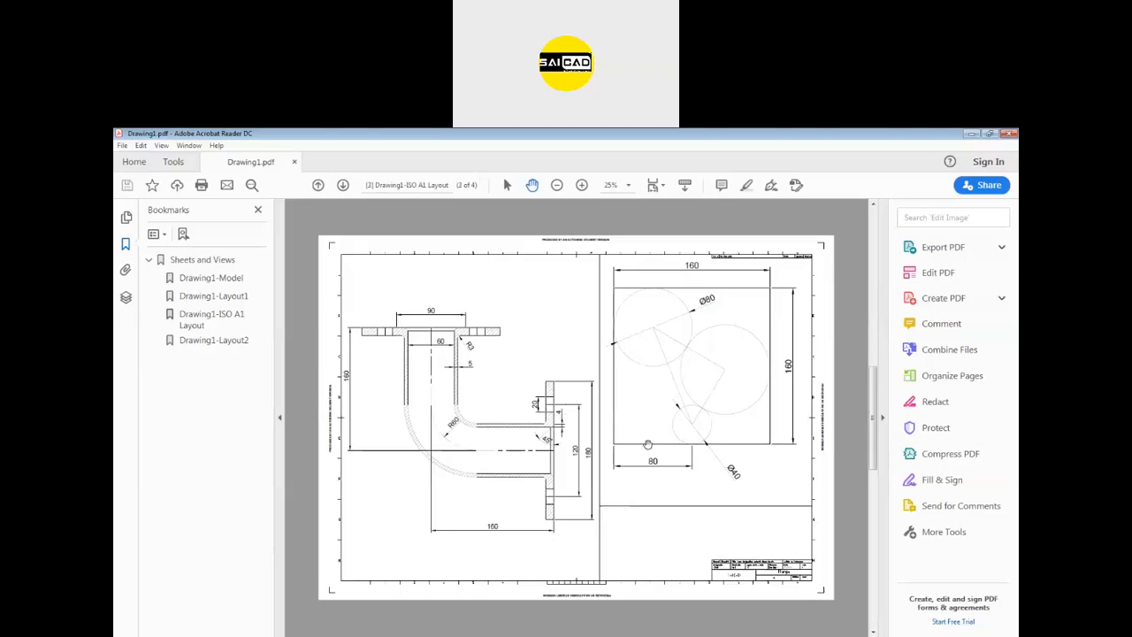
{"action": "scroll", "coordinate": [646, 445], "scroll_direction": "down", "scroll_amount": 2}
{"action": "scroll", "coordinate": [586, 439], "scroll_direction": "up", "scroll_amount": 5}
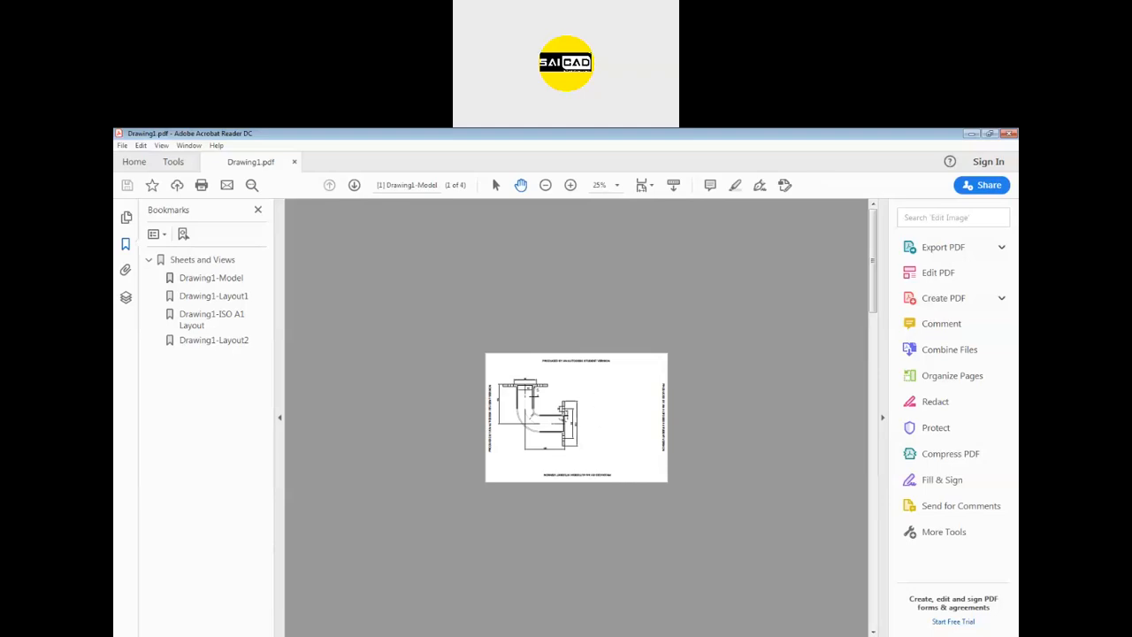
Step: View the Drawing1-Model, Drawing1-Layout1, Drawing1-ISO A1 Layout and Drawing1-Layout2 pages through the PDF's bookmarks
{"action": "left_click", "coordinate": [193, 259]}
{"action": "left_click", "coordinate": [202, 278]}
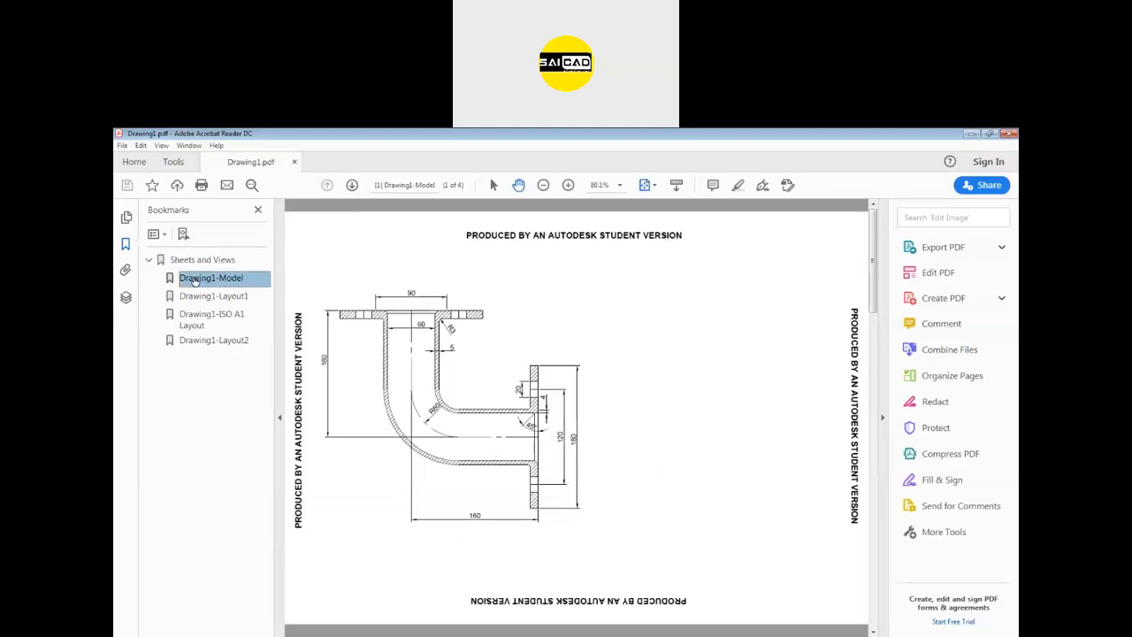
{"action": "left_click", "coordinate": [213, 300]}
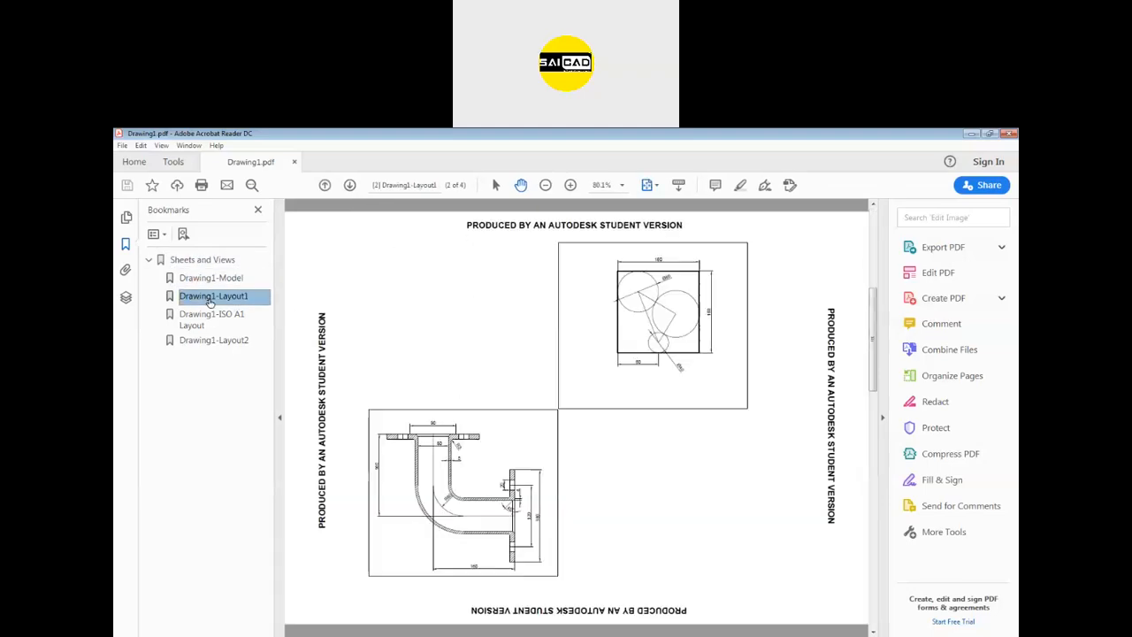
{"action": "left_click", "coordinate": [230, 317]}
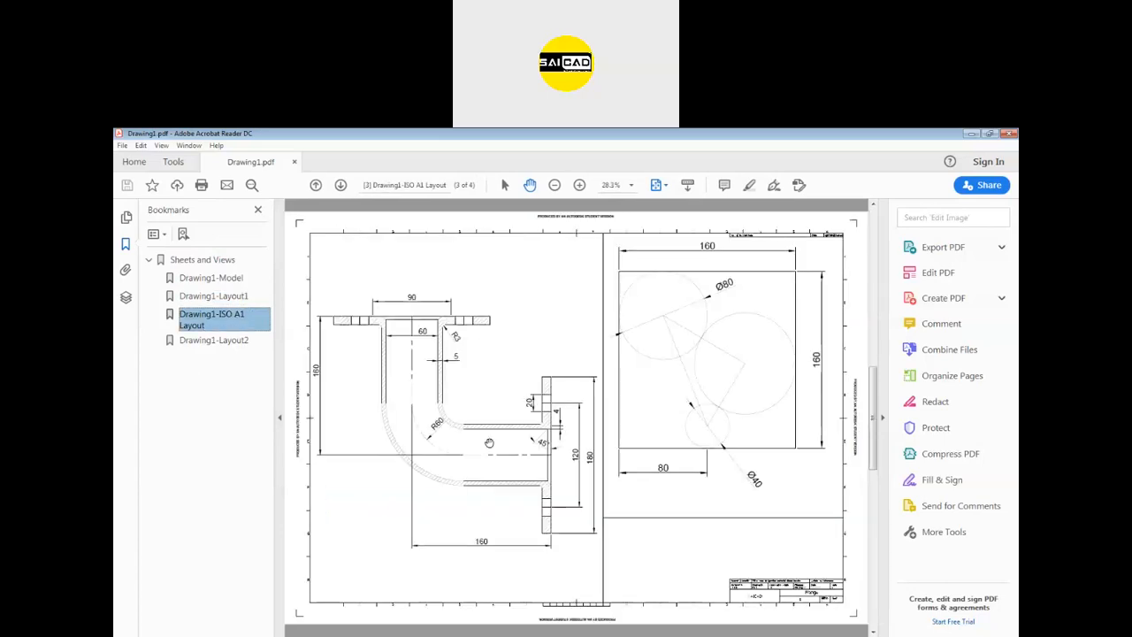
{"action": "left_click", "coordinate": [211, 340]}
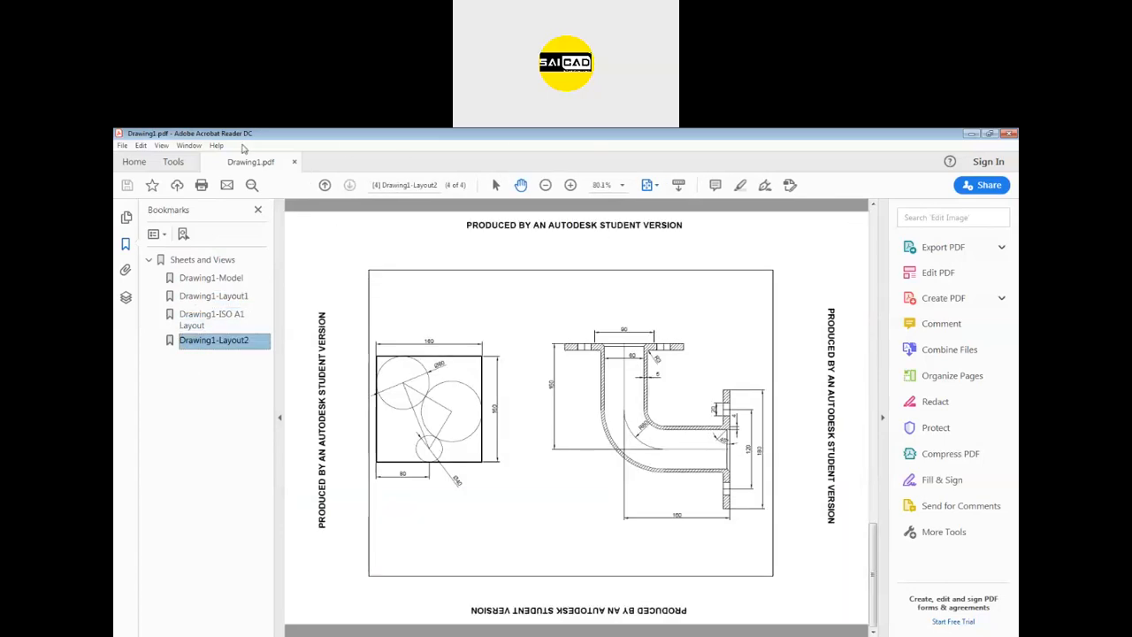
Step: Close the PDF, recheck the plot file path in the publish report, and close the report
{"action": "left_click", "coordinate": [1009, 133]}
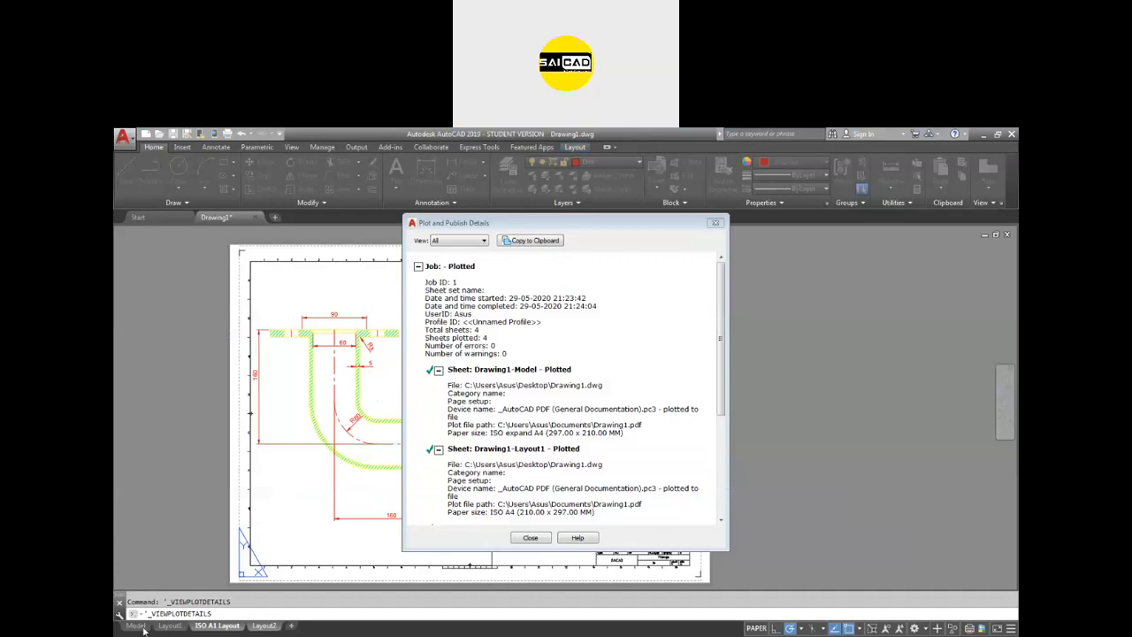
{"action": "left_click_drag", "start_coordinate": [498, 425], "coordinate": [642, 424]}
{"action": "left_click", "coordinate": [531, 538]}
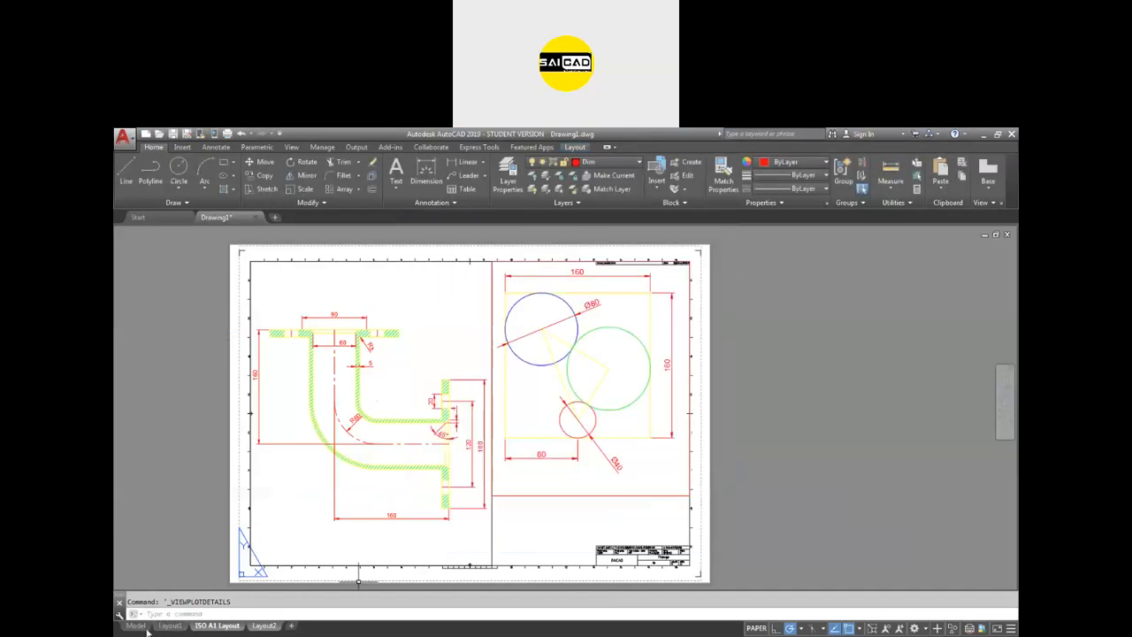
Step: Look through the drawing's model space, Layout1, ISO A1 Layout and Layout2
{"action": "left_click", "coordinate": [135, 625]}
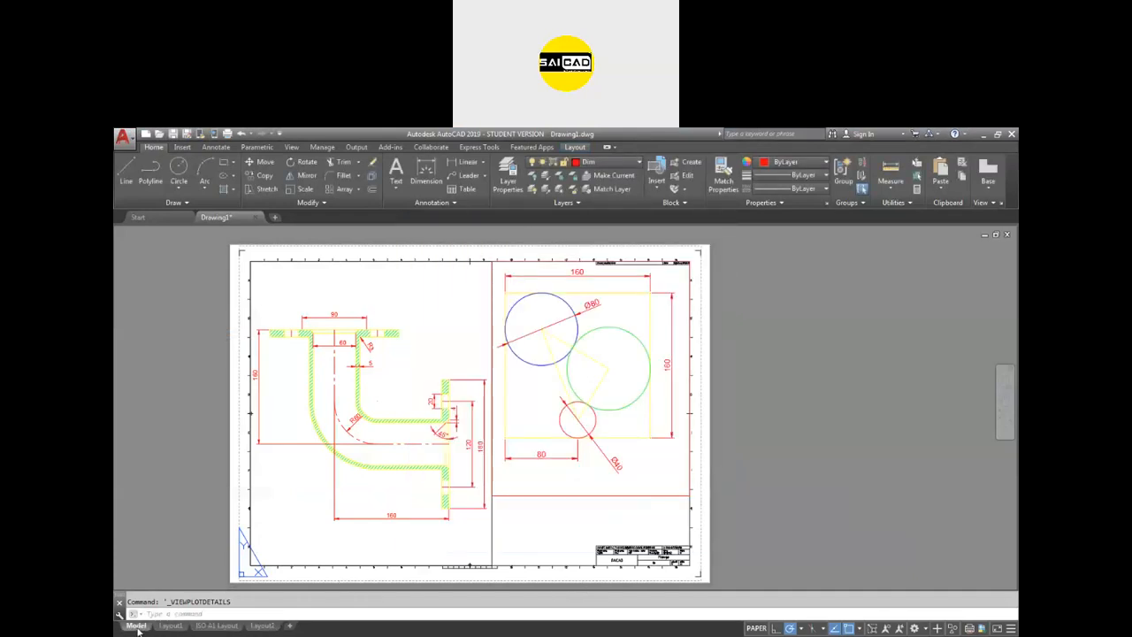
{"action": "left_click", "coordinate": [171, 626]}
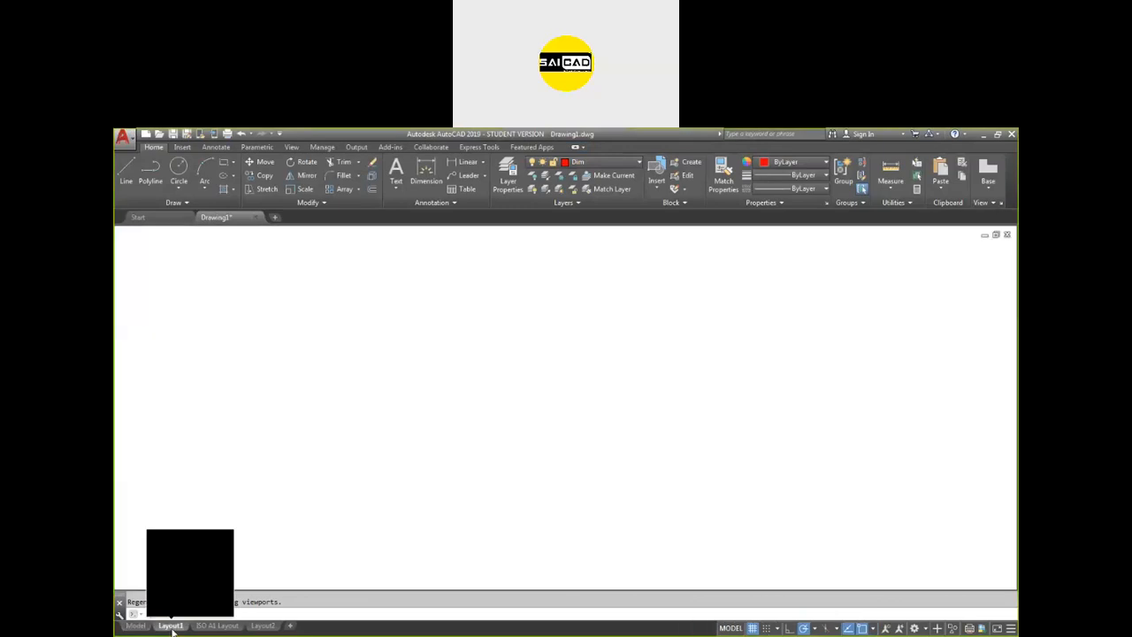
{"action": "left_click", "coordinate": [204, 625]}
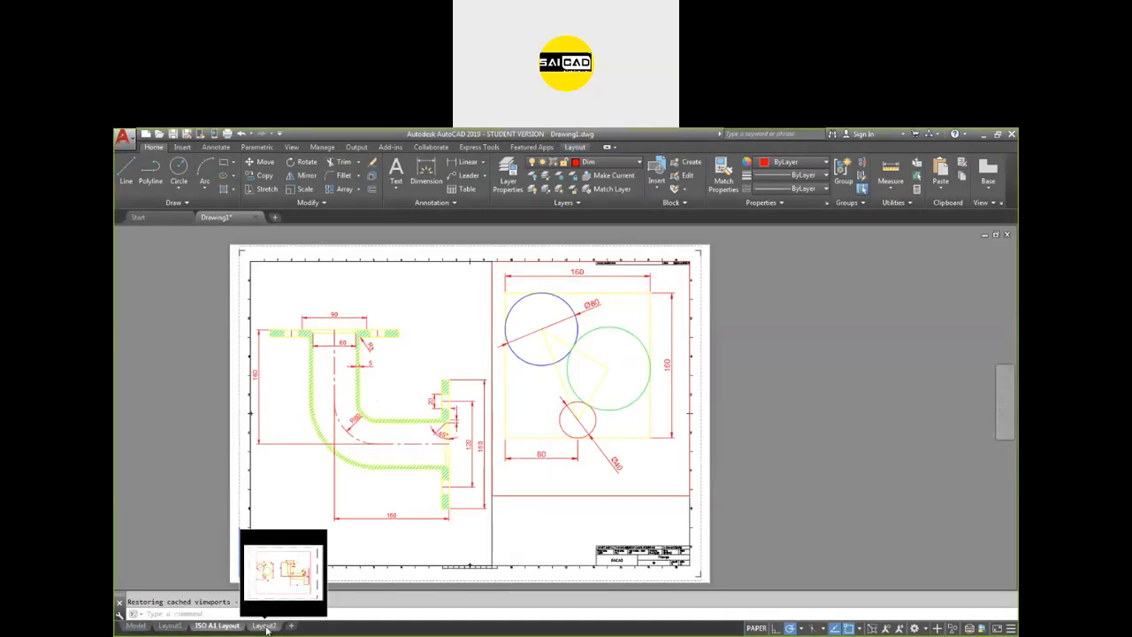
{"action": "left_click", "coordinate": [262, 625]}
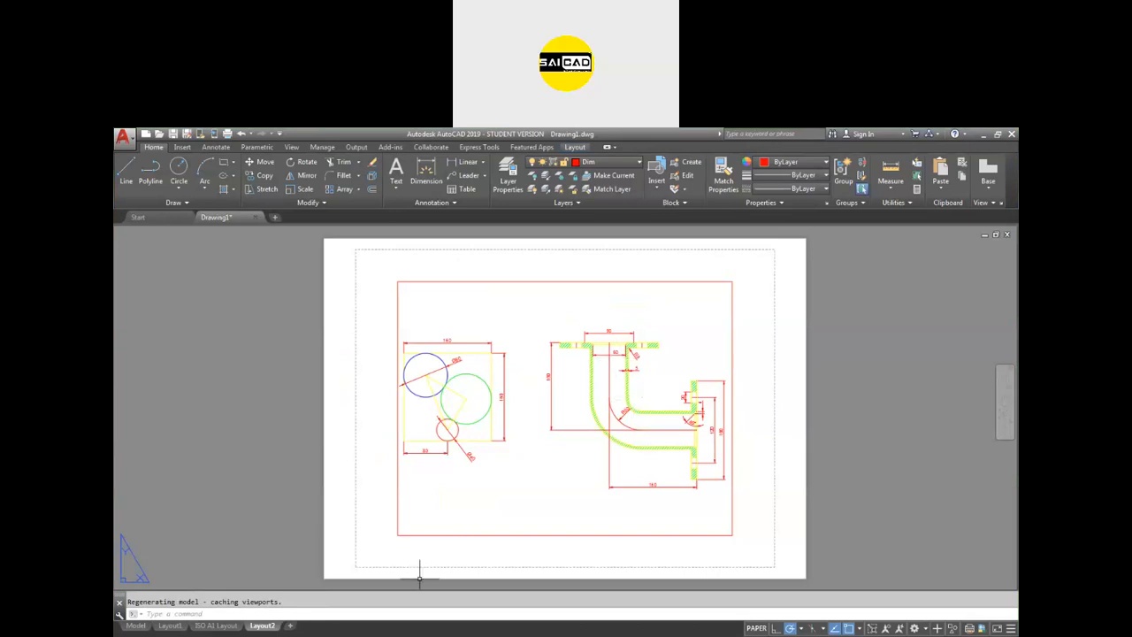
{"action": "left_click", "coordinate": [226, 626]}
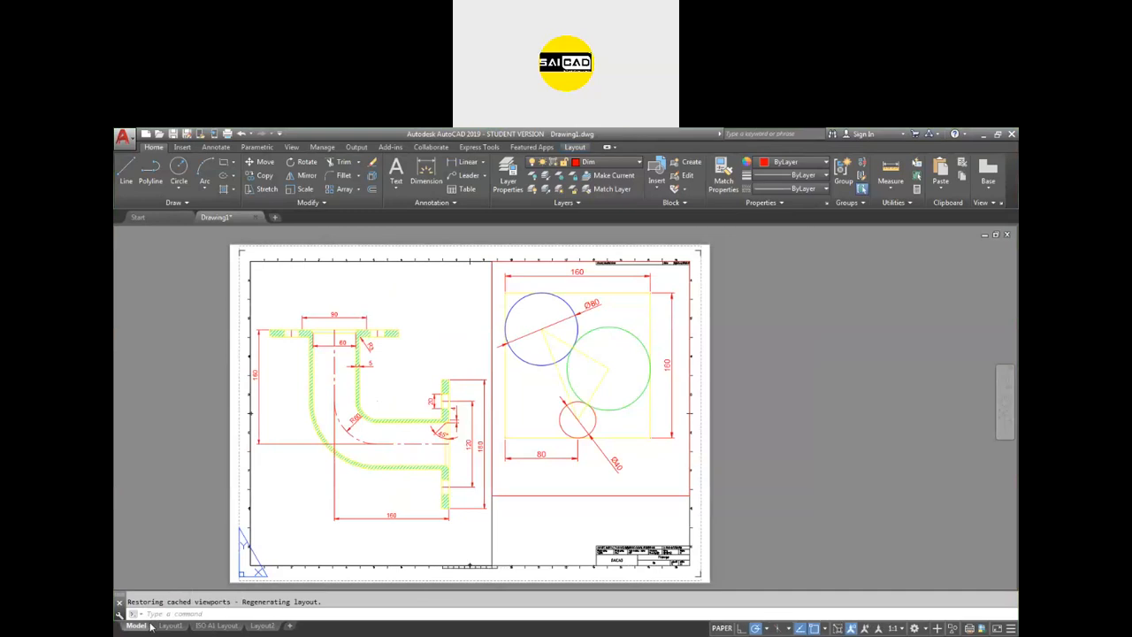
{"action": "left_click", "coordinate": [147, 626]}
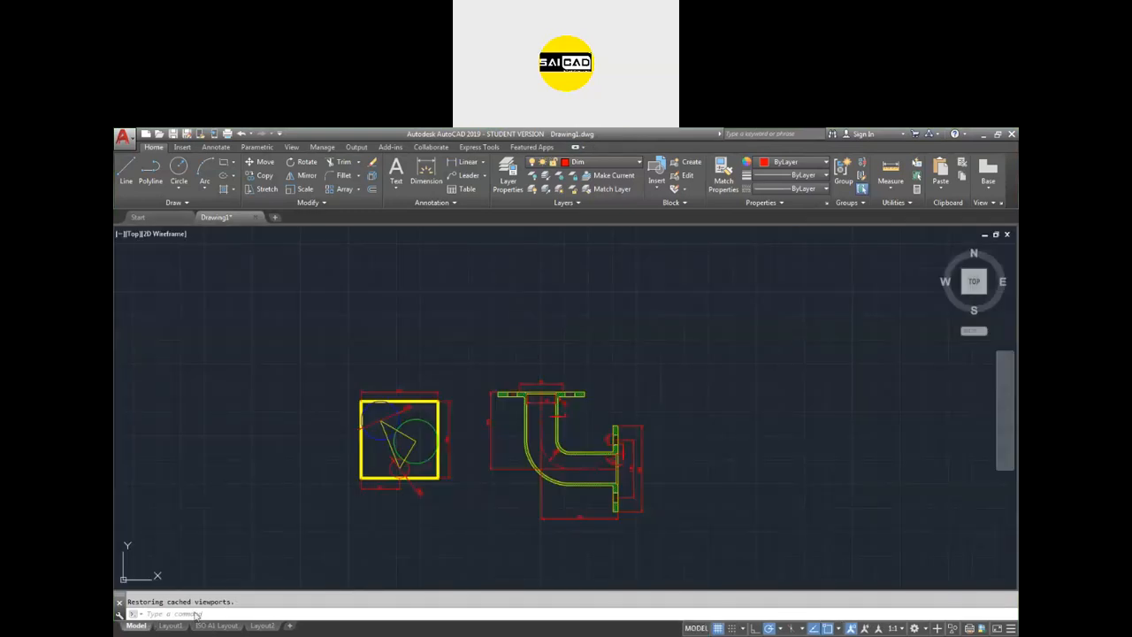
{"action": "left_click", "coordinate": [501, 532]}
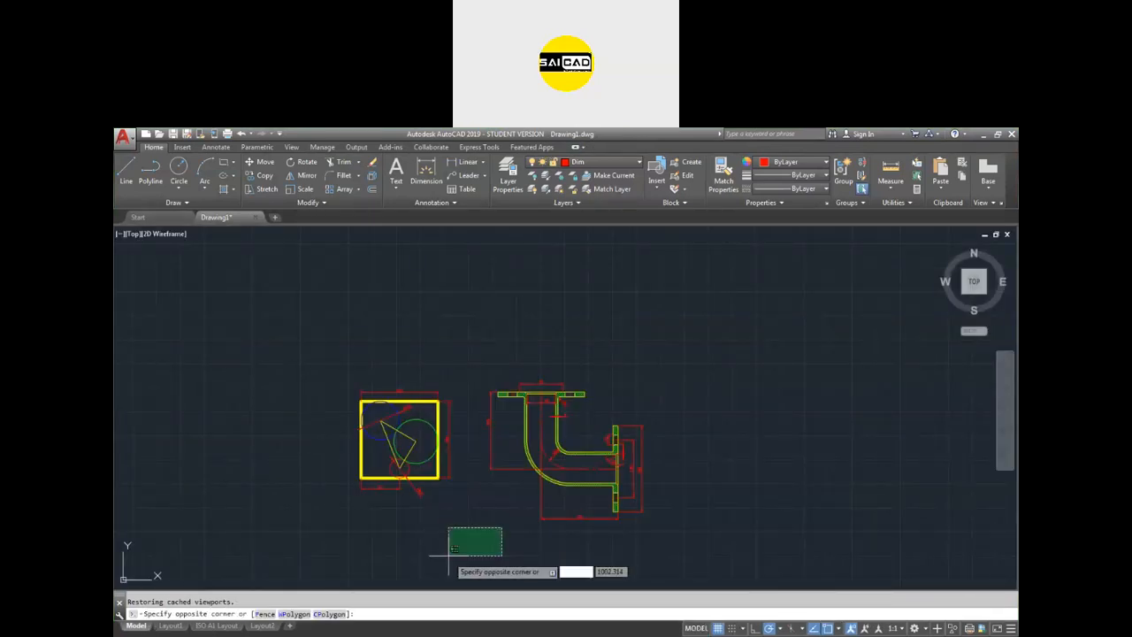
{"action": "scroll", "coordinate": [324, 435], "scroll_direction": "down", "scroll_amount": 2}
{"action": "scroll", "coordinate": [417, 461], "scroll_direction": "up", "scroll_amount": 4}
{"action": "scroll", "coordinate": [451, 461], "scroll_direction": "down", "scroll_amount": 2}
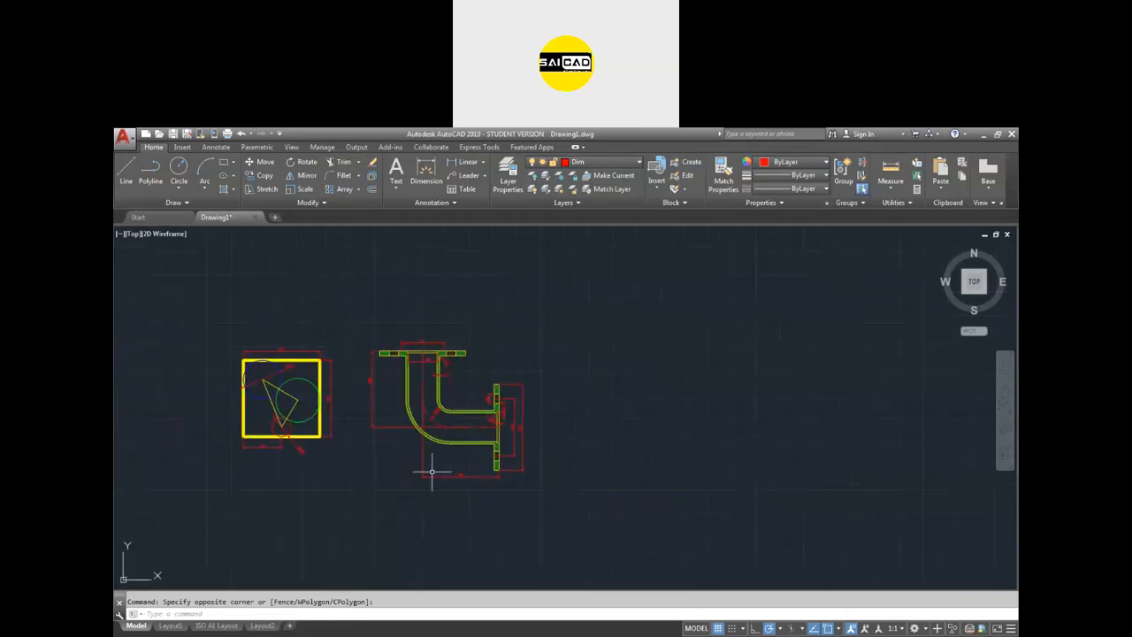
{"action": "left_click", "coordinate": [221, 626]}
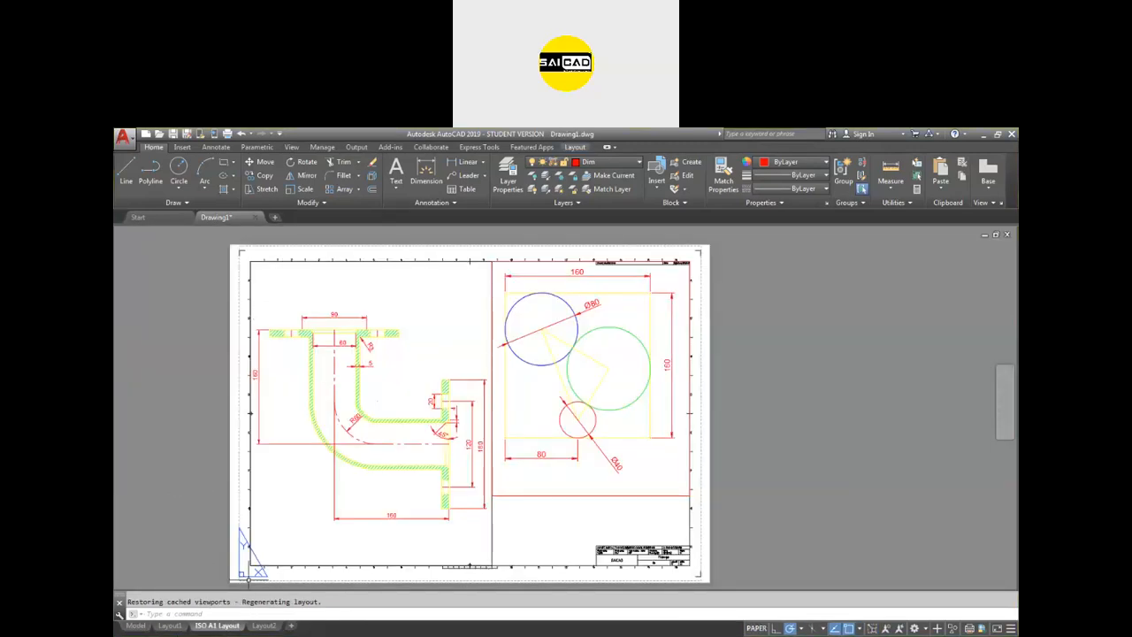
Step: Insert the ISO A1 title block in model space so that its frame encloses both the circles drawing and the pipe elbow
{"action": "left_click", "coordinate": [132, 626]}
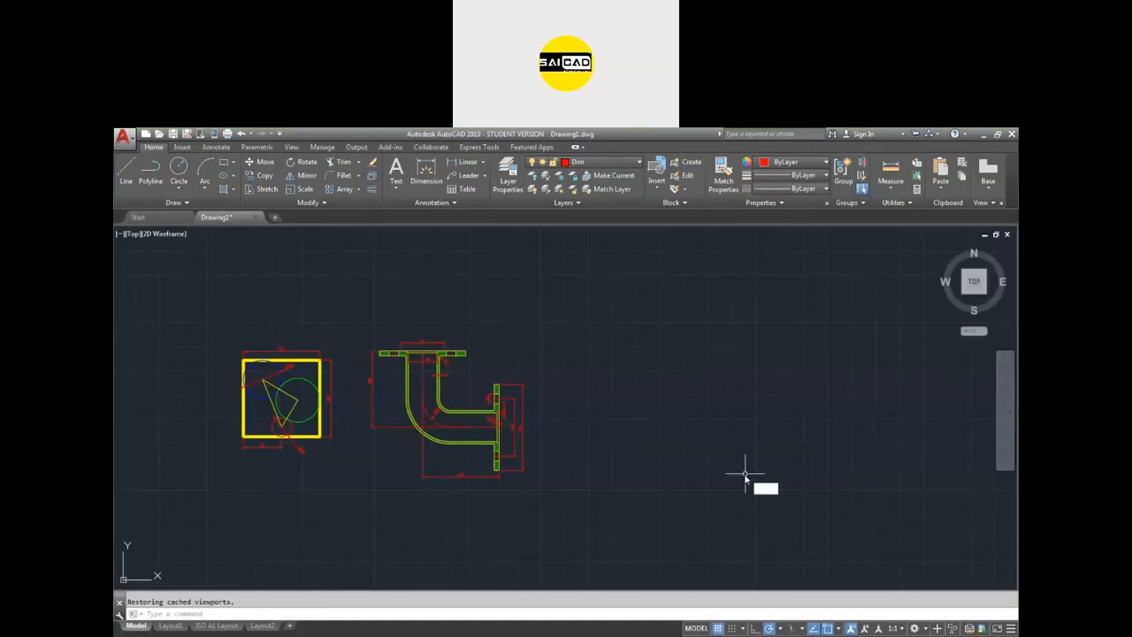
{"action": "key", "text": "Return"}
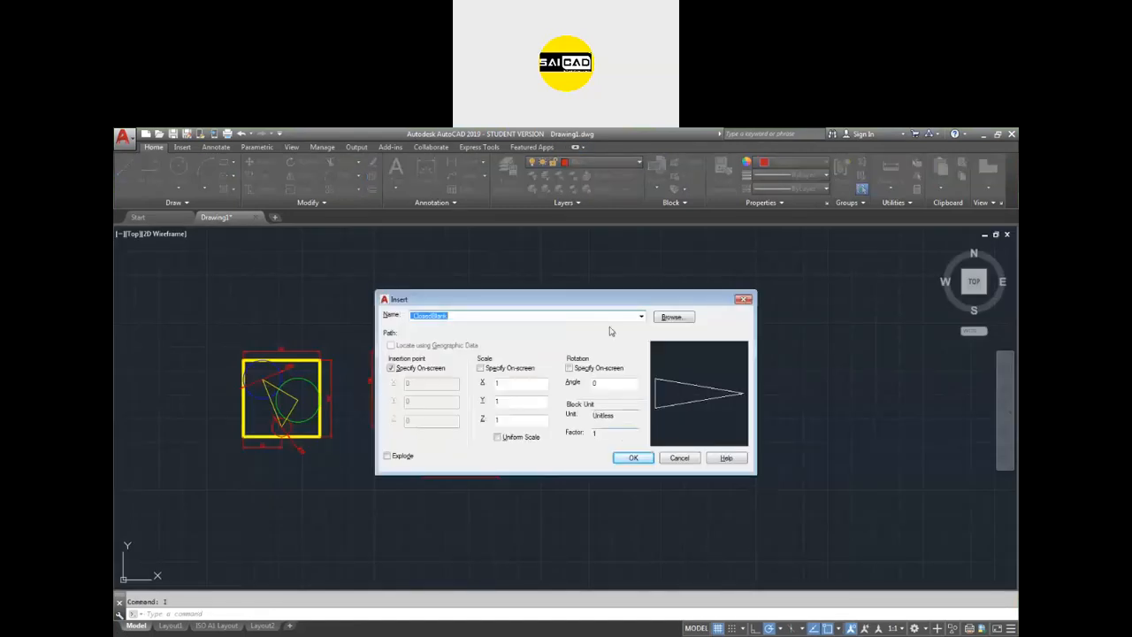
{"action": "left_click", "coordinate": [643, 317]}
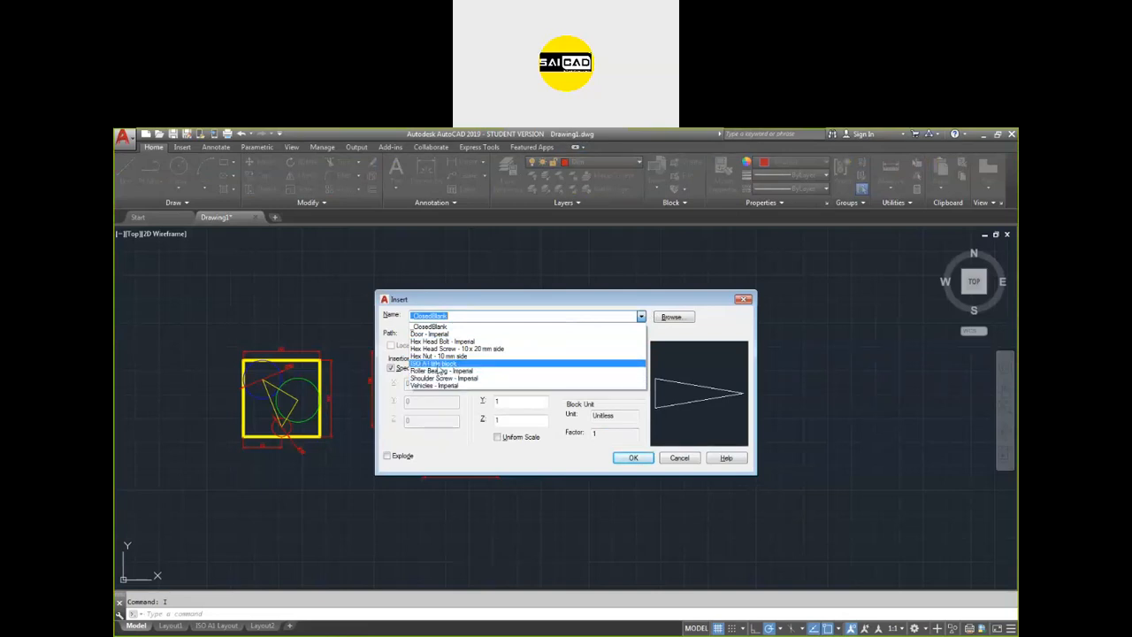
{"action": "left_click", "coordinate": [439, 364]}
{"action": "left_click", "coordinate": [633, 457]}
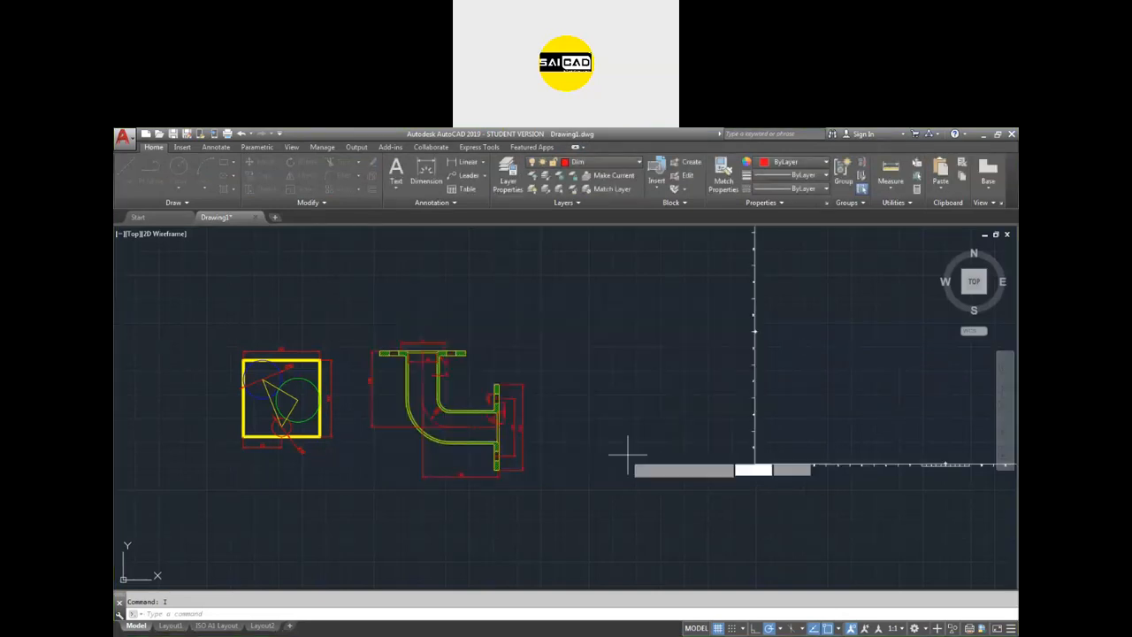
{"action": "left_click", "coordinate": [190, 522]}
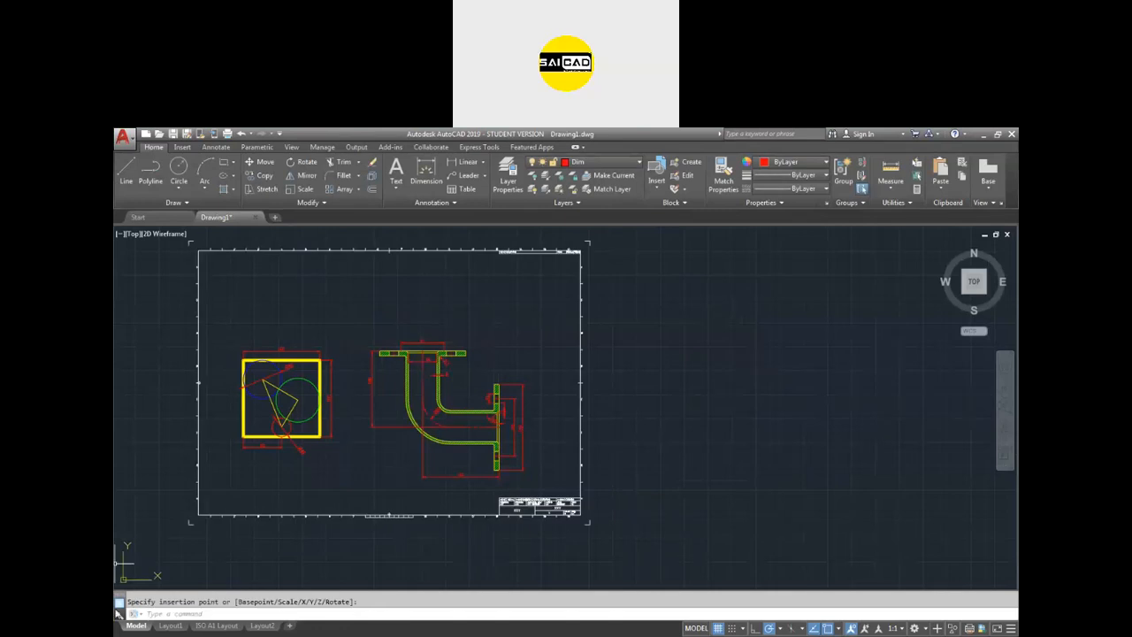
Step: View the inserted title block's attributes without changing them and open the ISO A1 title block definition in the Block Editor
{"action": "double_click", "coordinate": [580, 356]}
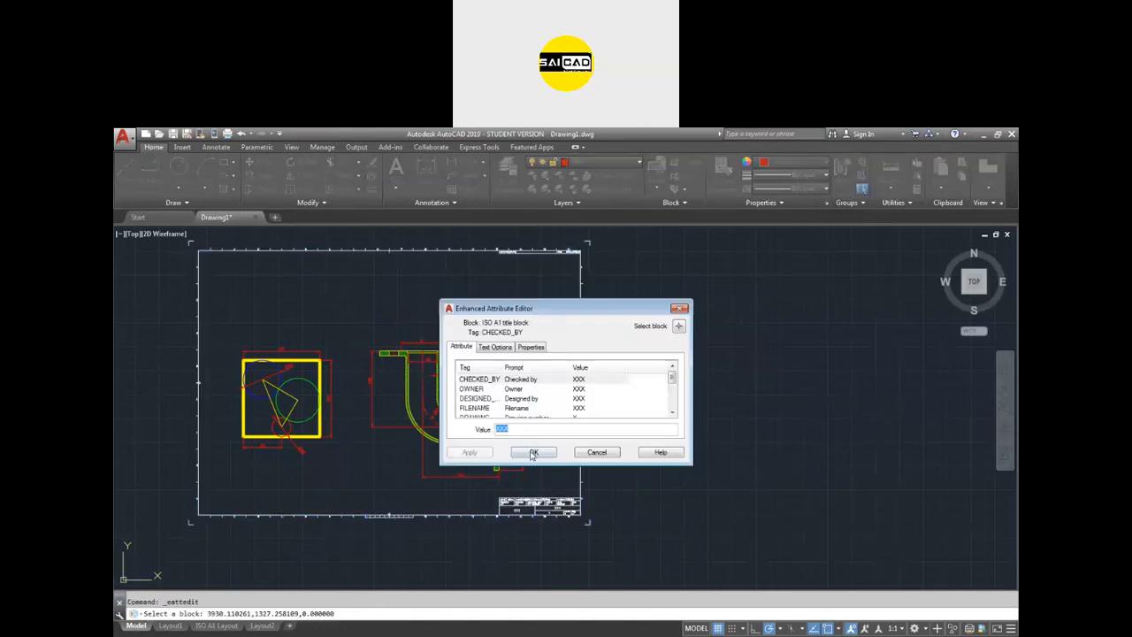
{"action": "left_click", "coordinate": [680, 309]}
{"action": "type", "text": "BE"}
{"action": "key", "text": "Return"}
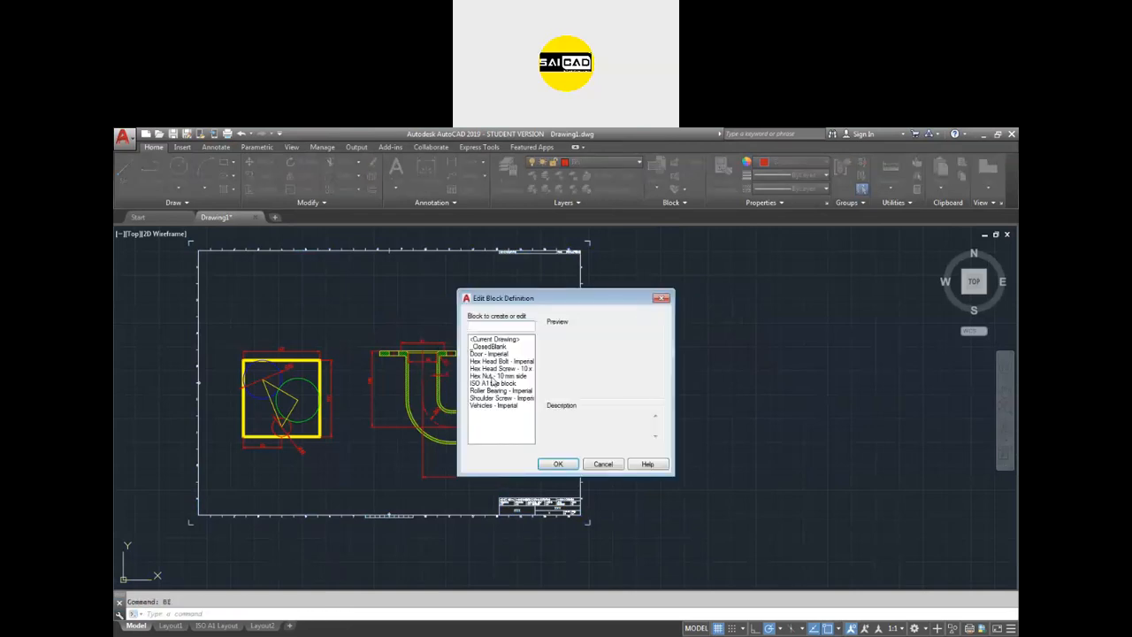
{"action": "left_click", "coordinate": [493, 382]}
{"action": "left_click", "coordinate": [559, 465]}
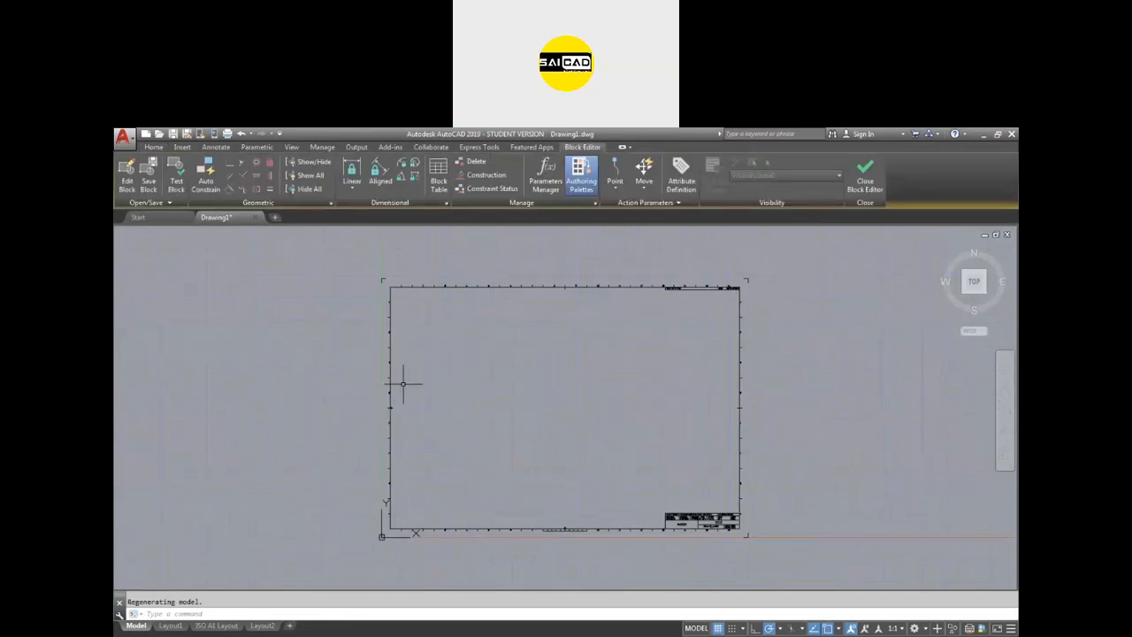
Step: Examine the attribute fields in the title block's table and close the Block Editor, discarding the changes
{"action": "scroll", "coordinate": [668, 497], "scroll_direction": "up", "scroll_amount": 6}
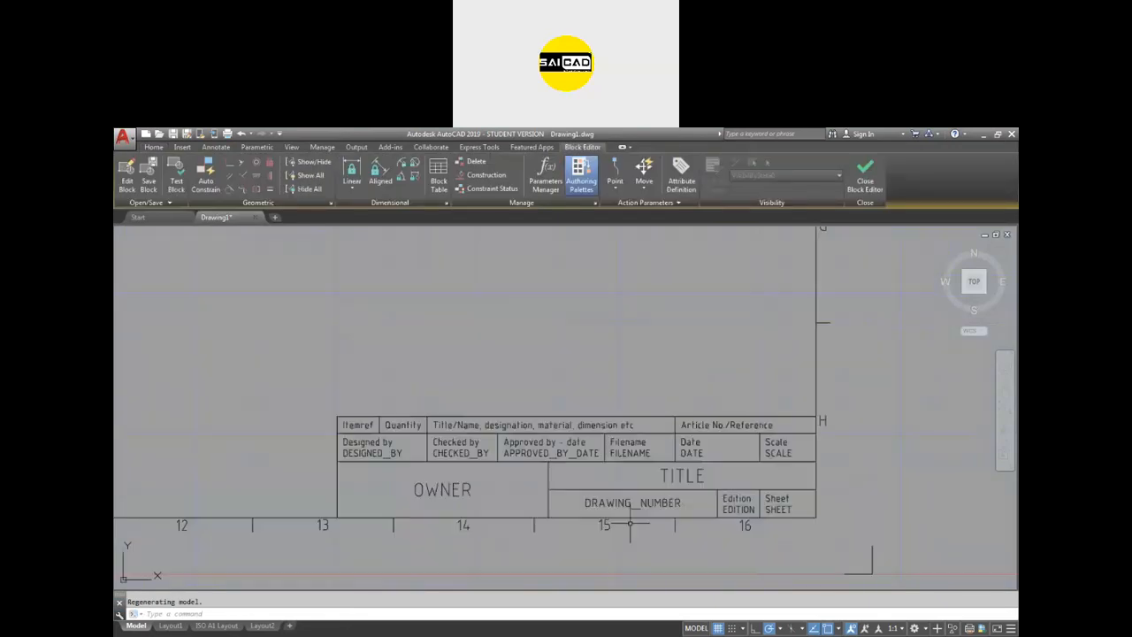
{"action": "scroll", "coordinate": [668, 498], "scroll_direction": "down", "scroll_amount": 8}
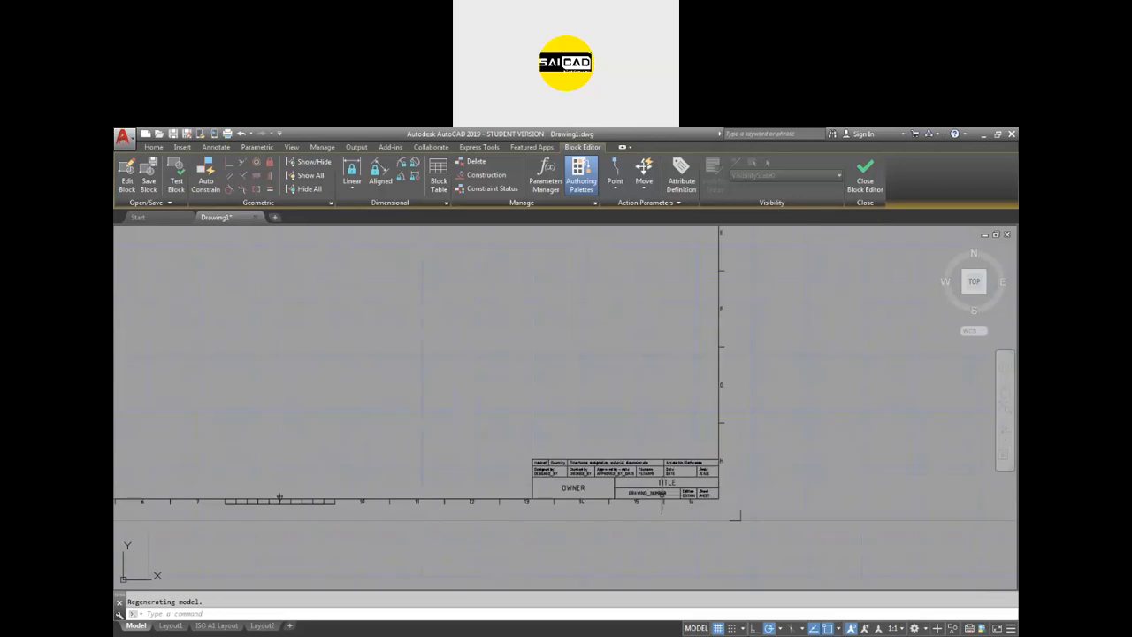
{"action": "scroll", "coordinate": [662, 496], "scroll_direction": "up", "scroll_amount": 7}
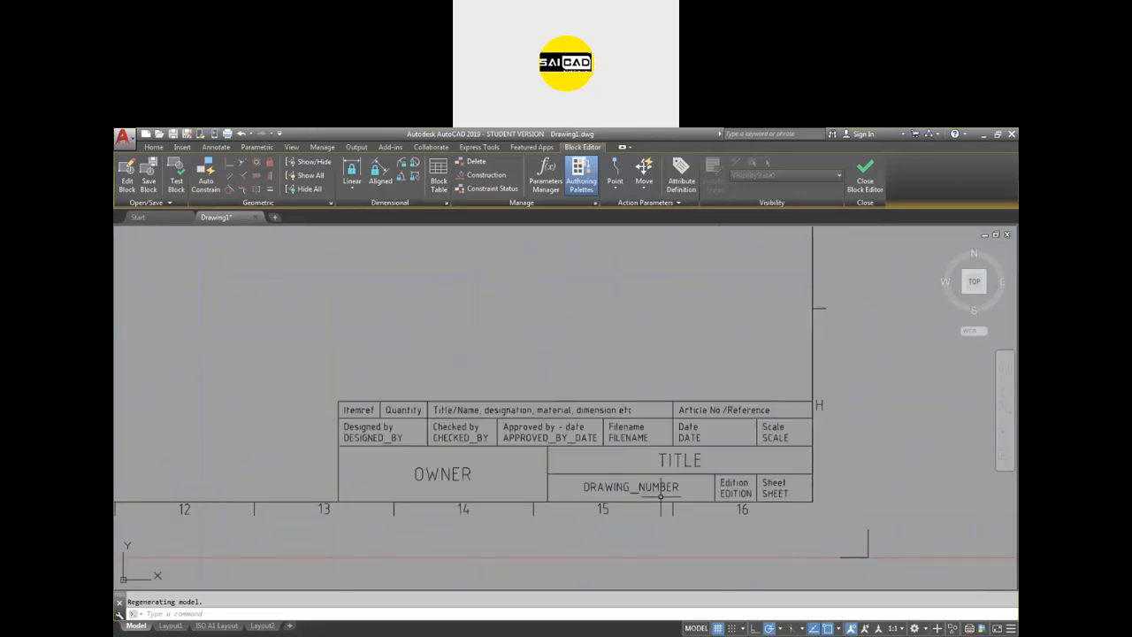
{"action": "scroll", "coordinate": [655, 497], "scroll_direction": "down", "scroll_amount": 6}
{"action": "scroll", "coordinate": [583, 513], "scroll_direction": "down", "scroll_amount": 2}
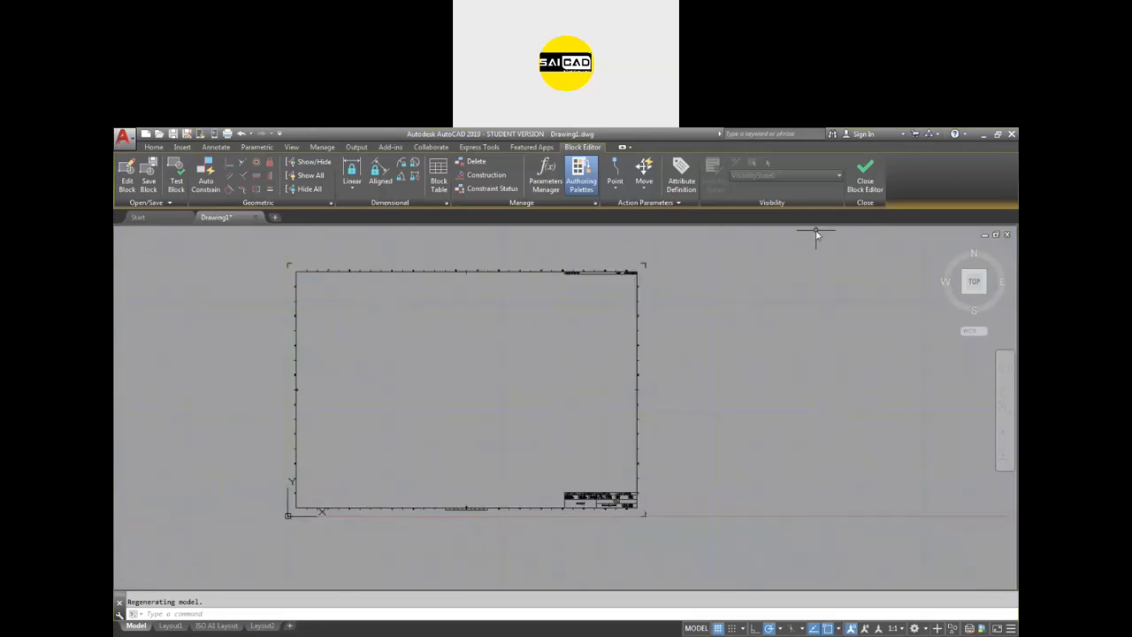
{"action": "left_click", "coordinate": [865, 174]}
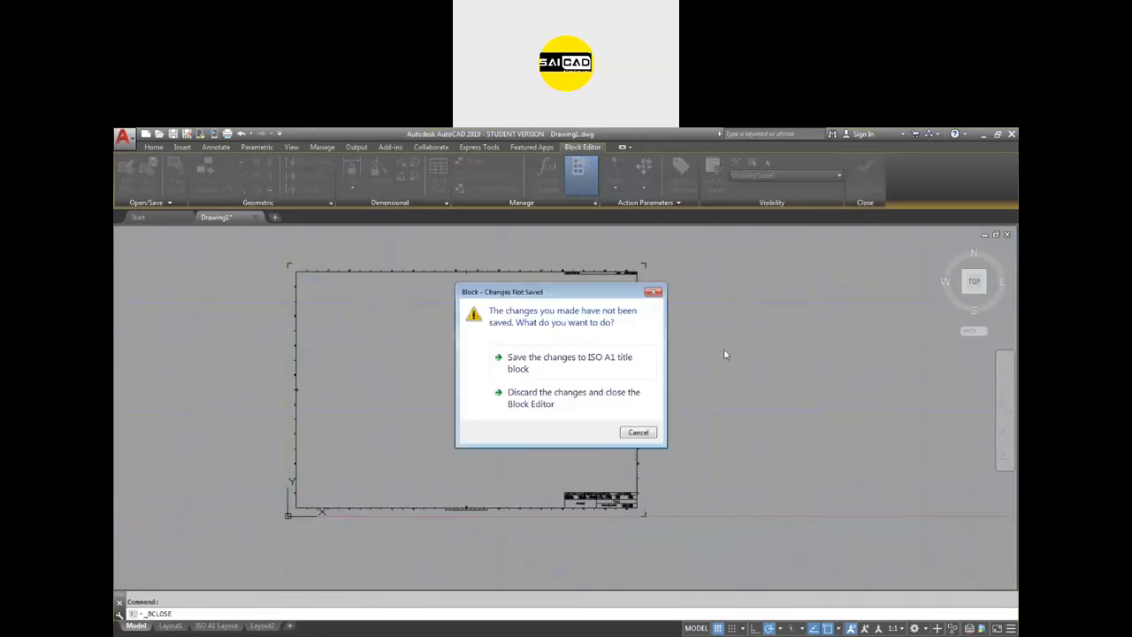
{"action": "left_click", "coordinate": [549, 396]}
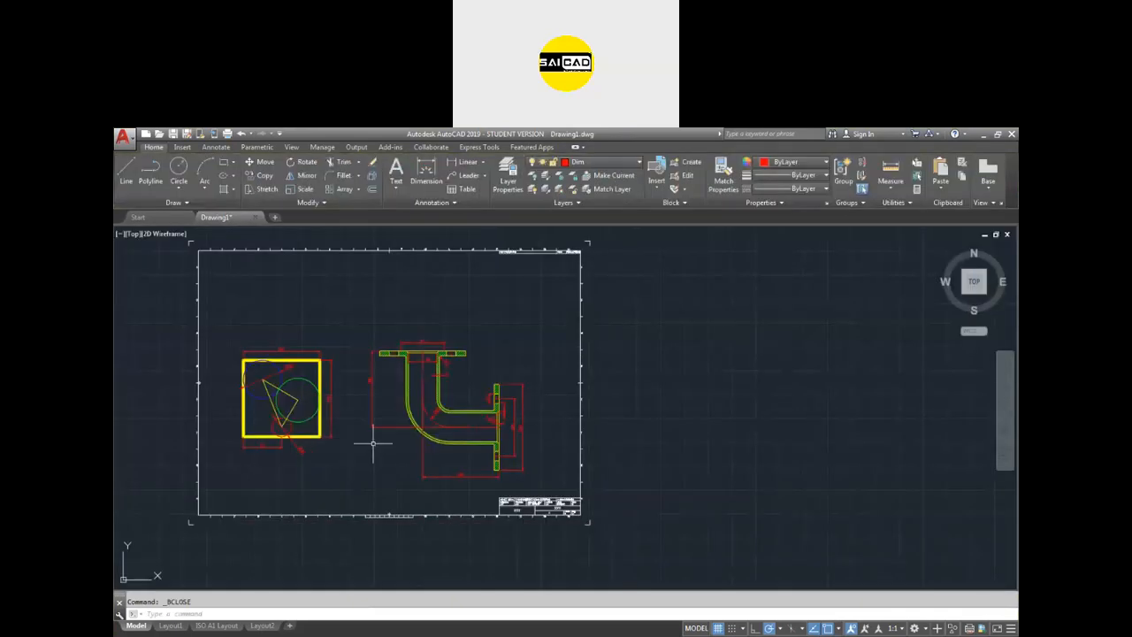
Step: Draw a rectangle 297 long and 210 wide in the empty space beside the framed drawings
{"action": "type", "text": "rec"}
{"action": "key", "text": "Return"}
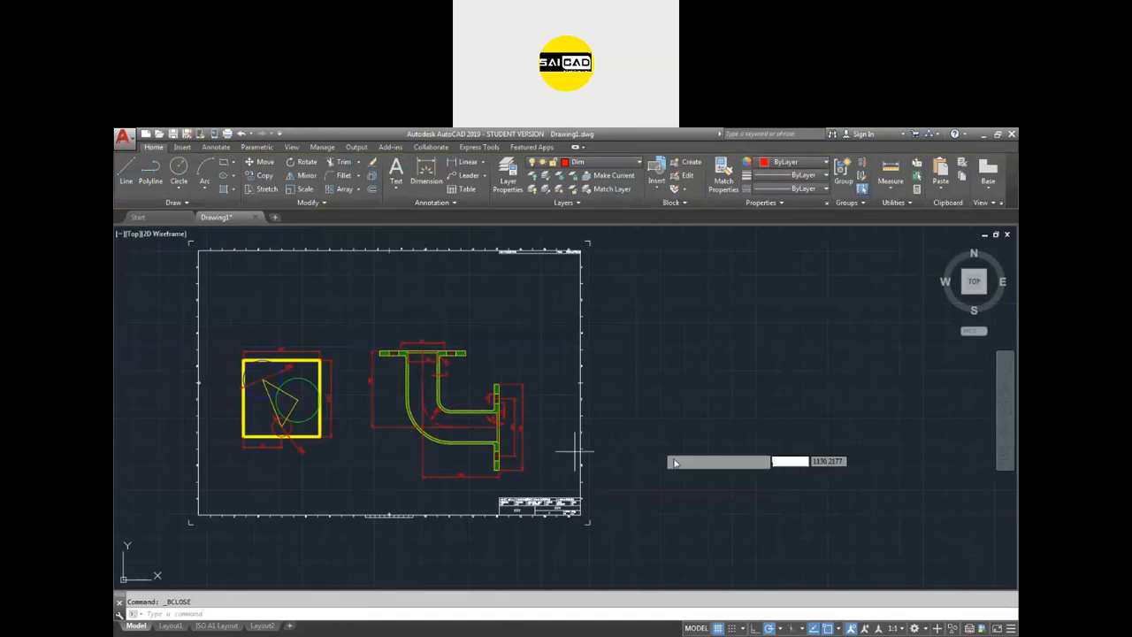
{"action": "left_click", "coordinate": [701, 491]}
{"action": "type", "text": "d"}
{"action": "key", "text": "Return"}
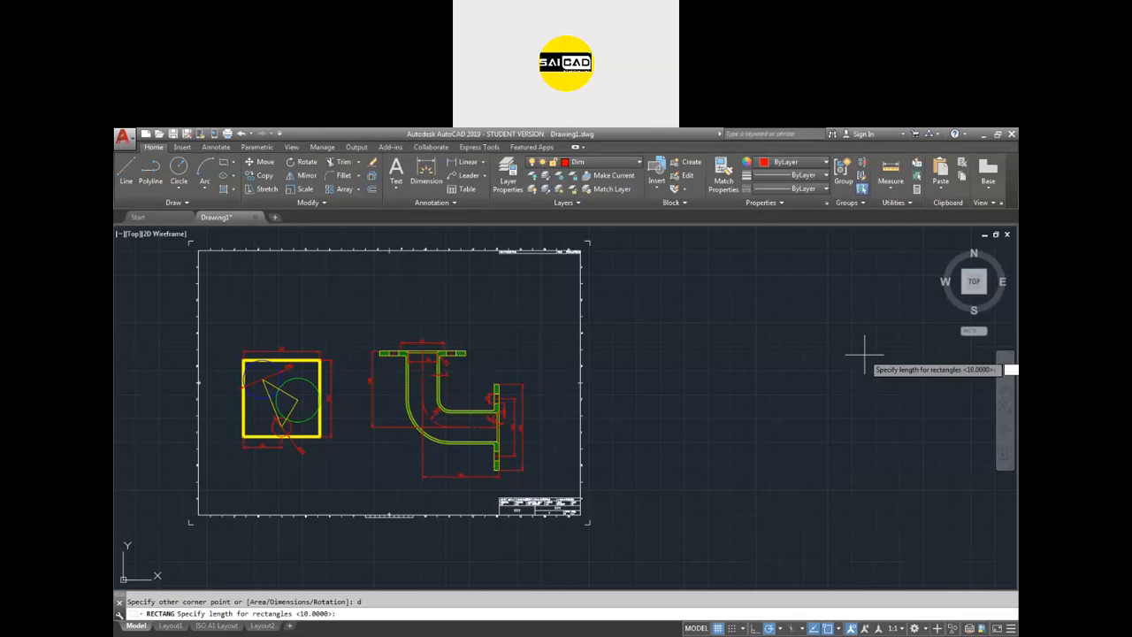
{"action": "key", "text": "Return"}
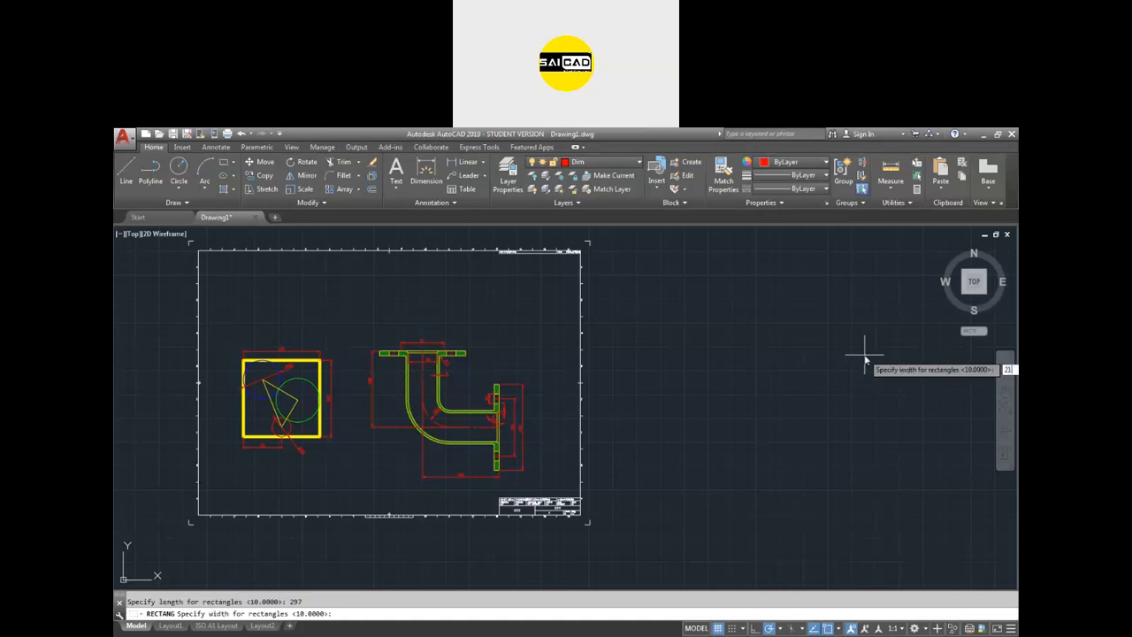
{"action": "key", "text": "Return"}
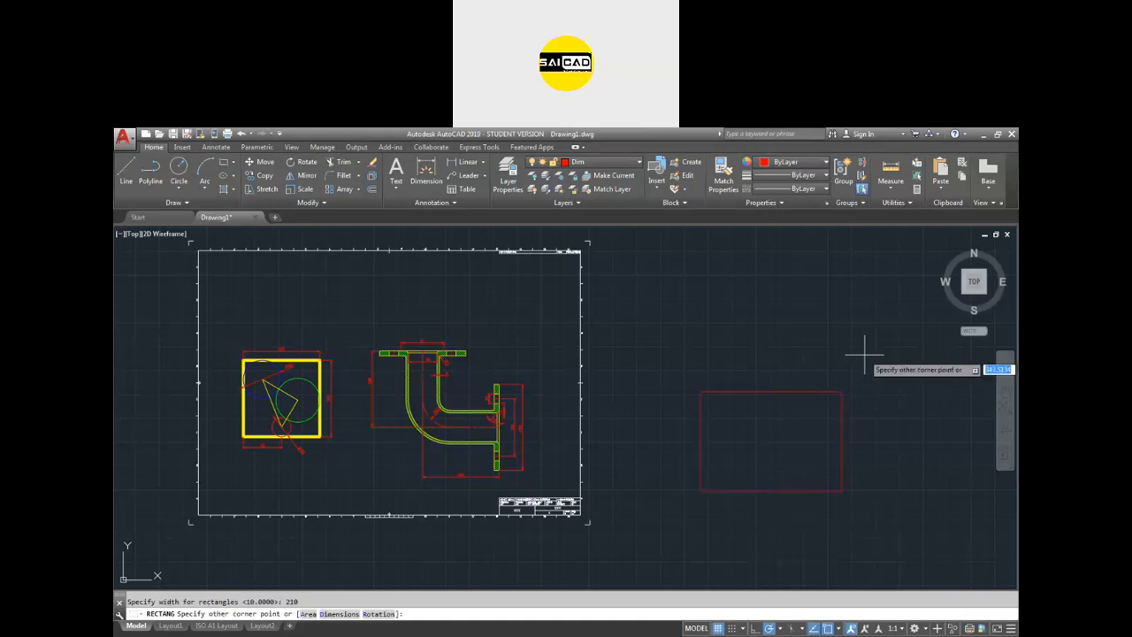
{"action": "scroll", "coordinate": [836, 412], "scroll_direction": "up", "scroll_amount": 6}
{"action": "scroll", "coordinate": [411, 429], "scroll_direction": "down", "scroll_amount": 5}
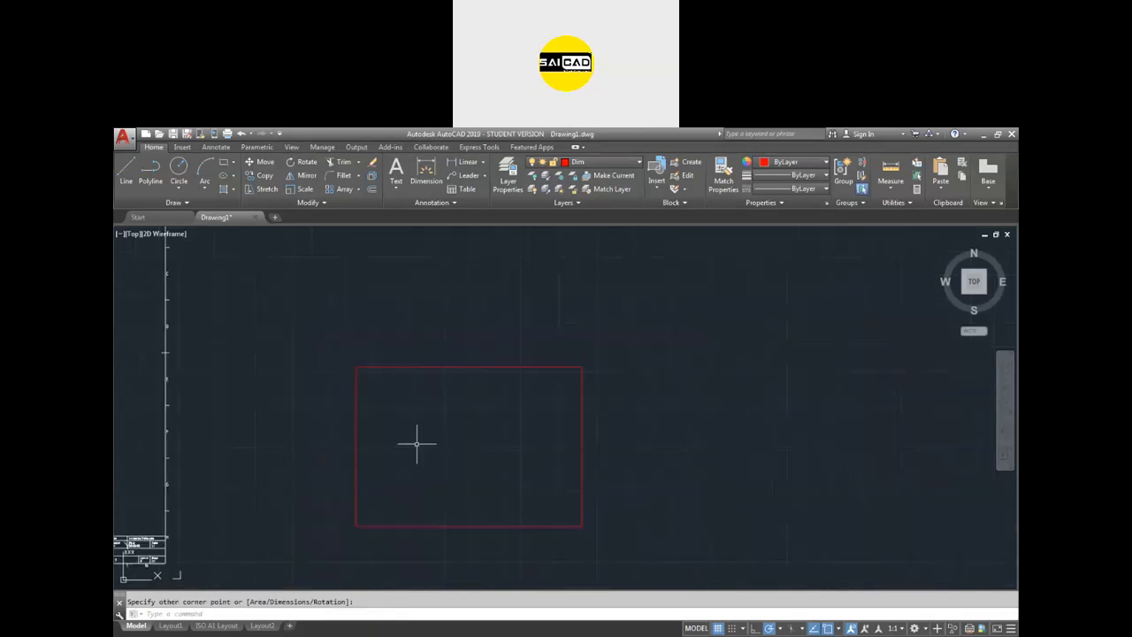
{"action": "scroll", "coordinate": [435, 525], "scroll_direction": "up", "scroll_amount": 2}
{"action": "scroll", "coordinate": [528, 452], "scroll_direction": "down", "scroll_amount": 4}
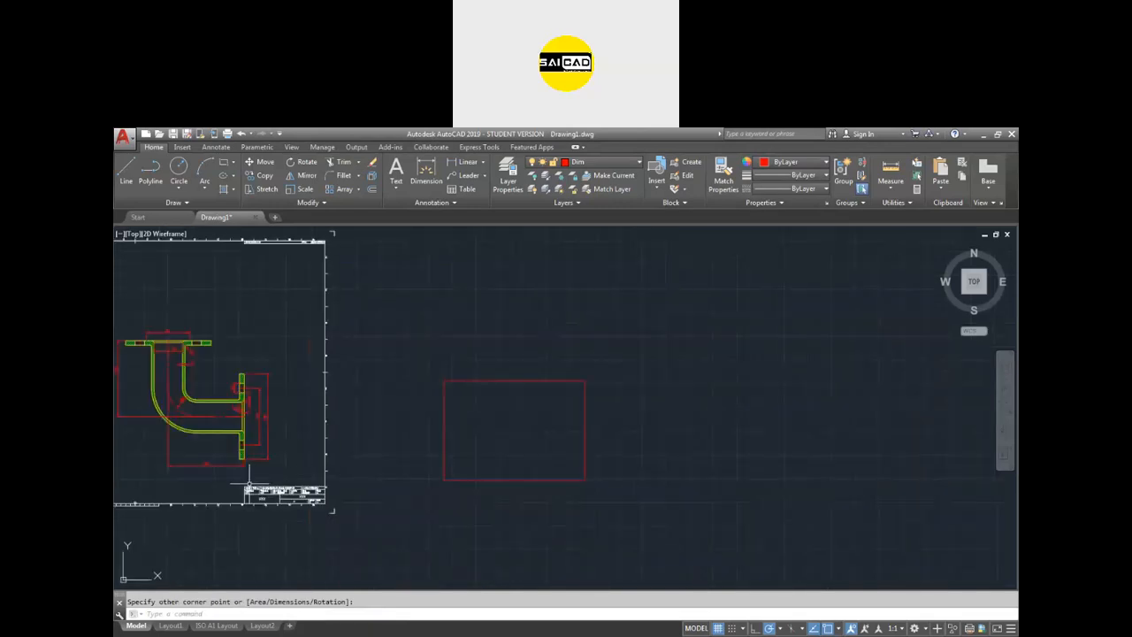
{"action": "scroll", "coordinate": [252, 495], "scroll_direction": "up", "scroll_amount": 6}
{"action": "scroll", "coordinate": [296, 504], "scroll_direction": "down", "scroll_amount": 4}
{"action": "scroll", "coordinate": [808, 469], "scroll_direction": "up", "scroll_amount": 4}
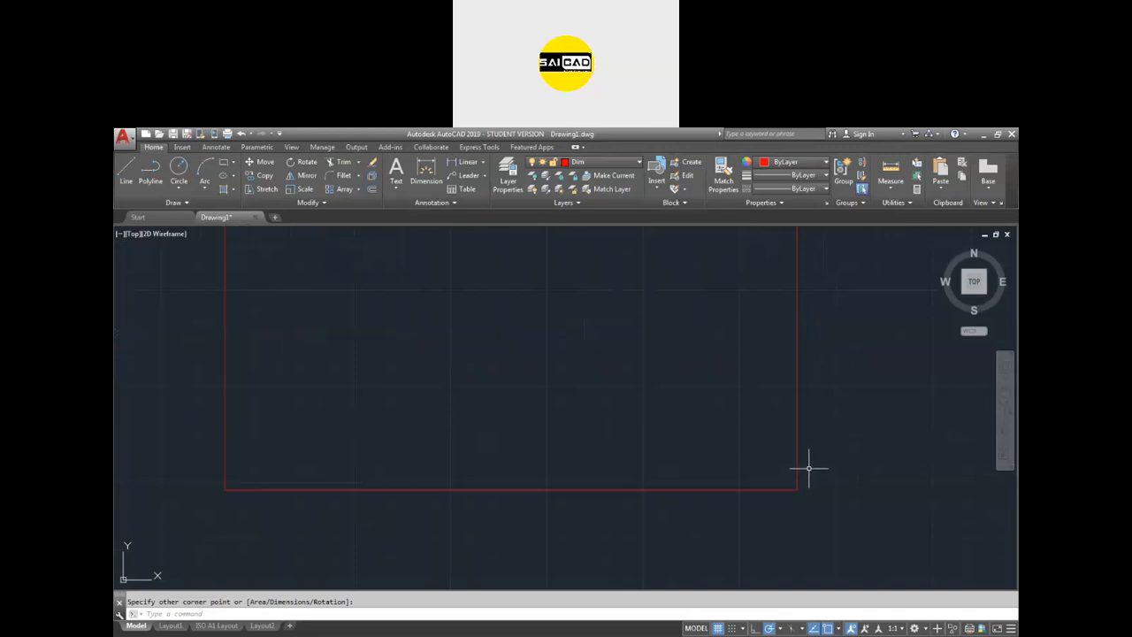
{"action": "type", "text": "l"}
{"action": "key", "text": "Return"}
{"action": "left_click", "coordinate": [797, 487]}
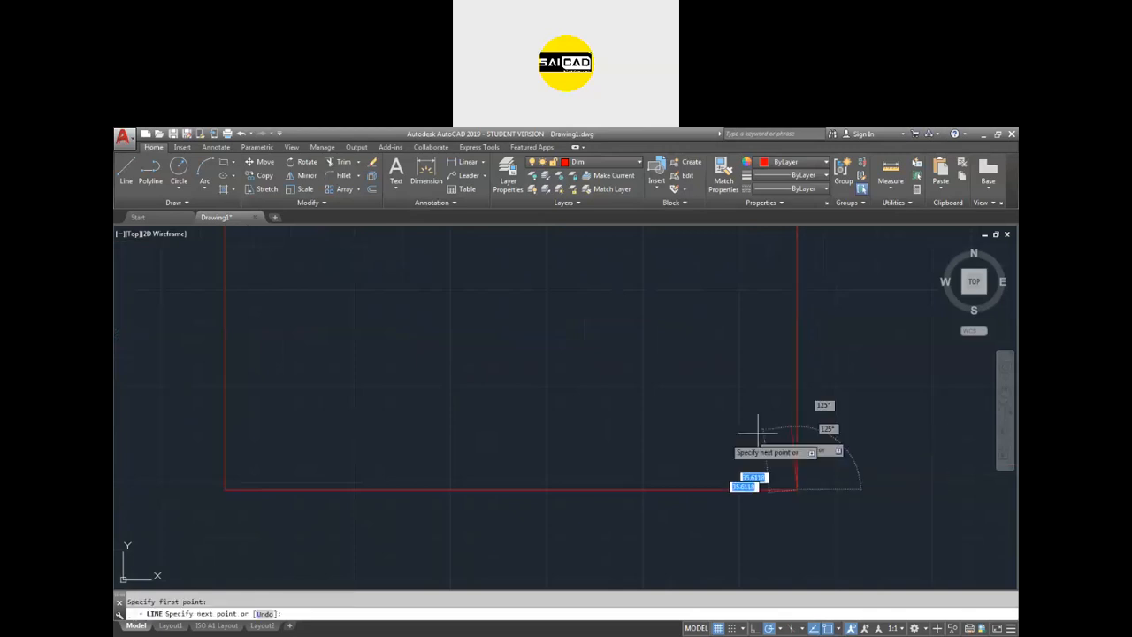
{"action": "key", "text": "Escape"}
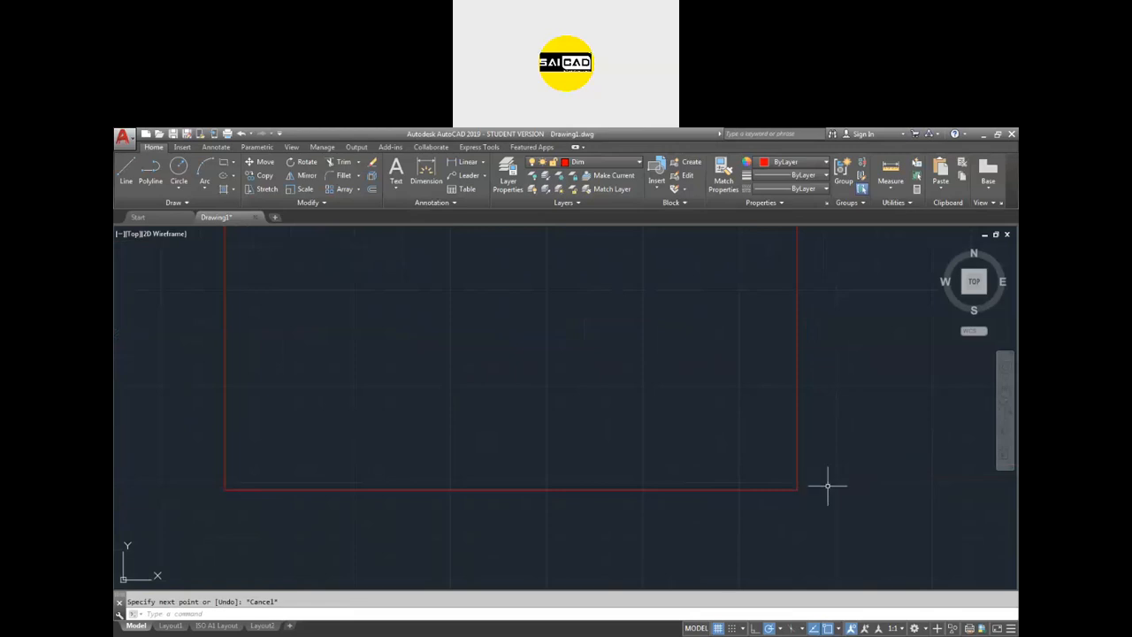
{"action": "key", "text": "Return"}
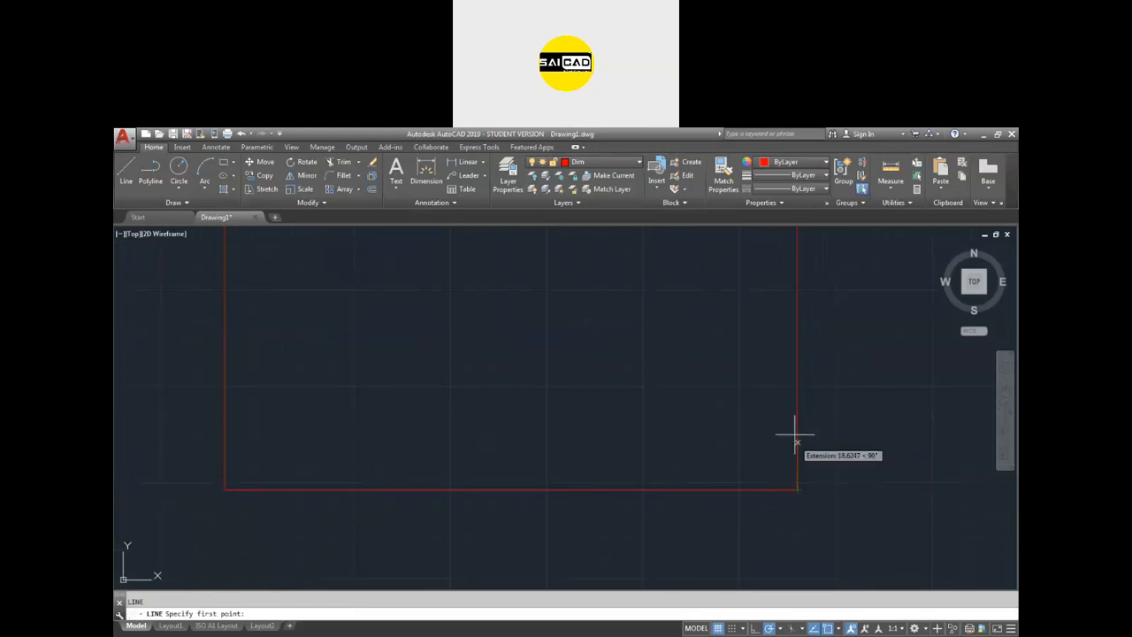
{"action": "key", "text": "Escape"}
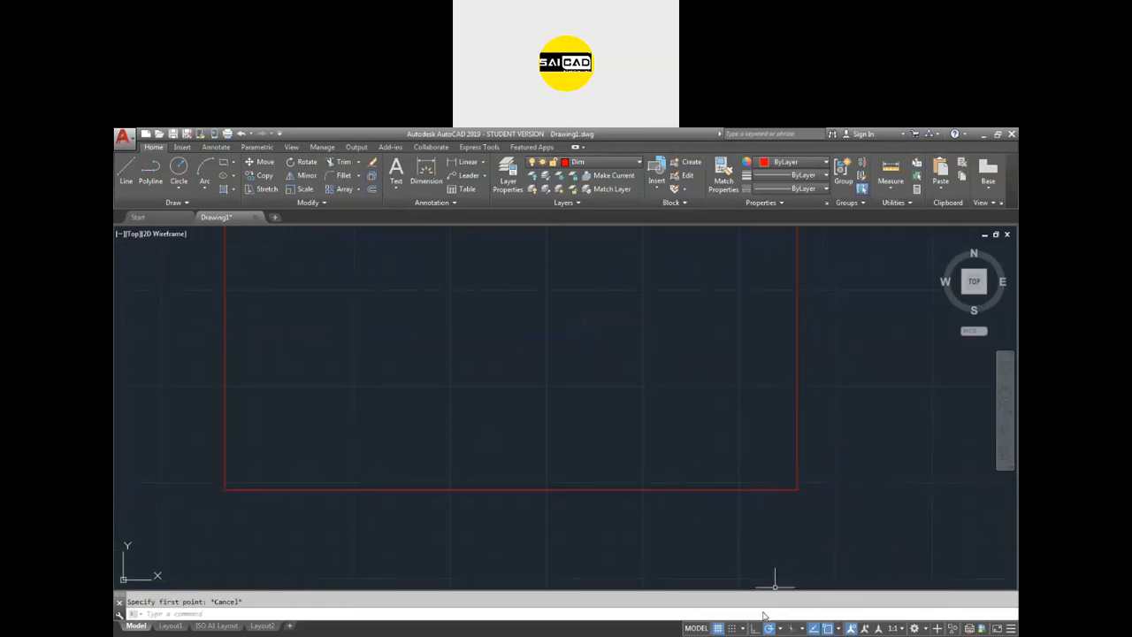
Step: Enable all object snap modes in the drafting settings
{"action": "key", "text": "Return"}
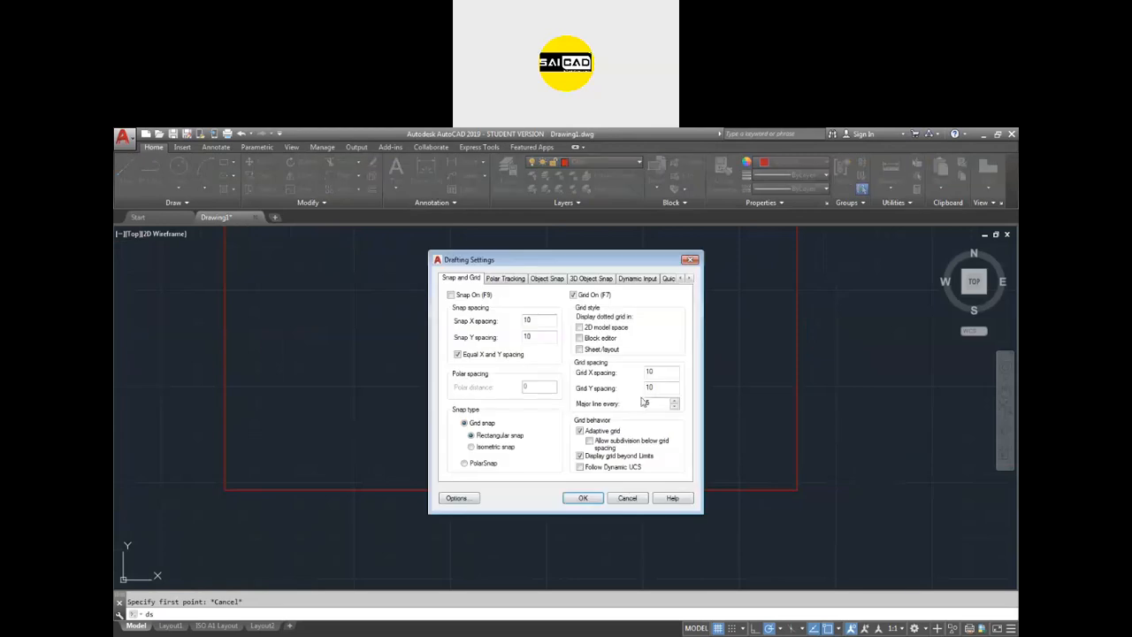
{"action": "left_click", "coordinate": [546, 279]}
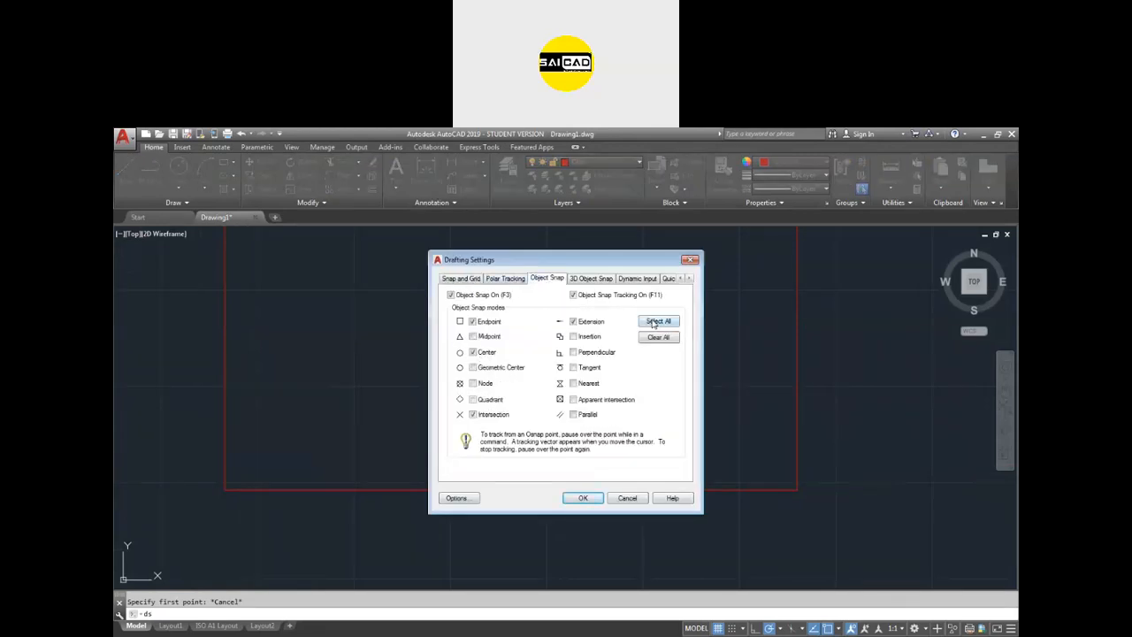
{"action": "left_click", "coordinate": [583, 498]}
Step: Draw a horizontal and a vertical line that box off a title area in the lower-right corner of the 297 by 210 rectangle
{"action": "type", "text": "l"}
{"action": "key", "text": "Return"}
{"action": "left_click", "coordinate": [797, 407]}
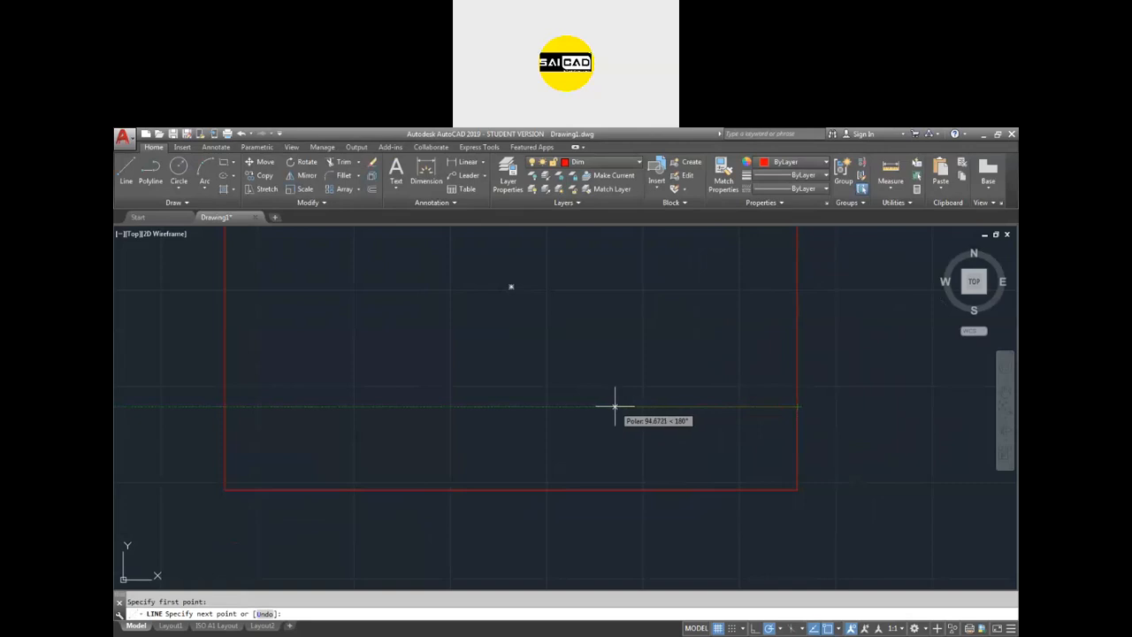
{"action": "left_click", "coordinate": [606, 407]}
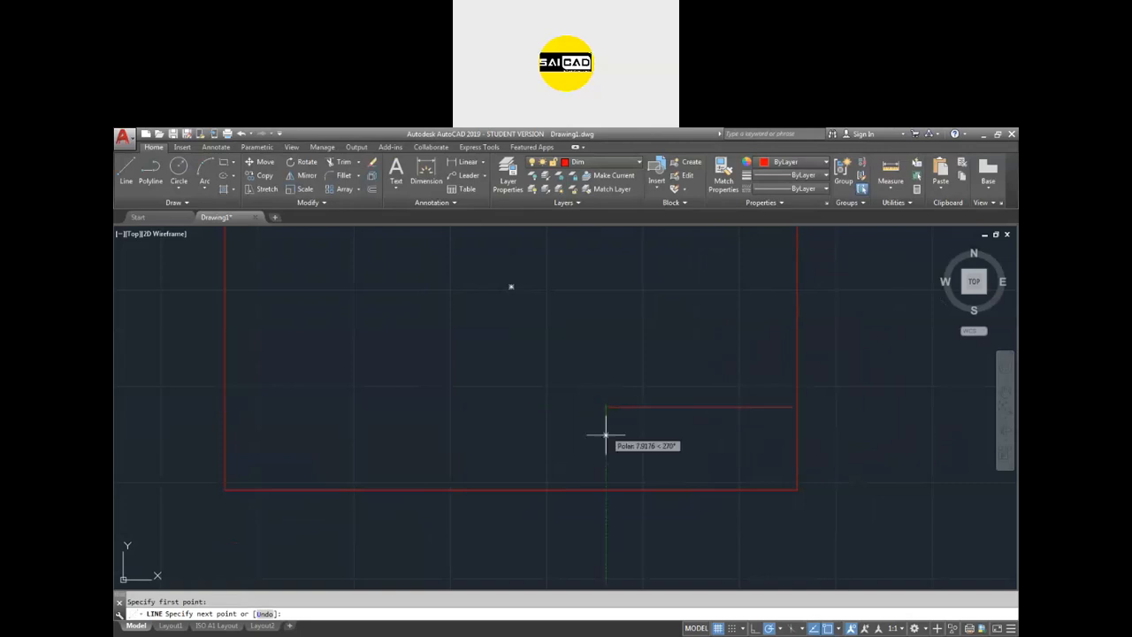
{"action": "left_click", "coordinate": [606, 490]}
{"action": "key", "text": "Return"}
Step: Divide the title area with one horizontal and two vertical lines, using Offset with the Through option on its top and left edges
{"action": "left_click", "coordinate": [686, 387]}
{"action": "left_click", "coordinate": [664, 426]}
{"action": "type", "text": "o"}
{"action": "key", "text": "Return"}
{"action": "type", "text": "t"}
{"action": "key", "text": "Return"}
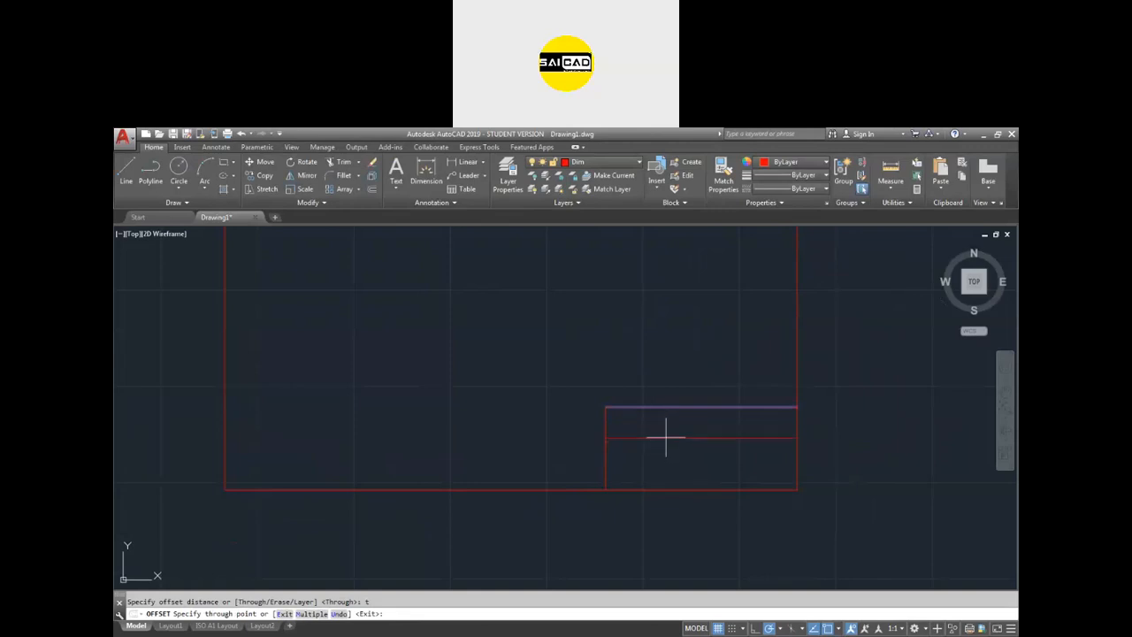
{"action": "left_click", "coordinate": [665, 436]}
{"action": "left_click", "coordinate": [610, 455]}
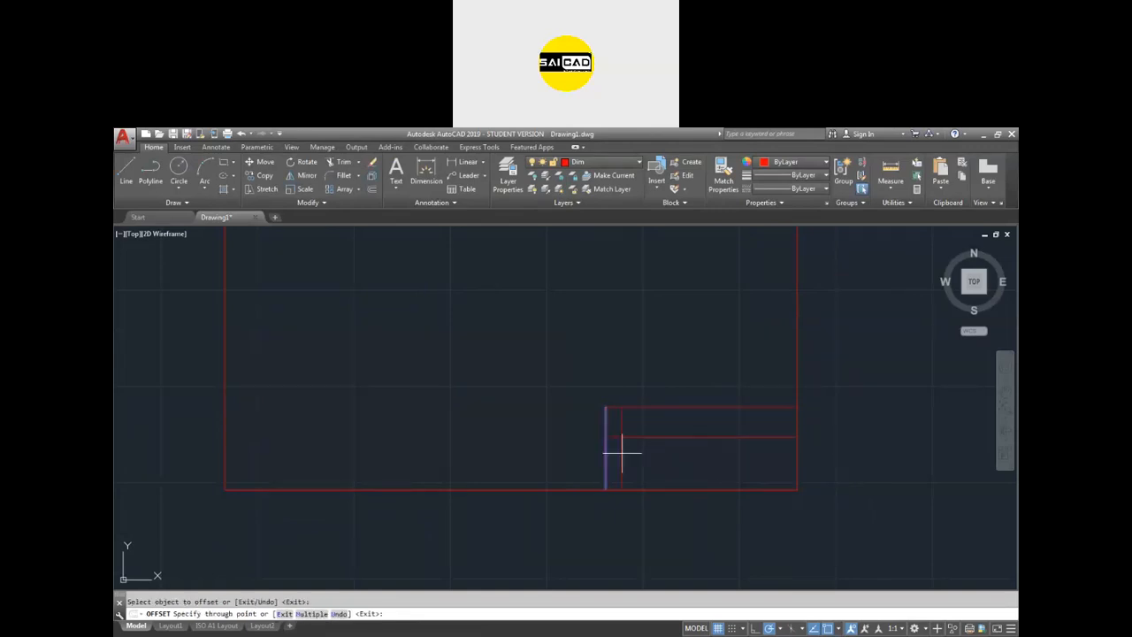
{"action": "left_click", "coordinate": [685, 457]}
{"action": "key", "text": "Escape"}
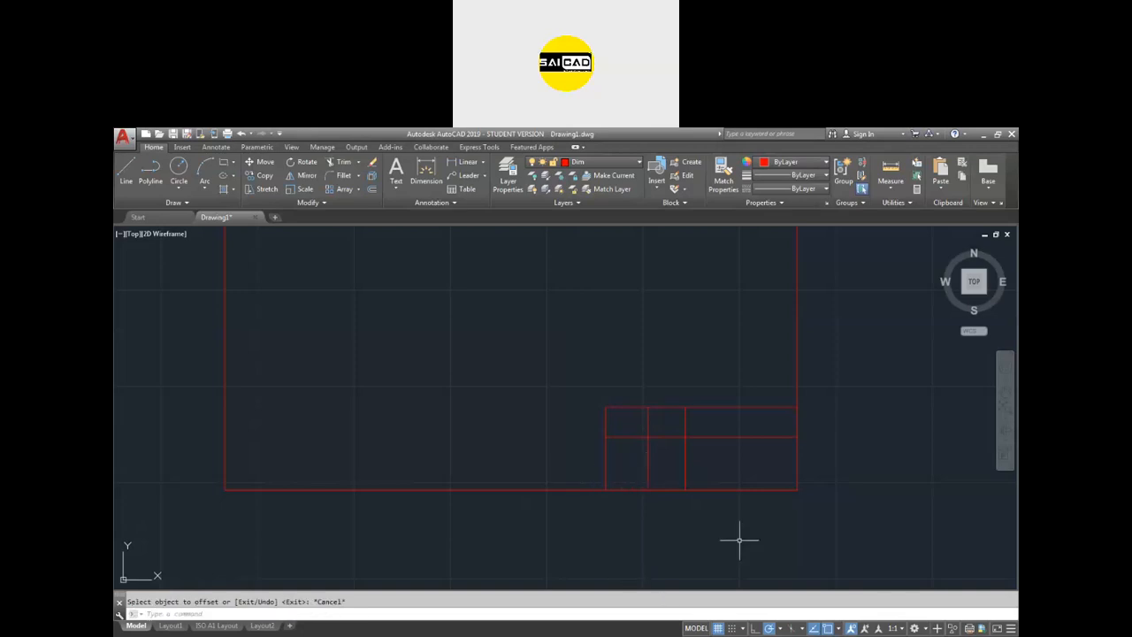
Step: Add the multiline text "Scale" in the upper-left cell of the title area
{"action": "scroll", "coordinate": [653, 449], "scroll_direction": "up", "scroll_amount": 3}
{"action": "scroll", "coordinate": [653, 449], "scroll_direction": "down", "scroll_amount": 3}
{"action": "type", "text": "mt"}
{"action": "key", "text": "Return"}
{"action": "scroll", "coordinate": [619, 417], "scroll_direction": "up", "scroll_amount": 5}
{"action": "left_click", "coordinate": [573, 391]}
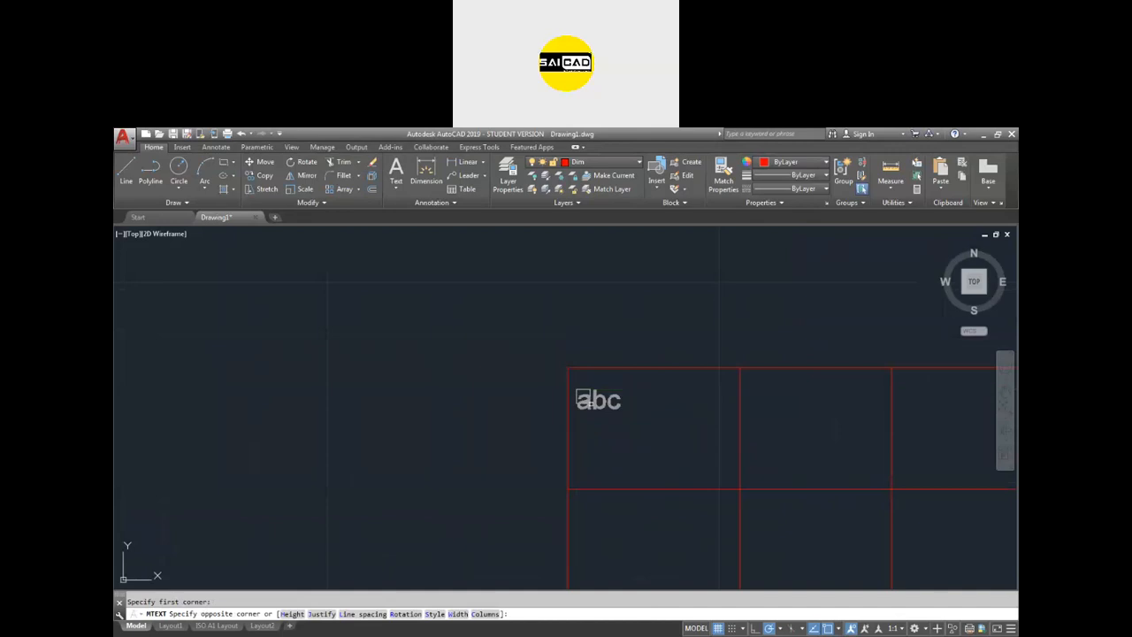
{"action": "left_click", "coordinate": [698, 457]}
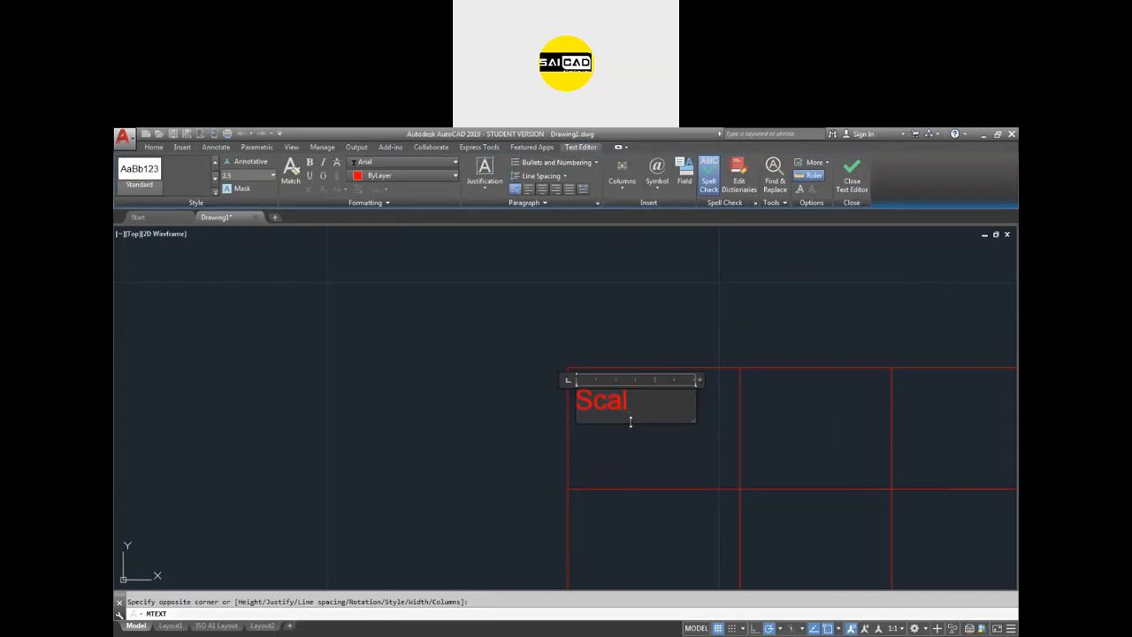
{"action": "type", "text": "Scal"}
{"action": "key", "text": "Return"}
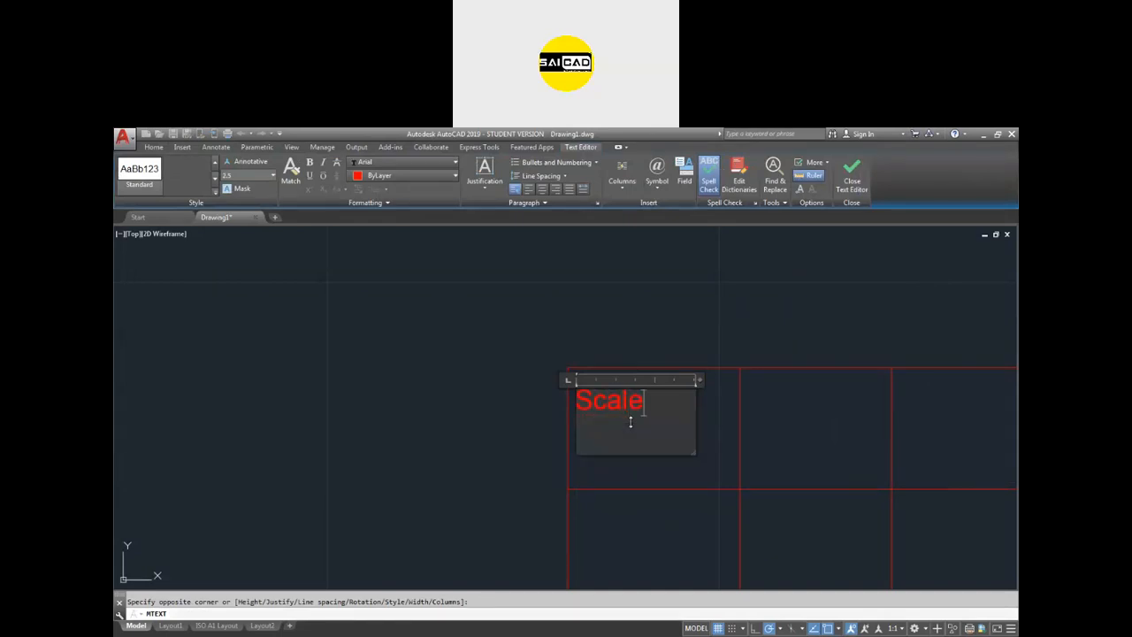
{"action": "left_click", "coordinate": [712, 442]}
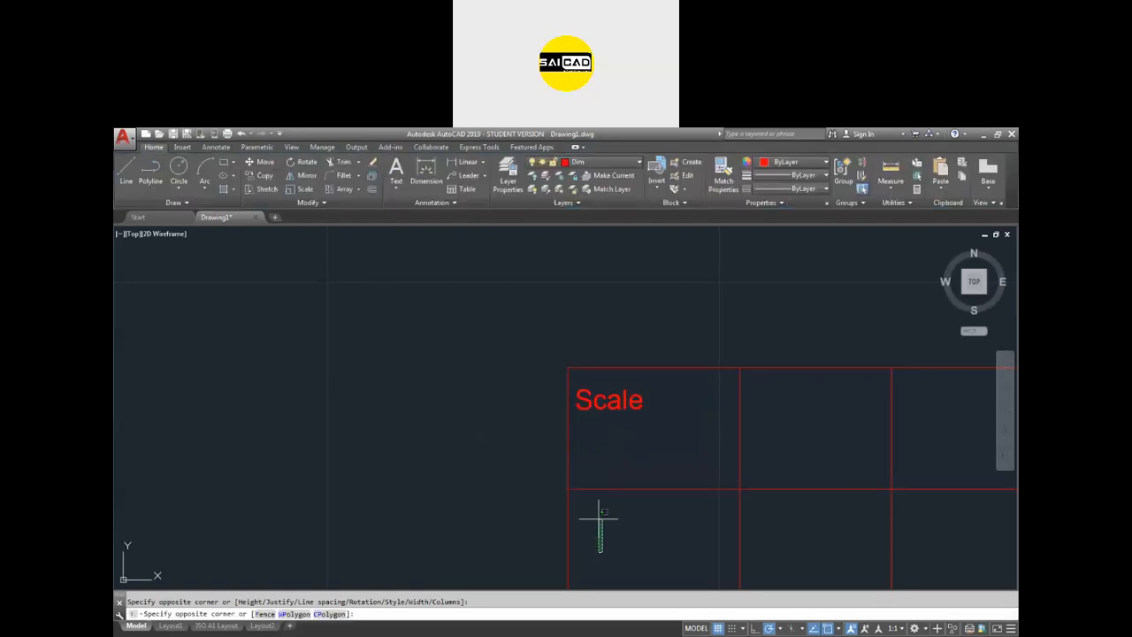
Step: Add the multiline text "Sheet No." in the cell below "Scale"
{"action": "left_click", "coordinate": [603, 550]}
{"action": "scroll", "coordinate": [622, 463], "scroll_direction": "down", "scroll_amount": 2}
{"action": "key", "text": "space"}
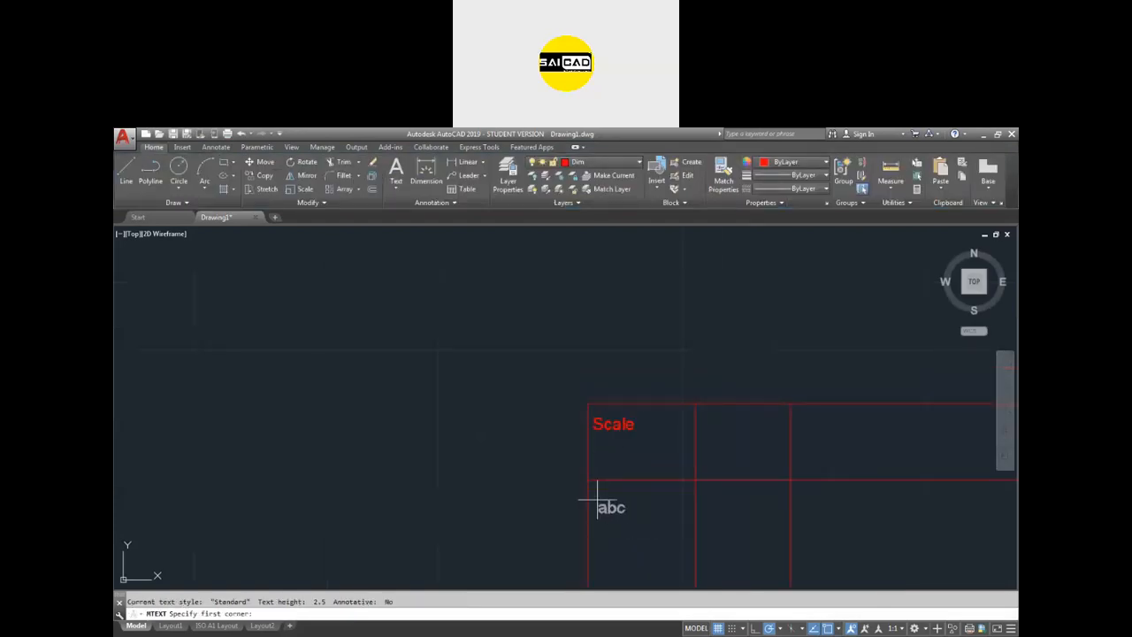
{"action": "left_click", "coordinate": [599, 500]}
{"action": "left_click", "coordinate": [664, 539]}
{"action": "type", "text": "Sheet No."}
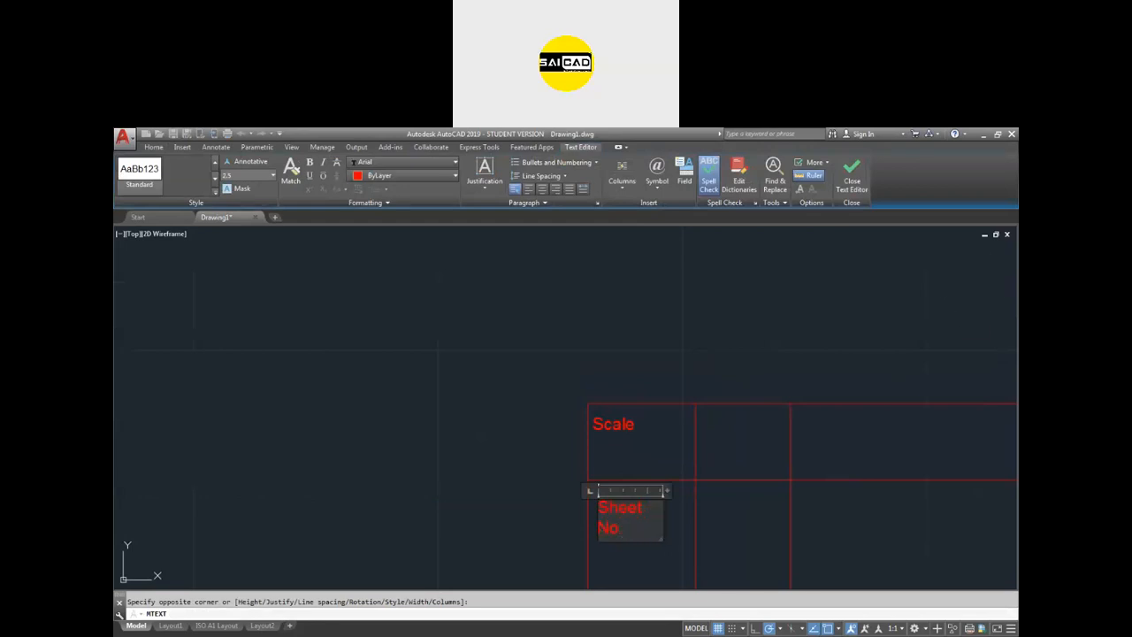
{"action": "left_click", "coordinate": [677, 539]}
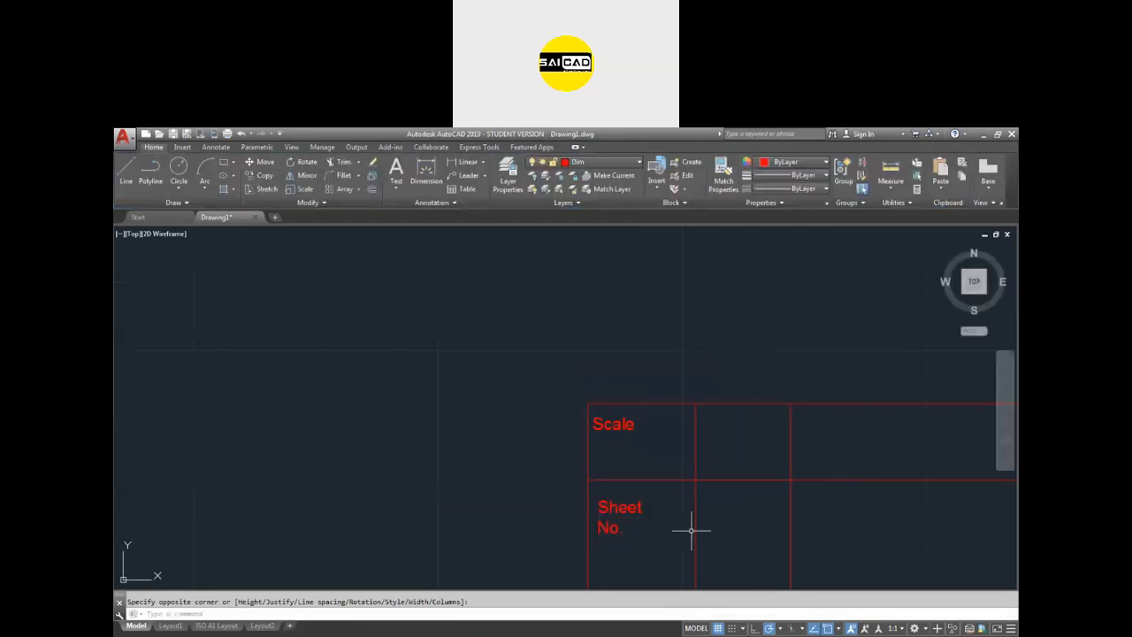
Step: Add the multiline text "Owner" in the lower-right cell of the title area
{"action": "scroll", "coordinate": [720, 508], "scroll_direction": "down", "scroll_amount": 2}
{"action": "key", "text": "Return"}
{"action": "left_click", "coordinate": [781, 502]}
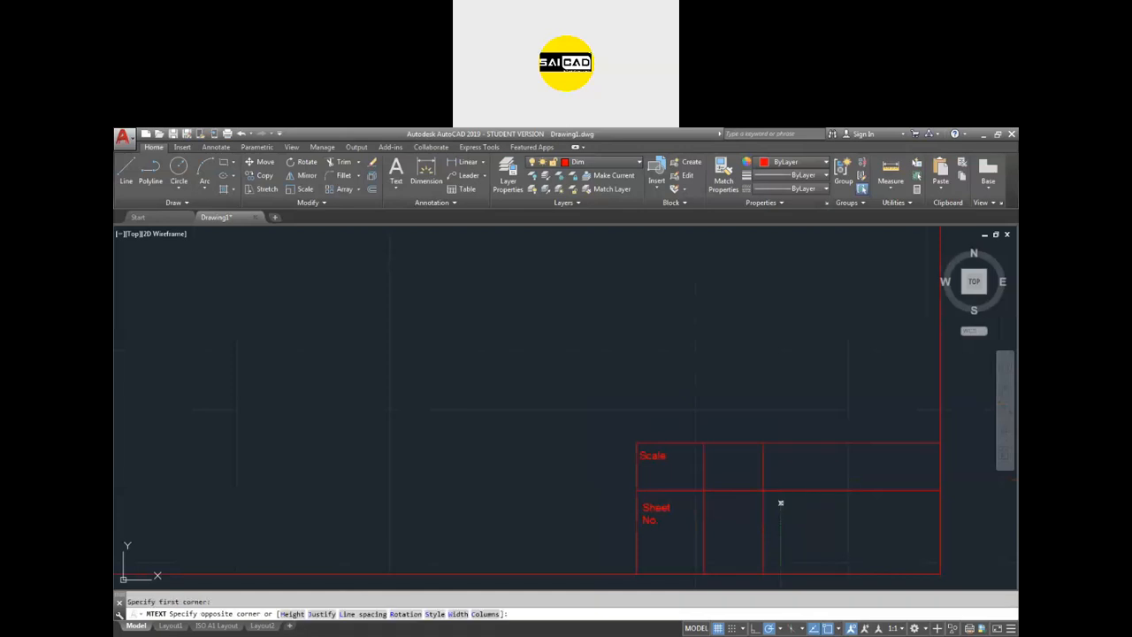
{"action": "left_click", "coordinate": [868, 538]}
{"action": "type", "text": "Drawn"}
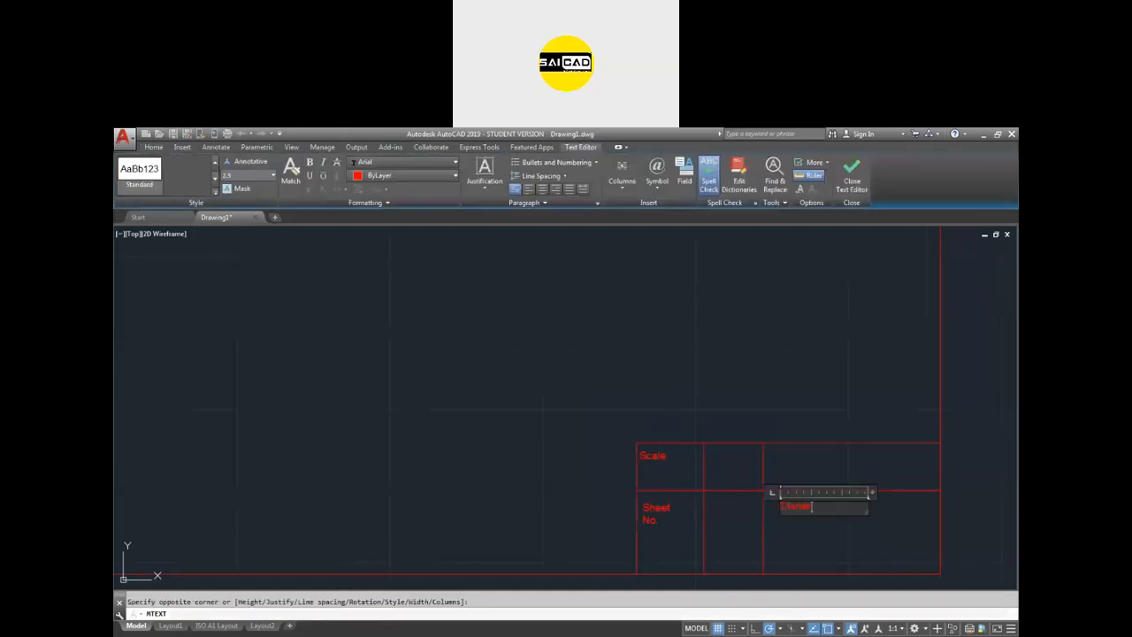
{"action": "left_click", "coordinate": [872, 534]}
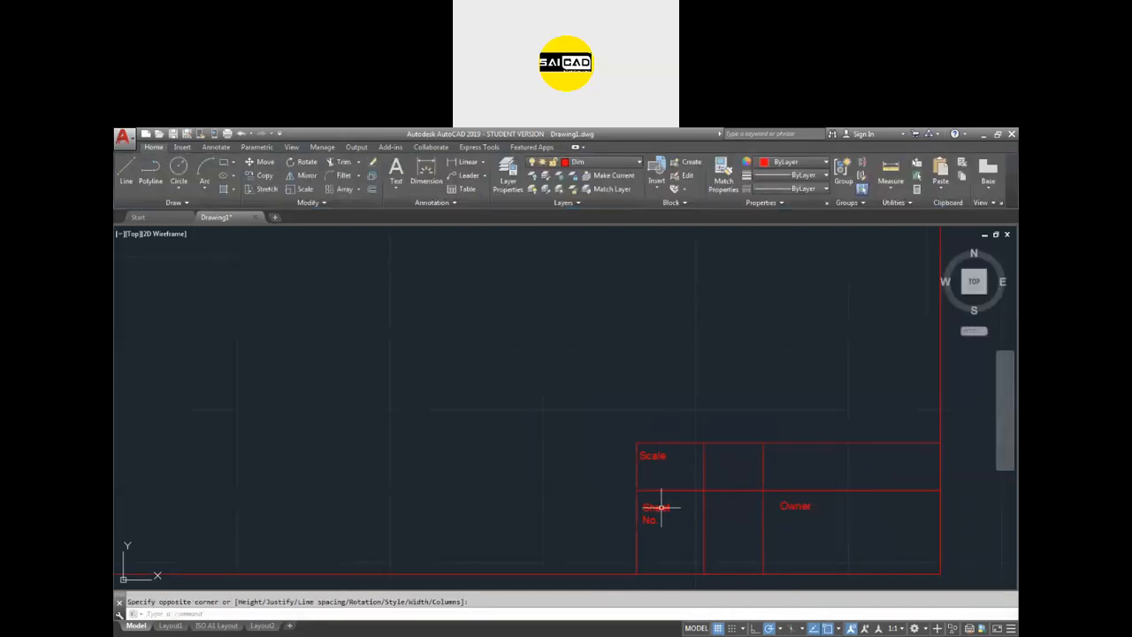
Step: Select the inserted title block around the drawings and open the ISO A1 title block definition in the Block Editor
{"action": "scroll", "coordinate": [791, 455], "scroll_direction": "down", "scroll_amount": 3}
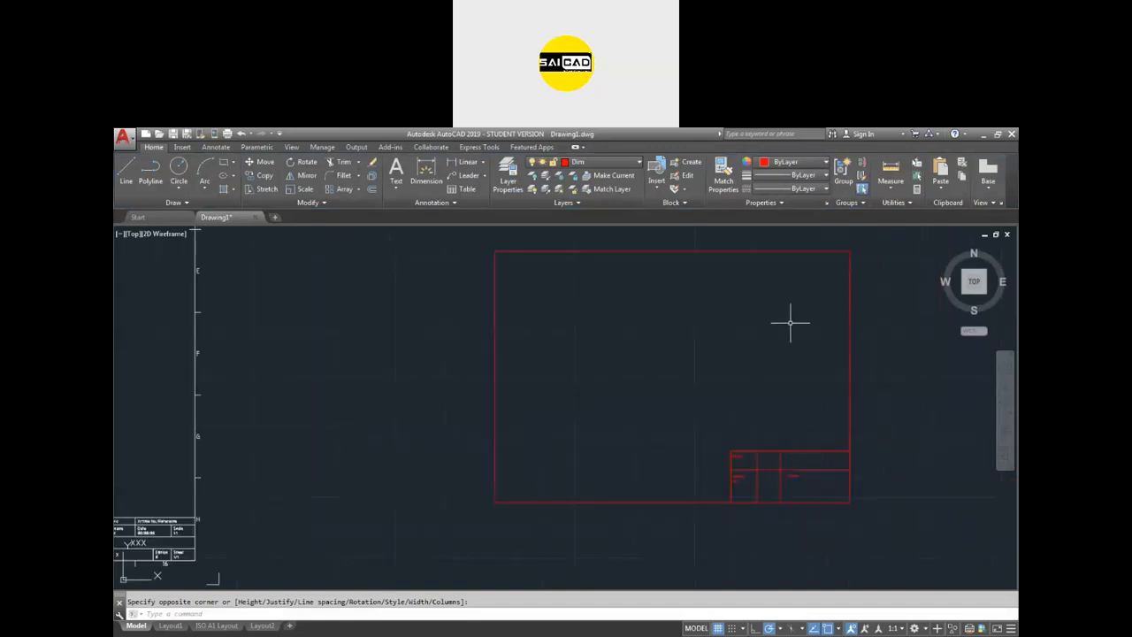
{"action": "scroll", "coordinate": [514, 424], "scroll_direction": "down", "scroll_amount": 4}
{"action": "scroll", "coordinate": [371, 408], "scroll_direction": "up", "scroll_amount": 6}
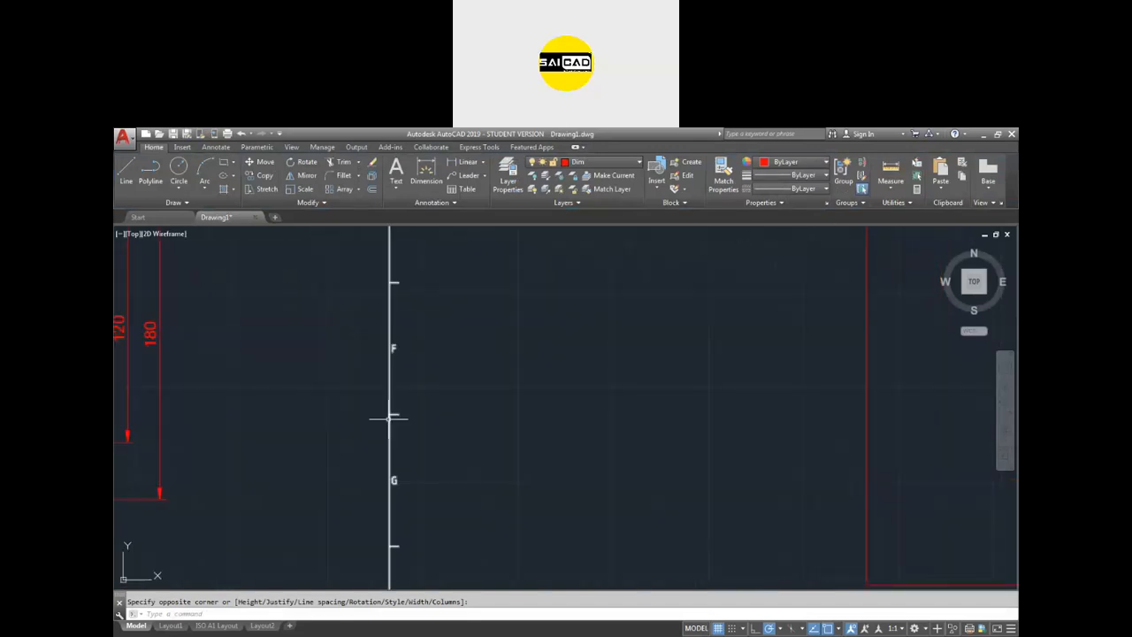
{"action": "key", "text": "Escape"}
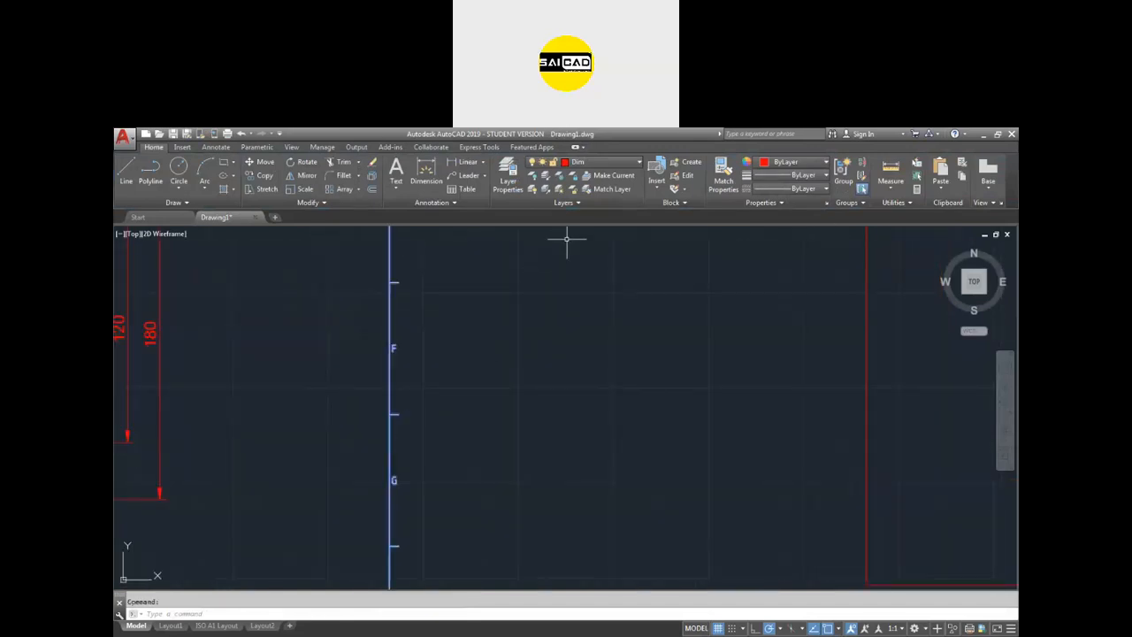
{"action": "type", "text": "be"}
{"action": "key", "text": "Return"}
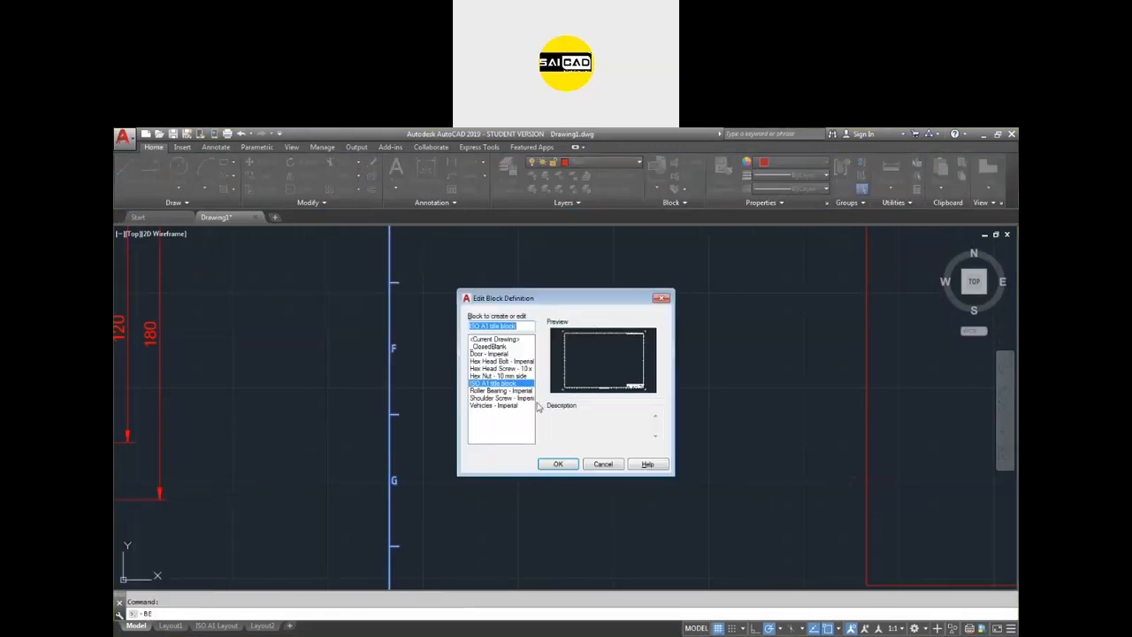
{"action": "left_click", "coordinate": [572, 467]}
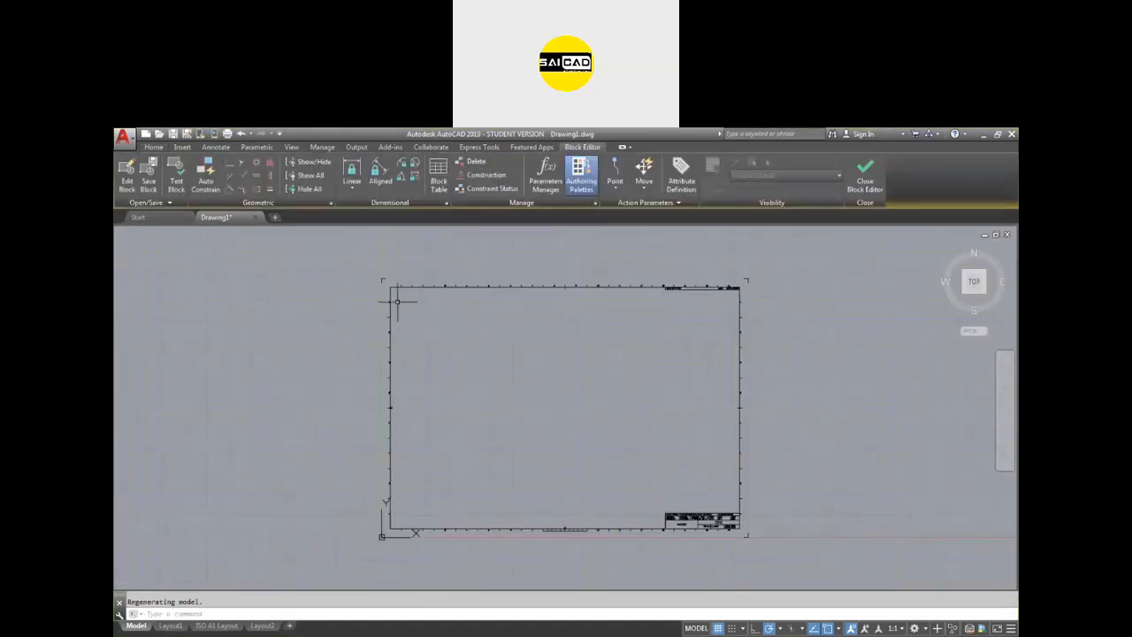
Step: Copy the entire contents of the ISO A1 title block and close the Block Editor, saving the changes to the block
{"action": "scroll", "coordinate": [387, 286], "scroll_direction": "up", "scroll_amount": 3}
{"action": "scroll", "coordinate": [384, 272], "scroll_direction": "down", "scroll_amount": 3}
{"action": "left_click", "coordinate": [363, 253]}
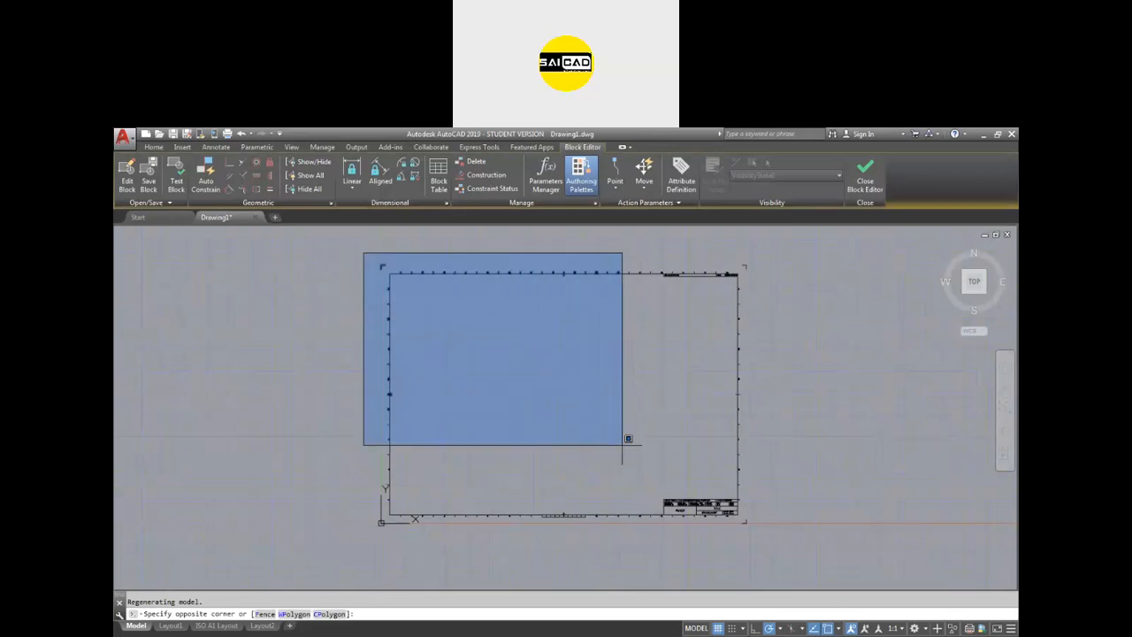
{"action": "left_click", "coordinate": [829, 562]}
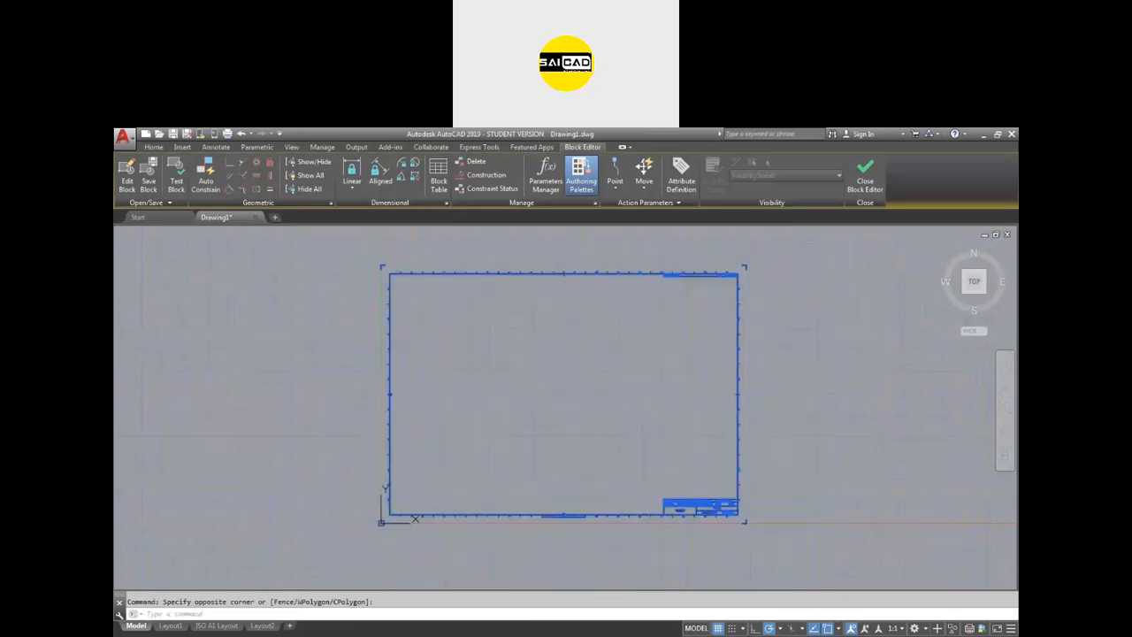
{"action": "left_click", "coordinate": [865, 177]}
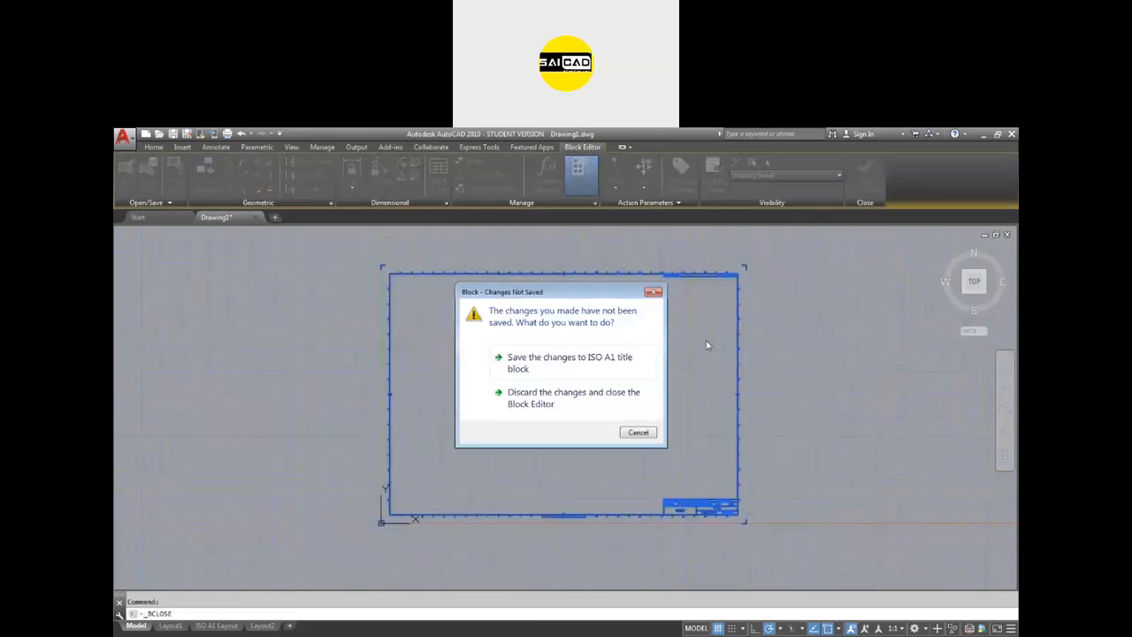
{"action": "left_click", "coordinate": [562, 360]}
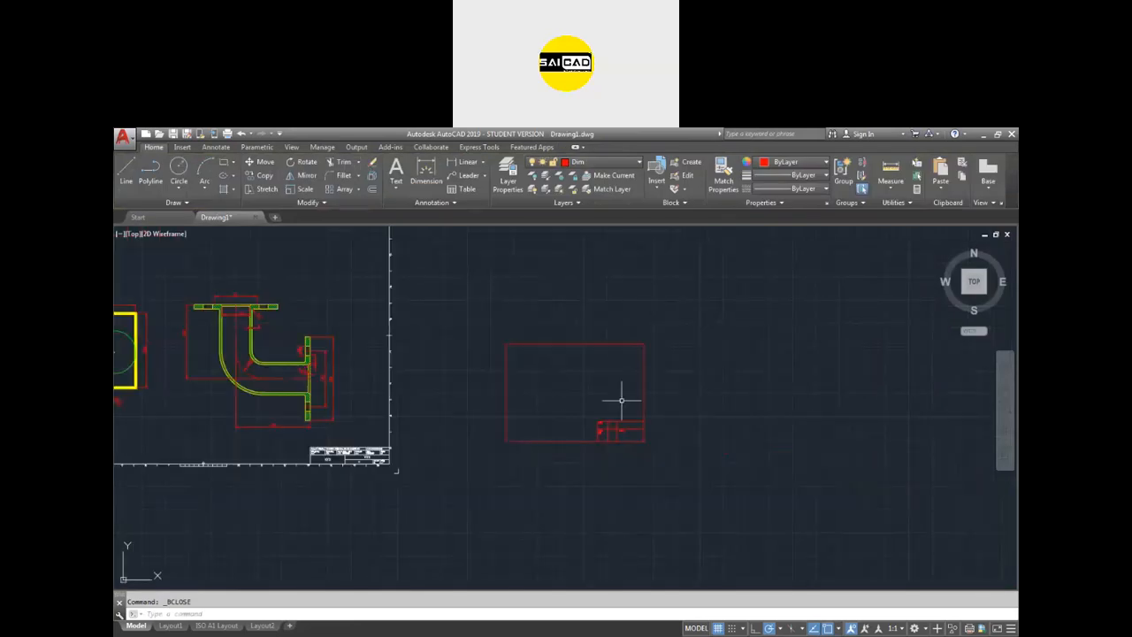
Step: Paste the copied title block geometry into the empty space to the right of the custom 297 by 210 frame
{"action": "key", "text": "ctrl+v"}
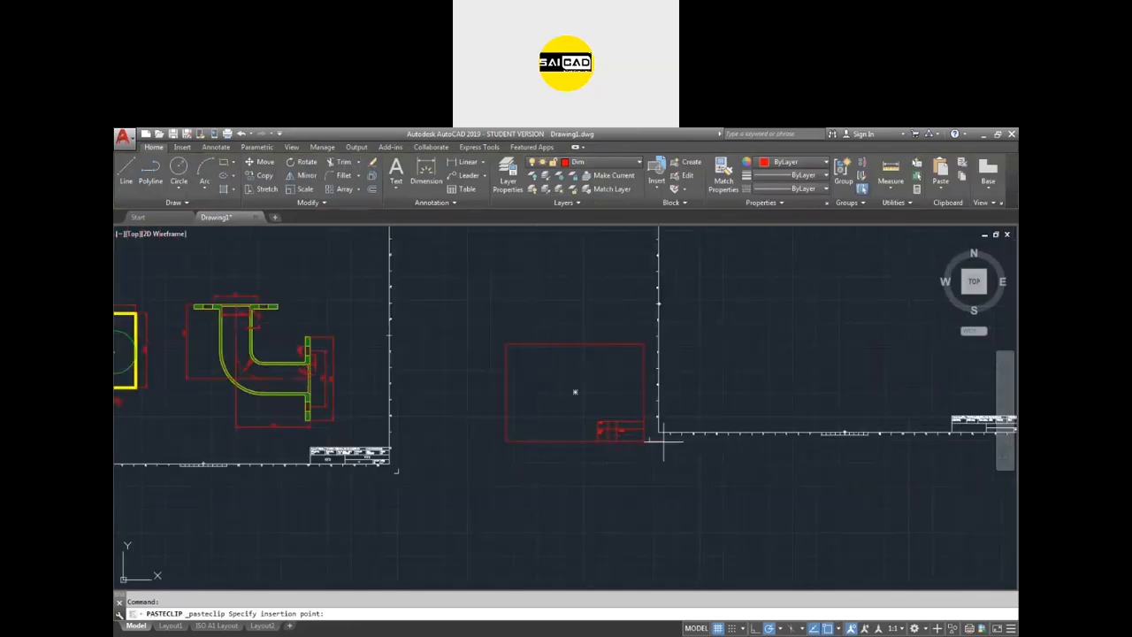
{"action": "key", "text": "Escape"}
{"action": "scroll", "coordinate": [654, 455], "scroll_direction": "down", "scroll_amount": 4}
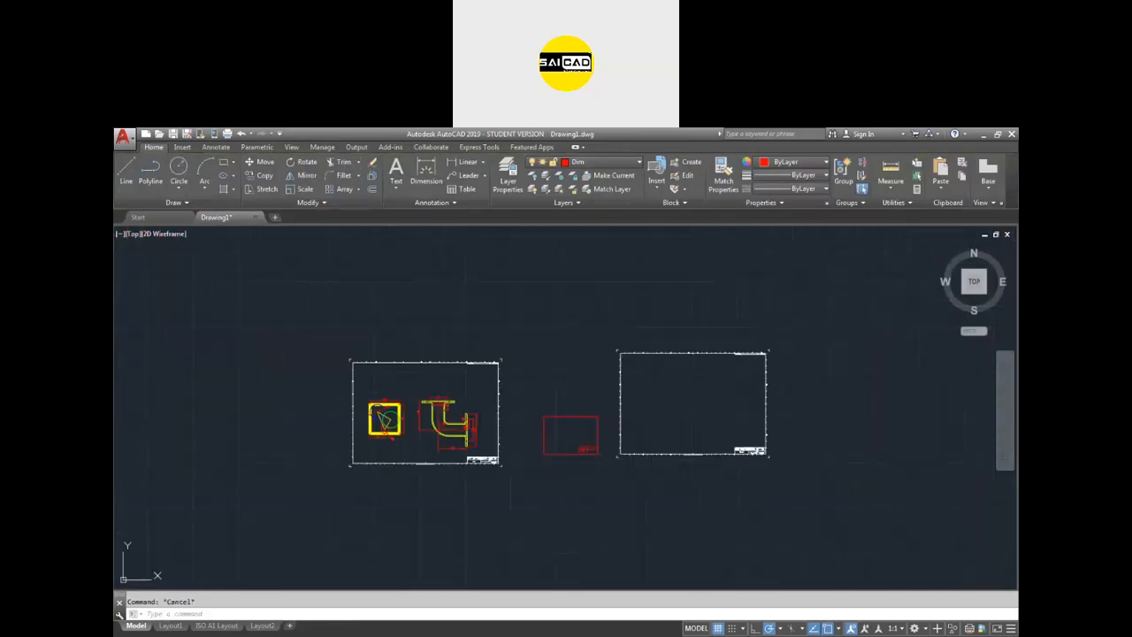
{"action": "left_click", "coordinate": [788, 495]}
{"action": "left_click", "coordinate": [614, 336]}
{"action": "type", "text": "sc"}
{"action": "key", "text": "Return"}
{"action": "scroll", "coordinate": [622, 438], "scroll_direction": "up", "scroll_amount": 6}
{"action": "scroll", "coordinate": [625, 454], "scroll_direction": "down", "scroll_amount": 4}
{"action": "key", "text": "Escape"}
{"action": "left_click", "coordinate": [769, 456]}
{"action": "scroll", "coordinate": [849, 482], "scroll_direction": "up", "scroll_amount": 6}
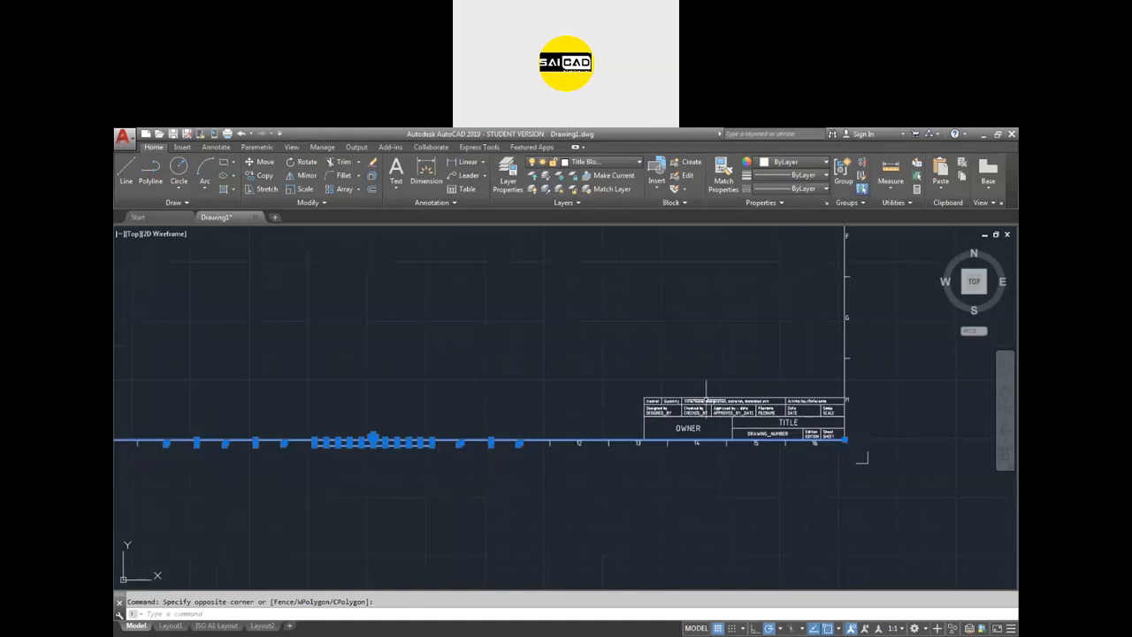
{"action": "key", "text": "Escape"}
Step: Move the pasted title table with its attribute fields out of its frame to the empty space beyond the lower-right corner
{"action": "left_click", "coordinate": [607, 373]}
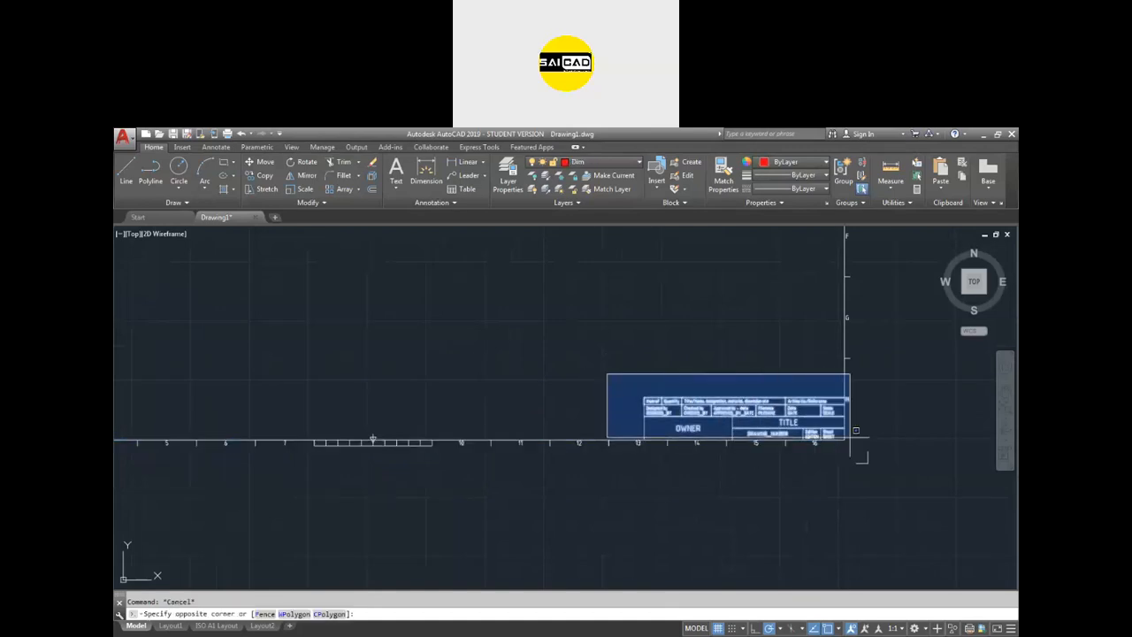
{"action": "left_click", "coordinate": [852, 439]}
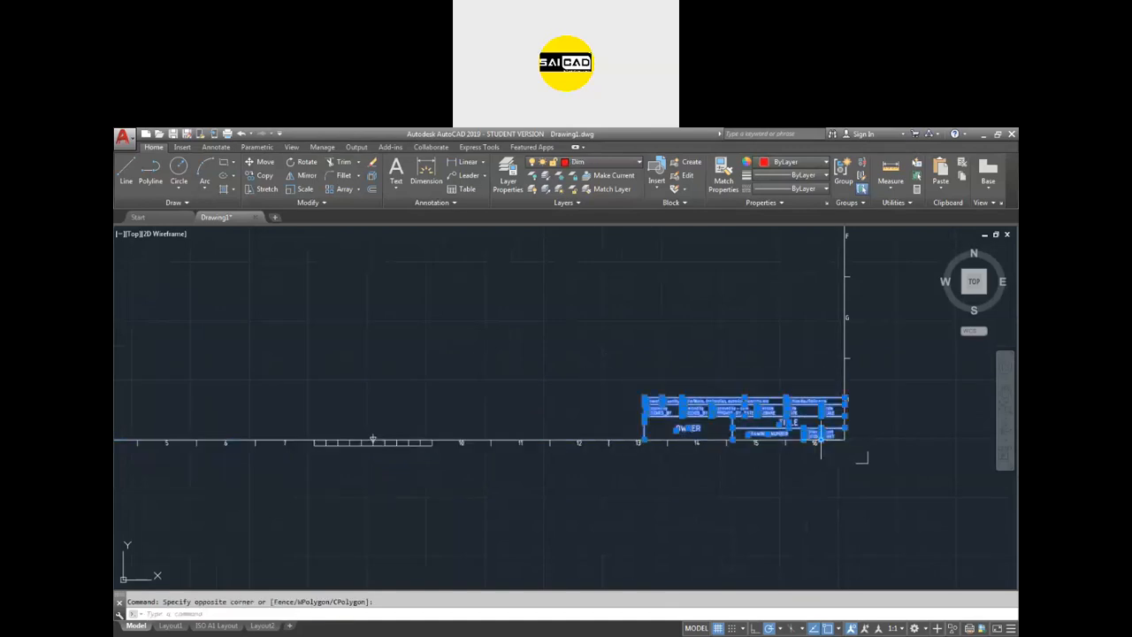
{"action": "scroll", "coordinate": [824, 445], "scroll_direction": "up", "scroll_amount": 6}
{"action": "scroll", "coordinate": [734, 407], "scroll_direction": "down", "scroll_amount": 8}
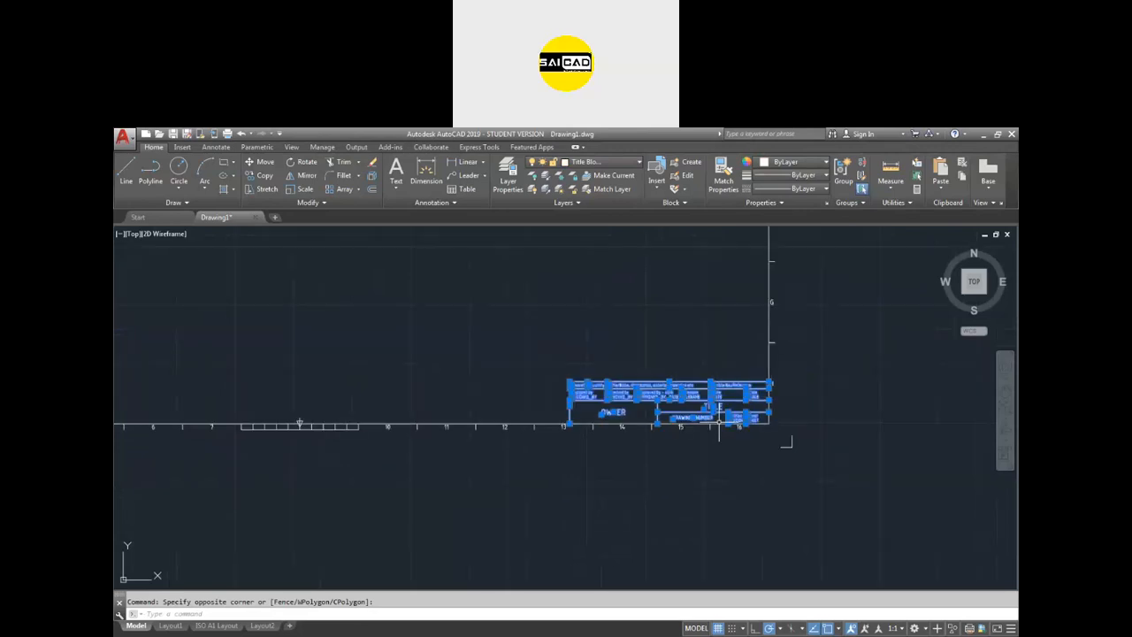
{"action": "type", "text": "m"}
{"action": "key", "text": "Return"}
{"action": "left_click", "coordinate": [664, 357]}
{"action": "left_click", "coordinate": [951, 510]}
Step: Scale the pasted frame by reference from its lower-left corner, using its bottom edge as reference length, to match the custom 297 by 210 frame's width
{"action": "scroll", "coordinate": [860, 428], "scroll_direction": "down", "scroll_amount": 5}
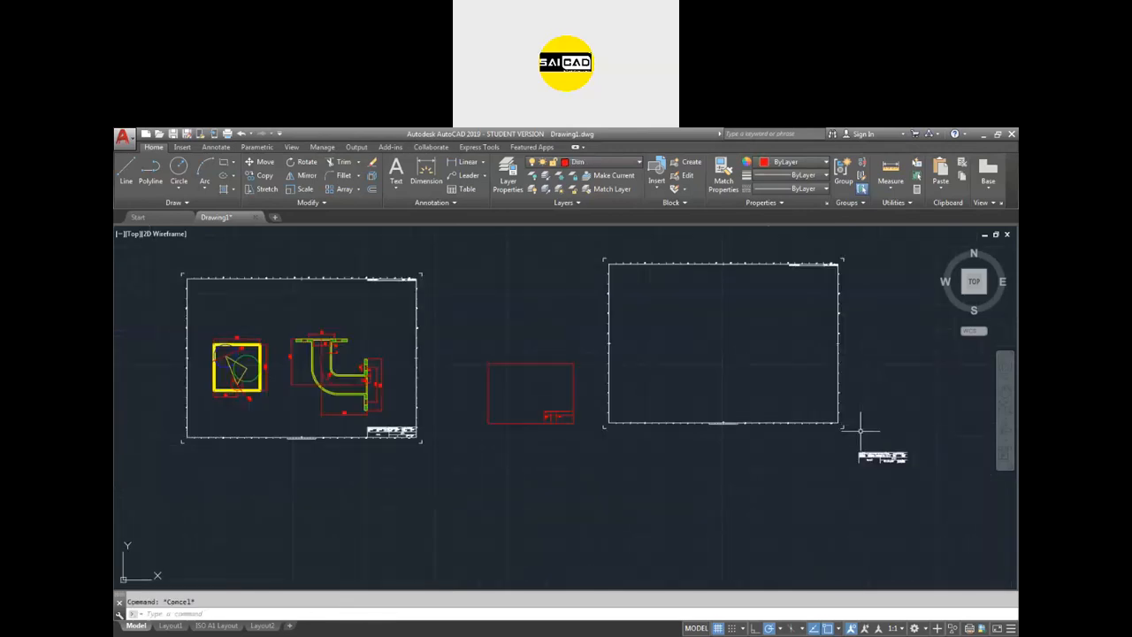
{"action": "left_click", "coordinate": [861, 433]}
{"action": "left_click", "coordinate": [596, 245]}
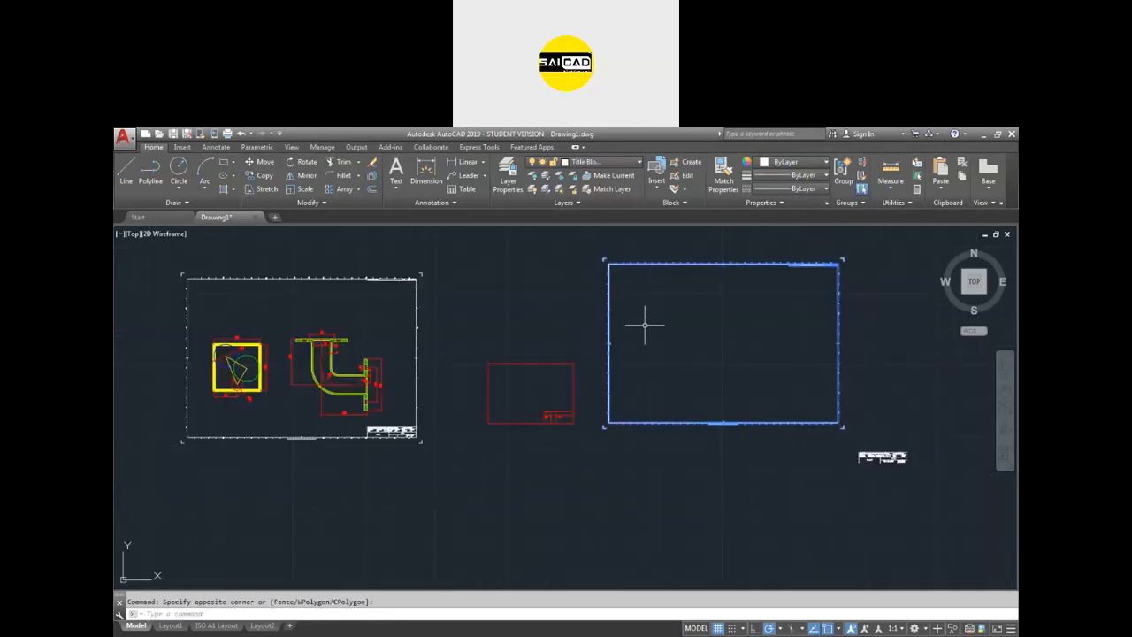
{"action": "type", "text": "sc"}
{"action": "key", "text": "Return"}
{"action": "scroll", "coordinate": [649, 407], "scroll_direction": "up", "scroll_amount": 4}
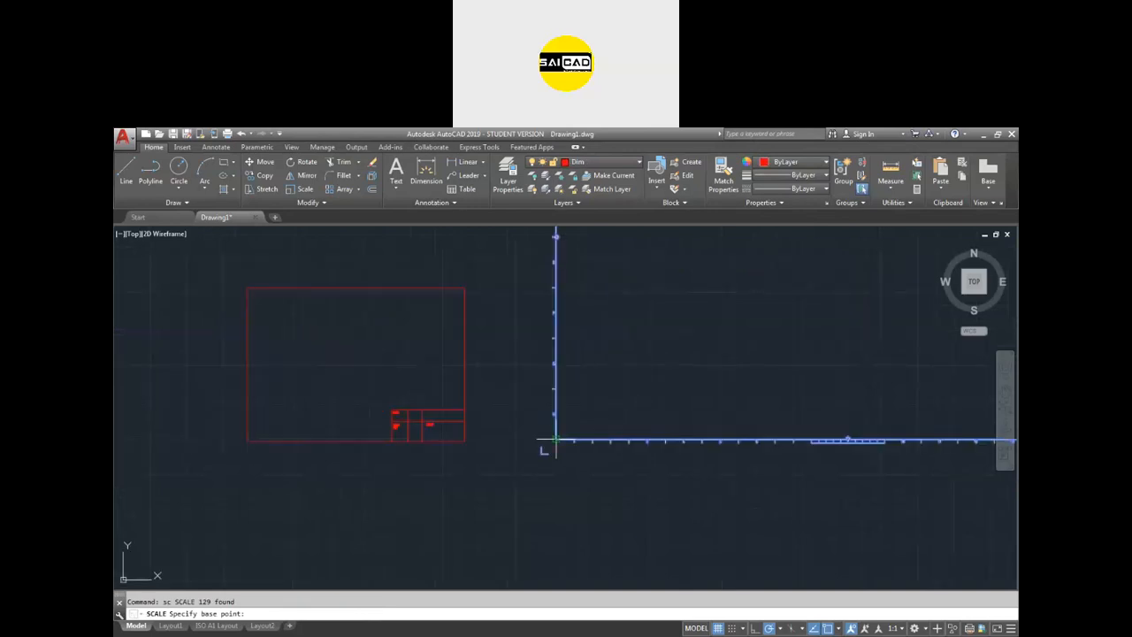
{"action": "left_click", "coordinate": [608, 431]}
{"action": "scroll", "coordinate": [604, 436], "scroll_direction": "down", "scroll_amount": 5}
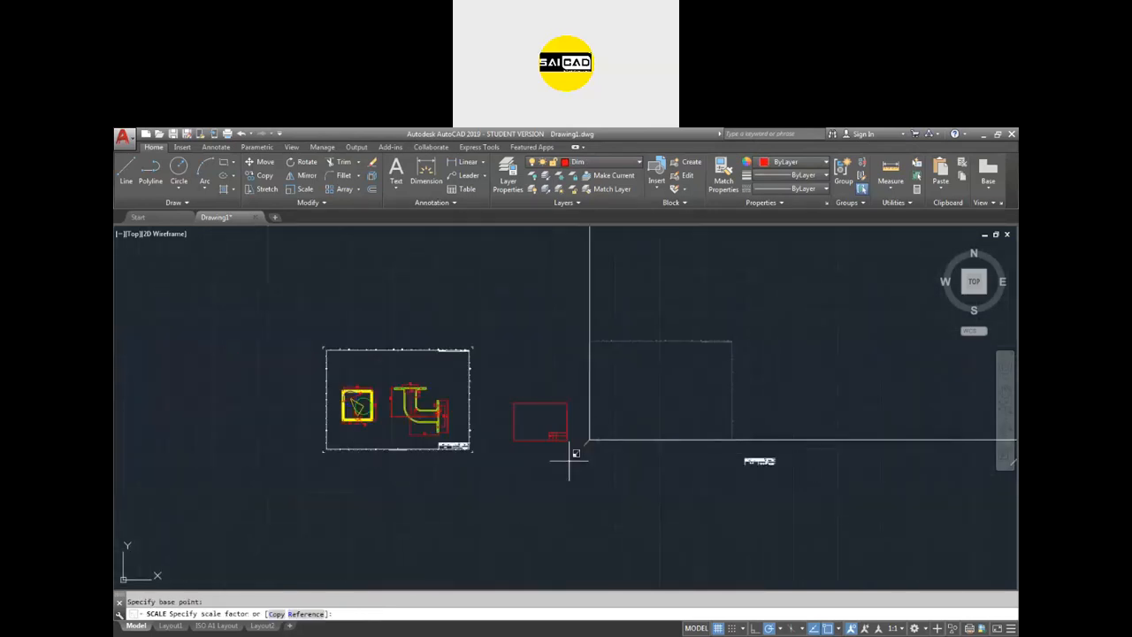
{"action": "type", "text": "r"}
{"action": "key", "text": "Return"}
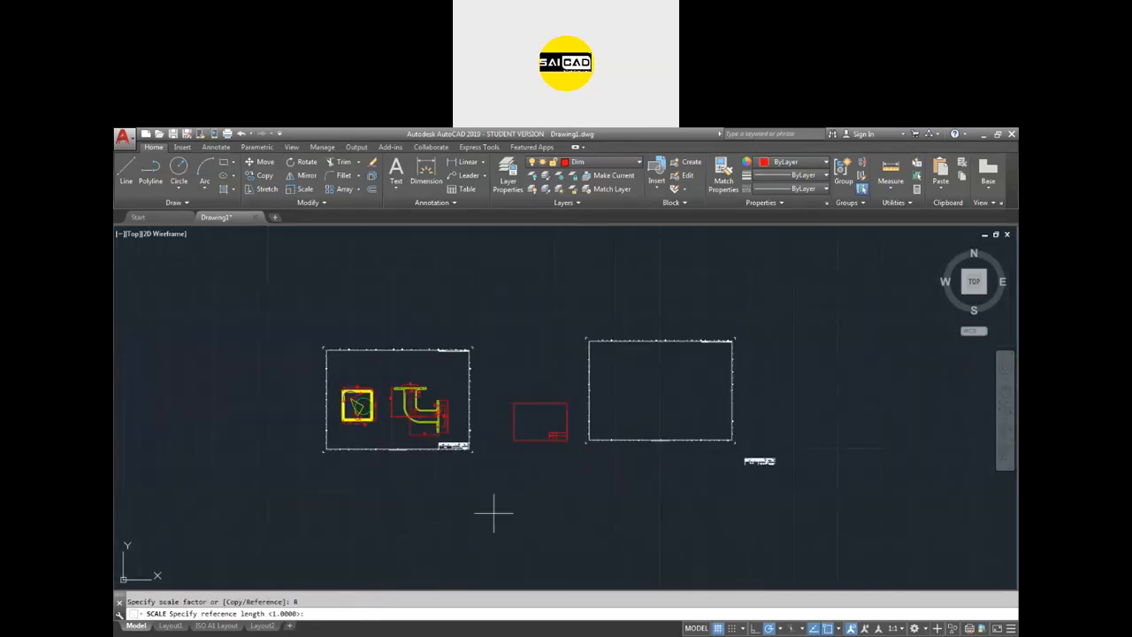
{"action": "scroll", "coordinate": [588, 440], "scroll_direction": "up", "scroll_amount": 4}
{"action": "left_click", "coordinate": [589, 440]}
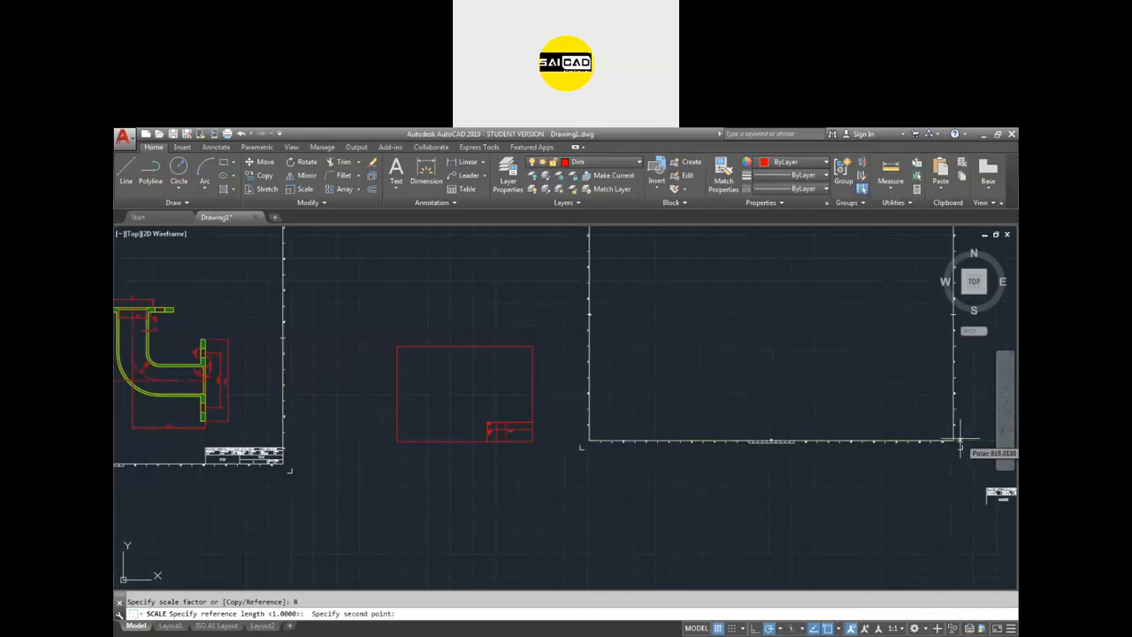
{"action": "left_click", "coordinate": [955, 441]}
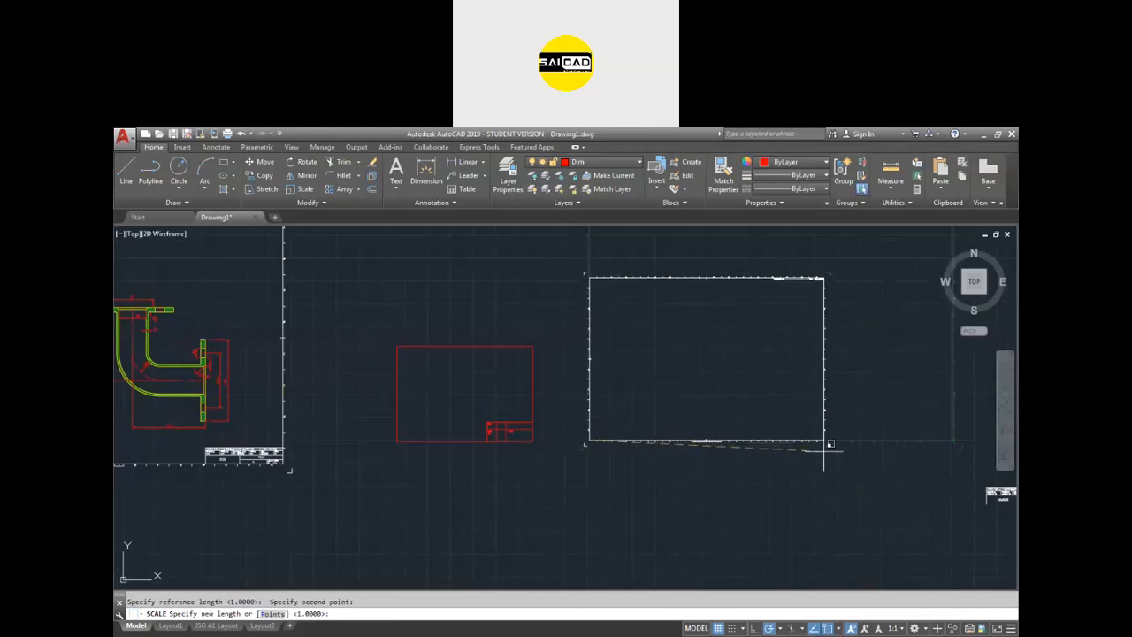
{"action": "key", "text": "Return"}
{"action": "key", "text": "Escape"}
Step: Compare the scaled frame's size with the custom 297 by 210 frame beside it
{"action": "left_click", "coordinate": [529, 354]}
{"action": "scroll", "coordinate": [518, 404], "scroll_direction": "up", "scroll_amount": 4}
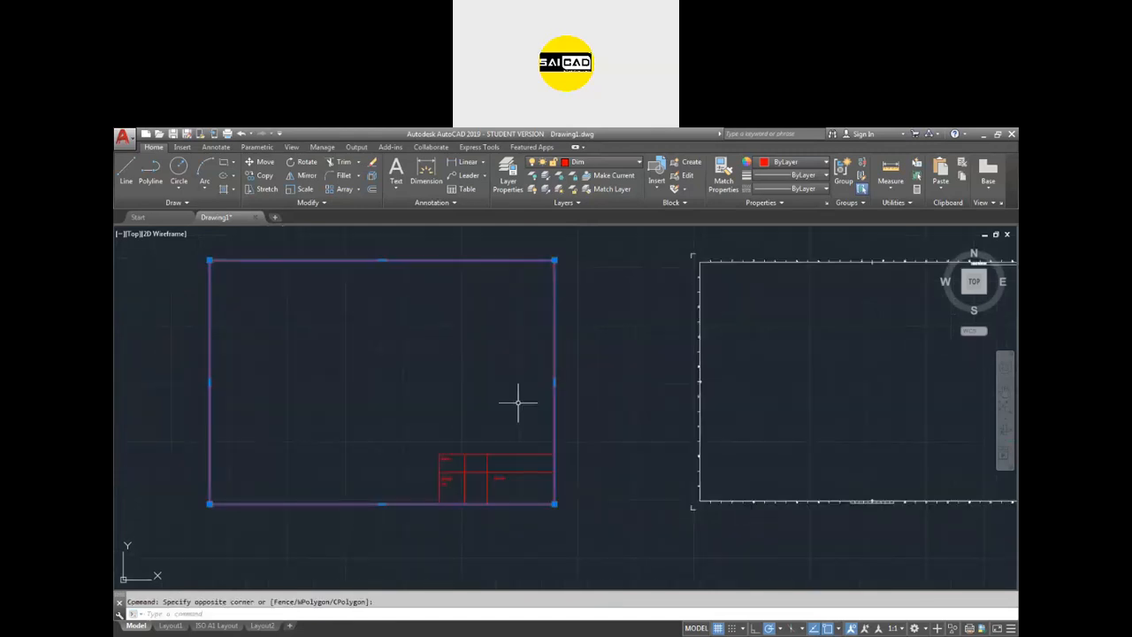
{"action": "scroll", "coordinate": [517, 404], "scroll_direction": "down", "scroll_amount": 2}
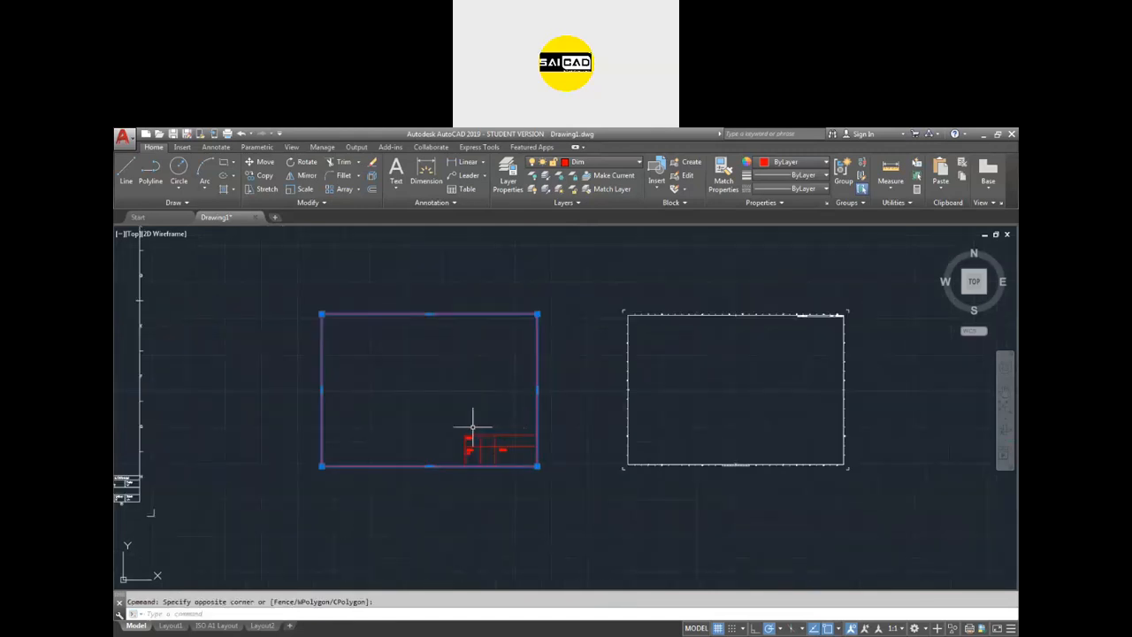
{"action": "key", "text": "Escape"}
{"action": "left_click", "coordinate": [531, 305]}
{"action": "left_click", "coordinate": [470, 354]}
{"action": "key", "text": "Escape"}
{"action": "scroll", "coordinate": [520, 413], "scroll_direction": "down", "scroll_amount": 2}
{"action": "scroll", "coordinate": [710, 480], "scroll_direction": "down", "scroll_amount": 4}
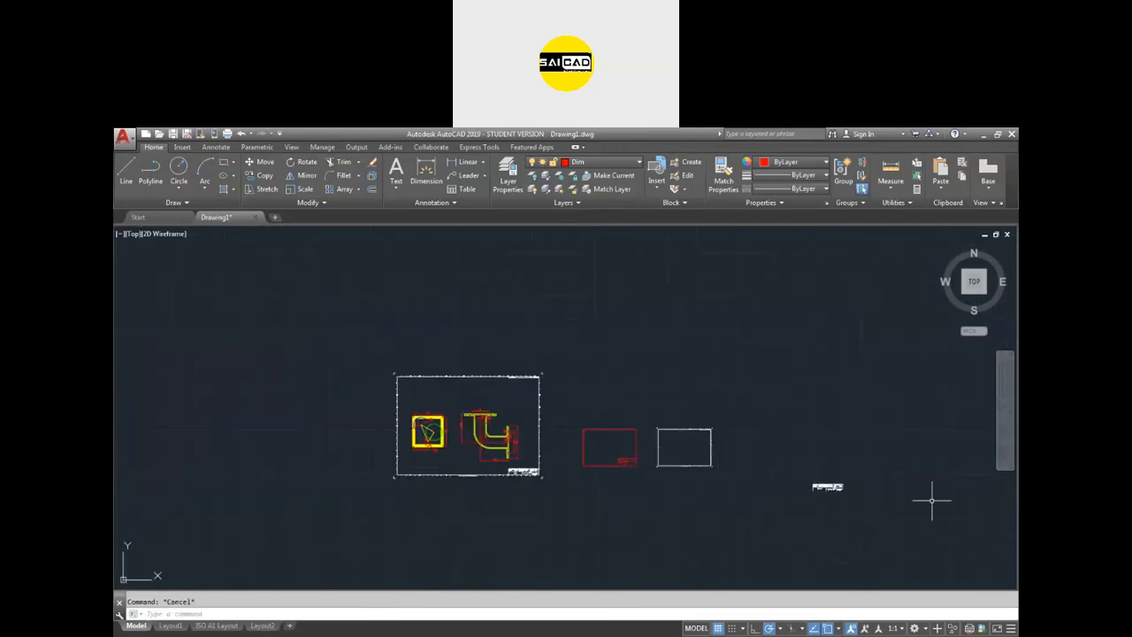
Step: Move the title table by its lower-right corner onto the lower-right inner corner of the scaled frame
{"action": "scroll", "coordinate": [911, 501], "scroll_direction": "up", "scroll_amount": 6}
{"action": "left_click", "coordinate": [777, 390]}
{"action": "left_click", "coordinate": [509, 467]}
{"action": "type", "text": "m"}
{"action": "key", "text": "Return"}
{"action": "scroll", "coordinate": [530, 449], "scroll_direction": "up", "scroll_amount": 6}
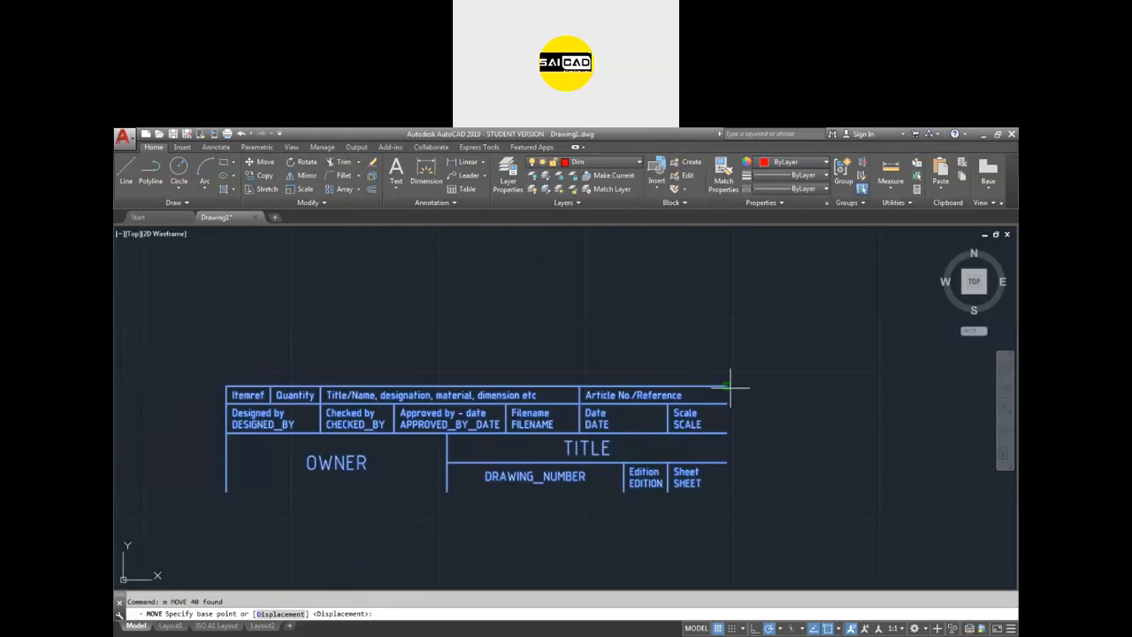
{"action": "left_click", "coordinate": [727, 492]}
{"action": "scroll", "coordinate": [602, 472], "scroll_direction": "down", "scroll_amount": 5}
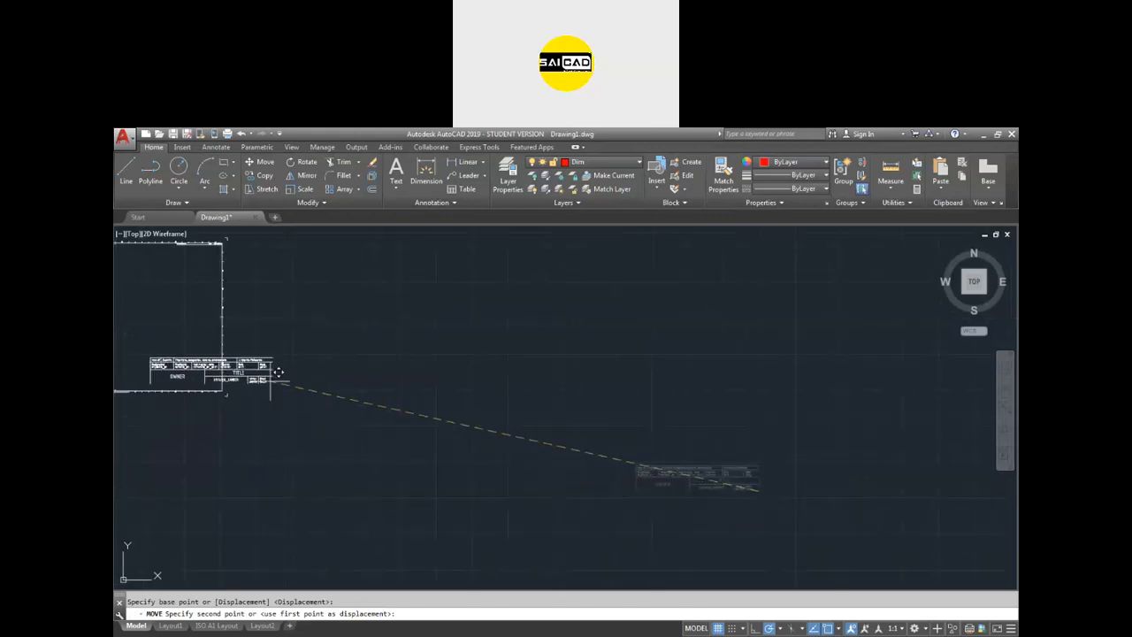
{"action": "scroll", "coordinate": [609, 379], "scroll_direction": "up", "scroll_amount": 5}
{"action": "scroll", "coordinate": [606, 391], "scroll_direction": "down", "scroll_amount": 2}
{"action": "scroll", "coordinate": [607, 452], "scroll_direction": "up", "scroll_amount": 3}
{"action": "scroll", "coordinate": [607, 452], "scroll_direction": "up", "scroll_amount": 4}
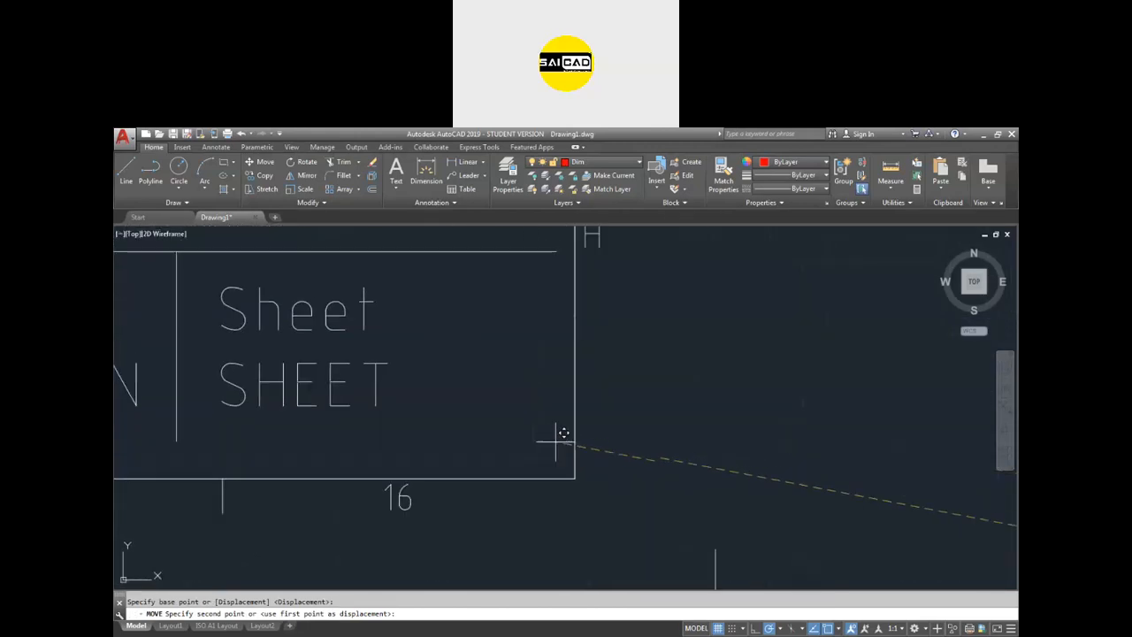
{"action": "left_click", "coordinate": [574, 476]}
{"action": "scroll", "coordinate": [764, 443], "scroll_direction": "down", "scroll_amount": 6}
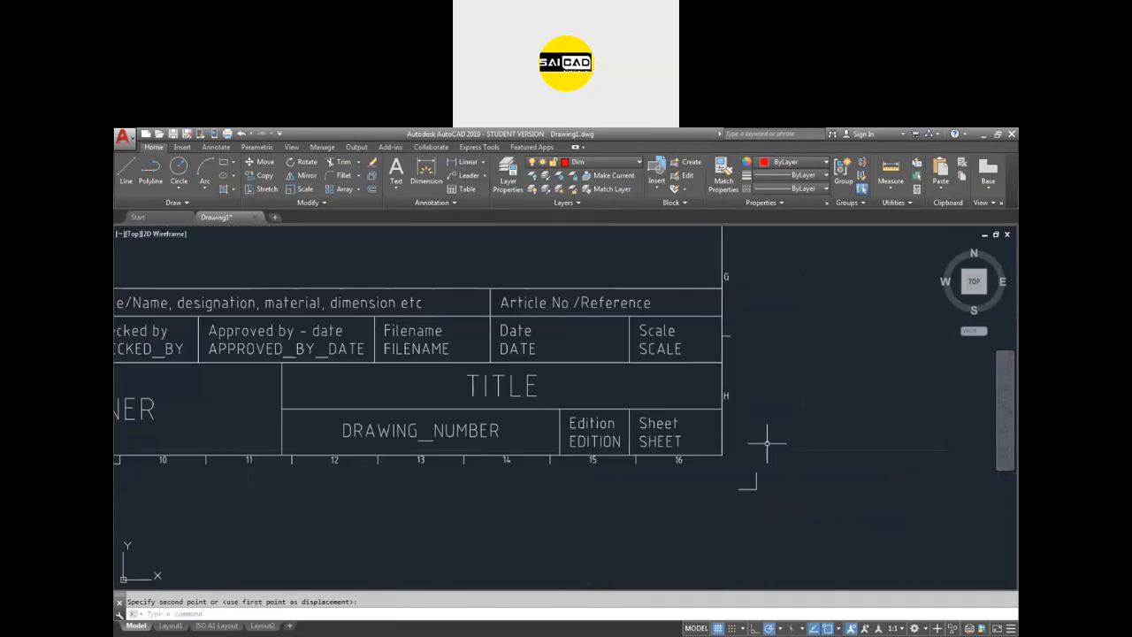
{"action": "key", "text": "Escape"}
Step: Convert the scaled frame with its title table into a block named ISO A4 Layout, using millimetres and the default base point 0,0,0
{"action": "scroll", "coordinate": [721, 398], "scroll_direction": "down", "scroll_amount": 1}
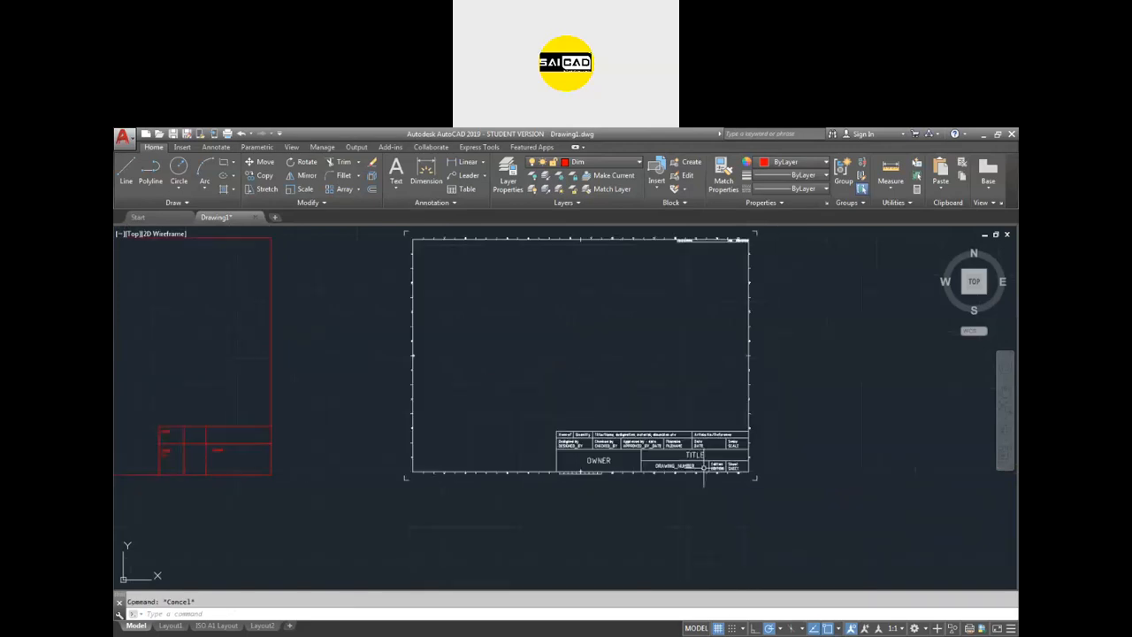
{"action": "scroll", "coordinate": [694, 460], "scroll_direction": "down", "scroll_amount": 1}
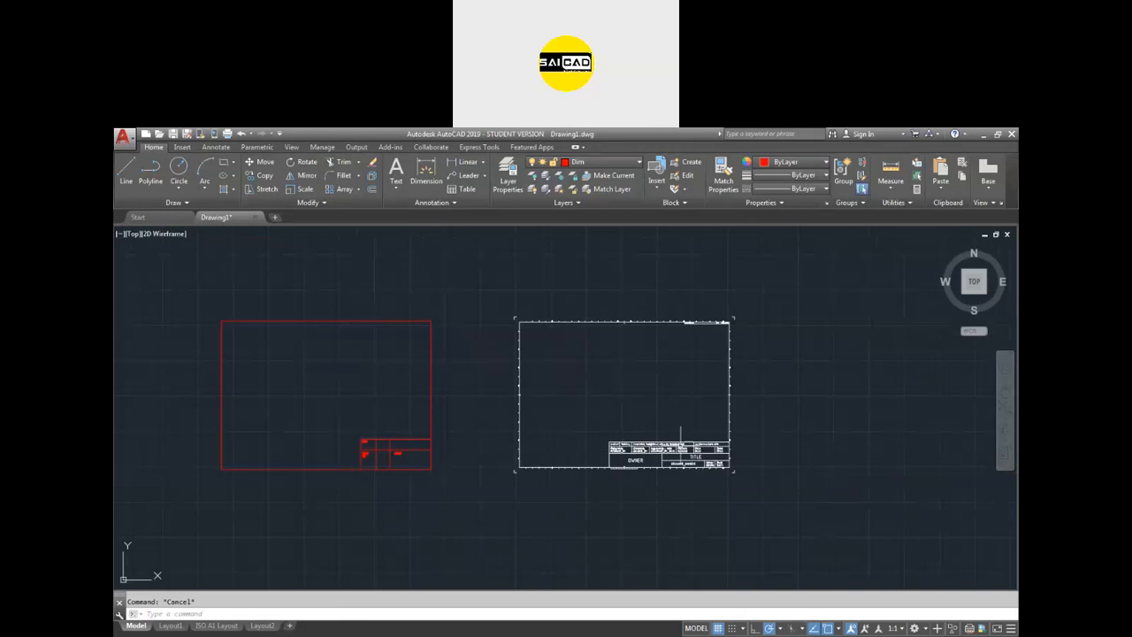
{"action": "left_click", "coordinate": [809, 505]}
{"action": "left_click", "coordinate": [498, 294]}
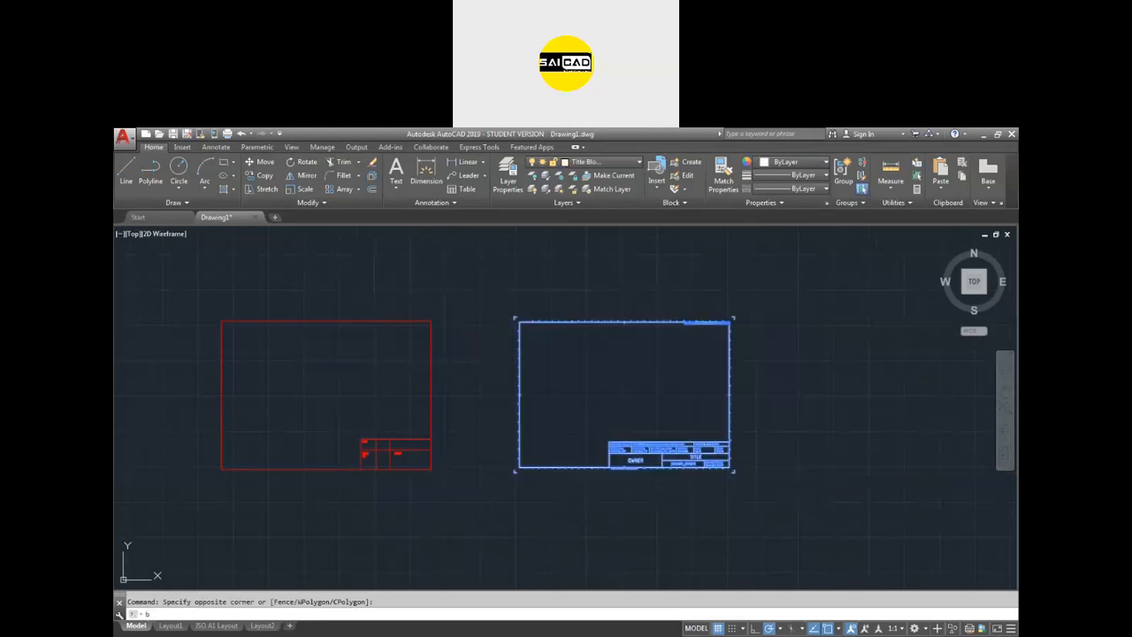
{"action": "key", "text": "Return"}
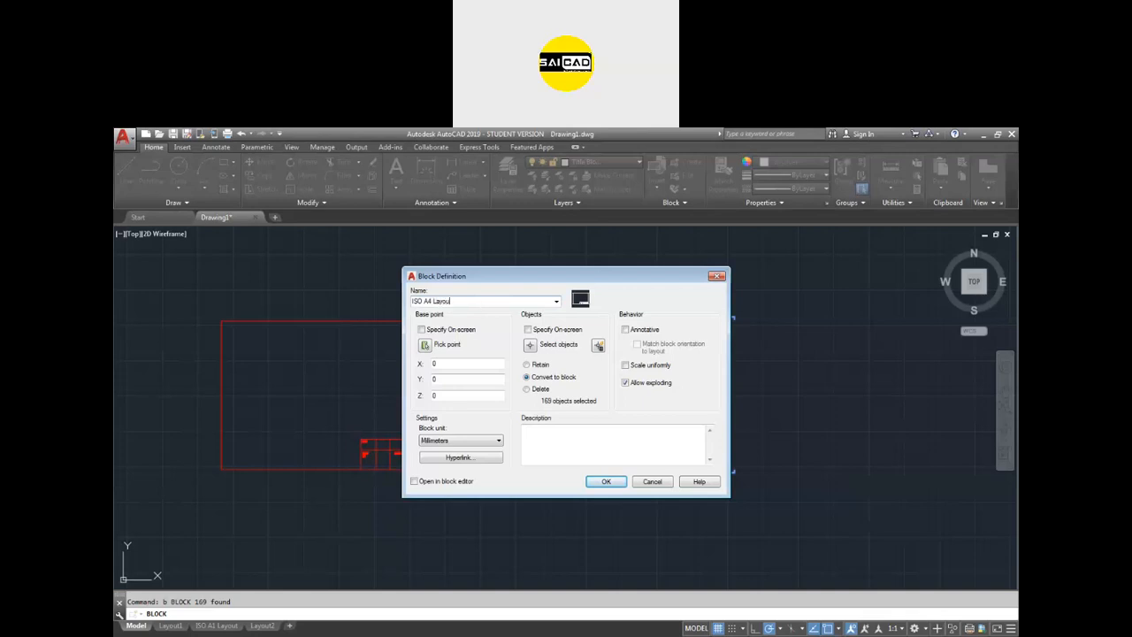
{"action": "key", "text": "Return"}
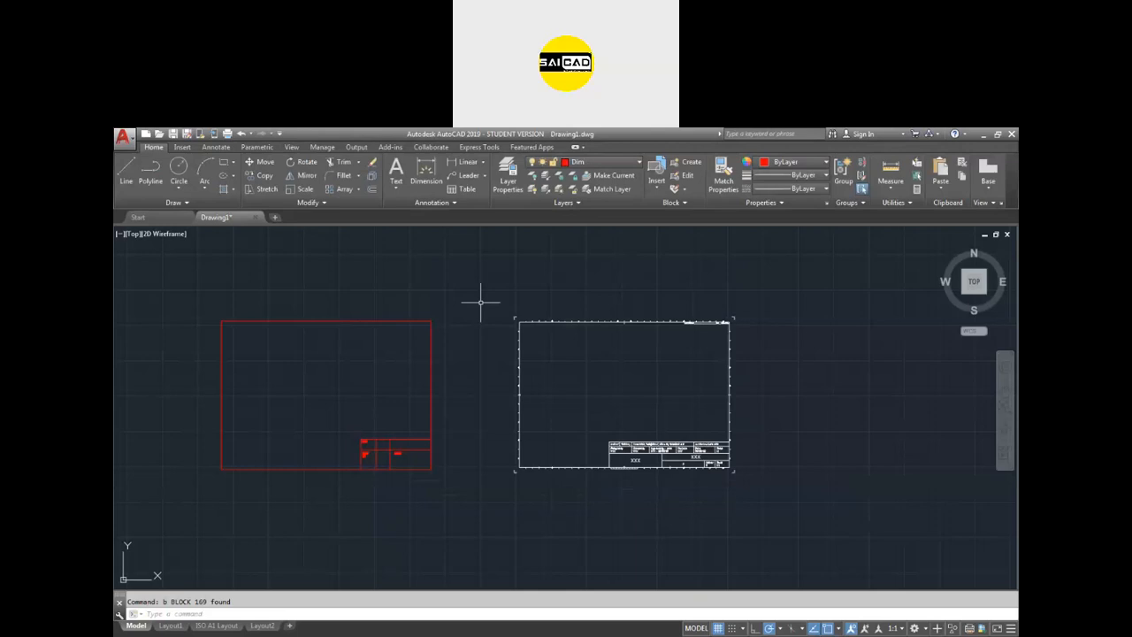
{"action": "scroll", "coordinate": [551, 366], "scroll_direction": "down", "scroll_amount": 3}
{"action": "middle_click_drag", "start_coordinate": [551, 367], "coordinate": [617, 366]}
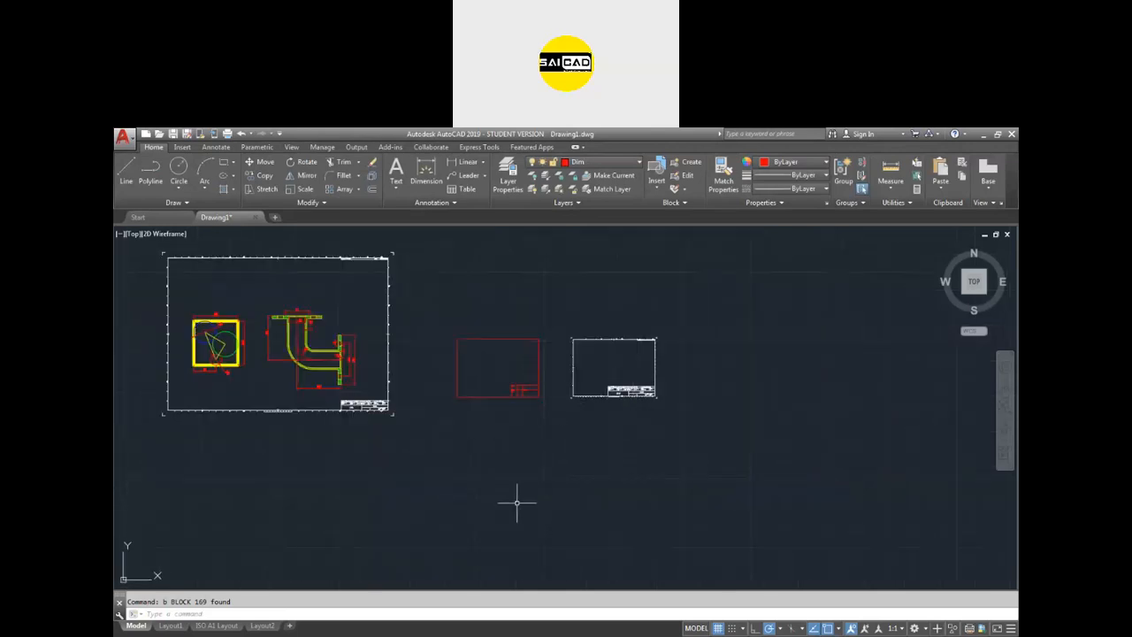
{"action": "left_click", "coordinate": [678, 393]}
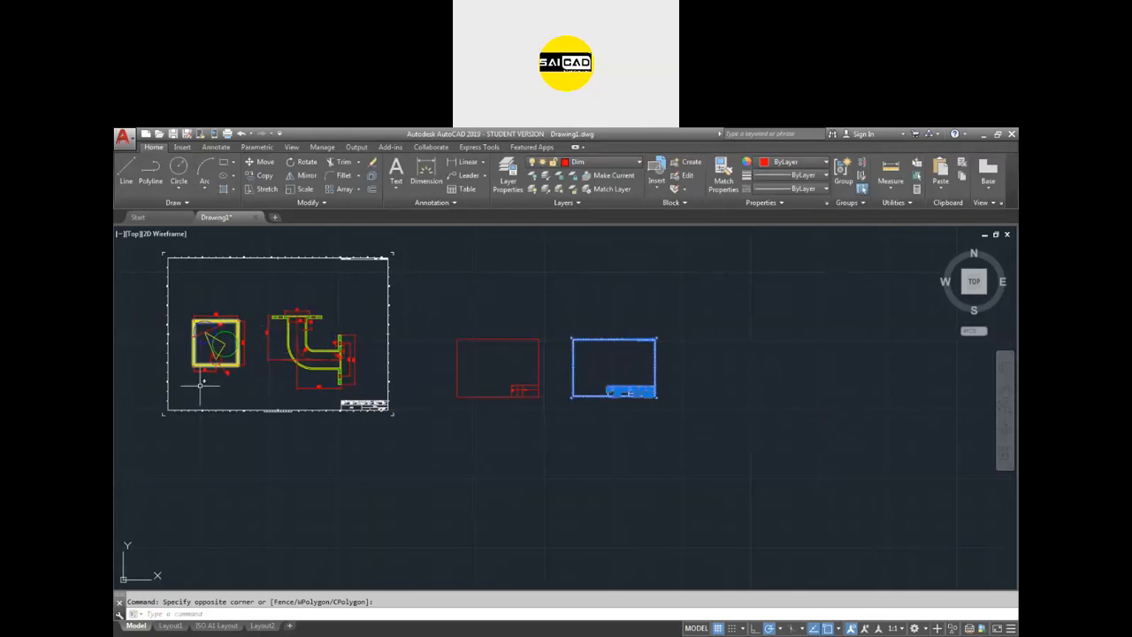
{"action": "key", "text": "Escape"}
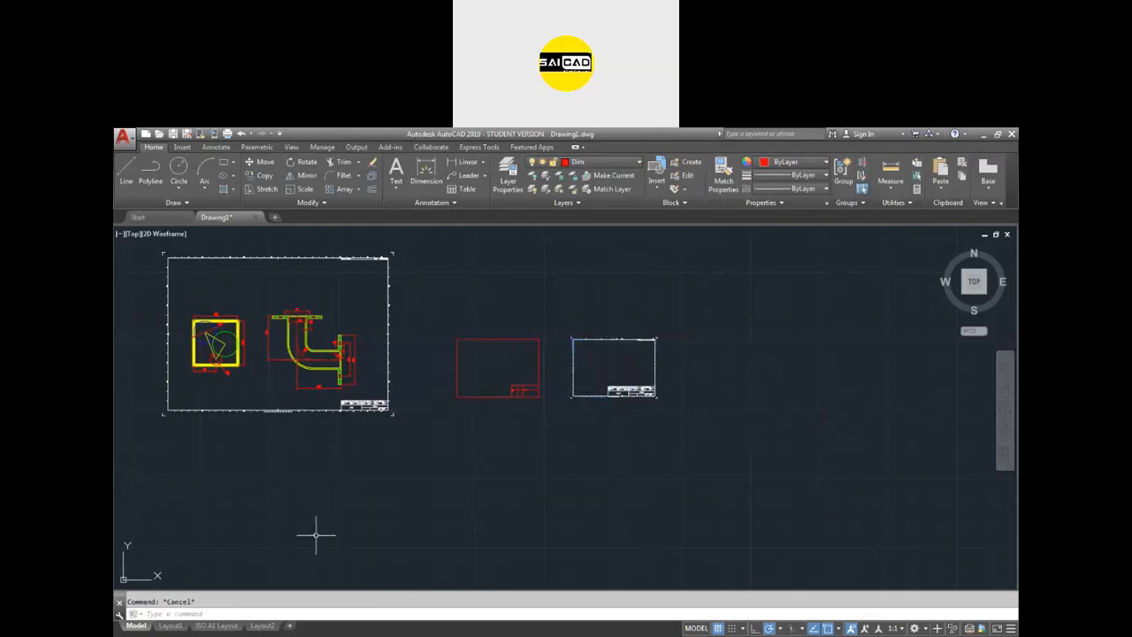
Step: Open Layout2 and erase its existing viewport from the sheet
{"action": "left_click", "coordinate": [262, 625]}
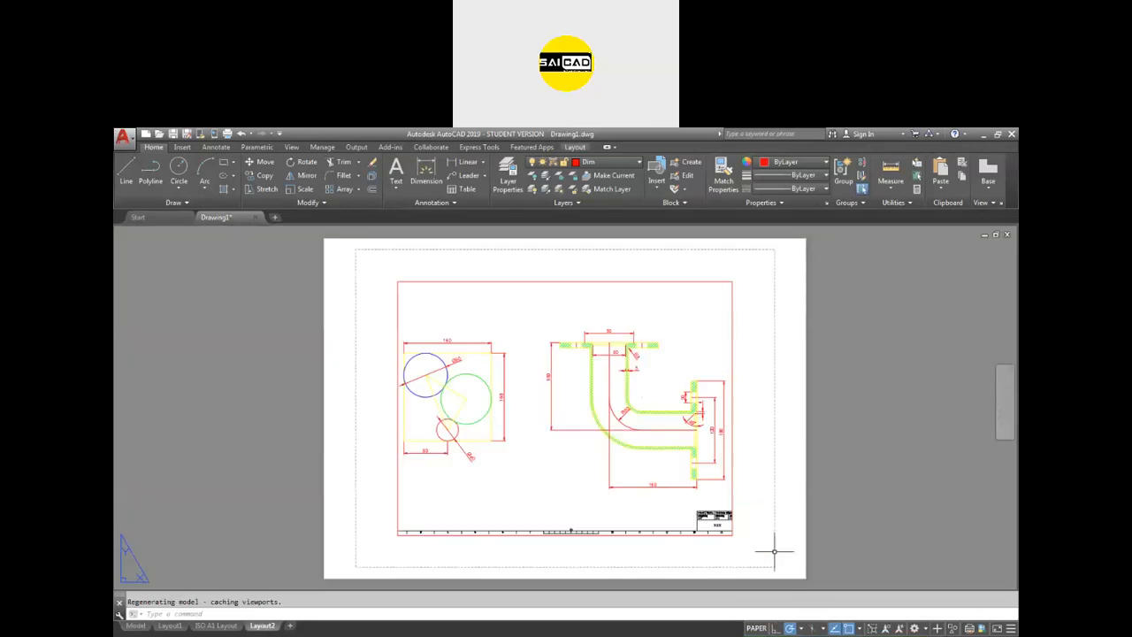
{"action": "left_click", "coordinate": [776, 556]}
{"action": "left_click", "coordinate": [354, 247]}
{"action": "key", "text": "Delete"}
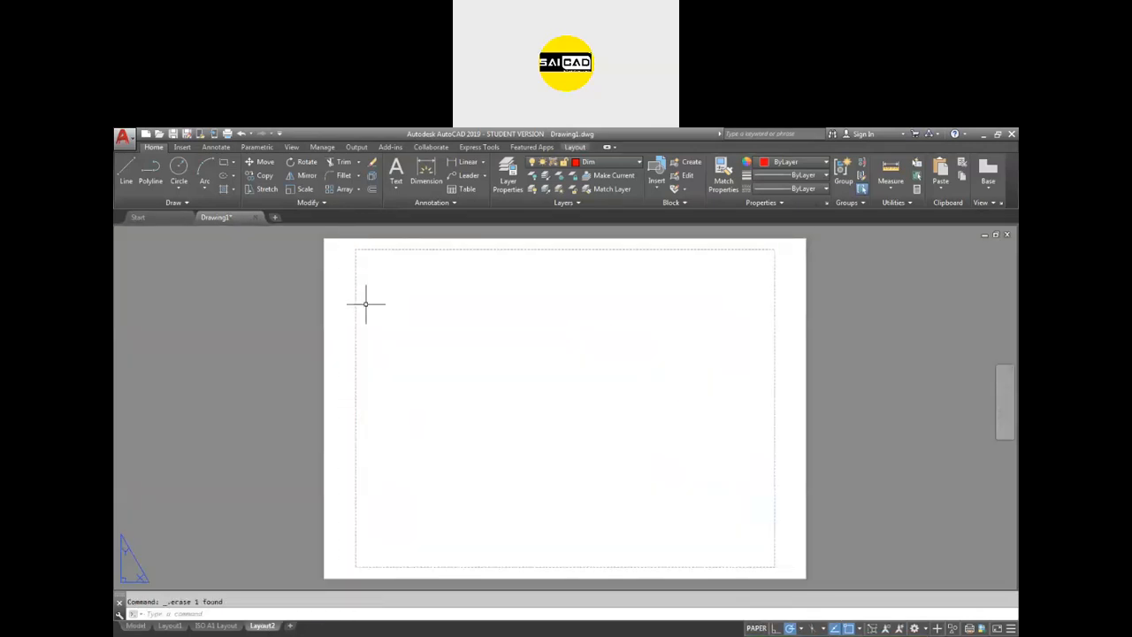
Step: Try to insert the ISO A4 Layout block on the emptied Layout2 sheet at scale 1
{"action": "key", "text": "Return"}
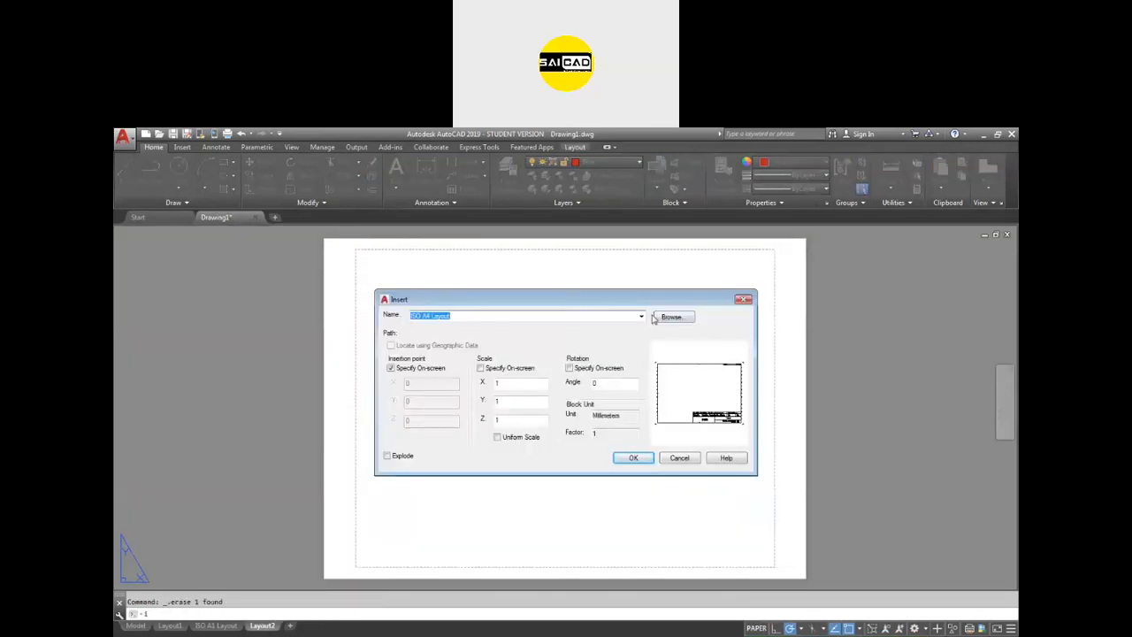
{"action": "left_click", "coordinate": [634, 457]}
{"action": "scroll", "coordinate": [434, 482], "scroll_direction": "down", "scroll_amount": 3}
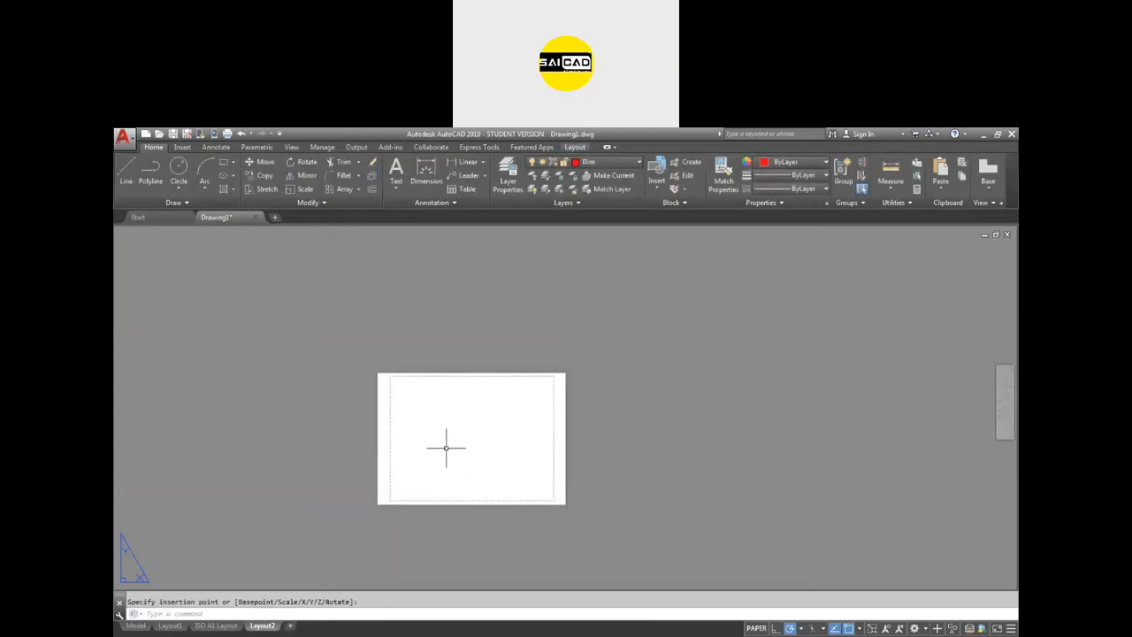
Step: Try again to insert the ISO A4 Layout block in Layout2, aiming for the sheet's lower-left corner, and look for it around the sheet
{"action": "type", "text": "i"}
{"action": "key", "text": "Return"}
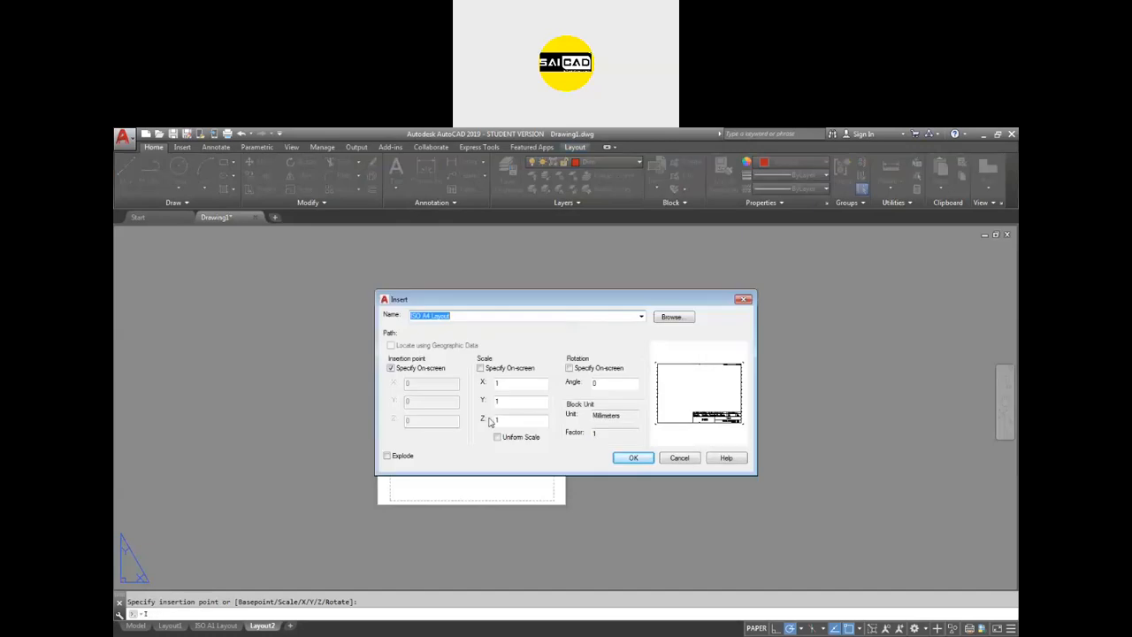
{"action": "left_click", "coordinate": [636, 458]}
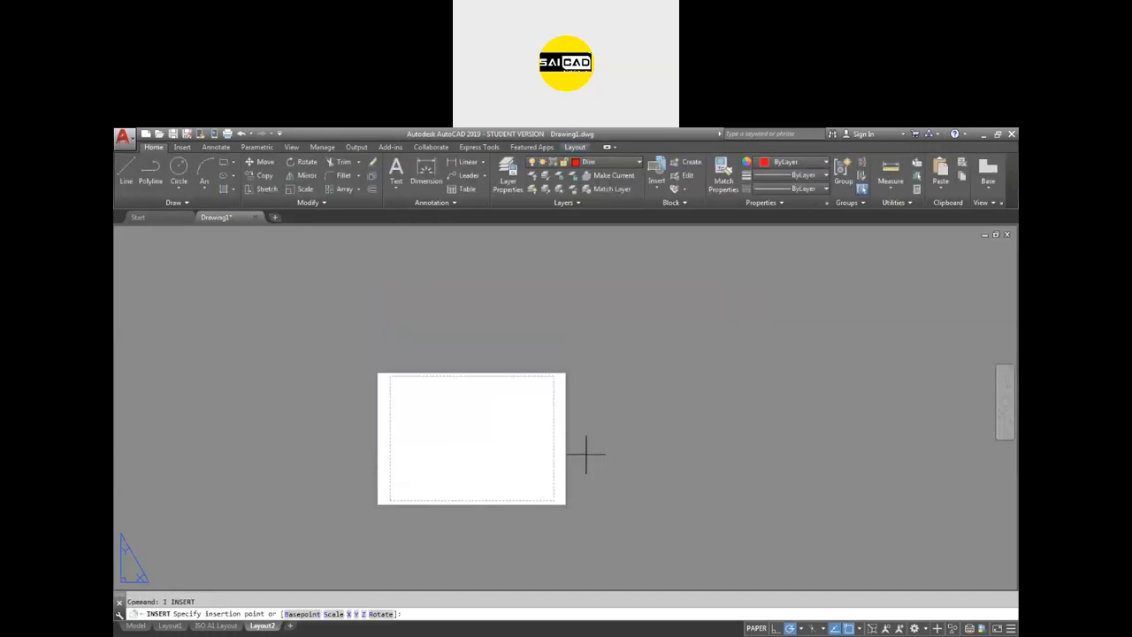
{"action": "scroll", "coordinate": [379, 504], "scroll_direction": "up", "scroll_amount": 2}
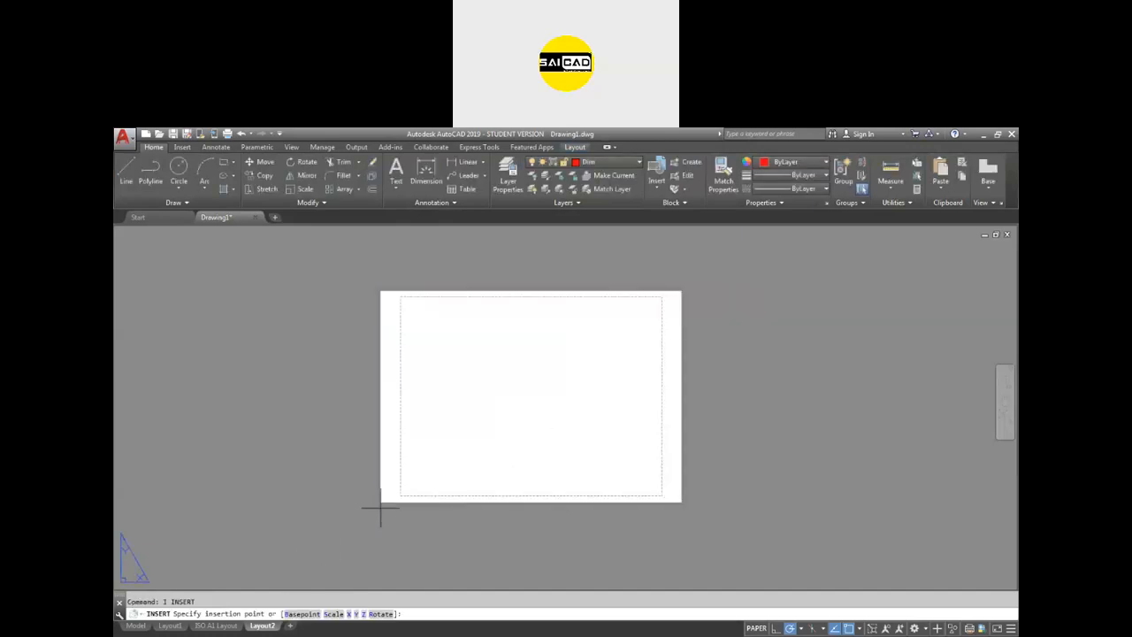
{"action": "scroll", "coordinate": [420, 466], "scroll_direction": "down", "scroll_amount": 2}
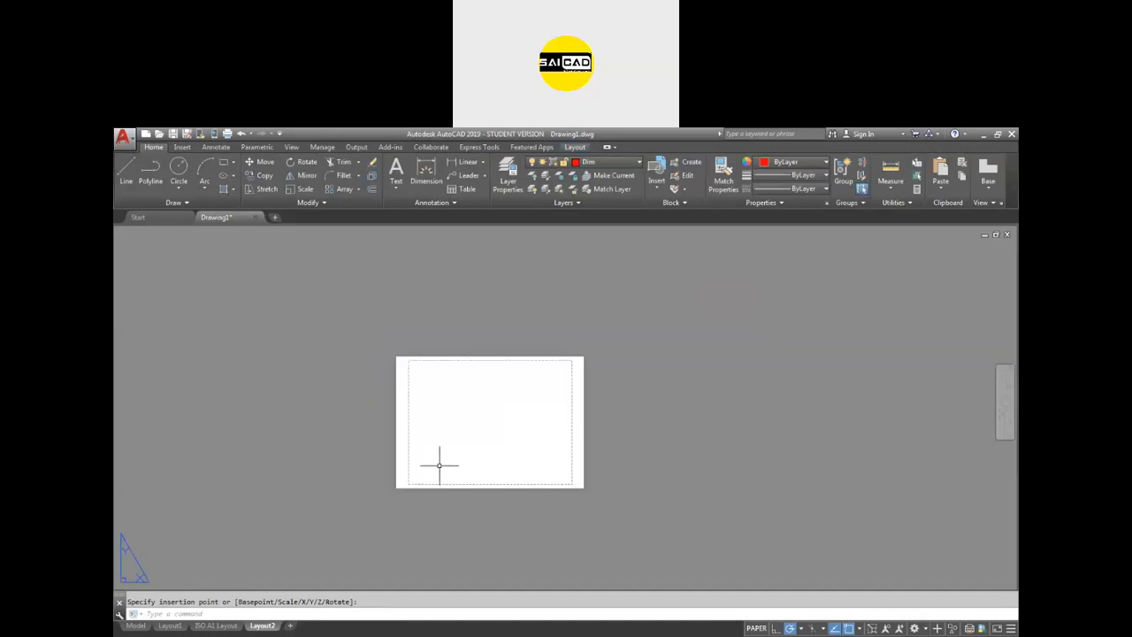
{"action": "key", "text": "Escape"}
{"action": "left_click", "coordinate": [450, 415]}
{"action": "left_click", "coordinate": [343, 462]}
{"action": "scroll", "coordinate": [559, 387], "scroll_direction": "down", "scroll_amount": 2}
{"action": "scroll", "coordinate": [520, 393], "scroll_direction": "up", "scroll_amount": 2}
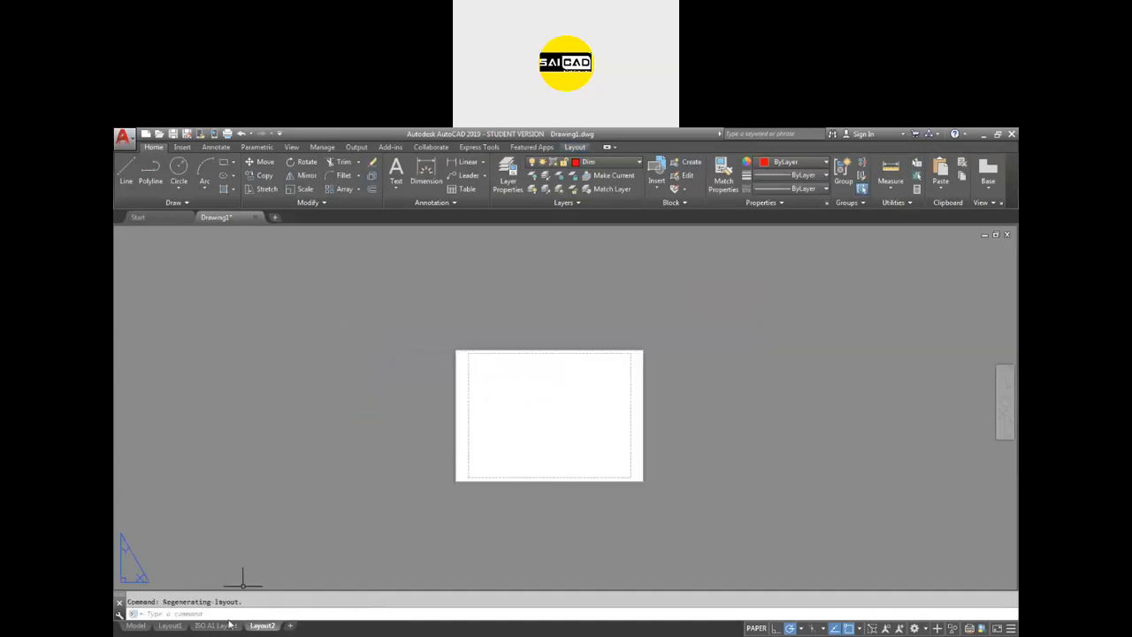
Step: Try to insert the ISO A4 Layout block at scale 1 on the Layout1 sheet
{"action": "left_click", "coordinate": [170, 626]}
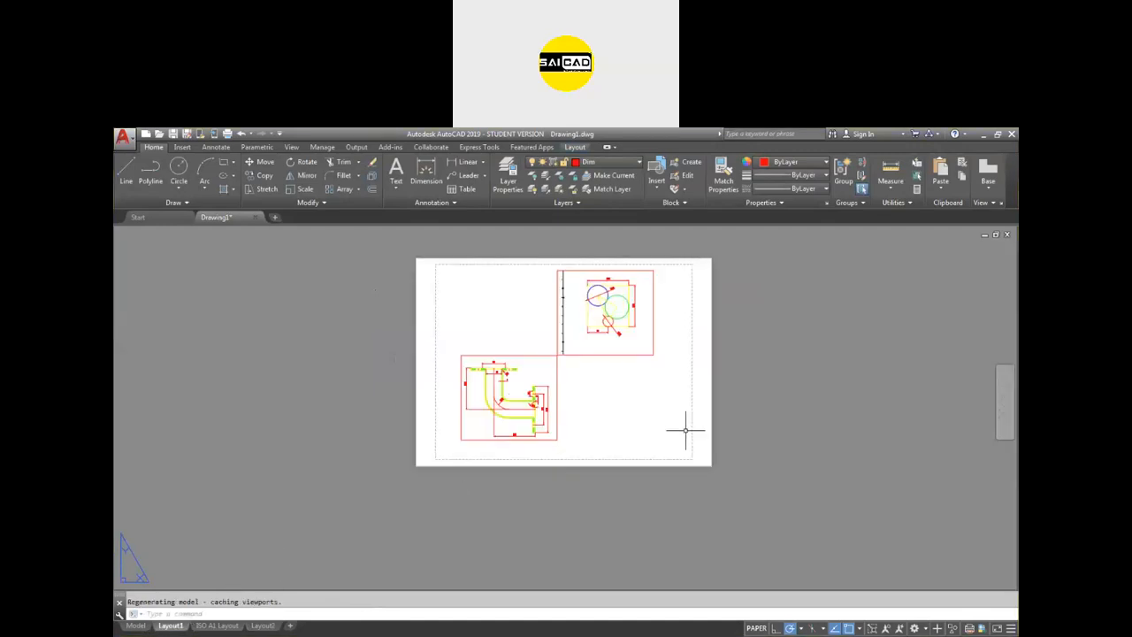
{"action": "key", "text": "Return"}
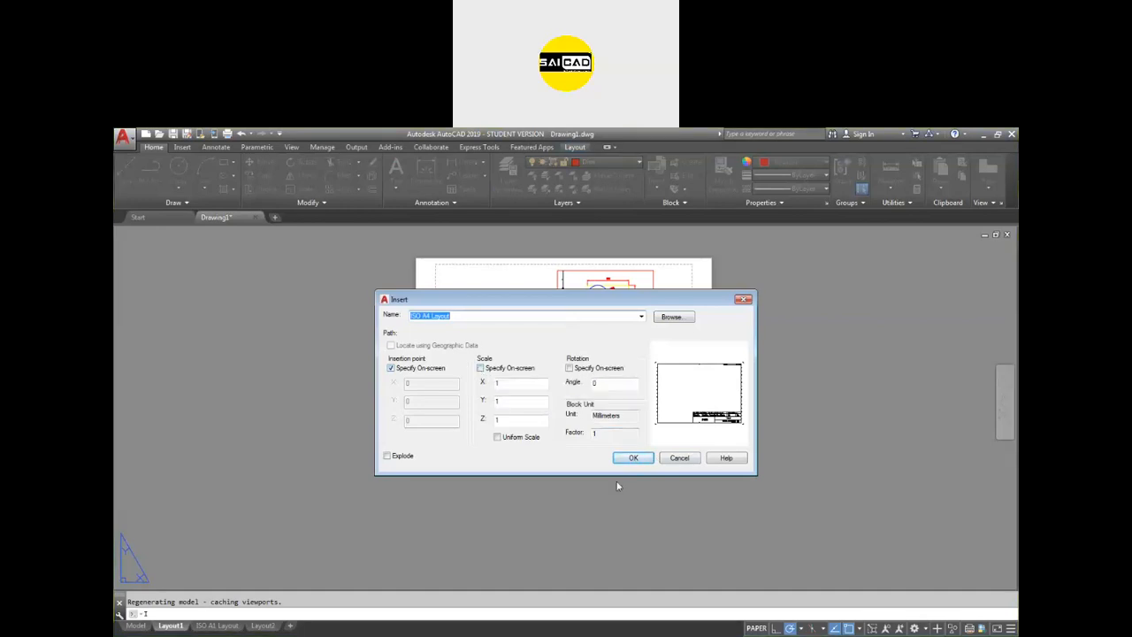
{"action": "left_click", "coordinate": [634, 459]}
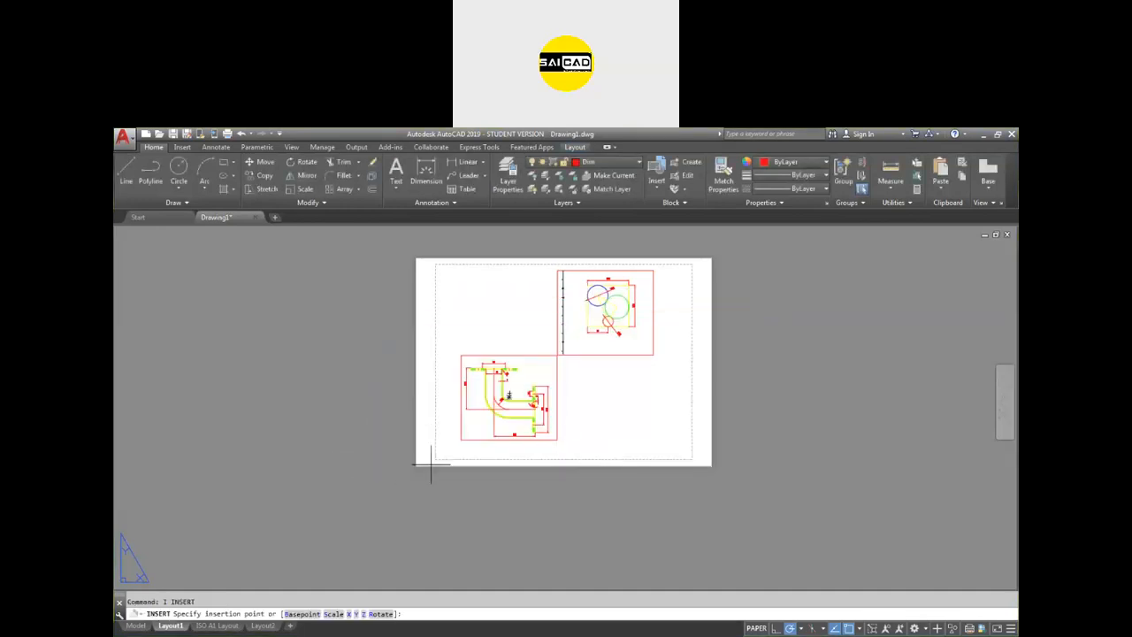
{"action": "scroll", "coordinate": [431, 465], "scroll_direction": "up", "scroll_amount": 6}
{"action": "scroll", "coordinate": [526, 379], "scroll_direction": "down", "scroll_amount": 4}
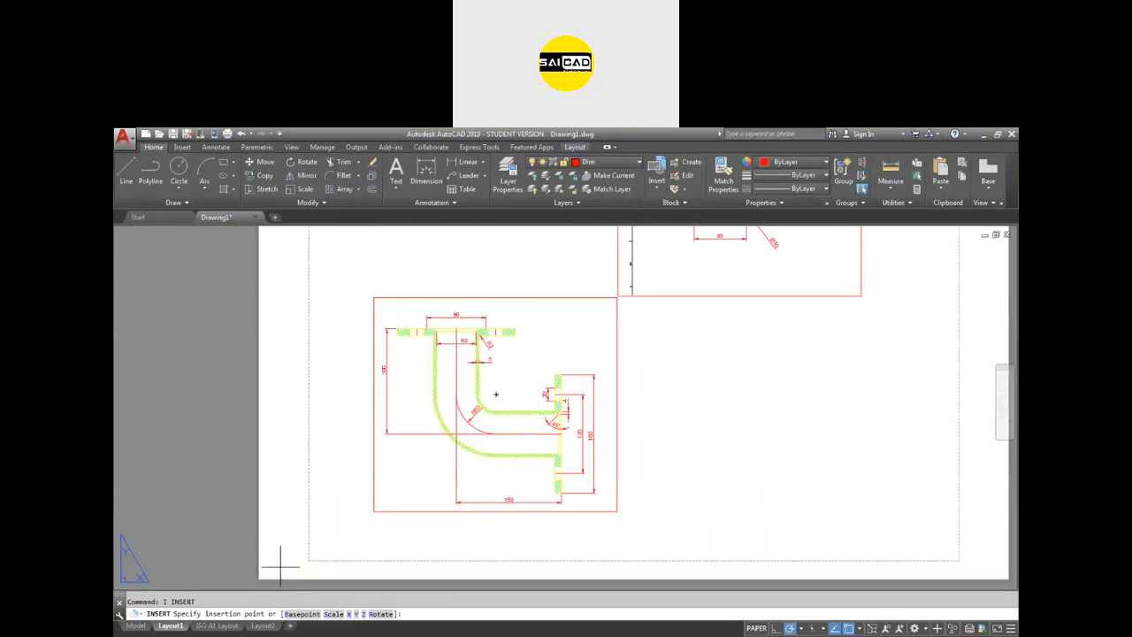
{"action": "scroll", "coordinate": [421, 473], "scroll_direction": "down", "scroll_amount": 4}
{"action": "key", "text": "Escape"}
{"action": "left_click", "coordinate": [509, 376]}
{"action": "scroll", "coordinate": [485, 385], "scroll_direction": "up", "scroll_amount": 6}
{"action": "key", "text": "Escape"}
{"action": "left_click", "coordinate": [487, 386]}
{"action": "key", "text": "Escape"}
{"action": "scroll", "coordinate": [602, 384], "scroll_direction": "down", "scroll_amount": 4}
{"action": "key", "text": "Escape"}
{"action": "left_click", "coordinate": [475, 278]}
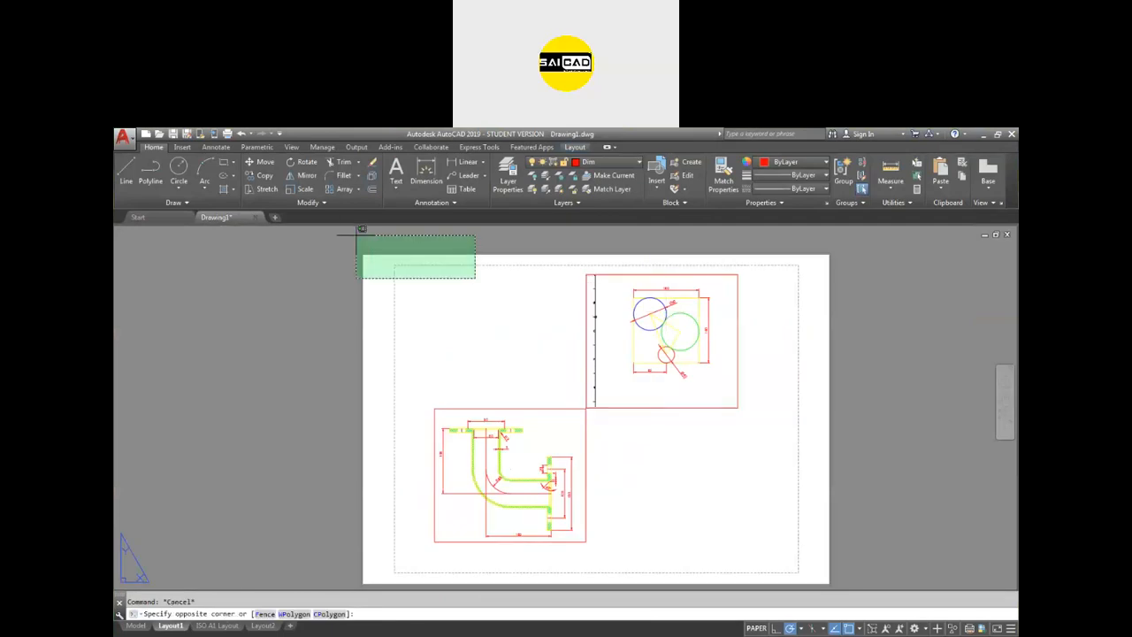
{"action": "scroll", "coordinate": [377, 277], "scroll_direction": "down", "scroll_amount": 4}
{"action": "left_click", "coordinate": [376, 372]}
{"action": "left_click", "coordinate": [248, 379]}
{"action": "left_click", "coordinate": [217, 265]}
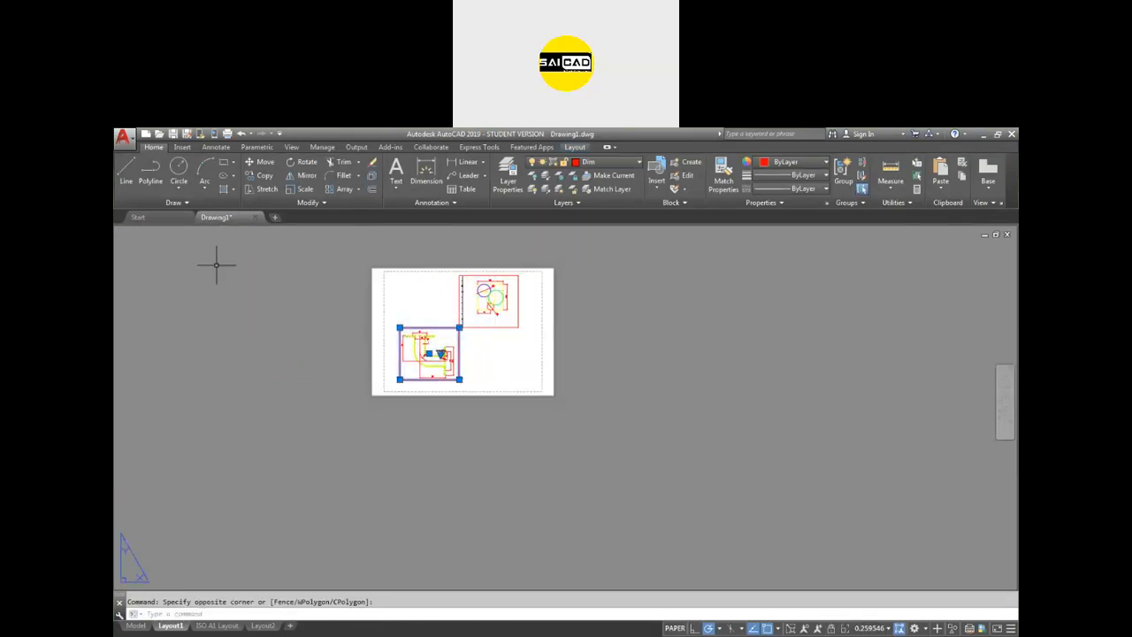
Step: Create a new layout named ISO A4 and open it
{"action": "left_click", "coordinate": [577, 146]}
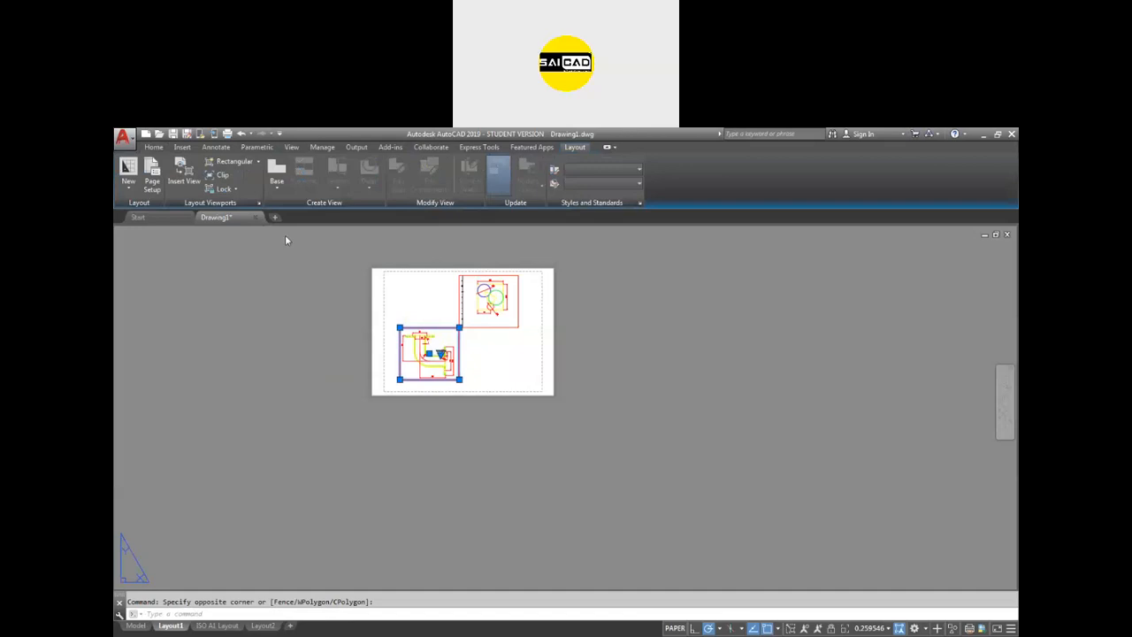
{"action": "left_click", "coordinate": [129, 169]}
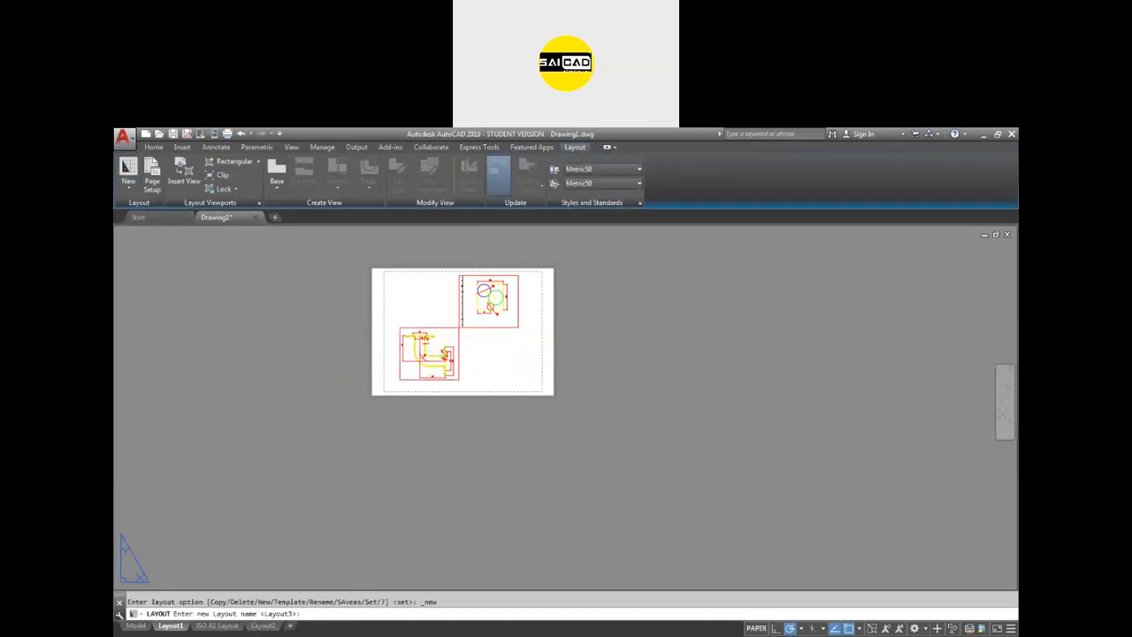
{"action": "scroll", "coordinate": [289, 422], "scroll_direction": "down", "scroll_amount": 2}
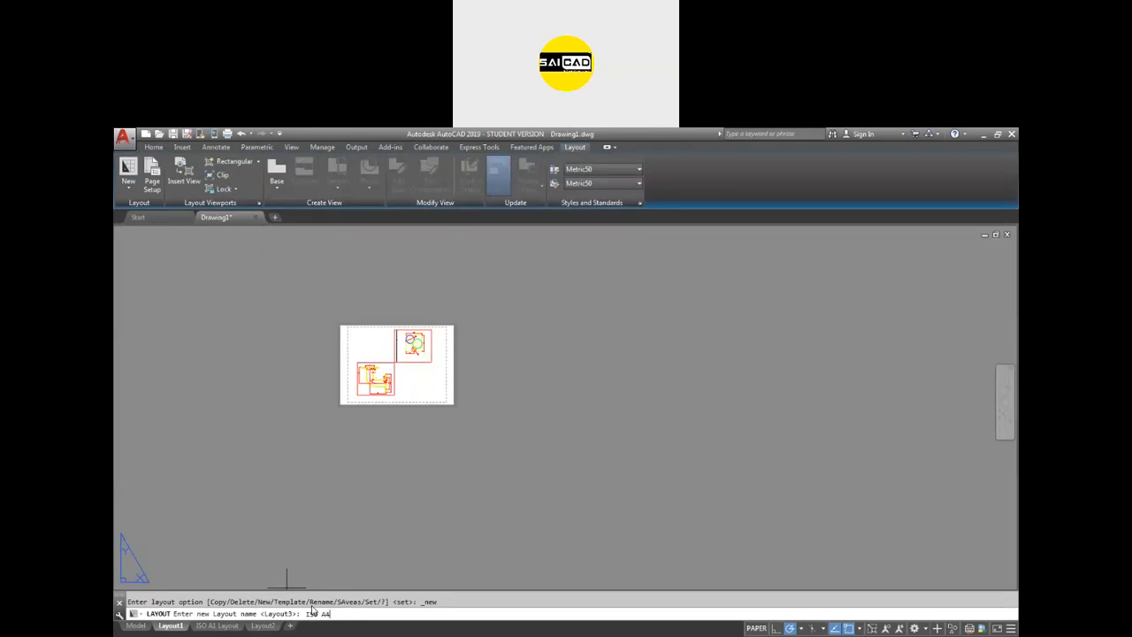
{"action": "key", "text": "Return"}
{"action": "left_click", "coordinate": [301, 625]}
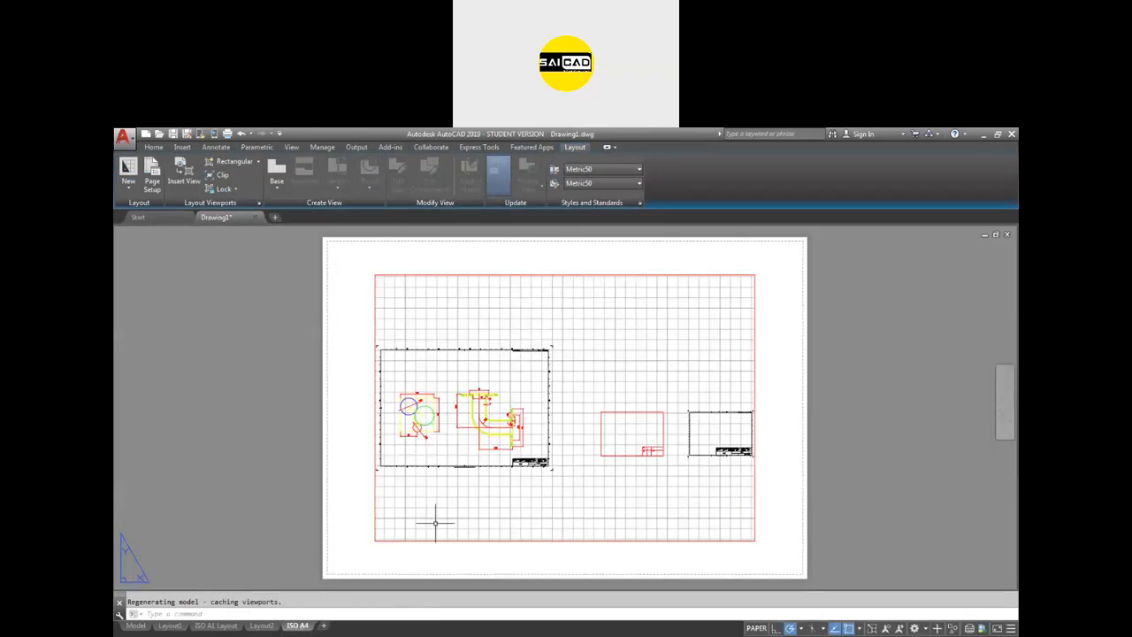
Step: Insert the ISO A4 Layout block at scale 1, using the lower-left corner of the ISO A4 sheet as insertion point
{"action": "scroll", "coordinate": [691, 506], "scroll_direction": "up", "scroll_amount": 4}
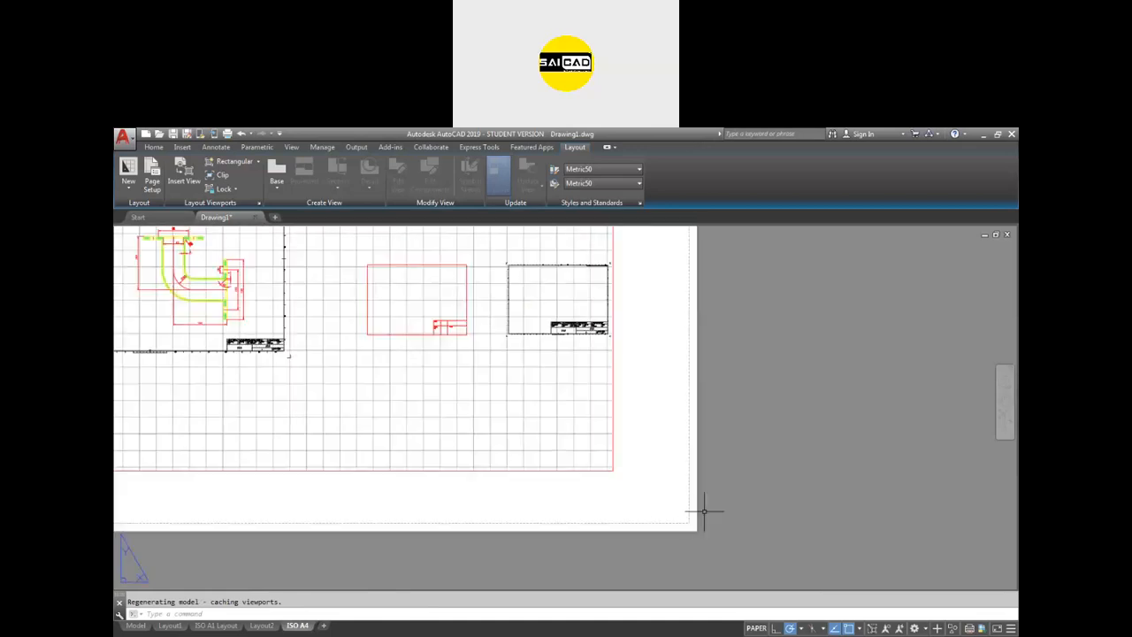
{"action": "type", "text": "i"}
{"action": "key", "text": "Return"}
{"action": "left_click", "coordinate": [634, 457]}
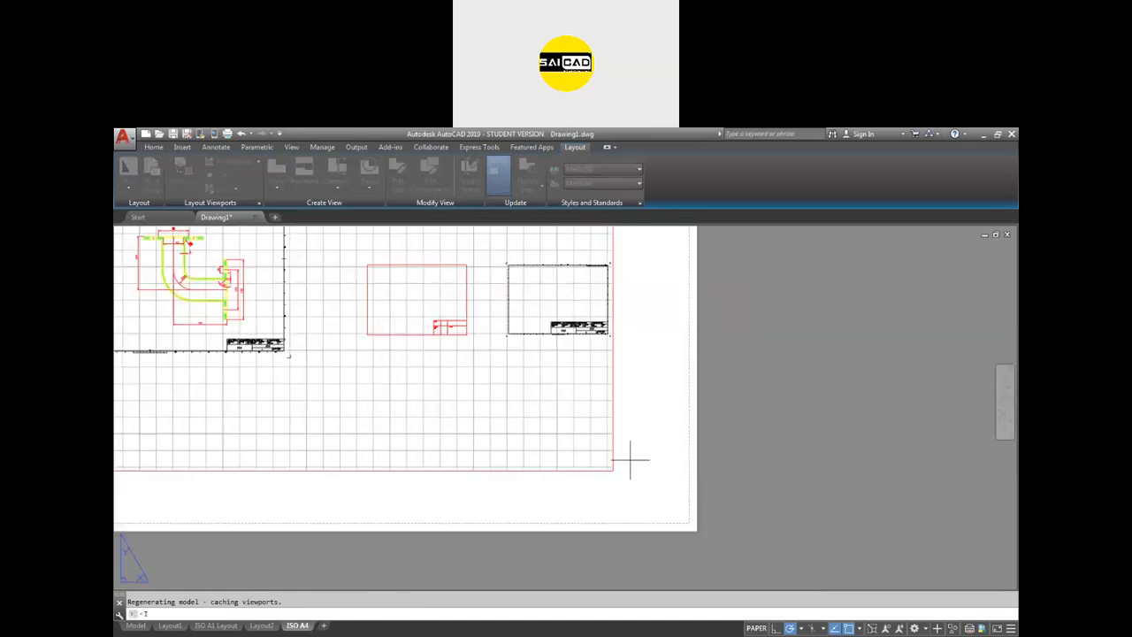
{"action": "scroll", "coordinate": [481, 493], "scroll_direction": "down", "scroll_amount": 5}
{"action": "scroll", "coordinate": [505, 498], "scroll_direction": "up", "scroll_amount": 4}
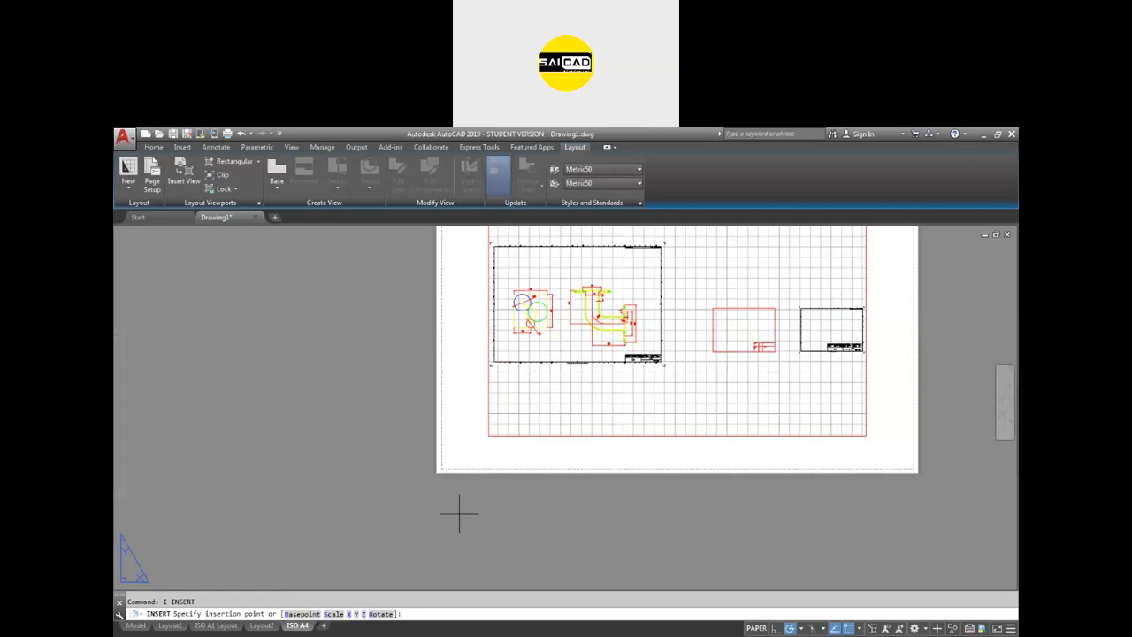
{"action": "left_click", "coordinate": [436, 475]}
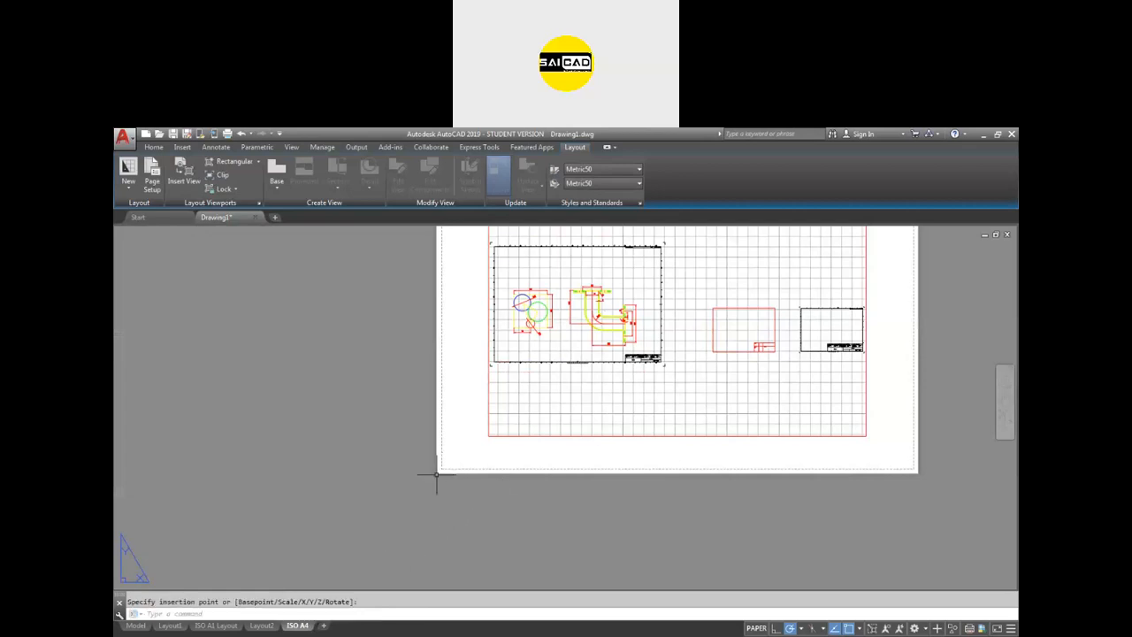
{"action": "scroll", "coordinate": [399, 514], "scroll_direction": "down", "scroll_amount": 3}
{"action": "scroll", "coordinate": [434, 478], "scroll_direction": "down", "scroll_amount": 4}
{"action": "scroll", "coordinate": [438, 461], "scroll_direction": "up", "scroll_amount": 2}
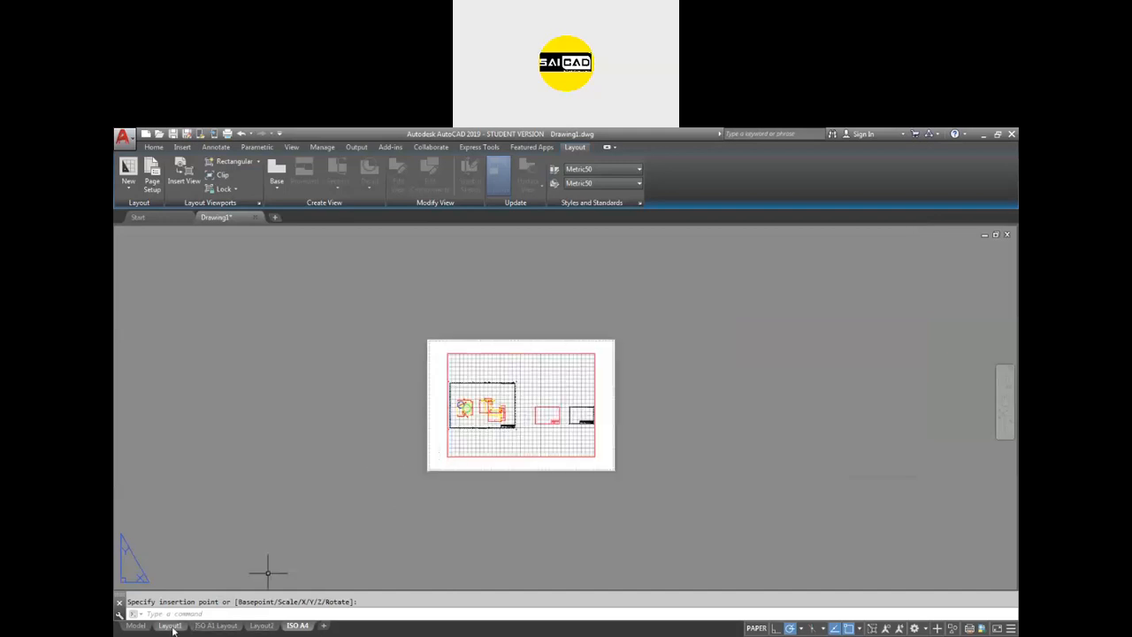
Step: Open the ISO A4 Layout block from model space in the Block Editor
{"action": "left_click", "coordinate": [136, 626]}
{"action": "left_click", "coordinate": [619, 374]}
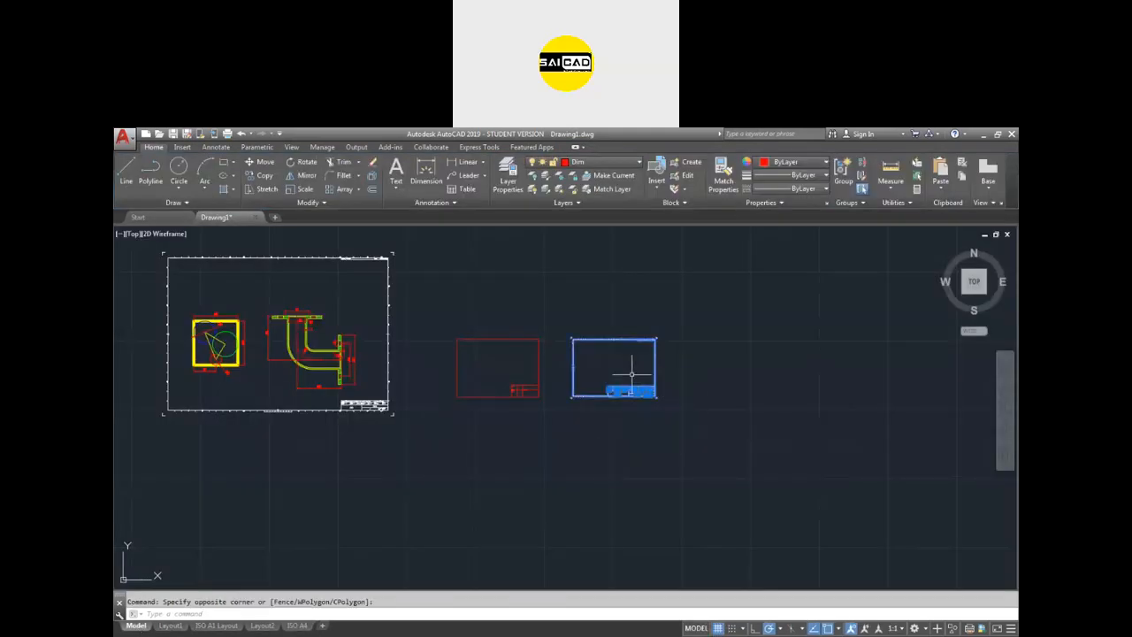
{"action": "scroll", "coordinate": [627, 380], "scroll_direction": "up", "scroll_amount": 5}
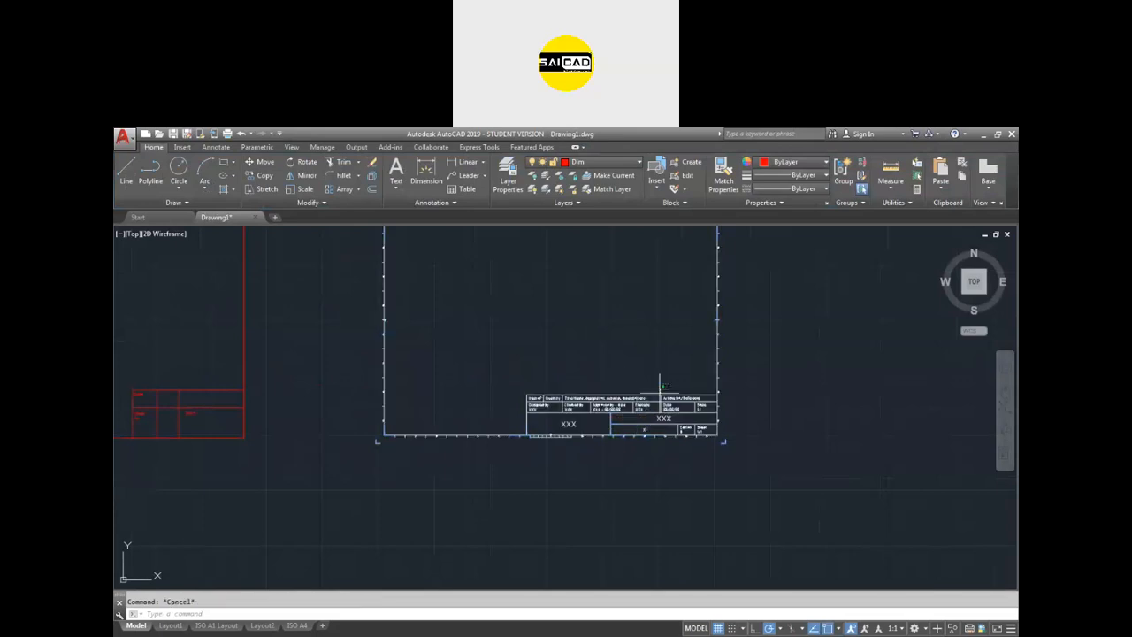
{"action": "scroll", "coordinate": [623, 411], "scroll_direction": "down", "scroll_amount": 2}
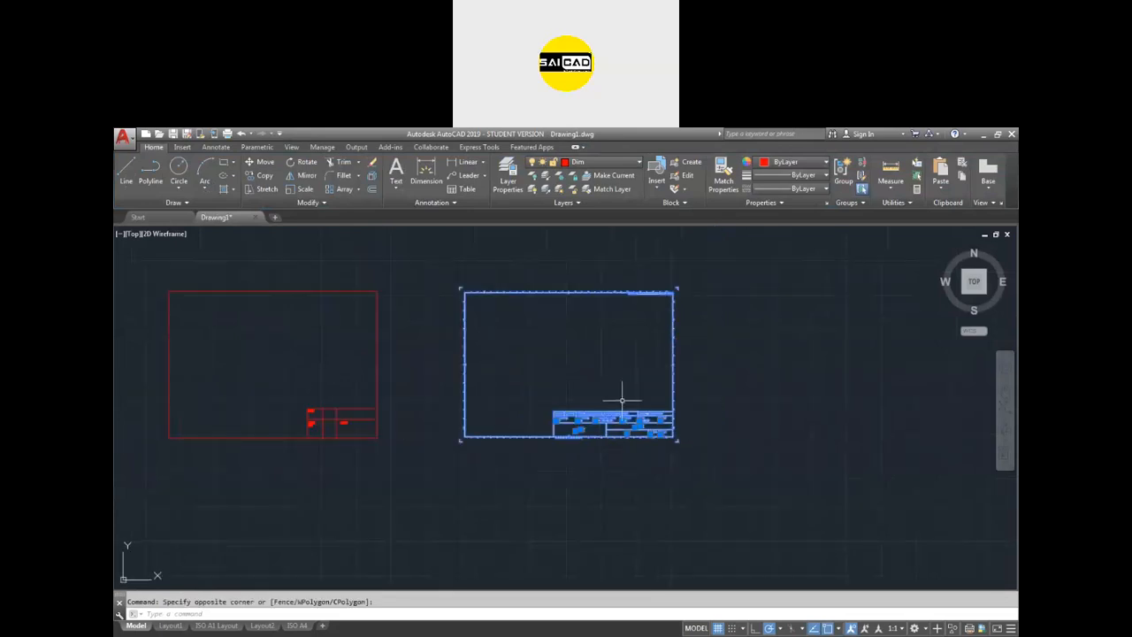
{"action": "type", "text": "BE"}
{"action": "key", "text": "Return"}
{"action": "left_click", "coordinate": [561, 464]}
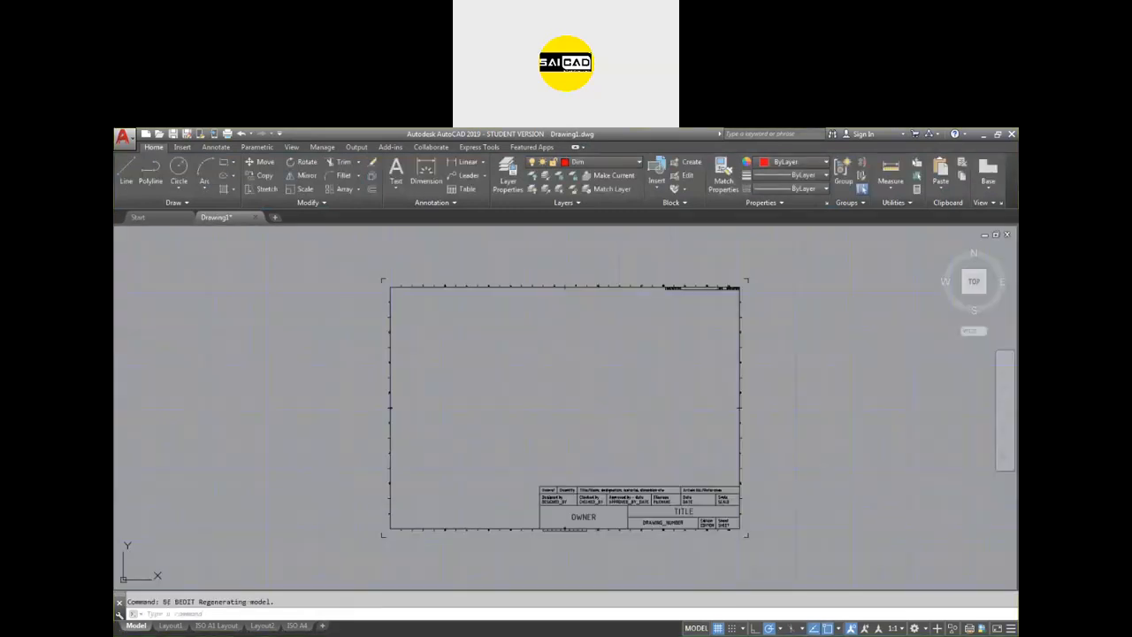
Step: Place a base point parameter on the corner mark at the frame's lower-left corner
{"action": "scroll", "coordinate": [440, 400], "scroll_direction": "down", "scroll_amount": 2}
{"action": "left_click", "coordinate": [440, 400]}
{"action": "left_click", "coordinate": [361, 466]}
{"action": "key", "text": "Escape"}
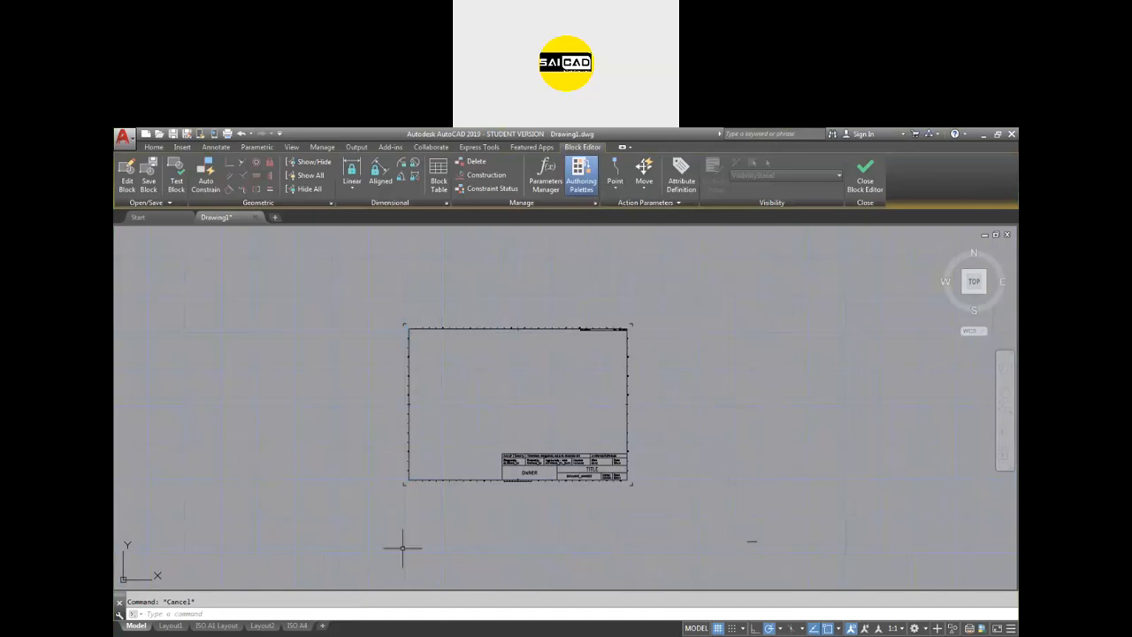
{"action": "scroll", "coordinate": [426, 483], "scroll_direction": "up", "scroll_amount": 2}
{"action": "scroll", "coordinate": [426, 482], "scroll_direction": "up", "scroll_amount": 2}
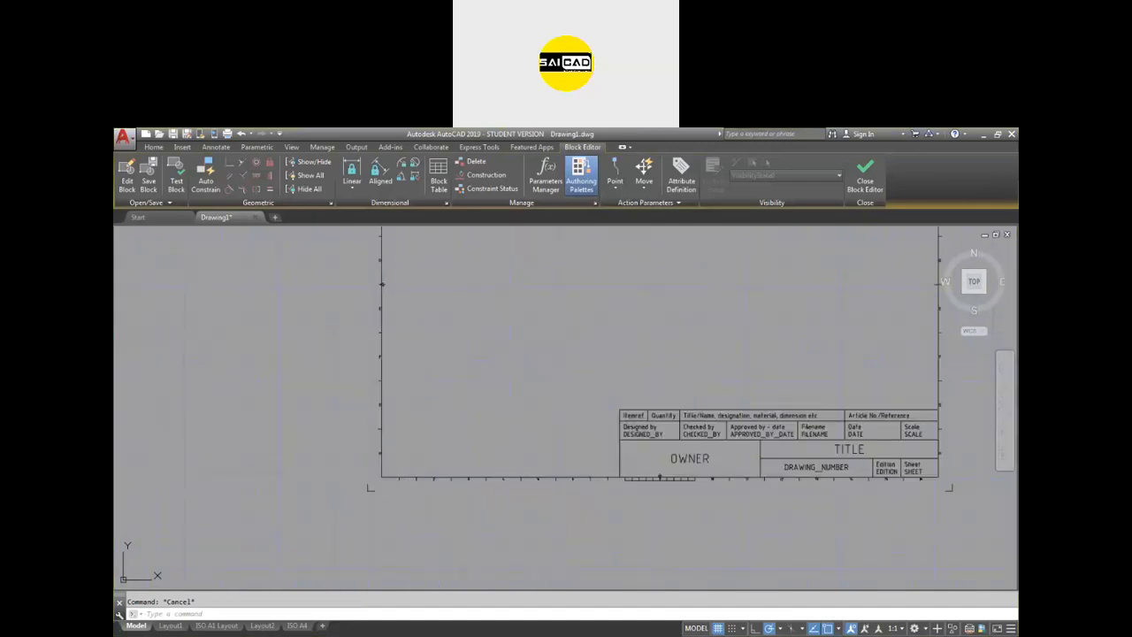
{"action": "left_click", "coordinate": [861, 500]}
{"action": "key", "text": "Escape"}
{"action": "scroll", "coordinate": [311, 525], "scroll_direction": "down", "scroll_amount": 3}
Step: Save the drawing and close the Block Editor, saving the changes to ISO A4 Layout
{"action": "key", "text": "ctrl+s"}
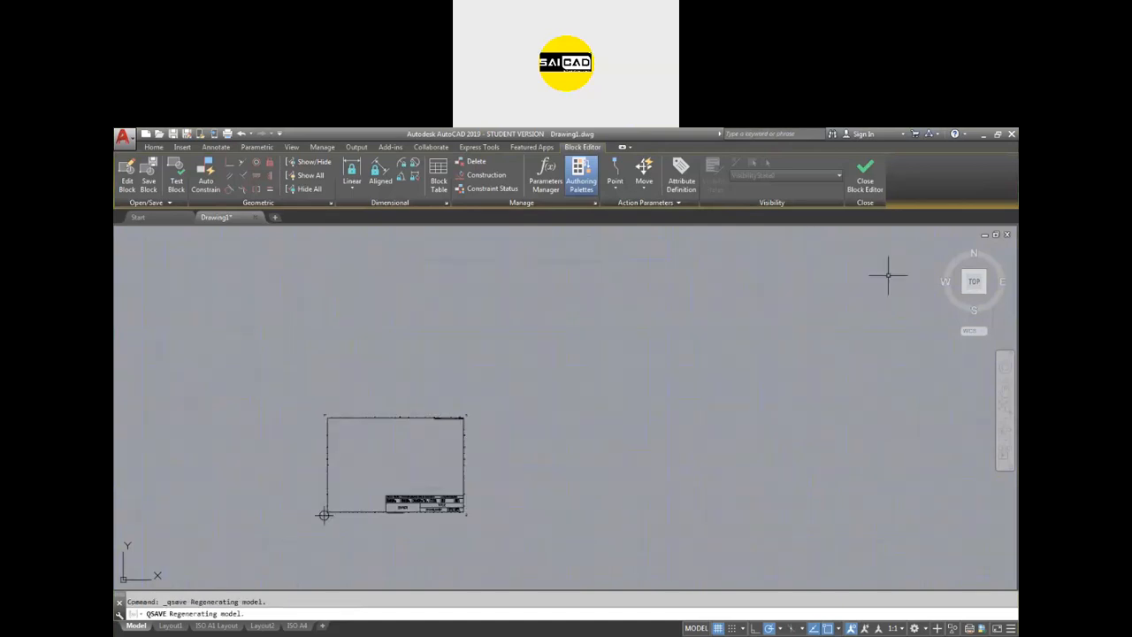
{"action": "left_click", "coordinate": [865, 175]}
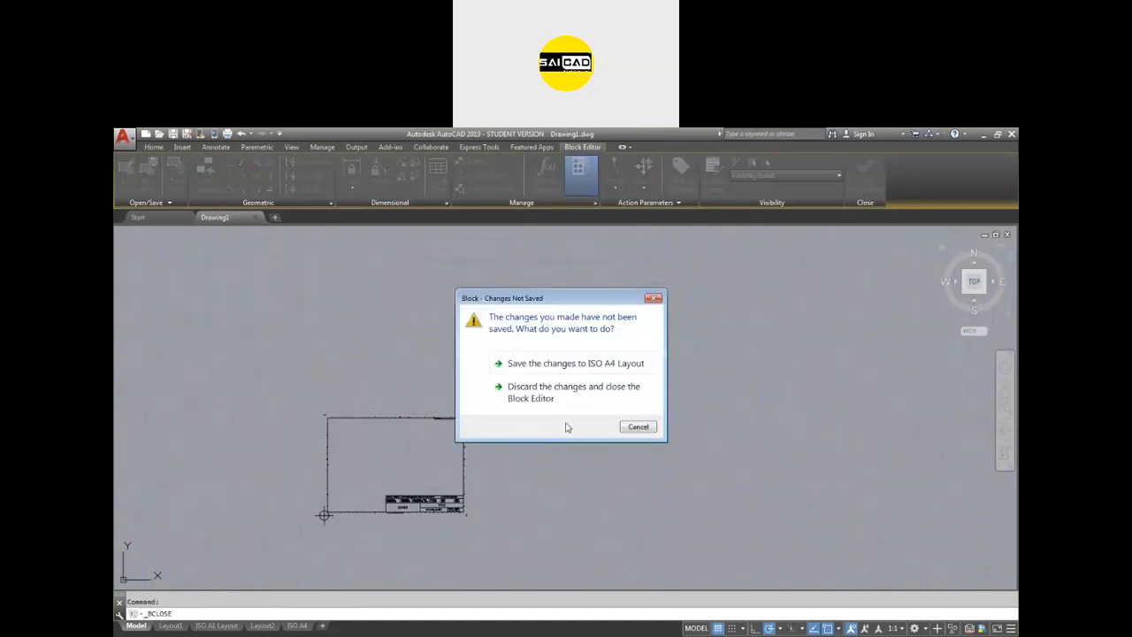
{"action": "left_click", "coordinate": [576, 363]}
Step: Reopen ISO A4 Layout in the Block Editor to check its base point, and close it with the parameter changes saved
{"action": "scroll", "coordinate": [640, 420], "scroll_direction": "down", "scroll_amount": 4}
{"action": "scroll", "coordinate": [626, 423], "scroll_direction": "up", "scroll_amount": 9}
{"action": "scroll", "coordinate": [623, 426], "scroll_direction": "down", "scroll_amount": 5}
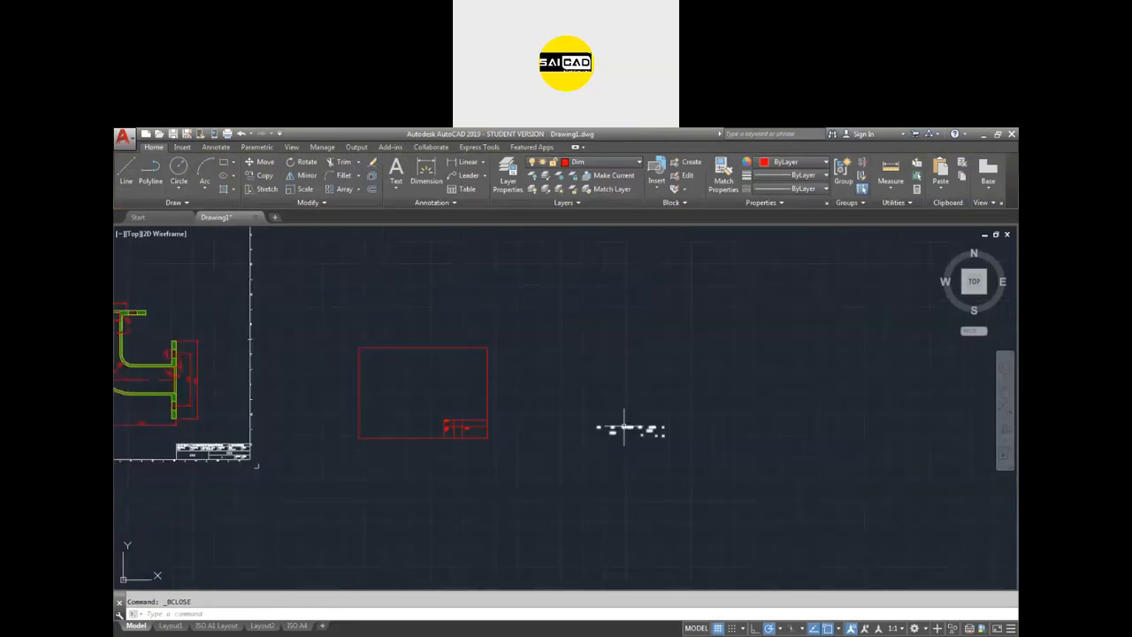
{"action": "left_click", "coordinate": [685, 392]}
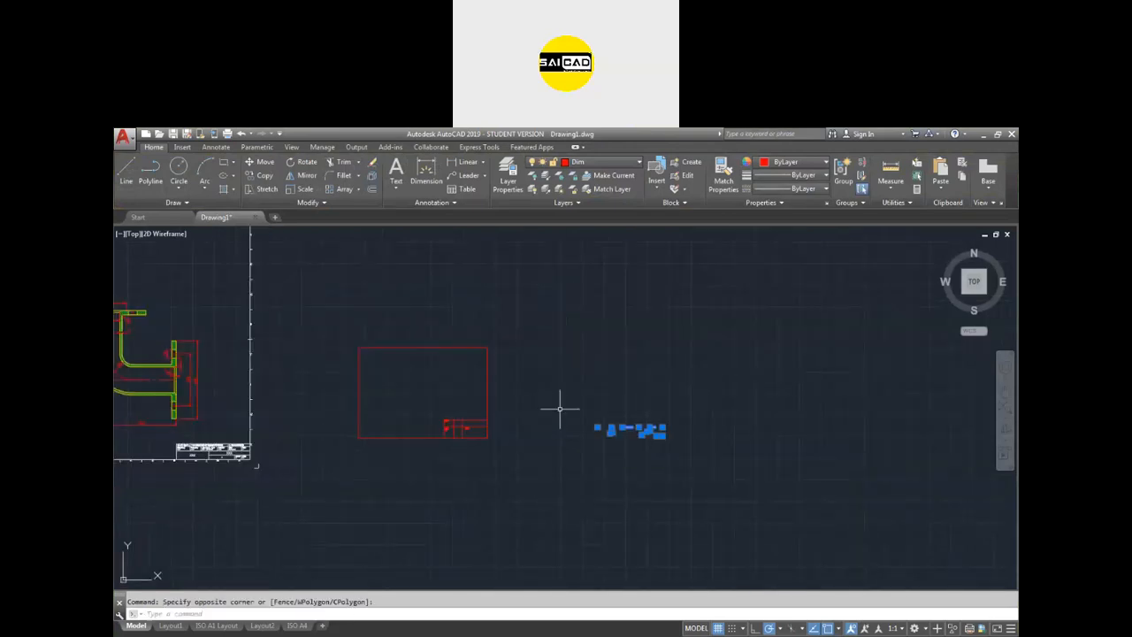
{"action": "key", "text": "Escape"}
{"action": "type", "text": "be"}
{"action": "key", "text": "Return"}
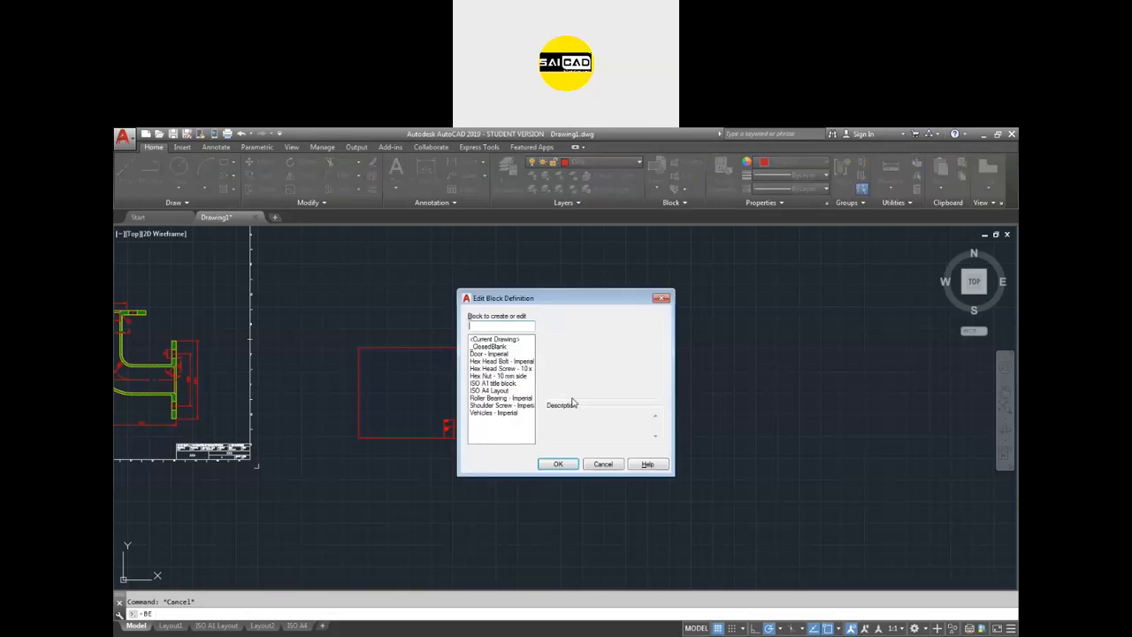
{"action": "left_click", "coordinate": [475, 392]}
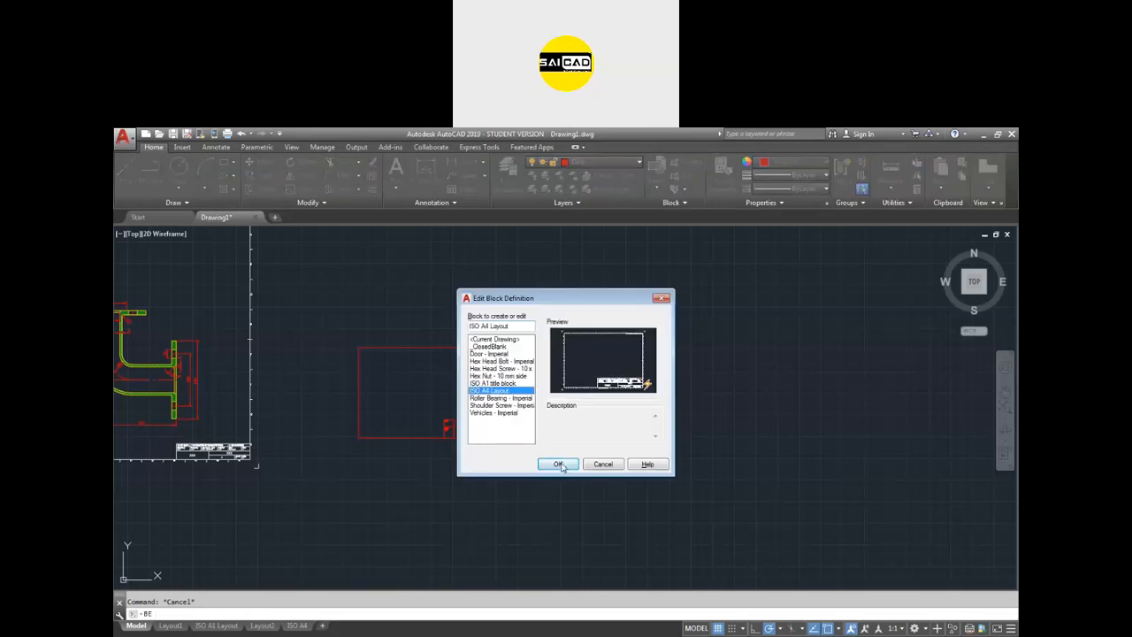
{"action": "left_click", "coordinate": [559, 464]}
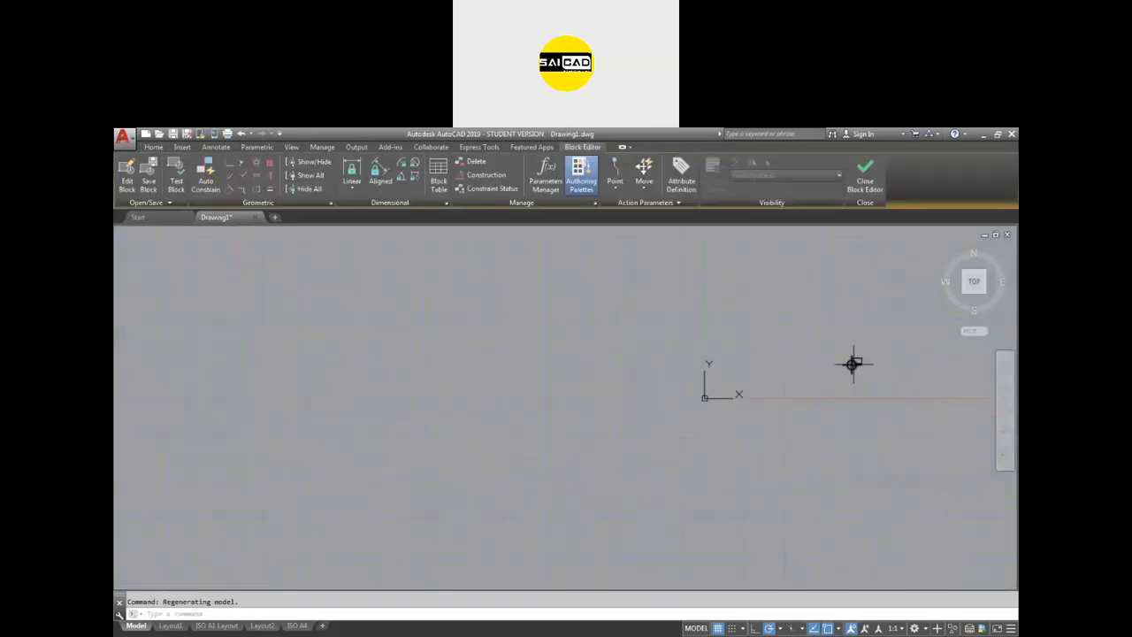
{"action": "scroll", "coordinate": [590, 394], "scroll_direction": "up", "scroll_amount": 8}
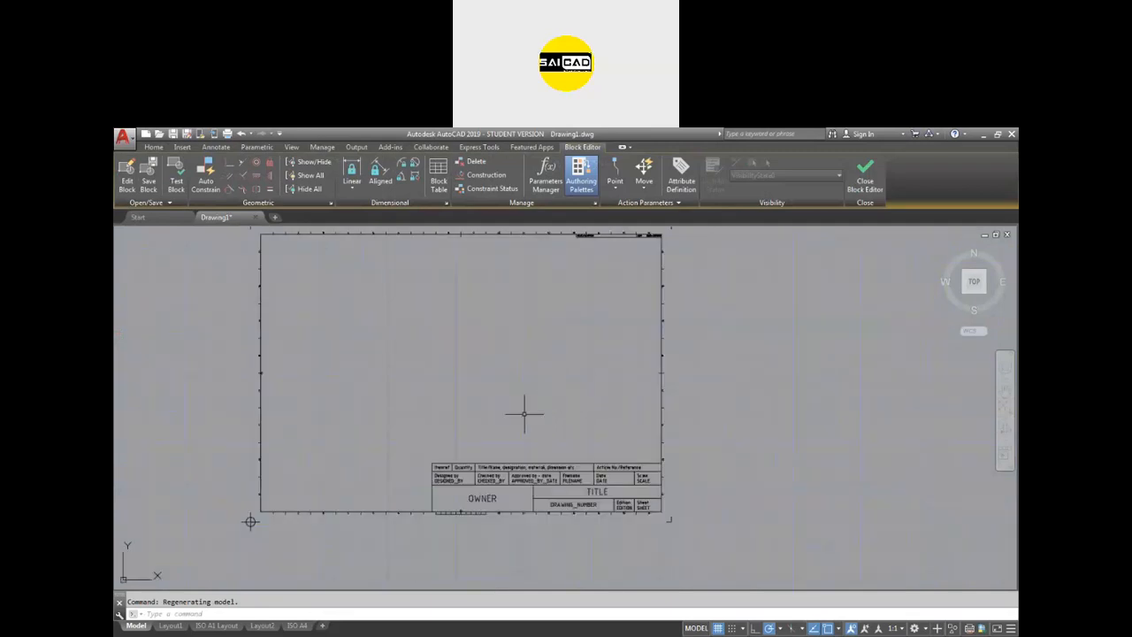
{"action": "left_click", "coordinate": [865, 172]}
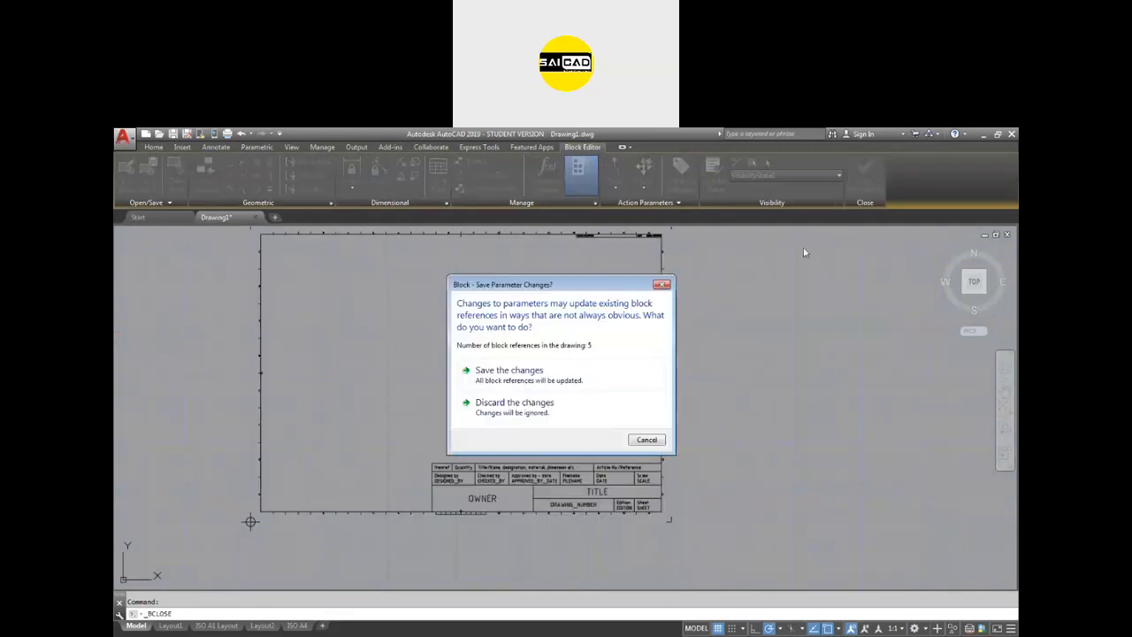
{"action": "left_click", "coordinate": [532, 376]}
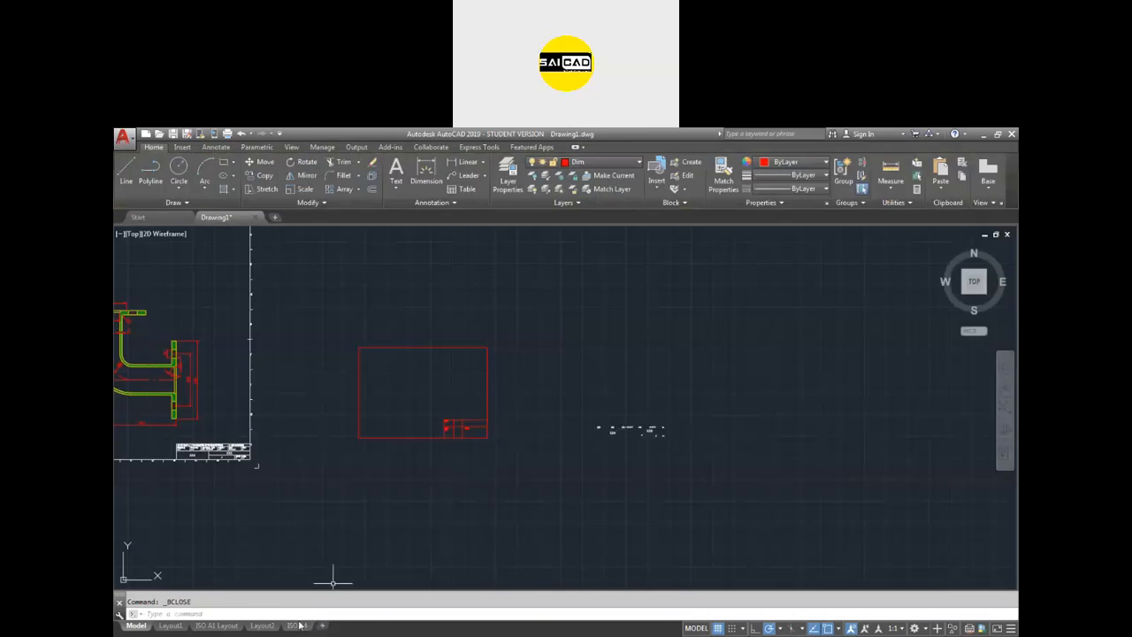
{"action": "key", "text": "Return"}
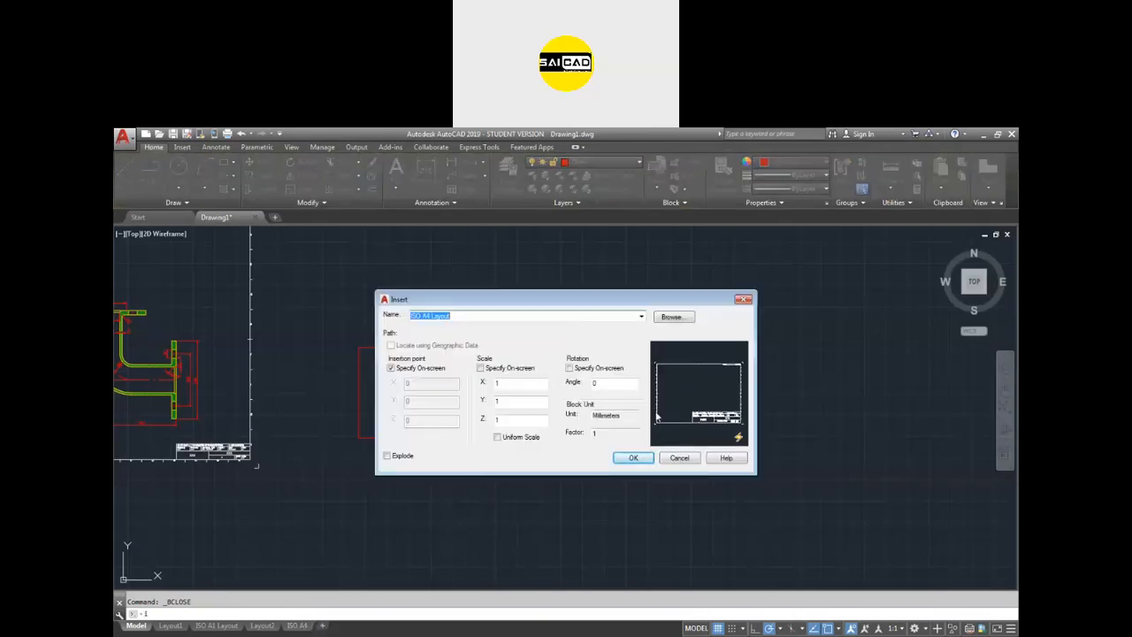
{"action": "left_click", "coordinate": [630, 459]}
{"action": "left_click", "coordinate": [304, 625]}
{"action": "type", "text": "i"}
{"action": "key", "text": "Return"}
{"action": "left_click", "coordinate": [620, 458]}
{"action": "scroll", "coordinate": [652, 449], "scroll_direction": "up", "scroll_amount": 3}
{"action": "key", "text": "Escape"}
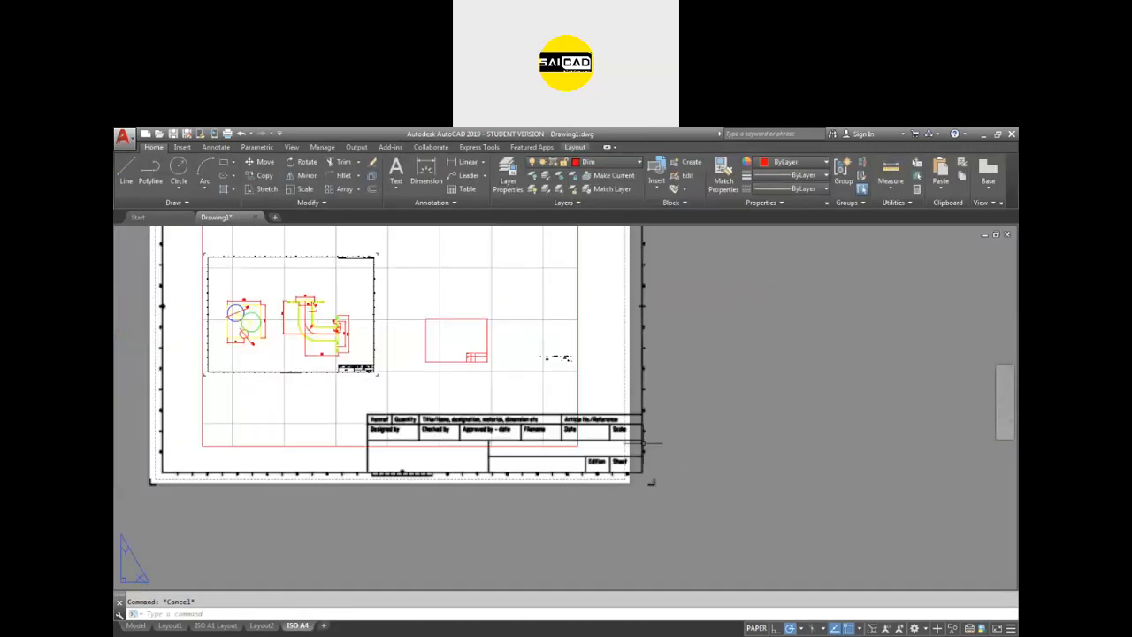
Step: Check how the ISO A4 Layout block sits on the Layout2 sheet and on the ISO A4 sheet
{"action": "scroll", "coordinate": [620, 451], "scroll_direction": "down", "scroll_amount": 2}
{"action": "left_click", "coordinate": [257, 625]}
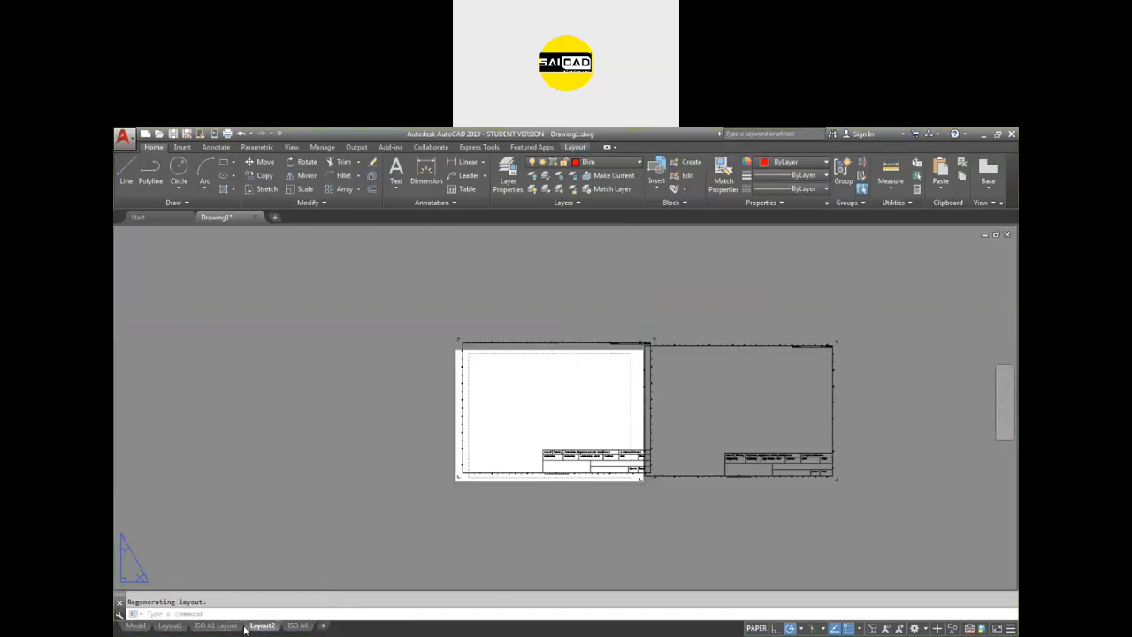
{"action": "left_click", "coordinate": [295, 625]}
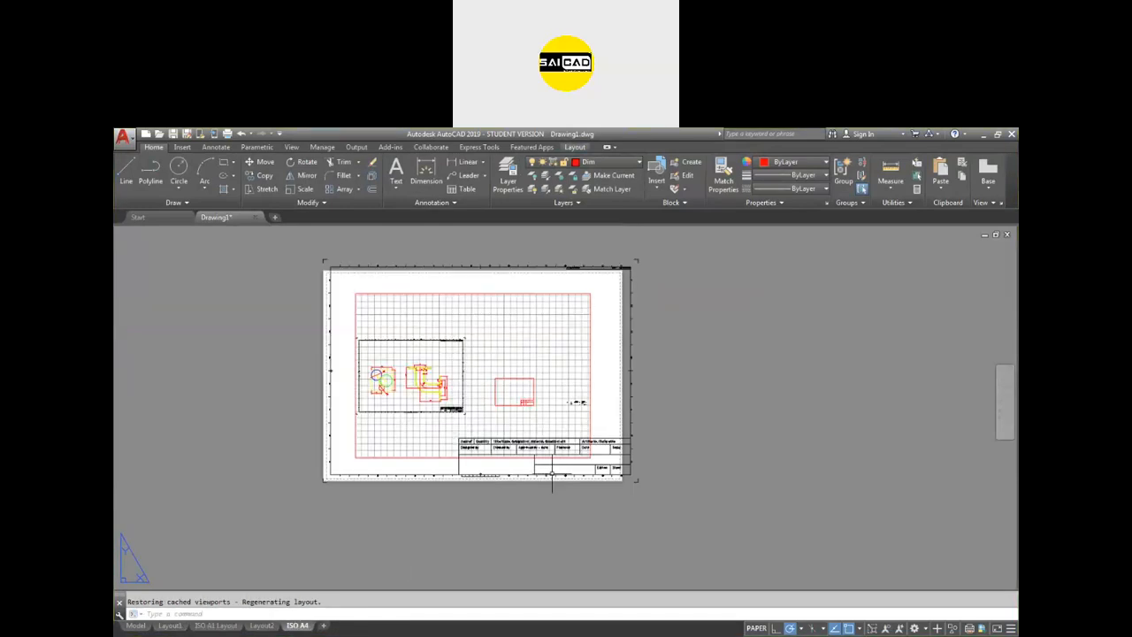
Step: Move the ISO A4 Layout block by its lower-left corner mark to a point slightly outside the sheet's lower-left corner
{"action": "left_click", "coordinate": [631, 436]}
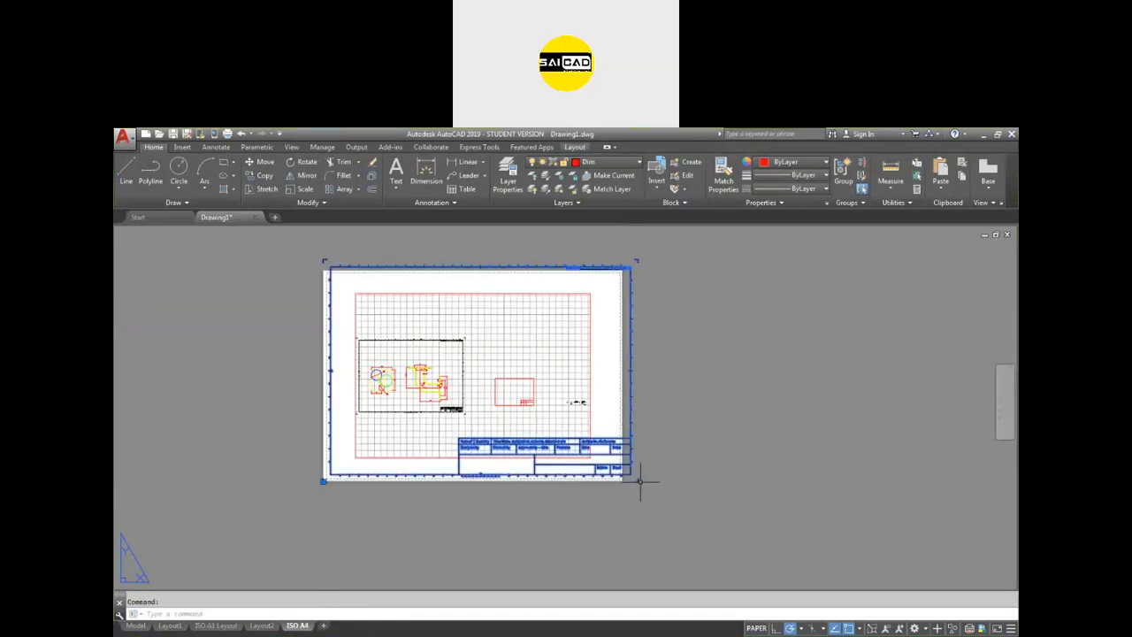
{"action": "scroll", "coordinate": [323, 473], "scroll_direction": "up", "scroll_amount": 3}
{"action": "scroll", "coordinate": [323, 471], "scroll_direction": "down", "scroll_amount": 1}
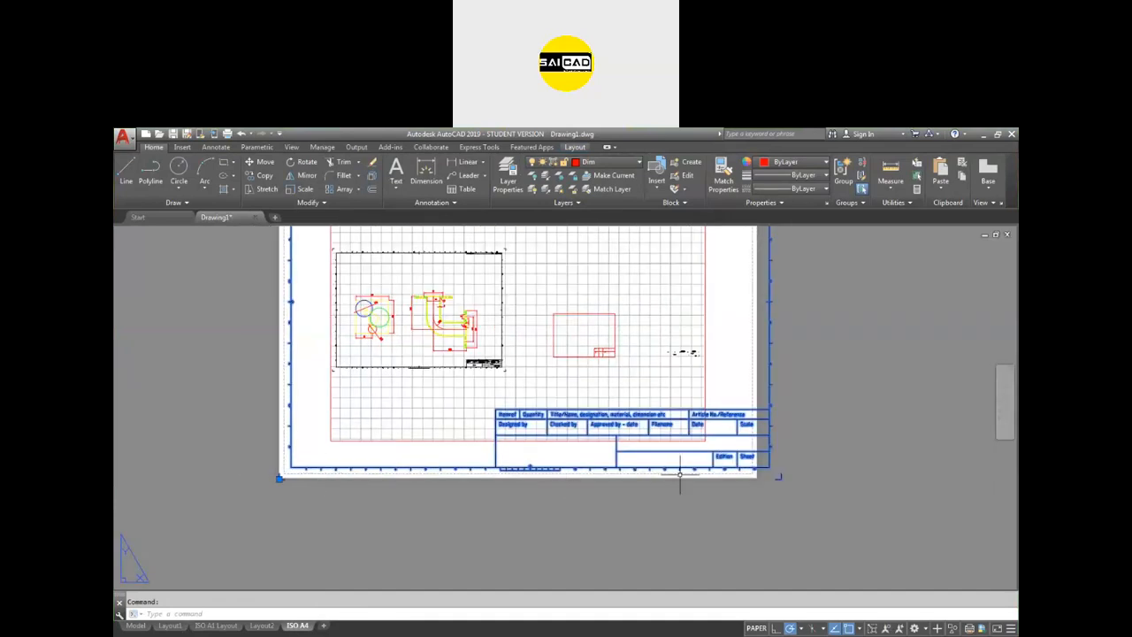
{"action": "scroll", "coordinate": [740, 481], "scroll_direction": "down", "scroll_amount": 1}
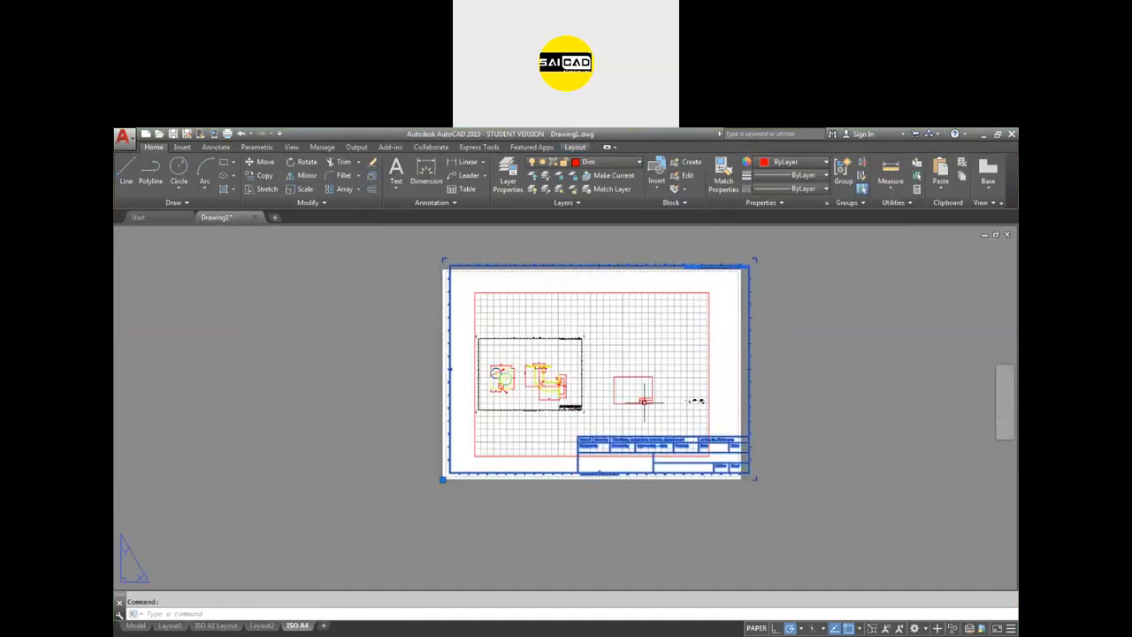
{"action": "scroll", "coordinate": [474, 474], "scroll_direction": "up", "scroll_amount": 2}
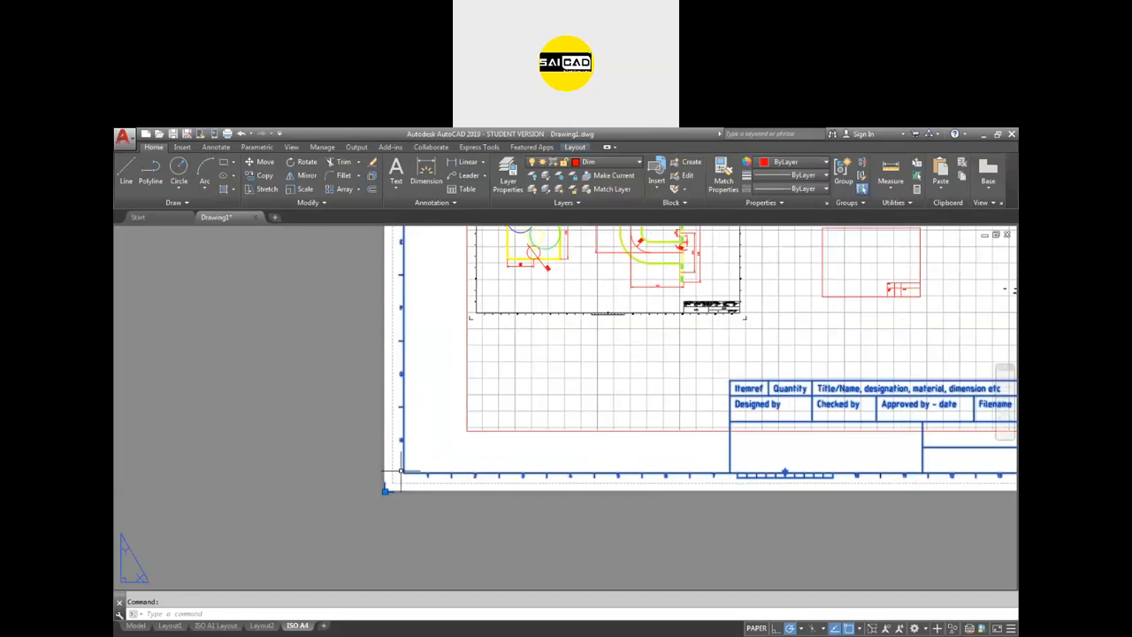
{"action": "type", "text": "m"}
{"action": "key", "text": "Return"}
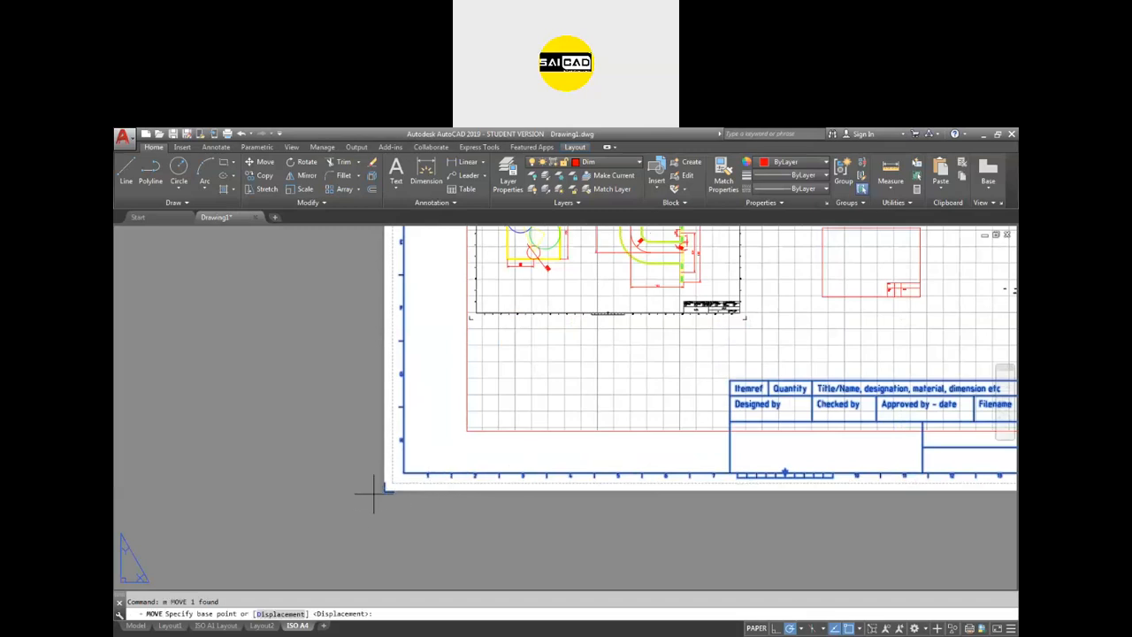
{"action": "left_click", "coordinate": [385, 489]}
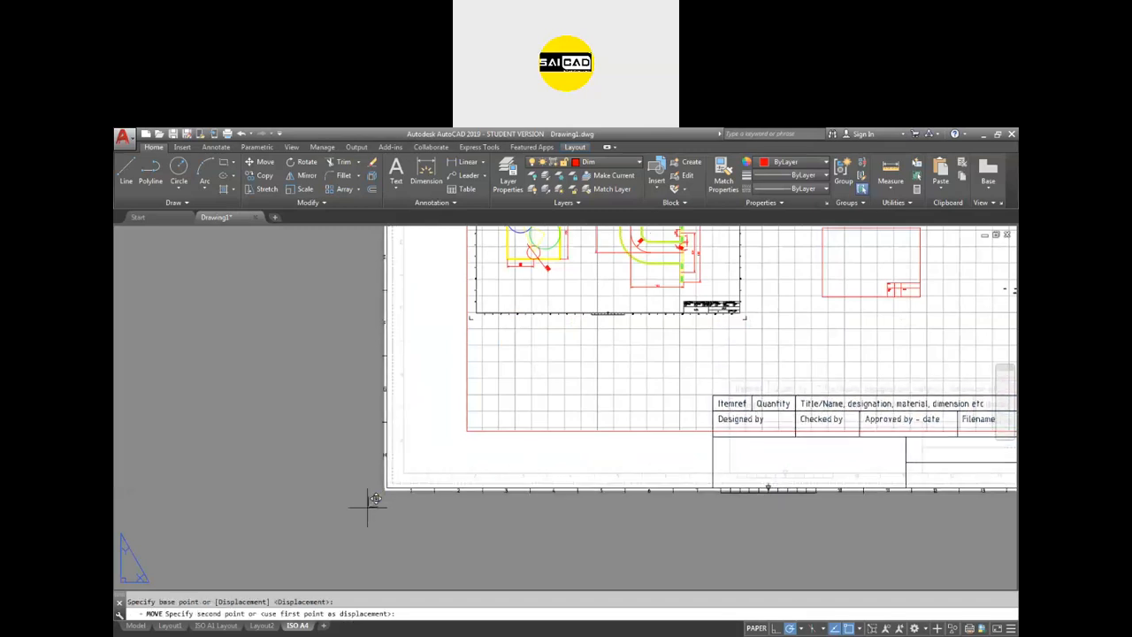
{"action": "left_click", "coordinate": [320, 512]}
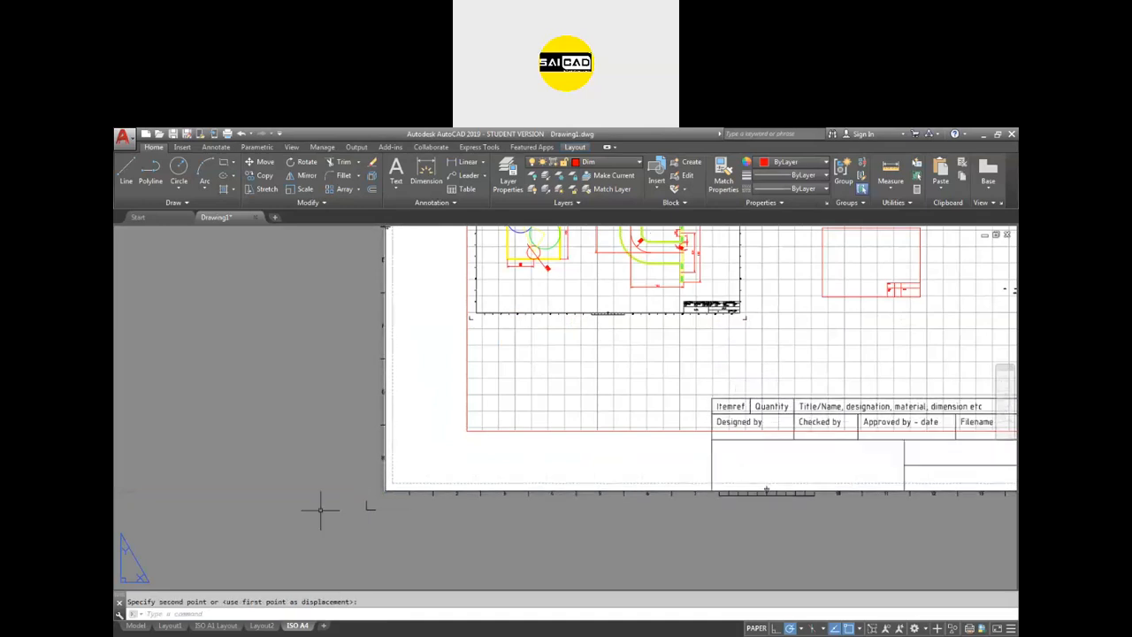
Step: Scale the title block from its lower-left corner mark by reference, using the distance between its two lower corner marks and a new length of 297
{"action": "scroll", "coordinate": [606, 506], "scroll_direction": "down", "scroll_amount": 2}
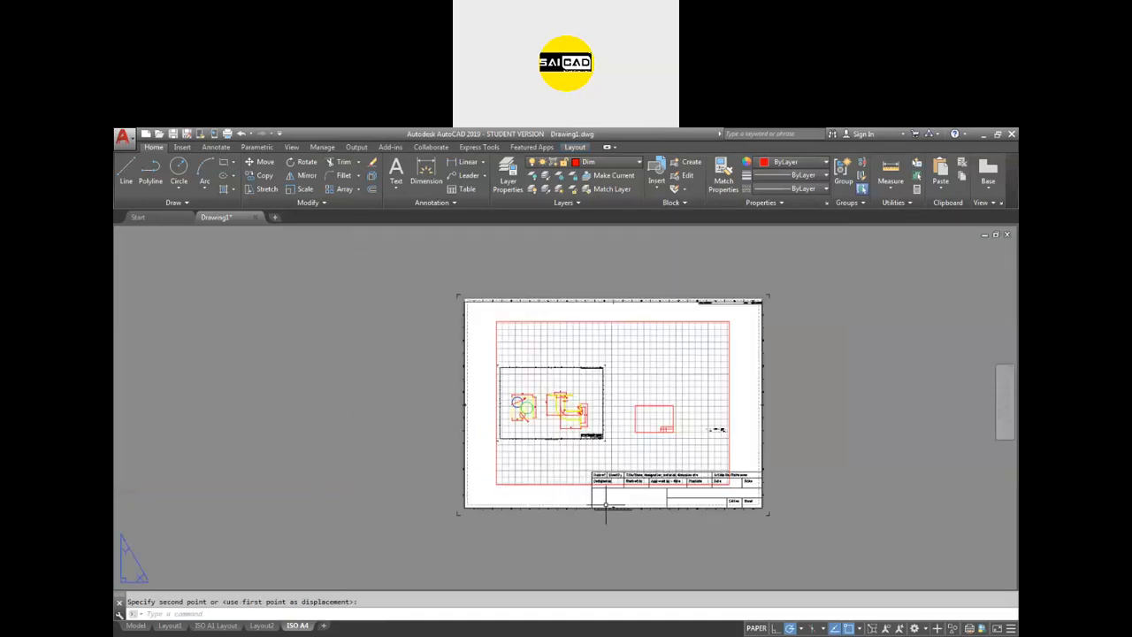
{"action": "left_click", "coordinate": [537, 556]}
{"action": "left_click", "coordinate": [445, 511]}
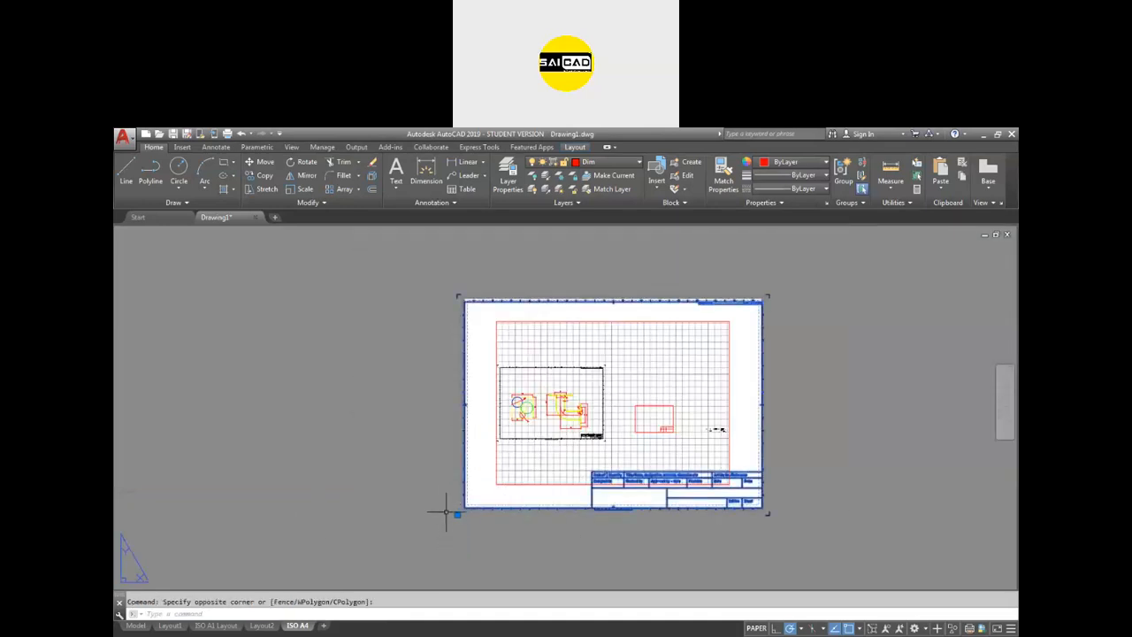
{"action": "type", "text": "sc"}
{"action": "key", "text": "Return"}
{"action": "scroll", "coordinate": [455, 515], "scroll_direction": "up", "scroll_amount": 2}
{"action": "scroll", "coordinate": [509, 535], "scroll_direction": "up", "scroll_amount": 2}
{"action": "left_click", "coordinate": [504, 530]}
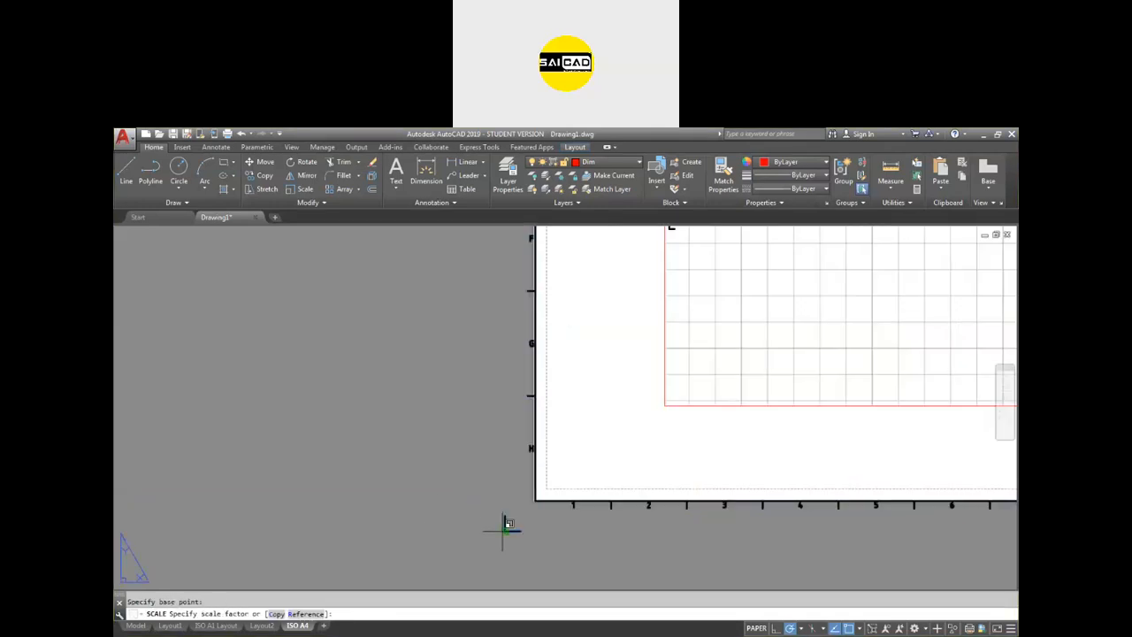
{"action": "scroll", "coordinate": [505, 528], "scroll_direction": "down", "scroll_amount": 3}
{"action": "left_click", "coordinate": [306, 613]}
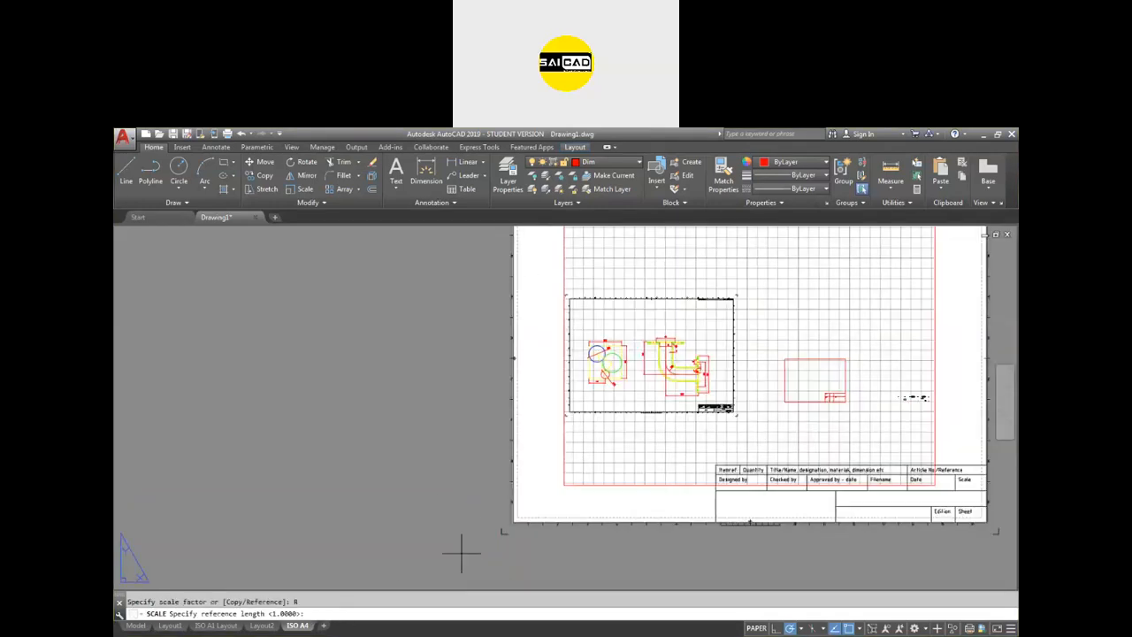
{"action": "left_click", "coordinate": [500, 533]}
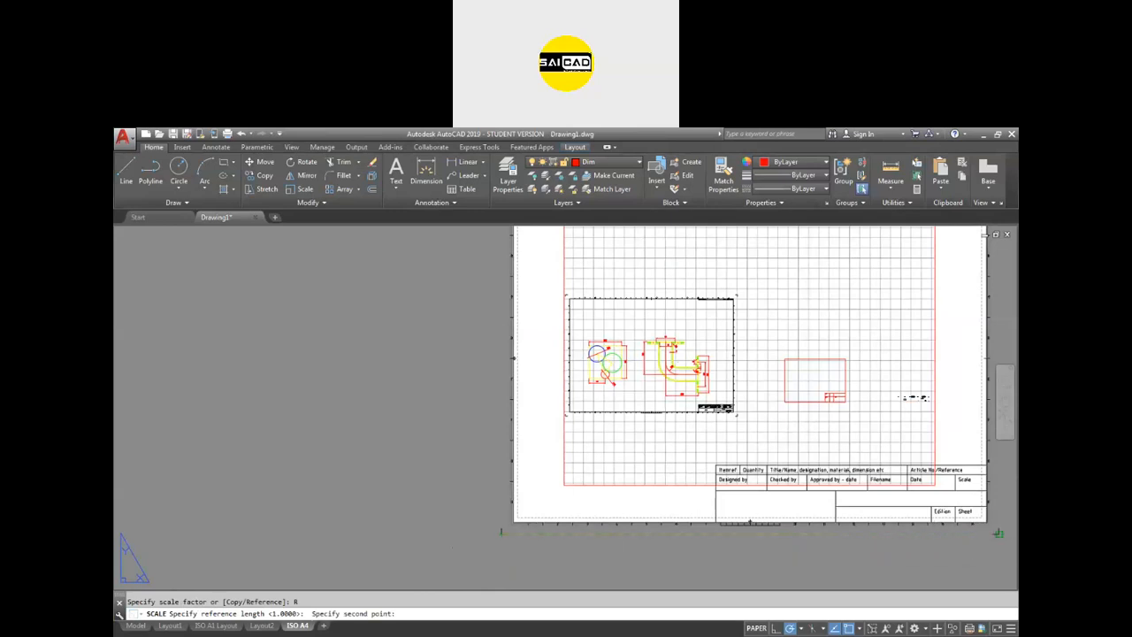
{"action": "left_click", "coordinate": [995, 531]}
{"action": "type", "text": "2"}
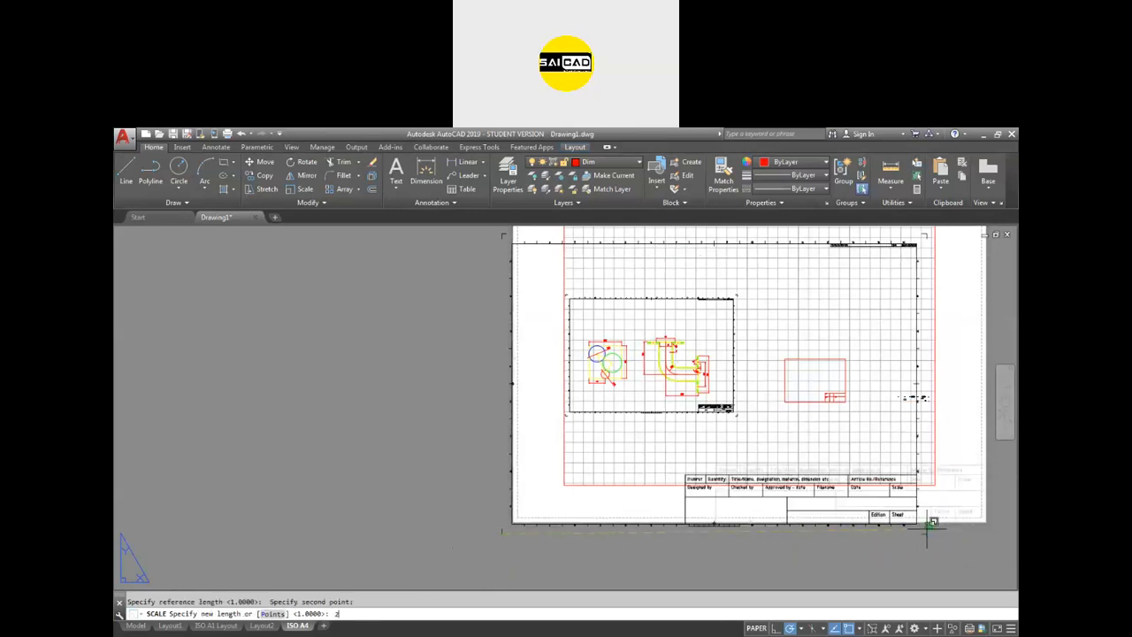
{"action": "type", "text": "97"}
{"action": "key", "text": "Return"}
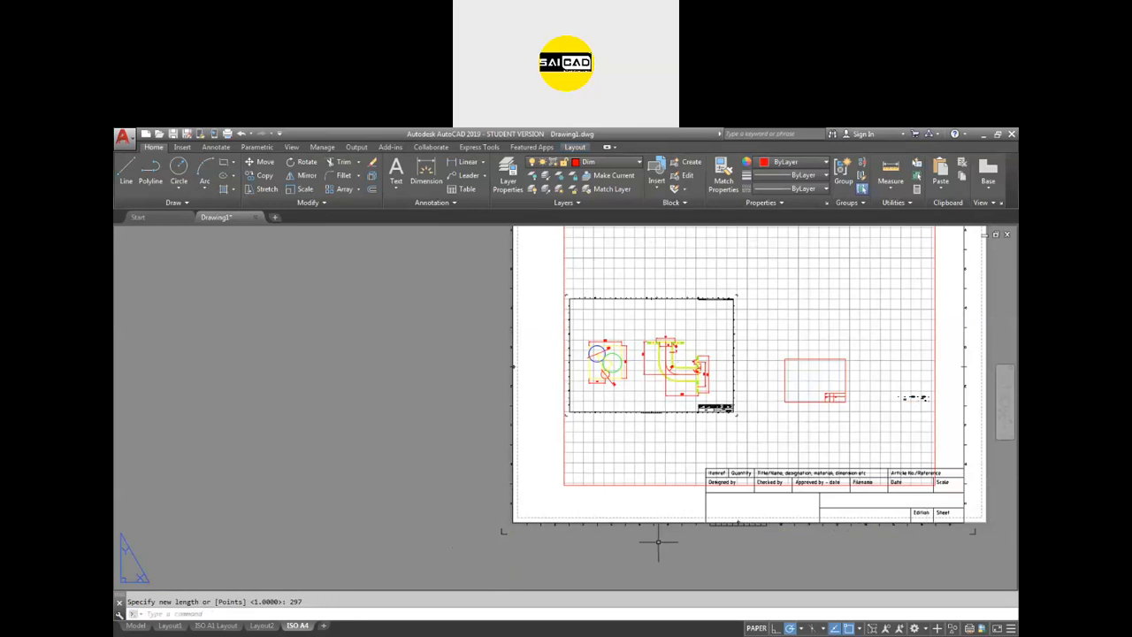
Step: Relocate the scaled title block by its base point onto the sheet's lower-left corner
{"action": "left_click", "coordinate": [513, 529]}
{"action": "left_click", "coordinate": [513, 523]}
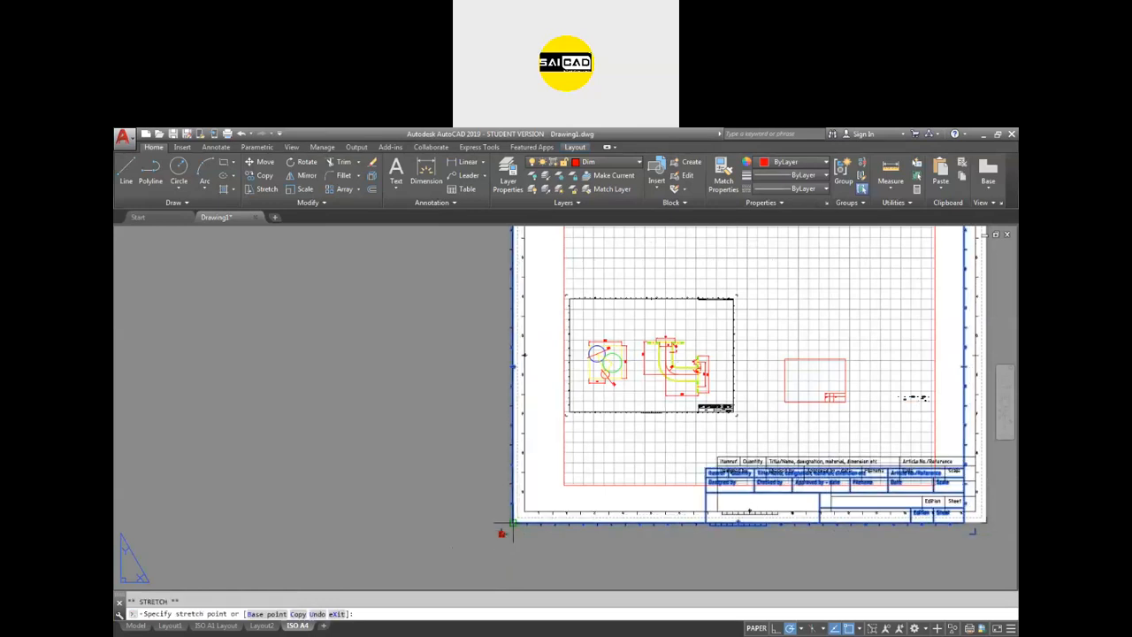
{"action": "scroll", "coordinate": [491, 528], "scroll_direction": "down", "scroll_amount": 3}
{"action": "scroll", "coordinate": [603, 458], "scroll_direction": "up", "scroll_amount": 4}
{"action": "scroll", "coordinate": [833, 290], "scroll_direction": "down", "scroll_amount": 2}
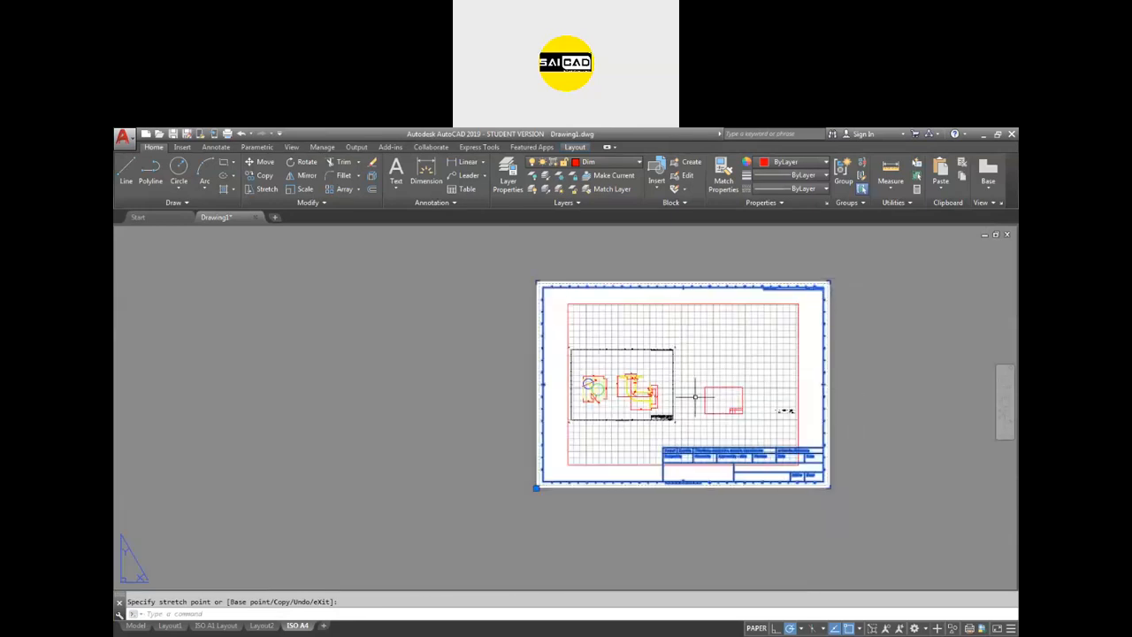
{"action": "scroll", "coordinate": [716, 415], "scroll_direction": "up", "scroll_amount": 2}
{"action": "key", "text": "Escape"}
{"action": "scroll", "coordinate": [651, 426], "scroll_direction": "down", "scroll_amount": 2}
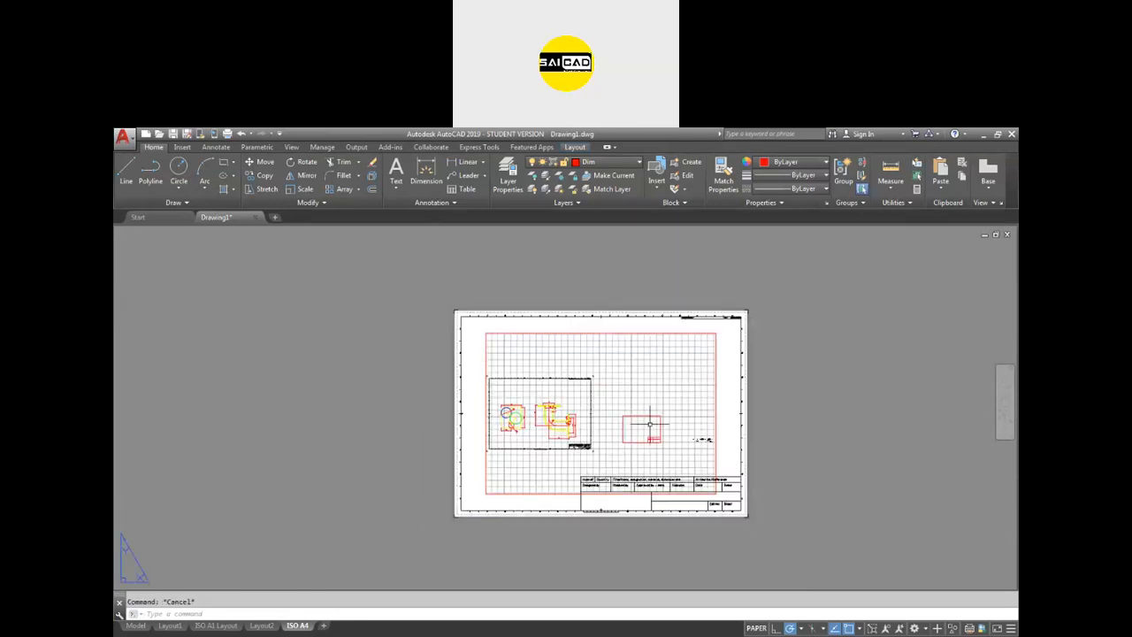
Step: Delete the existing viewport from the ISO A4 sheet
{"action": "scroll", "coordinate": [651, 426], "scroll_direction": "up", "scroll_amount": 3}
{"action": "left_click", "coordinate": [859, 366]}
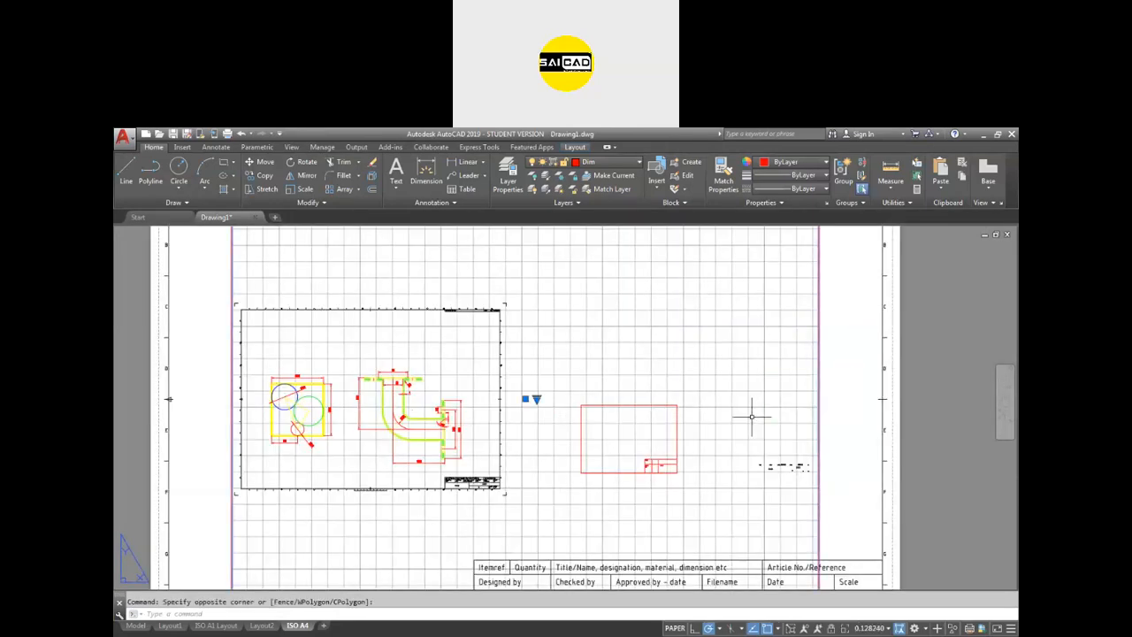
{"action": "left_click", "coordinate": [751, 416]}
{"action": "key", "text": "Delete"}
{"action": "scroll", "coordinate": [623, 397], "scroll_direction": "down", "scroll_amount": 2}
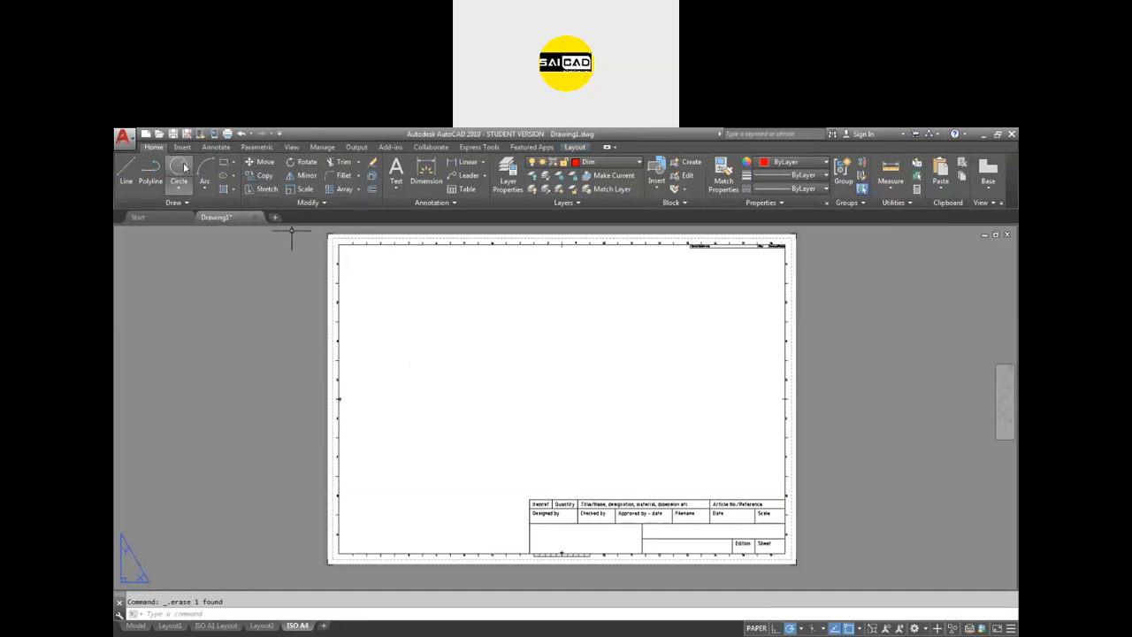
Step: Create a rectangular layout viewport from the inner frame's upper-left corner to its lower-right corner
{"action": "left_click", "coordinate": [574, 147]}
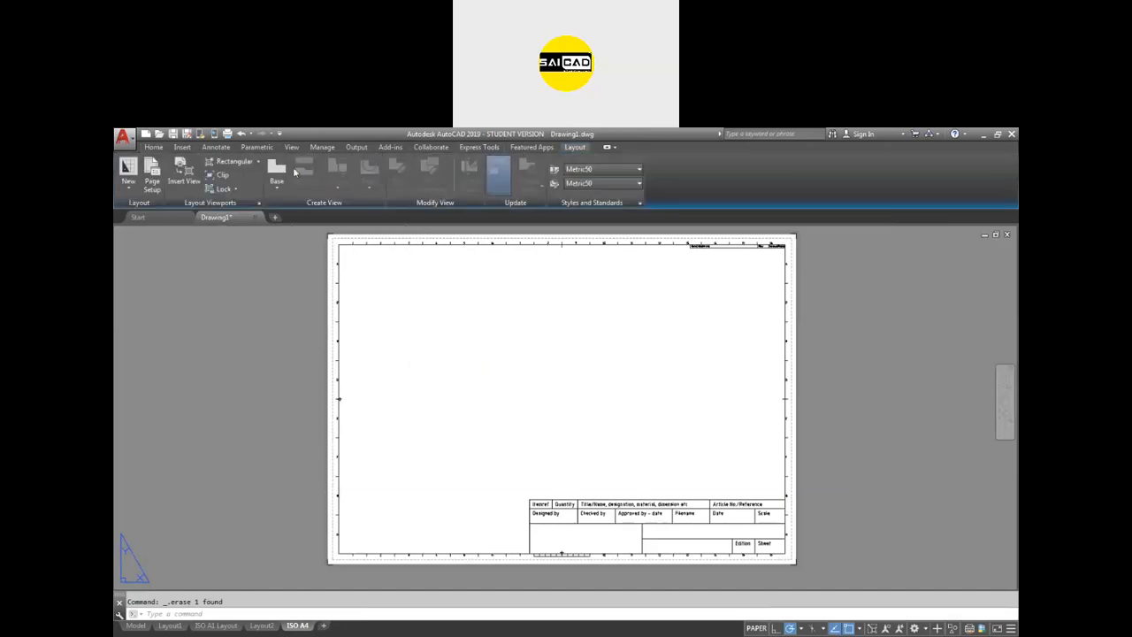
{"action": "left_click", "coordinate": [234, 162]}
{"action": "left_click", "coordinate": [340, 245]}
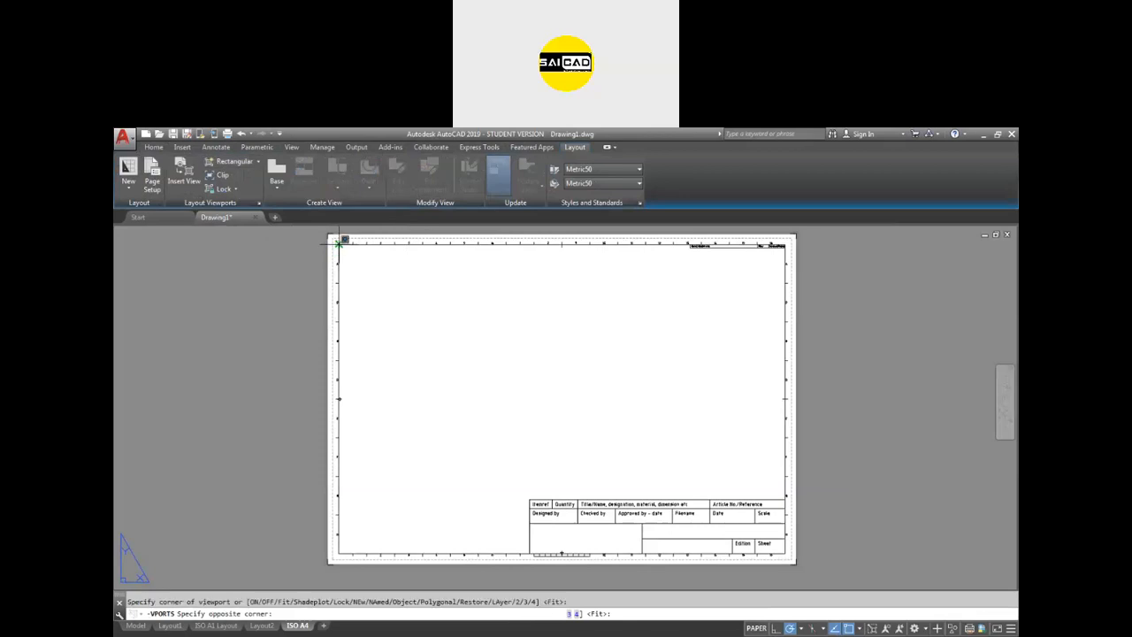
{"action": "left_click", "coordinate": [795, 558]}
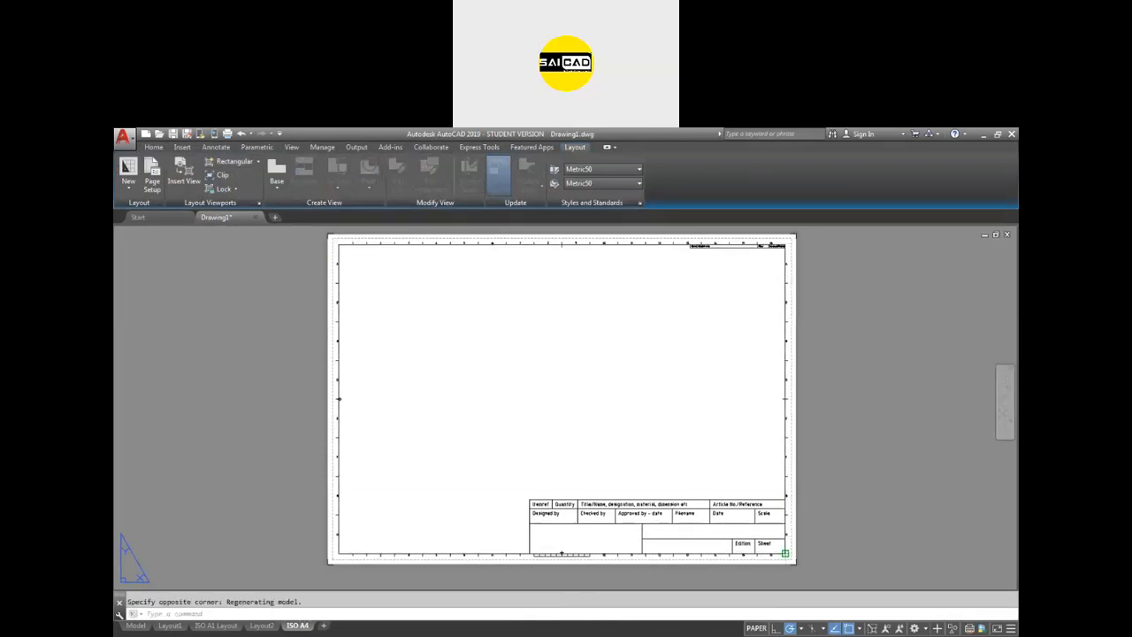
Step: Activate the new viewport and turn off its grid display
{"action": "double_click", "coordinate": [581, 398]}
{"action": "middle_click_drag", "start_coordinate": [581, 398], "coordinate": [513, 444]}
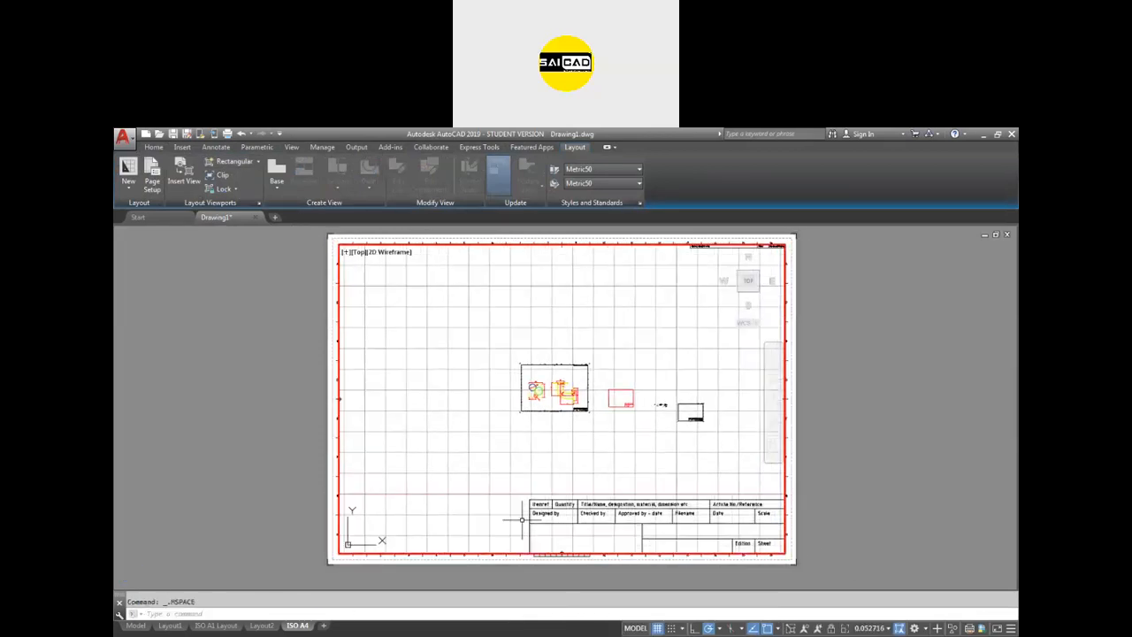
{"action": "left_click", "coordinate": [658, 629]}
{"action": "scroll", "coordinate": [522, 403], "scroll_direction": "up", "scroll_amount": 5}
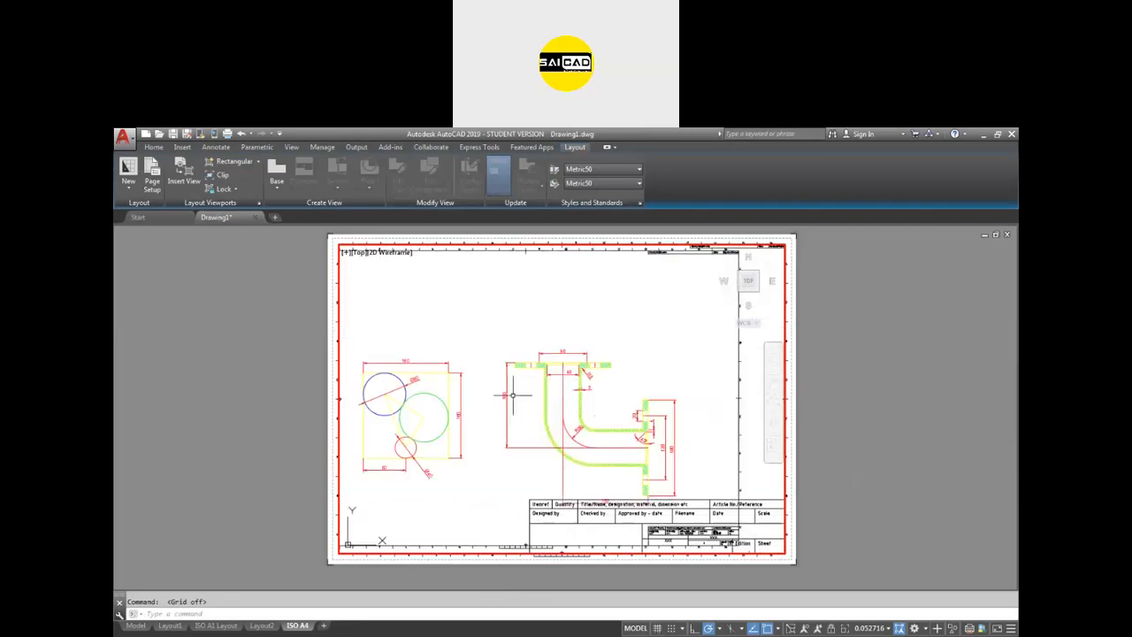
Step: Delete the title block frame surrounding the model drawings, and arrange both drawings inside the viewport above the title block
{"action": "scroll", "coordinate": [638, 380], "scroll_direction": "down", "scroll_amount": 5}
{"action": "left_click", "coordinate": [682, 368]}
{"action": "left_click", "coordinate": [672, 375]}
{"action": "left_click", "coordinate": [673, 374]}
{"action": "key", "text": "Delete"}
{"action": "scroll", "coordinate": [583, 403], "scroll_direction": "up", "scroll_amount": 4}
{"action": "scroll", "coordinate": [583, 403], "scroll_direction": "up", "scroll_amount": 4}
{"action": "scroll", "coordinate": [599, 413], "scroll_direction": "down", "scroll_amount": 5}
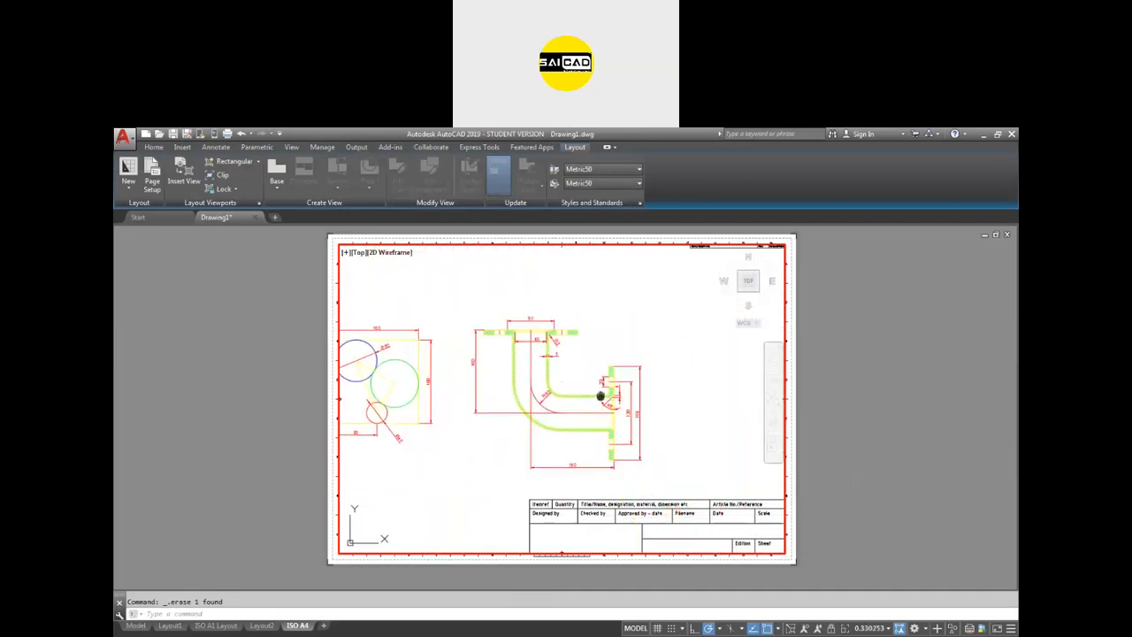
{"action": "middle_click_drag", "start_coordinate": [601, 396], "coordinate": [642, 384]}
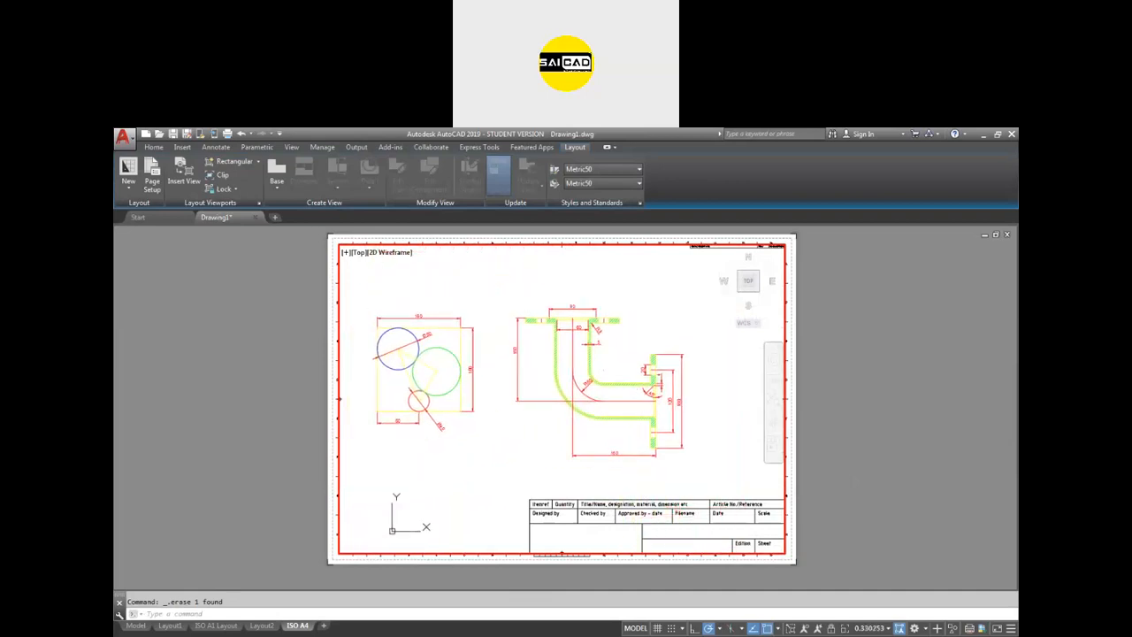
Step: Hide the square-and-circles drawing and its dimensions with Hide Objects
{"action": "left_click", "coordinate": [485, 301]}
{"action": "left_click", "coordinate": [361, 441]}
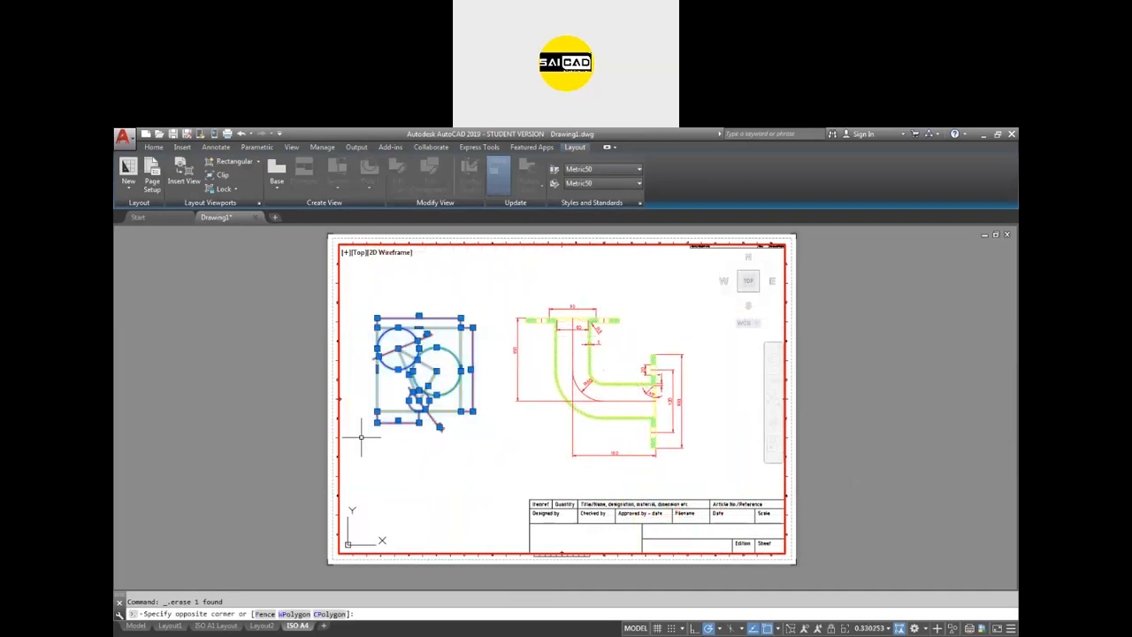
{"action": "right_click", "coordinate": [432, 283]}
{"action": "mouse_move", "coordinate": [491, 339]}
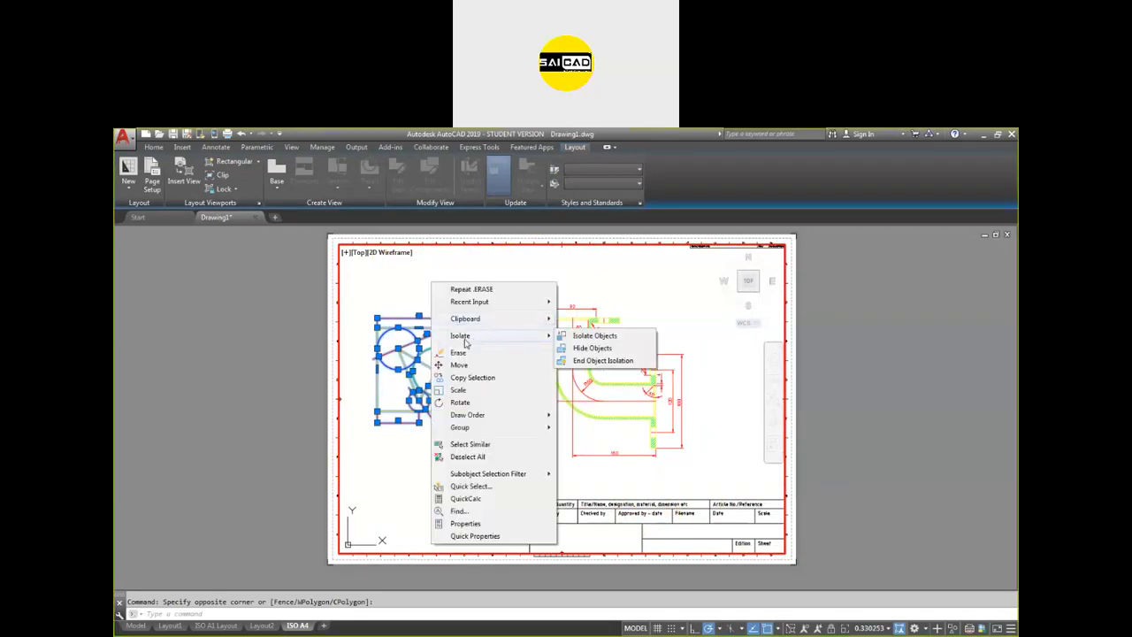
{"action": "left_click", "coordinate": [560, 352]}
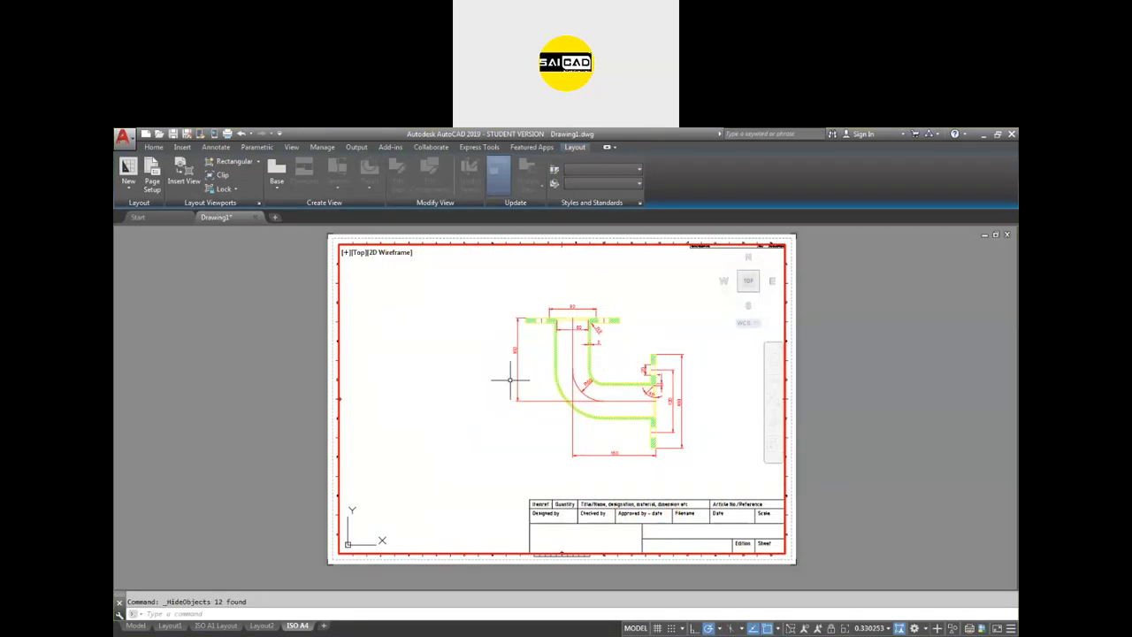
Step: Enlarge the dimensioned pipe elbow to fill the viewport clear of the title block, and return to paper space
{"action": "middle_click_drag", "start_coordinate": [638, 406], "coordinate": [595, 403]}
{"action": "scroll", "coordinate": [595, 395], "scroll_direction": "up", "scroll_amount": 2}
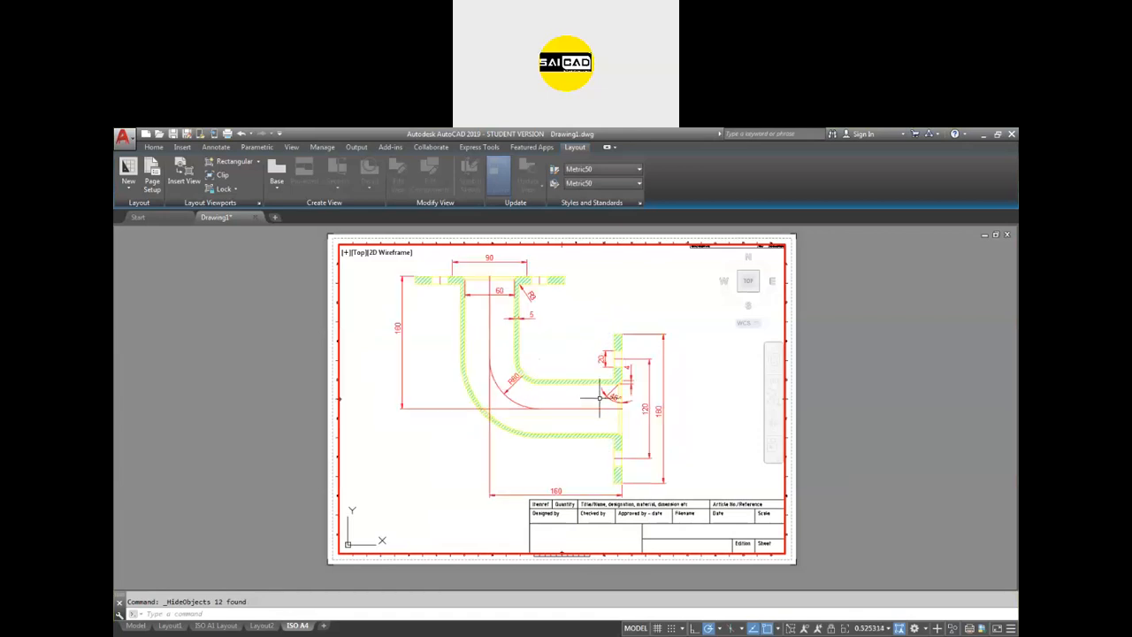
{"action": "middle_click_drag", "start_coordinate": [598, 399], "coordinate": [604, 399]}
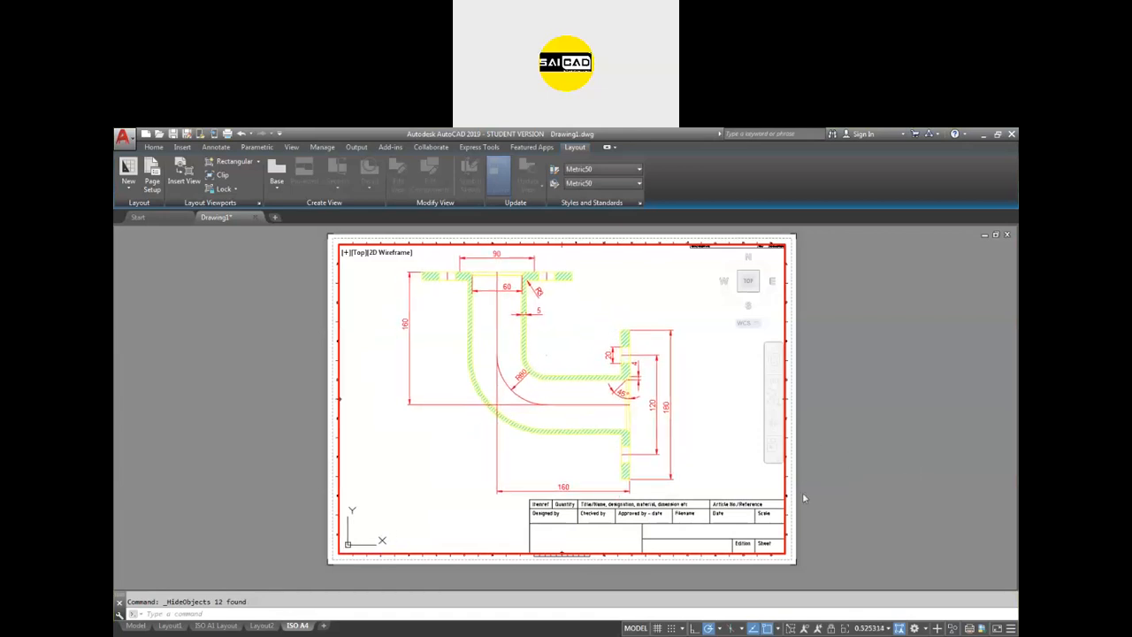
{"action": "left_click", "coordinate": [683, 423]}
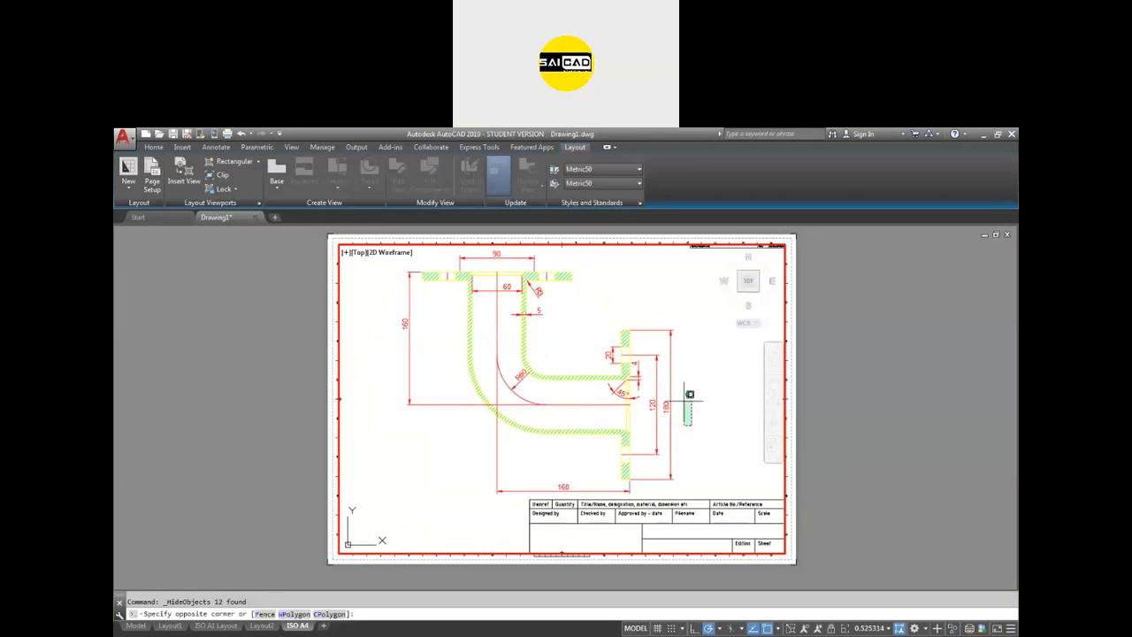
{"action": "double_click", "coordinate": [288, 491]}
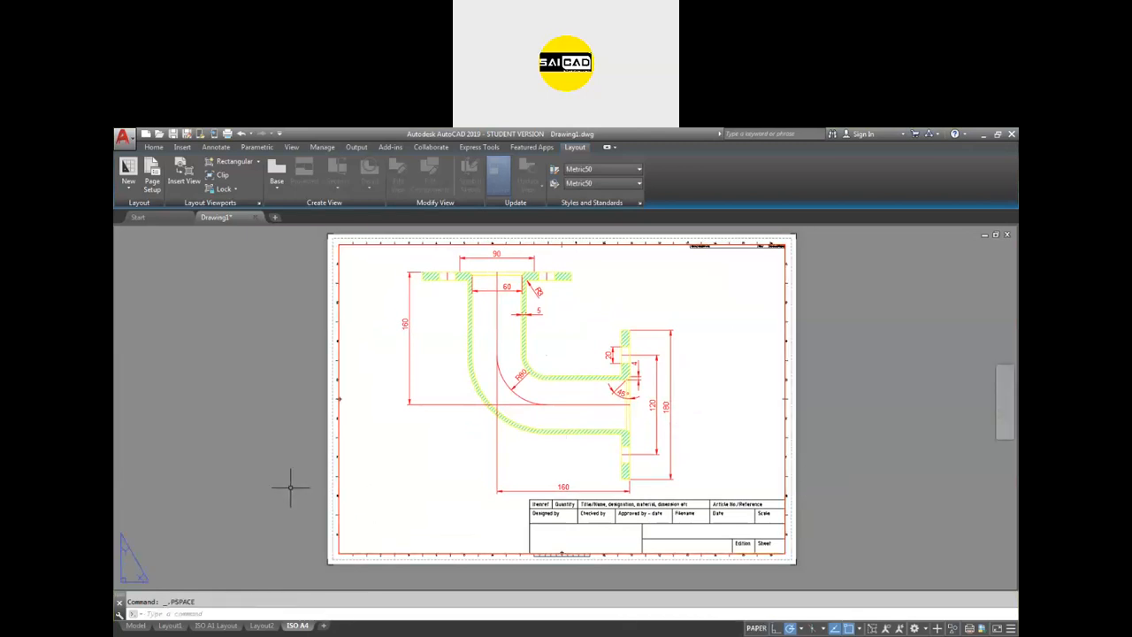
Step: Start plotting the ISO A4 layout with the DWG To PDF.pc3 plotter on ISO full bleed A4 (210.00 x 297.00 MM) paper
{"action": "scroll", "coordinate": [445, 482], "scroll_direction": "down", "scroll_amount": 4}
{"action": "scroll", "coordinate": [496, 474], "scroll_direction": "up", "scroll_amount": 4}
{"action": "scroll", "coordinate": [522, 474], "scroll_direction": "down", "scroll_amount": 2}
{"action": "scroll", "coordinate": [522, 482], "scroll_direction": "up", "scroll_amount": 2}
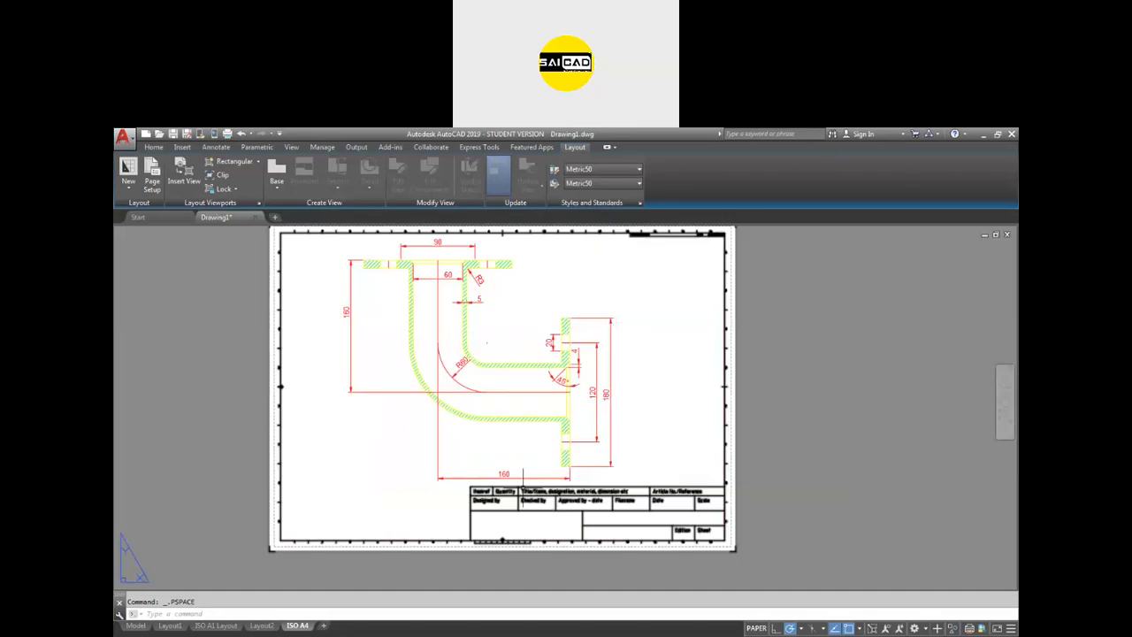
{"action": "key", "text": "ctrl+p"}
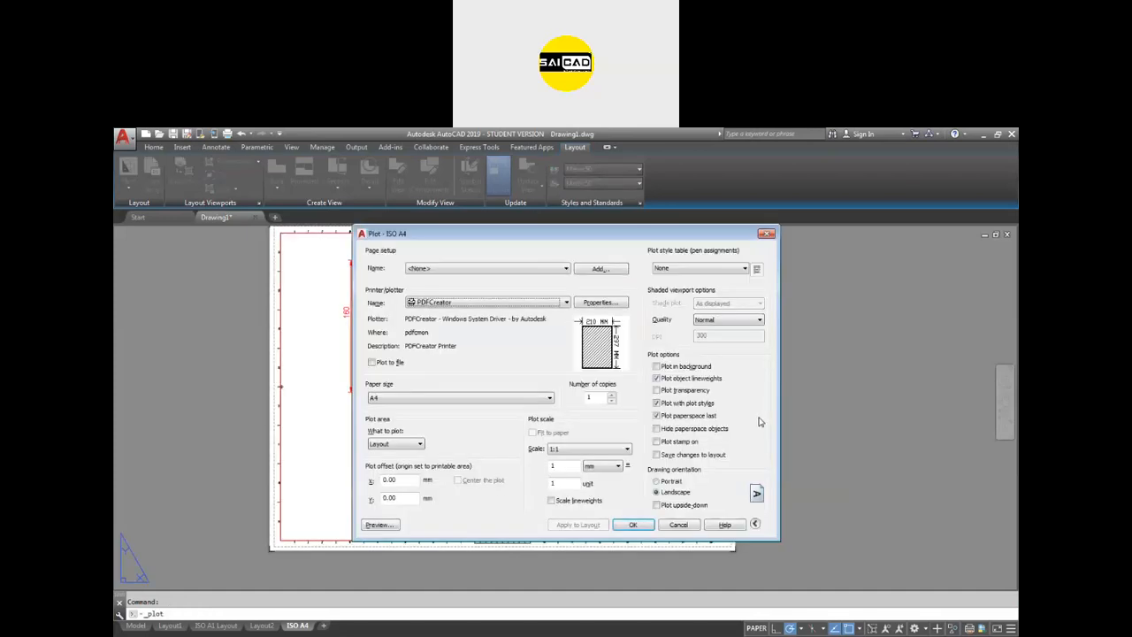
{"action": "left_click", "coordinate": [451, 313]}
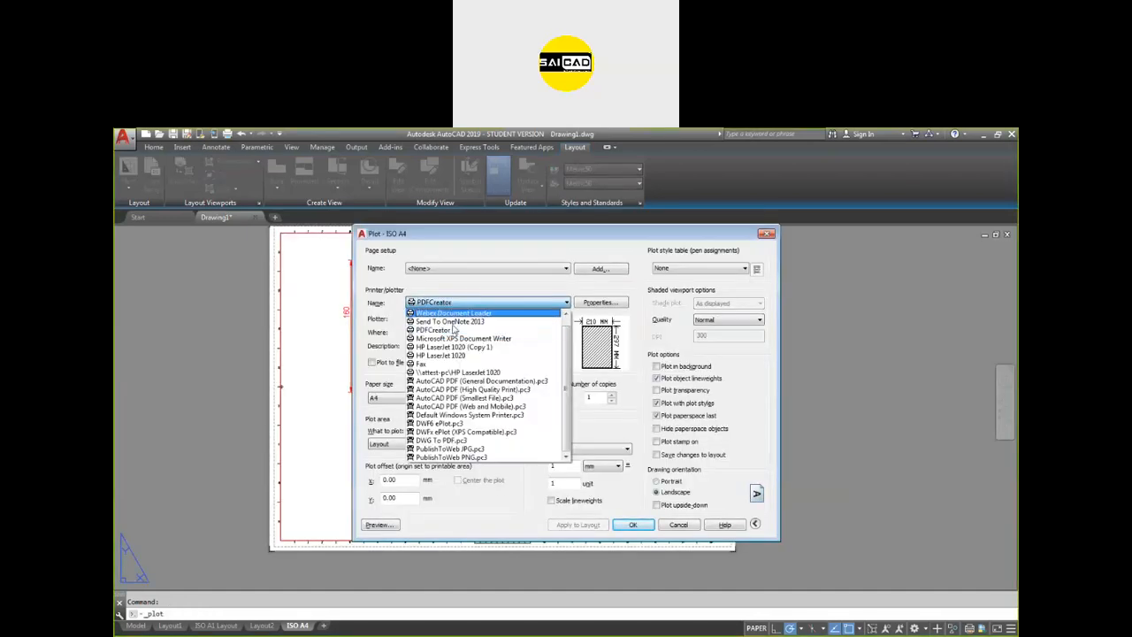
{"action": "left_click", "coordinate": [447, 442]}
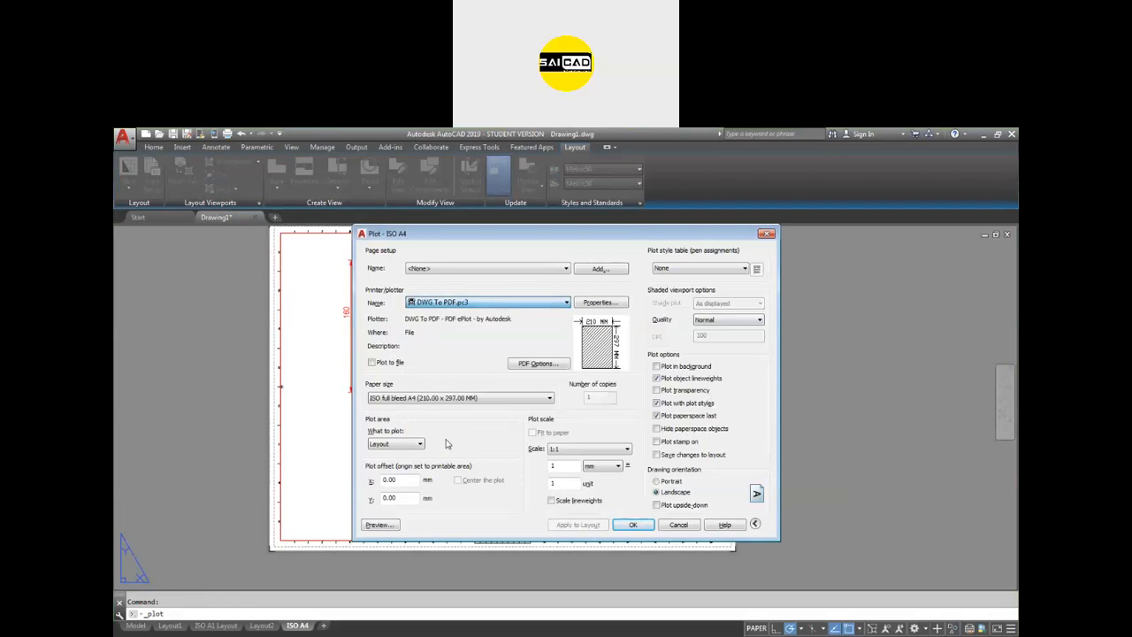
{"action": "left_click", "coordinate": [416, 400]}
{"action": "left_click", "coordinate": [417, 400]}
Step: Set the plot area to a window around the whole sheet, centre the plot, and preview it
{"action": "left_click", "coordinate": [384, 447]}
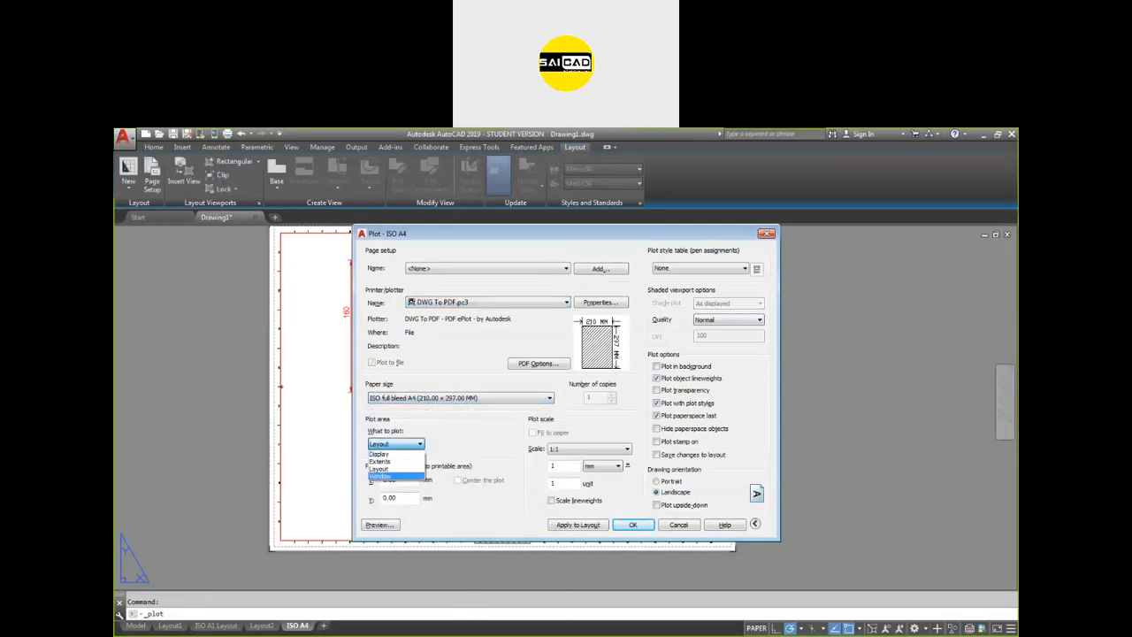
{"action": "left_click", "coordinate": [381, 476]}
{"action": "scroll", "coordinate": [276, 281], "scroll_direction": "down", "scroll_amount": 2}
{"action": "left_click", "coordinate": [276, 253]}
{"action": "left_click", "coordinate": [571, 453]}
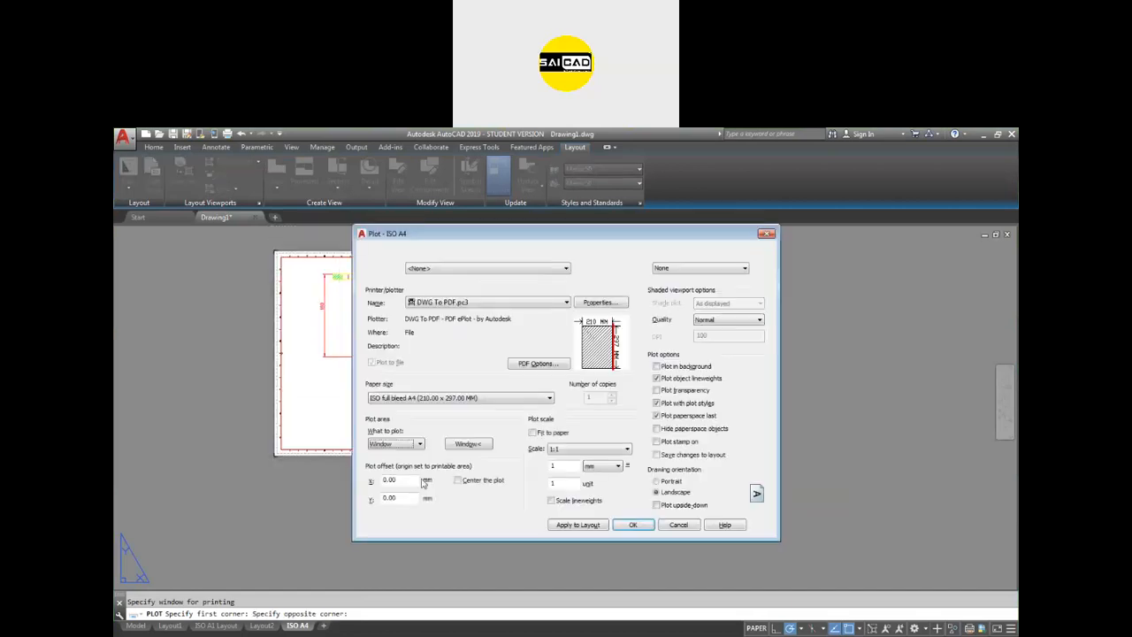
{"action": "left_click", "coordinate": [380, 524]}
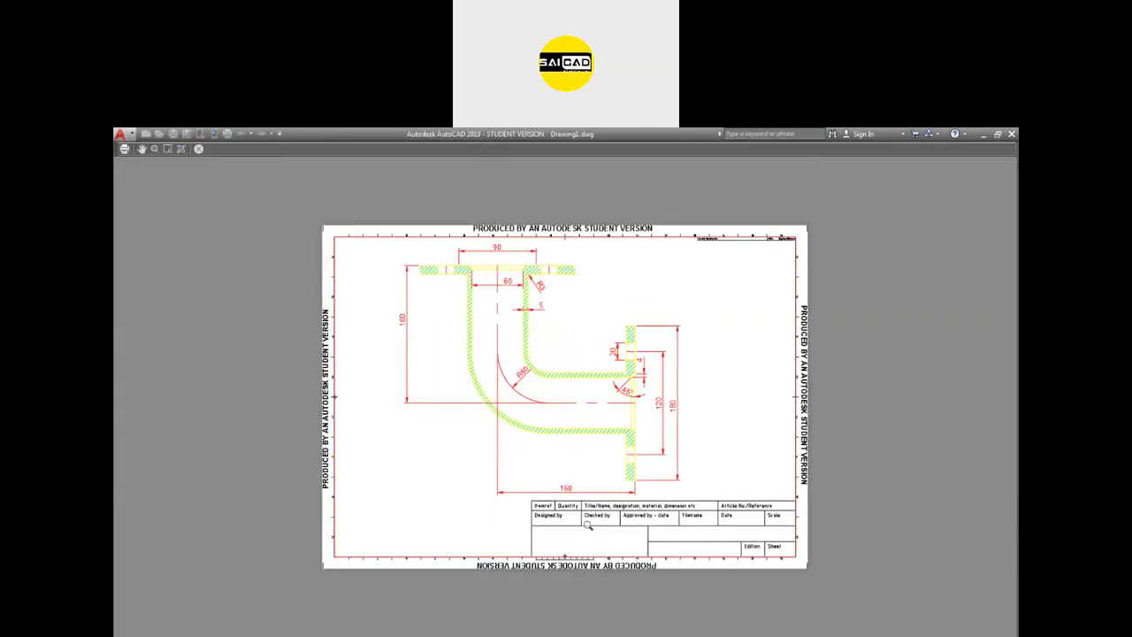
{"action": "key", "text": "Escape"}
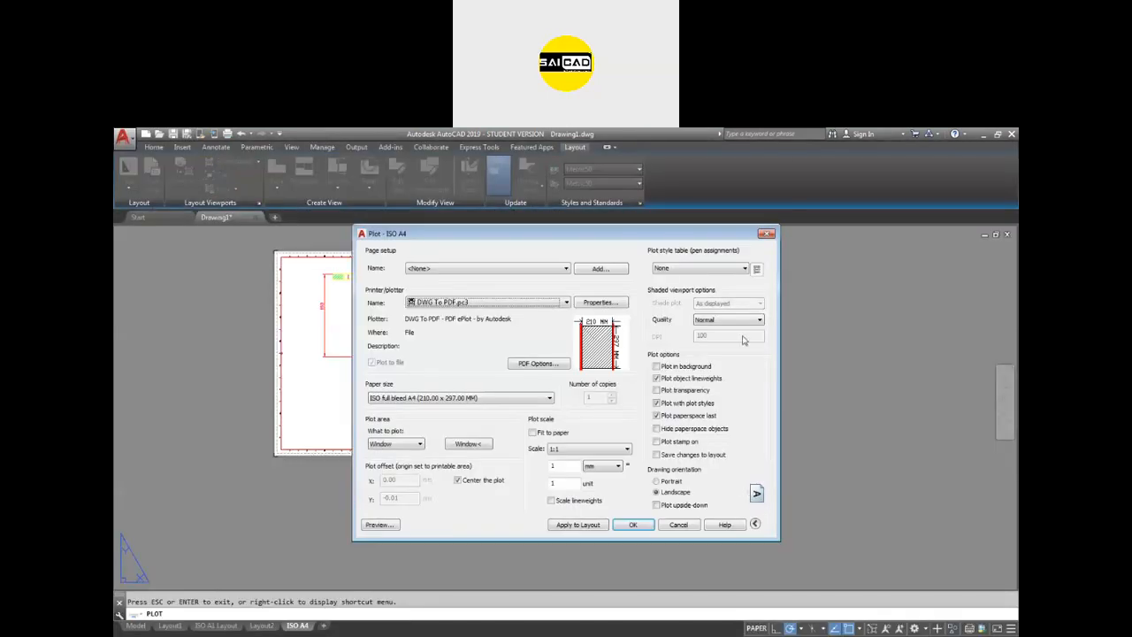
Step: Assign the monochrome.ctb plot style table and plot the sheet as Drawing1-ISO A4.pdf, saved to the desktop
{"action": "left_click", "coordinate": [724, 268]}
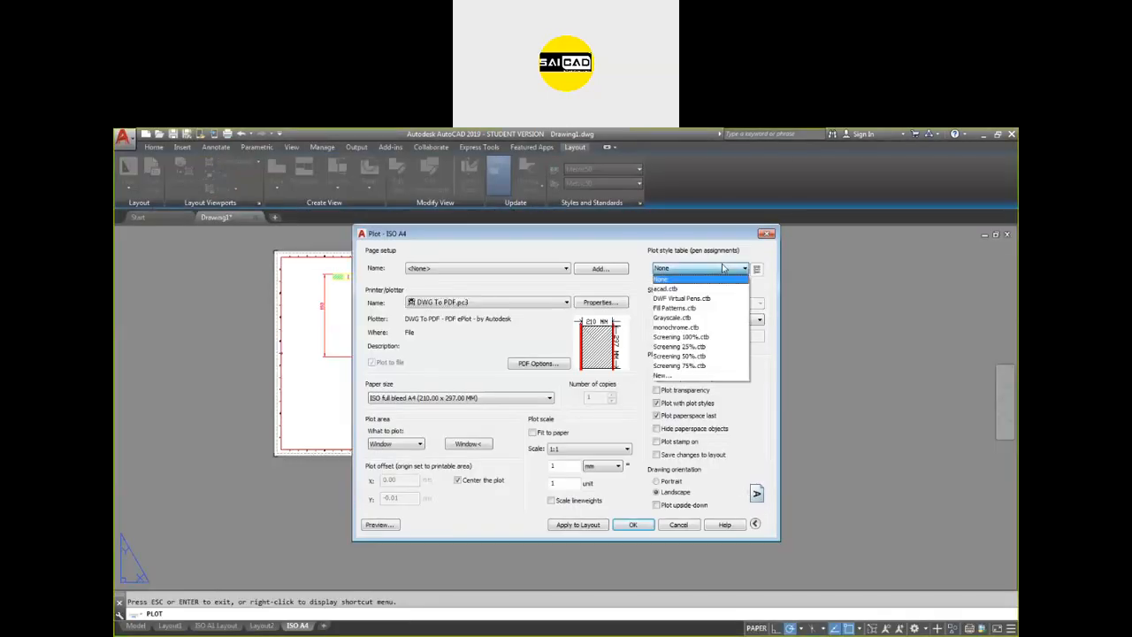
{"action": "left_click", "coordinate": [692, 328]}
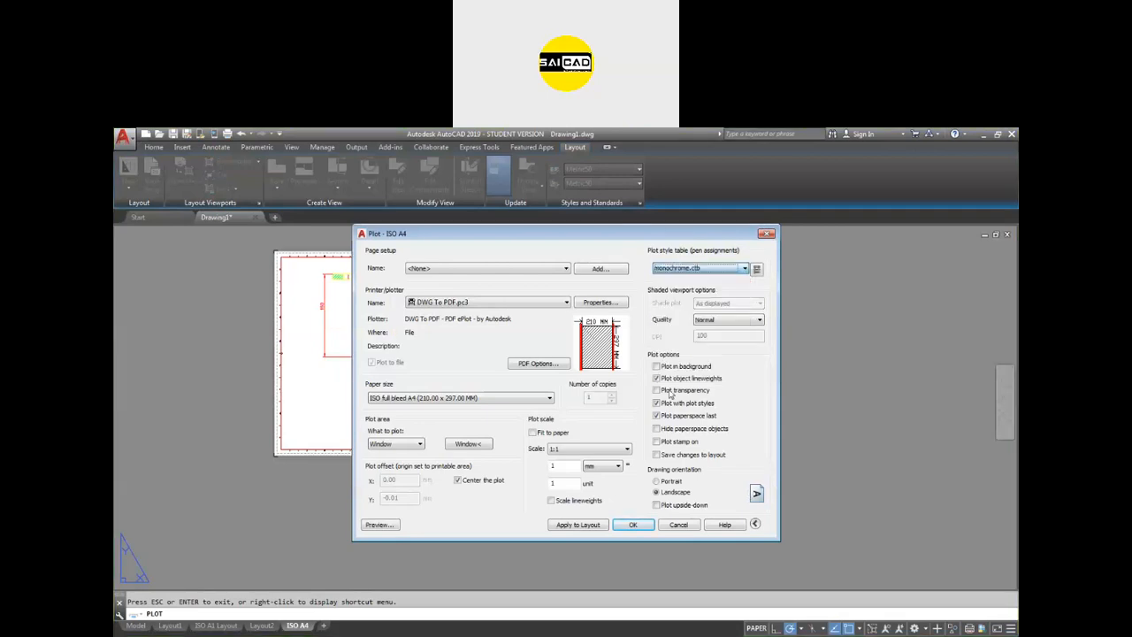
{"action": "left_click", "coordinate": [630, 526]}
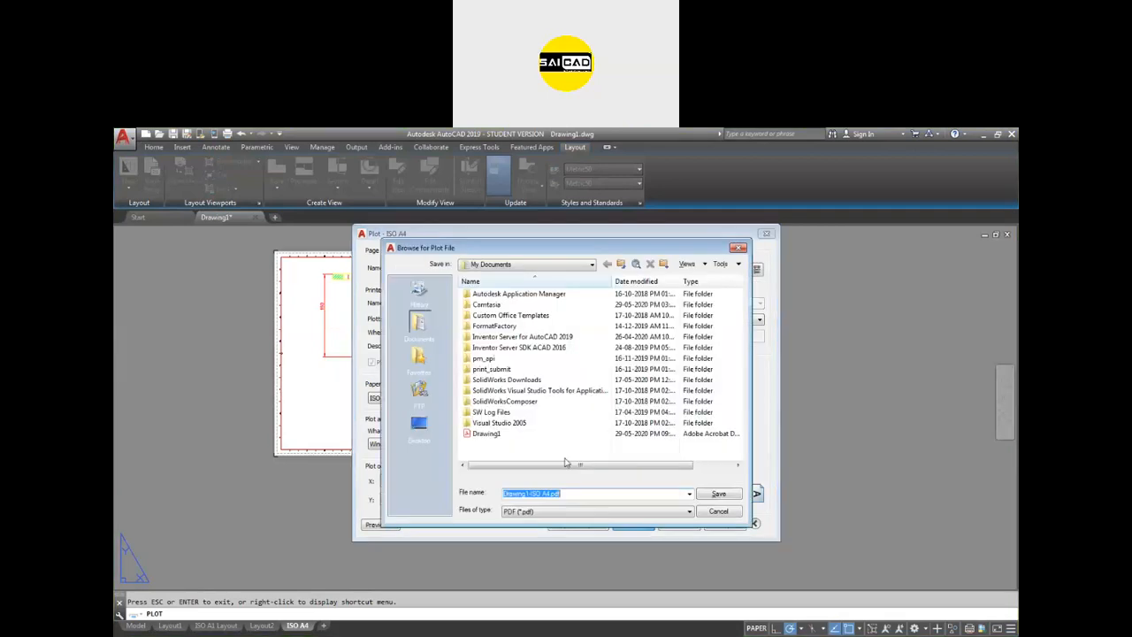
{"action": "left_click", "coordinate": [720, 498]}
{"action": "left_click", "coordinate": [420, 430]}
{"action": "left_click", "coordinate": [730, 498]}
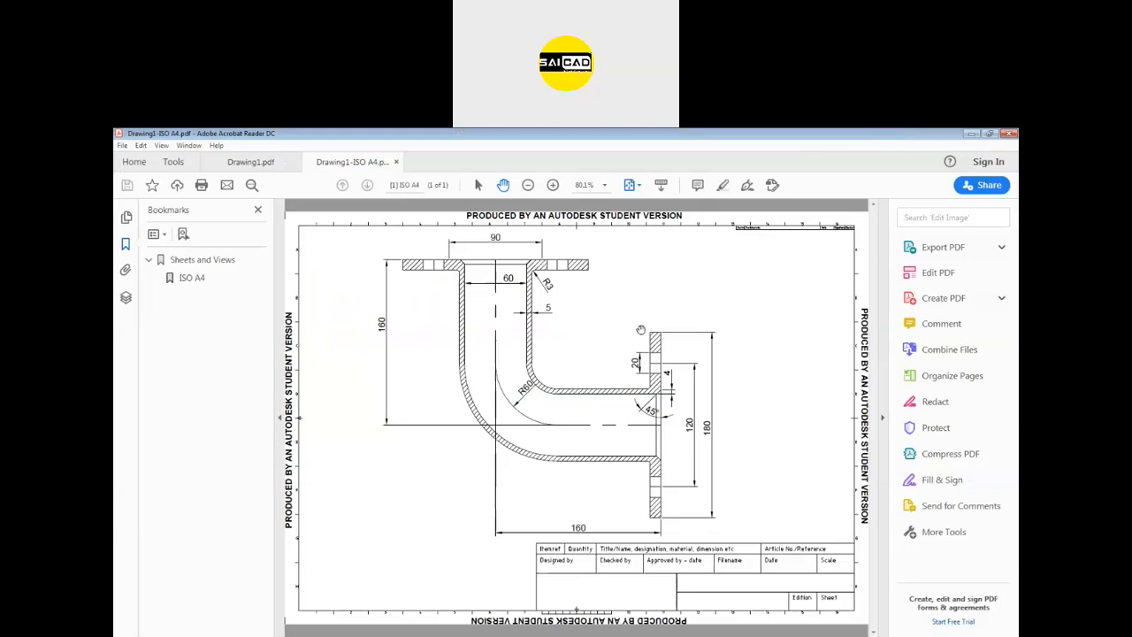
Step: Hide the side panes of the PDF viewer and examine the plotted pipe elbow, its dimensions and the title block
{"action": "left_click", "coordinate": [281, 416]}
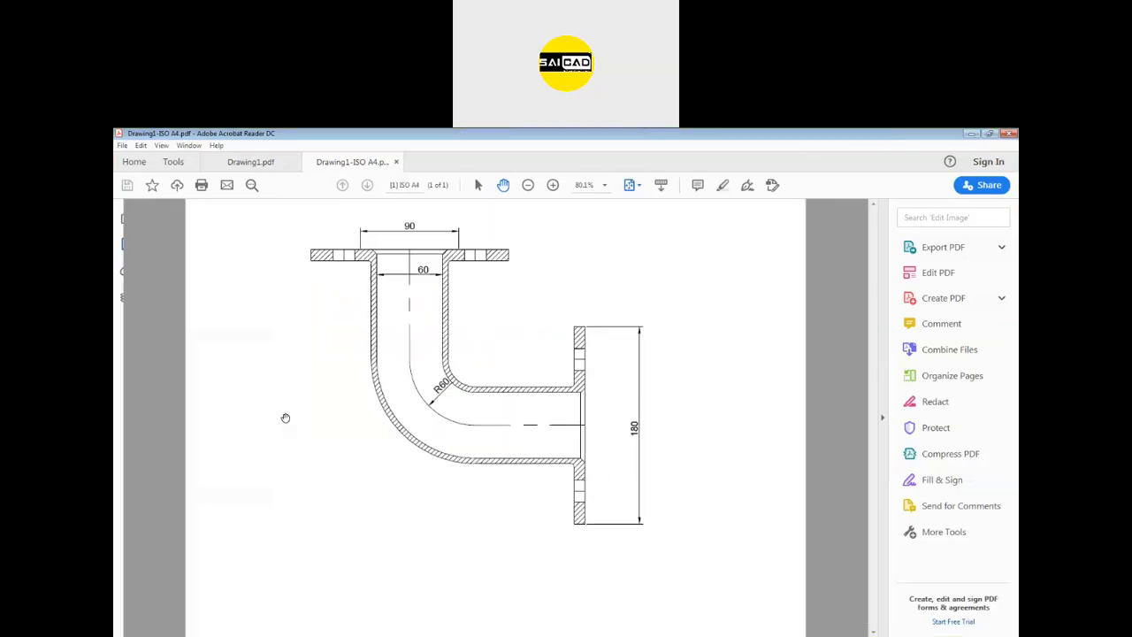
{"action": "left_click", "coordinate": [883, 415]}
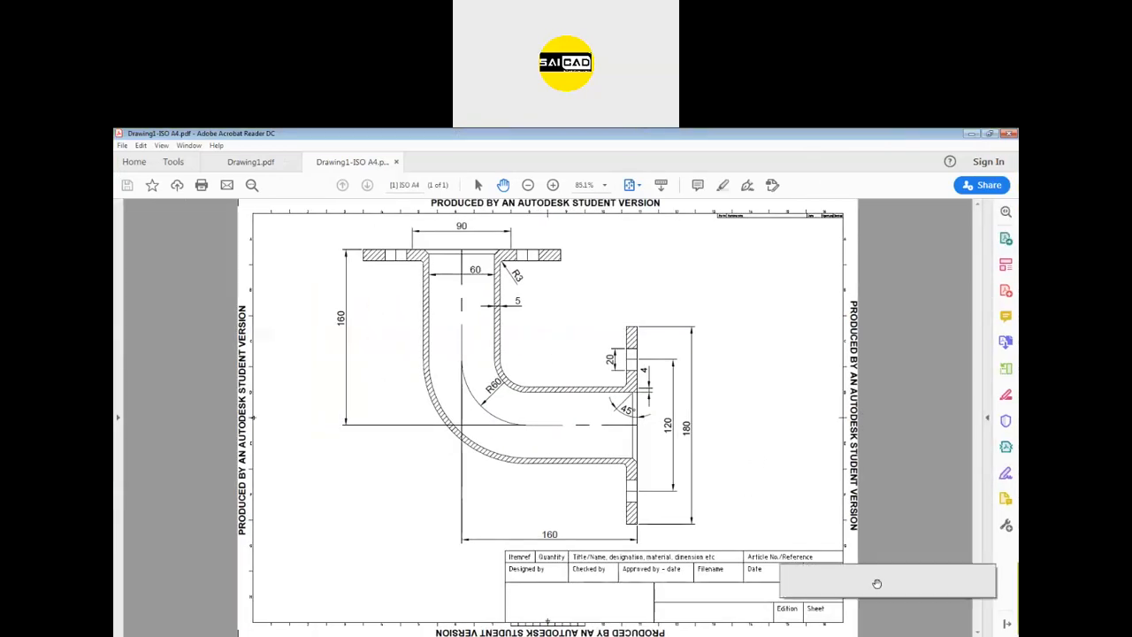
{"action": "scroll", "coordinate": [500, 515], "scroll_direction": "up", "scroll_amount": 4, "text": "ctrl"}
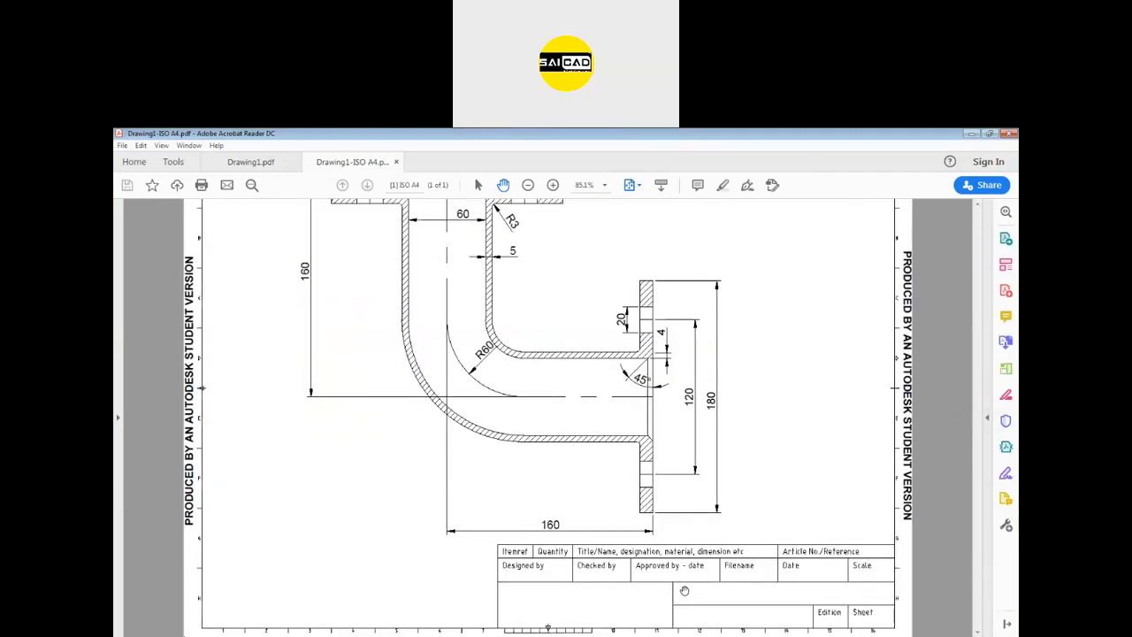
{"action": "scroll", "coordinate": [596, 559], "scroll_direction": "down", "scroll_amount": 2, "text": "ctrl"}
{"action": "scroll", "coordinate": [597, 559], "scroll_direction": "down", "scroll_amount": 3, "text": "ctrl"}
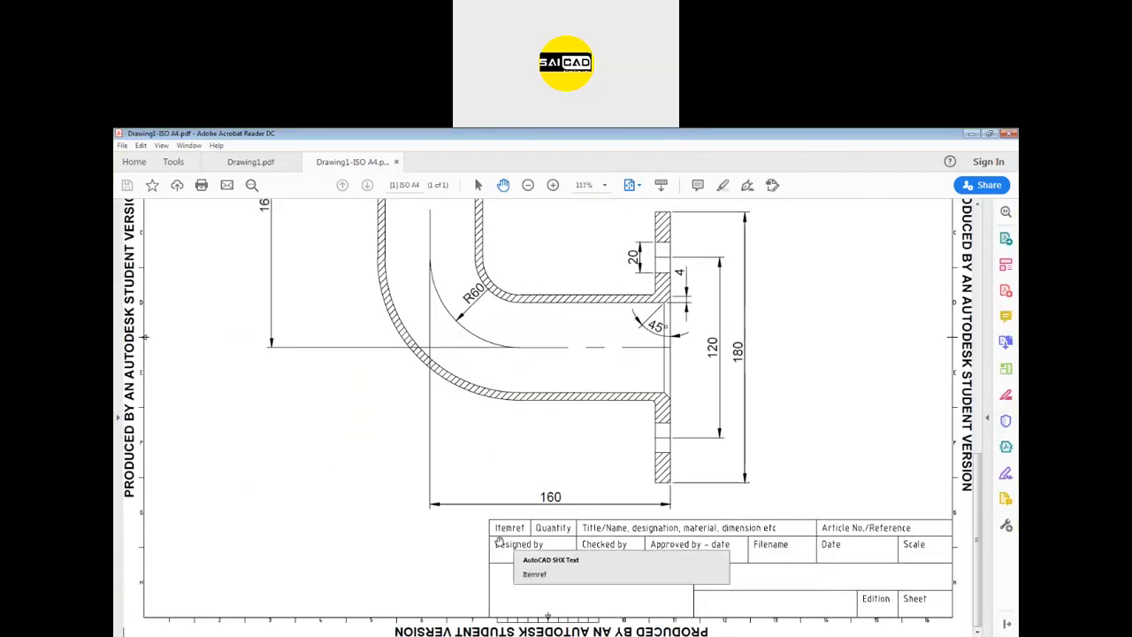
{"action": "scroll", "coordinate": [553, 317], "scroll_direction": "up", "scroll_amount": 1, "text": "ctrl"}
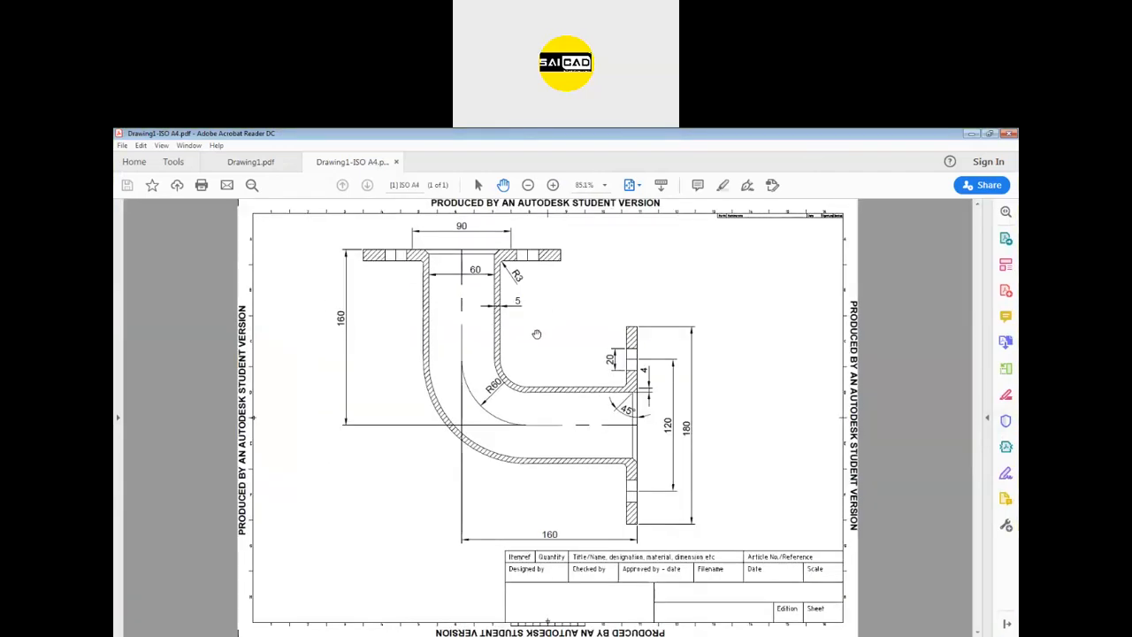
{"action": "scroll", "coordinate": [555, 268], "scroll_direction": "down", "scroll_amount": 1, "text": "ctrl"}
{"action": "scroll", "coordinate": [566, 257], "scroll_direction": "up", "scroll_amount": 1, "text": "ctrl"}
{"action": "scroll", "coordinate": [589, 322], "scroll_direction": "down", "scroll_amount": 1, "text": "ctrl"}
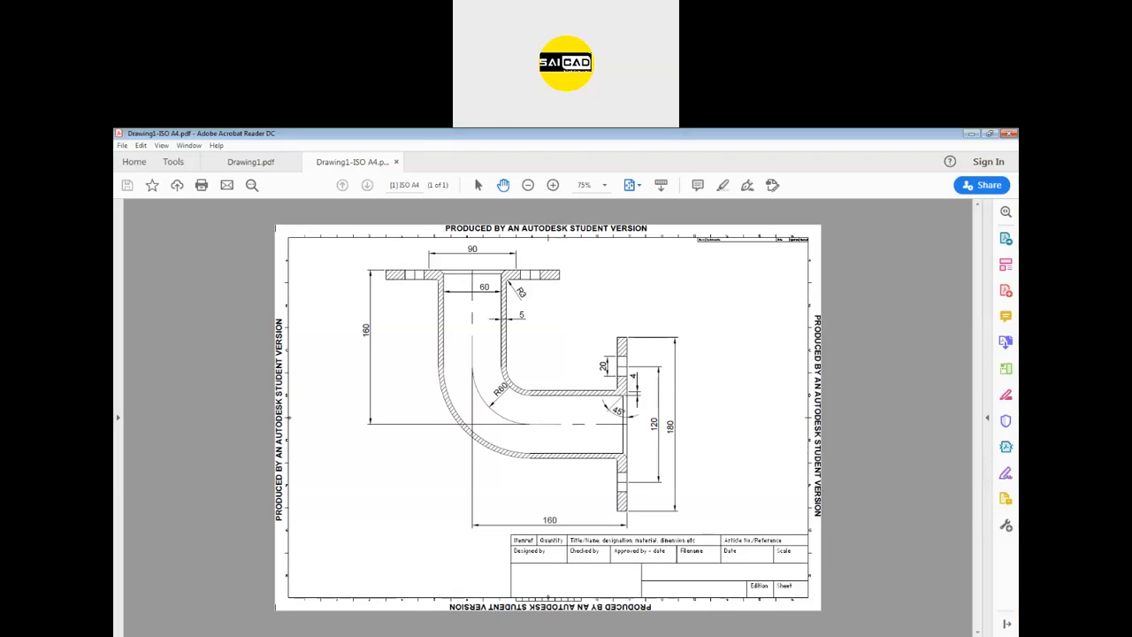
Step: Bring up SaiCad AutoCAD Assignment 5.pdf and read its submission instructions and the base plate drawing on page 2
{"action": "key", "text": "alt+Tab"}
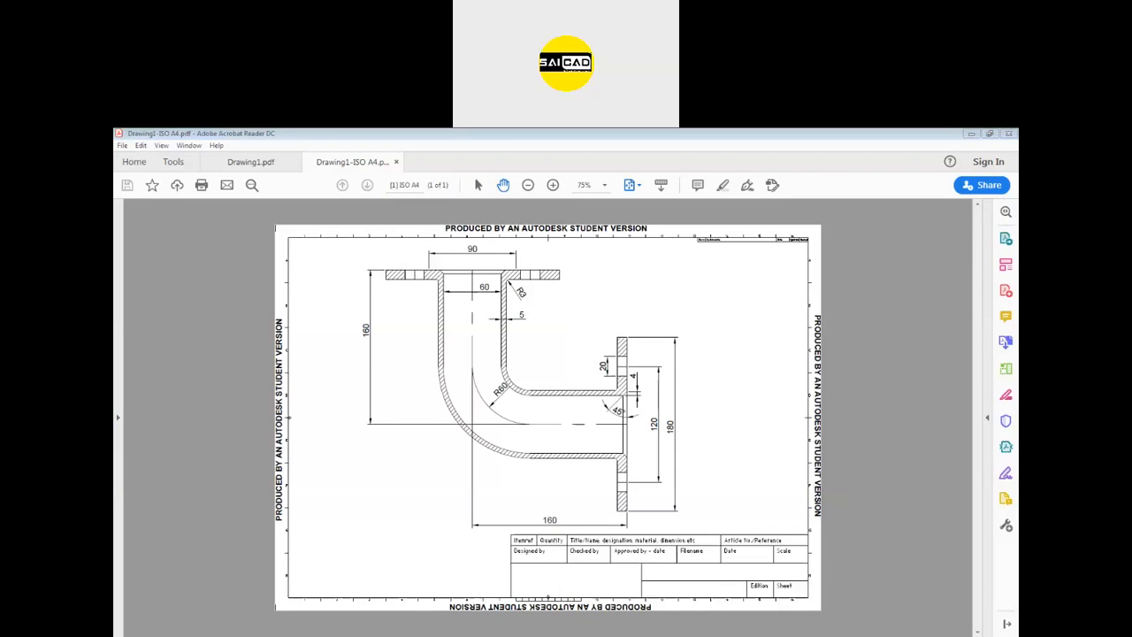
{"action": "scroll", "coordinate": [562, 338], "scroll_direction": "down", "scroll_amount": 5}
{"action": "scroll", "coordinate": [562, 338], "scroll_direction": "down", "scroll_amount": 5}
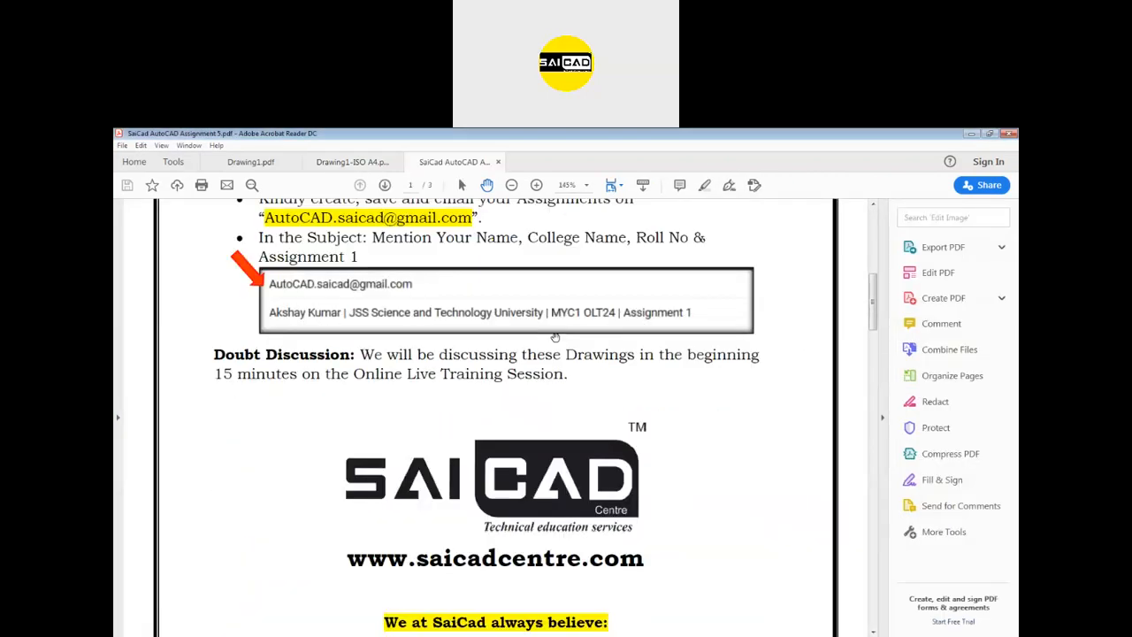
{"action": "scroll", "coordinate": [546, 330], "scroll_direction": "down", "scroll_amount": 10}
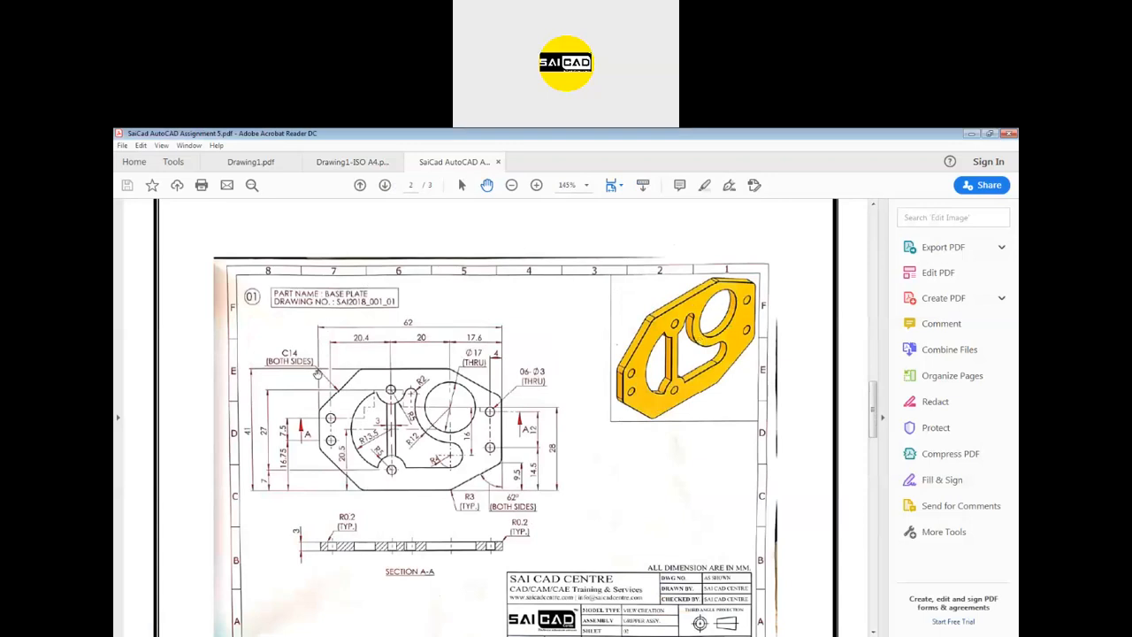
{"action": "left_click_drag", "start_coordinate": [462, 495], "coordinate": [460, 434]}
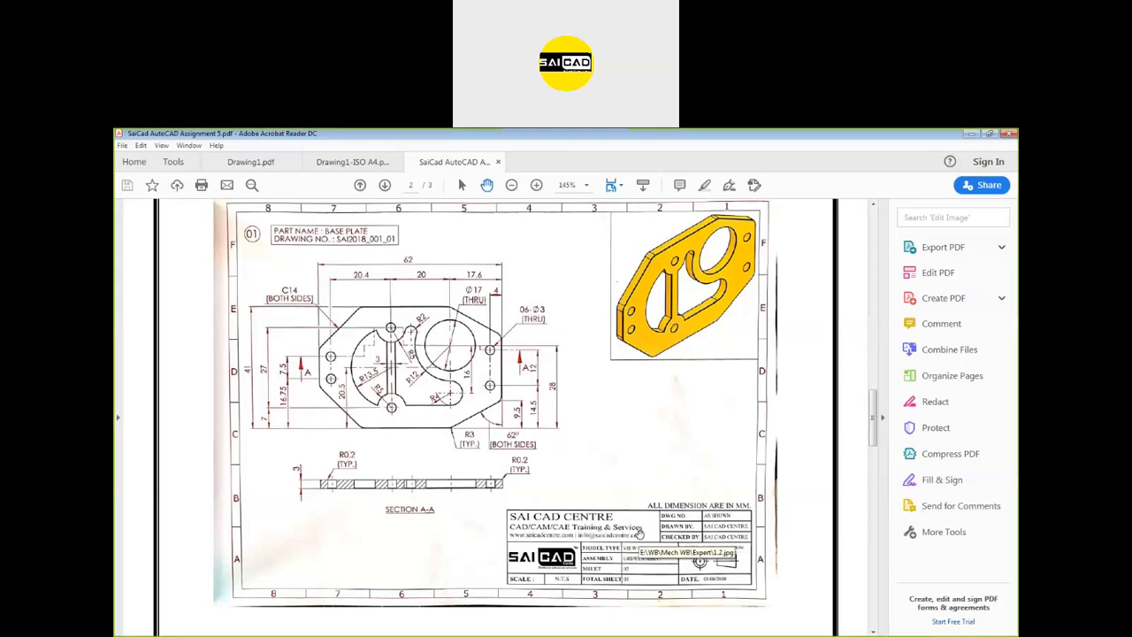
Step: Examine the elevation, side, top and isometric views on page 3, rechecking the base plate's section view on page 2
{"action": "scroll", "coordinate": [636, 529], "scroll_direction": "down", "scroll_amount": 7}
{"action": "scroll", "coordinate": [597, 530], "scroll_direction": "down", "scroll_amount": 13}
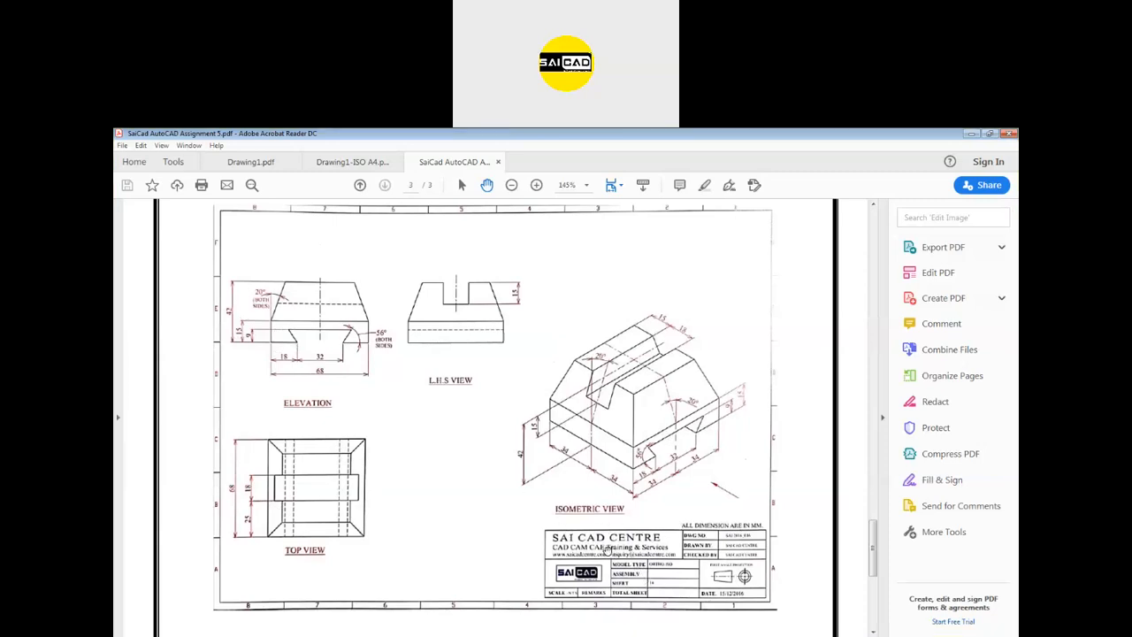
{"action": "scroll", "coordinate": [567, 395], "scroll_direction": "up", "scroll_amount": 10}
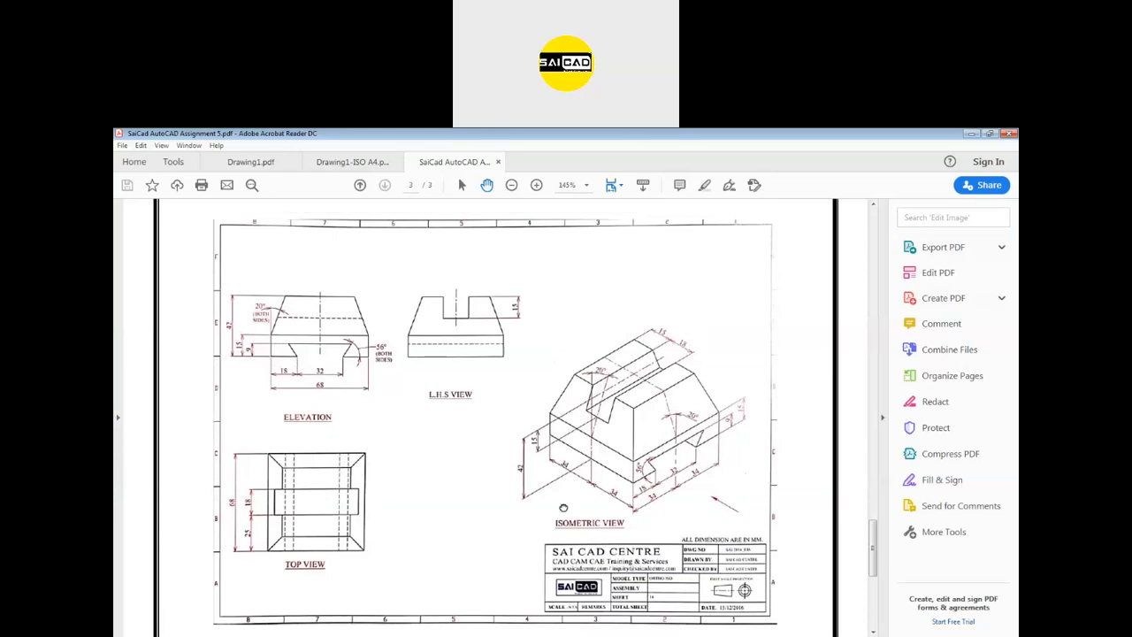
{"action": "scroll", "coordinate": [669, 324], "scroll_direction": "up", "scroll_amount": 5}
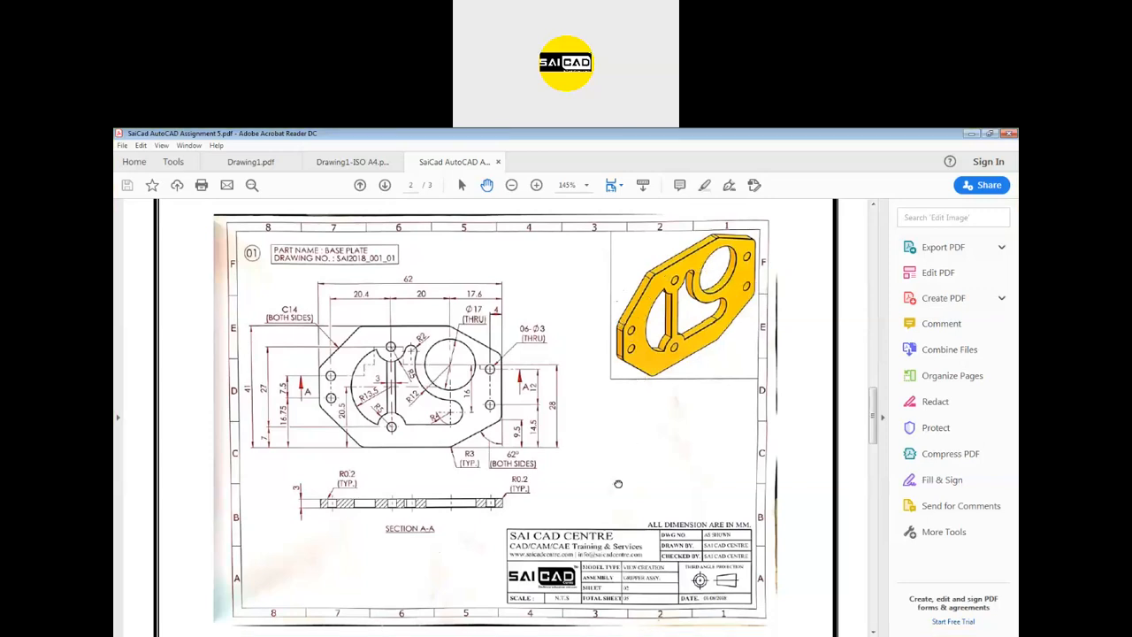
{"action": "scroll", "coordinate": [618, 484], "scroll_direction": "down", "scroll_amount": 5}
{"action": "scroll", "coordinate": [349, 354], "scroll_direction": "up", "scroll_amount": 2}
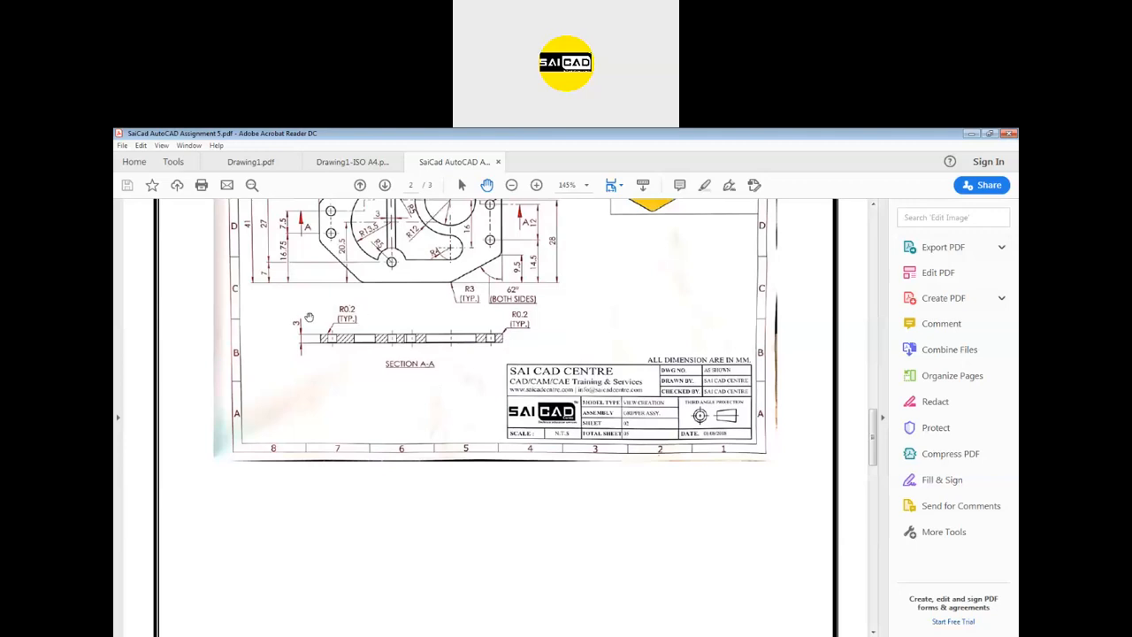
{"action": "scroll", "coordinate": [490, 446], "scroll_direction": "down", "scroll_amount": 3}
{"action": "scroll", "coordinate": [491, 447], "scroll_direction": "down", "scroll_amount": 8}
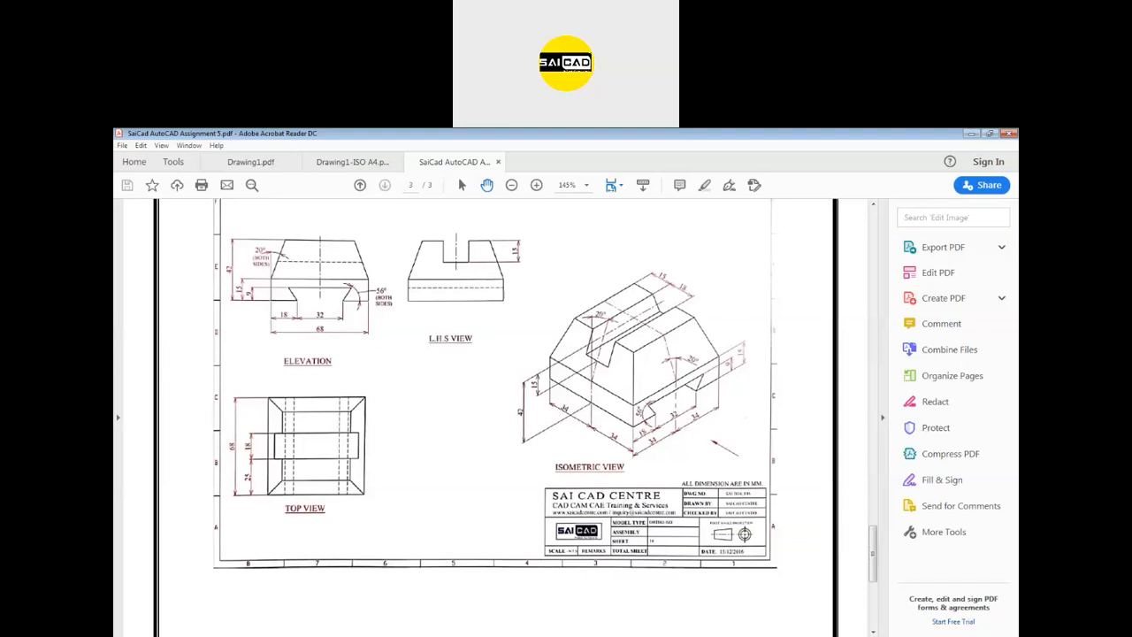
Step: Minimise the PDF and picture viewers, return to AutoCAD, and display the model space of Drawing1
{"action": "left_click", "coordinate": [974, 135]}
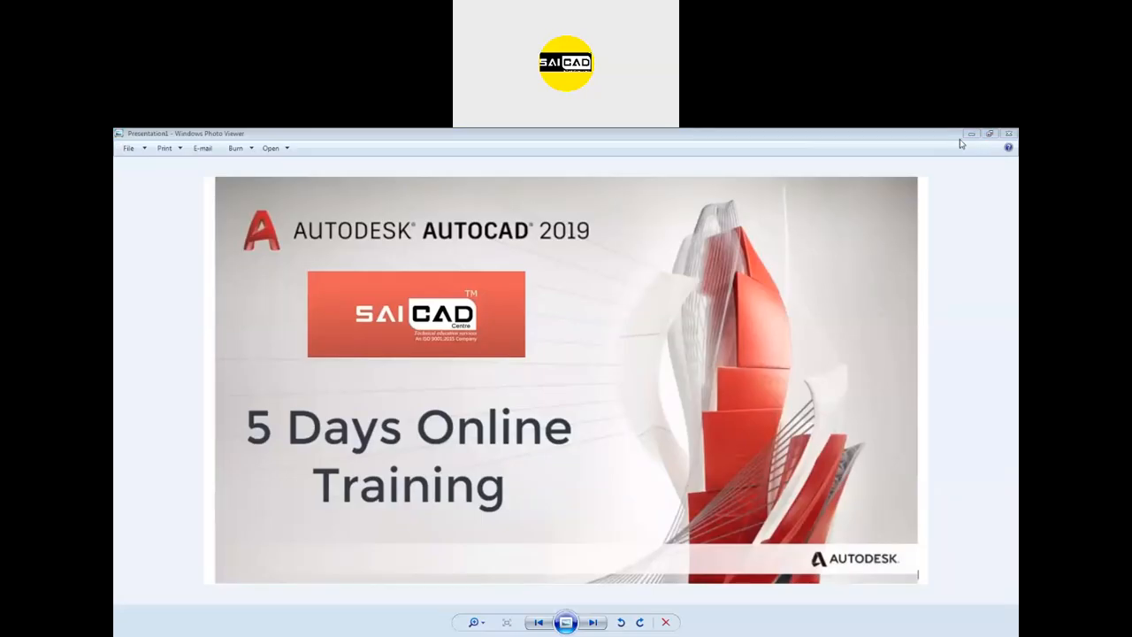
{"action": "left_click", "coordinate": [972, 133]}
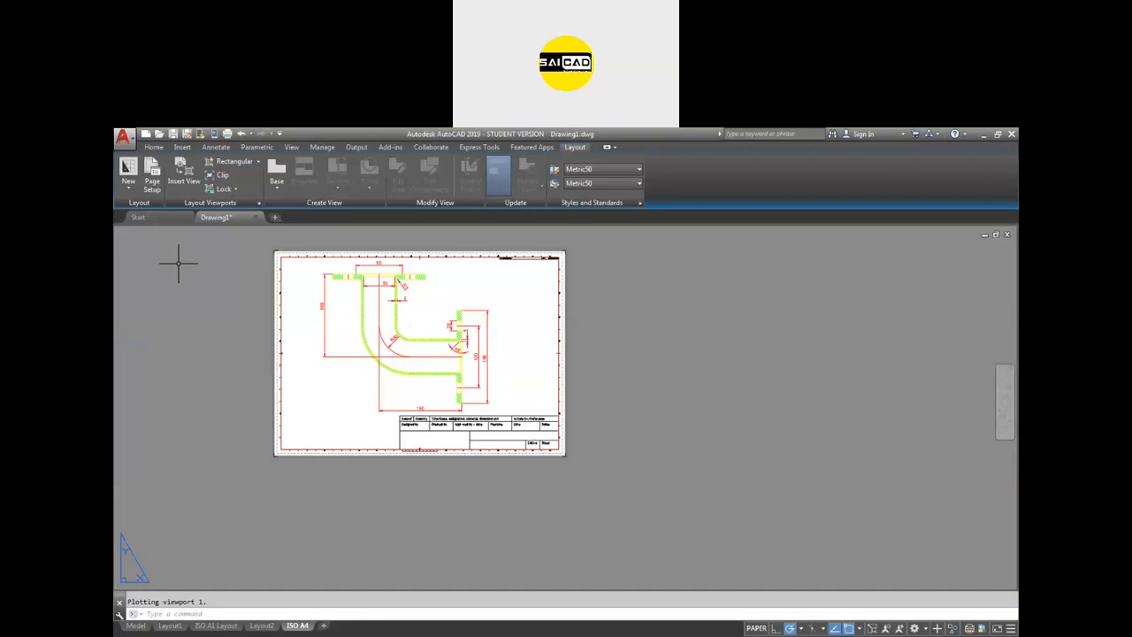
{"action": "left_click", "coordinate": [153, 216]}
{"action": "left_click", "coordinate": [216, 218]}
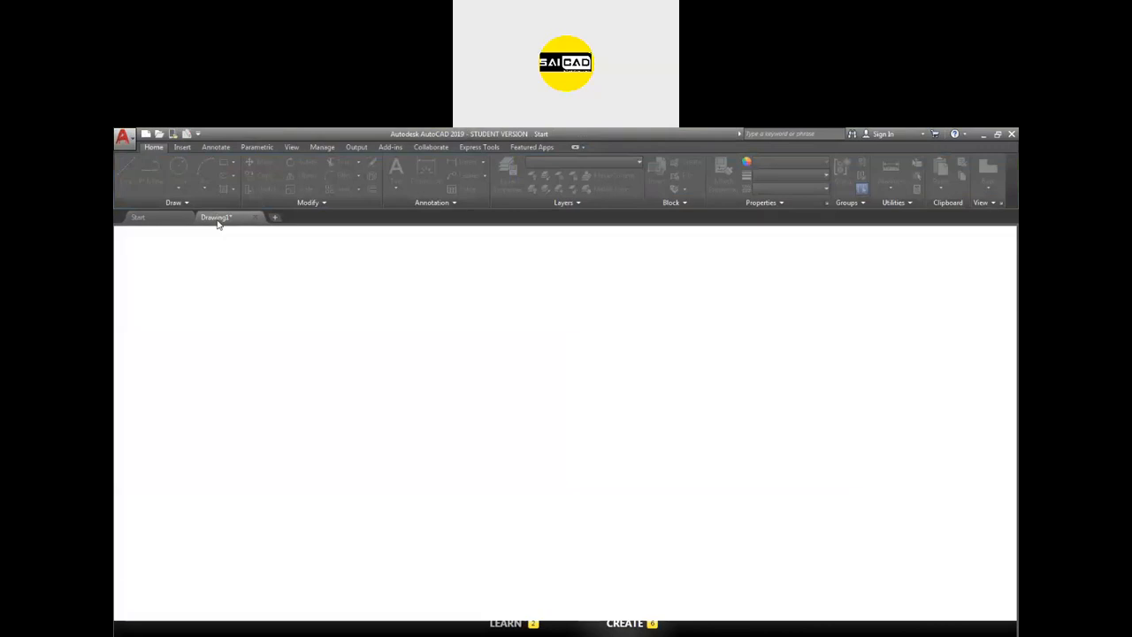
{"action": "left_click", "coordinate": [136, 626]}
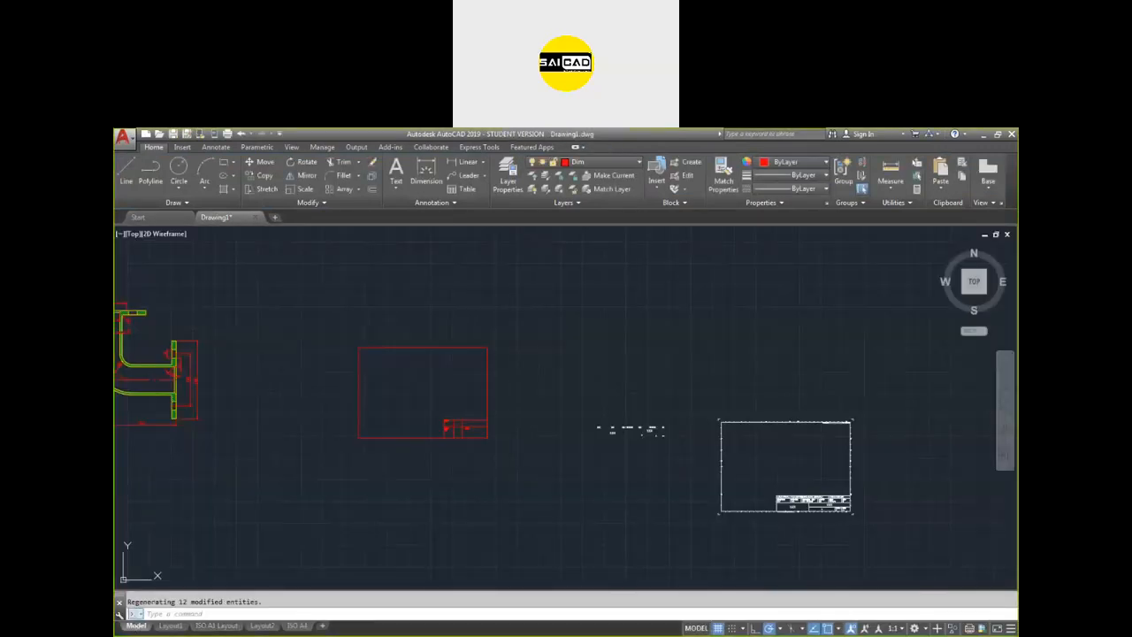
{"action": "left_click", "coordinate": [173, 202]}
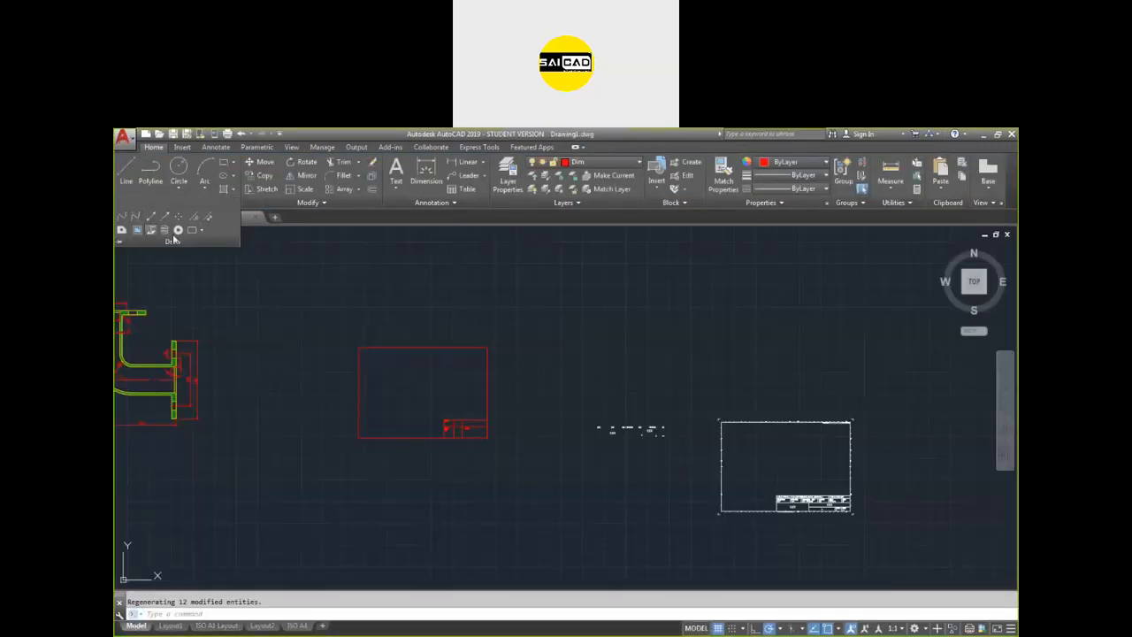
{"action": "left_click", "coordinate": [315, 204]}
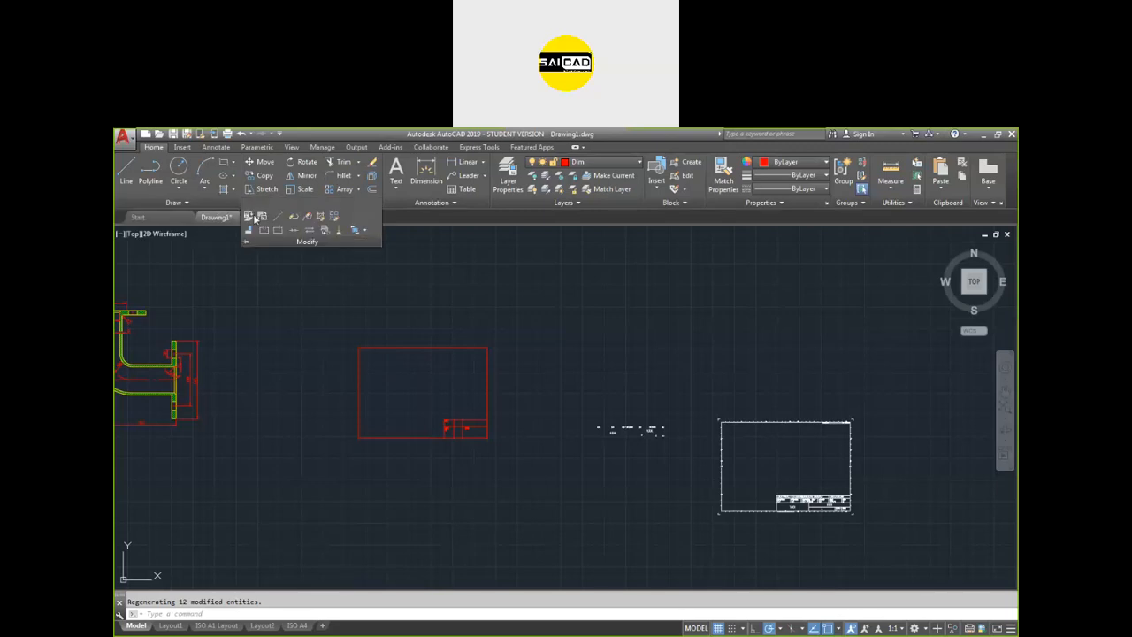
{"action": "left_click", "coordinate": [430, 205]}
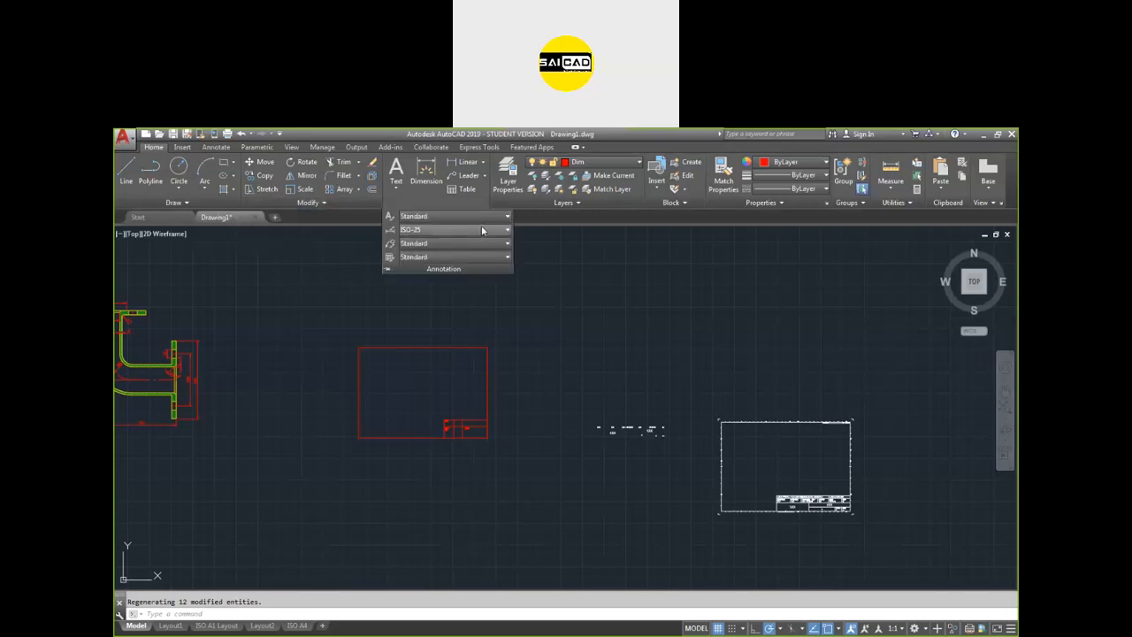
{"action": "left_click", "coordinate": [215, 149]}
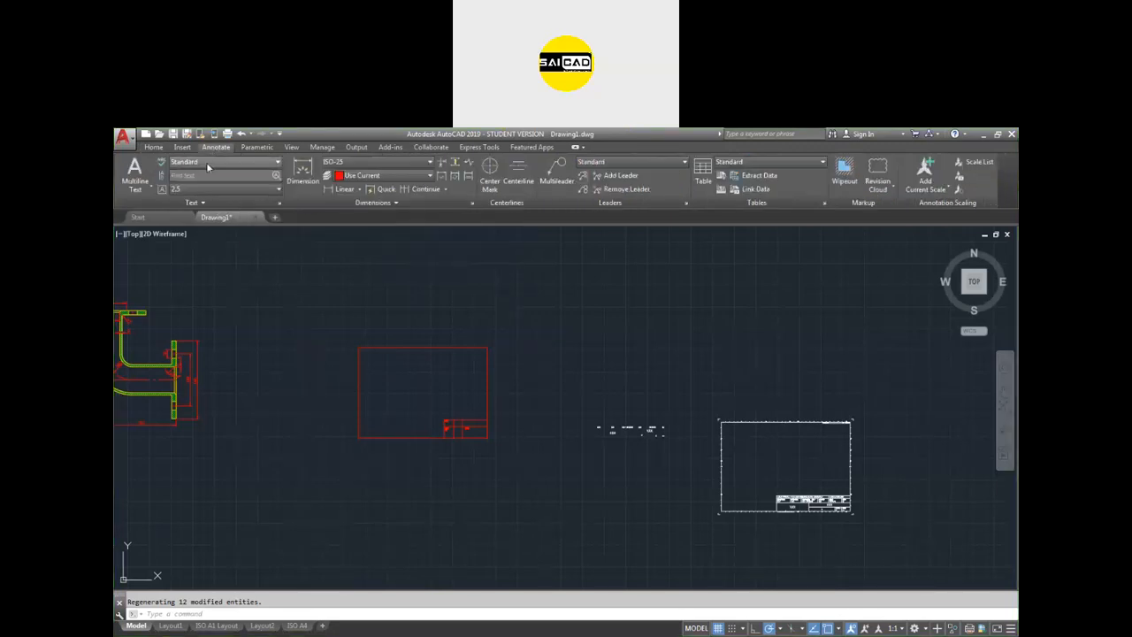
{"action": "left_click", "coordinate": [183, 148]}
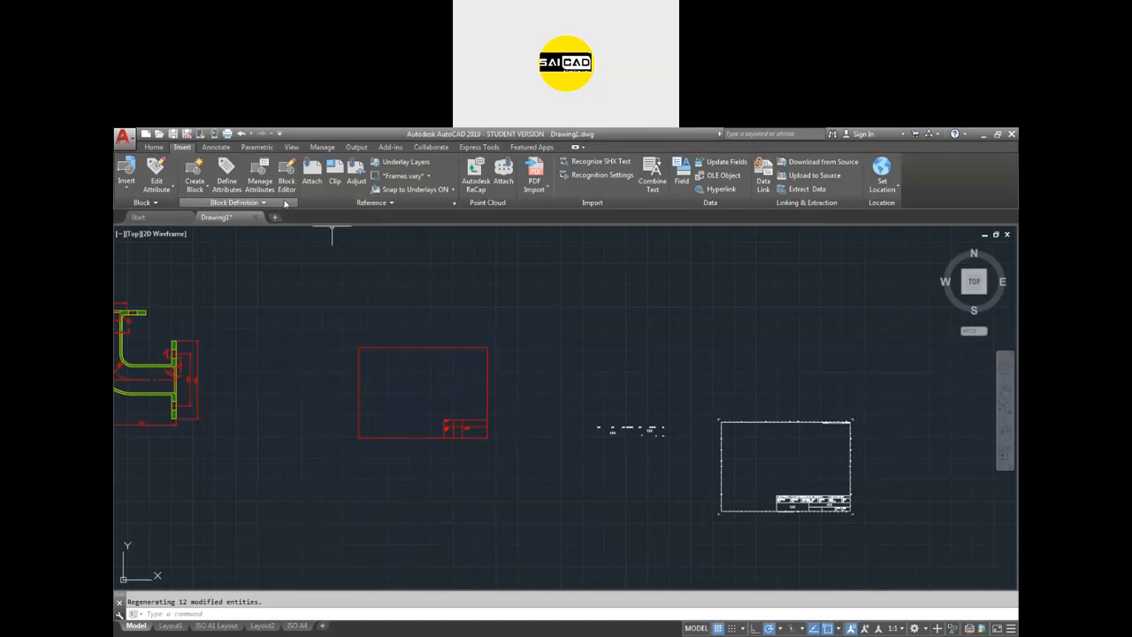
{"action": "left_click", "coordinate": [154, 147]}
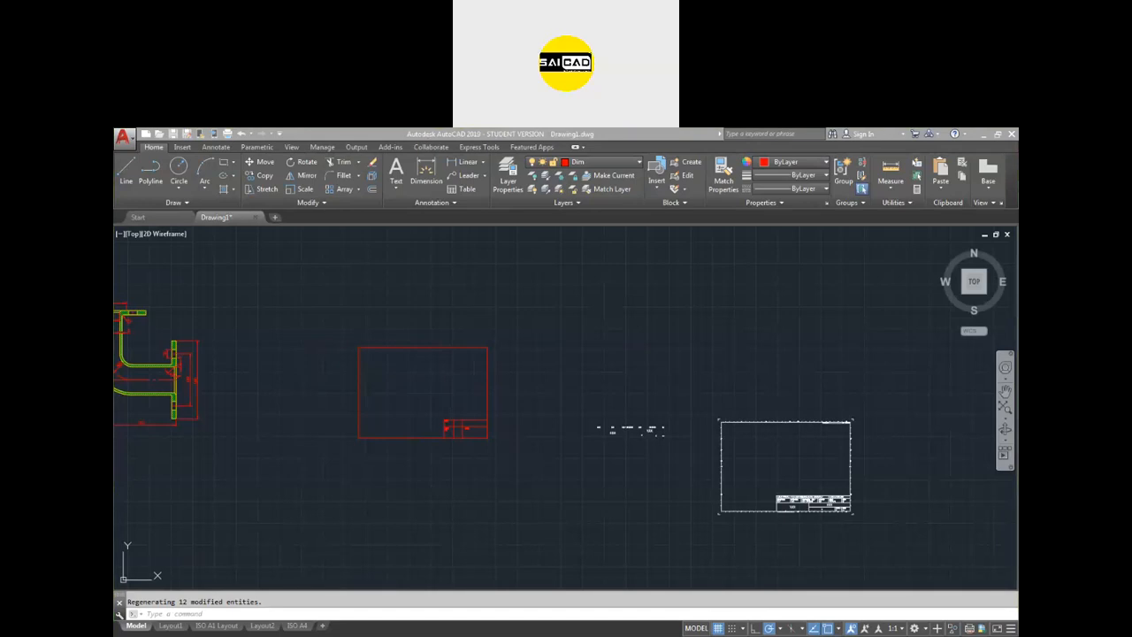
Step: Switch to Windows Photo Viewer and look through the V8 engine part drawings from the engine block to camshaft support 1
{"action": "key", "text": "alt+Tab"}
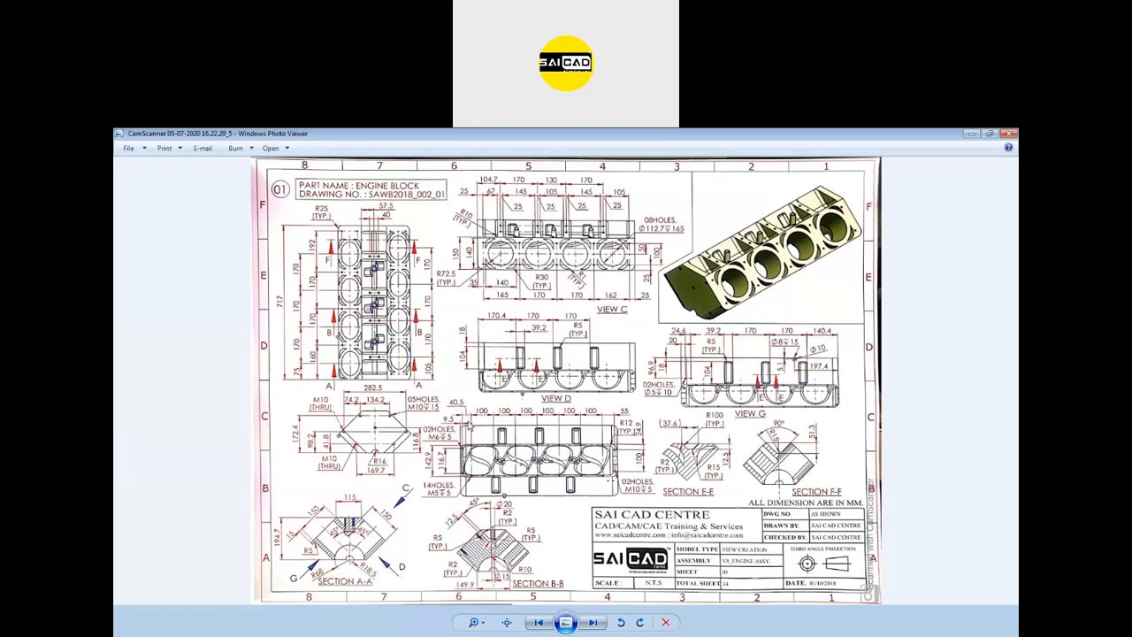
{"action": "left_click", "coordinate": [593, 622]}
{"action": "left_click", "coordinate": [593, 623]}
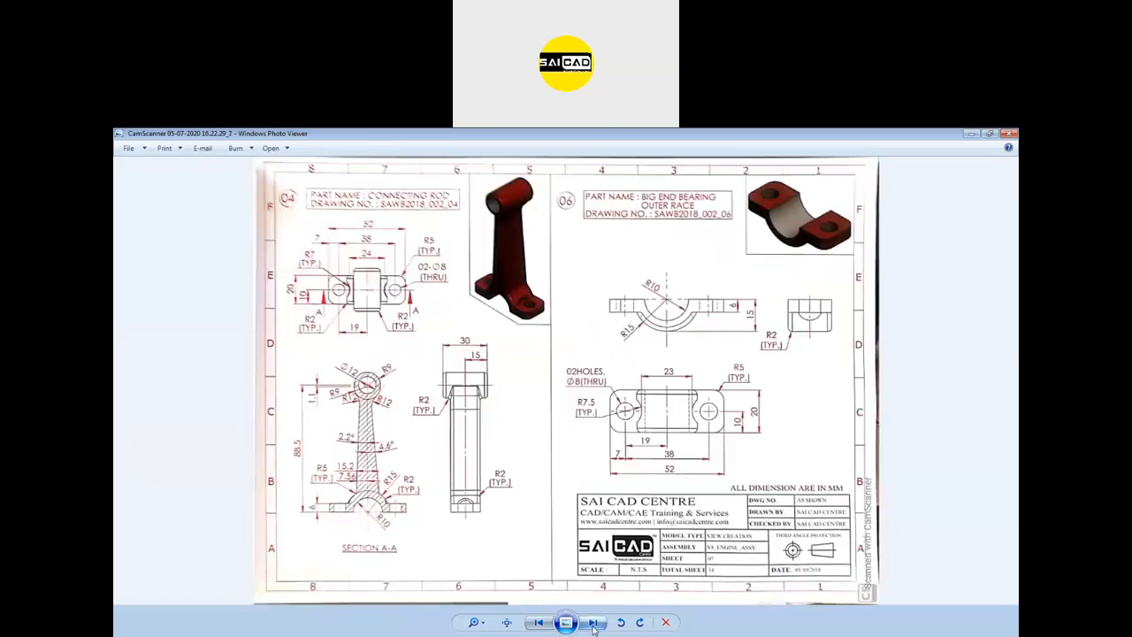
{"action": "left_click", "coordinate": [592, 623]}
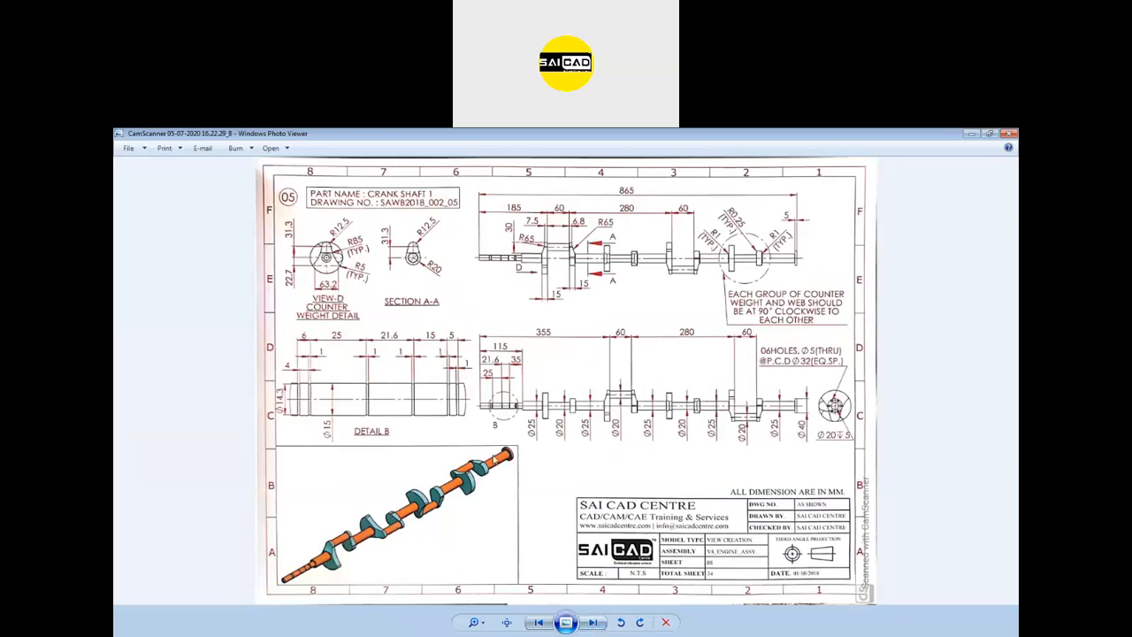
{"action": "left_click", "coordinate": [594, 625]}
{"action": "left_click", "coordinate": [594, 623]}
{"action": "left_click", "coordinate": [594, 624]}
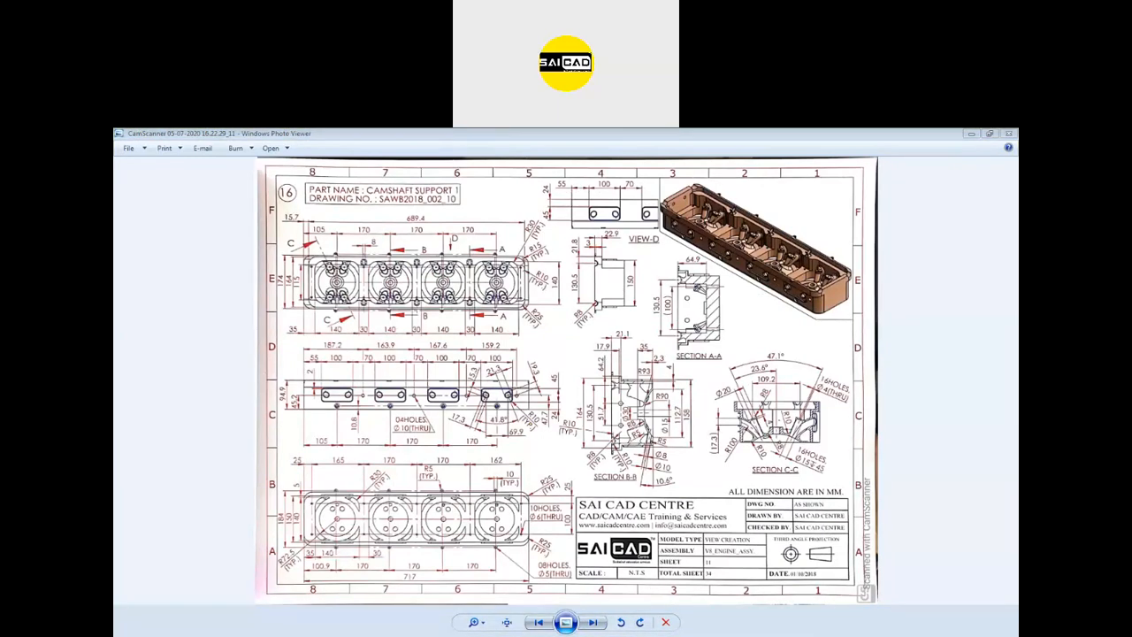
Step: Browse on through the numbered block drawing and the first angle projection sheets with elevation, side, top and isometric views
{"action": "left_click", "coordinate": [593, 622]}
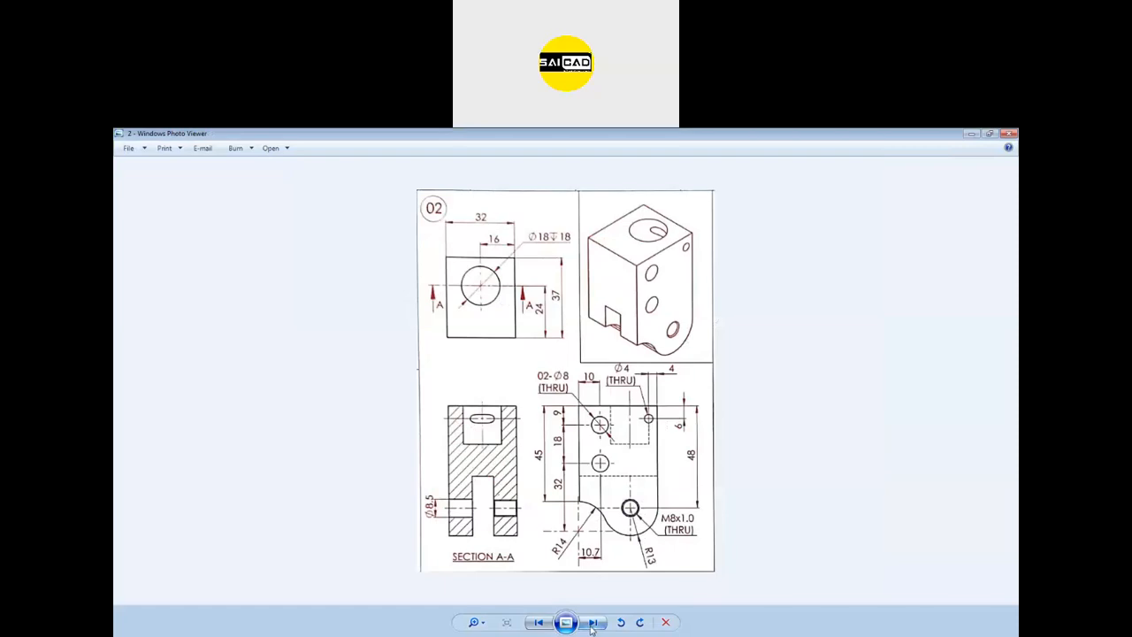
{"action": "left_click", "coordinate": [592, 623]}
{"action": "left_click", "coordinate": [592, 623]}
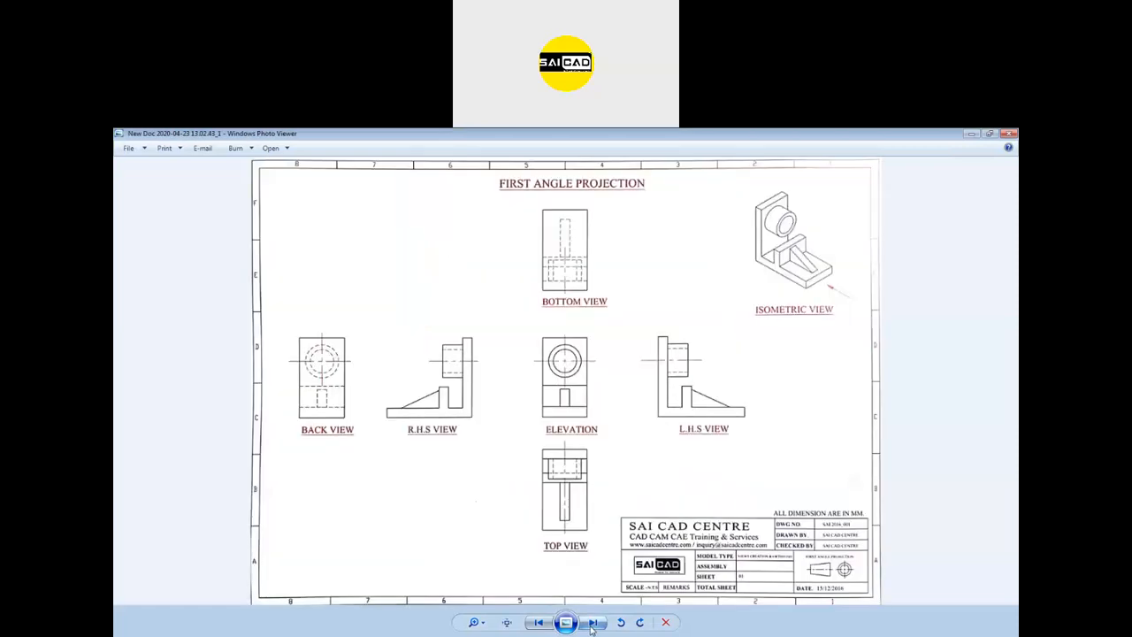
{"action": "left_click", "coordinate": [593, 623]}
{"action": "left_click", "coordinate": [593, 623]}
{"action": "left_click", "coordinate": [593, 623]}
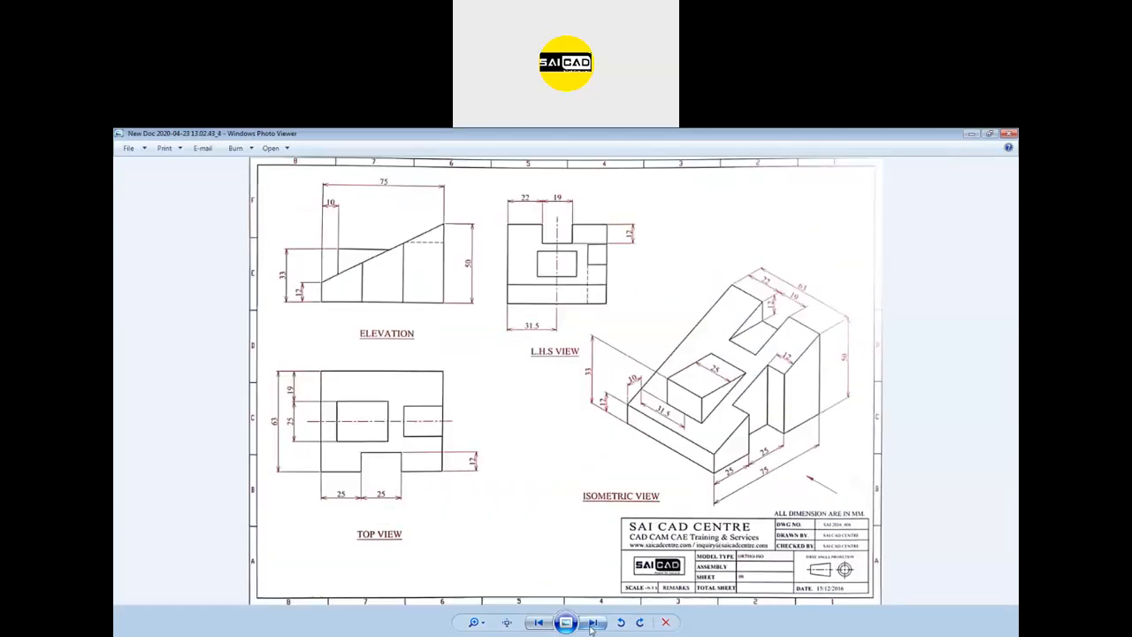
{"action": "left_click", "coordinate": [593, 623]}
{"action": "left_click", "coordinate": [593, 623]}
{"action": "left_click", "coordinate": [593, 623]}
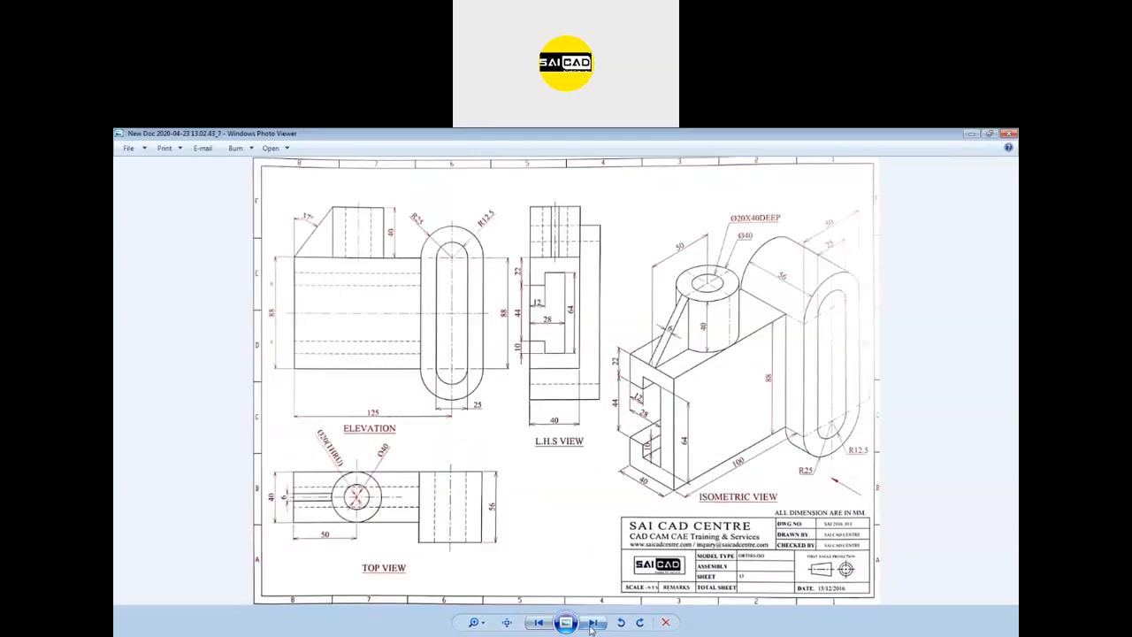
{"action": "left_click", "coordinate": [593, 622]}
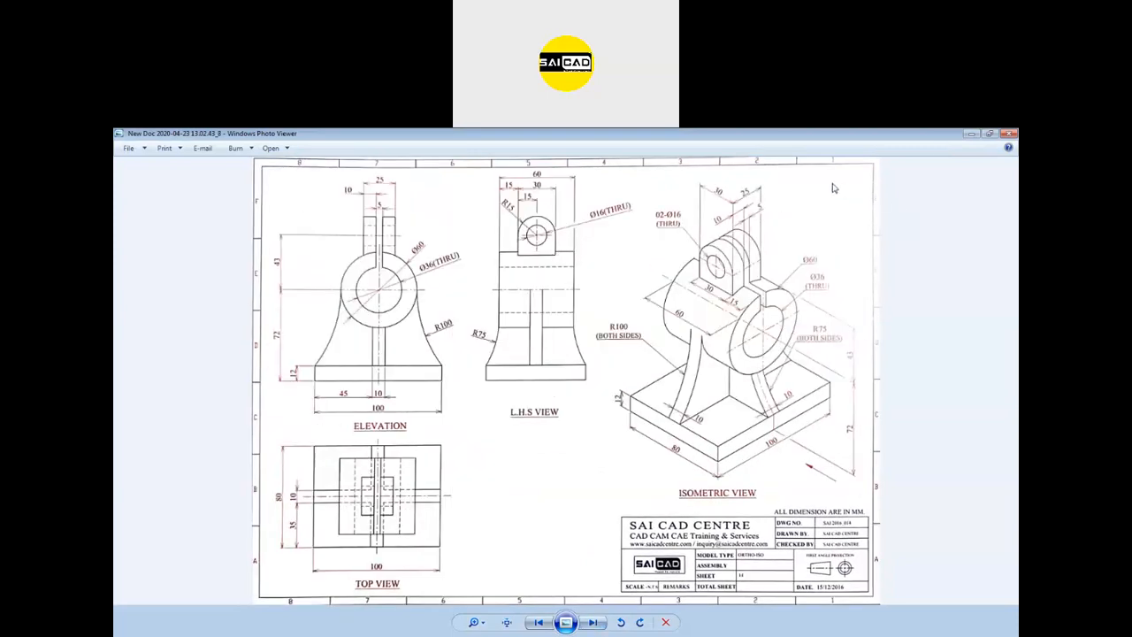
Step: Look through the remaining isometric exercise sheets and the clamp assembly part drawings
{"action": "left_click", "coordinate": [591, 623]}
{"action": "left_click", "coordinate": [593, 623]}
{"action": "left_click", "coordinate": [593, 622]}
{"action": "left_click", "coordinate": [593, 623]}
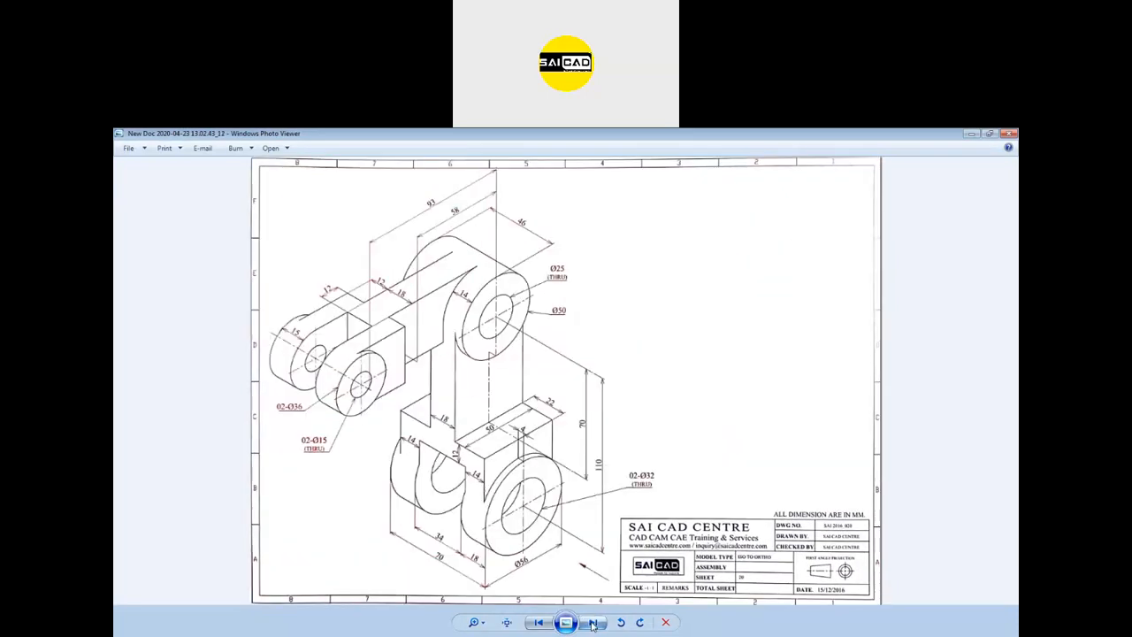
{"action": "left_click", "coordinate": [593, 623]}
{"action": "left_click", "coordinate": [593, 623]}
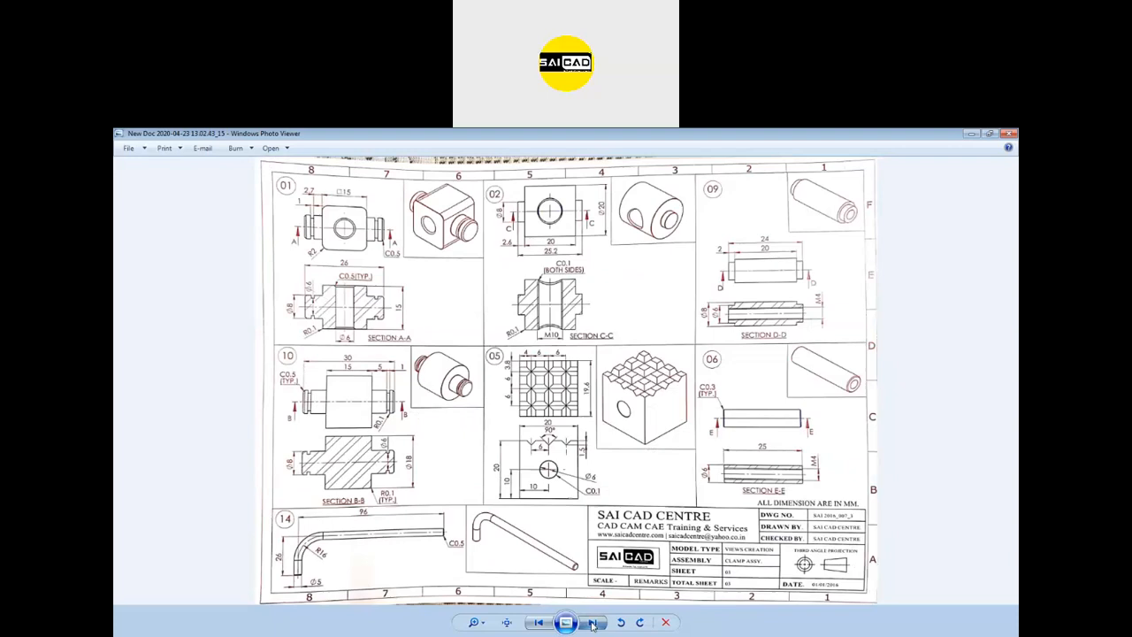
{"action": "left_click", "coordinate": [592, 623]}
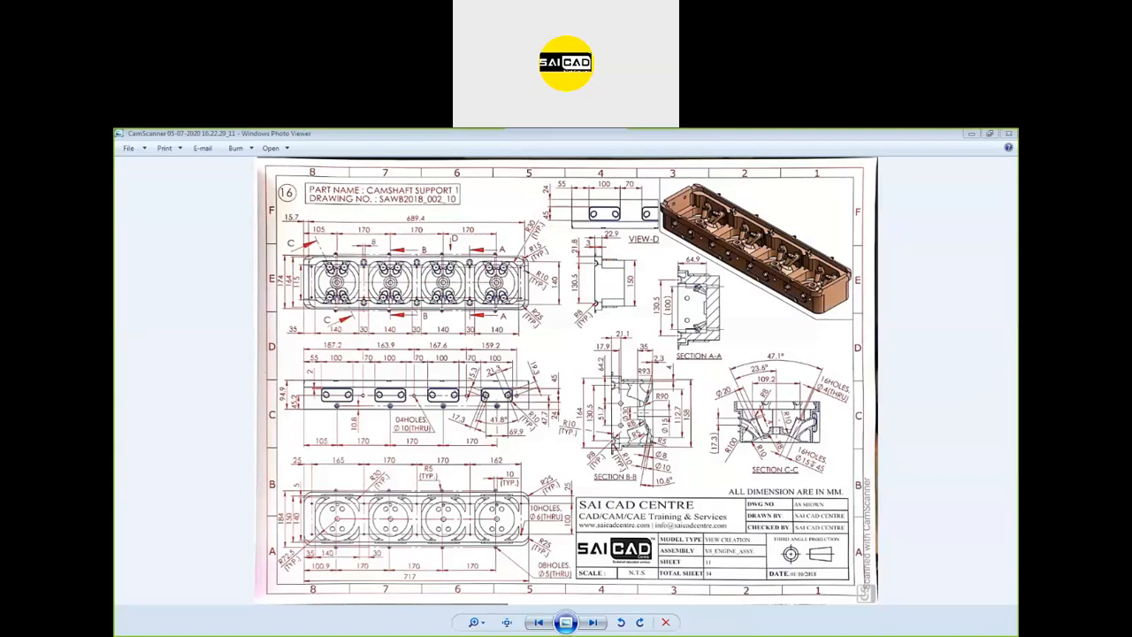
Step: Close the picture viewer and open plan.dwg in AutoCAD, ignoring the unresolved reference files
{"action": "left_click", "coordinate": [1009, 134]}
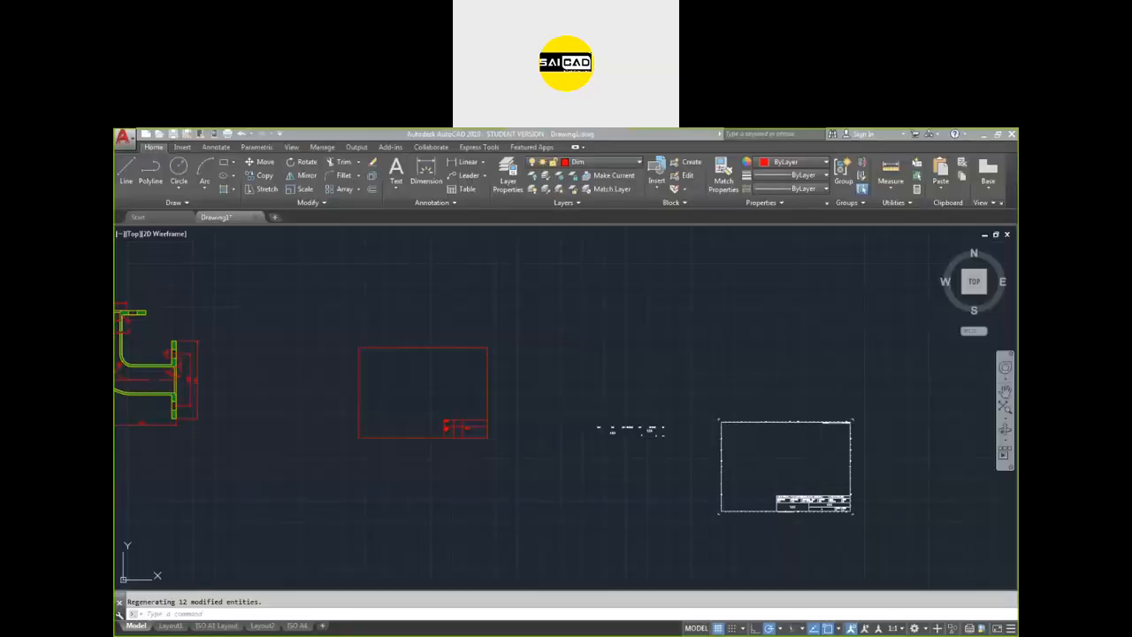
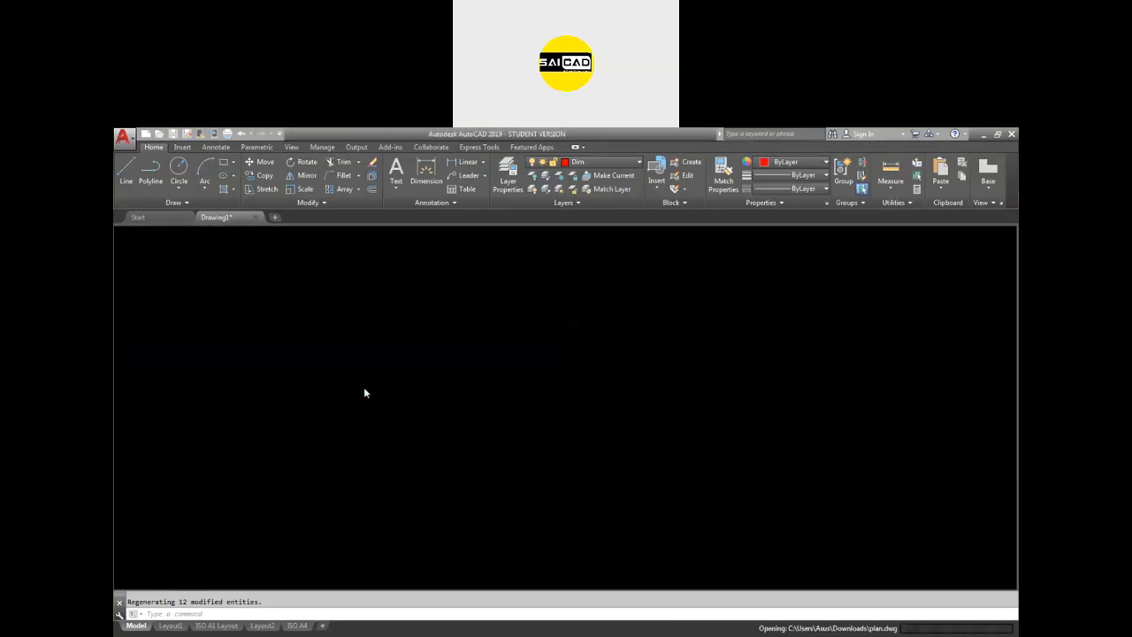
{"action": "left_click", "coordinate": [635, 432]}
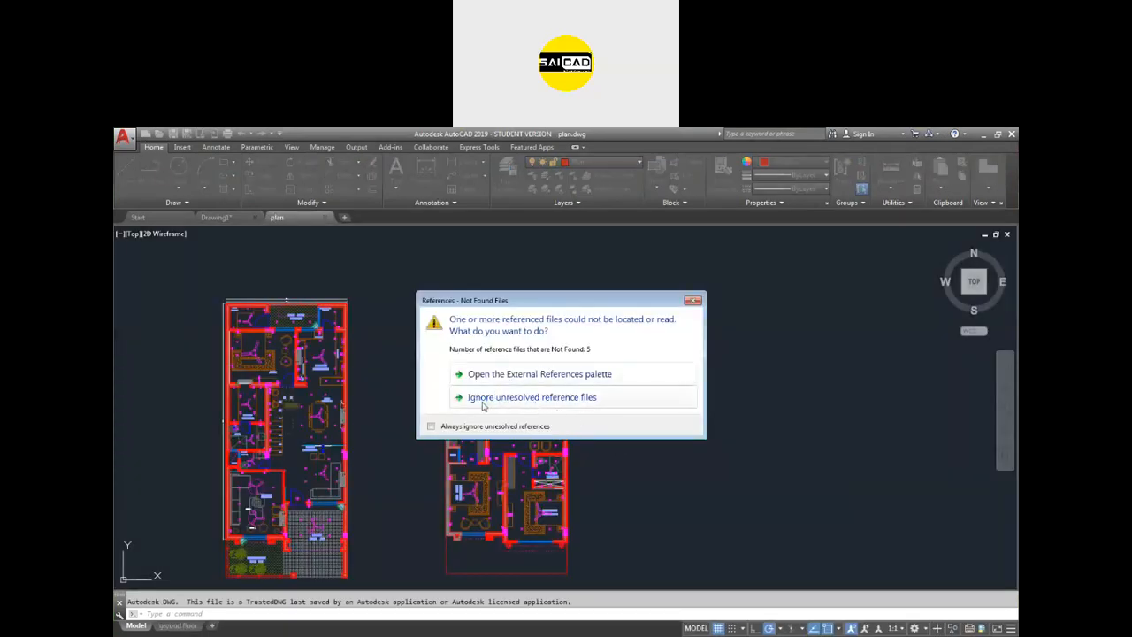
{"action": "left_click", "coordinate": [524, 400]}
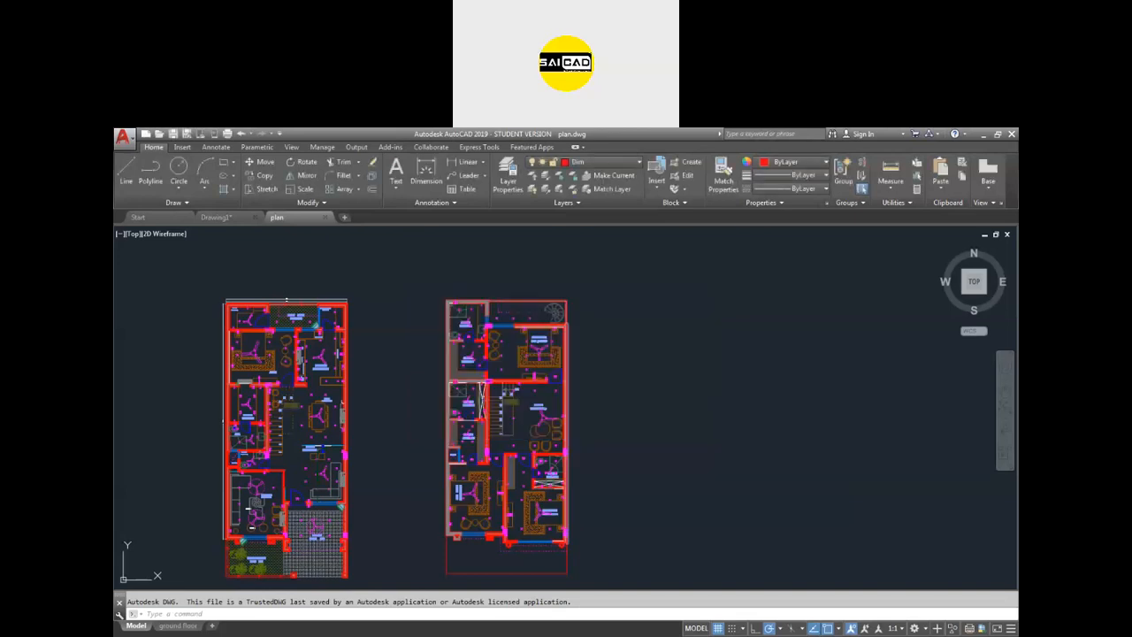
Step: Examine the porch, front lawn and drawing room of the house floor plan, including the level notes and ceiling fixtures
{"action": "scroll", "coordinate": [597, 304], "scroll_direction": "down", "scroll_amount": 2}
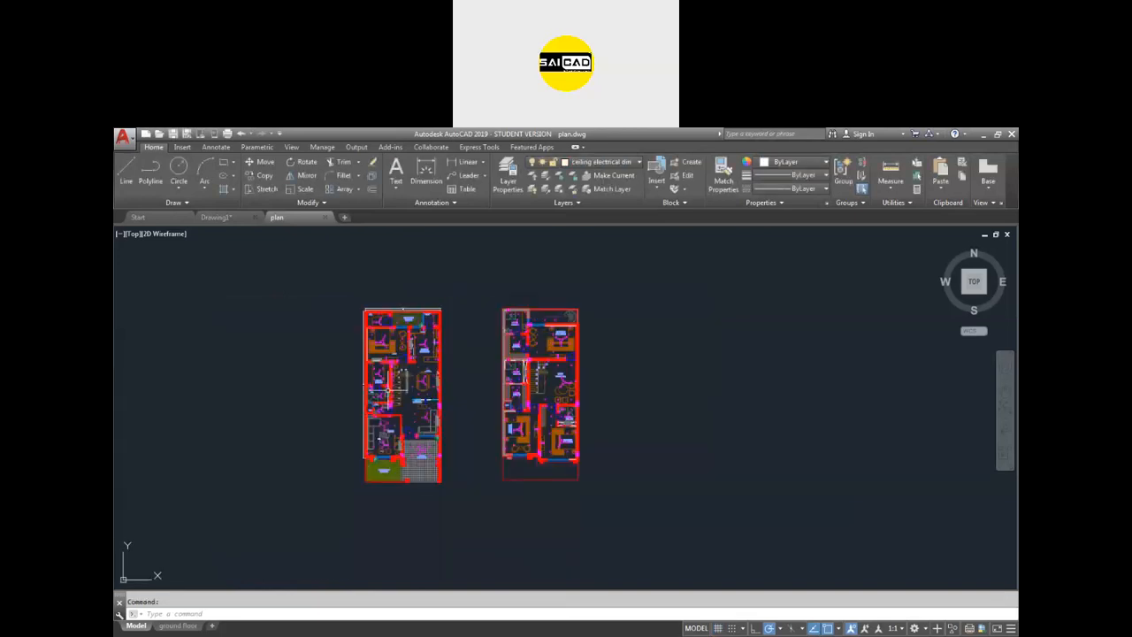
{"action": "scroll", "coordinate": [442, 458], "scroll_direction": "up", "scroll_amount": 10}
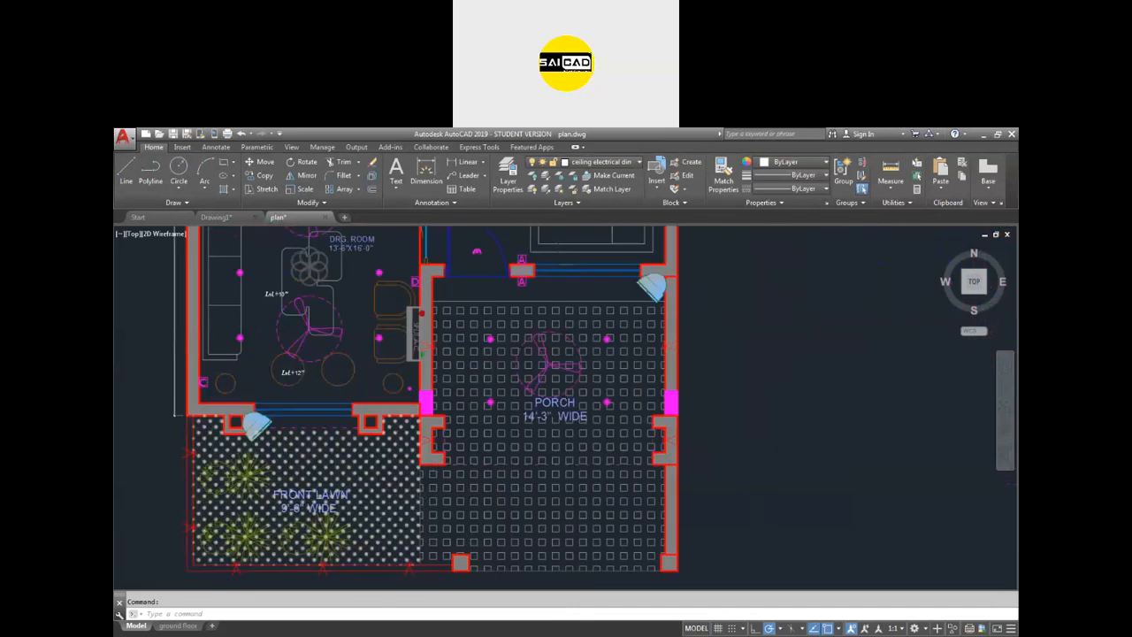
{"action": "scroll", "coordinate": [204, 519], "scroll_direction": "down", "scroll_amount": 5}
{"action": "scroll", "coordinate": [513, 425], "scroll_direction": "up", "scroll_amount": 5}
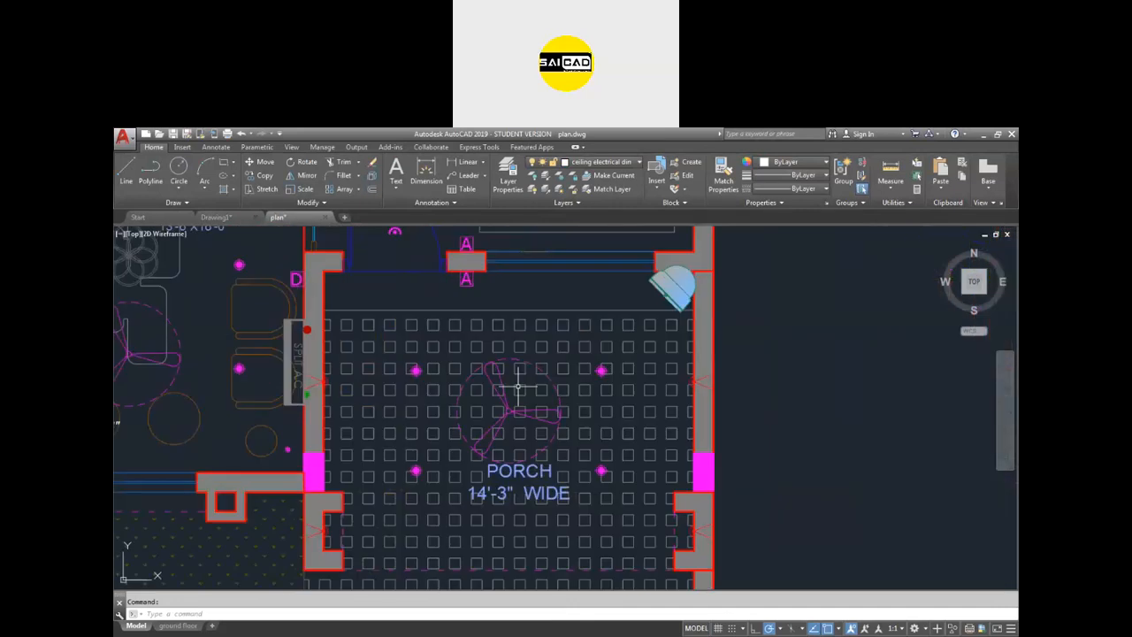
{"action": "scroll", "coordinate": [694, 357], "scroll_direction": "down", "scroll_amount": 2}
{"action": "scroll", "coordinate": [301, 301], "scroll_direction": "up", "scroll_amount": 2}
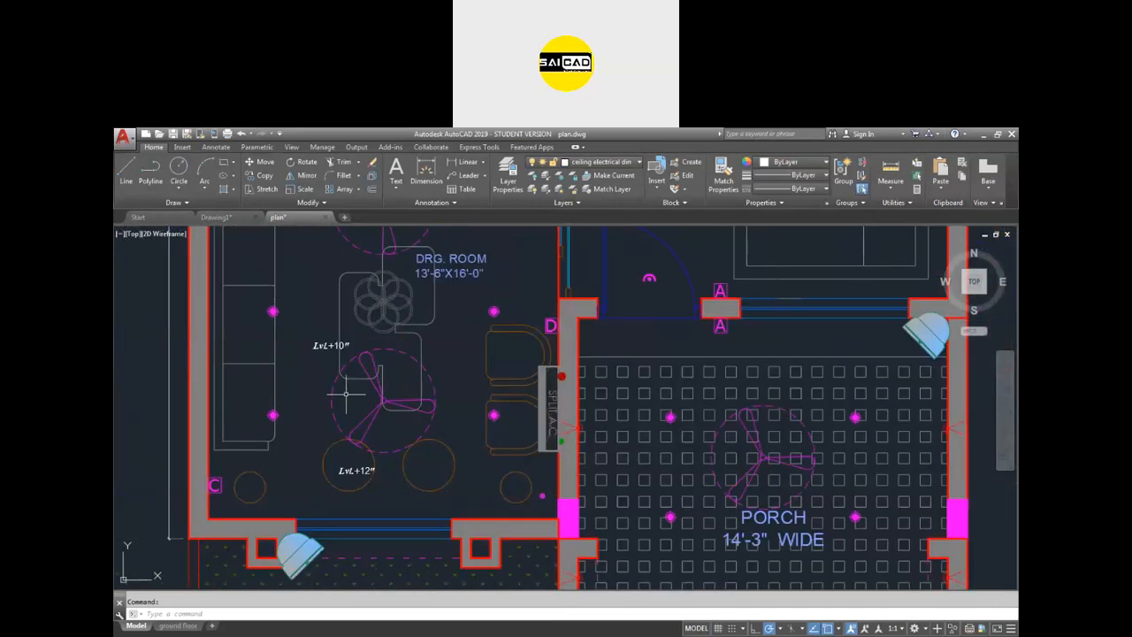
{"action": "scroll", "coordinate": [321, 487], "scroll_direction": "down", "scroll_amount": 2}
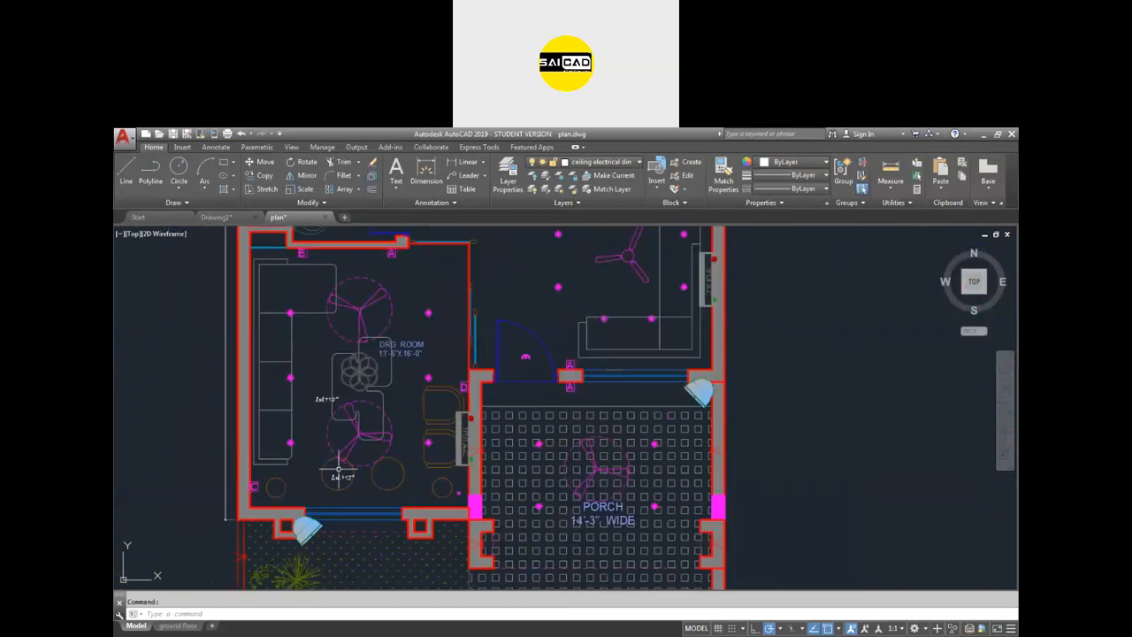
{"action": "scroll", "coordinate": [323, 400], "scroll_direction": "up", "scroll_amount": 5}
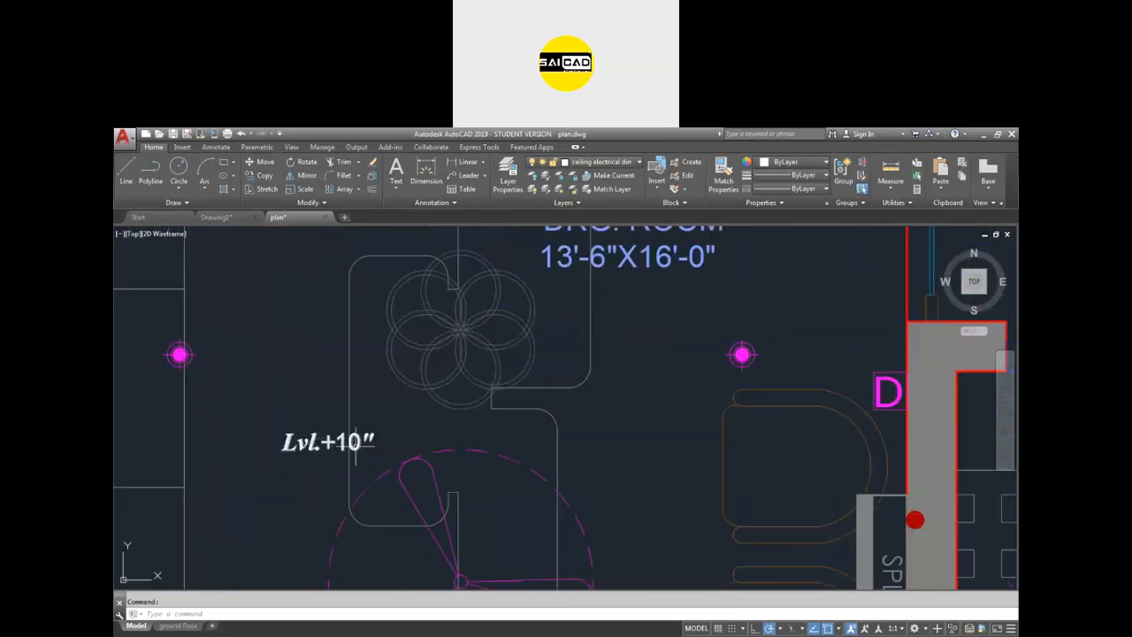
{"action": "scroll", "coordinate": [361, 457], "scroll_direction": "down", "scroll_amount": 5}
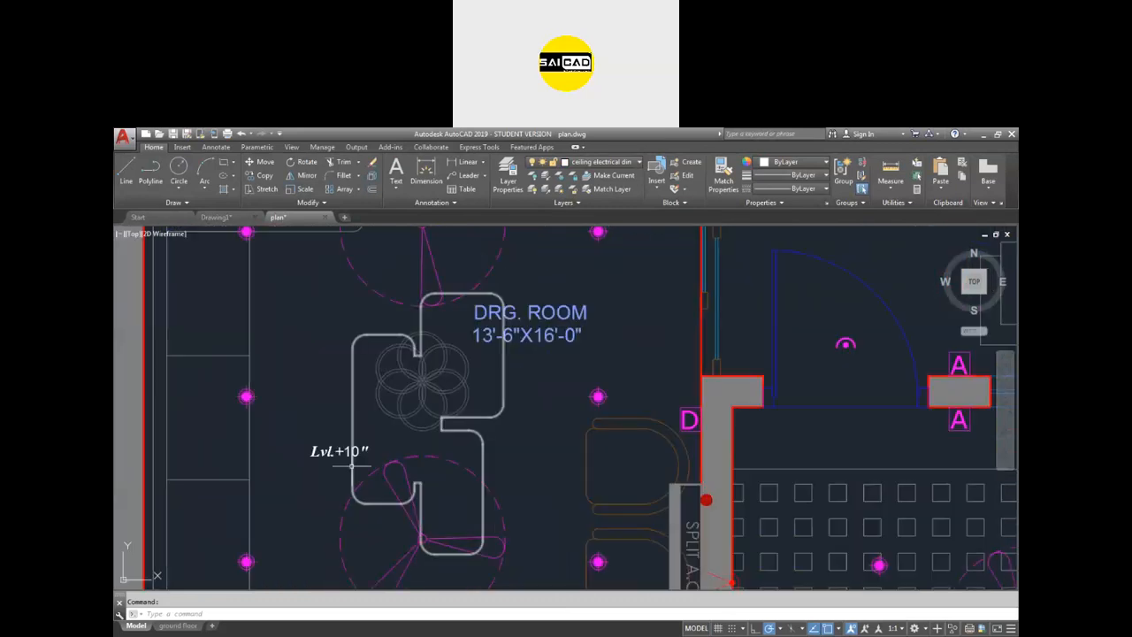
Step: Inspect the floor plan's lobby, dress and toilet area, the rear bedroom's furniture and electrical symbols, and the rear open area
{"action": "middle_click_drag", "start_coordinate": [404, 333], "coordinate": [369, 533]}
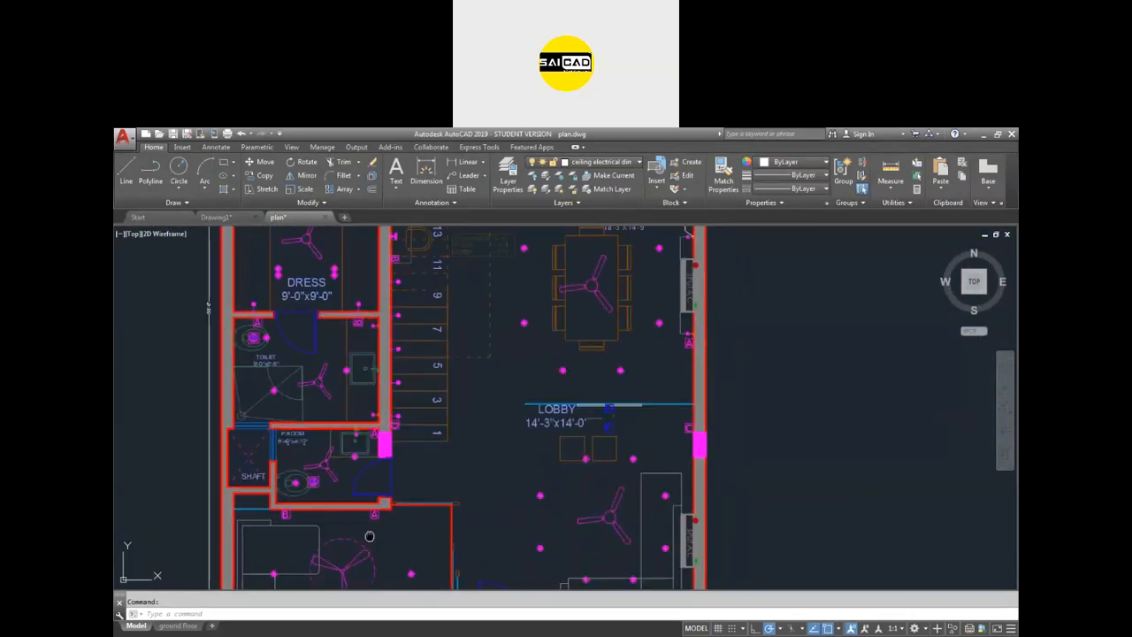
{"action": "mouse_move", "coordinate": [449, 383]}
{"action": "middle_mouse_down"}
{"action": "mouse_move", "coordinate": [430, 455]}
{"action": "mouse_move", "coordinate": [451, 407]}
{"action": "mouse_move", "coordinate": [499, 452]}
{"action": "middle_mouse_up"}
{"action": "middle_click_drag", "start_coordinate": [459, 330], "coordinate": [466, 365]}
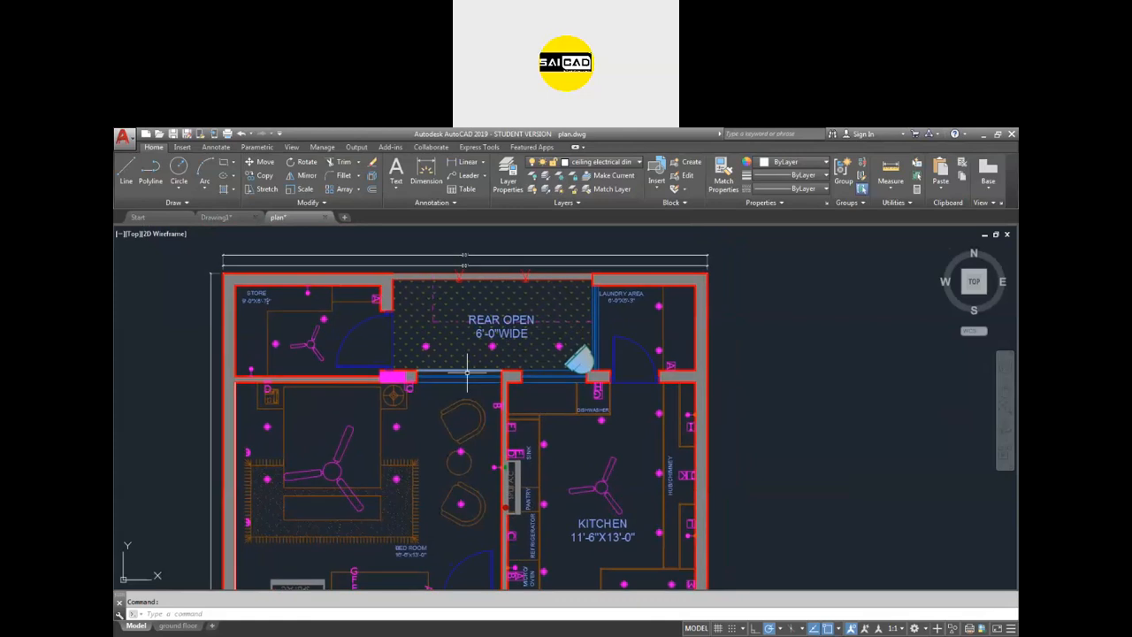
{"action": "scroll", "coordinate": [377, 434], "scroll_direction": "up", "scroll_amount": 2}
{"action": "scroll", "coordinate": [377, 434], "scroll_direction": "down", "scroll_amount": 2}
{"action": "scroll", "coordinate": [369, 501], "scroll_direction": "up", "scroll_amount": 4}
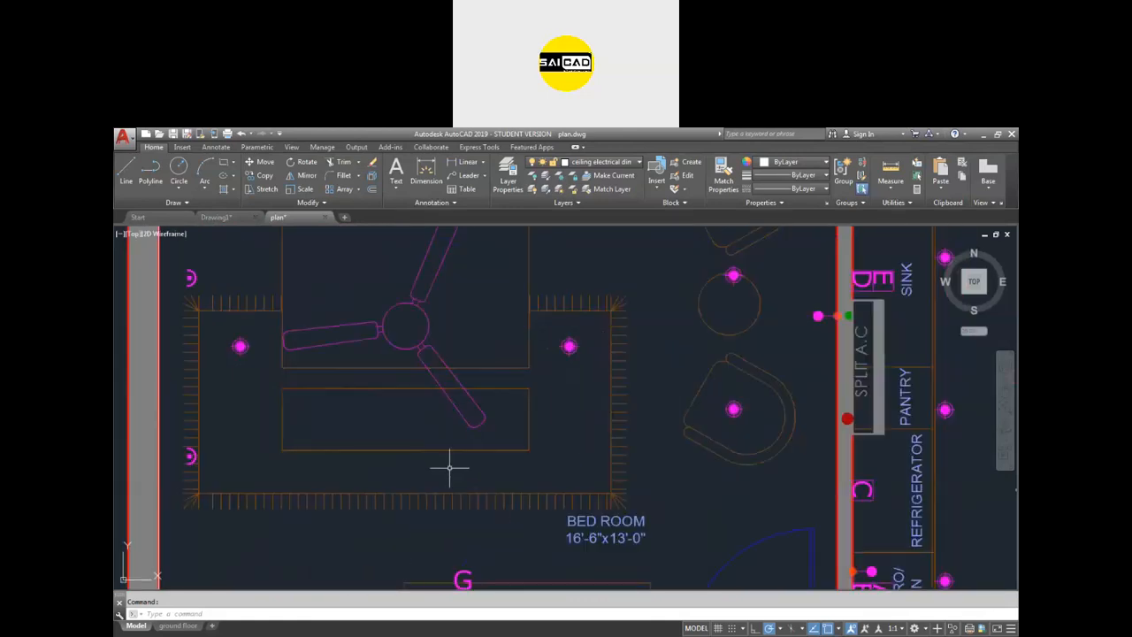
{"action": "scroll", "coordinate": [504, 450], "scroll_direction": "down", "scroll_amount": 2}
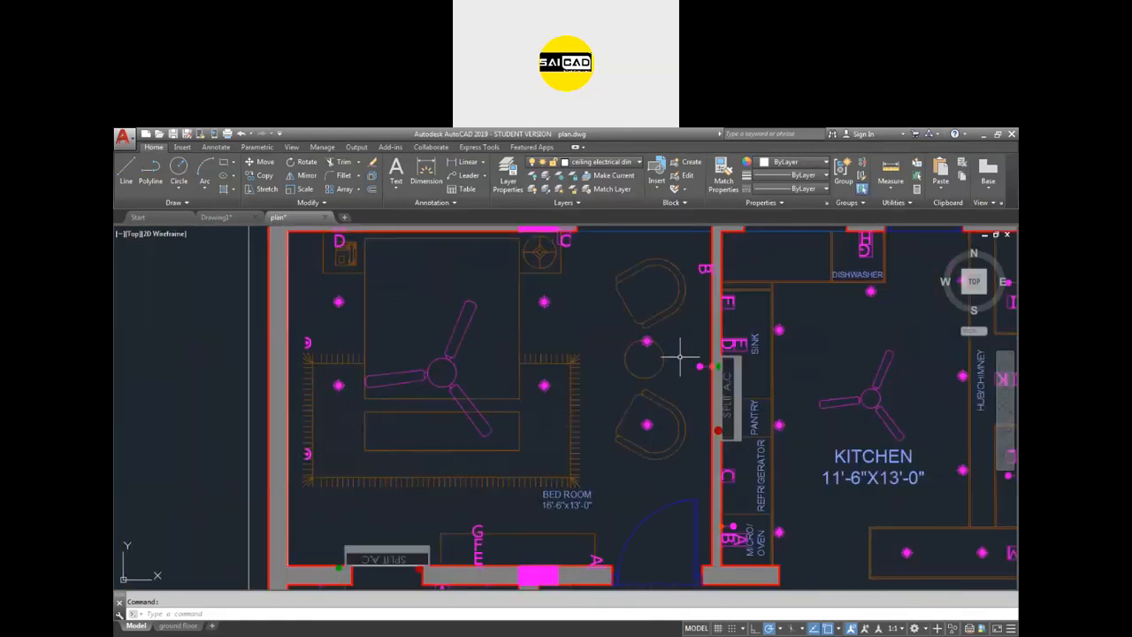
{"action": "middle_click_drag", "start_coordinate": [580, 413], "coordinate": [587, 451]}
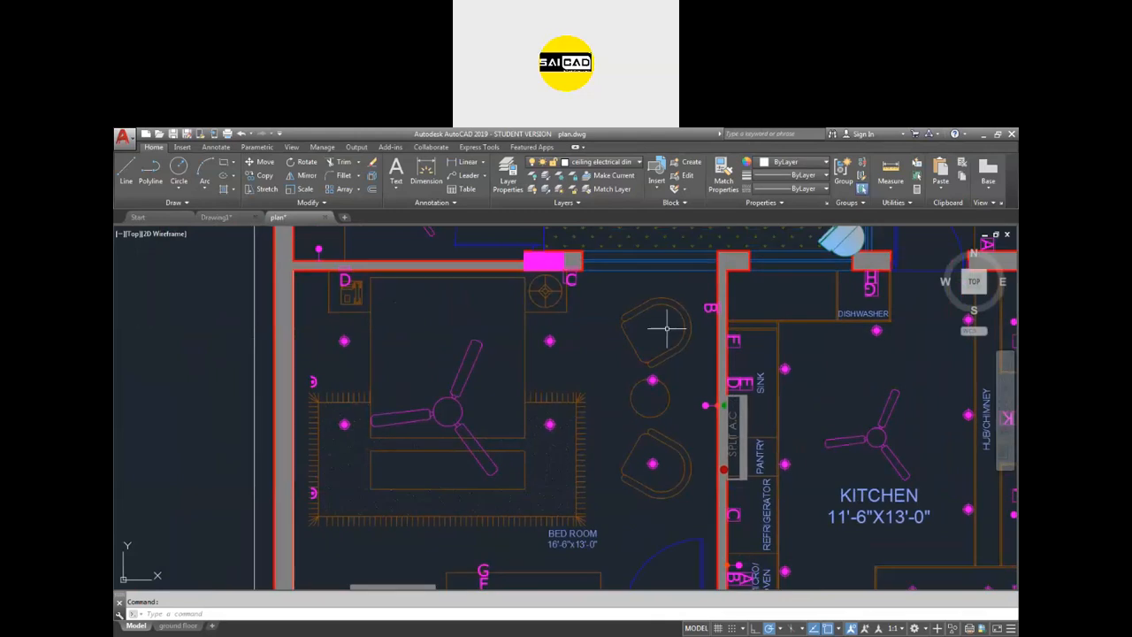
{"action": "middle_click_drag", "start_coordinate": [462, 481], "coordinate": [337, 501]}
{"action": "middle_click_drag", "start_coordinate": [559, 310], "coordinate": [526, 463]}
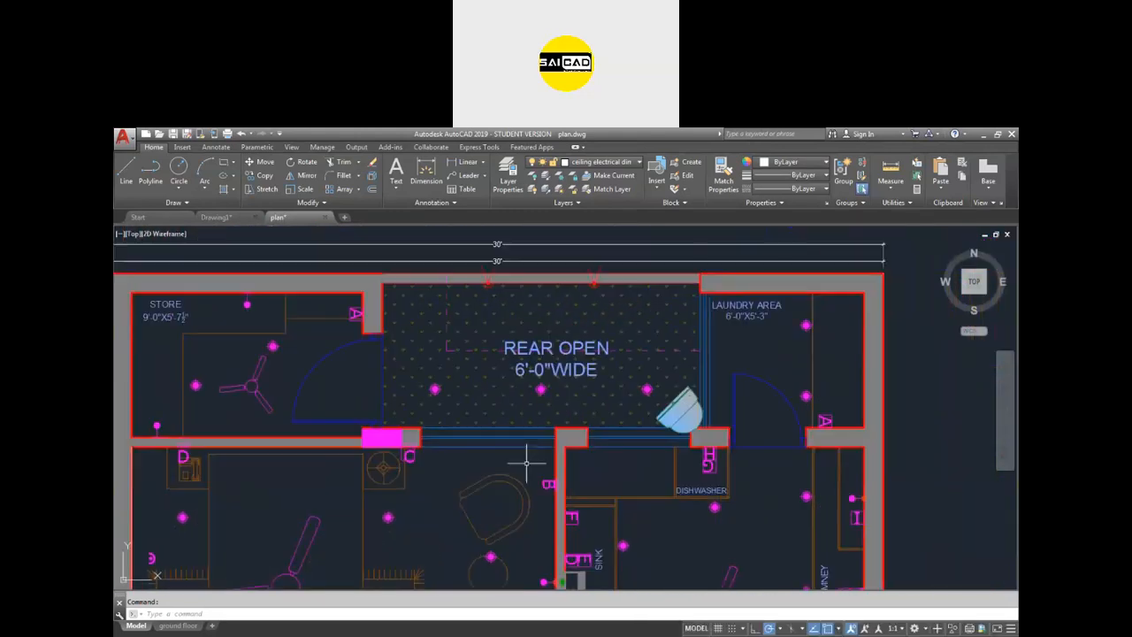
Step: Examine the kitchen layout beside the laundry area, including its counters, appliance labels and electrical points
{"action": "middle_click_drag", "start_coordinate": [501, 389], "coordinate": [279, 342]}
{"action": "scroll", "coordinate": [567, 462], "scroll_direction": "up", "scroll_amount": 2}
{"action": "scroll", "coordinate": [568, 462], "scroll_direction": "up", "scroll_amount": 1}
{"action": "scroll", "coordinate": [528, 401], "scroll_direction": "down", "scroll_amount": 2}
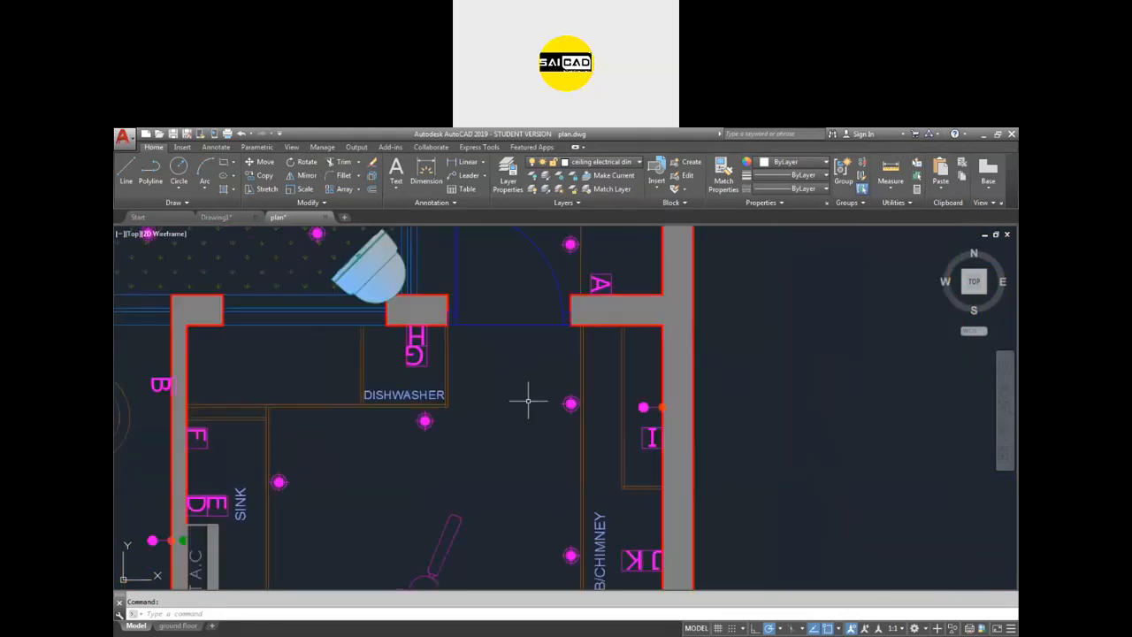
{"action": "middle_click_drag", "start_coordinate": [588, 486], "coordinate": [561, 302]}
{"action": "middle_click_drag", "start_coordinate": [547, 439], "coordinate": [518, 283]}
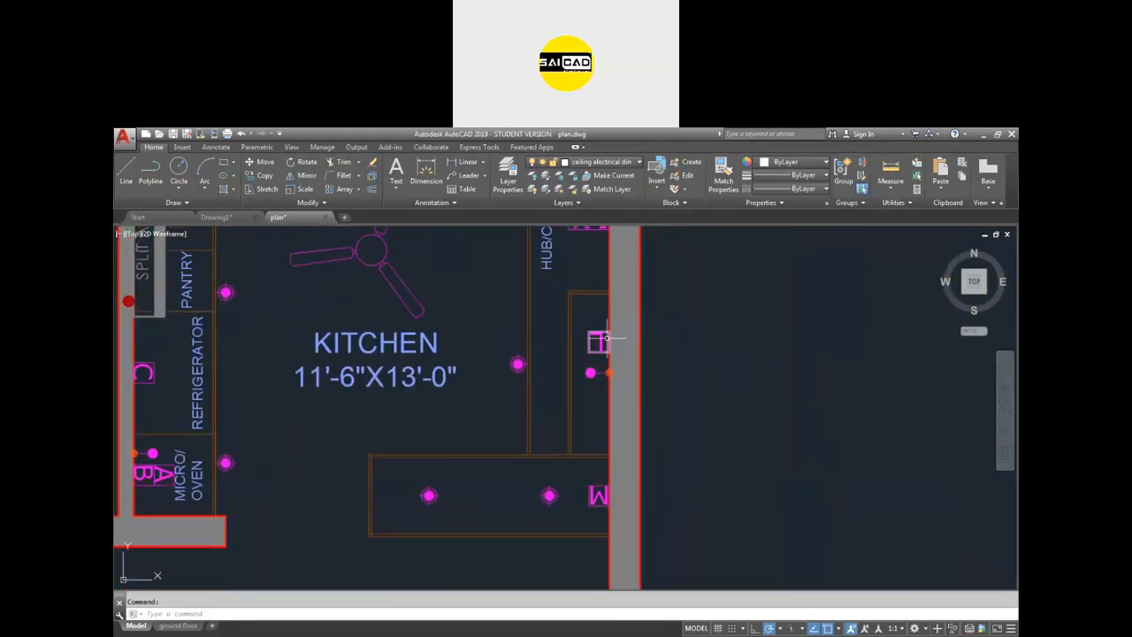
{"action": "scroll", "coordinate": [326, 392], "scroll_direction": "down", "scroll_amount": 3}
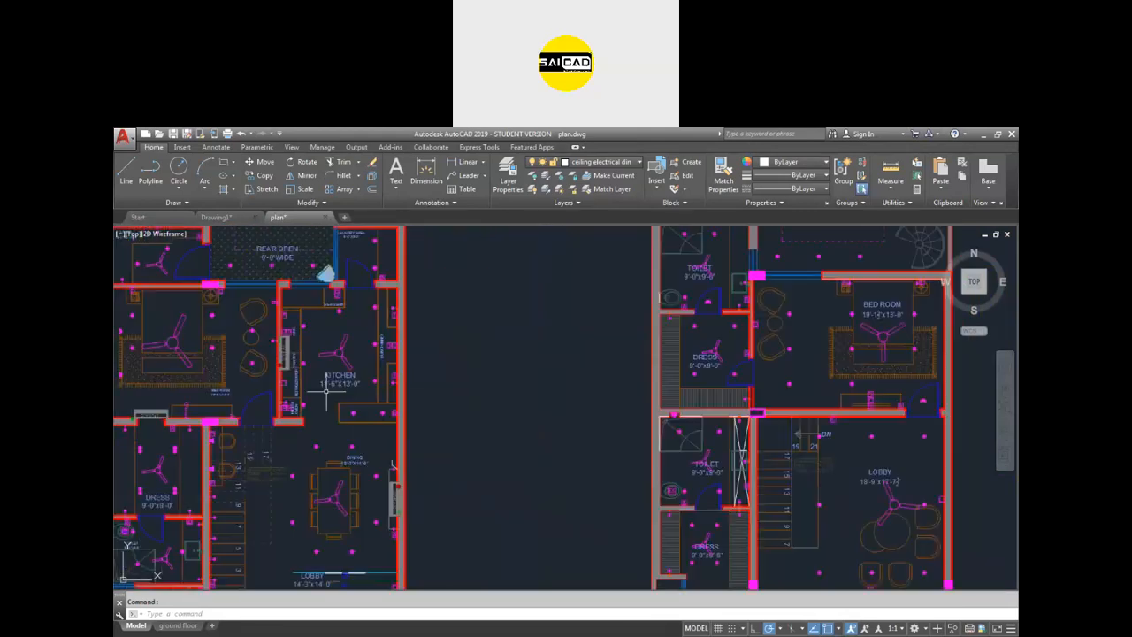
Step: Look over the rest of the floor plans and inspect the 7'-0"x8'-0" toilet's fixtures and electrical symbols
{"action": "scroll", "coordinate": [906, 405], "scroll_direction": "up", "scroll_amount": 3}
{"action": "scroll", "coordinate": [458, 363], "scroll_direction": "down", "scroll_amount": 2}
{"action": "middle_click_drag", "start_coordinate": [595, 504], "coordinate": [588, 335]}
{"action": "middle_click_drag", "start_coordinate": [587, 468], "coordinate": [569, 288]}
{"action": "middle_click_drag", "start_coordinate": [568, 420], "coordinate": [575, 291]}
{"action": "middle_click_drag", "start_coordinate": [679, 253], "coordinate": [688, 354]}
{"action": "scroll", "coordinate": [688, 354], "scroll_direction": "up", "scroll_amount": 4}
{"action": "scroll", "coordinate": [652, 369], "scroll_direction": "down", "scroll_amount": 1}
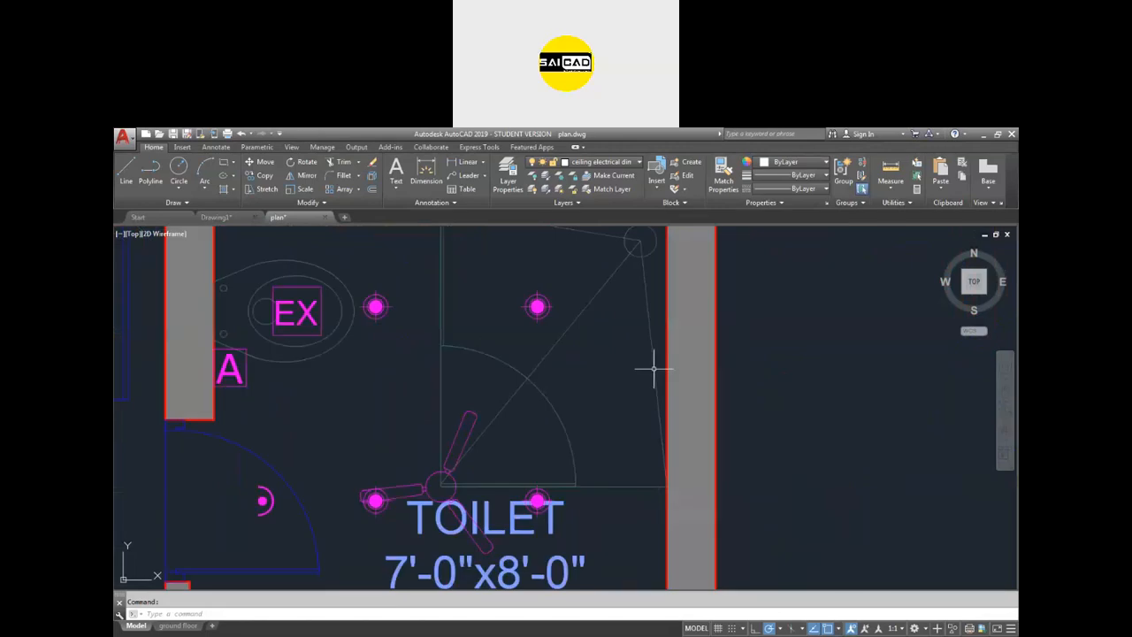
Step: Inspect the wash counter and symbols beside the 7'-0"x8'-0" toilet, then the wardrobe and adjoining bedroom furniture
{"action": "scroll", "coordinate": [570, 376], "scroll_direction": "down", "scroll_amount": 1}
{"action": "middle_click_drag", "start_coordinate": [411, 491], "coordinate": [511, 412]}
{"action": "middle_click_drag", "start_coordinate": [481, 502], "coordinate": [587, 346]}
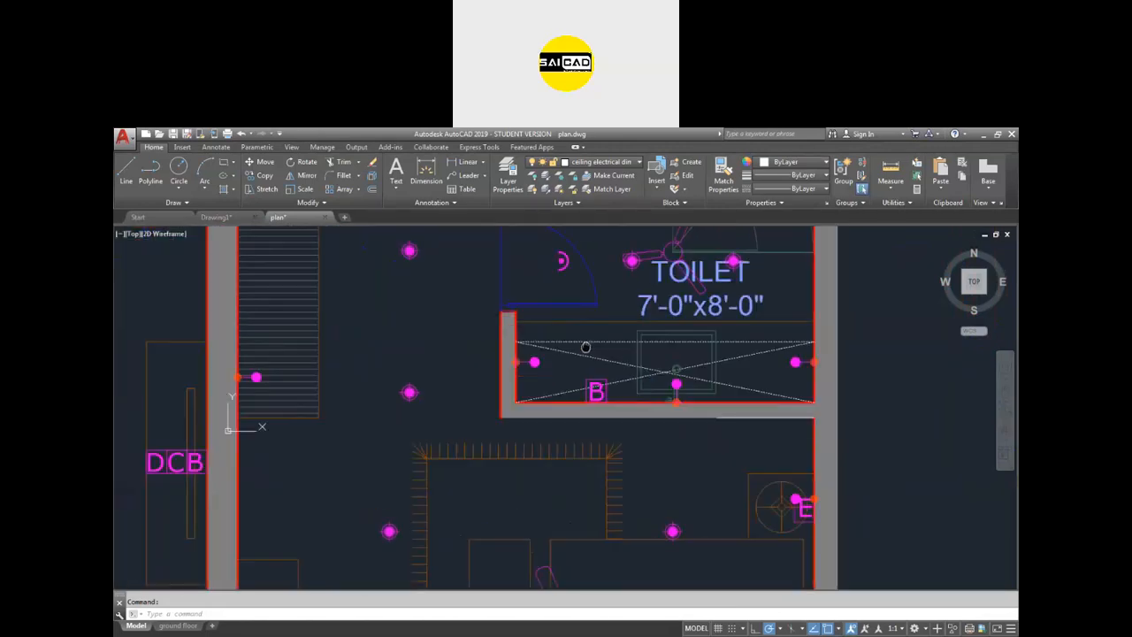
{"action": "middle_click_drag", "start_coordinate": [457, 549], "coordinate": [531, 361]}
{"action": "mouse_move", "coordinate": [500, 535]}
{"action": "middle_mouse_down"}
{"action": "mouse_move", "coordinate": [504, 438]}
{"action": "mouse_move", "coordinate": [590, 387]}
{"action": "middle_mouse_up"}
{"action": "mouse_move", "coordinate": [476, 420]}
{"action": "middle_mouse_down"}
{"action": "mouse_move", "coordinate": [592, 377]}
{"action": "mouse_move", "coordinate": [678, 429]}
{"action": "middle_mouse_up"}
{"action": "scroll", "coordinate": [678, 428], "scroll_direction": "down", "scroll_amount": 4}
{"action": "scroll", "coordinate": [559, 402], "scroll_direction": "down", "scroll_amount": 2}
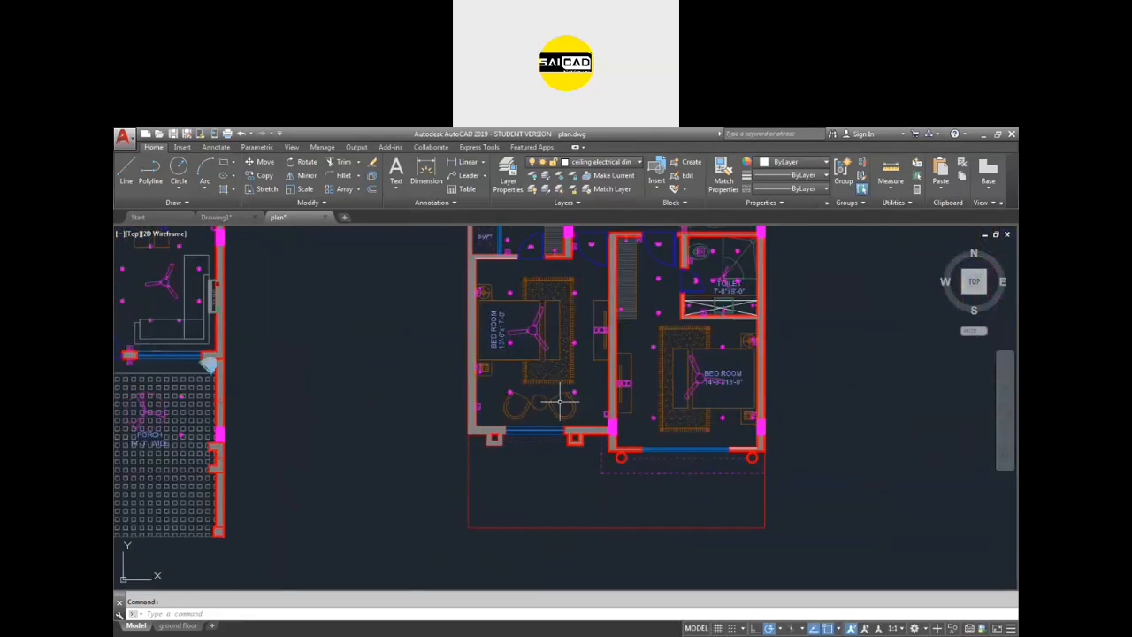
Step: Examine the second floor plan's lobby, dress and toilet areas, rear bedroom and spiral staircase
{"action": "scroll", "coordinate": [559, 402], "scroll_direction": "up", "scroll_amount": 3}
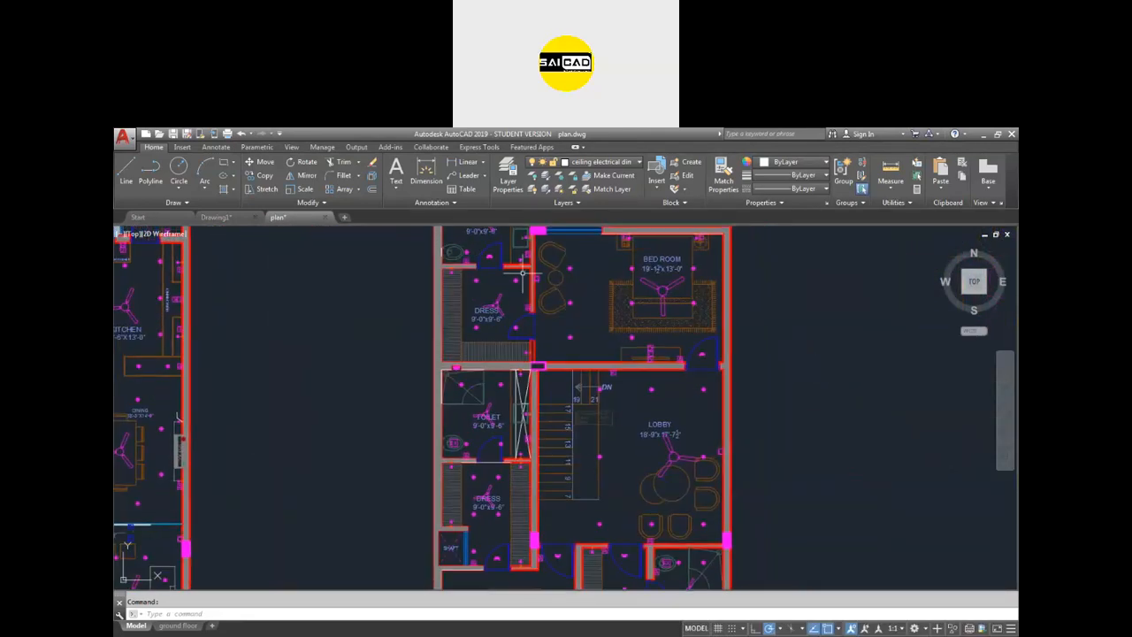
{"action": "scroll", "coordinate": [518, 292], "scroll_direction": "up", "scroll_amount": 2}
{"action": "scroll", "coordinate": [623, 385], "scroll_direction": "down", "scroll_amount": 4}
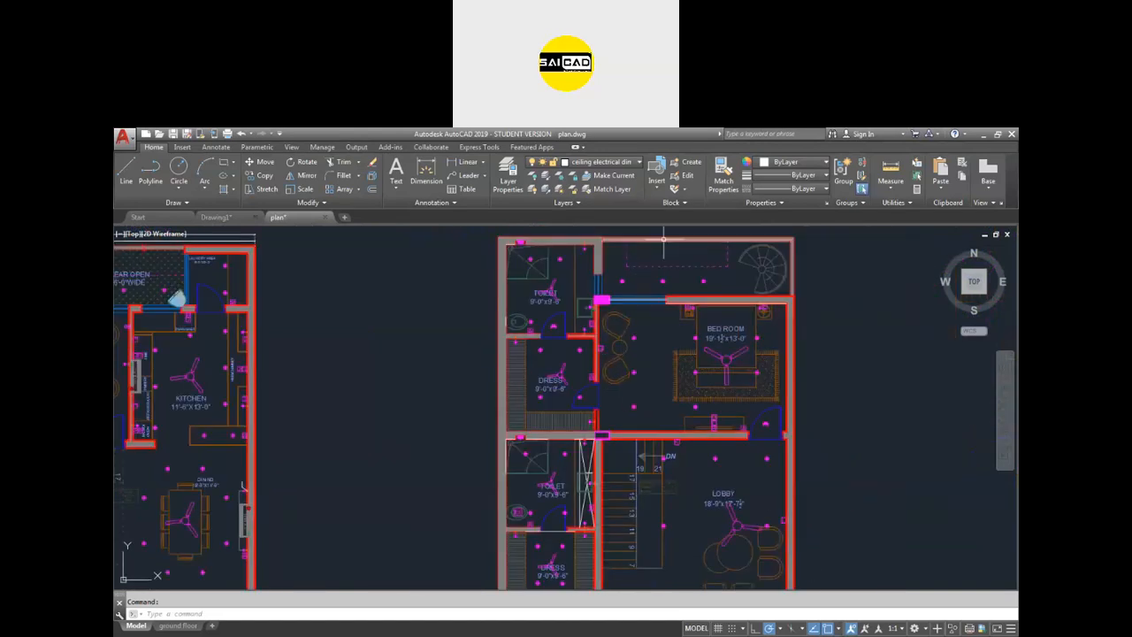
{"action": "scroll", "coordinate": [619, 239], "scroll_direction": "up", "scroll_amount": 3}
{"action": "scroll", "coordinate": [513, 322], "scroll_direction": "down", "scroll_amount": 2}
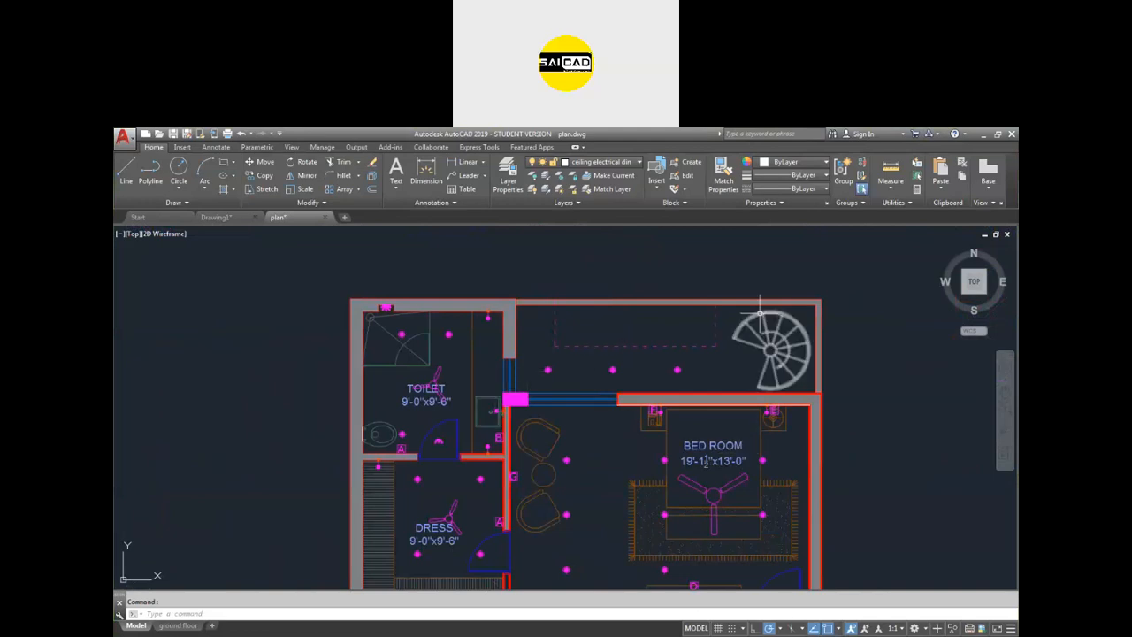
Step: Inspect the solid hatch of the rear bedroom wall and its colour options, leaving the hatch unedited
{"action": "scroll", "coordinate": [634, 390], "scroll_direction": "up", "scroll_amount": 5}
{"action": "left_click", "coordinate": [579, 380]}
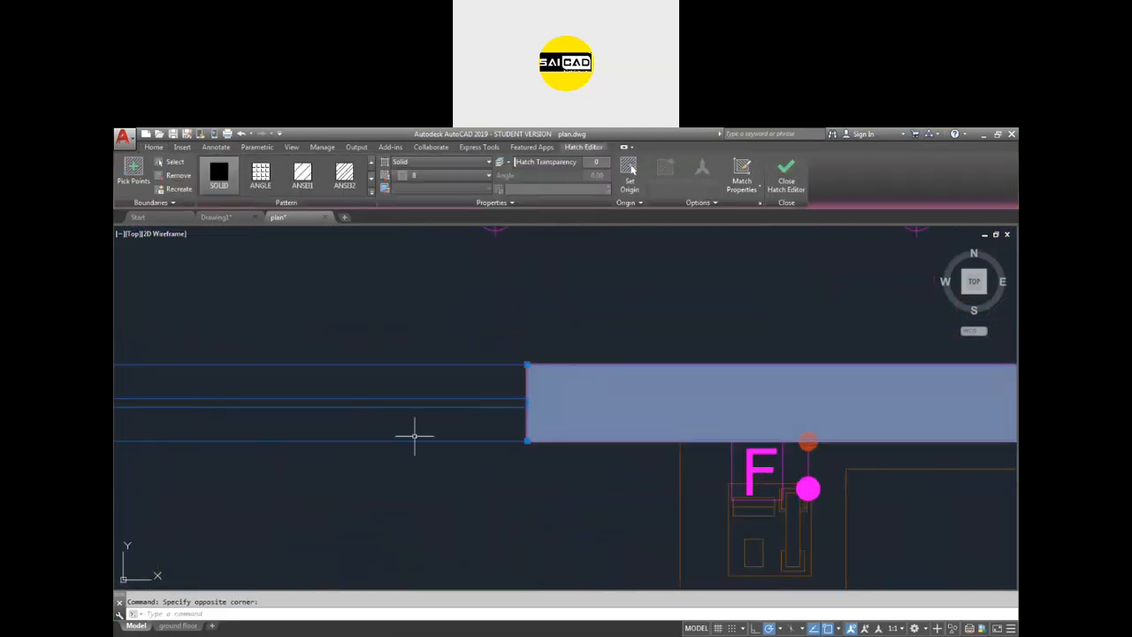
{"action": "scroll", "coordinate": [415, 376], "scroll_direction": "down", "scroll_amount": 5}
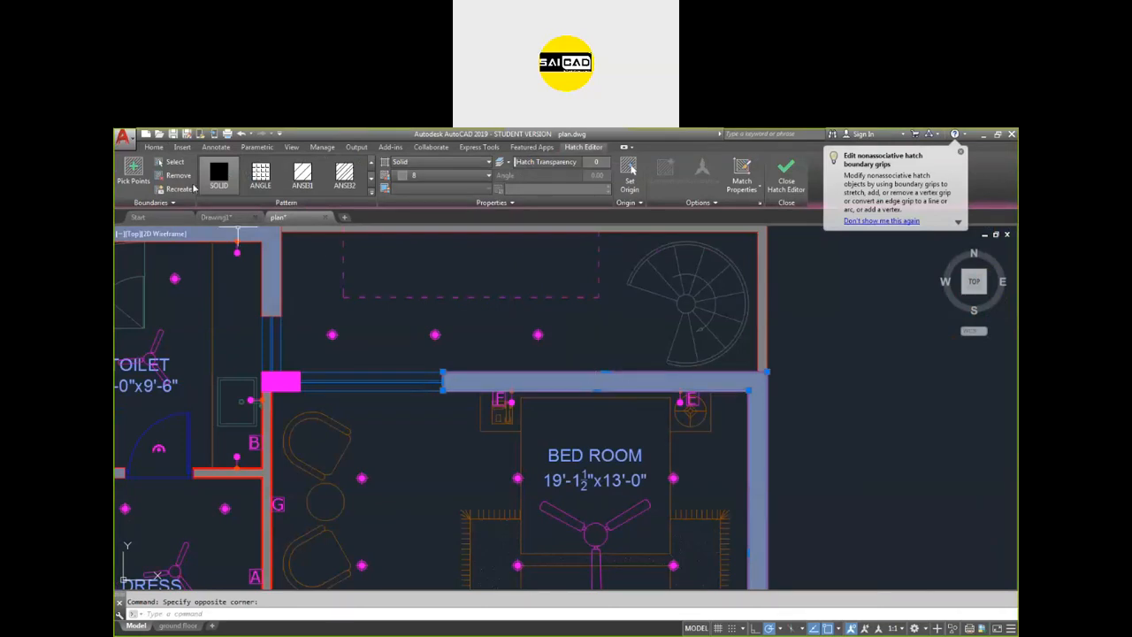
{"action": "left_click", "coordinate": [426, 178]}
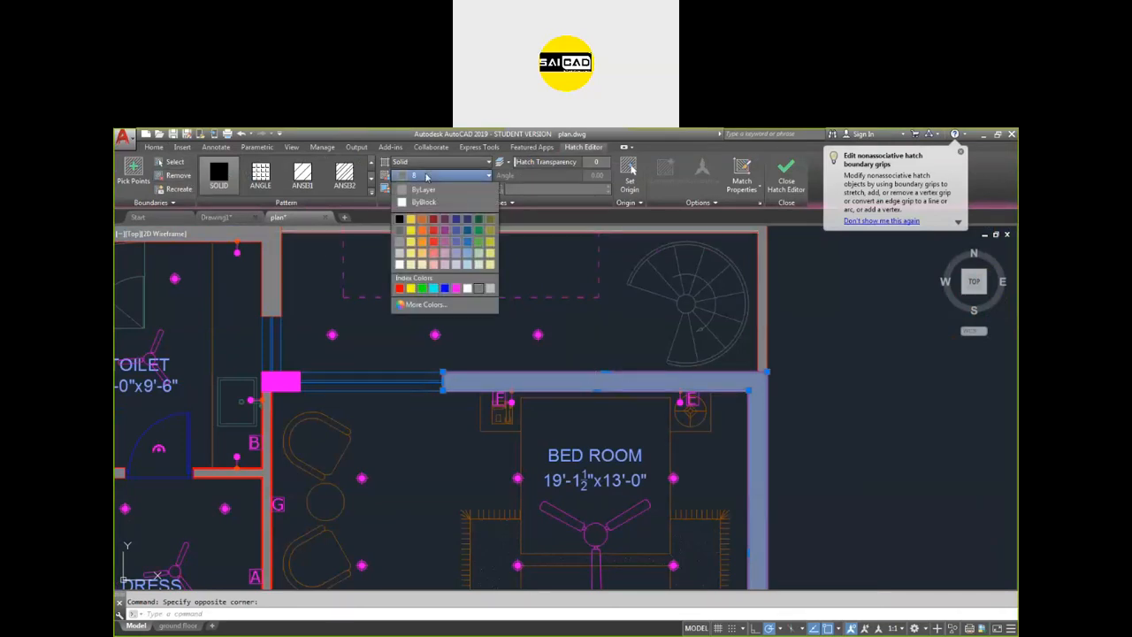
{"action": "left_click", "coordinate": [529, 333]}
{"action": "scroll", "coordinate": [525, 373], "scroll_direction": "down", "scroll_amount": 6}
{"action": "key", "text": "Escape"}
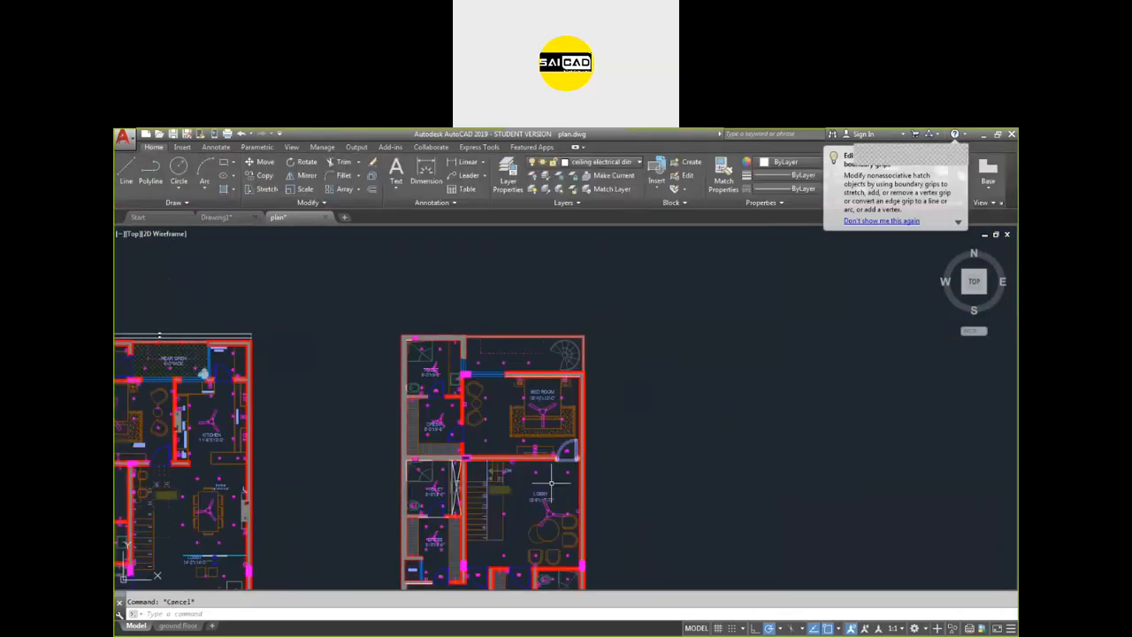
{"action": "middle_click_drag", "start_coordinate": [422, 447], "coordinate": [521, 412]}
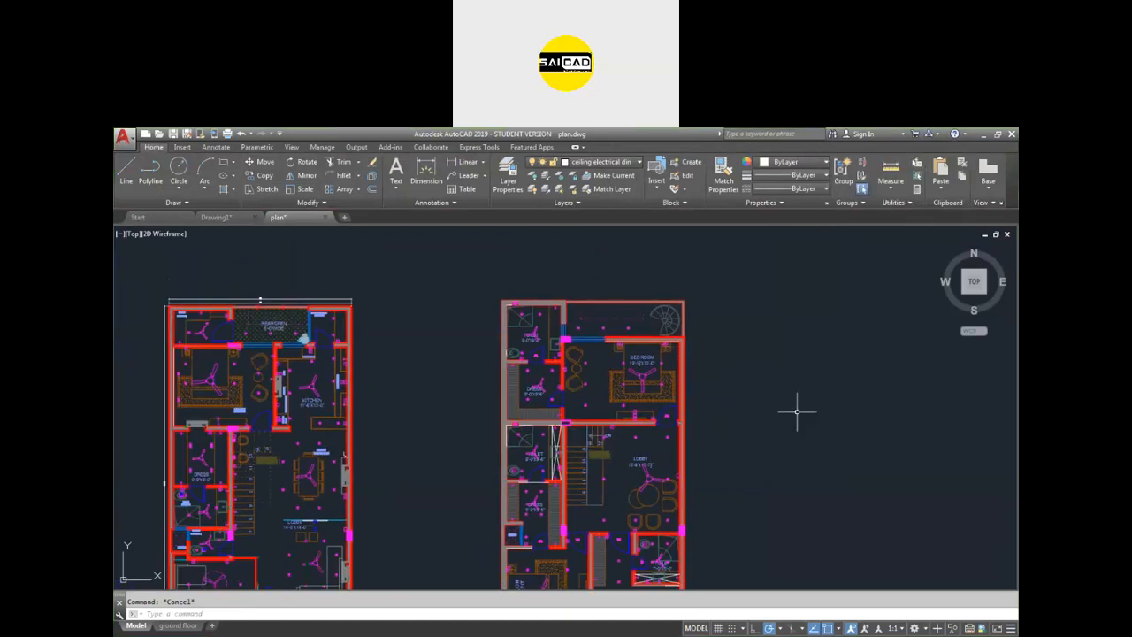
{"action": "scroll", "coordinate": [585, 367], "scroll_direction": "down", "scroll_amount": 4}
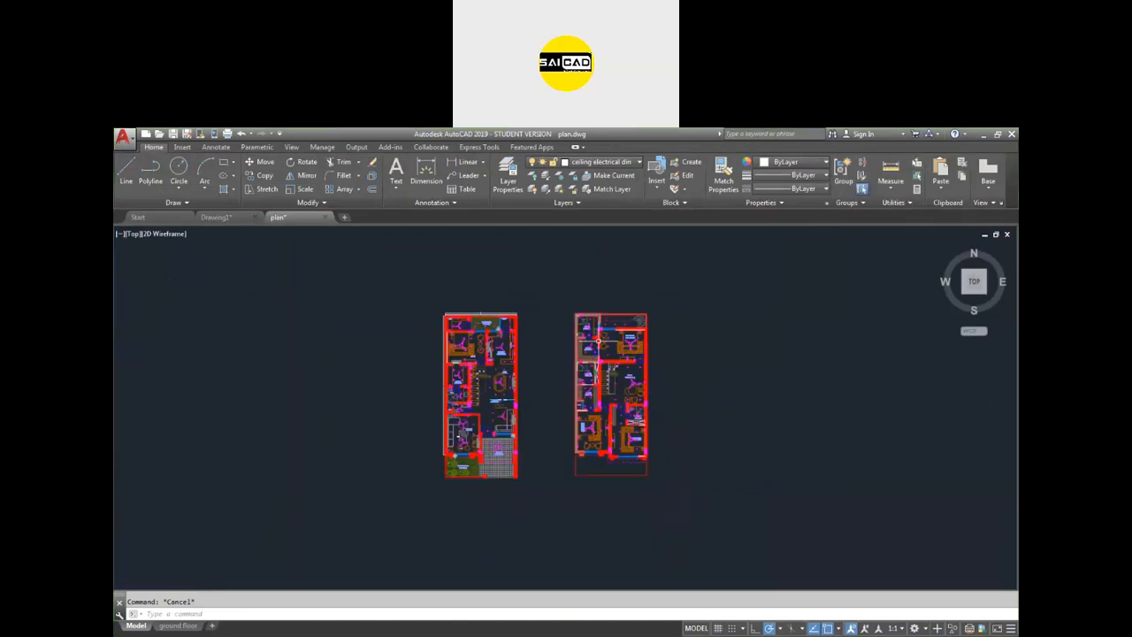
{"action": "scroll", "coordinate": [536, 412], "scroll_direction": "up", "scroll_amount": 2}
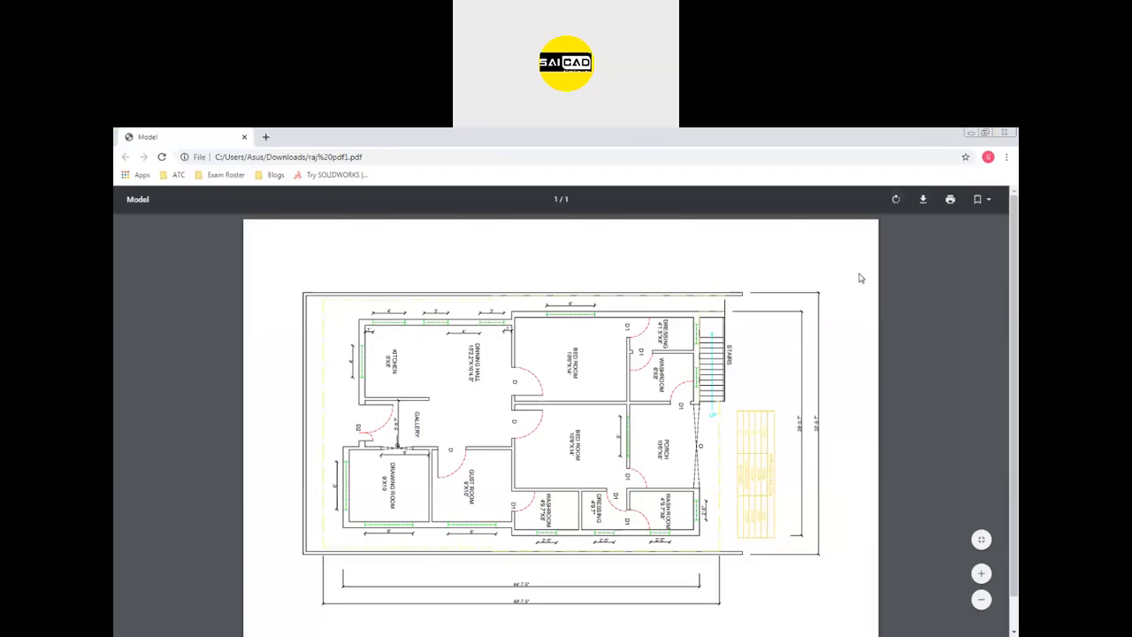
Step: Examine the house floor plan PDF's room labels, door and window markings and dimensions, and close the document
{"action": "scroll", "coordinate": [457, 498], "scroll_direction": "up", "scroll_amount": 3, "text": "ctrl"}
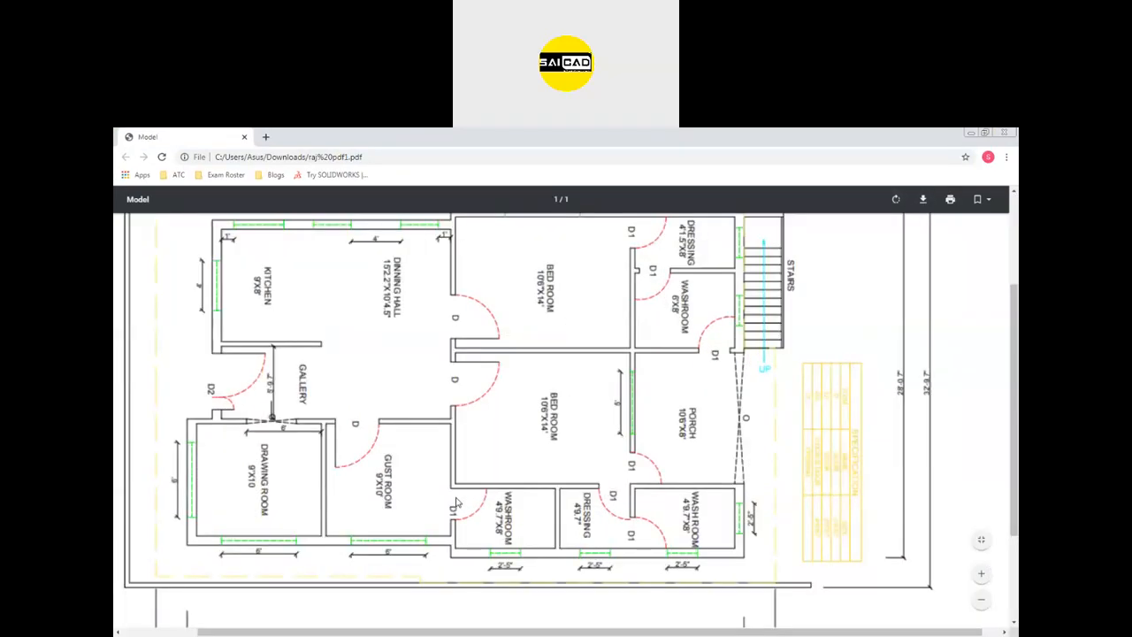
{"action": "scroll", "coordinate": [879, 513], "scroll_direction": "up", "scroll_amount": 1, "text": "ctrl"}
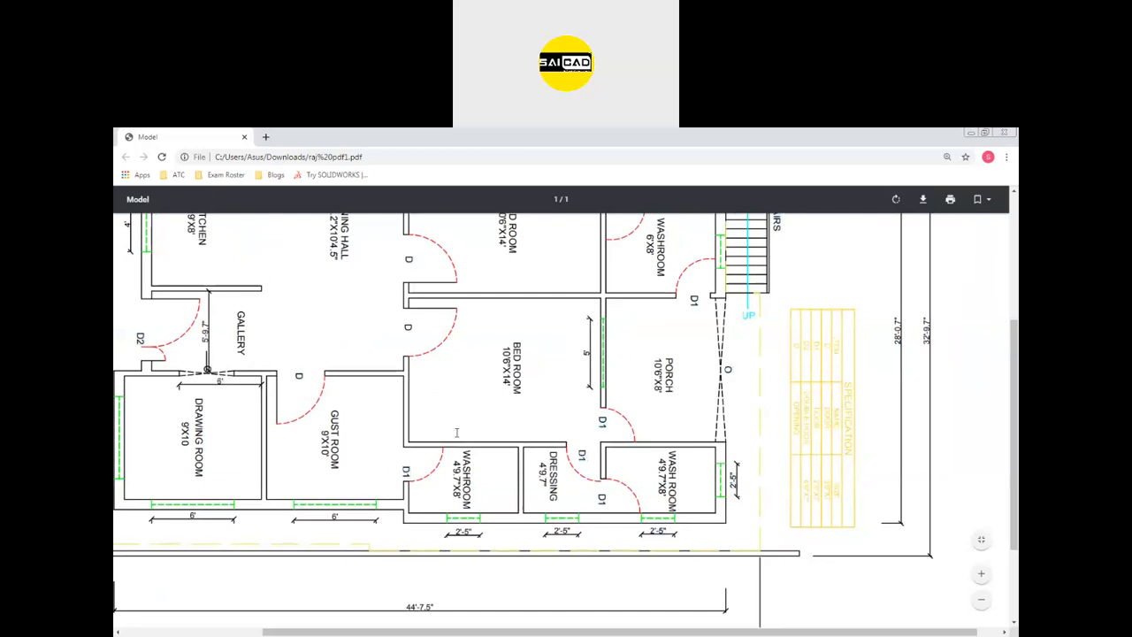
{"action": "scroll", "coordinate": [480, 539], "scroll_direction": "down", "scroll_amount": 5, "text": "ctrl"}
{"action": "scroll", "coordinate": [480, 539], "scroll_direction": "up", "scroll_amount": 4, "text": "ctrl"}
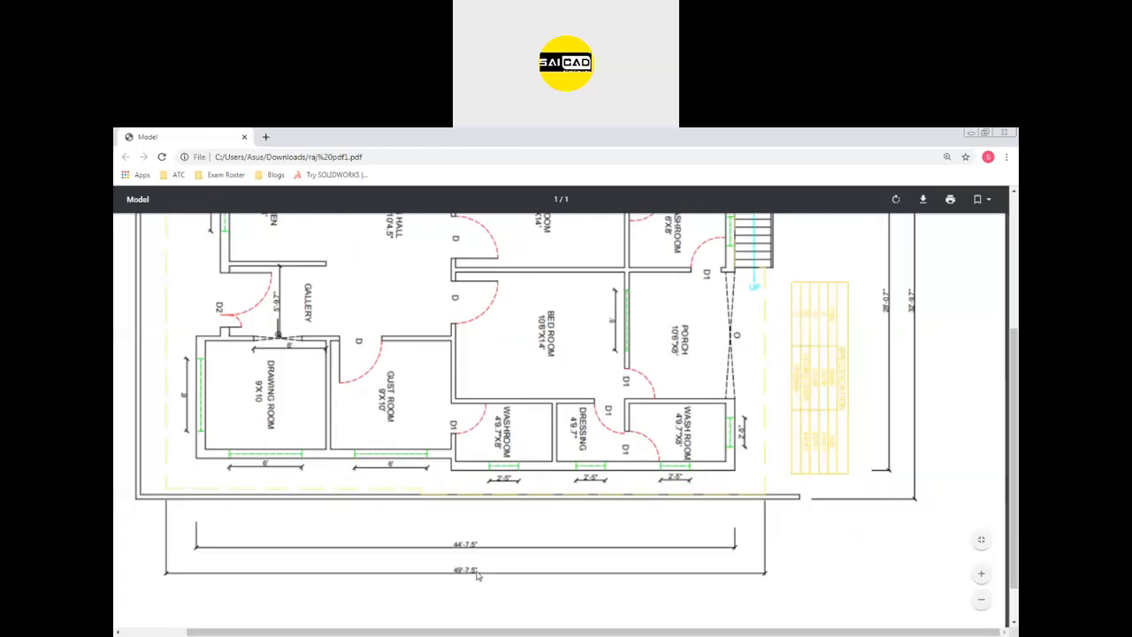
{"action": "scroll", "coordinate": [660, 562], "scroll_direction": "down", "scroll_amount": 4, "text": "ctrl"}
{"action": "scroll", "coordinate": [448, 299], "scroll_direction": "up", "scroll_amount": 2, "text": "ctrl"}
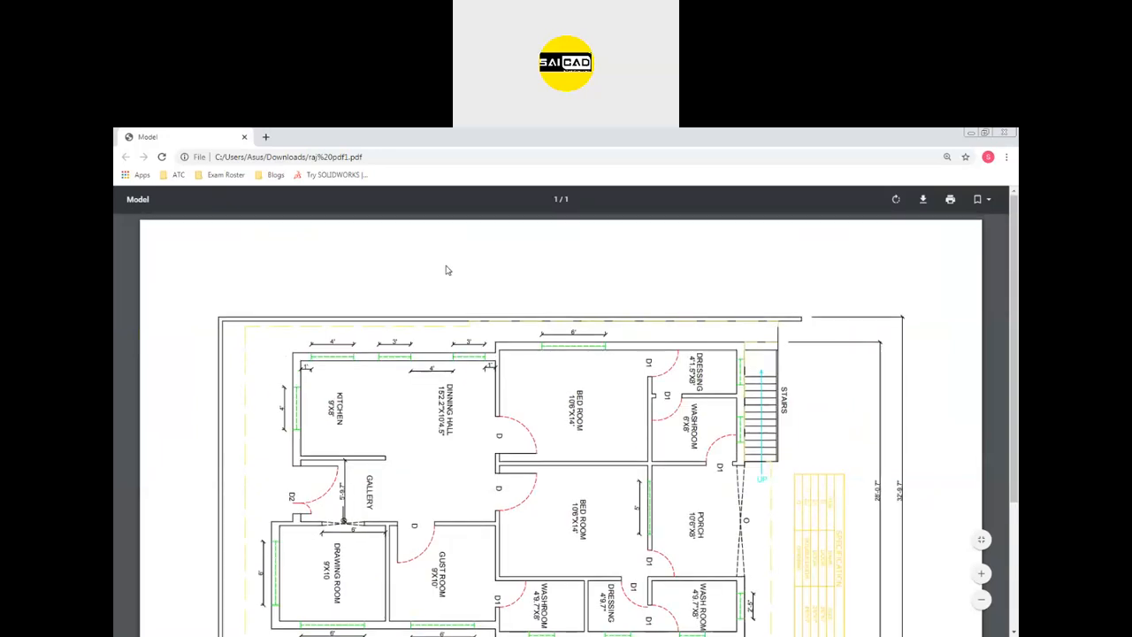
{"action": "scroll", "coordinate": [603, 327], "scroll_direction": "up", "scroll_amount": 4, "text": "ctrl"}
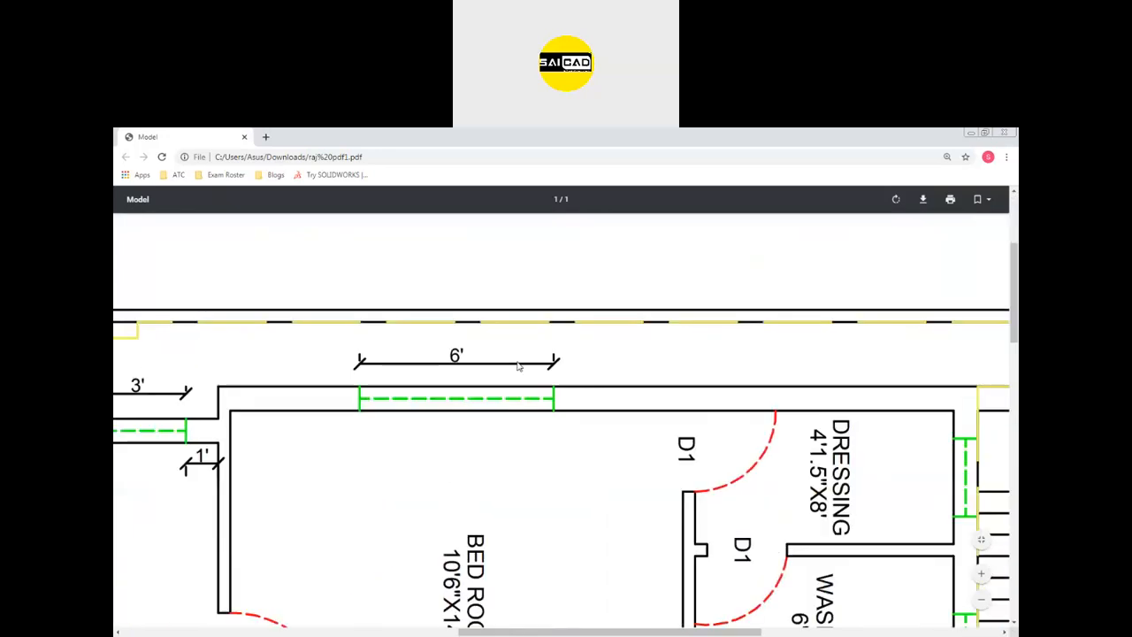
{"action": "scroll", "coordinate": [758, 301], "scroll_direction": "down", "scroll_amount": 4, "text": "ctrl"}
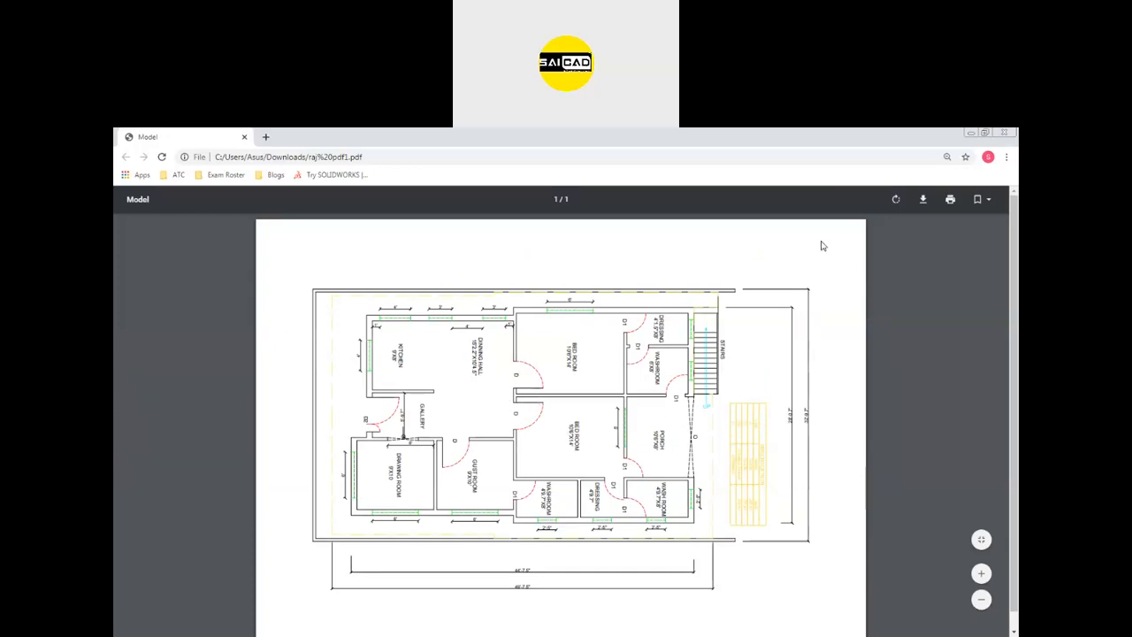
{"action": "left_click", "coordinate": [1004, 132]}
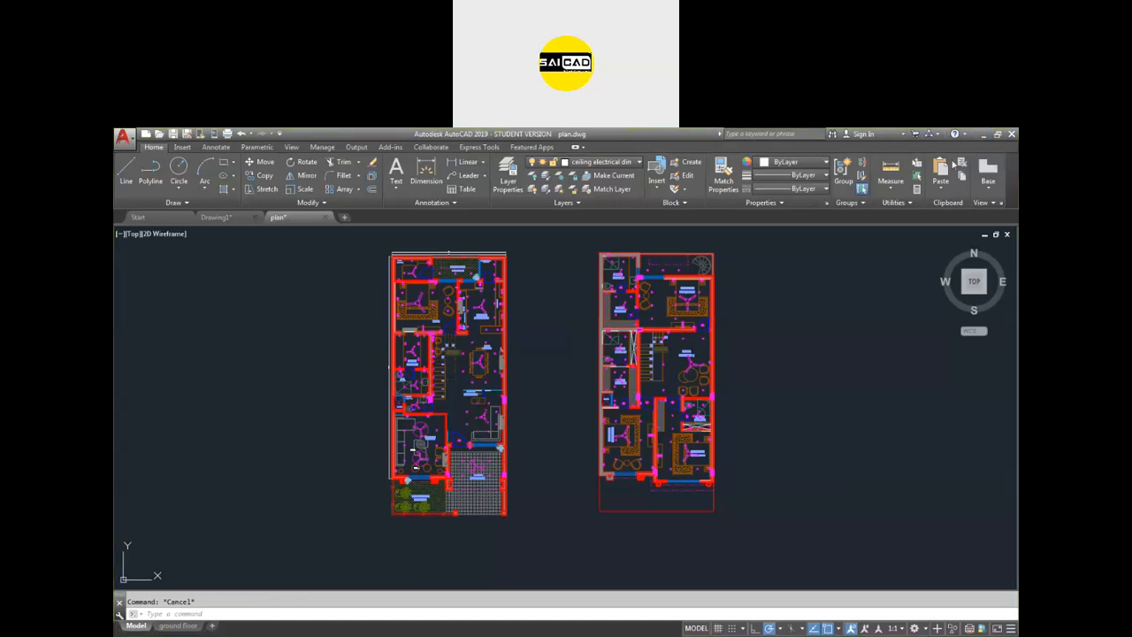
{"action": "left_click", "coordinate": [815, 298]}
{"action": "left_click", "coordinate": [774, 400]}
{"action": "scroll", "coordinate": [773, 400], "scroll_direction": "down", "scroll_amount": 4}
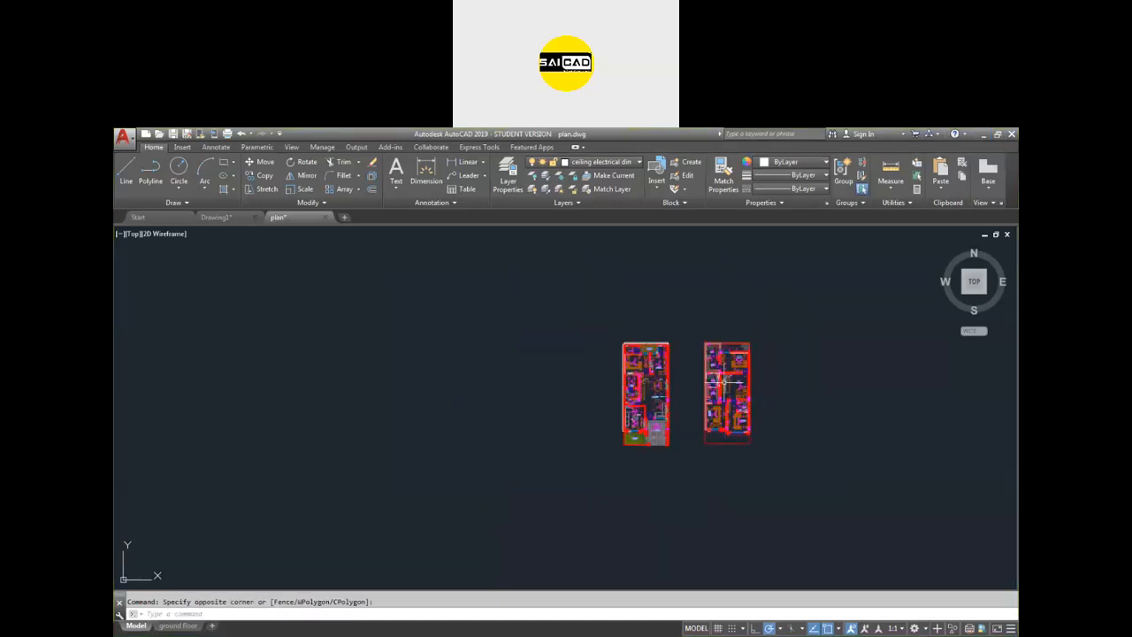
{"action": "scroll", "coordinate": [597, 371], "scroll_direction": "up", "scroll_amount": 4}
{"action": "scroll", "coordinate": [607, 372], "scroll_direction": "down", "scroll_amount": 3}
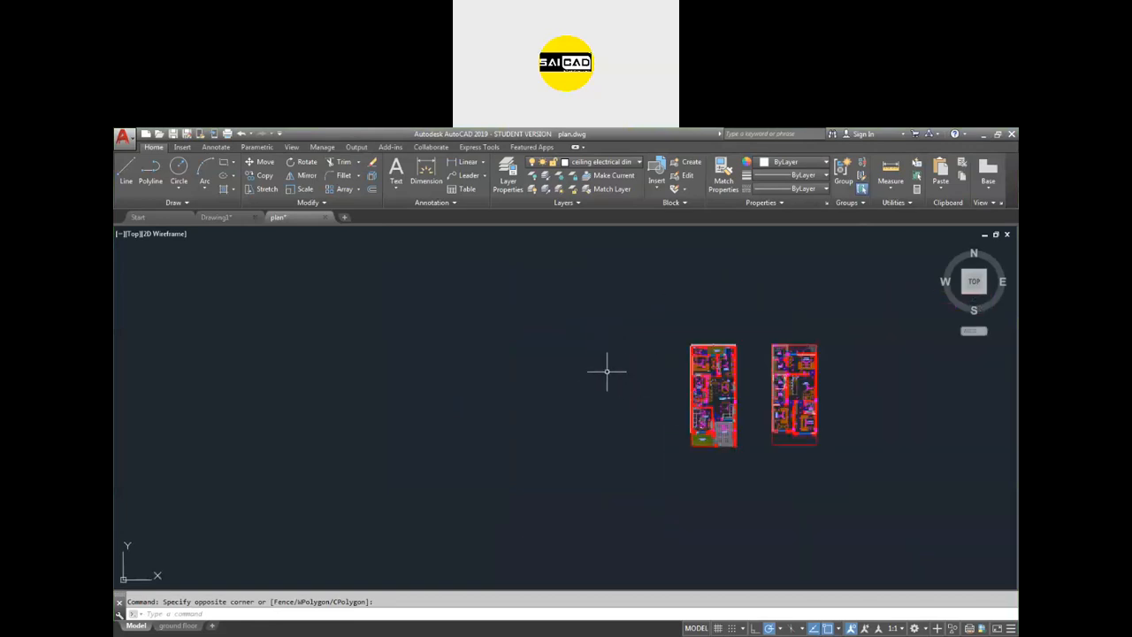
{"action": "scroll", "coordinate": [835, 342], "scroll_direction": "up", "scroll_amount": 2}
{"action": "scroll", "coordinate": [852, 316], "scroll_direction": "up", "scroll_amount": 4}
{"action": "scroll", "coordinate": [791, 357], "scroll_direction": "down", "scroll_amount": 2}
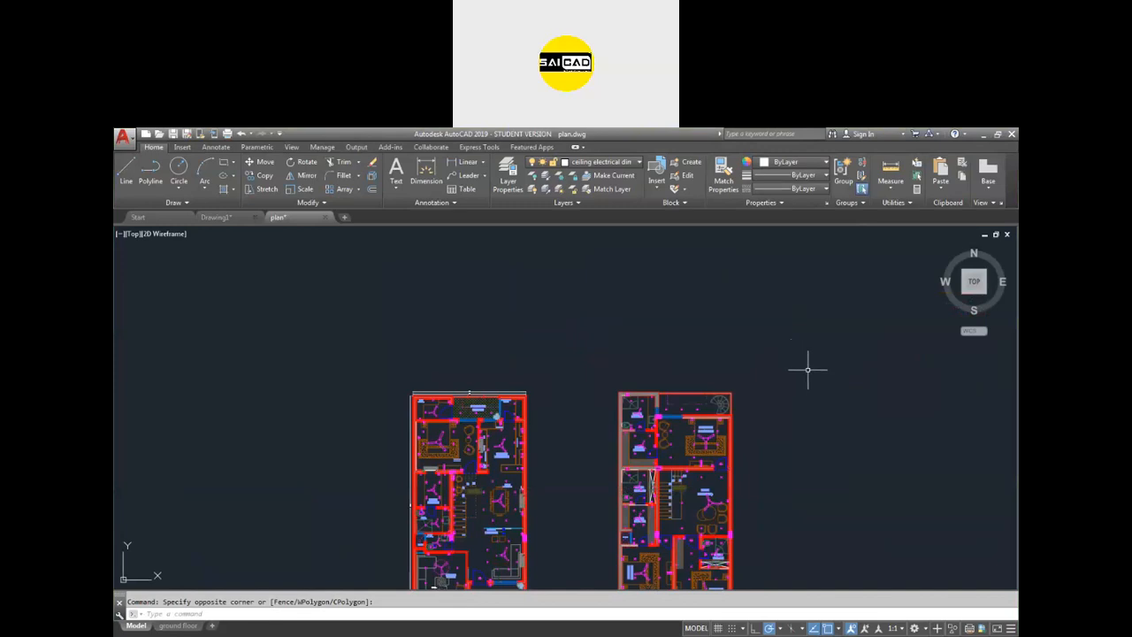
{"action": "scroll", "coordinate": [808, 373], "scroll_direction": "down", "scroll_amount": 1}
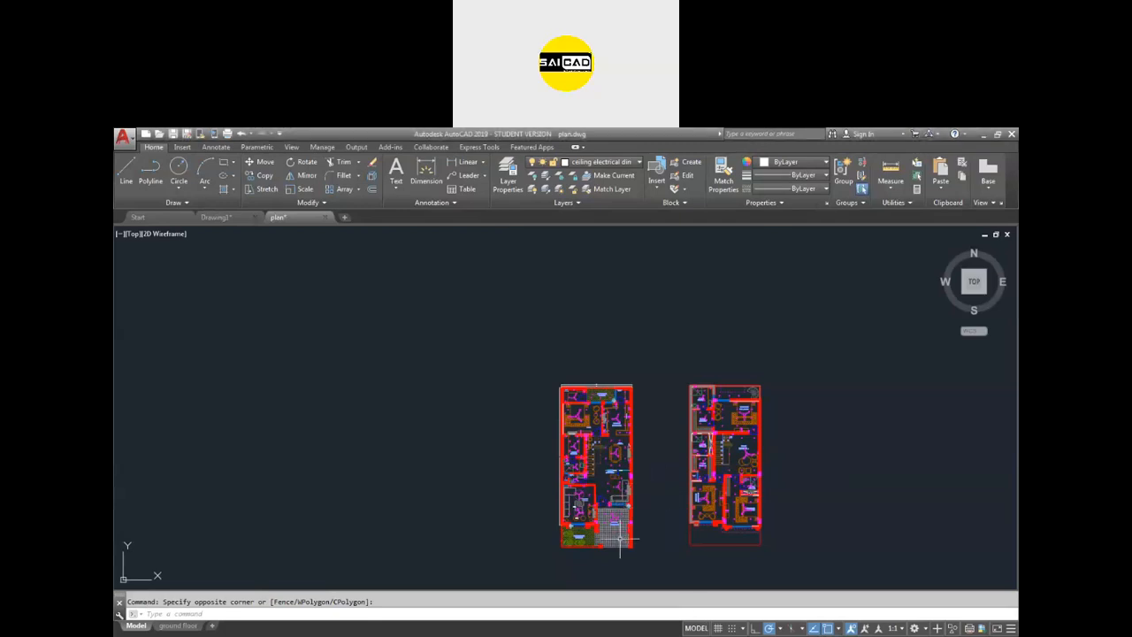
Step: Review the first floor plan's drawing room, front lawn, porch and lobby alongside the overall layout of both plans
{"action": "scroll", "coordinate": [625, 507], "scroll_direction": "up", "scroll_amount": 6}
{"action": "scroll", "coordinate": [495, 433], "scroll_direction": "up", "scroll_amount": 2}
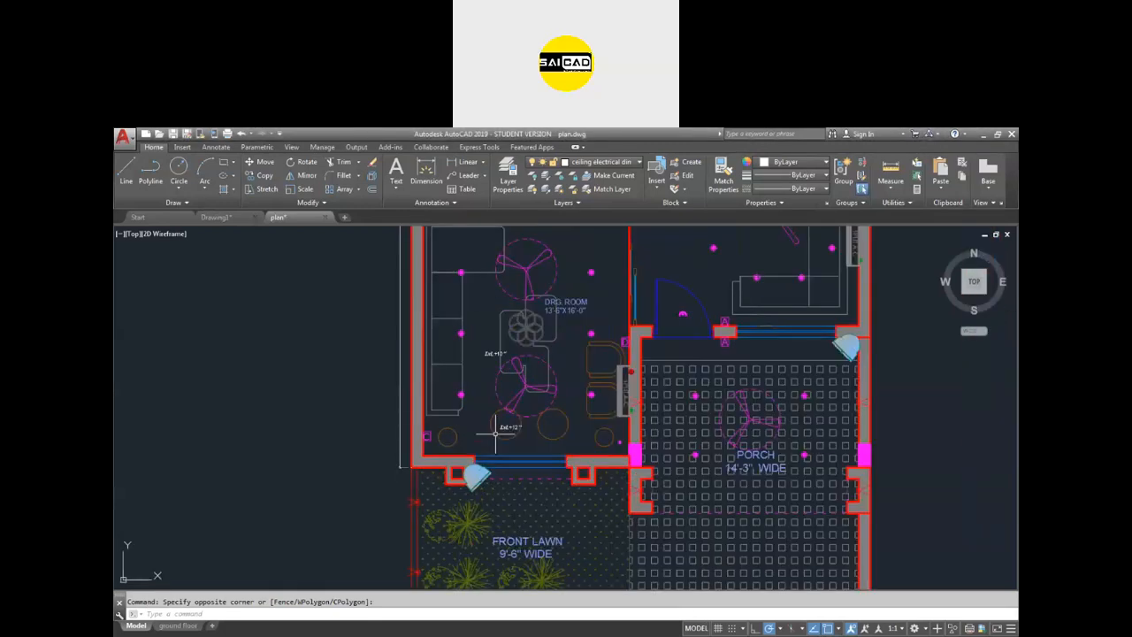
{"action": "scroll", "coordinate": [496, 433], "scroll_direction": "down", "scroll_amount": 3}
{"action": "scroll", "coordinate": [505, 392], "scroll_direction": "up", "scroll_amount": 5}
{"action": "scroll", "coordinate": [460, 441], "scroll_direction": "down", "scroll_amount": 4}
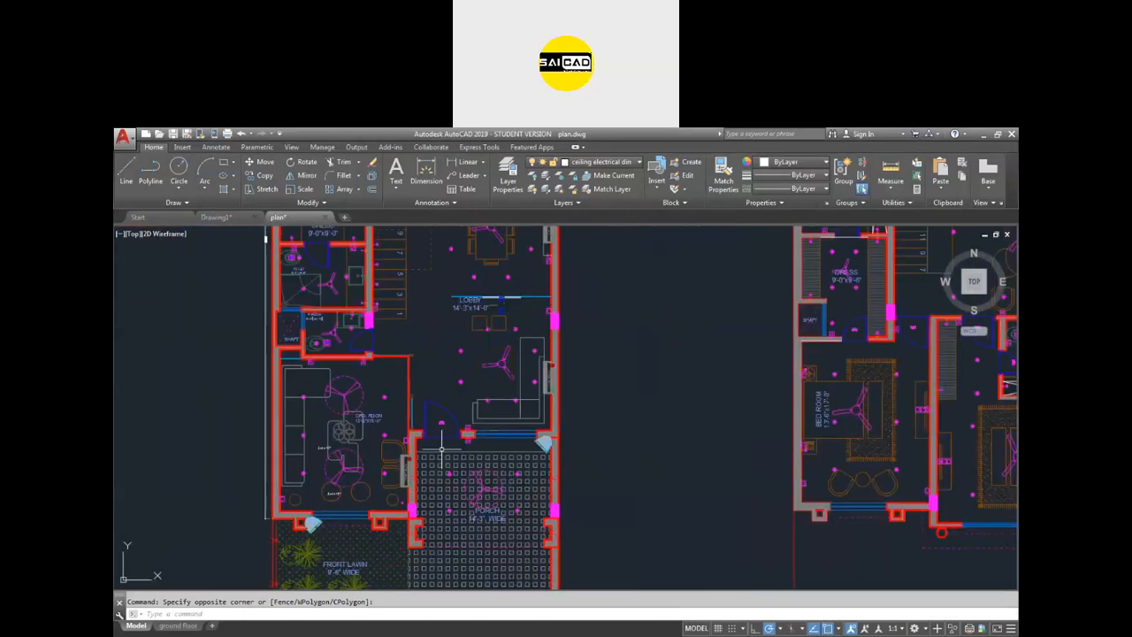
{"action": "scroll", "coordinate": [327, 447], "scroll_direction": "down", "scroll_amount": 5}
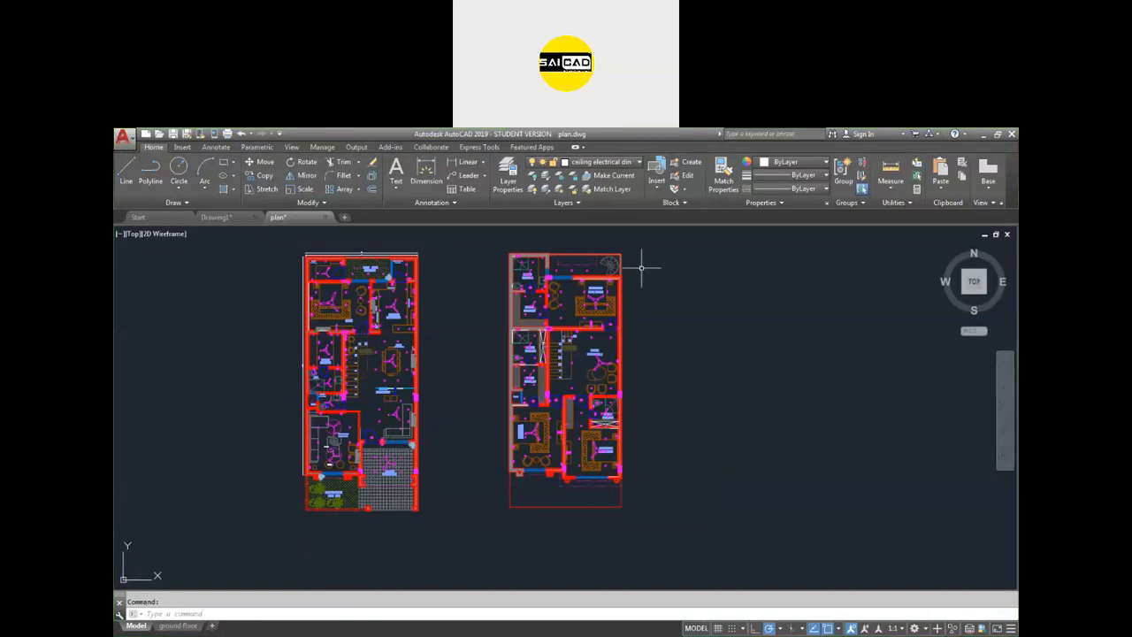
{"action": "key", "text": "alt+Tab"}
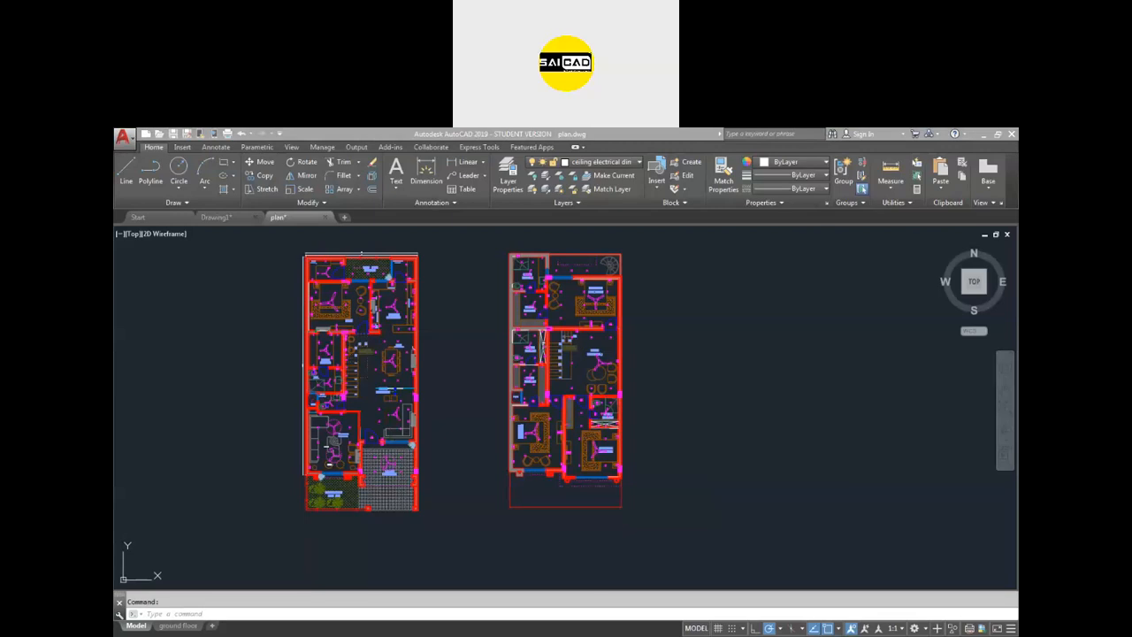